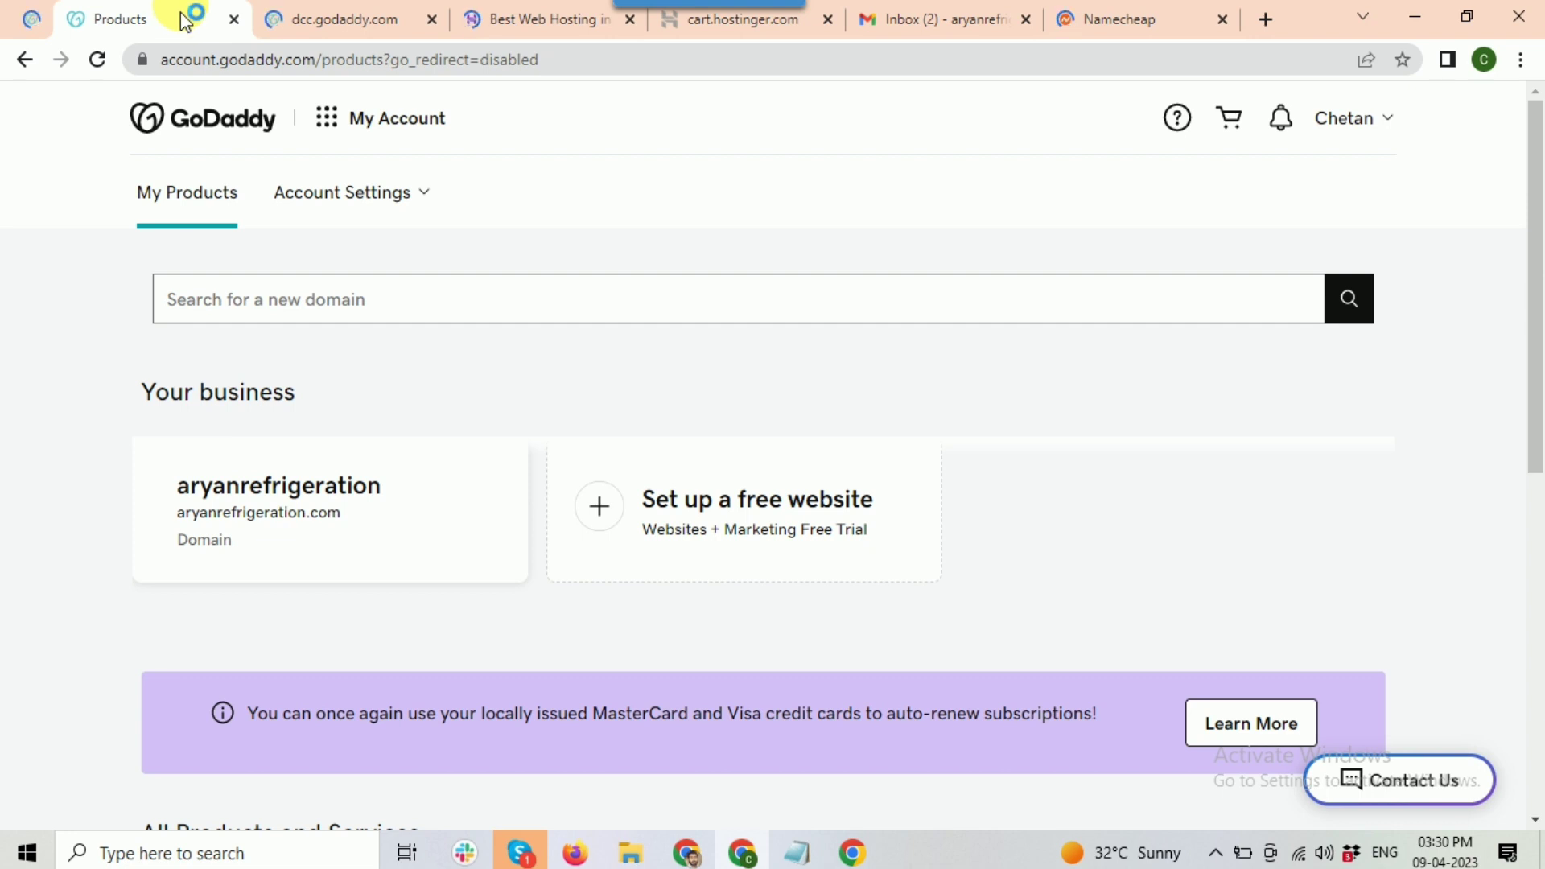
# Step: Look over the Hostinger hosting page, Hostinger cart and Namecheap cart, then return to GoDaddy products
pyautogui.click(534, 18)
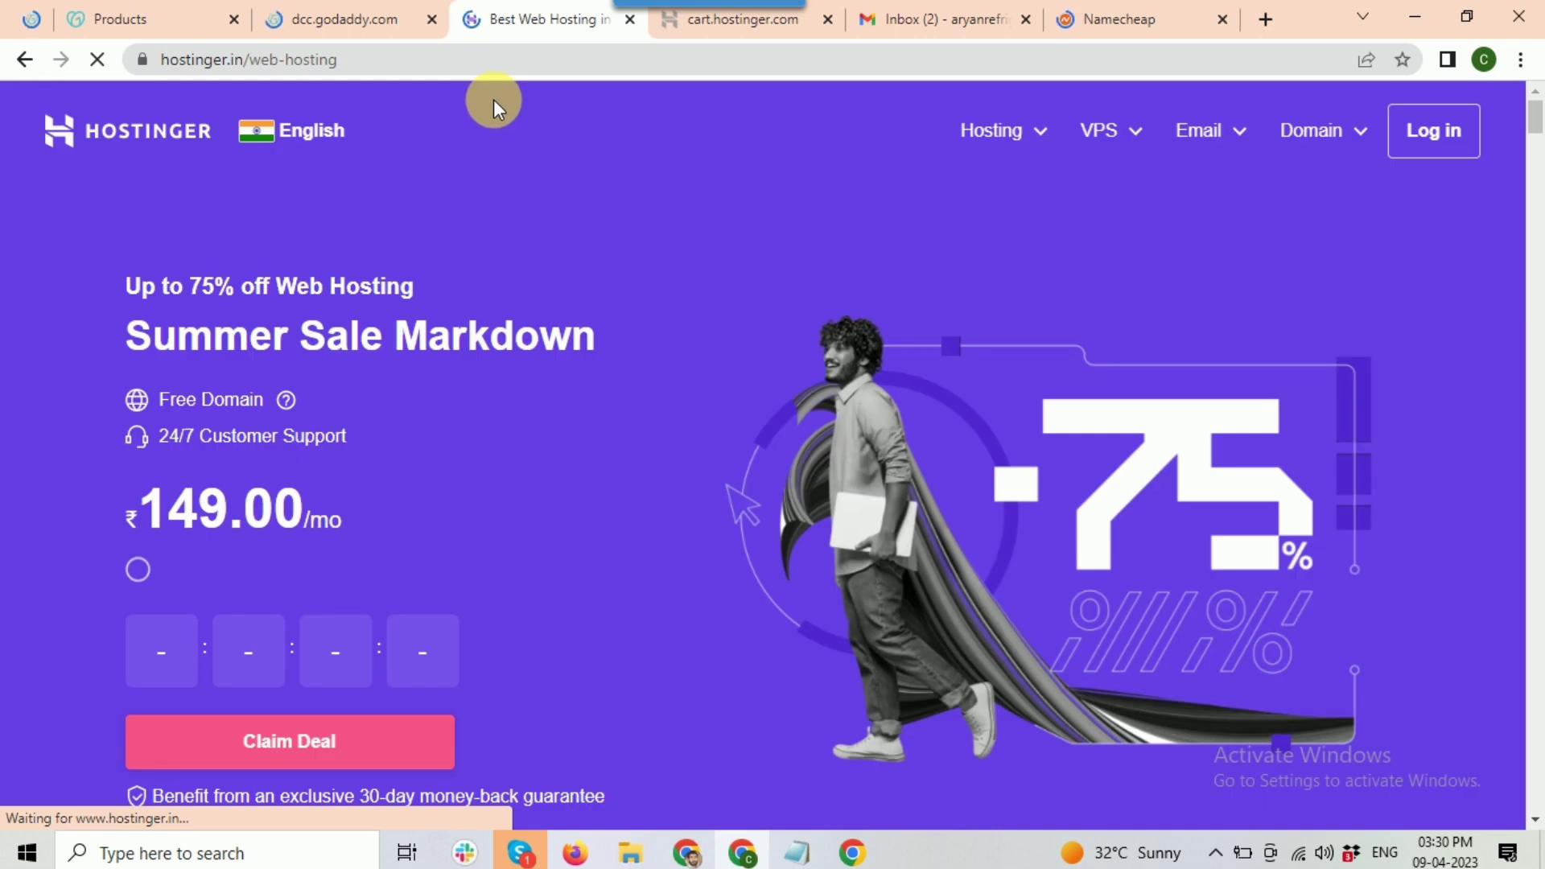
pyautogui.click(705, 21)
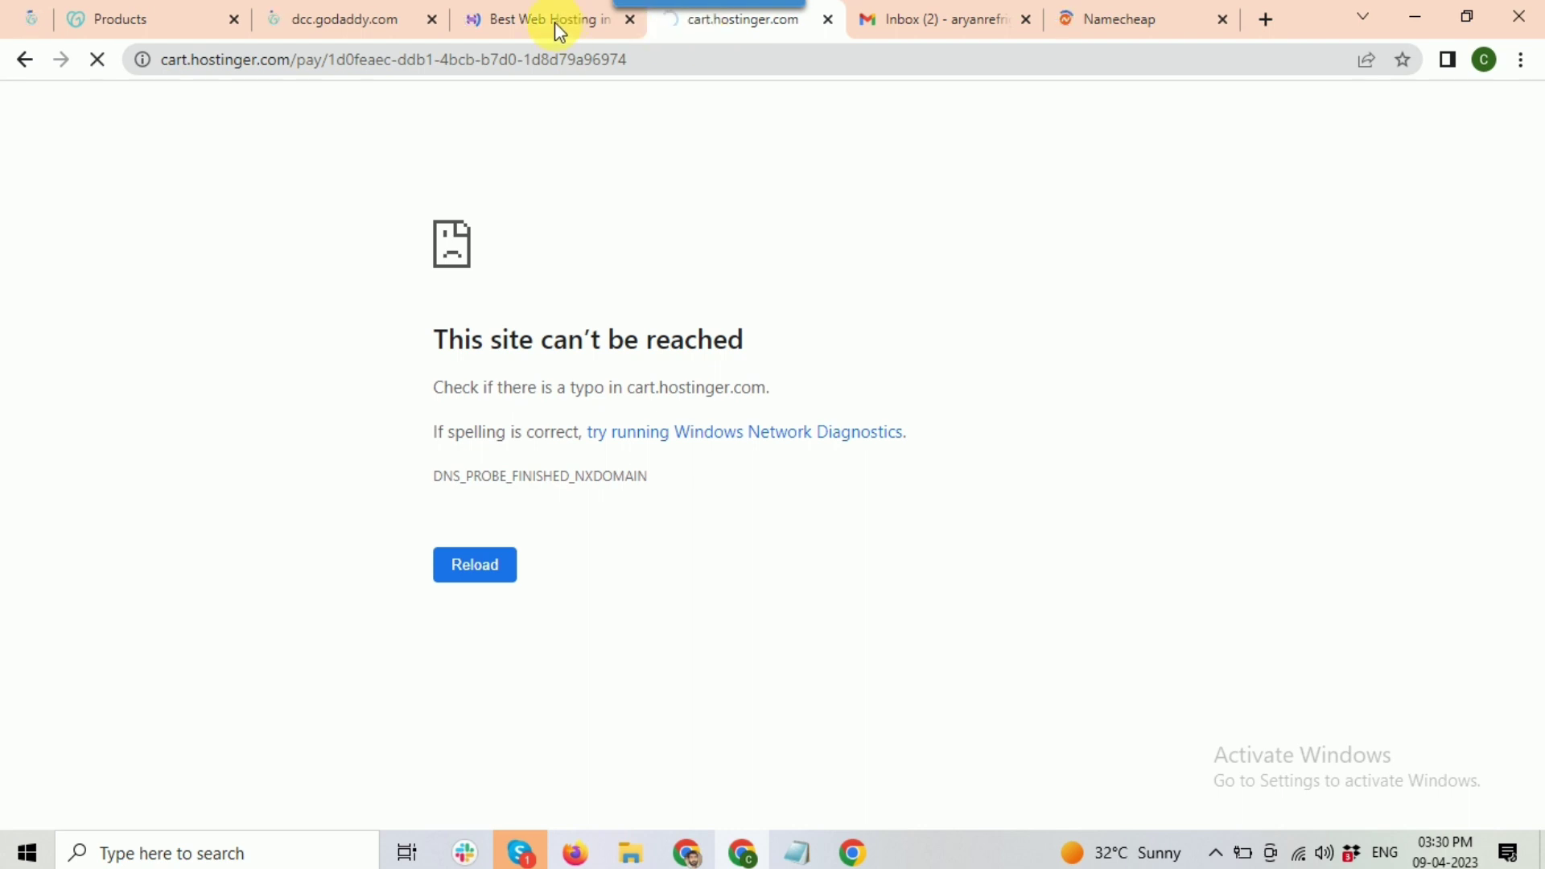
pyautogui.click(1141, 22)
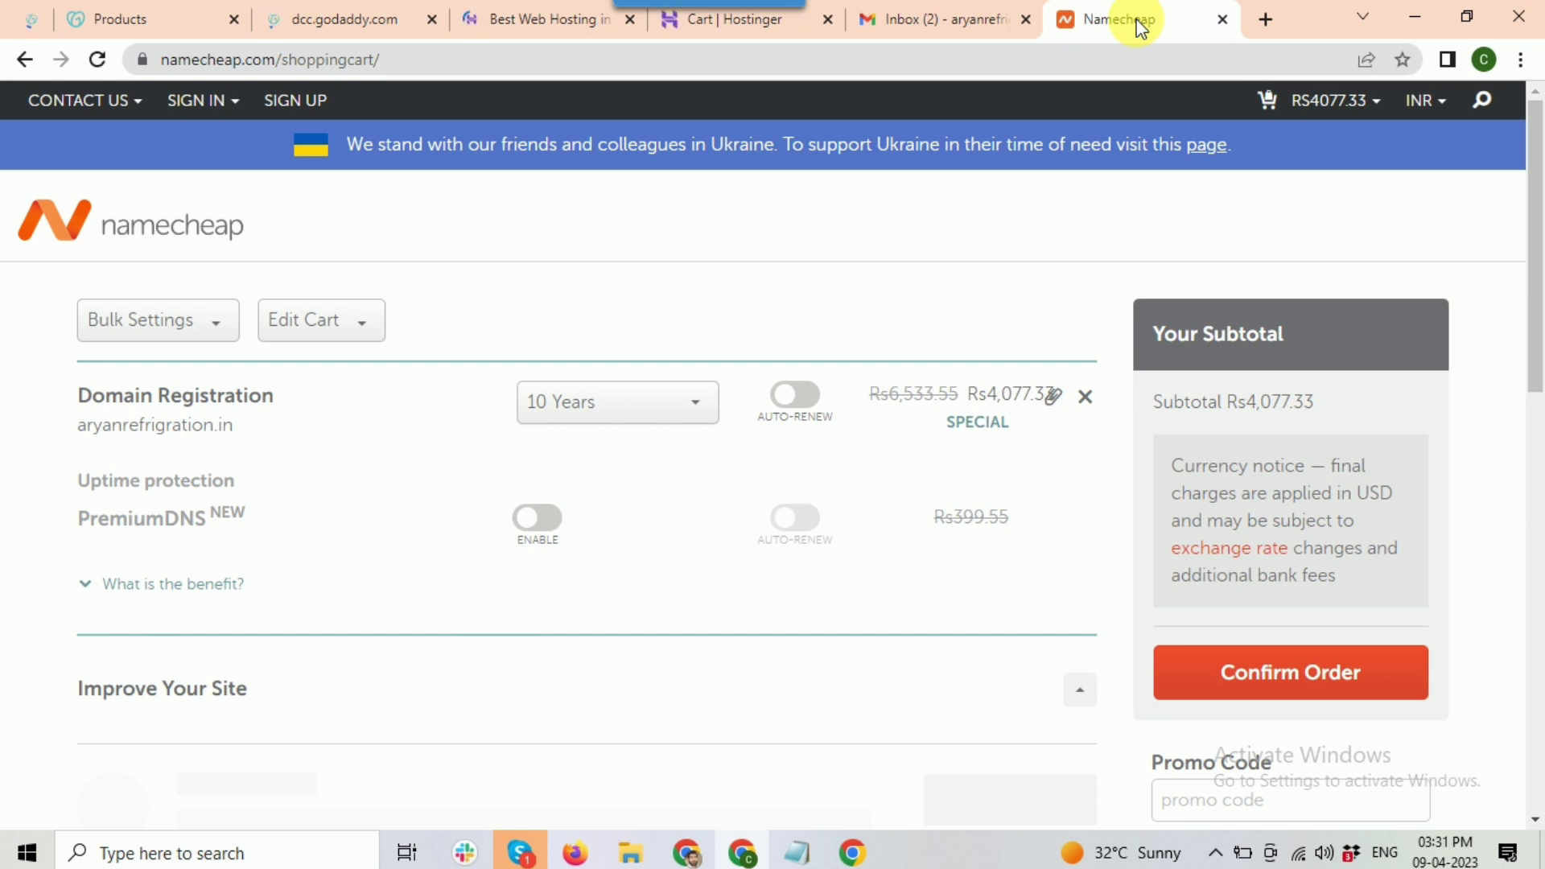
pyautogui.click(147, 22)
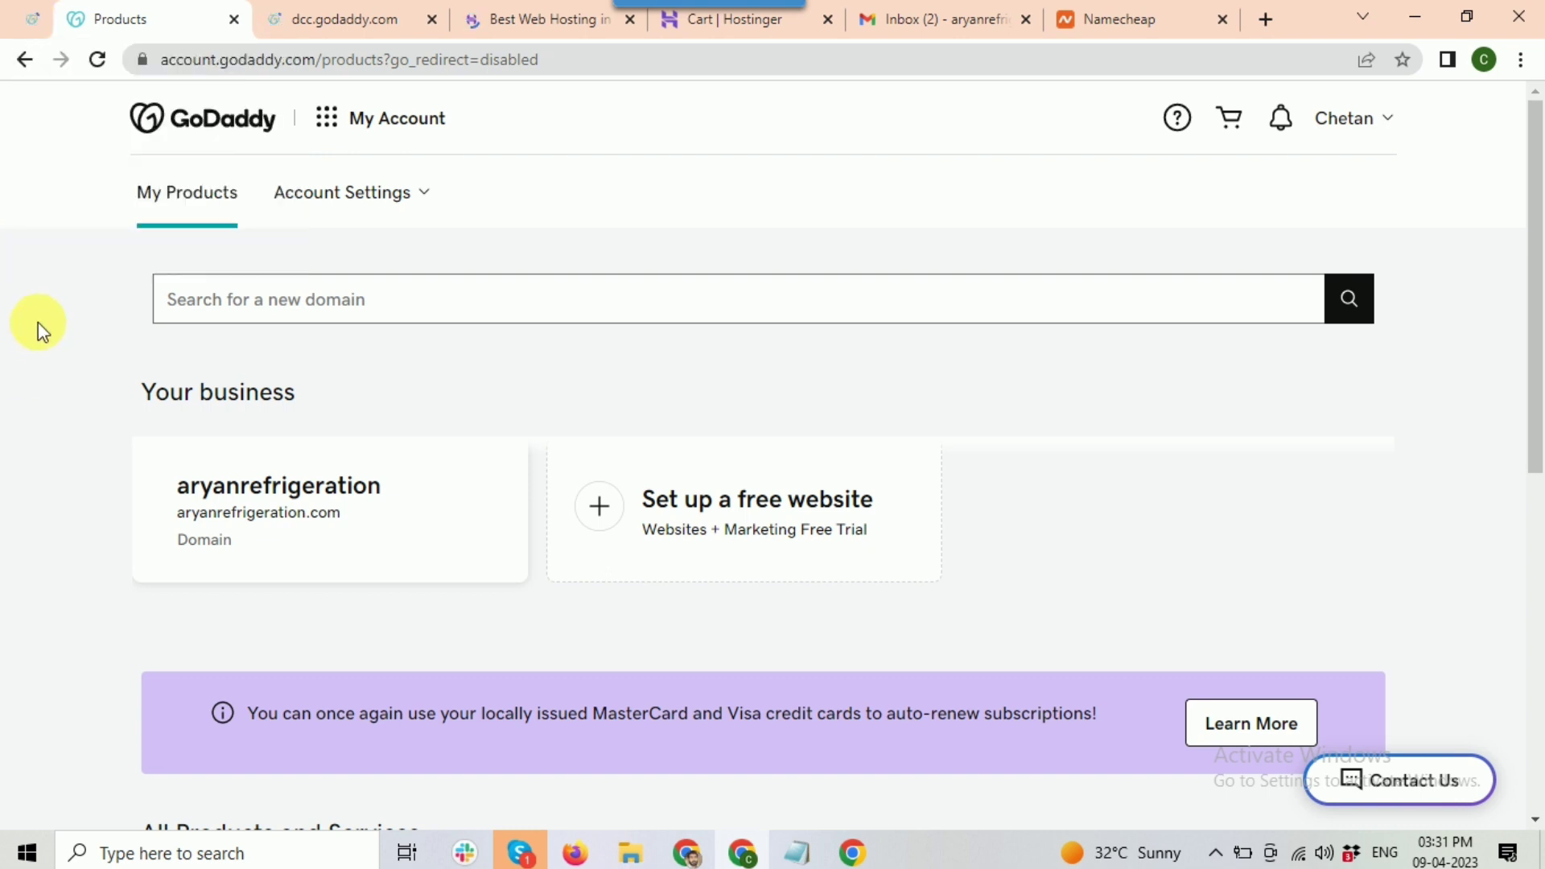
# Step: Check GoDaddy's .com search result and owned domains, then bring up the Hostinger hosting page
pyautogui.click(24, 19)
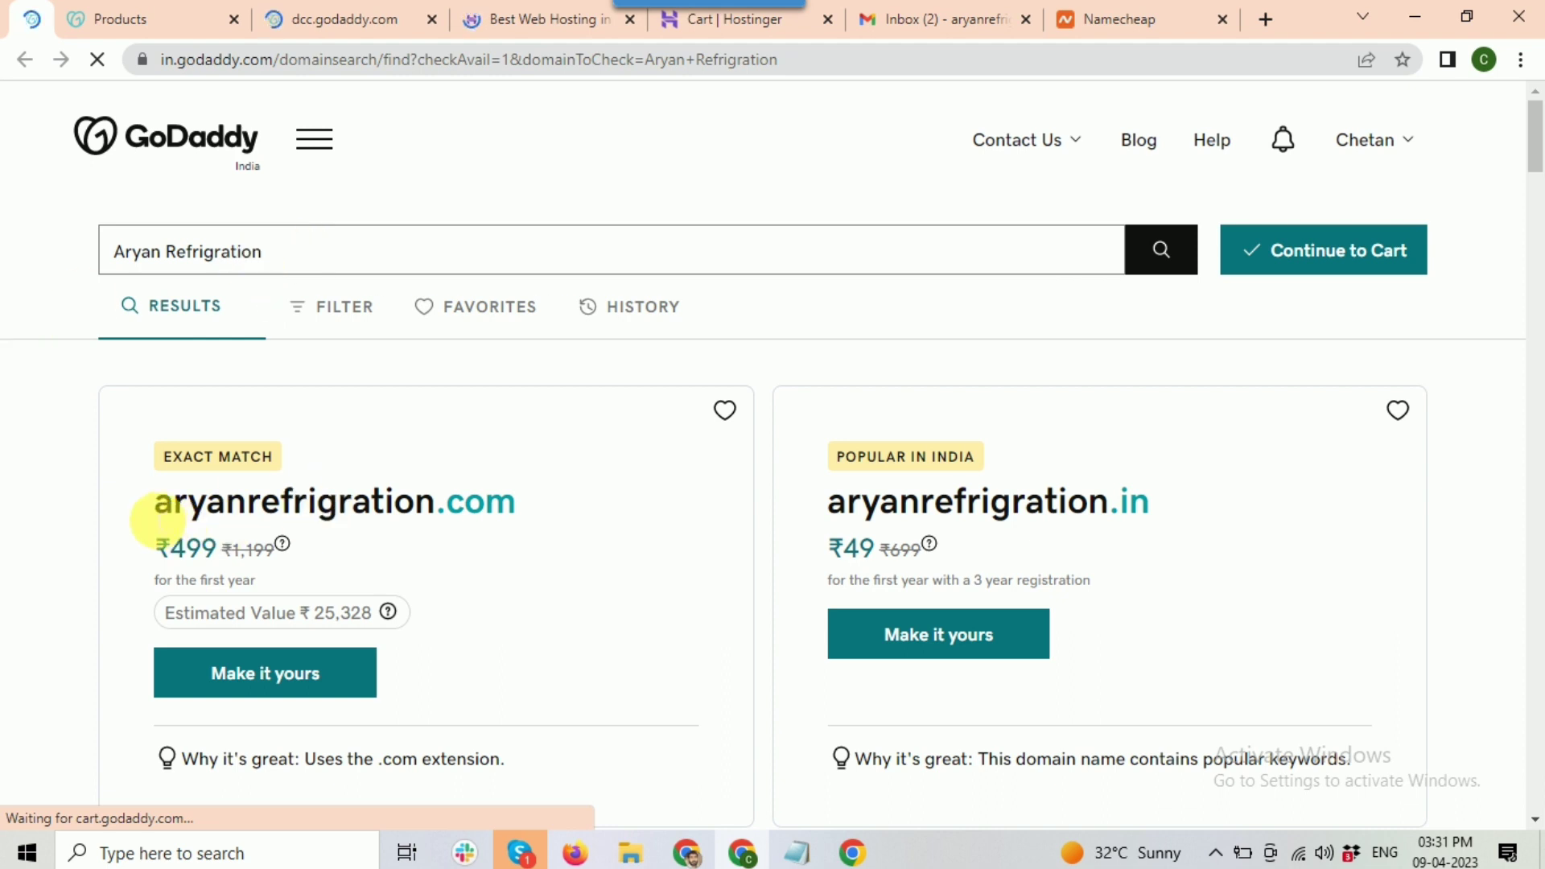
pyautogui.moveTo(162, 509); pyautogui.dragTo(483, 507)
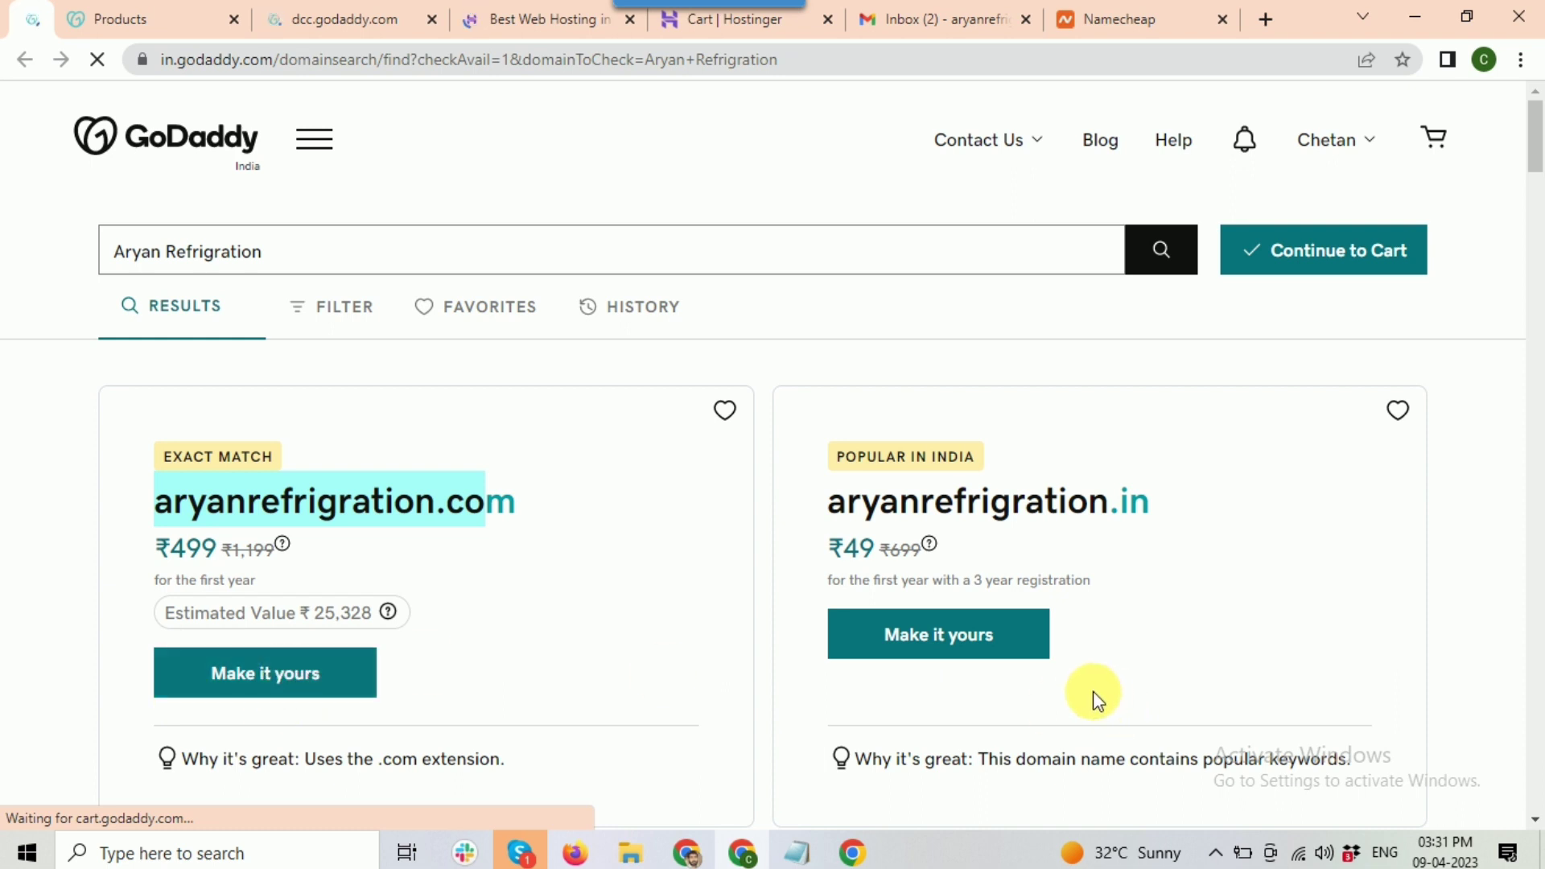
pyautogui.click(190, 21)
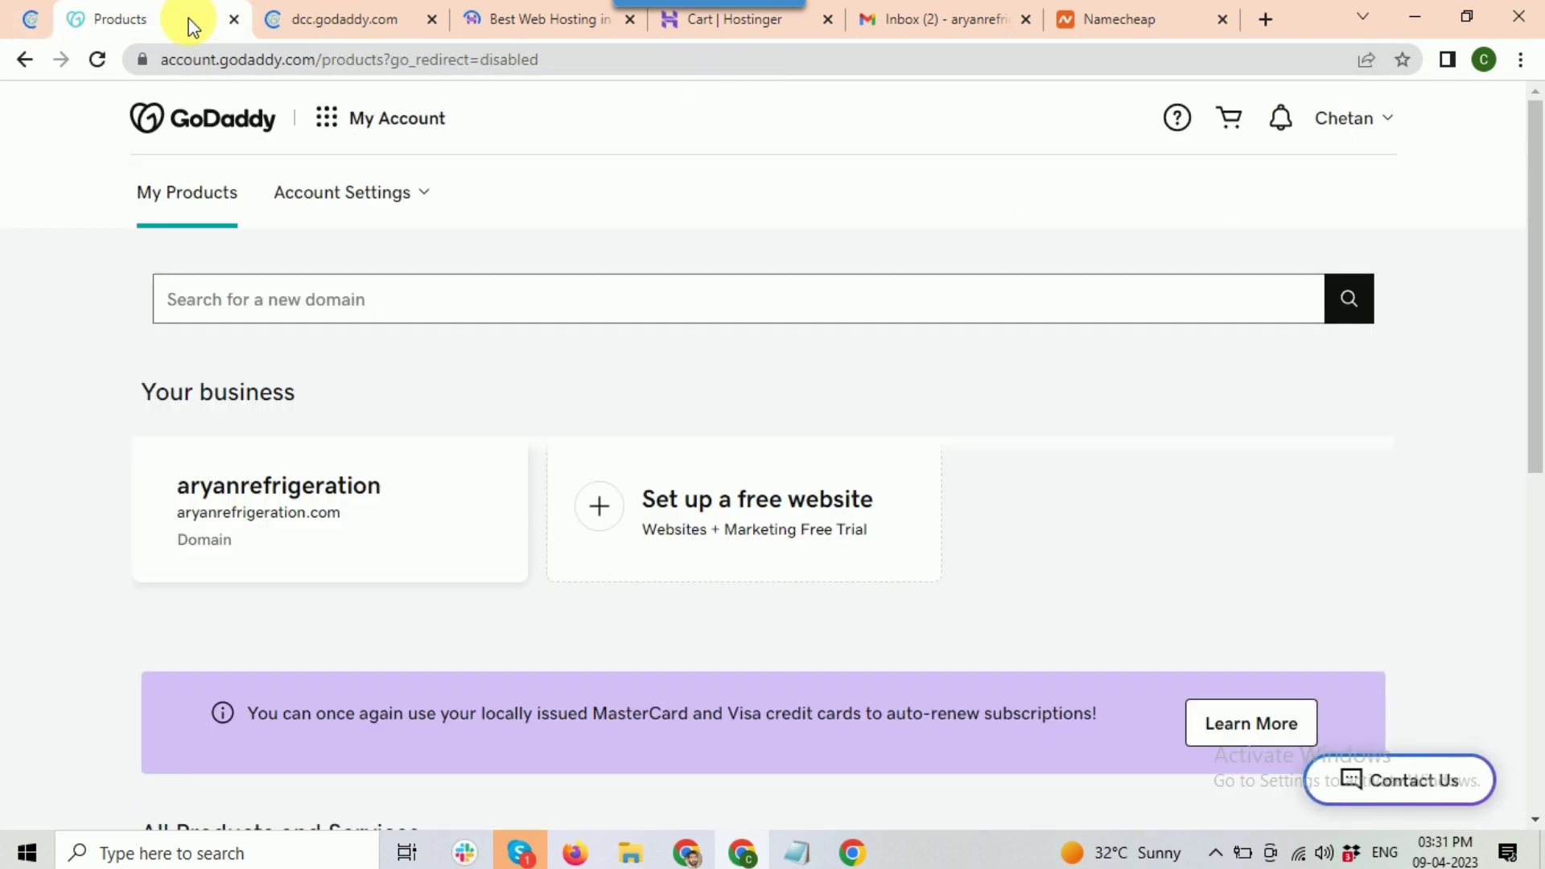
pyautogui.scroll(-1, 402, 400)
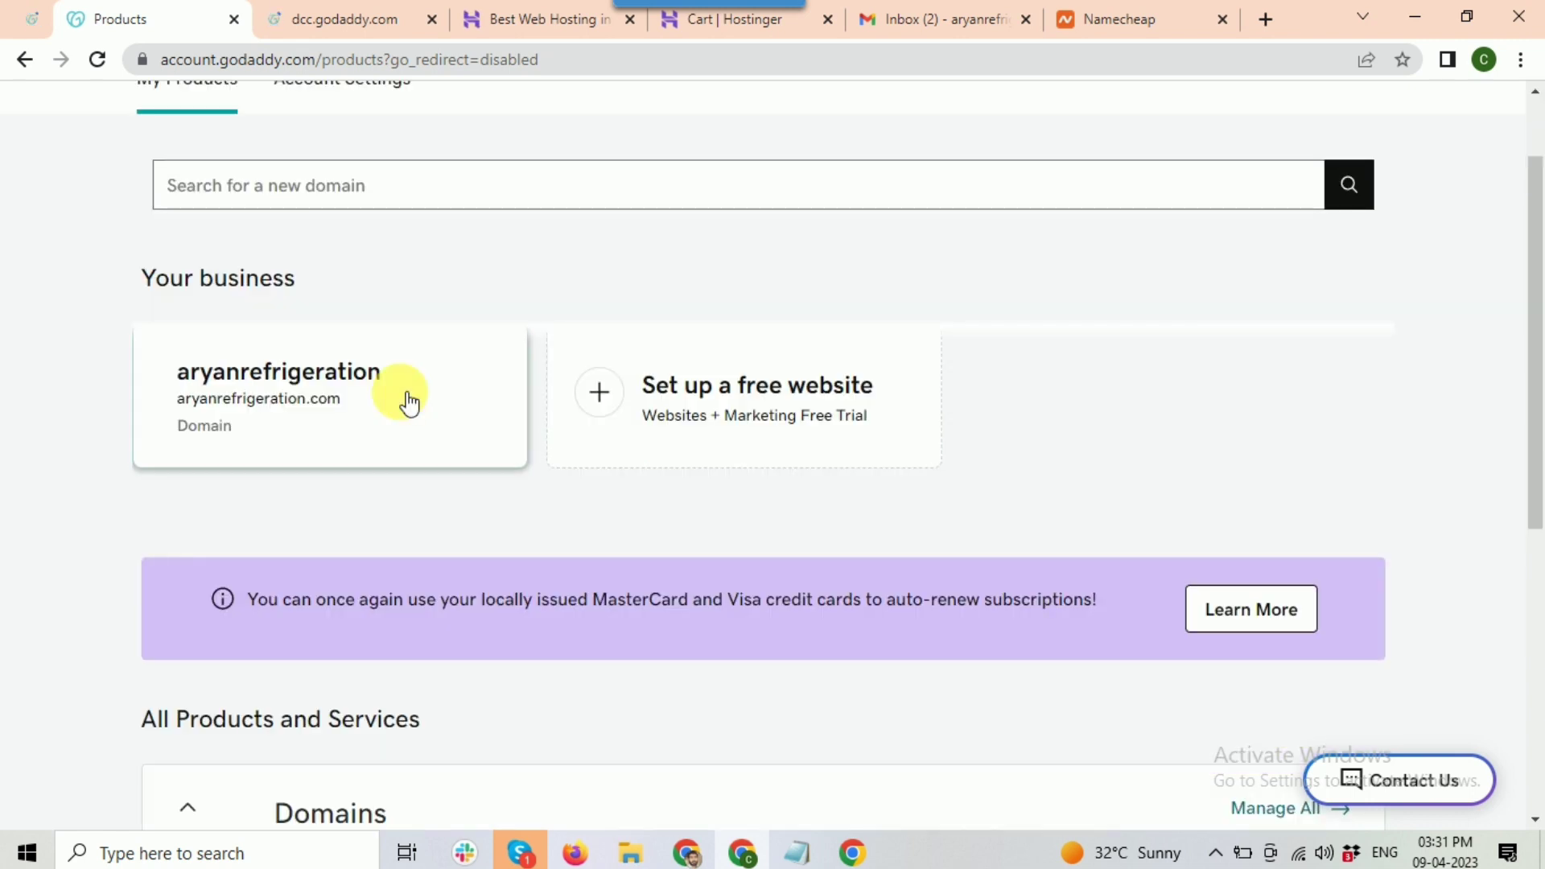
pyautogui.scroll(-4, 409, 403)
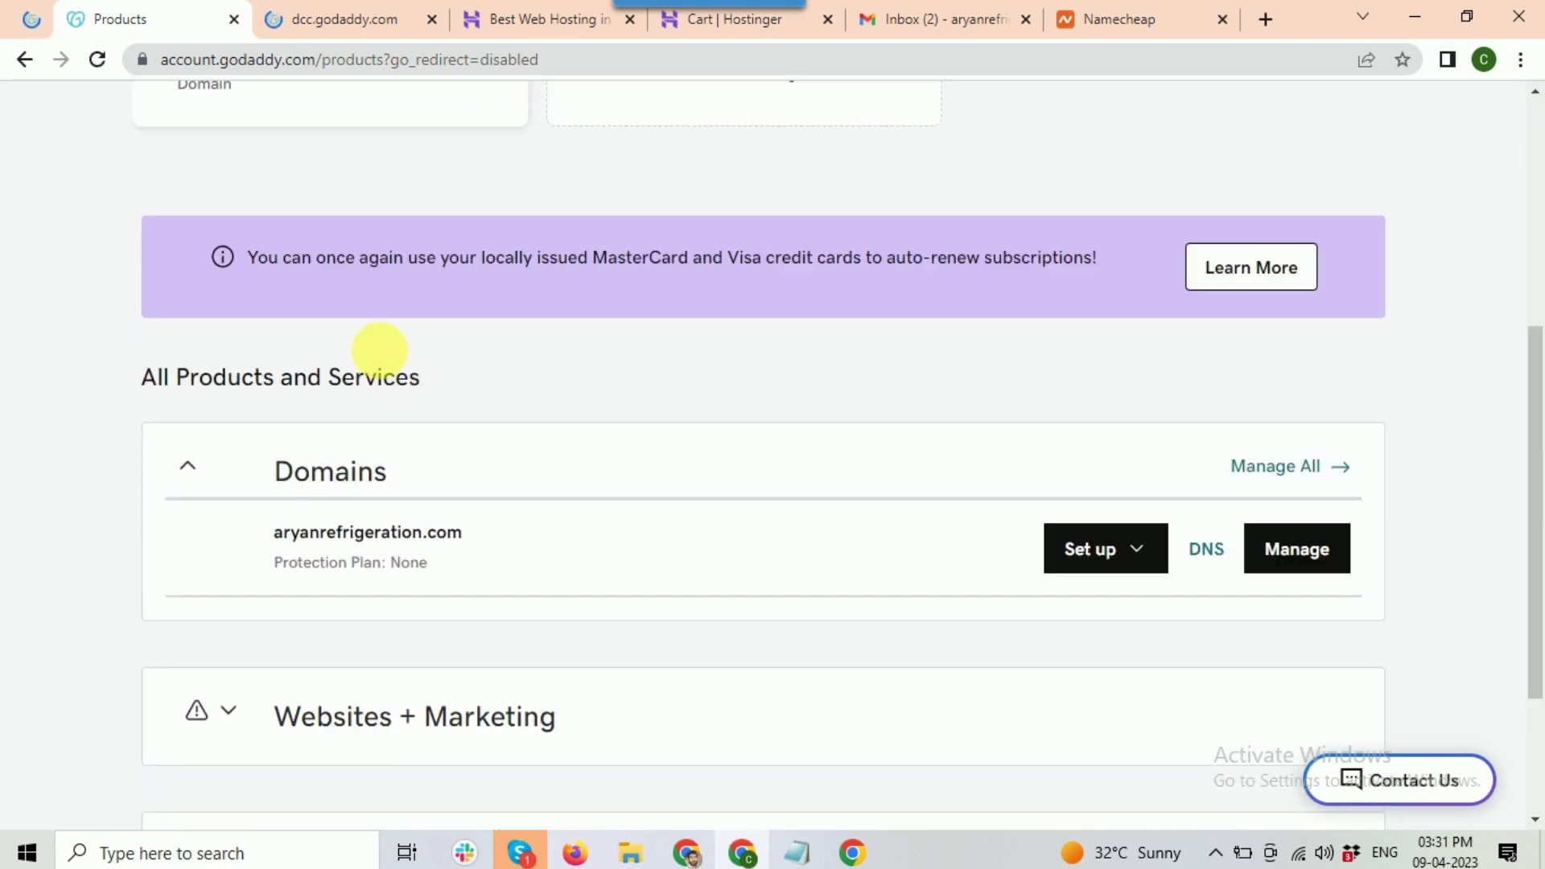
pyautogui.click(534, 21)
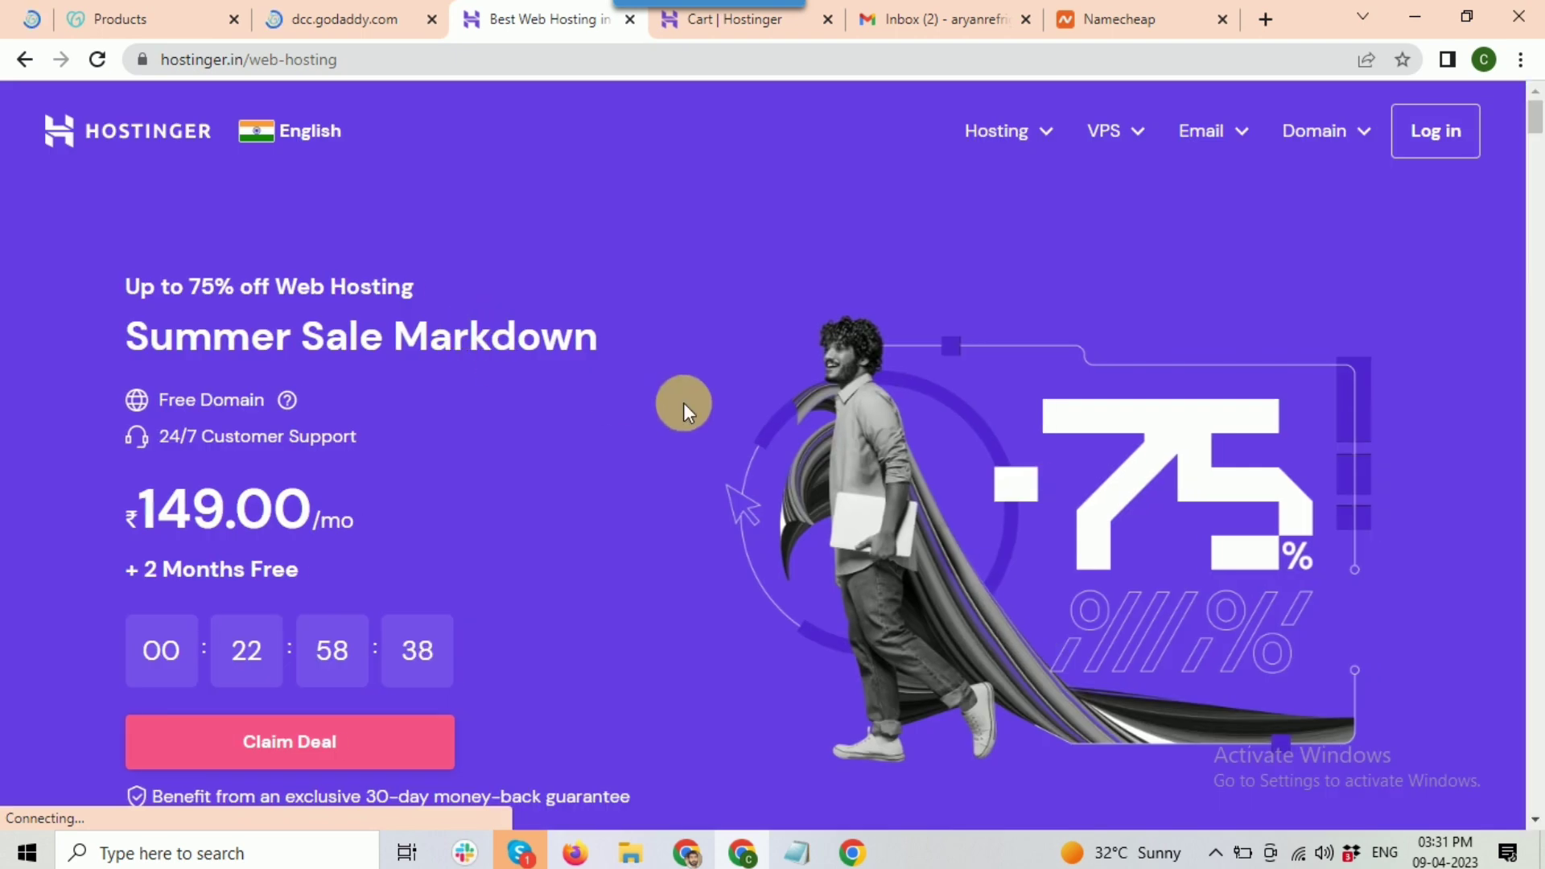
# Step: Scroll the Hostinger page down to the Choose Your Web Hosting Plan cards
pyautogui.scroll(-4, 683, 407)
pyautogui.scroll(-7, 683, 406)
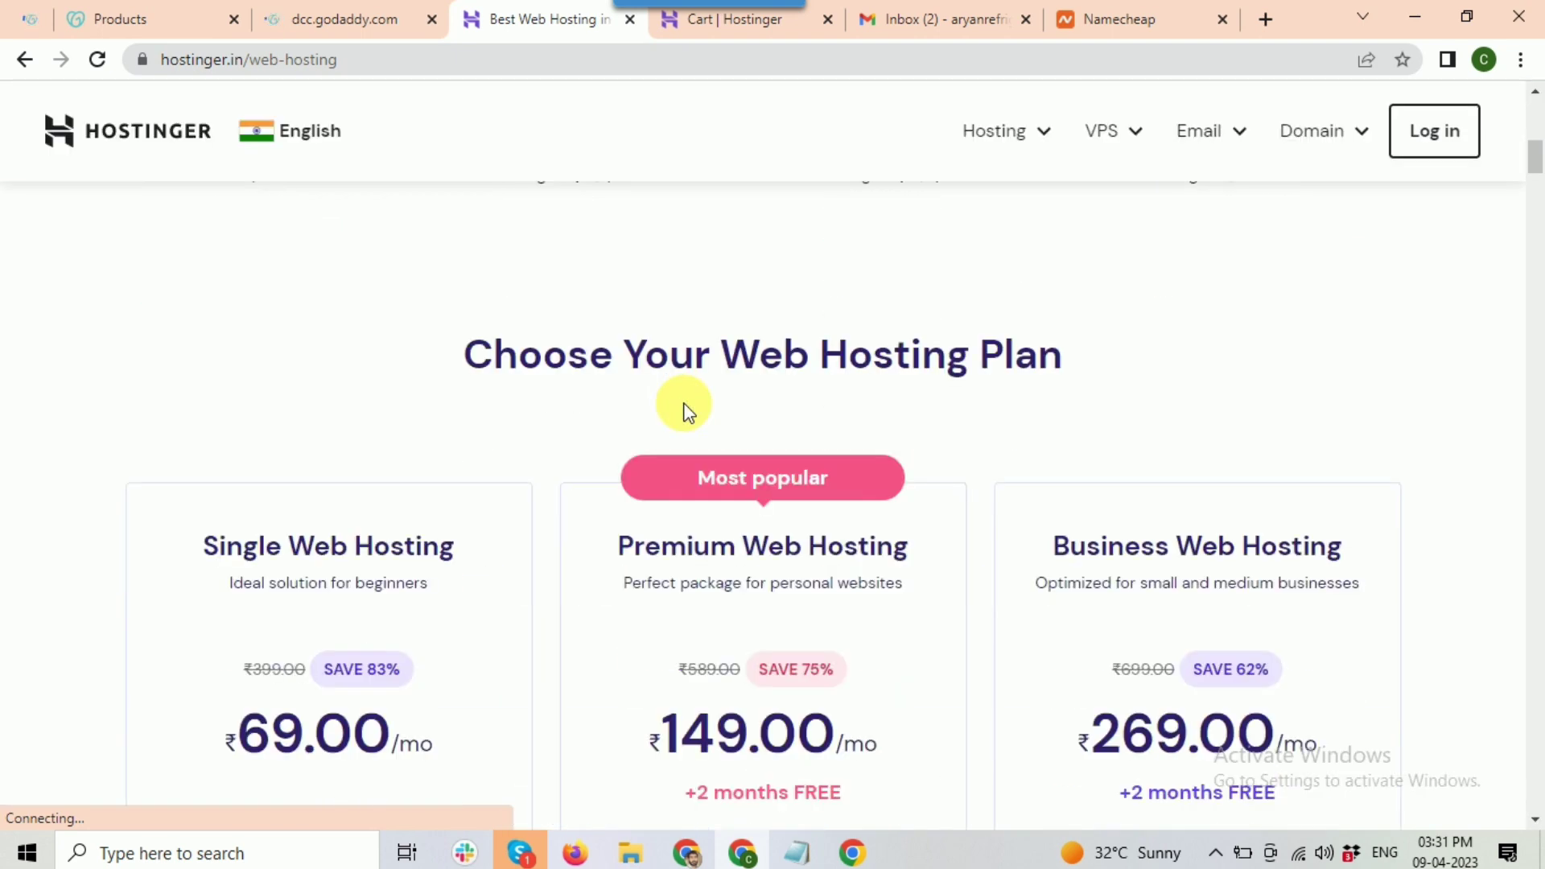
pyautogui.scroll(-3, 683, 406)
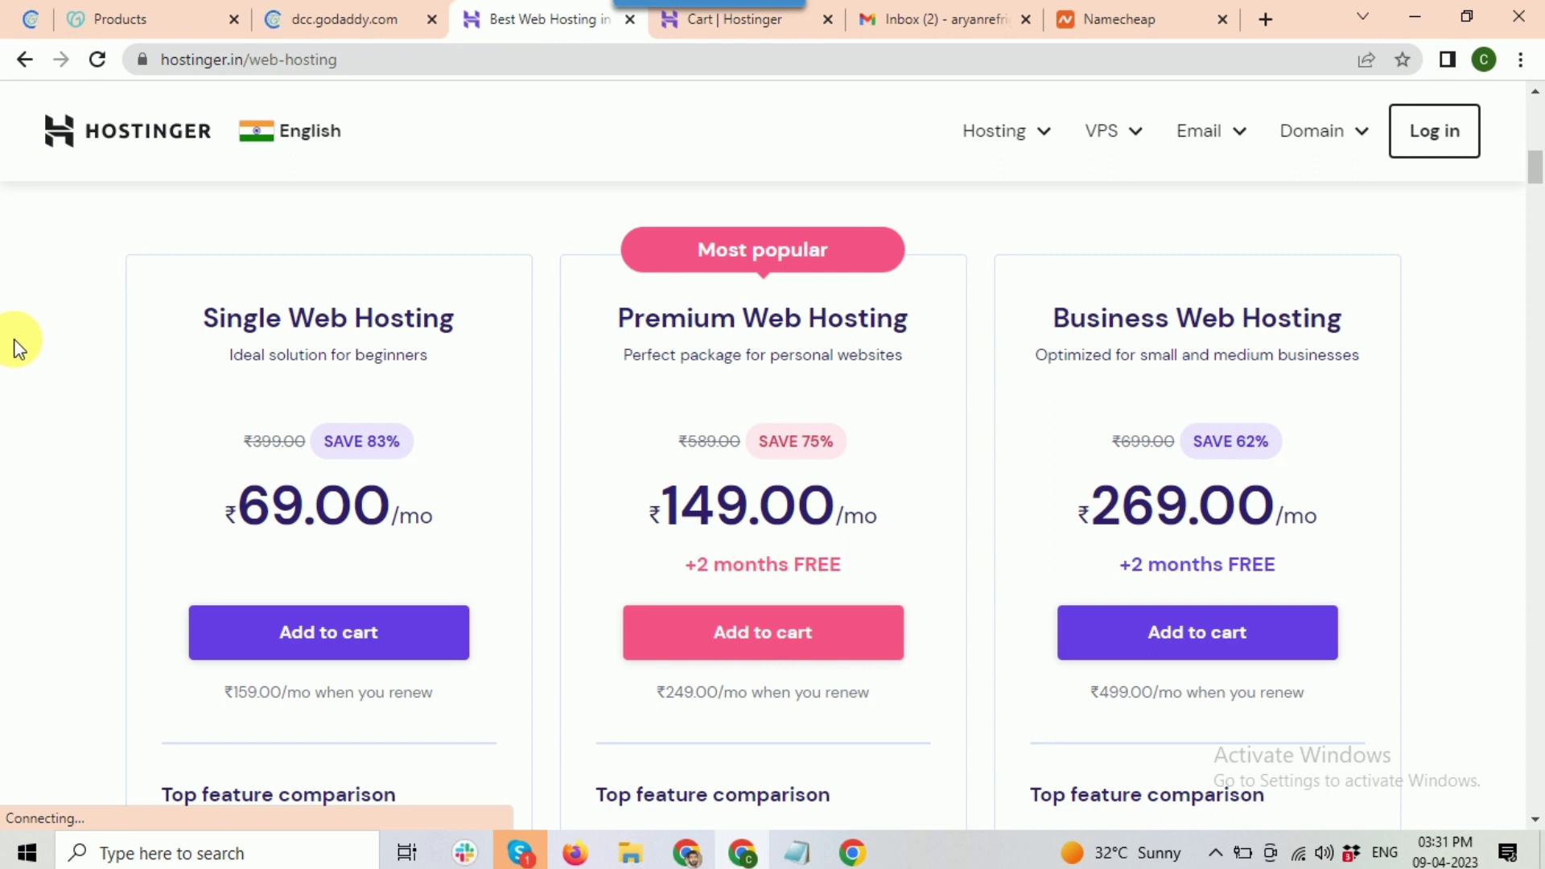
pyautogui.scroll(-1, 13, 339)
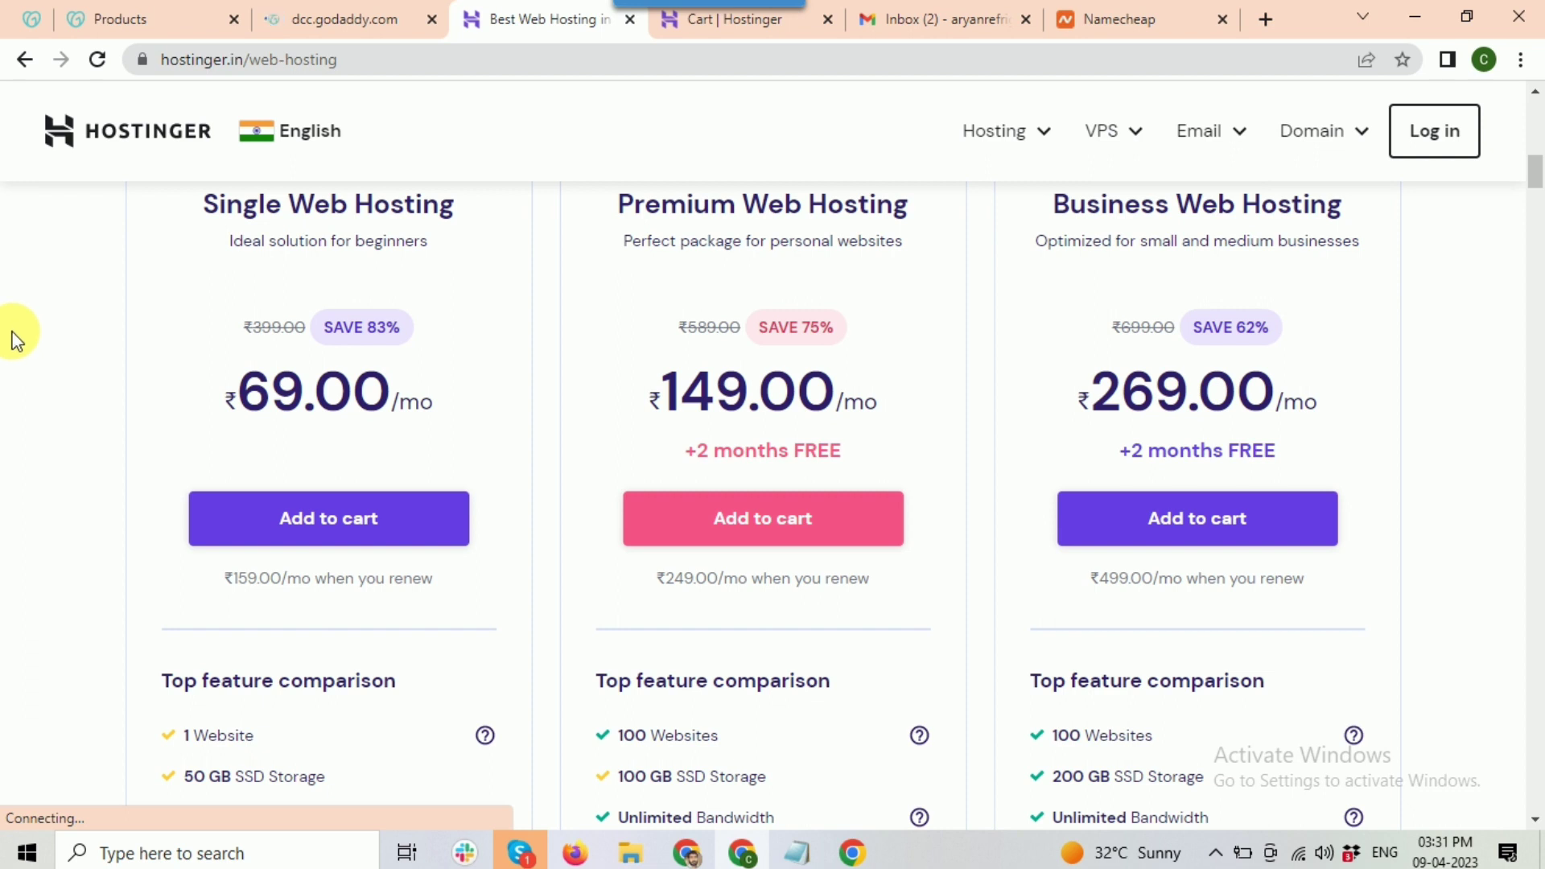
pyautogui.scroll(1, 16, 338)
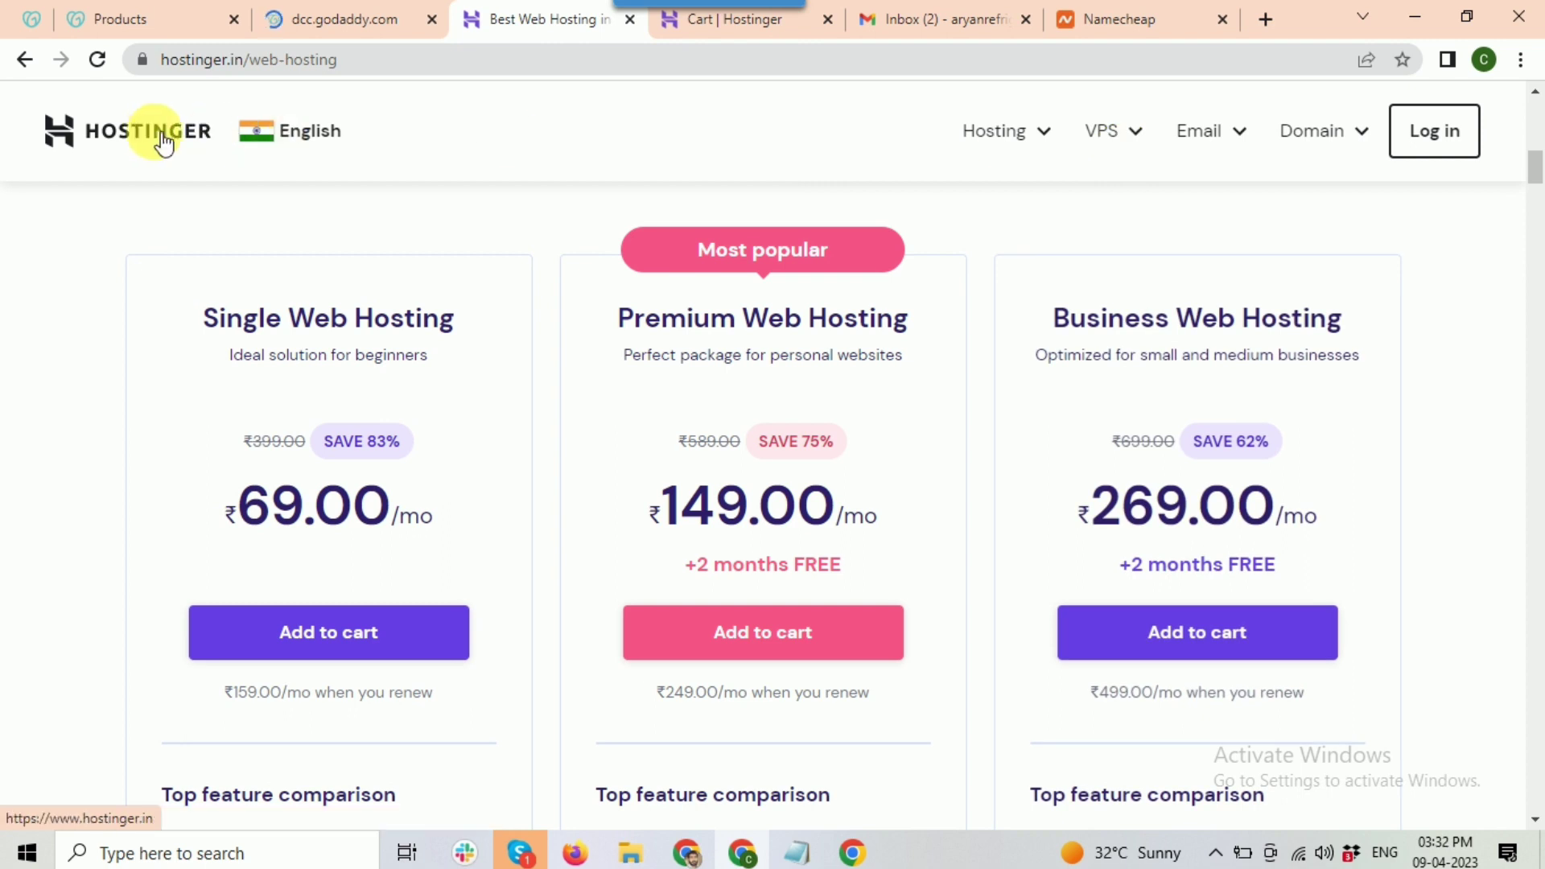
pyautogui.click(206, 131)
pyautogui.moveTo(1047, 135)
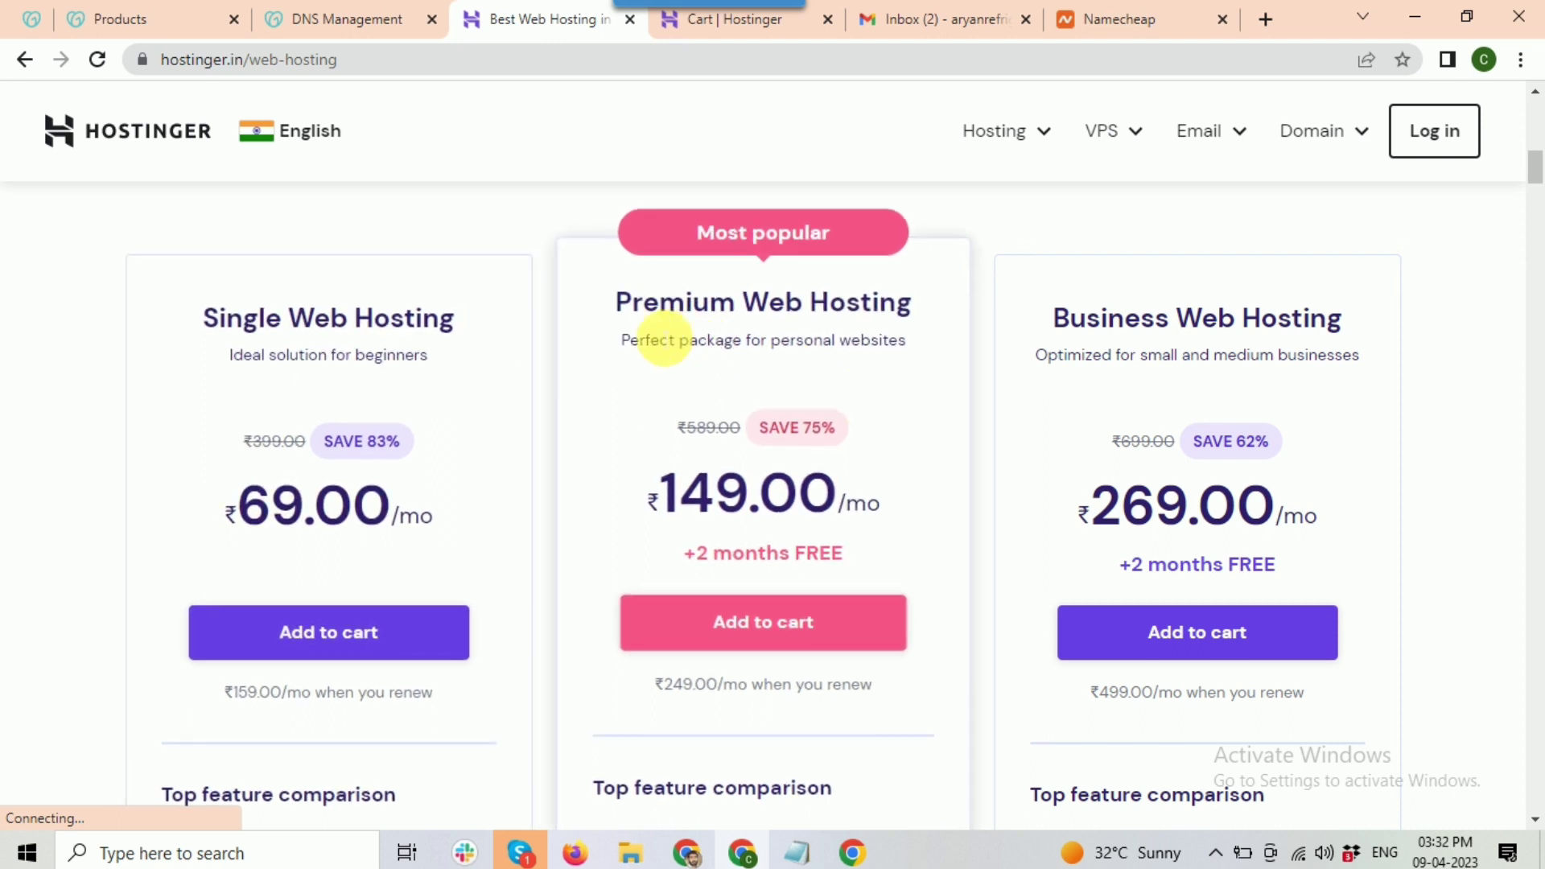
# Step: Compare Single ₹69, Premium ₹149 and Business ₹269 per month, highlighting the Premium plan
pyautogui.moveTo(621, 304); pyautogui.dragTo(920, 322)
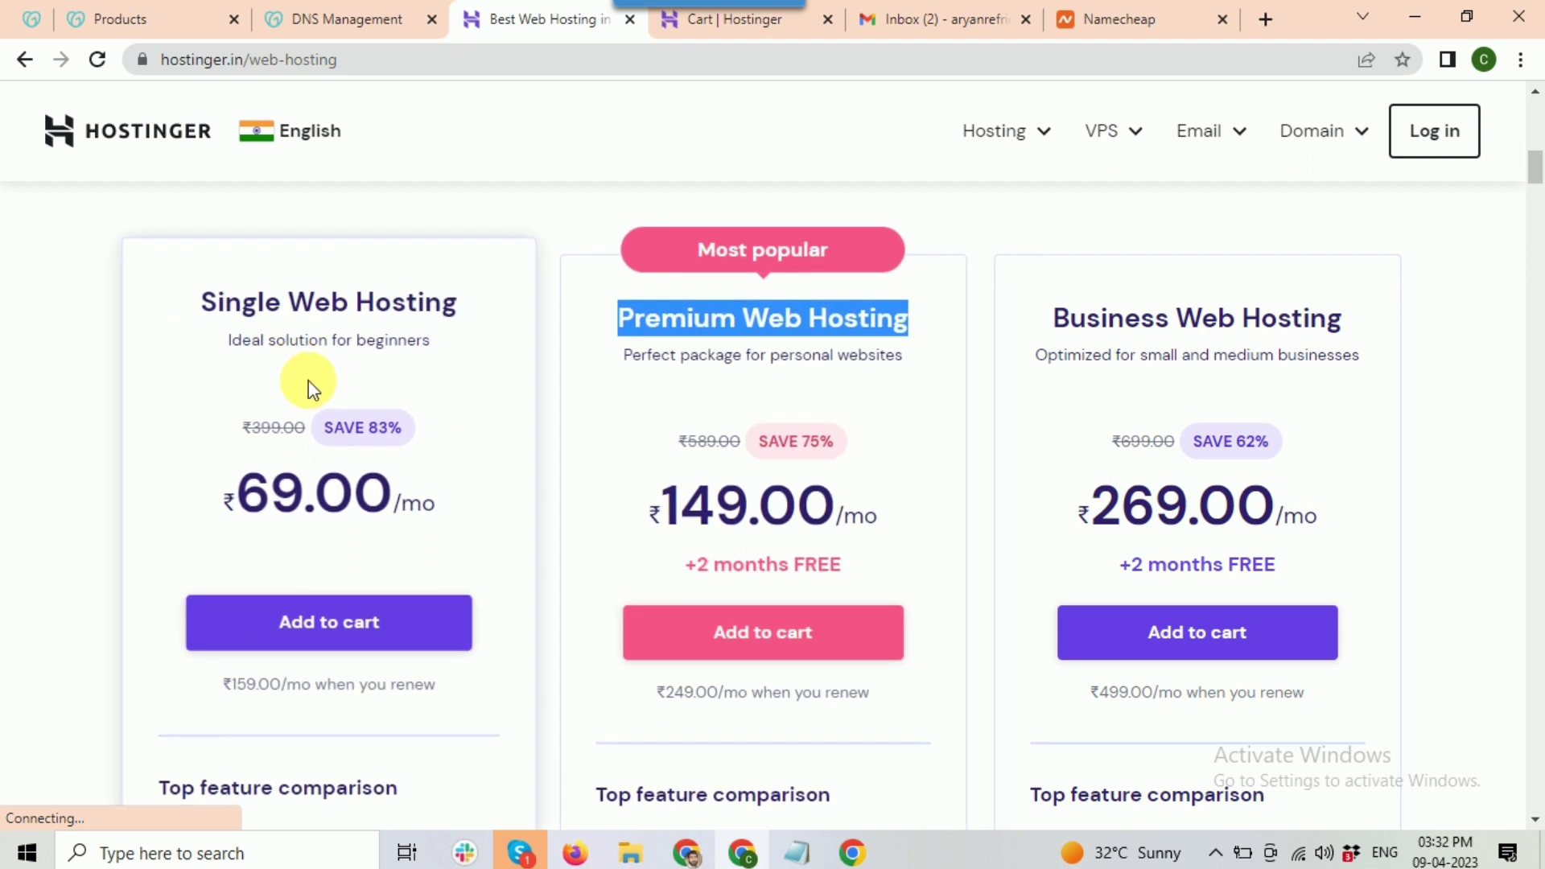
pyautogui.click(978, 327)
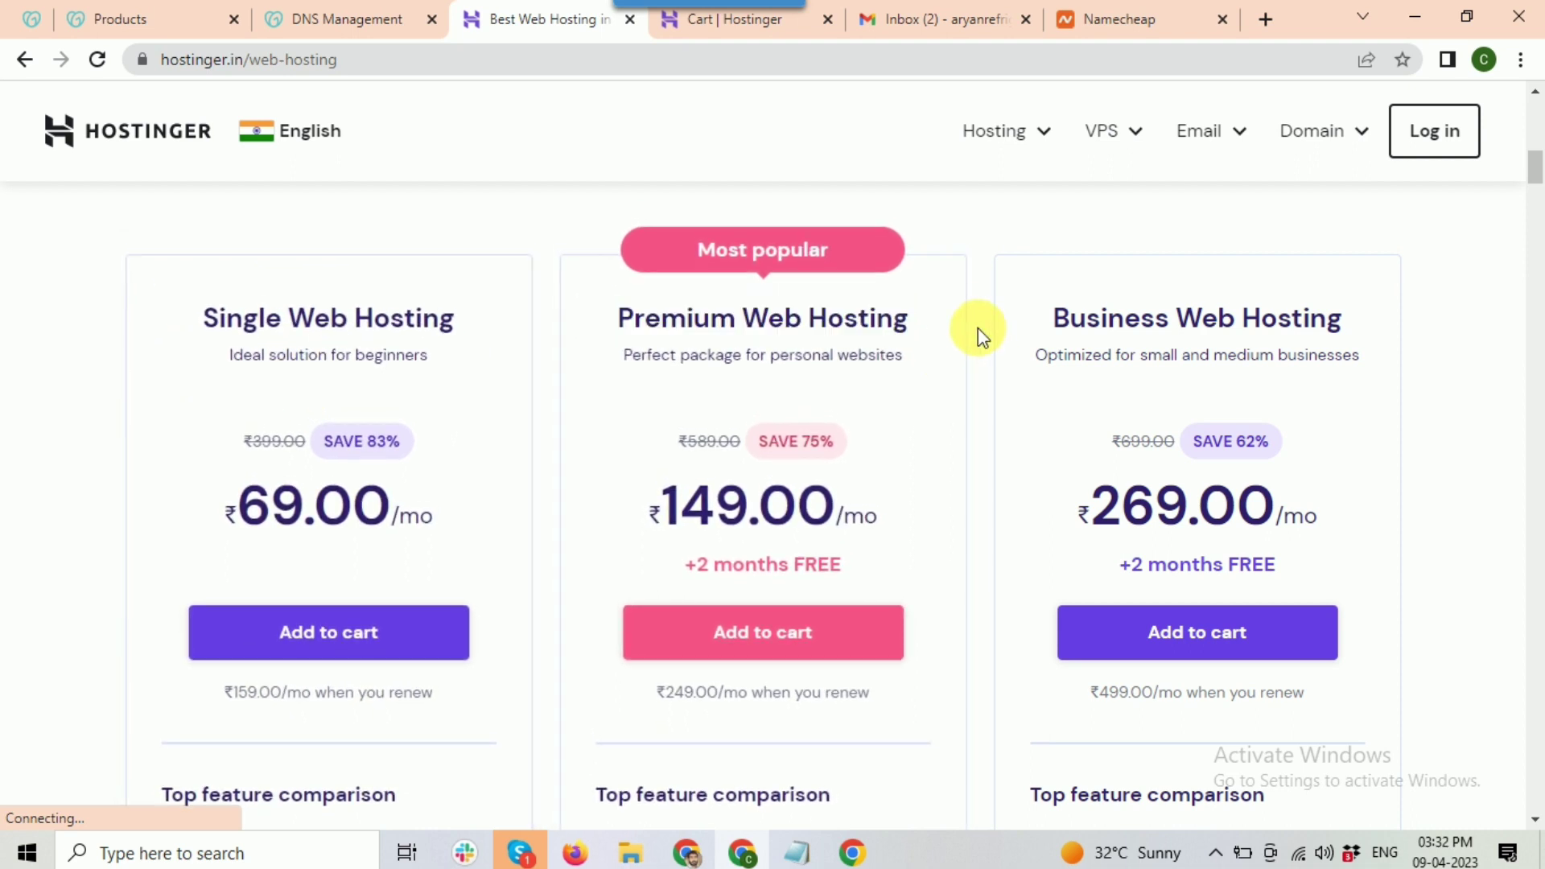
pyautogui.scroll(-1, 825, 340)
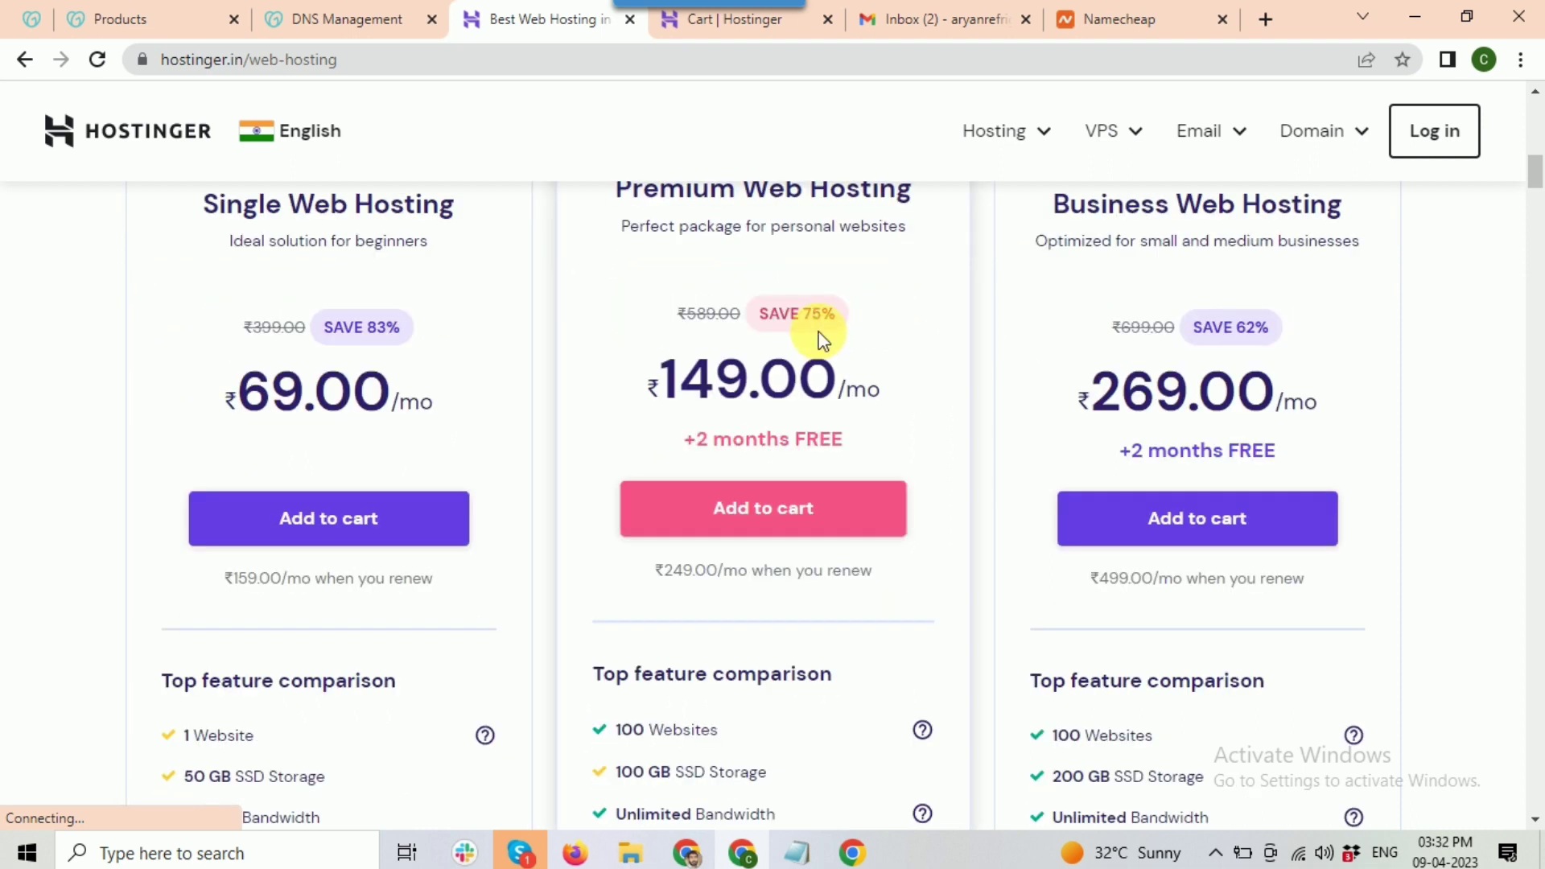
pyautogui.scroll(1, 1082, 293)
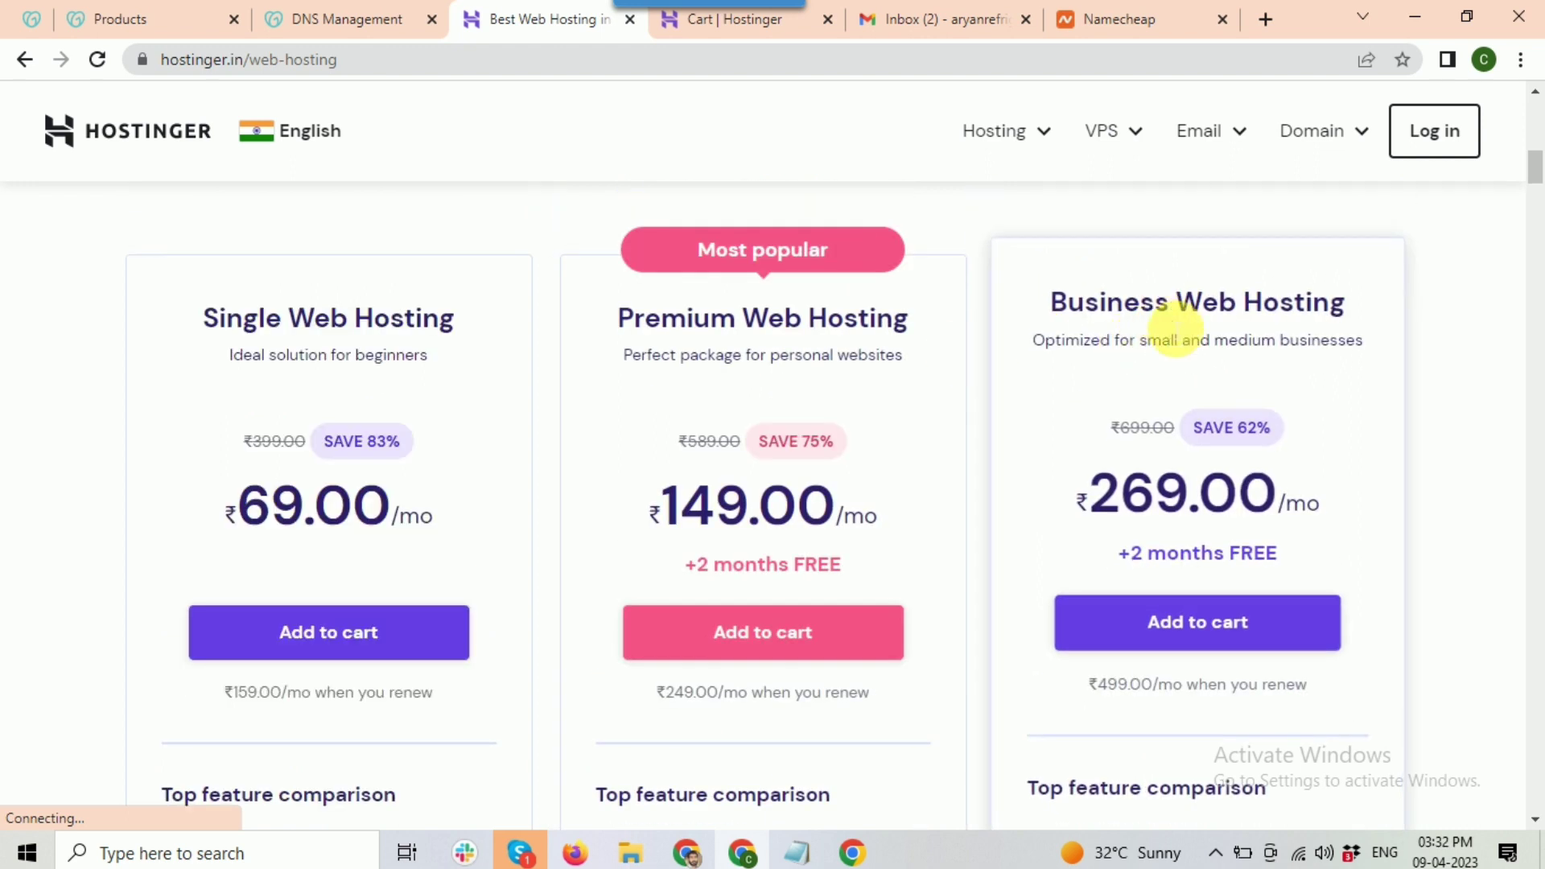
pyautogui.scroll(-1, 1174, 327)
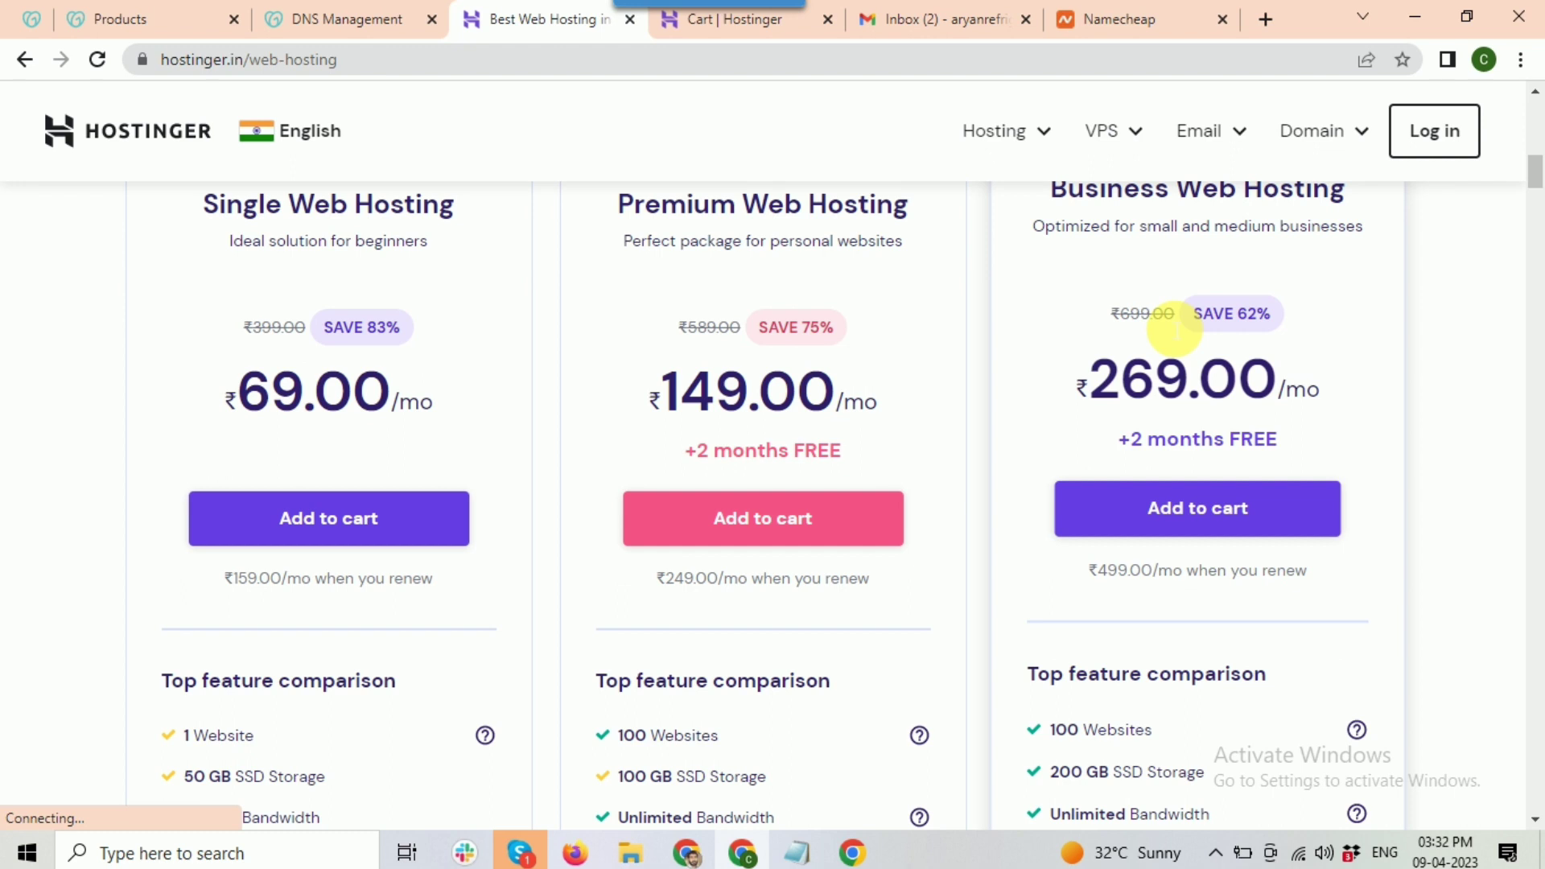
pyautogui.scroll(1, 1171, 330)
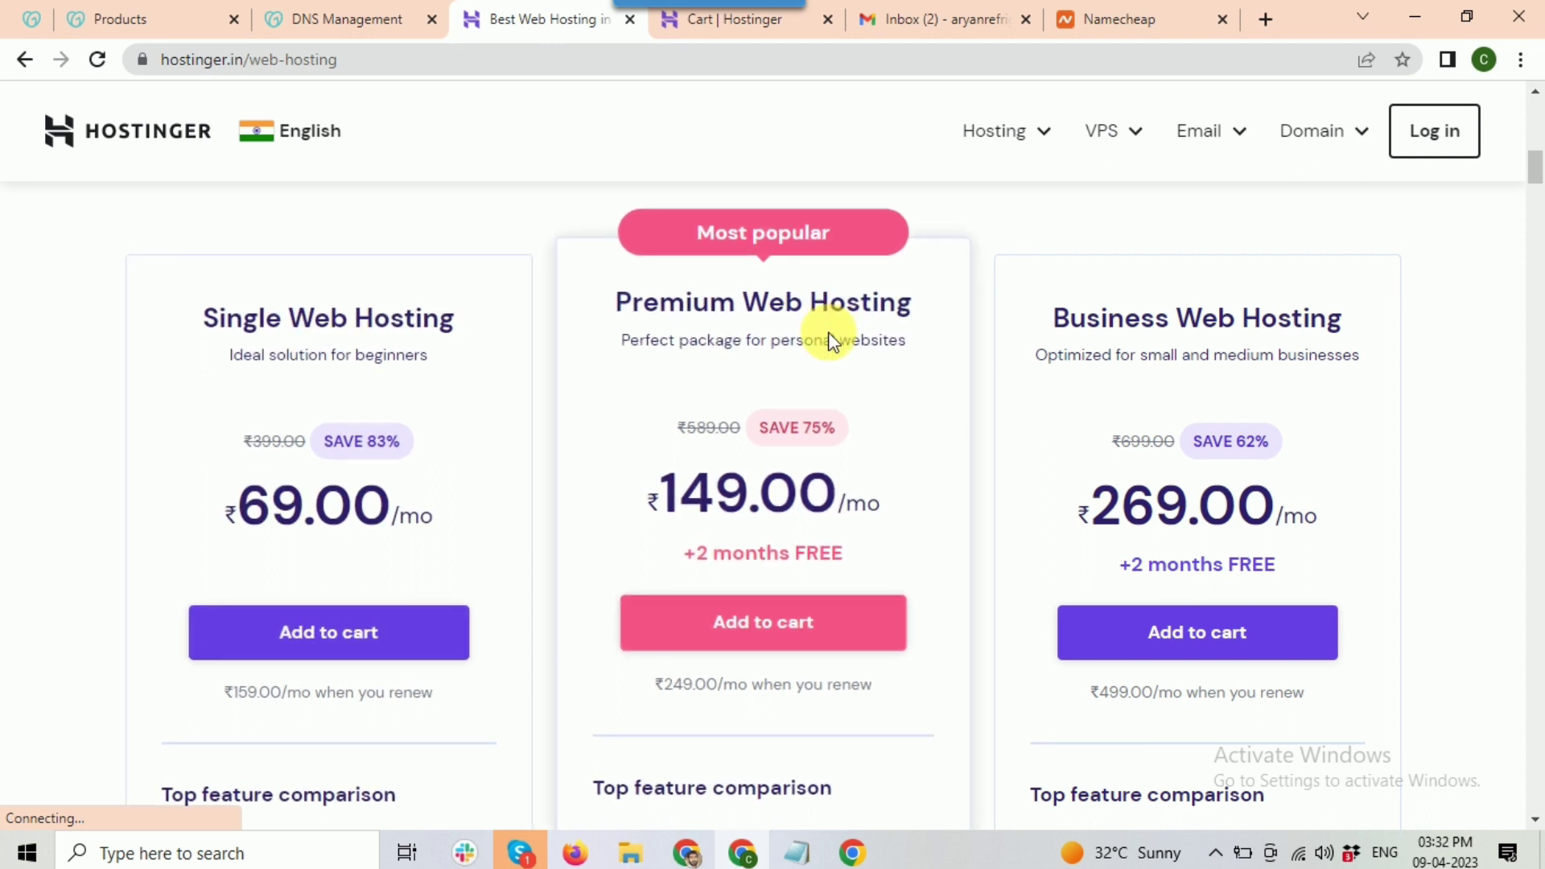
# Step: Highlight the Single plan's 1 website, 50 GB SSD storage and 100 GB bandwidth
pyautogui.scroll(-3, 321, 491)
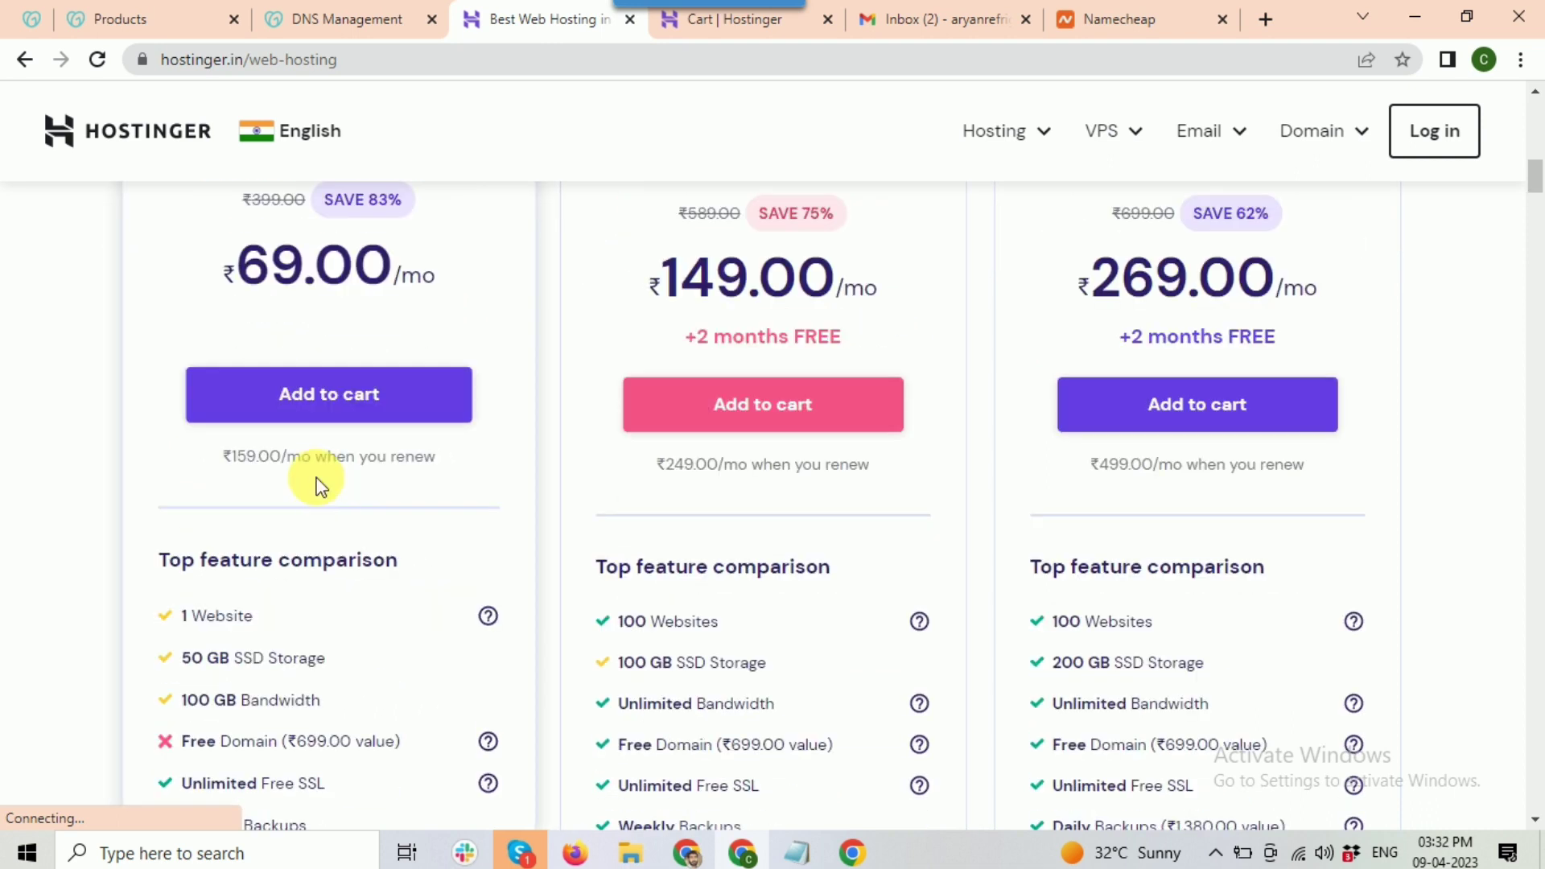
pyautogui.scroll(-1, 287, 447)
pyautogui.scroll(1, 297, 408)
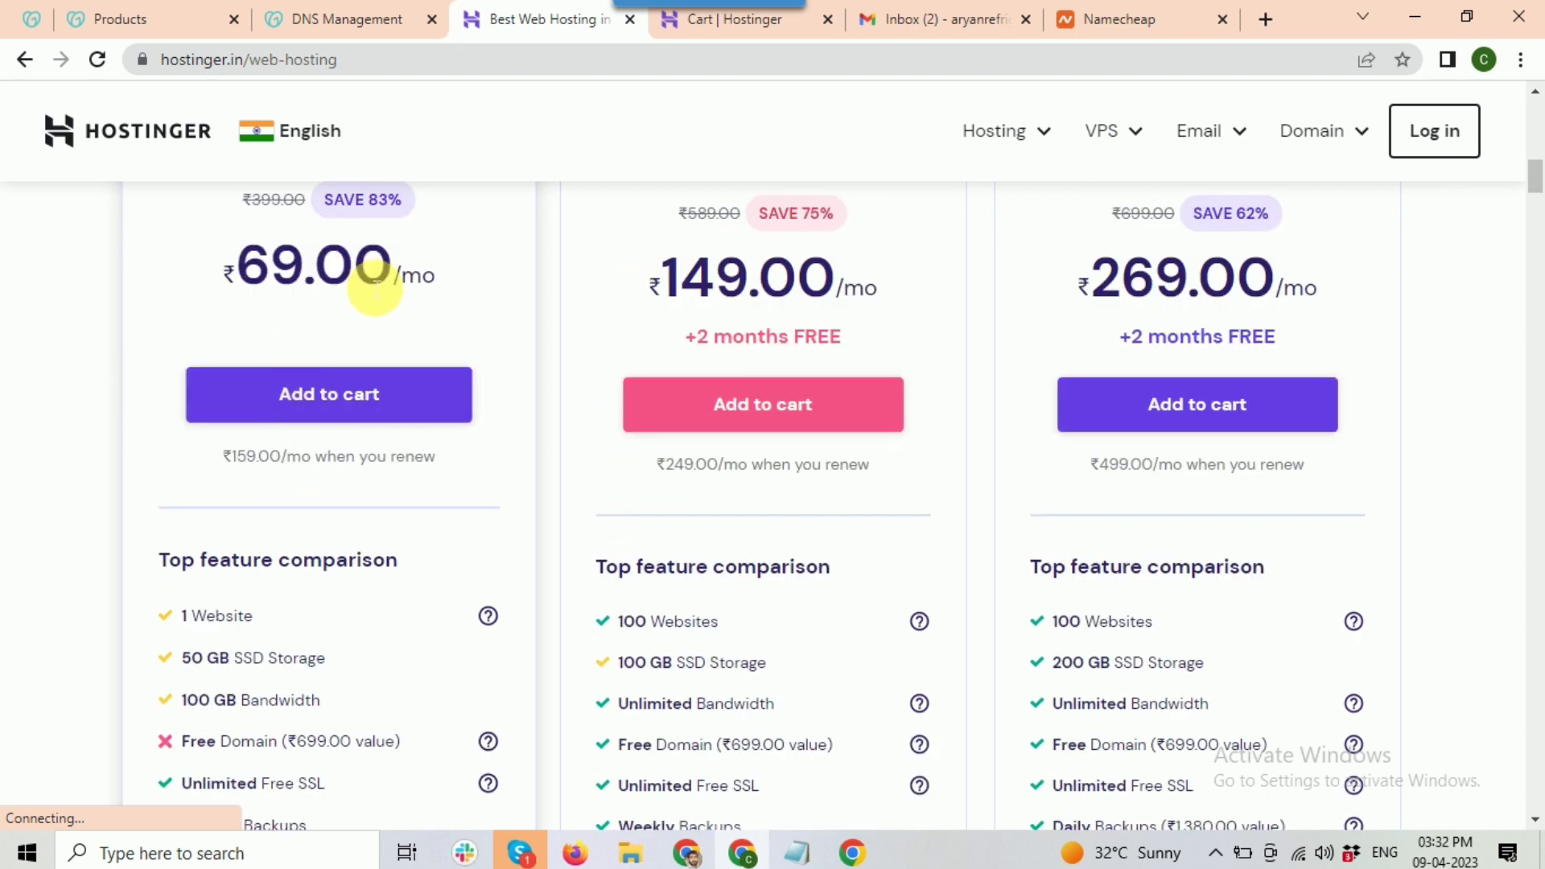
pyautogui.scroll(-1, 375, 285)
pyautogui.moveTo(182, 502); pyautogui.dragTo(251, 502)
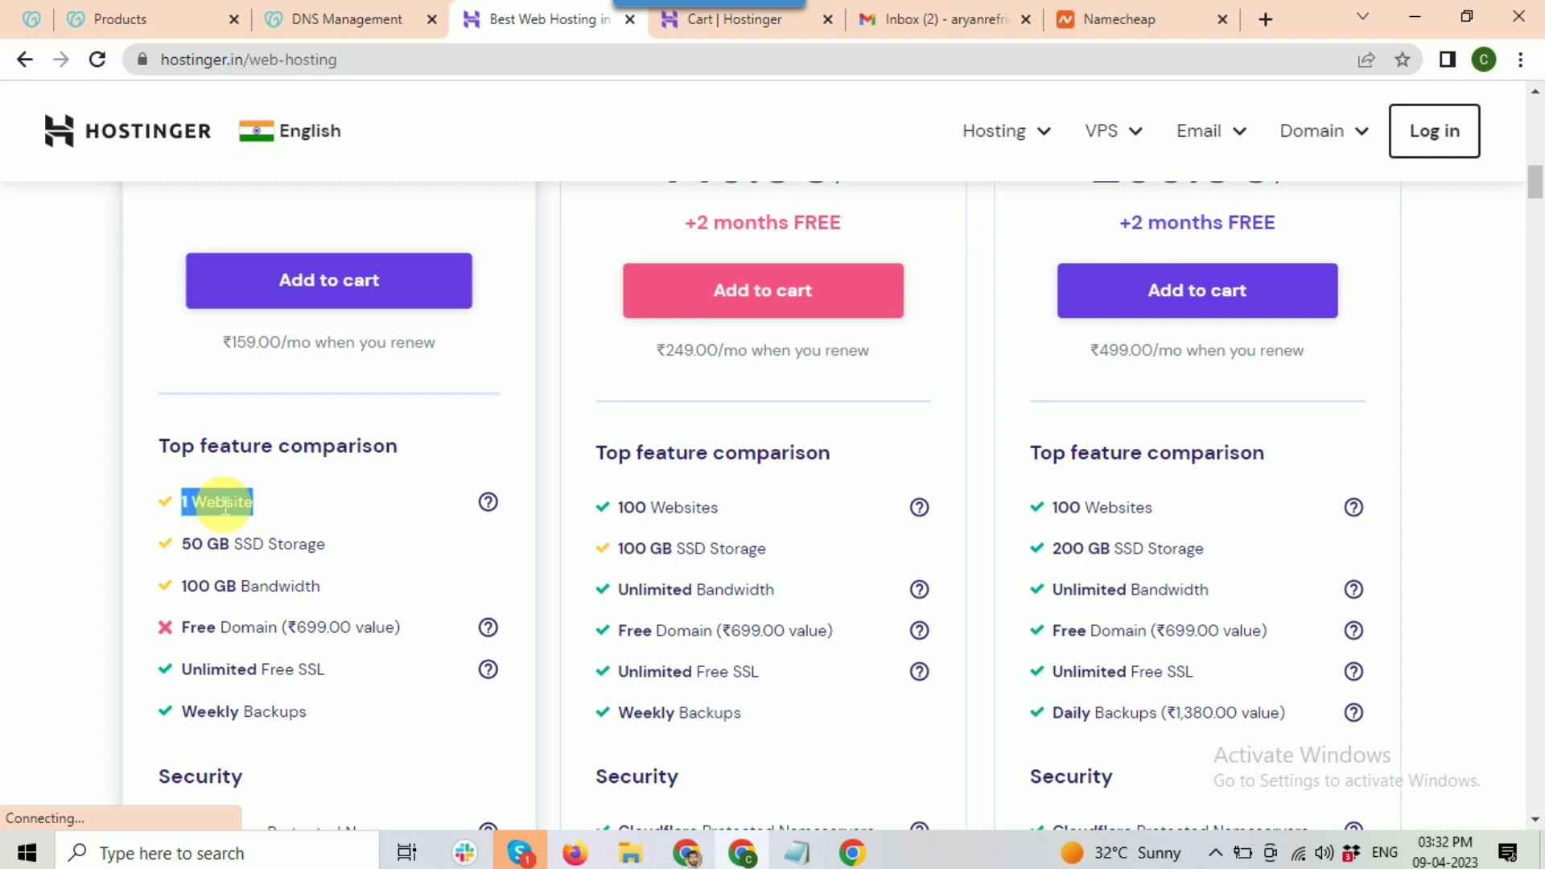
pyautogui.moveTo(182, 544); pyautogui.dragTo(332, 554)
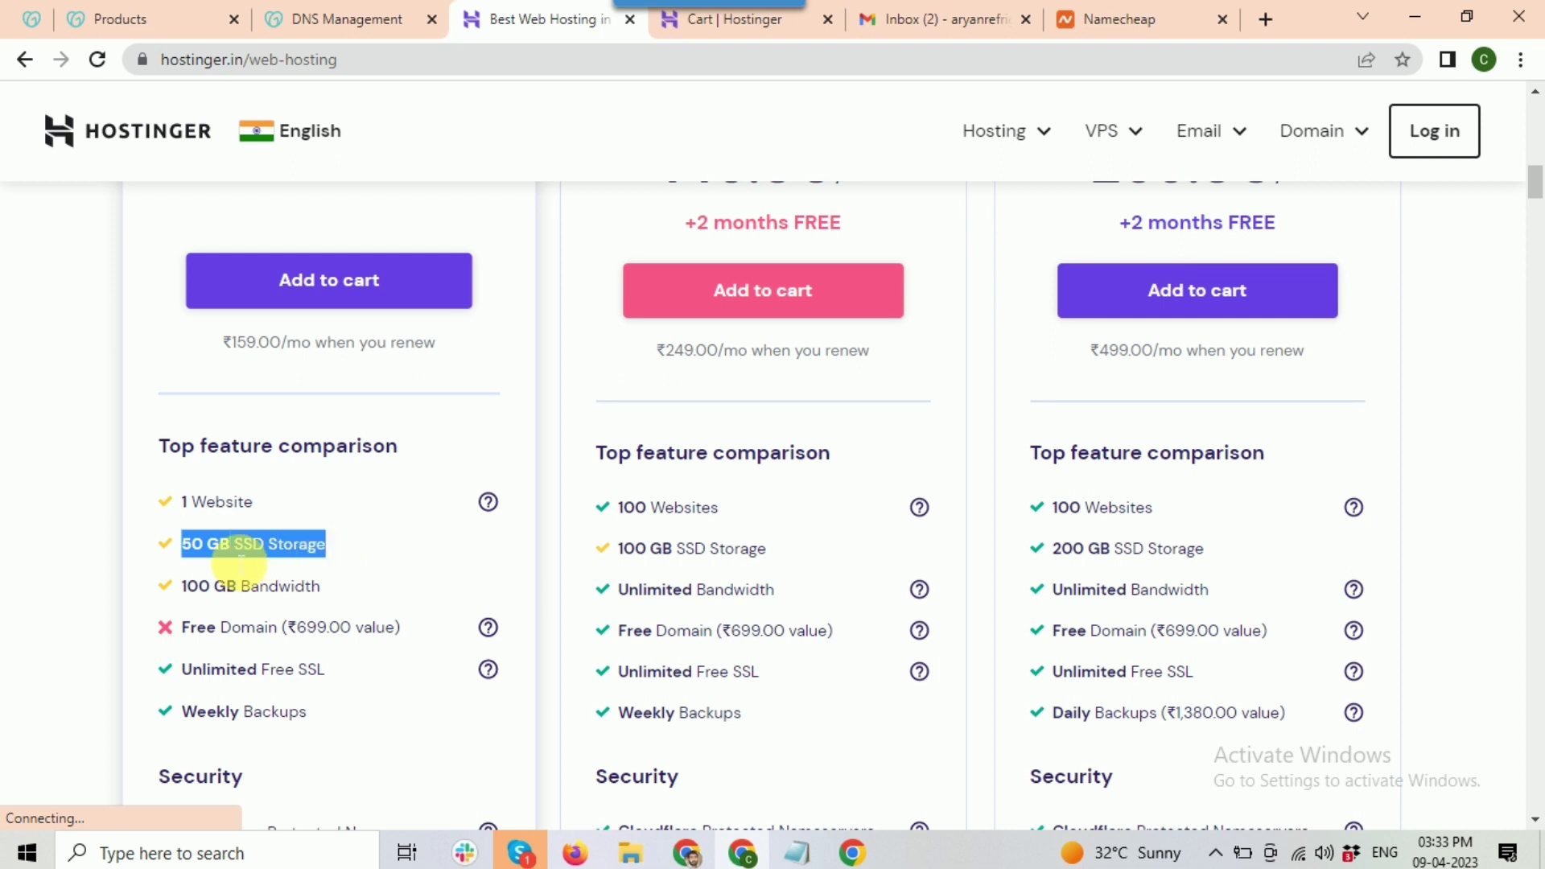
pyautogui.moveTo(188, 586); pyautogui.dragTo(300, 585)
# Step: Review the rest of the Single plan features and add Single Web Hosting to the cart
pyautogui.scroll(-1, 294, 586)
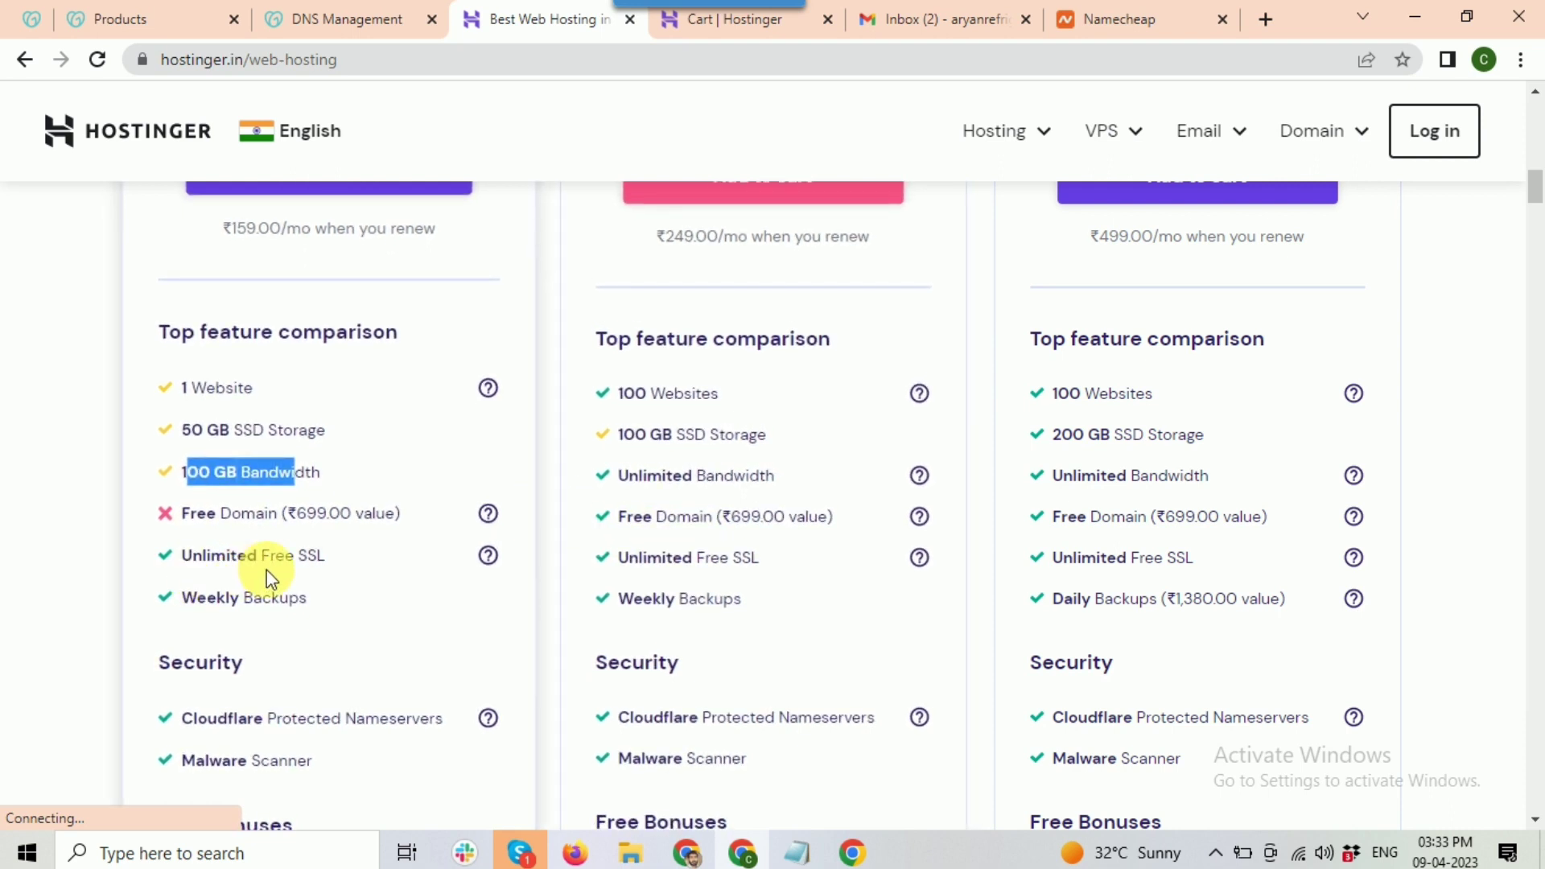
pyautogui.scroll(-1, 282, 576)
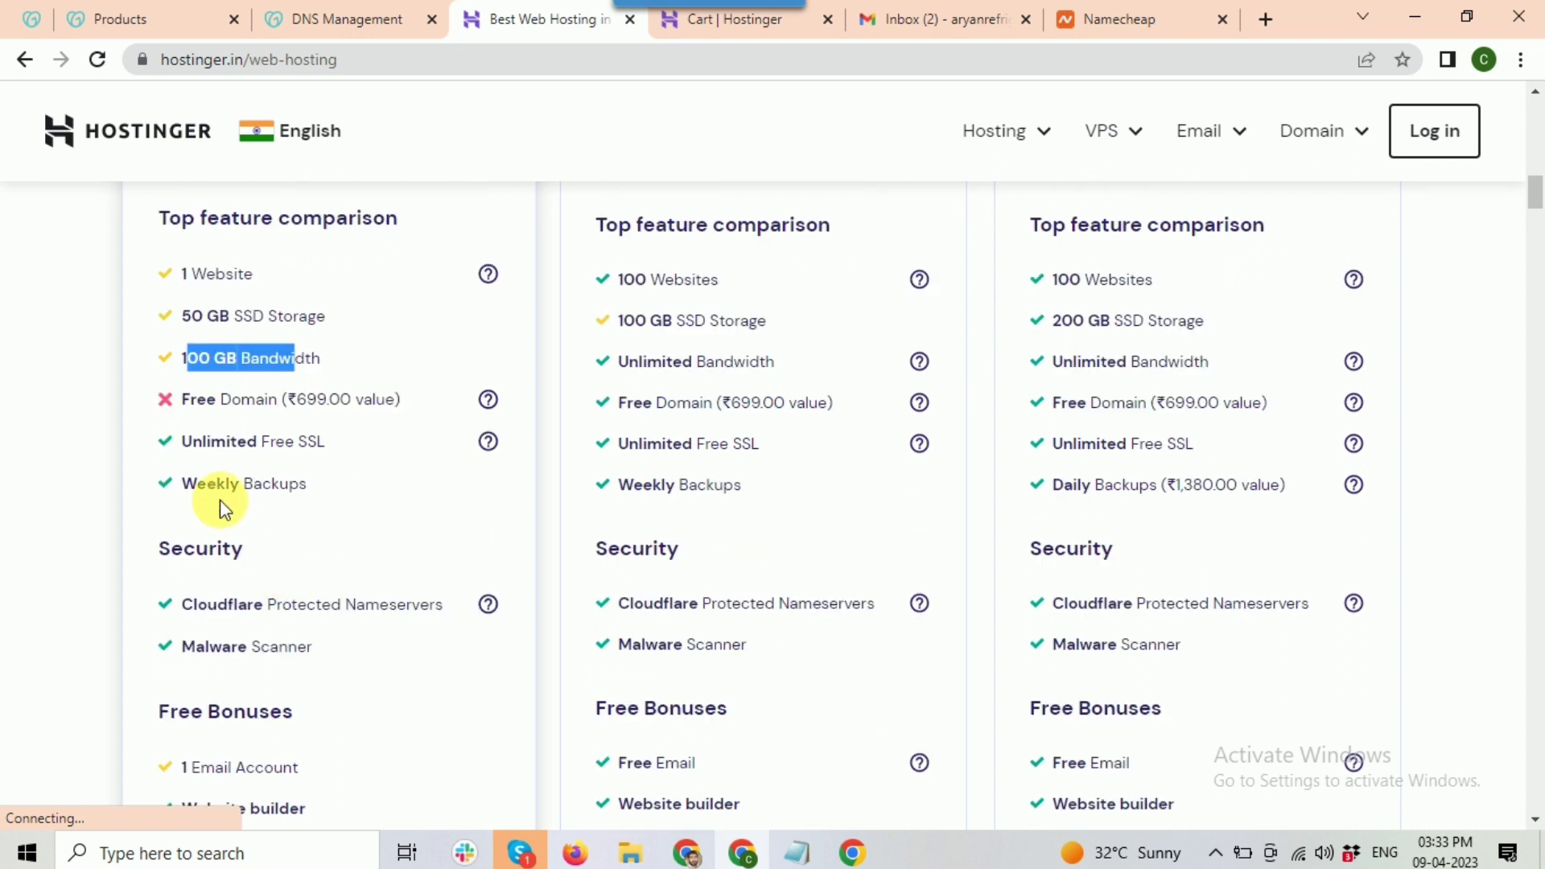
pyautogui.scroll(-1, 219, 499)
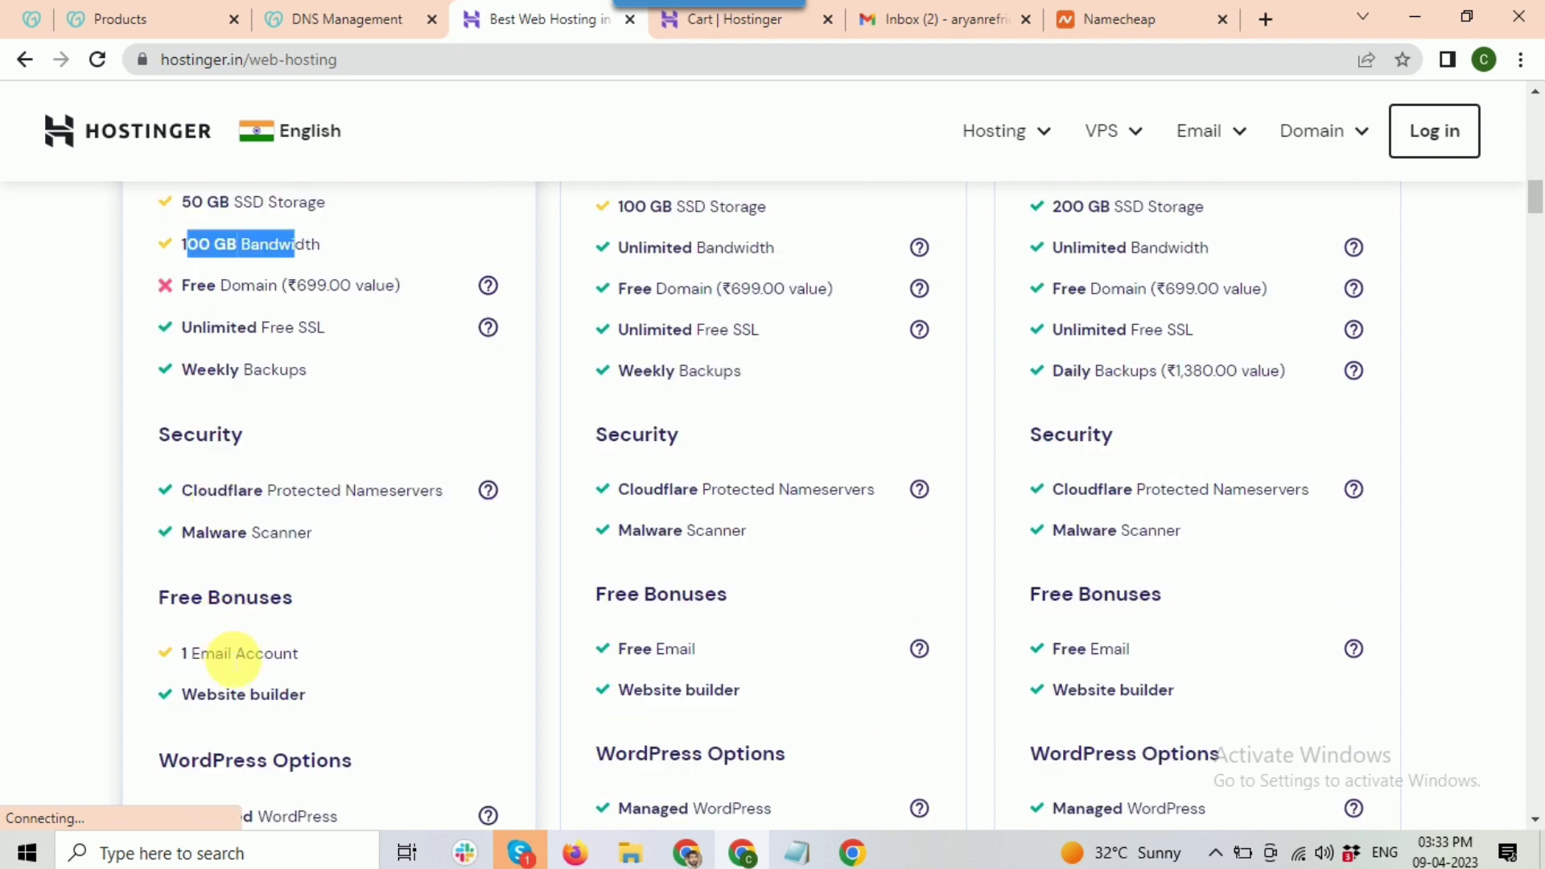
pyautogui.scroll(-3, 253, 660)
pyautogui.scroll(6, 253, 659)
pyautogui.scroll(3, 253, 667)
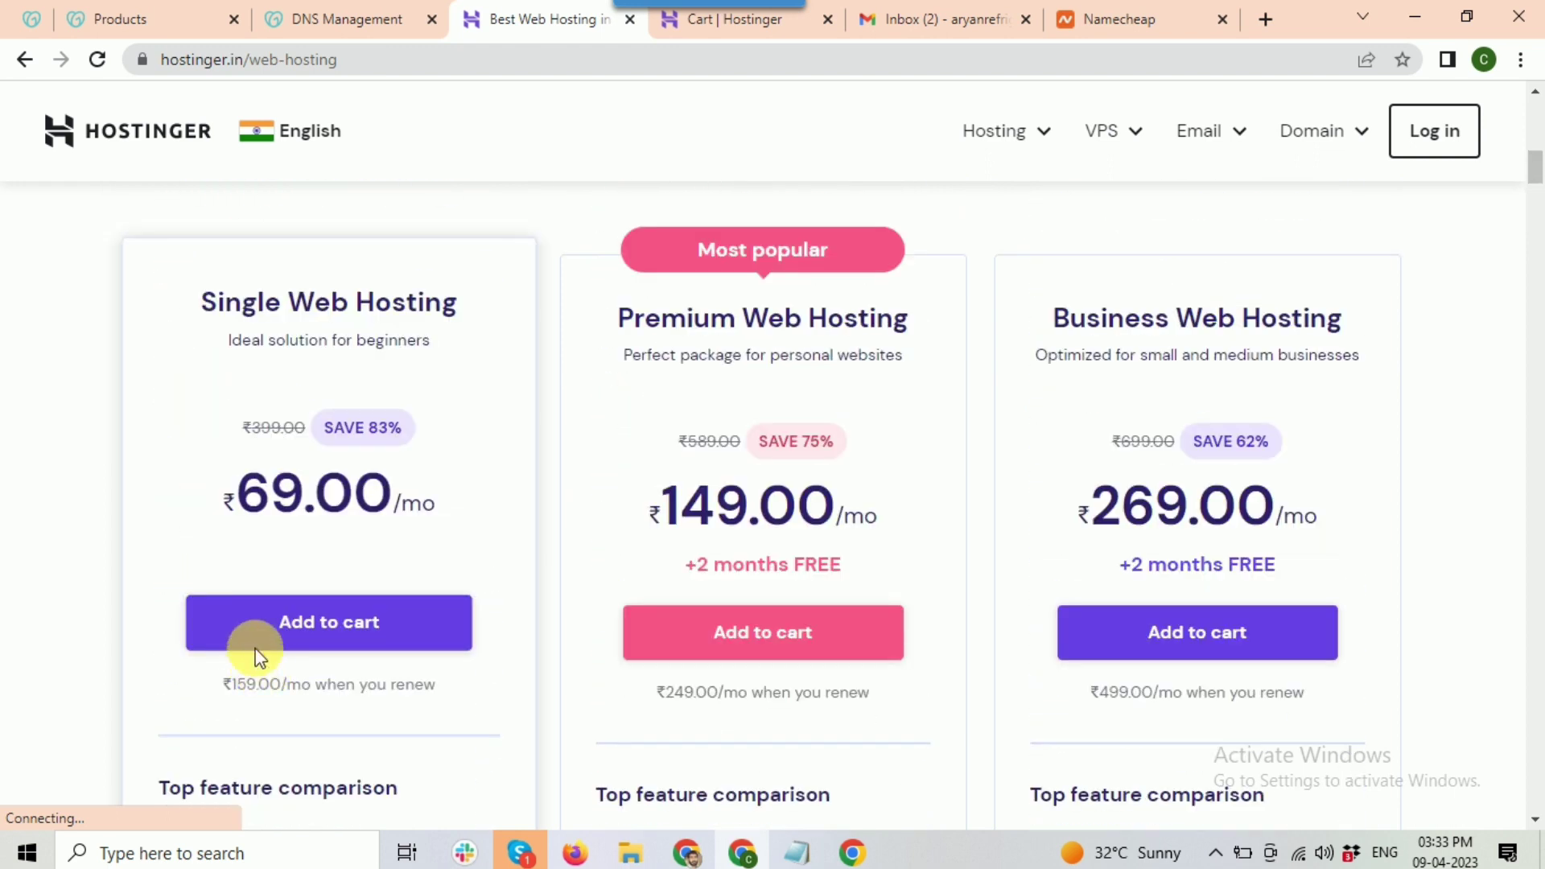
pyautogui.click(378, 656)
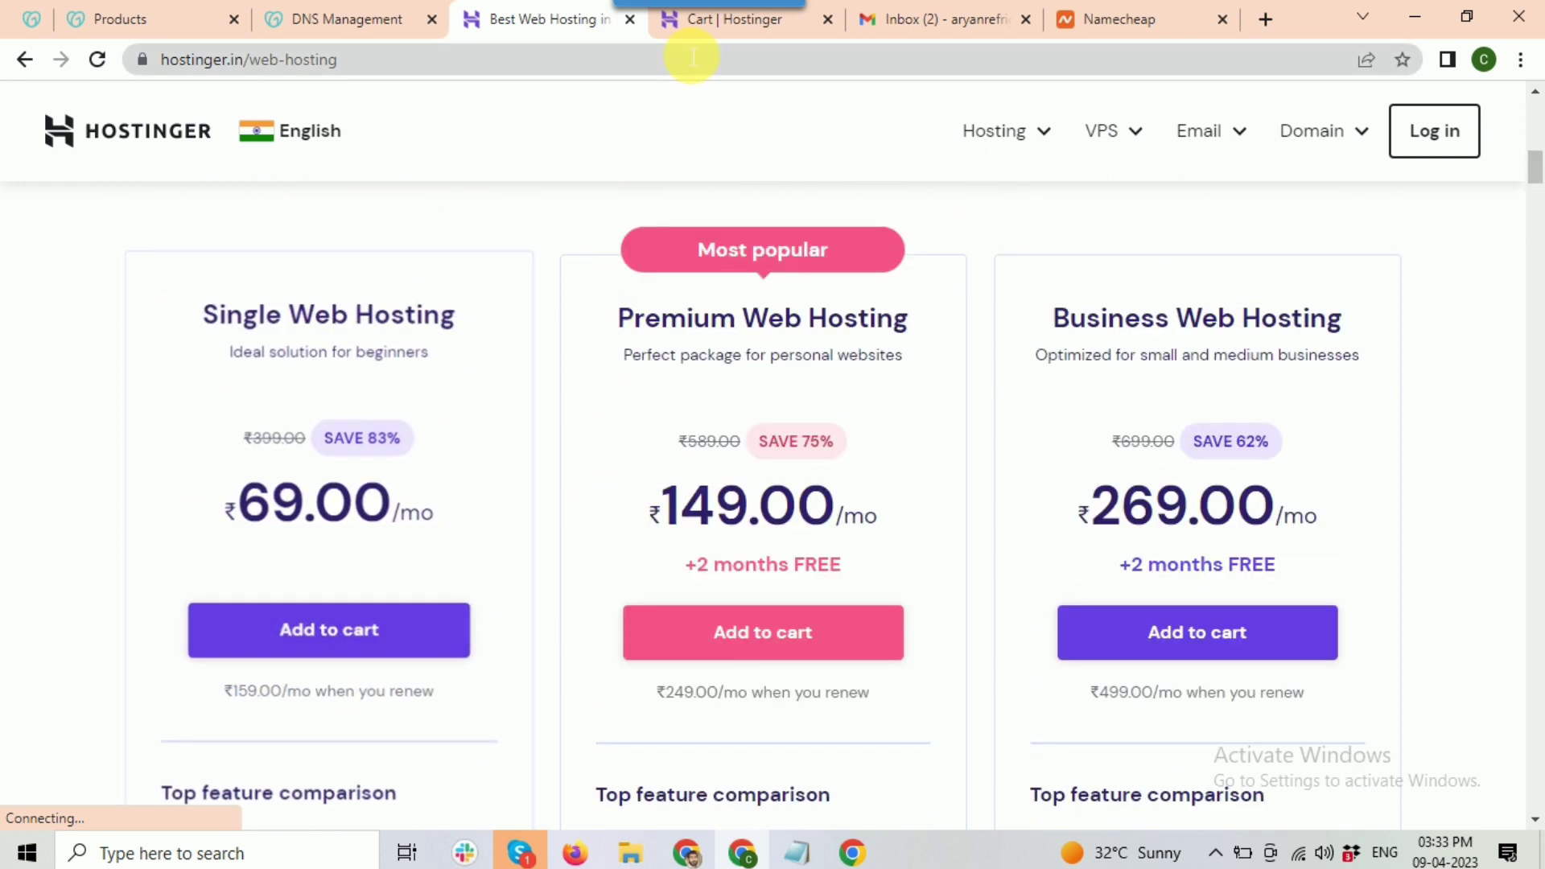
# Step: Add the plan and review the 12 Months Single Web Hosting checkout at ₹1,908.00
pyautogui.click(682, 29)
pyautogui.scroll(-1, 716, 413)
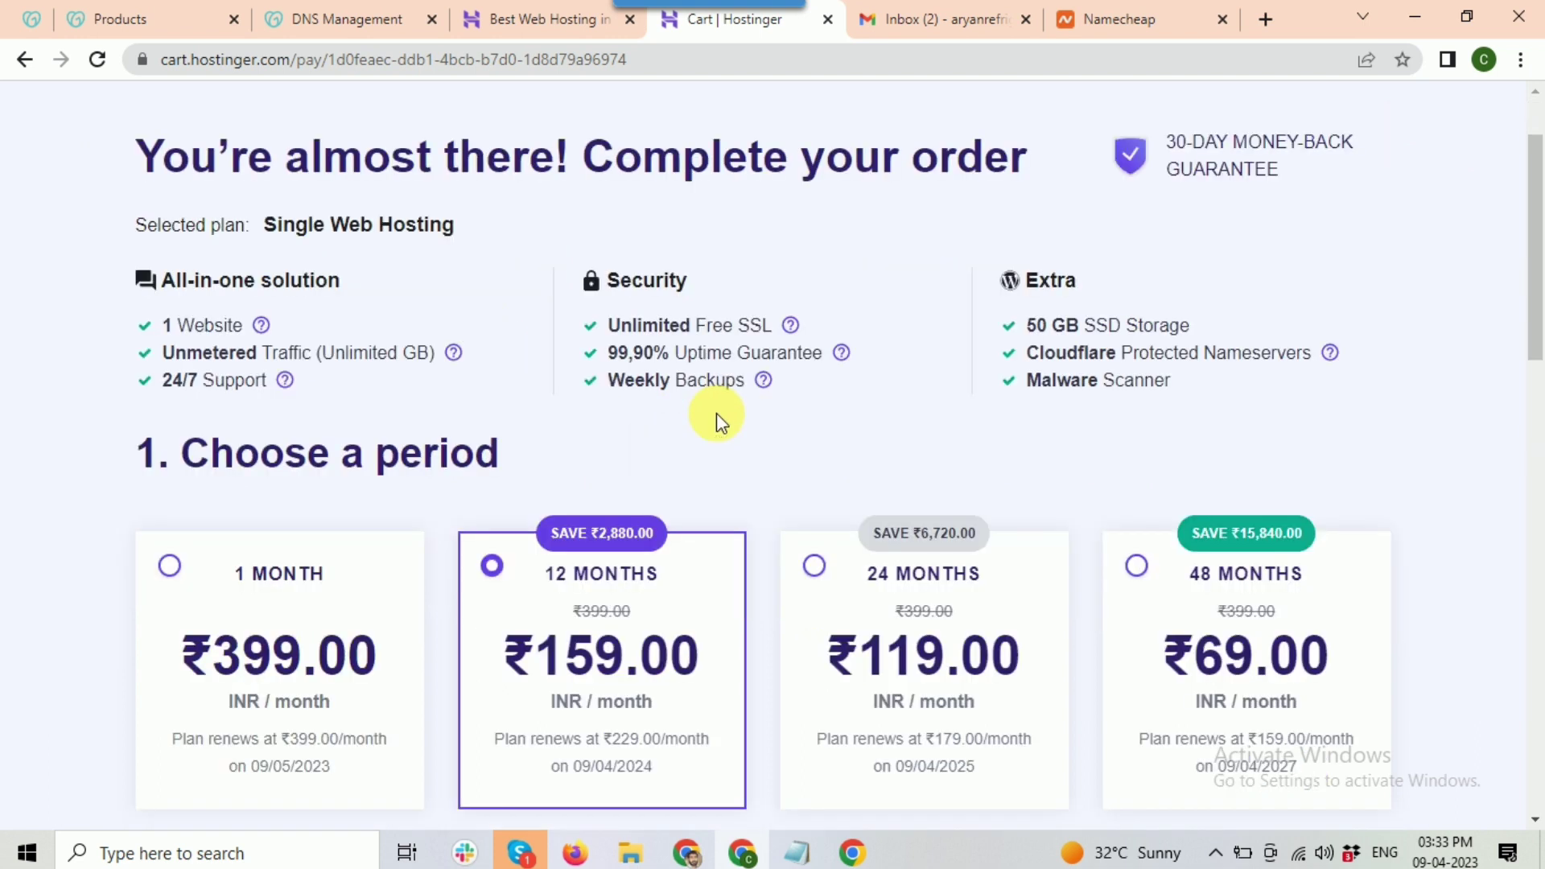
pyautogui.scroll(-1, 716, 412)
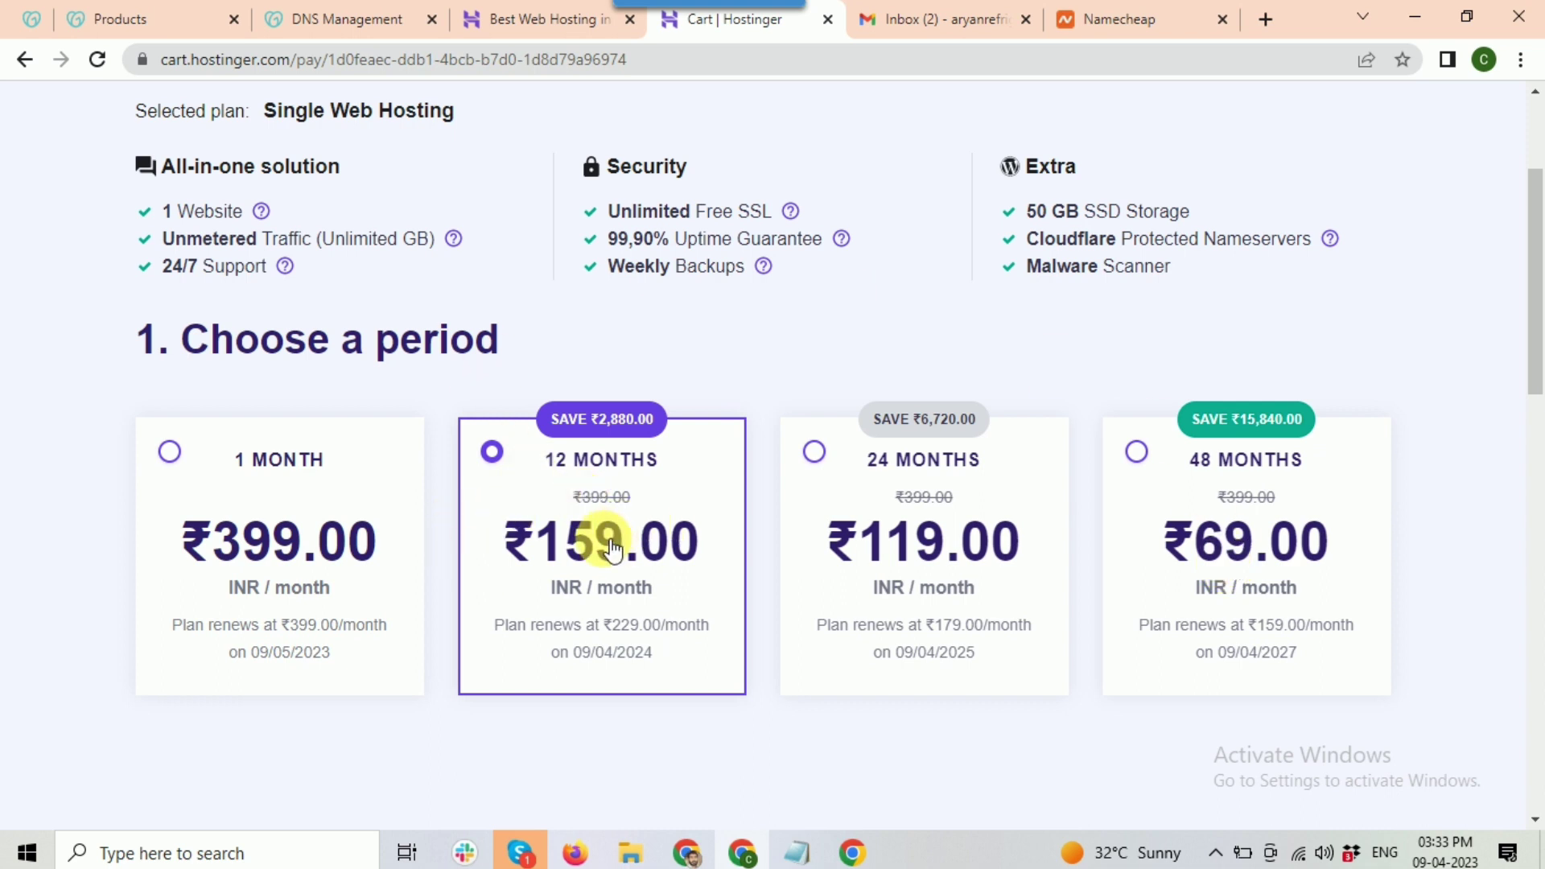
pyautogui.scroll(-1, 610, 547)
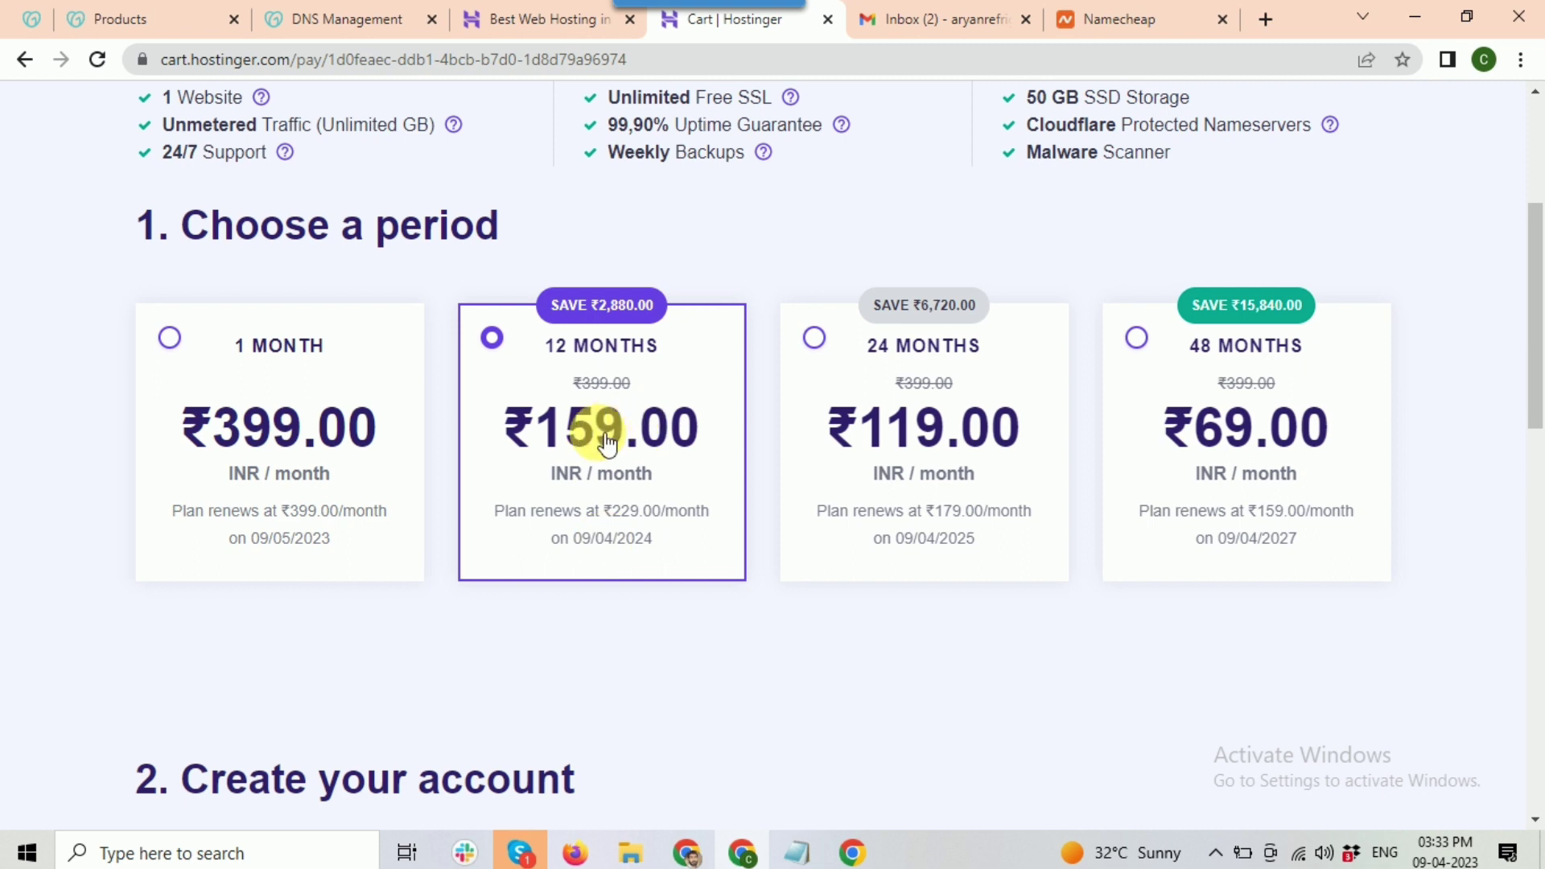
pyautogui.scroll(-5, 1258, 510)
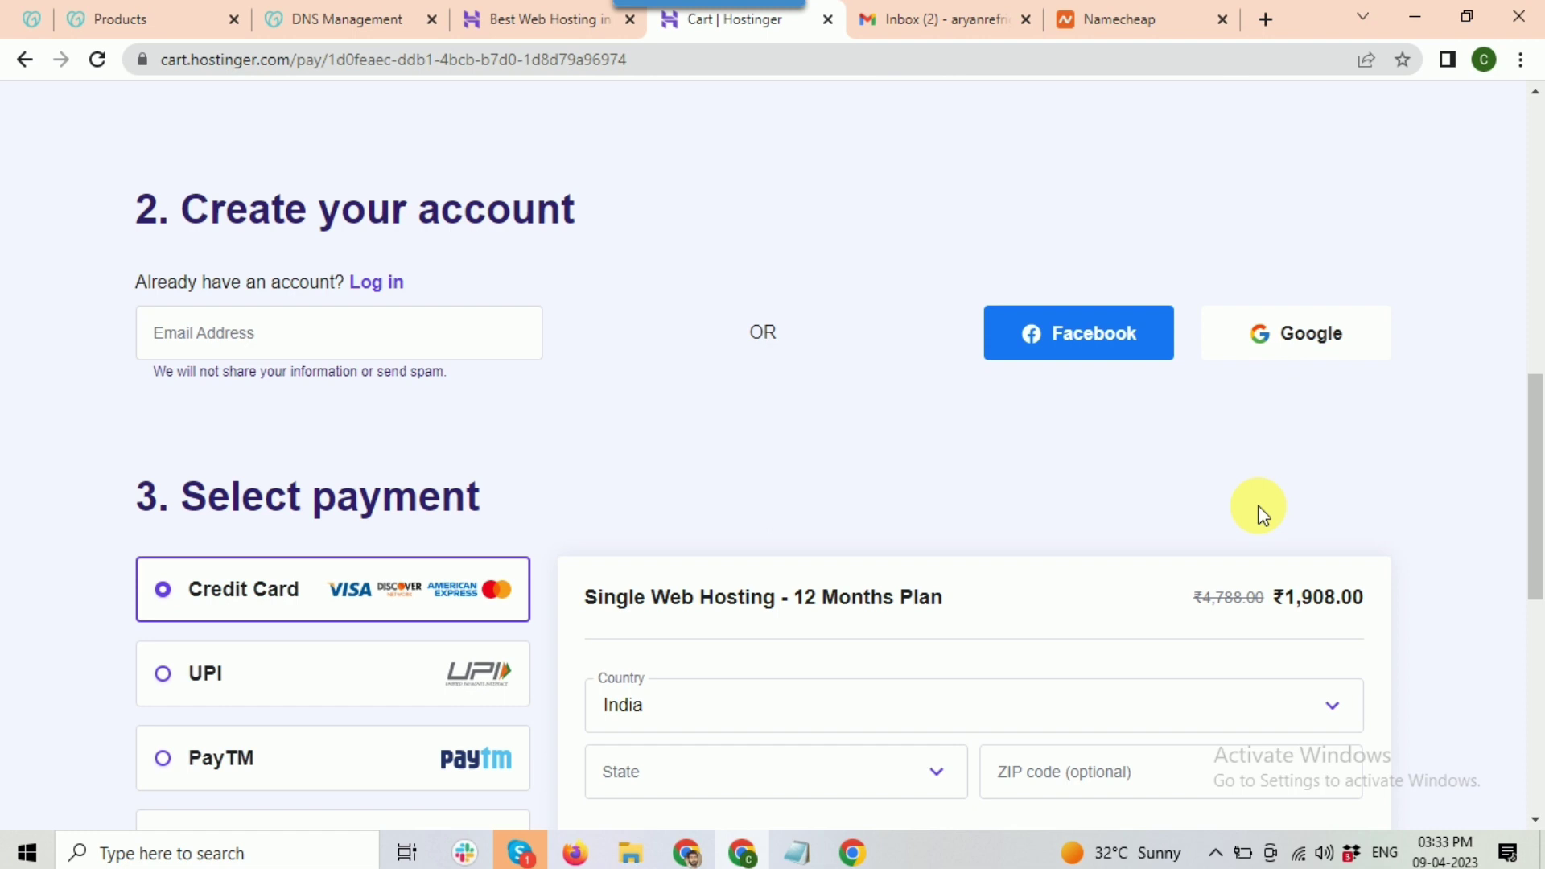
pyautogui.scroll(-2, 1255, 506)
pyautogui.scroll(2, 56, 304)
# Step: Go to the Email Address field, then review payment options and the ₹2,251.44 total
pyautogui.click(169, 333)
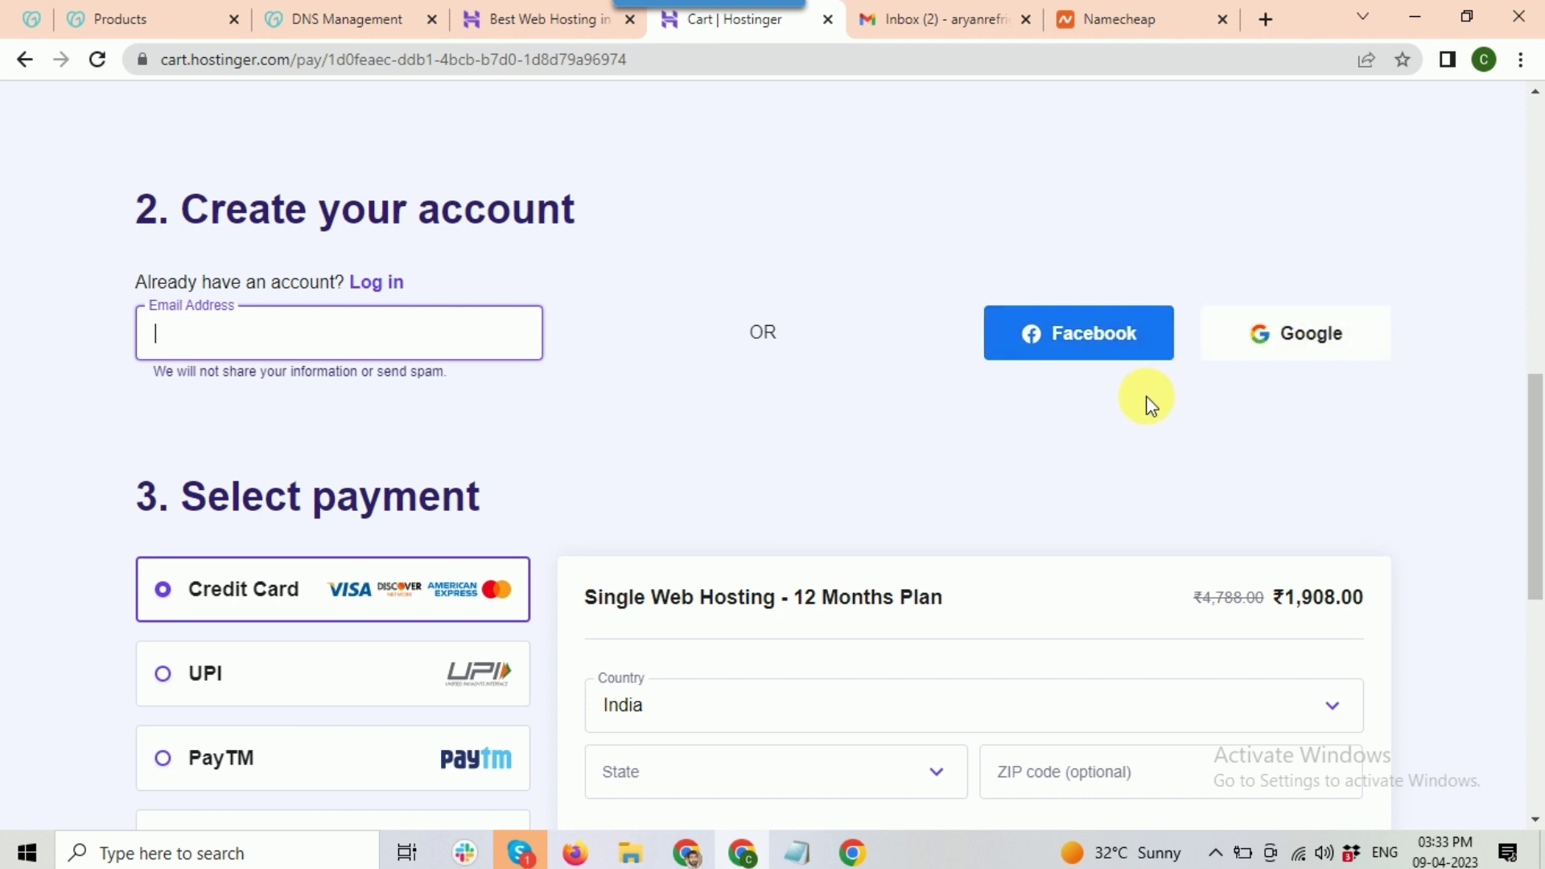
pyautogui.scroll(-3, 1142, 401)
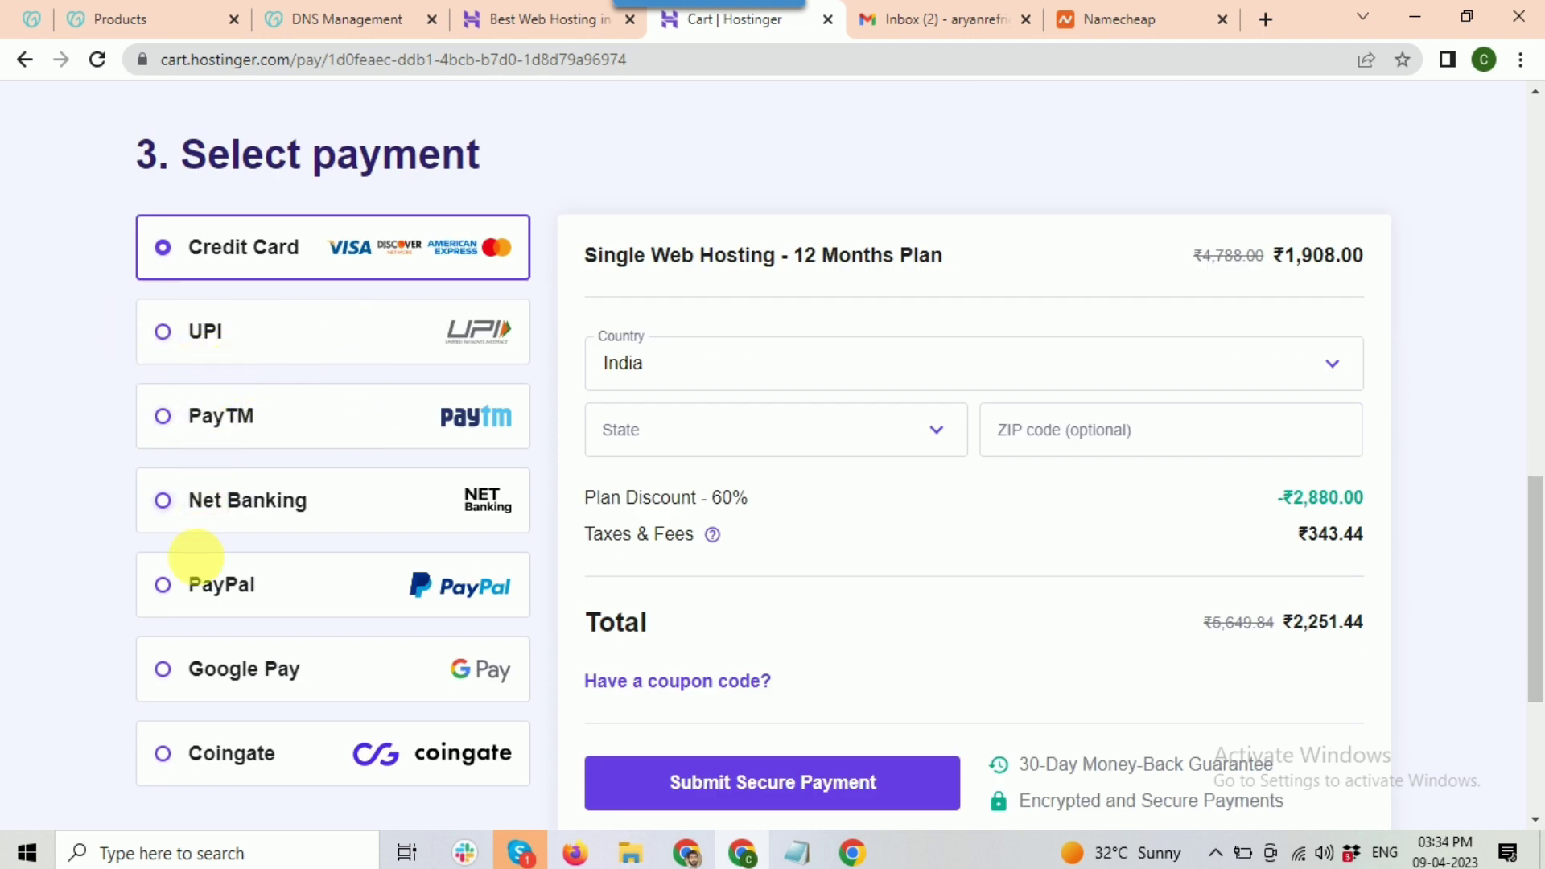
pyautogui.scroll(-2, 427, 648)
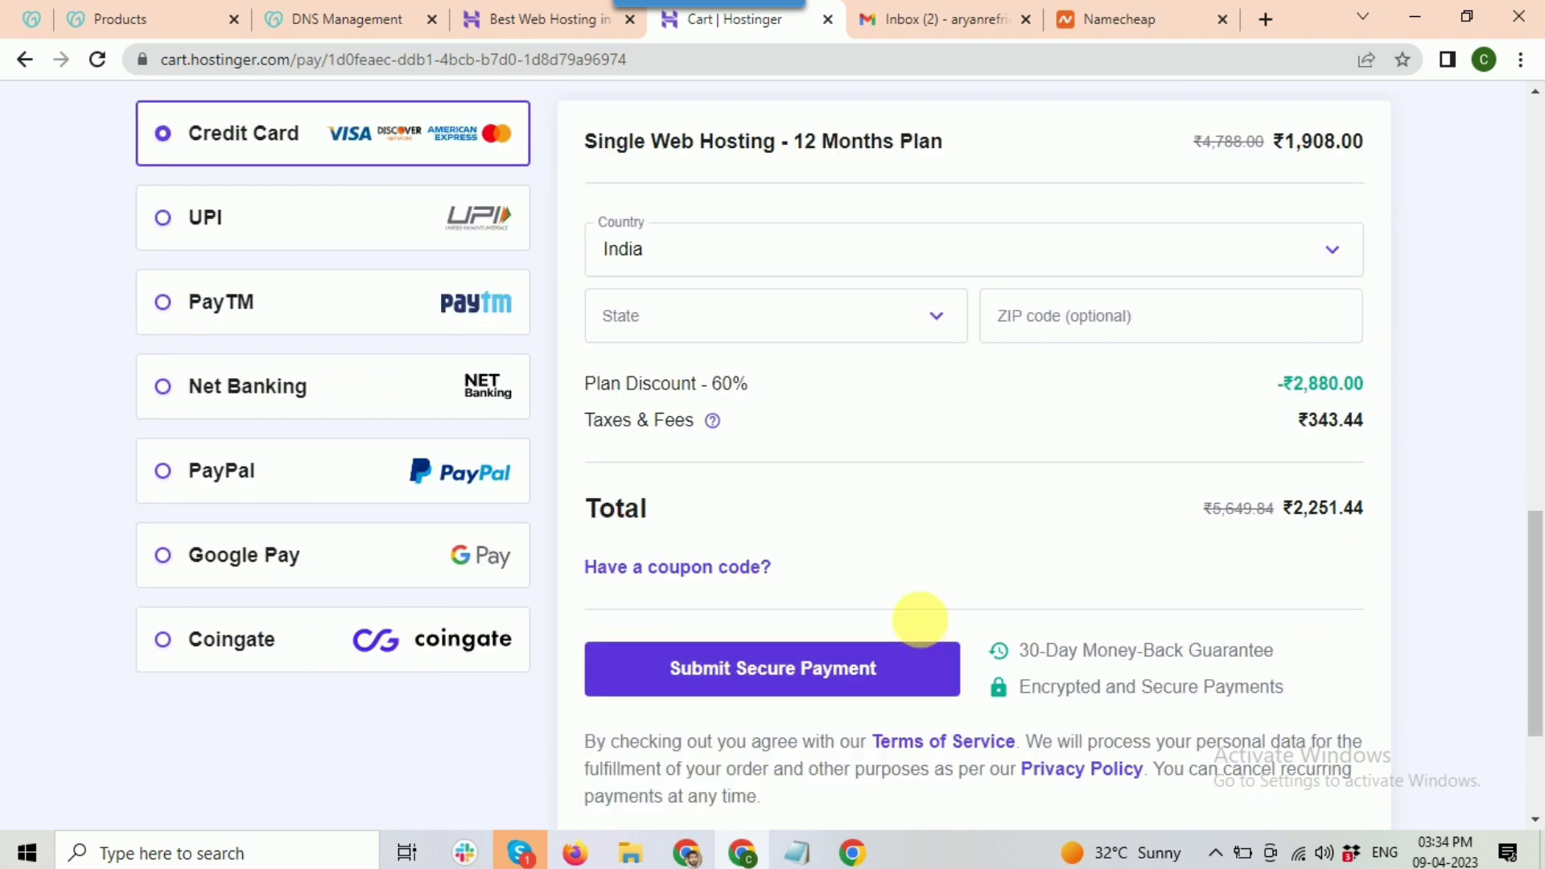
pyautogui.scroll(2, 1087, 494)
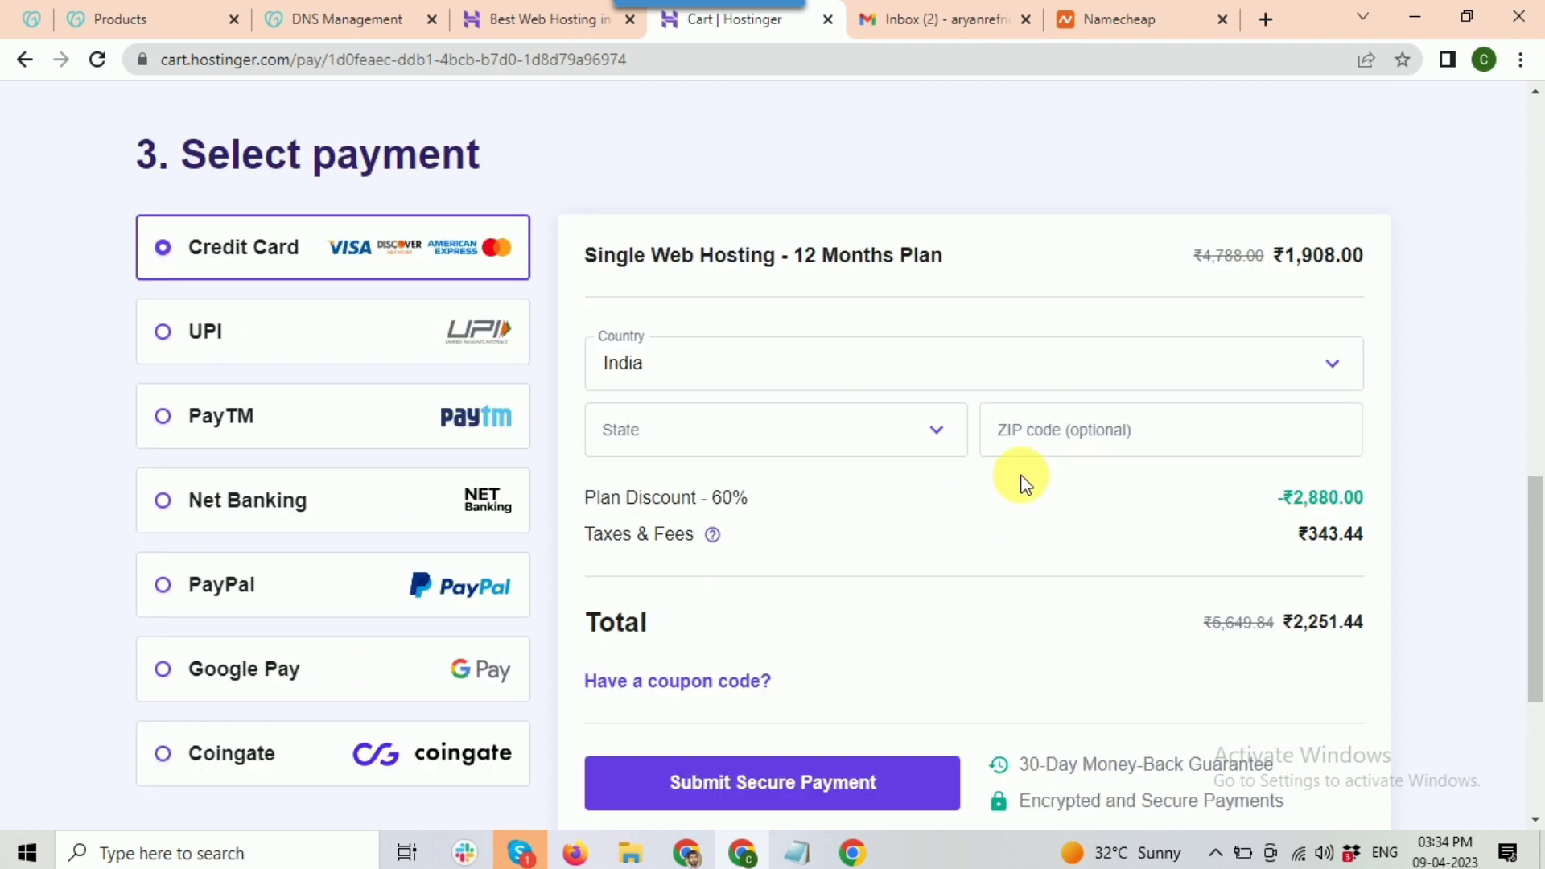
pyautogui.scroll(-2, 1022, 481)
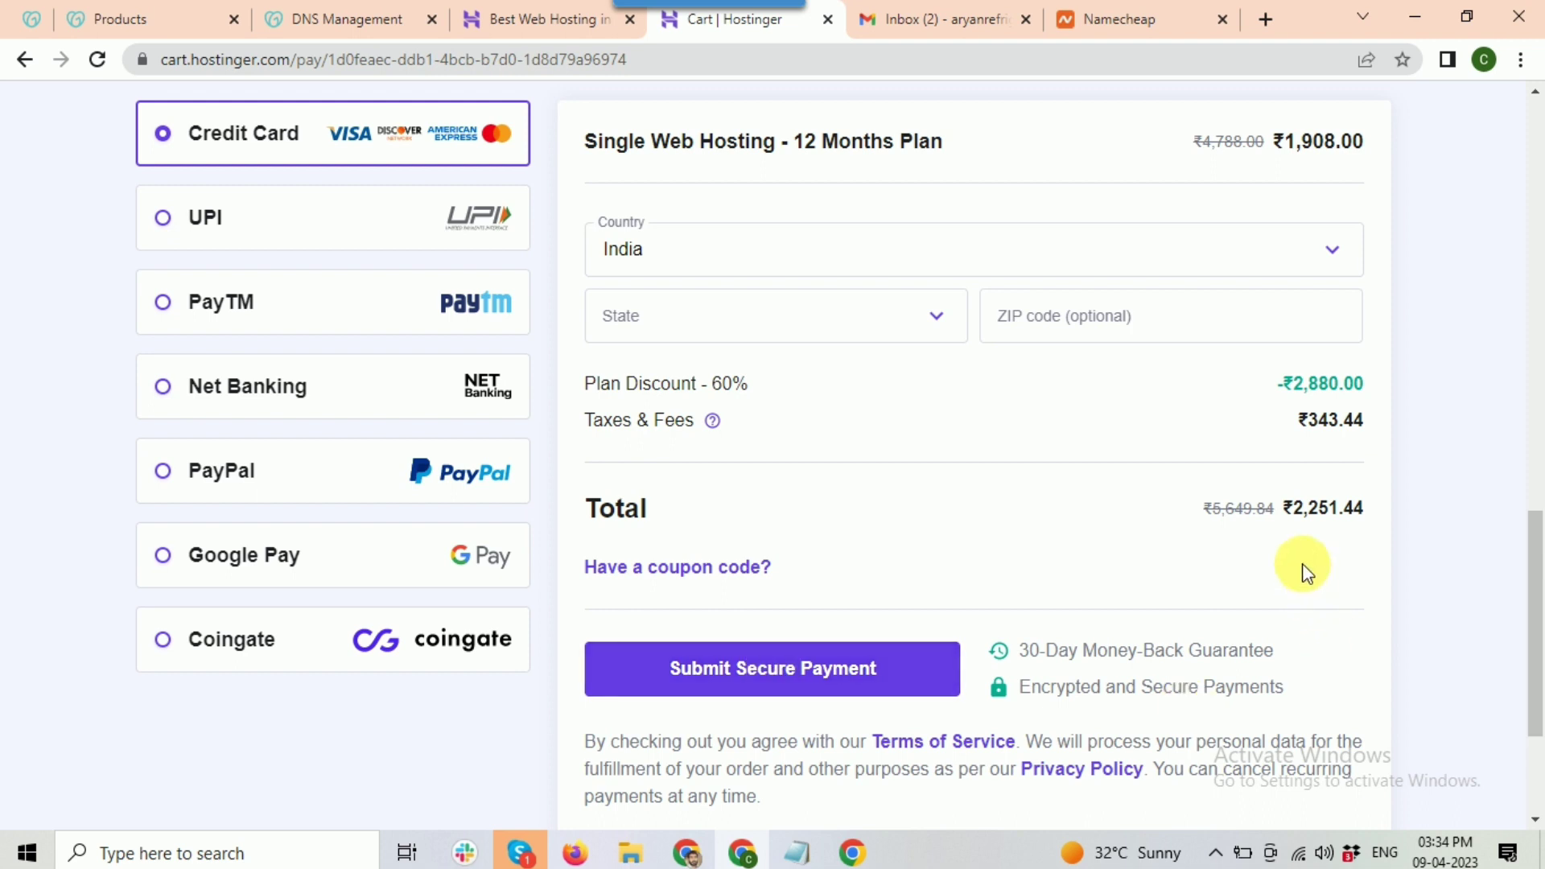
pyautogui.moveTo(1304, 517); pyautogui.dragTo(1342, 511)
pyautogui.click(869, 684)
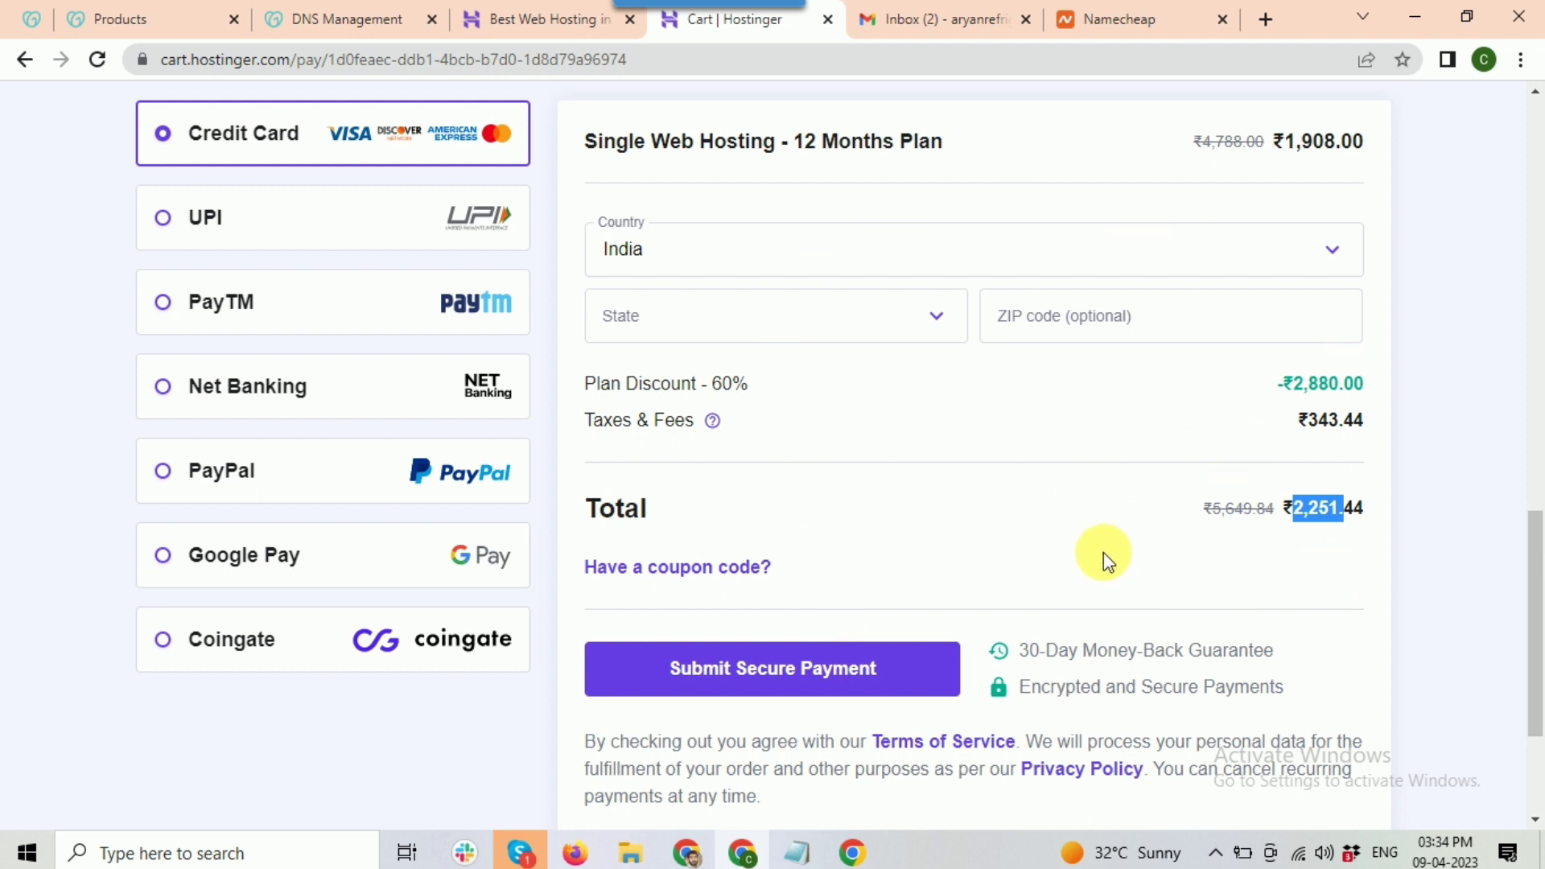
# Step: Bring the Miro website-design mind map forward, then switch to the Hostinger hPanel home
pyautogui.moveTo(697, 855)
pyautogui.click(689, 732)
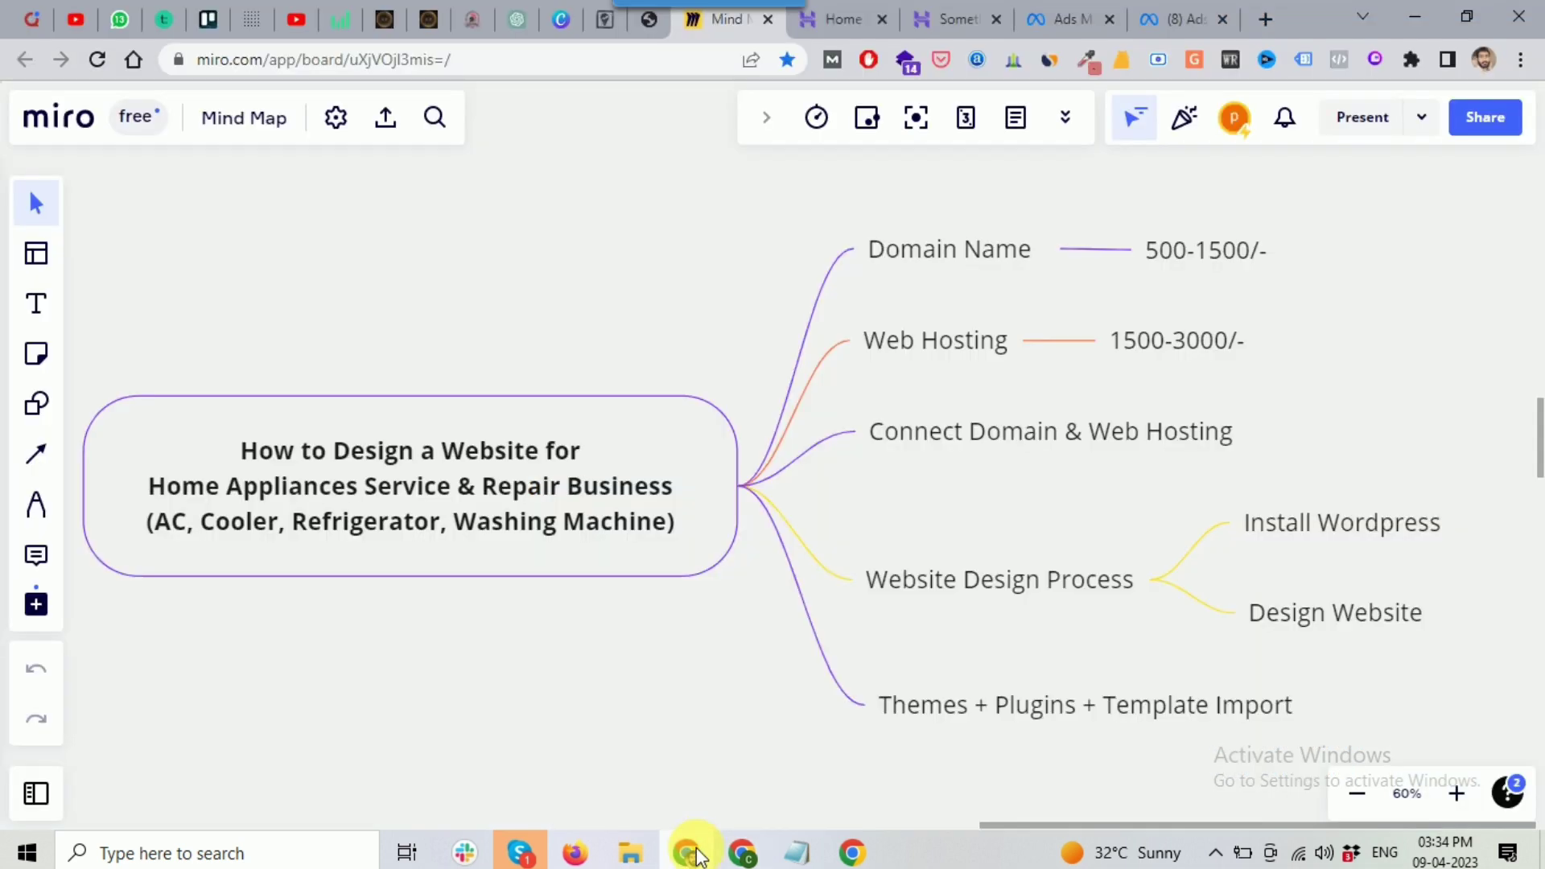
pyautogui.click(834, 26)
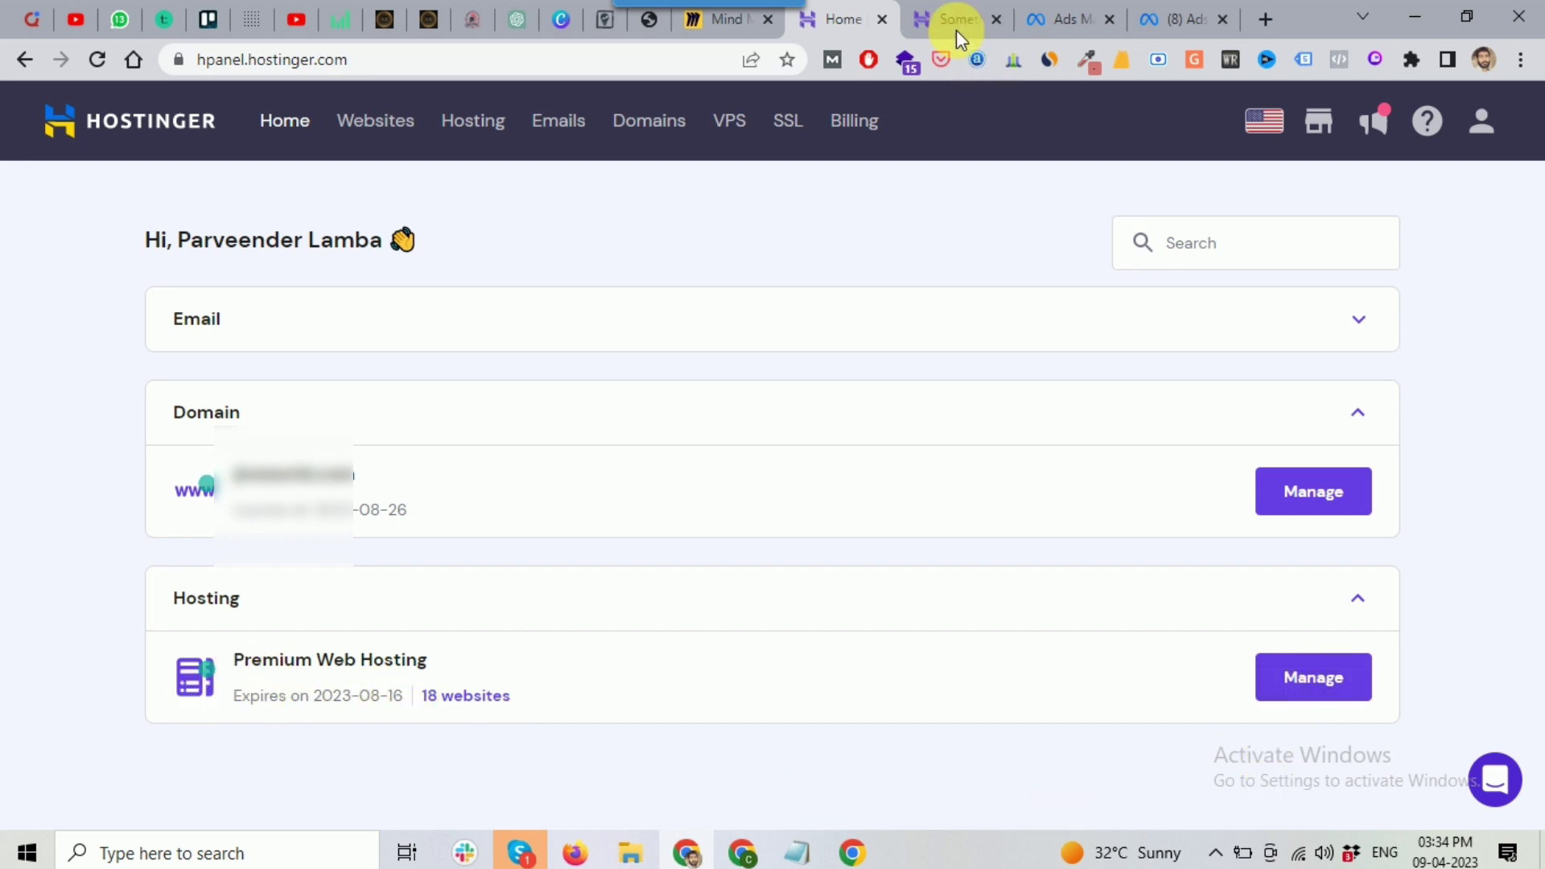
# Step: Reload the erroring Hostinger tab and switch the dashboard to aryanrefrigeration.com from the Website name list
pyautogui.click(727, 23)
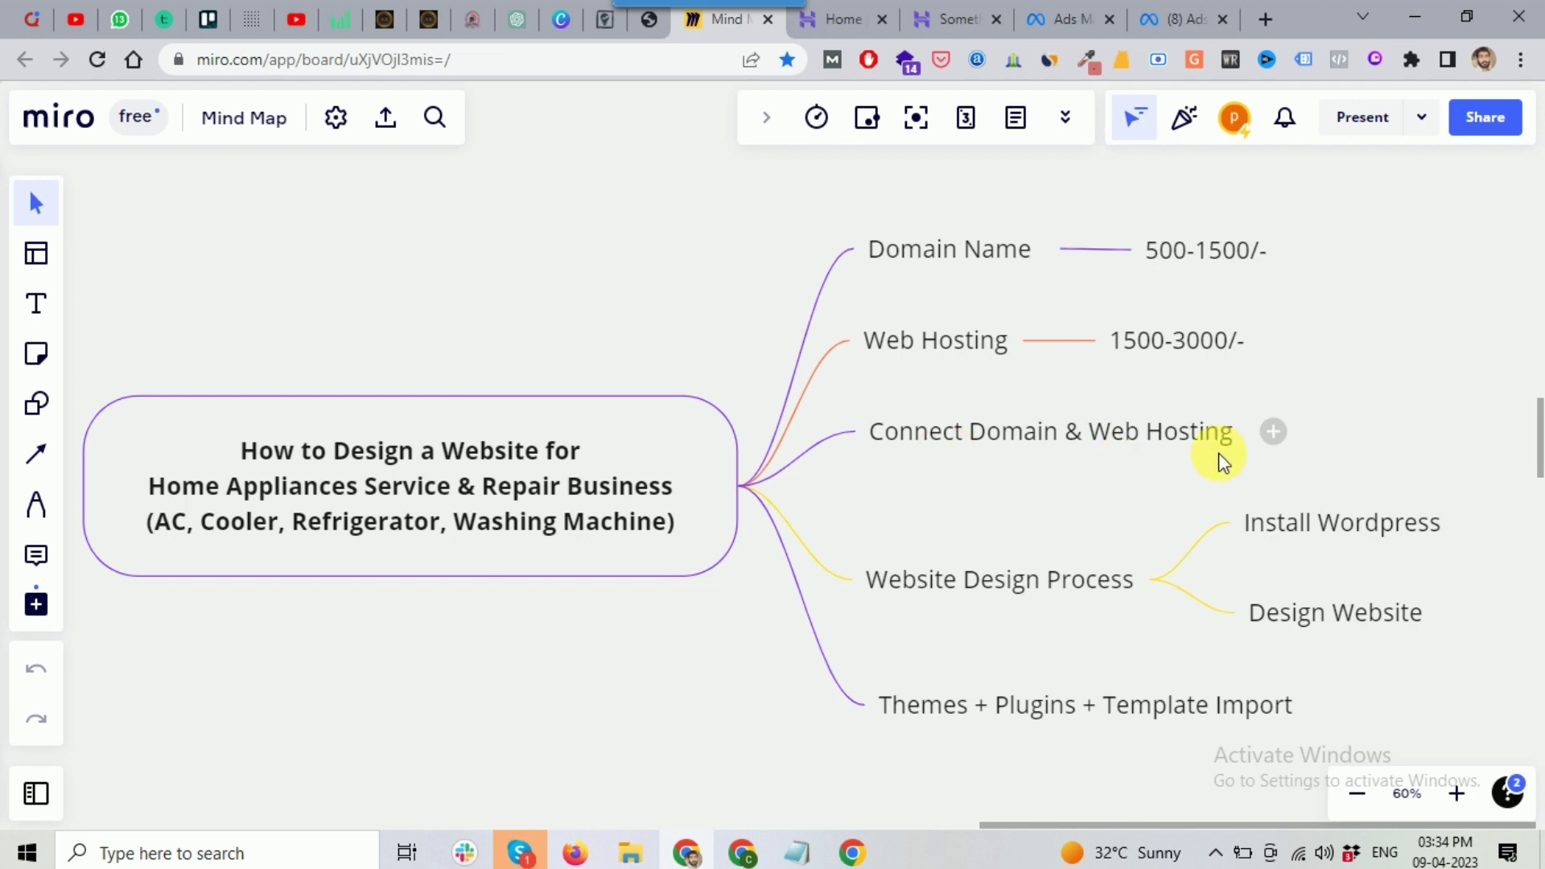
pyautogui.click(841, 18)
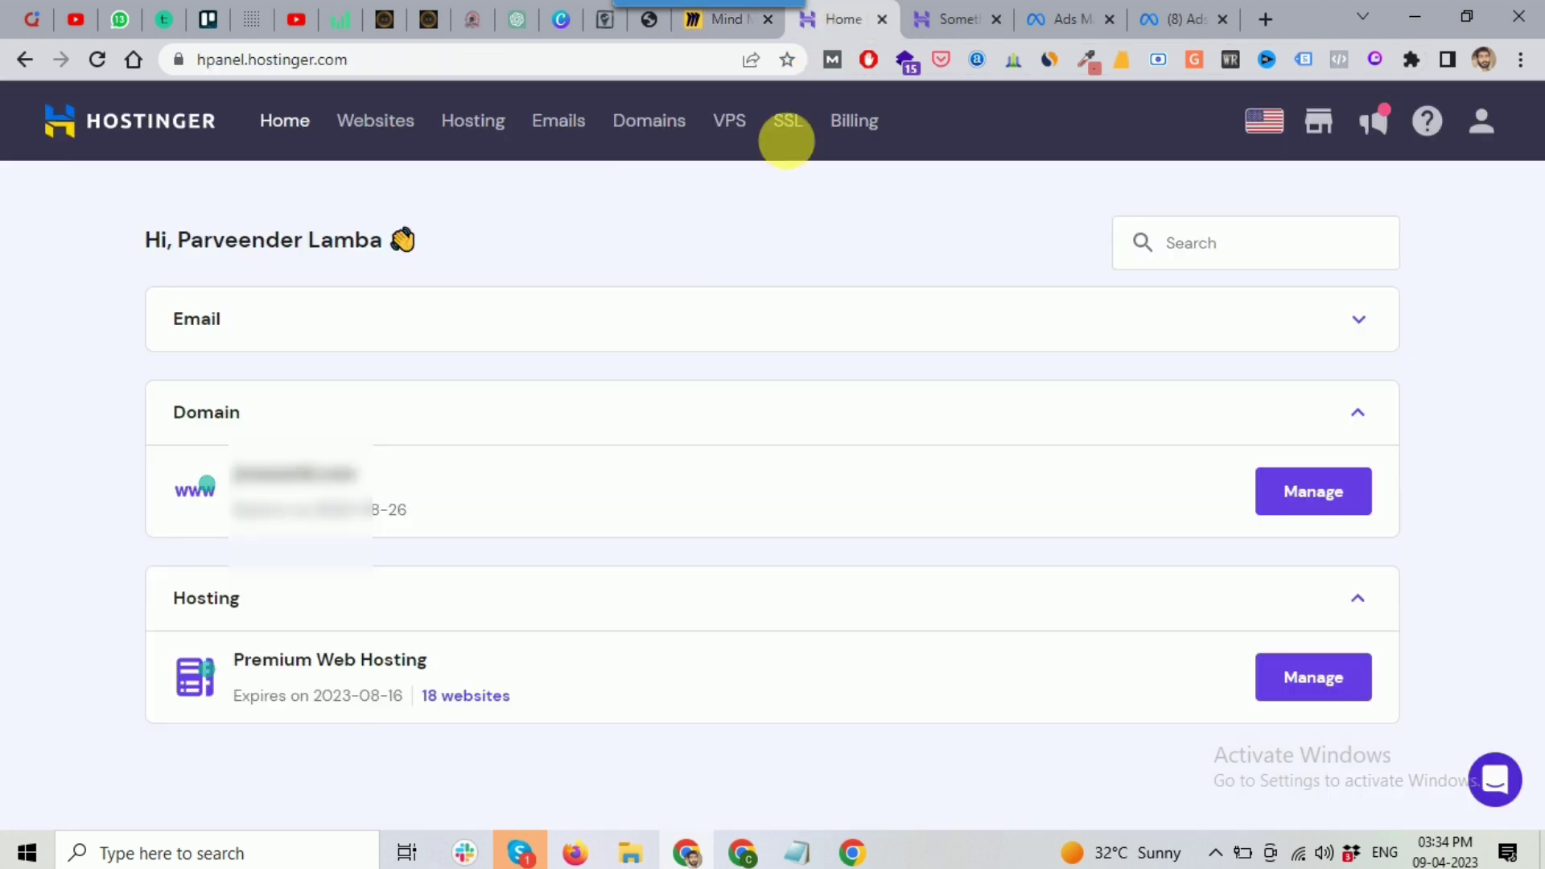
pyautogui.click(942, 18)
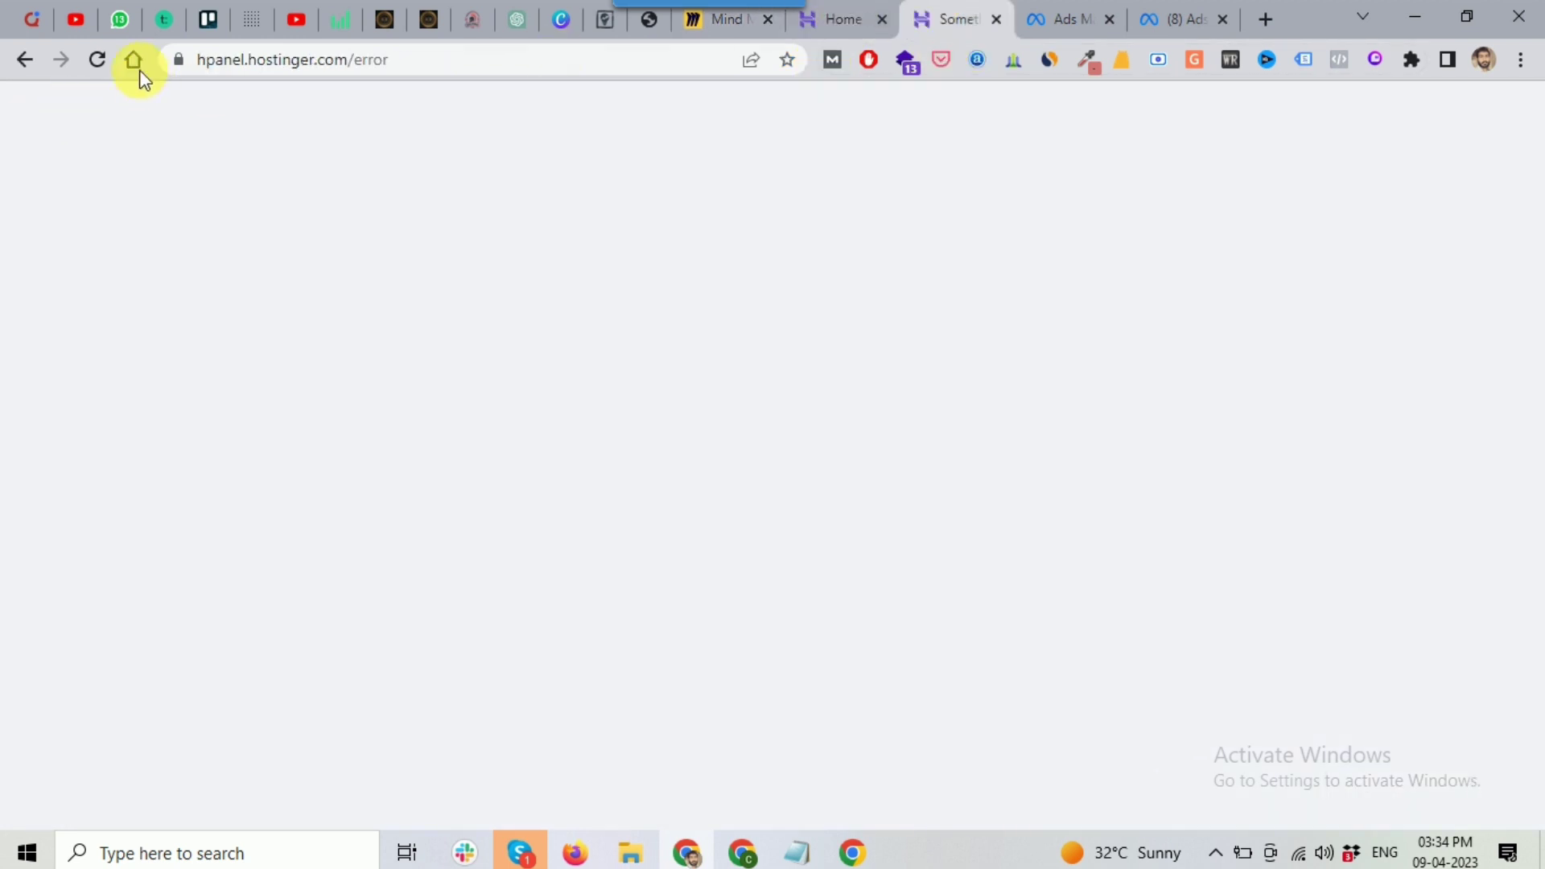
pyautogui.click(98, 61)
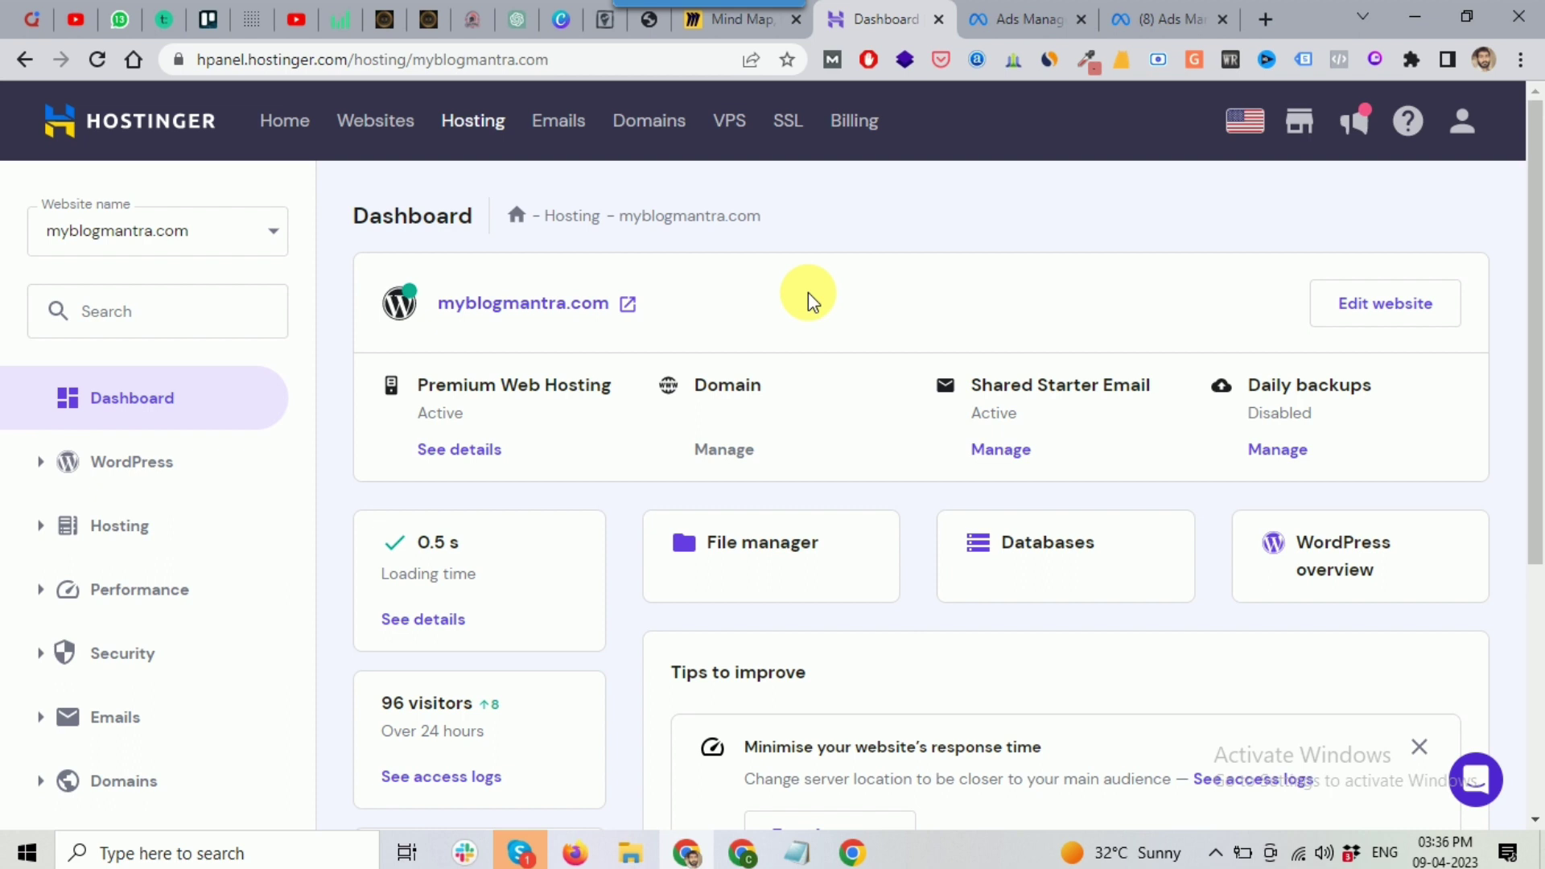
pyautogui.click(246, 234)
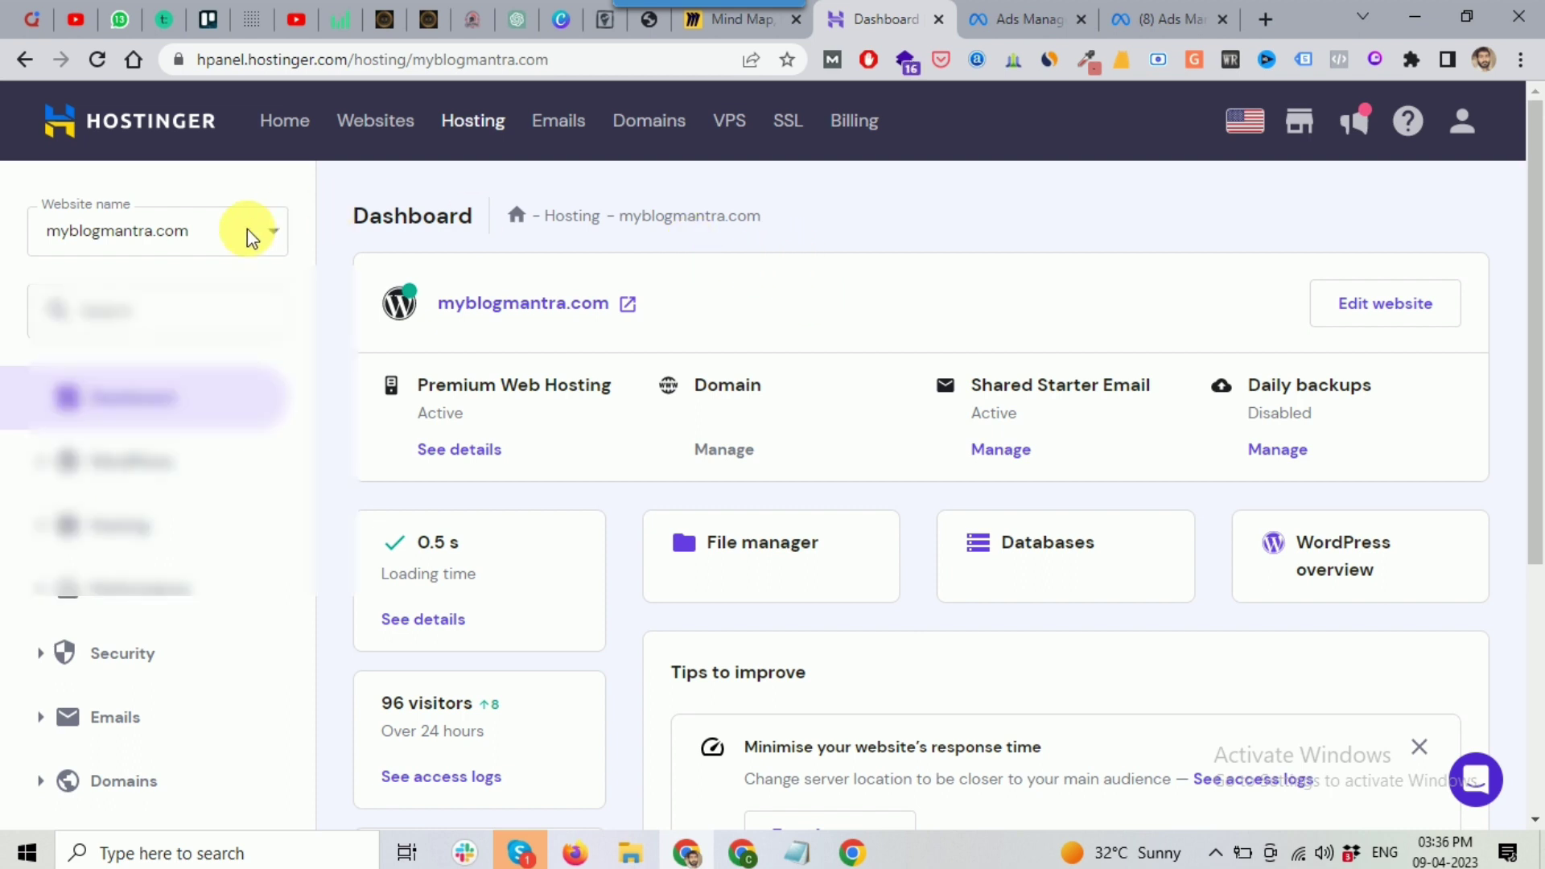
pyautogui.click(247, 238)
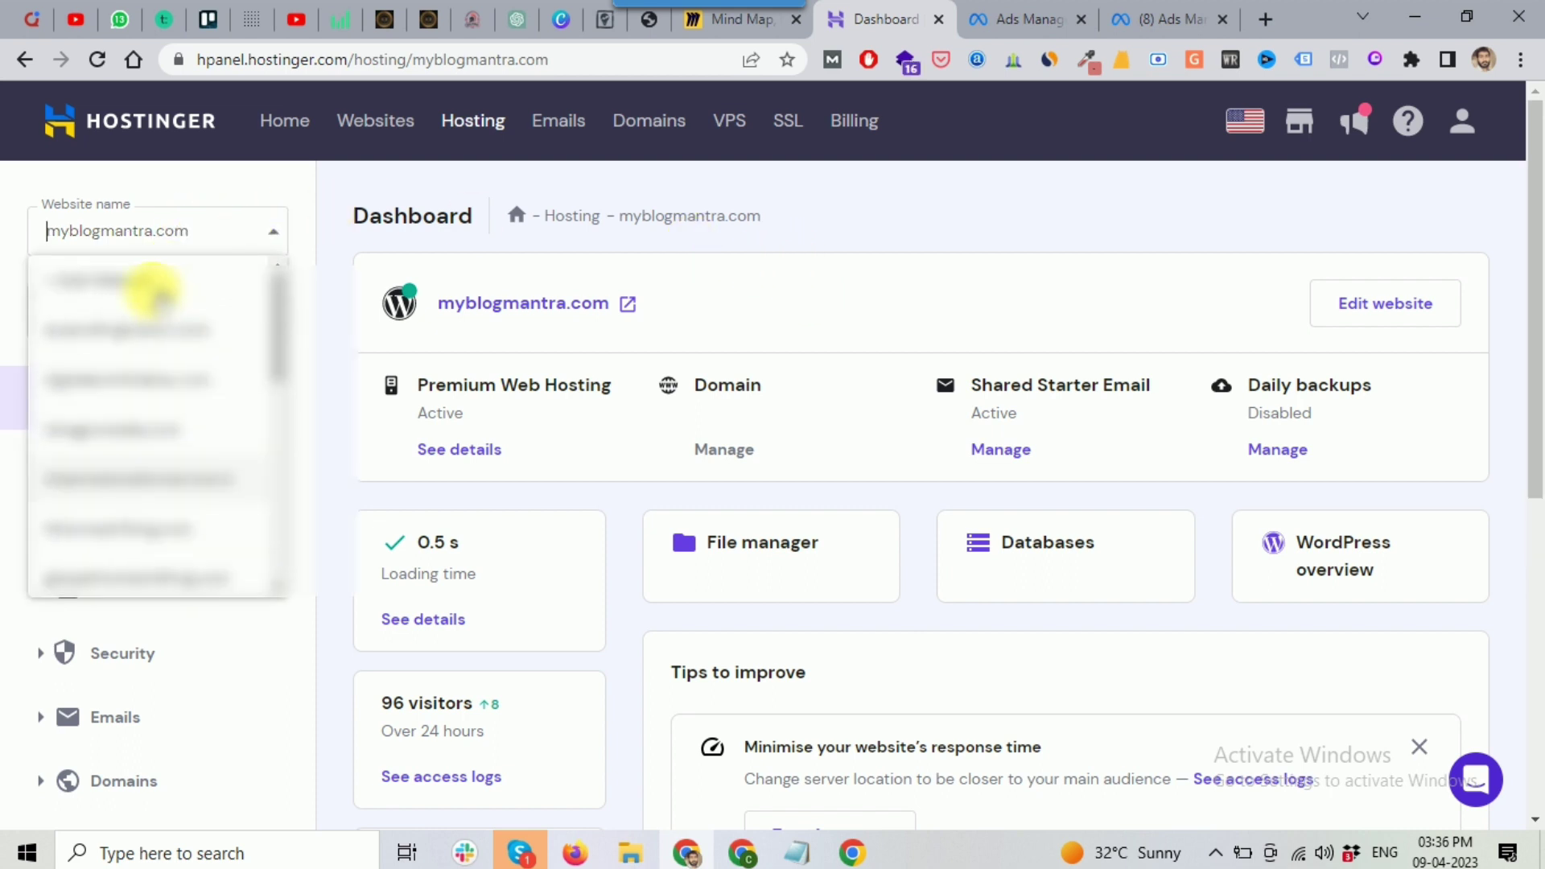
pyautogui.click(96, 331)
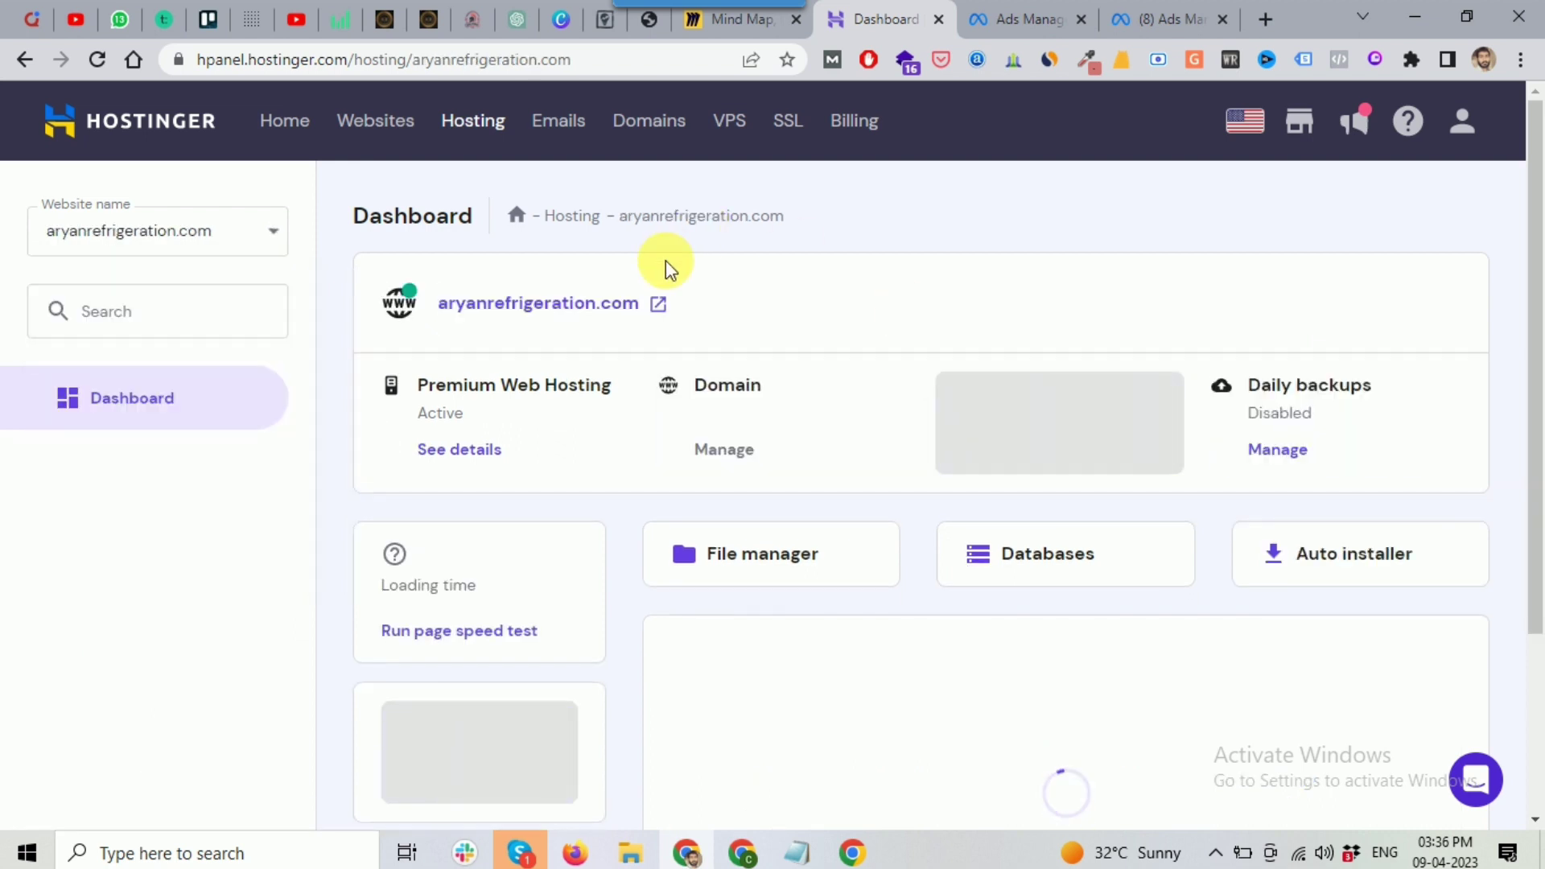
pyautogui.click(720, 23)
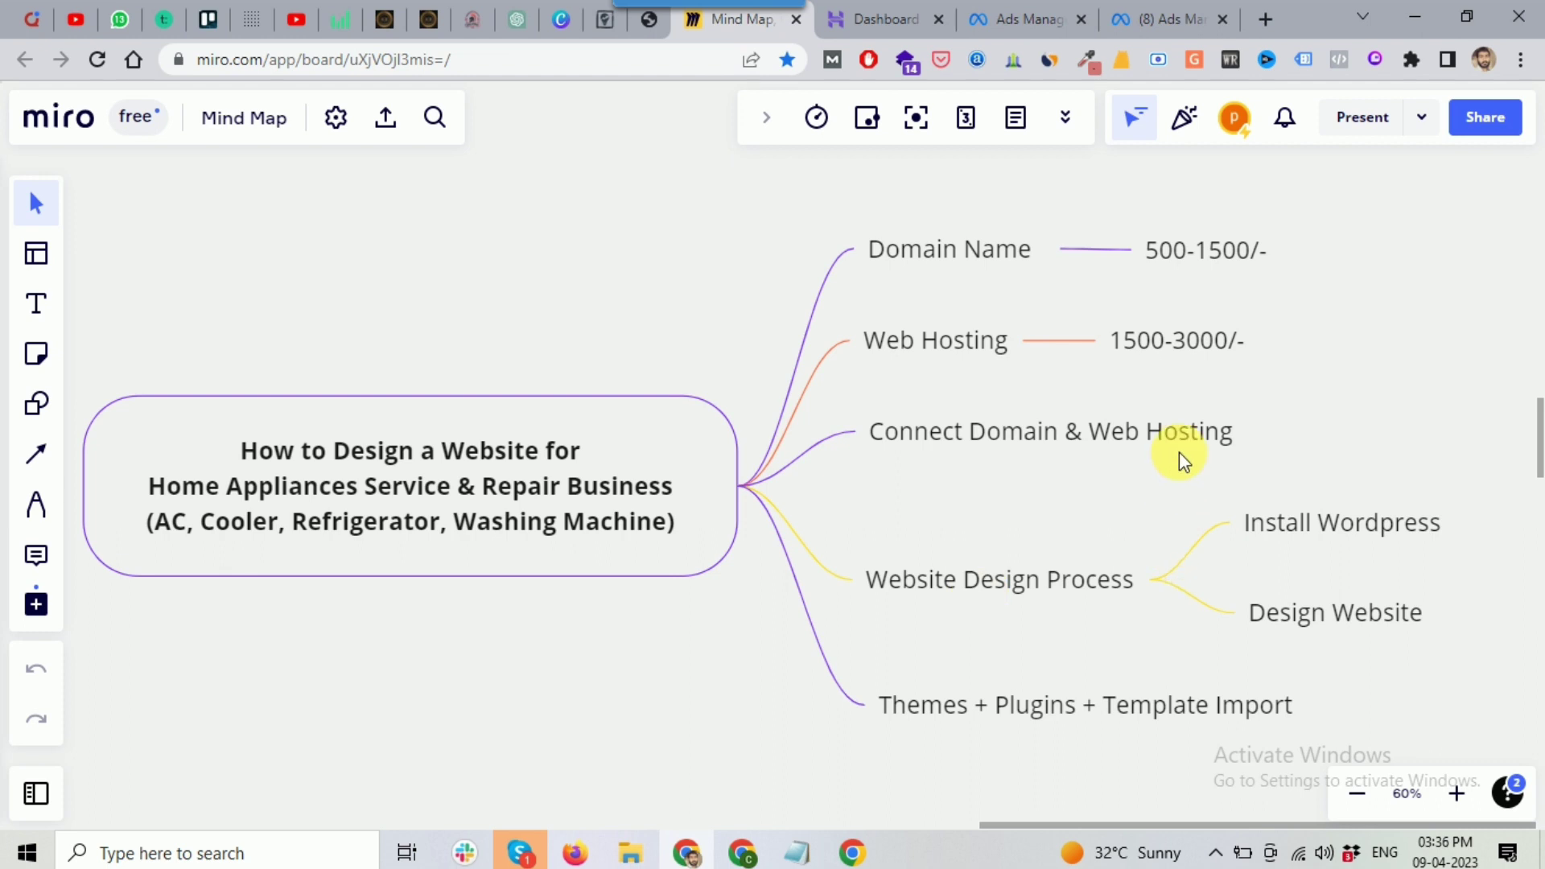
pyautogui.moveTo(1062, 465)
pyautogui.moveTo(877, 16)
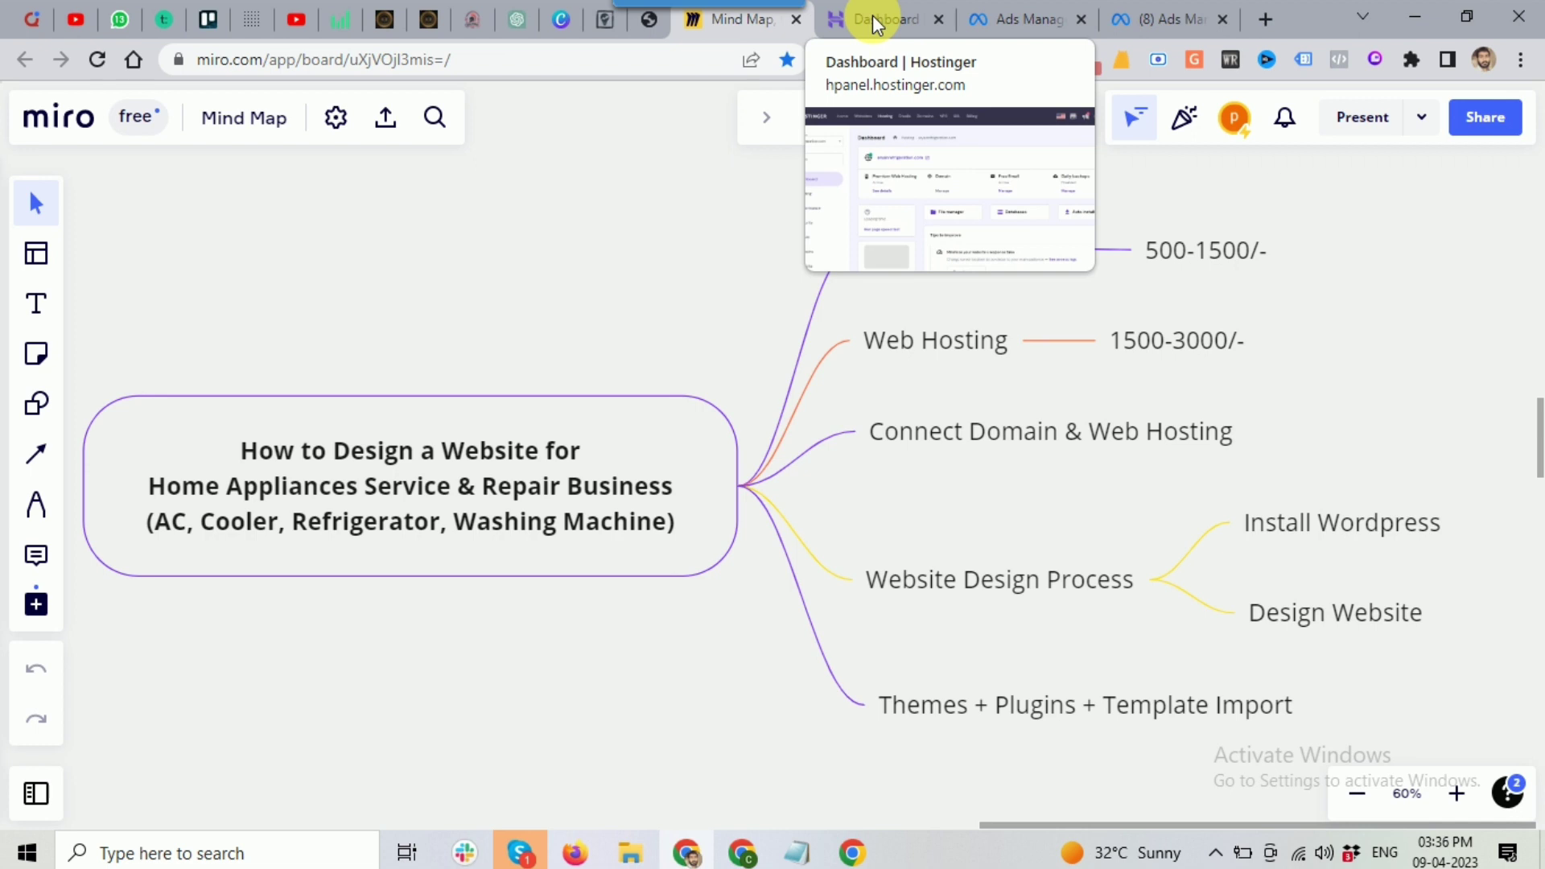
# Step: Open Hosting Plan Details for aryanrefrigeration.com and mark nameserver ns1.dns-parking.com
pyautogui.click(875, 22)
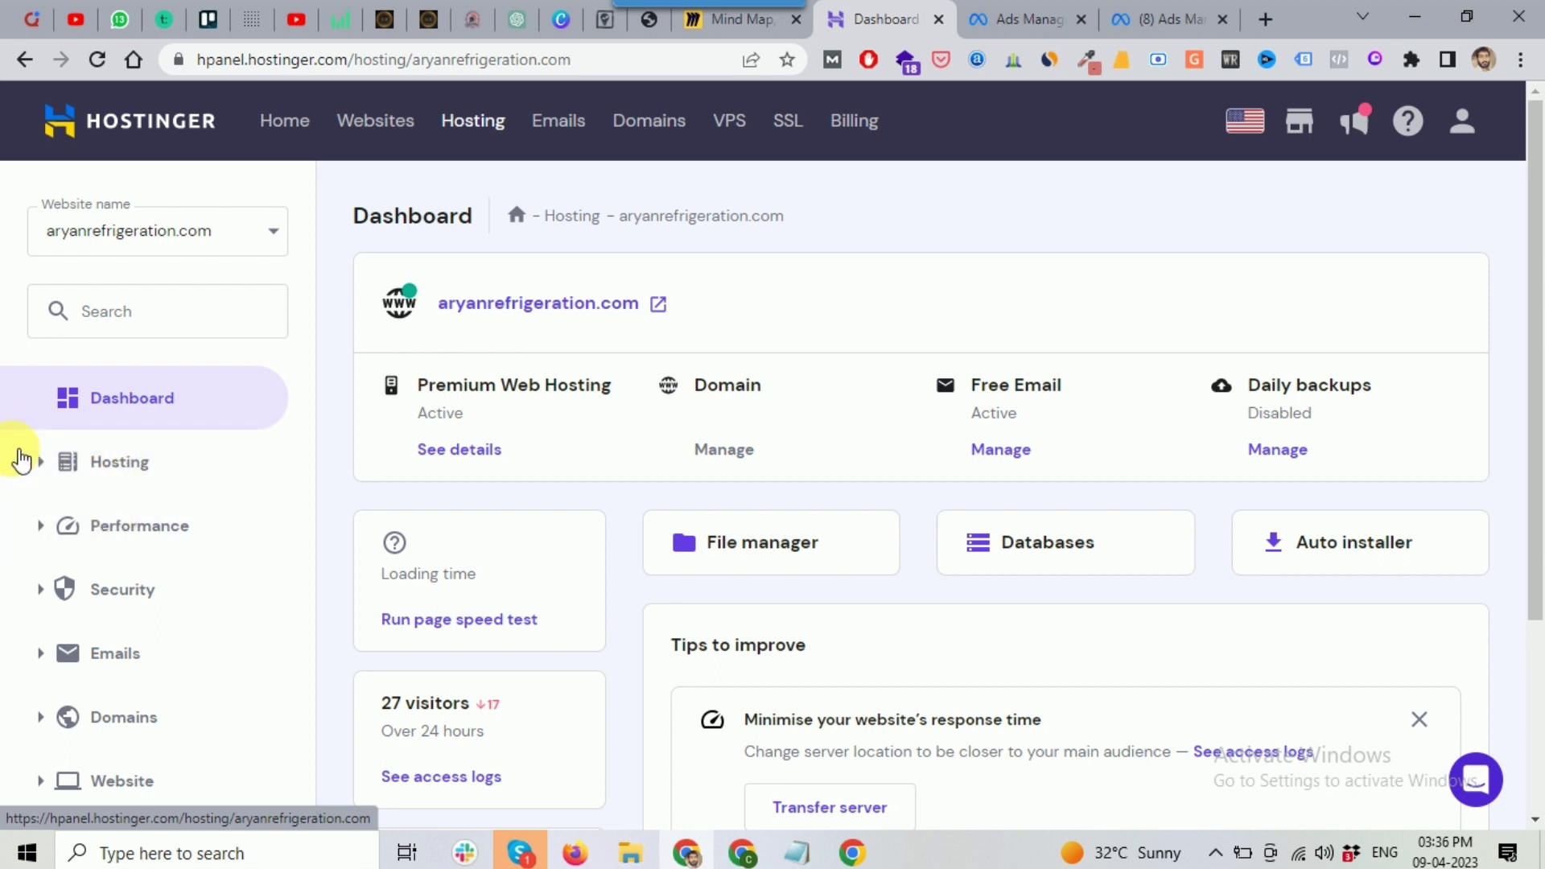
pyautogui.click(36, 460)
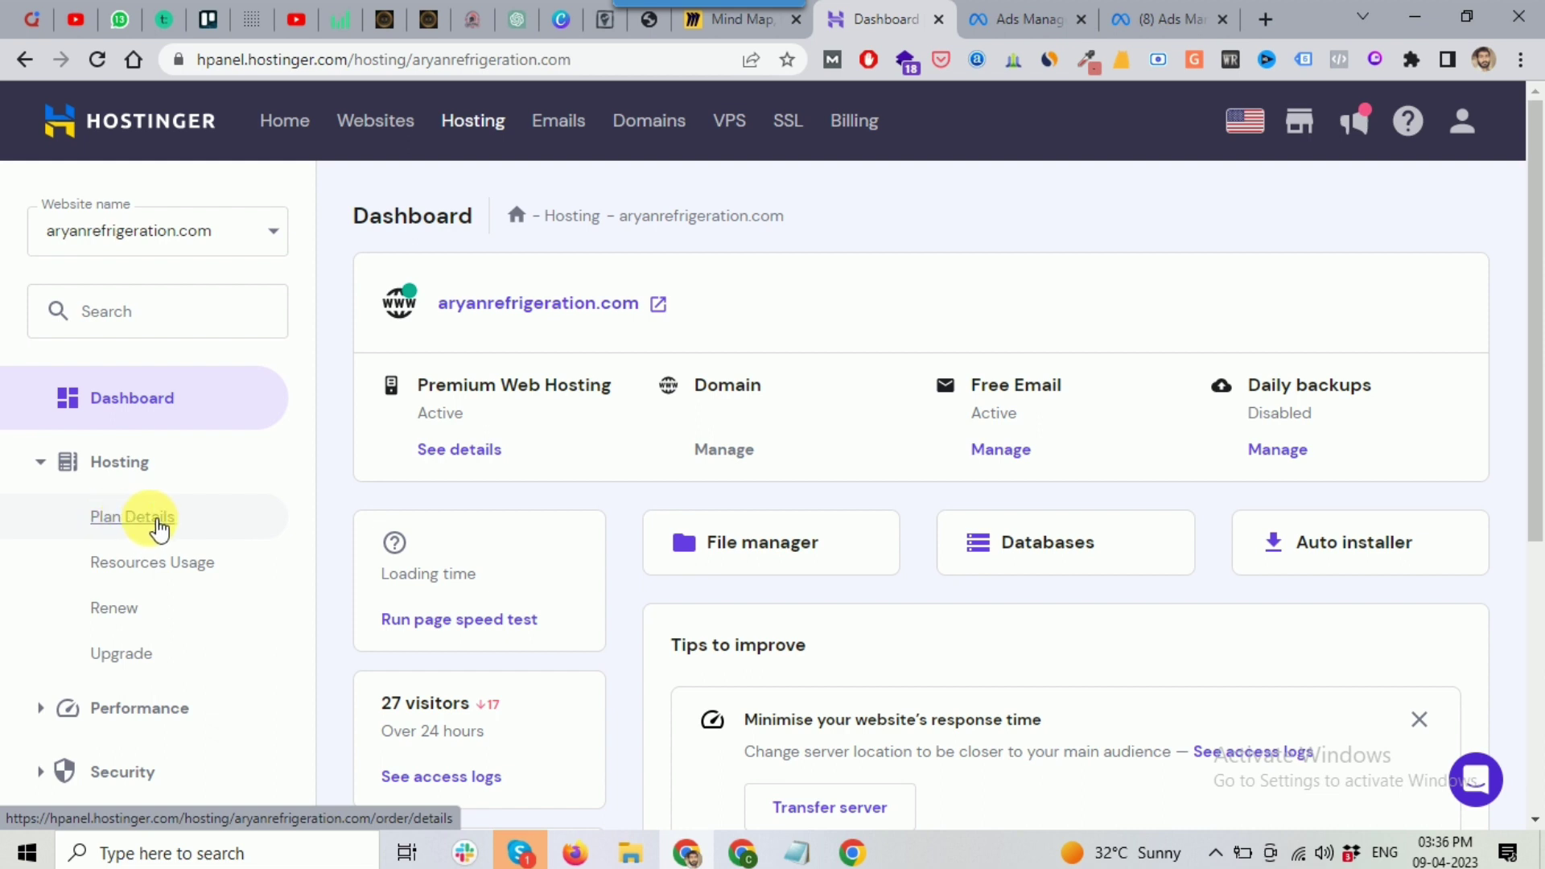
pyautogui.click(147, 521)
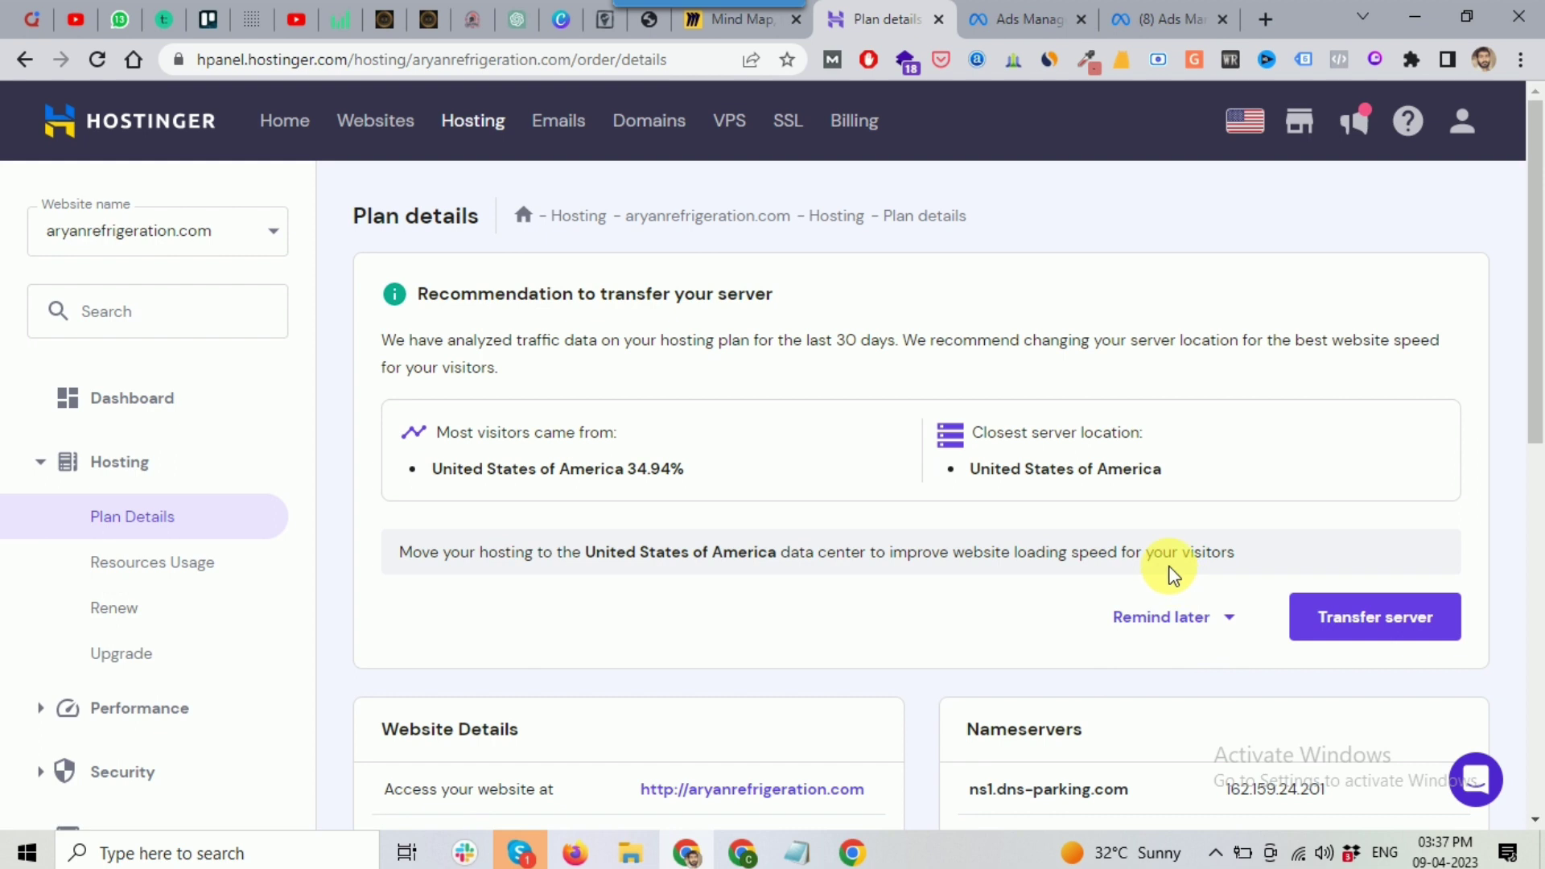
pyautogui.scroll(-3, 1163, 567)
pyautogui.moveTo(970, 561); pyautogui.dragTo(1127, 563)
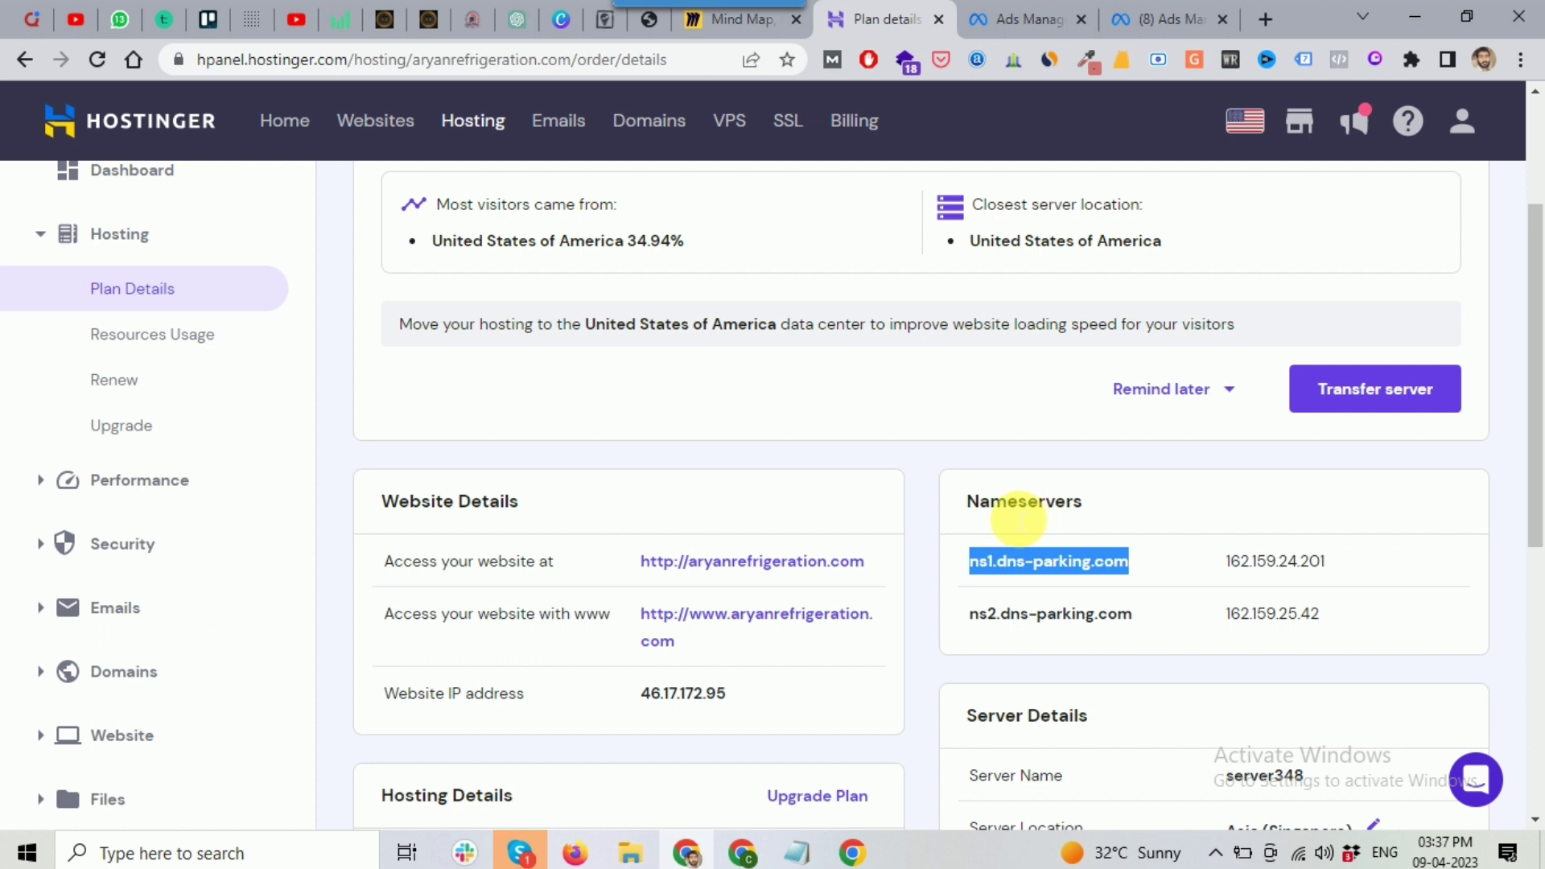
pyautogui.click(741, 852)
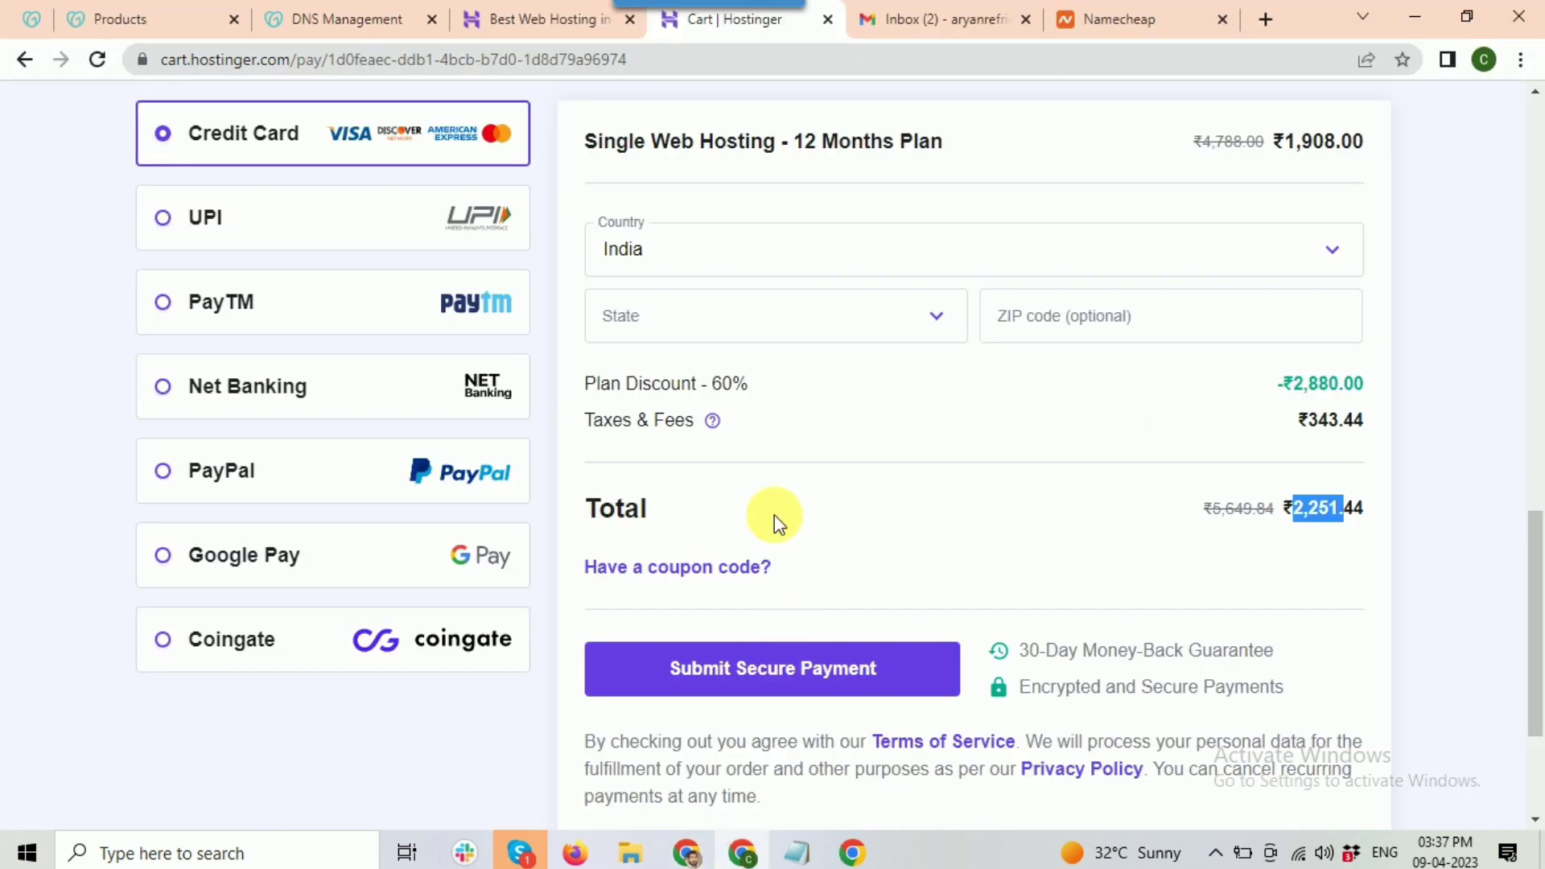
# Step: Look over the GoDaddy products page and its account menu
pyautogui.click(158, 11)
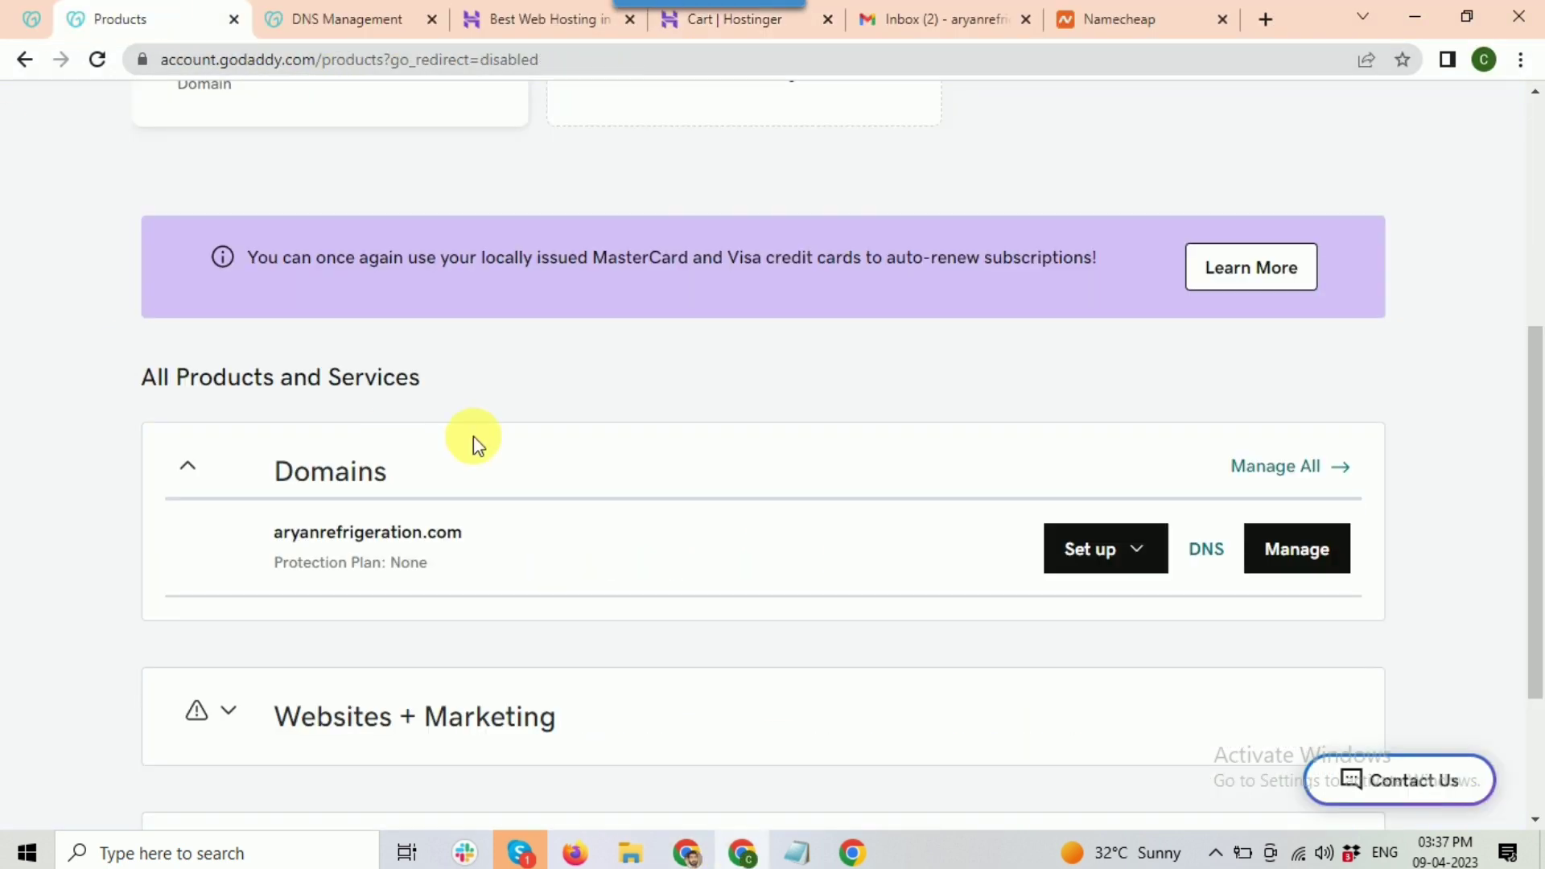
pyautogui.scroll(5, 803, 358)
pyautogui.scroll(-5, 480, 258)
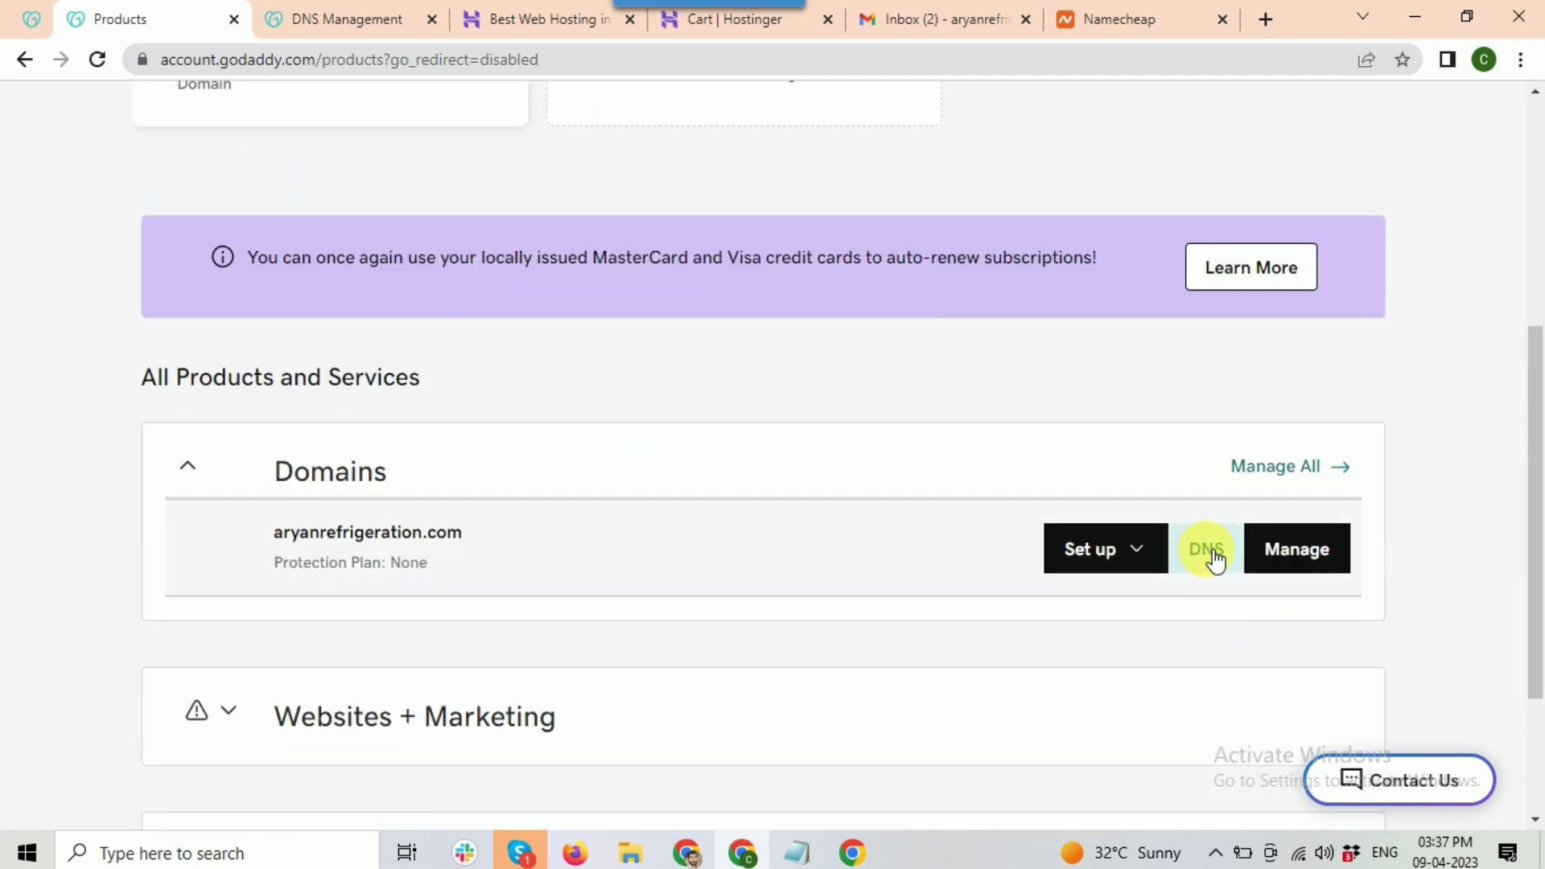
pyautogui.scroll(5, 1216, 561)
pyautogui.click(1373, 132)
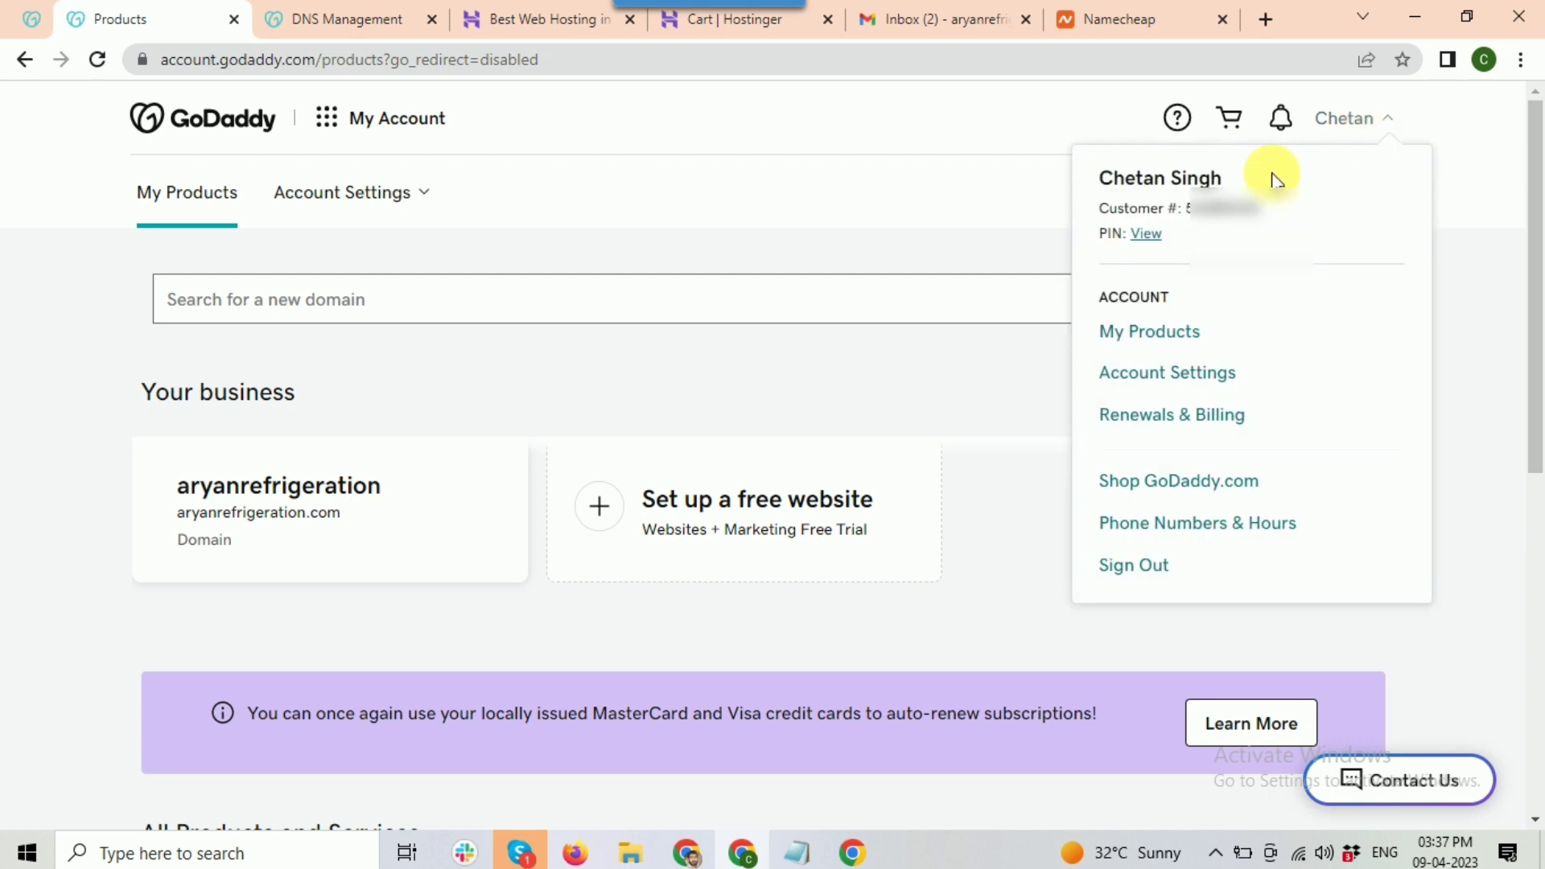
pyautogui.click(914, 380)
pyautogui.scroll(-5, 845, 362)
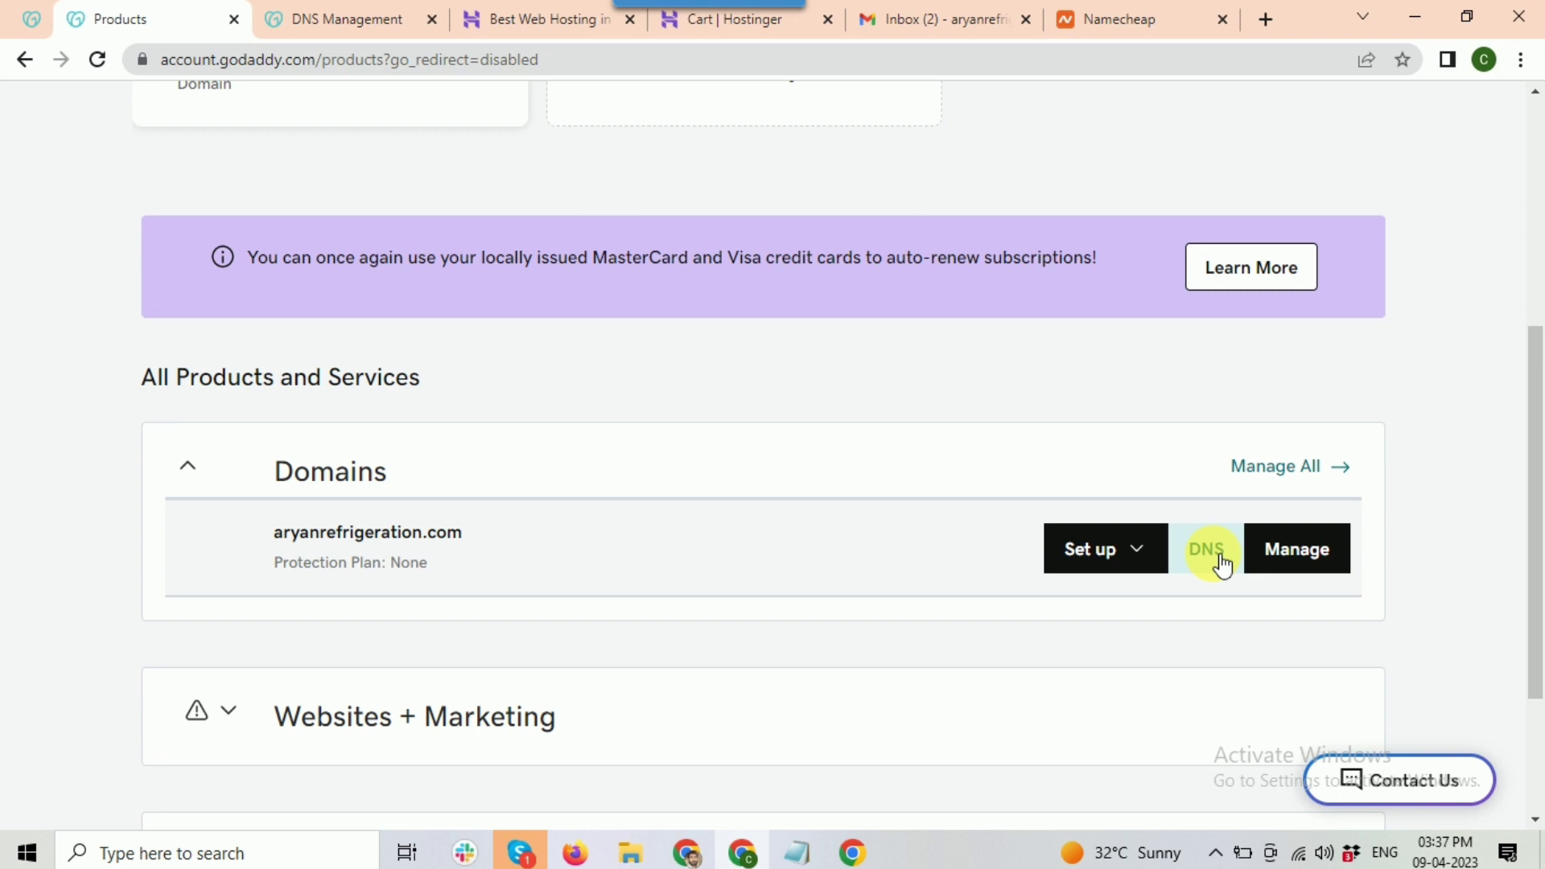
# Step: Check aryanrefrigeration.com's nameservers in GoDaddy DNS Management, then compare with Hostinger's plan details
pyautogui.click(313, 18)
pyautogui.scroll(-3, 714, 417)
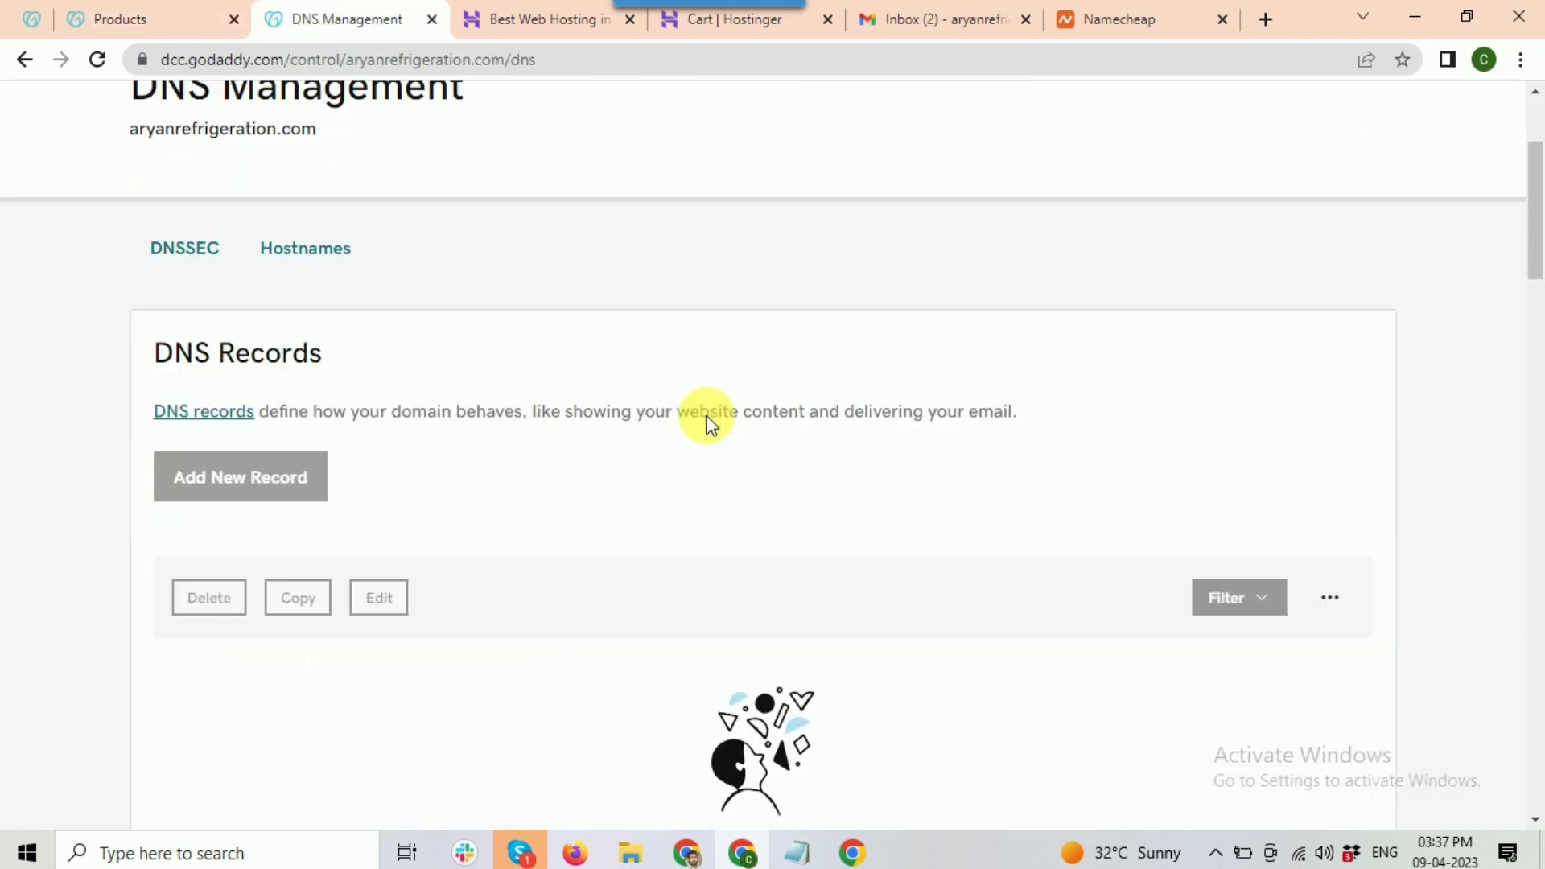
pyautogui.scroll(-5, 665, 495)
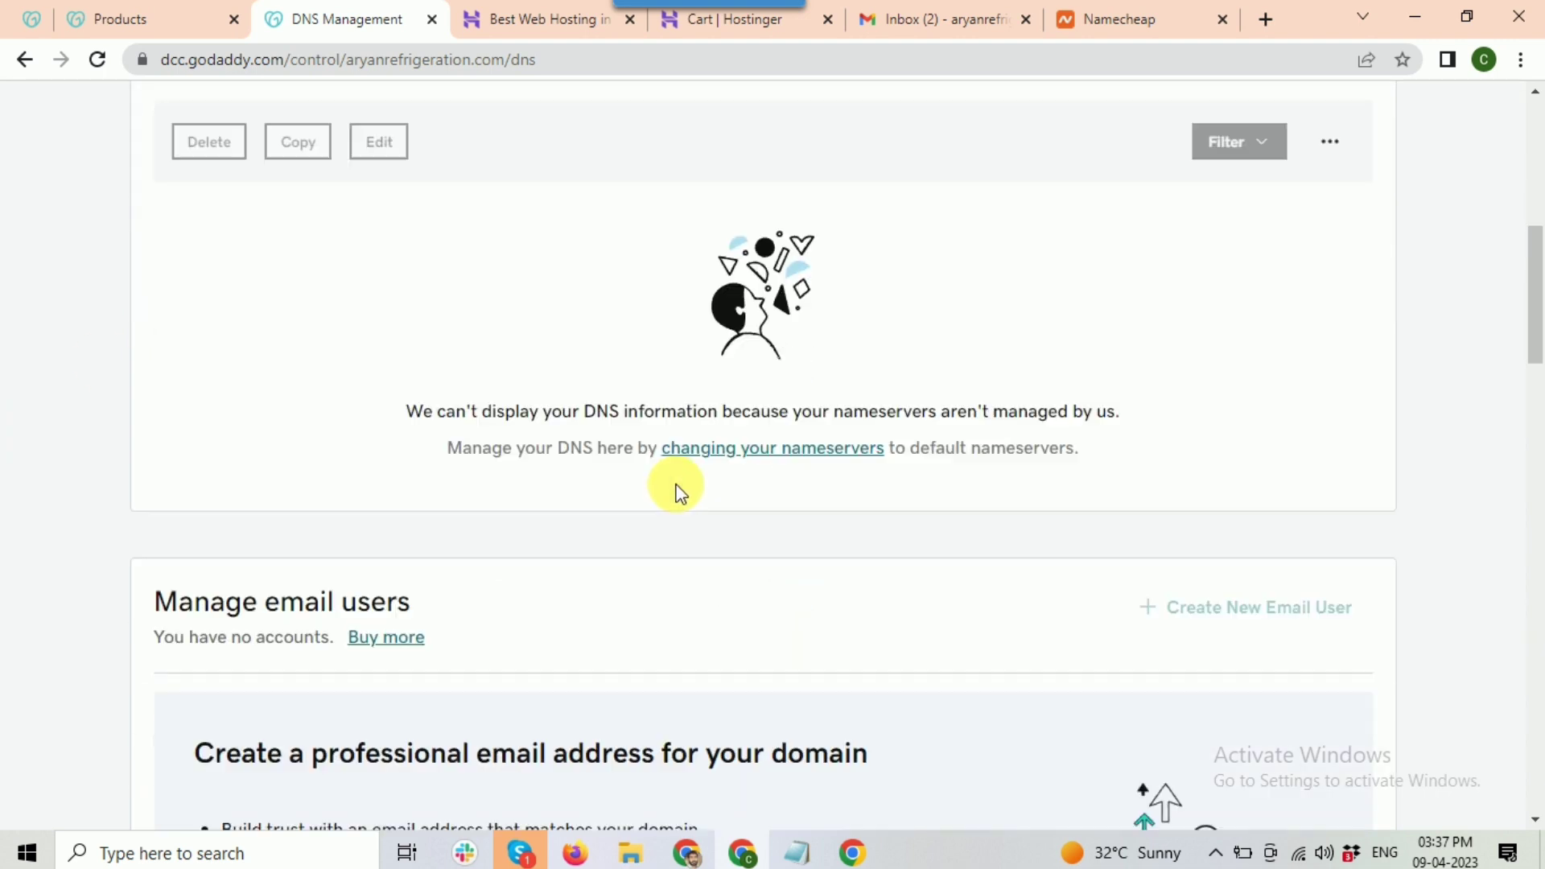
pyautogui.scroll(-10, 676, 493)
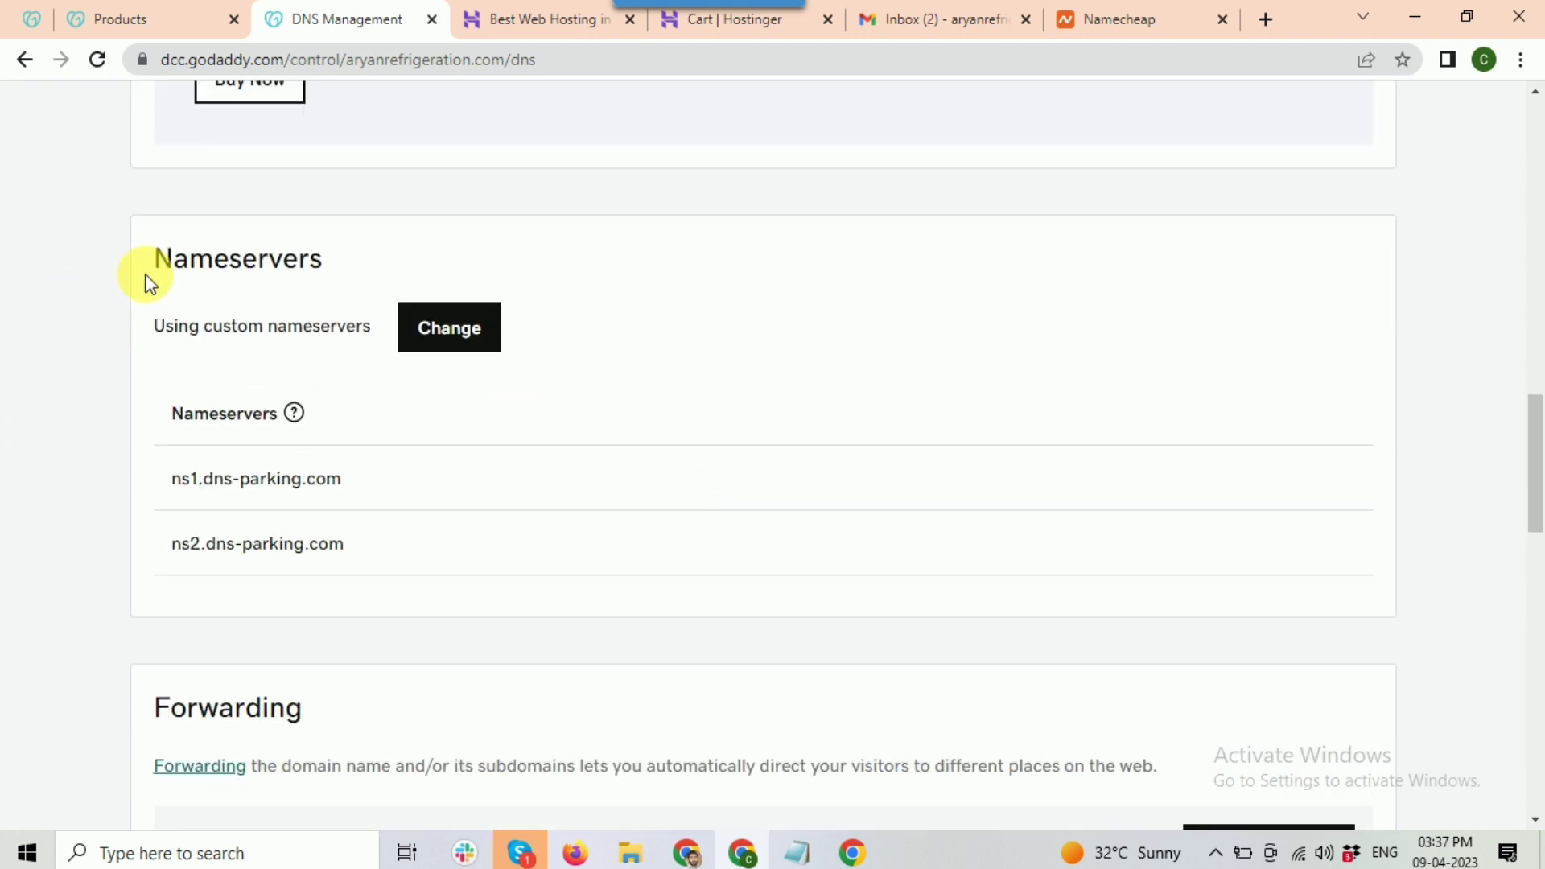
pyautogui.moveTo(166, 265); pyautogui.dragTo(330, 272)
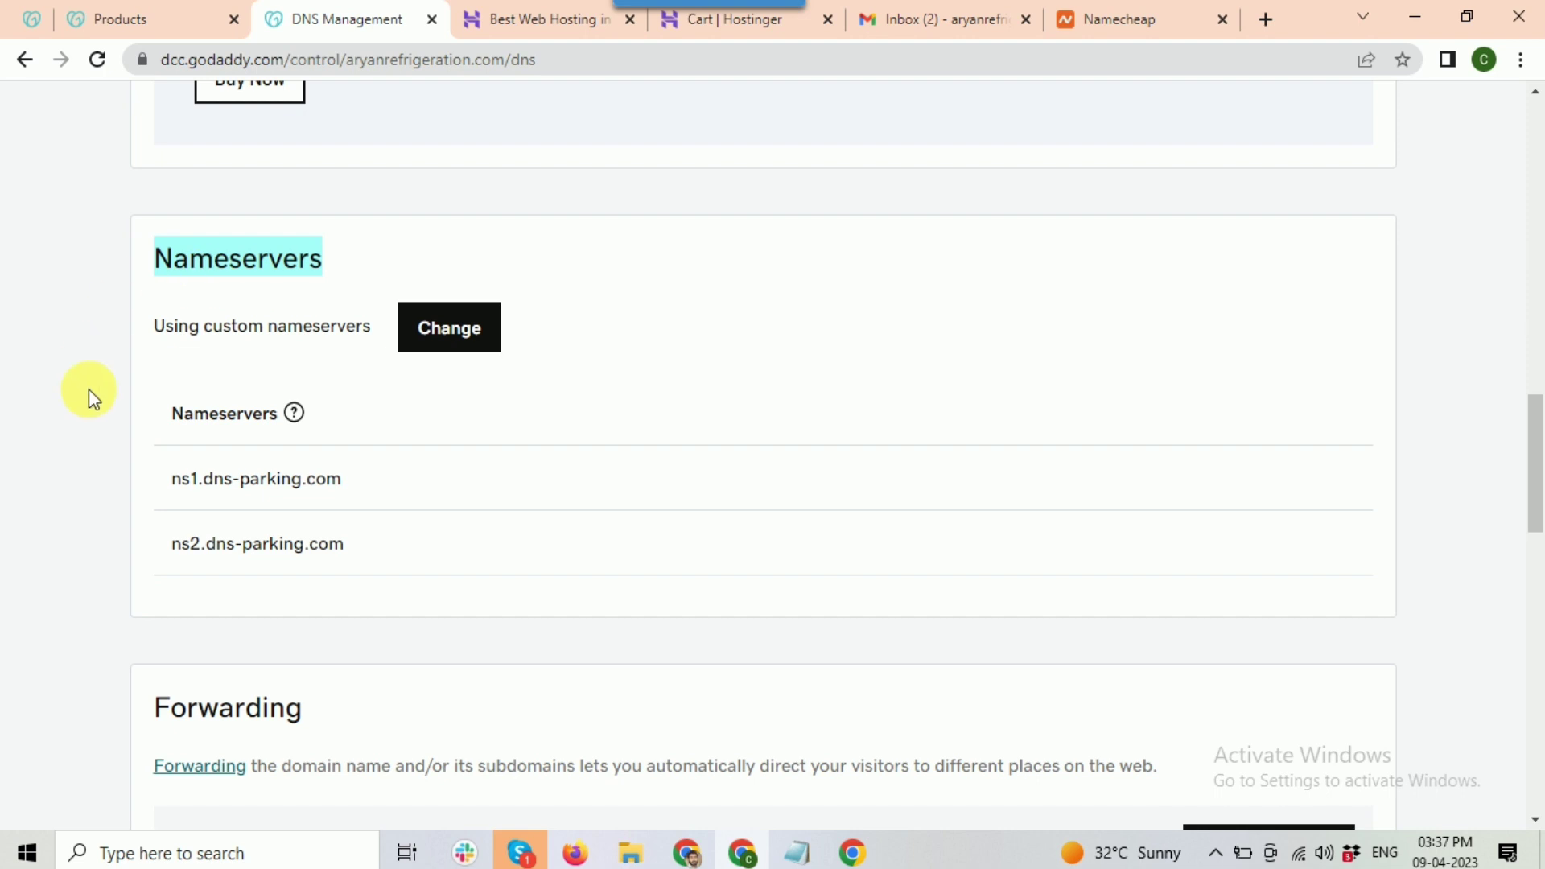
pyautogui.moveTo(173, 415); pyautogui.dragTo(262, 417)
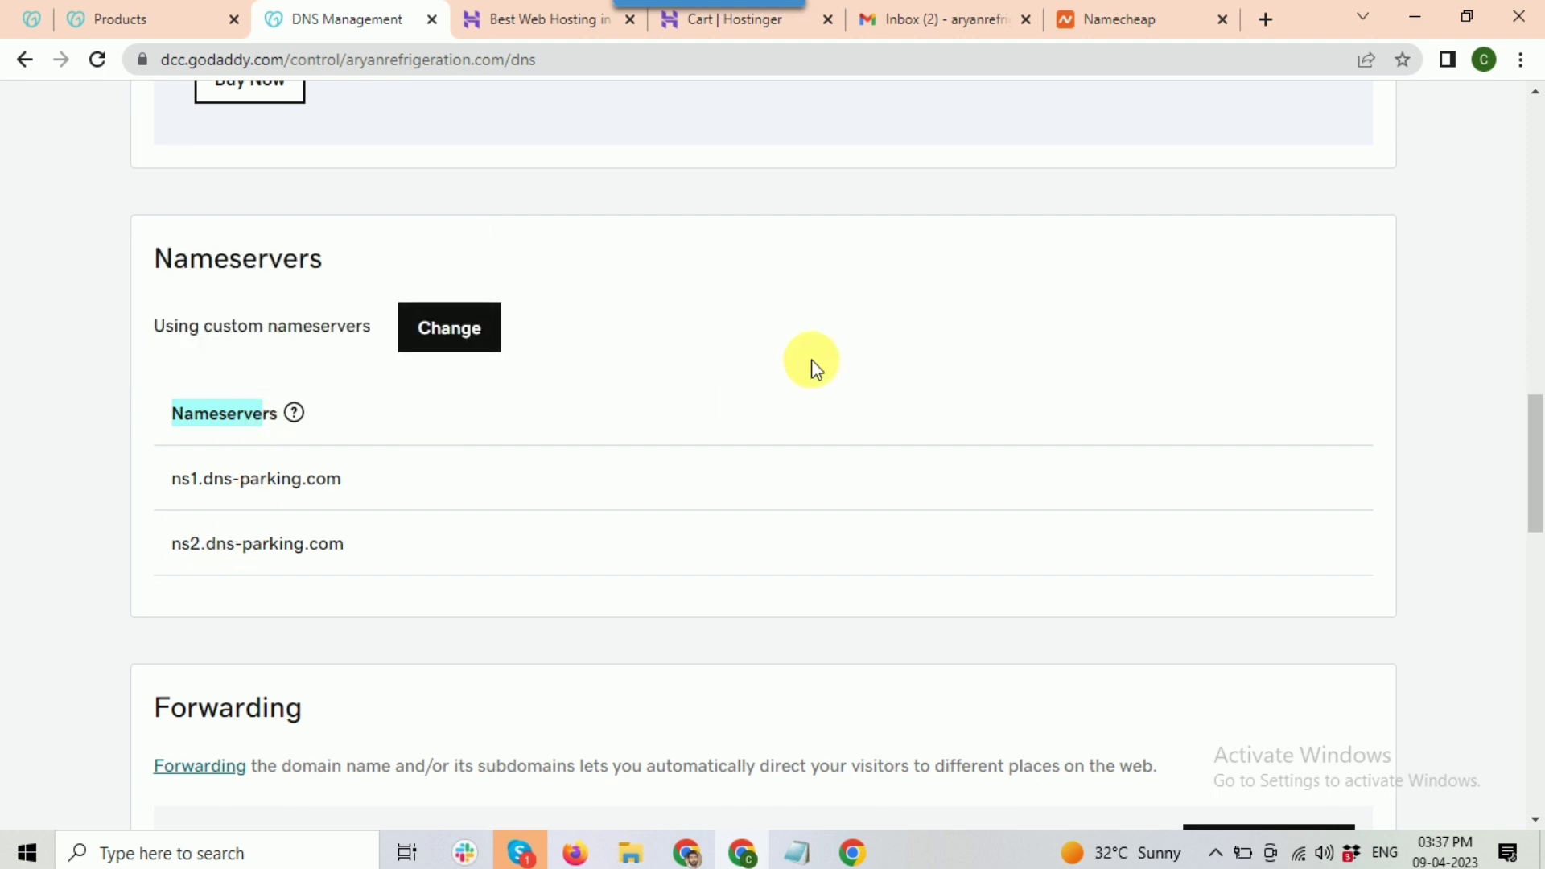
pyautogui.click(685, 856)
pyautogui.scroll(1, 980, 507)
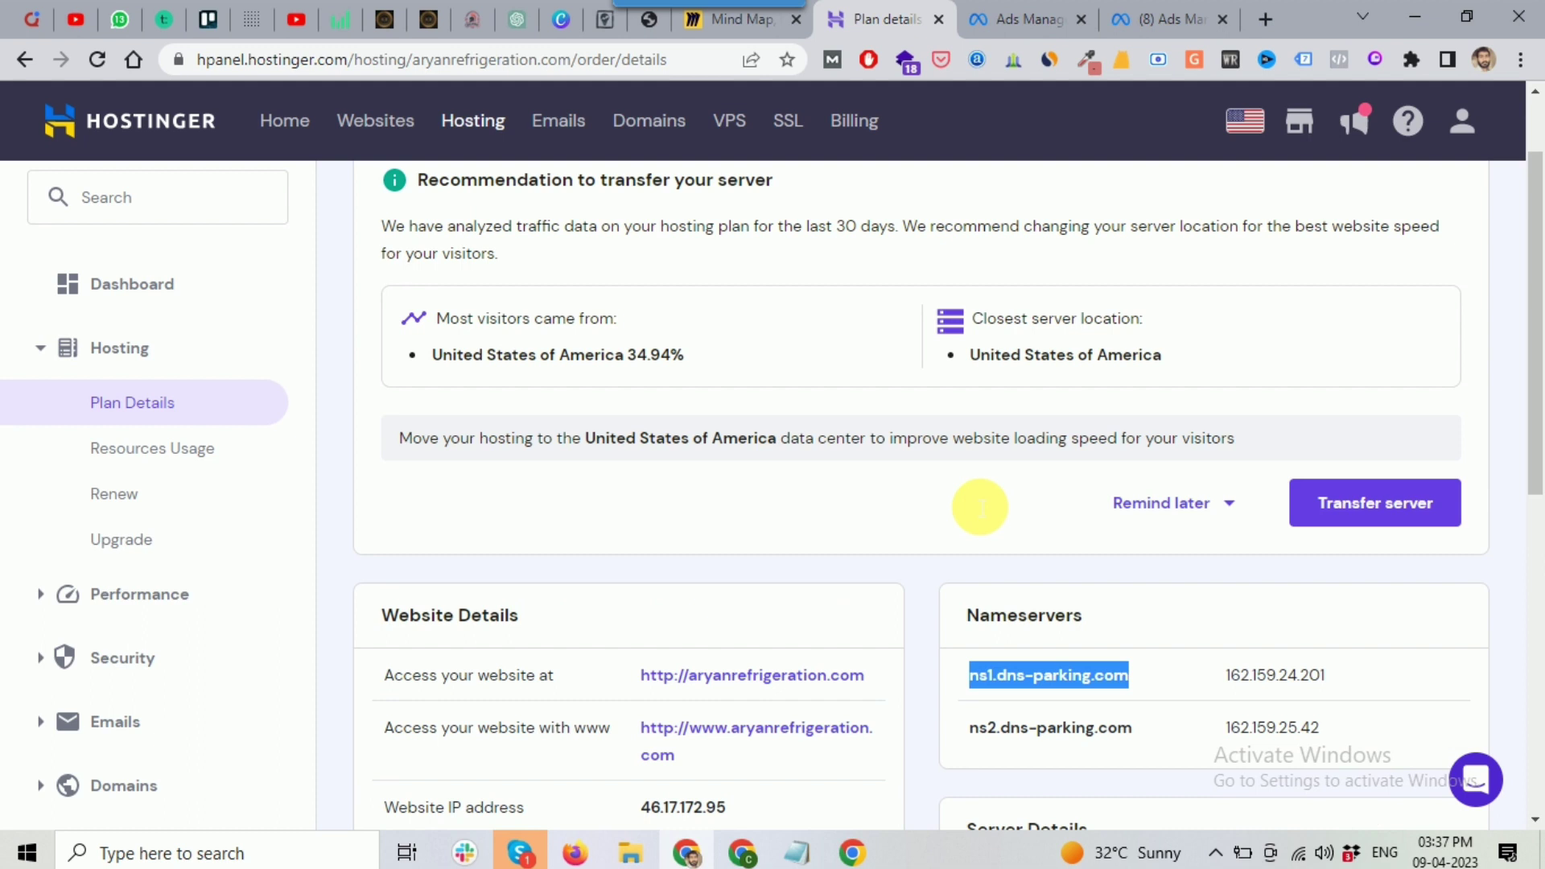
pyautogui.scroll(1, 980, 507)
# Step: Switch from Hostinger plan details to the Miro website-building mind map
pyautogui.click(737, 25)
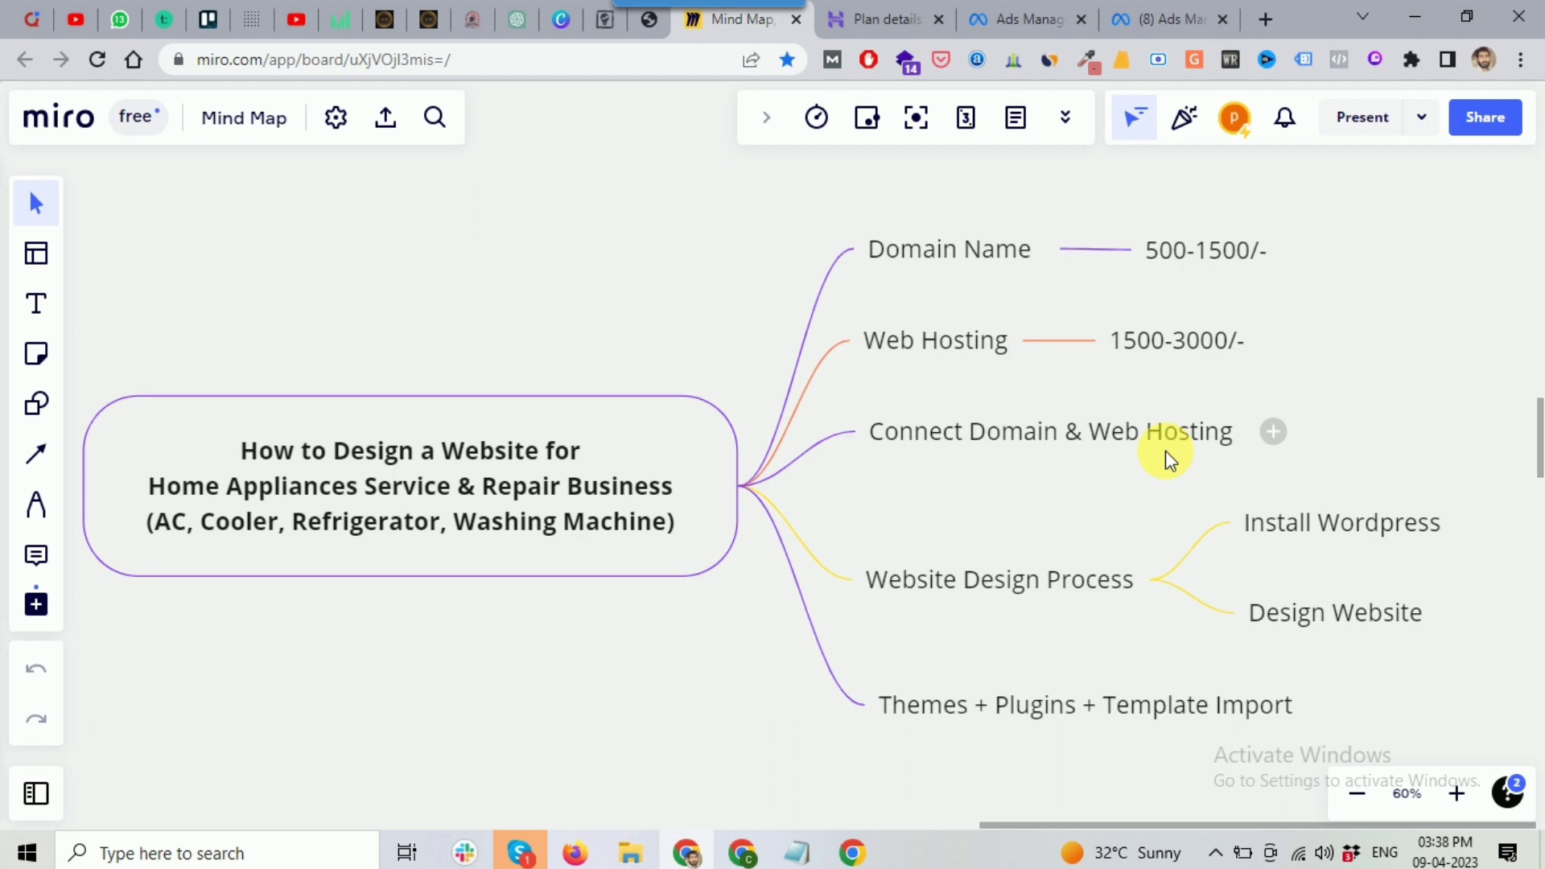
# Step: Open the aryanrefrigeration.com dashboard from the breadcrumb and preview the live 'You Are All Set to Go!' page
pyautogui.click(886, 20)
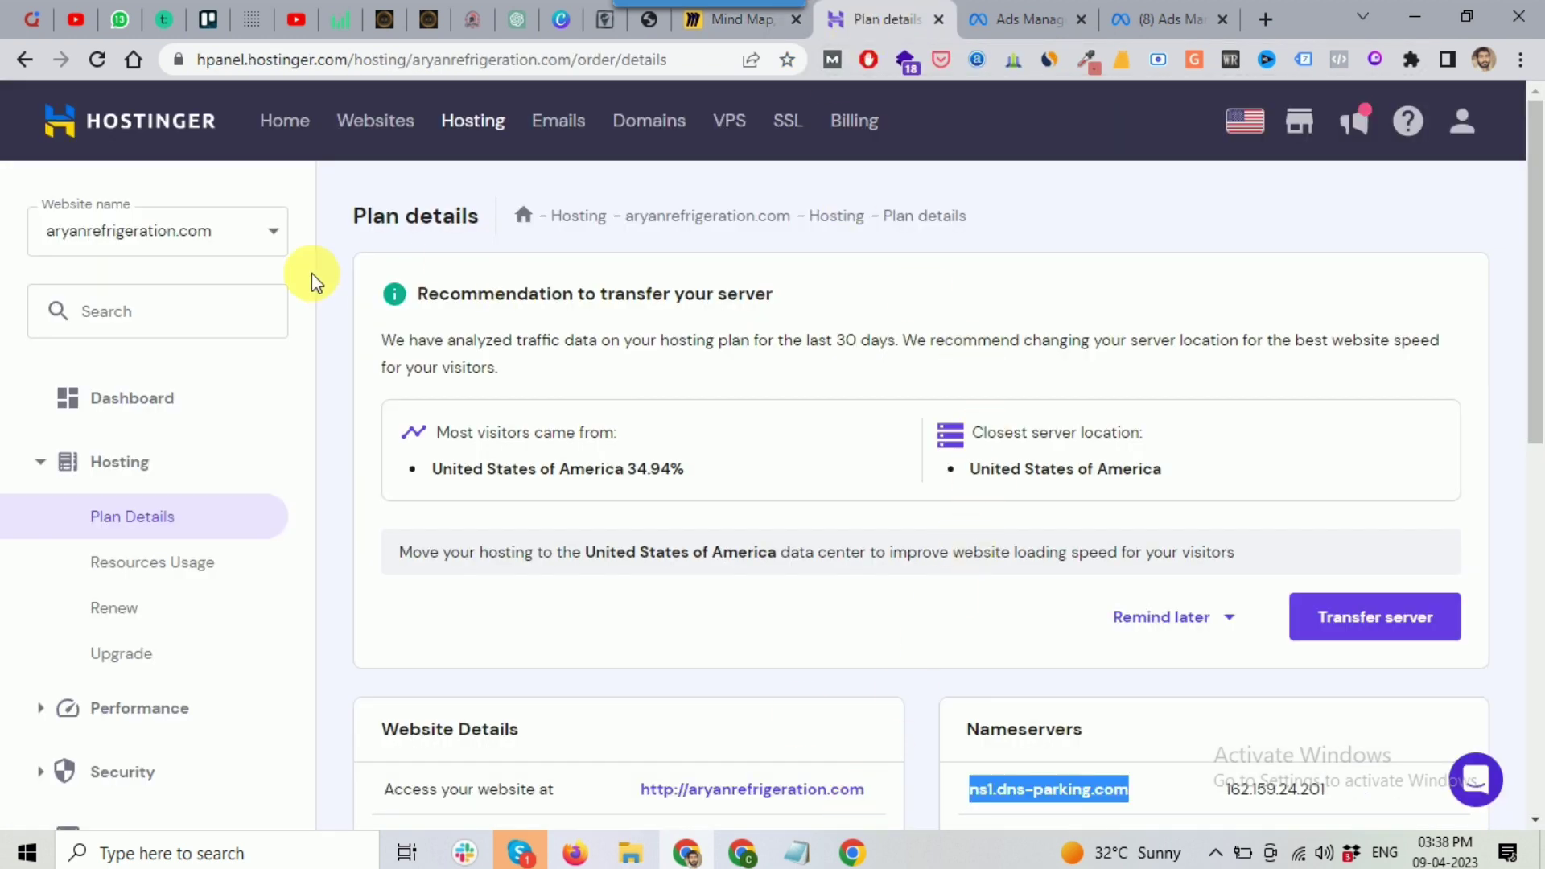
pyautogui.rightClick(674, 227)
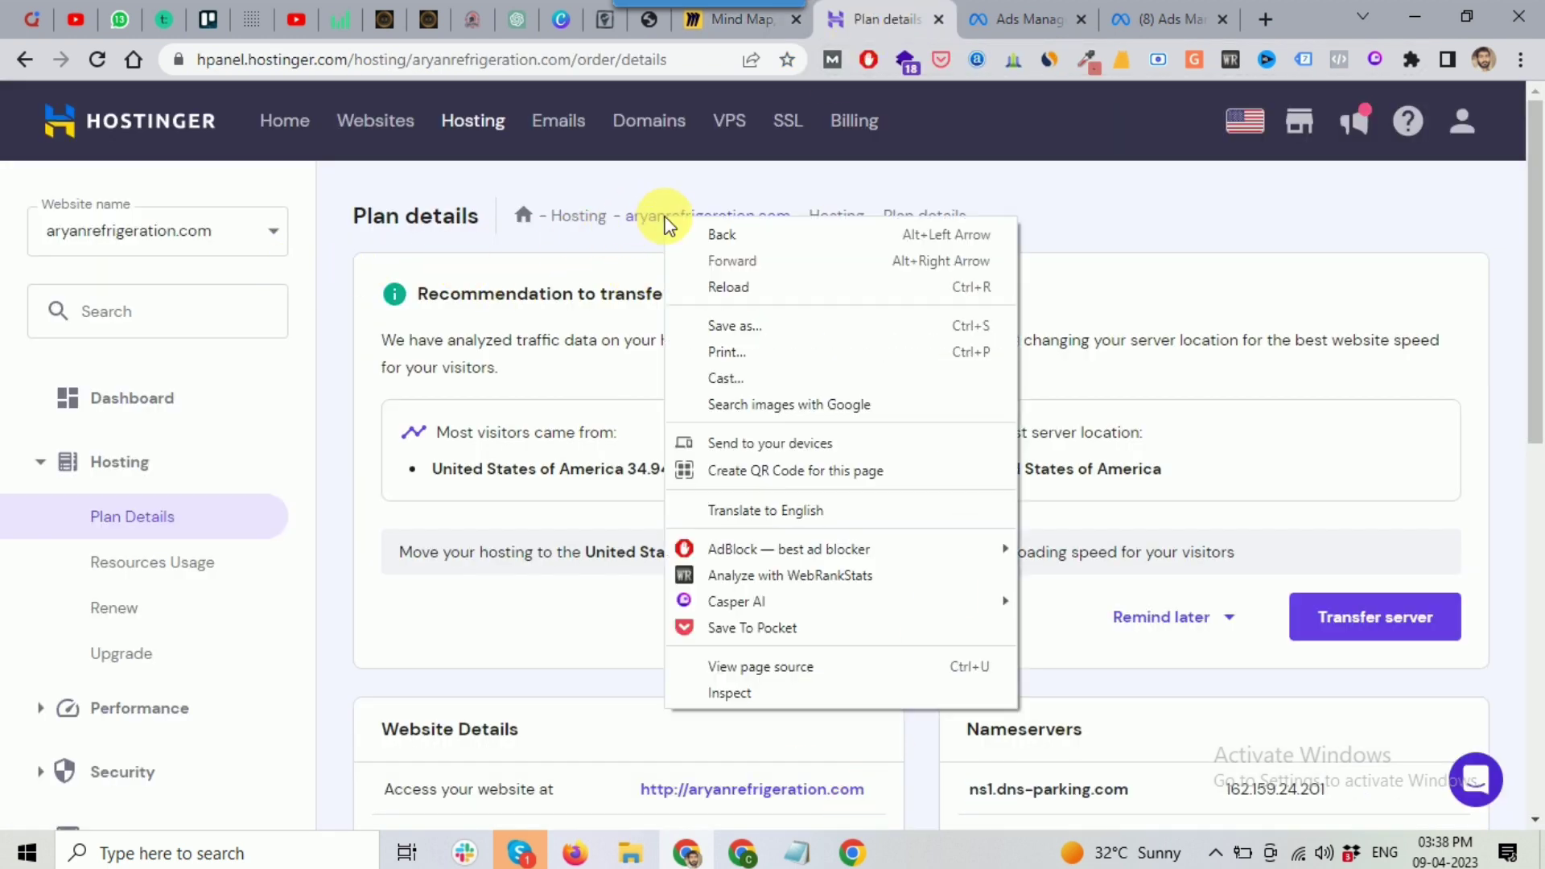
pyautogui.click(1143, 250)
pyautogui.moveTo(628, 218); pyautogui.dragTo(789, 219)
pyautogui.click(966, 227)
pyautogui.click(754, 228)
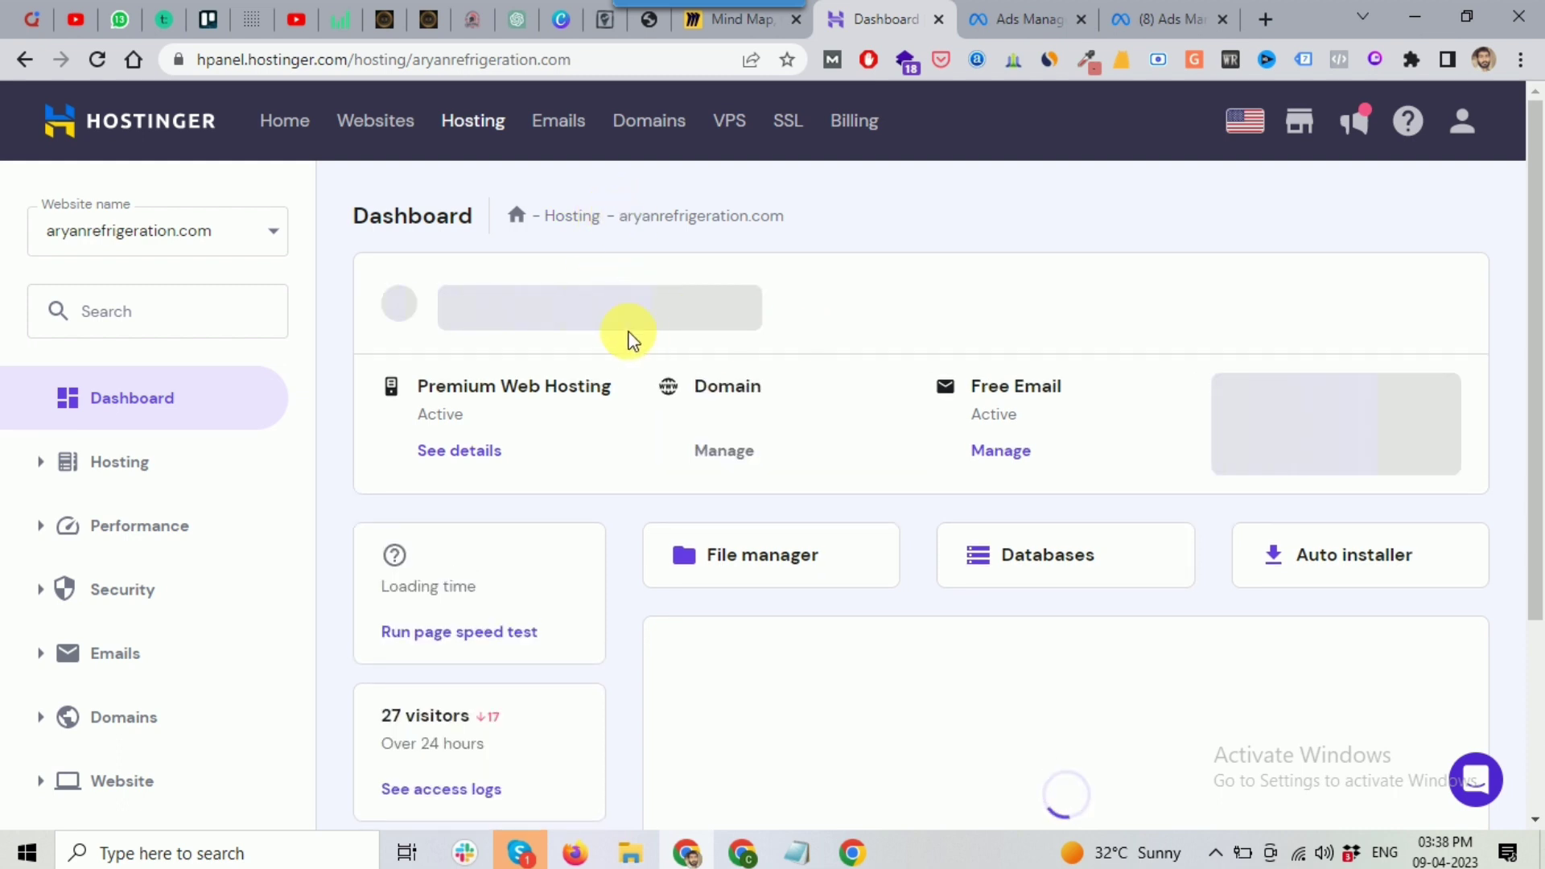
pyautogui.click(612, 305)
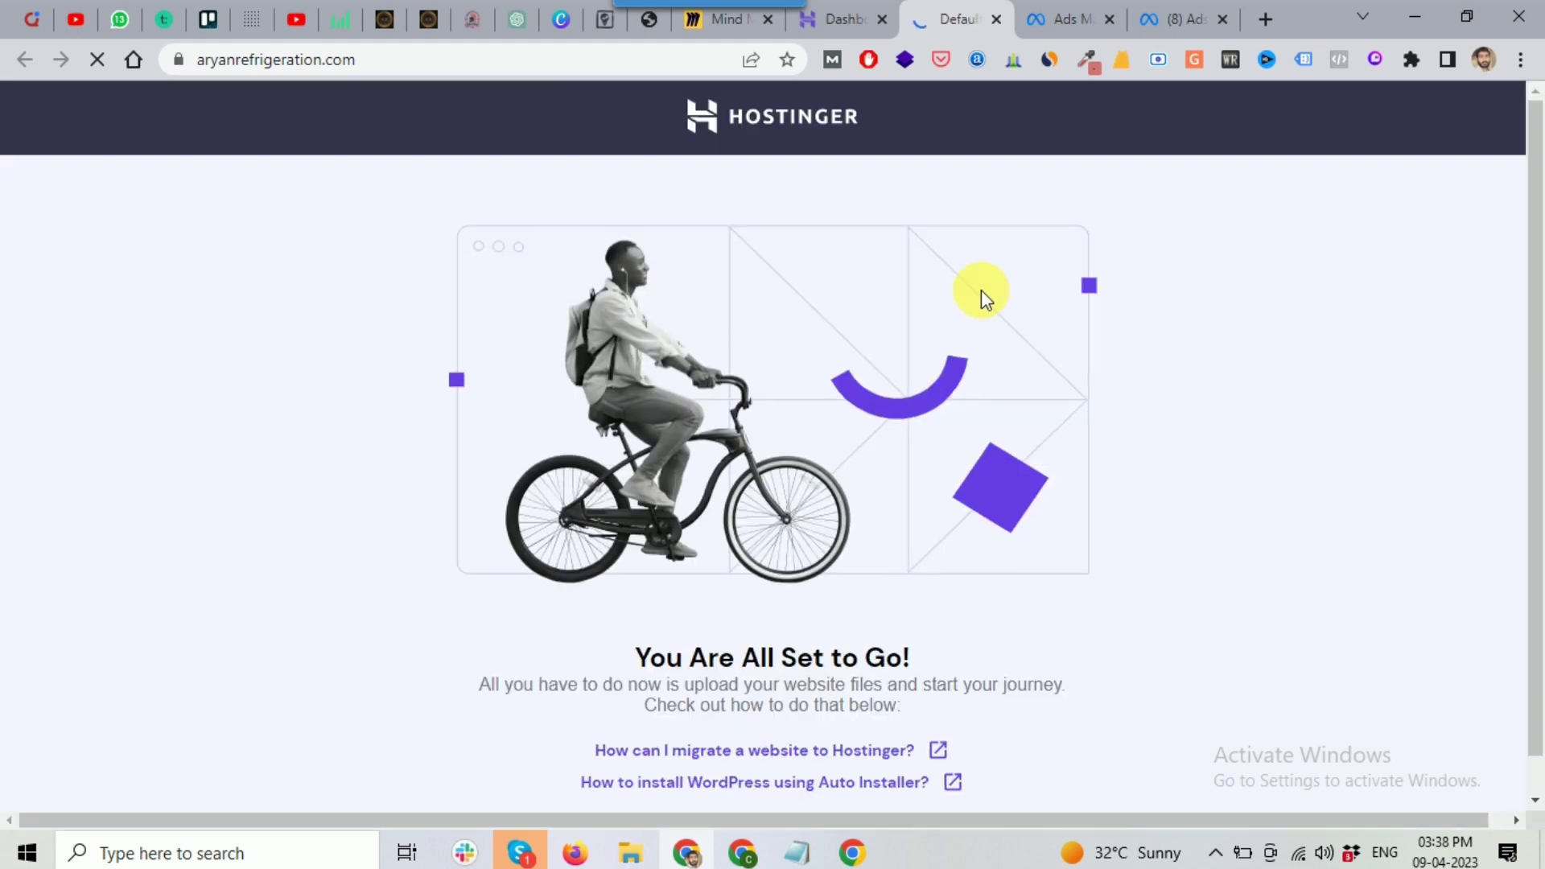
pyautogui.click(837, 14)
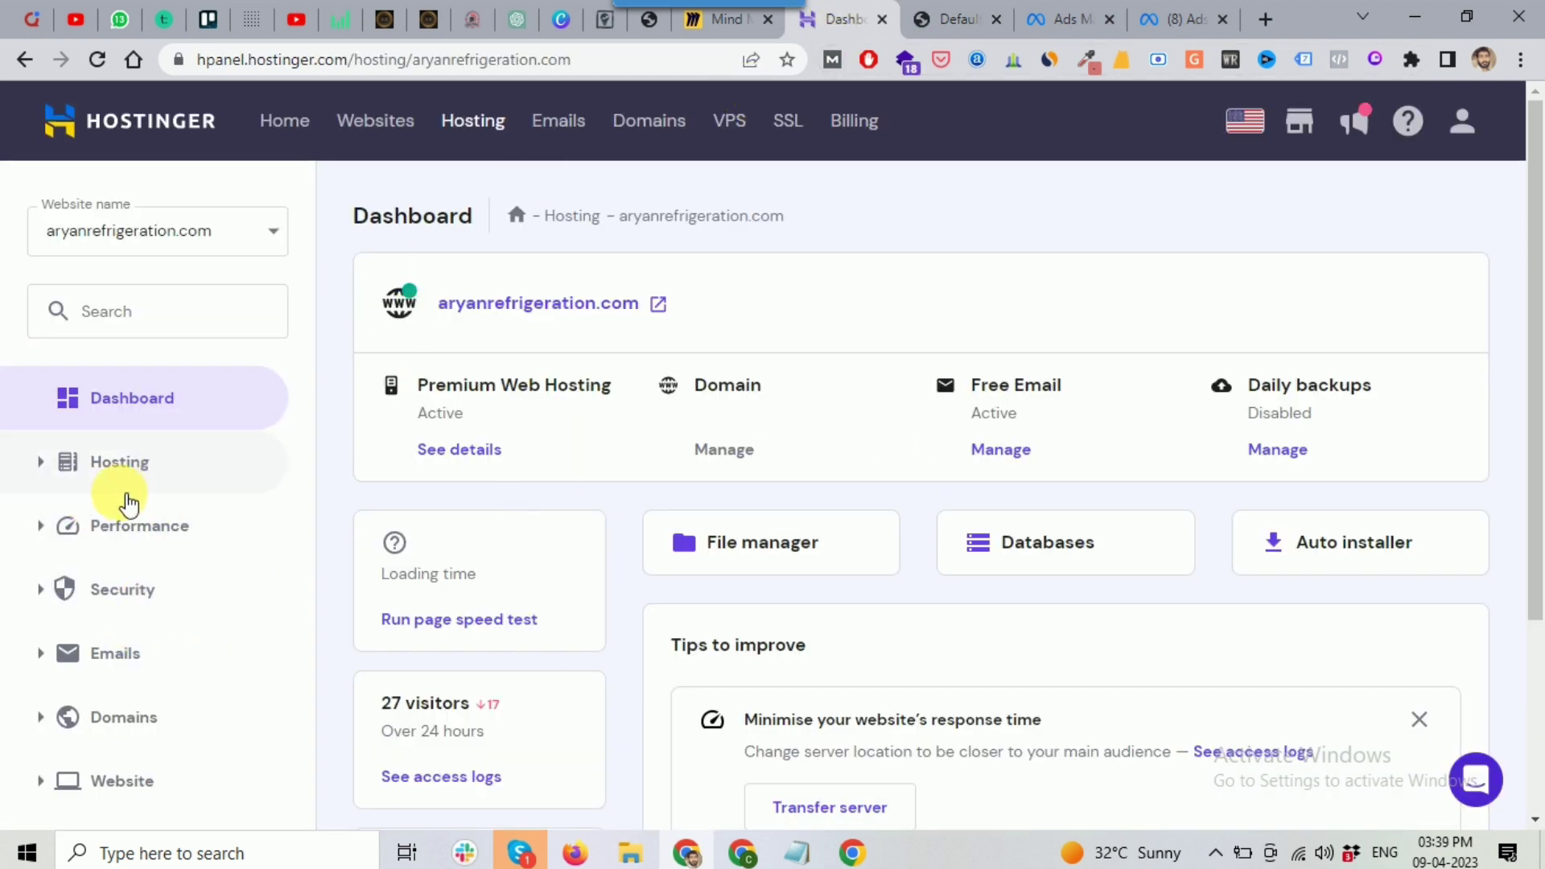
# Step: Open the Auto Installer from the Website section of the hPanel sidebar
pyautogui.scroll(-1, 121, 503)
pyautogui.scroll(-1, 48, 595)
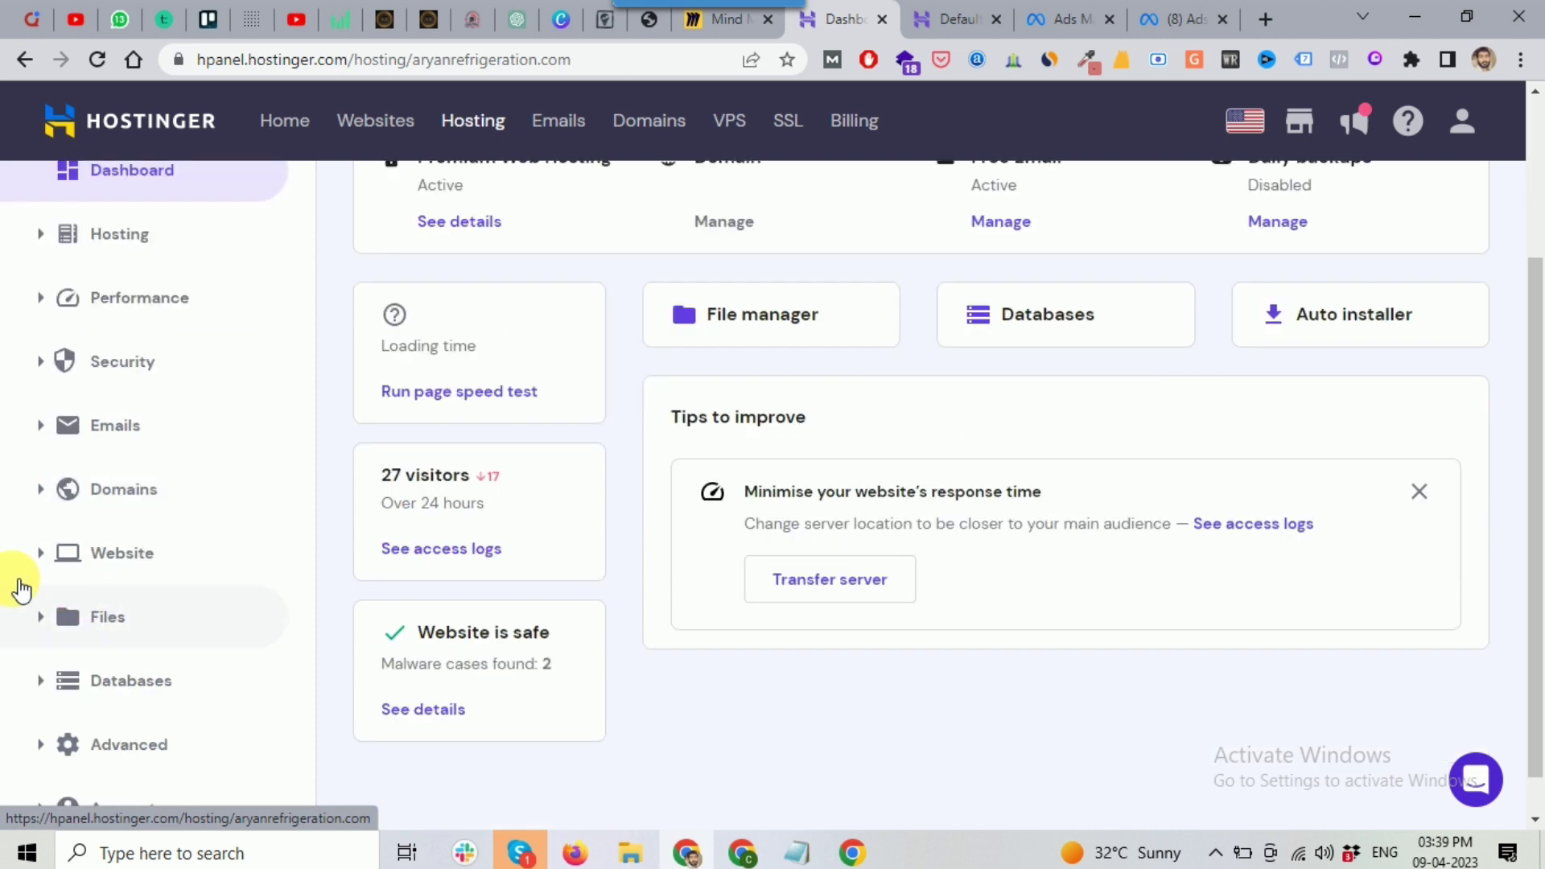
pyautogui.click(42, 556)
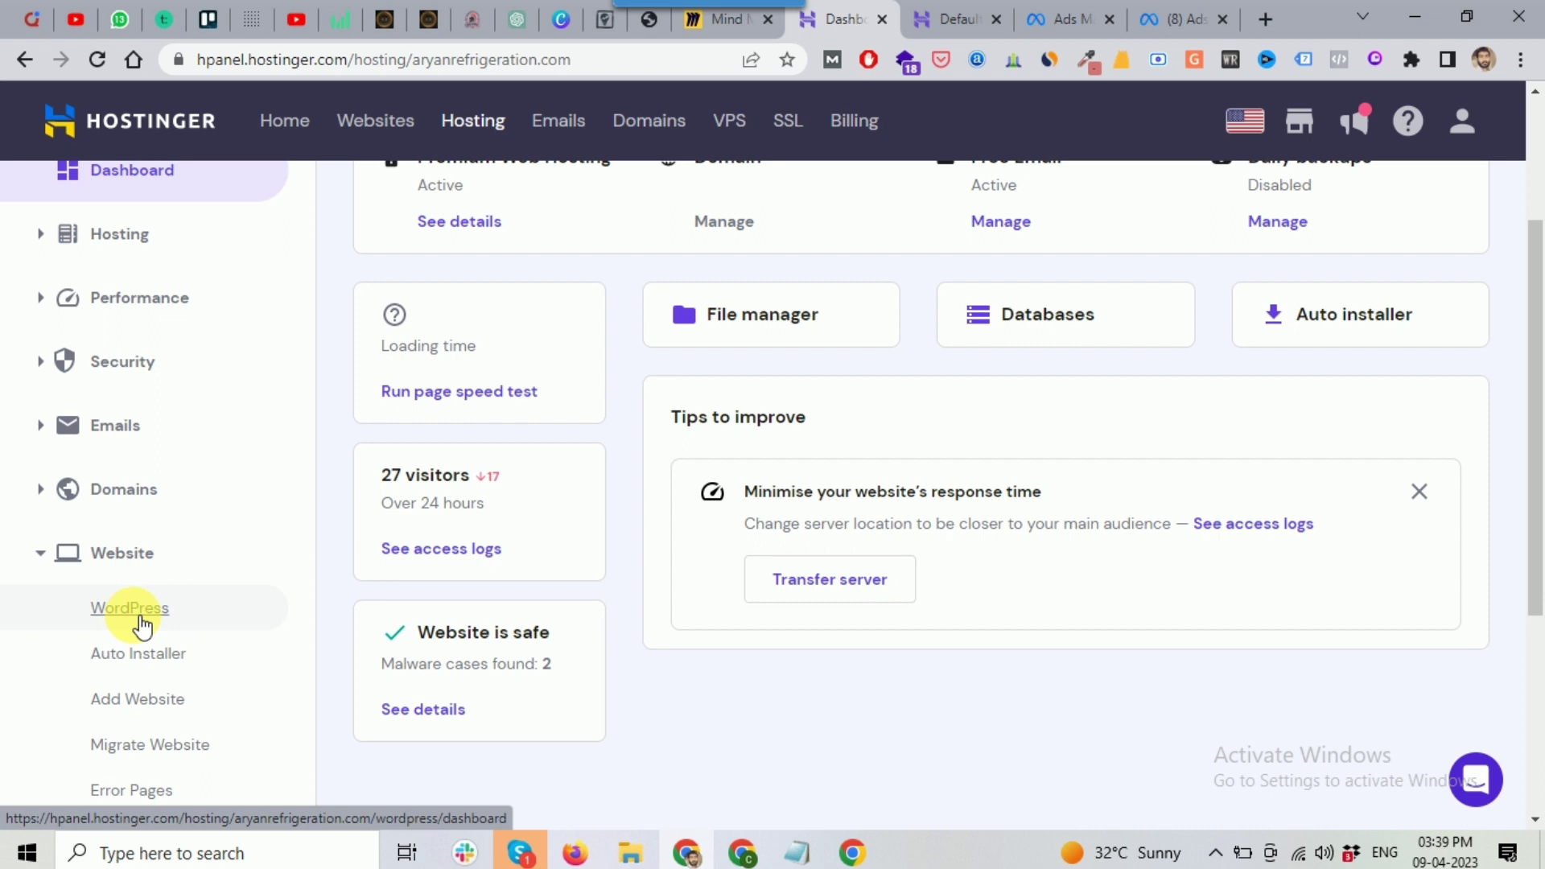
pyautogui.click(162, 657)
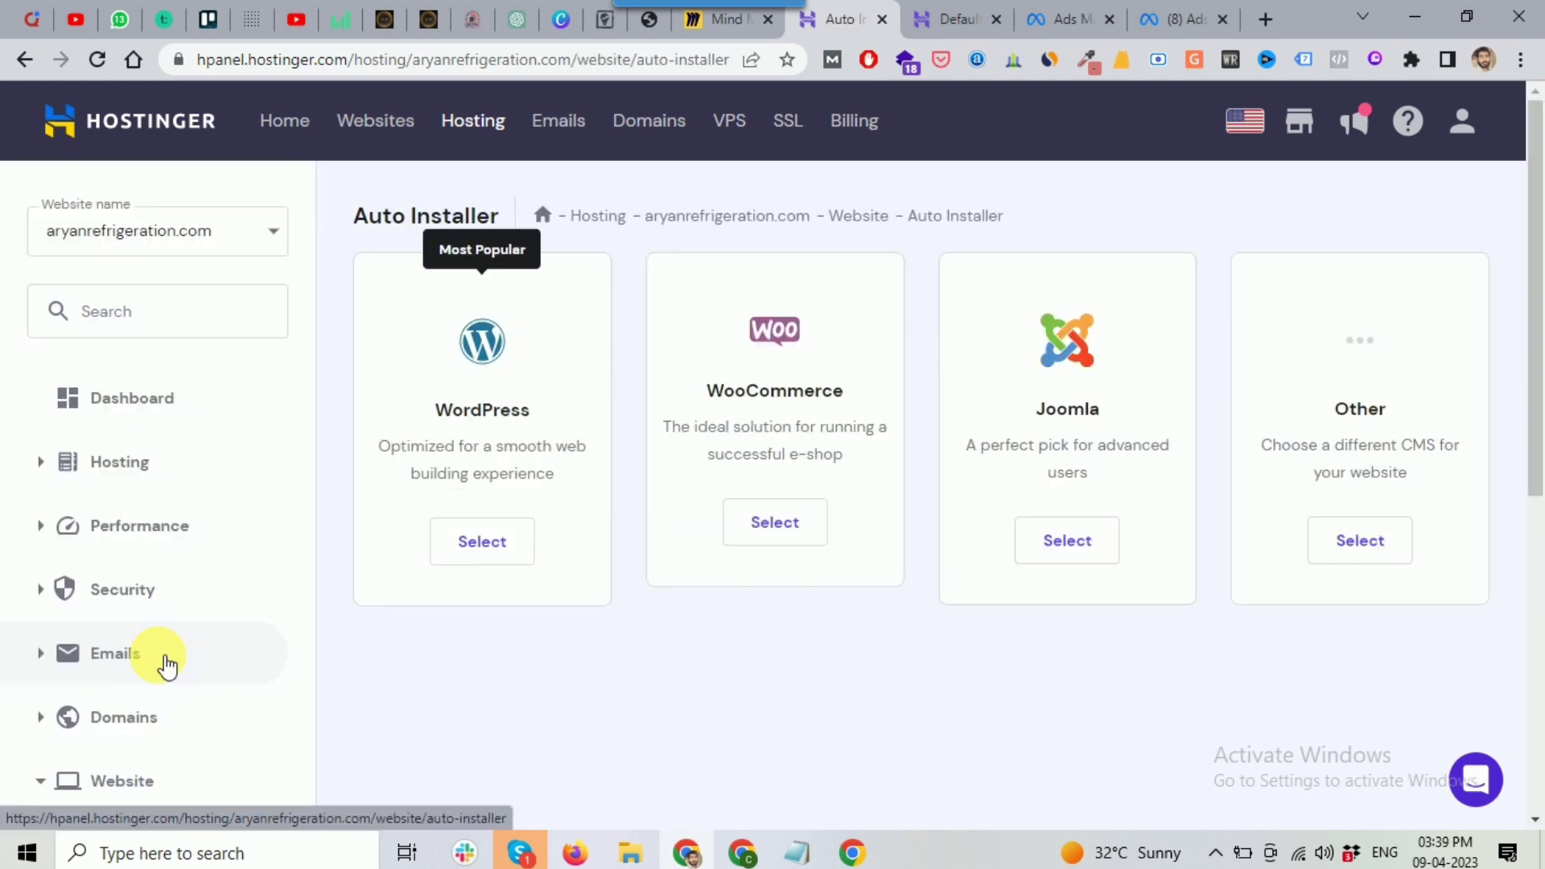
# Step: Choose WordPress, fill in the Aryan Refrigeration title and admin credentials, and install
pyautogui.click(493, 551)
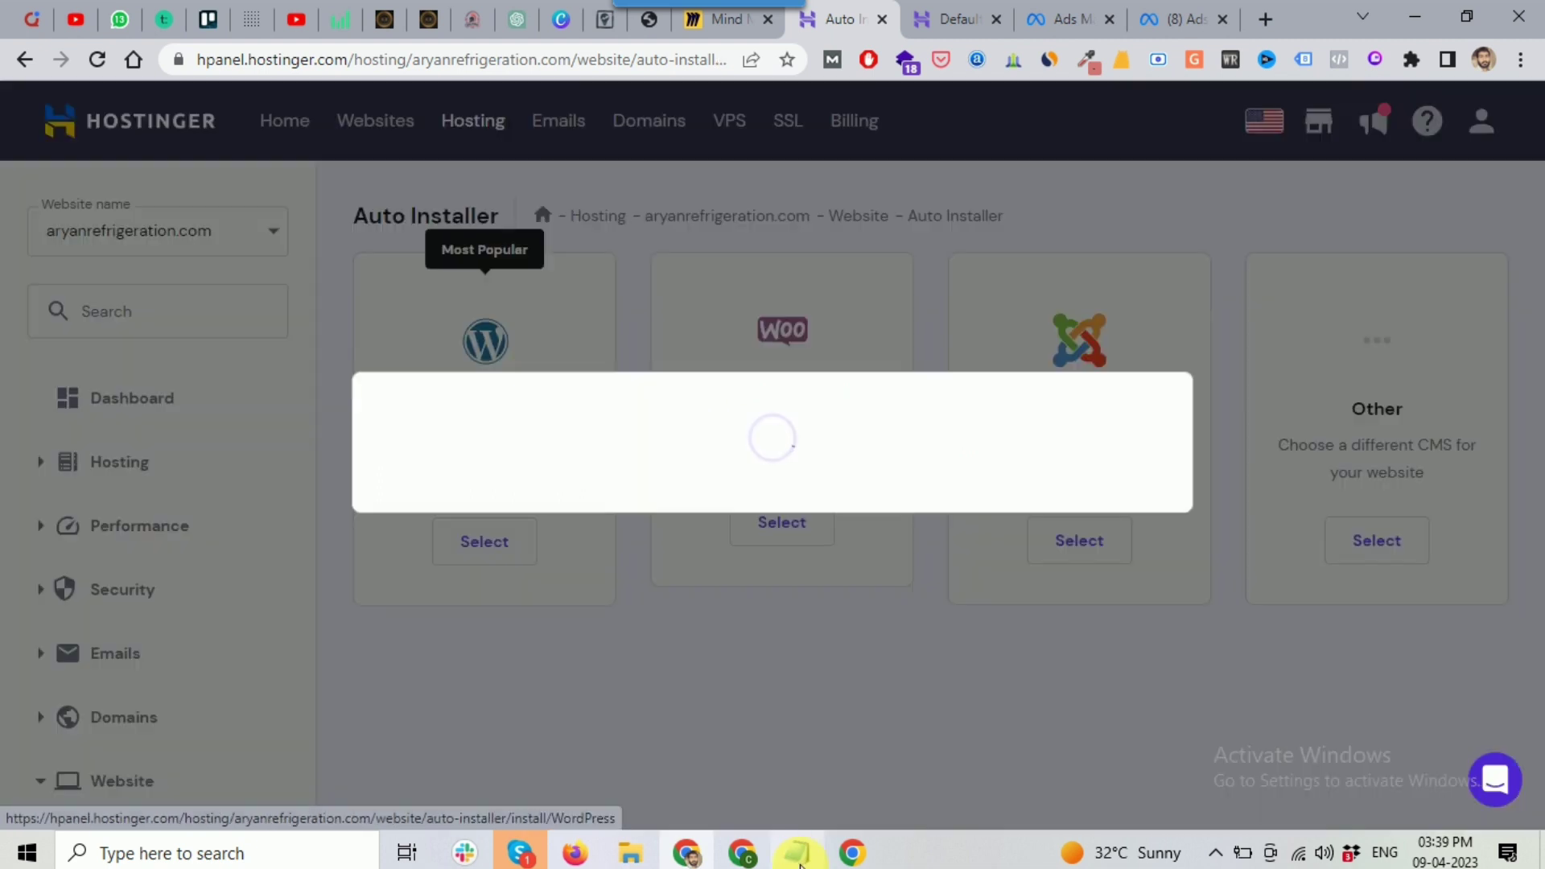
pyautogui.moveTo(801, 863)
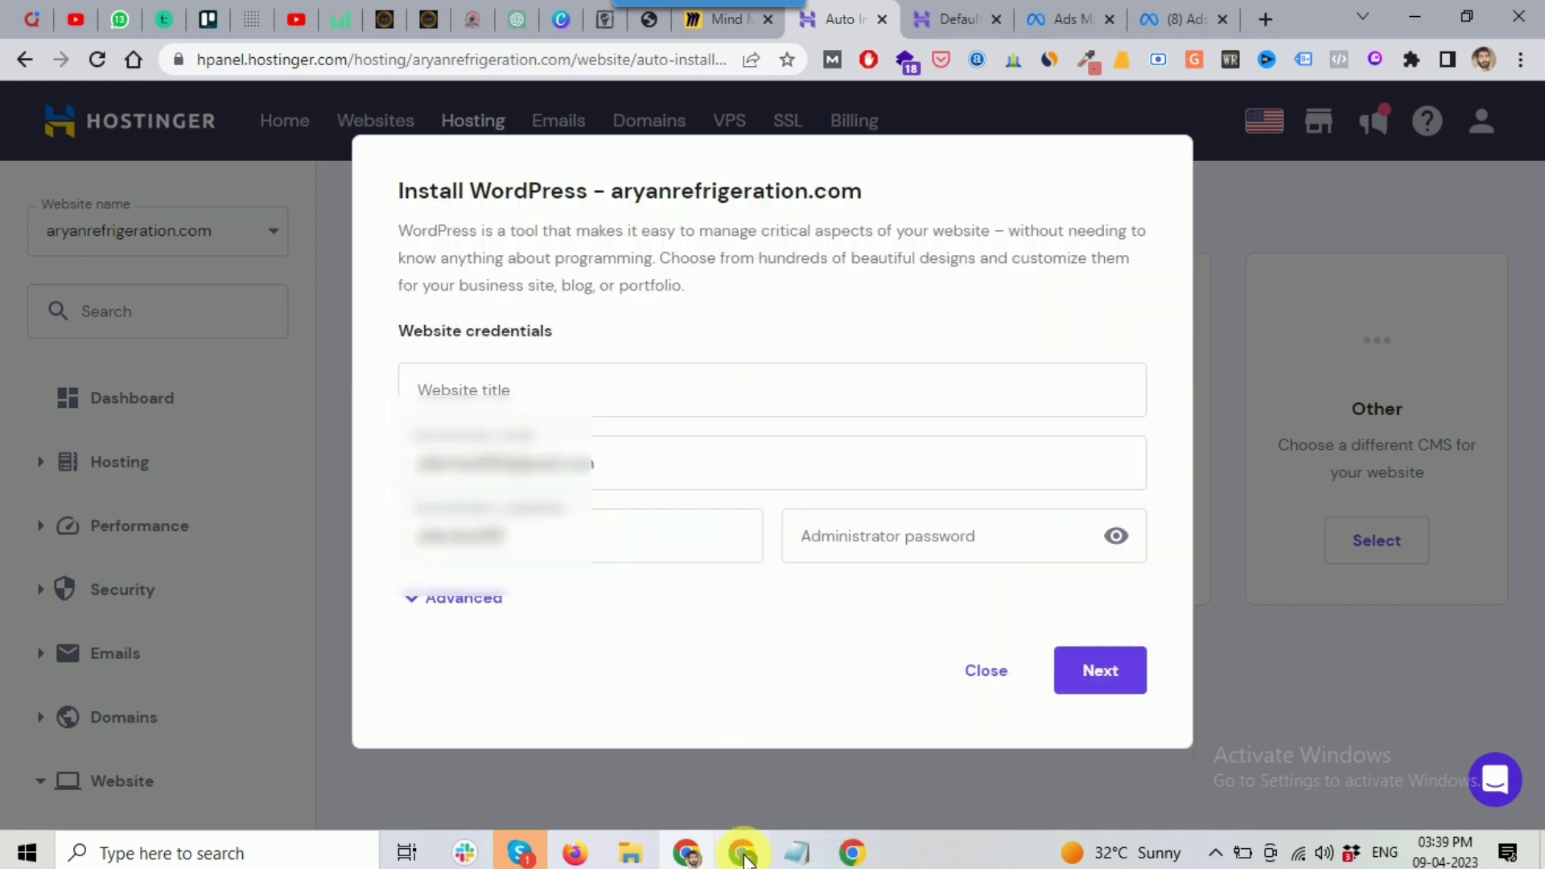
pyautogui.click(796, 851)
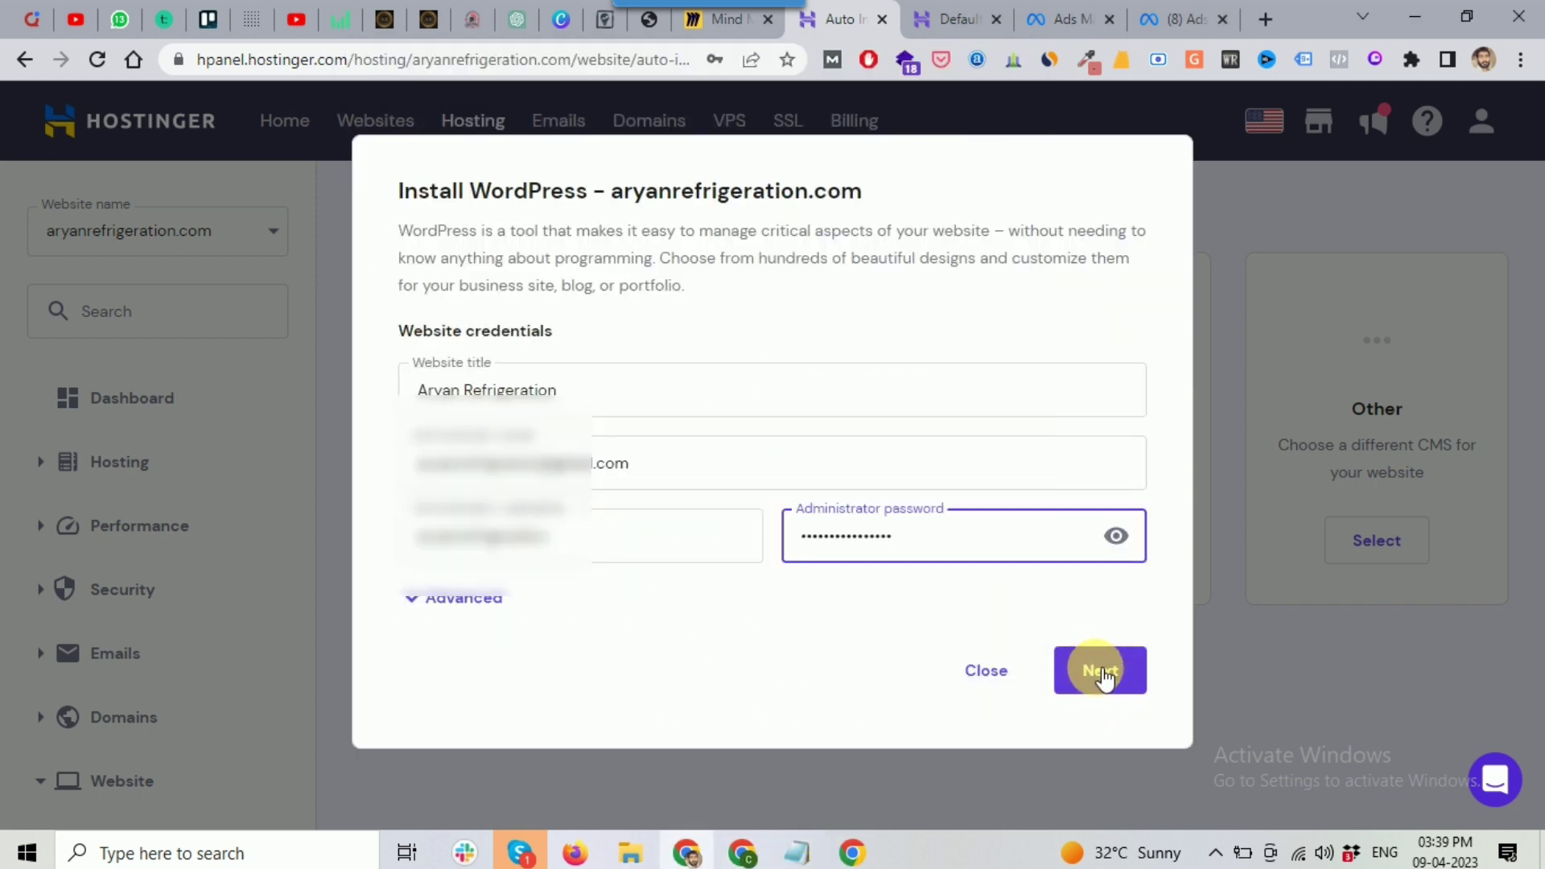
pyautogui.click(1105, 678)
pyautogui.click(1106, 765)
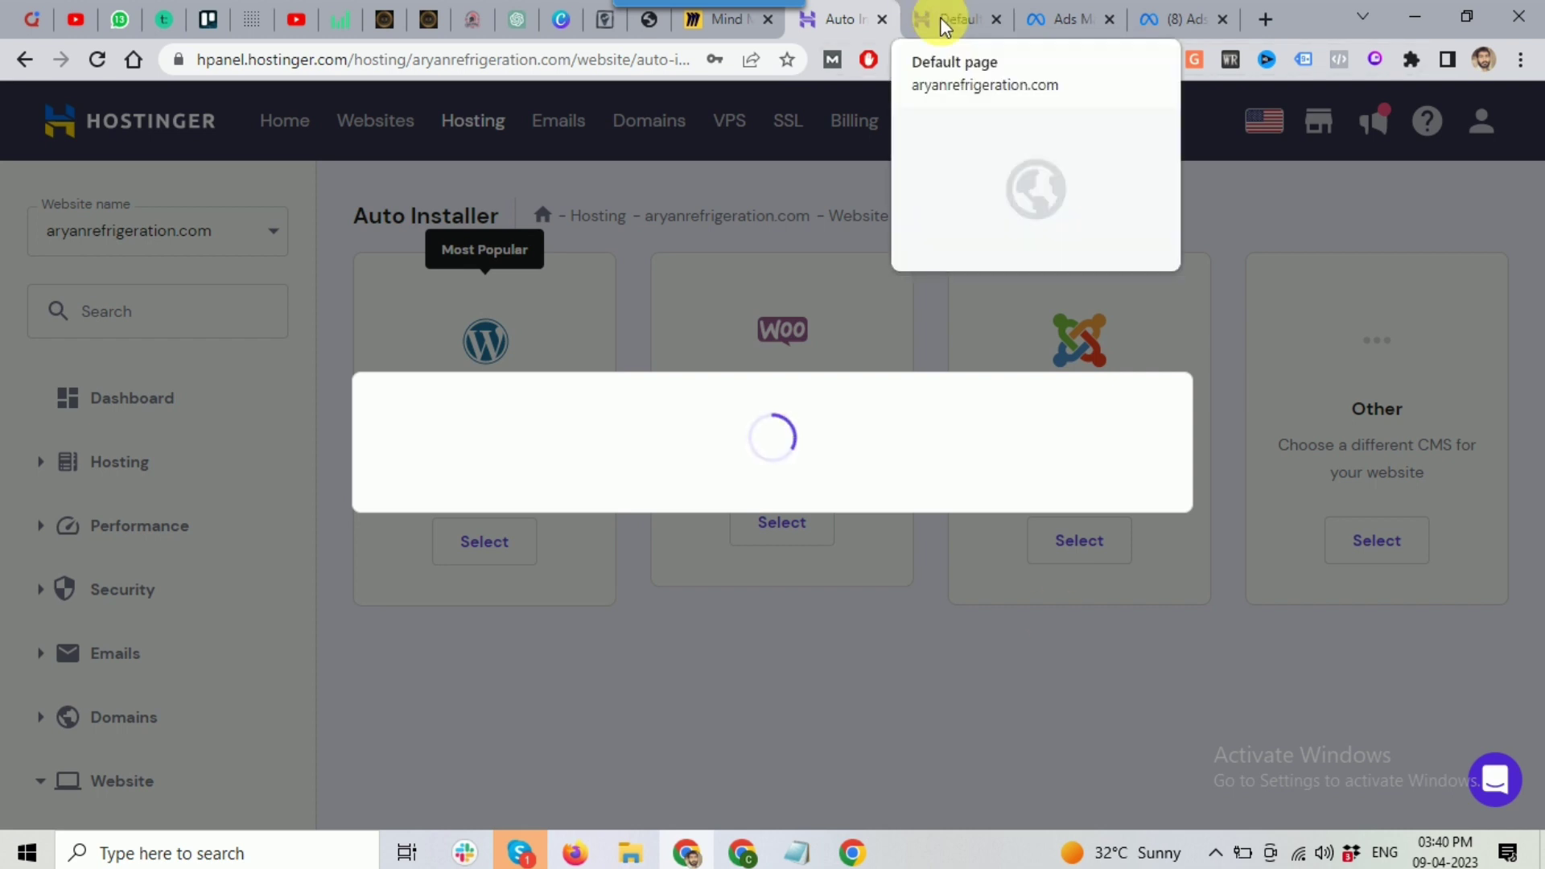
# Step: Glance at the Miro website-building mind map, then return to the WordPress overview
pyautogui.click(719, 24)
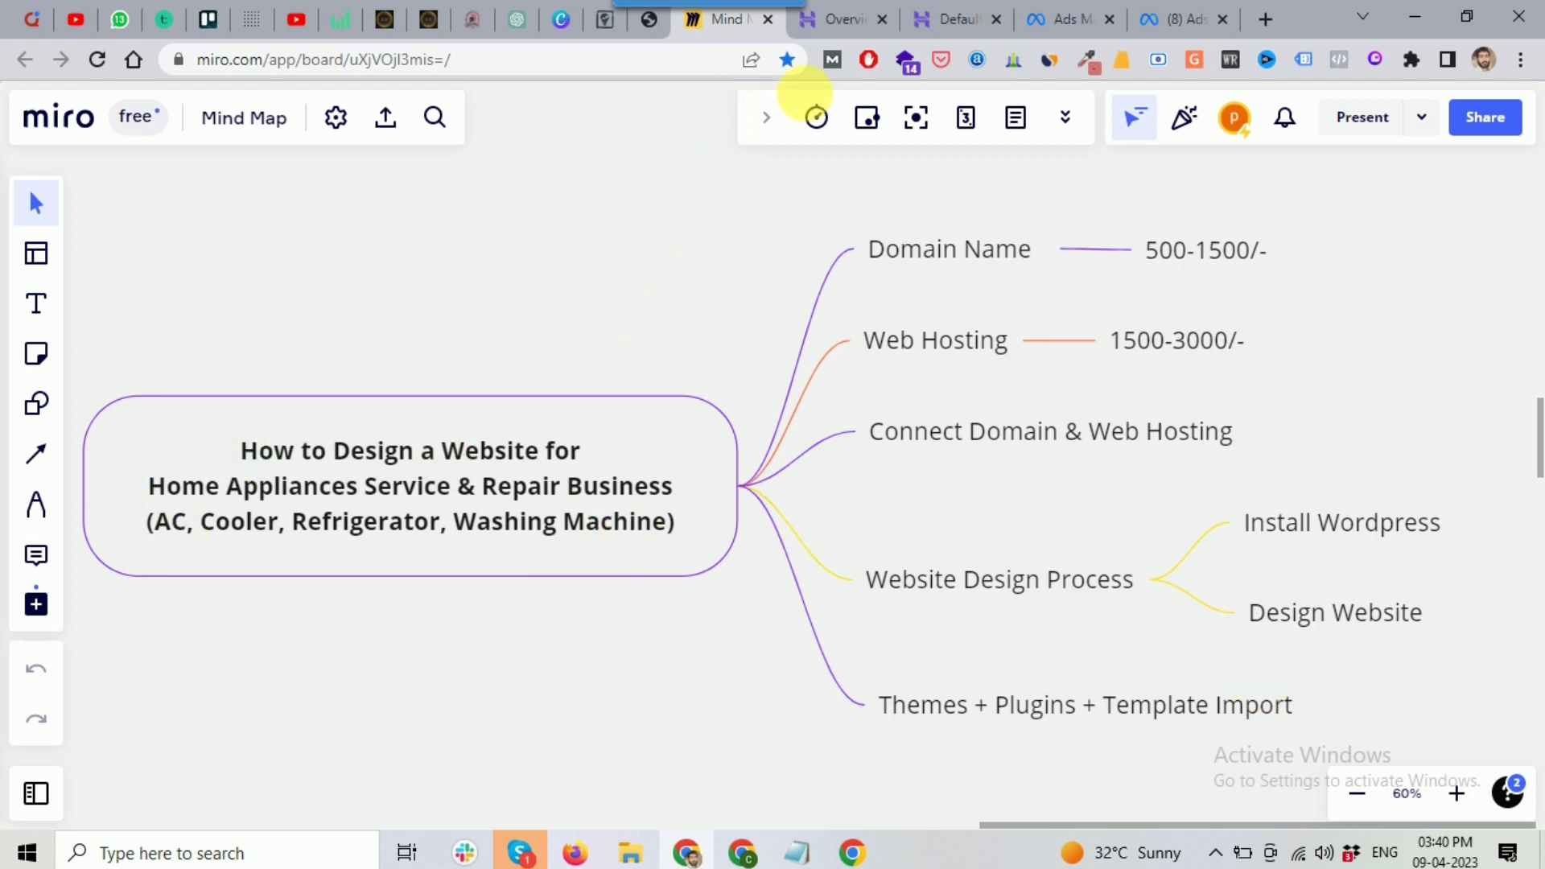
pyautogui.click(851, 24)
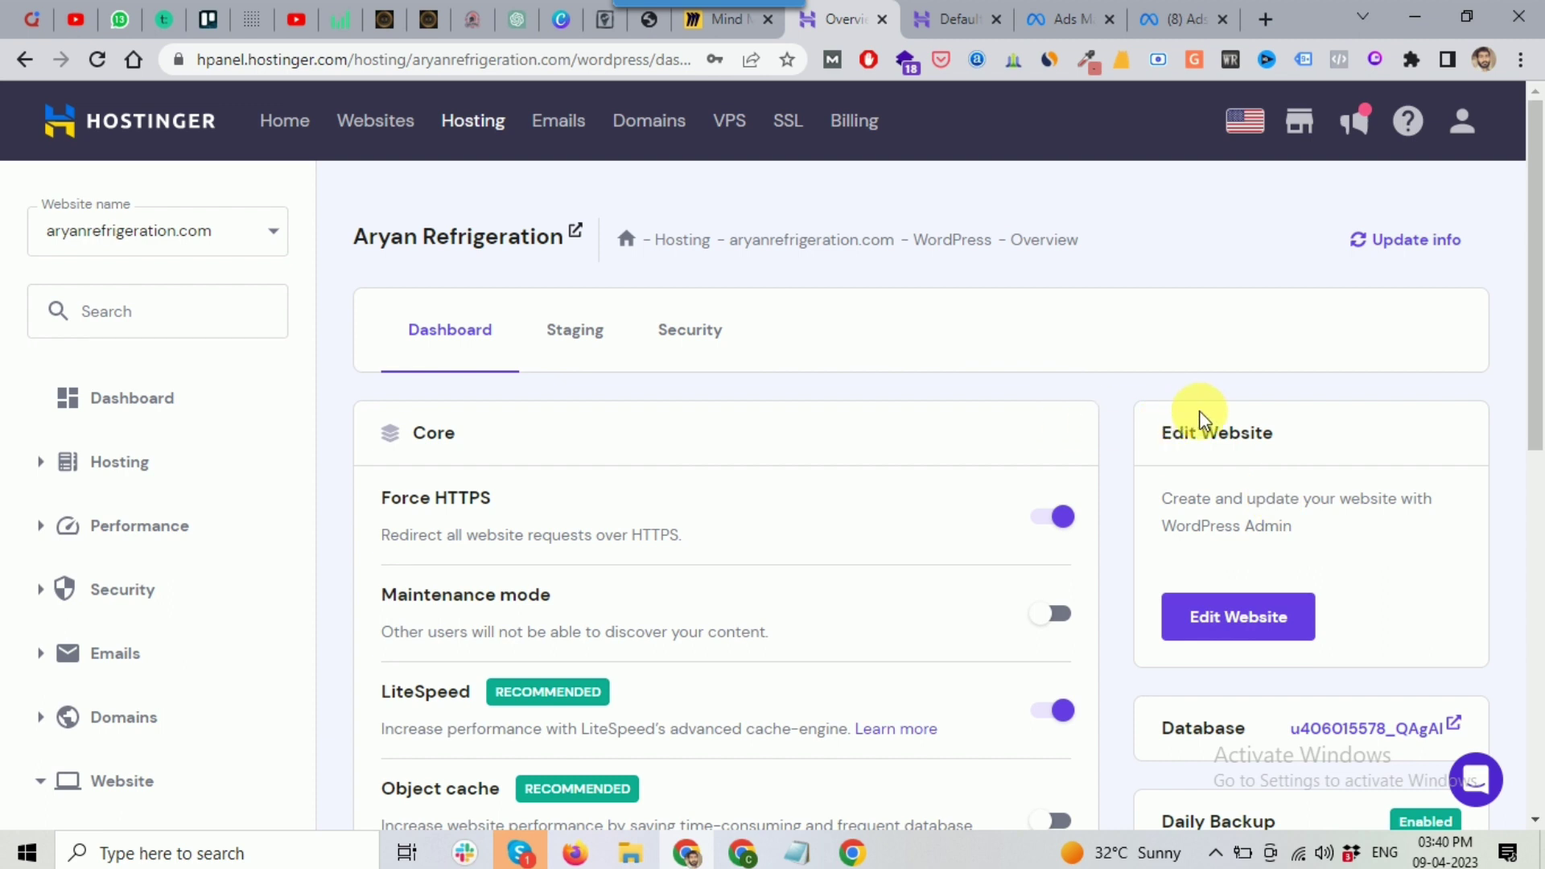
# Step: Open the SSL page under Security for aryanrefrigeration.com
pyautogui.scroll(-1, 1171, 383)
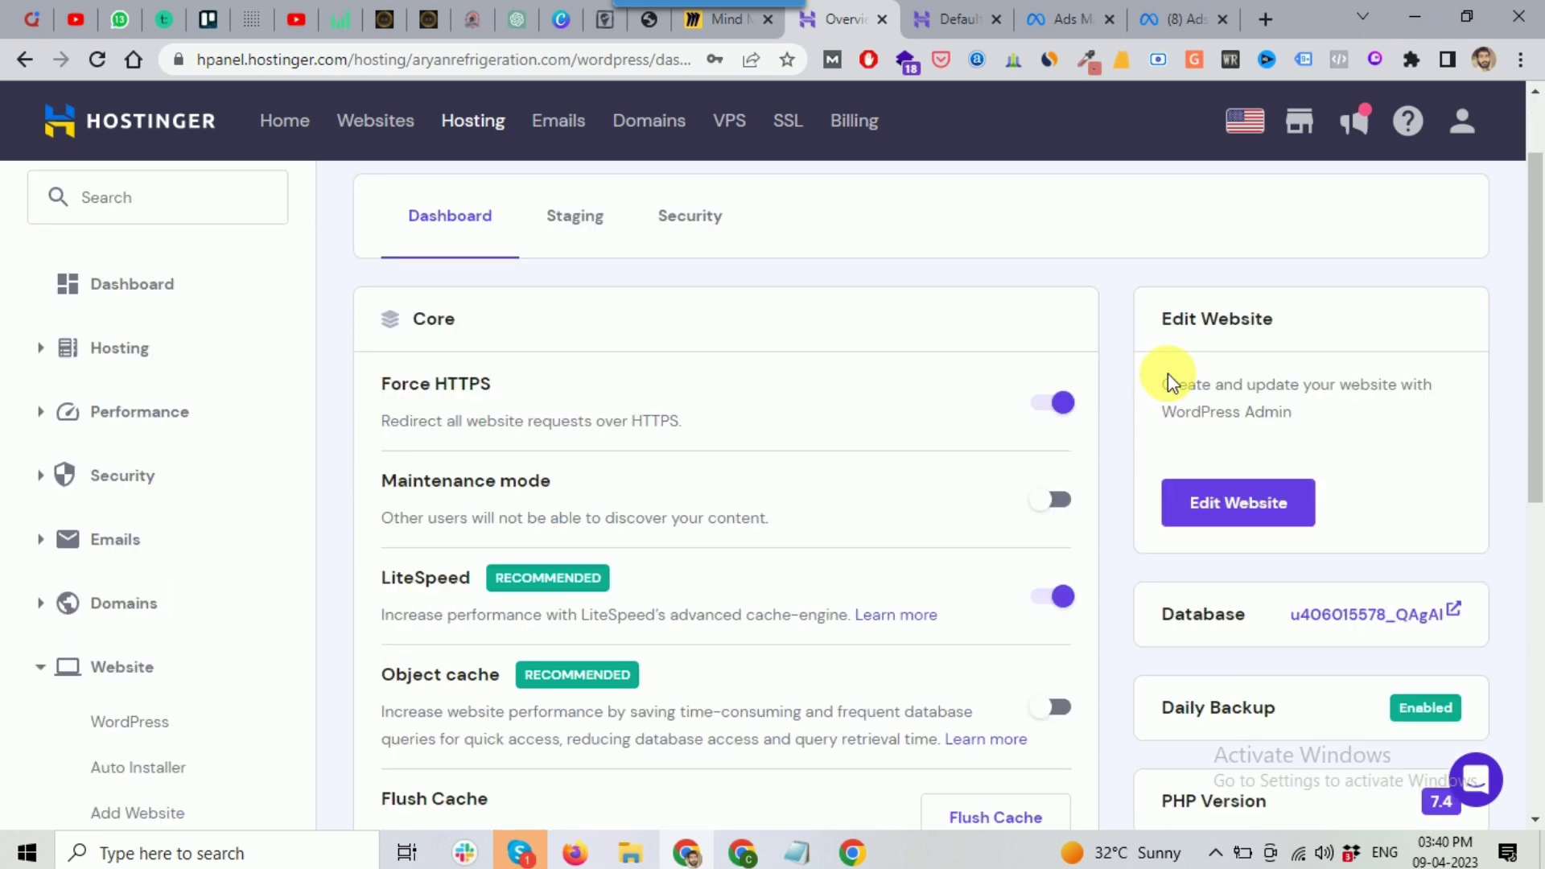
pyautogui.click(50, 673)
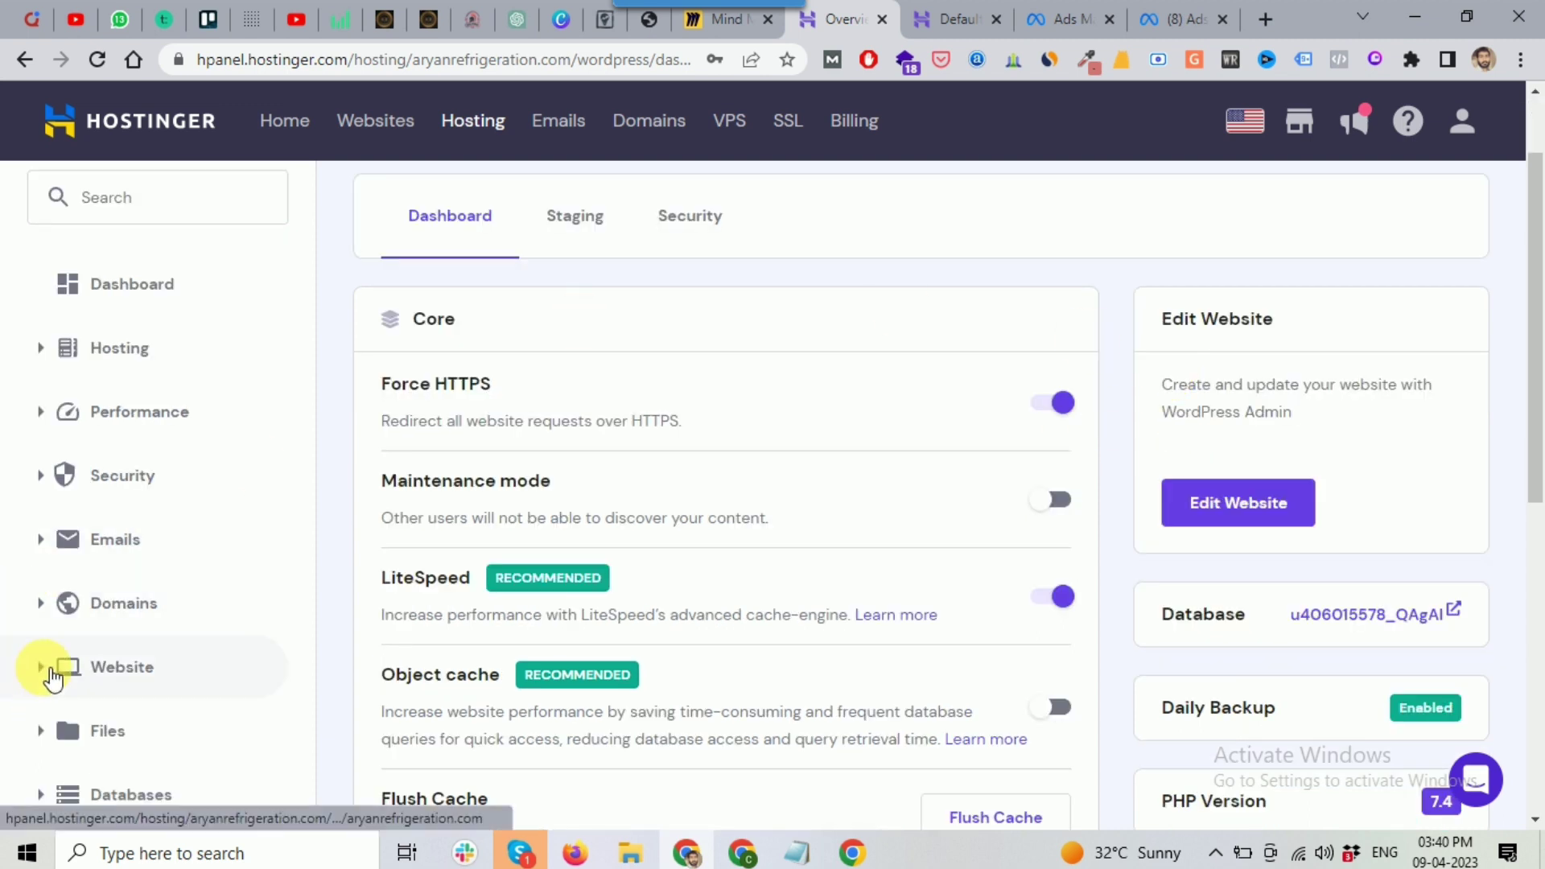
pyautogui.scroll(1, 75, 587)
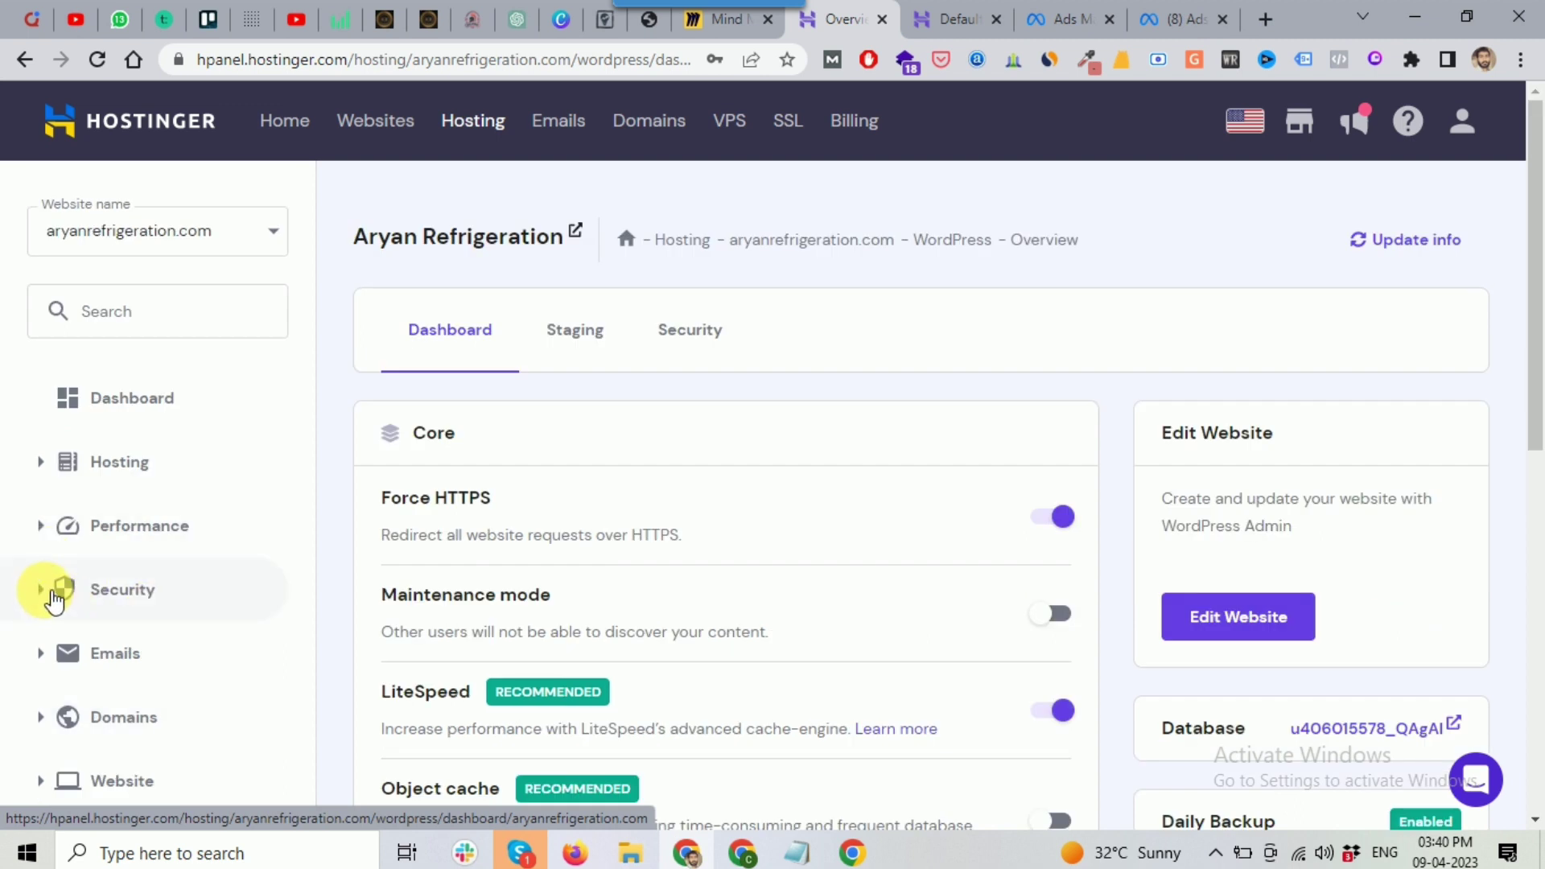
pyautogui.click(53, 595)
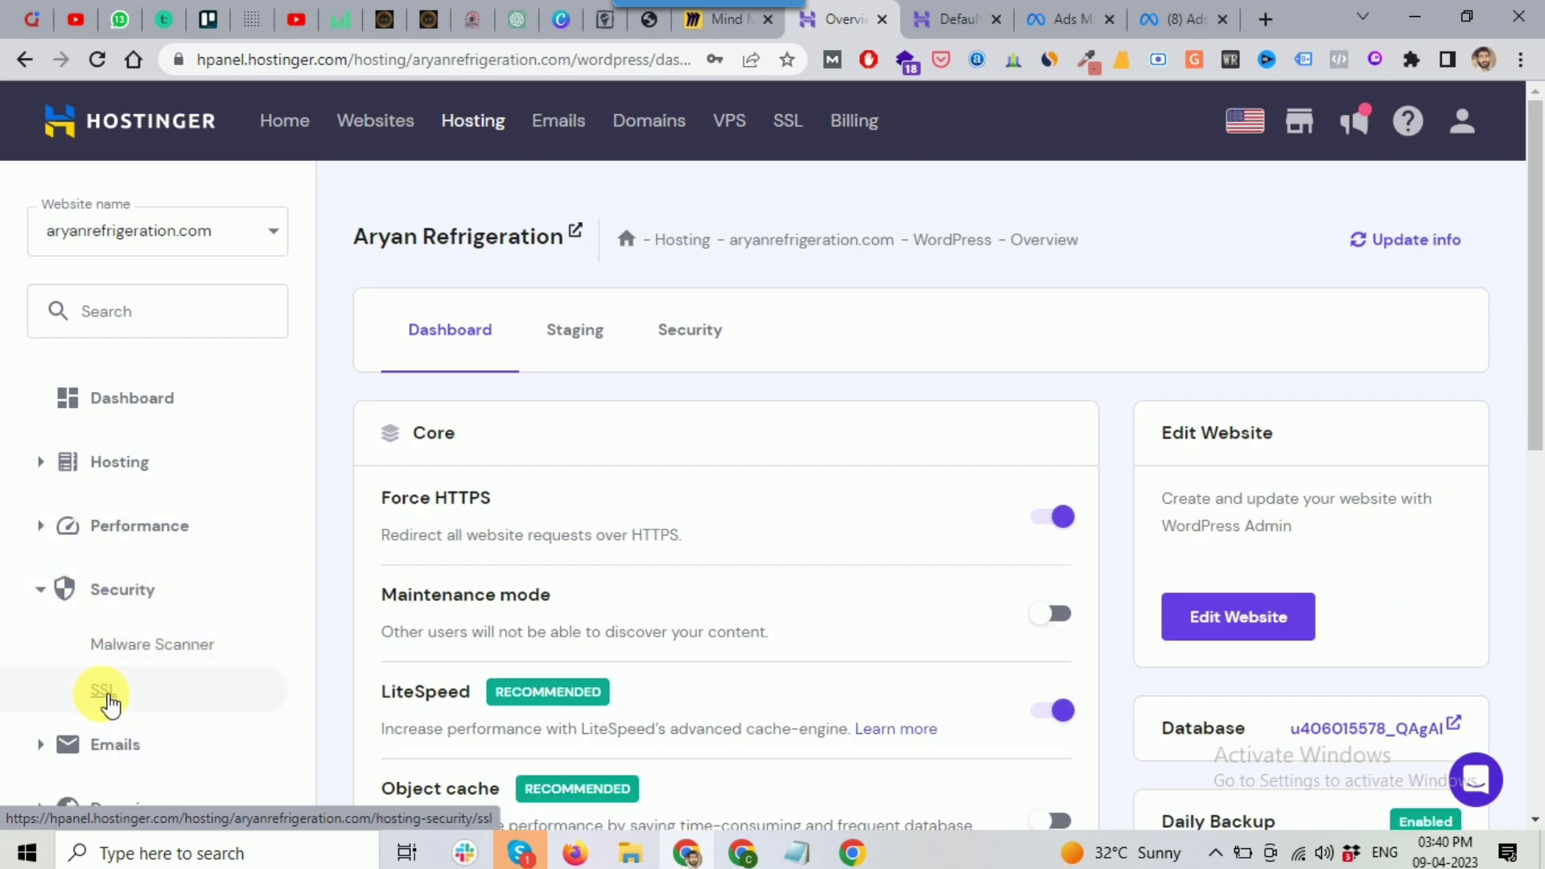
pyautogui.click(105, 697)
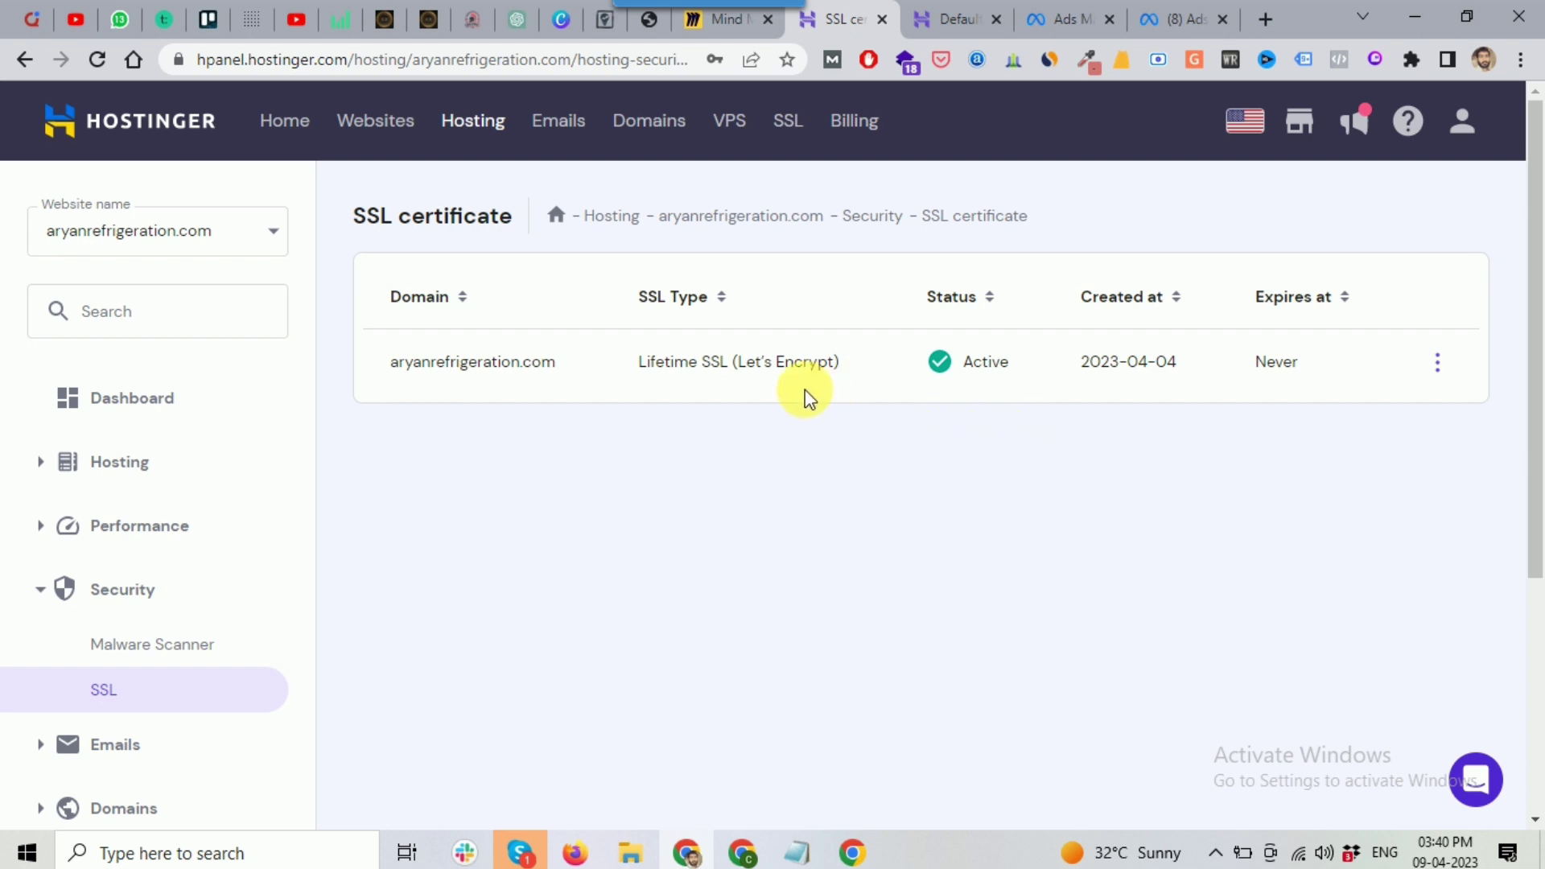
# Step: Check the address bar's connection security info, then collapse Security and expand Website
pyautogui.click(179, 63)
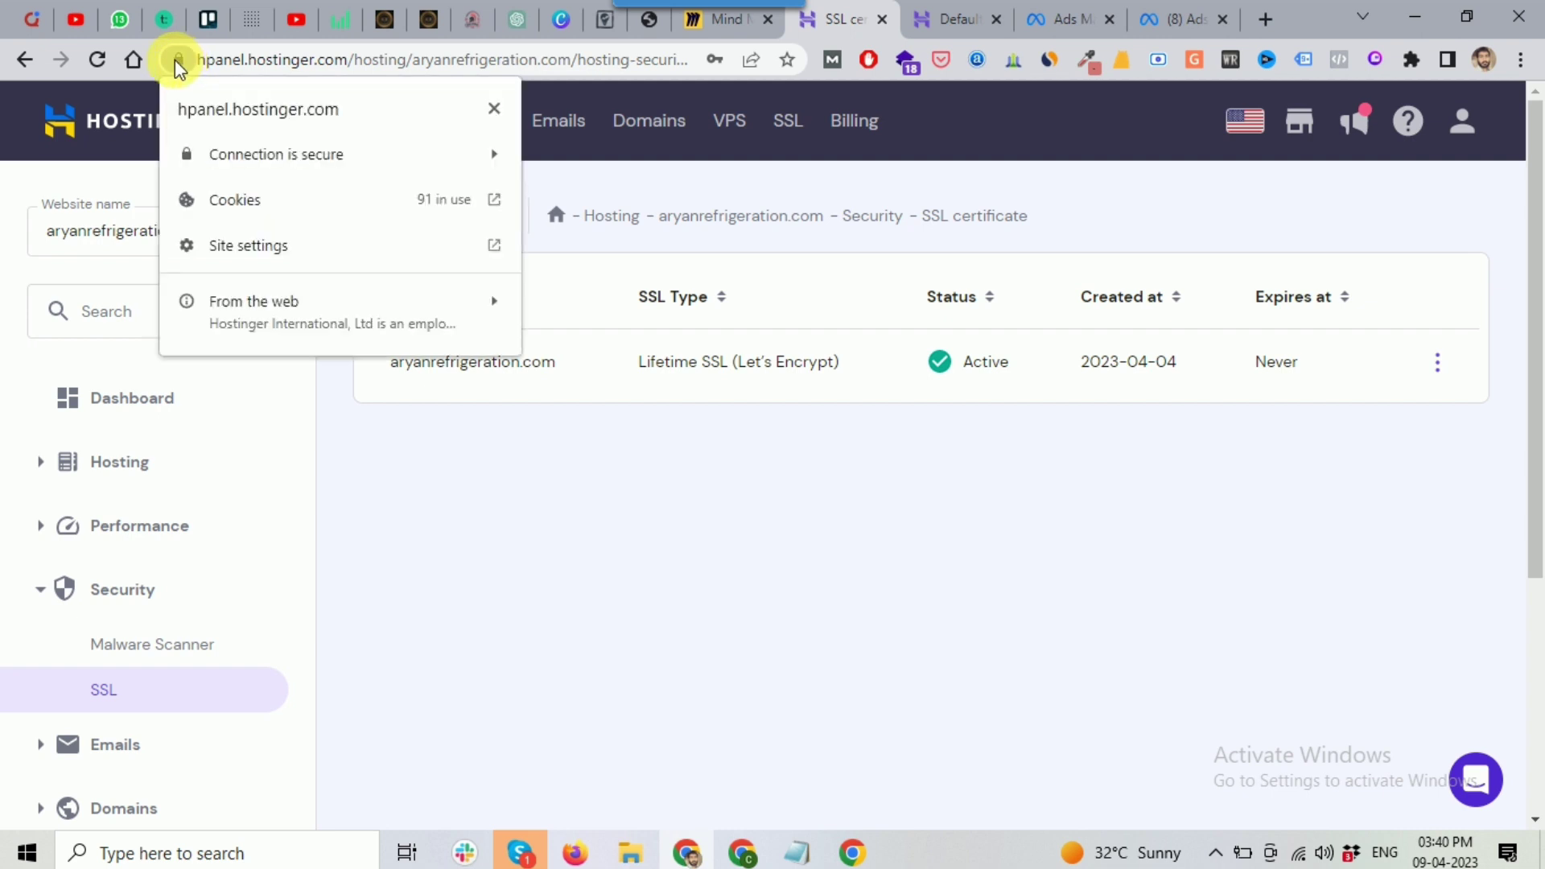
pyautogui.click(342, 521)
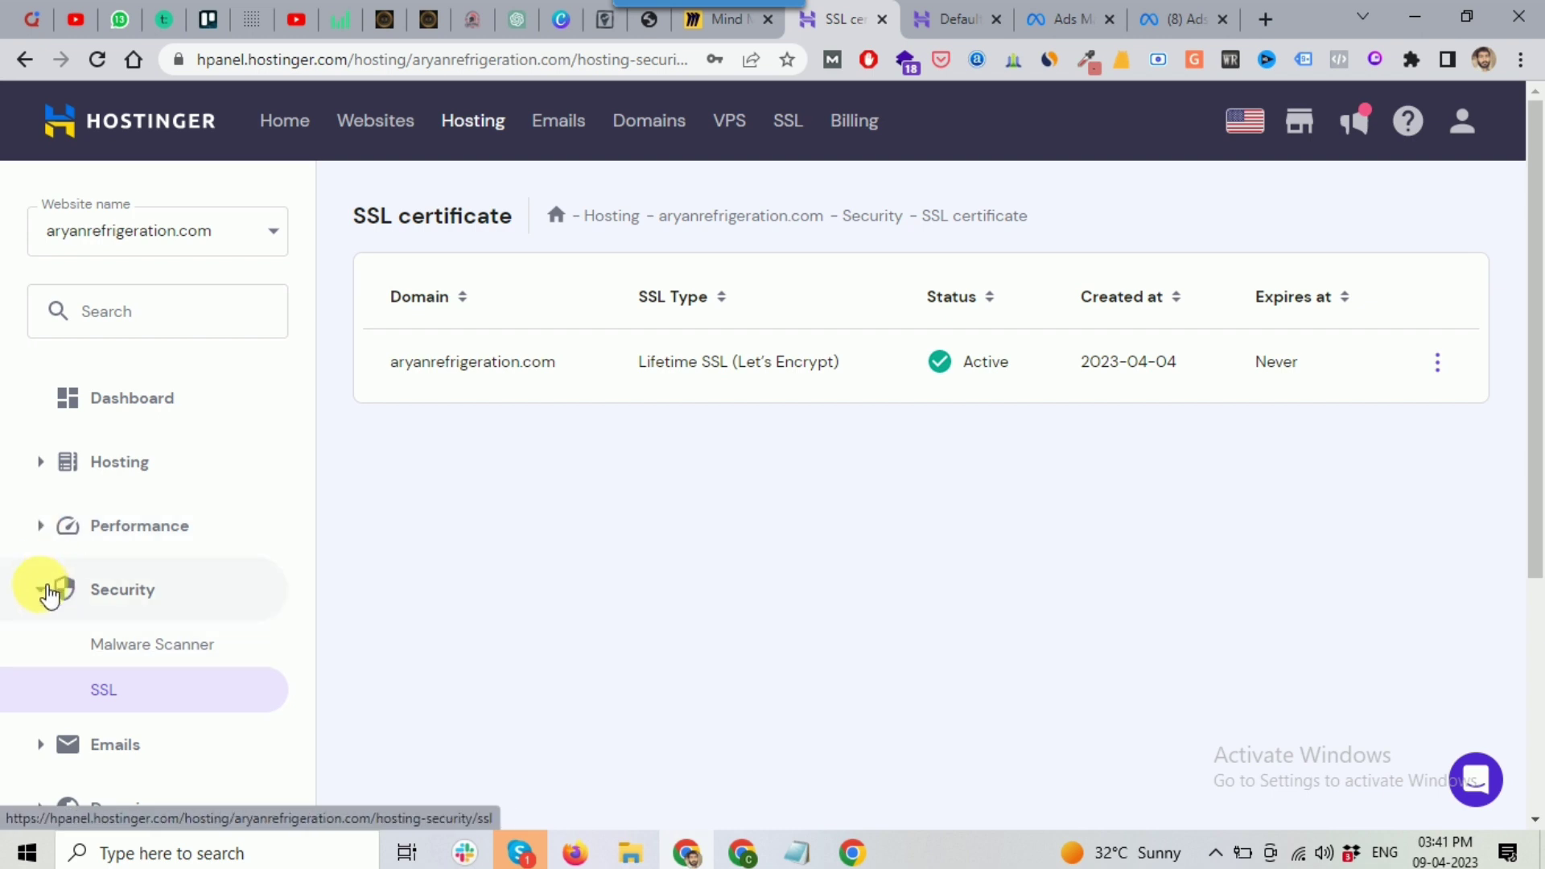
pyautogui.click(46, 592)
pyautogui.scroll(-1, 46, 684)
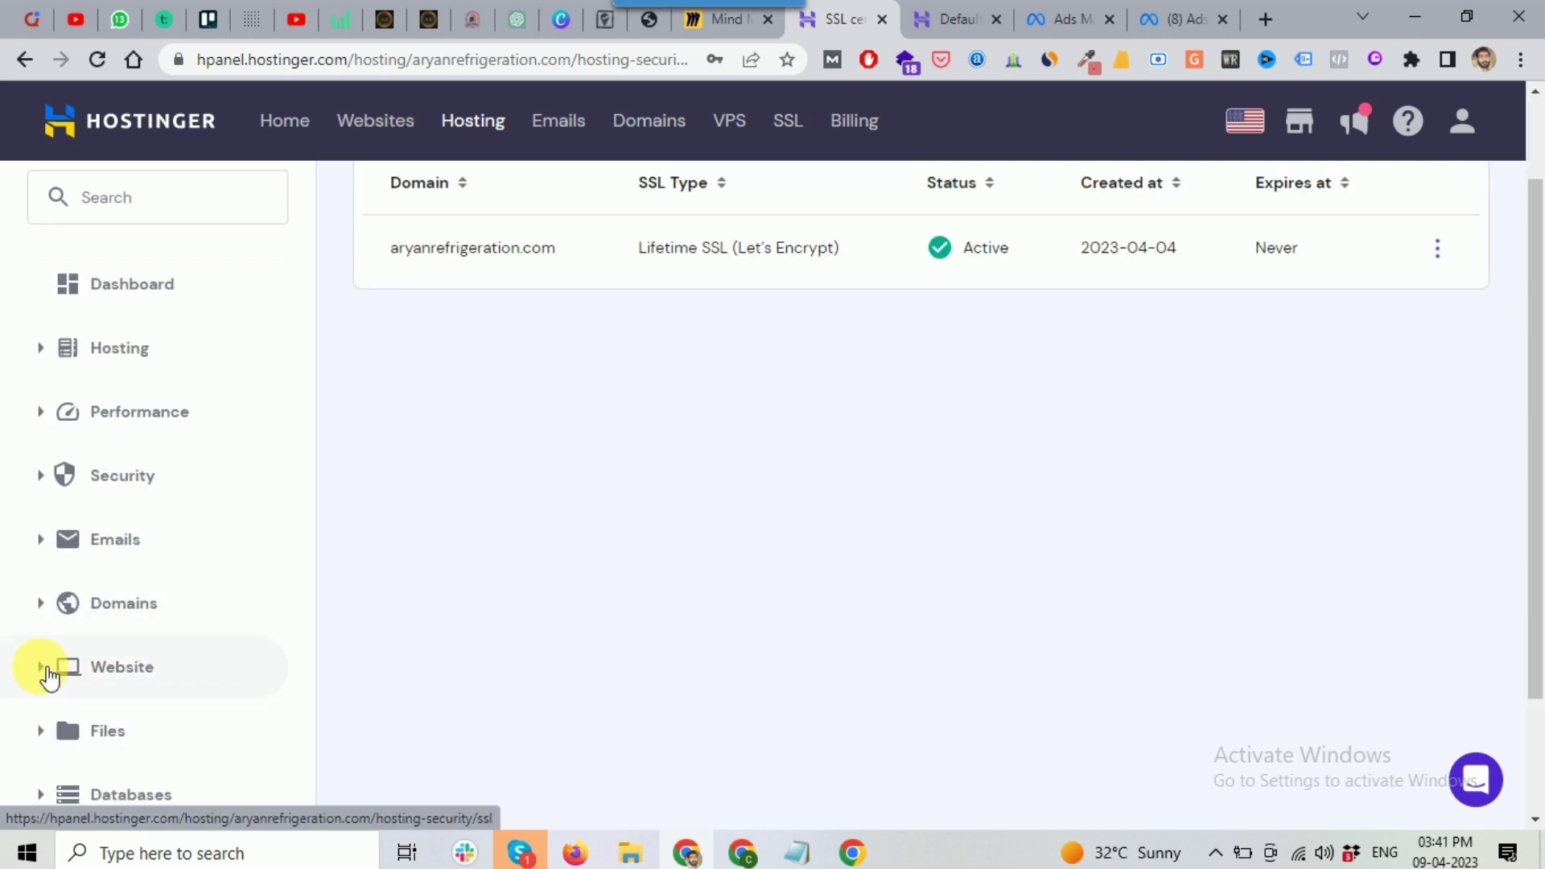
pyautogui.click(46, 667)
# Step: Launch WordPress admin from the overview, check the reloaded live front page, then go to the admin tab
pyautogui.click(152, 730)
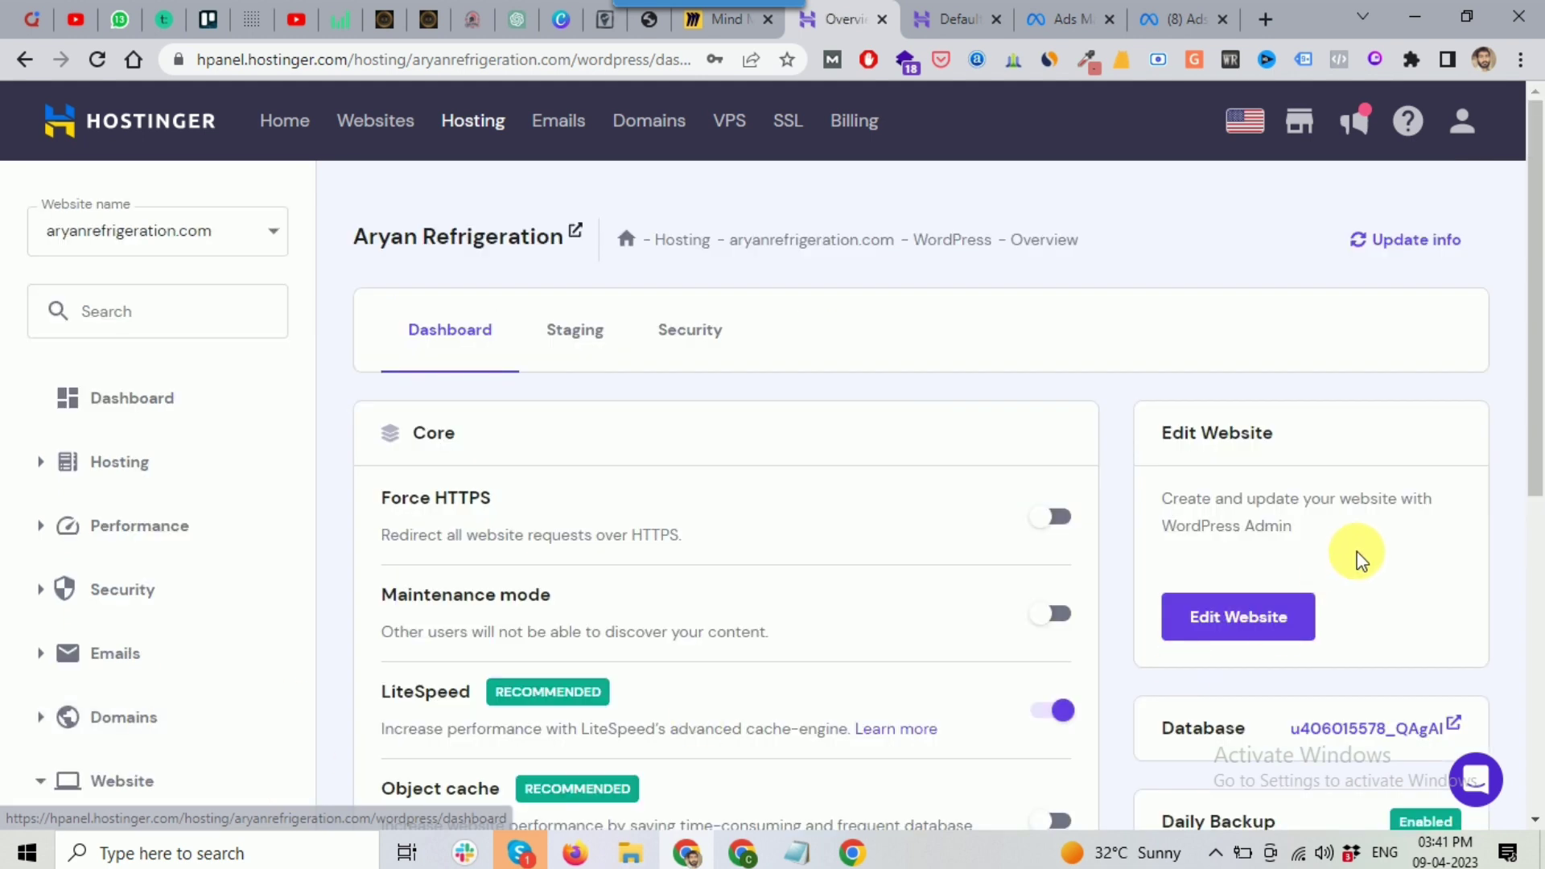
pyautogui.click(1240, 626)
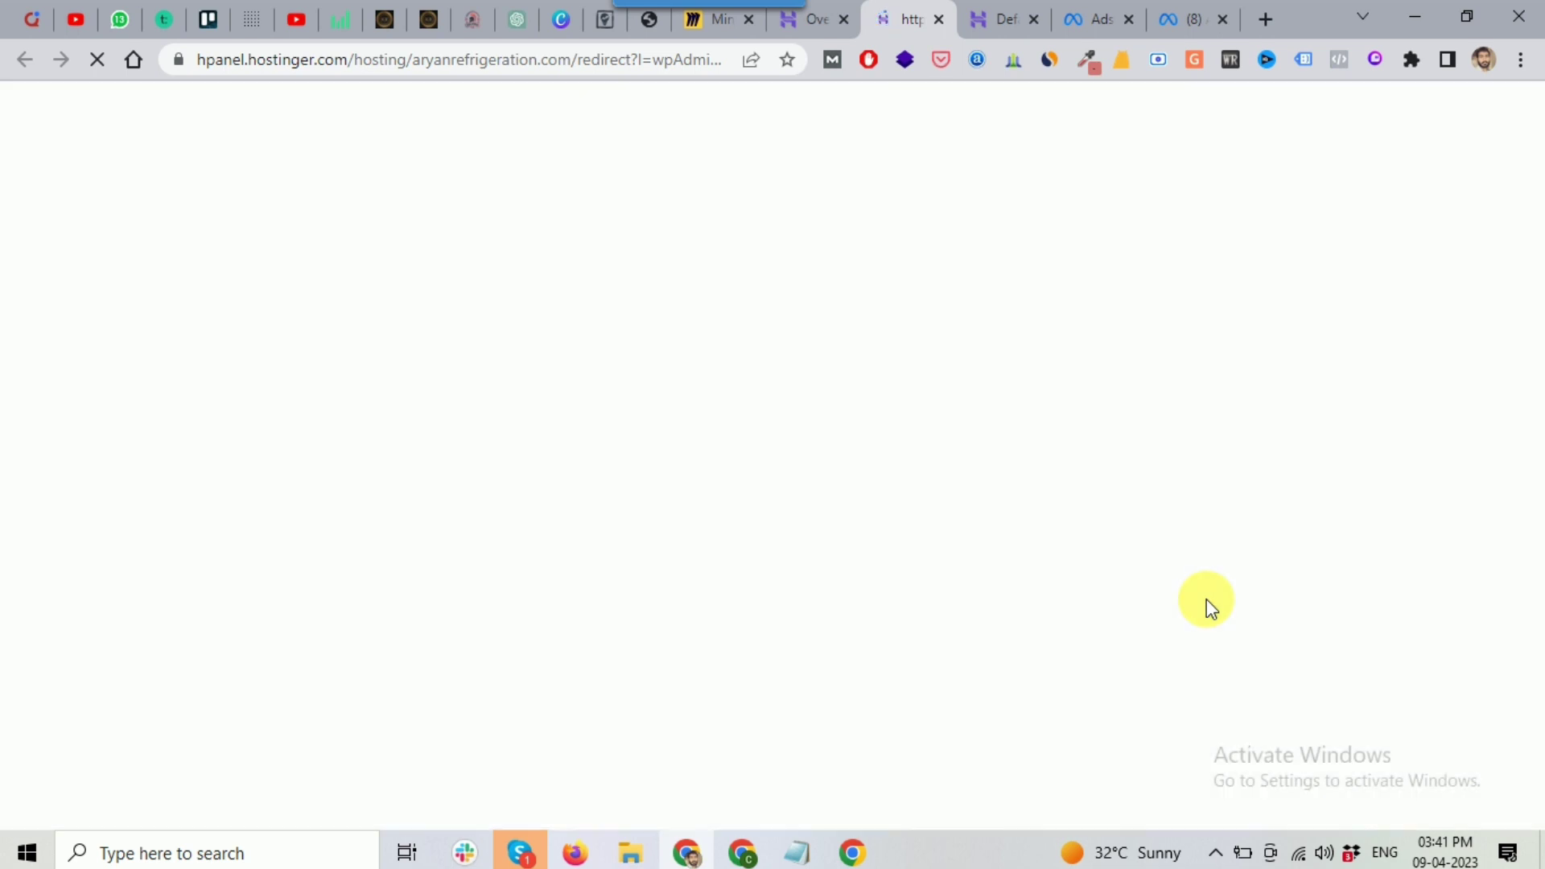
pyautogui.click(997, 20)
pyautogui.click(93, 61)
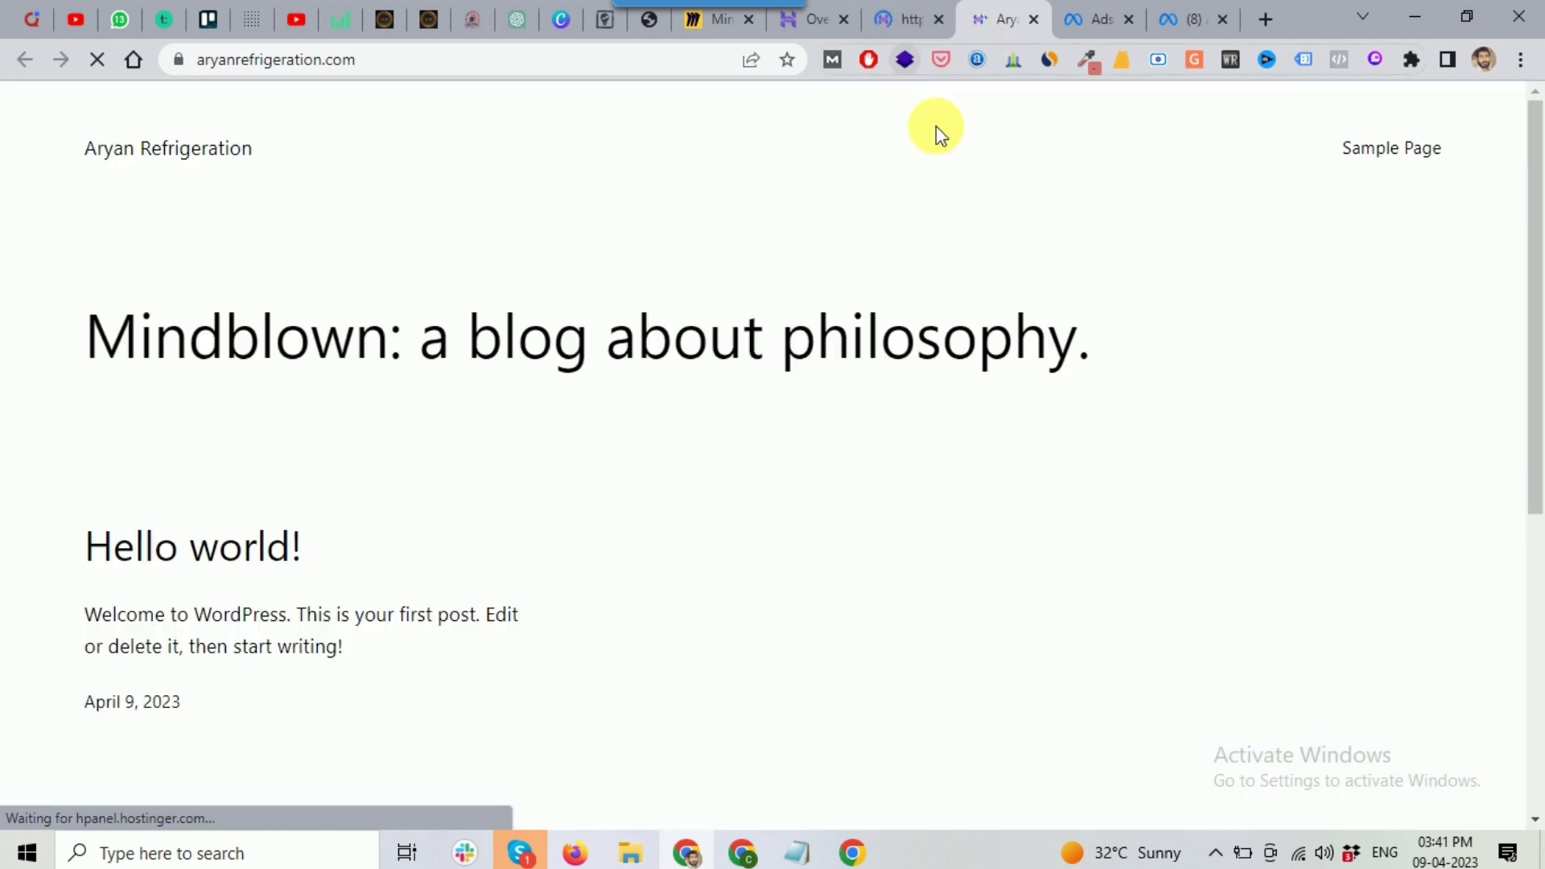
pyautogui.scroll(-5, 306, 451)
pyautogui.scroll(-1, 307, 449)
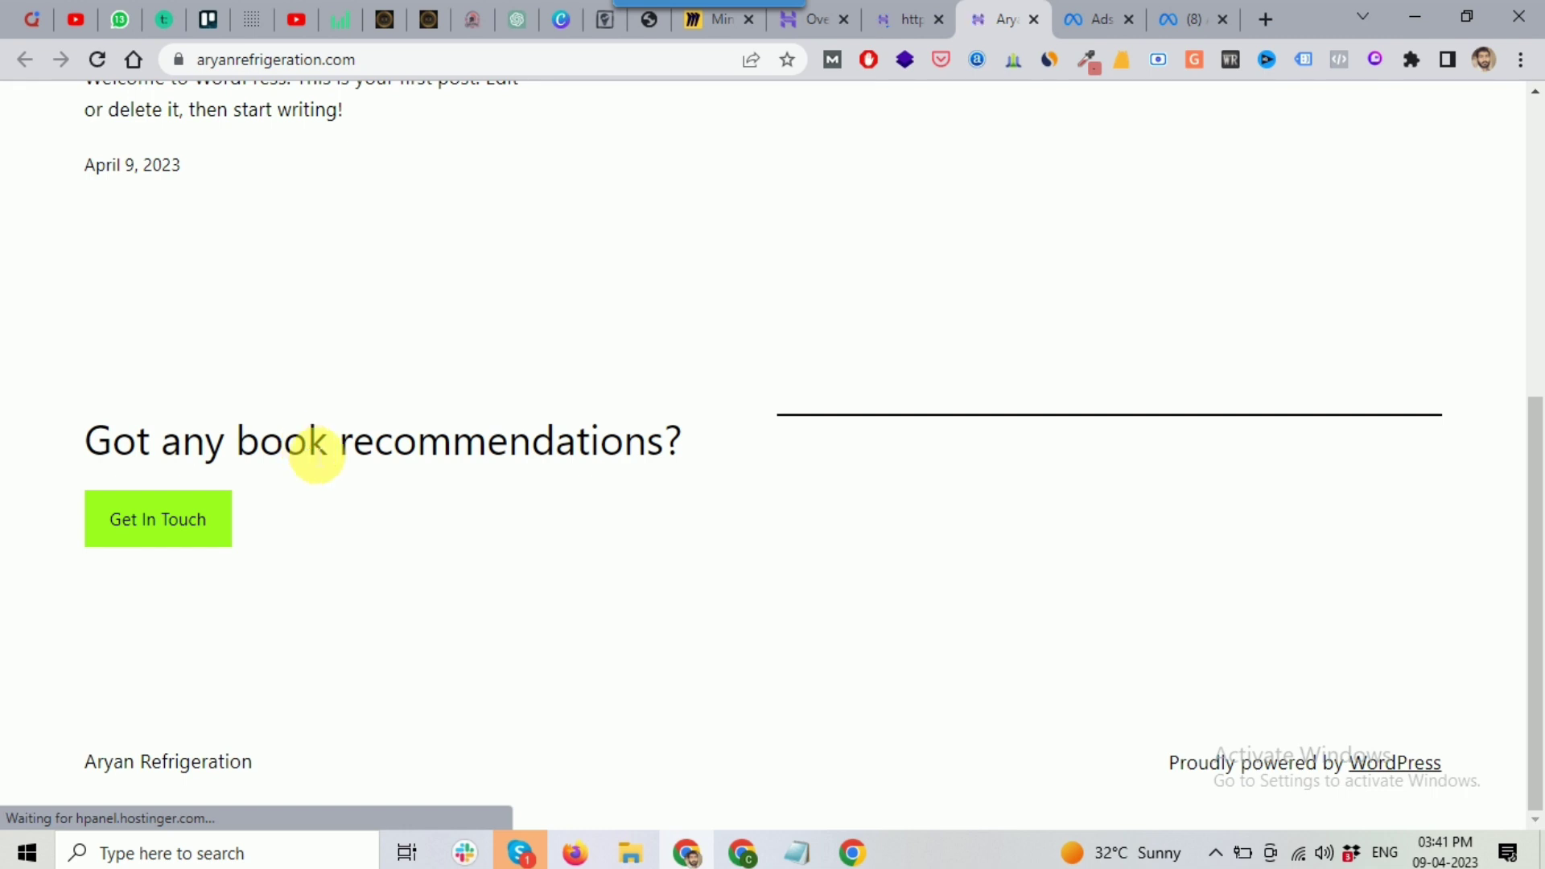
pyautogui.scroll(6, 308, 449)
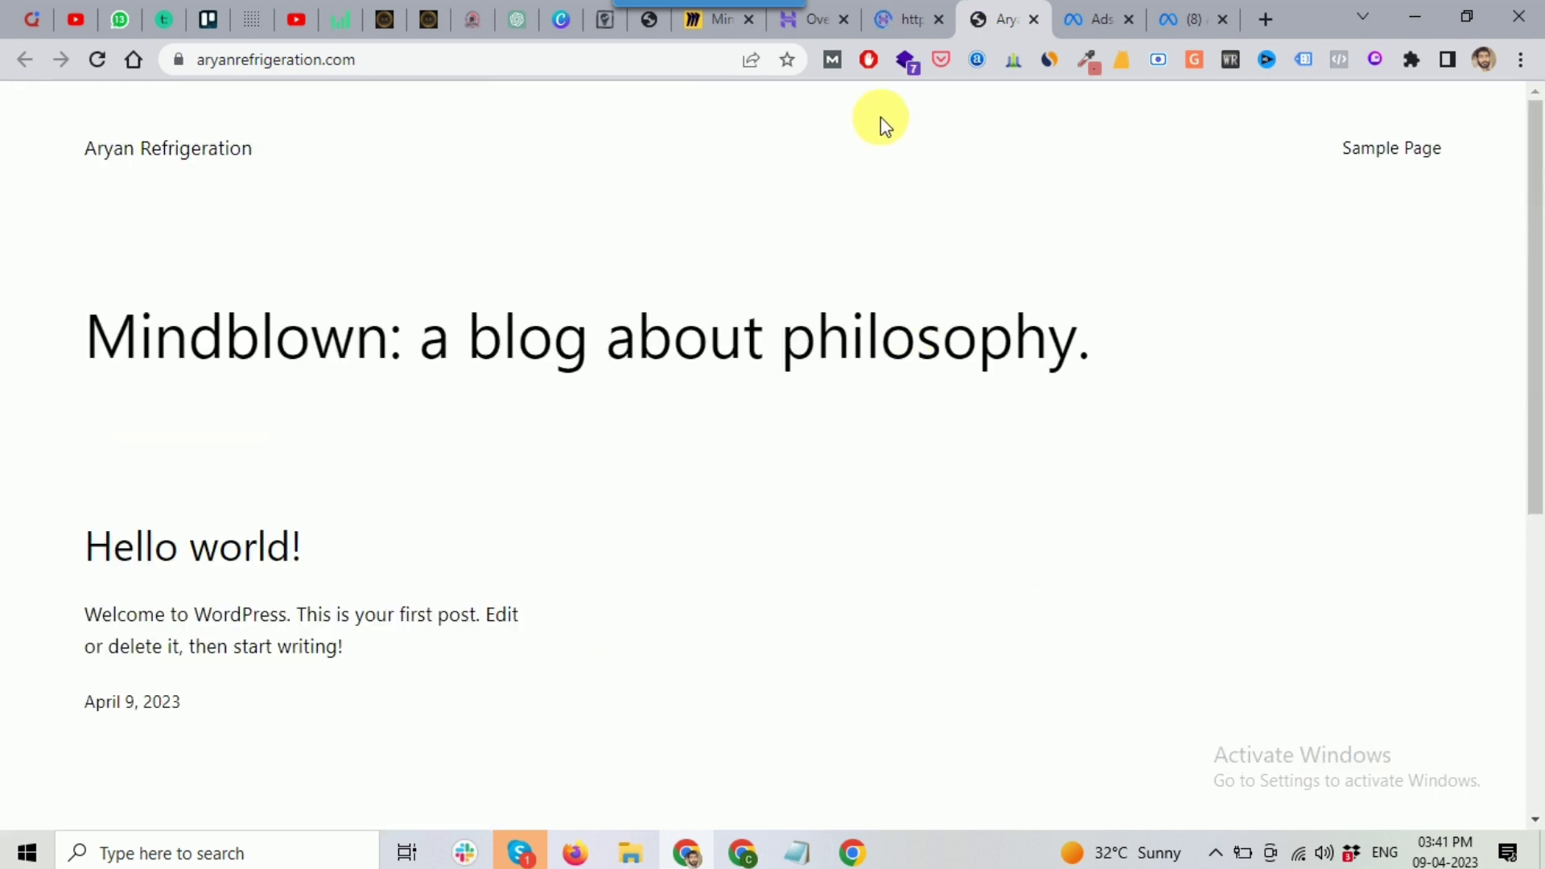
pyautogui.click(899, 24)
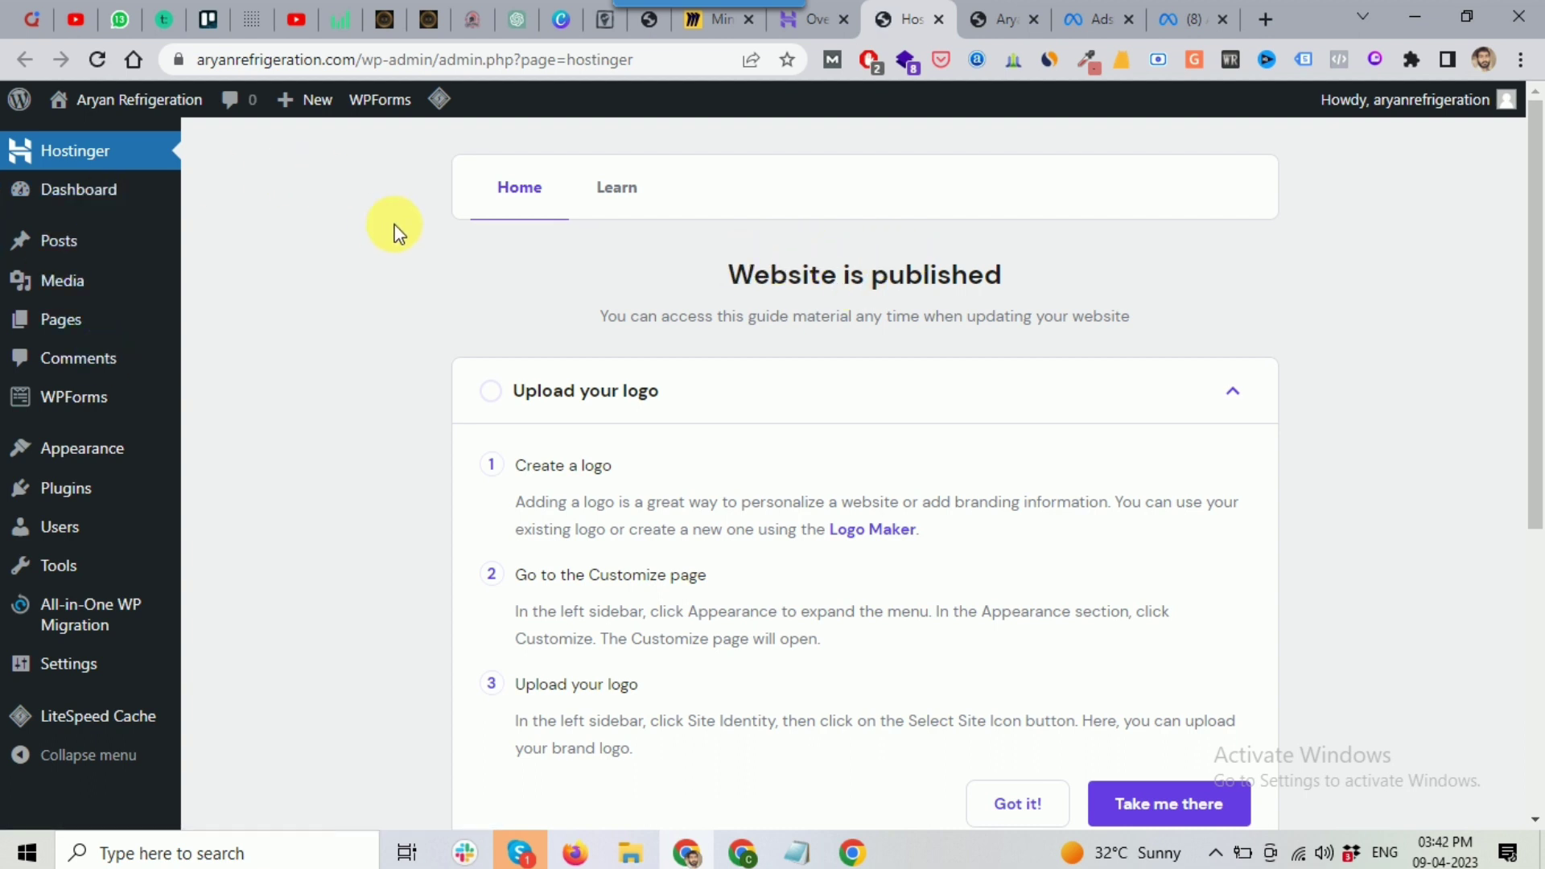
# Step: Select the aryanrefrigeration.com wp-admin address in the browser address bar
pyautogui.moveTo(439, 59); pyautogui.dragTo(211, 66)
pyautogui.hotkey('ctrl', 'c')
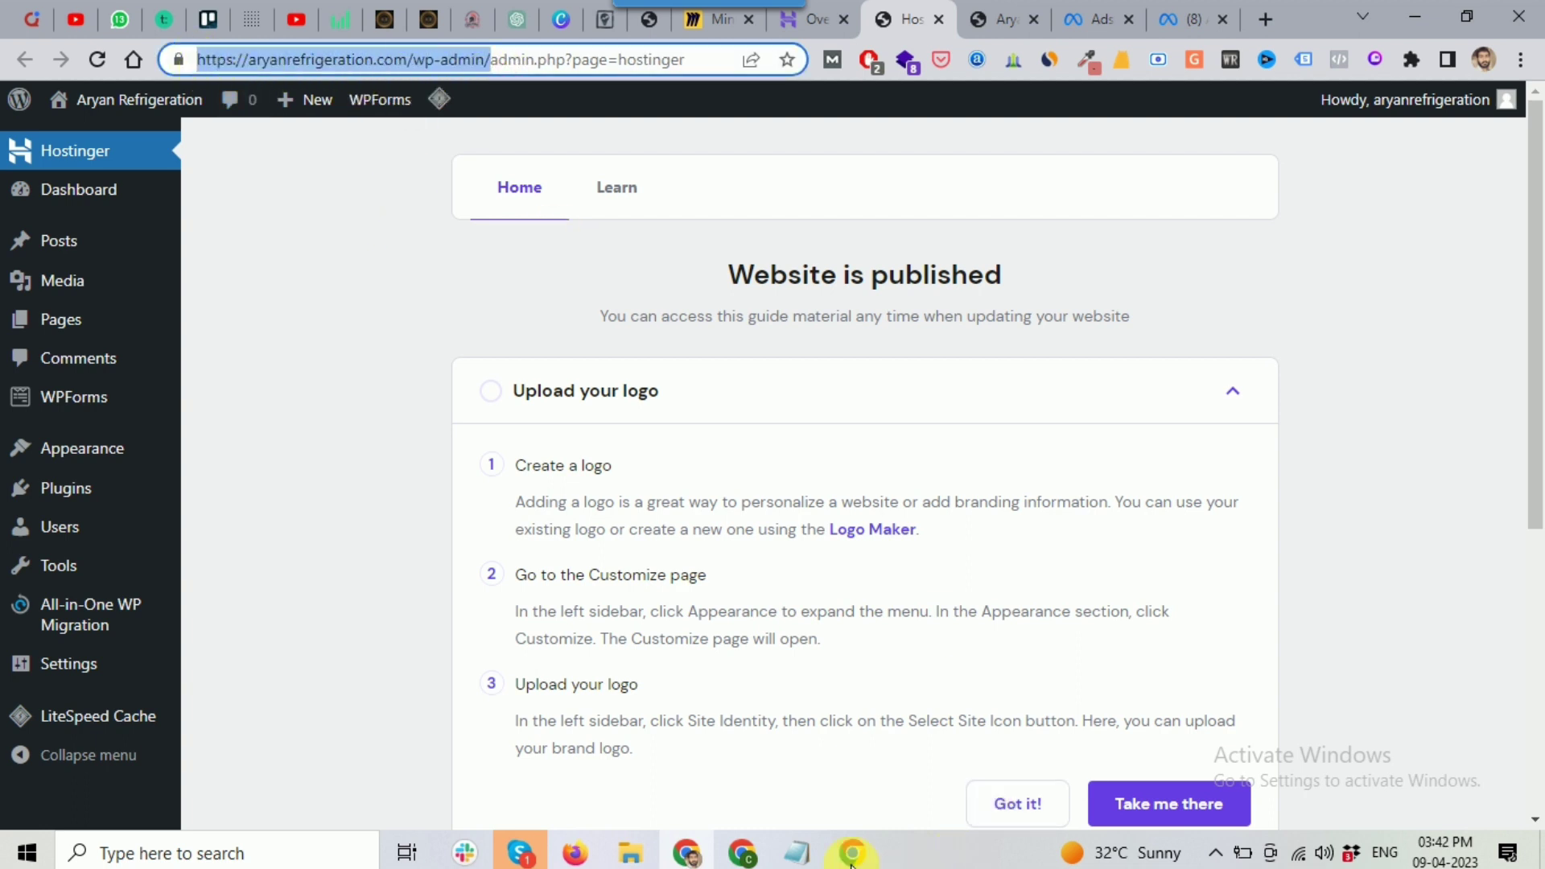
pyautogui.click(752, 820)
pyautogui.click(388, 525)
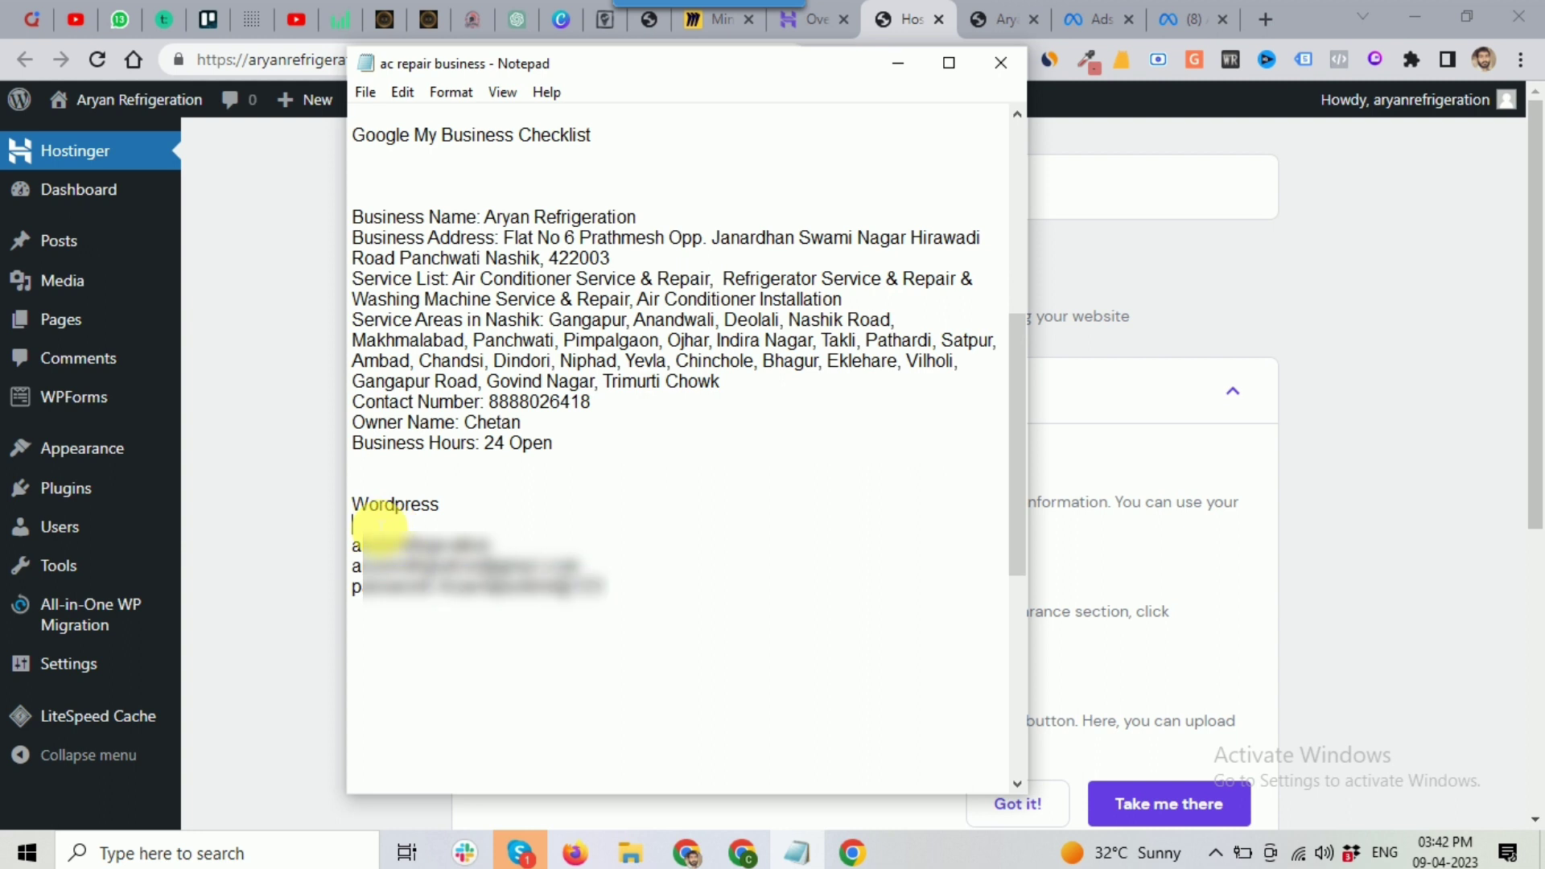
pyautogui.hotkey('ctrl', 'v')
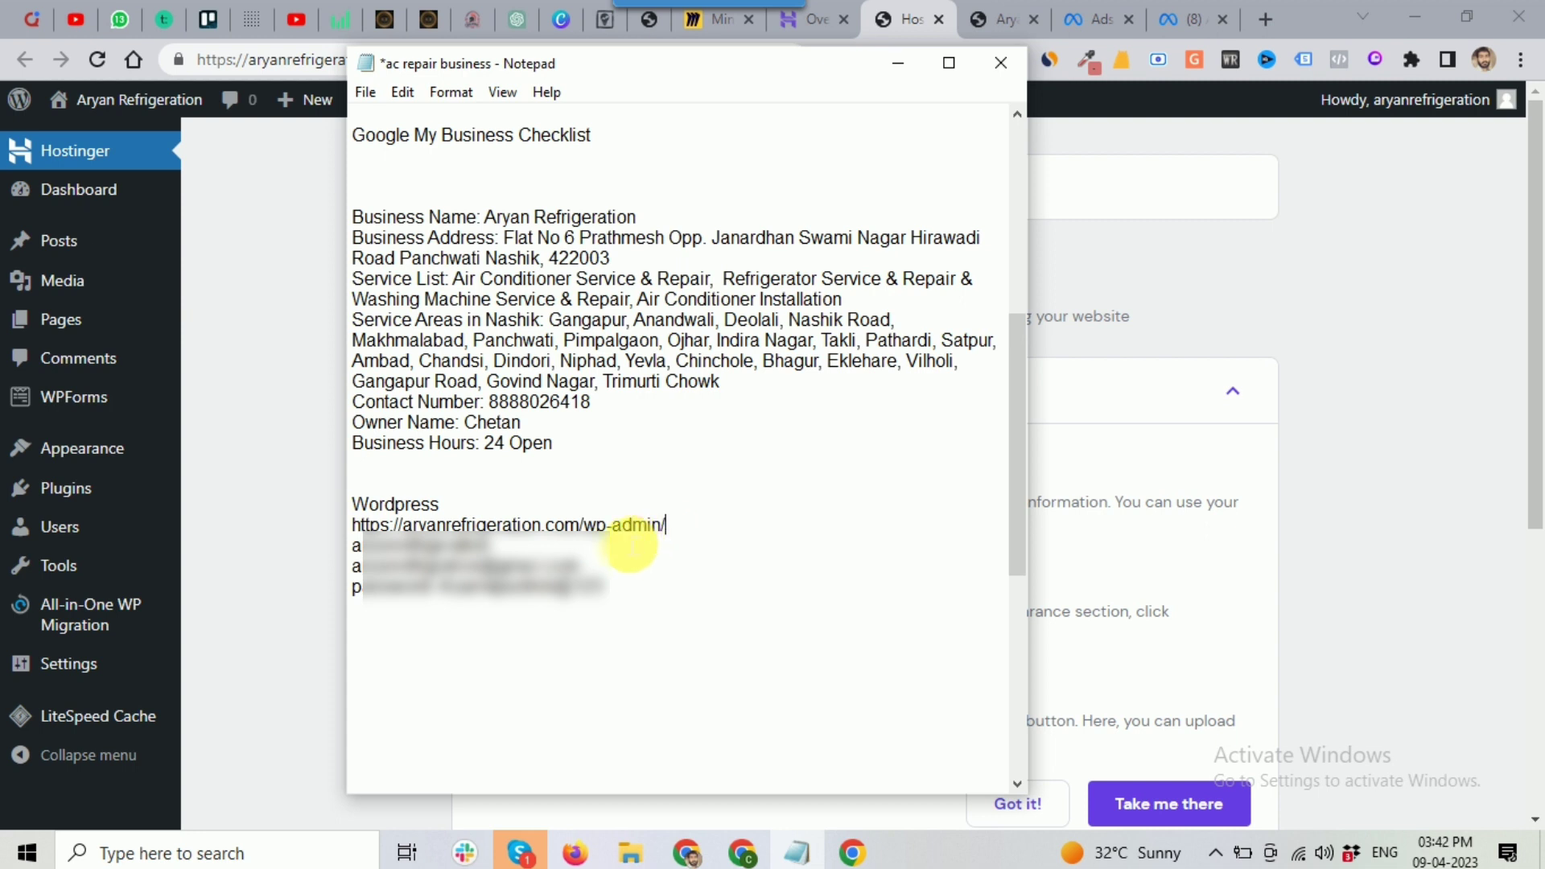
pyautogui.click(1355, 334)
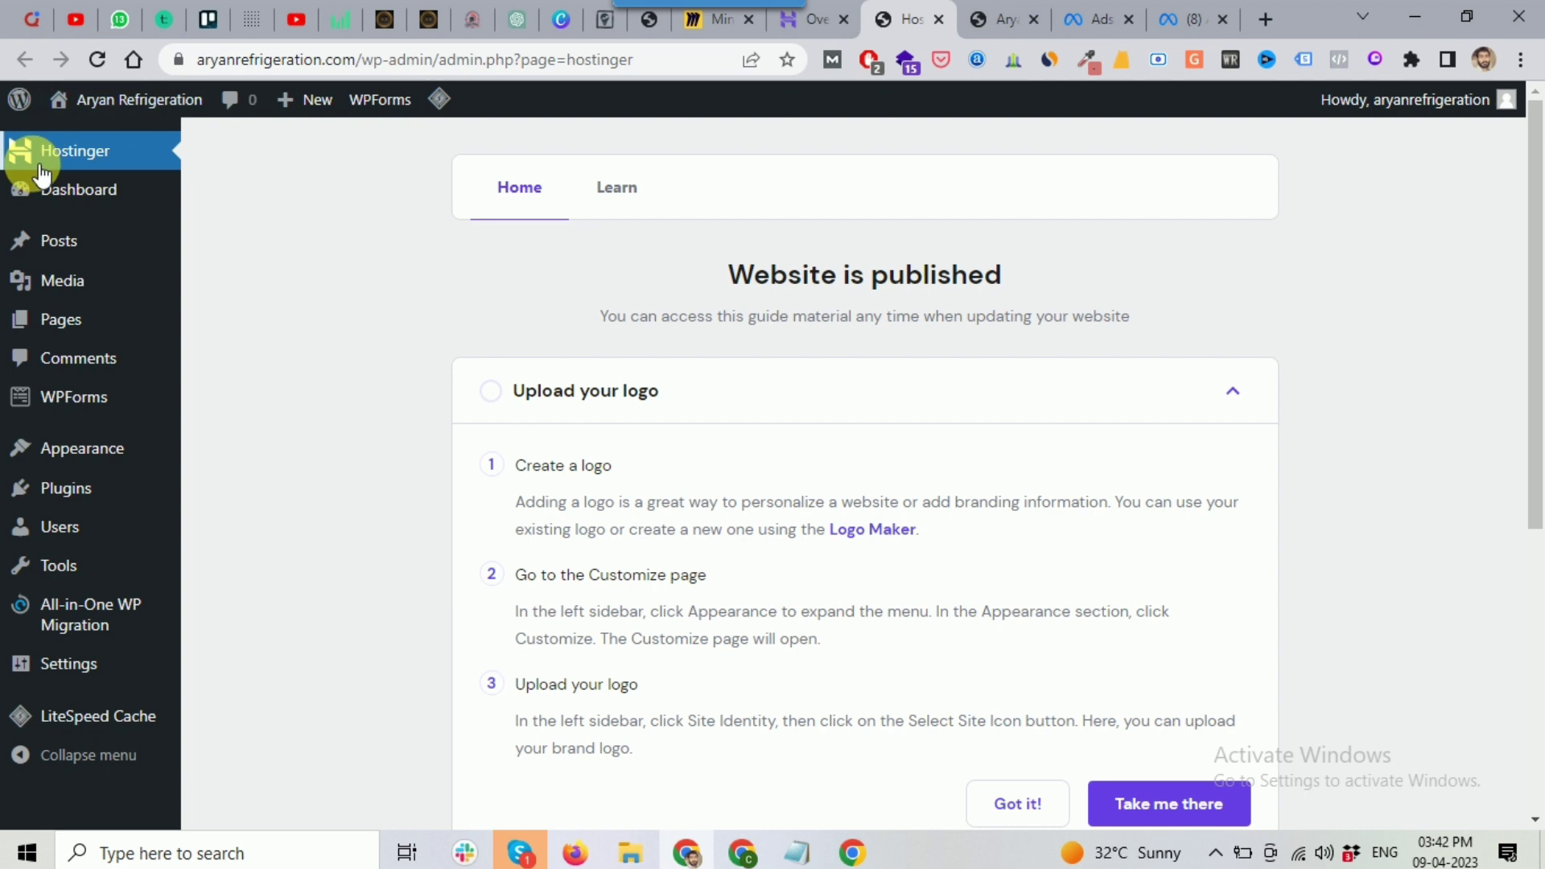
# Step: Open Dashboard > Home and look over the WordPress admin sidebar menus
pyautogui.moveTo(9, 274)
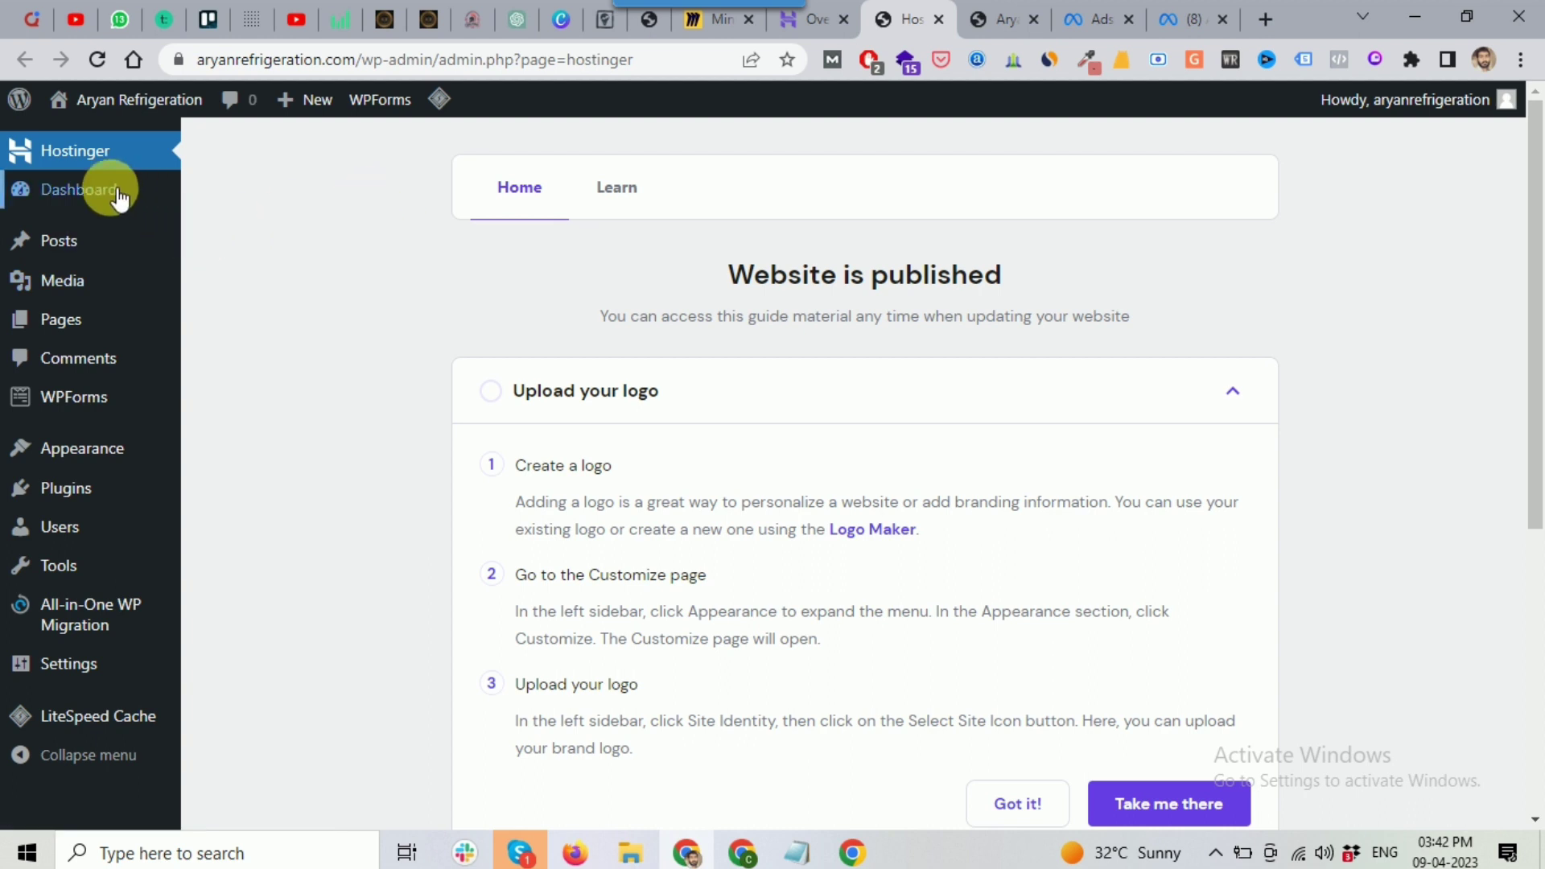
pyautogui.moveTo(35, 193)
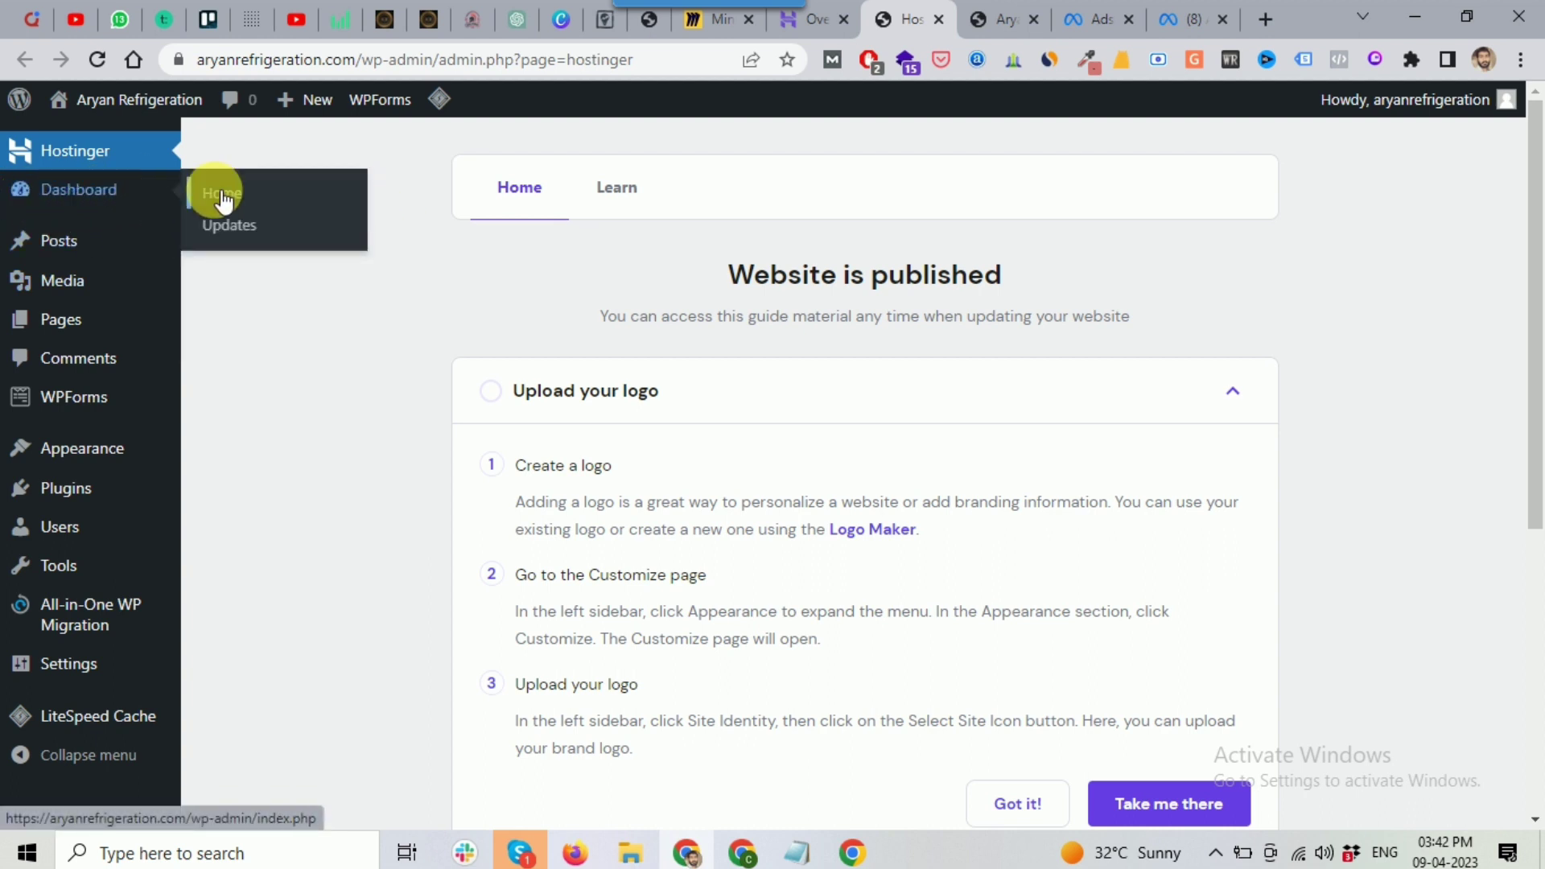
pyautogui.click(60, 249)
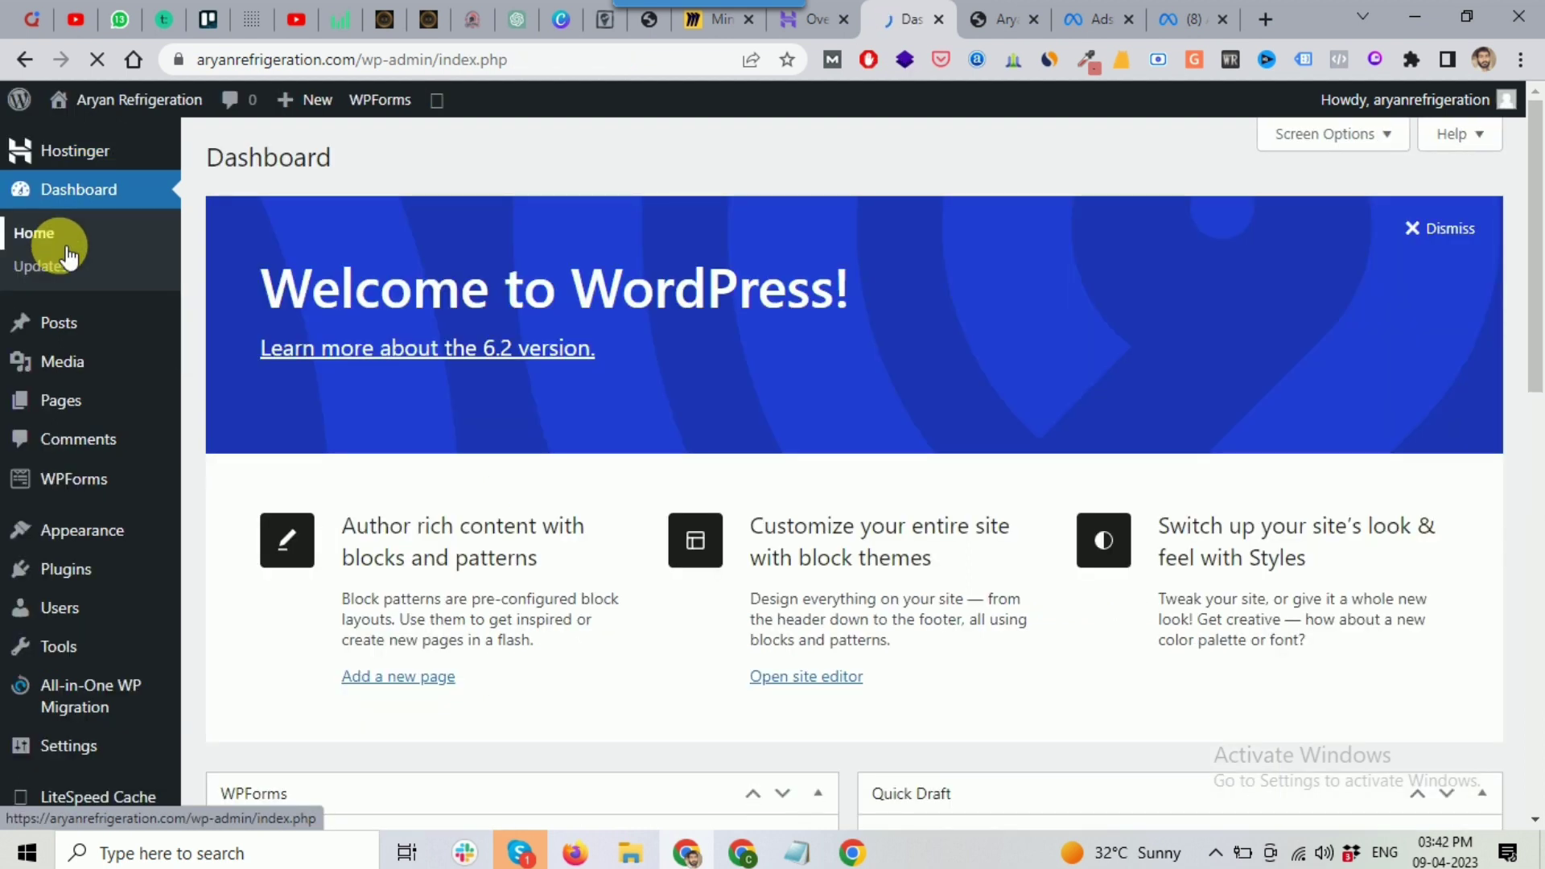
pyautogui.moveTo(71, 326)
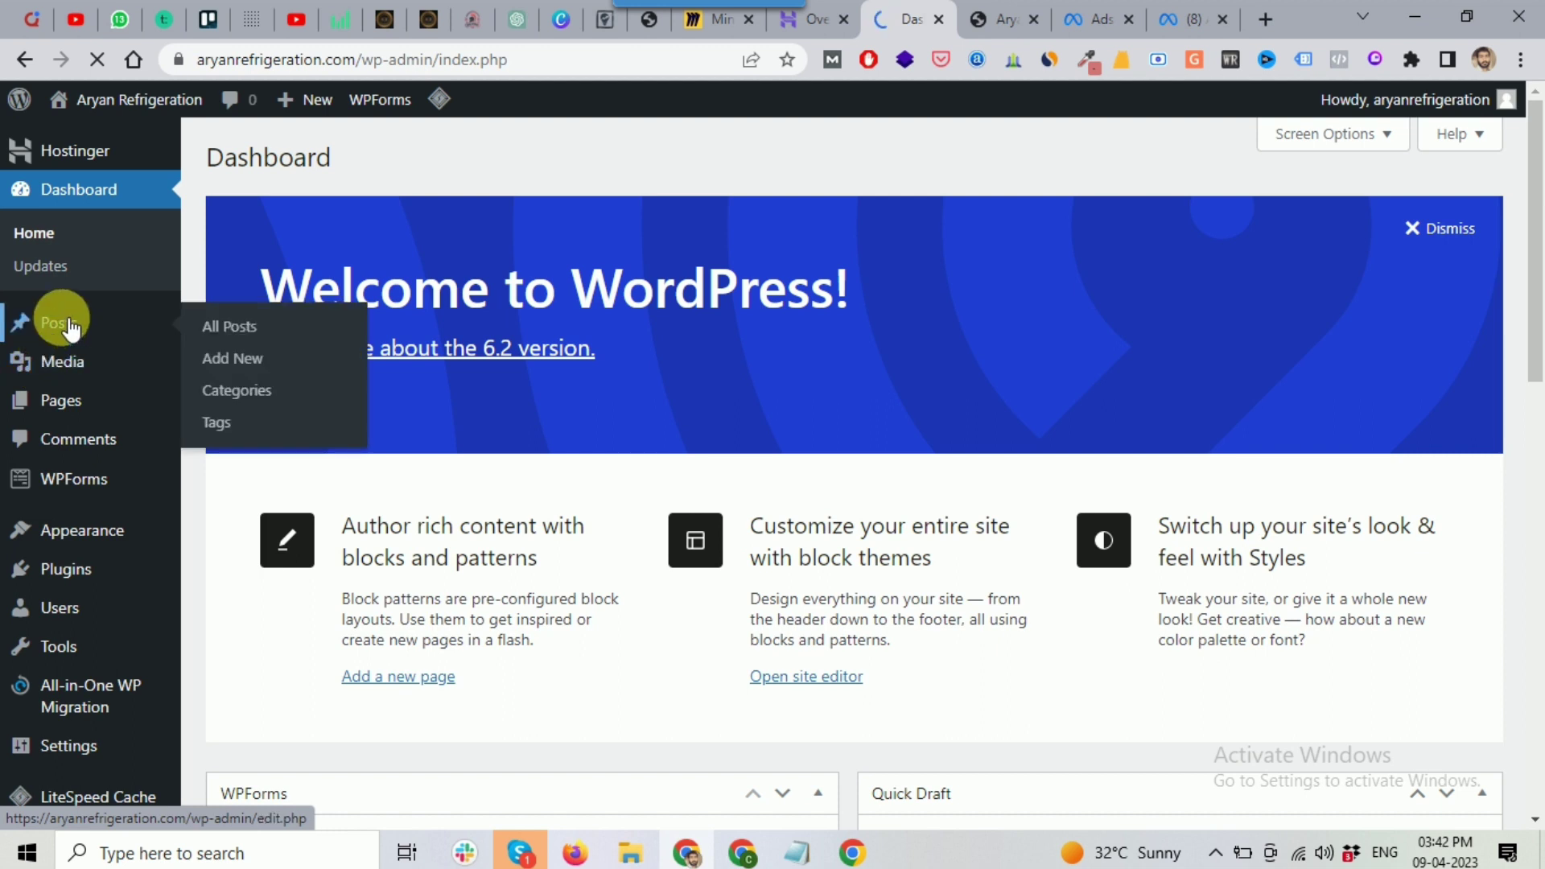
pyautogui.scroll(-1, 71, 326)
pyautogui.moveTo(53, 372)
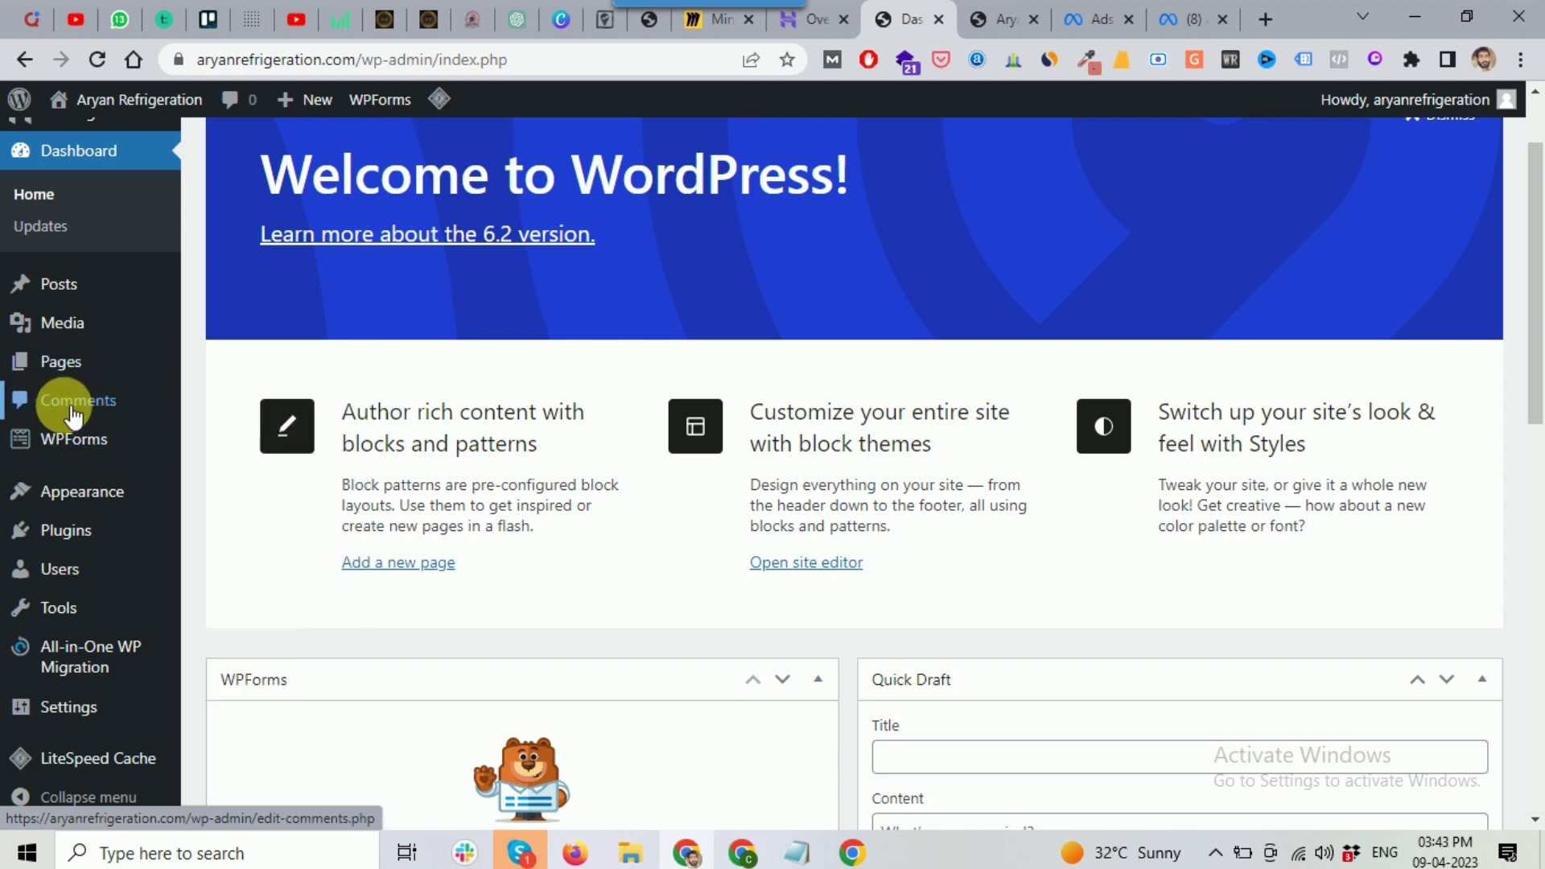
pyautogui.moveTo(69, 495)
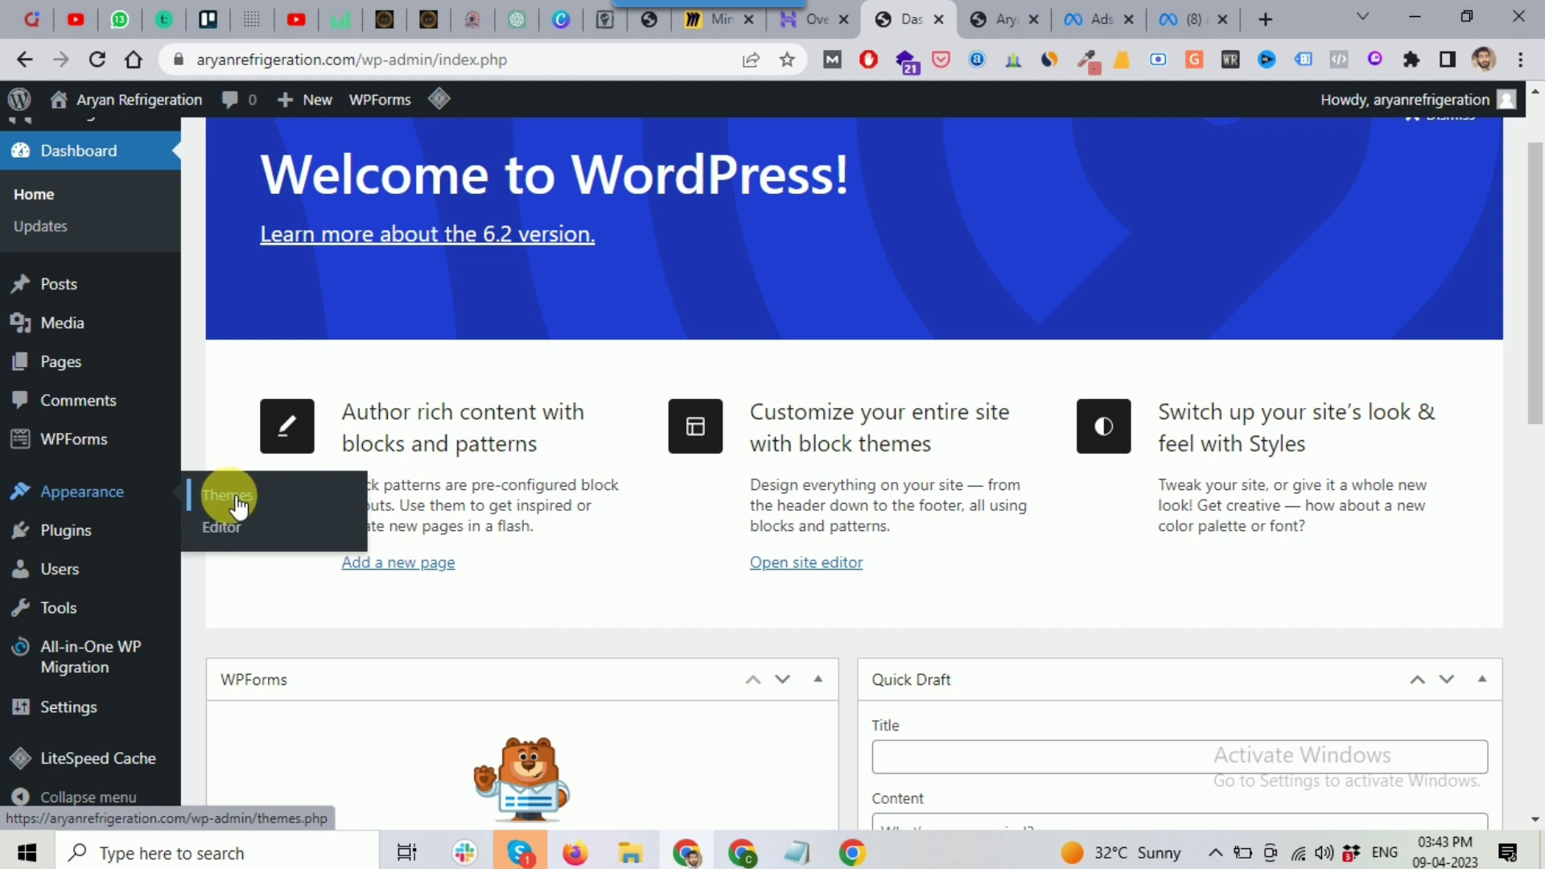
pyautogui.moveTo(70, 542)
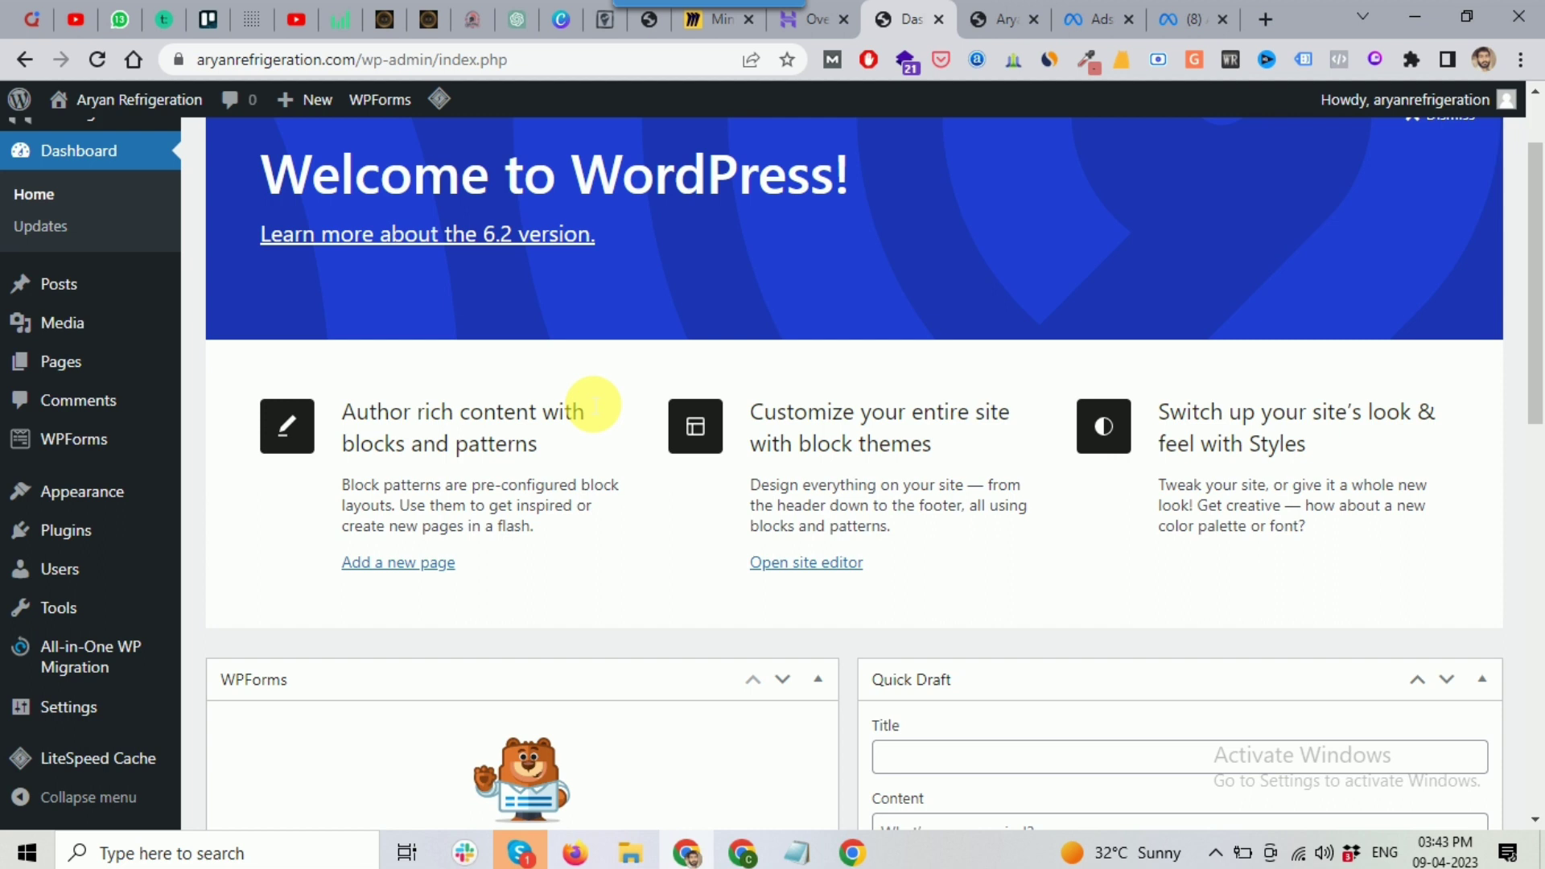
pyautogui.moveTo(155, 483)
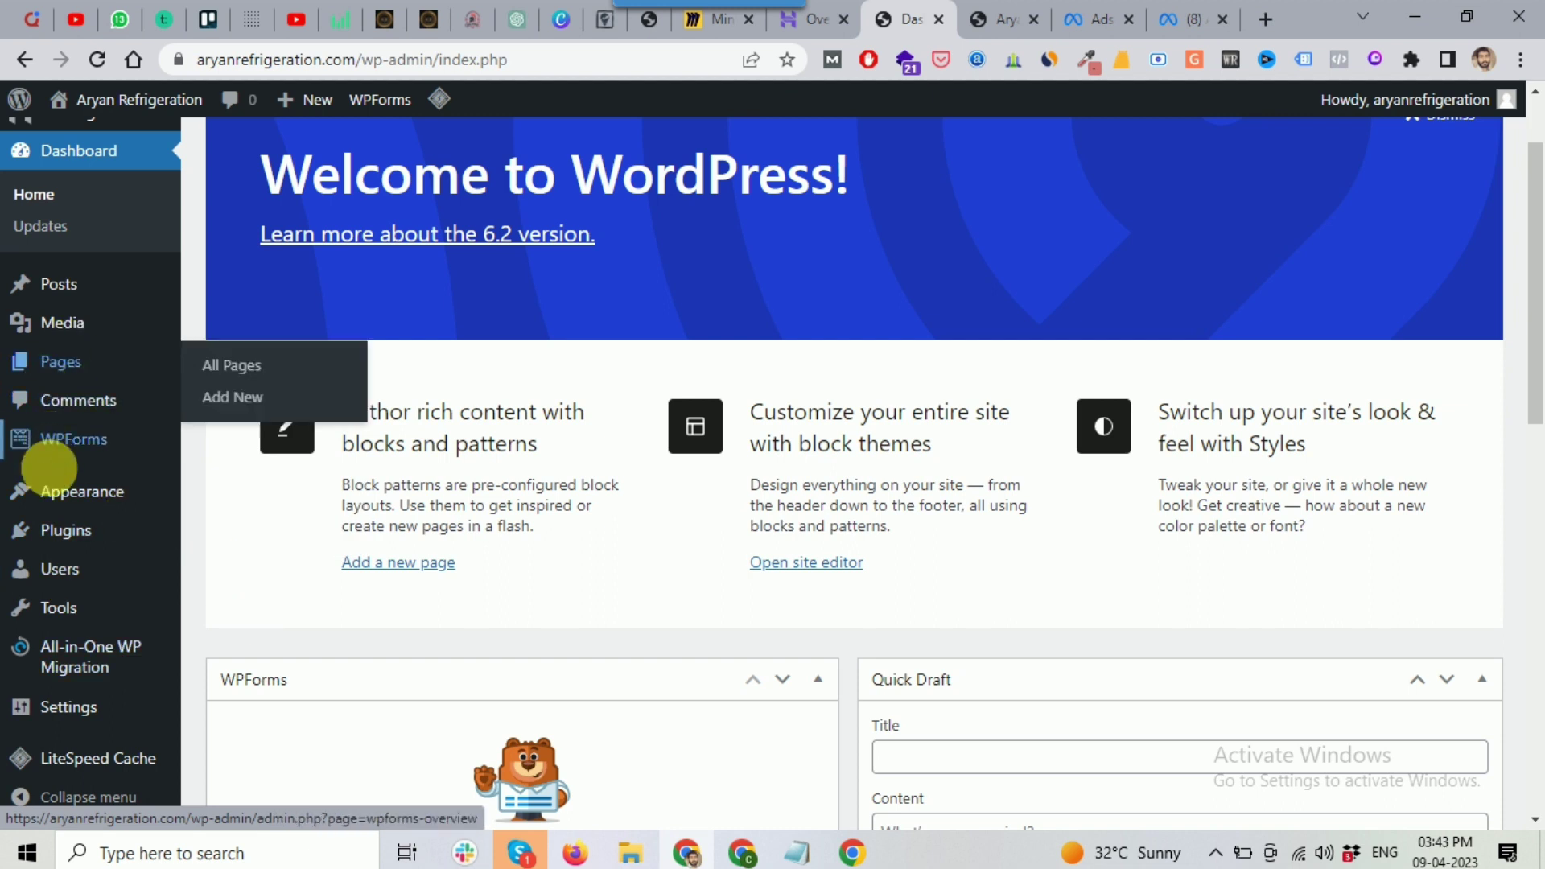
pyautogui.moveTo(65, 714)
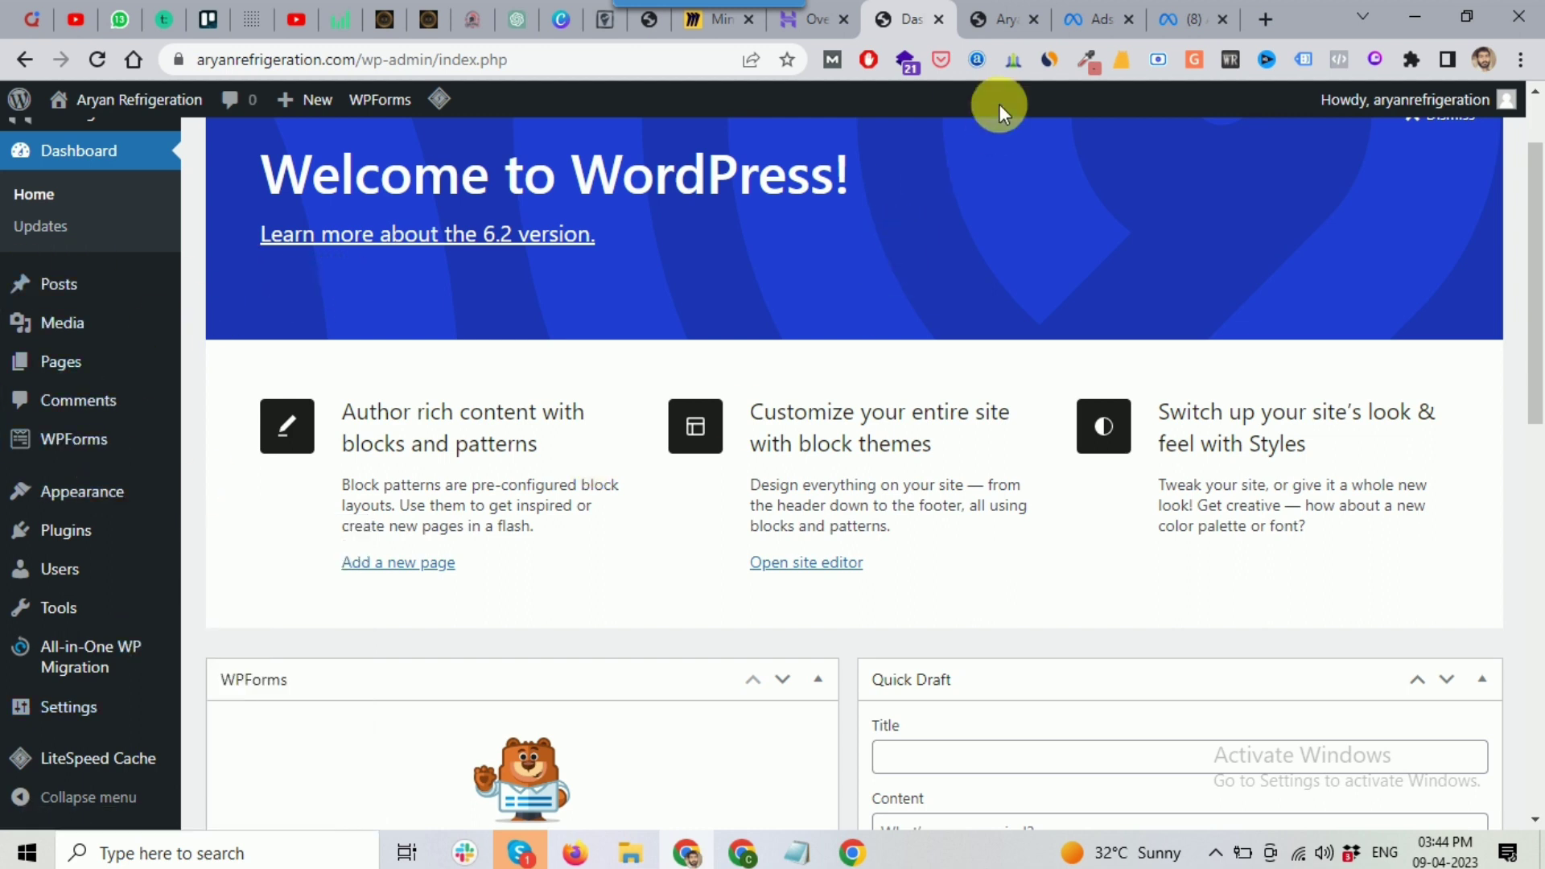
# Step: Look at the live front page and the Miro mind map, then return to the dashboard
pyautogui.click(978, 24)
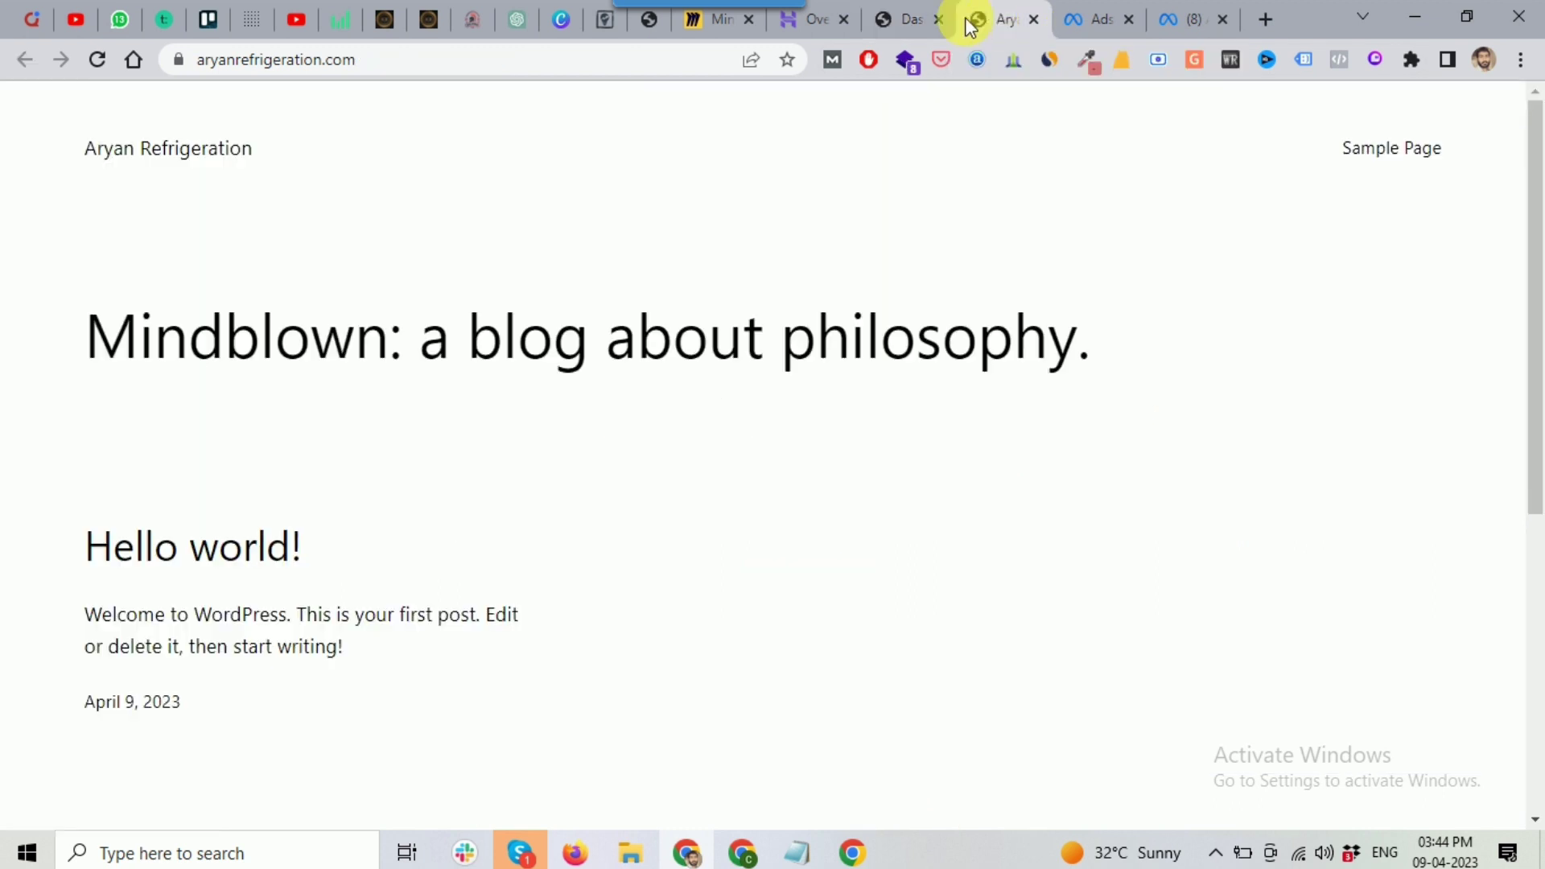
pyautogui.click(908, 21)
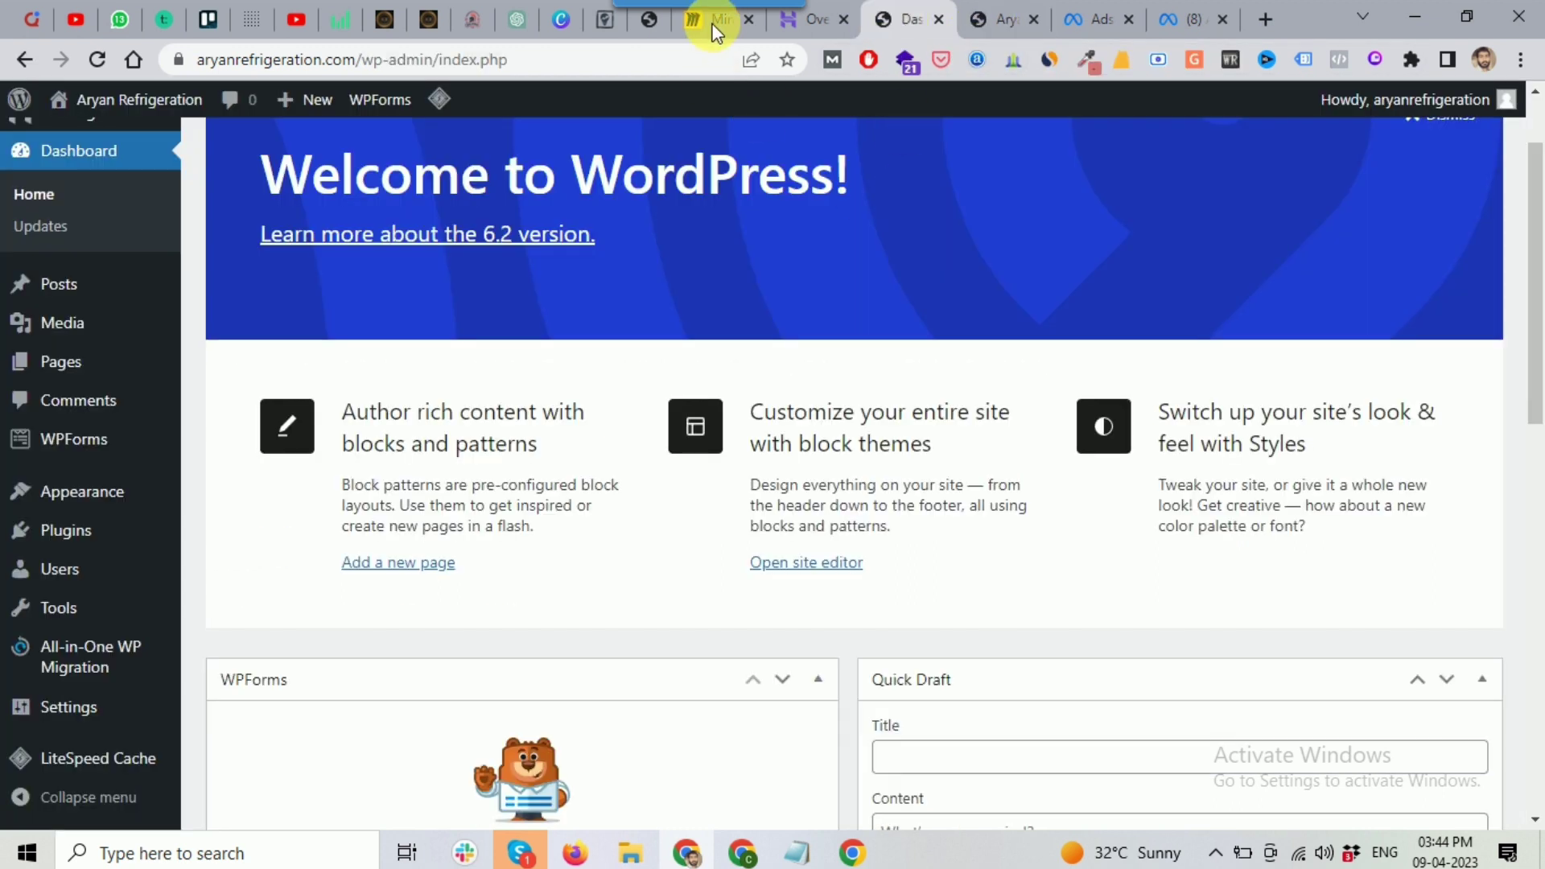
pyautogui.click(710, 22)
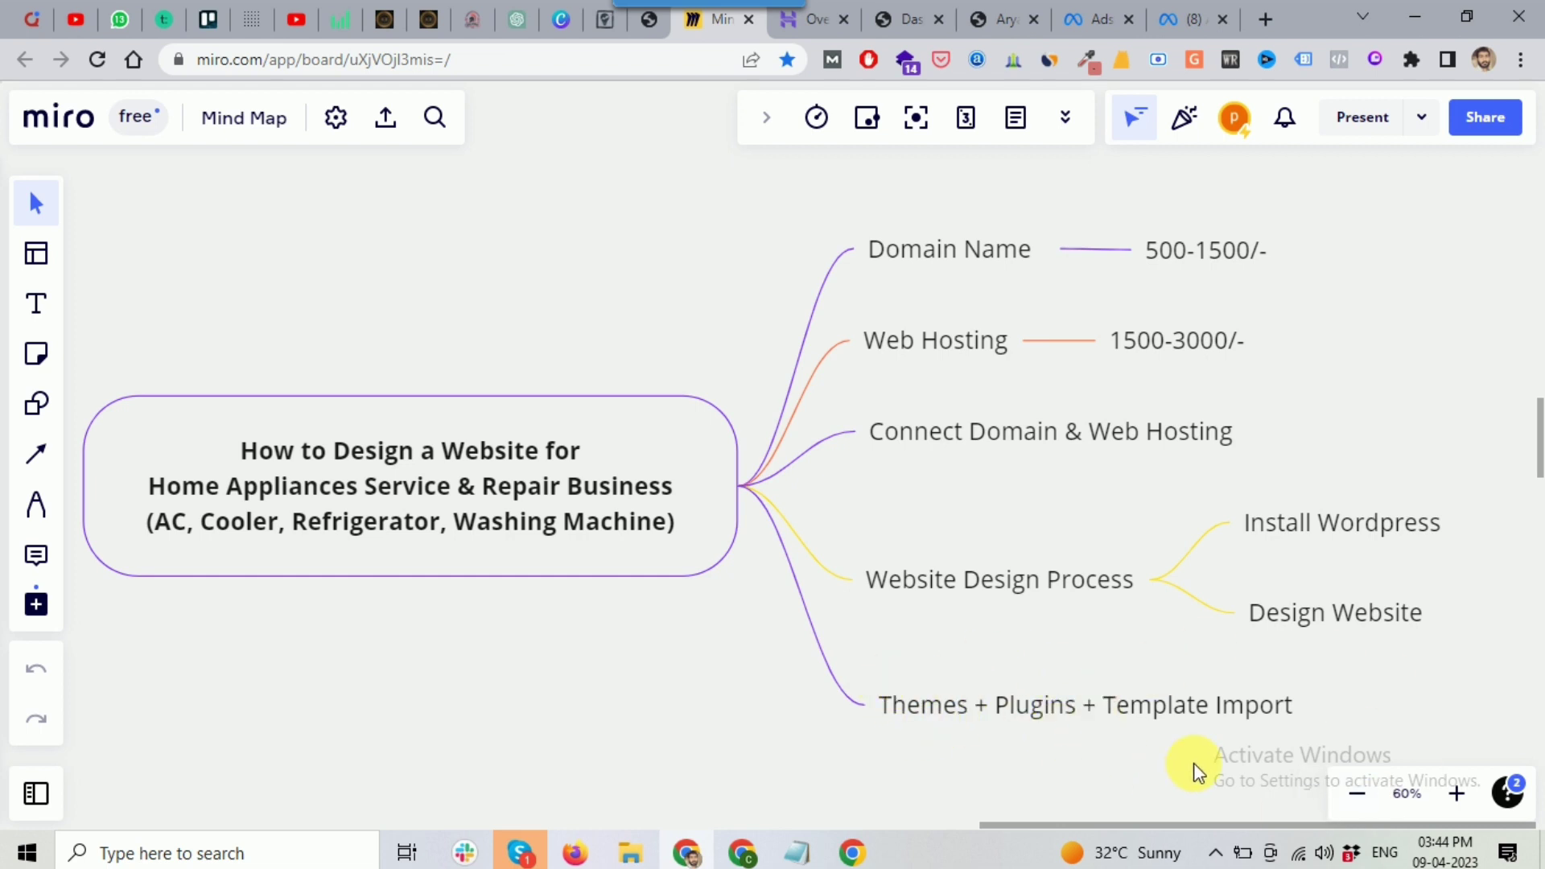
pyautogui.click(885, 20)
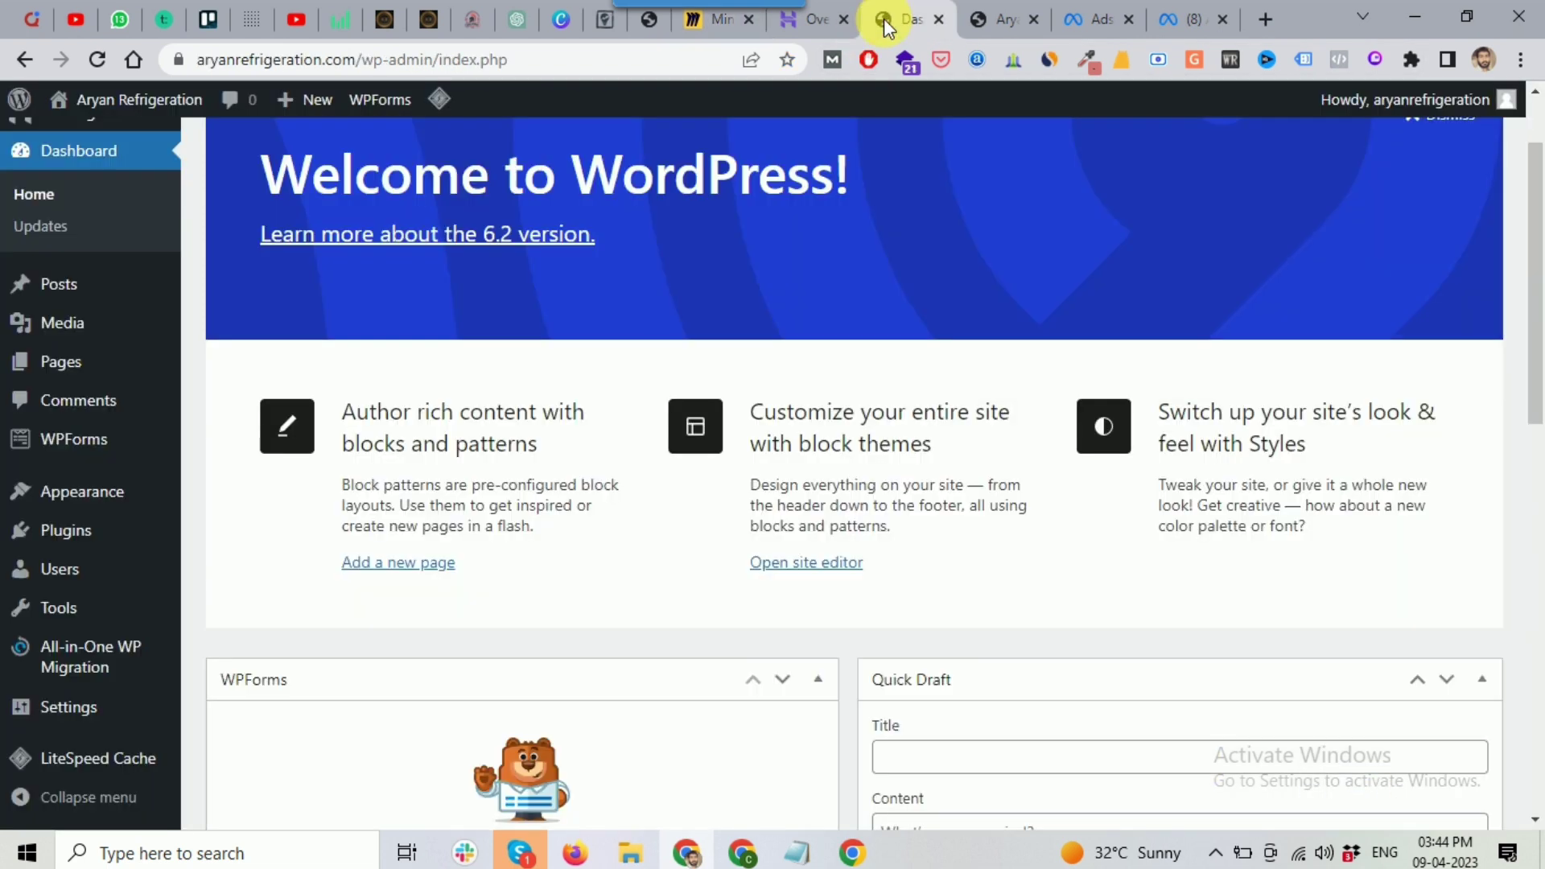
# Step: Search the theme directory for 'astra' via Appearance > Themes > Add New
pyautogui.moveTo(81, 493)
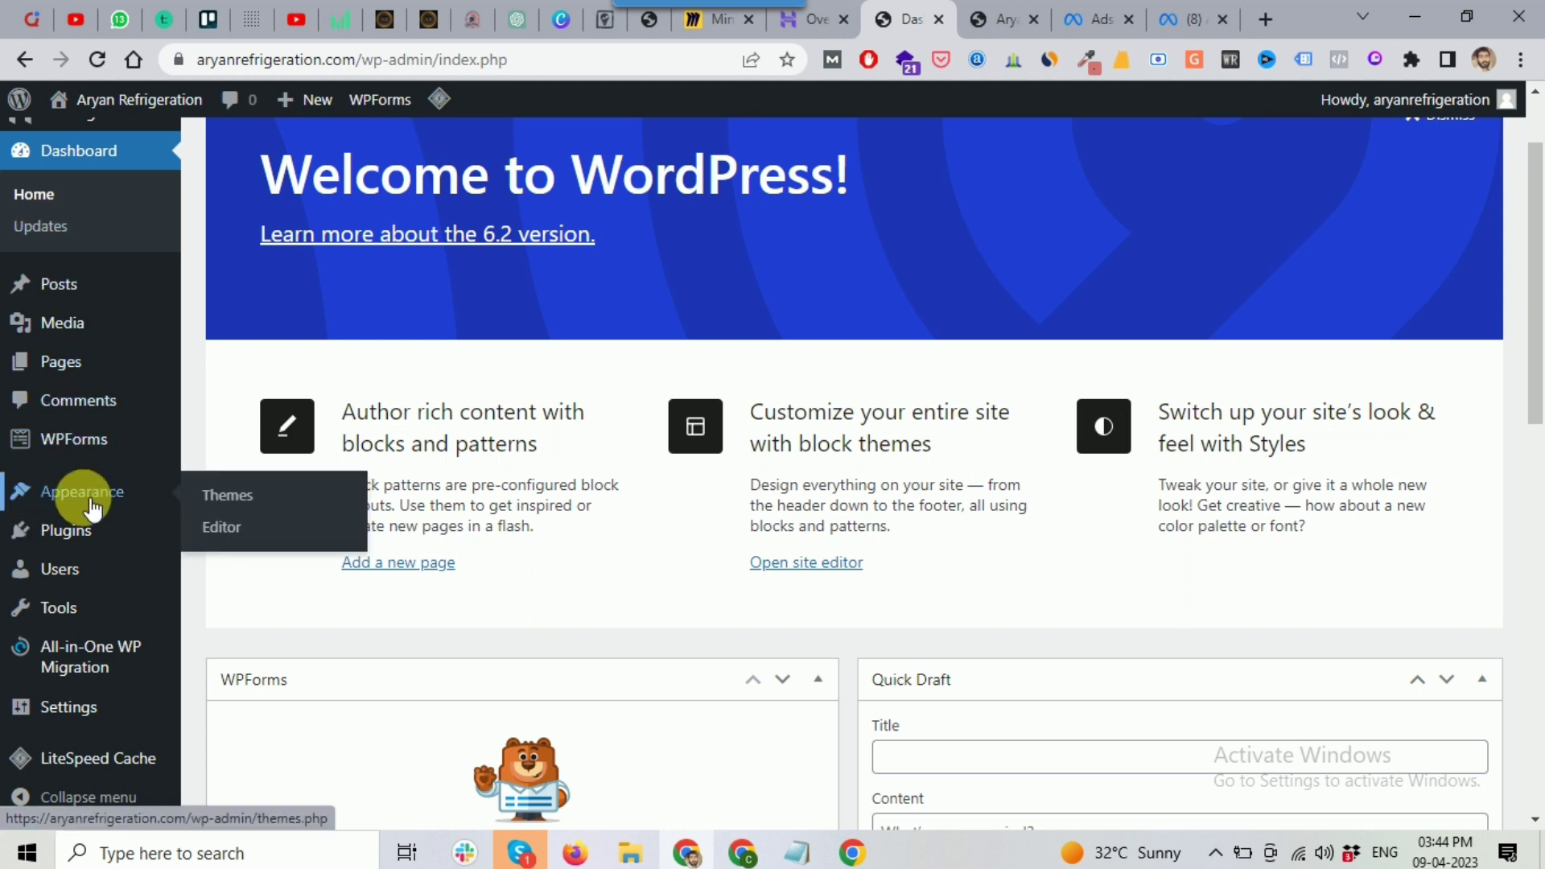
pyautogui.click(224, 499)
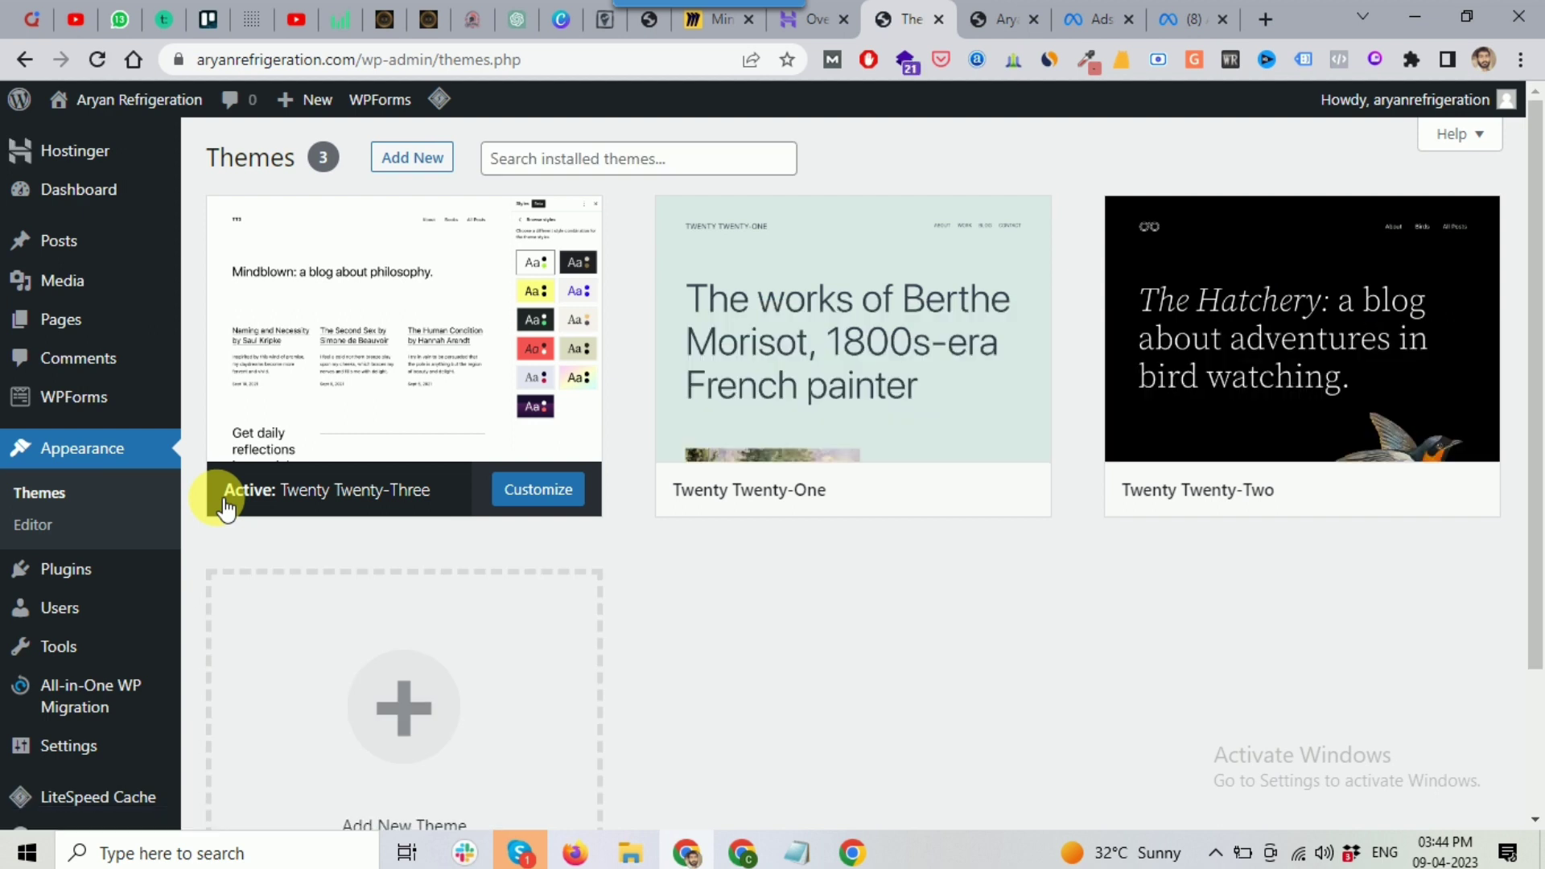
pyautogui.click(427, 161)
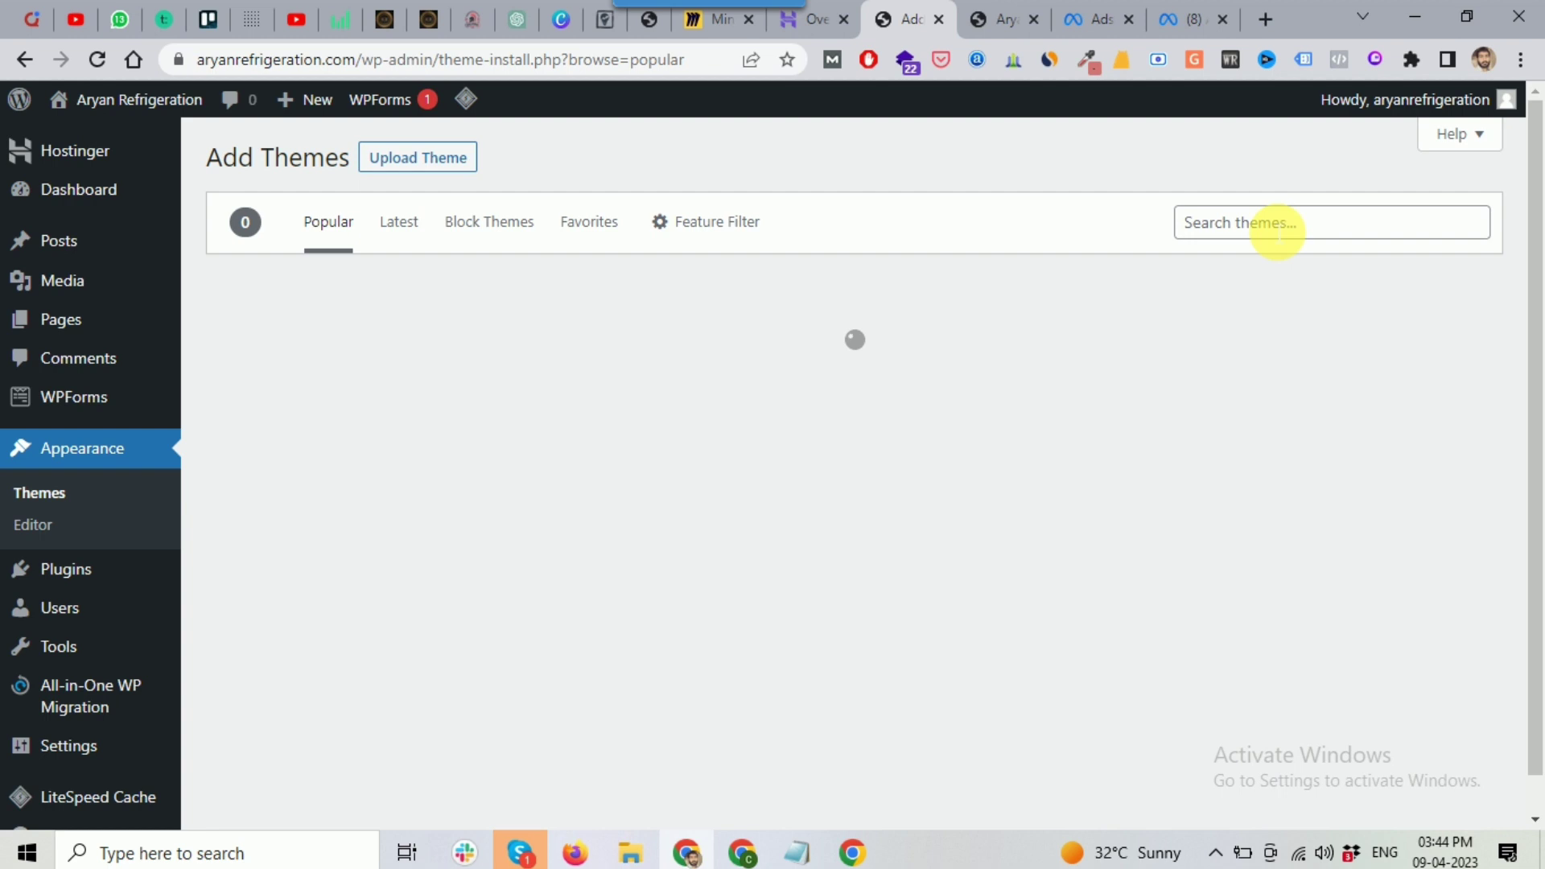
pyautogui.click(1240, 232)
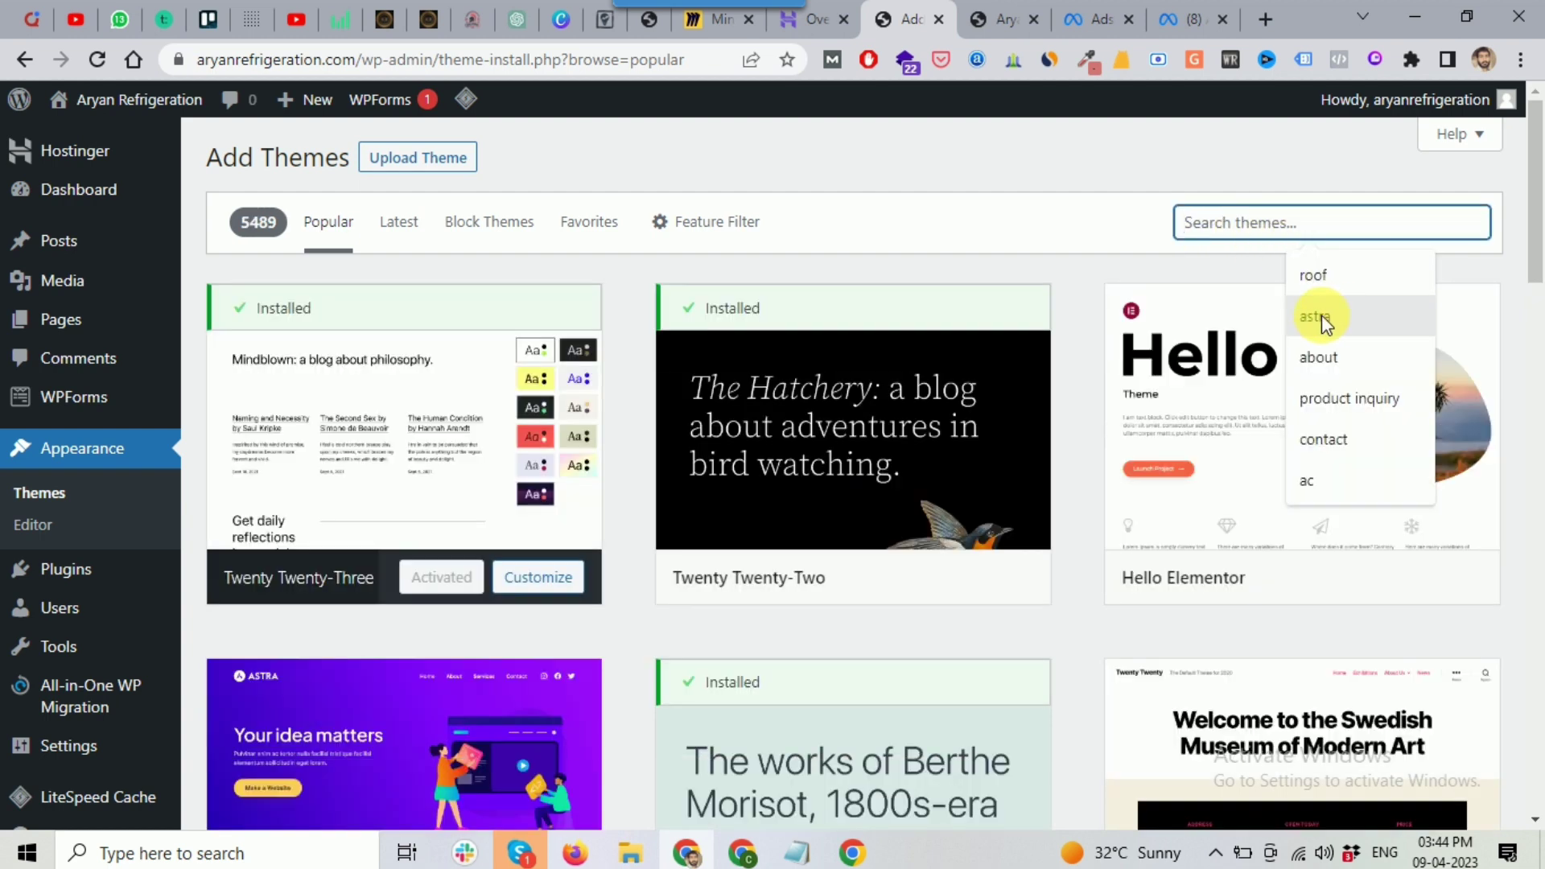
pyautogui.click(1316, 317)
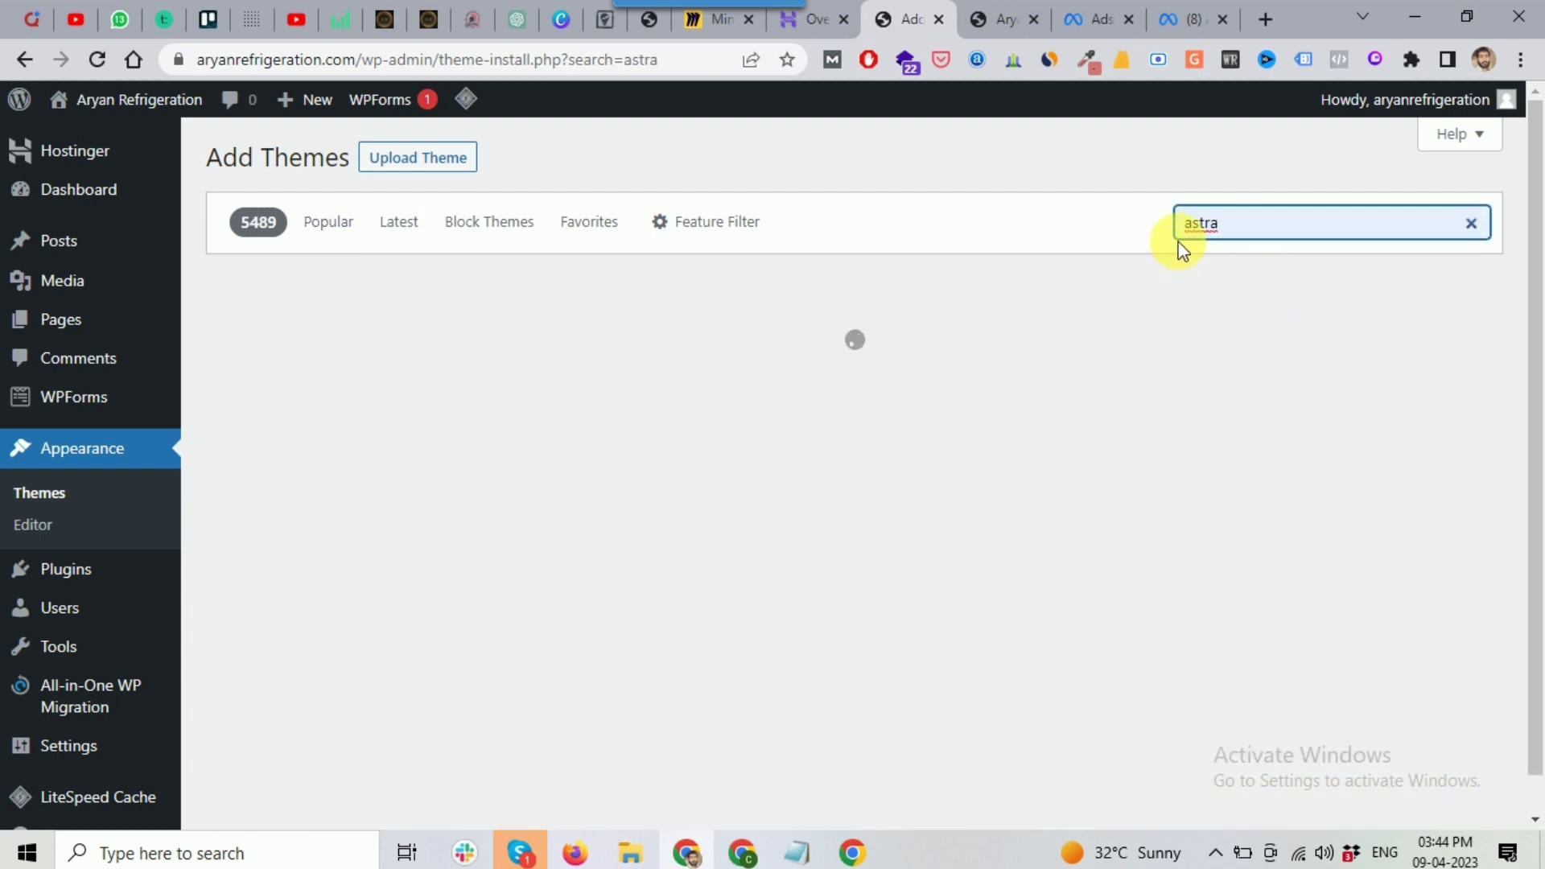
# Step: Install and activate the Astra theme
pyautogui.moveTo(389, 494)
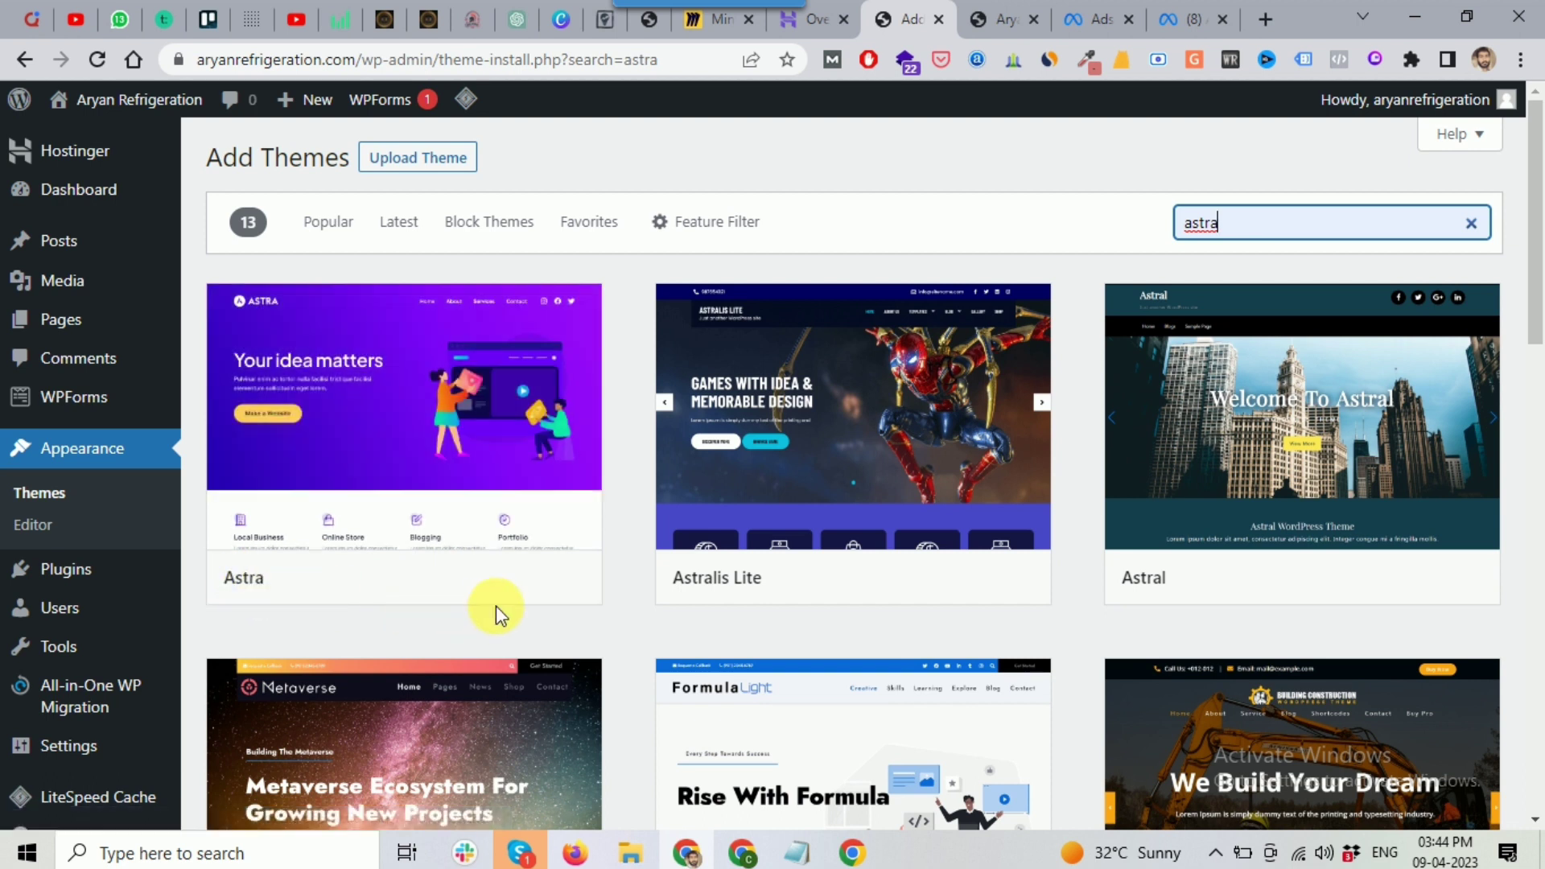
pyautogui.click(457, 577)
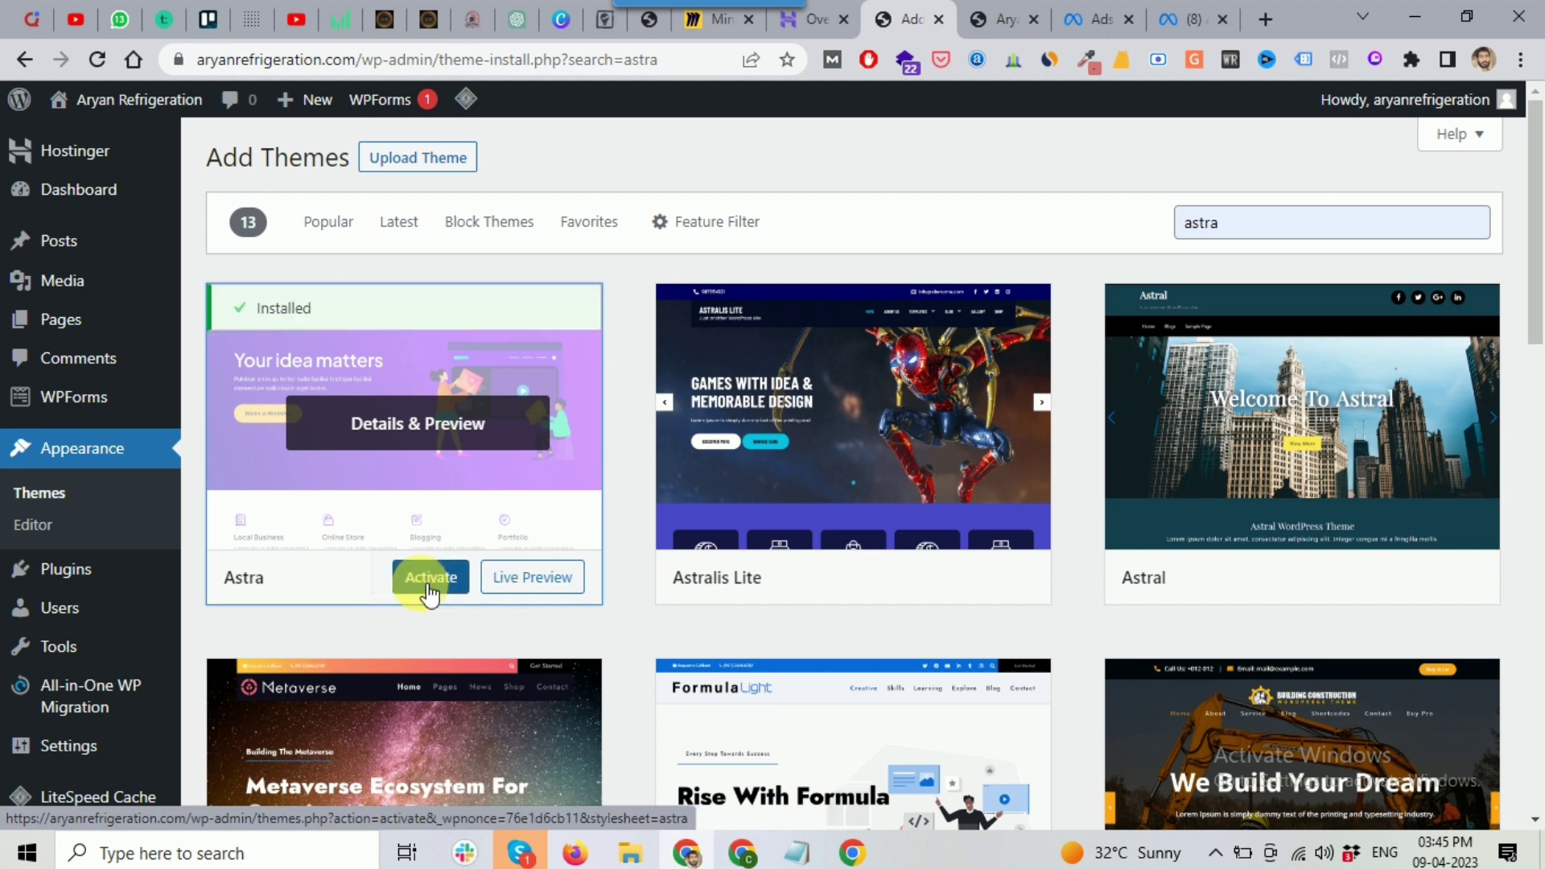
pyautogui.click(440, 580)
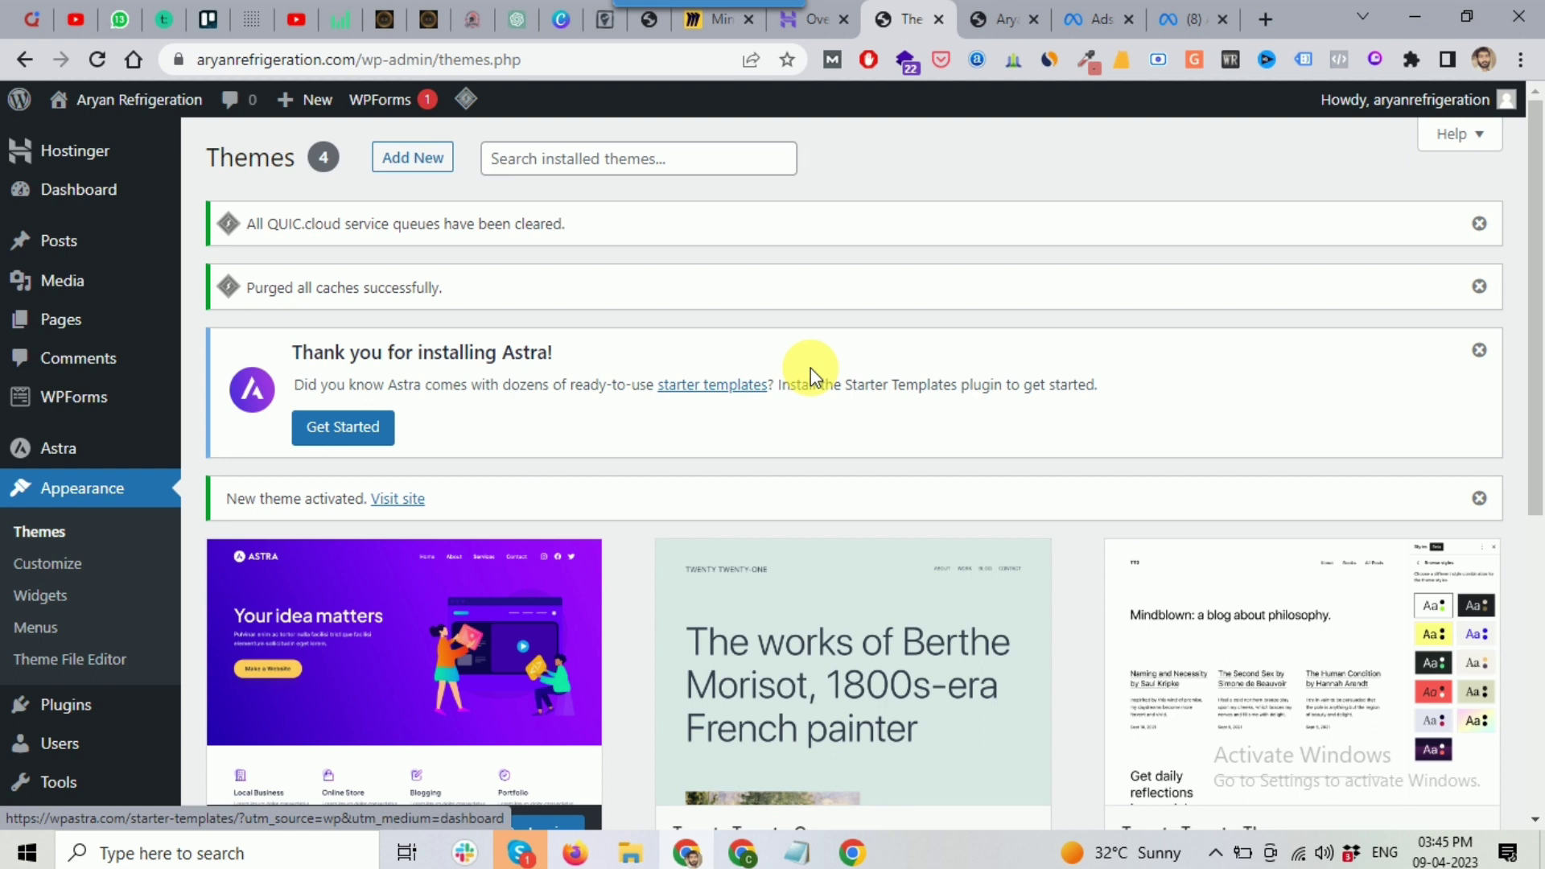
pyautogui.scroll(-1, 810, 369)
# Step: Reload the live site to see the Astra design, then go back to the Themes page
pyautogui.click(978, 19)
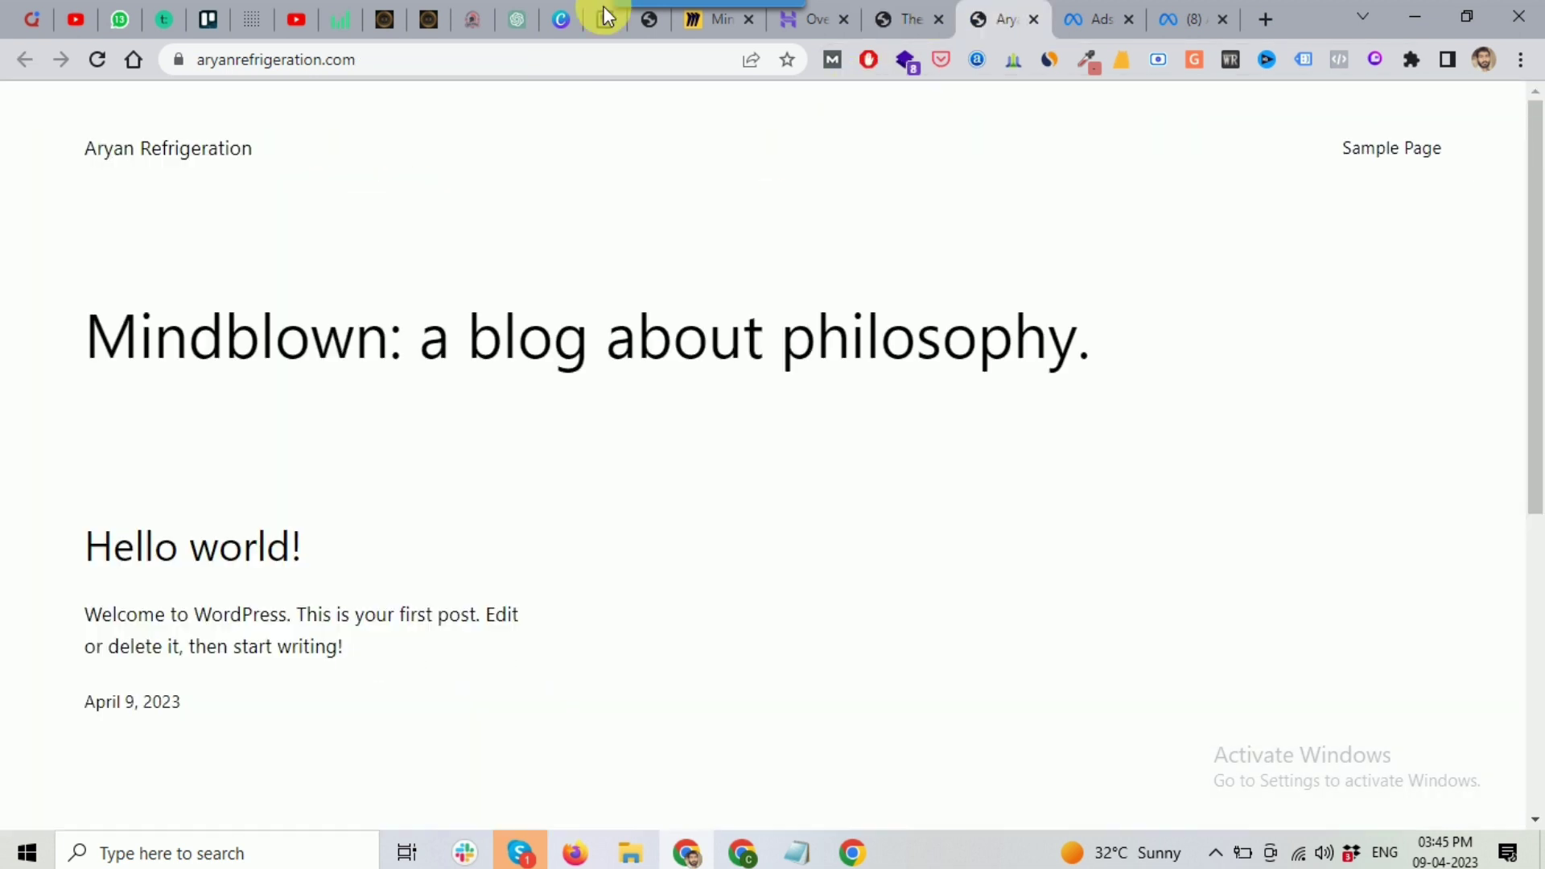
pyautogui.click(97, 59)
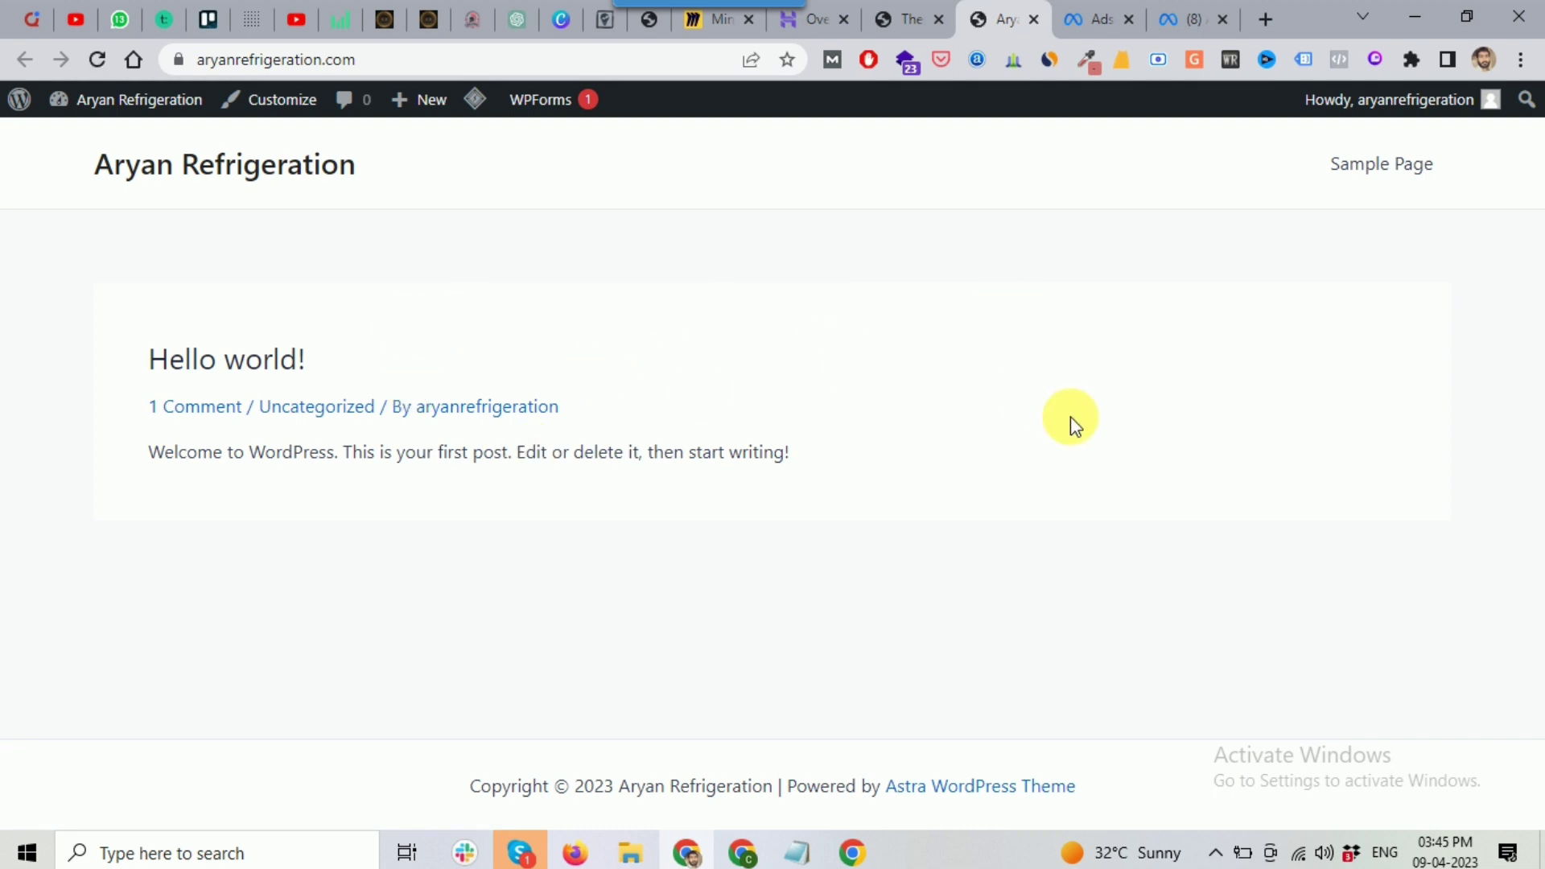
pyautogui.click(889, 17)
pyautogui.scroll(-2, 612, 379)
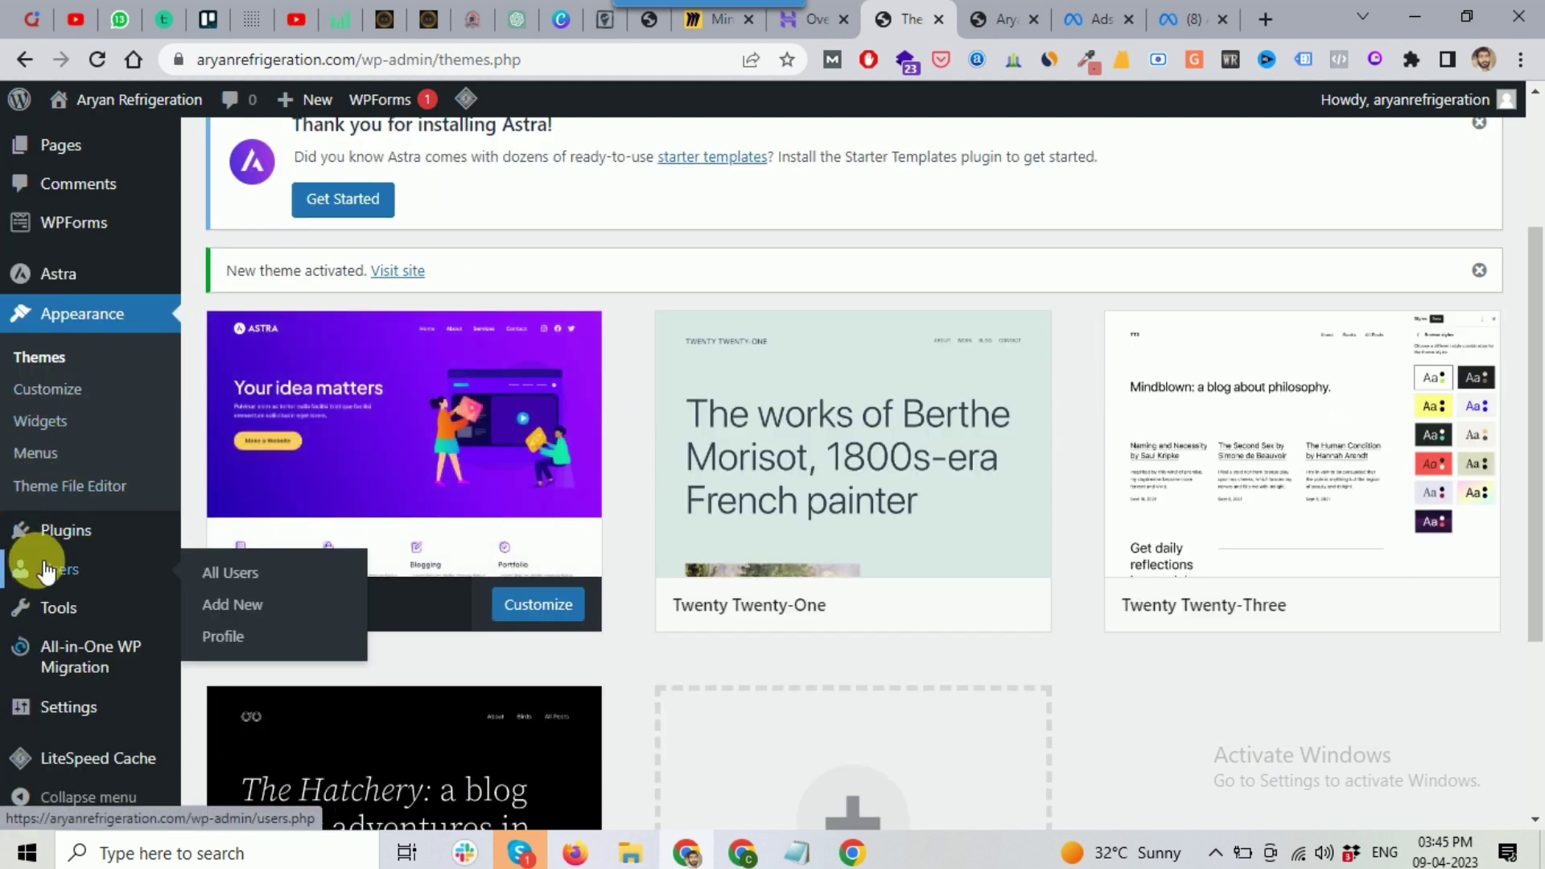
pyautogui.moveTo(26, 528)
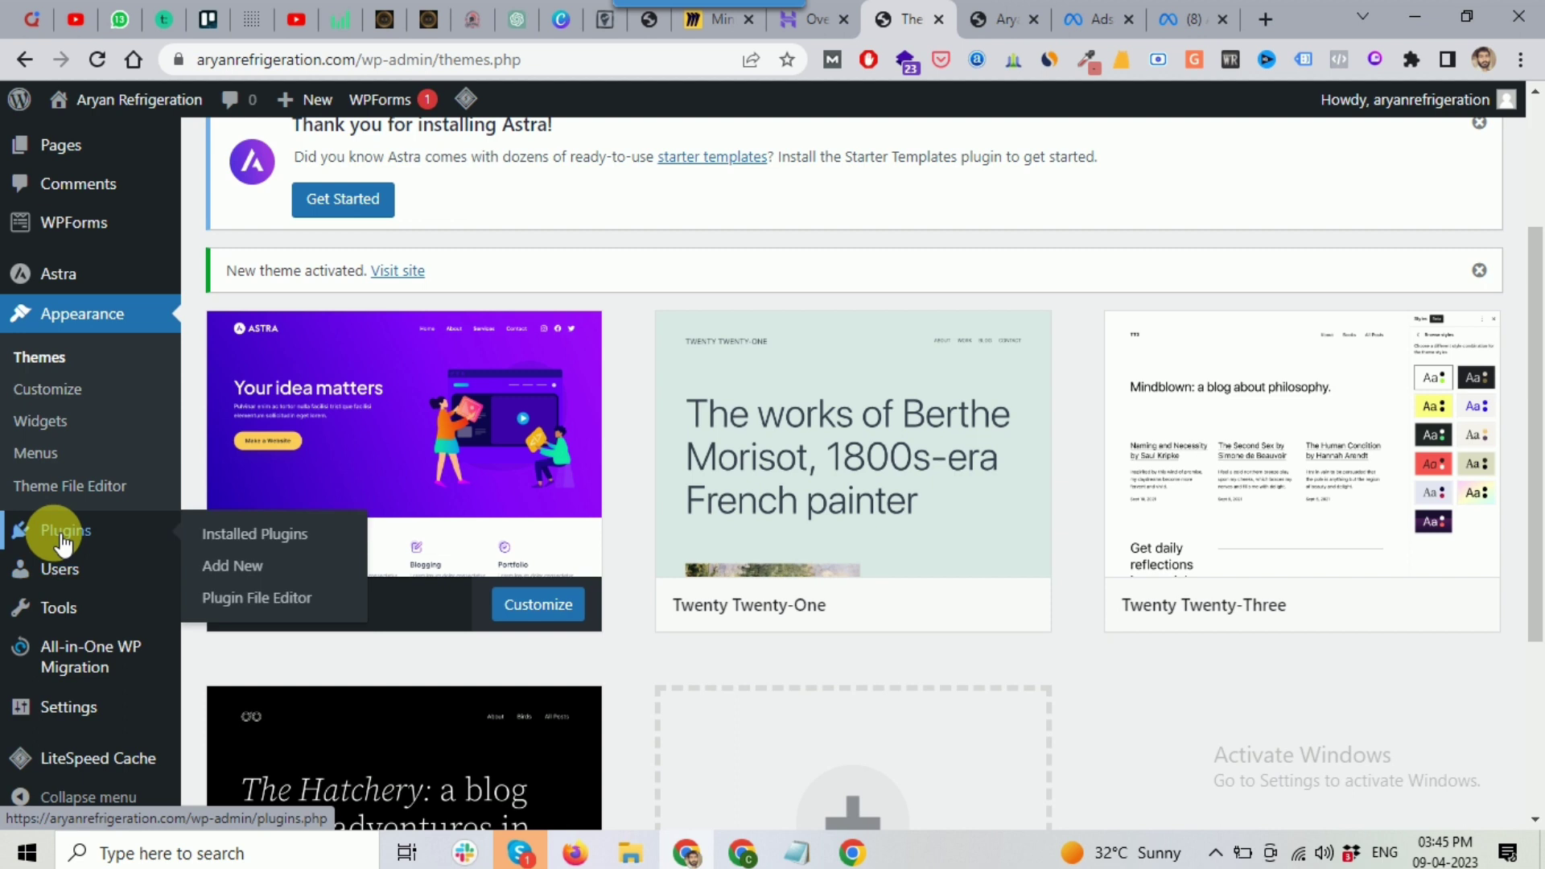
# Step: Search Add Plugins for 'starter templates', then install and activate the Starter Templates plugin
pyautogui.click(244, 570)
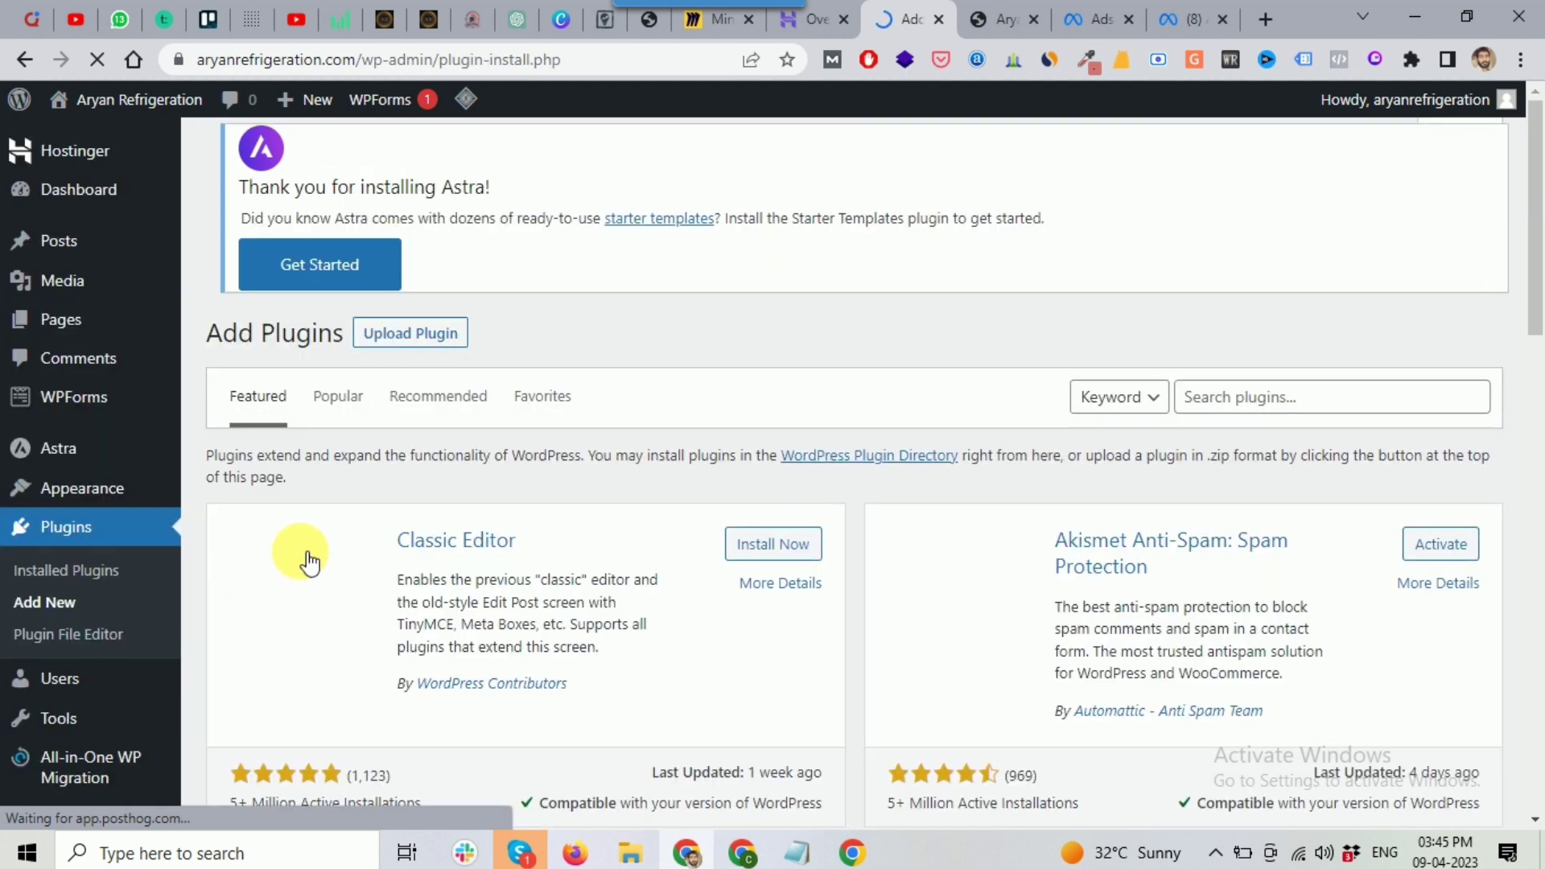
pyautogui.click(1207, 359)
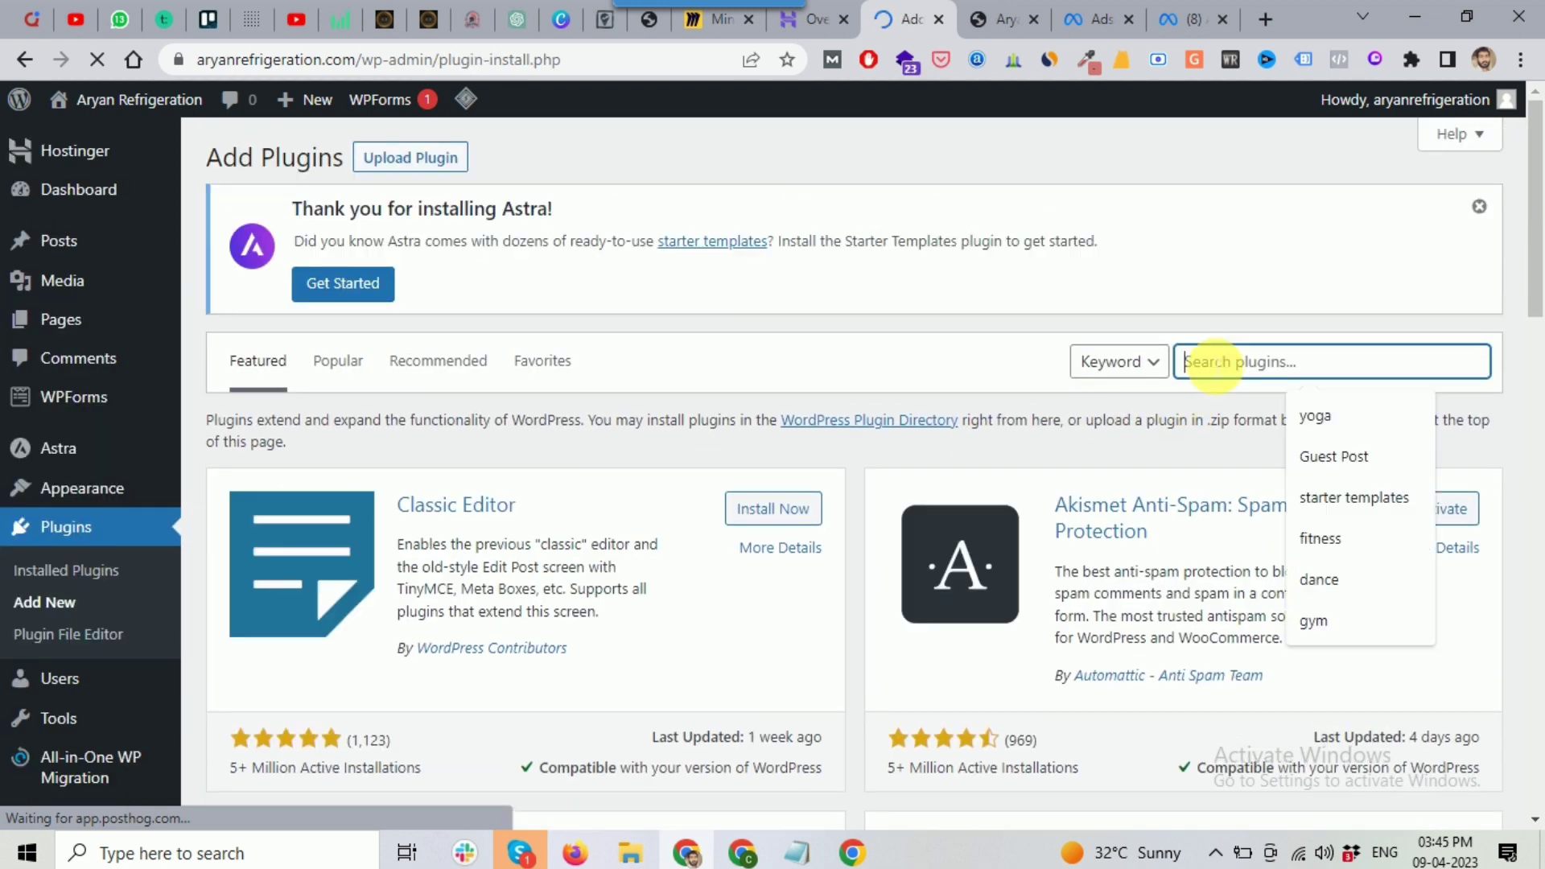
pyautogui.click(1360, 500)
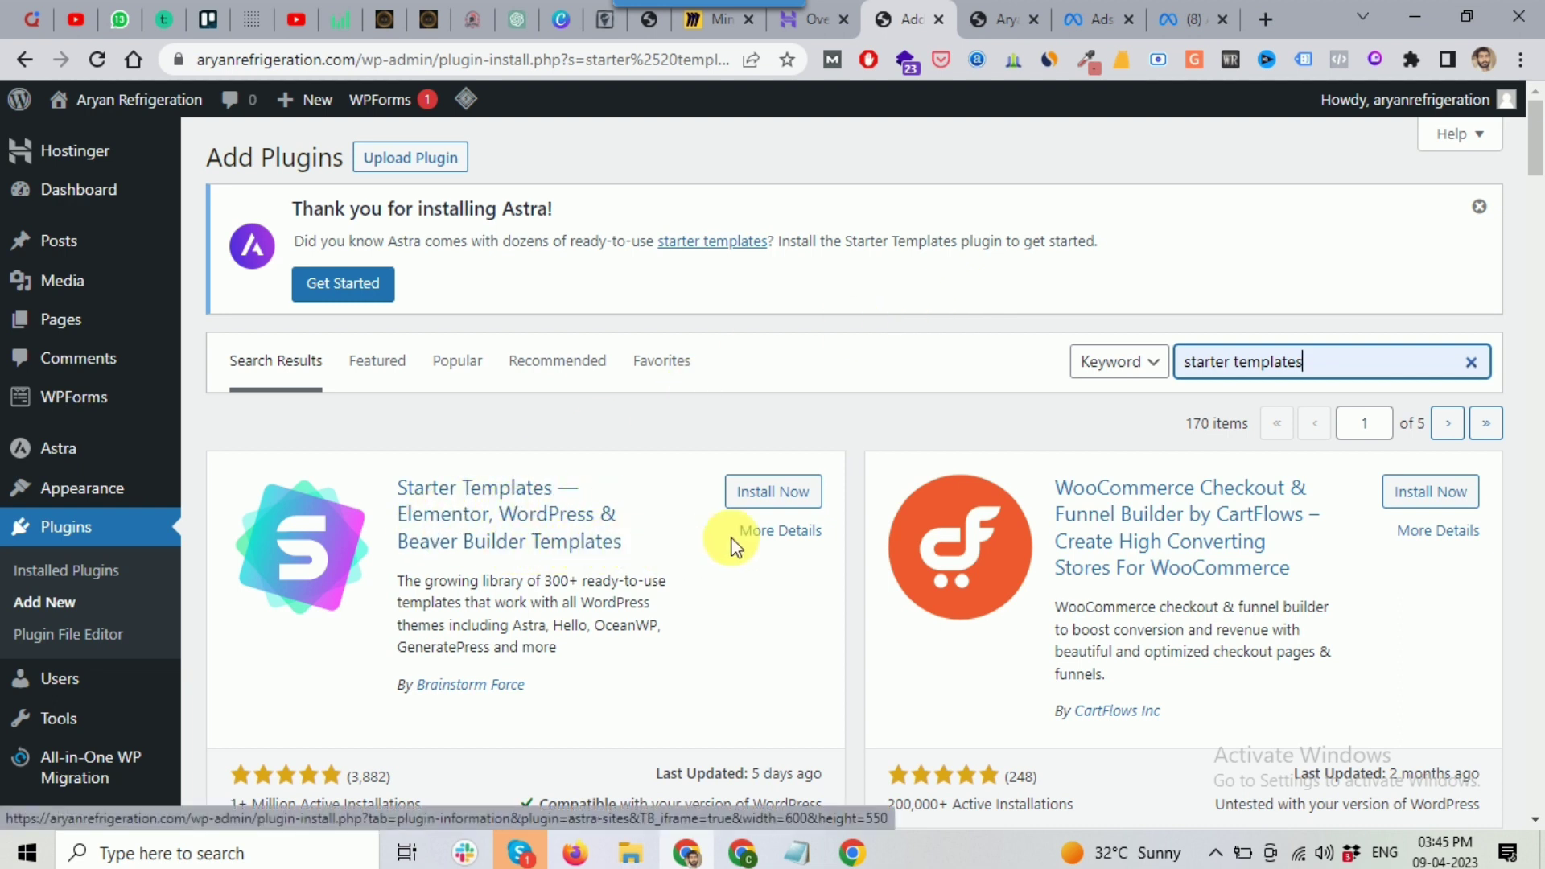
pyautogui.click(765, 495)
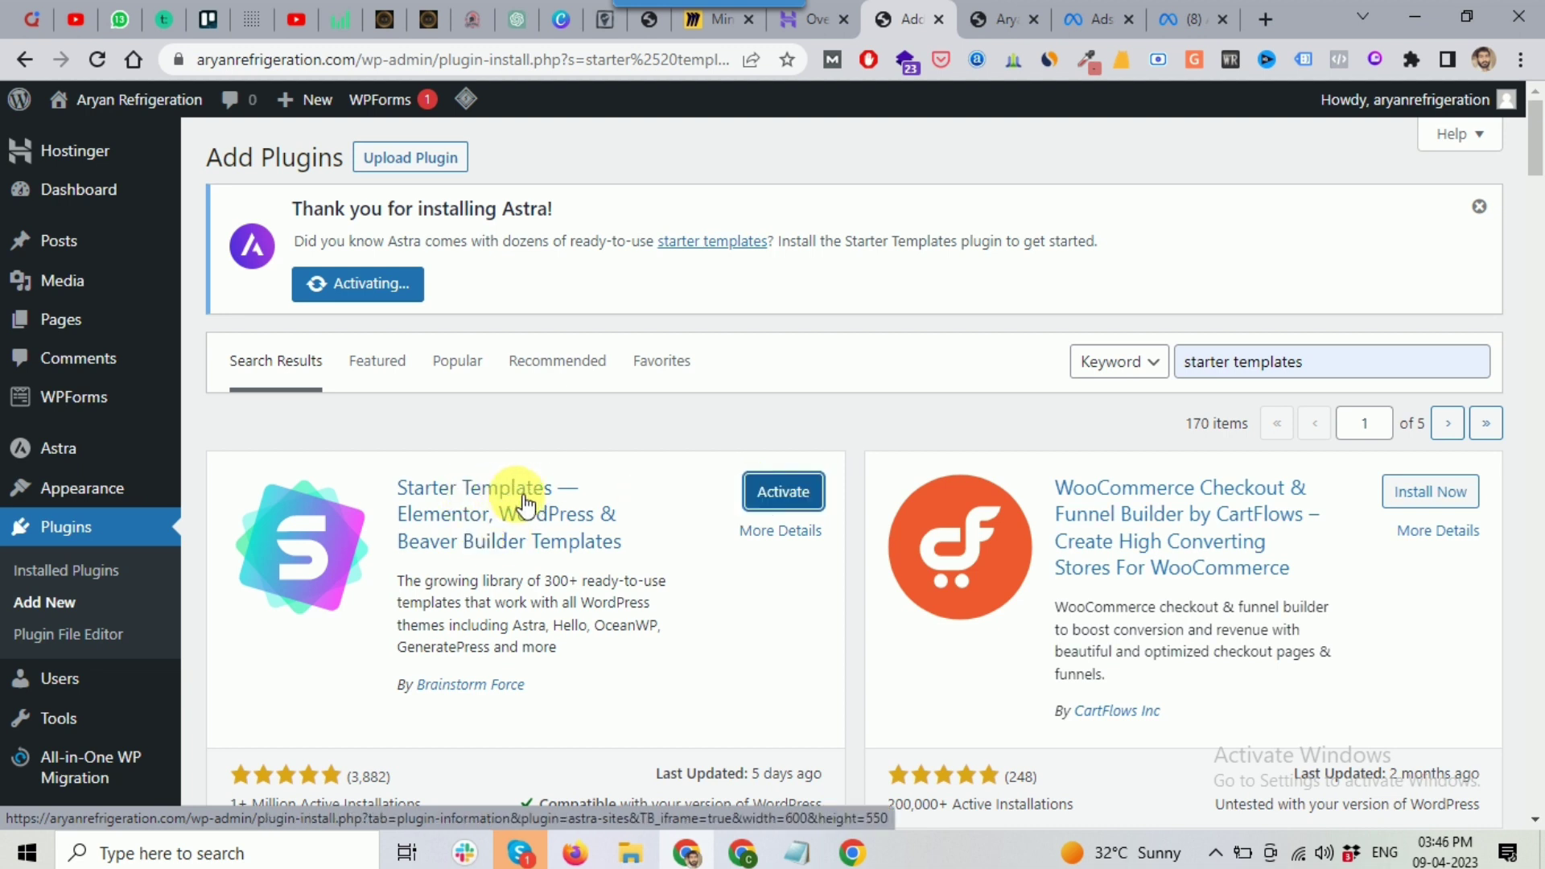
pyautogui.click(788, 482)
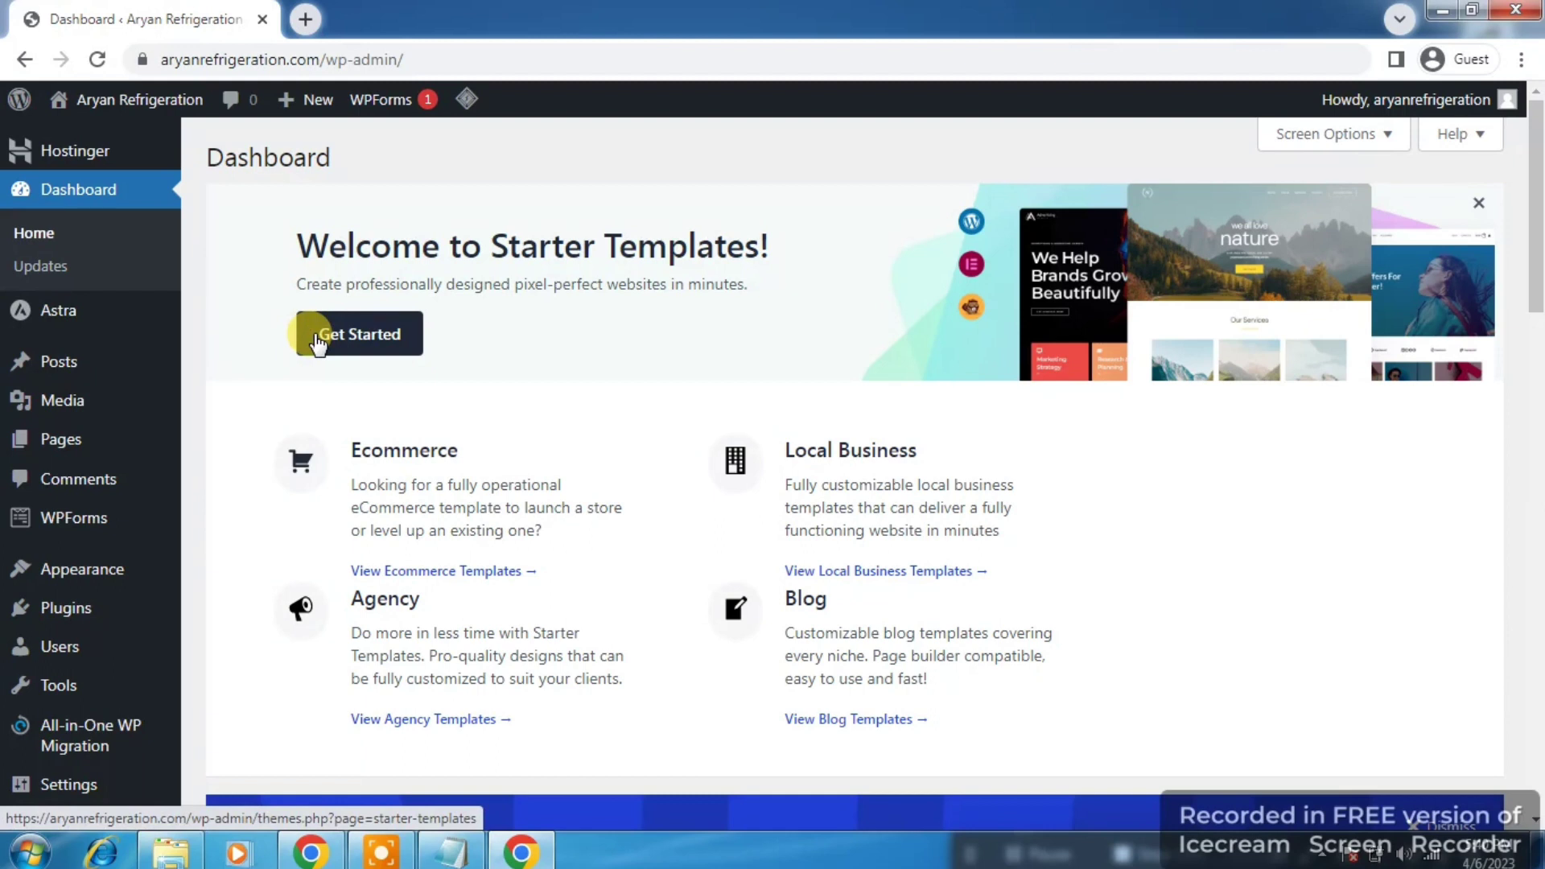
# Step: Launch the Starter Templates wizard with Get Started, then Build Your Website Now
pyautogui.click(319, 344)
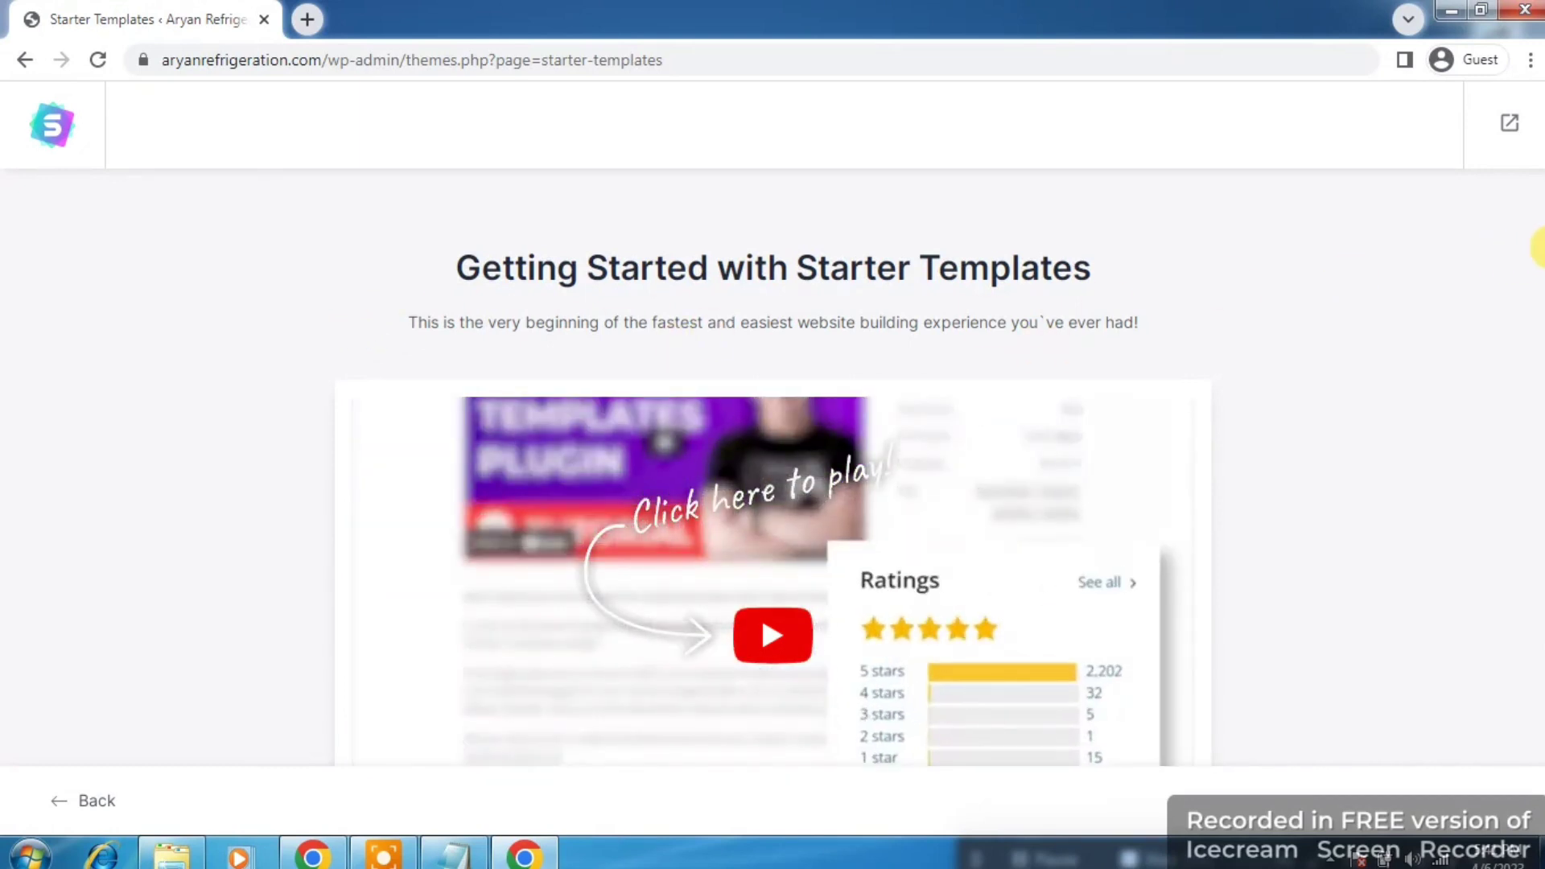
pyautogui.scroll(-3, 1535, 242)
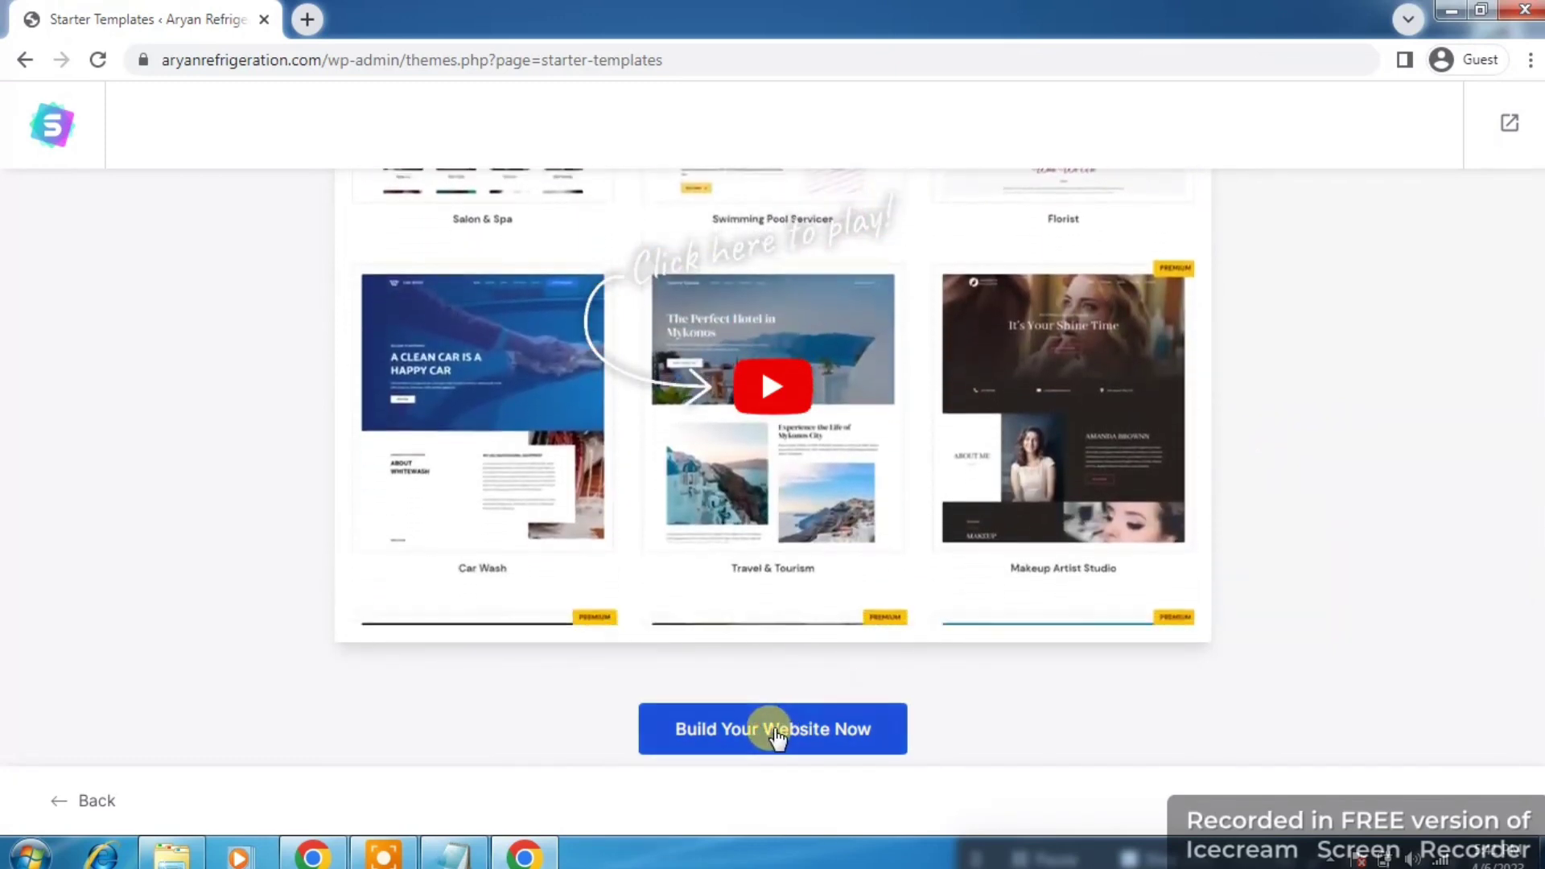
pyautogui.click(774, 731)
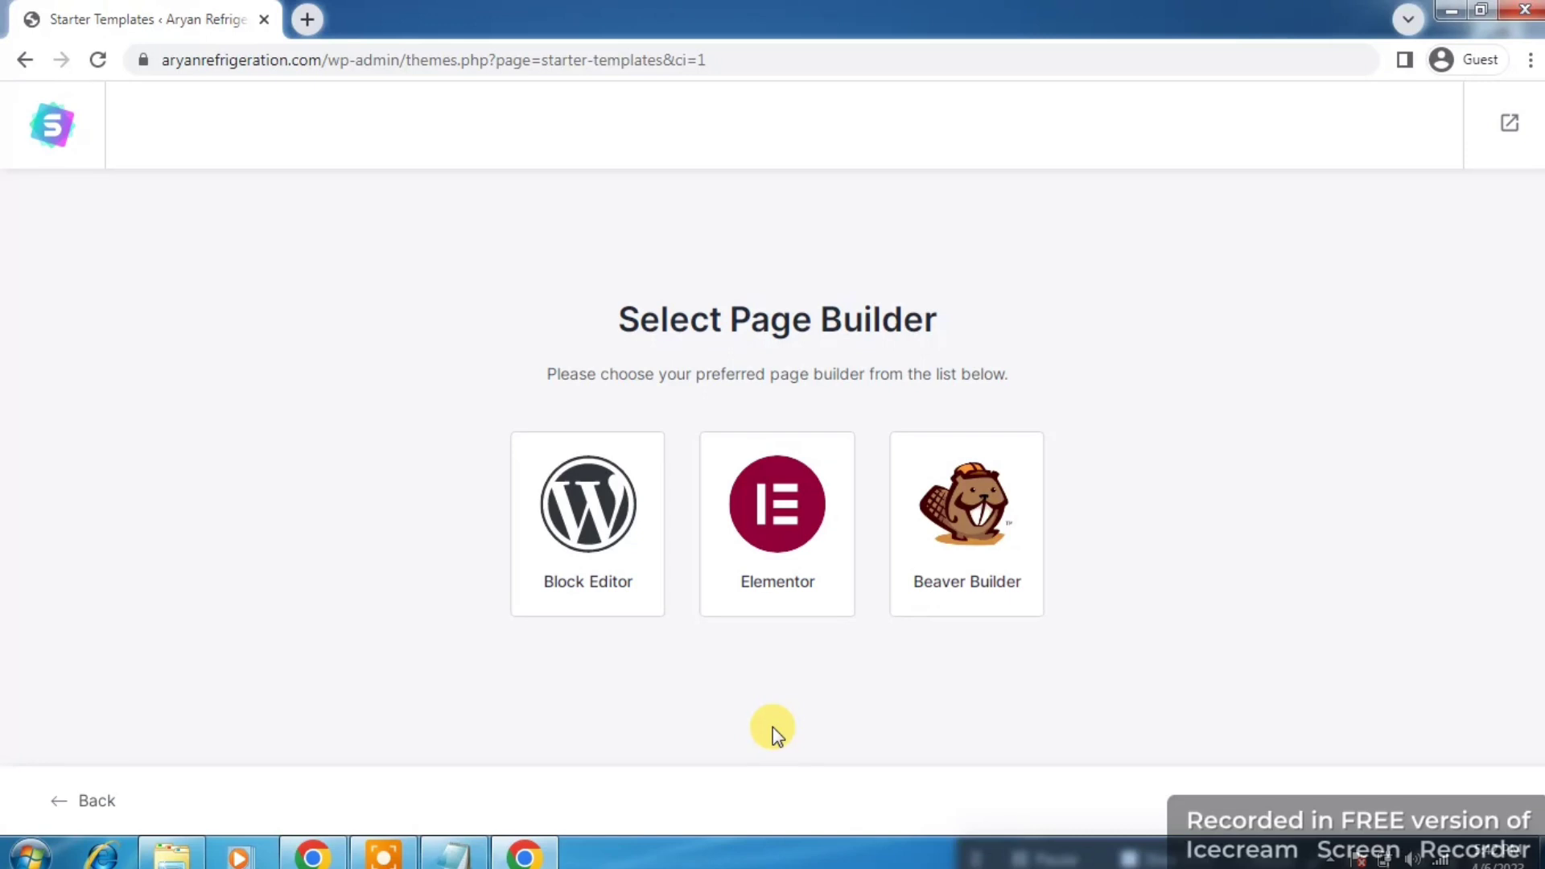
# Step: Pick Elementor as the page builder and browse the Local Business > AC Technician templates
pyautogui.click(785, 515)
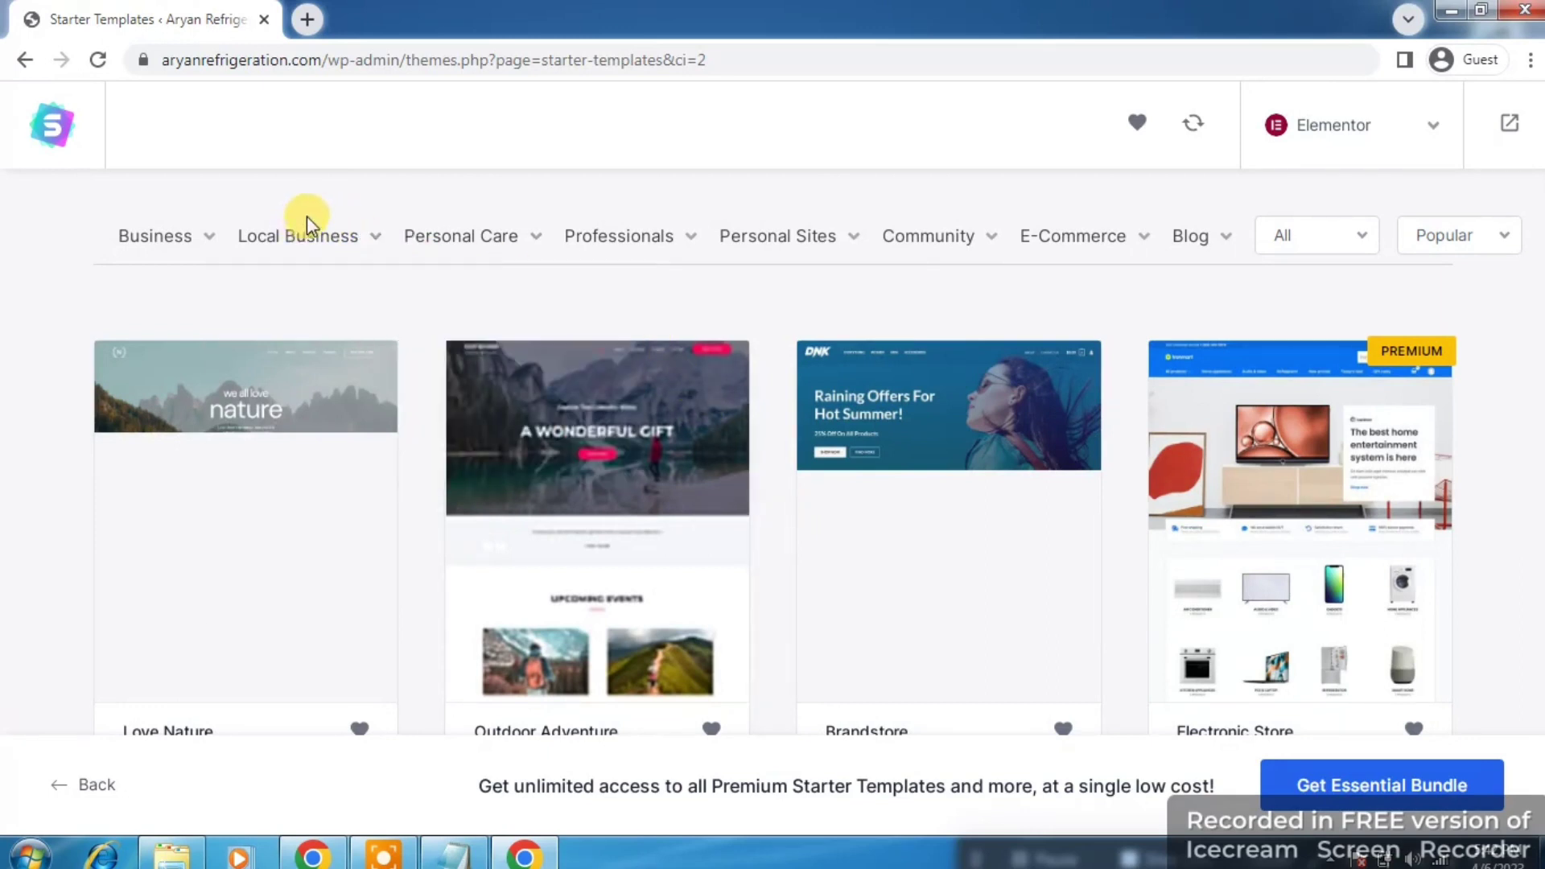
pyautogui.moveTo(345, 235)
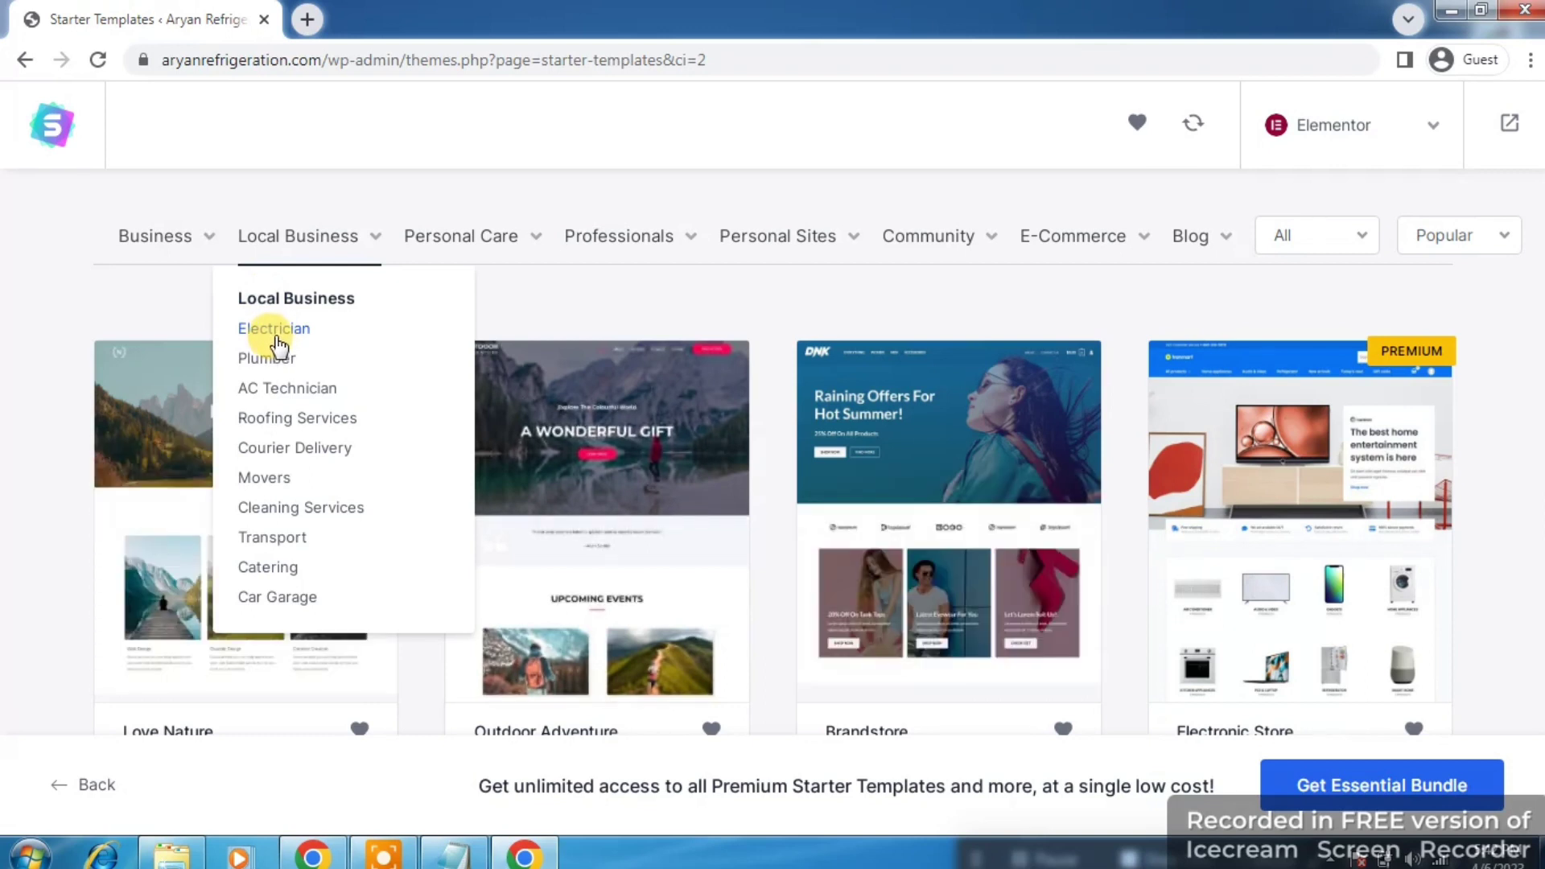
pyautogui.click(288, 391)
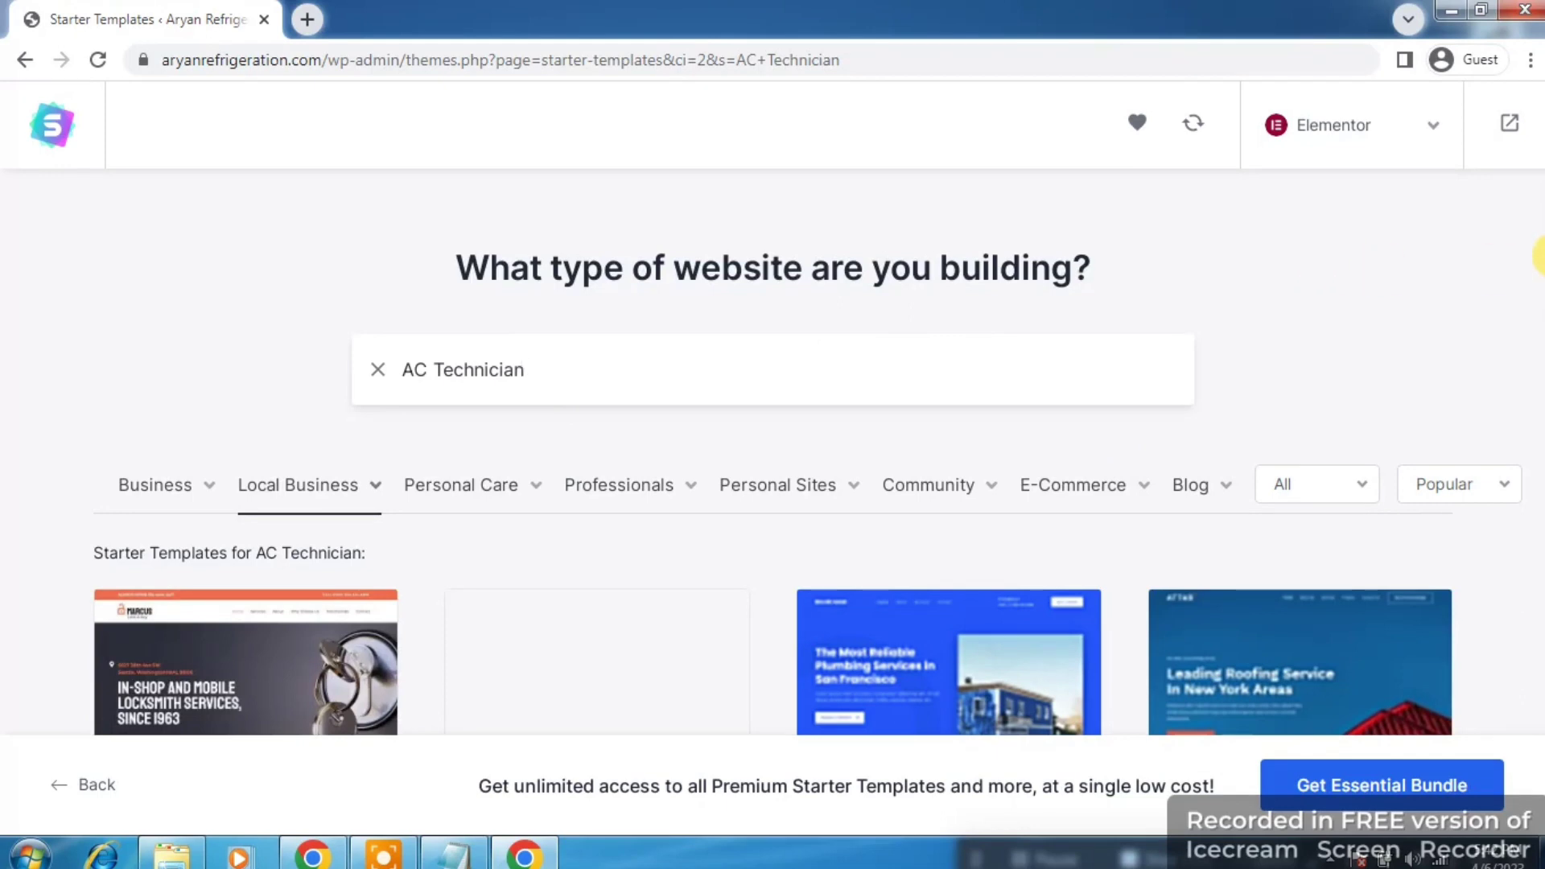
pyautogui.scroll(-1, 1539, 253)
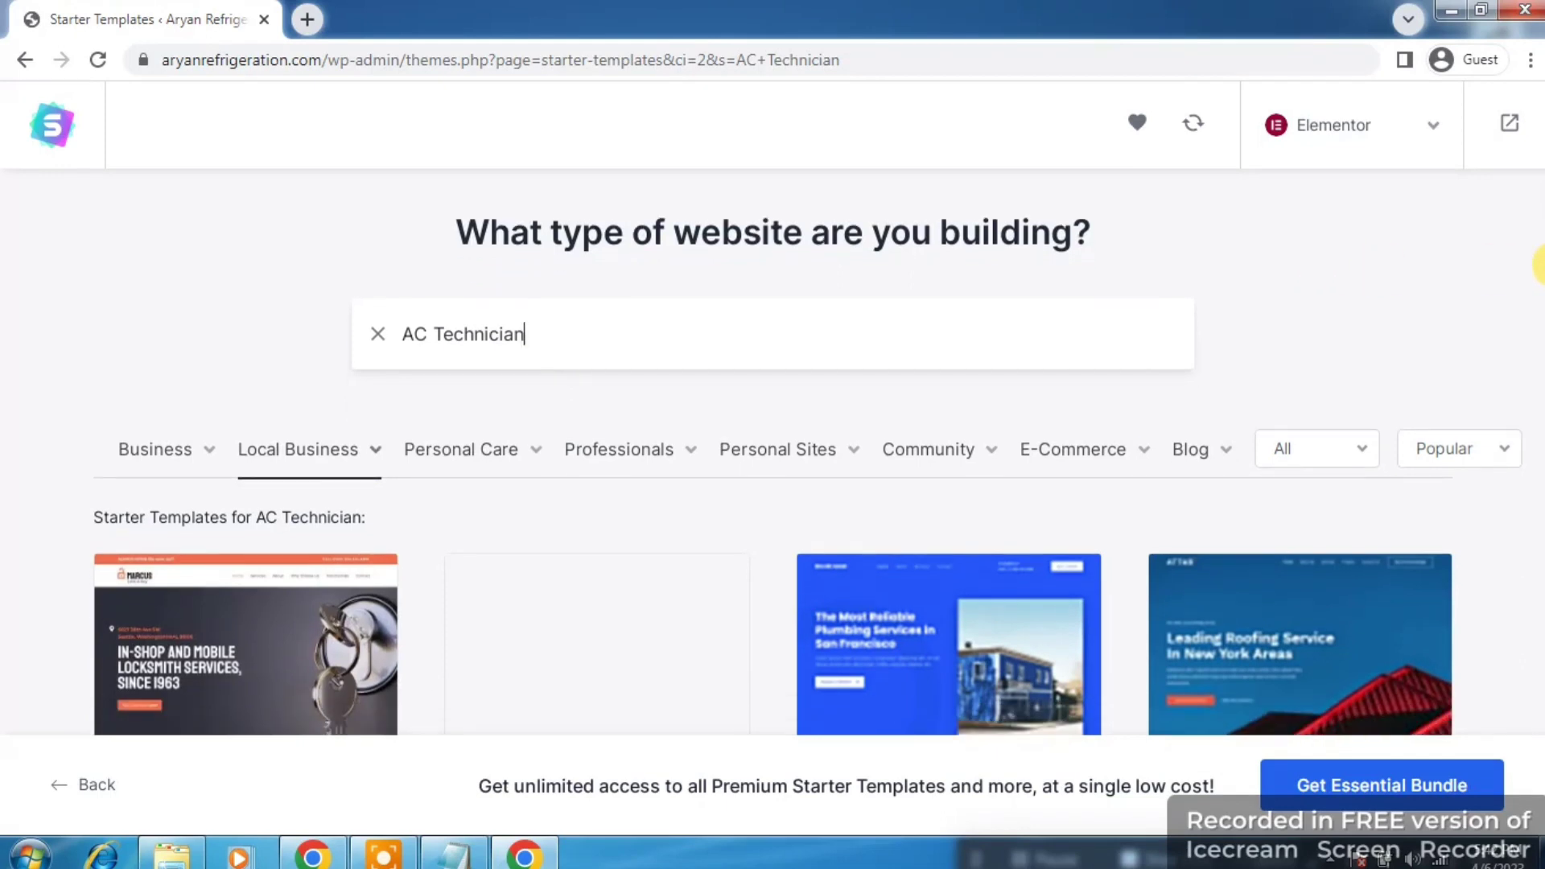
pyautogui.scroll(1, 1539, 261)
pyautogui.scroll(-3, 1539, 262)
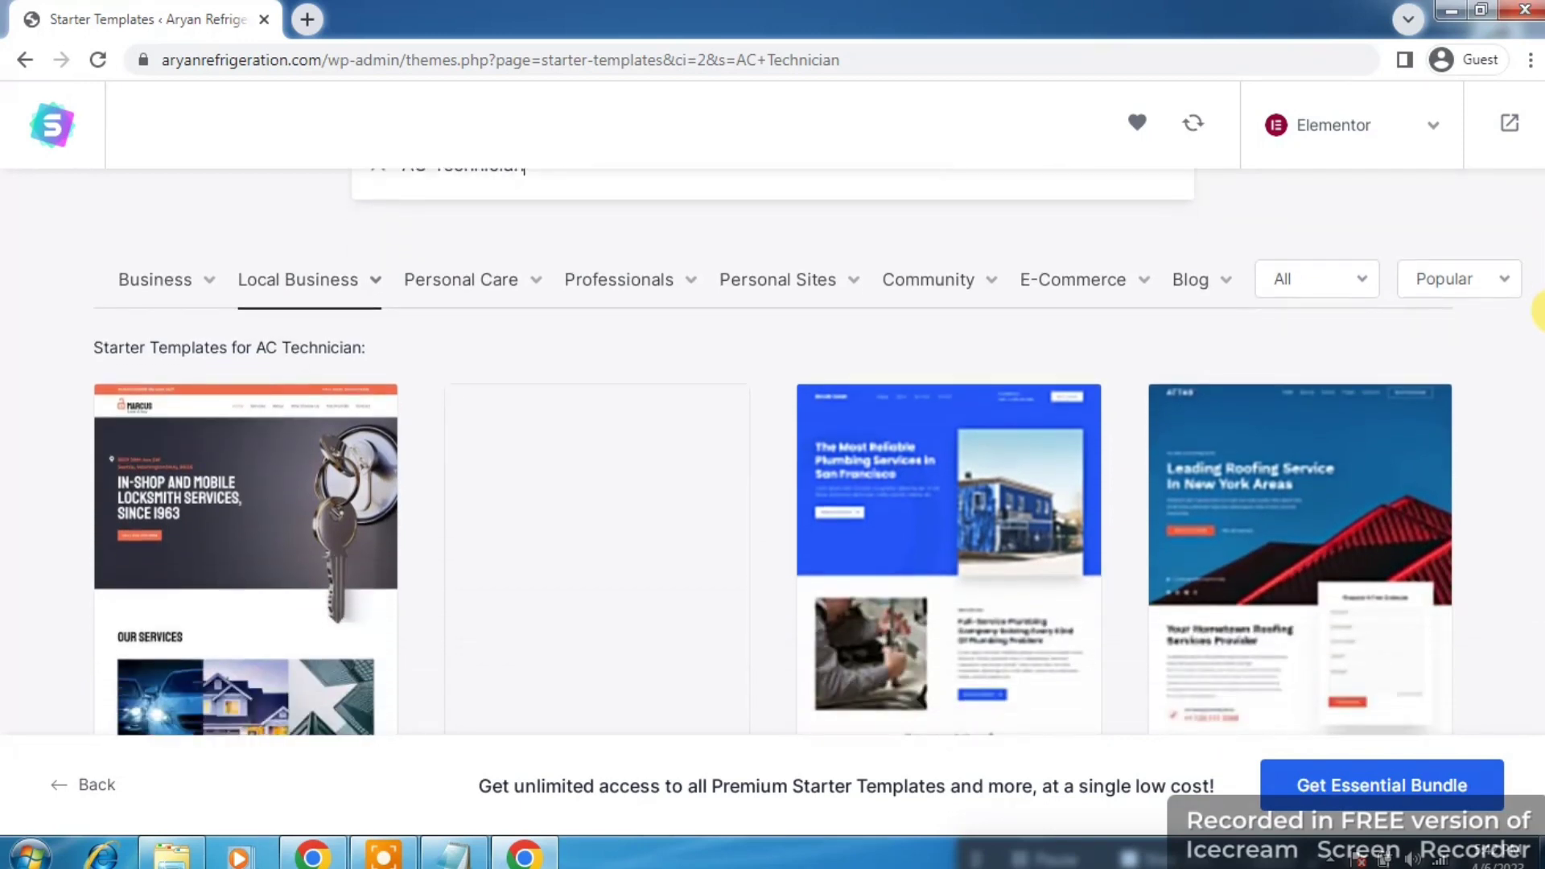
pyautogui.scroll(-1, 1539, 314)
pyautogui.scroll(1, 1539, 322)
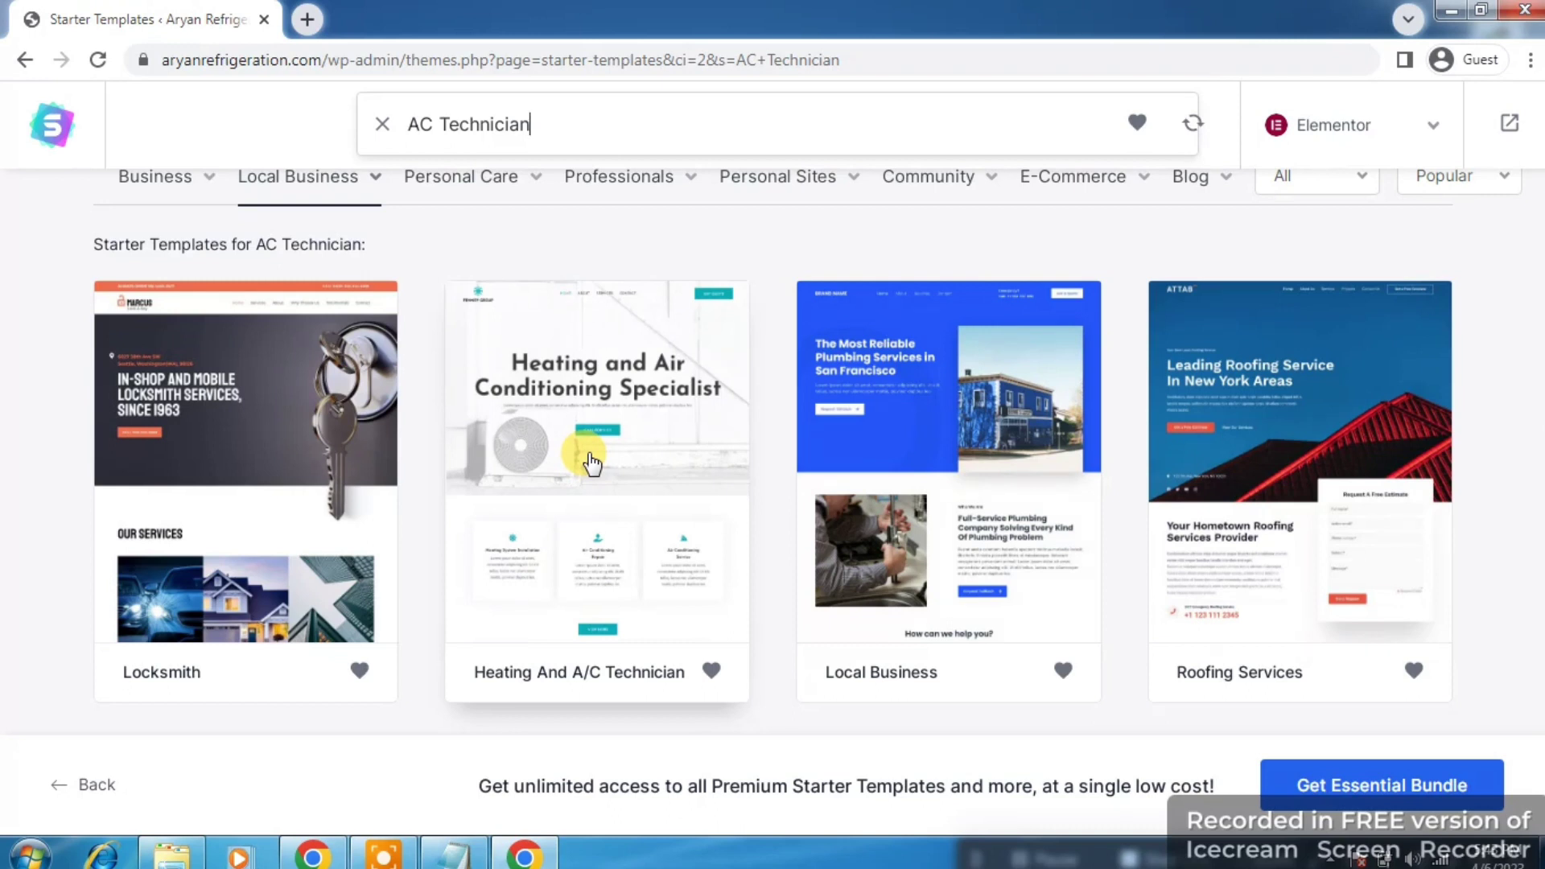
# Step: Select the Heating And A/C Technician template and scroll through its site preview
pyautogui.click(552, 477)
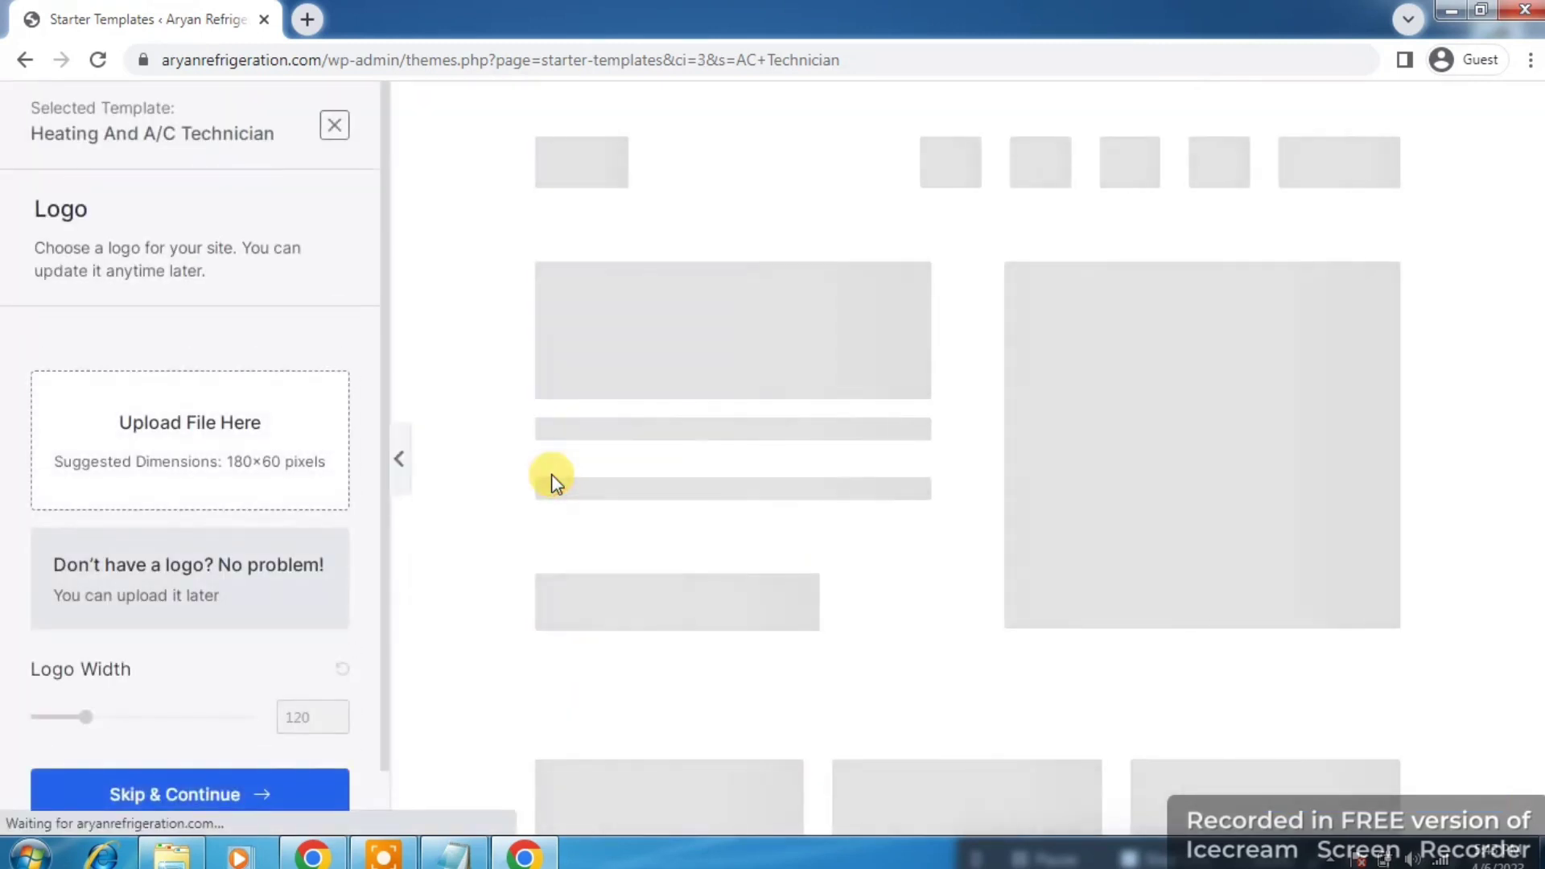
pyautogui.click(389, 386)
pyautogui.moveTo(389, 386); pyautogui.dragTo(389, 423)
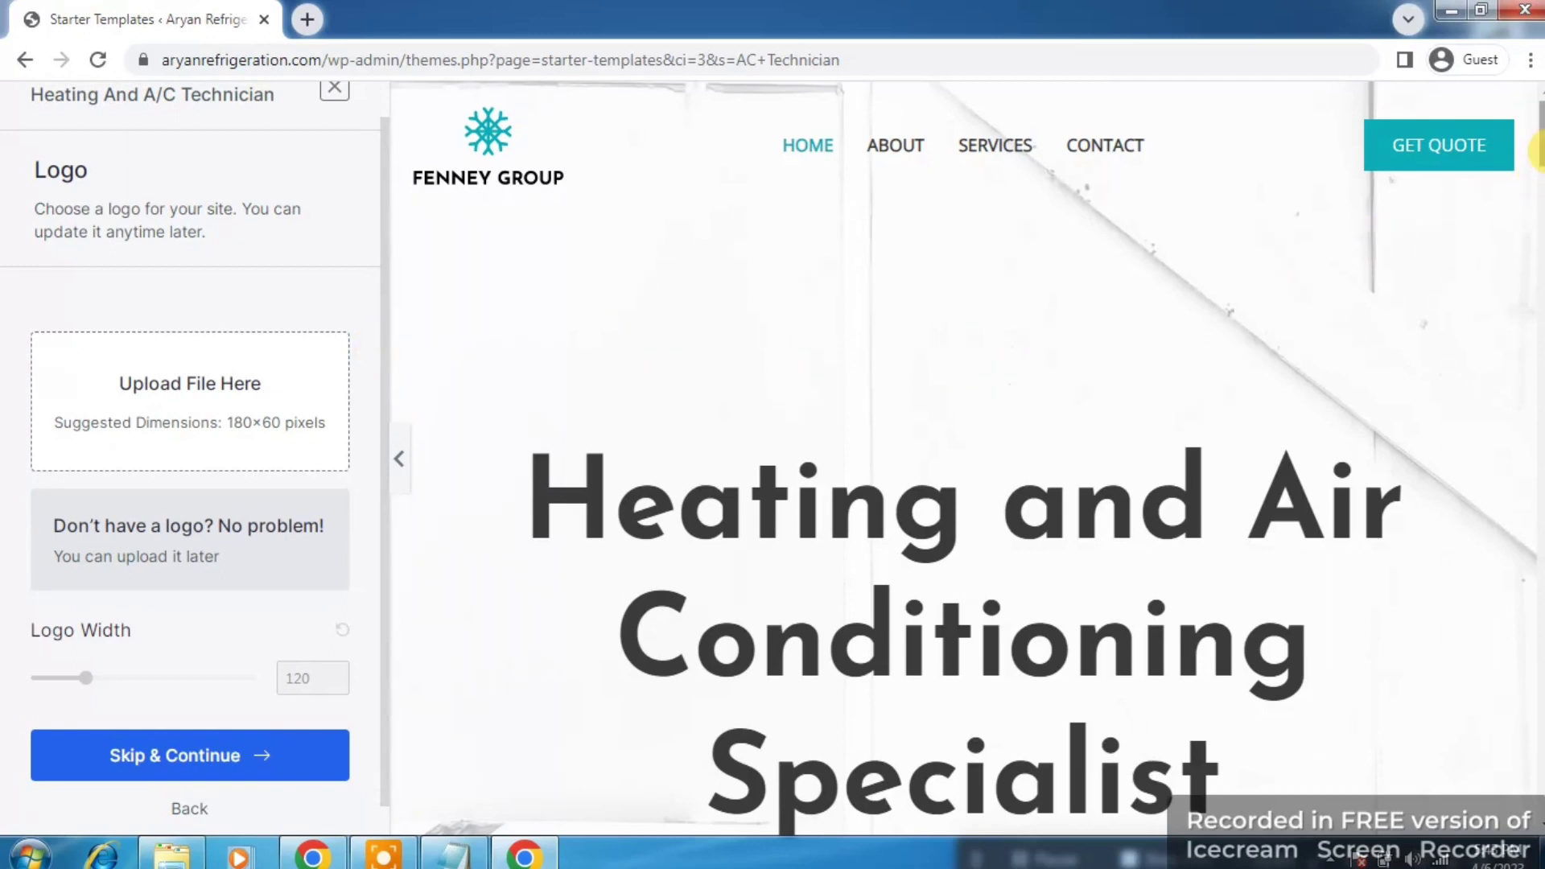
pyautogui.moveTo(1539, 149)
pyautogui.mouseDown()
pyautogui.moveTo(1539, 283)
pyautogui.moveTo(1537, 148)
pyautogui.mouseUp()
pyautogui.moveTo(1537, 152); pyautogui.dragTo(1537, 261)
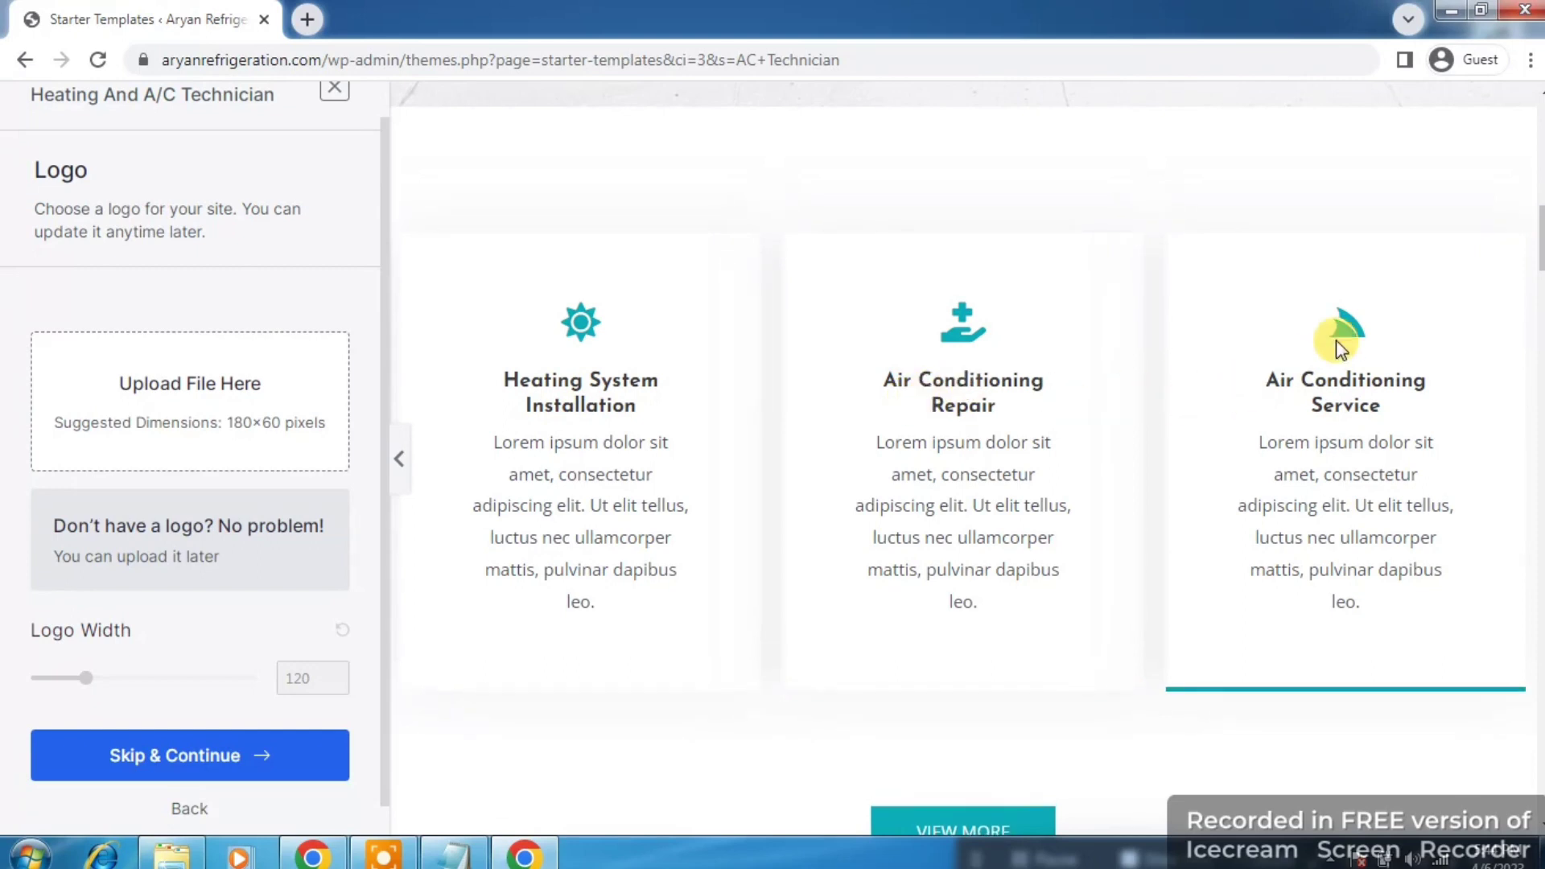
pyautogui.moveTo(1539, 250); pyautogui.dragTo(1527, 133)
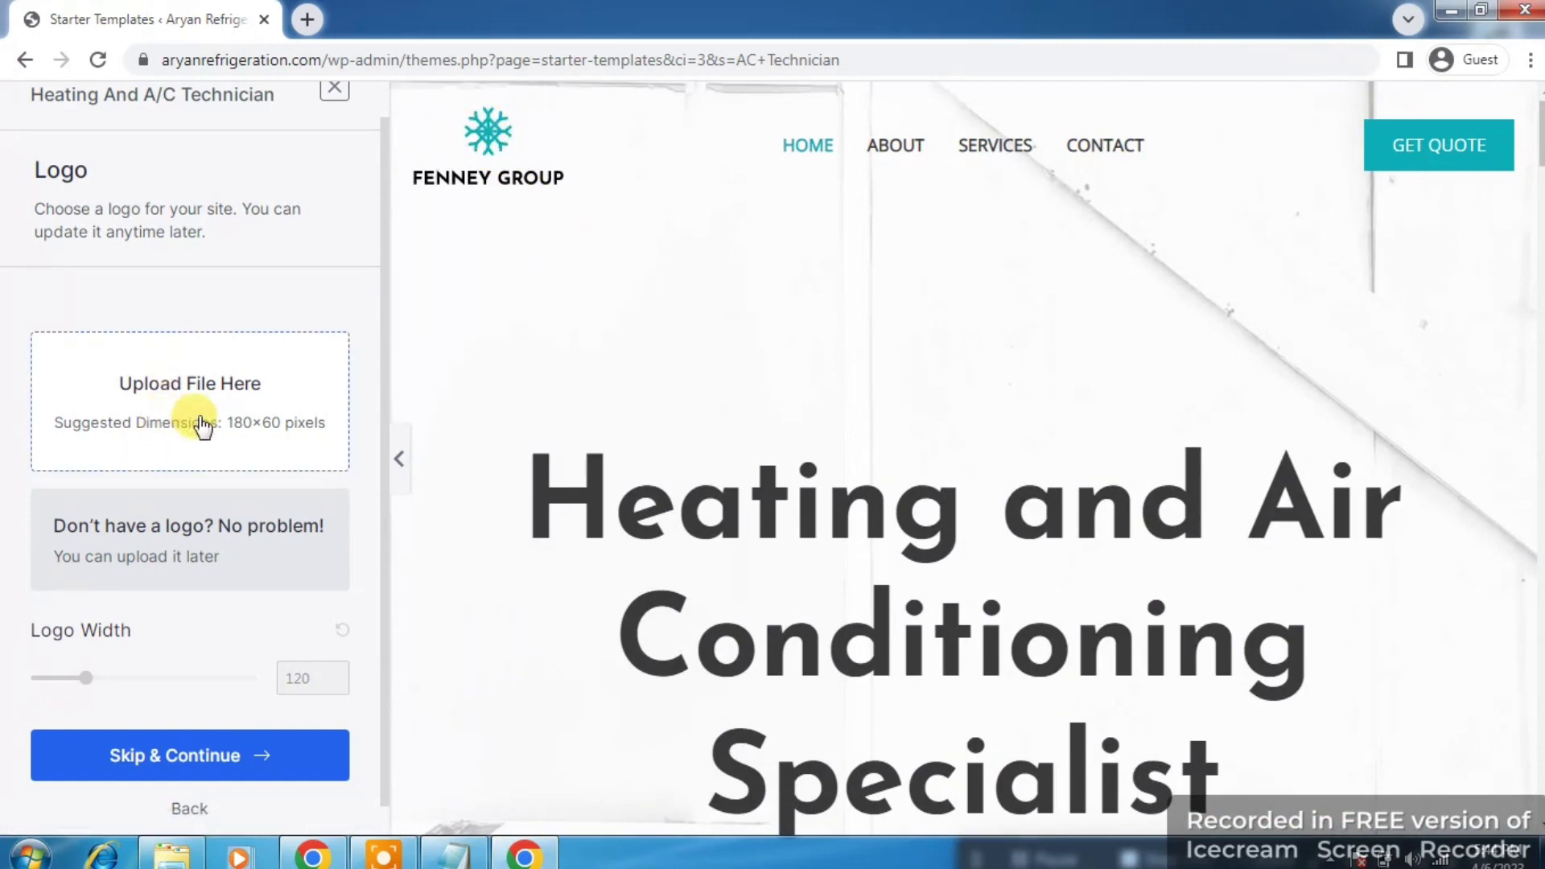
pyautogui.moveTo(386, 310); pyautogui.dragTo(383, 355)
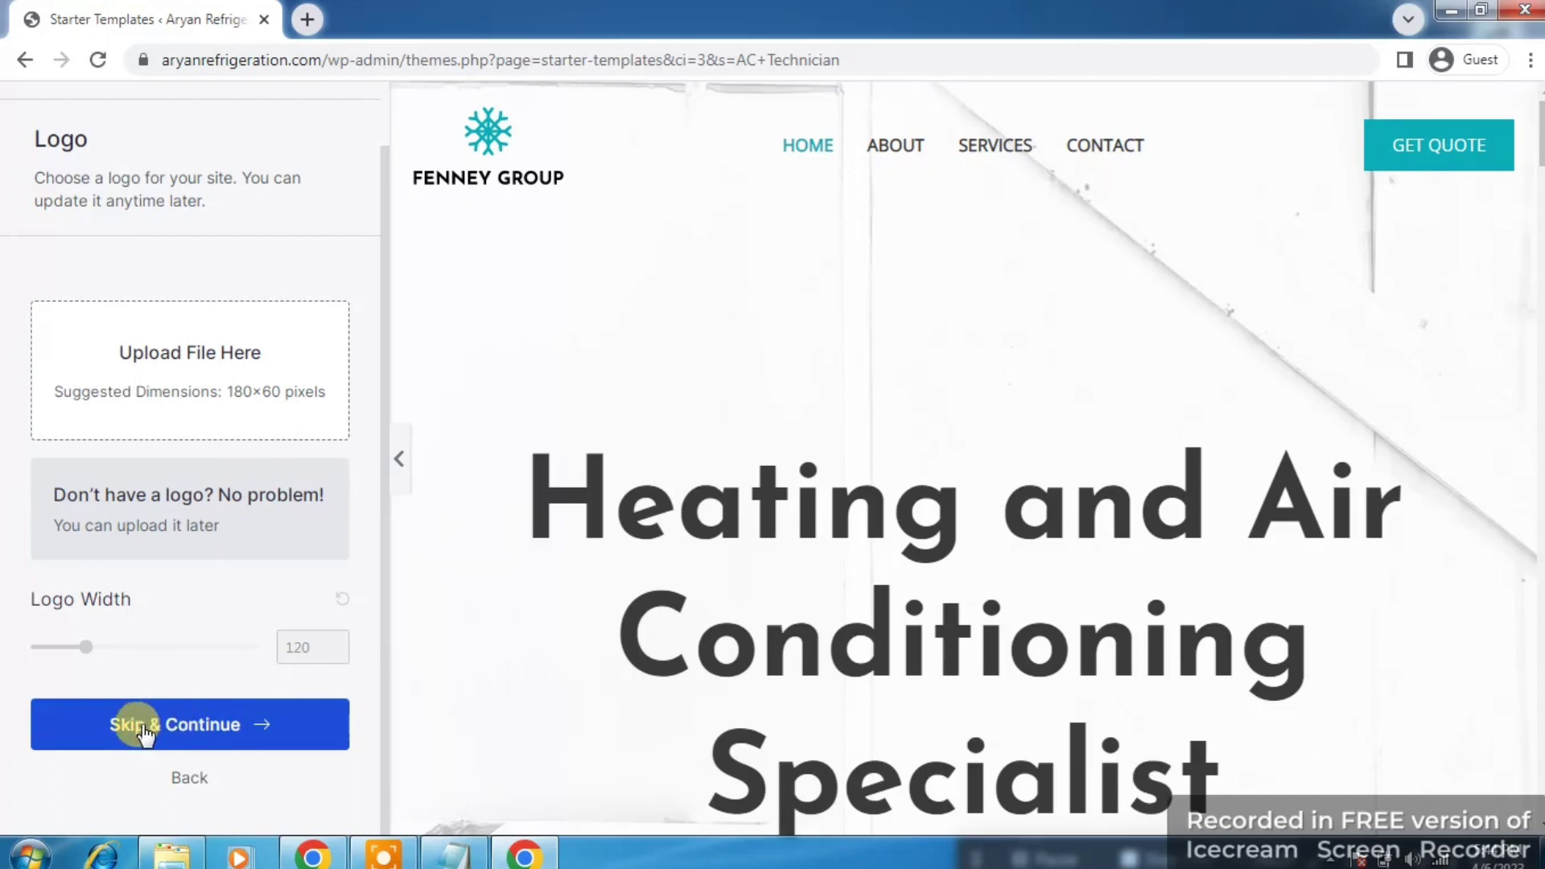
# Step: Skip the logo, preview red, pink and green palettes, then keep Default Colors and continue
pyautogui.click(185, 726)
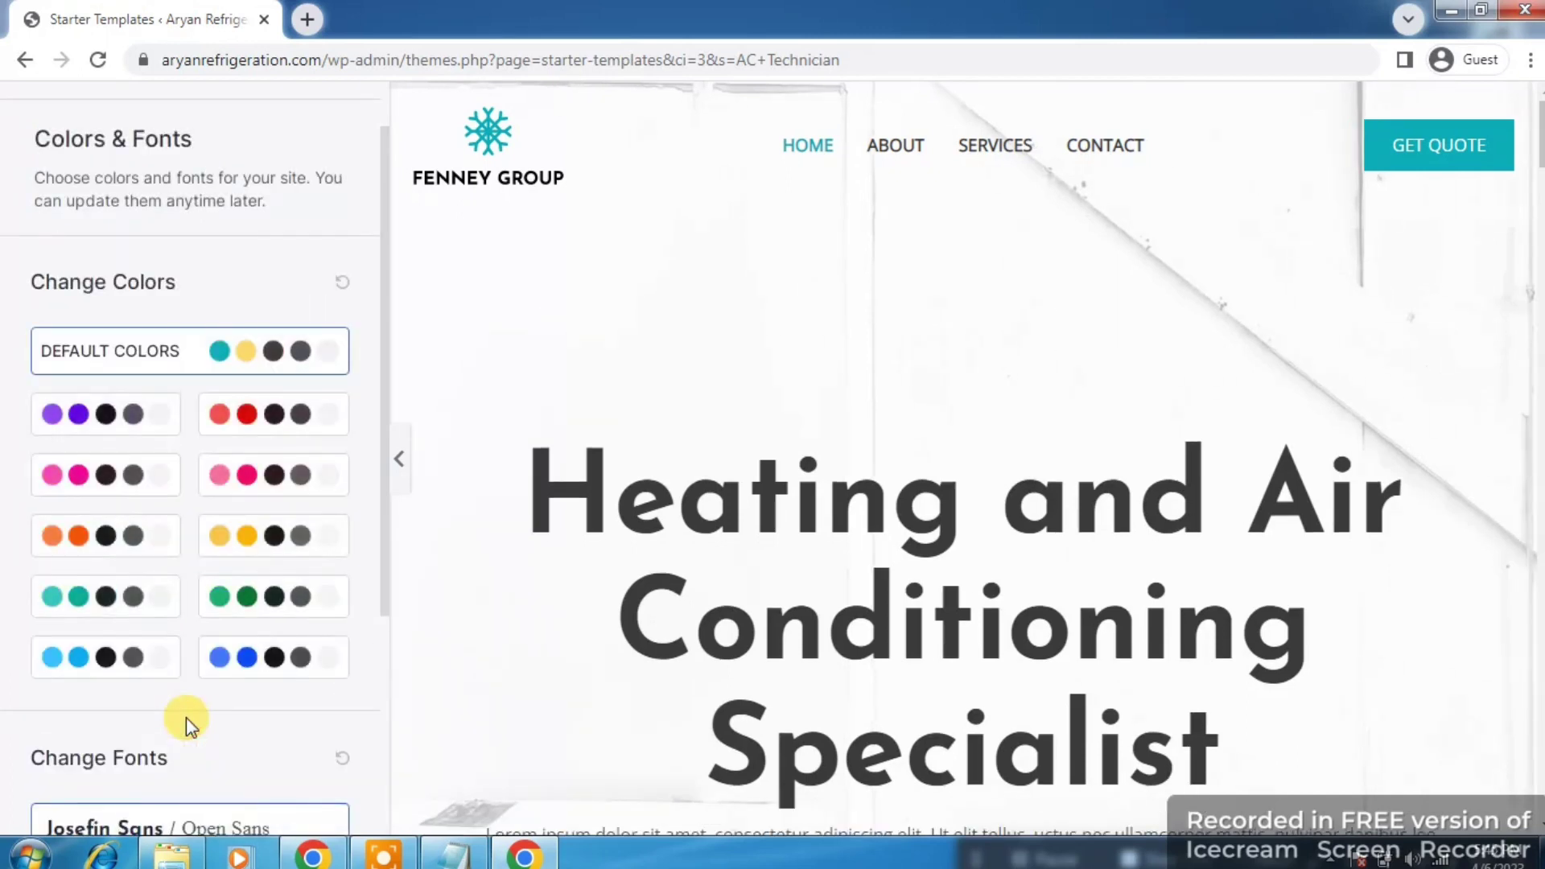
pyautogui.click(223, 420)
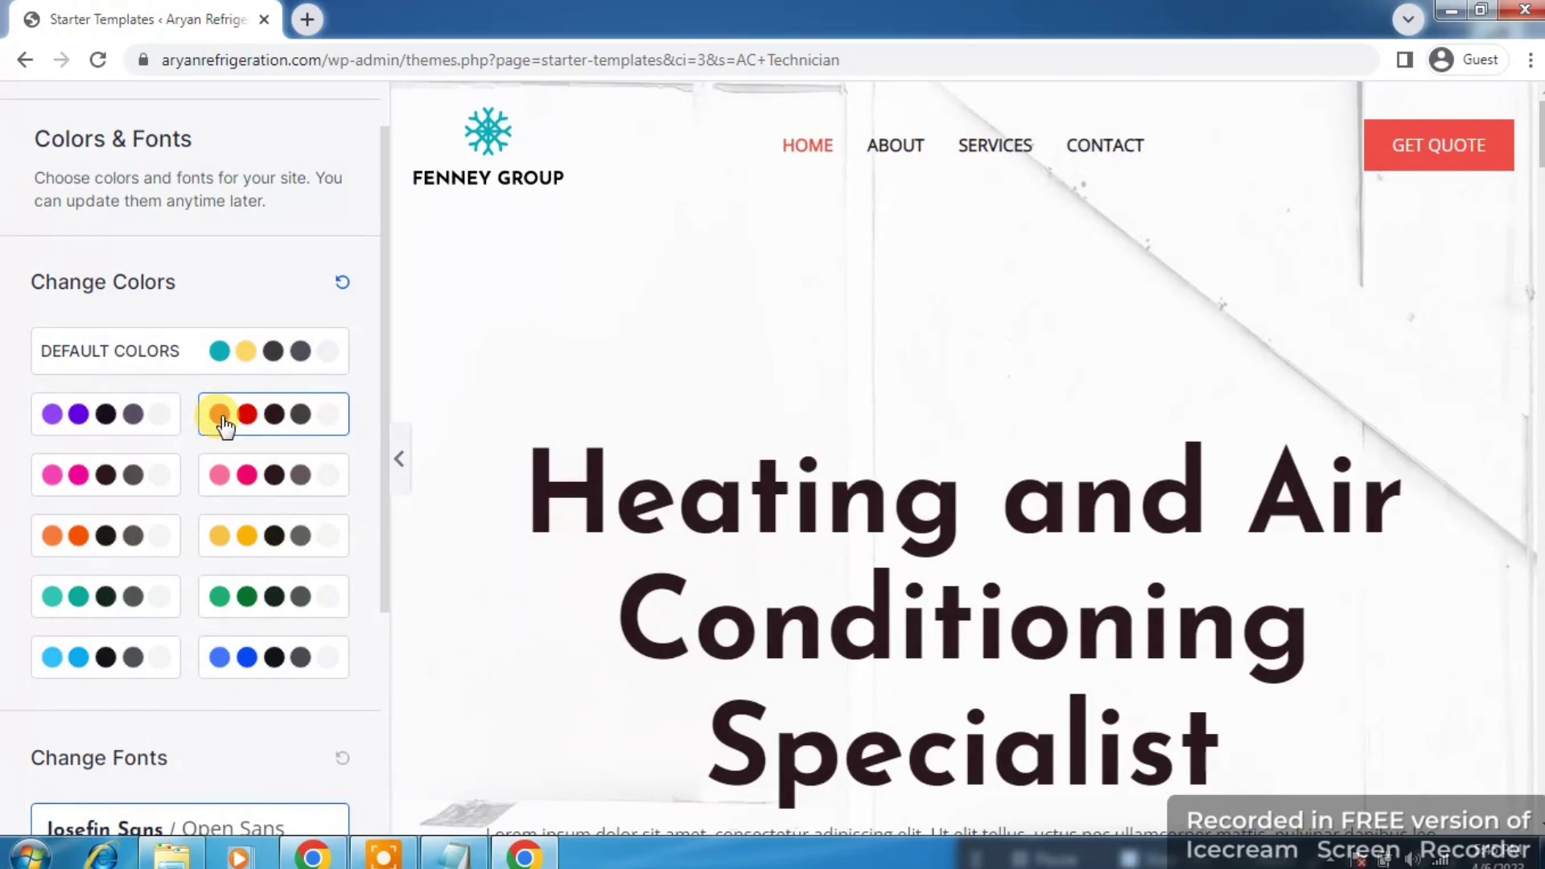
pyautogui.click(200, 355)
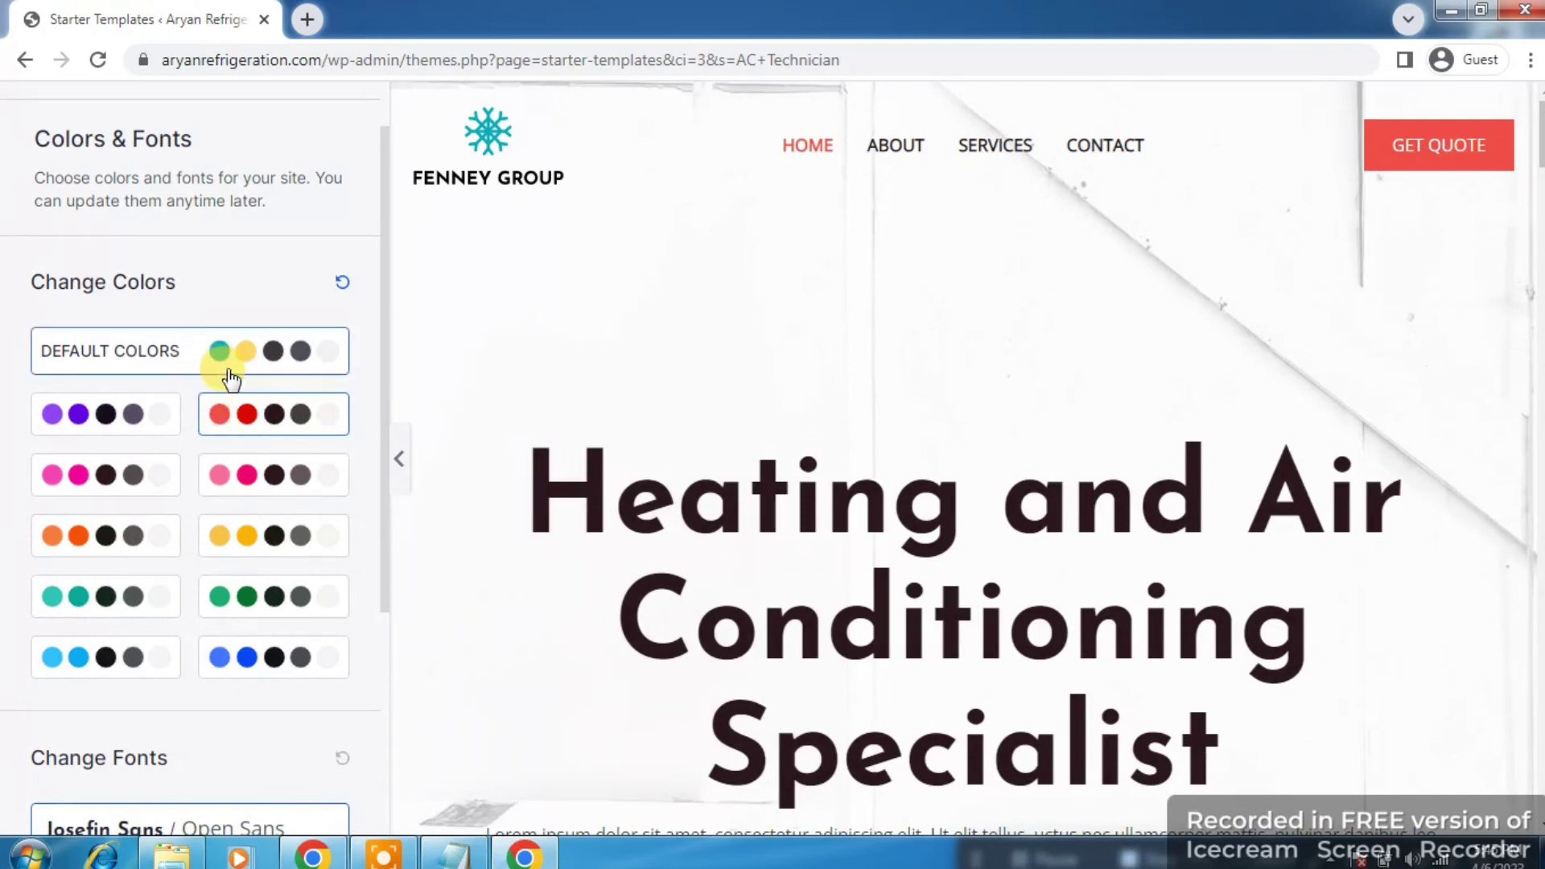
pyautogui.click(240, 370)
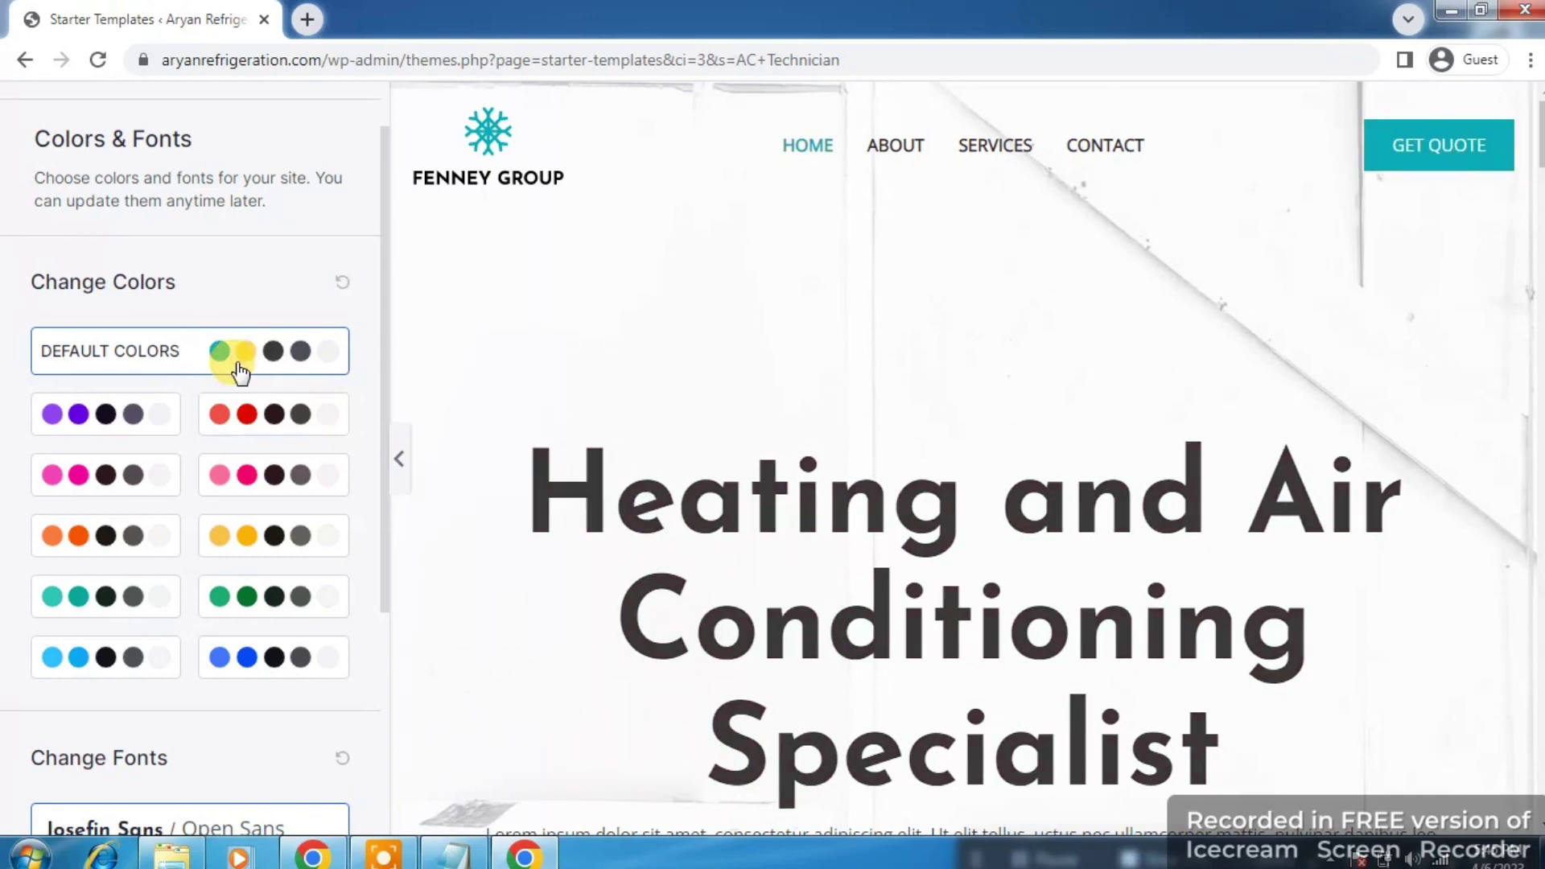
pyautogui.click(85, 488)
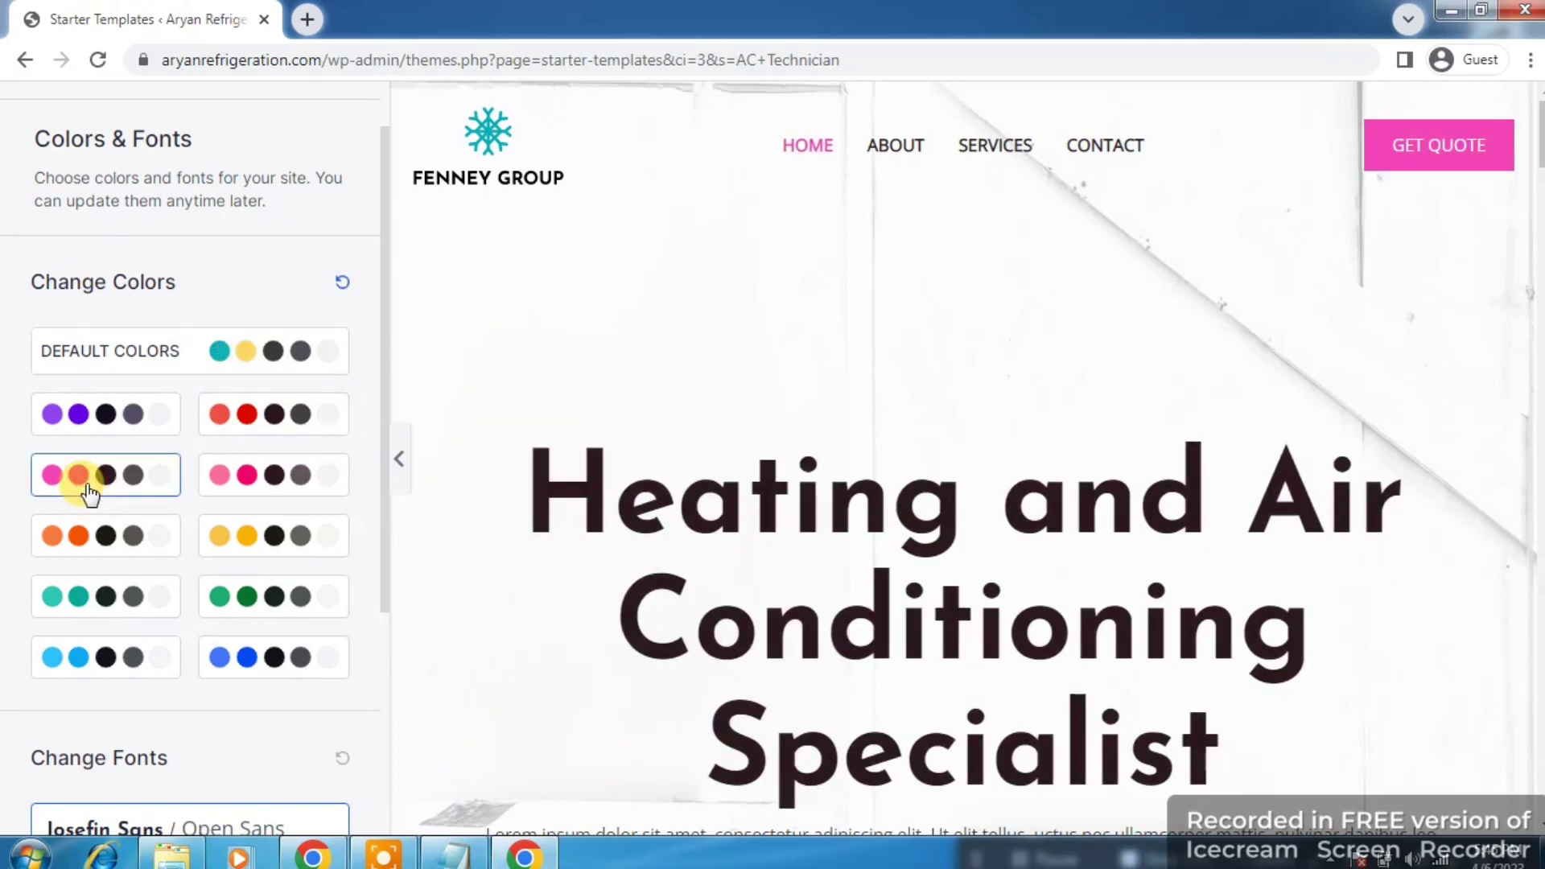
pyautogui.click(238, 610)
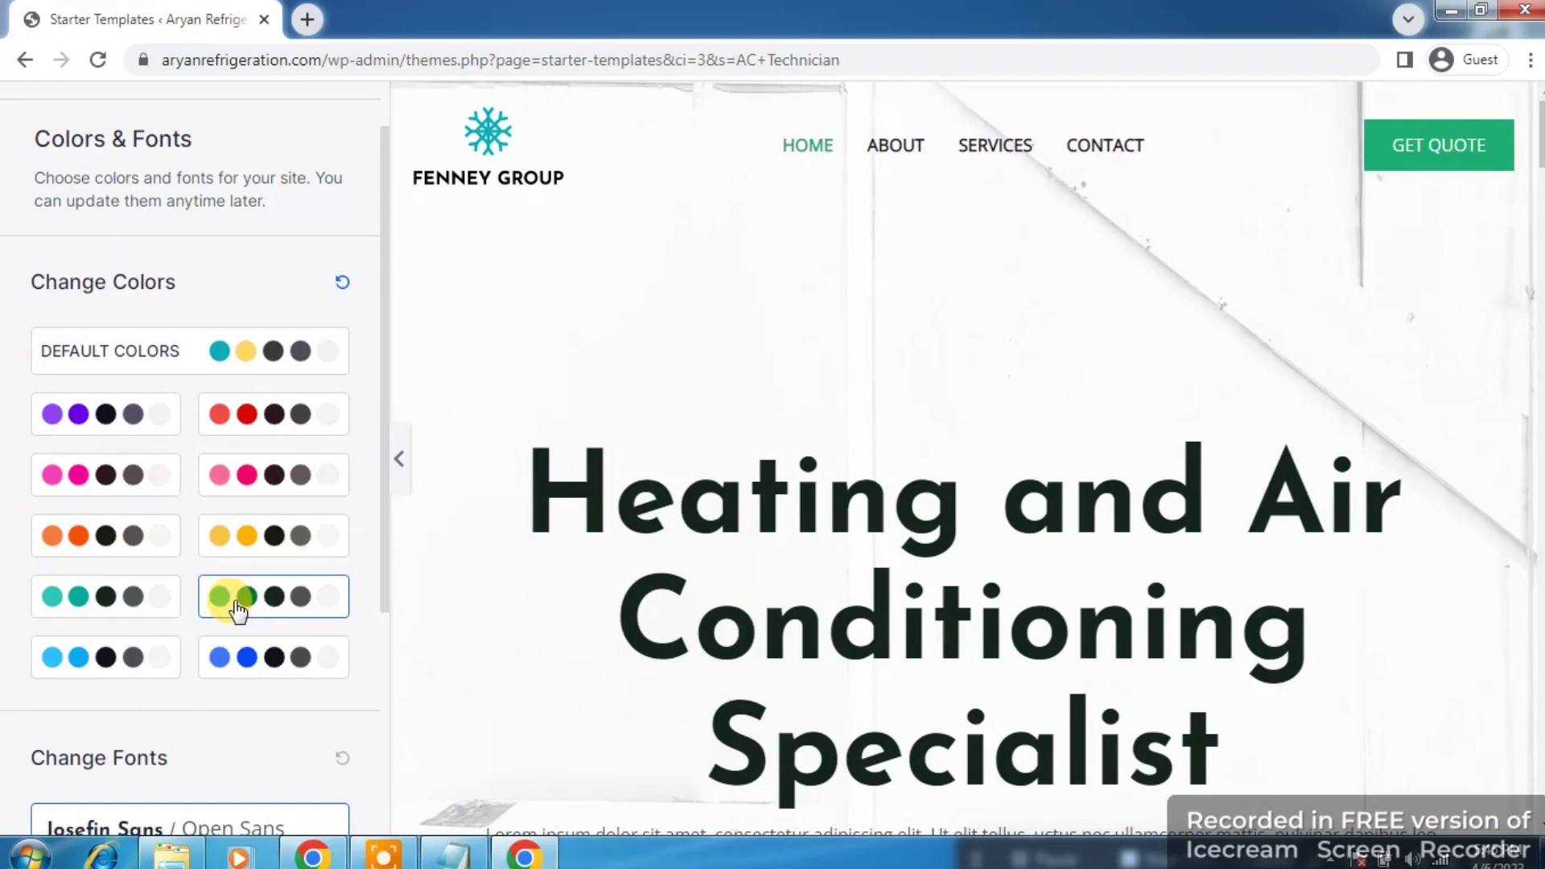
pyautogui.click(268, 359)
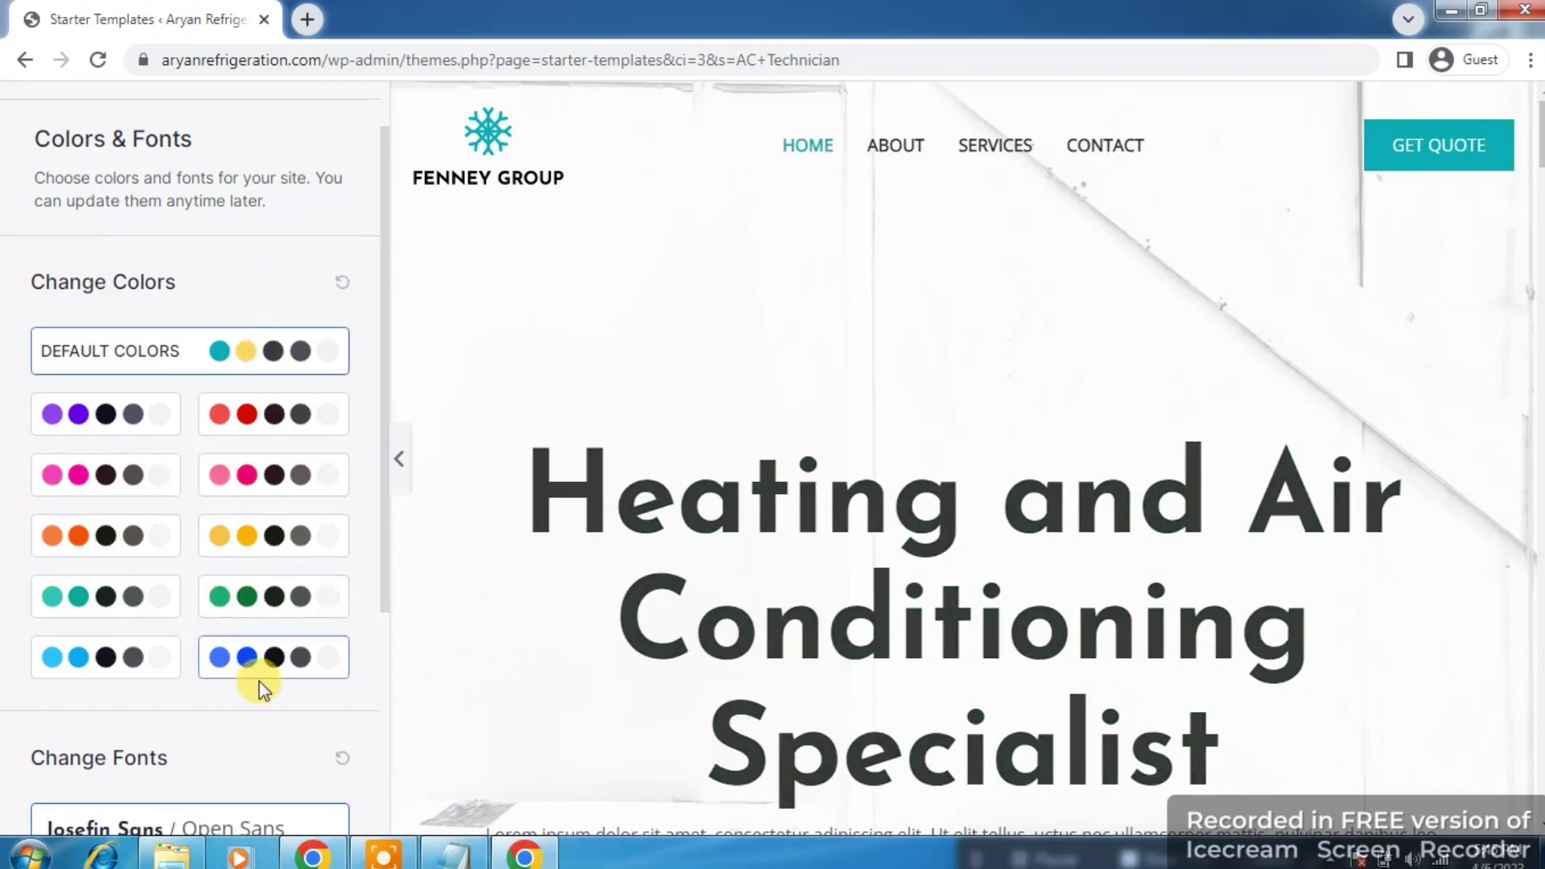
pyautogui.moveTo(385, 496); pyautogui.dragTo(374, 712)
pyautogui.click(306, 731)
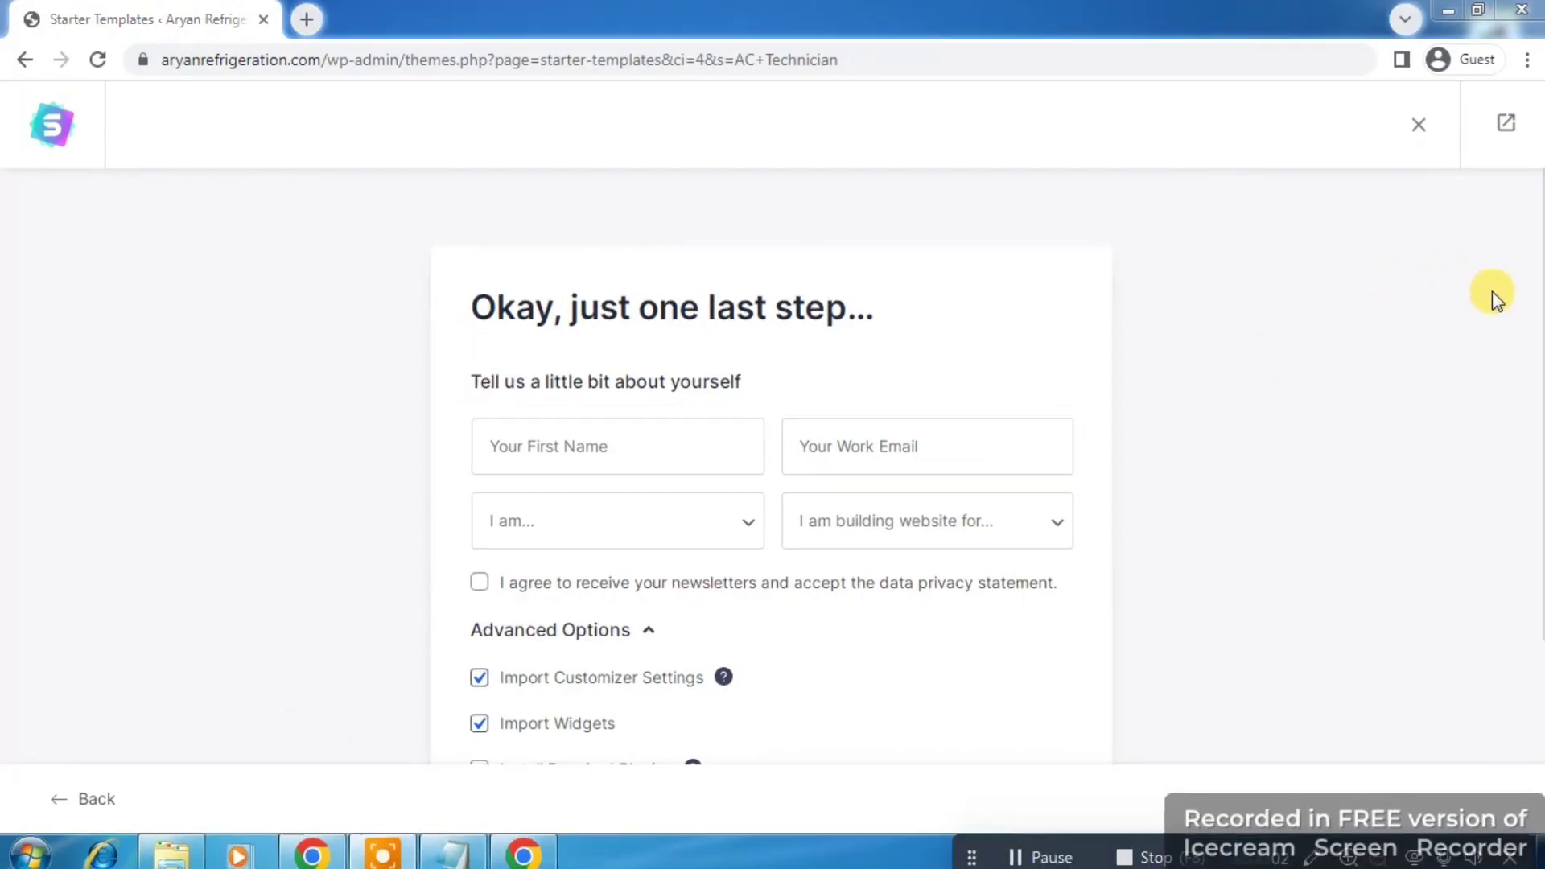
# Step: Scroll the final import form and glance at the saved notes in Notepad
pyautogui.moveTo(1536, 256); pyautogui.dragTo(1538, 487)
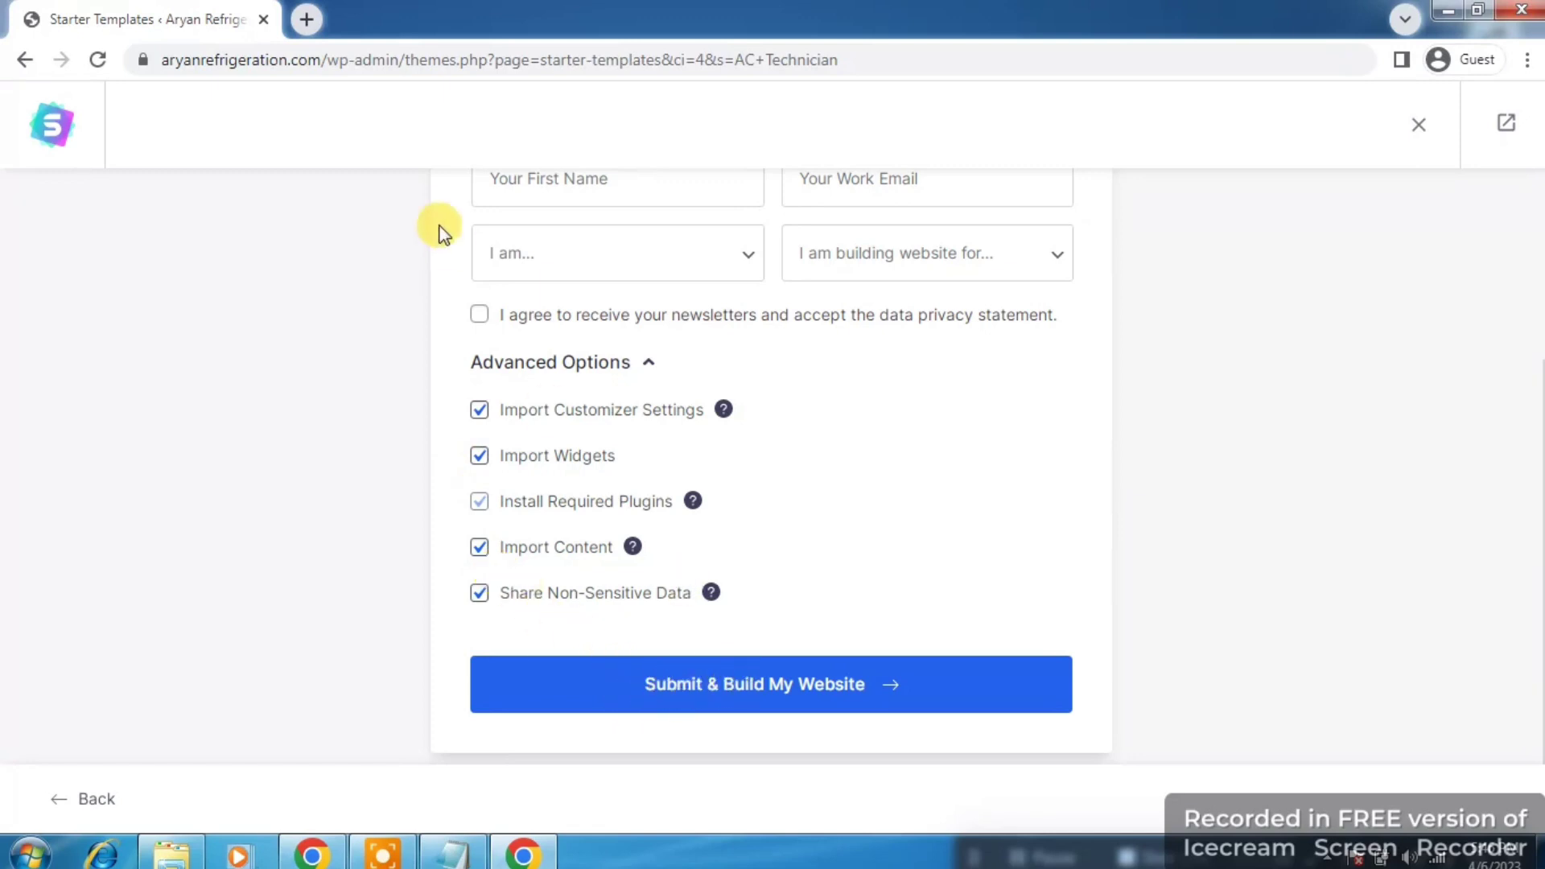
pyautogui.click(466, 863)
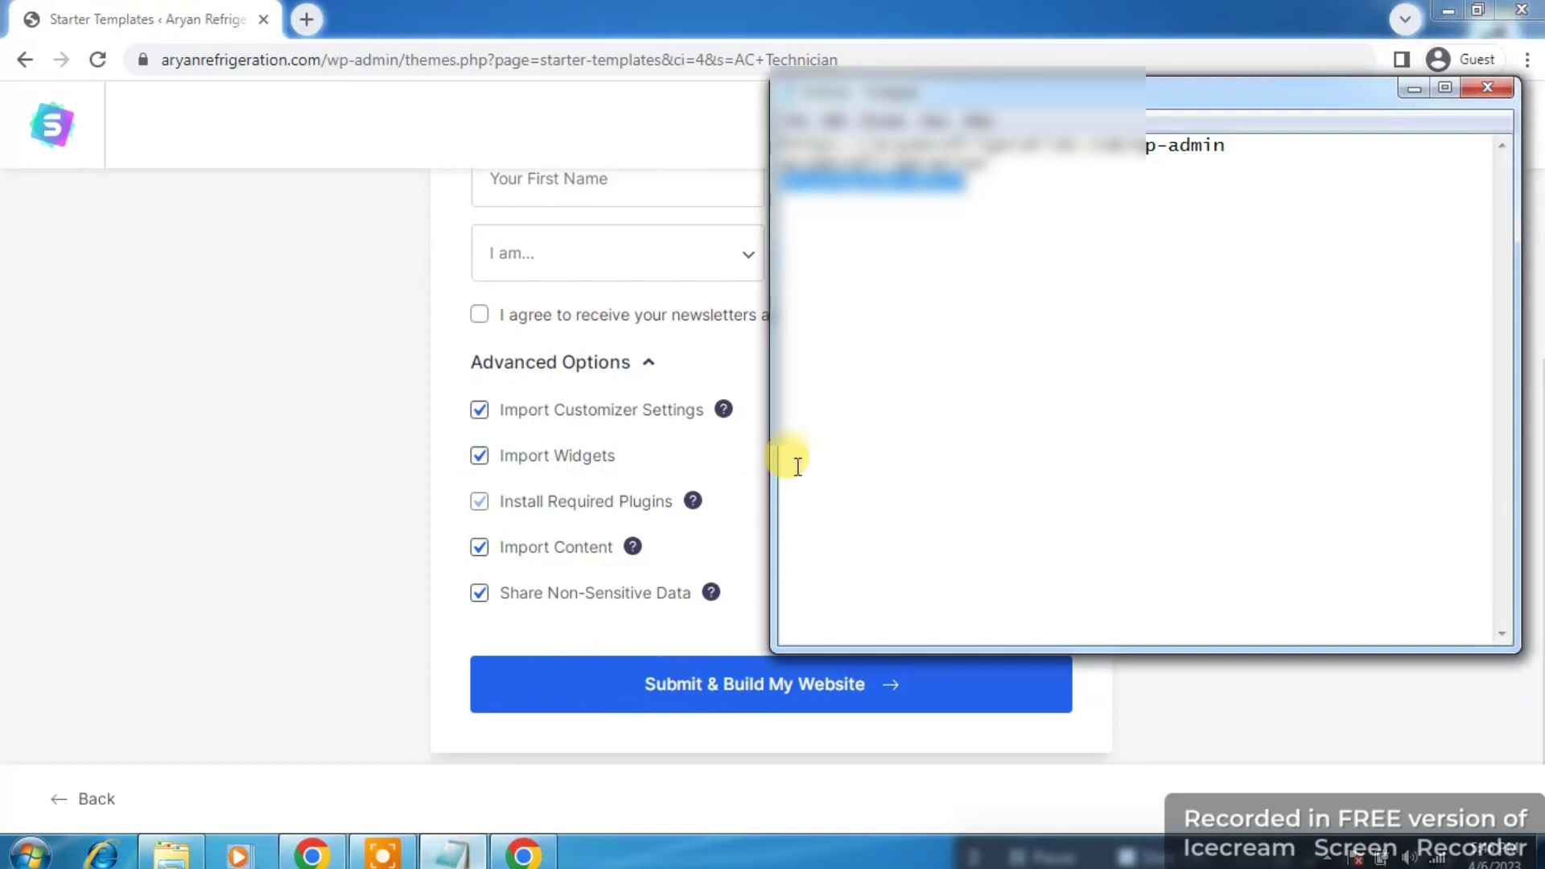
pyautogui.click(766, 400)
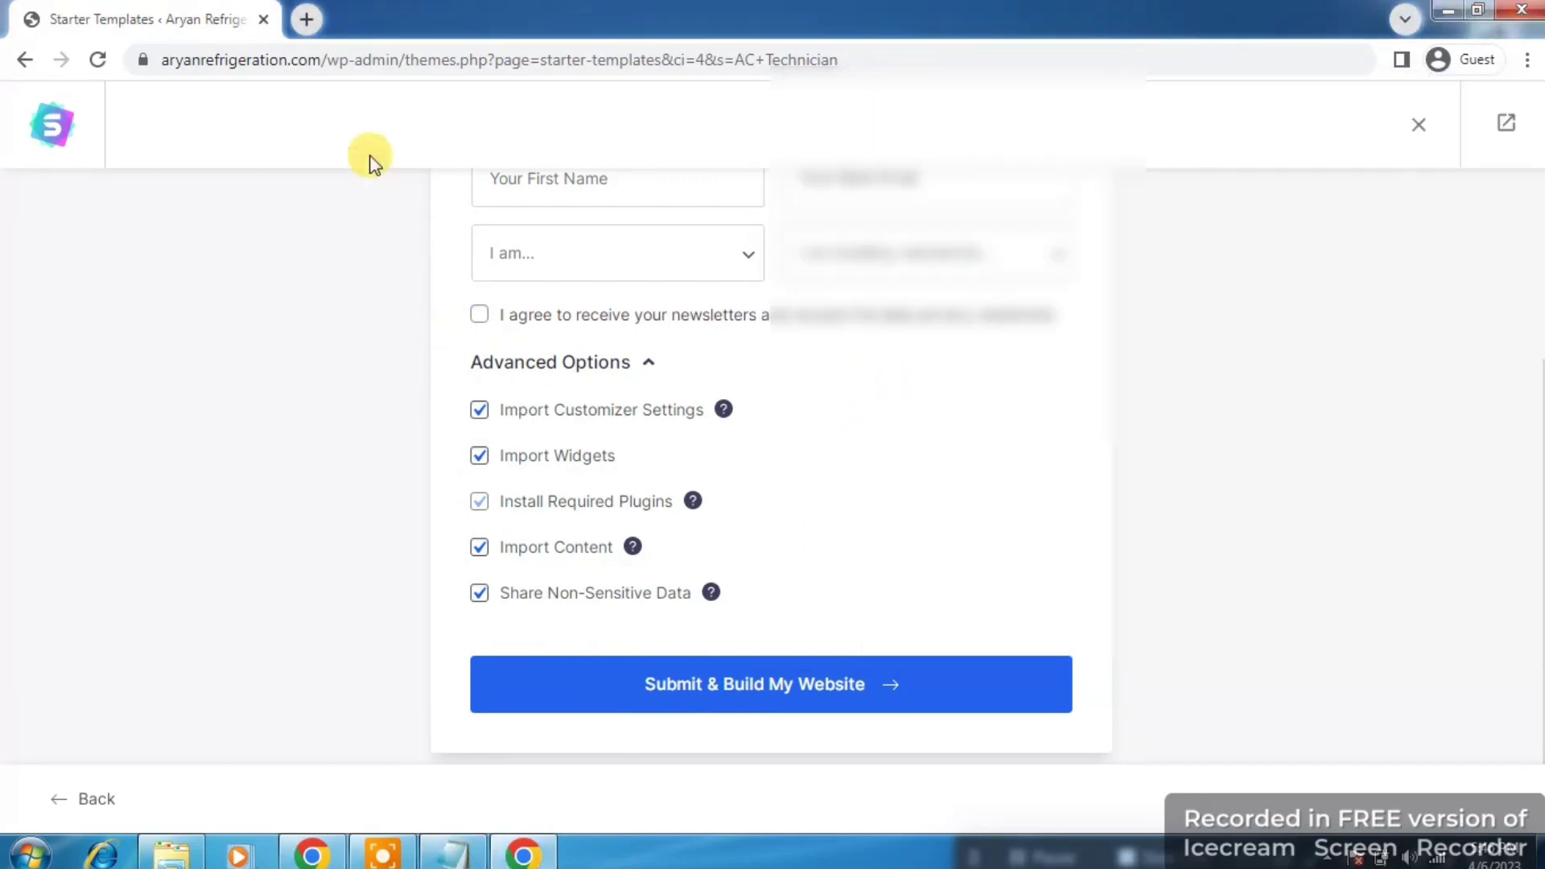
# Step: Copy the site's domain from the address bar into a new browser tab
pyautogui.click(330, 62)
pyautogui.doubleClick(334, 63)
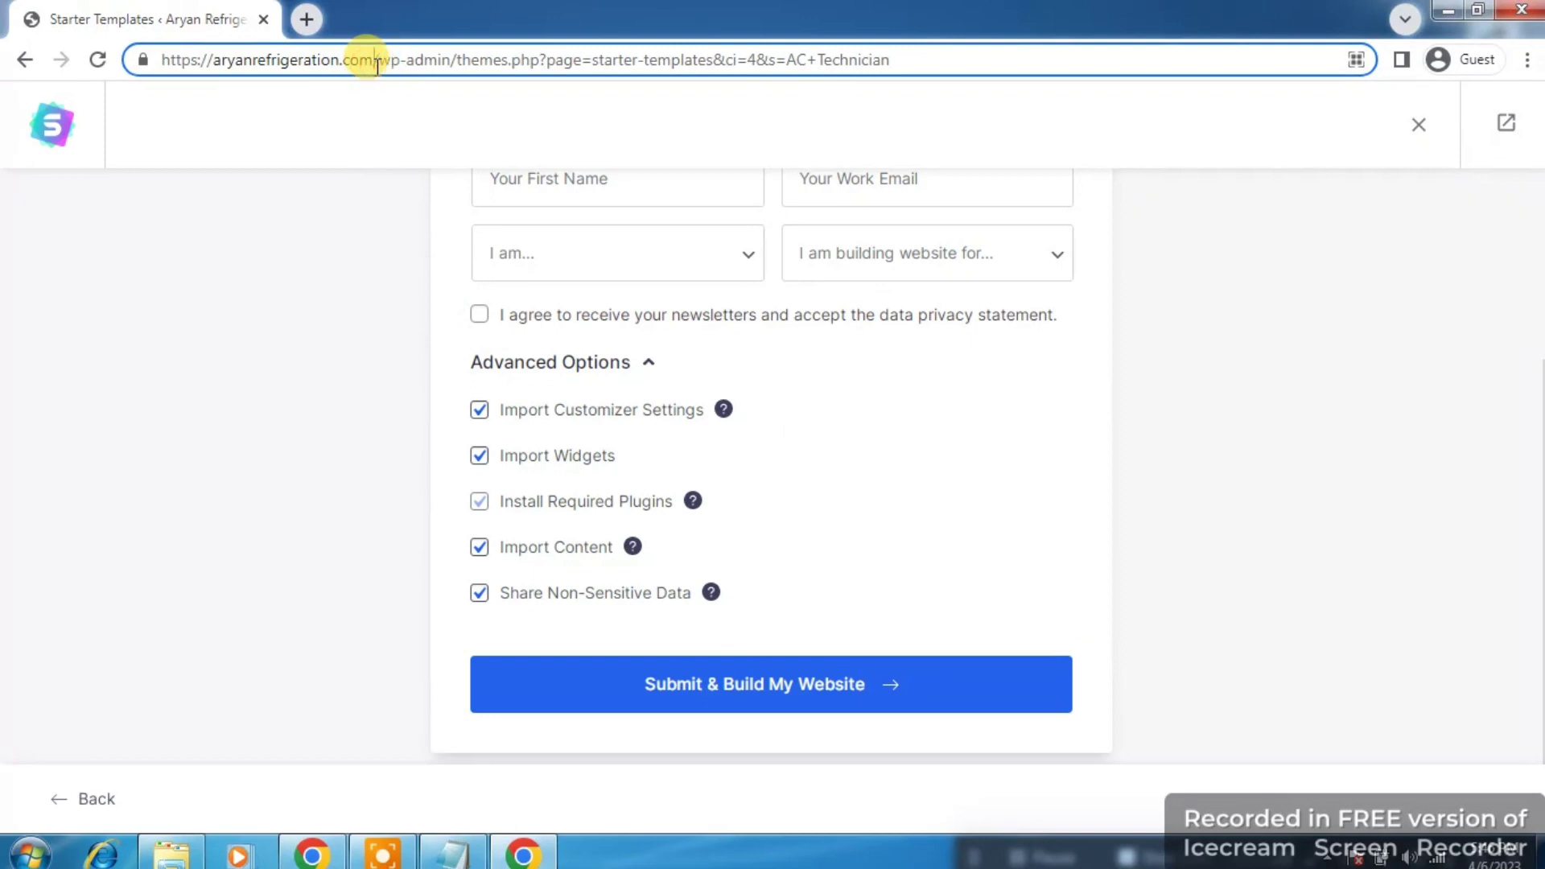
pyautogui.hotkey('shift', 'Home')
pyautogui.hotkey('ctrl', 'c')
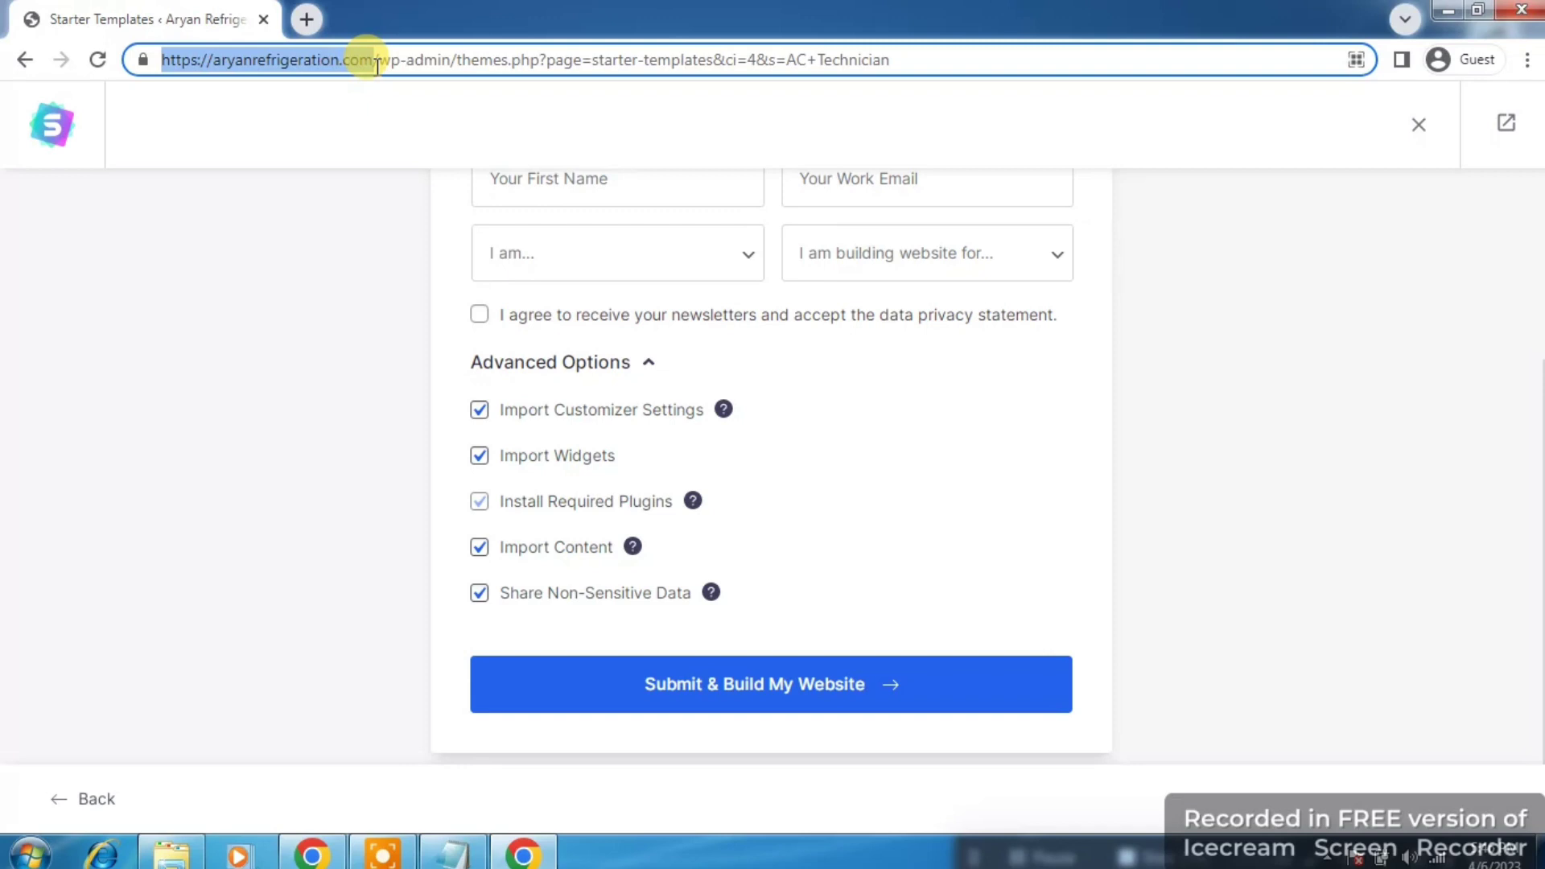
pyautogui.hotkey('ctrl', 't')
pyautogui.hotkey('ctrl', 'v')
# Step: Load the live Hello world site in the new tab, then return to the Starter Templates form
pyautogui.press('Return')
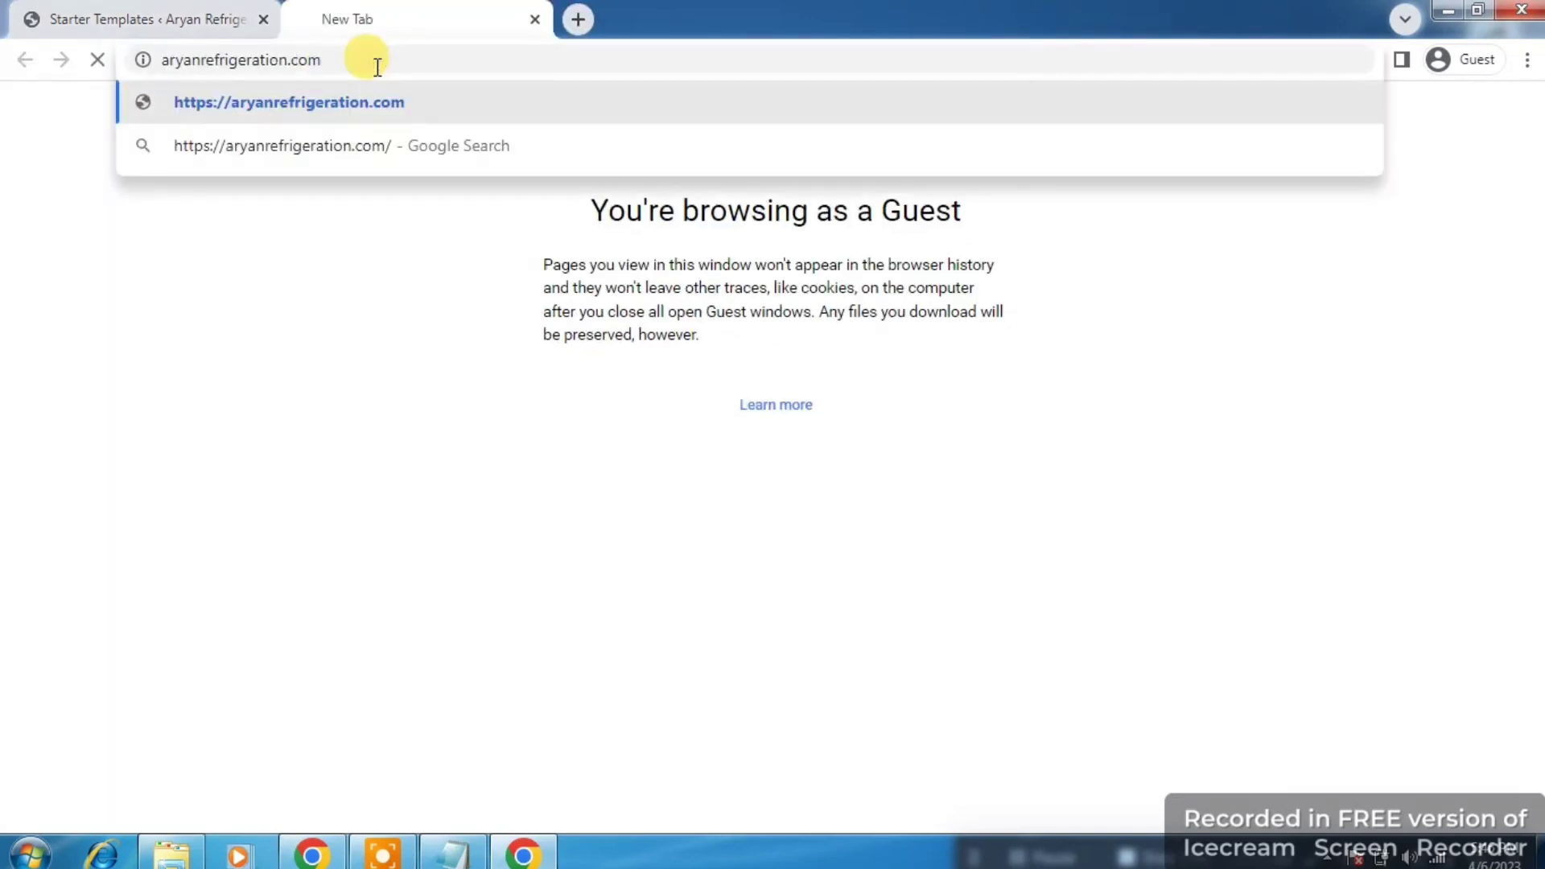
pyautogui.click(139, 11)
pyautogui.click(368, 15)
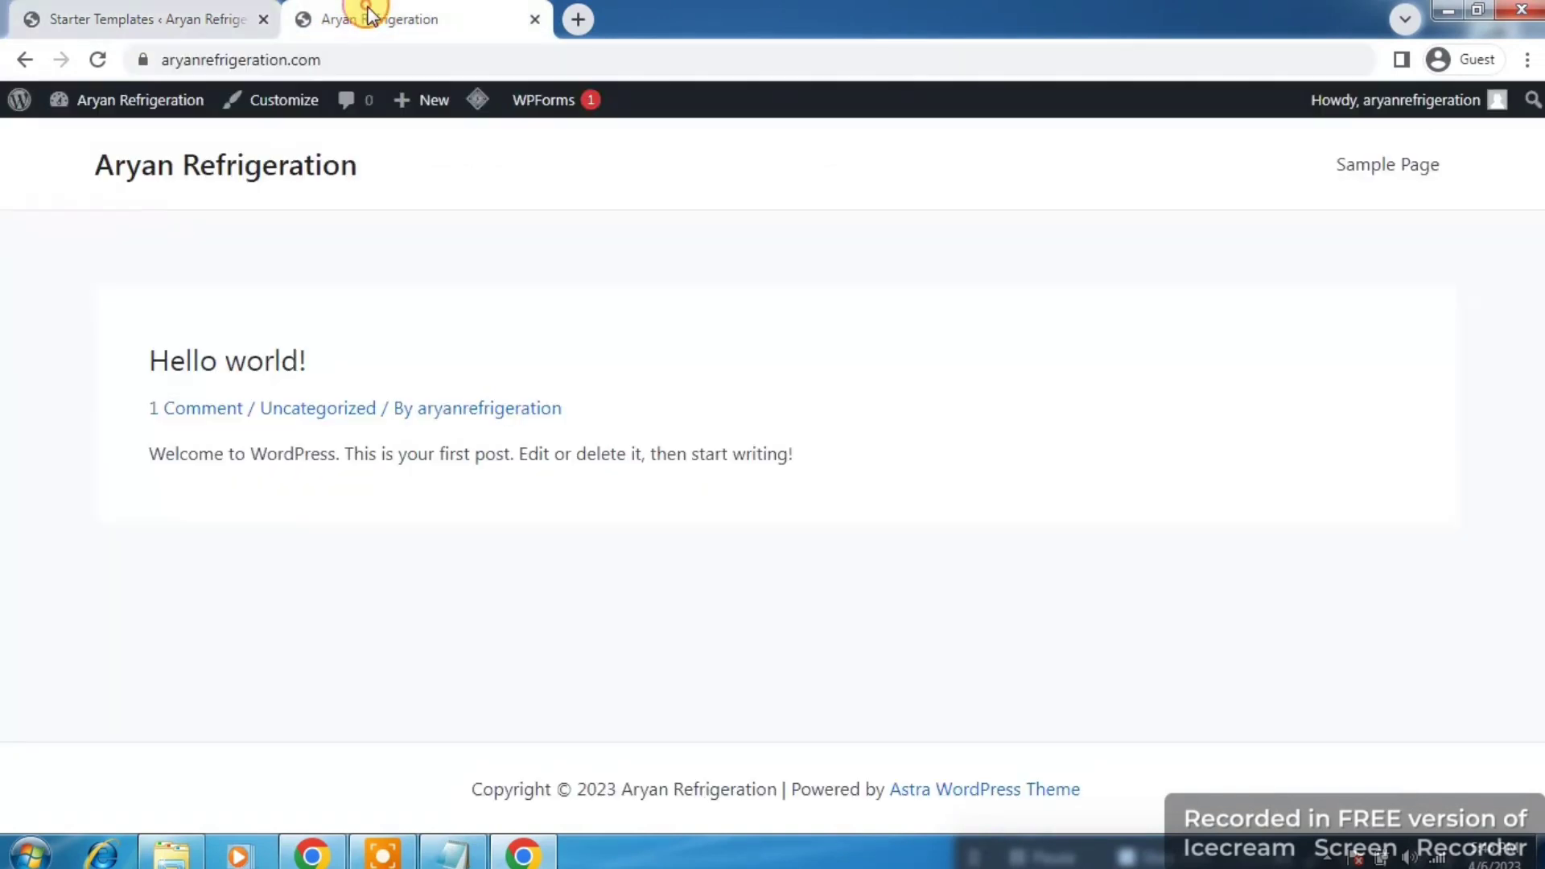
pyautogui.click(141, 16)
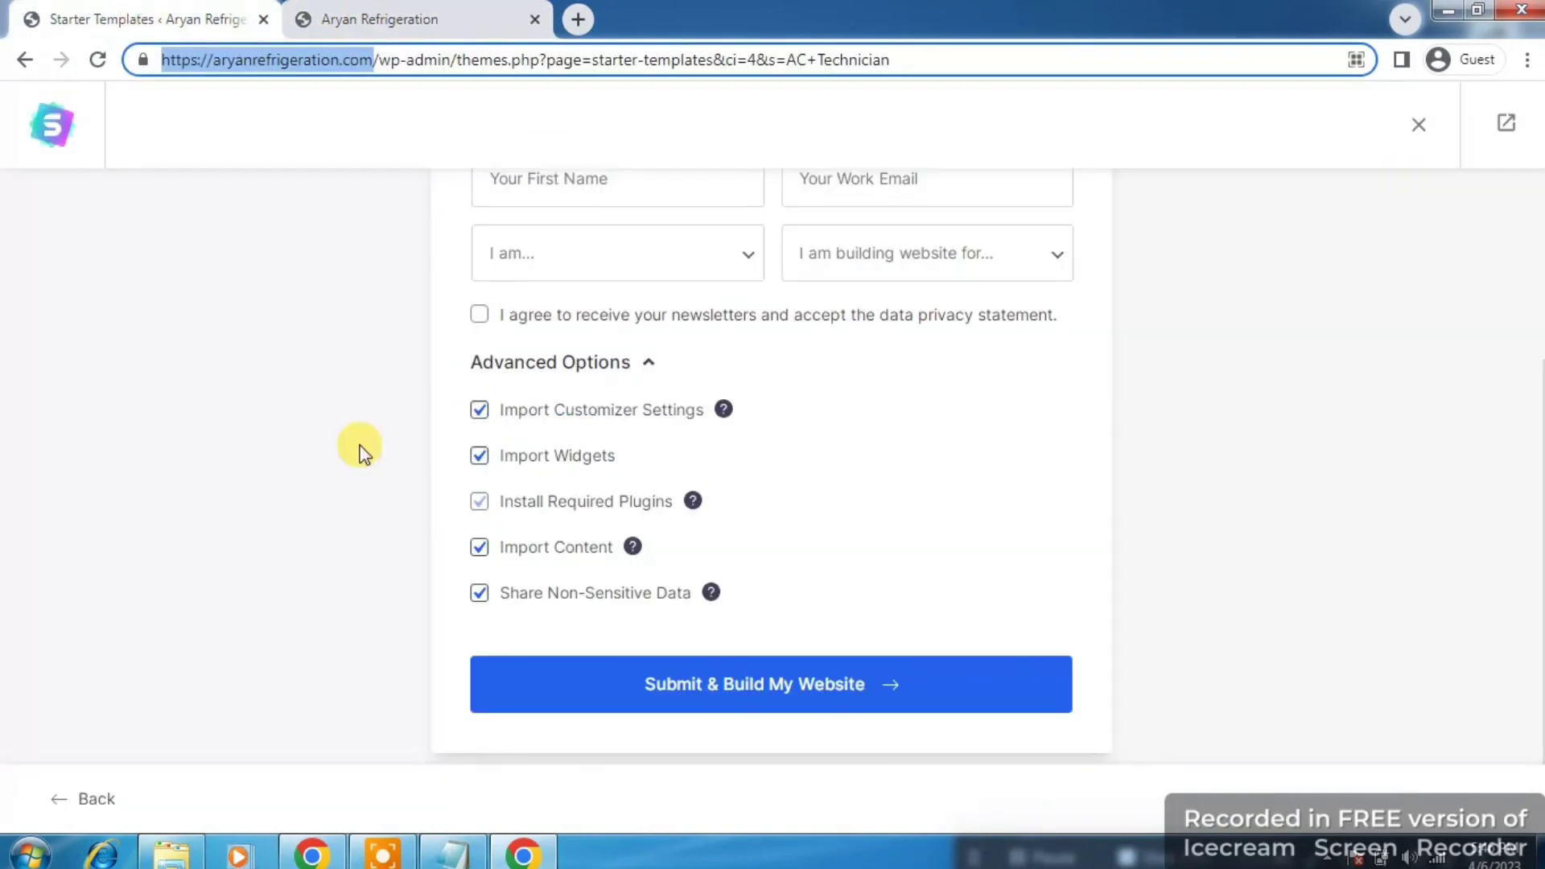
# Step: Run Submit & Build My Website until the Congratulations screen, then view the new site
pyautogui.click(690, 685)
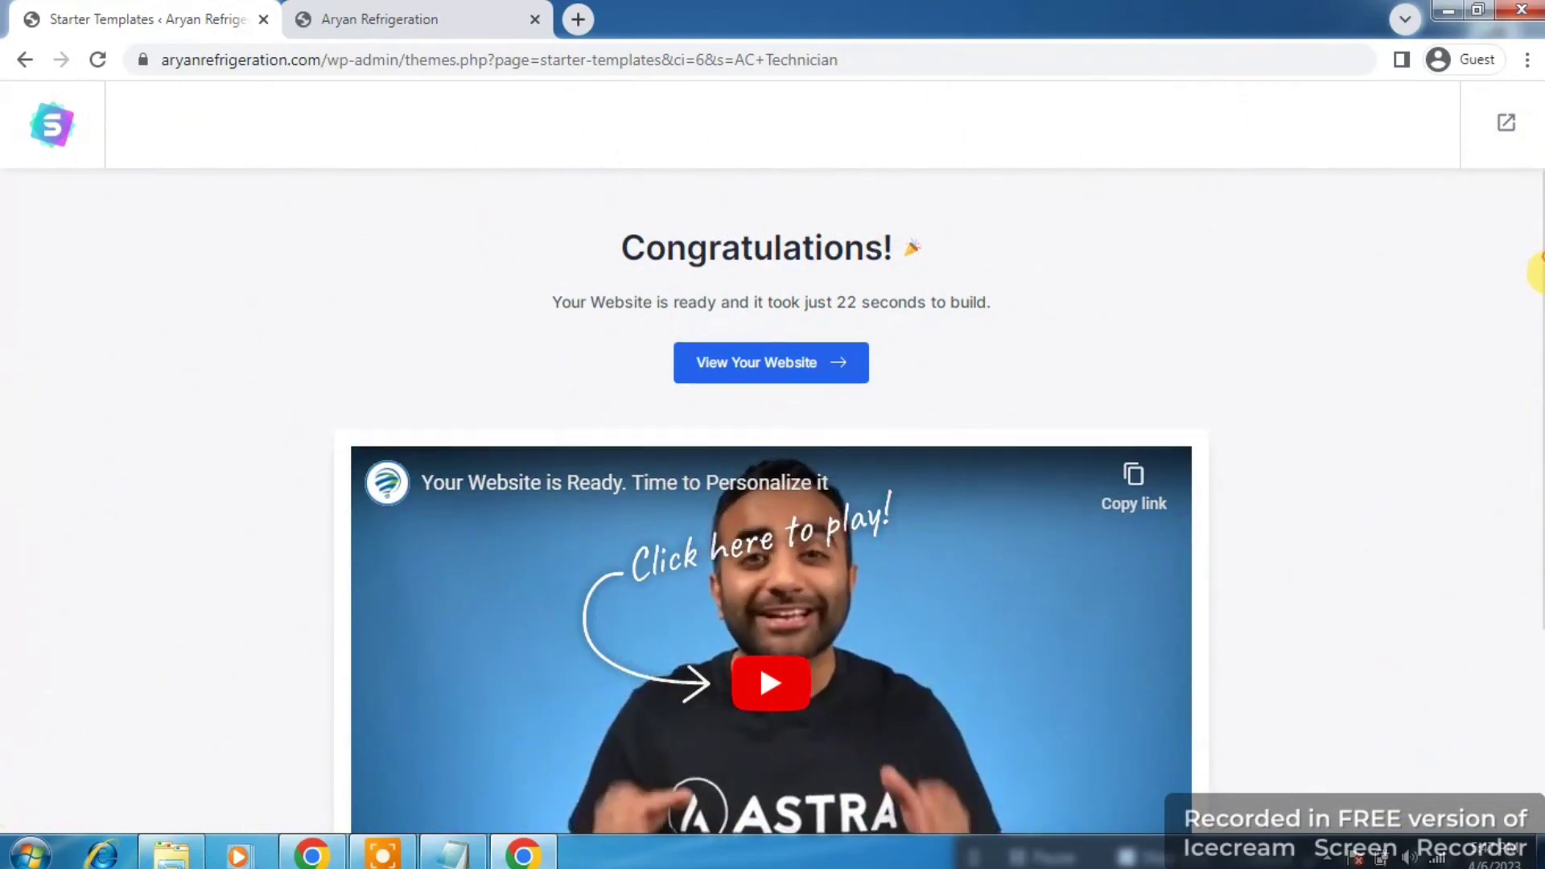
pyautogui.moveTo(1535, 293)
pyautogui.mouseDown()
pyautogui.moveTo(1533, 510)
pyautogui.moveTo(1538, 272)
pyautogui.mouseUp()
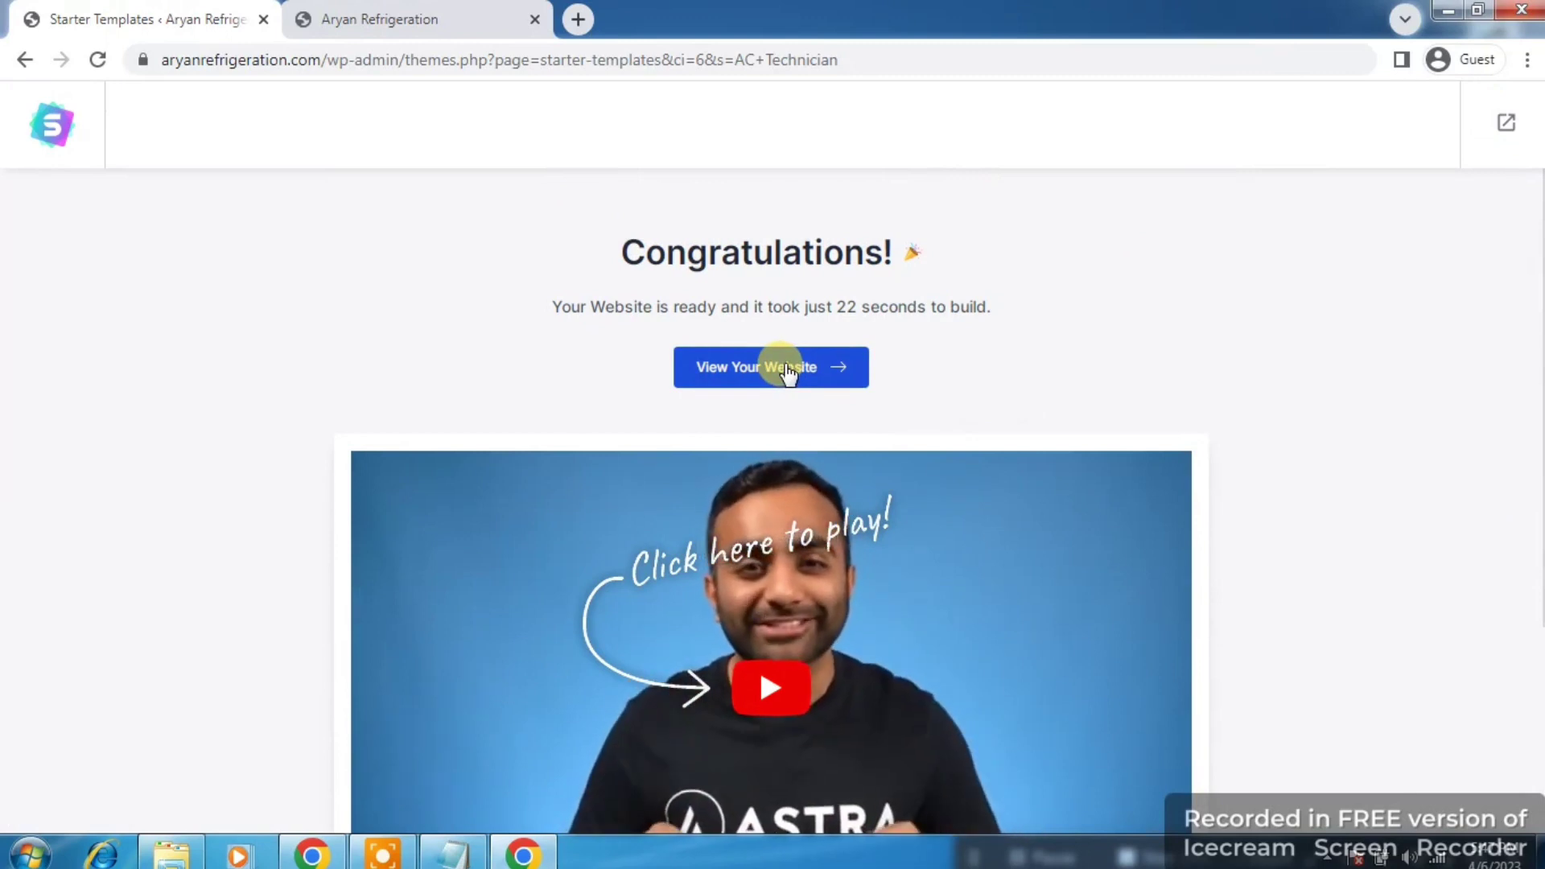
pyautogui.click(787, 369)
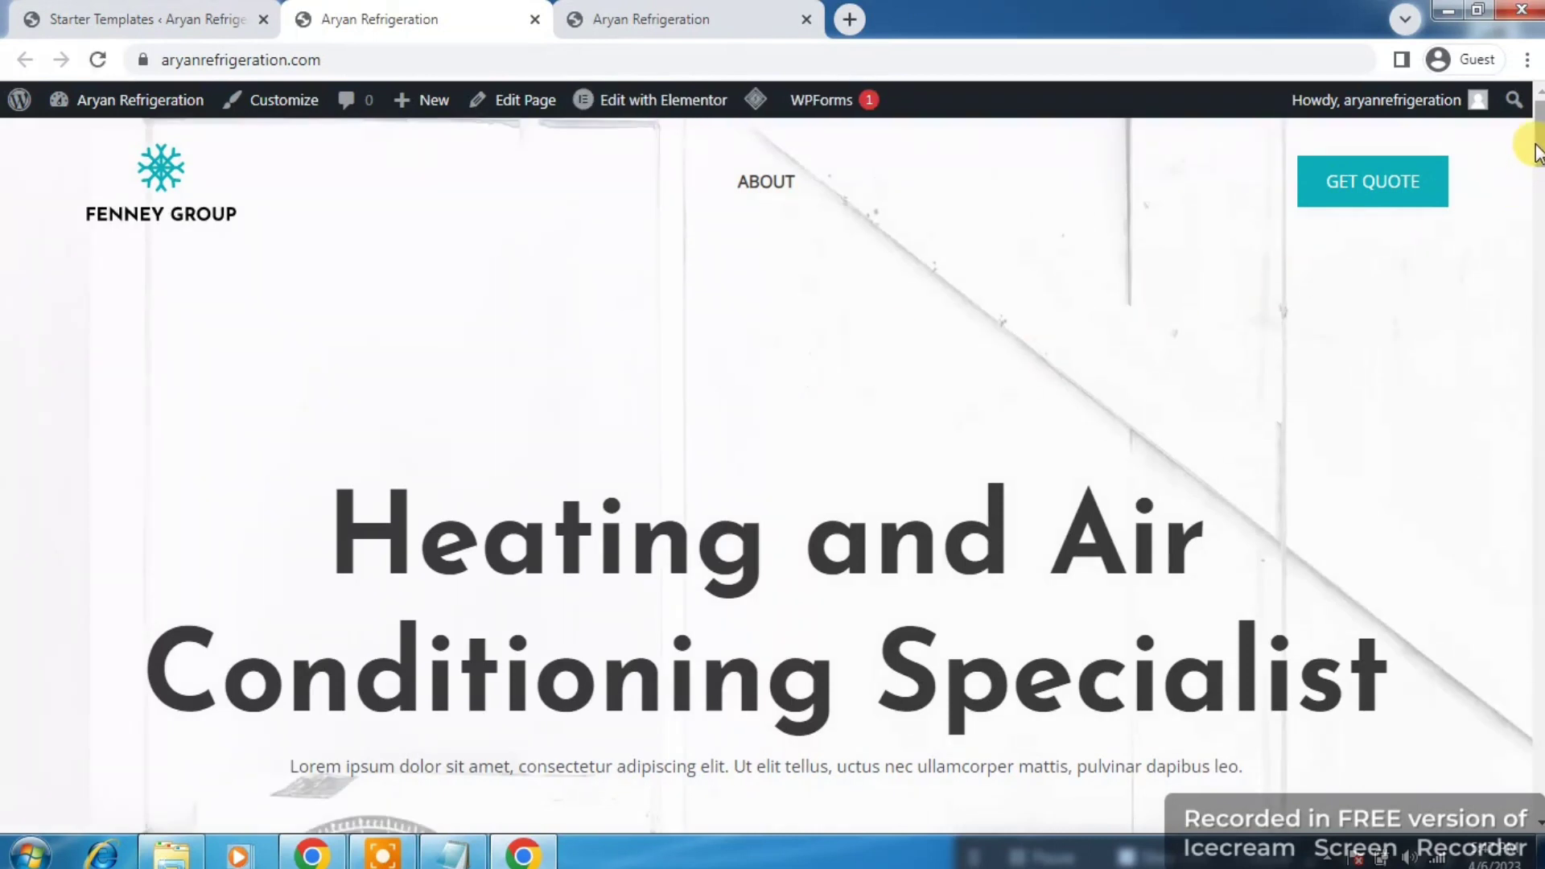
# Step: Compare the new Heating and Air Conditioning site with the old Hello world tab, then close that tab
pyautogui.moveTo(1537, 153); pyautogui.dragTo(1536, 111)
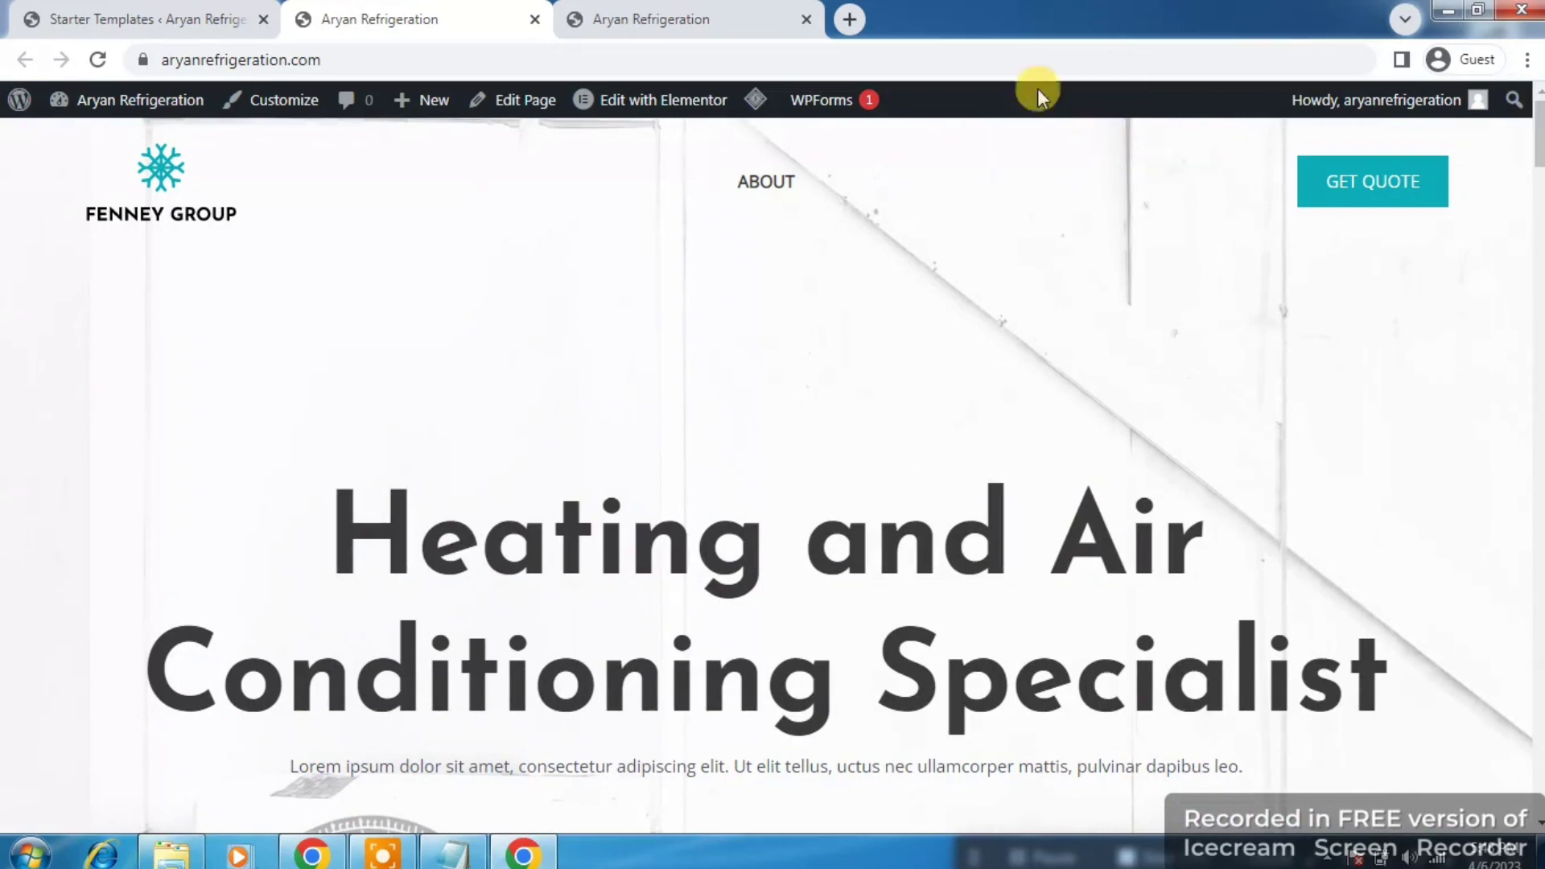
pyautogui.click(749, 19)
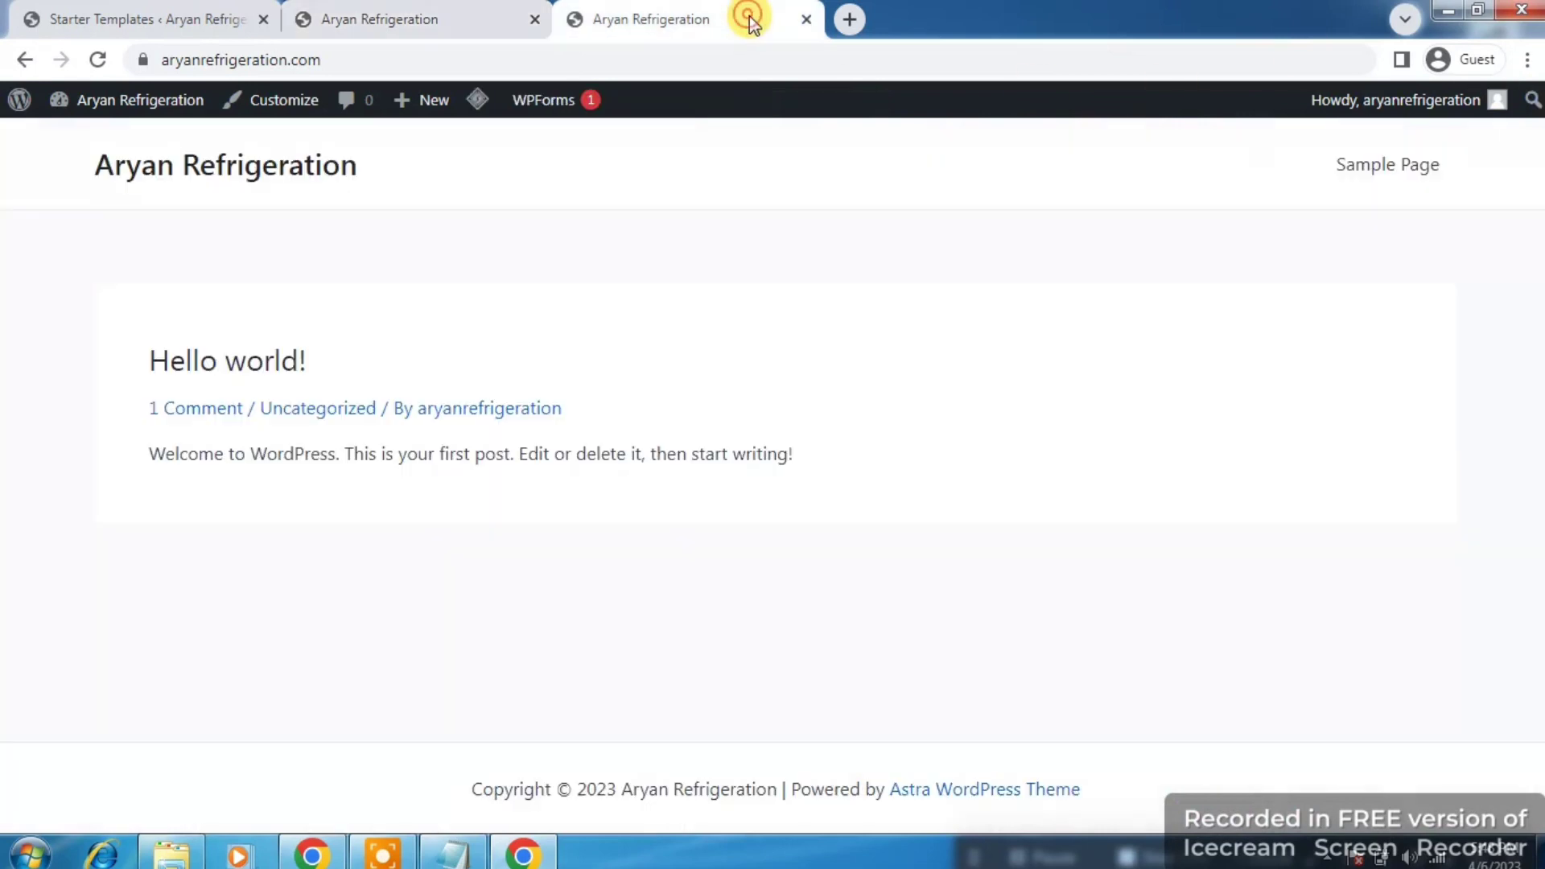
pyautogui.click(485, 18)
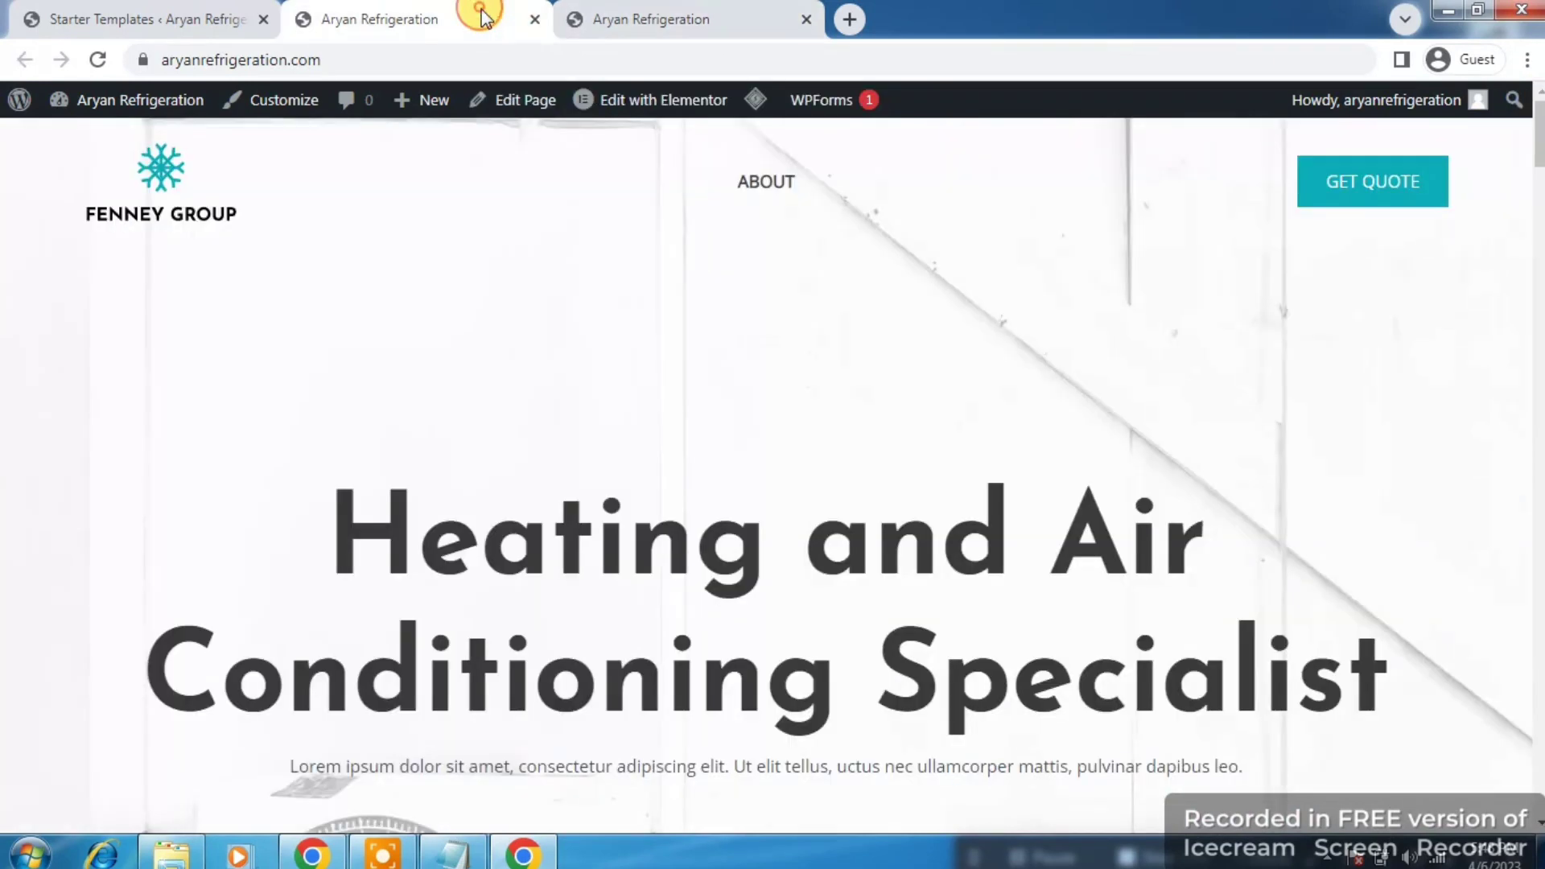
pyautogui.click(808, 19)
pyautogui.click(91, 13)
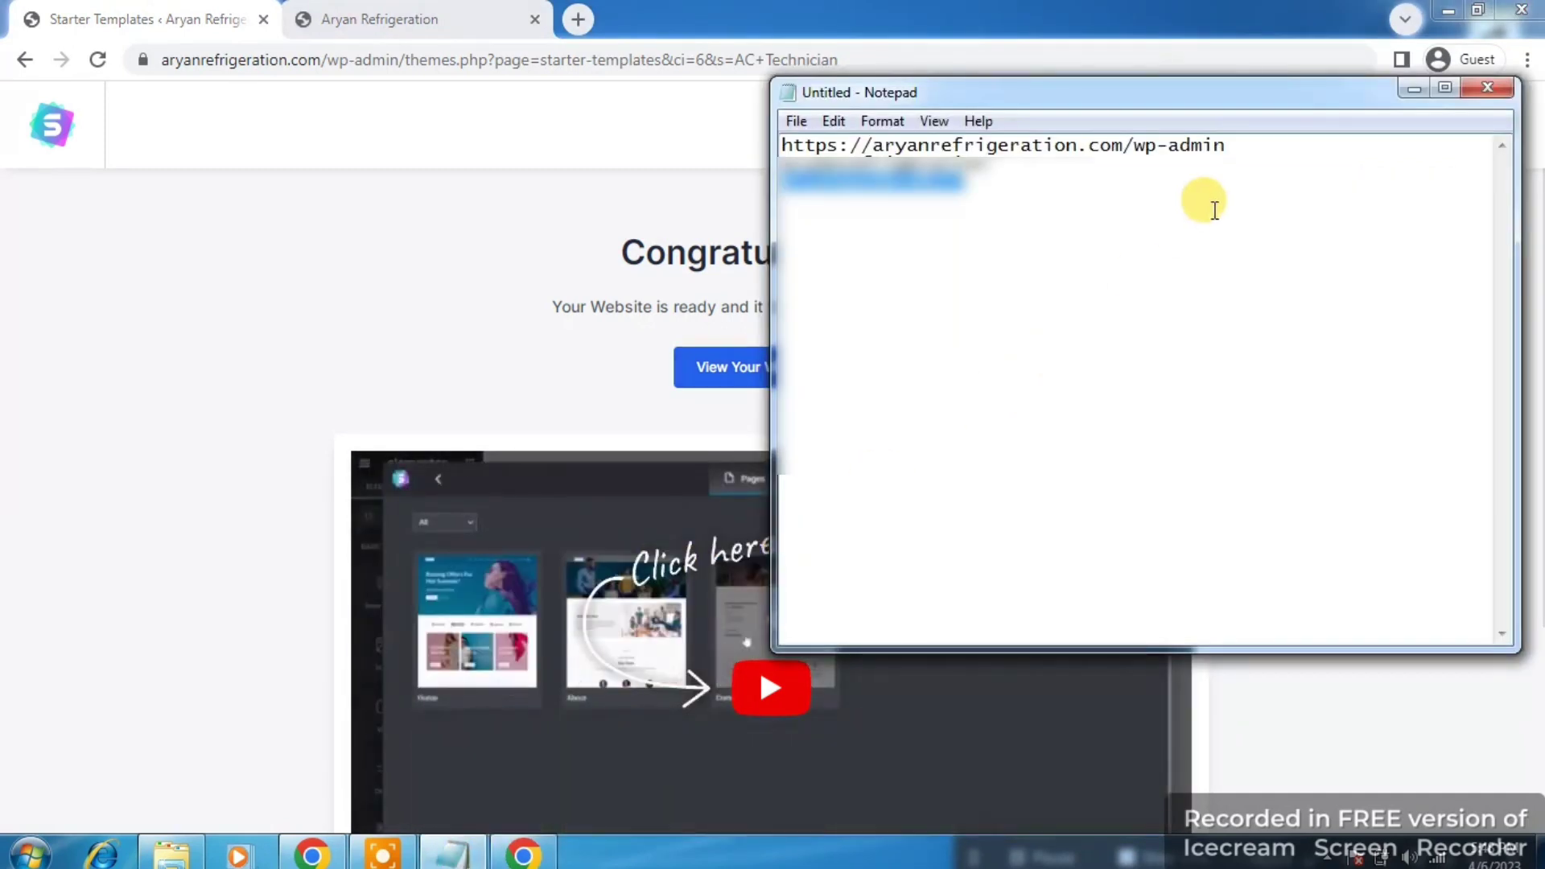
# Step: Check the wp-admin URL in Notepad, then exit the template builder to the Dashboard
pyautogui.click(1229, 144)
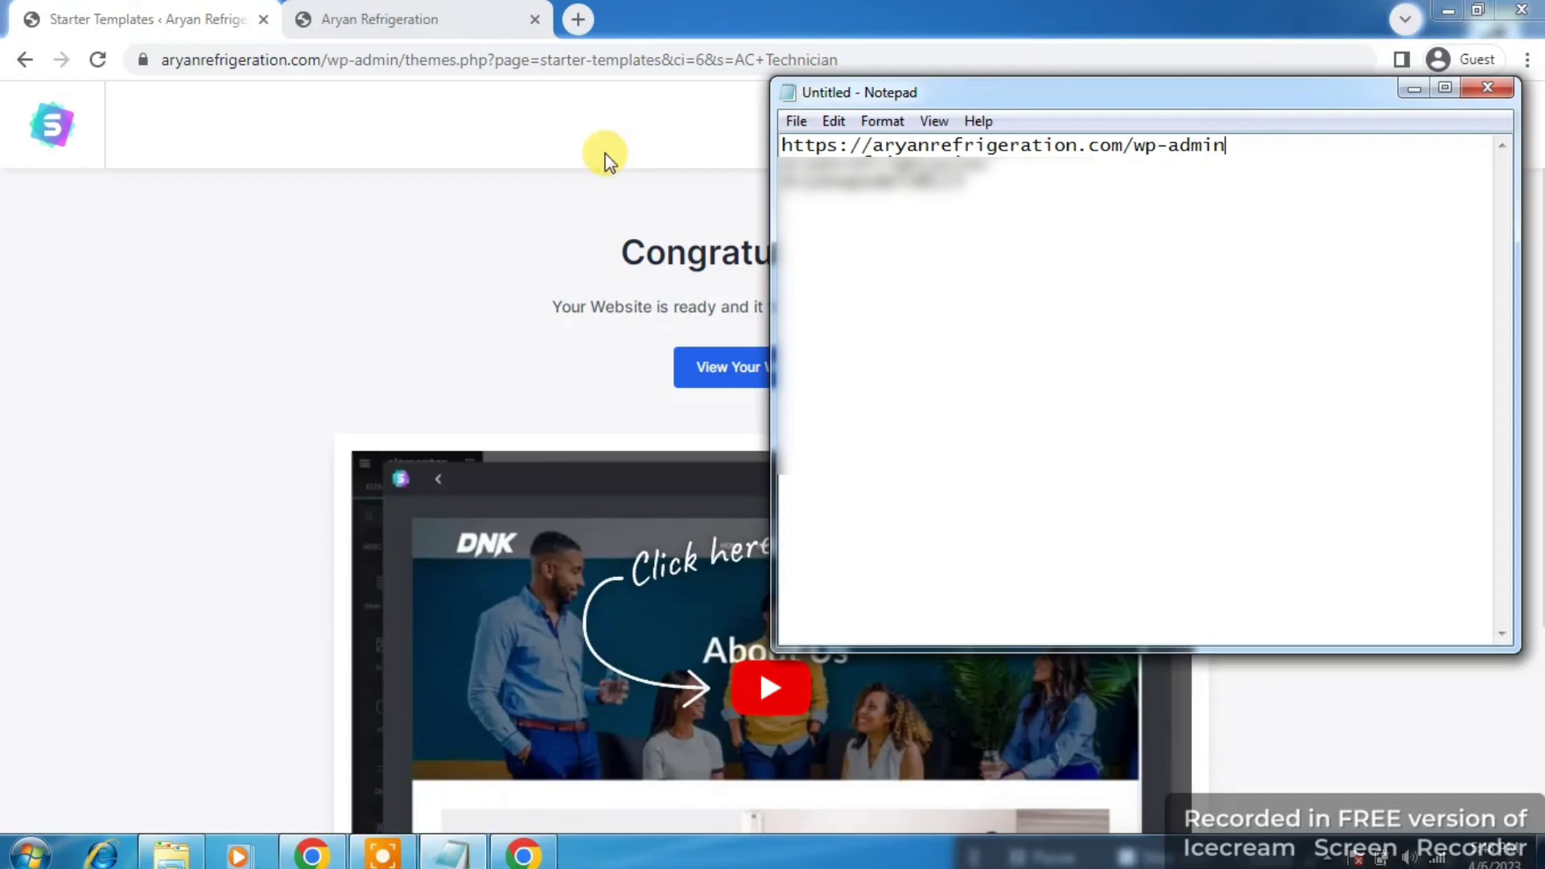
pyautogui.click(605, 155)
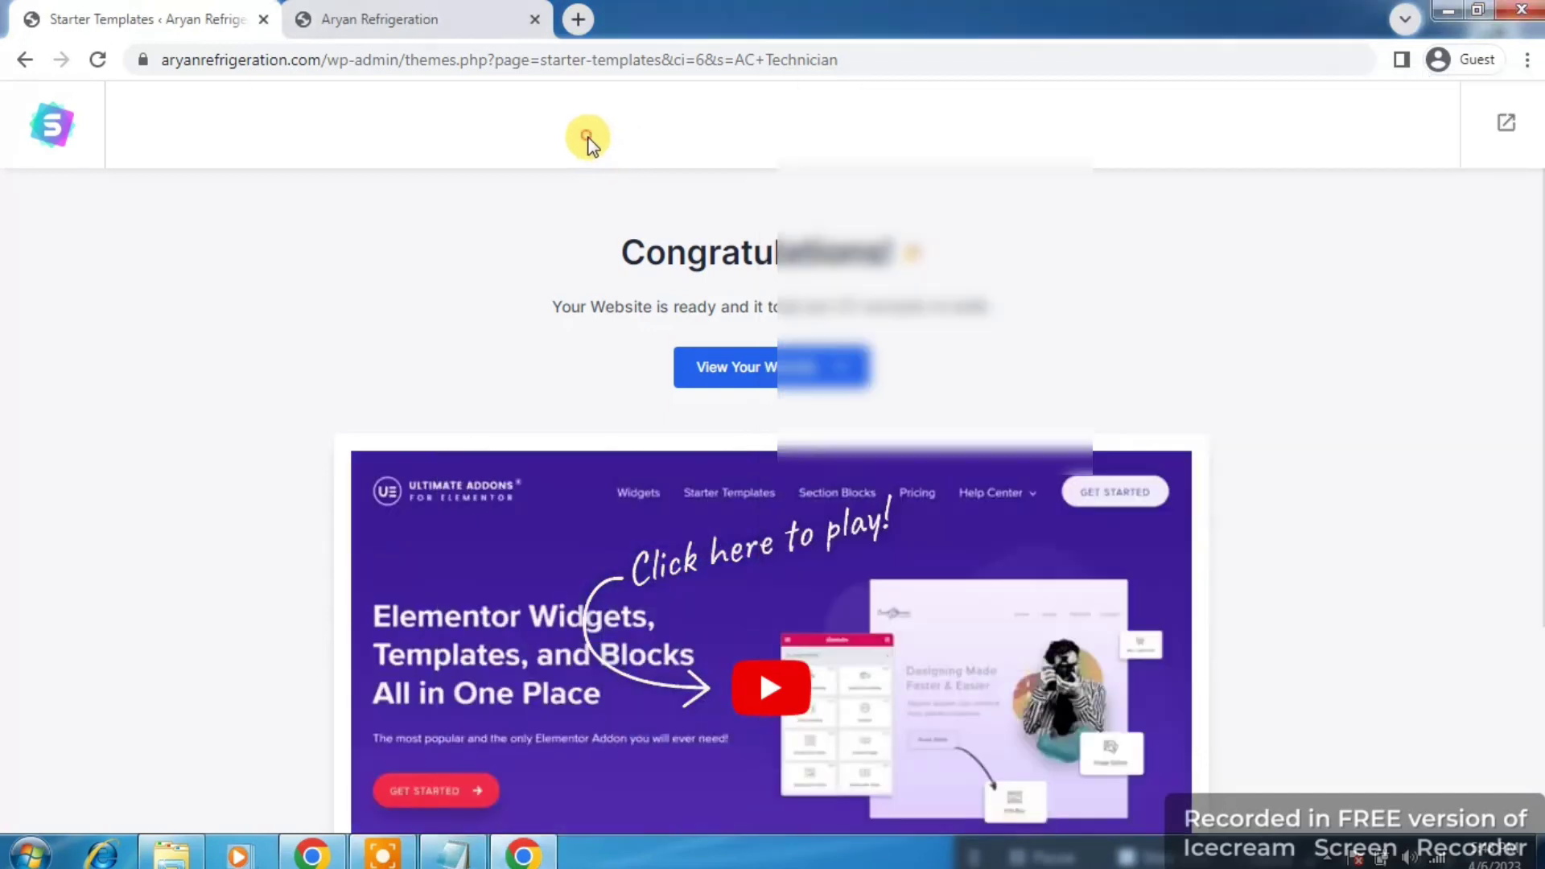
pyautogui.click(1503, 125)
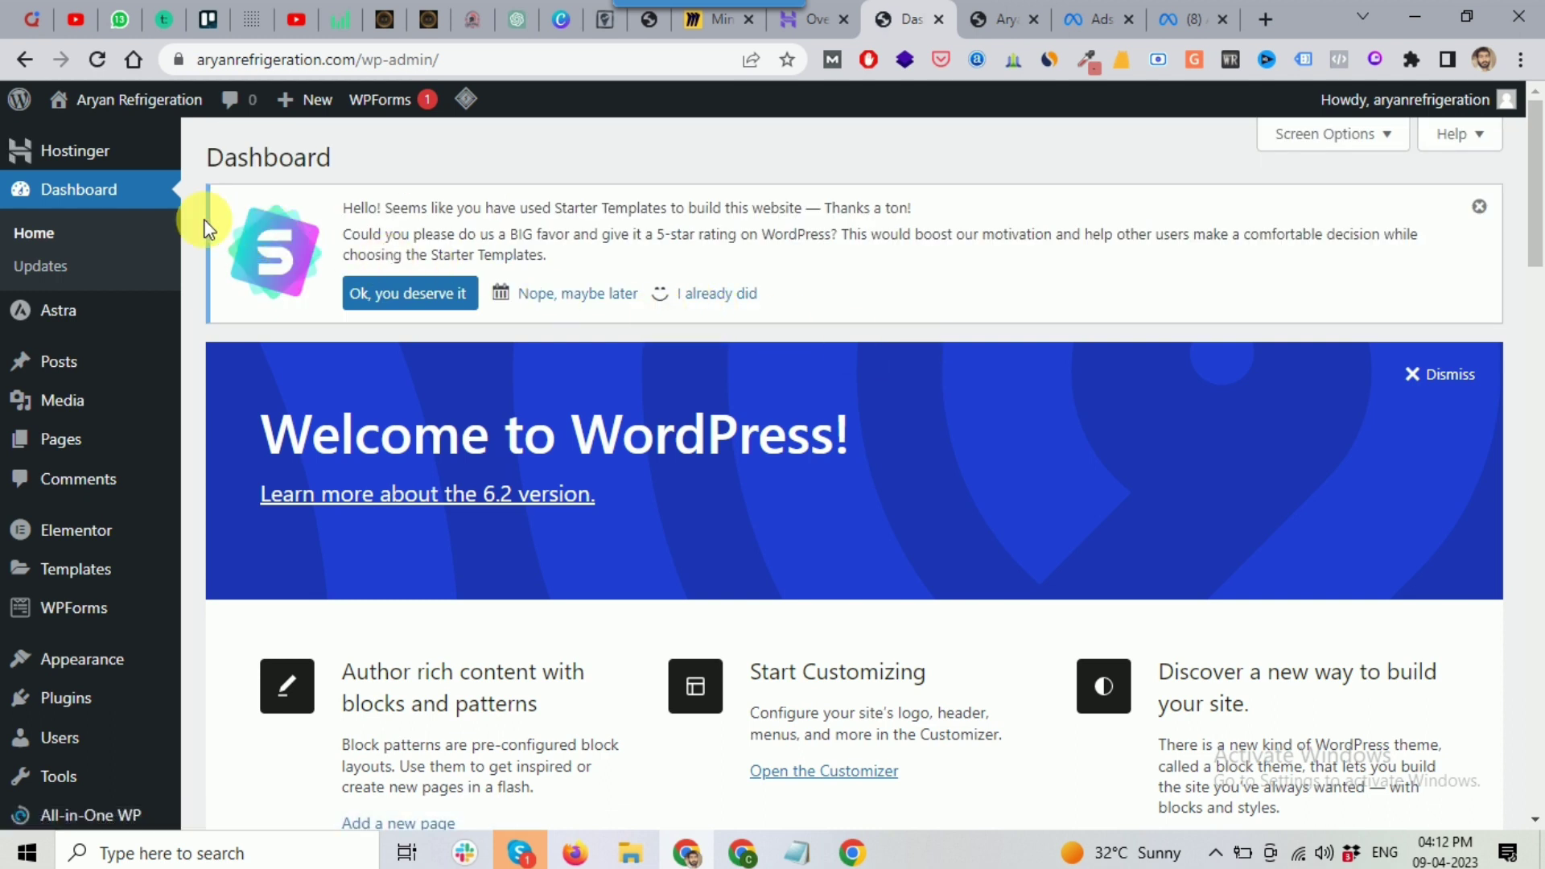
# Step: Open the Astra welcome page and look through its Quick Settings and Useful Plugins
pyautogui.moveTo(64, 322)
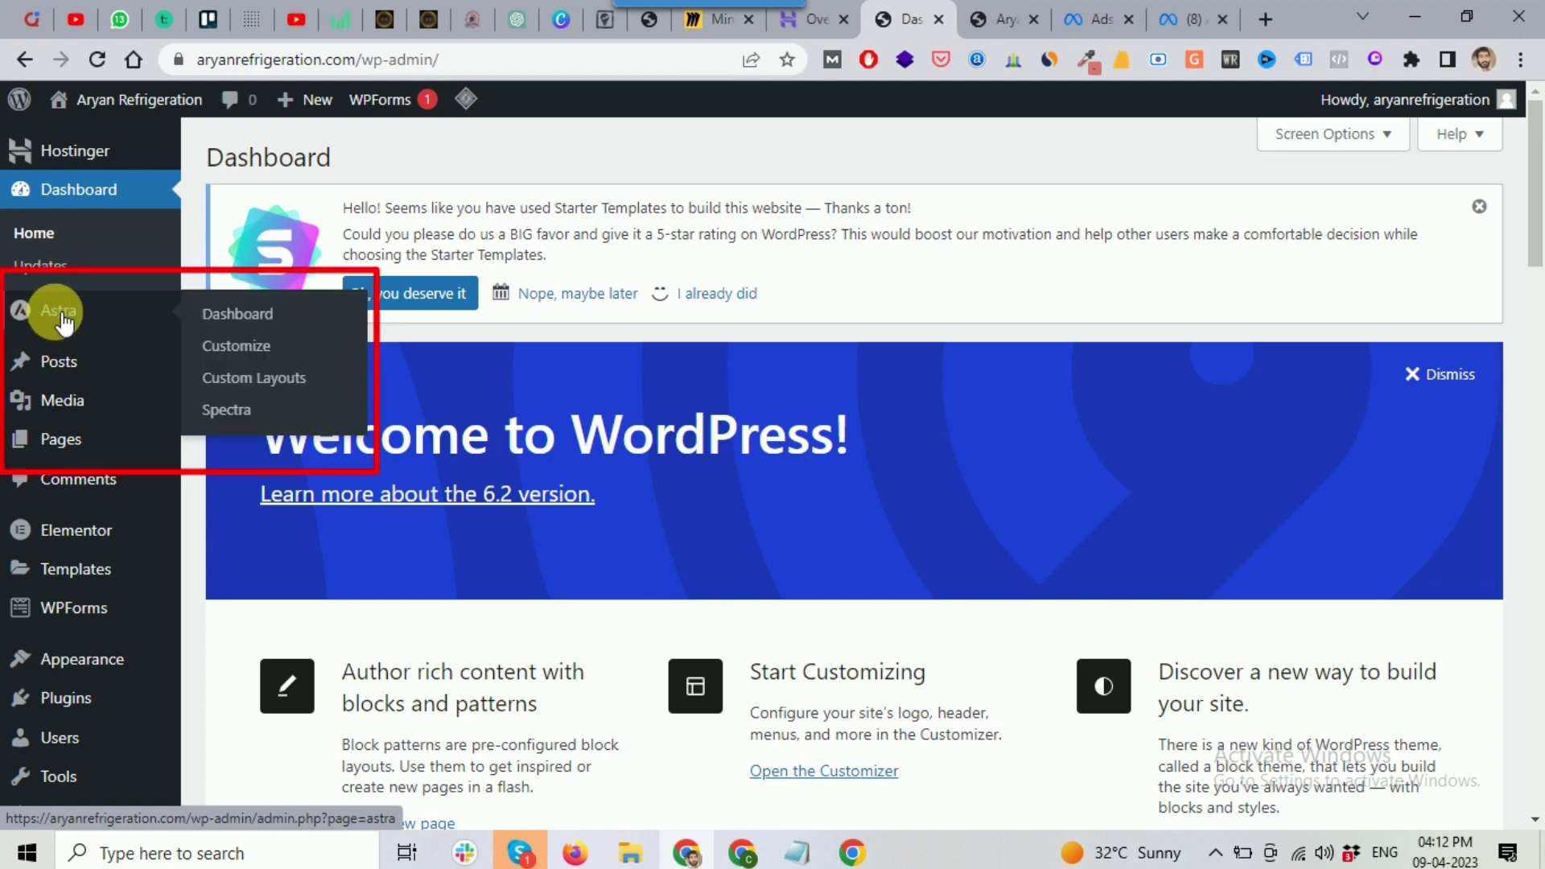
pyautogui.click(238, 316)
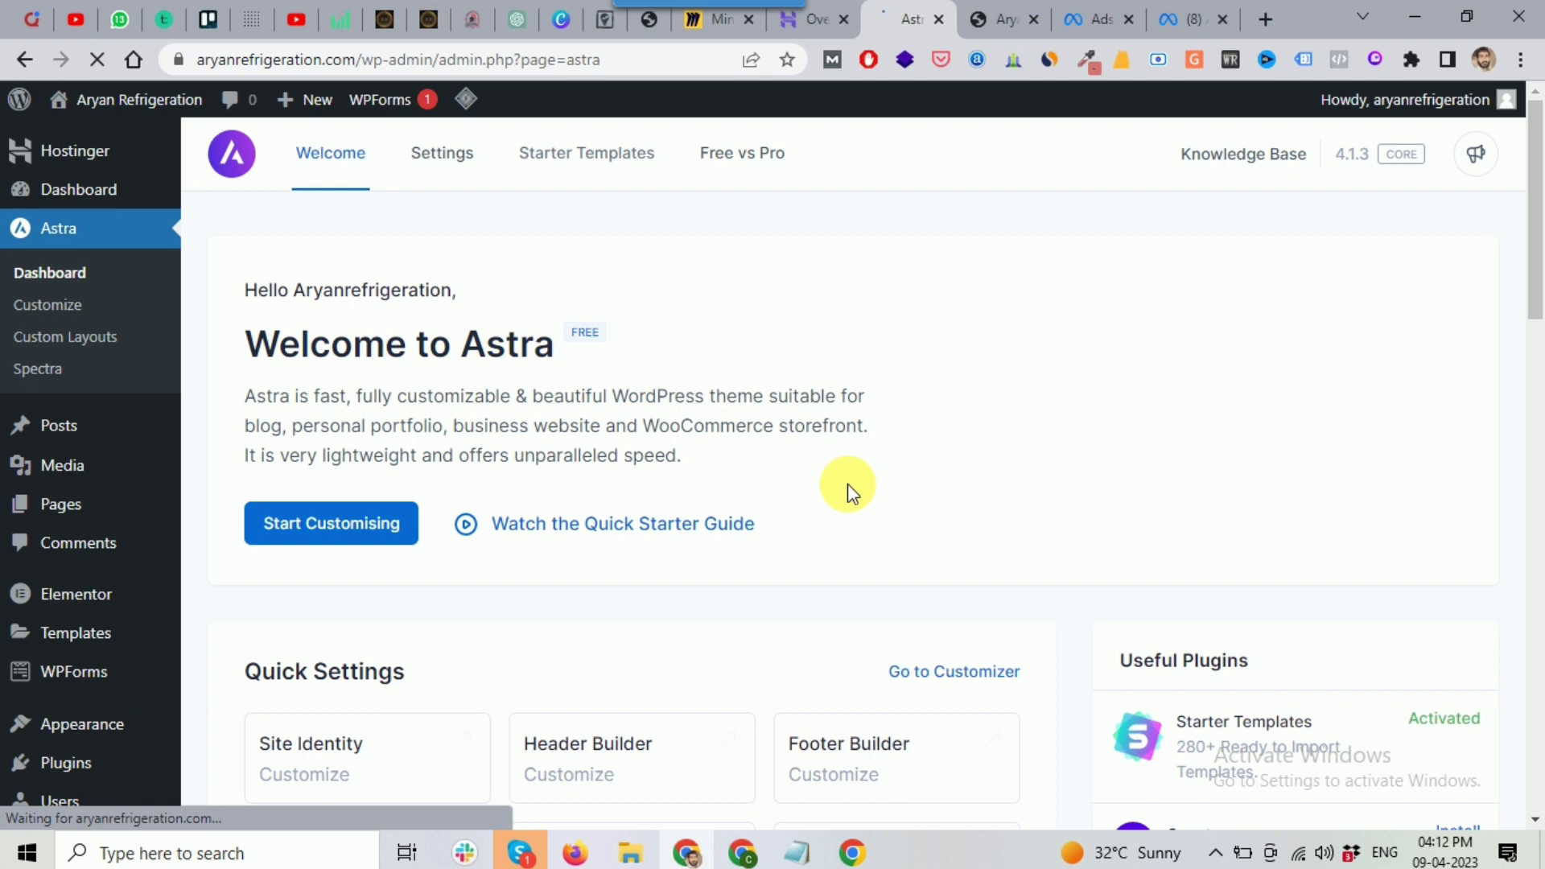
pyautogui.scroll(-3, 1507, 563)
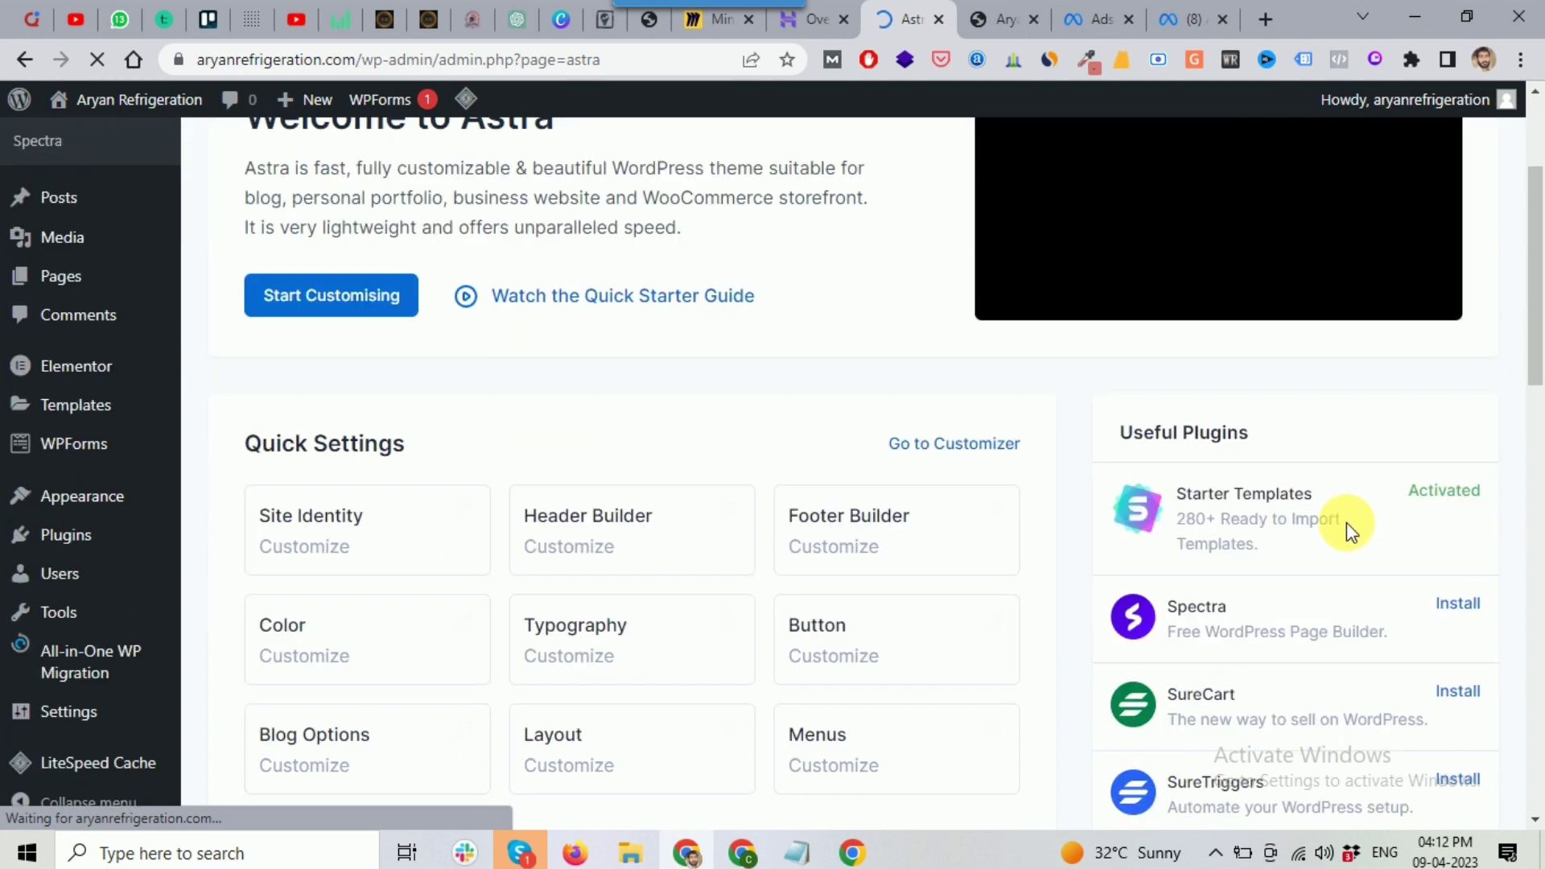
pyautogui.scroll(-3, 1208, 519)
pyautogui.scroll(-2, 1181, 395)
pyautogui.scroll(8, 1438, 730)
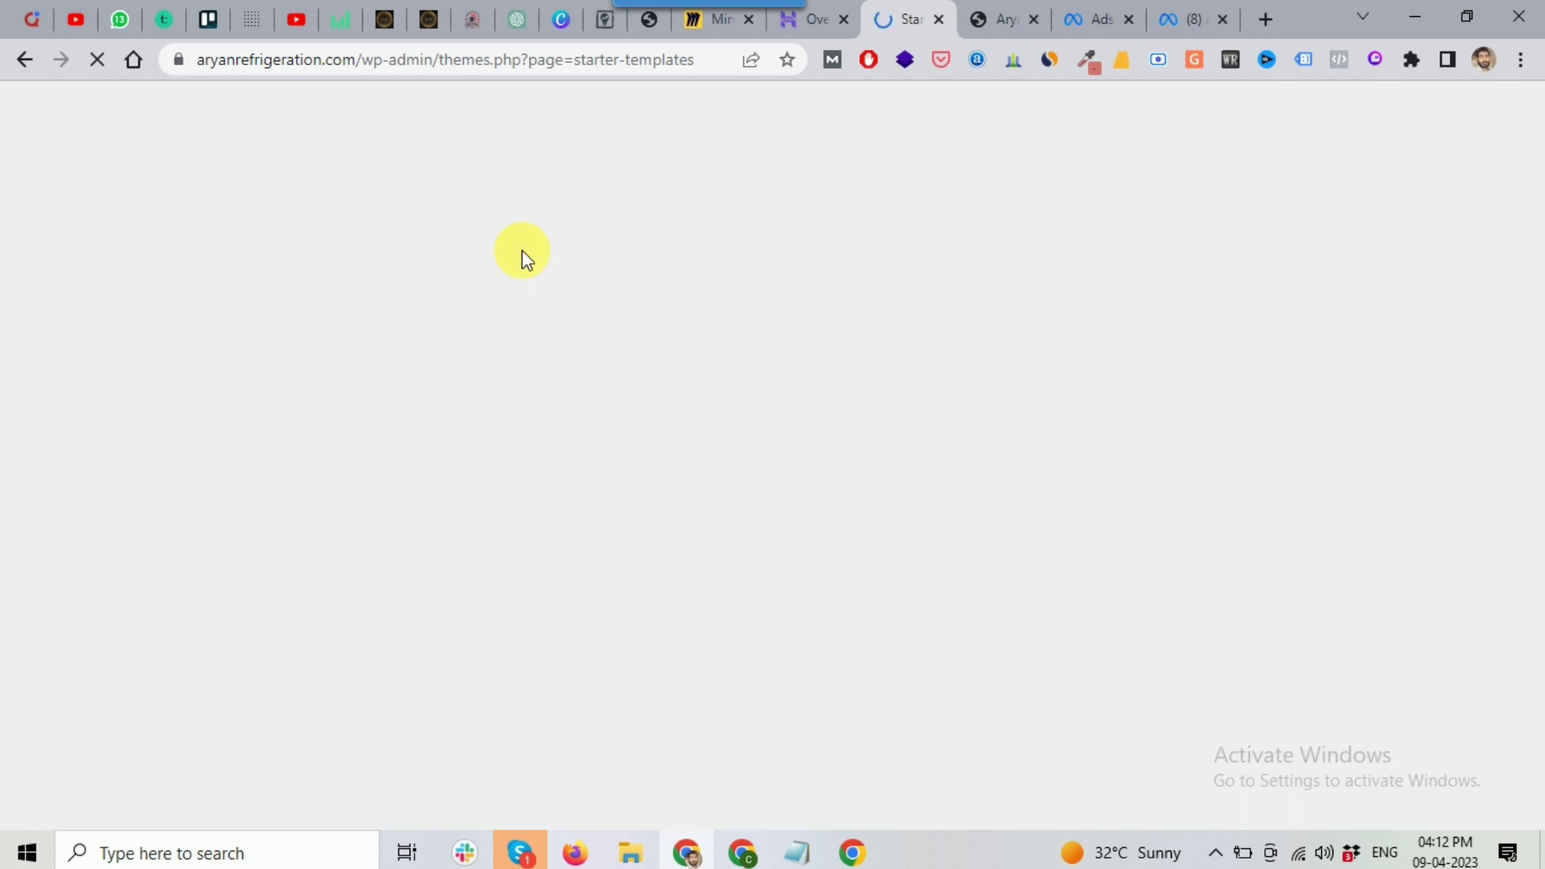
# Step: Reload the live site tab to show the imported Fenney Group template
pyautogui.click(24, 62)
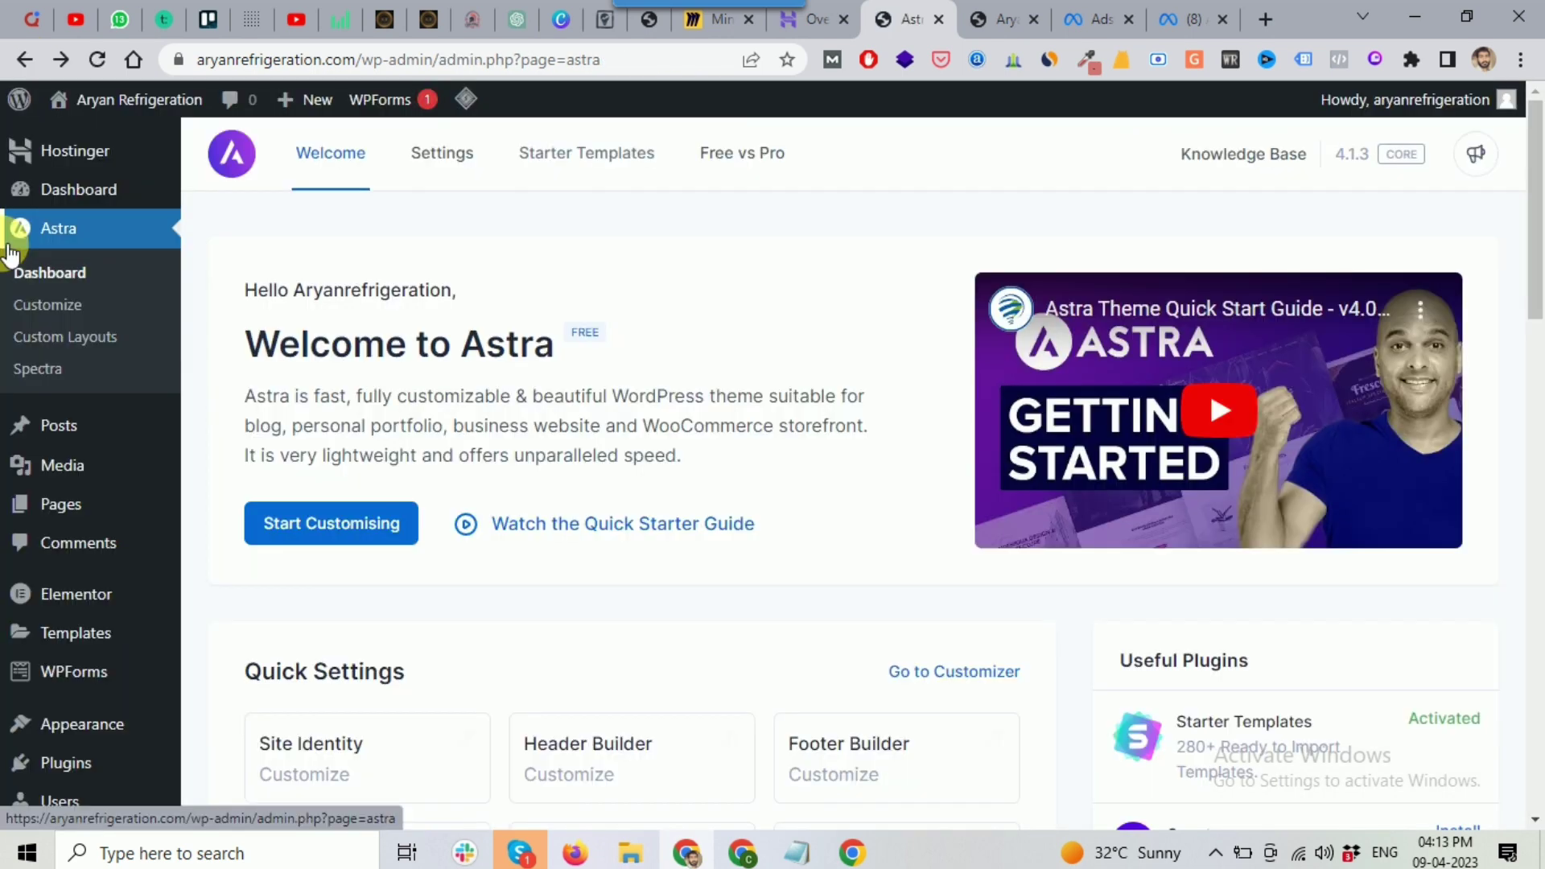
pyautogui.click(1003, 19)
pyautogui.click(97, 61)
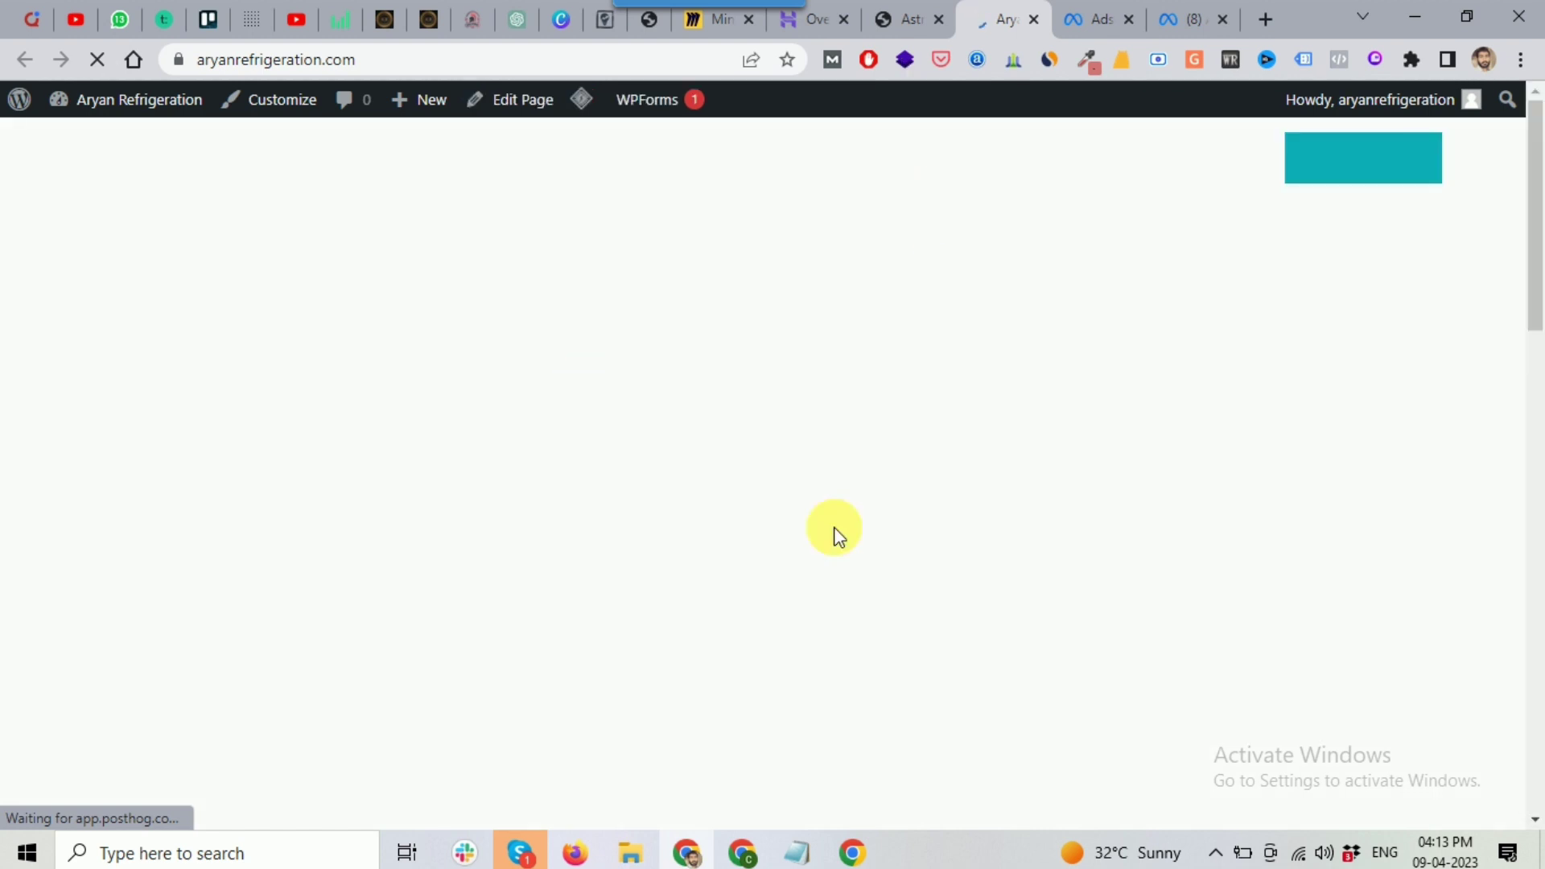
pyautogui.scroll(-6, 938, 306)
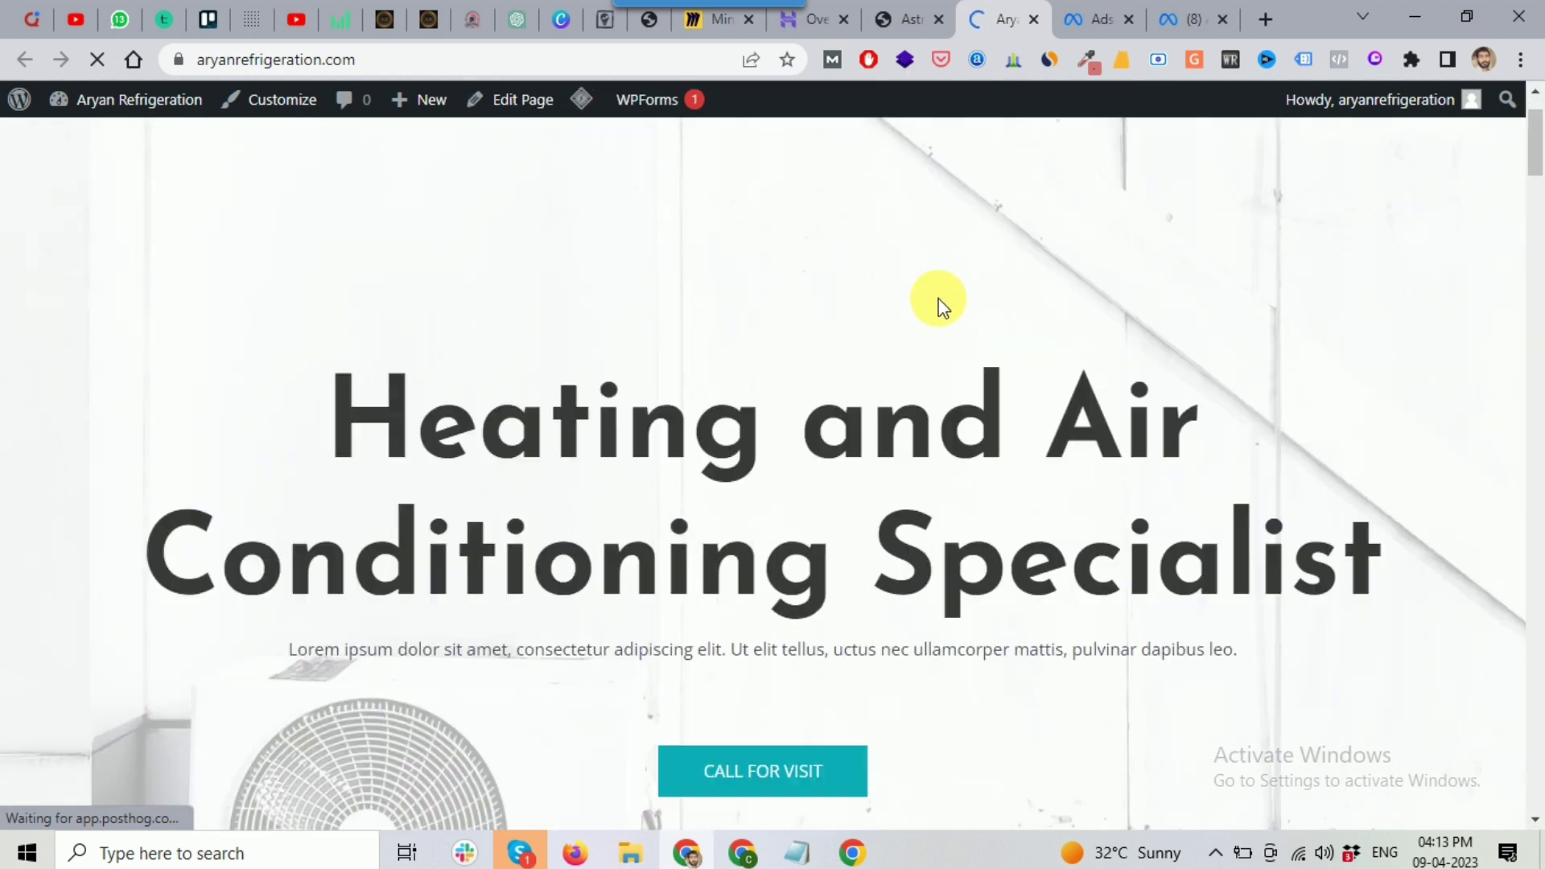
pyautogui.scroll(6, 938, 306)
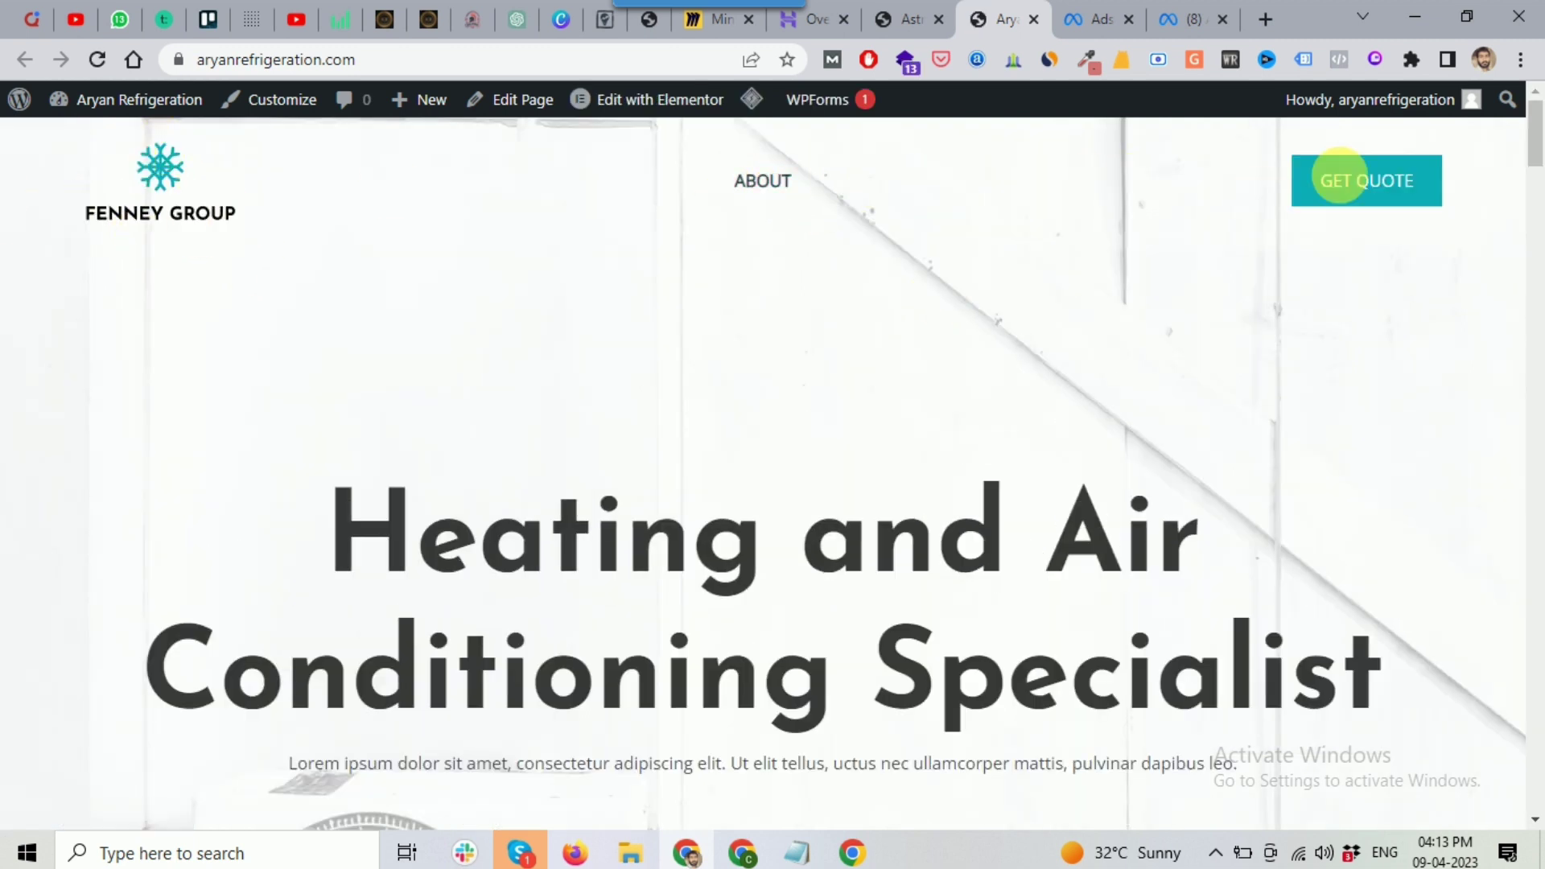
# Step: Scroll the homepage's hero, service cards and air conditioning section, then return to Astra's tab
pyautogui.scroll(-6, 846, 346)
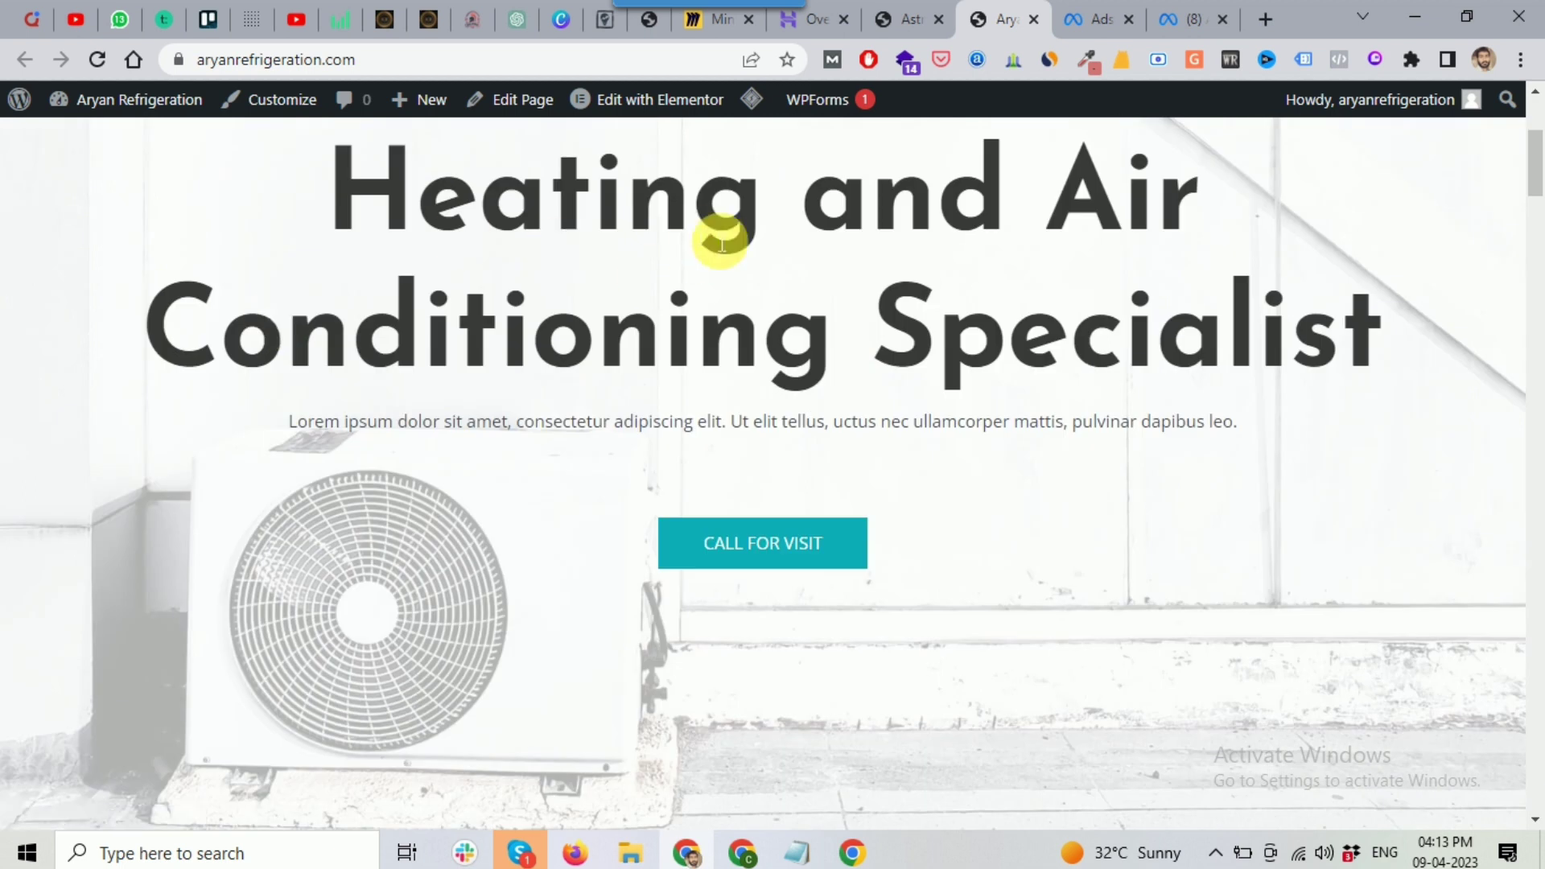
pyautogui.scroll(-8, 733, 453)
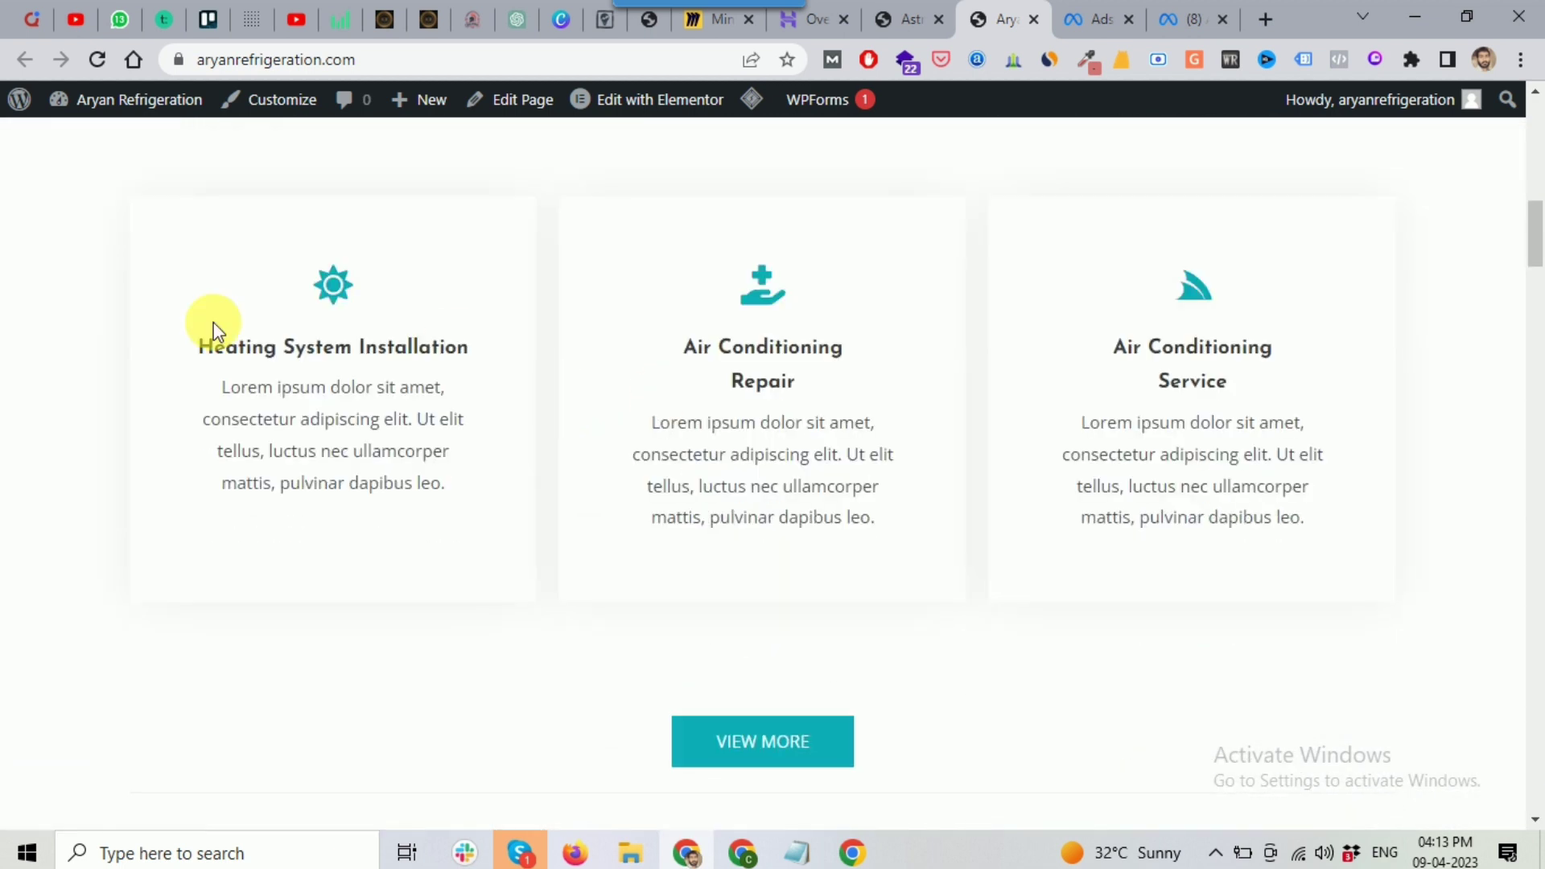
pyautogui.scroll(-6, 1050, 405)
pyautogui.scroll(-10, 234, 289)
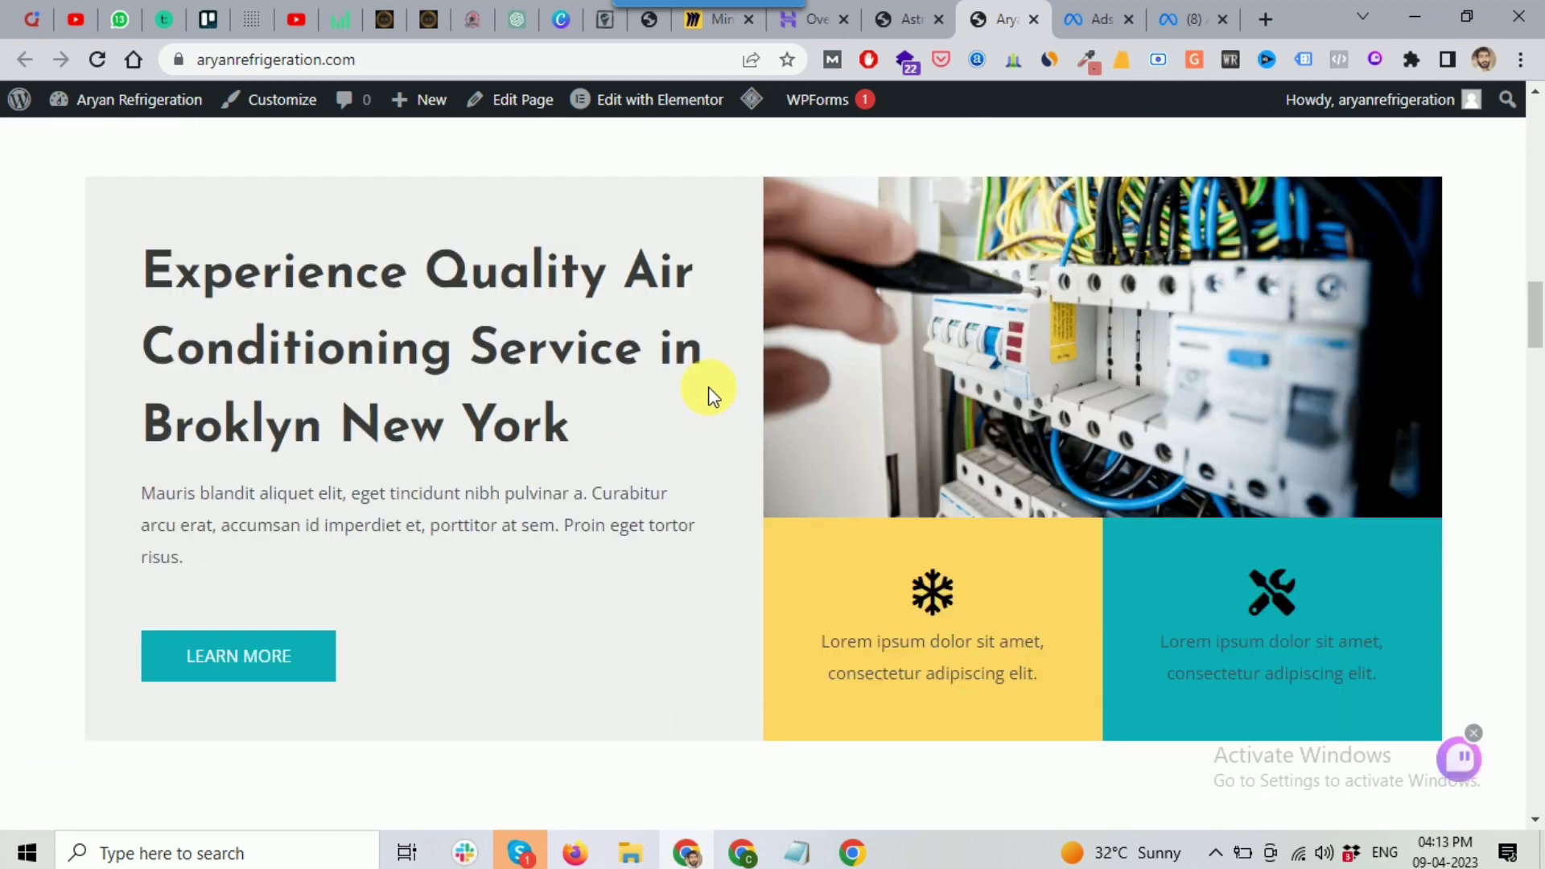
pyautogui.scroll(1, 1537, 342)
pyautogui.moveTo(1537, 342); pyautogui.dragTo(1537, 145)
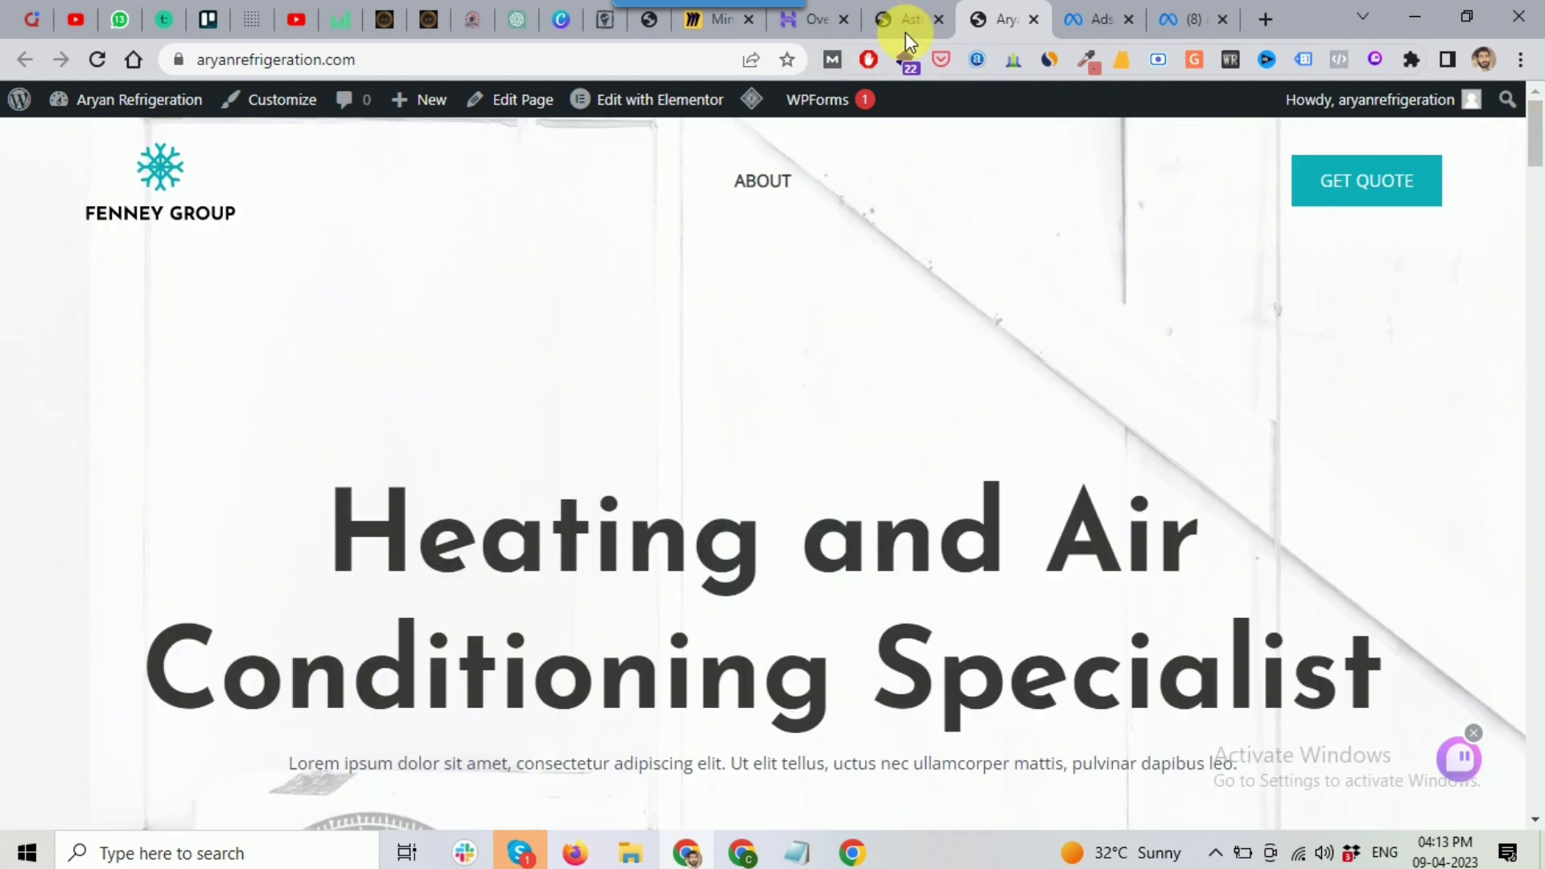
pyautogui.click(906, 24)
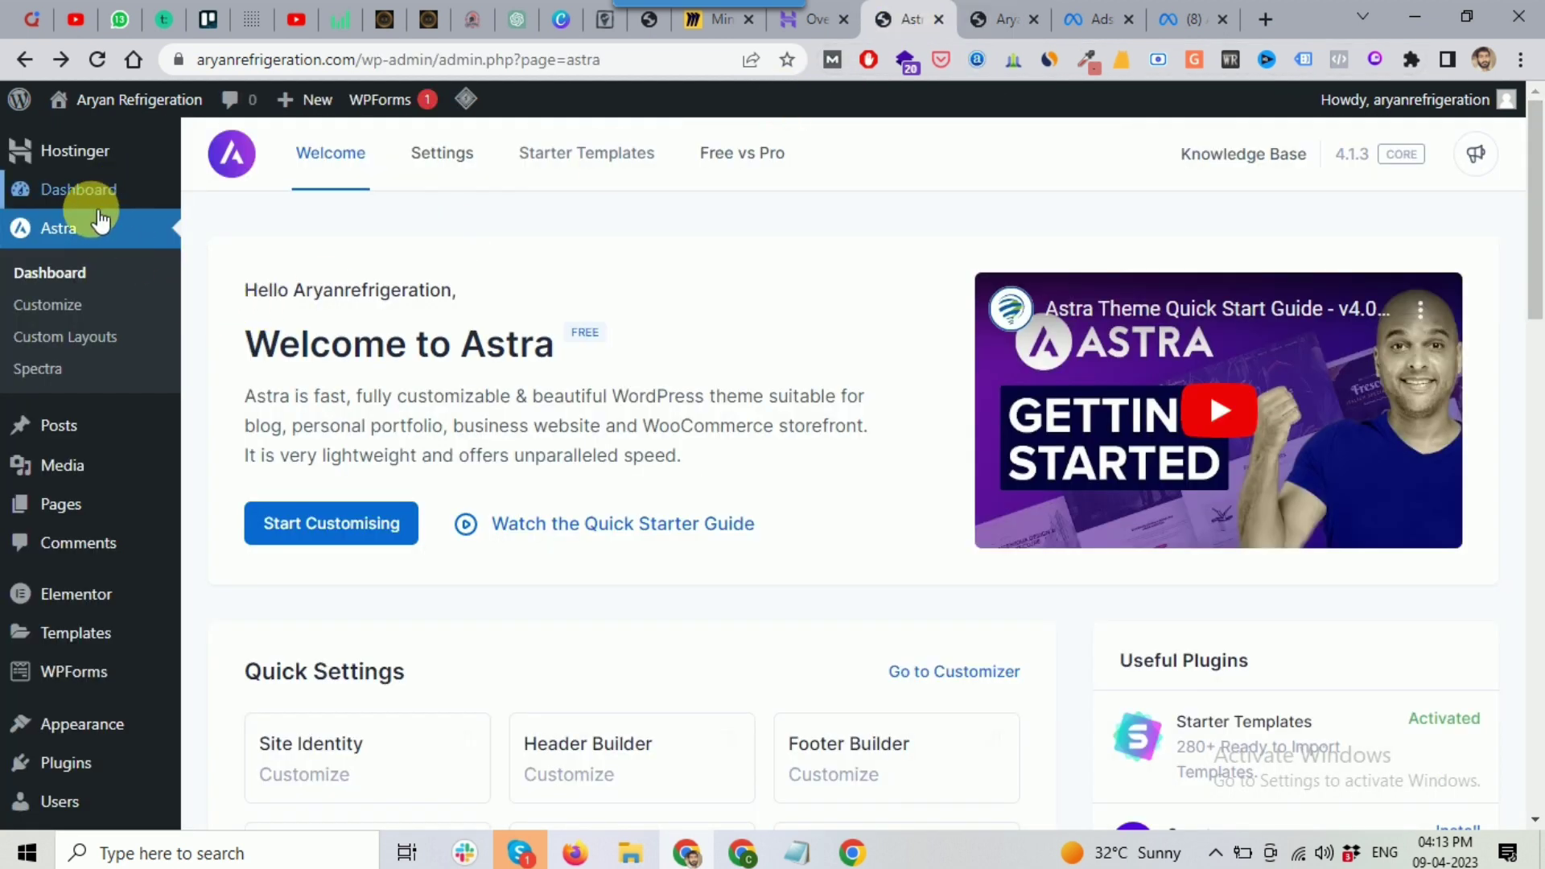
# Step: Open Pages > All Pages and scroll through the six pages, including About, Contact, Home and Services
pyautogui.moveTo(14, 436)
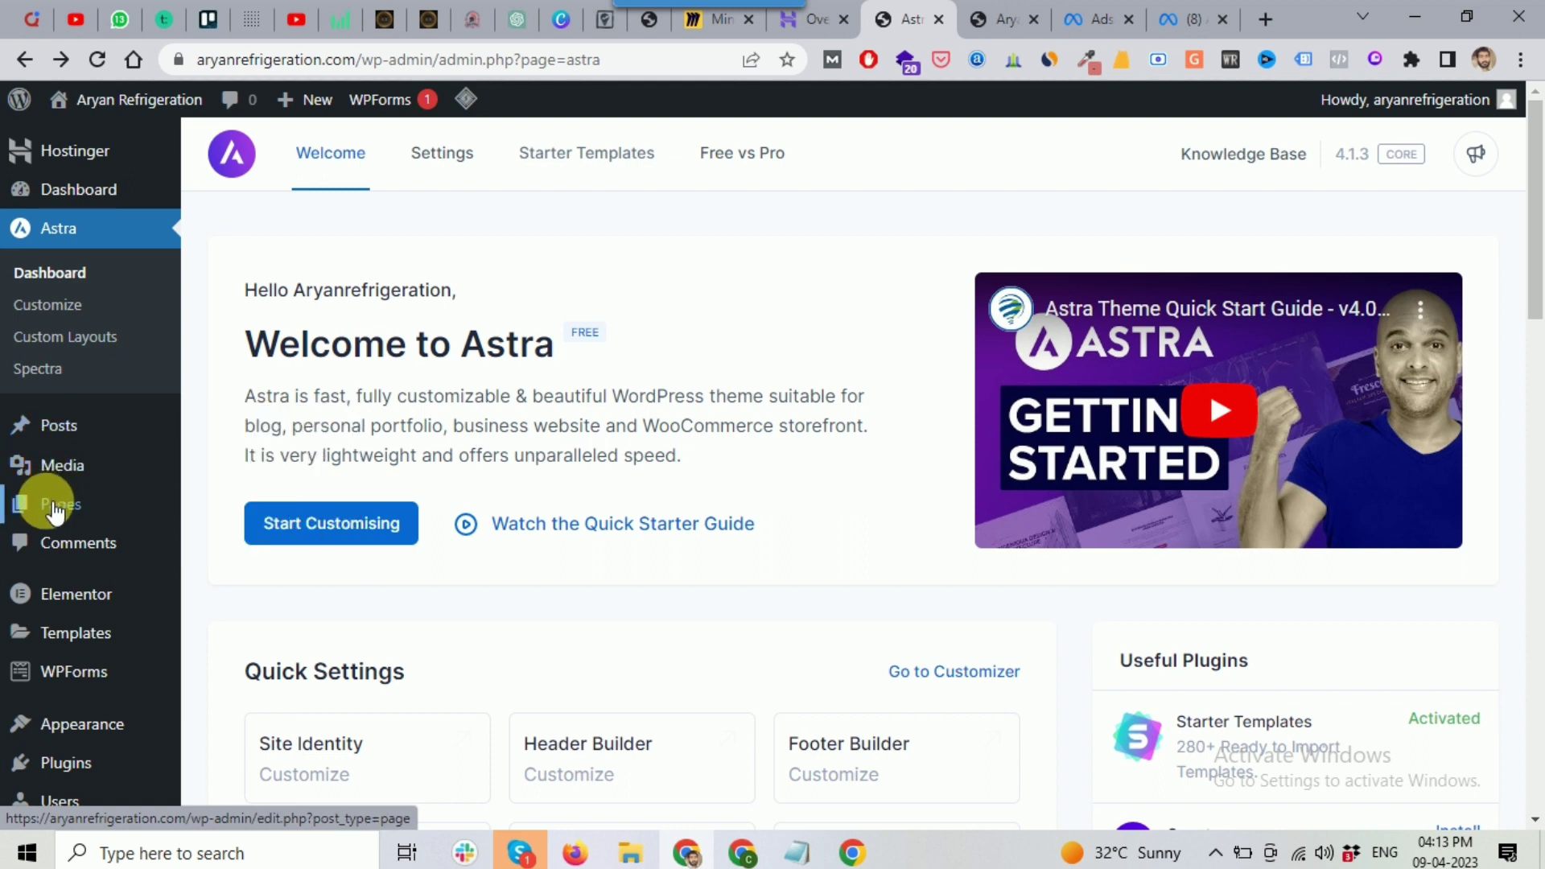
pyautogui.moveTo(42, 502)
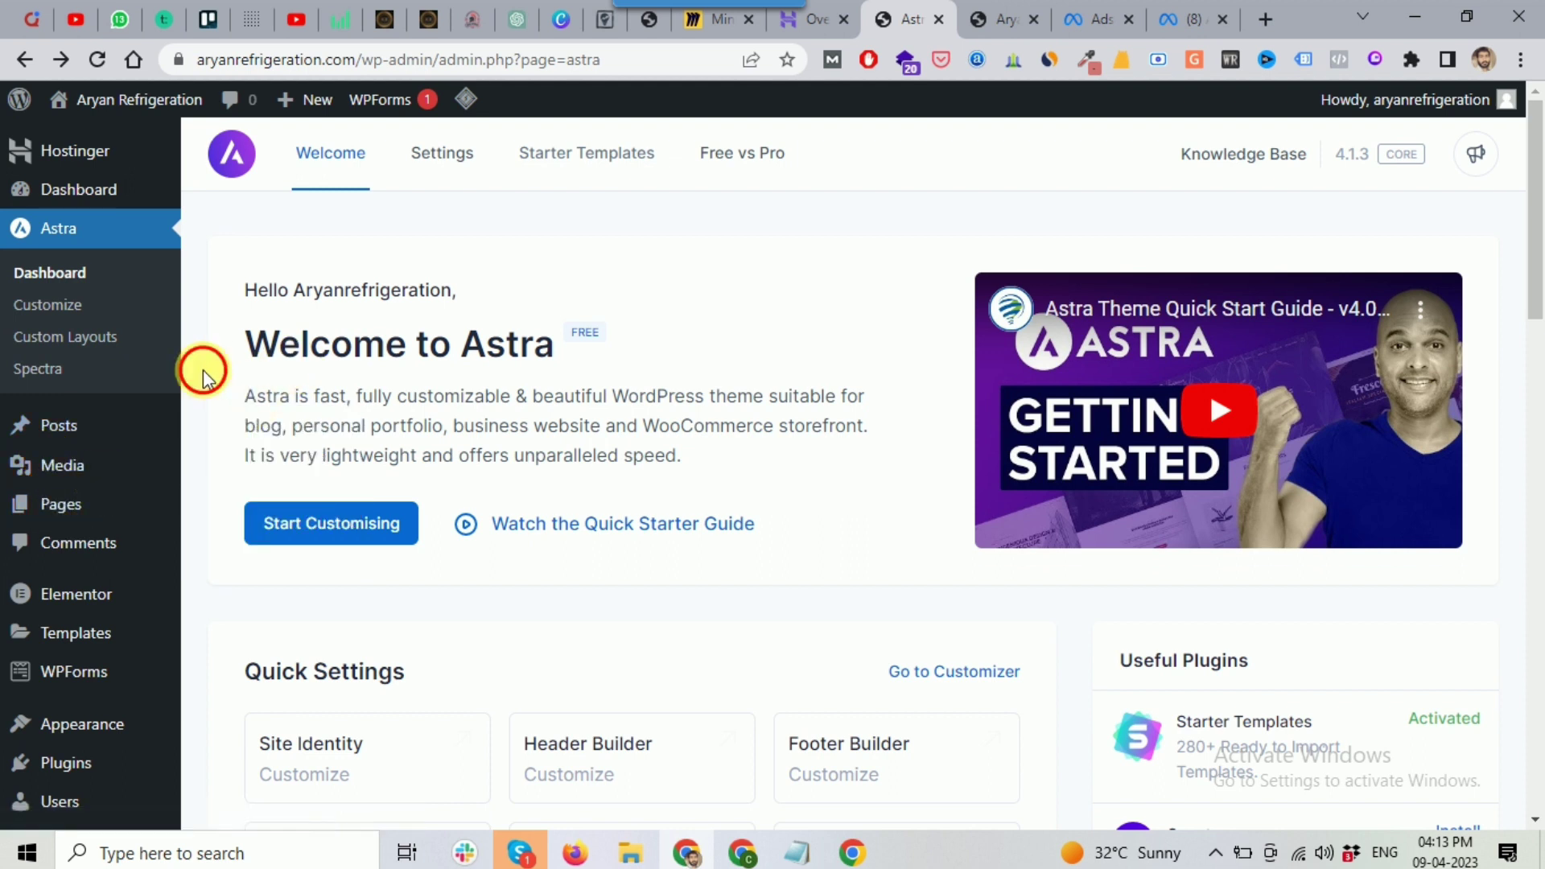
pyautogui.scroll(-1, 102, 350)
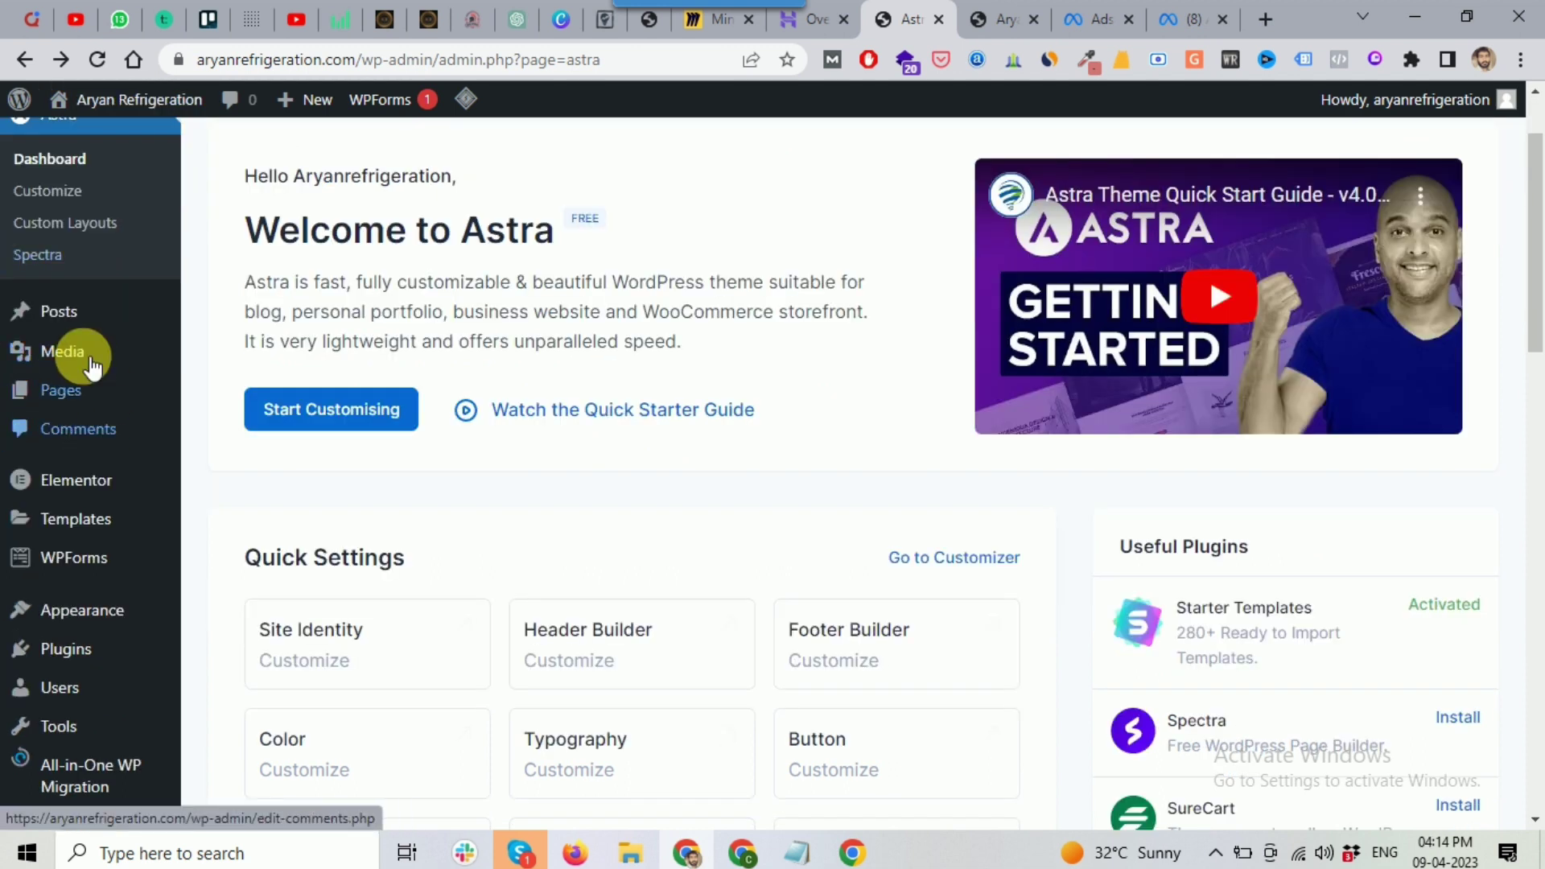
pyautogui.moveTo(60, 396)
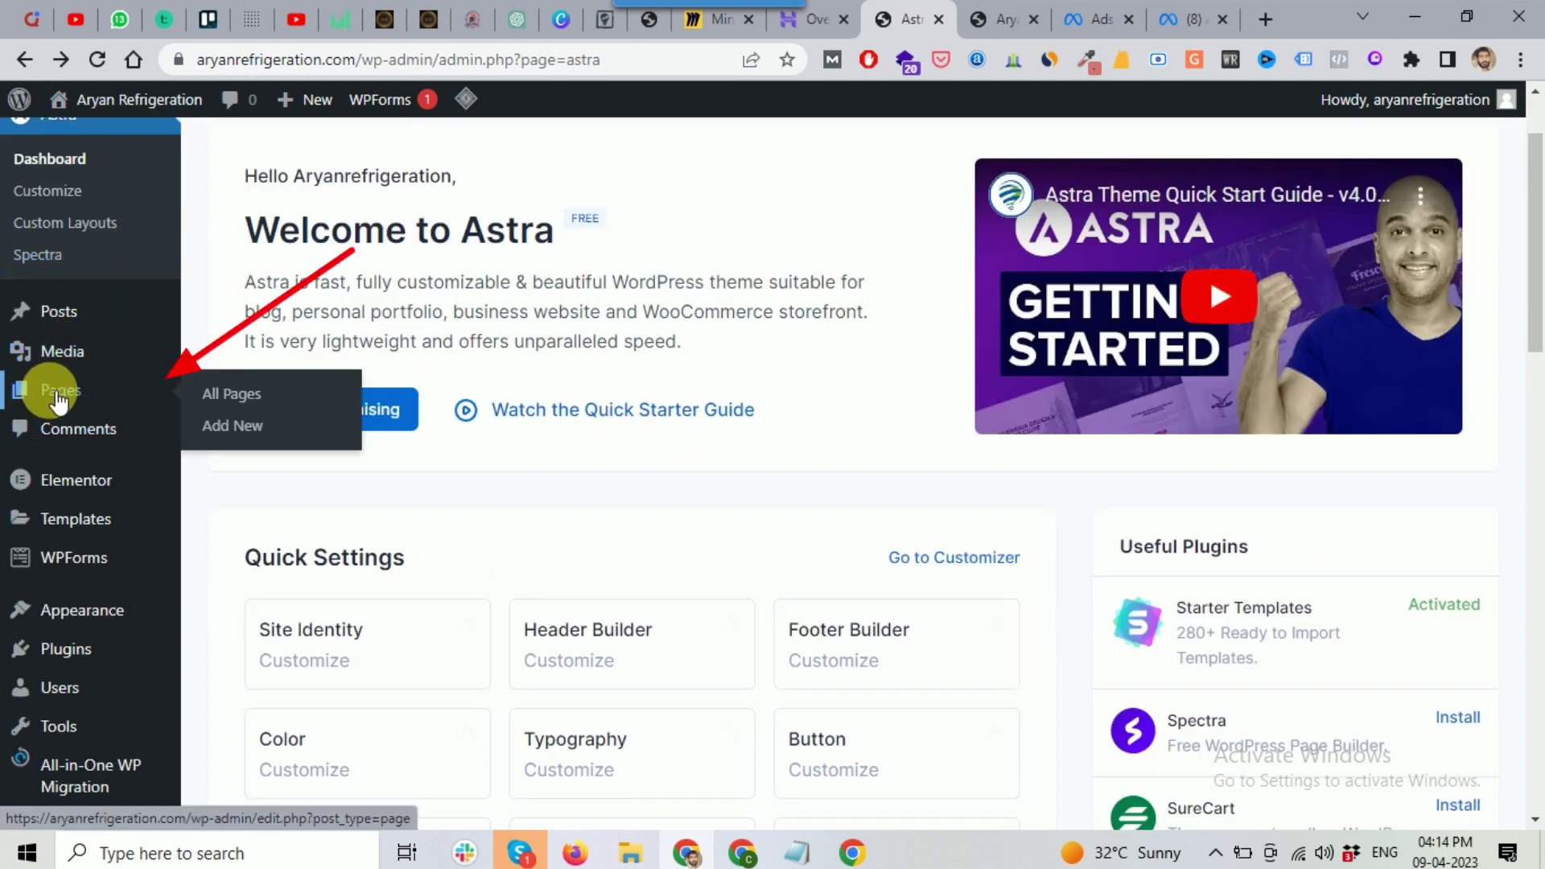
pyautogui.click(233, 397)
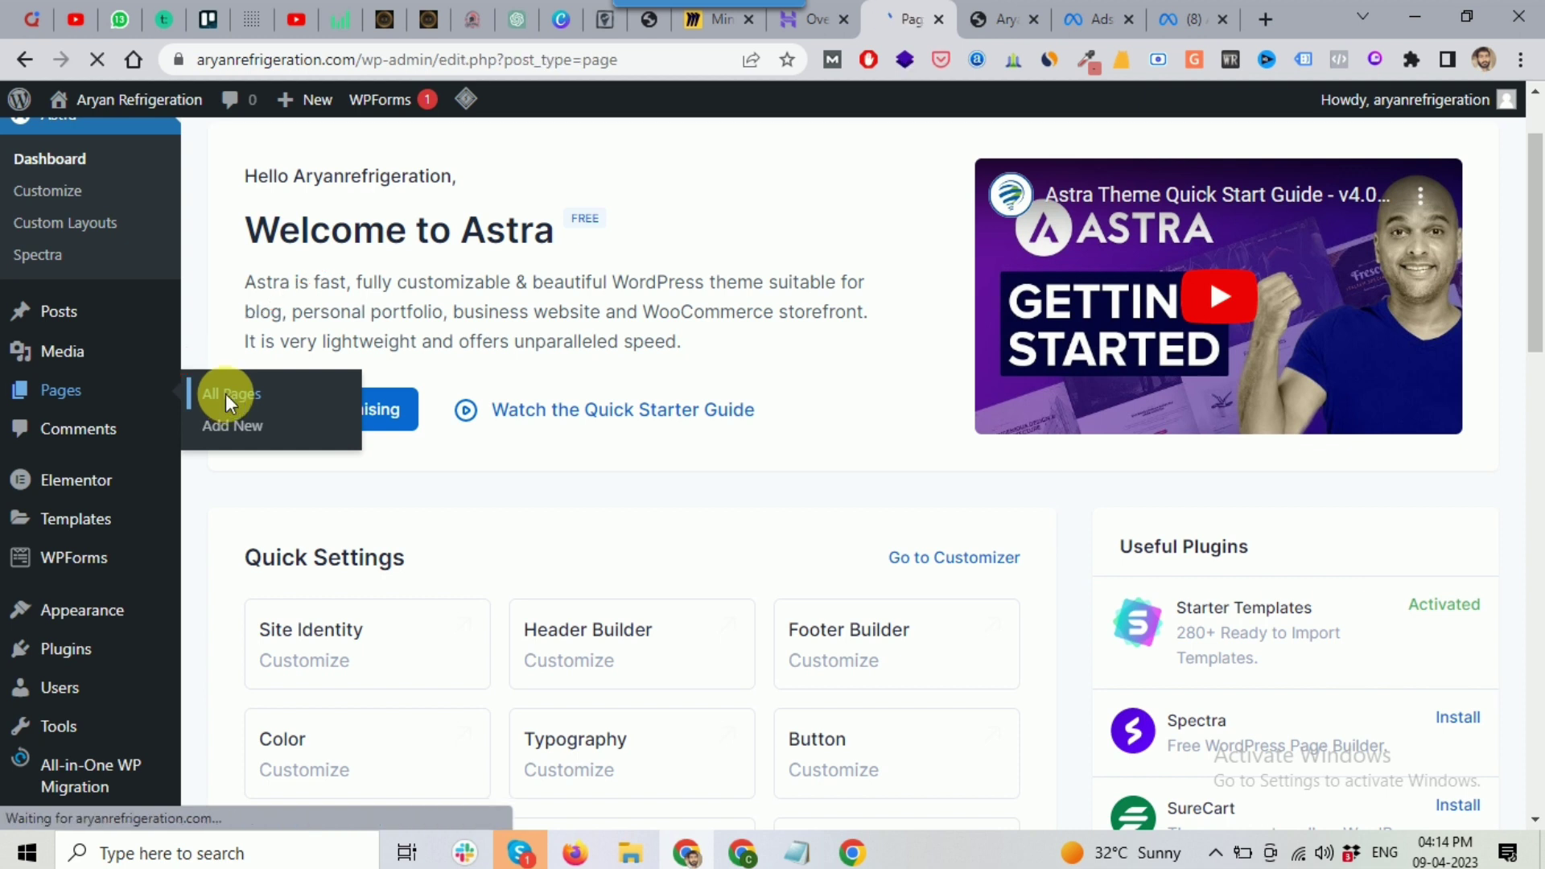
pyautogui.scroll(-2, 595, 362)
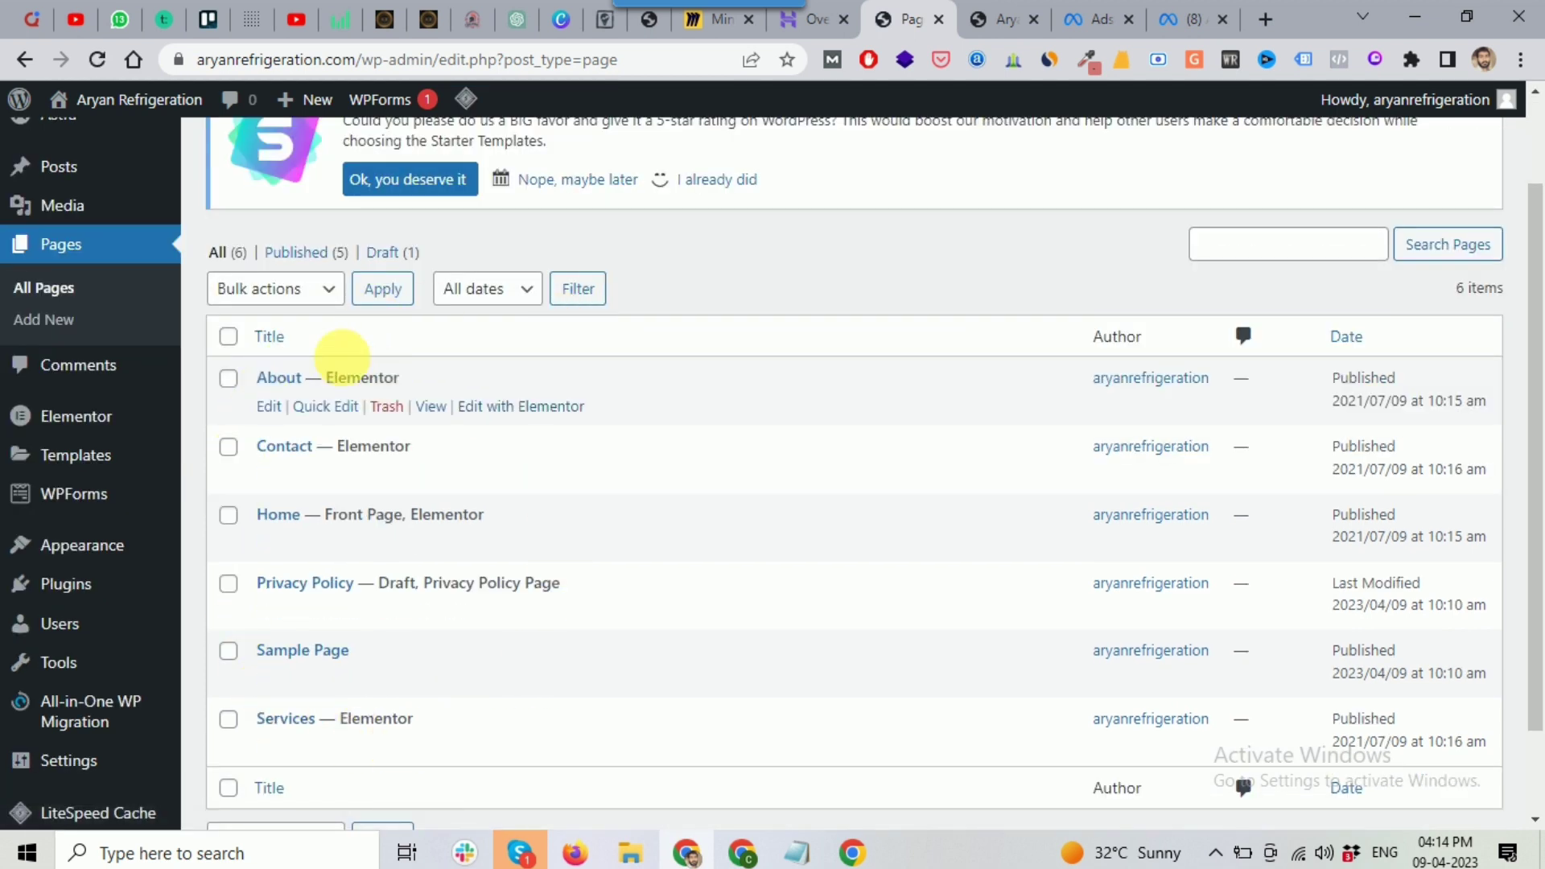
pyautogui.scroll(-2, 234, 493)
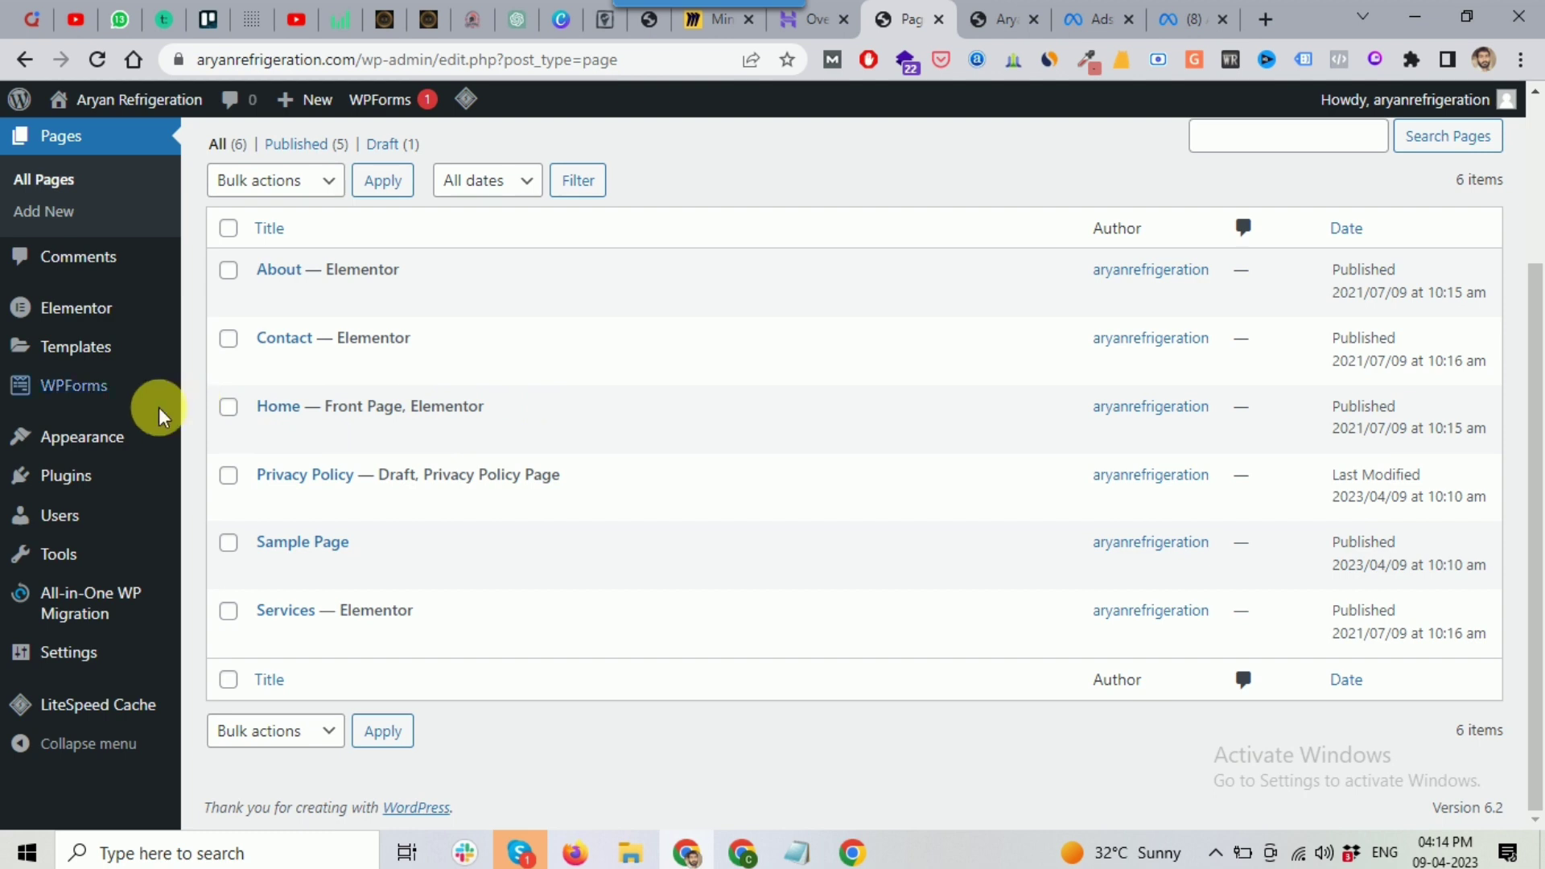
pyautogui.moveTo(109, 453)
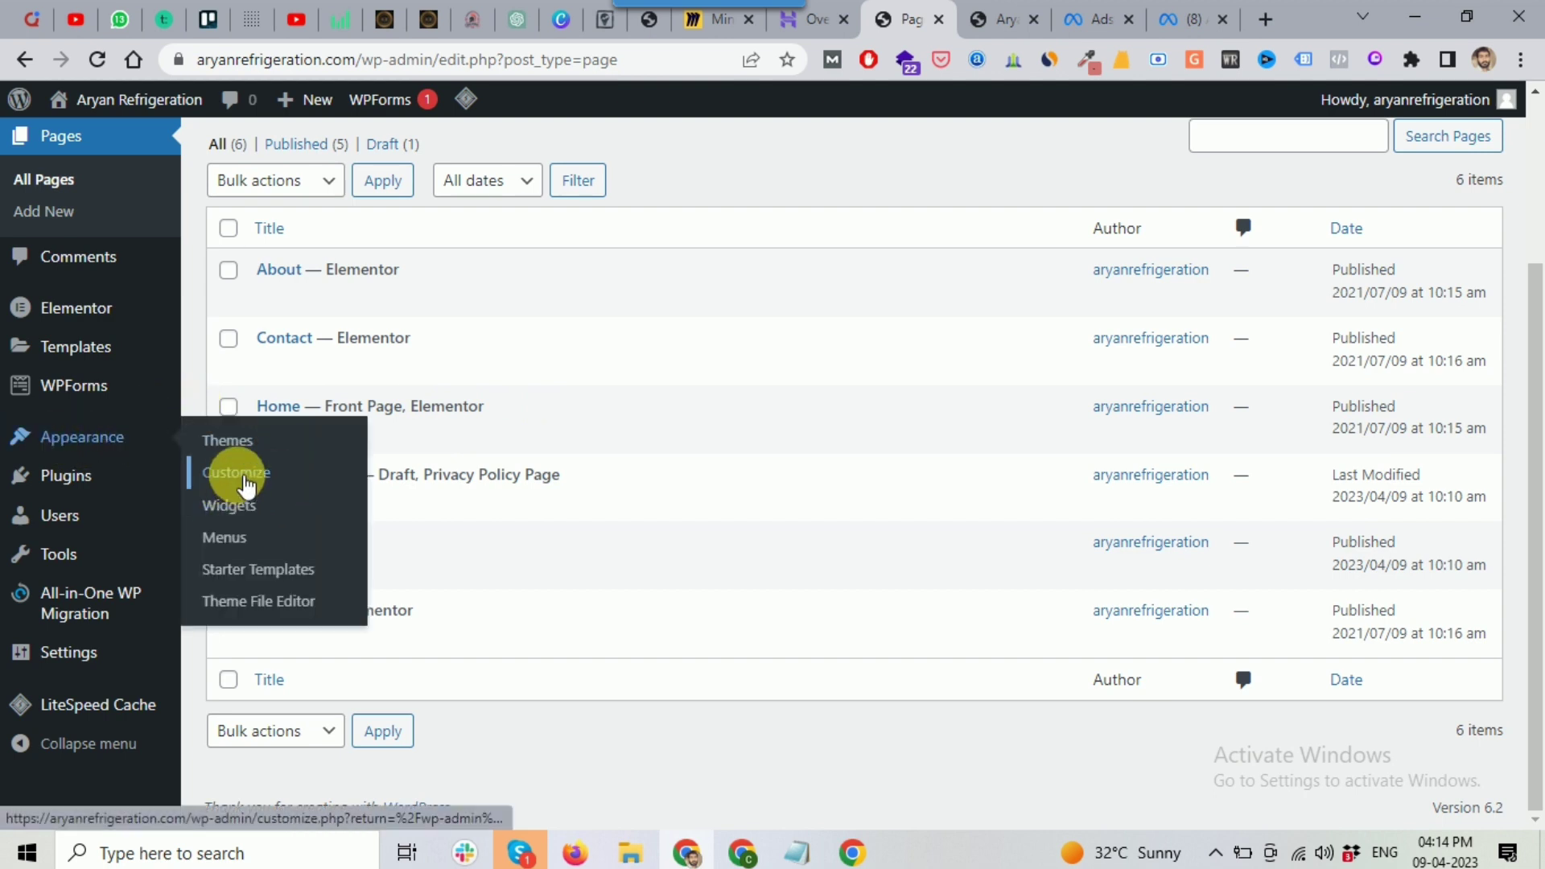
# Step: Open the Customizer's Global settings and glance at Typography
pyautogui.click(245, 486)
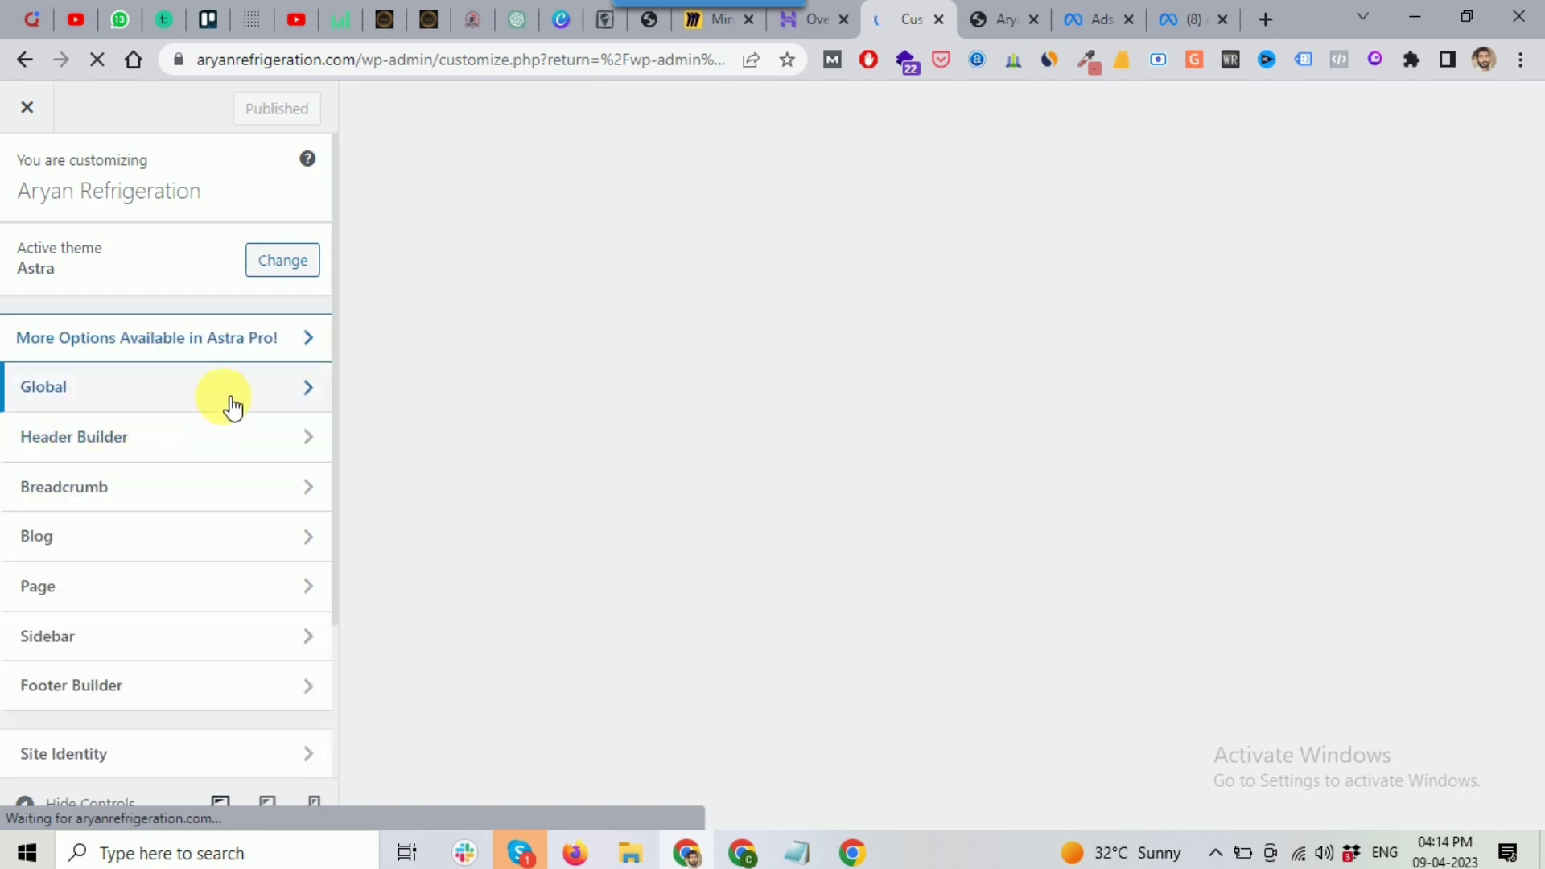
pyautogui.click(101, 394)
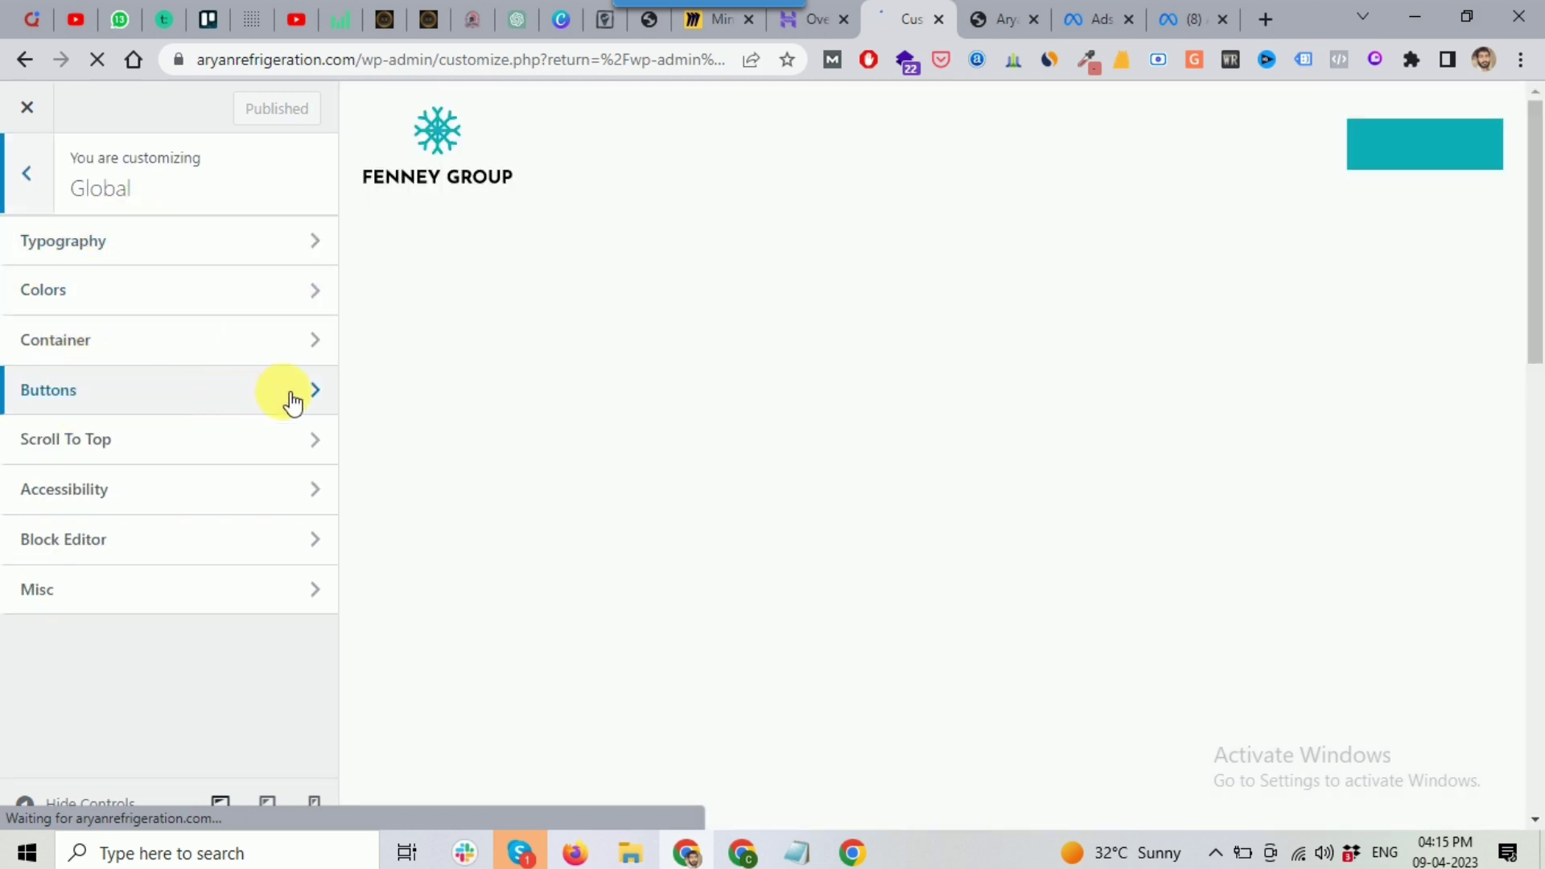
pyautogui.click(94, 395)
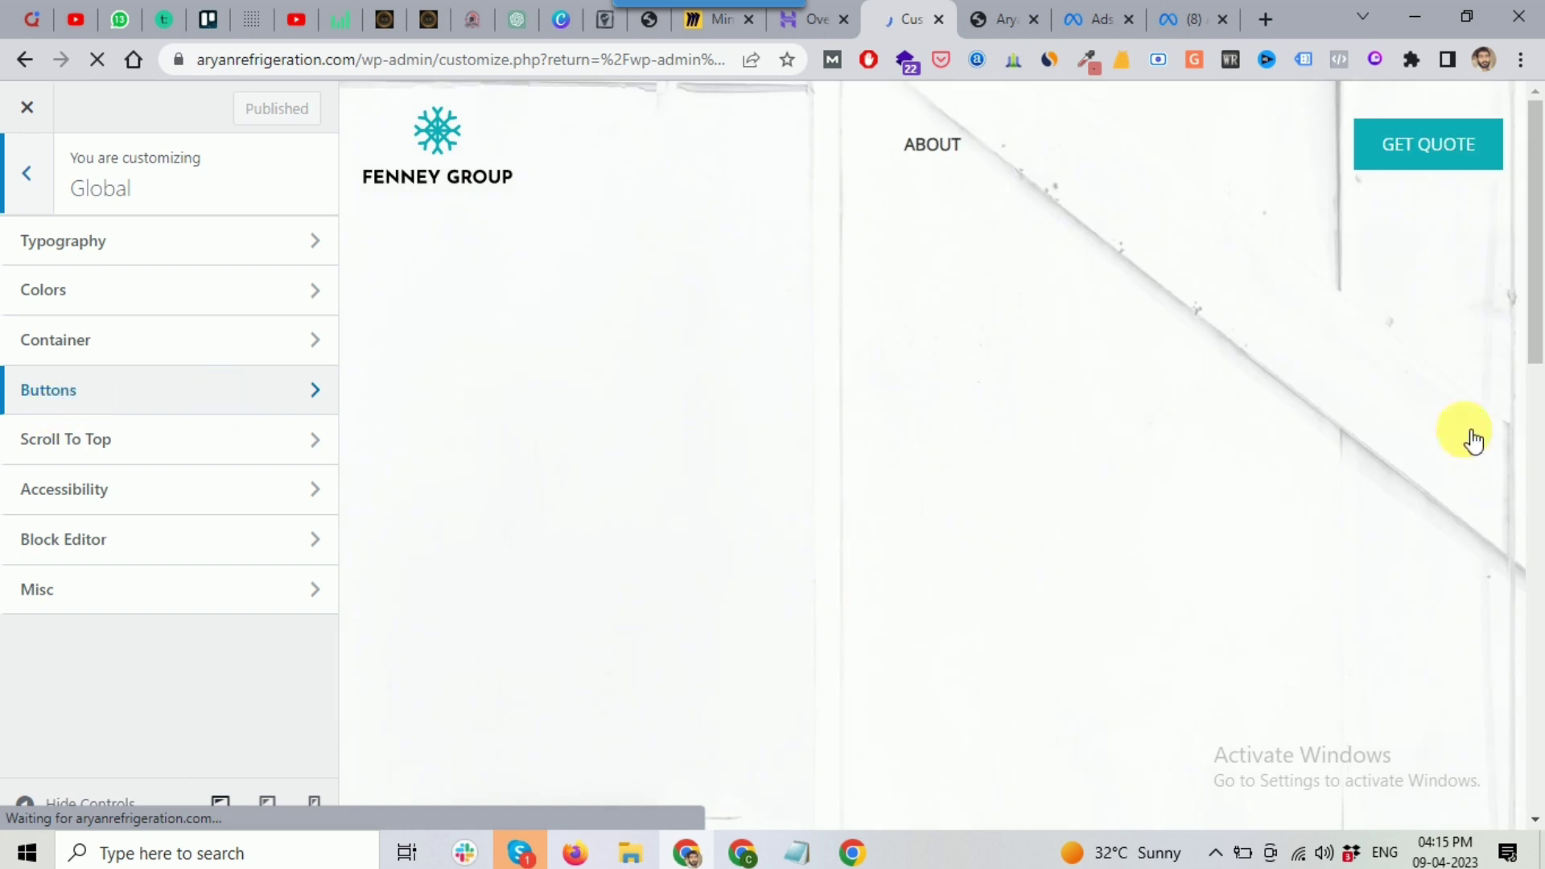
pyautogui.click(64, 438)
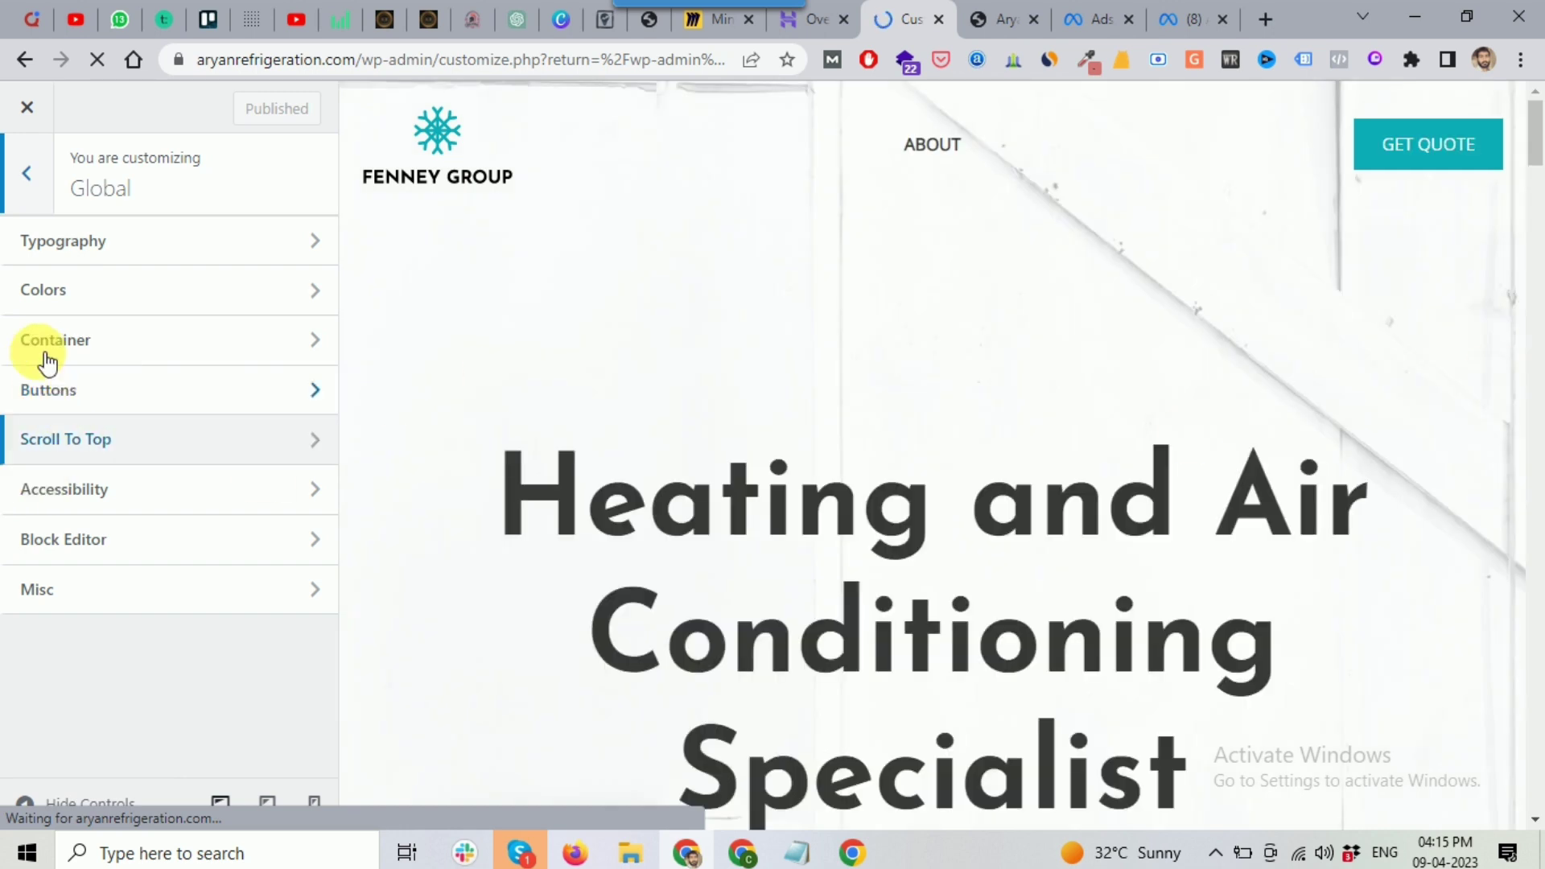
pyautogui.click(92, 254)
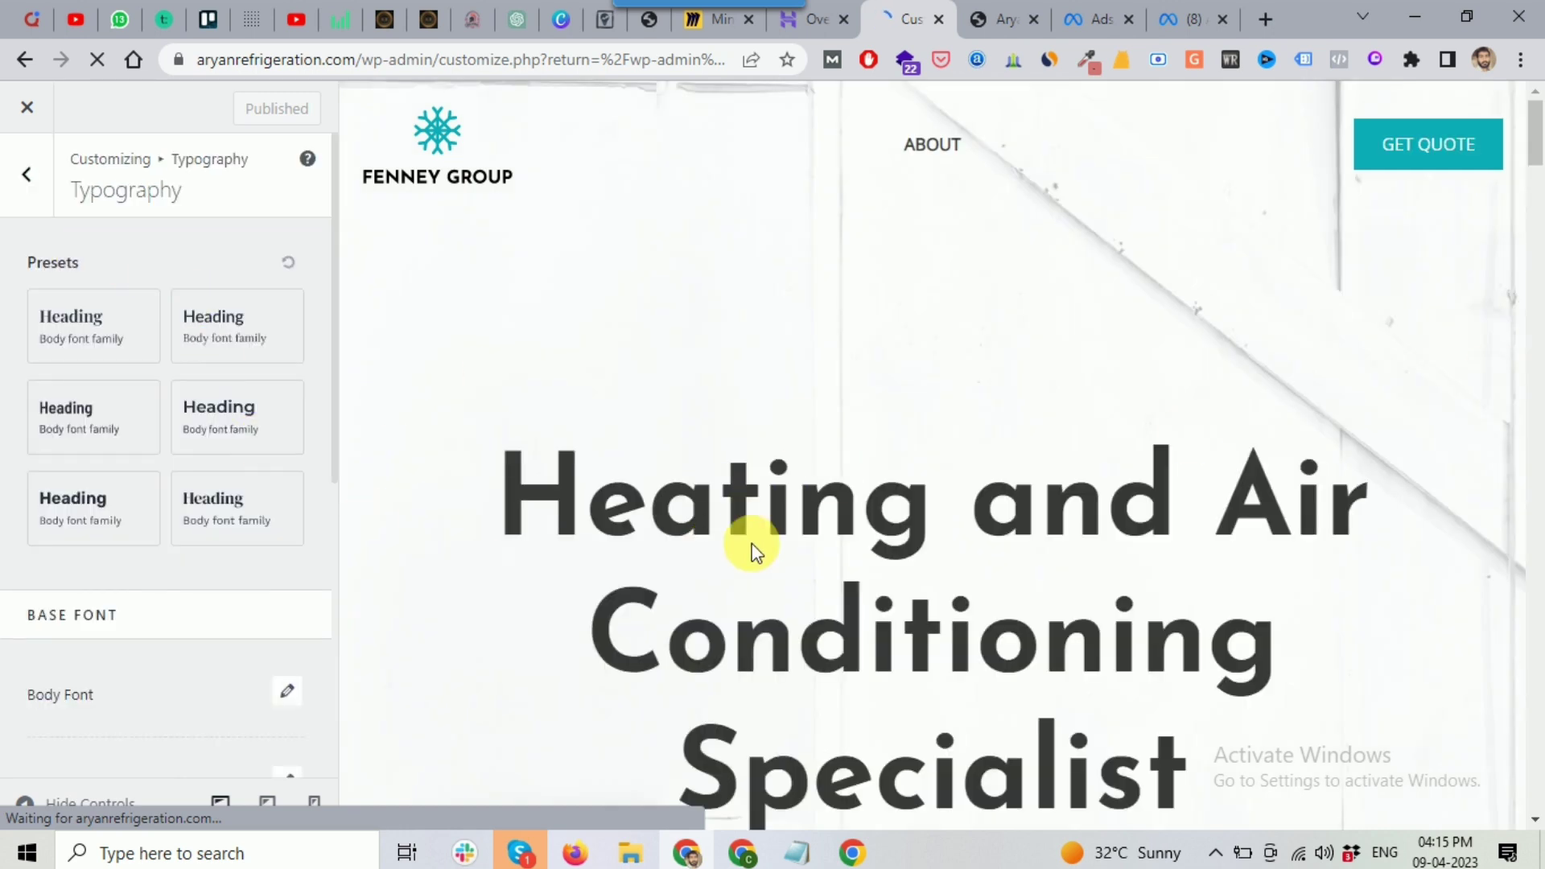
pyautogui.click(18, 193)
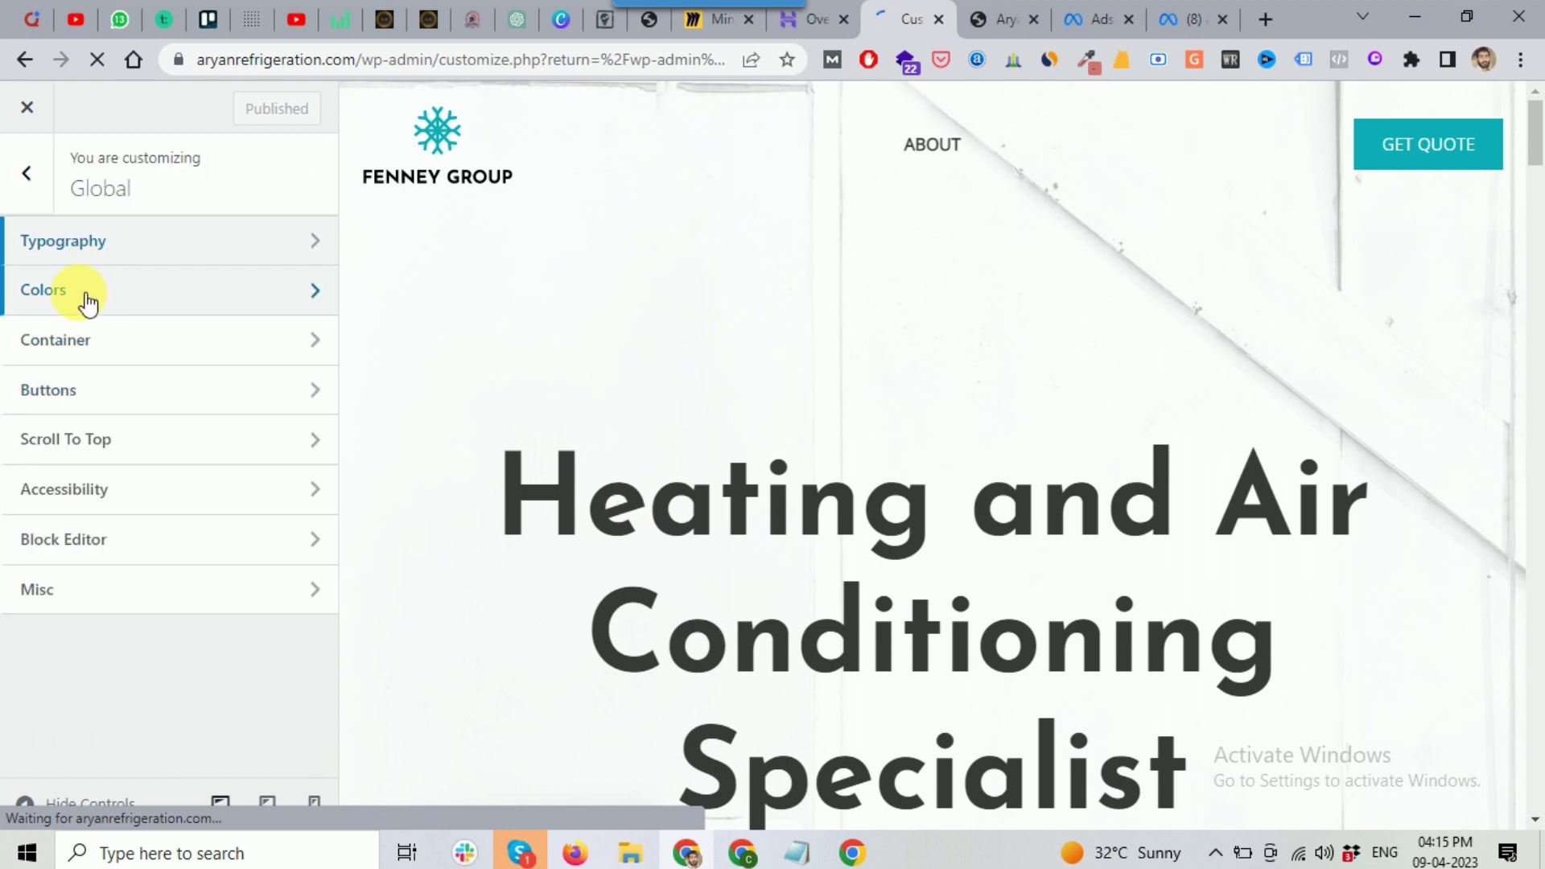
# Step: Review the global Colors and Container layout settings without changing them
pyautogui.click(87, 303)
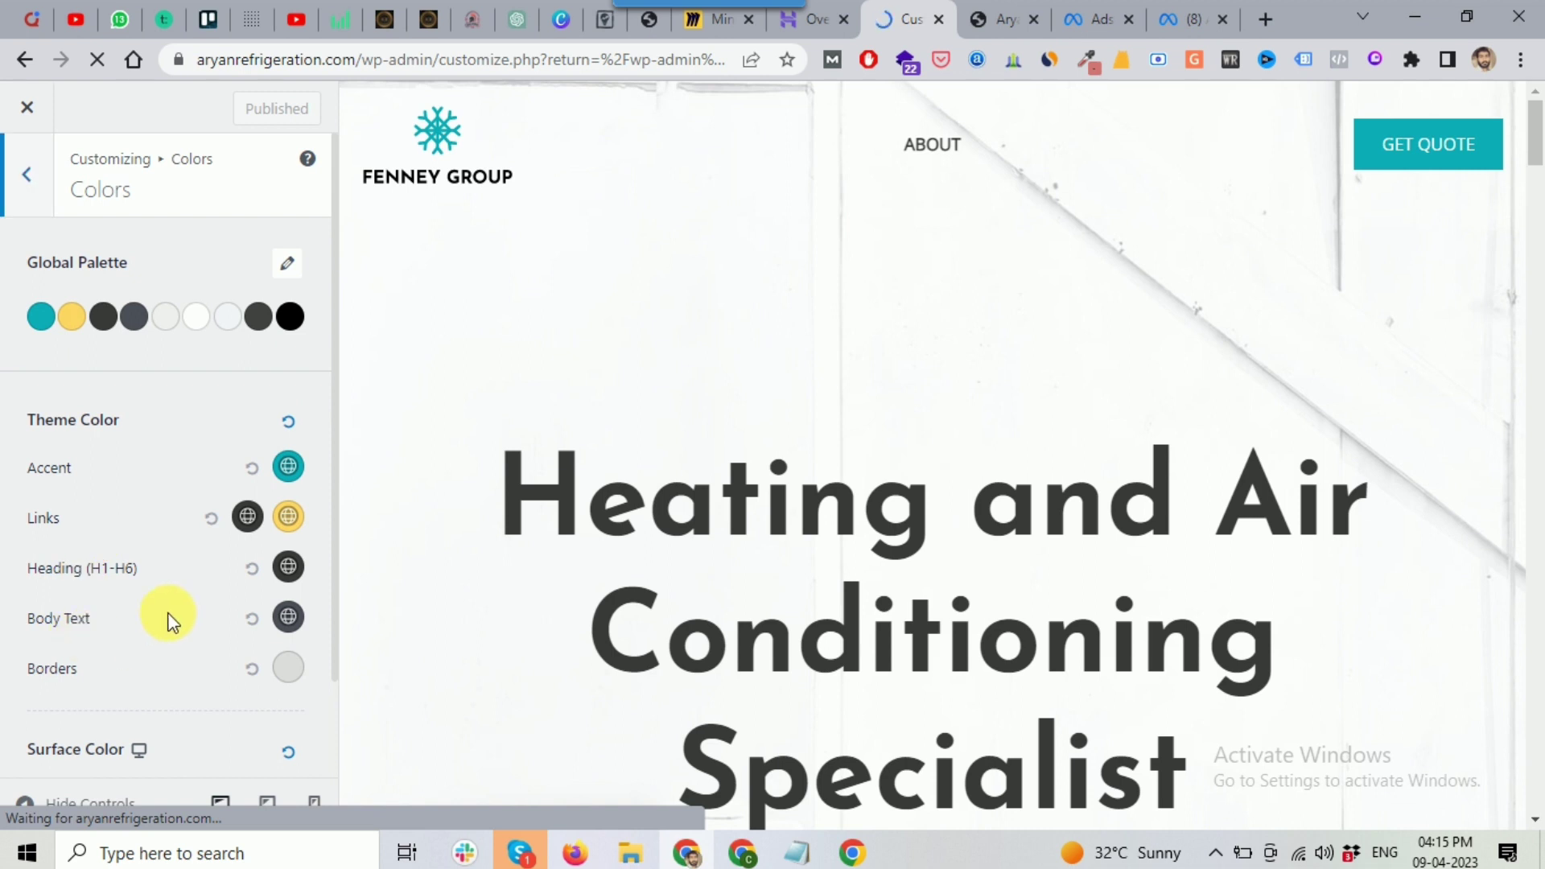
pyautogui.scroll(-1, 226, 483)
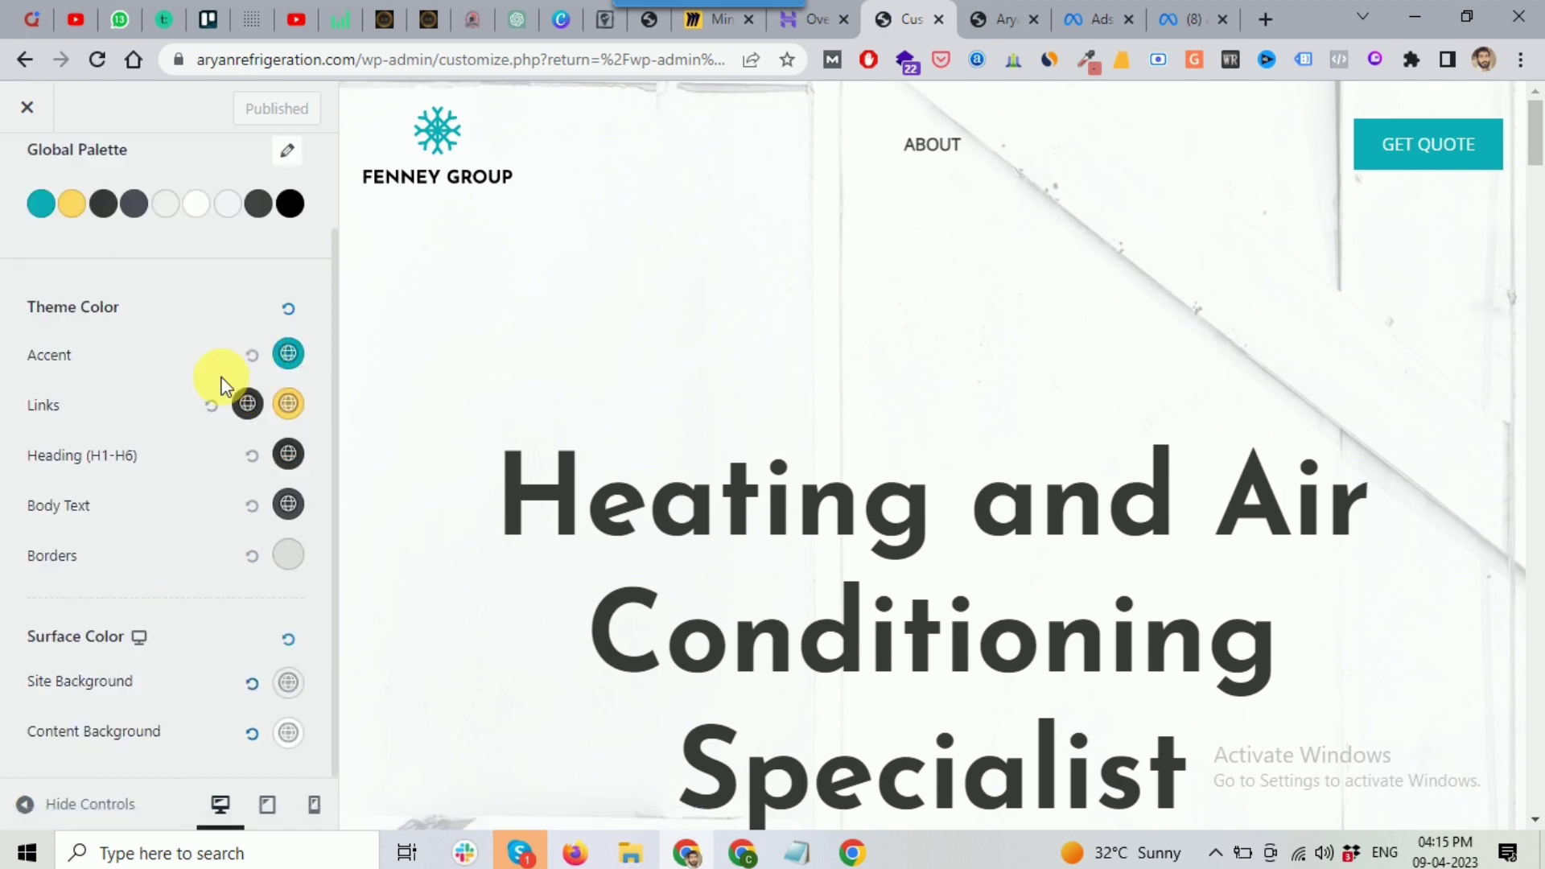
pyautogui.scroll(1, 193, 366)
pyautogui.click(25, 187)
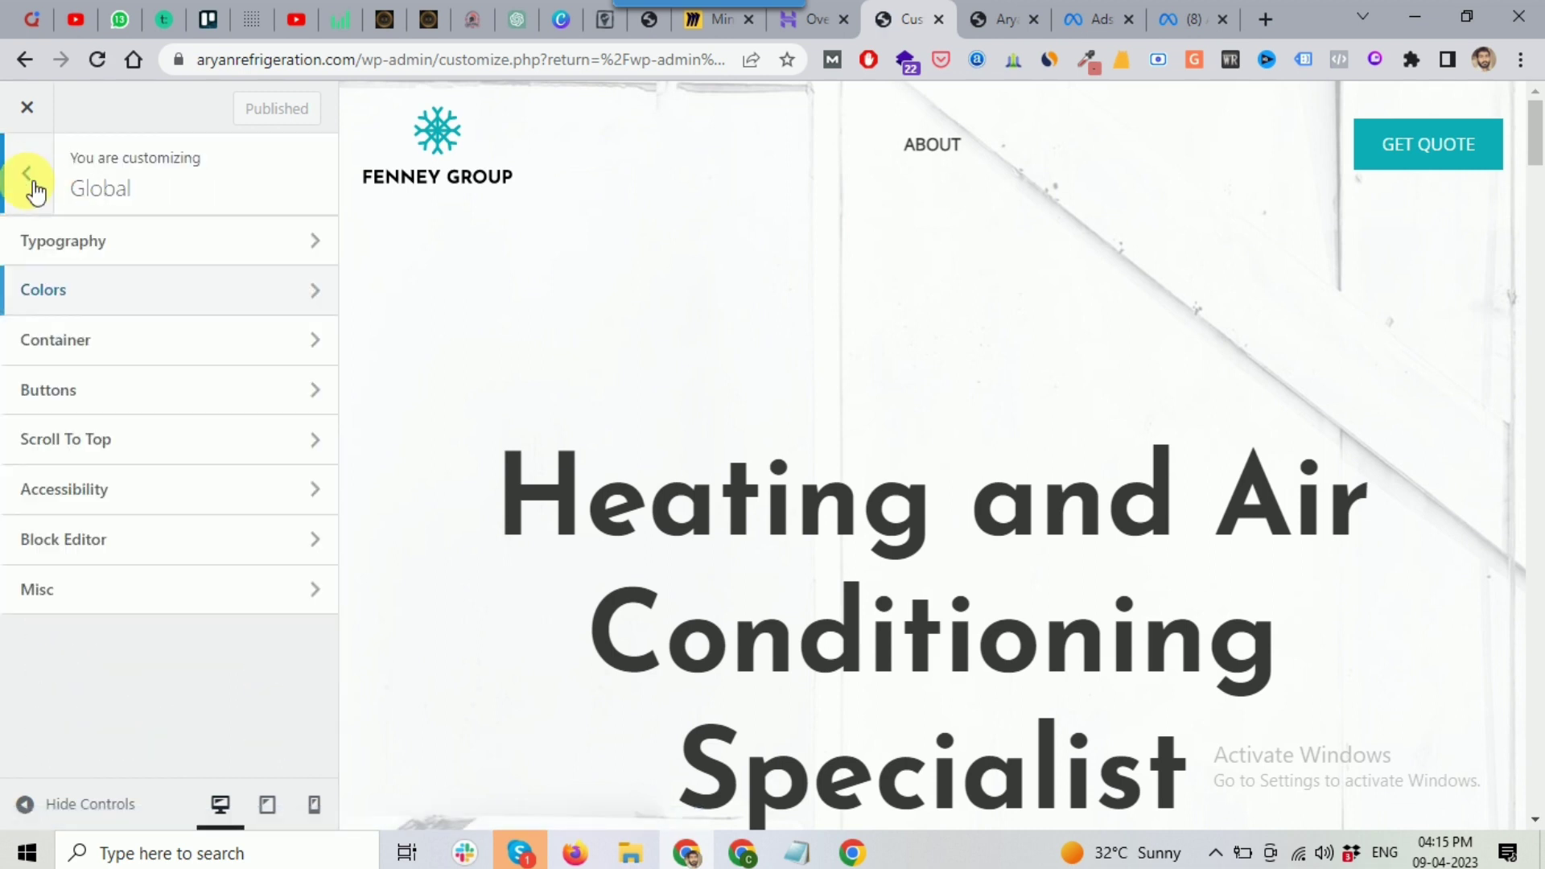
pyautogui.click(110, 359)
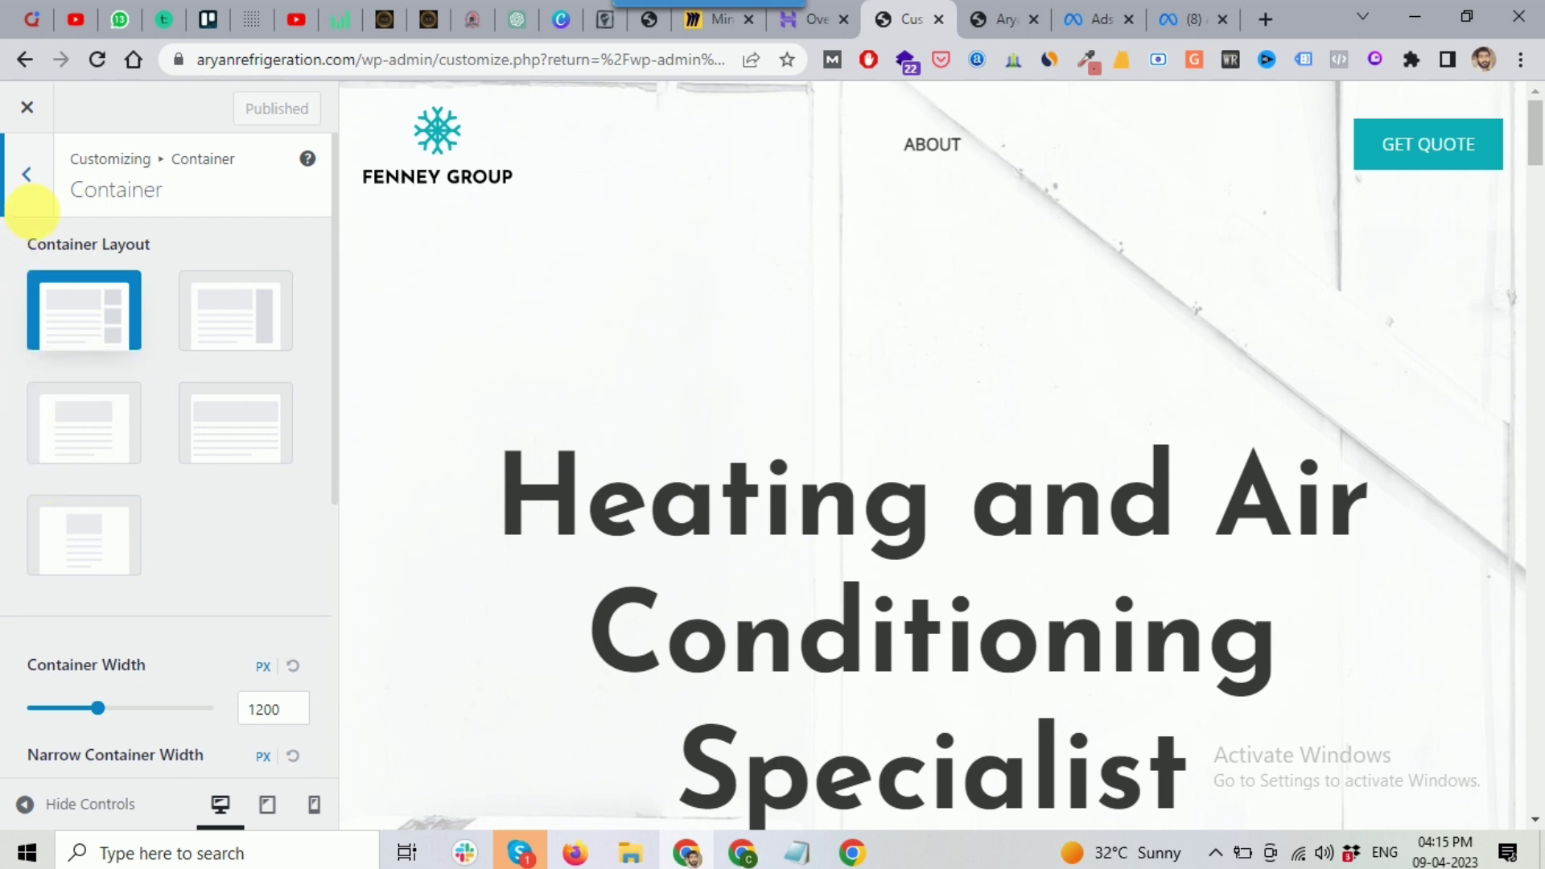
pyautogui.scroll(-2, 169, 409)
pyautogui.scroll(2, 167, 408)
pyautogui.click(32, 178)
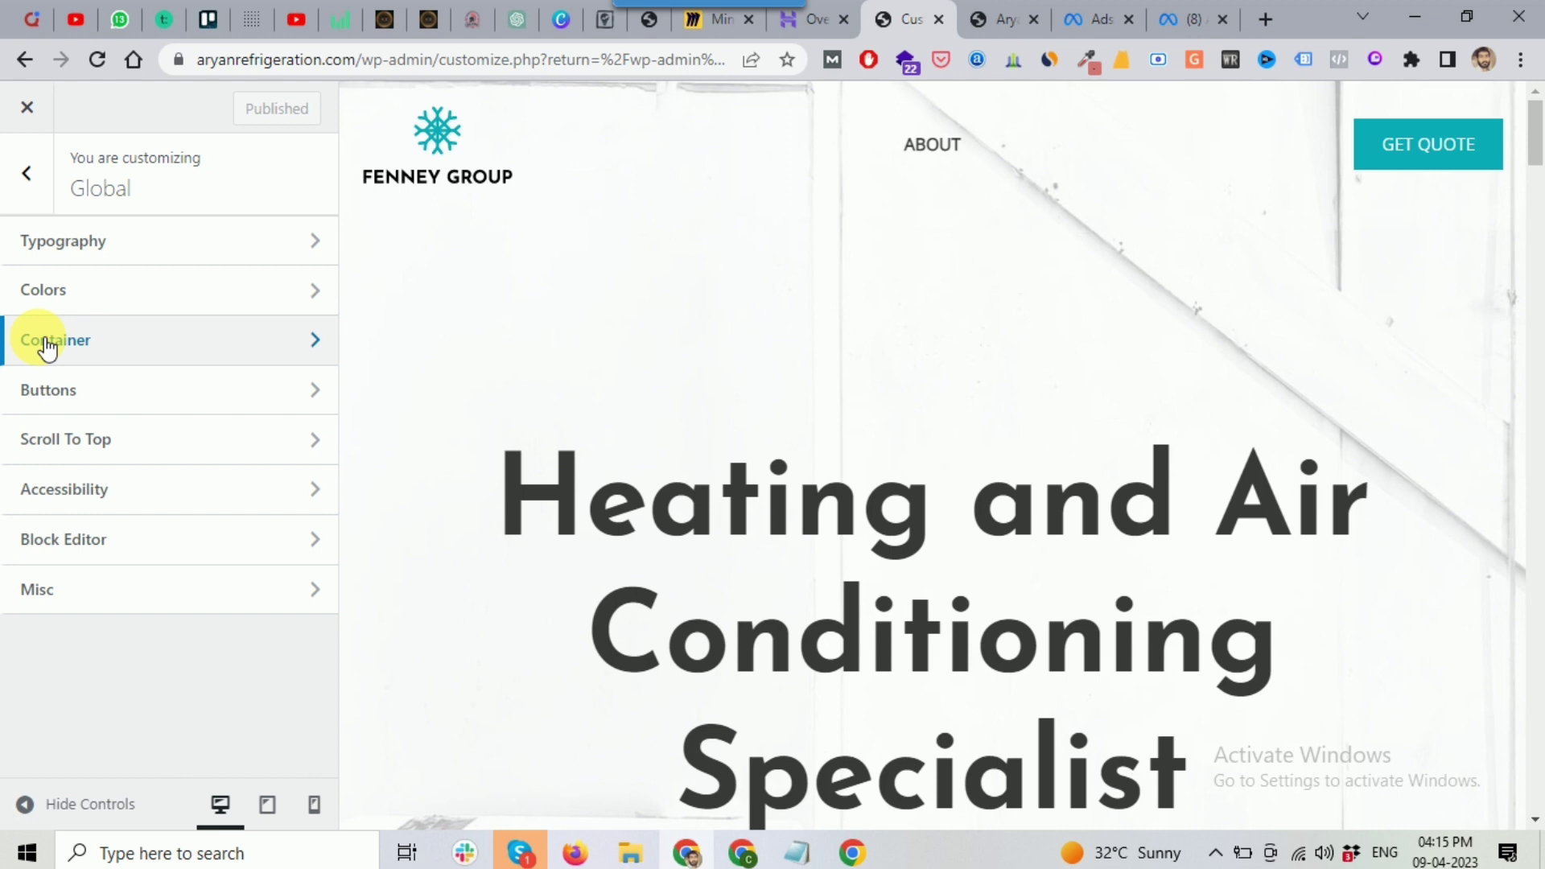
# Step: Inspect the global Buttons style settings, including the right padding value
pyautogui.click(79, 392)
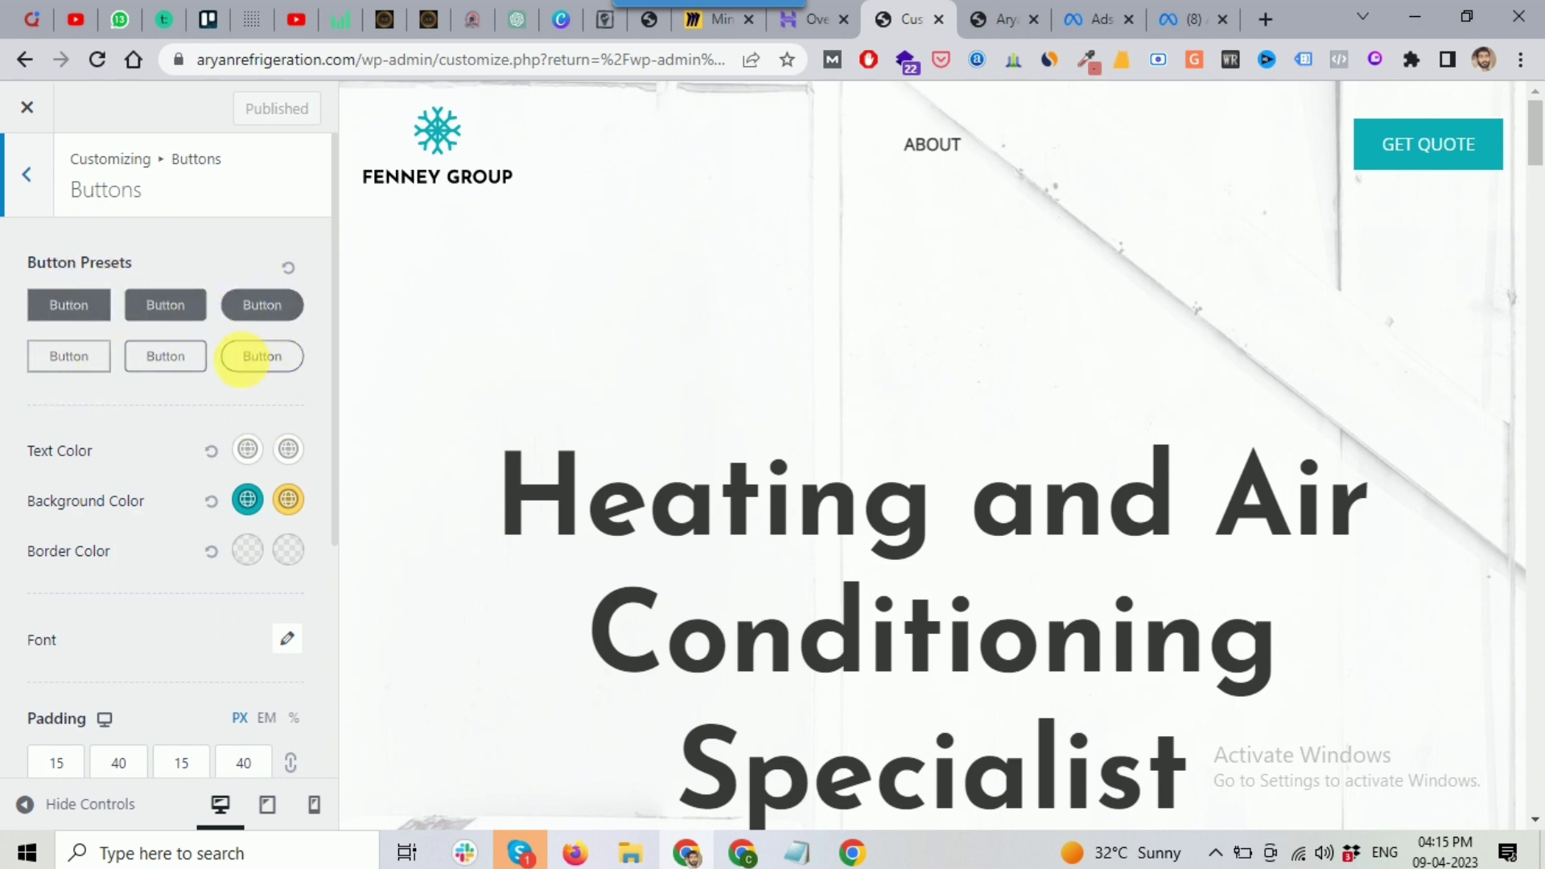
pyautogui.scroll(-5, 132, 435)
pyautogui.click(131, 433)
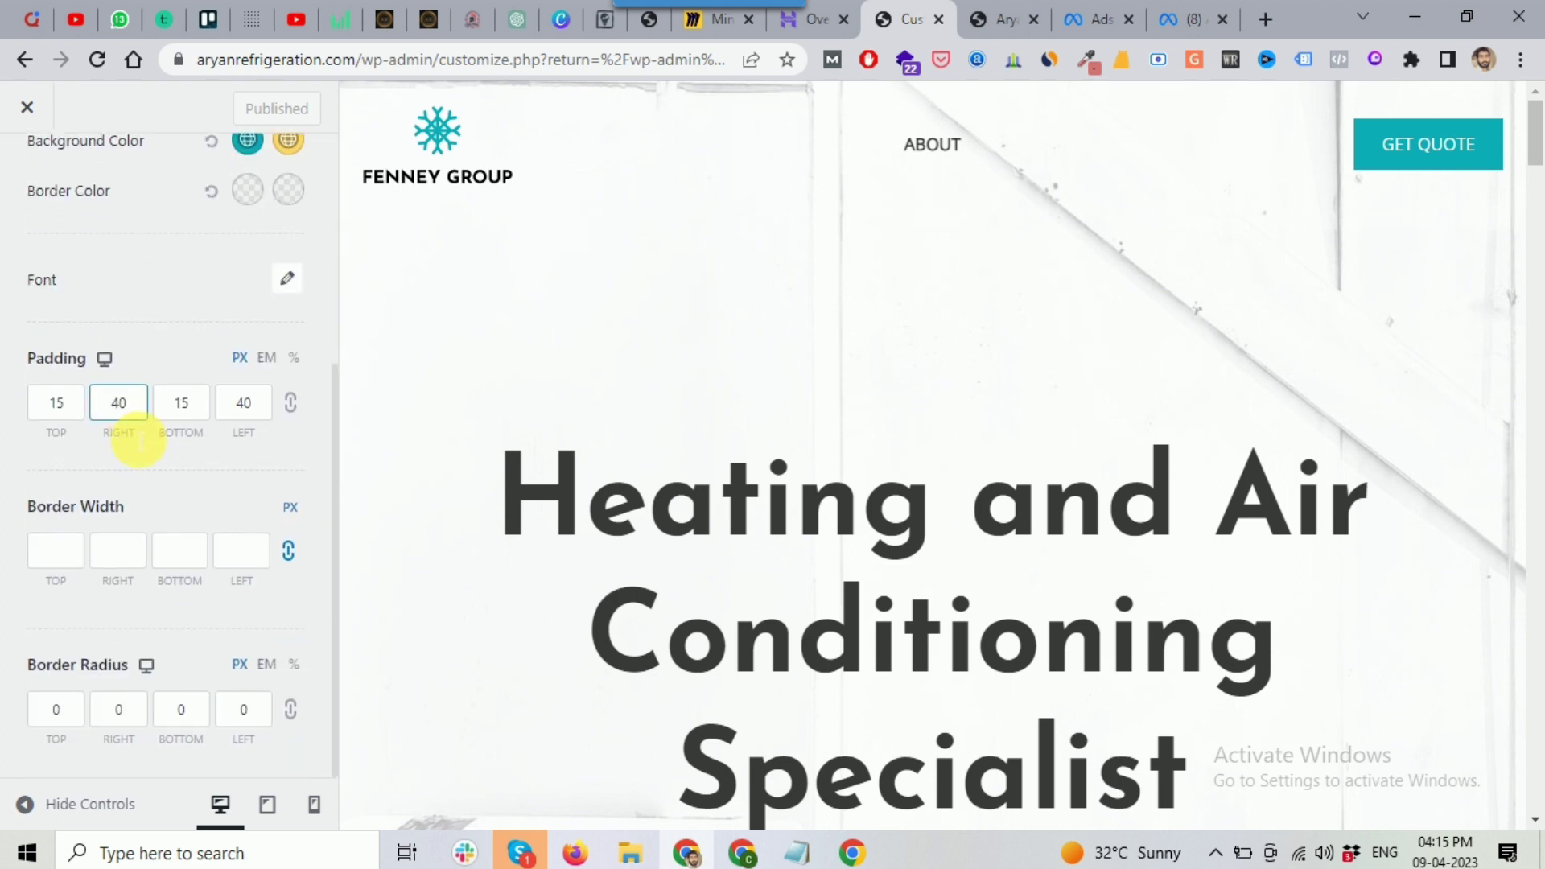
pyautogui.scroll(5, 131, 435)
pyautogui.scroll(1, 131, 436)
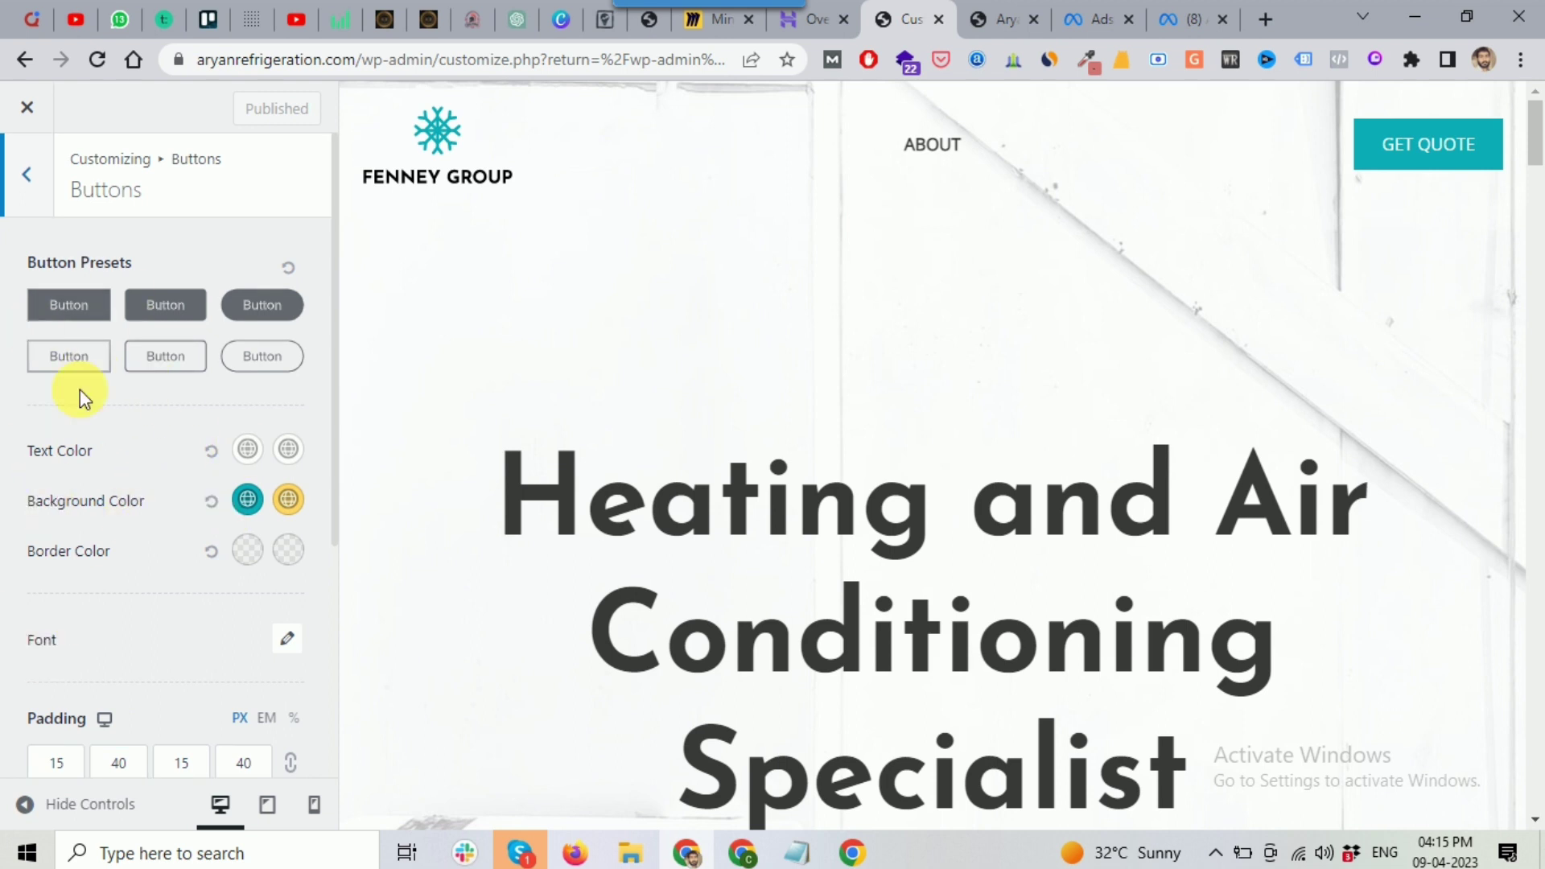
pyautogui.click(27, 187)
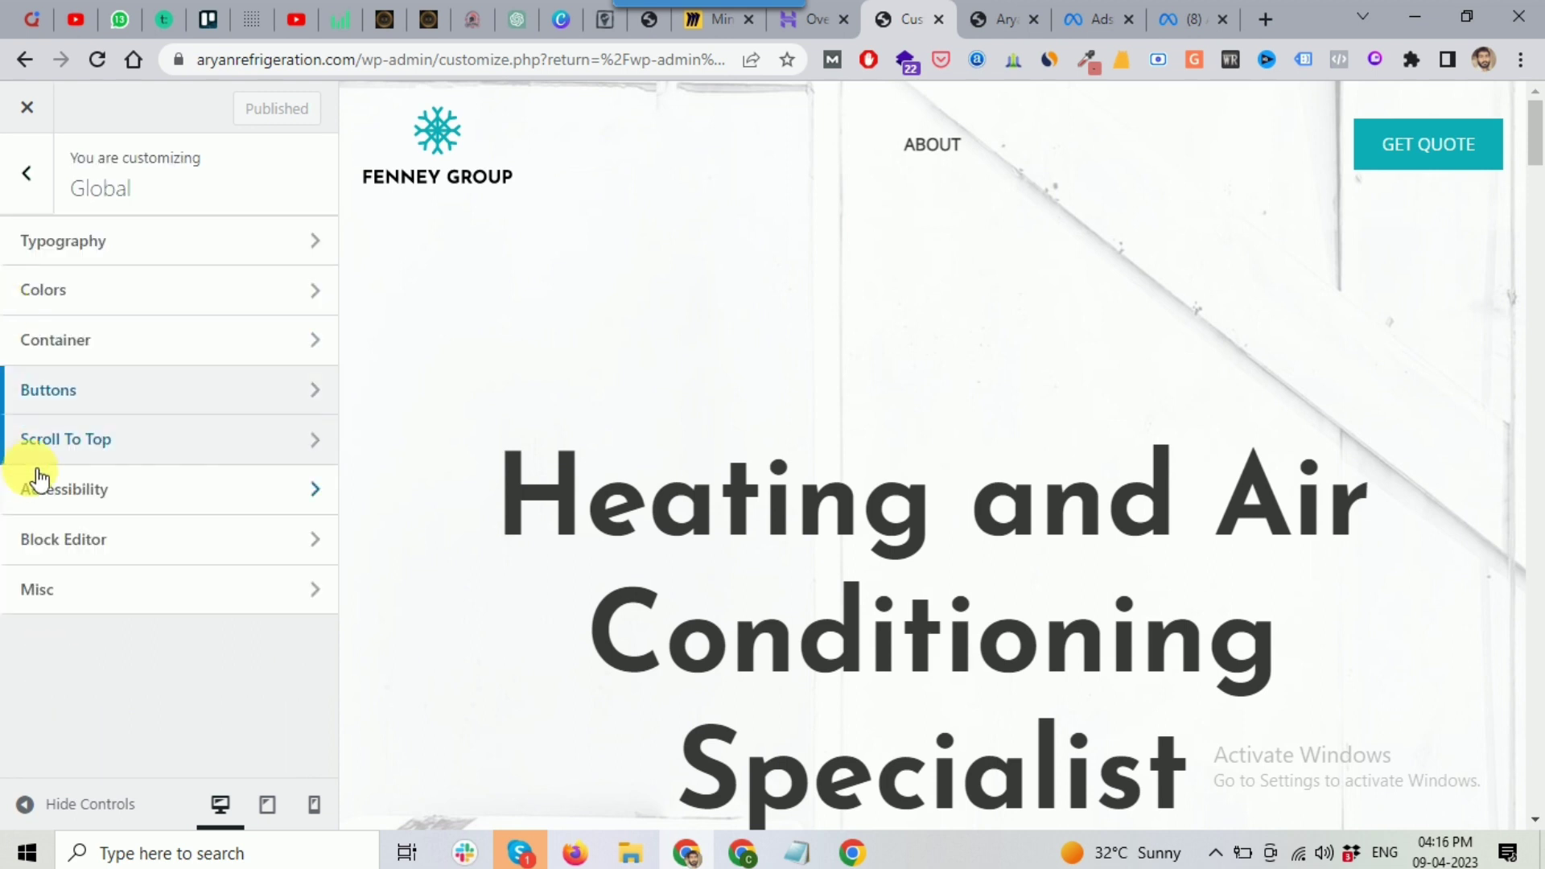
# Step: Enable Scroll to Top for Desktop + Mobile at Right with a 15 px icon, and test it in the preview
pyautogui.click(79, 456)
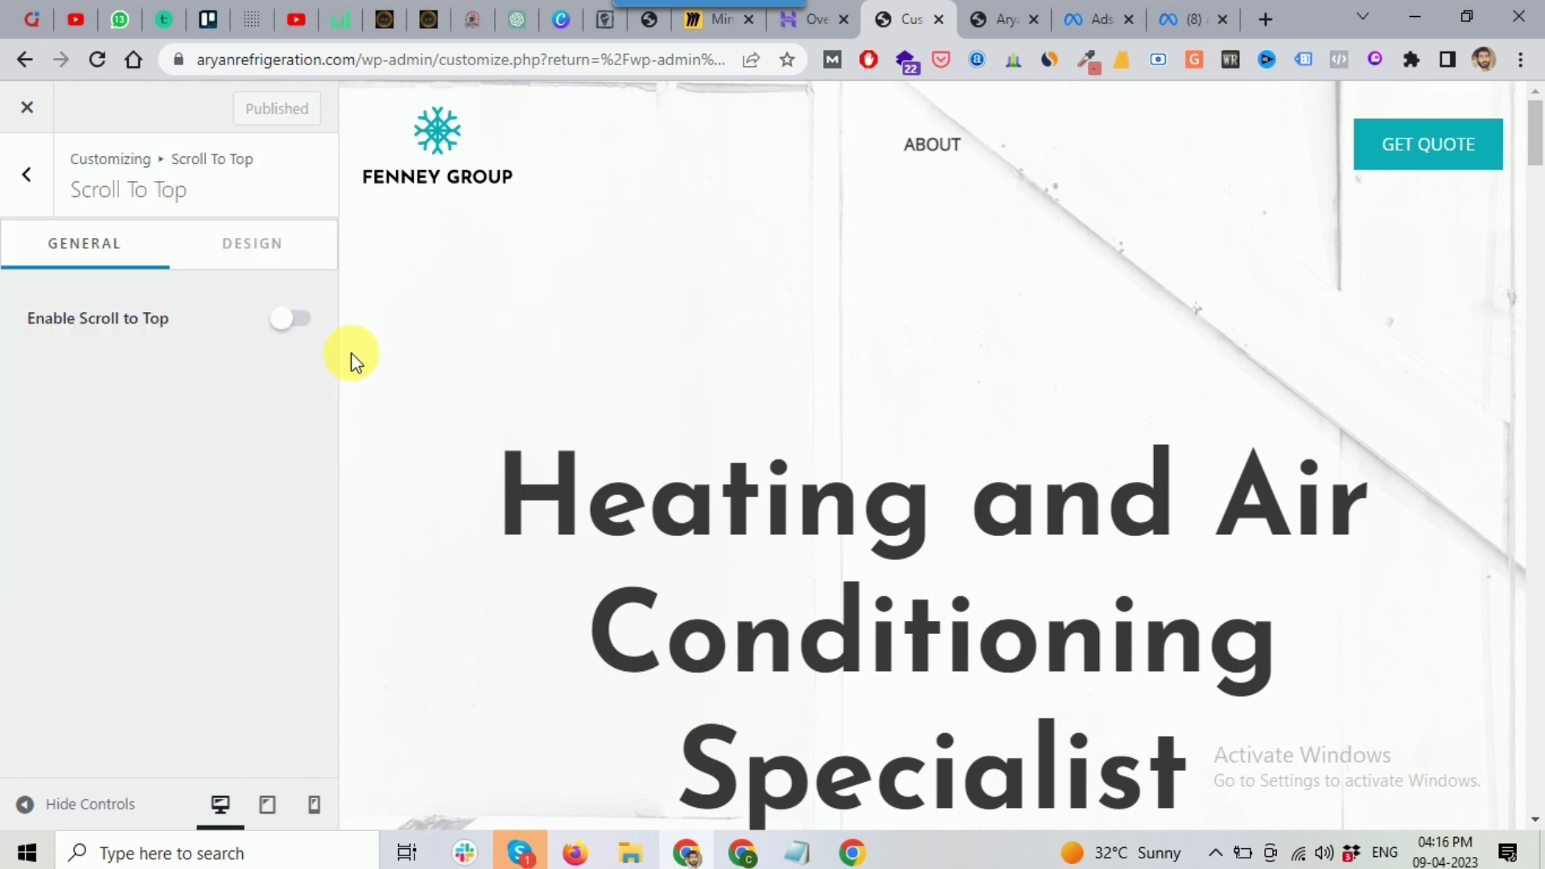
pyautogui.scroll(-10, 1180, 491)
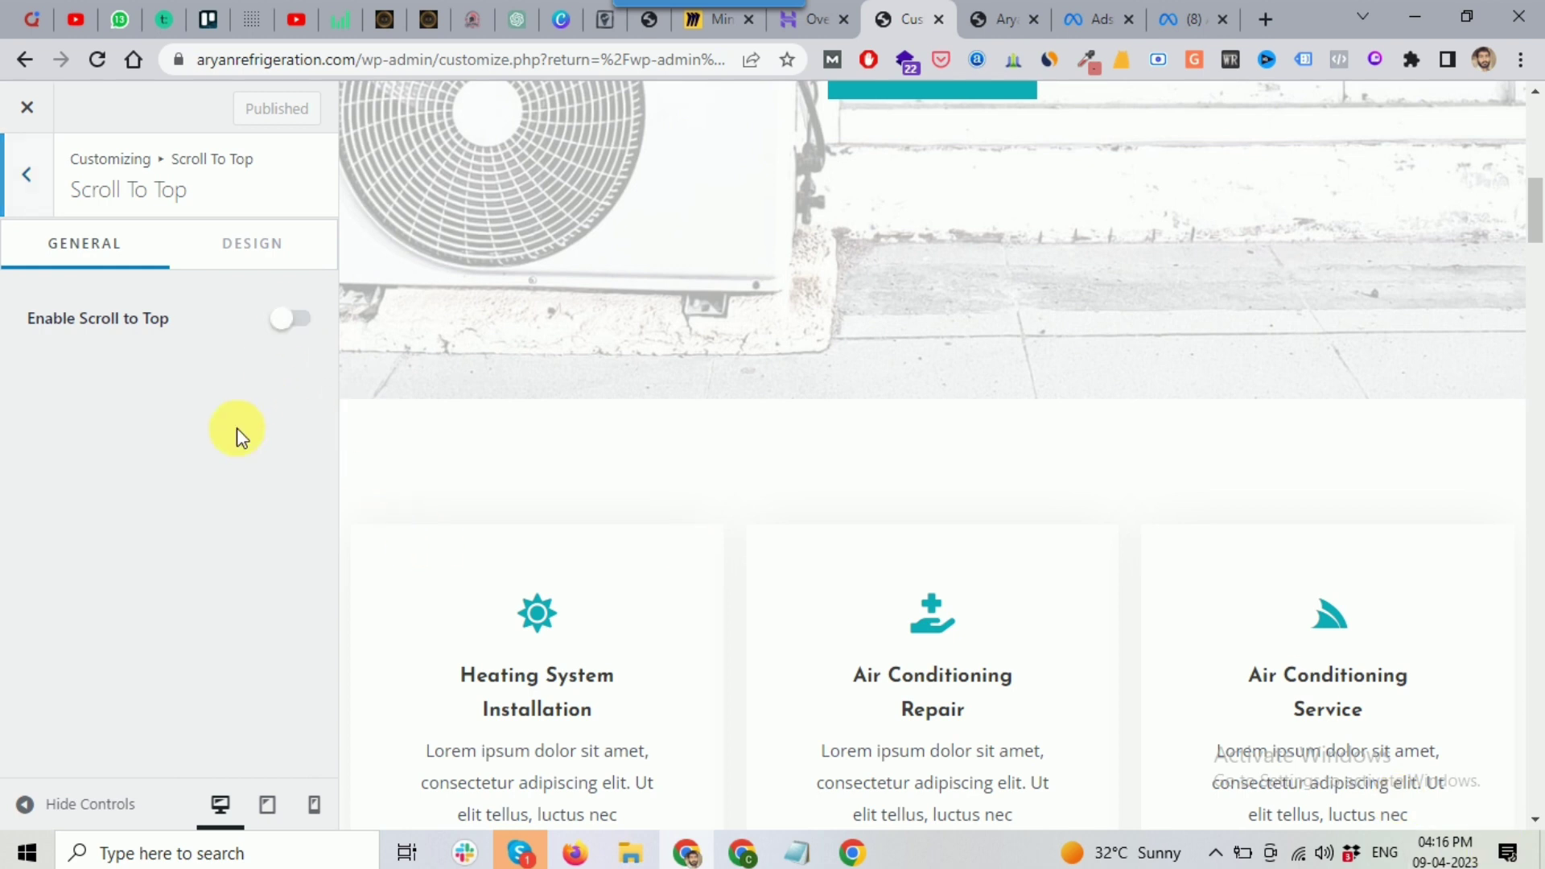
pyautogui.click(290, 318)
pyautogui.scroll(-5, 1368, 752)
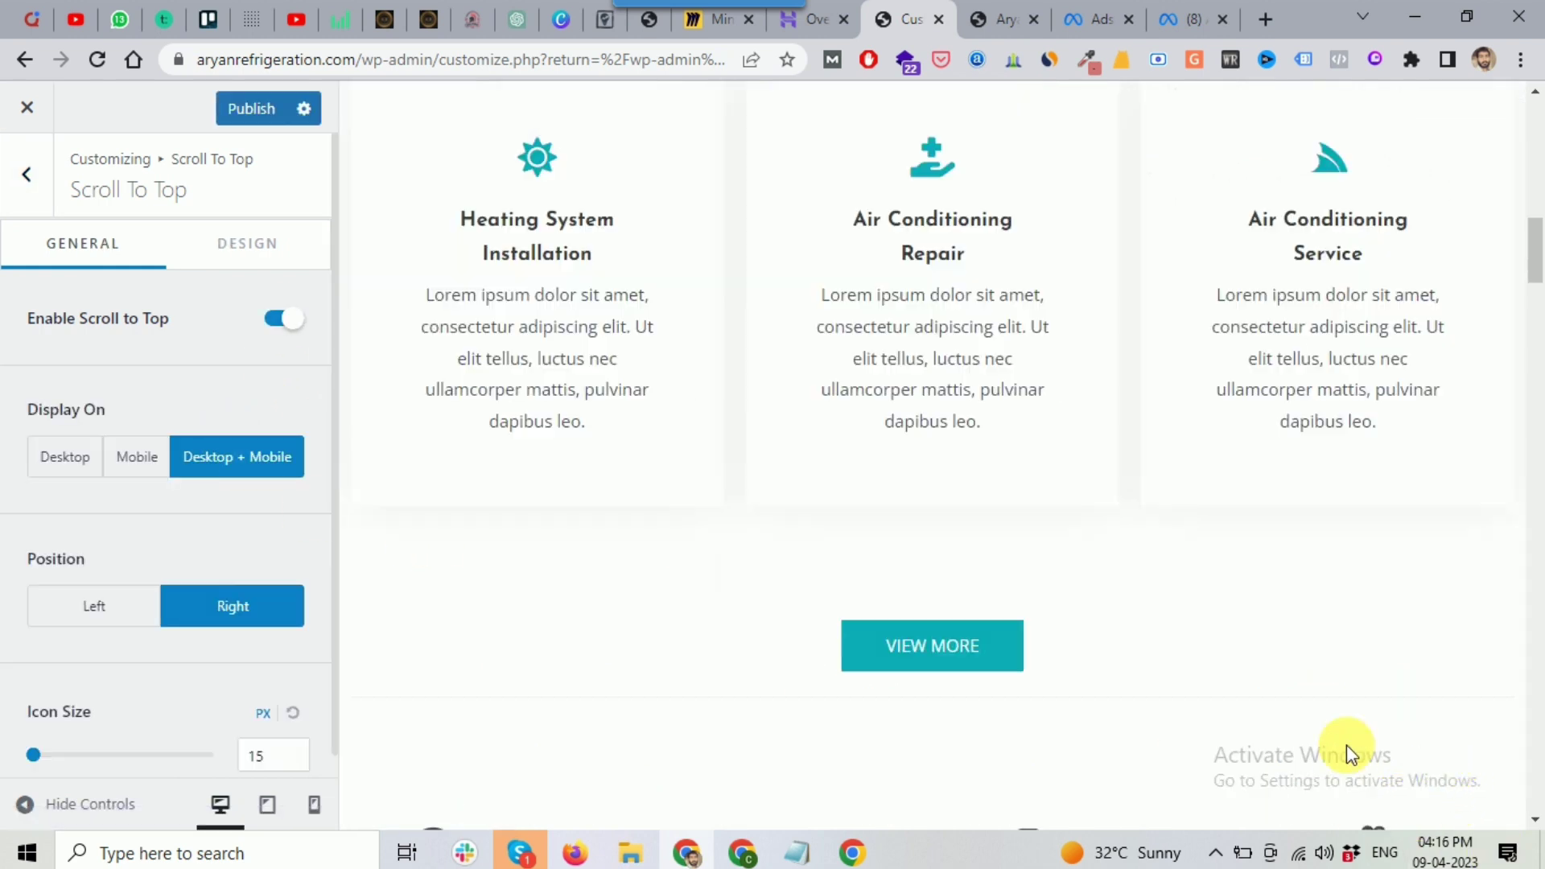
pyautogui.scroll(-3, 1380, 708)
pyautogui.scroll(-2, 1288, 579)
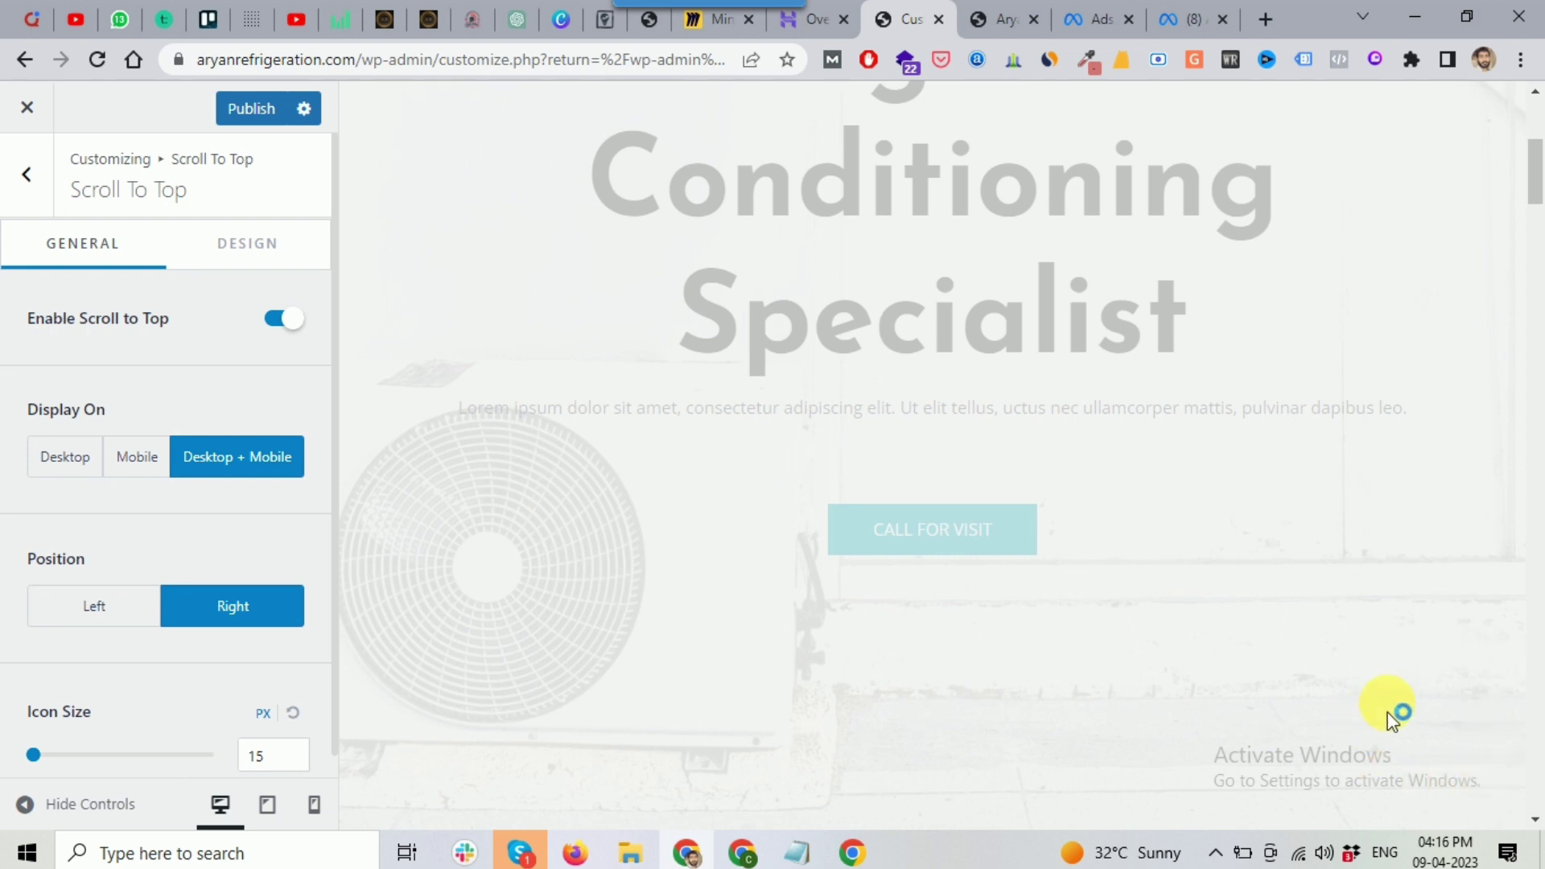
pyautogui.scroll(5, 1079, 384)
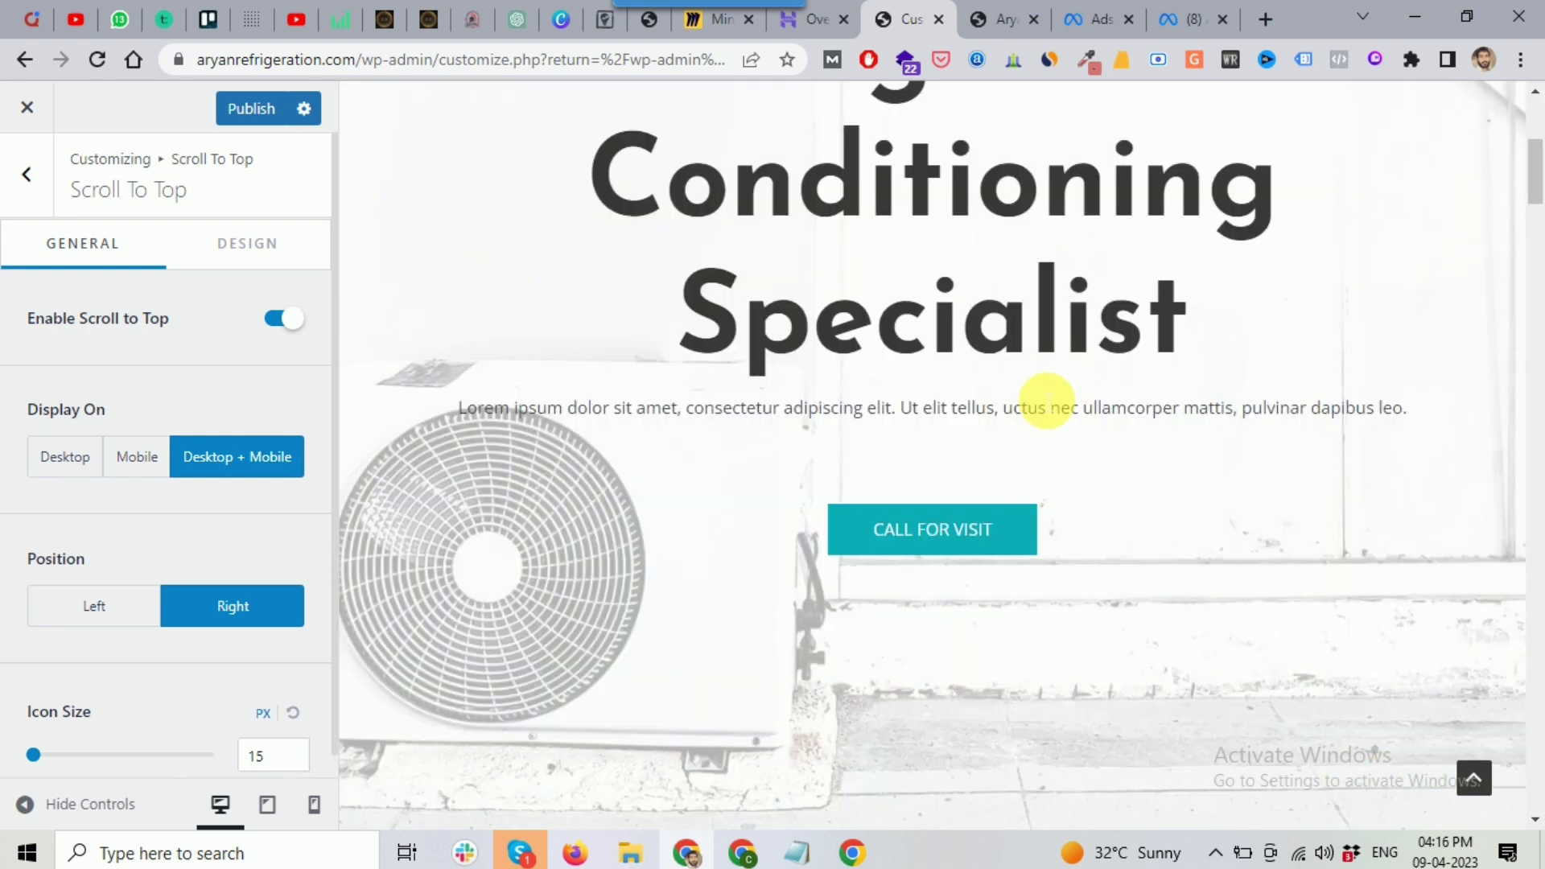
pyautogui.scroll(5, 1068, 450)
pyautogui.scroll(-5, 1127, 531)
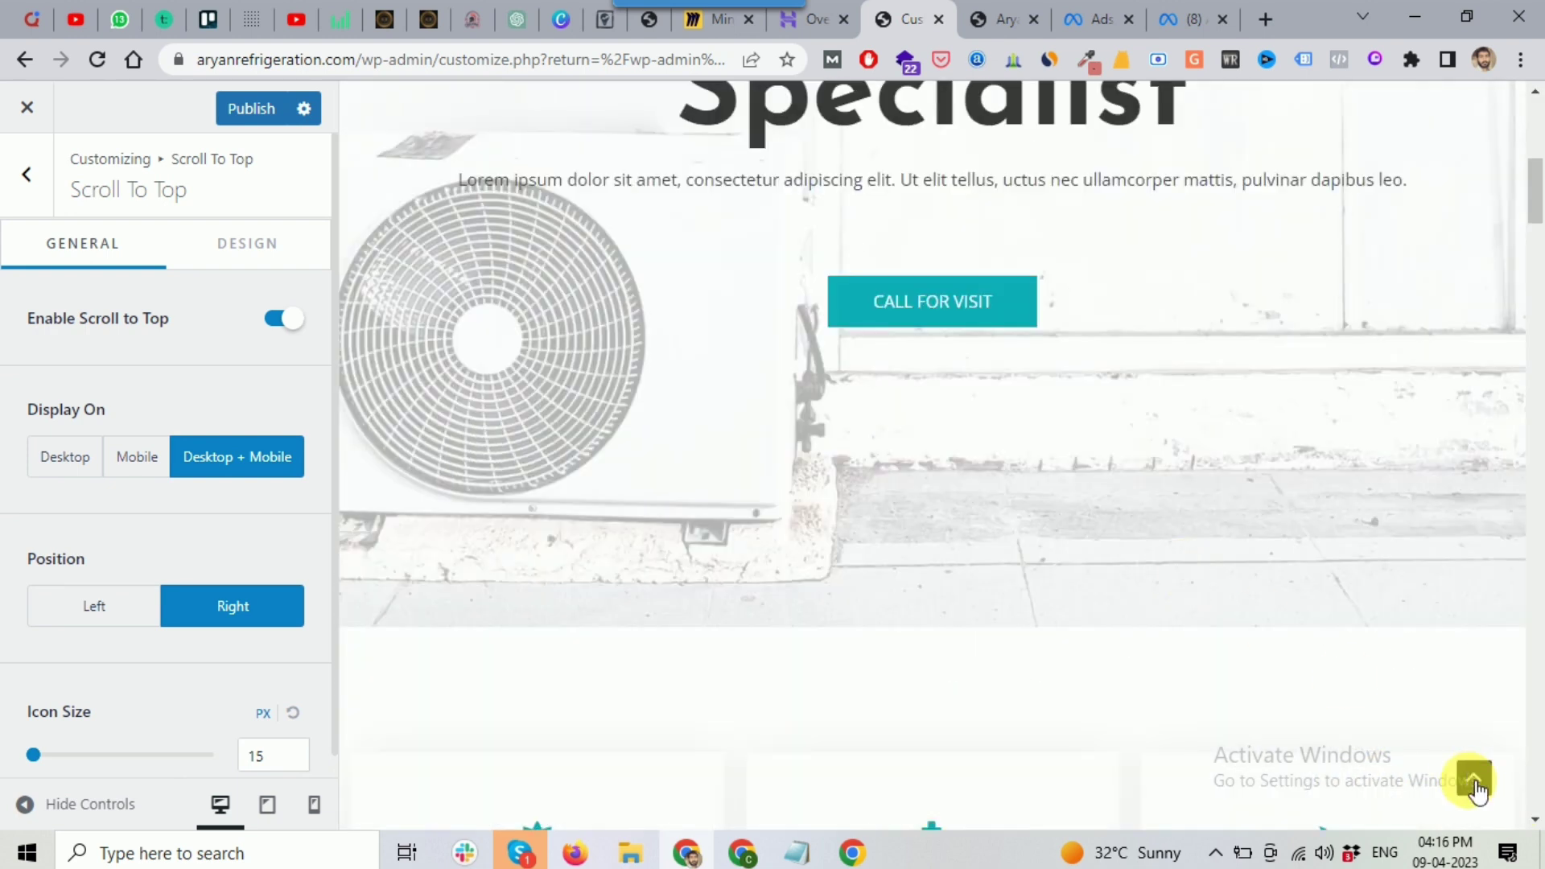
pyautogui.scroll(-5, 1368, 644)
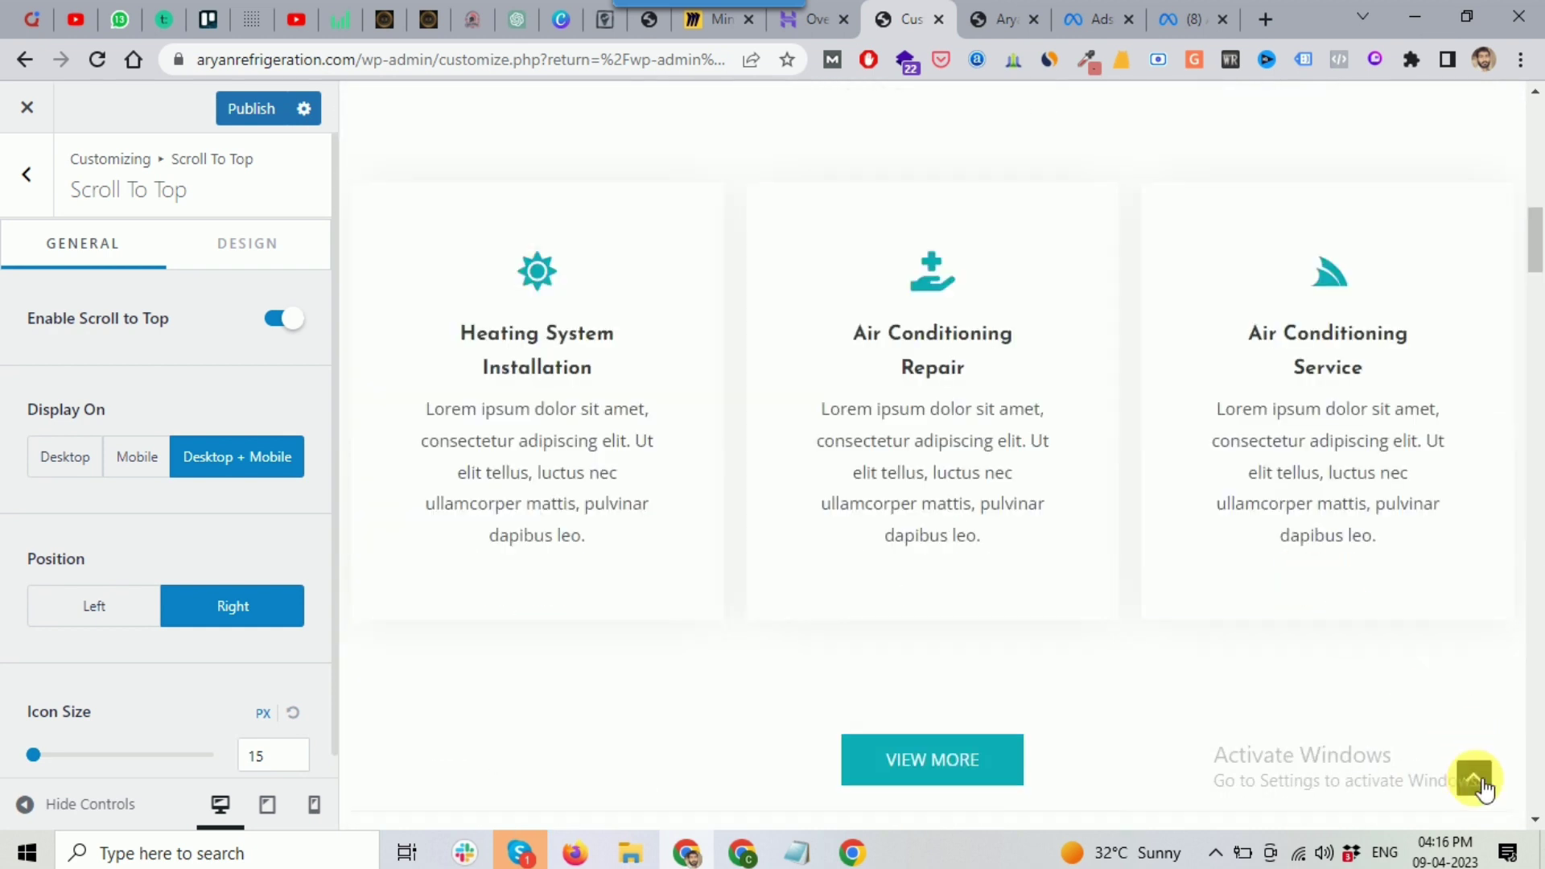
pyautogui.click(1474, 774)
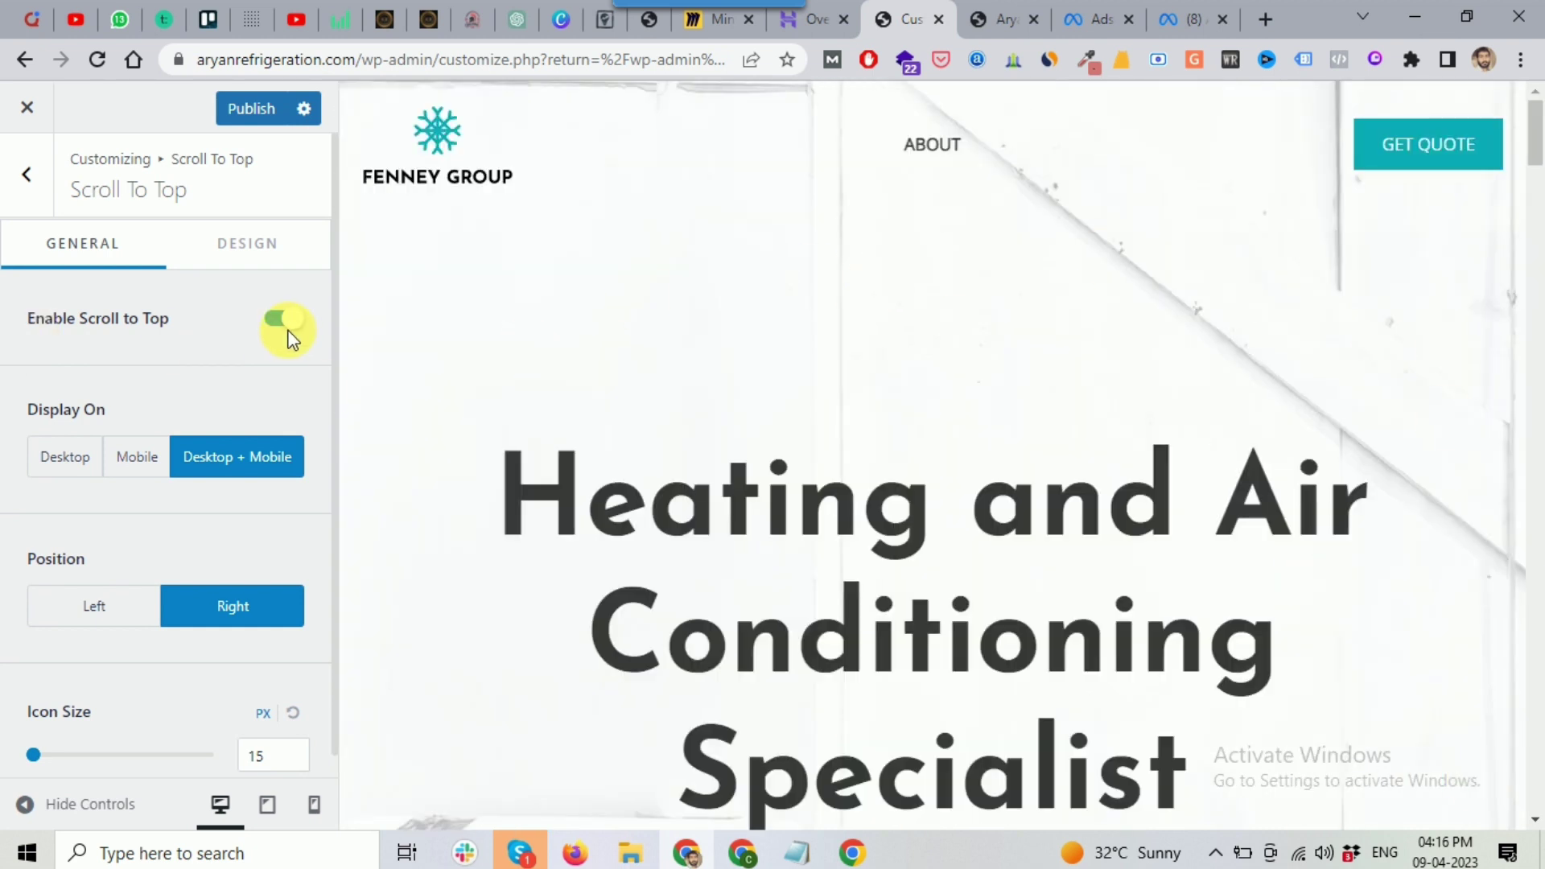
pyautogui.click(27, 176)
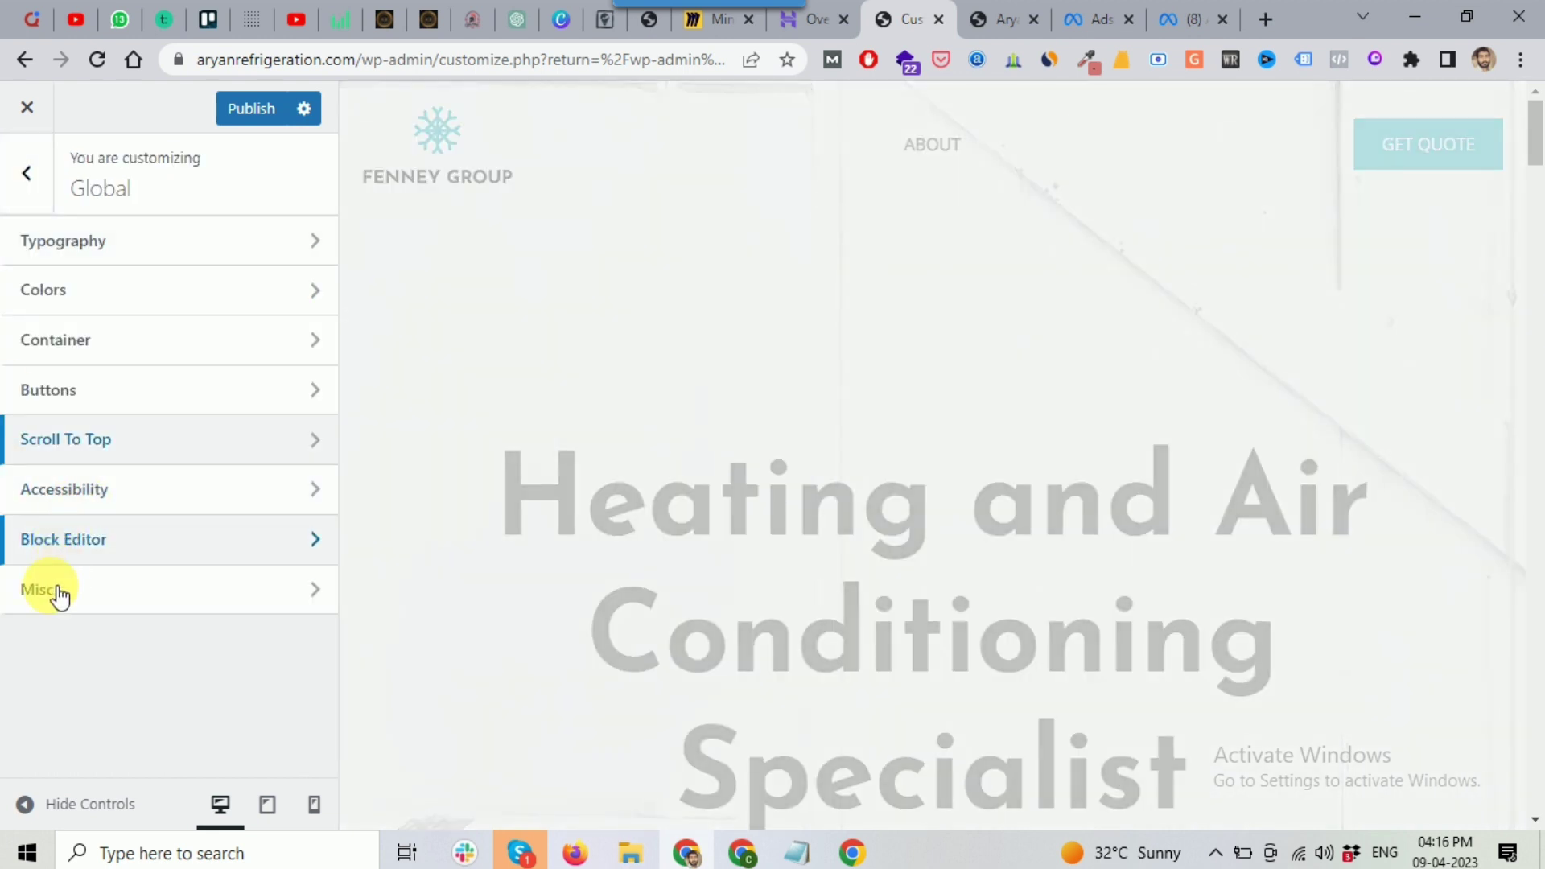
# Step: Leave Global for the main Customizer menu and open the Header Builder with its Elements panel
pyautogui.click(97, 599)
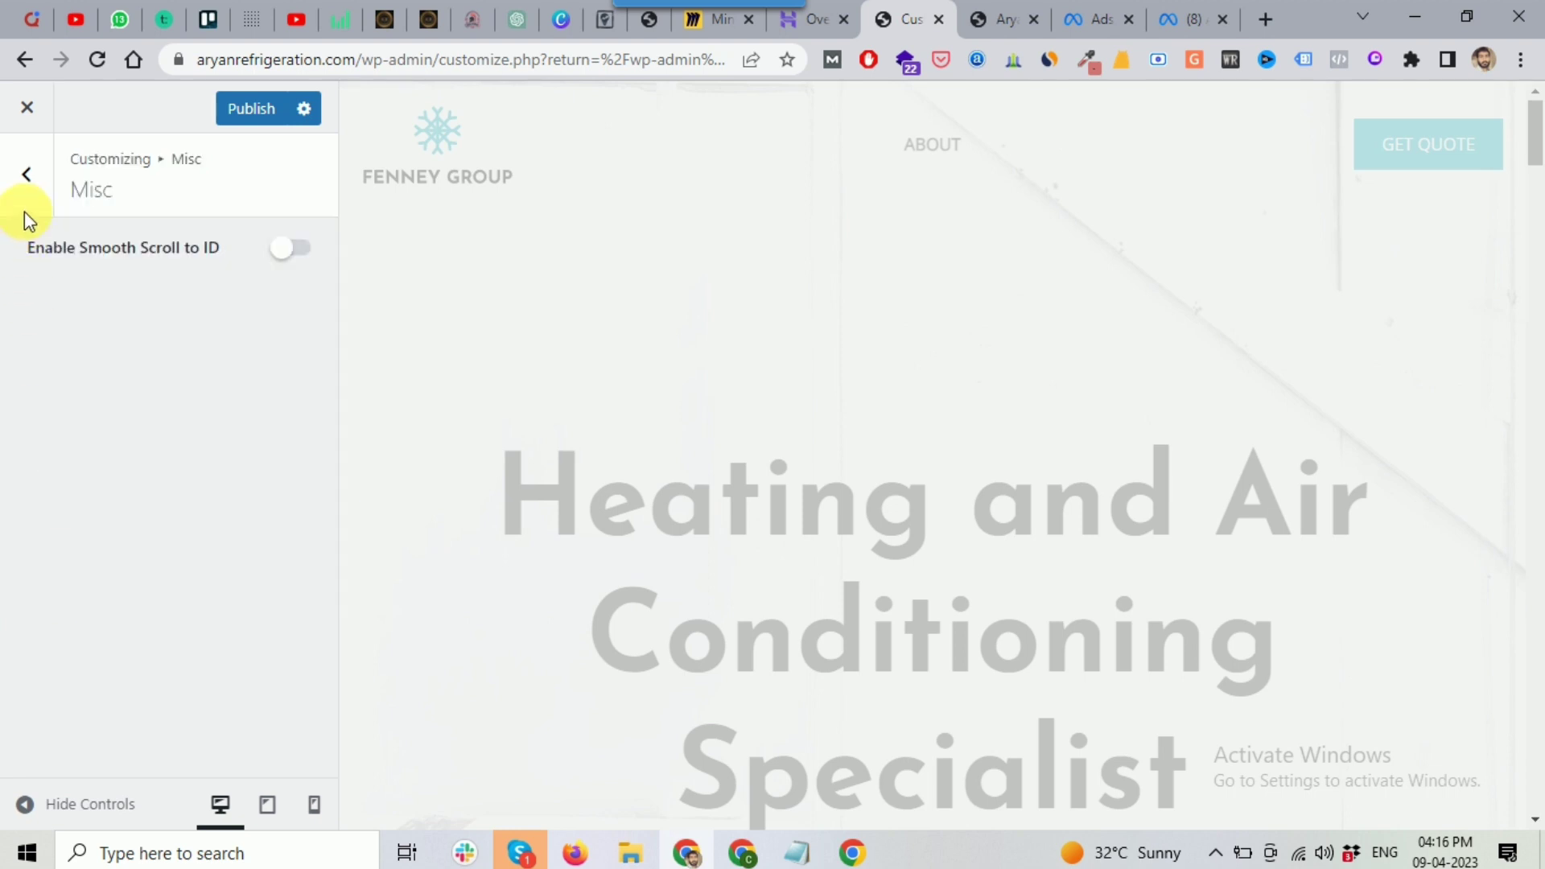
pyautogui.click(27, 174)
pyautogui.click(24, 176)
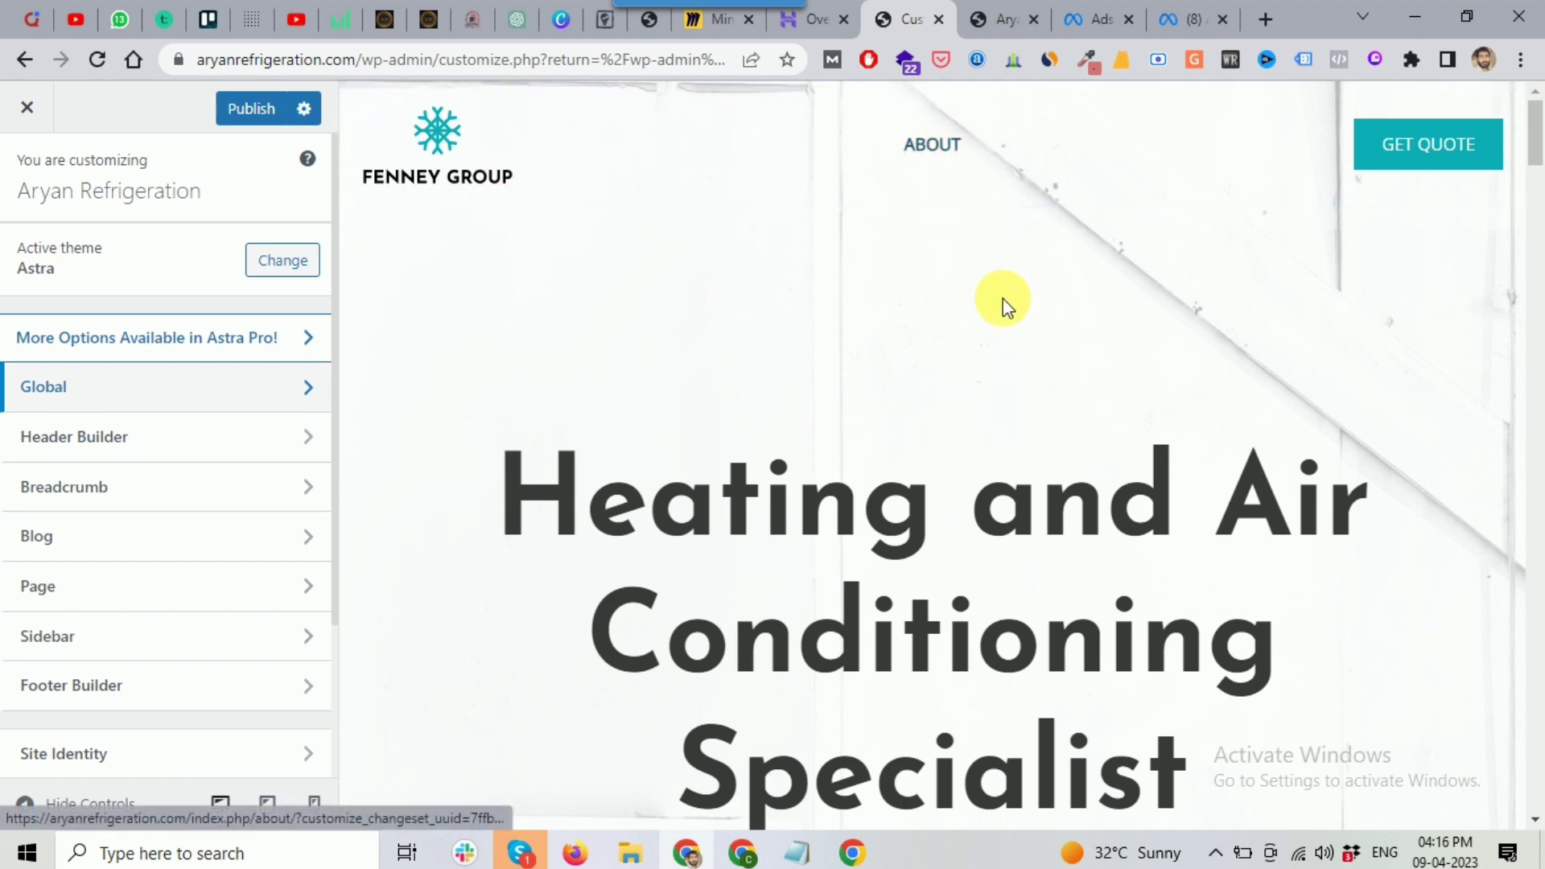
pyautogui.scroll(-4, 792, 402)
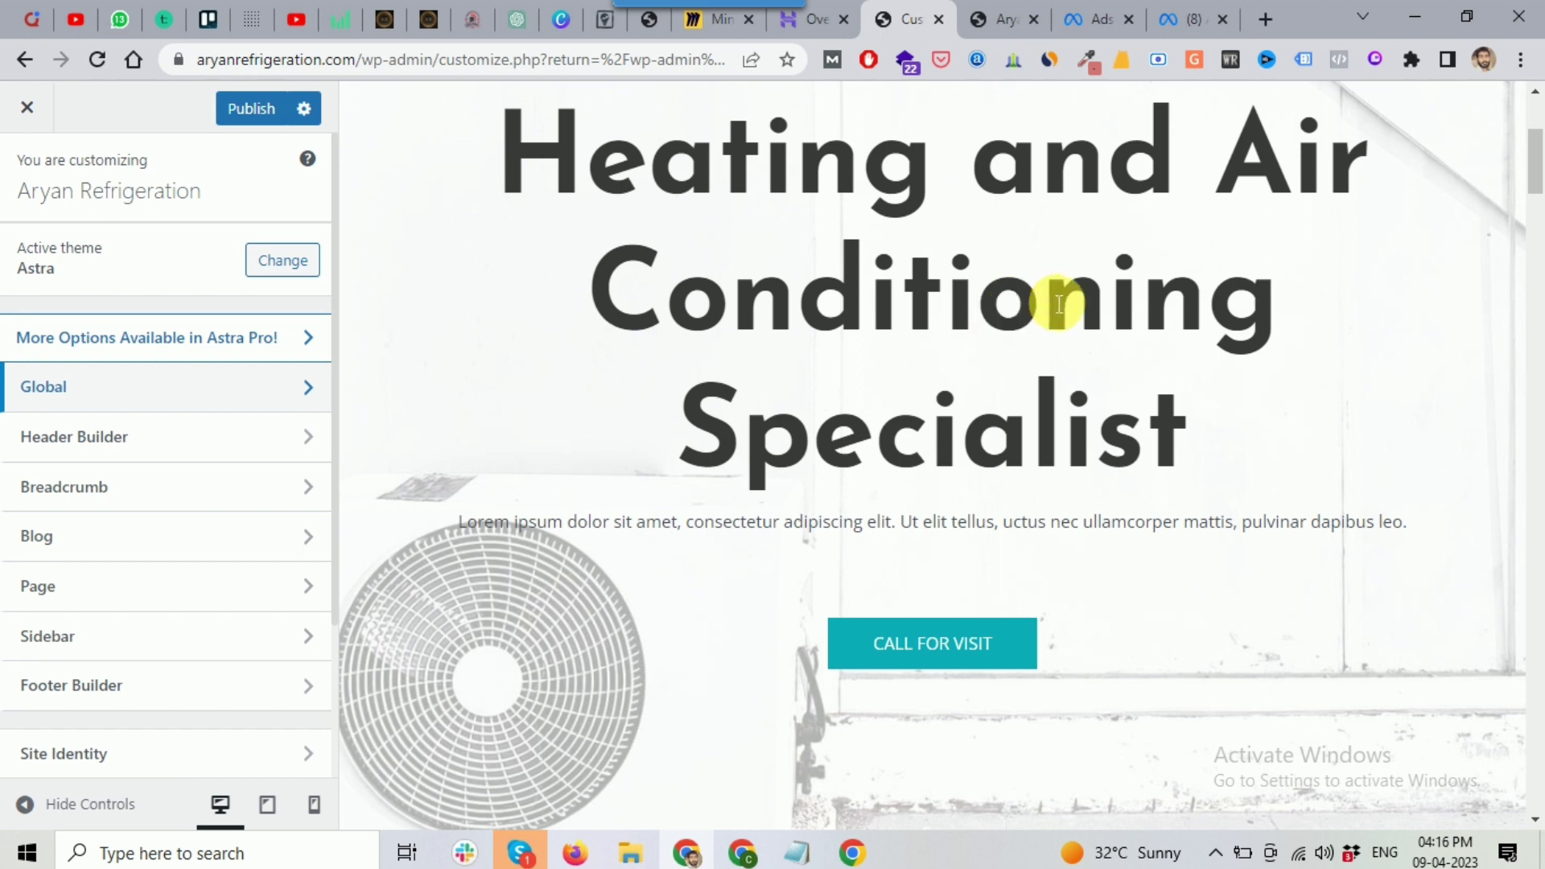
pyautogui.scroll(-5, 1380, 300)
pyautogui.moveTo(1535, 190); pyautogui.dragTo(1528, 128)
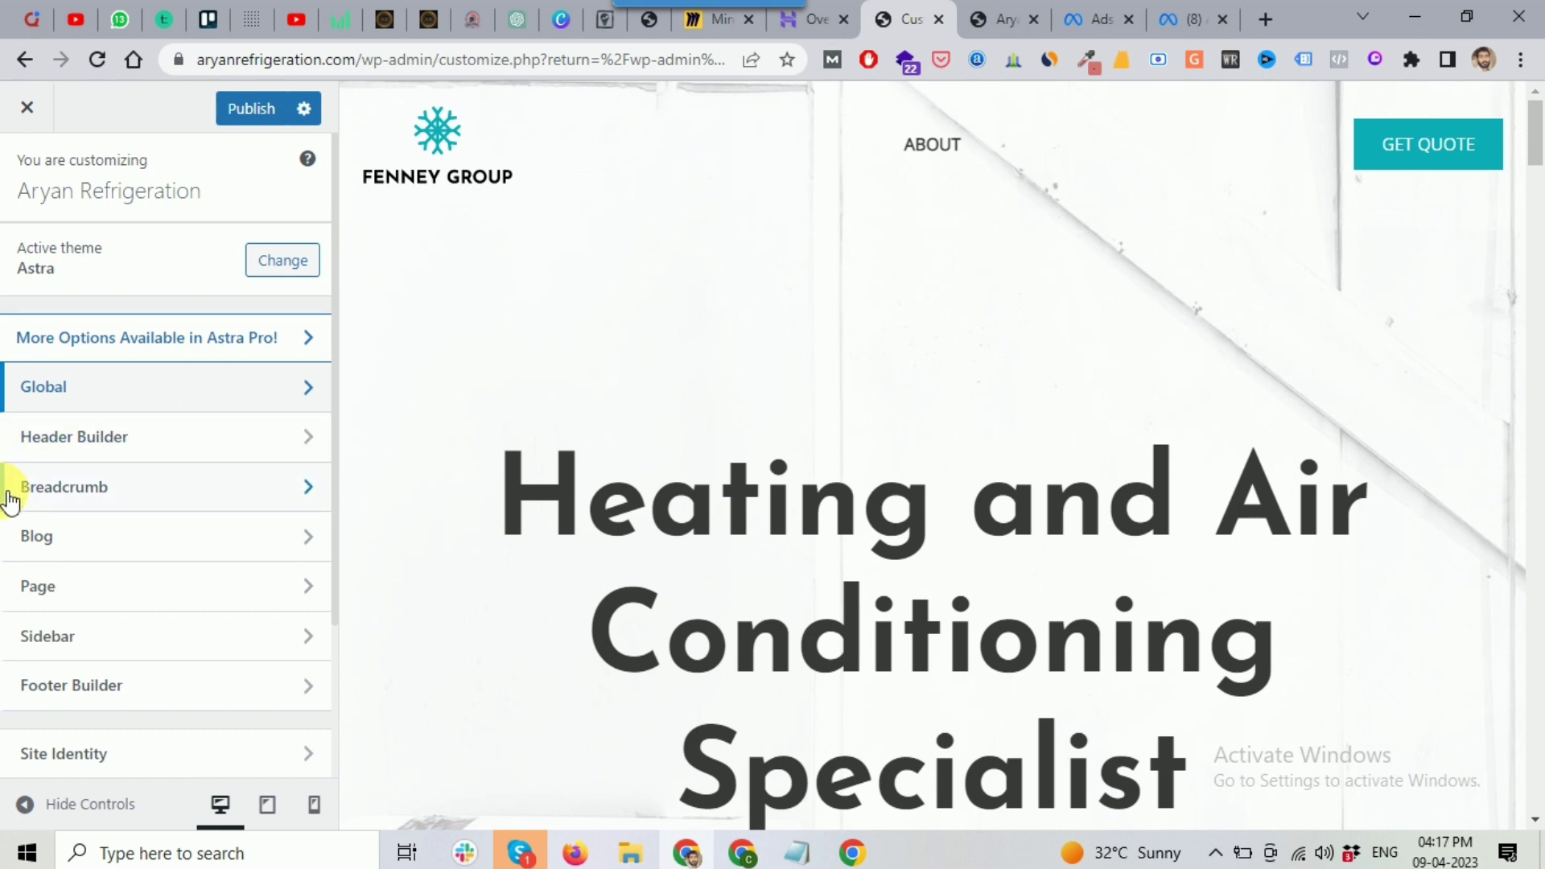
pyautogui.click(127, 452)
pyautogui.click(127, 452)
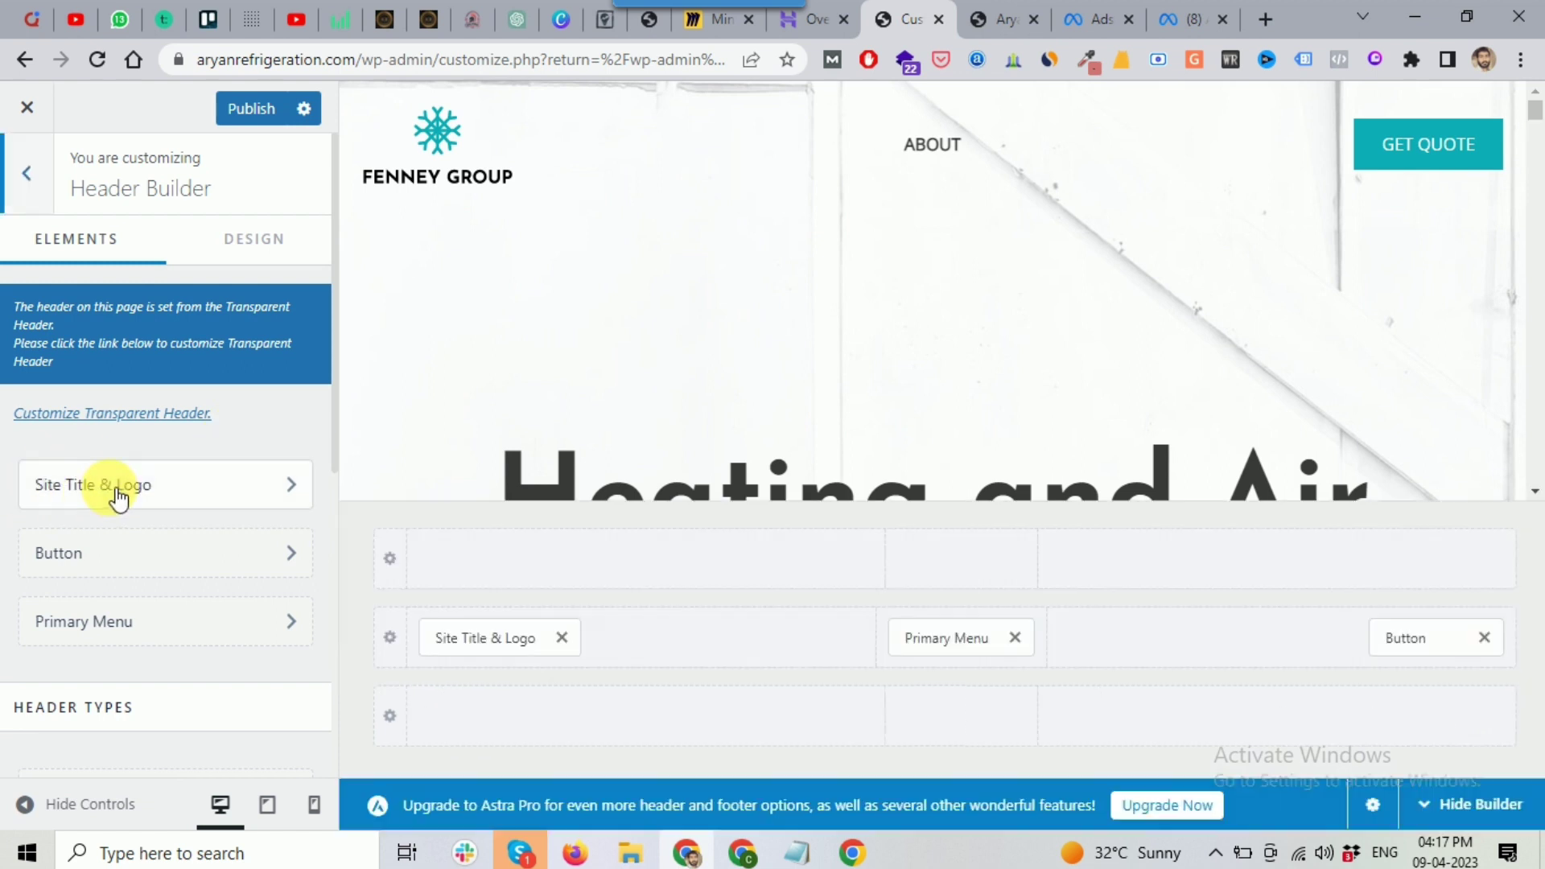
# Step: Review the Site Title & Logo settings, then open Primary Menu settings with submenu width options
pyautogui.click(117, 498)
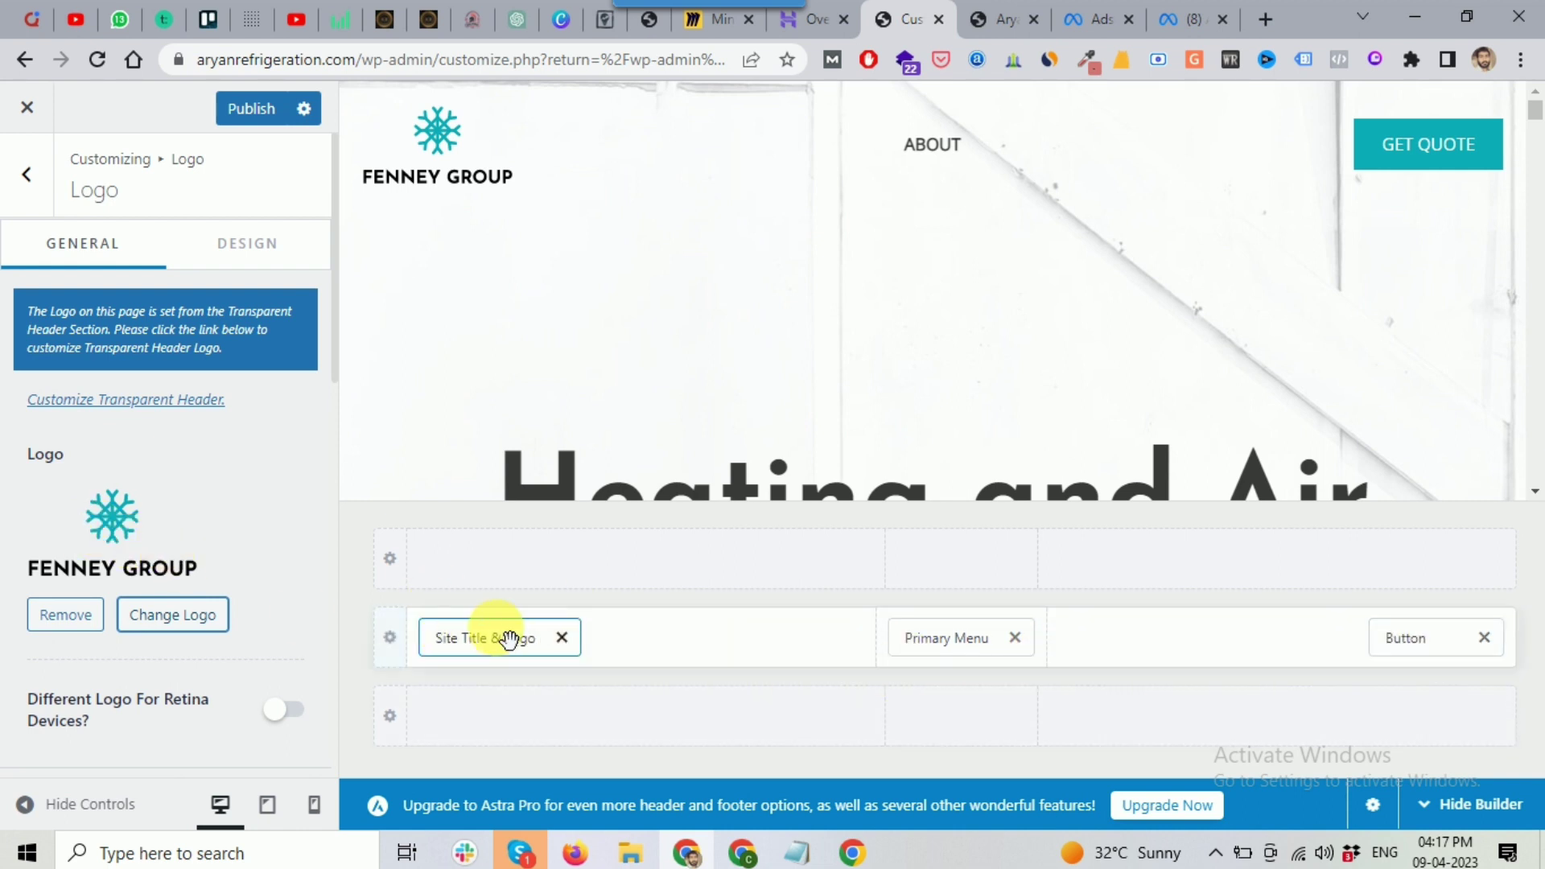
pyautogui.click(484, 656)
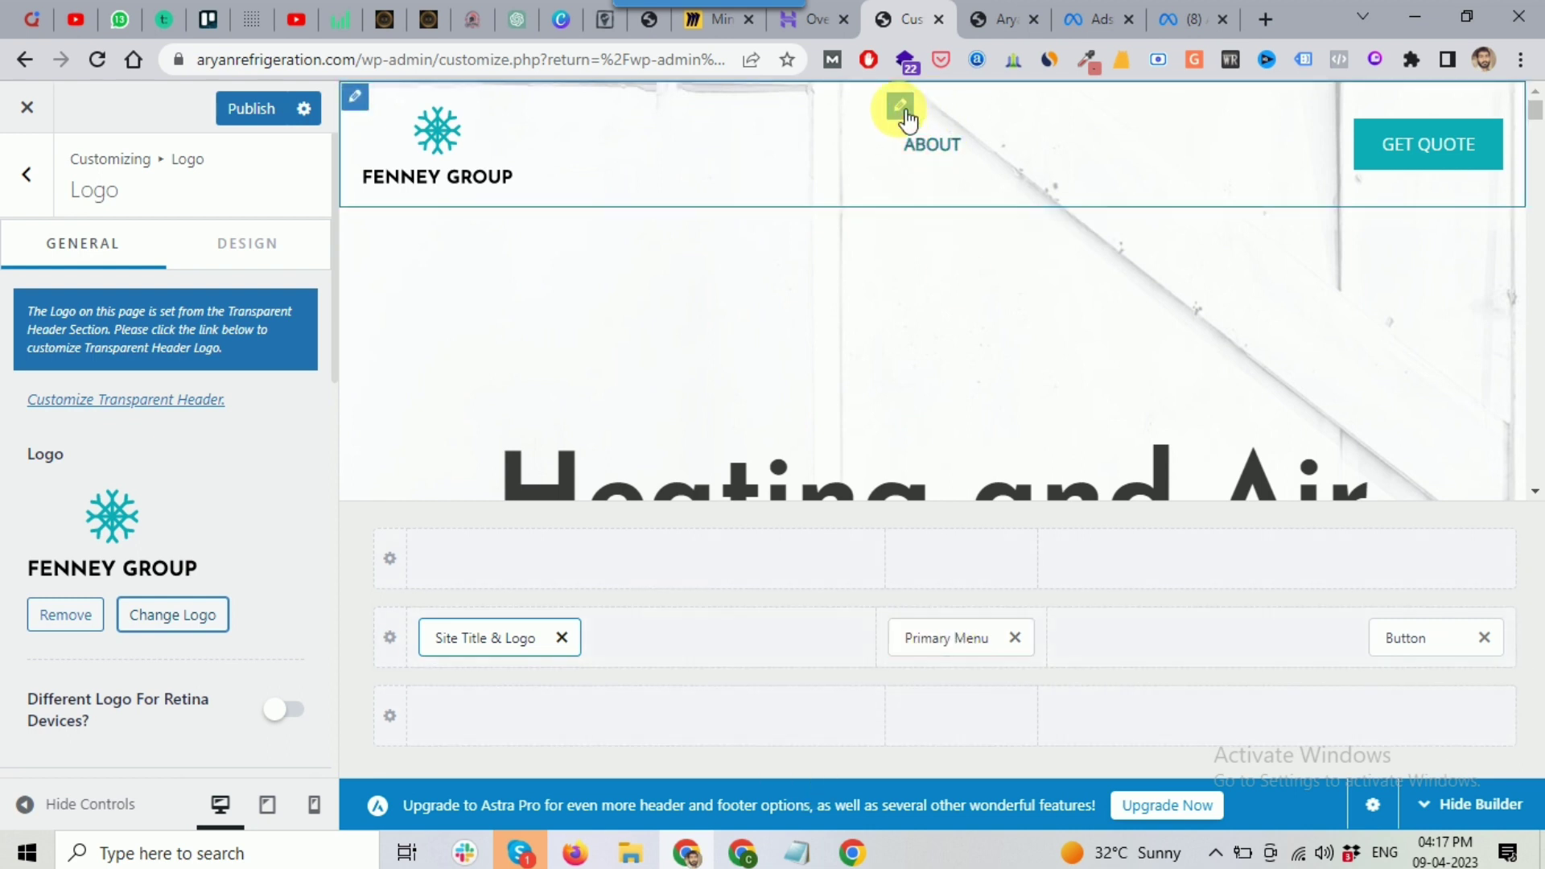
pyautogui.click(899, 106)
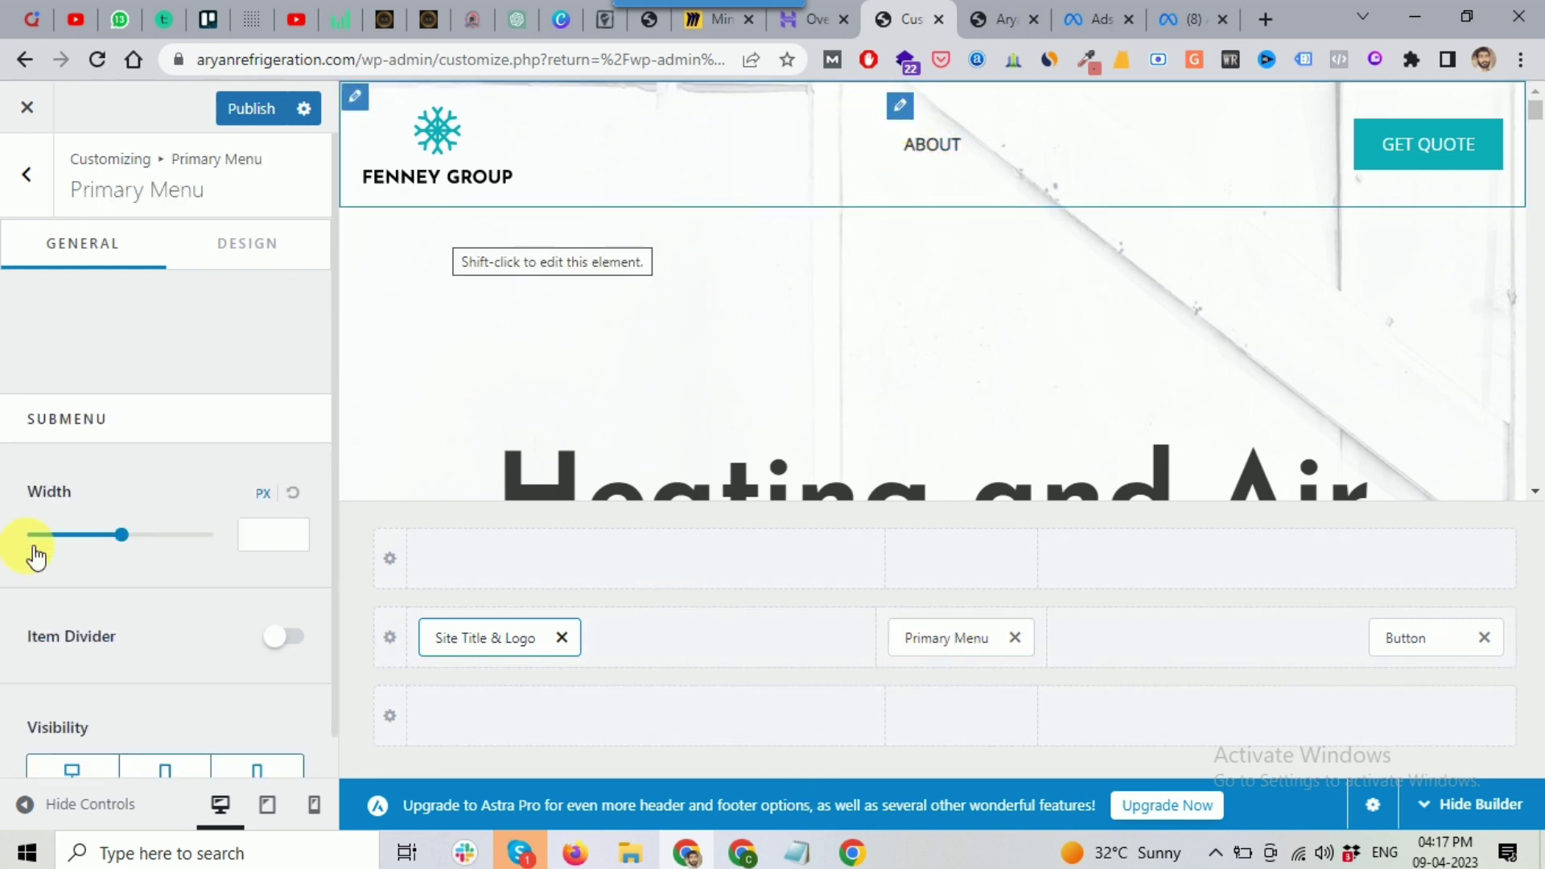
pyautogui.scroll(-1, 110, 528)
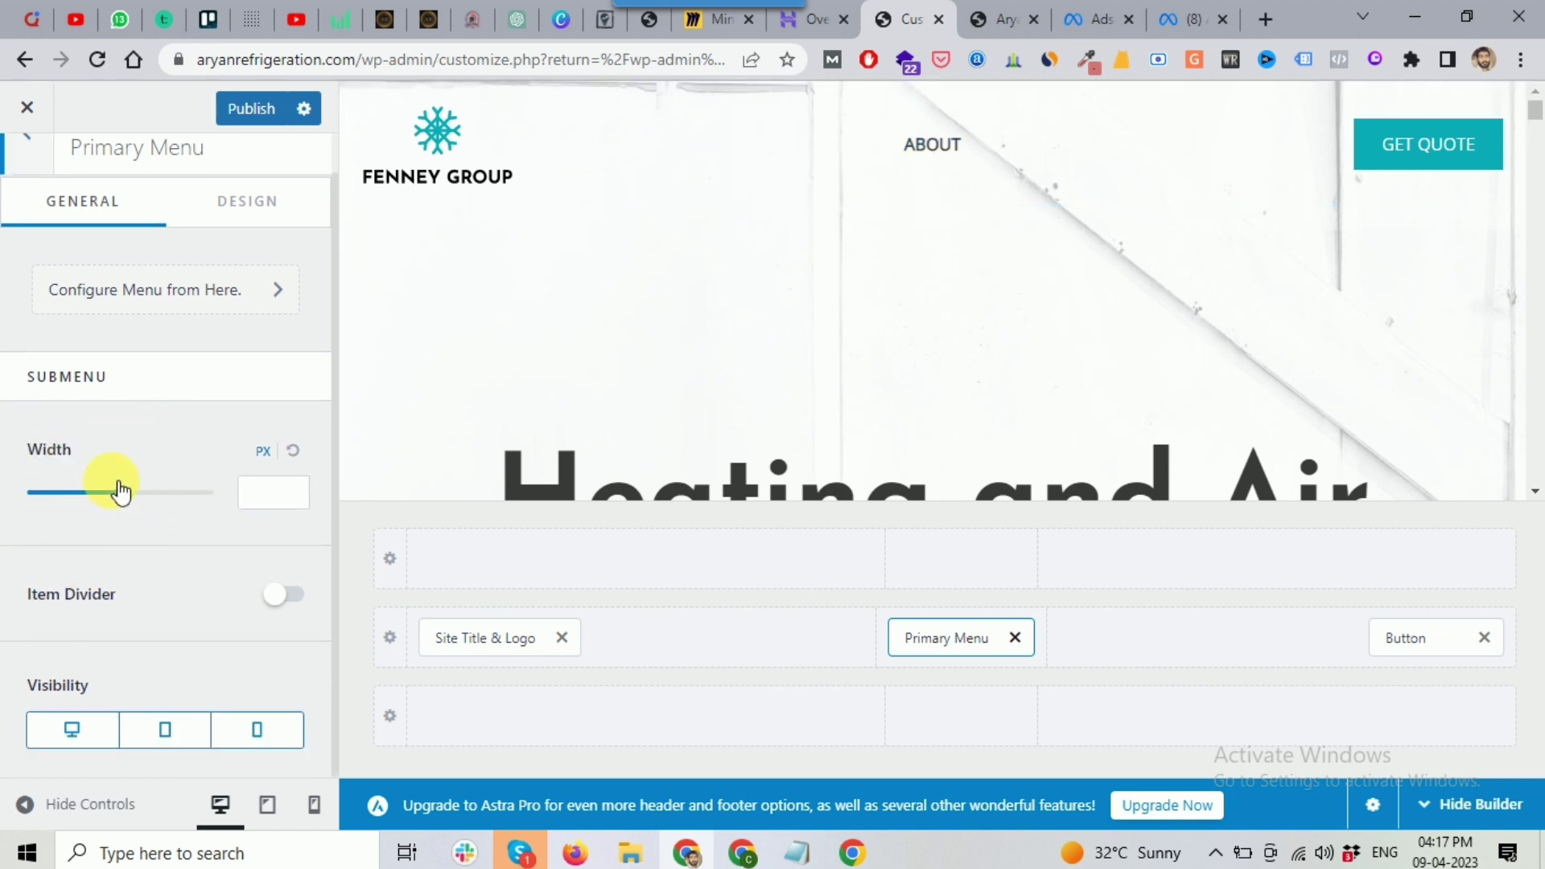
pyautogui.scroll(1, 172, 643)
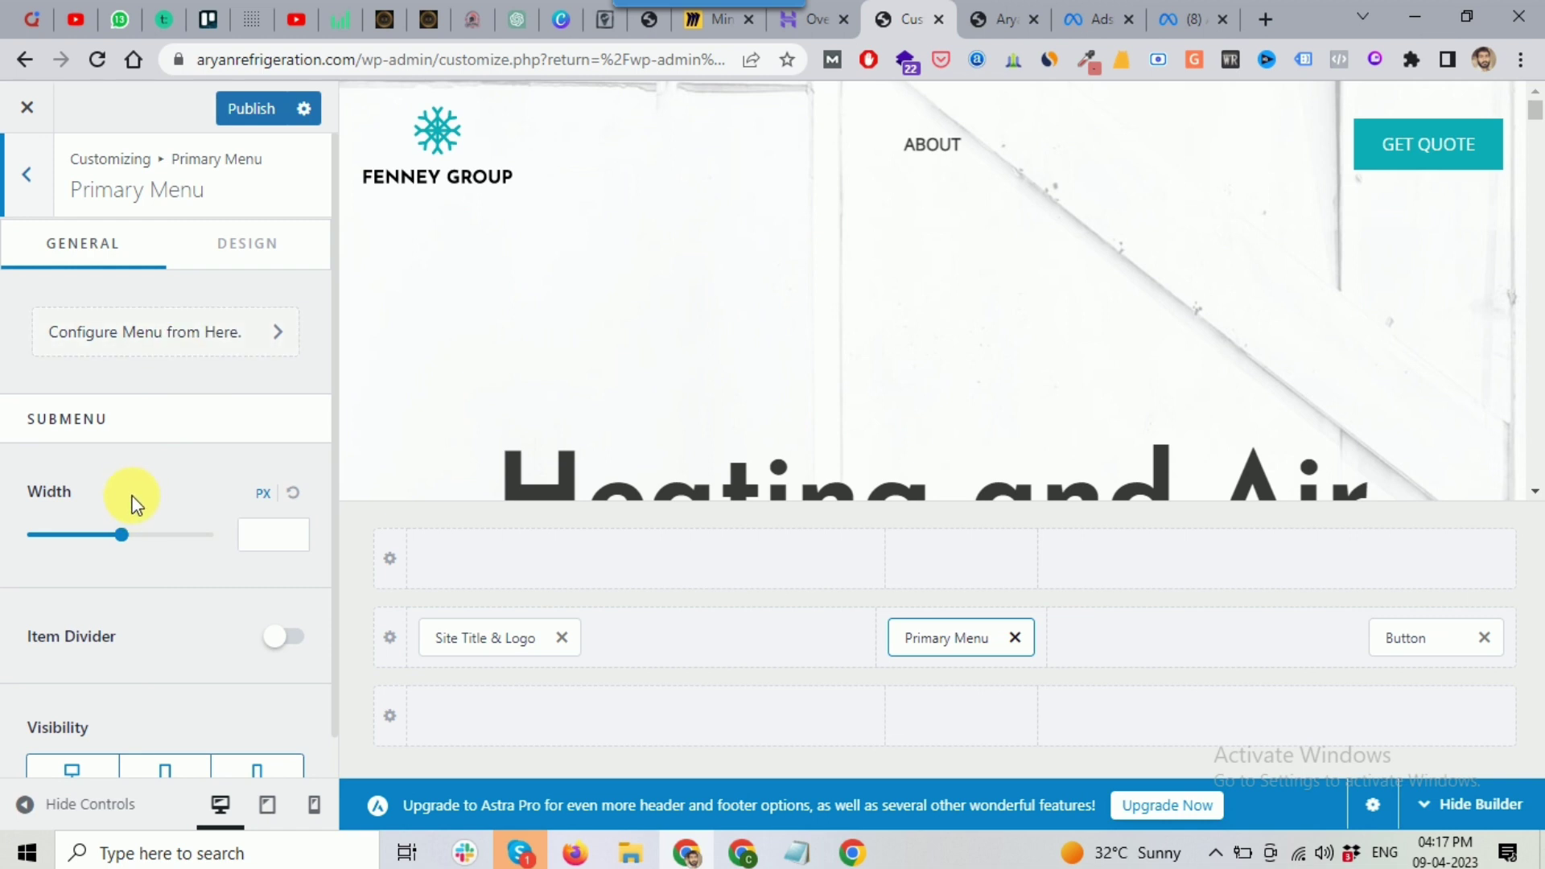
pyautogui.moveTo(1449, 165)
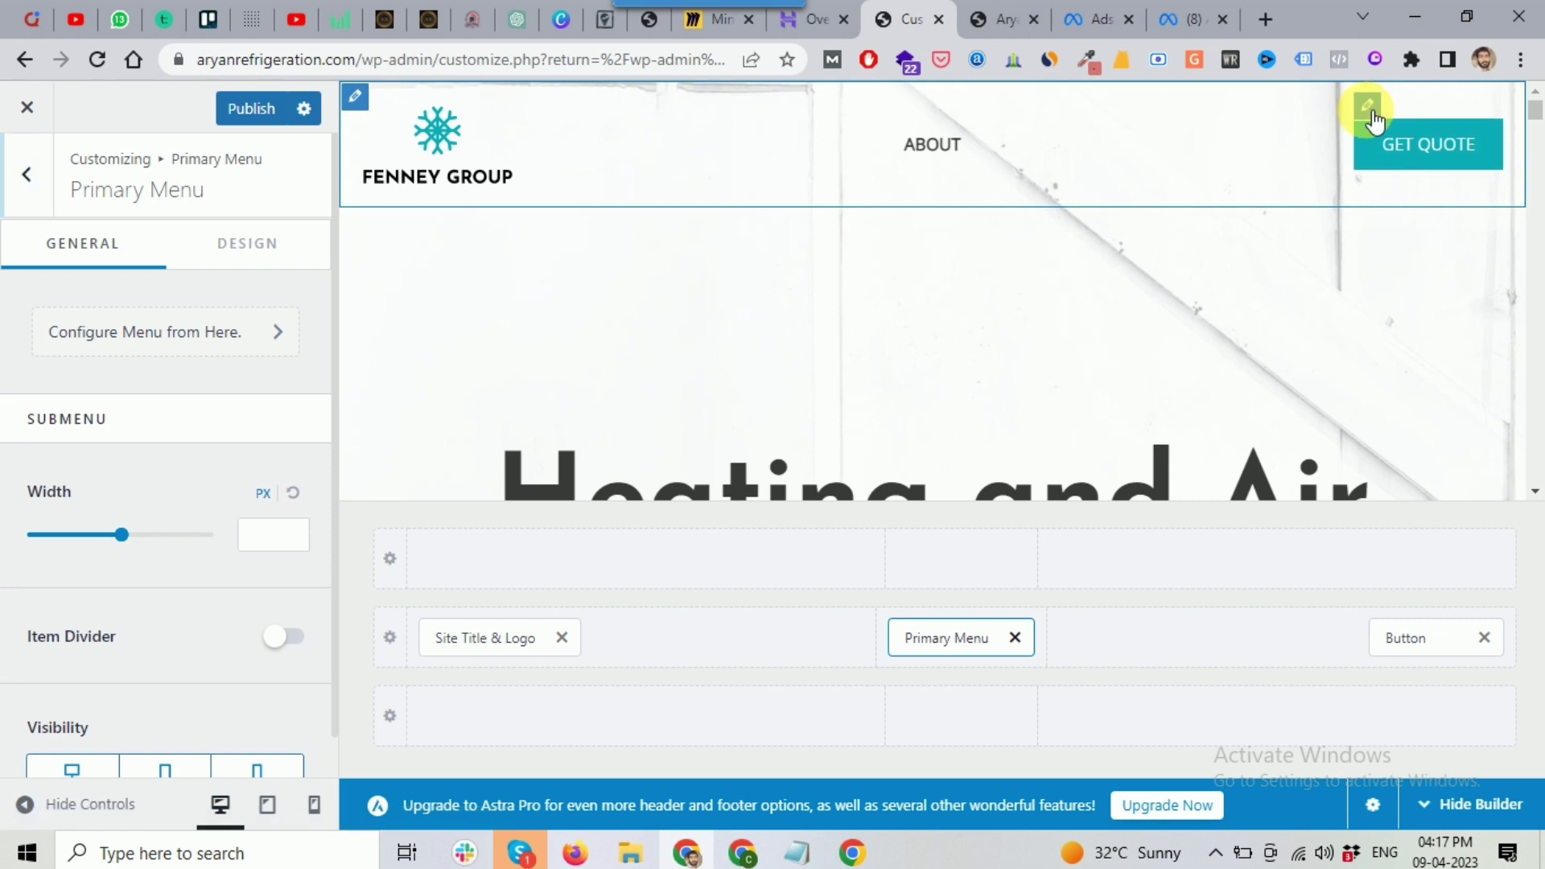
# Step: Change the header GET QUOTE button's label to 'Call Now'
pyautogui.click(1369, 113)
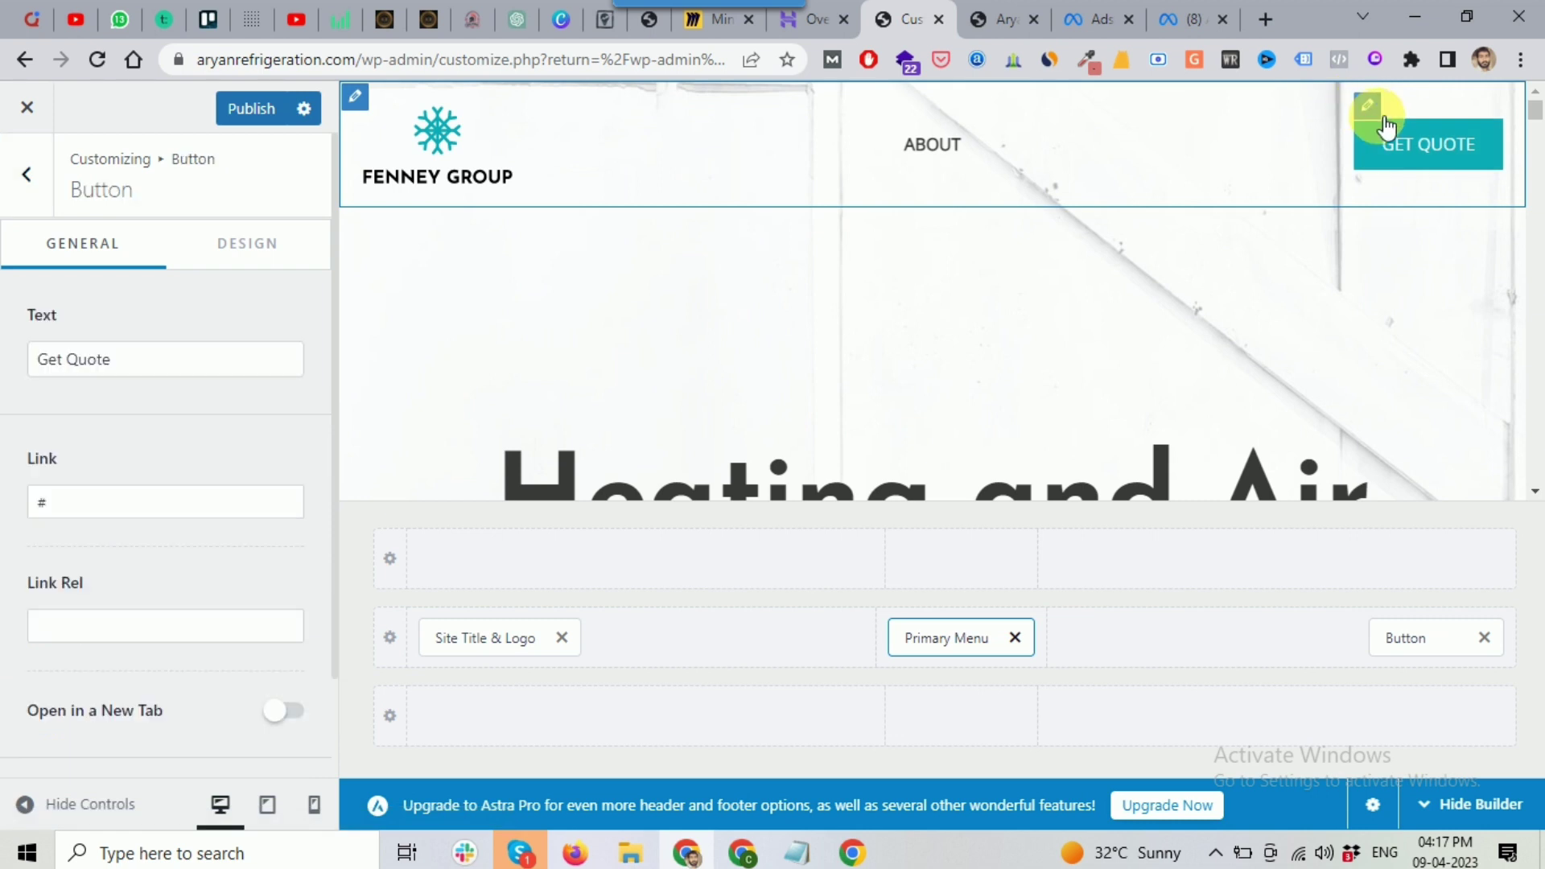
pyautogui.click(129, 364)
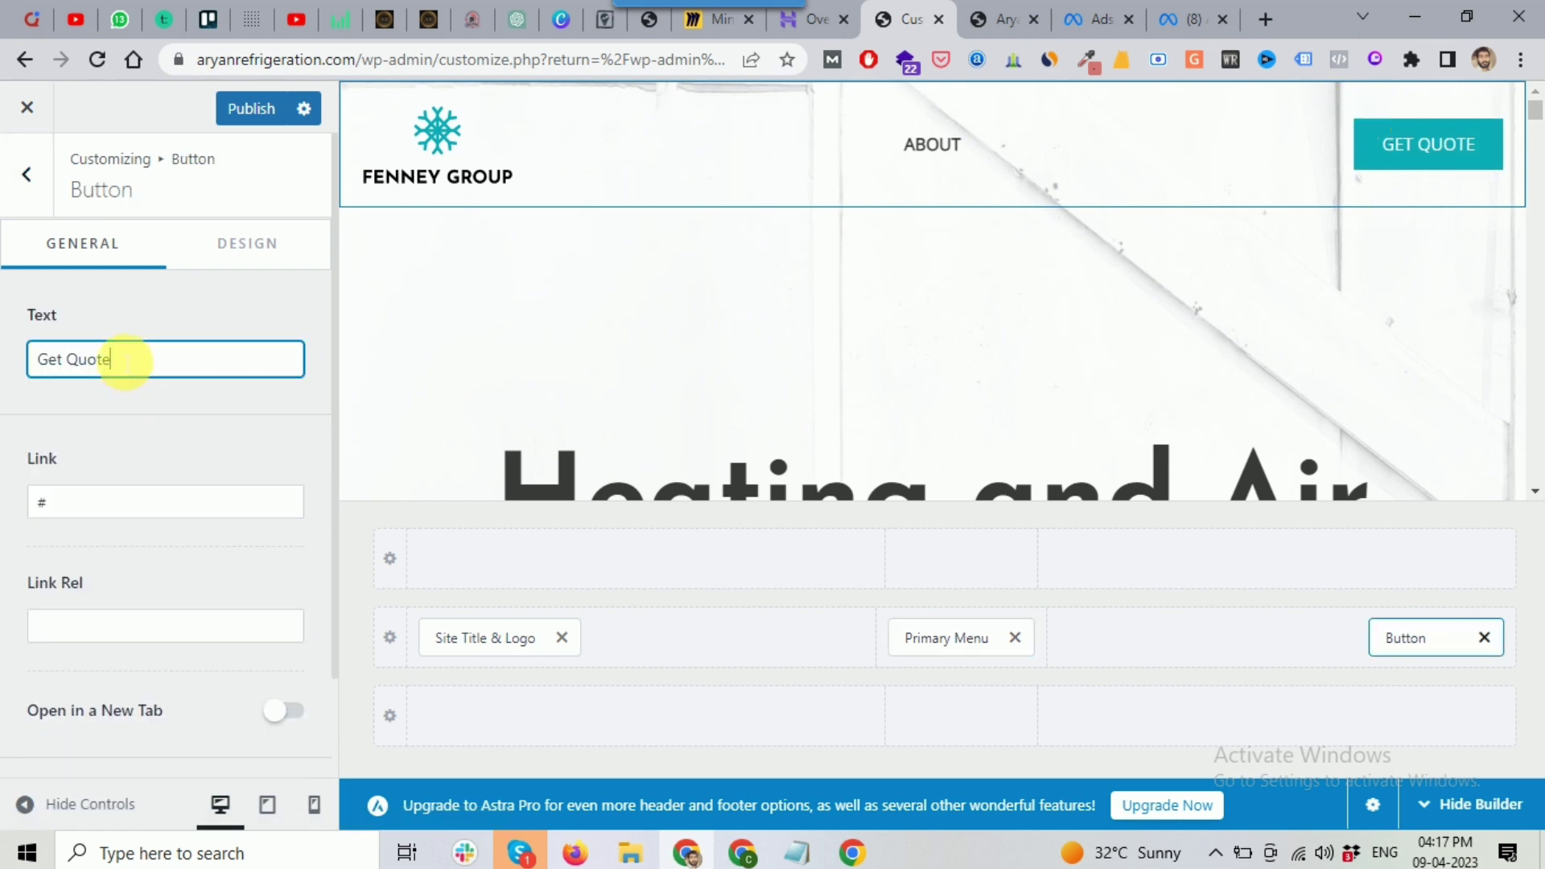
pyautogui.hotkey('ctrl', 'a')
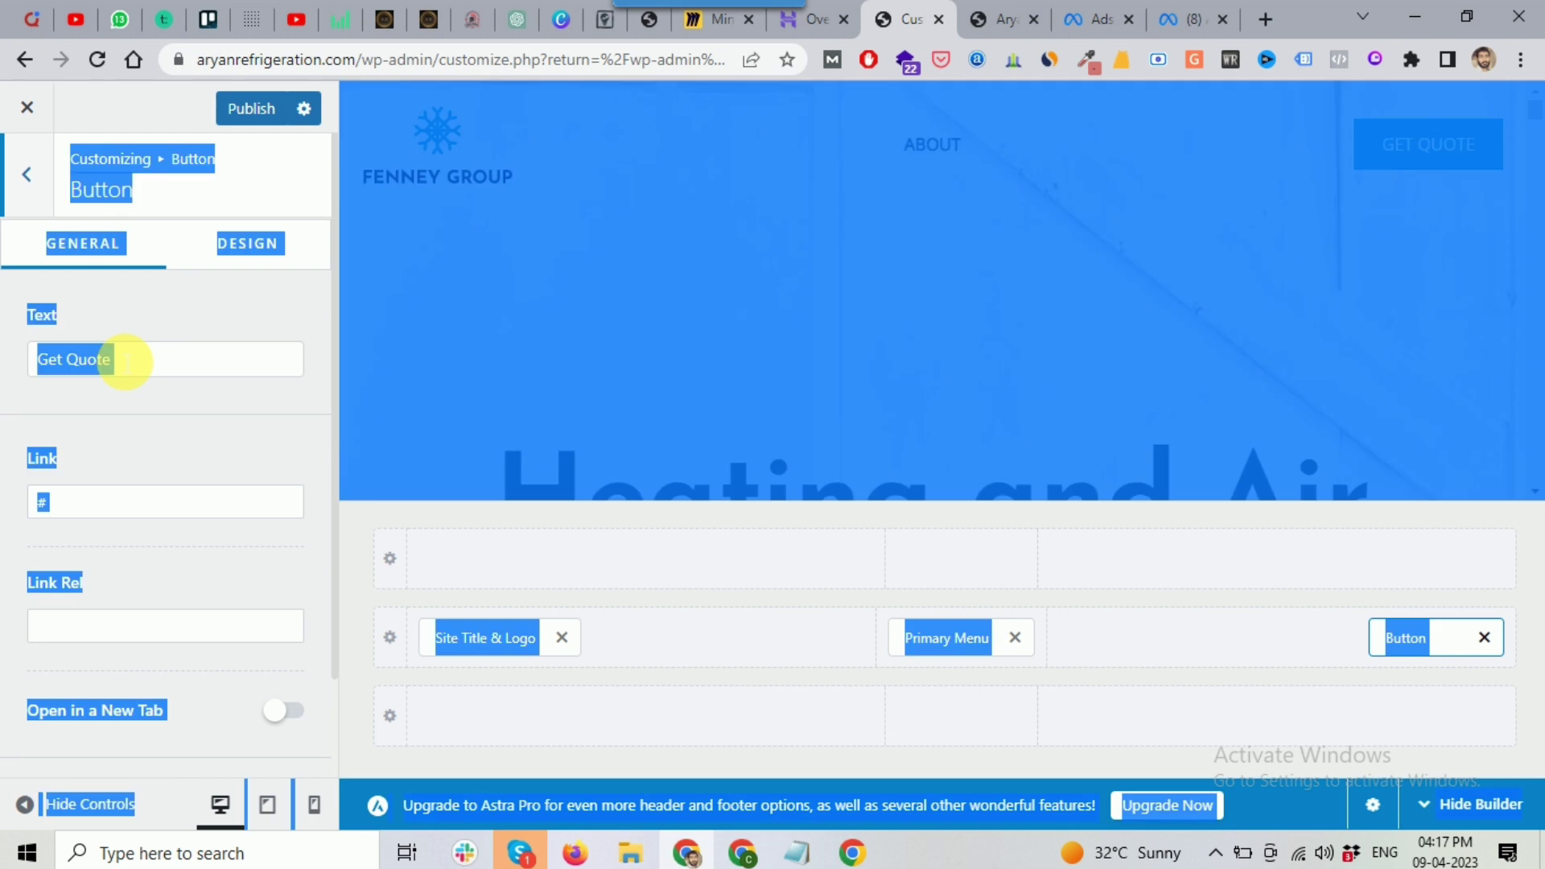
pyautogui.click(129, 360)
pyautogui.write('C')
pyautogui.hotkey('ctrl', 'a')
pyautogui.write('Call ')
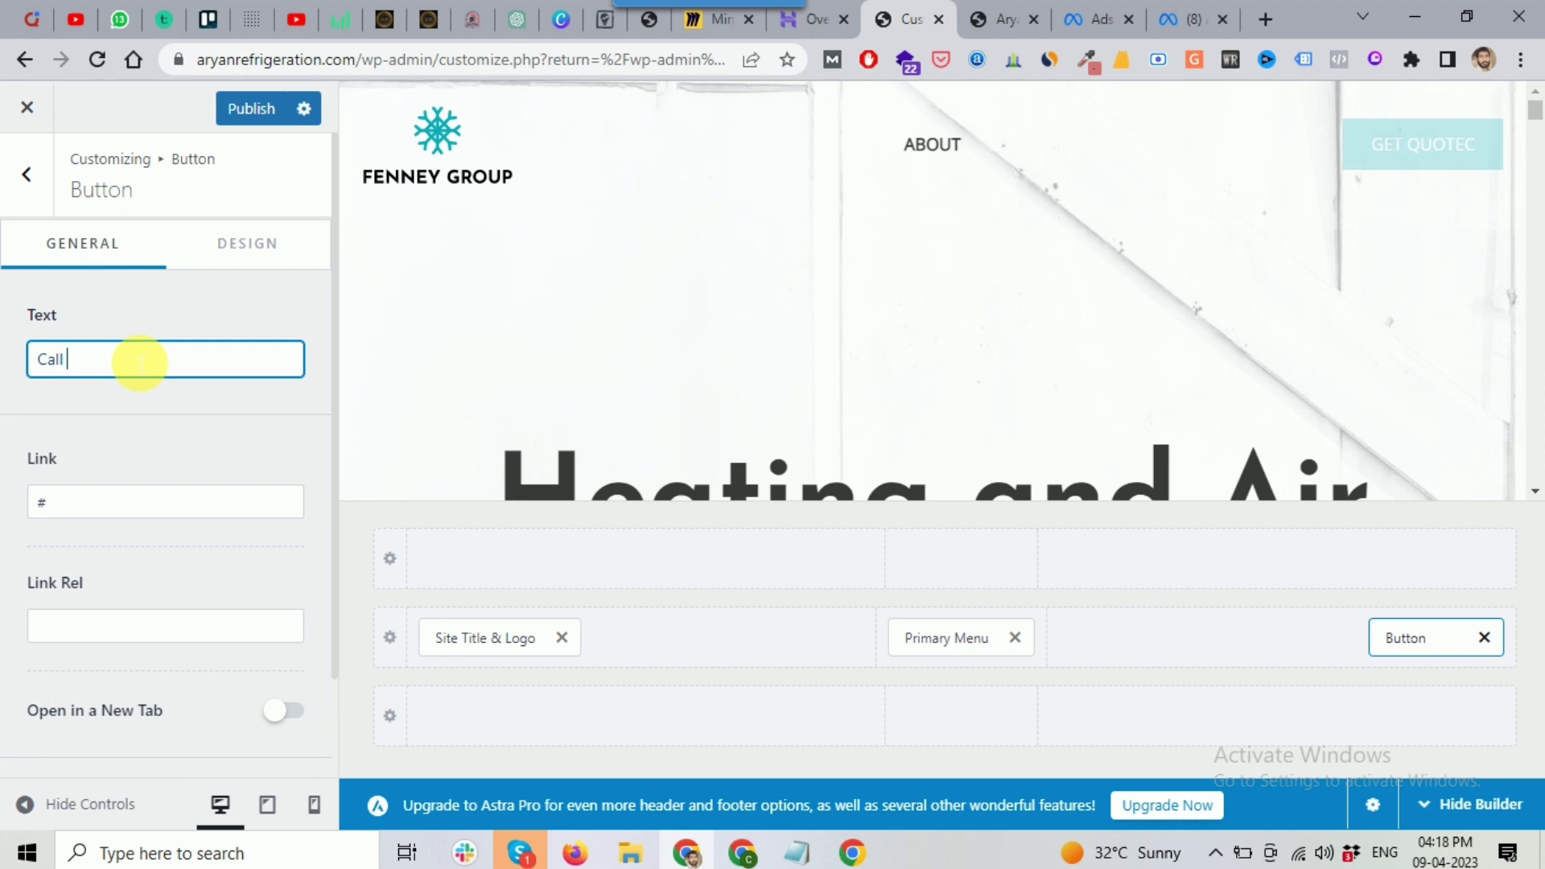
pyautogui.write('Now')
# Step: Set the button's link to 'tel:' followed by the business phone number copied from Notepad
pyautogui.click(796, 853)
pyautogui.scroll(8, 531, 456)
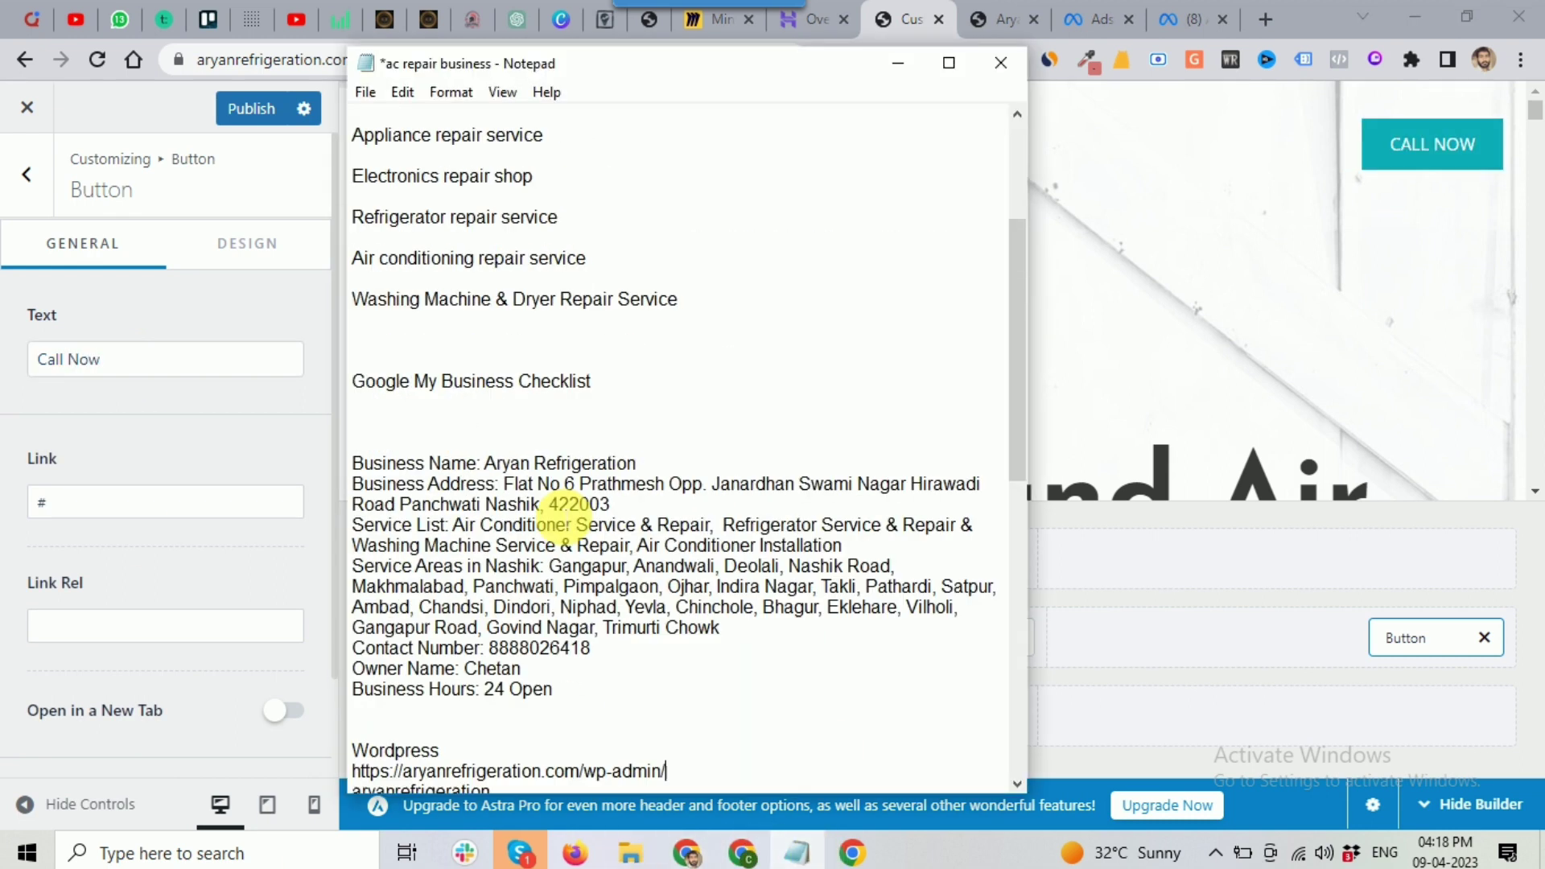
pyautogui.moveTo(455, 200); pyautogui.dragTo(364, 198)
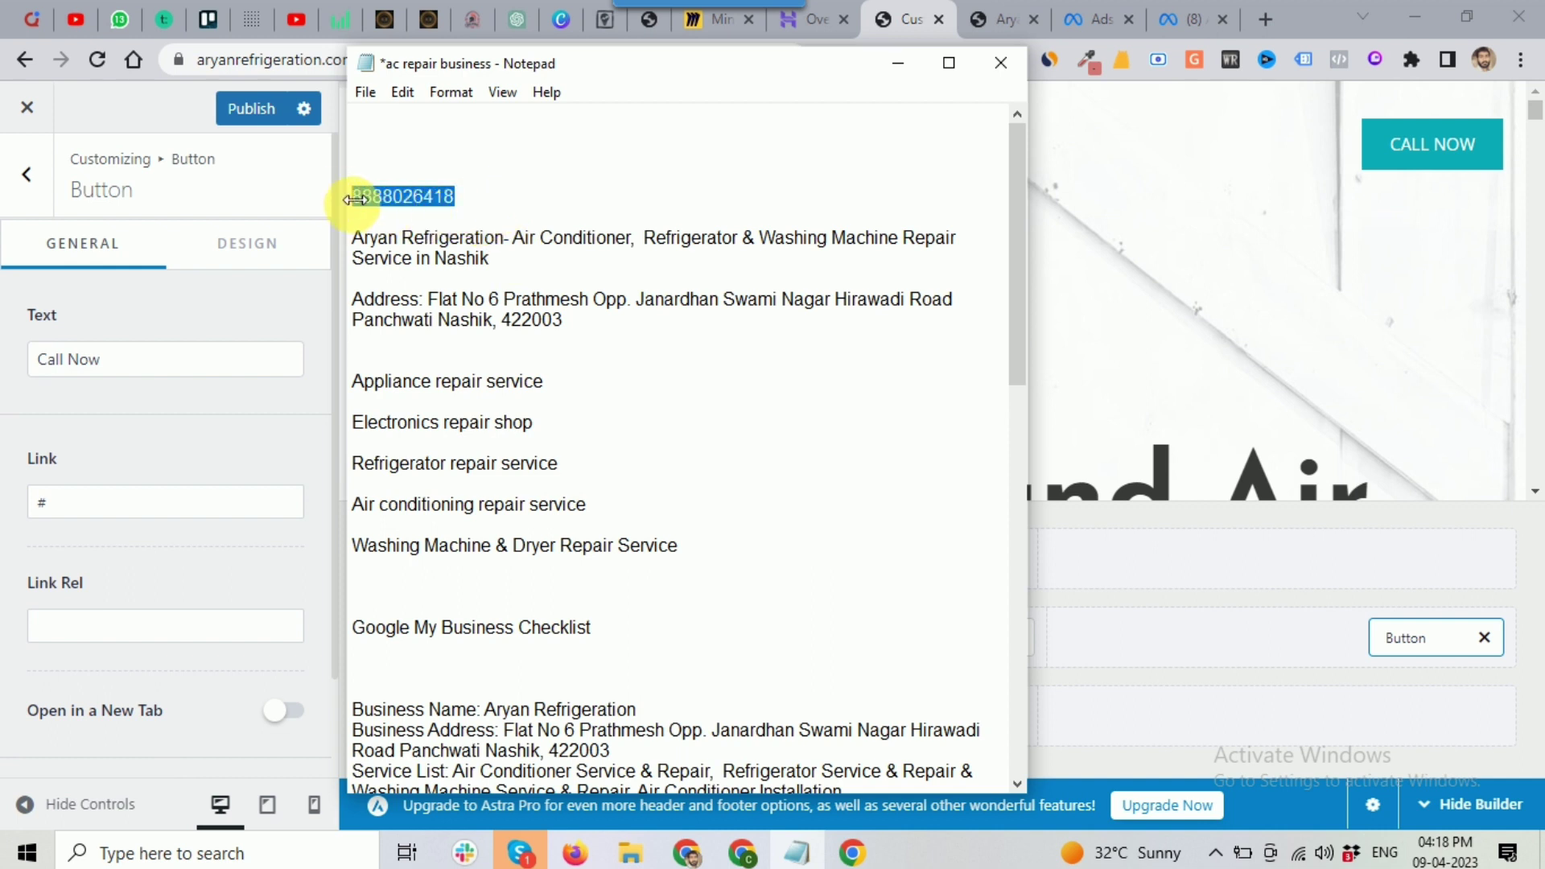
pyautogui.click(93, 514)
pyautogui.doubleClick(95, 514)
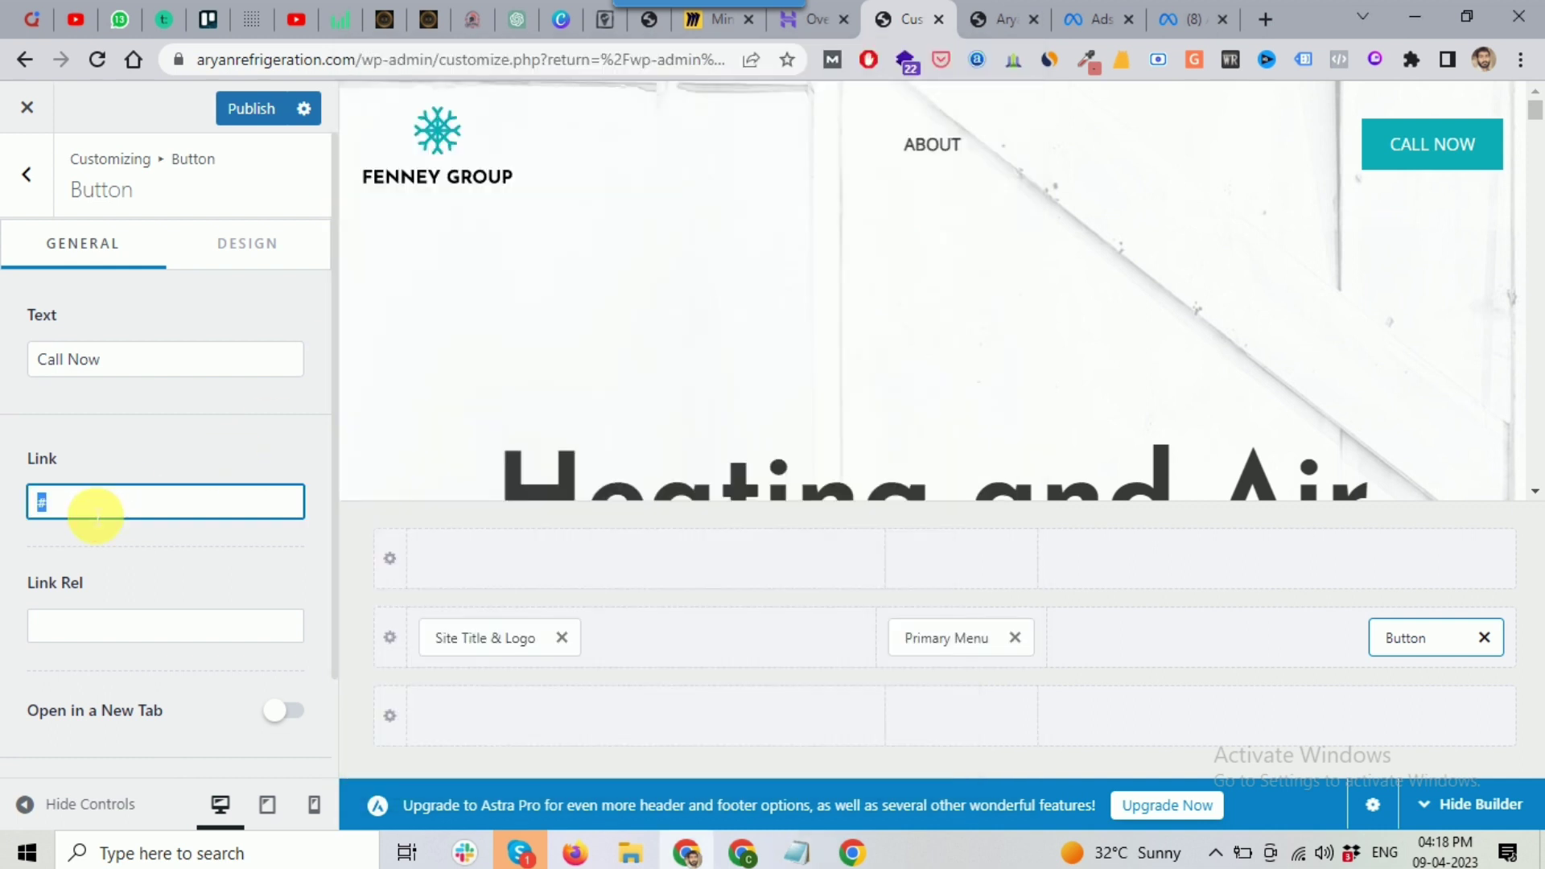
pyautogui.write('tel:')
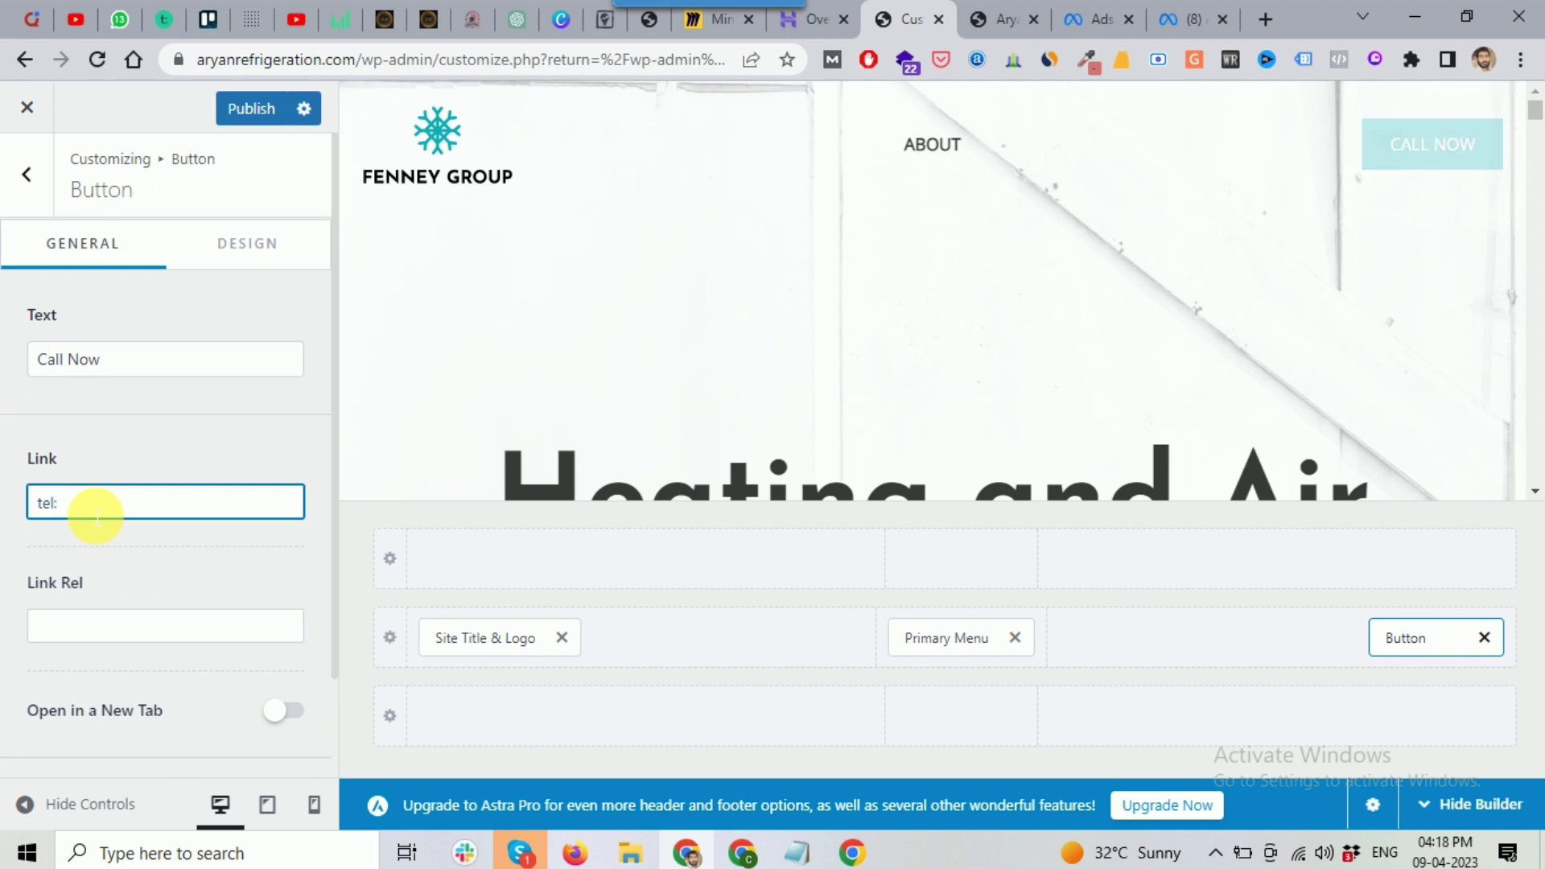
pyautogui.hotkey('ctrl', 'v')
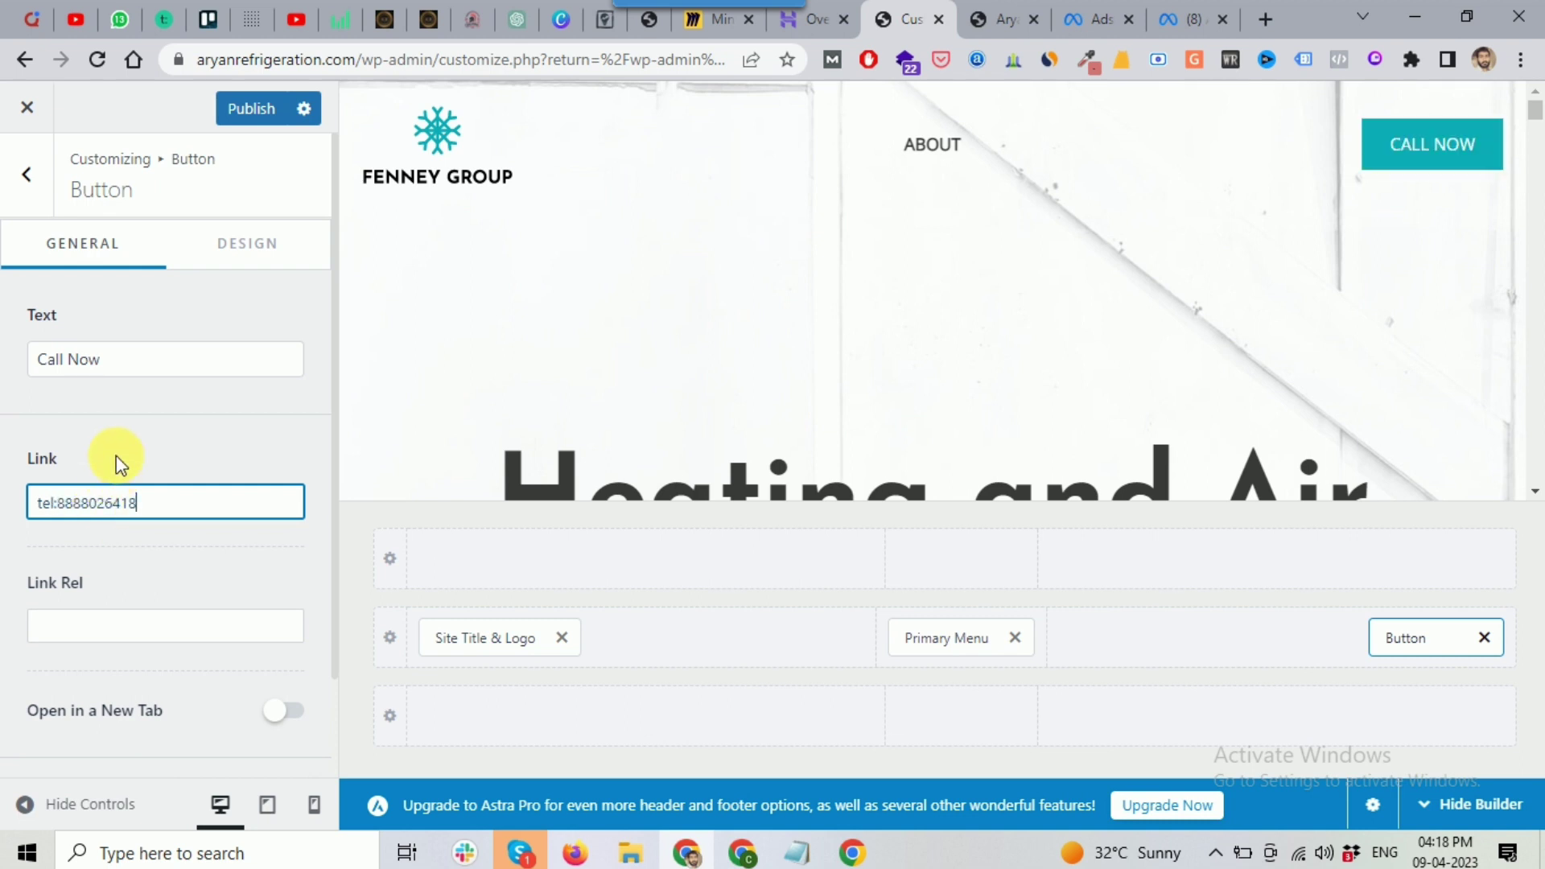
pyautogui.click(115, 447)
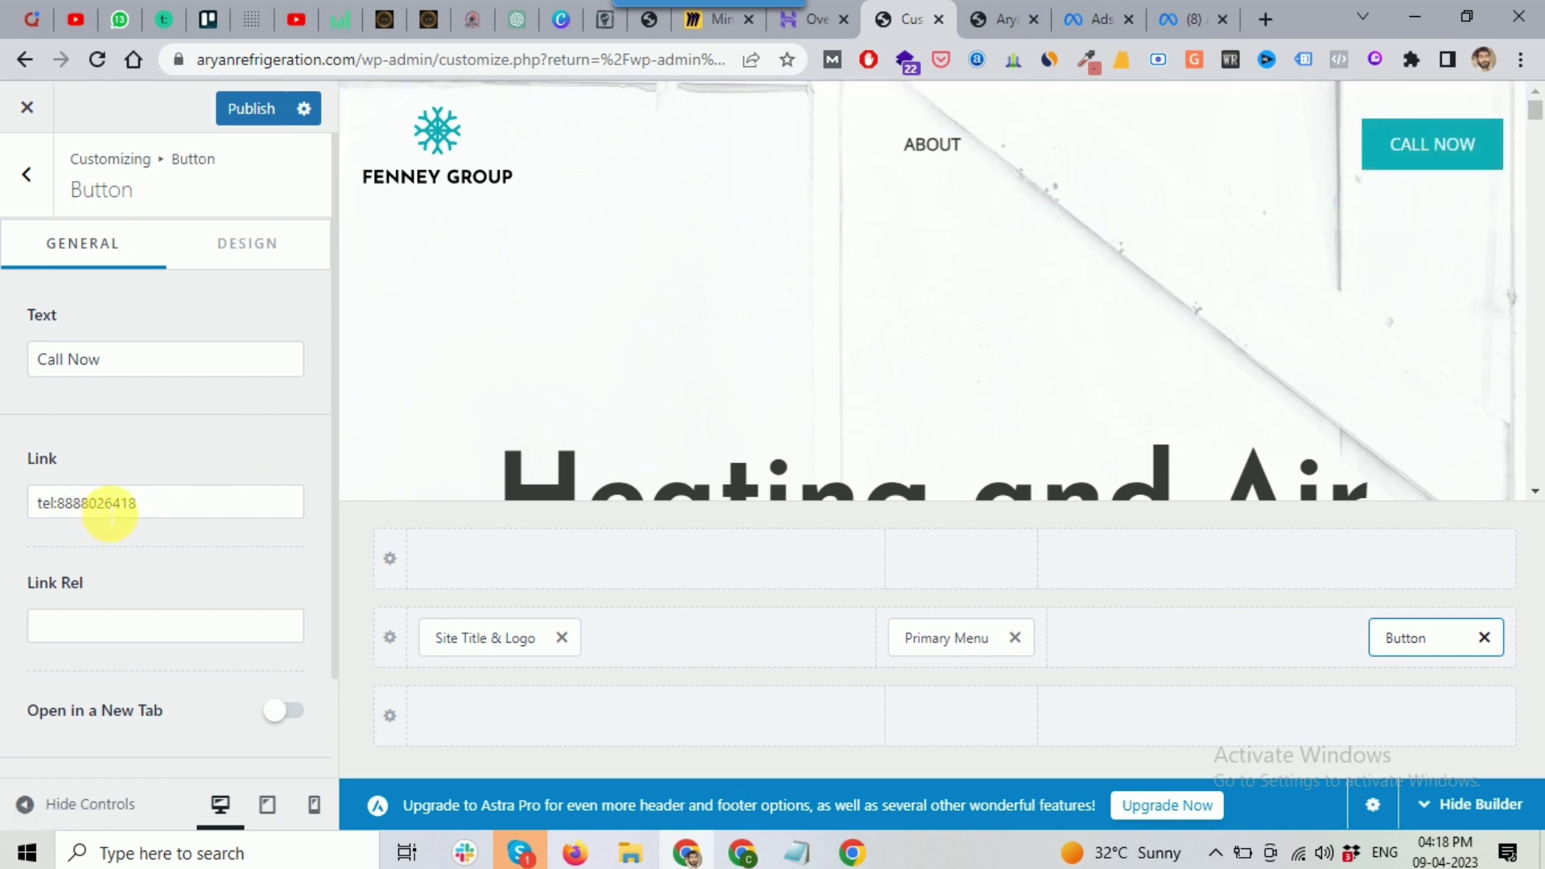
pyautogui.scroll(-1, 110, 515)
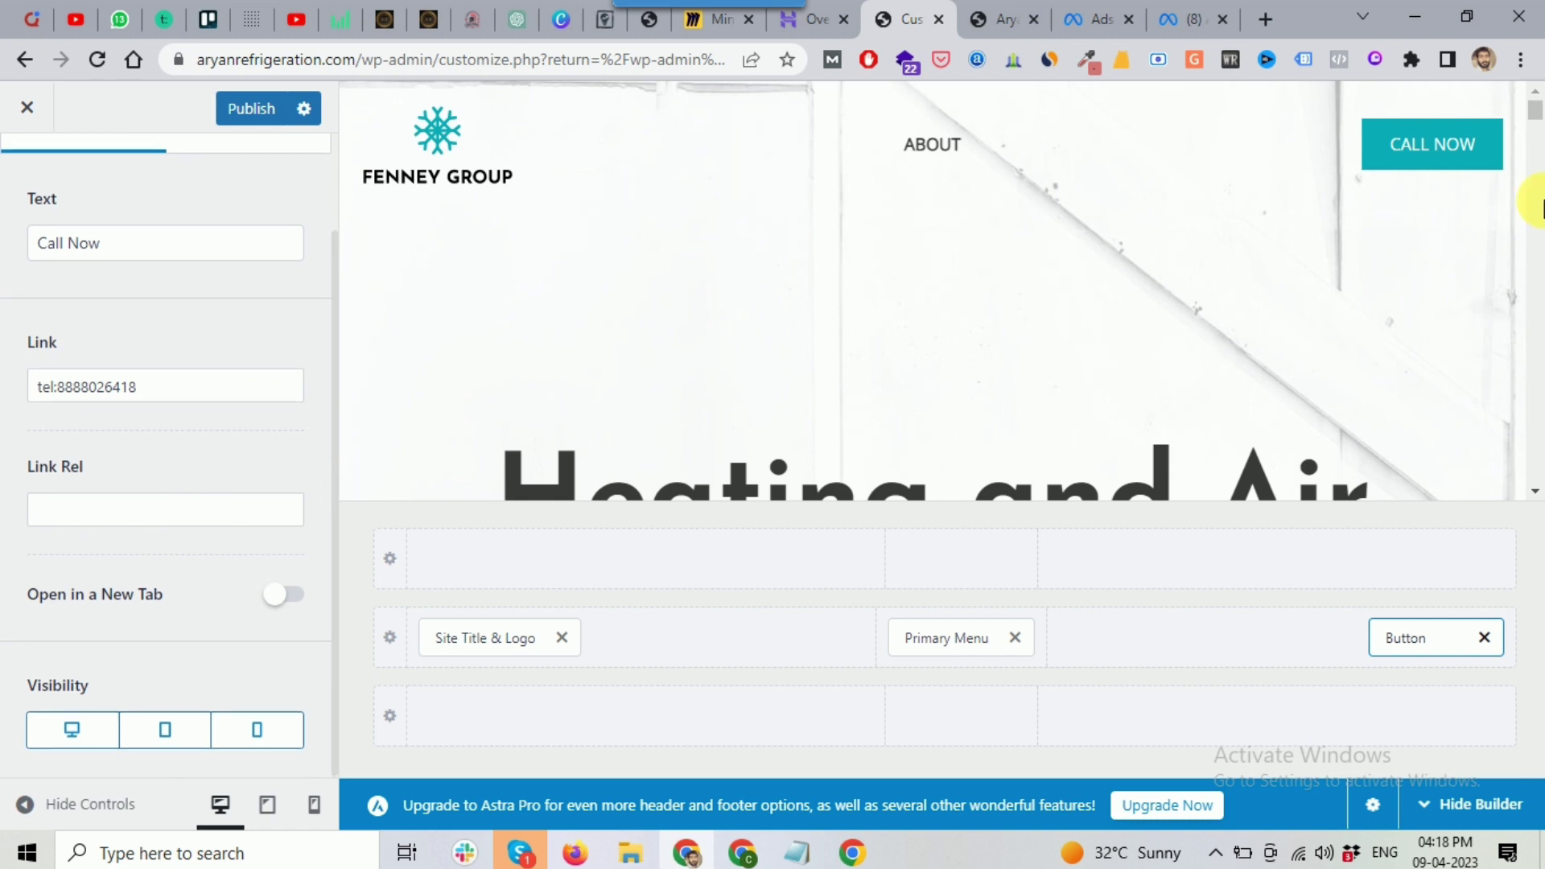
pyautogui.click(900, 106)
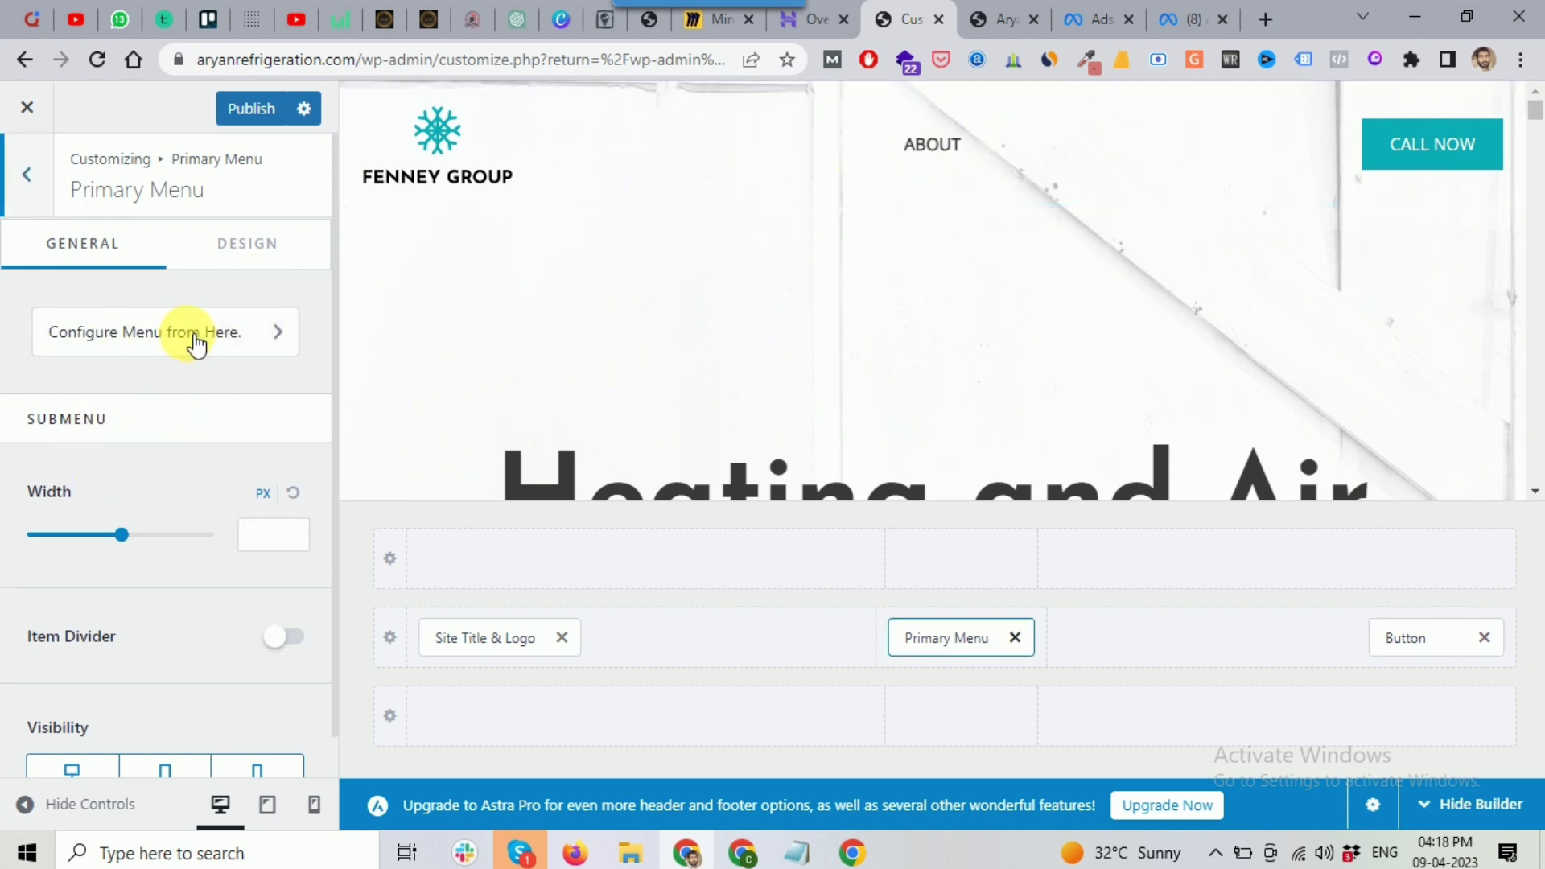
# Step: Check the menu locations, keeping Main menu assigned to the Primary Menu location
pyautogui.click(125, 346)
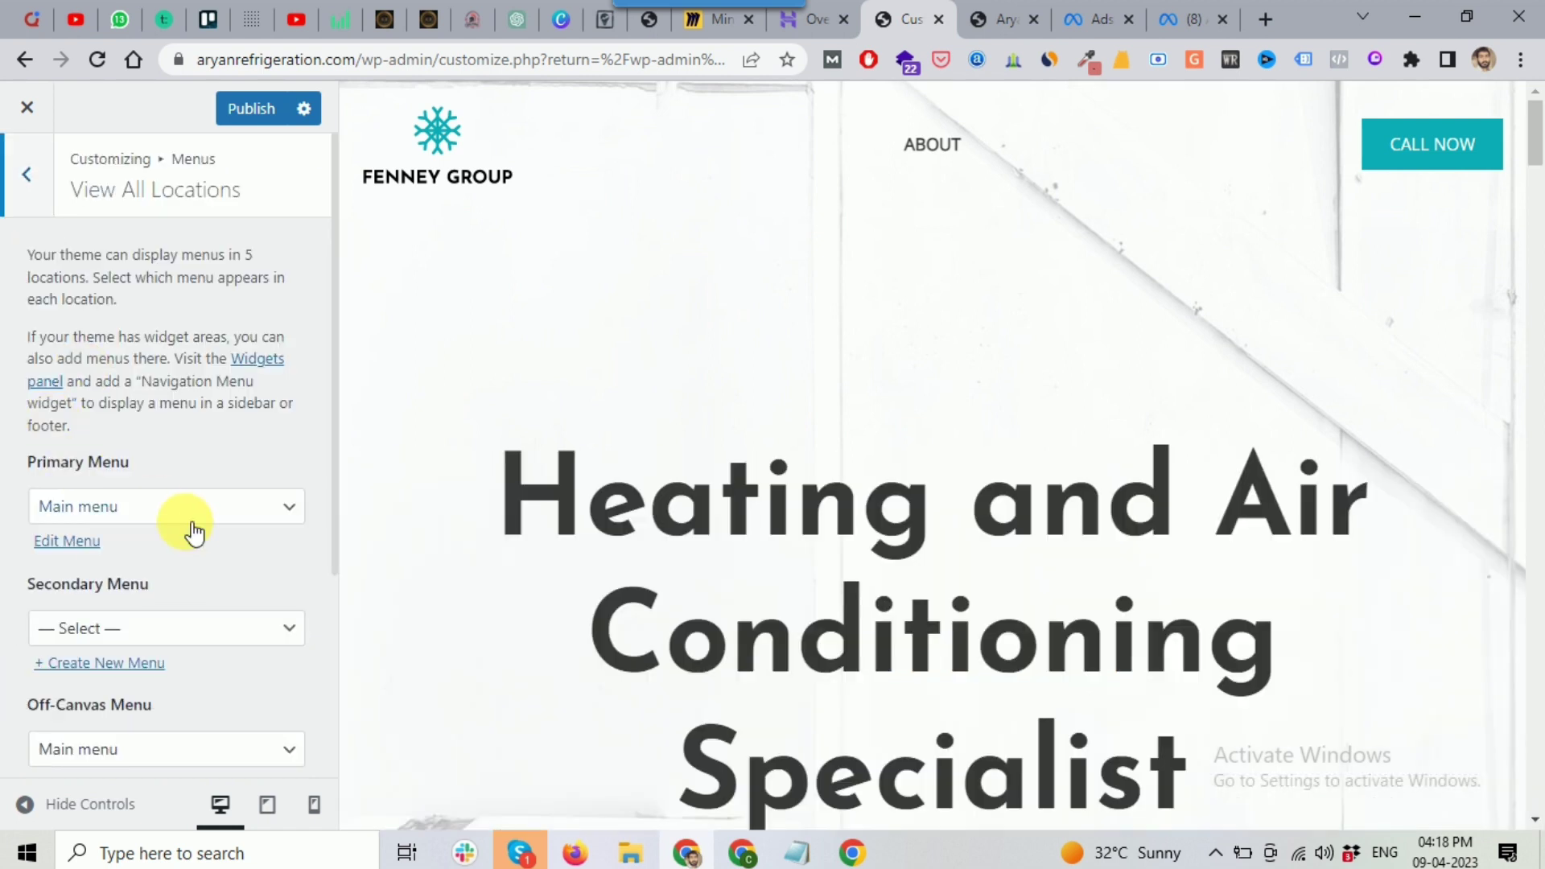
pyautogui.scroll(-2, 105, 554)
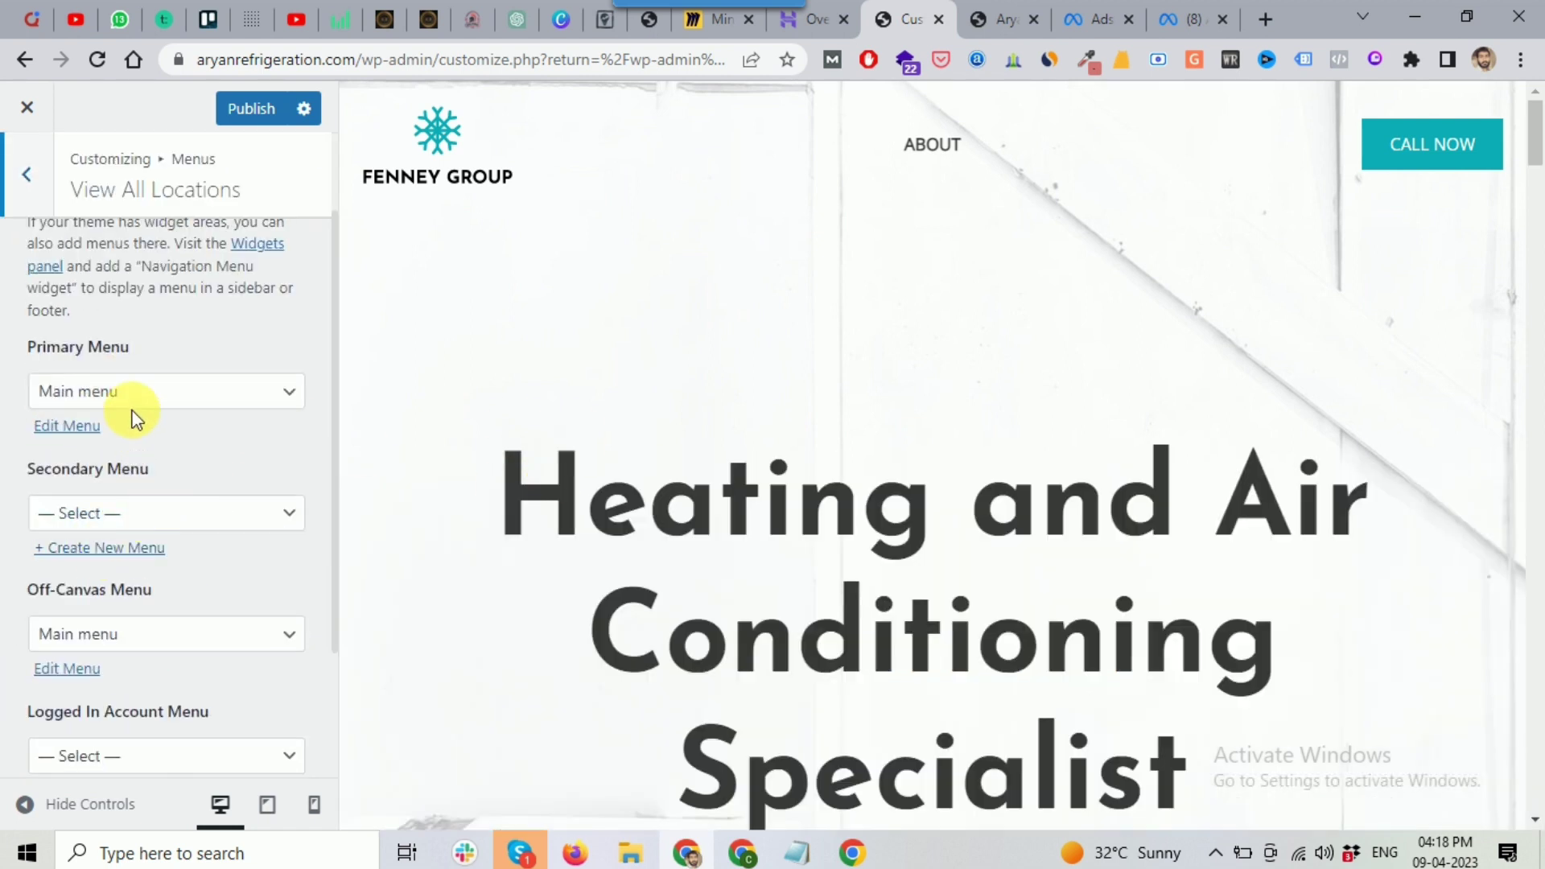
pyautogui.click(150, 394)
pyautogui.click(151, 396)
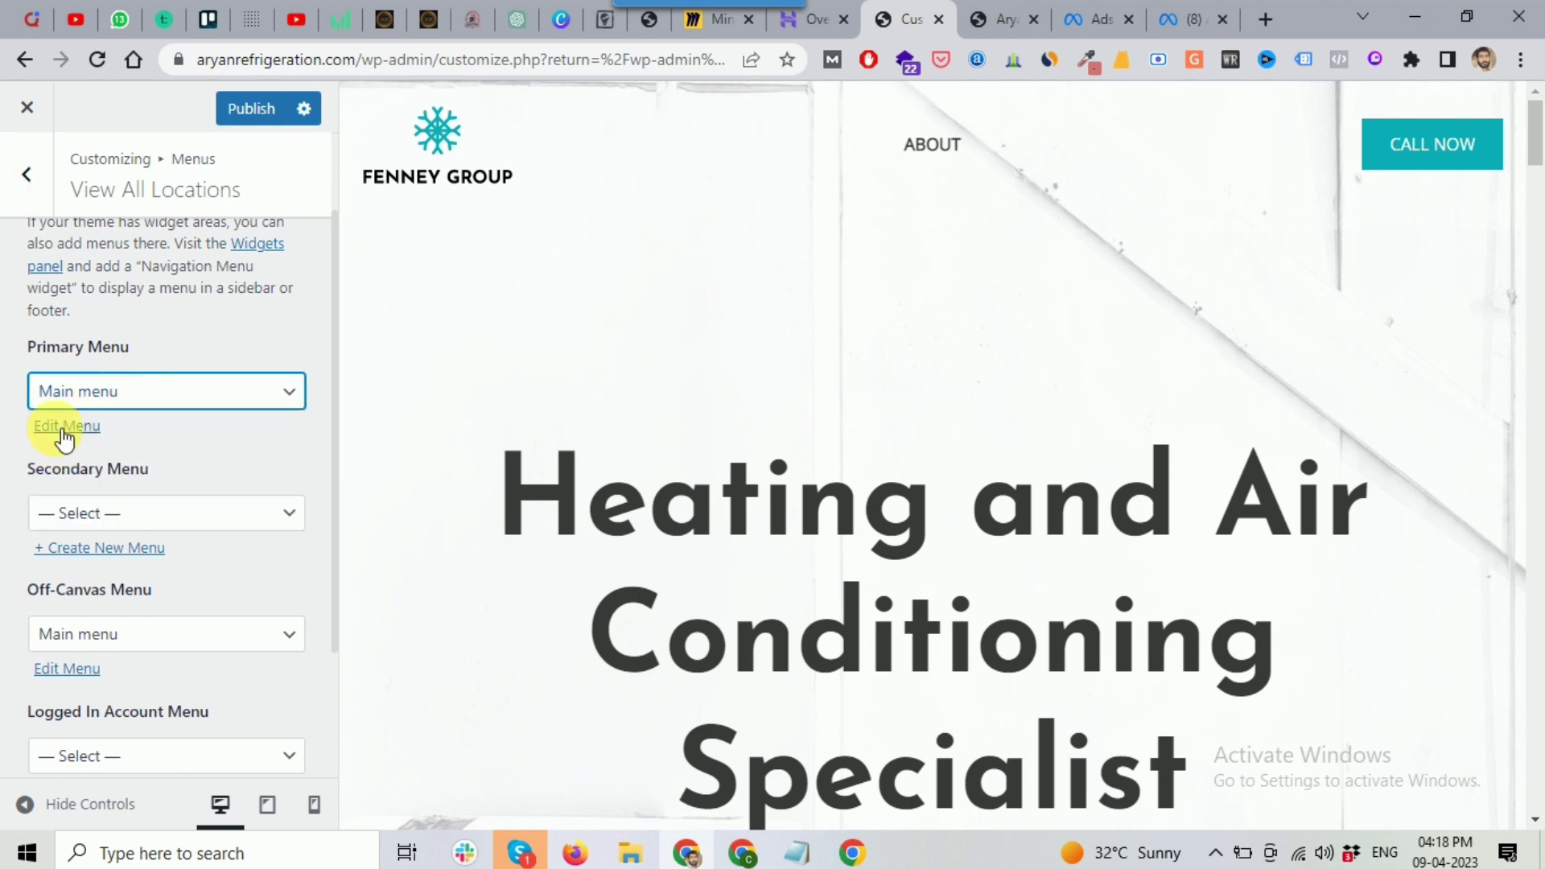
pyautogui.click(159, 397)
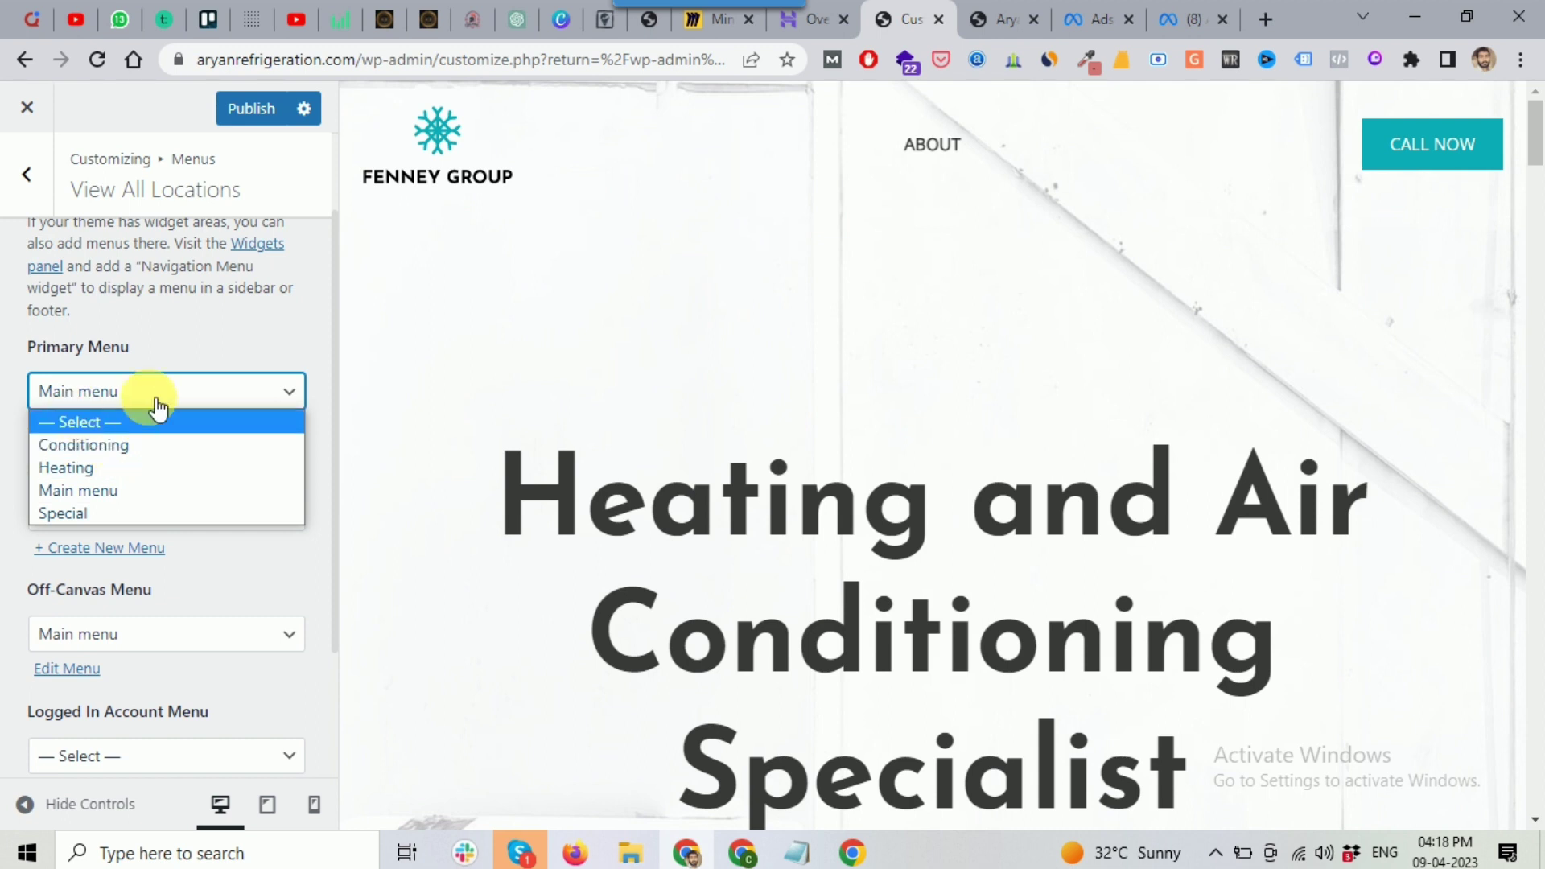
pyautogui.click(12, 354)
pyautogui.scroll(2, 93, 306)
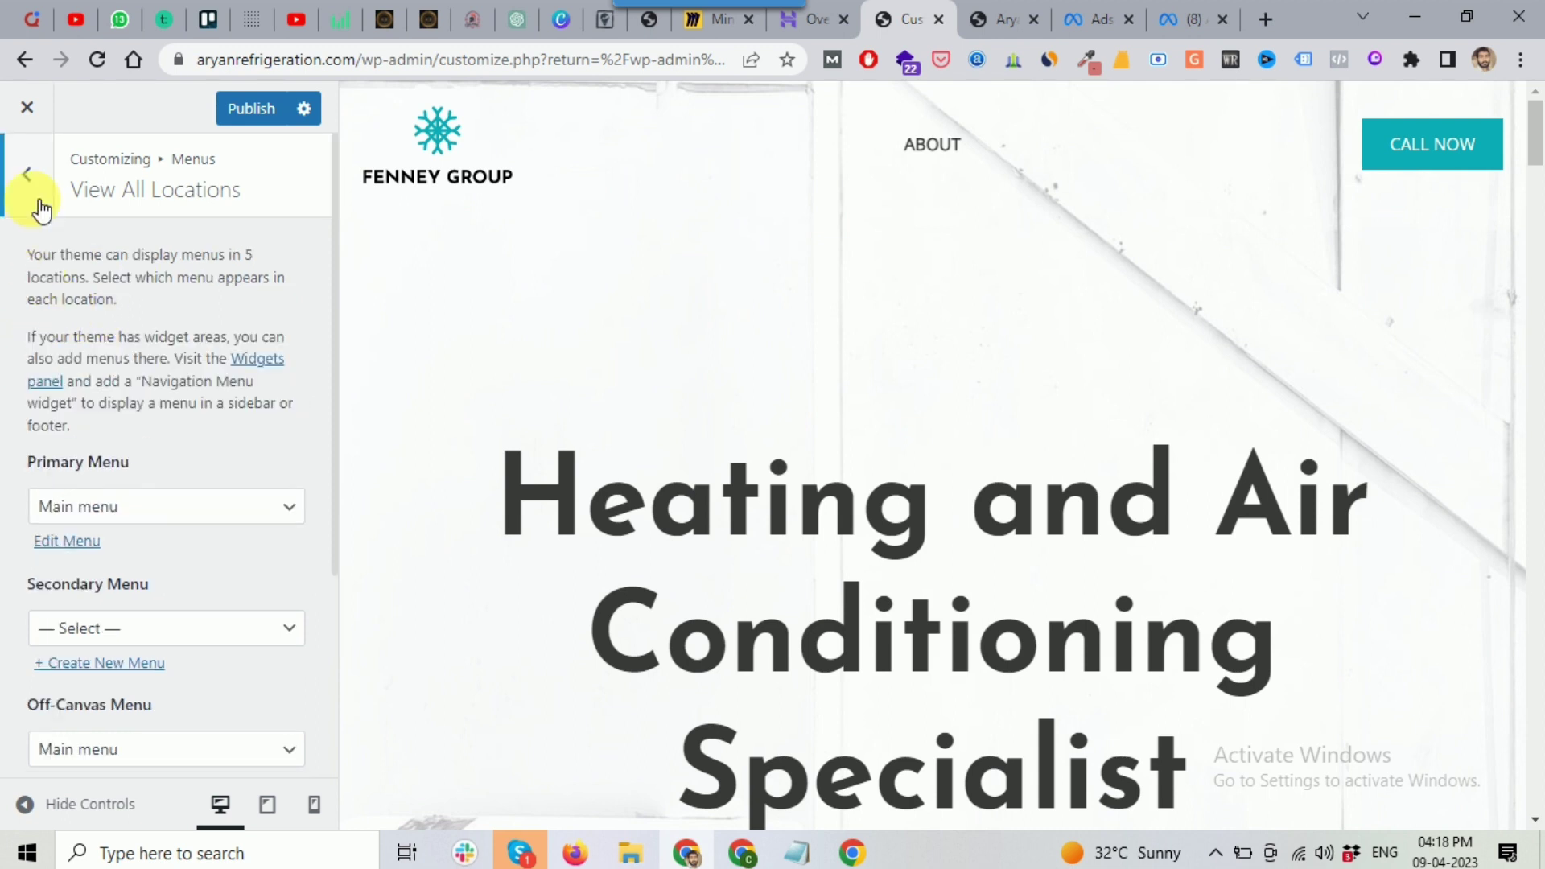
pyautogui.click(32, 193)
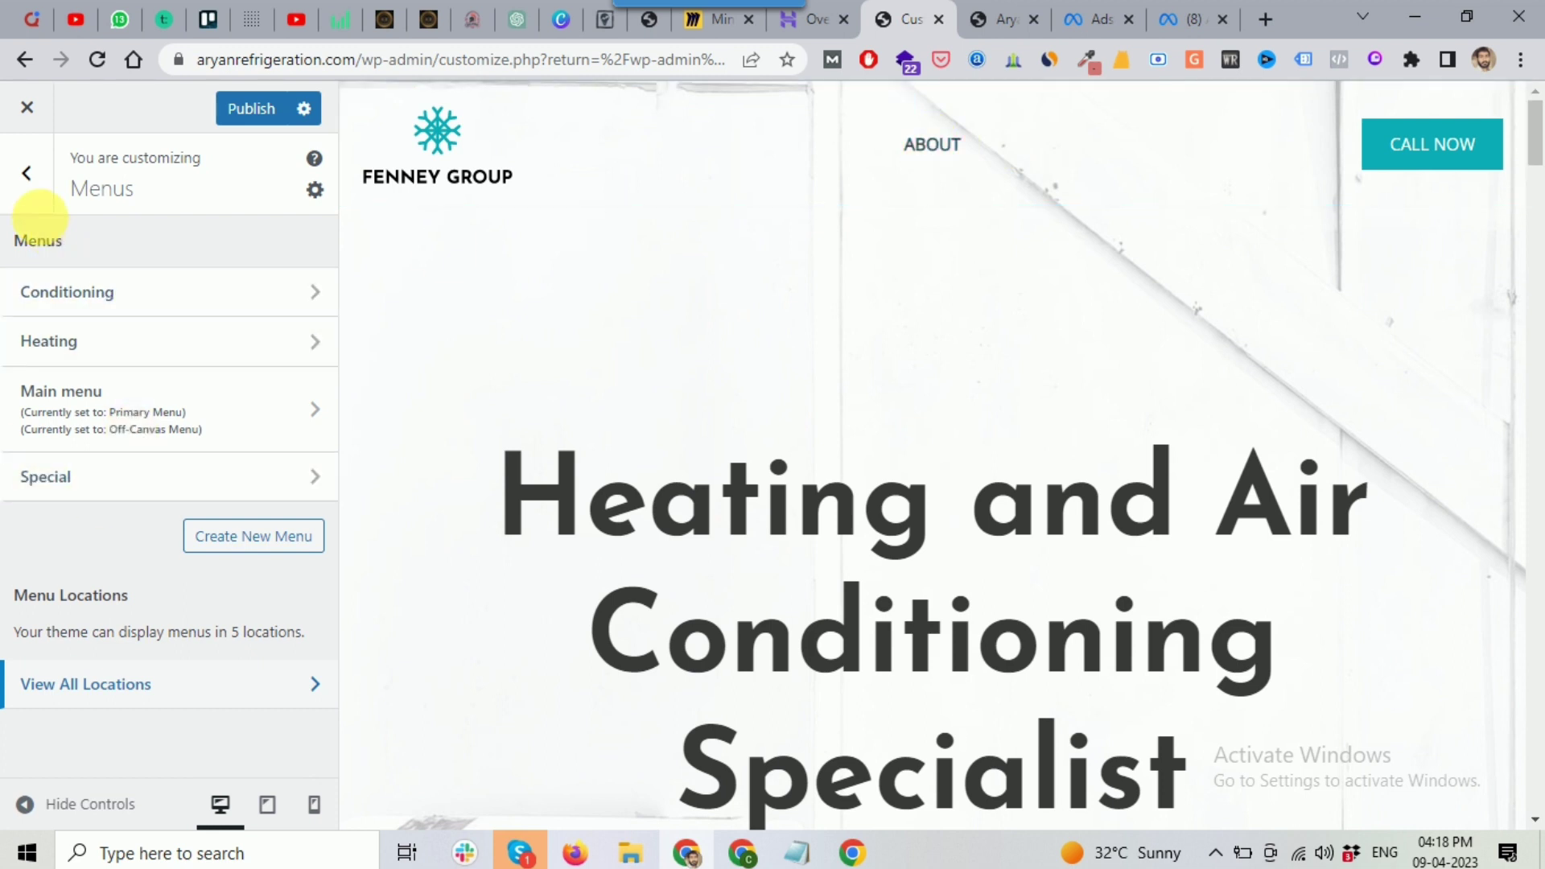
# Step: Return to the top-level Customizer sections and review the Page layout options
pyautogui.click(40, 193)
pyautogui.scroll(-3, 10, 354)
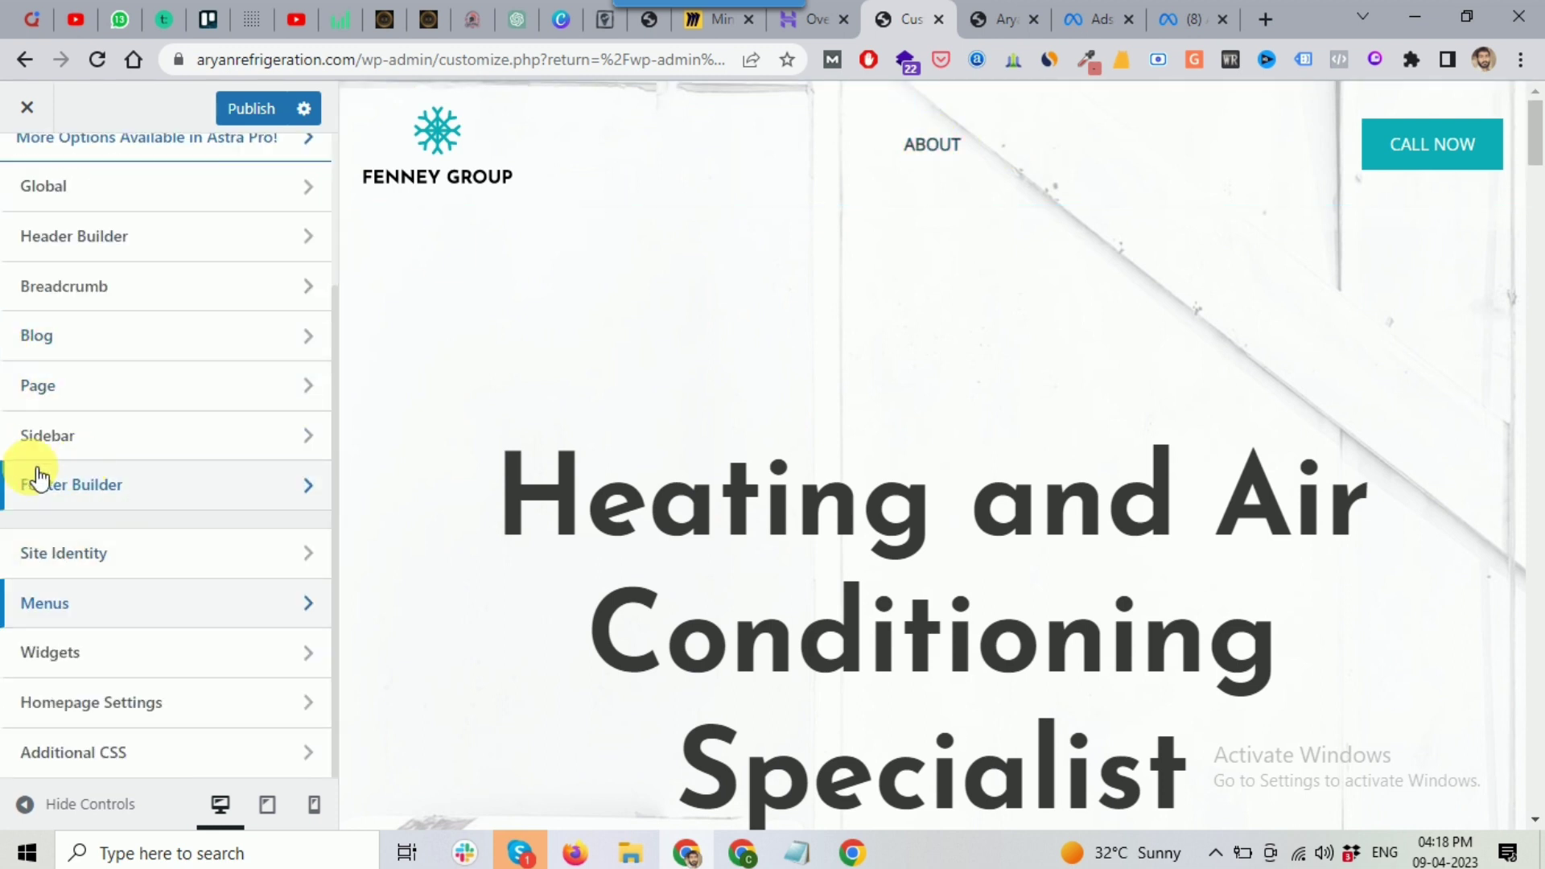
pyautogui.scroll(3, 100, 555)
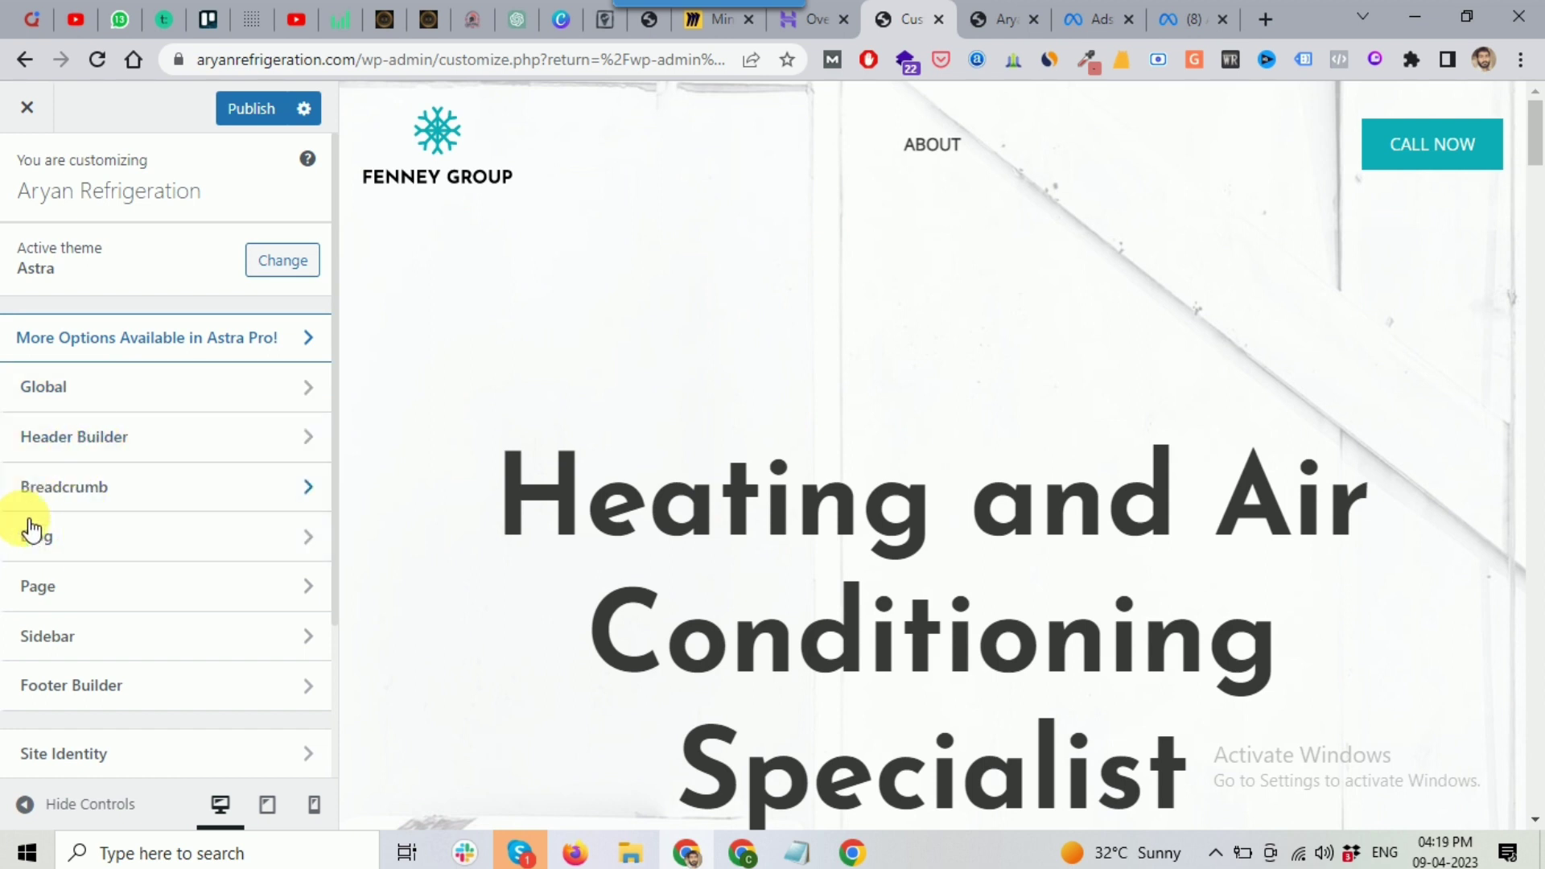
pyautogui.scroll(-1, 58, 542)
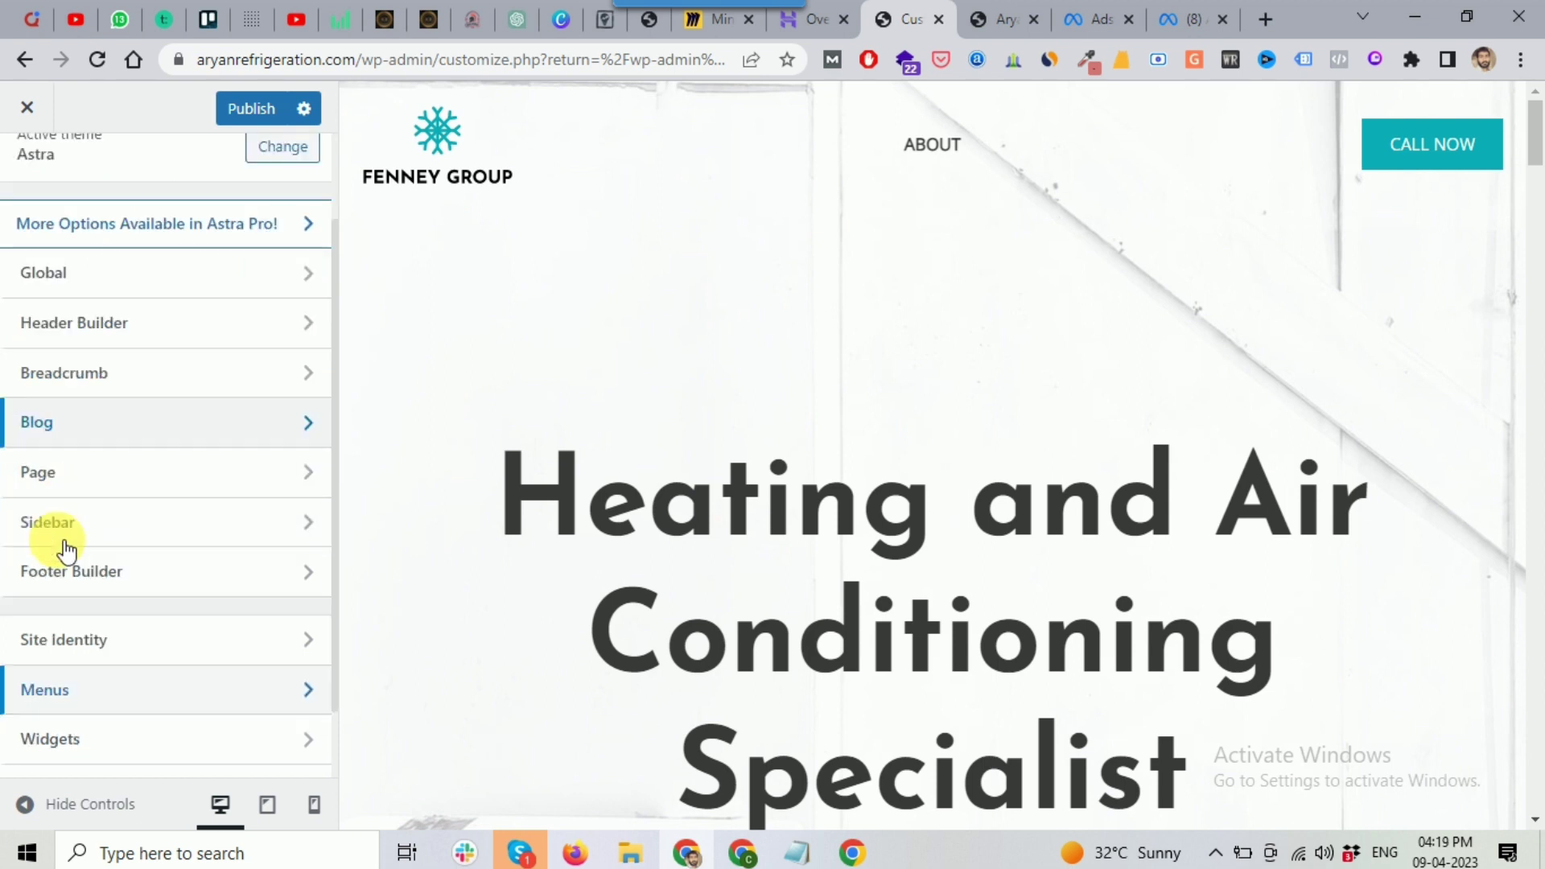
pyautogui.click(86, 471)
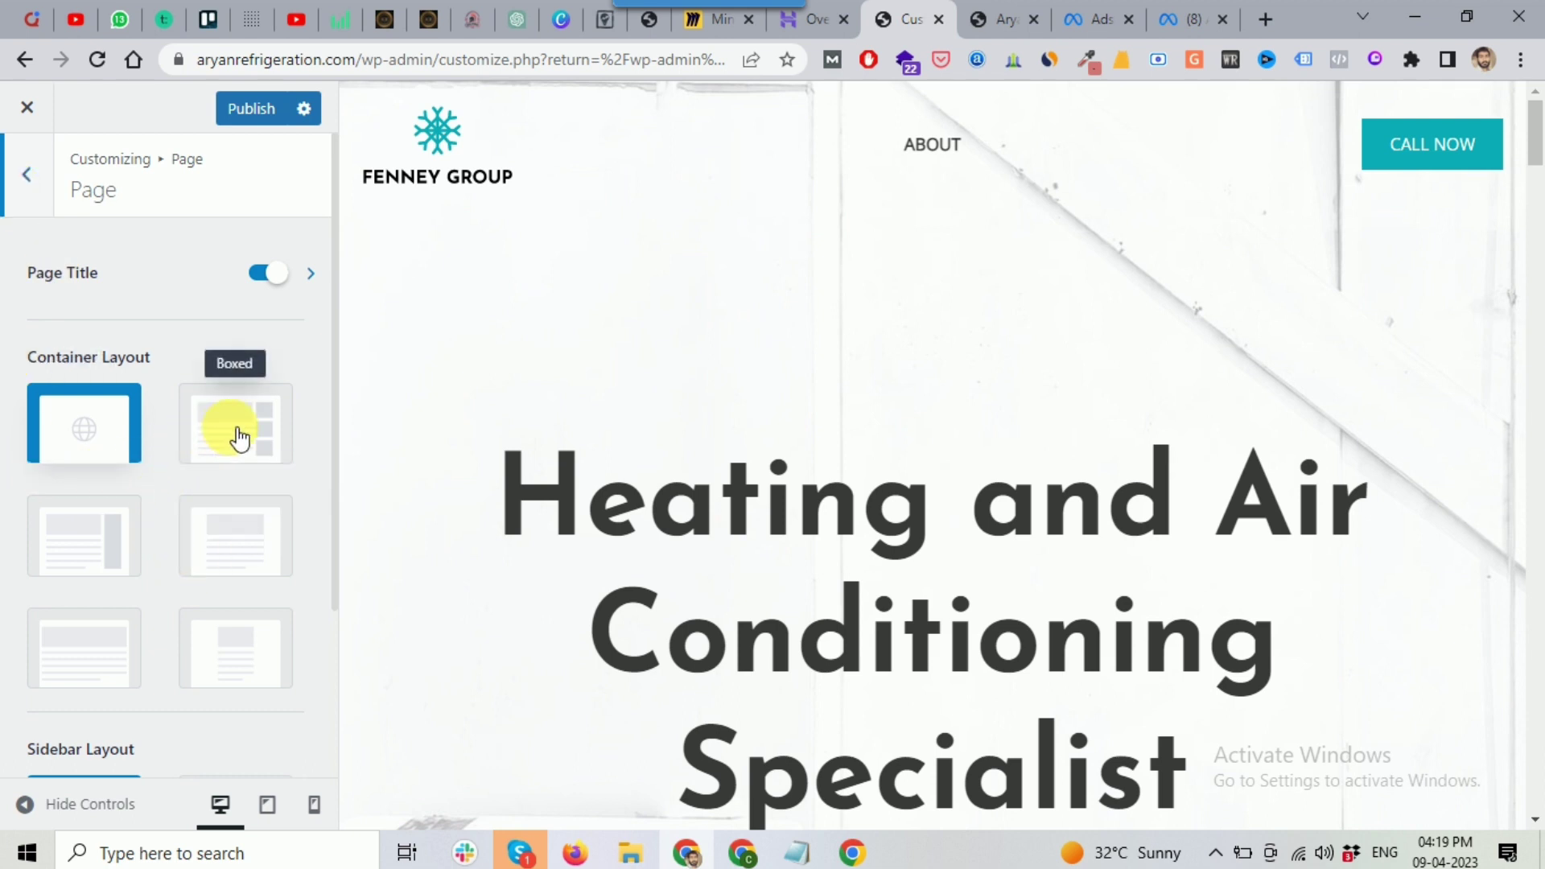
pyautogui.scroll(-3, 83, 599)
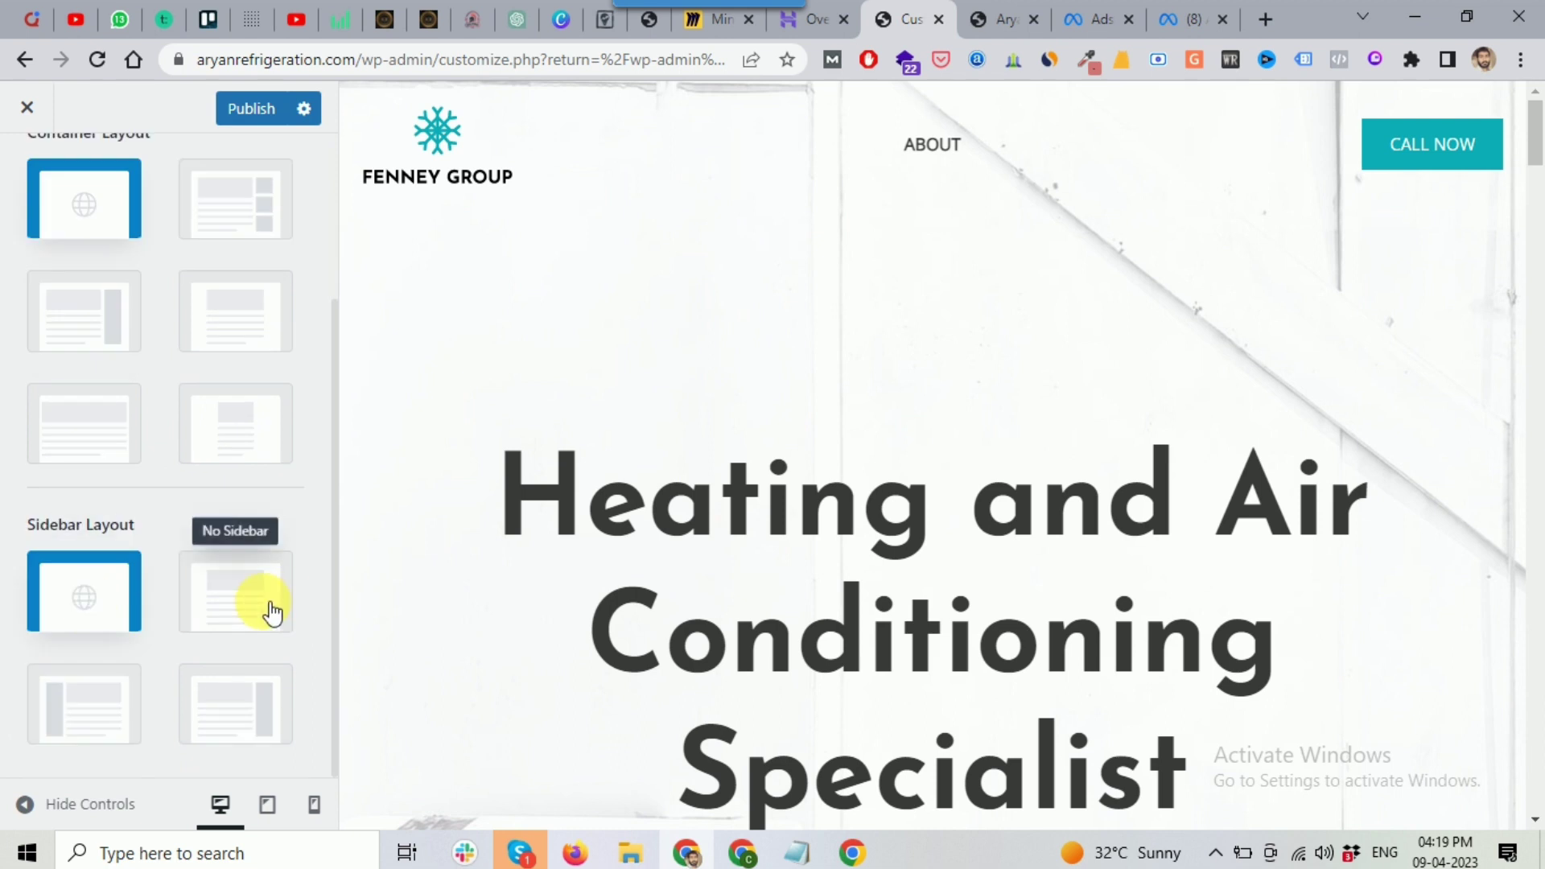
pyautogui.scroll(2, 138, 611)
pyautogui.scroll(-2, 104, 612)
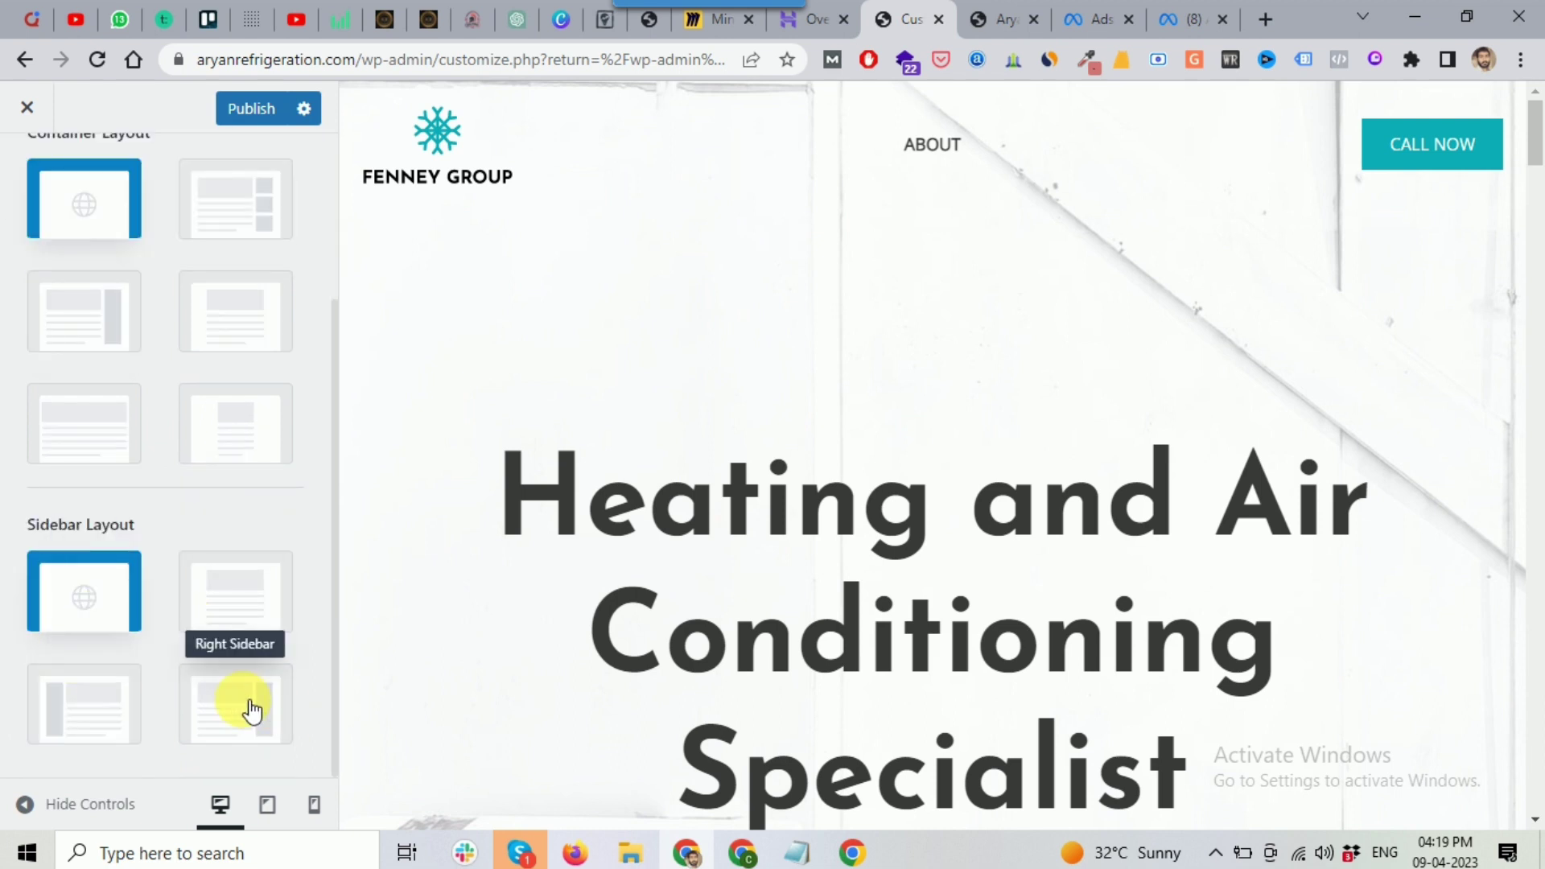
pyautogui.scroll(4, 147, 548)
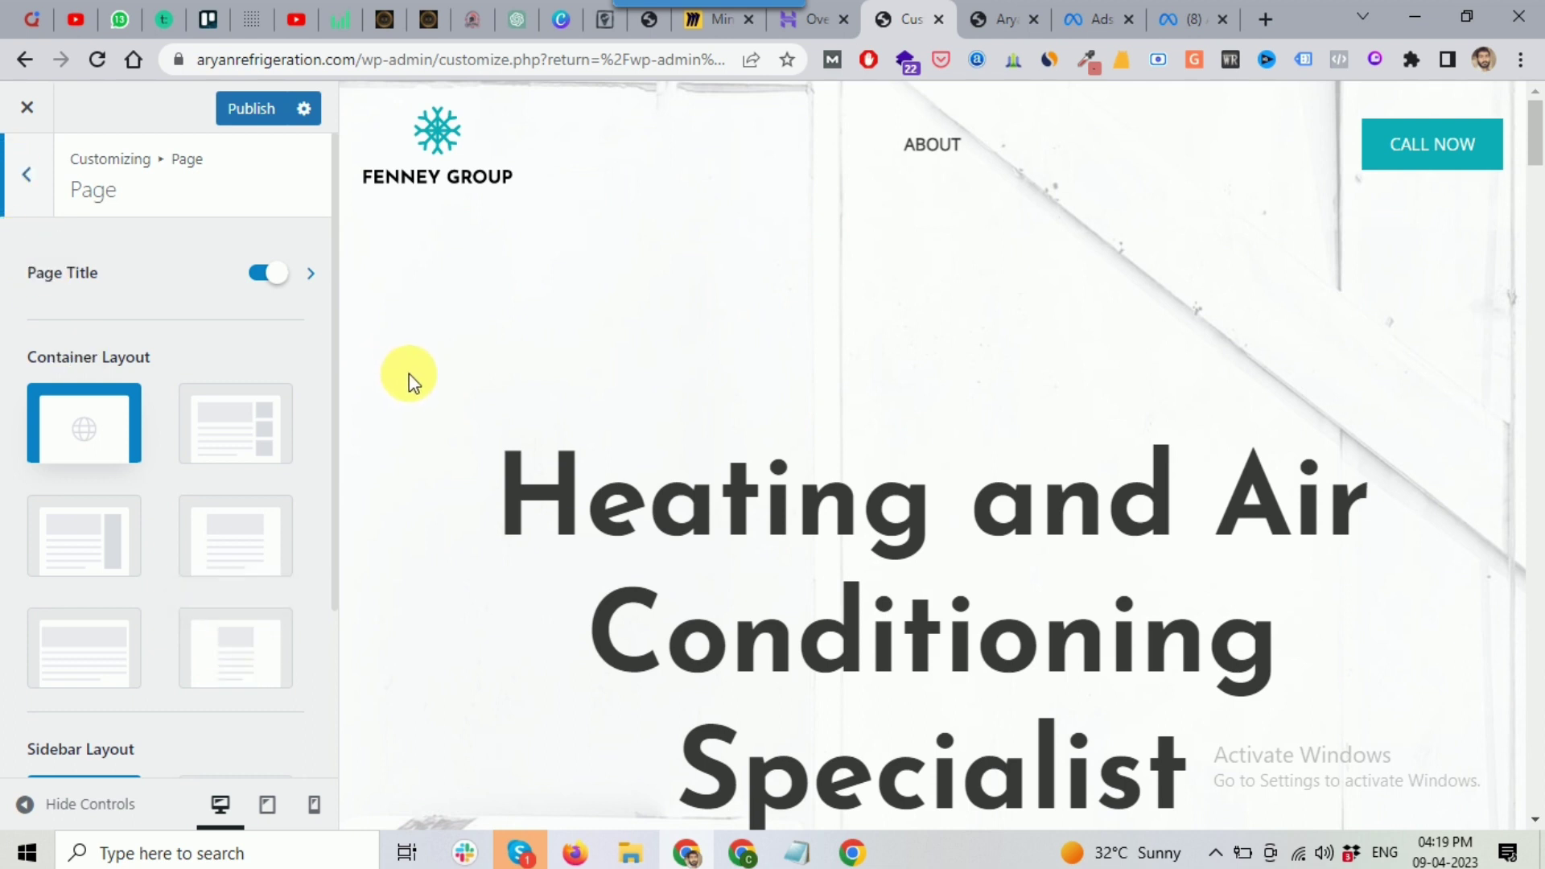
pyautogui.click(28, 218)
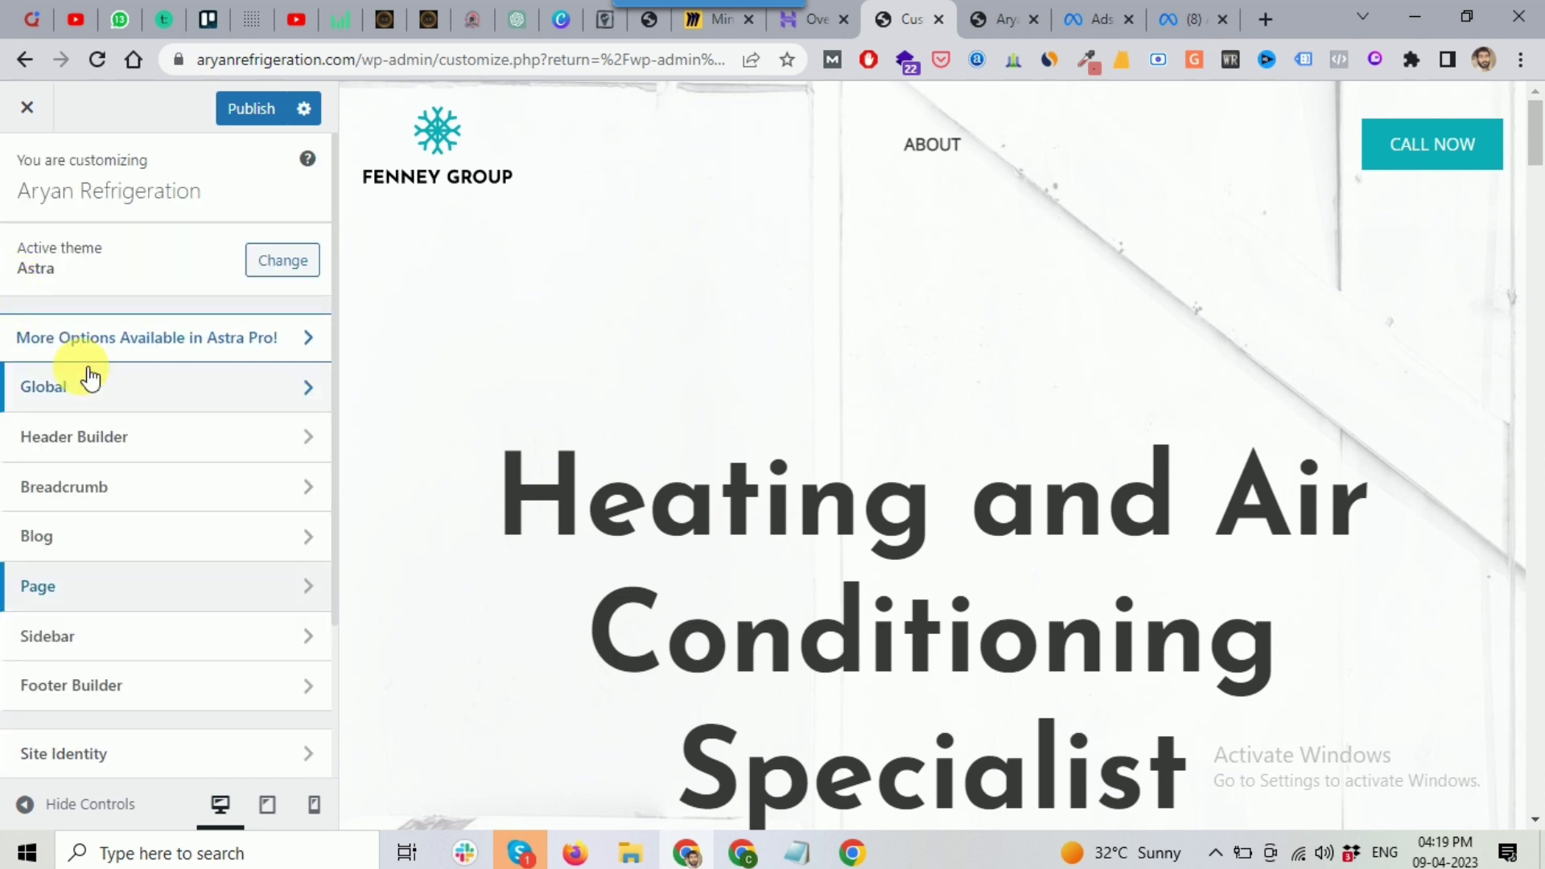
# Step: Review the Sidebar layout options, leaving the sidebar width at 30%
pyautogui.click(85, 645)
pyautogui.scroll(-5, 206, 486)
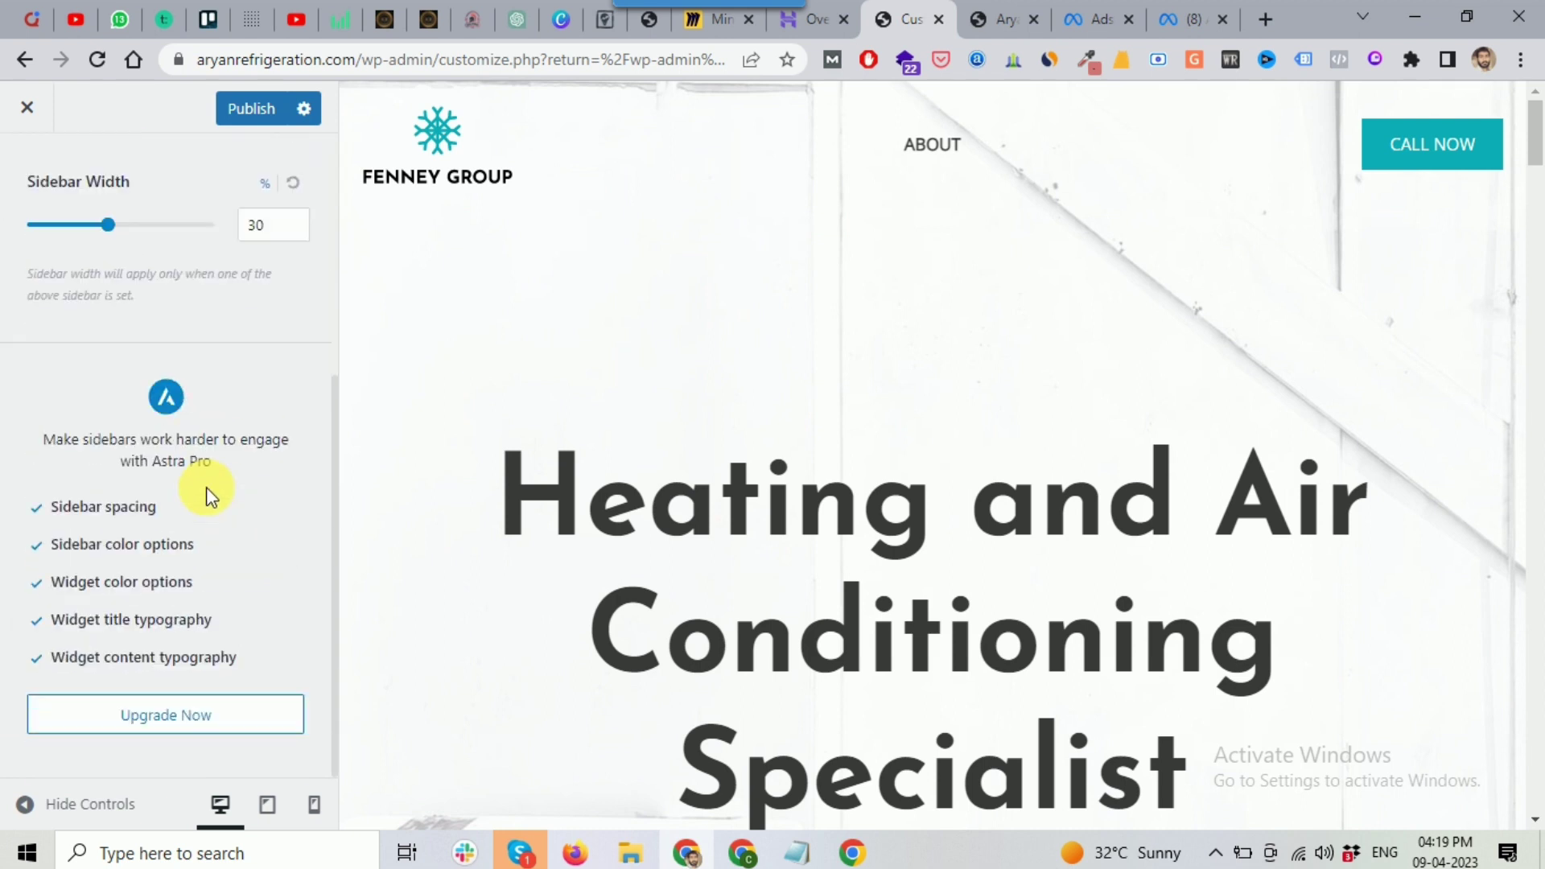
pyautogui.scroll(5, 128, 358)
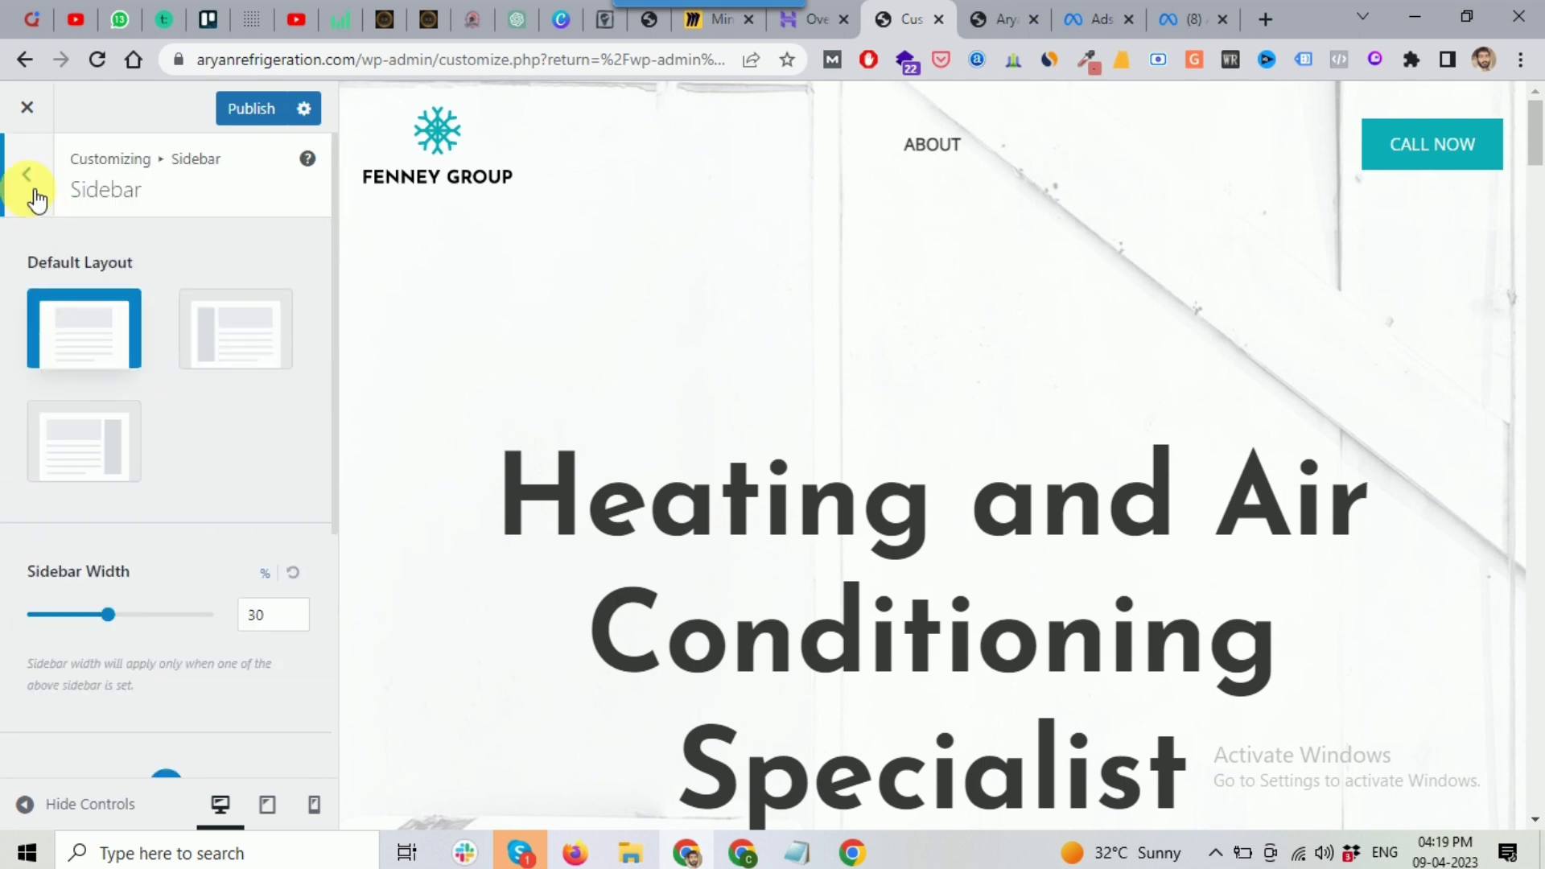
pyautogui.click(30, 193)
pyautogui.scroll(-2, 97, 646)
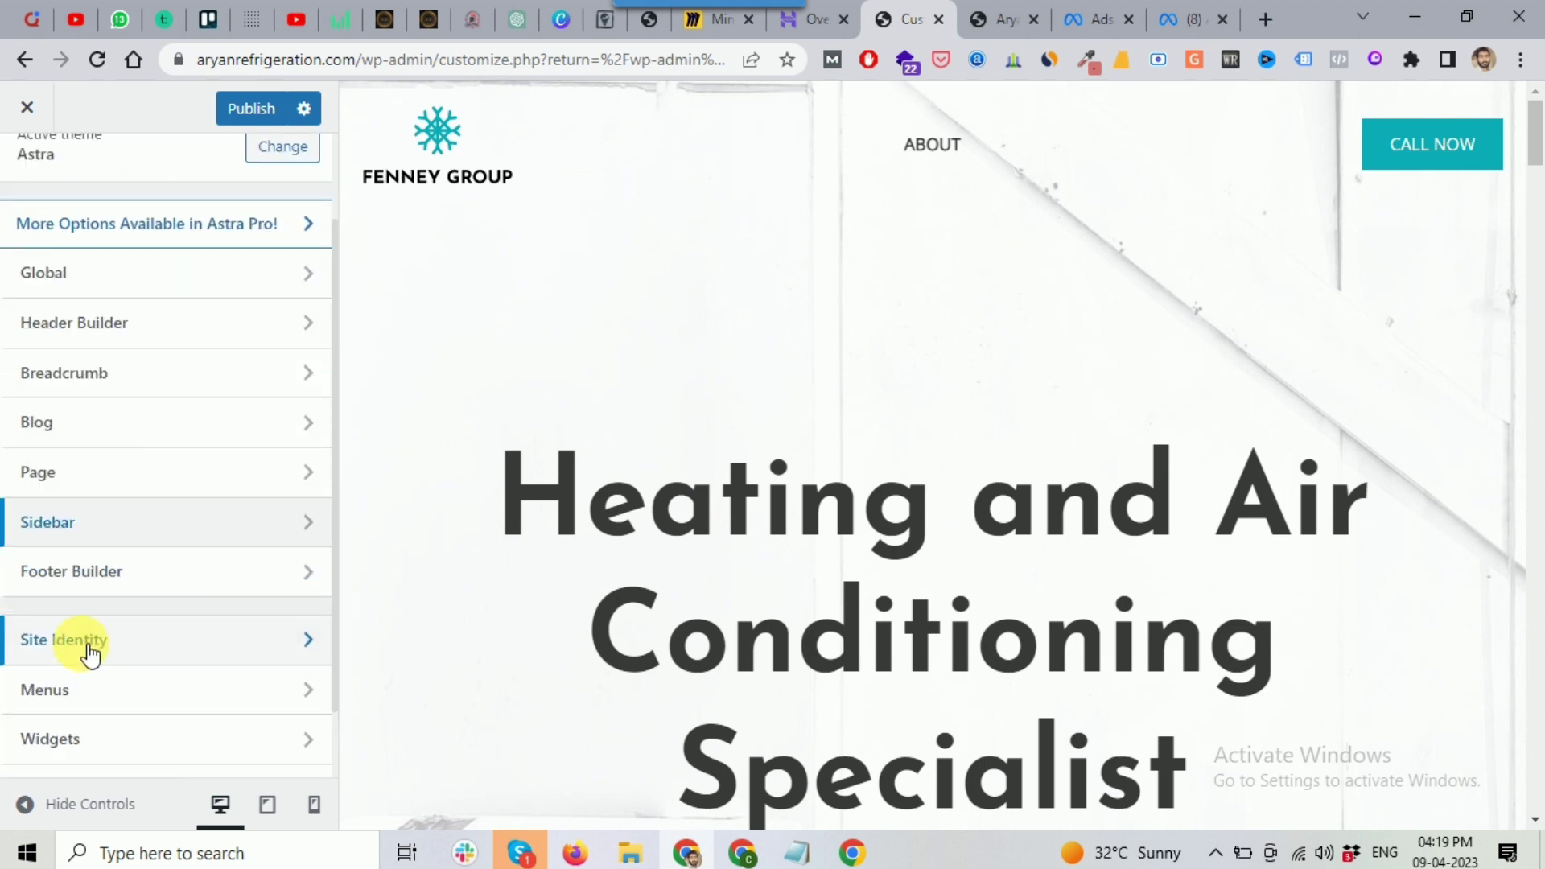
# Step: Open the Footer Builder's About text widget for editing, dismissing the block widgets welcome notice
pyautogui.click(119, 581)
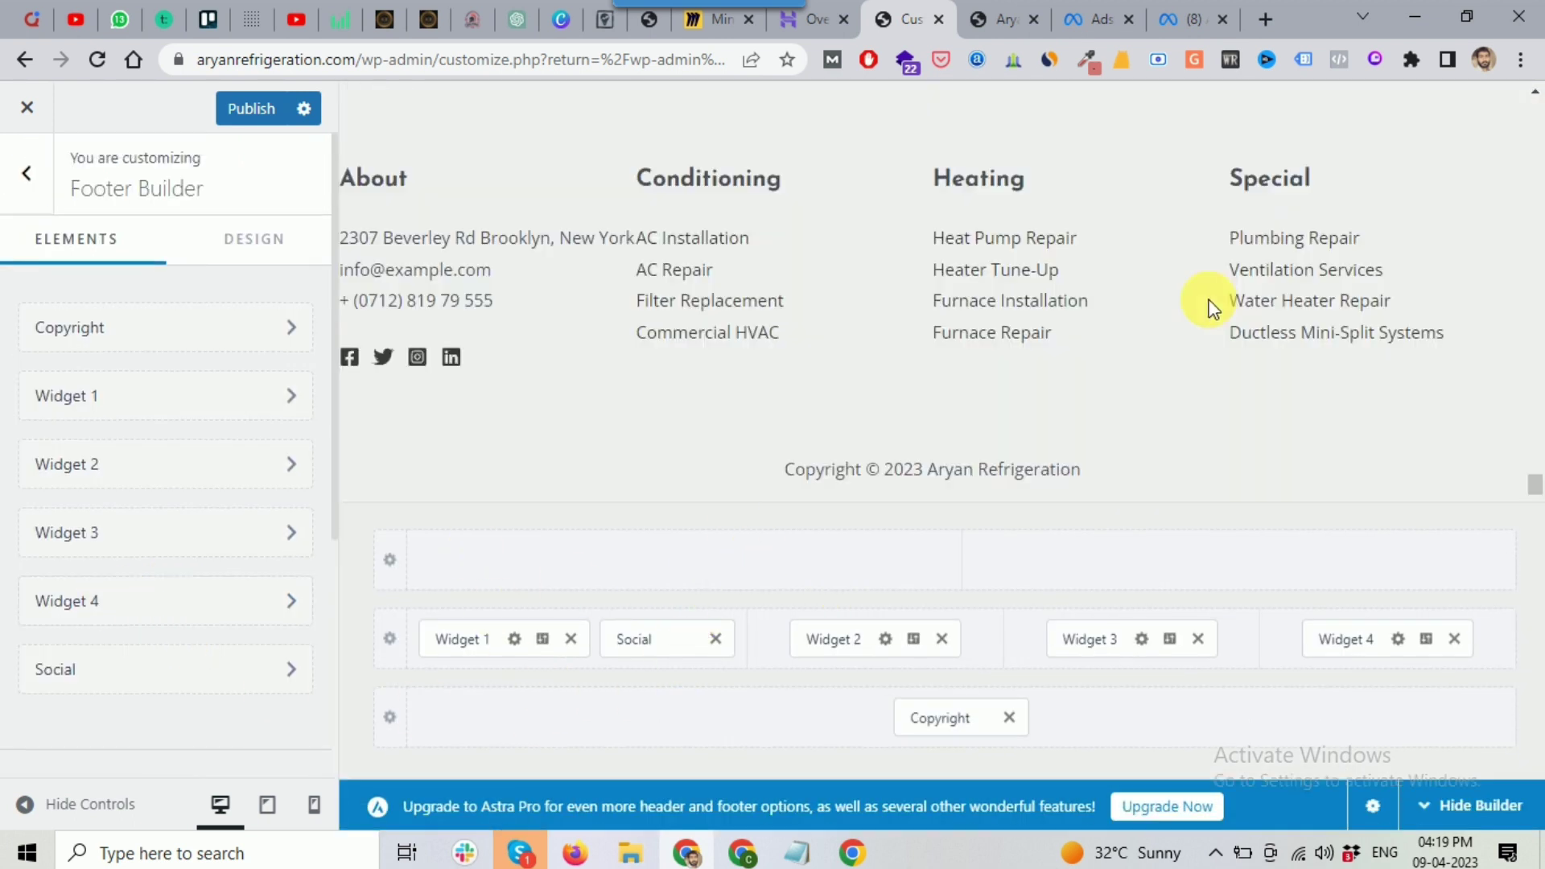
pyautogui.scroll(1, 958, 322)
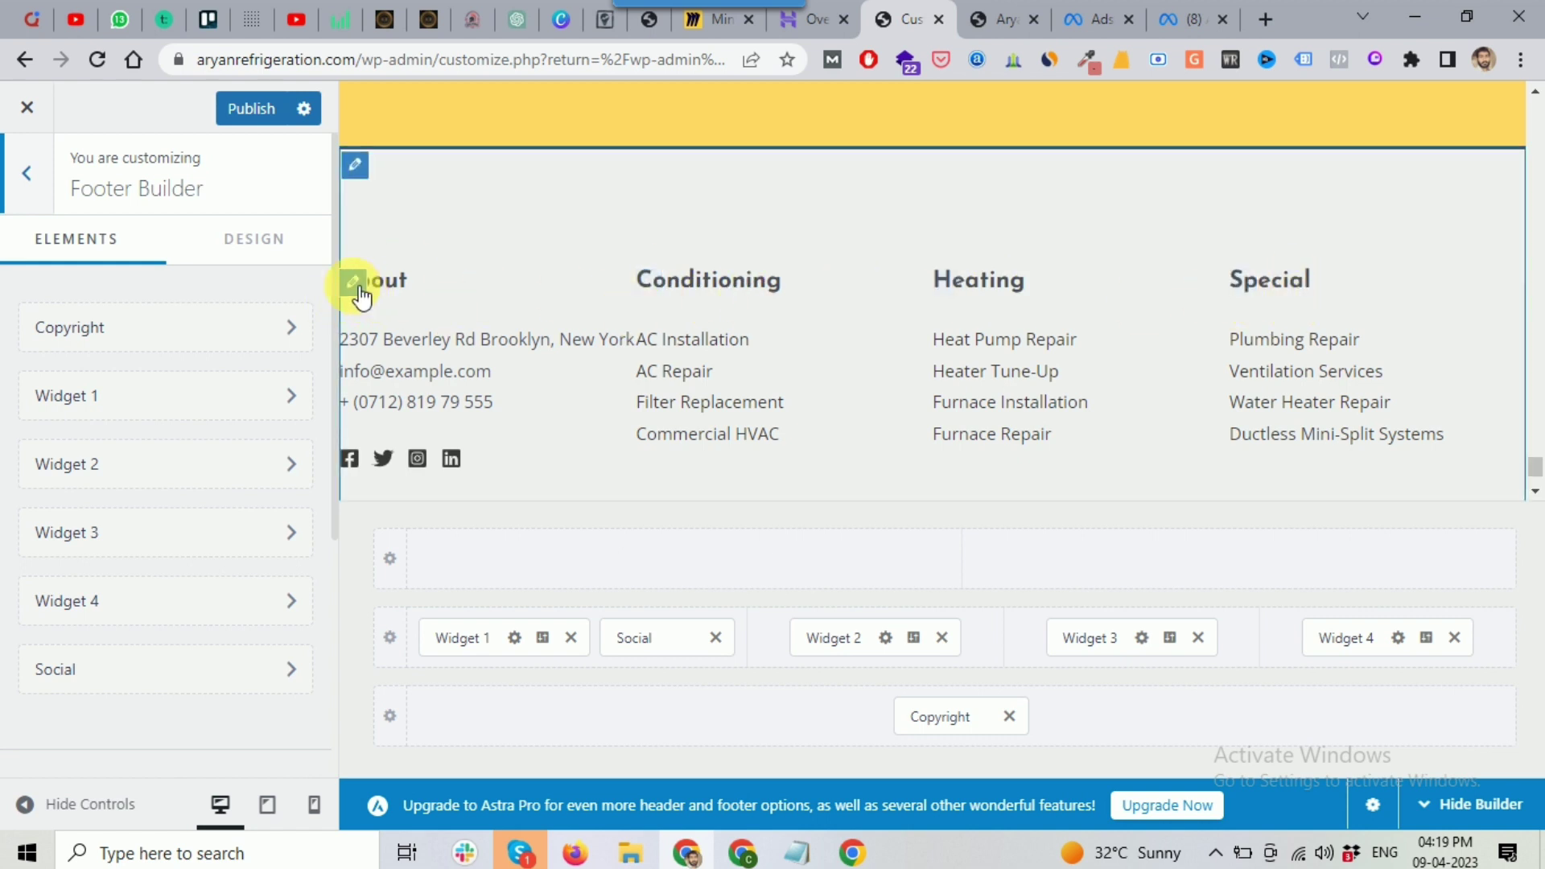
pyautogui.click(354, 283)
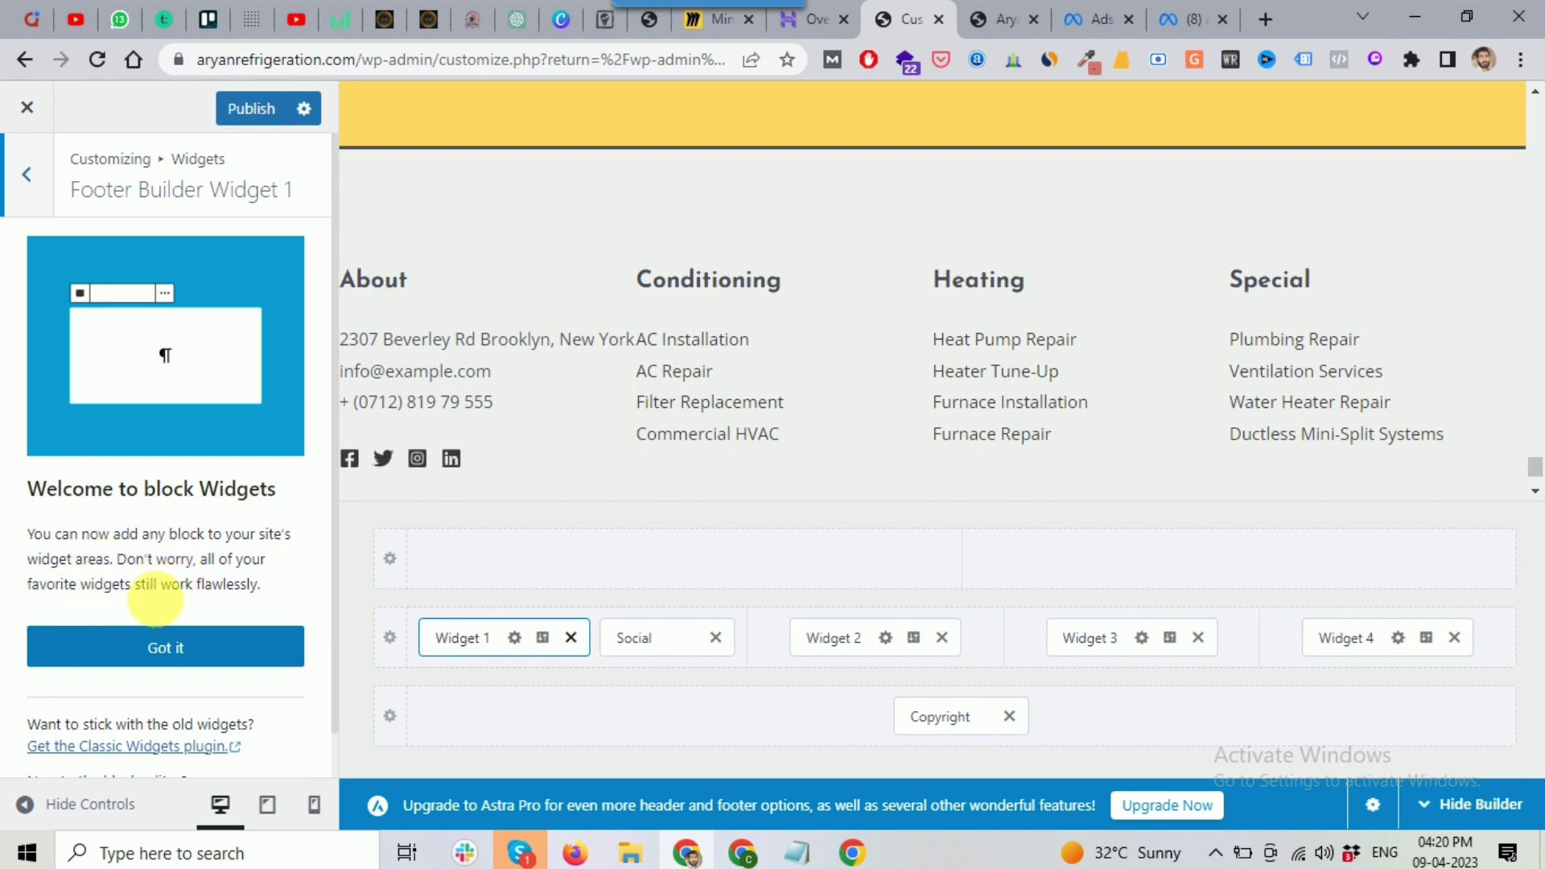
pyautogui.click(155, 644)
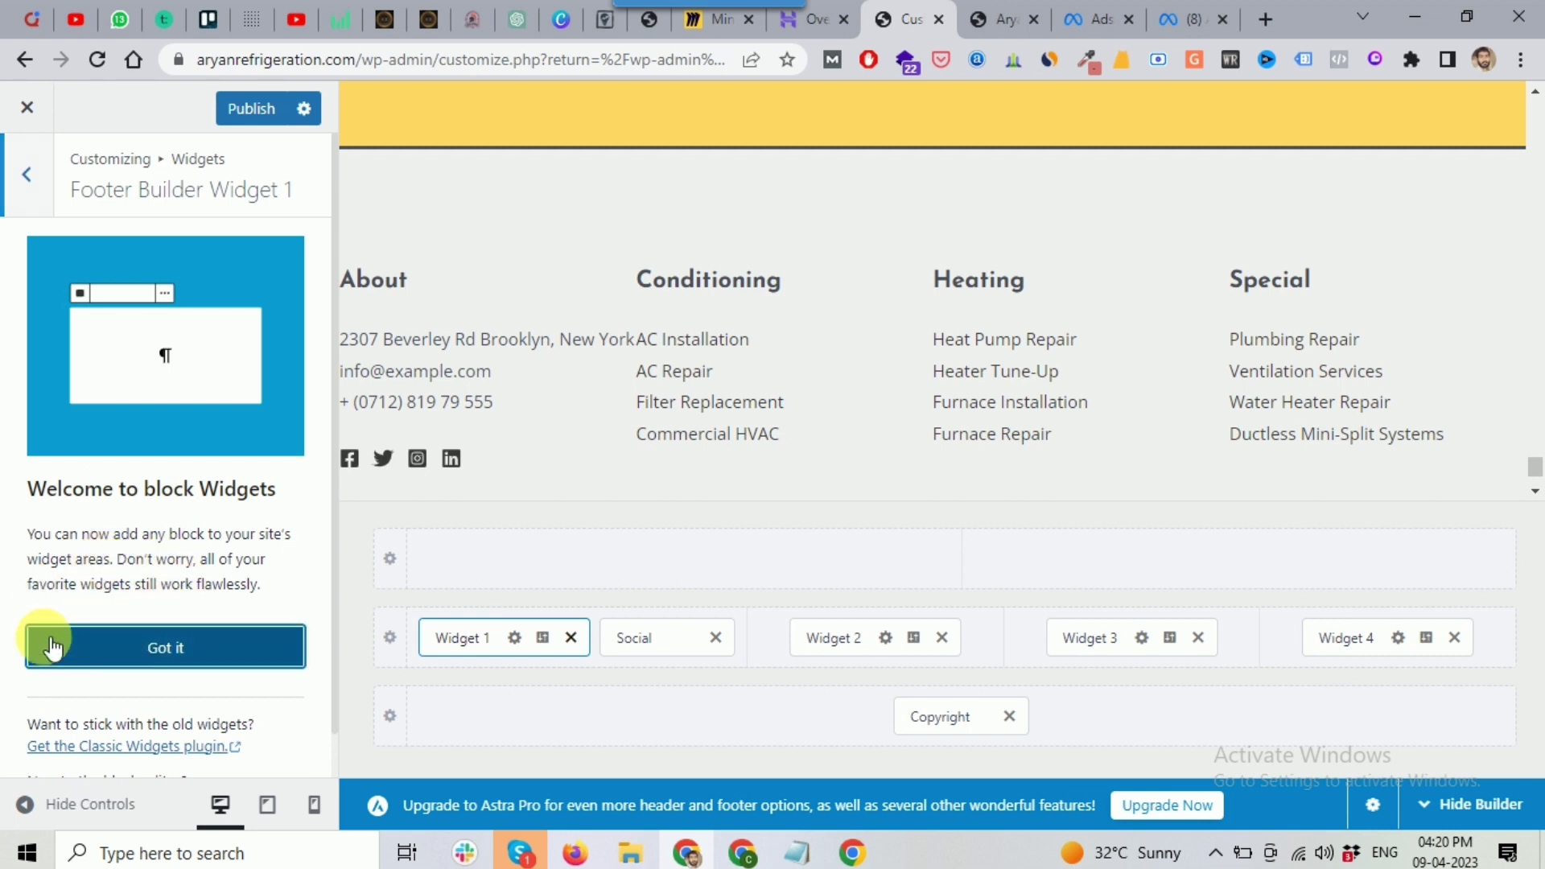
pyautogui.click(196, 655)
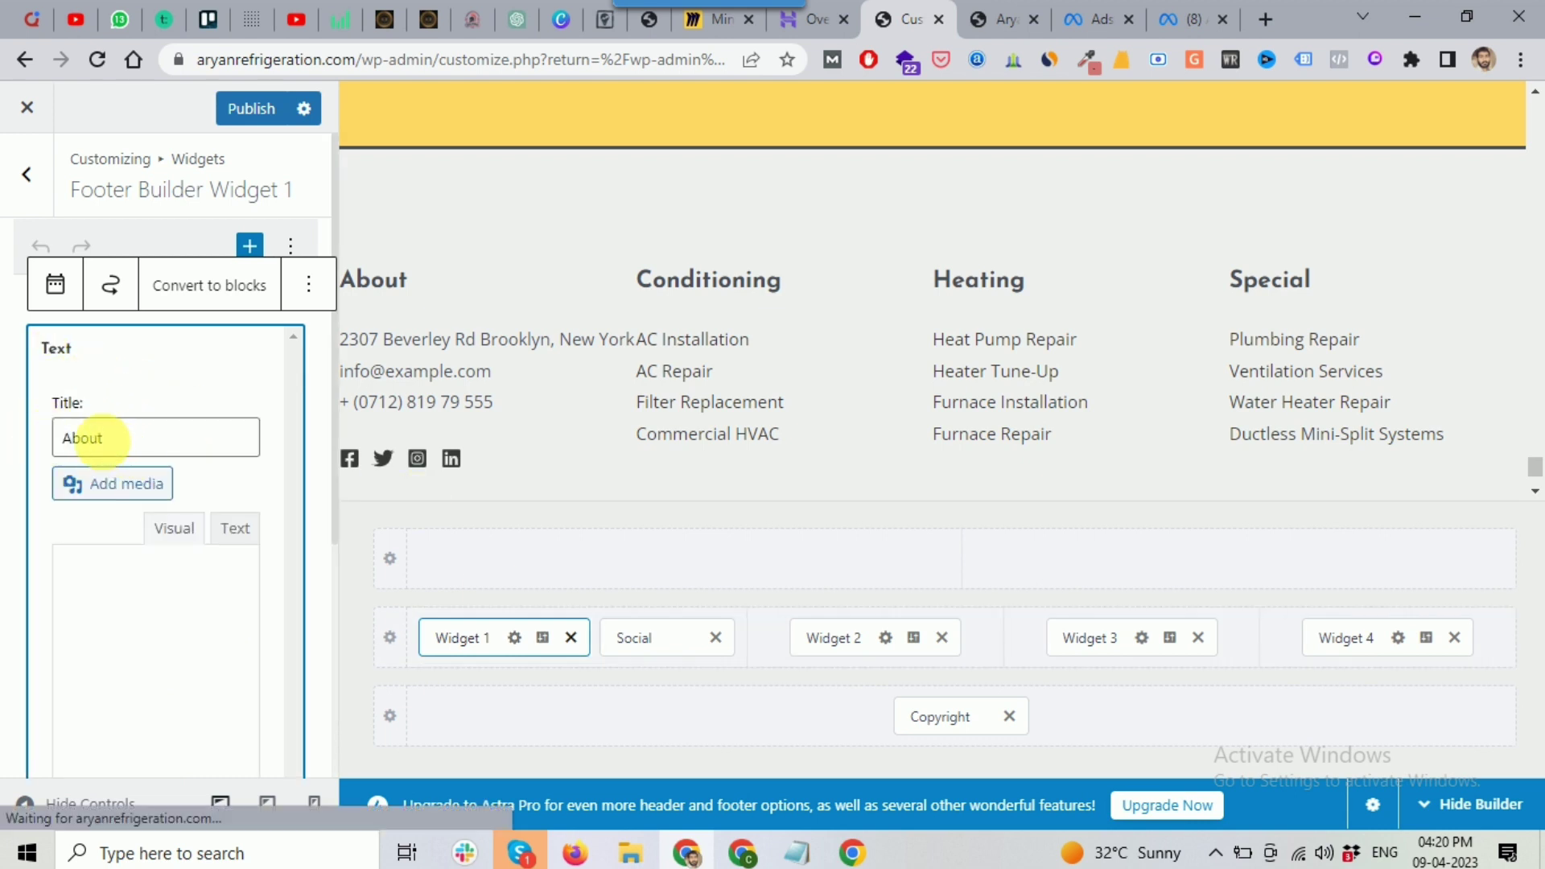
pyautogui.scroll(-2, 146, 568)
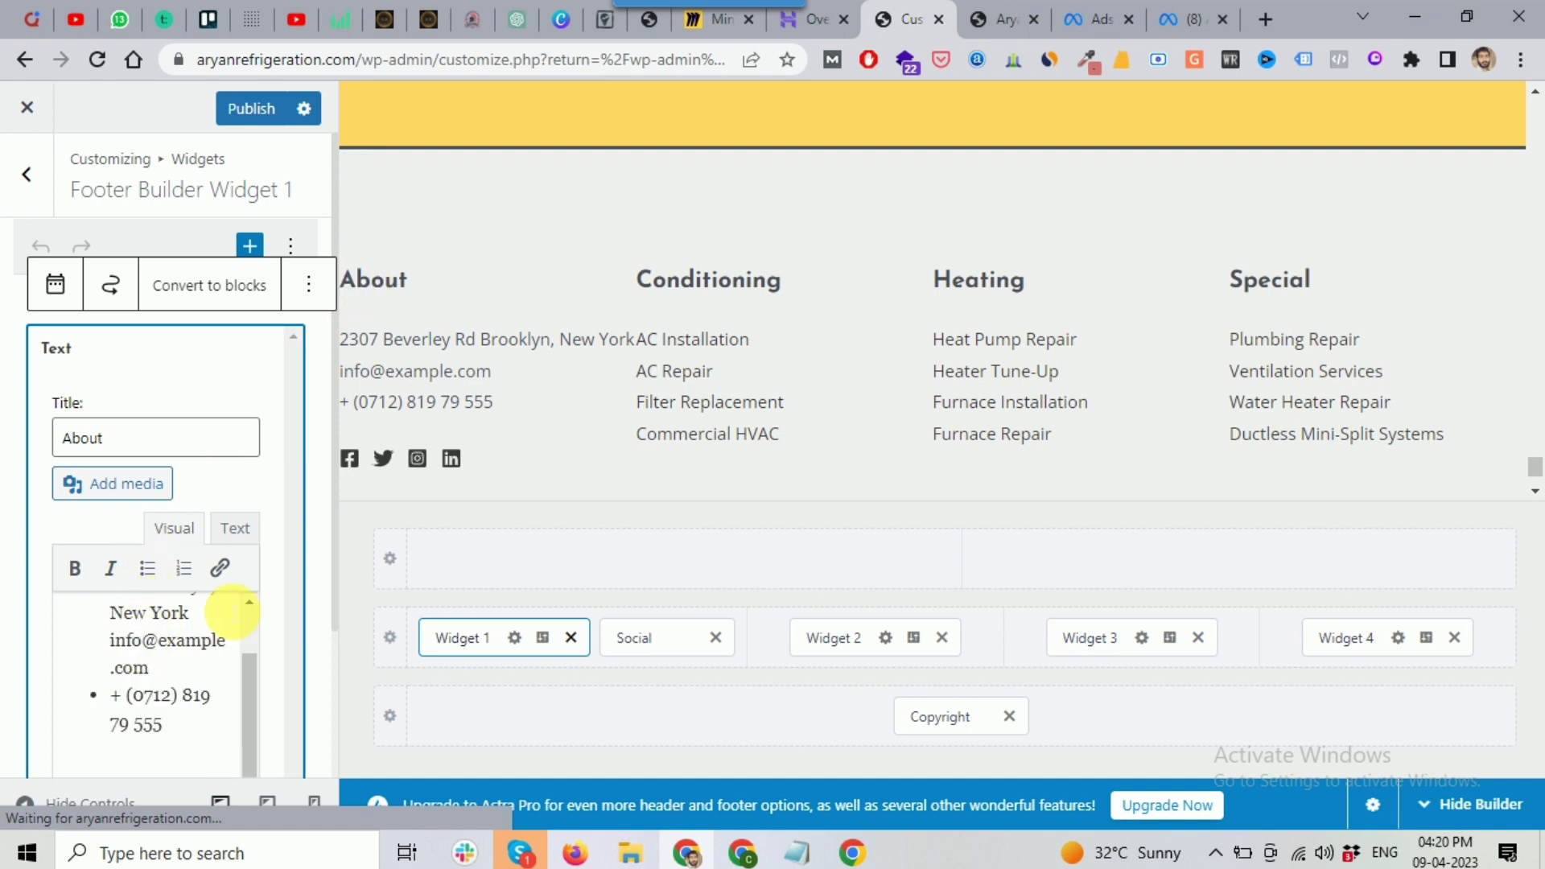
pyautogui.scroll(2, 249, 636)
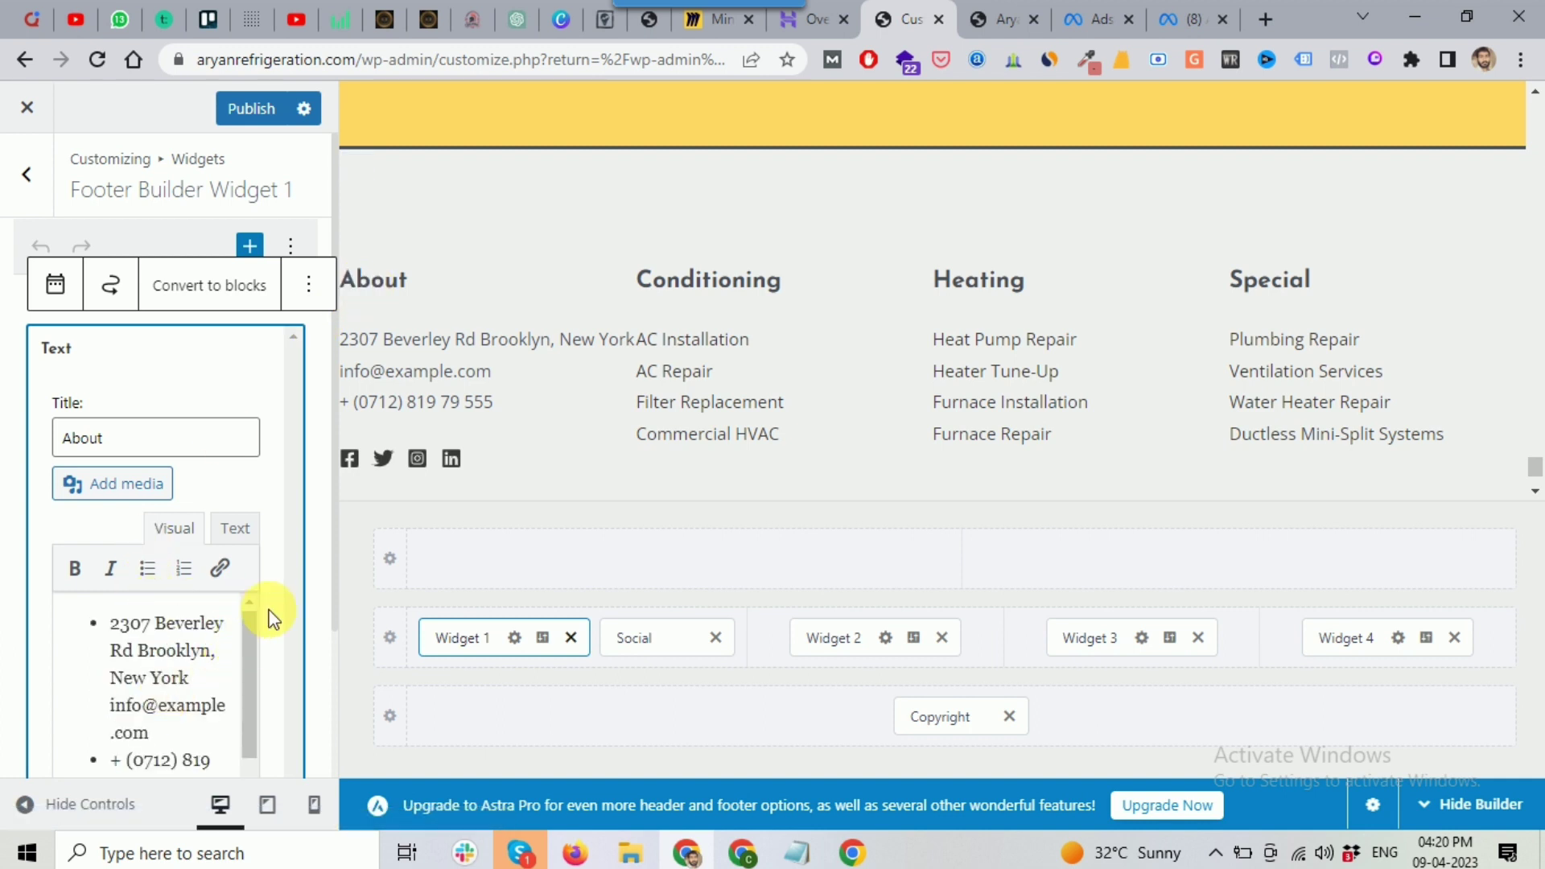
pyautogui.scroll(-2, 270, 616)
# Step: Replace the About widget's Brooklyn address bullet with the Nashik address copied from the business notes
pyautogui.click(797, 854)
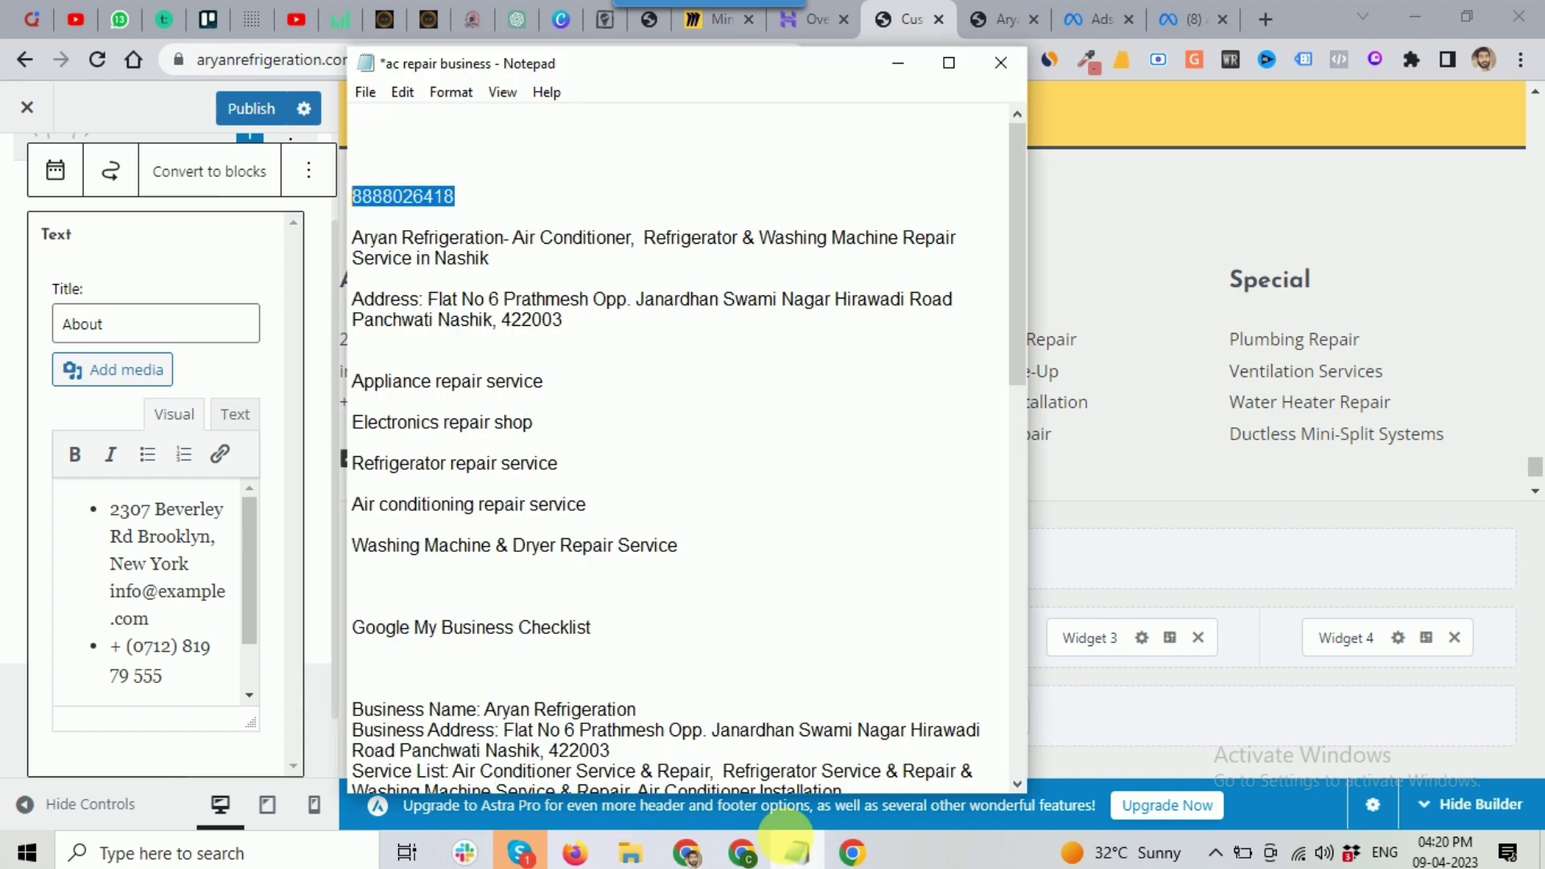
pyautogui.click(470, 354)
pyautogui.click(583, 322)
pyautogui.keyDown('shift'); pyautogui.click(430, 300); pyautogui.keyUp('shift')
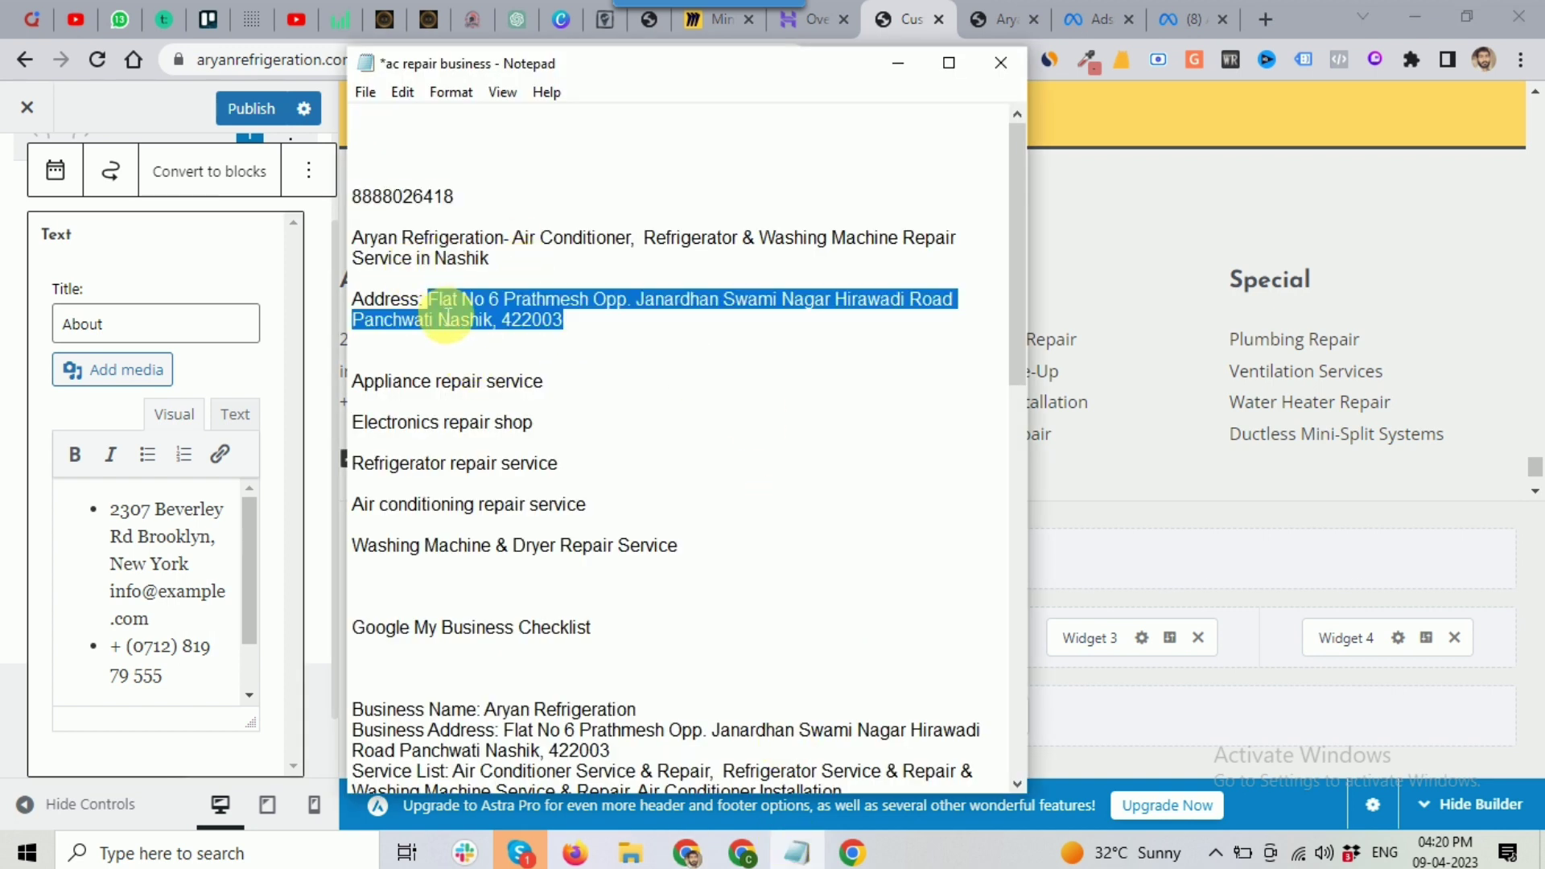
pyautogui.click(167, 635)
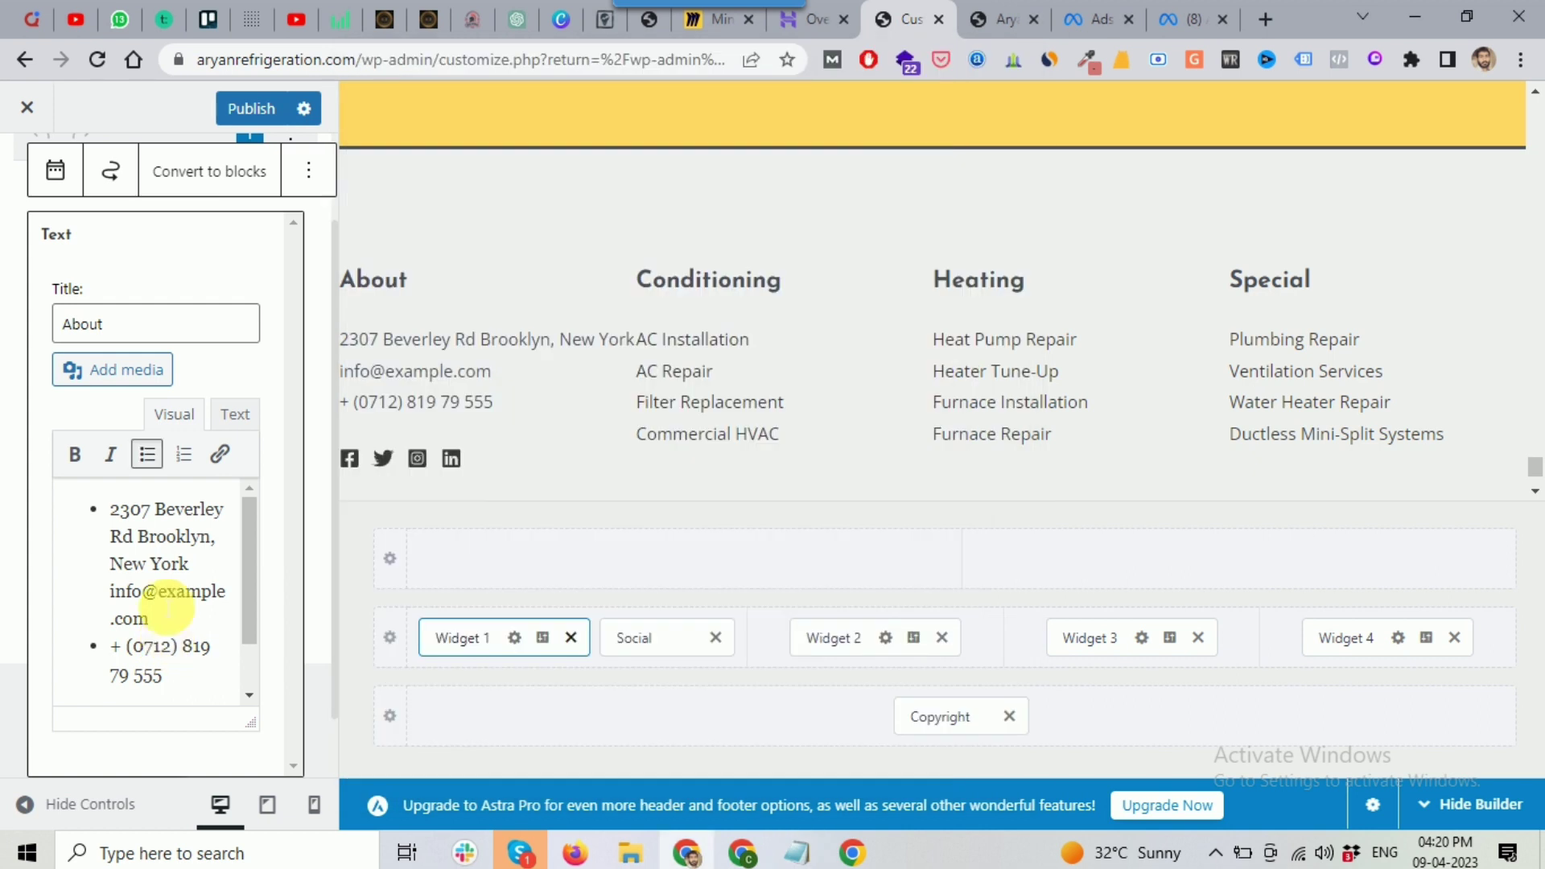
pyautogui.scroll(2, 161, 603)
pyautogui.scroll(-2, 275, 577)
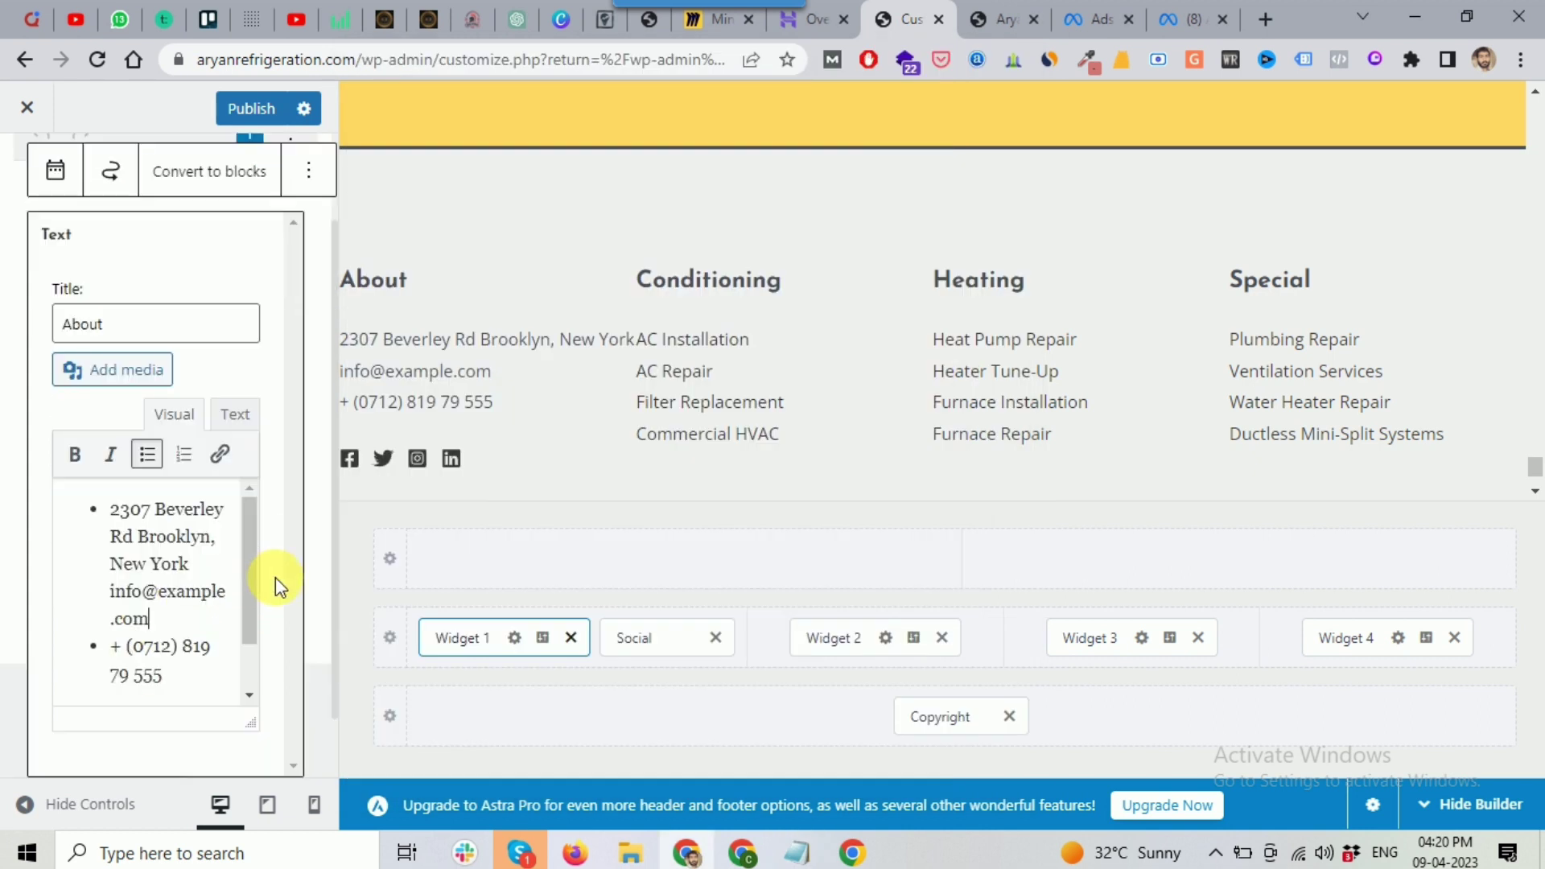
pyautogui.tripleClick(124, 516)
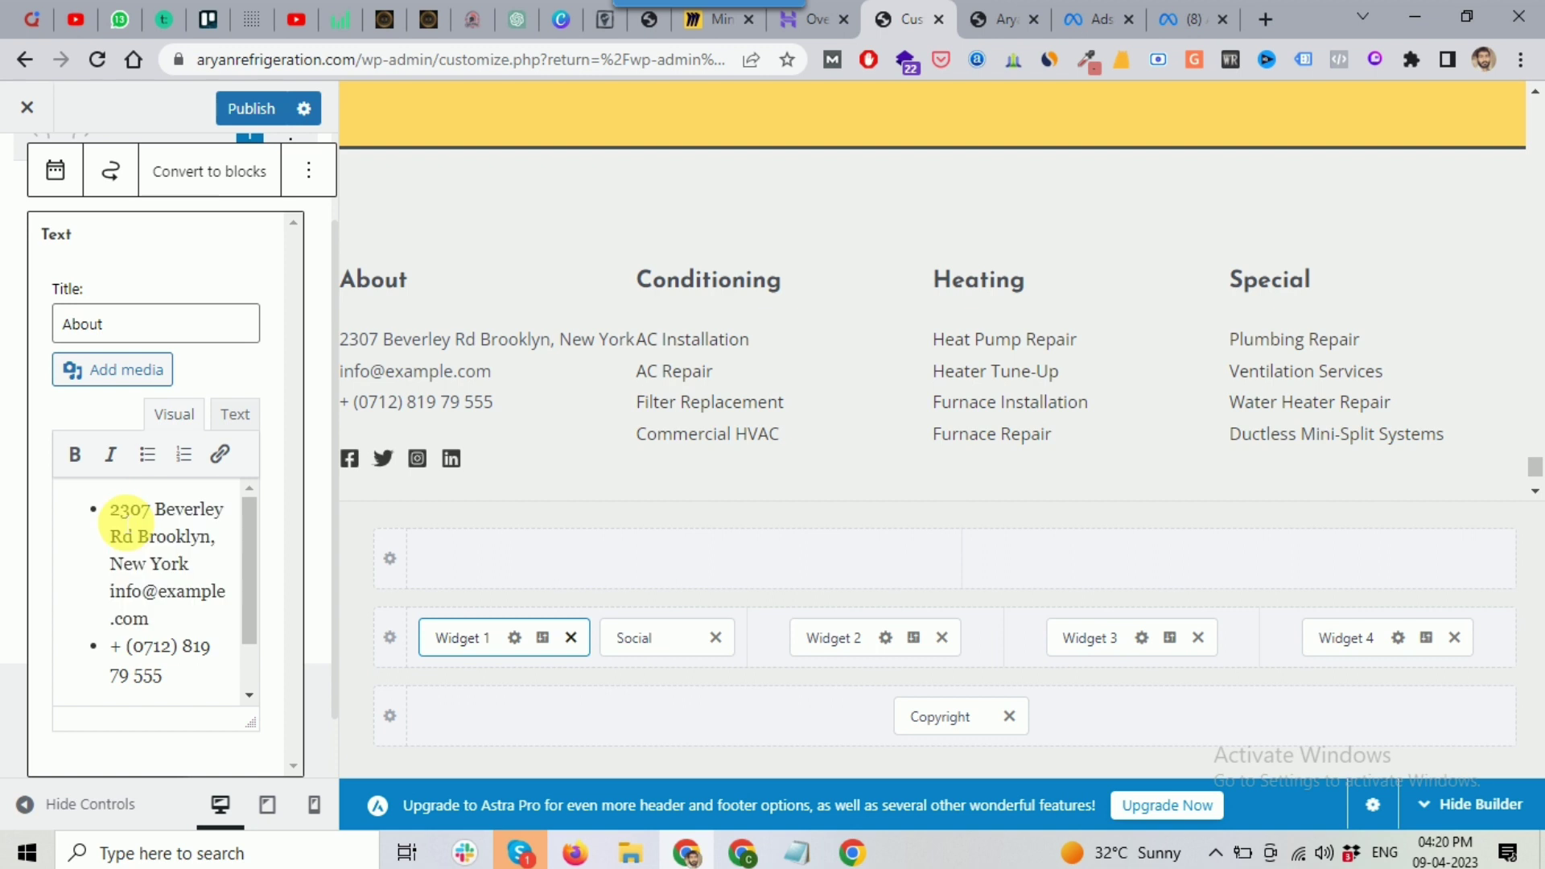
pyautogui.hotkey('ctrl', 'v')
pyautogui.scroll(-2, 169, 567)
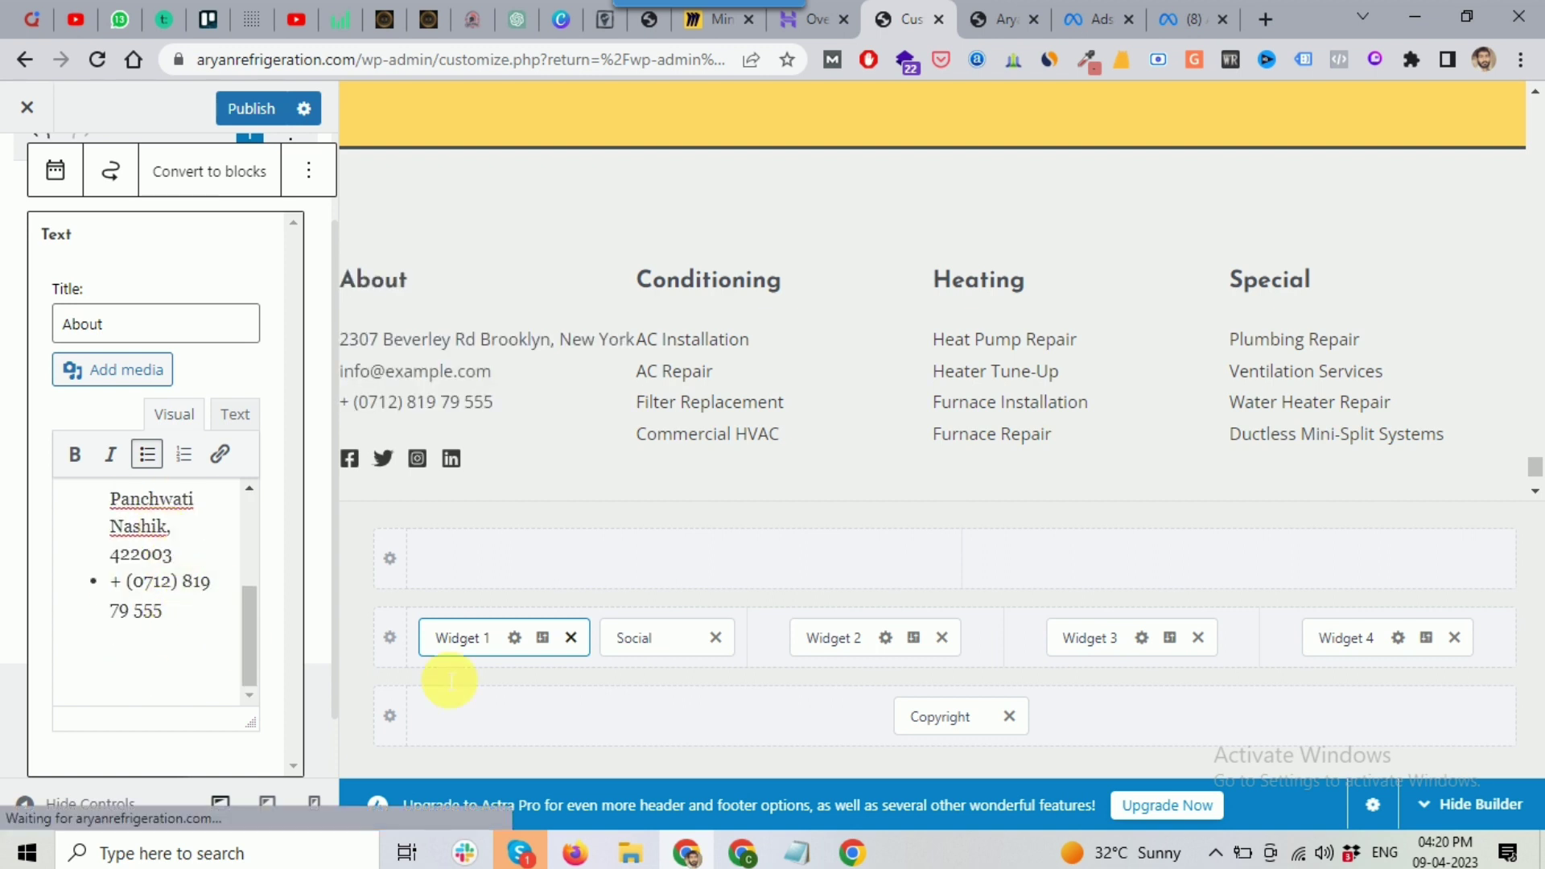
# Step: Replace the old phone bullet with the business's +91 mobile number
pyautogui.click(797, 853)
pyautogui.moveTo(453, 197); pyautogui.dragTo(372, 197)
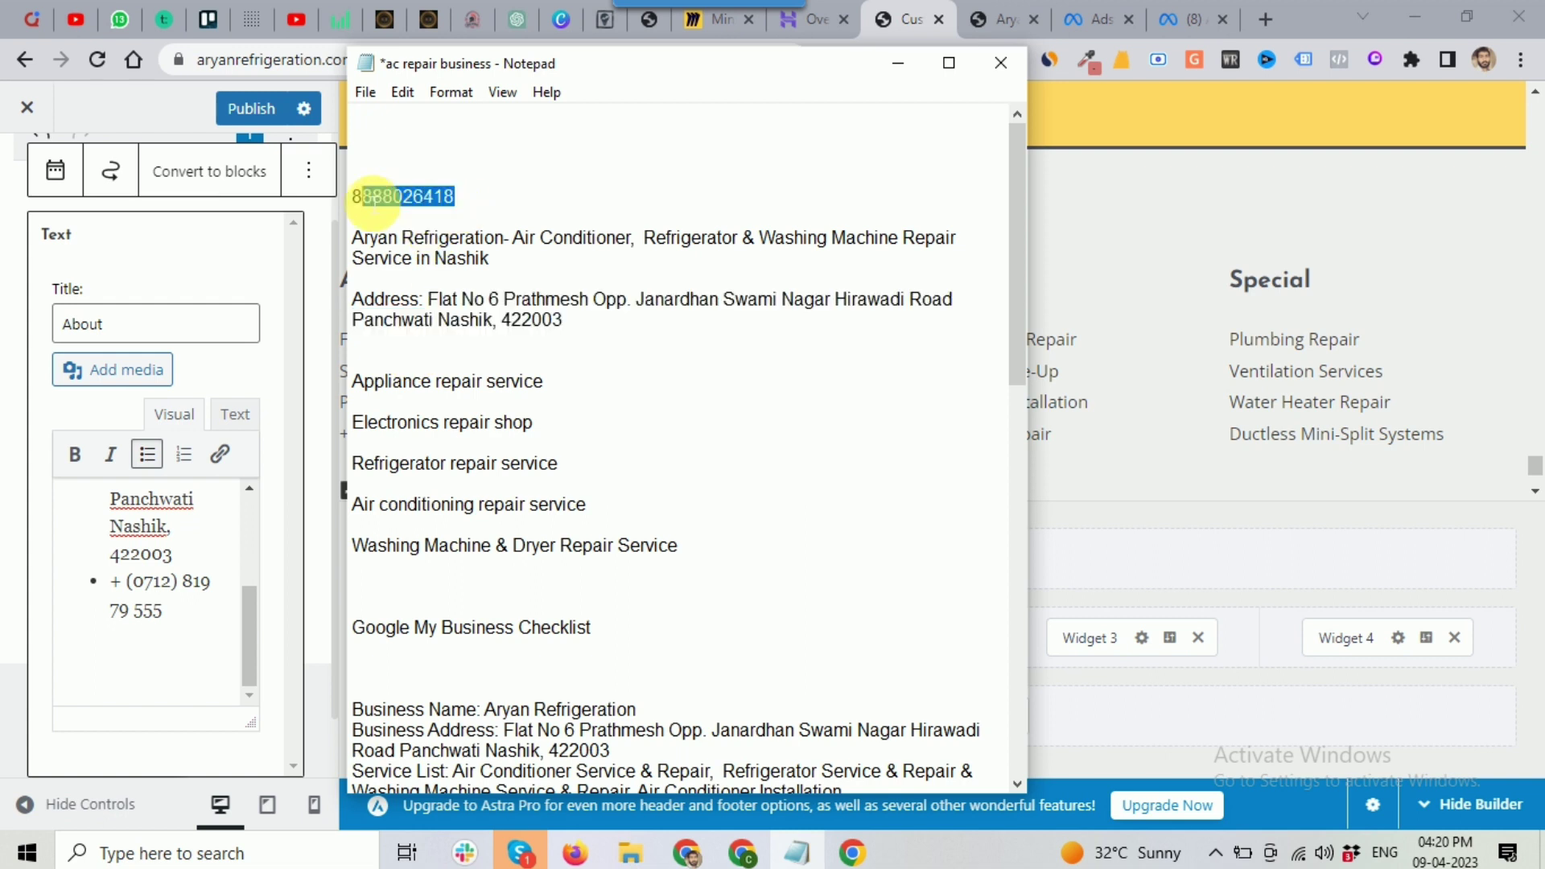
pyautogui.click(181, 615)
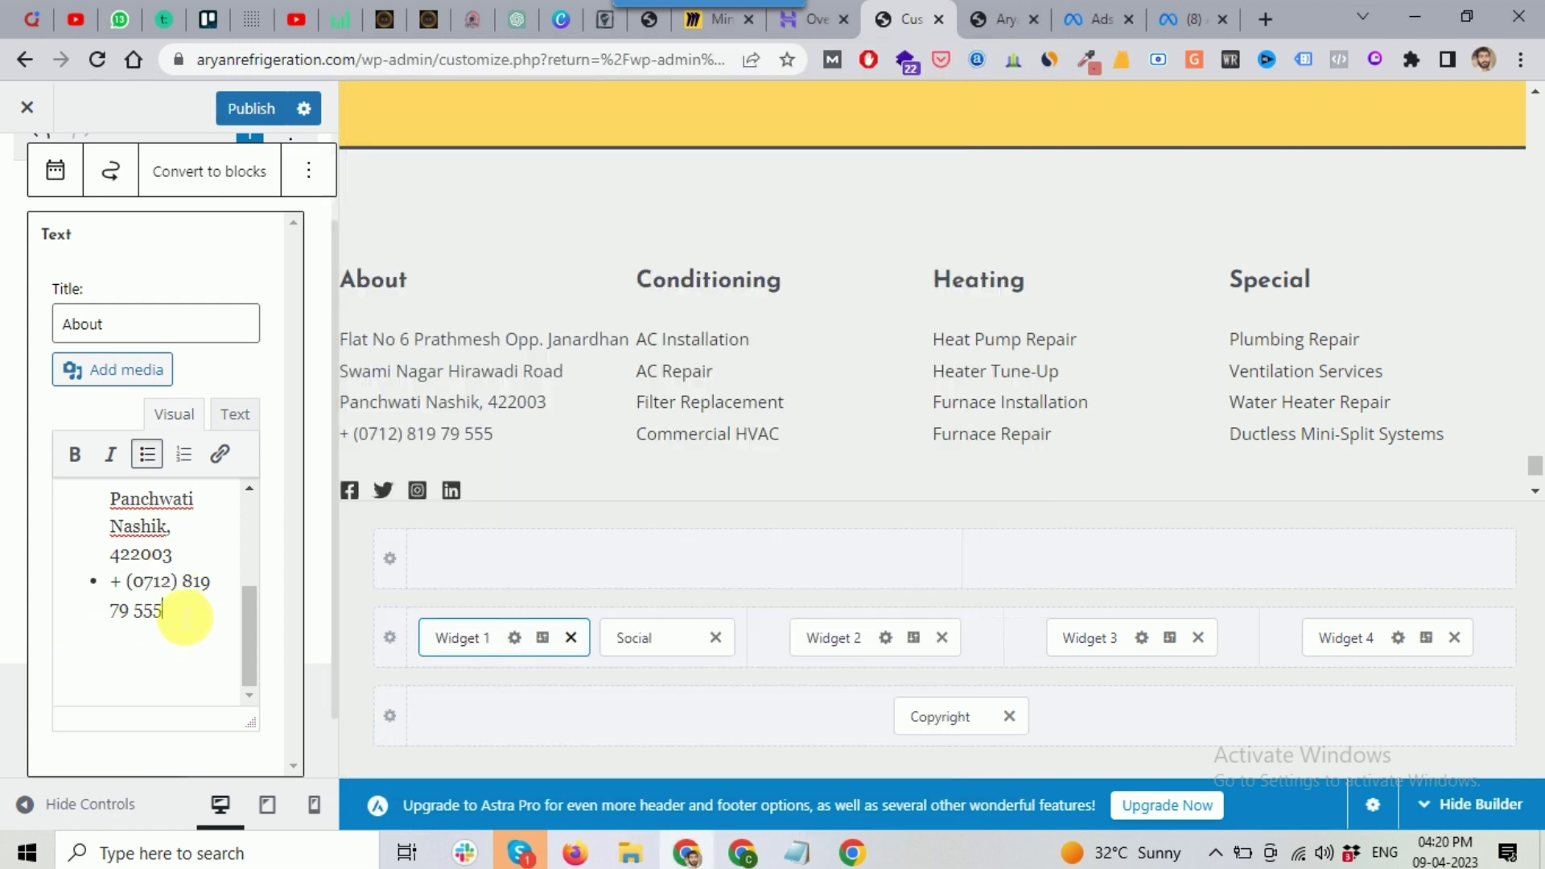
pyautogui.tripleClick(137, 592)
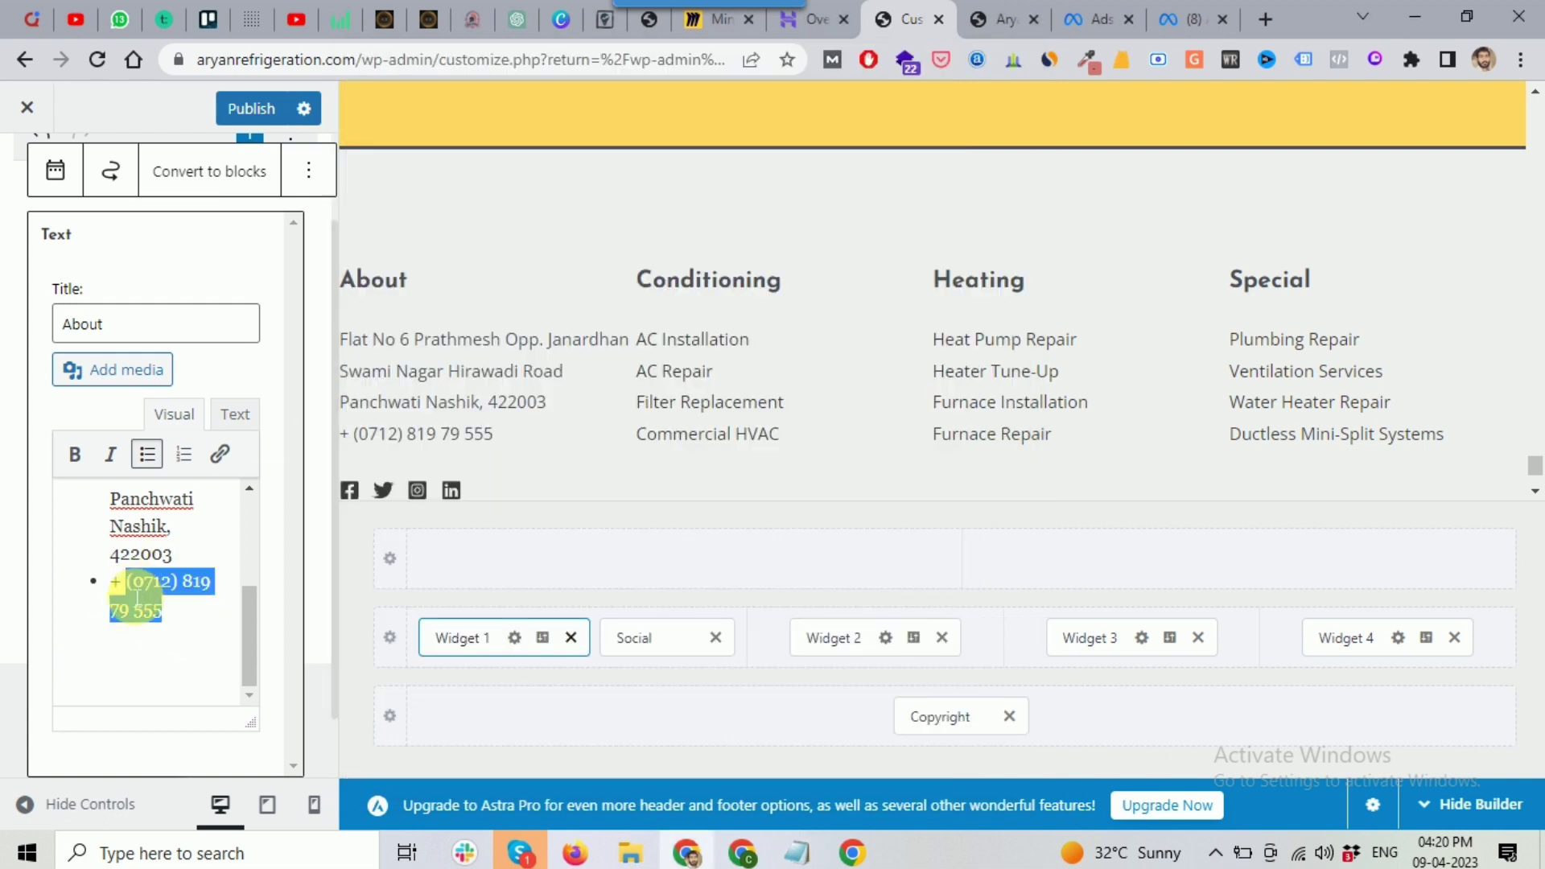
pyautogui.press('BackSpace')
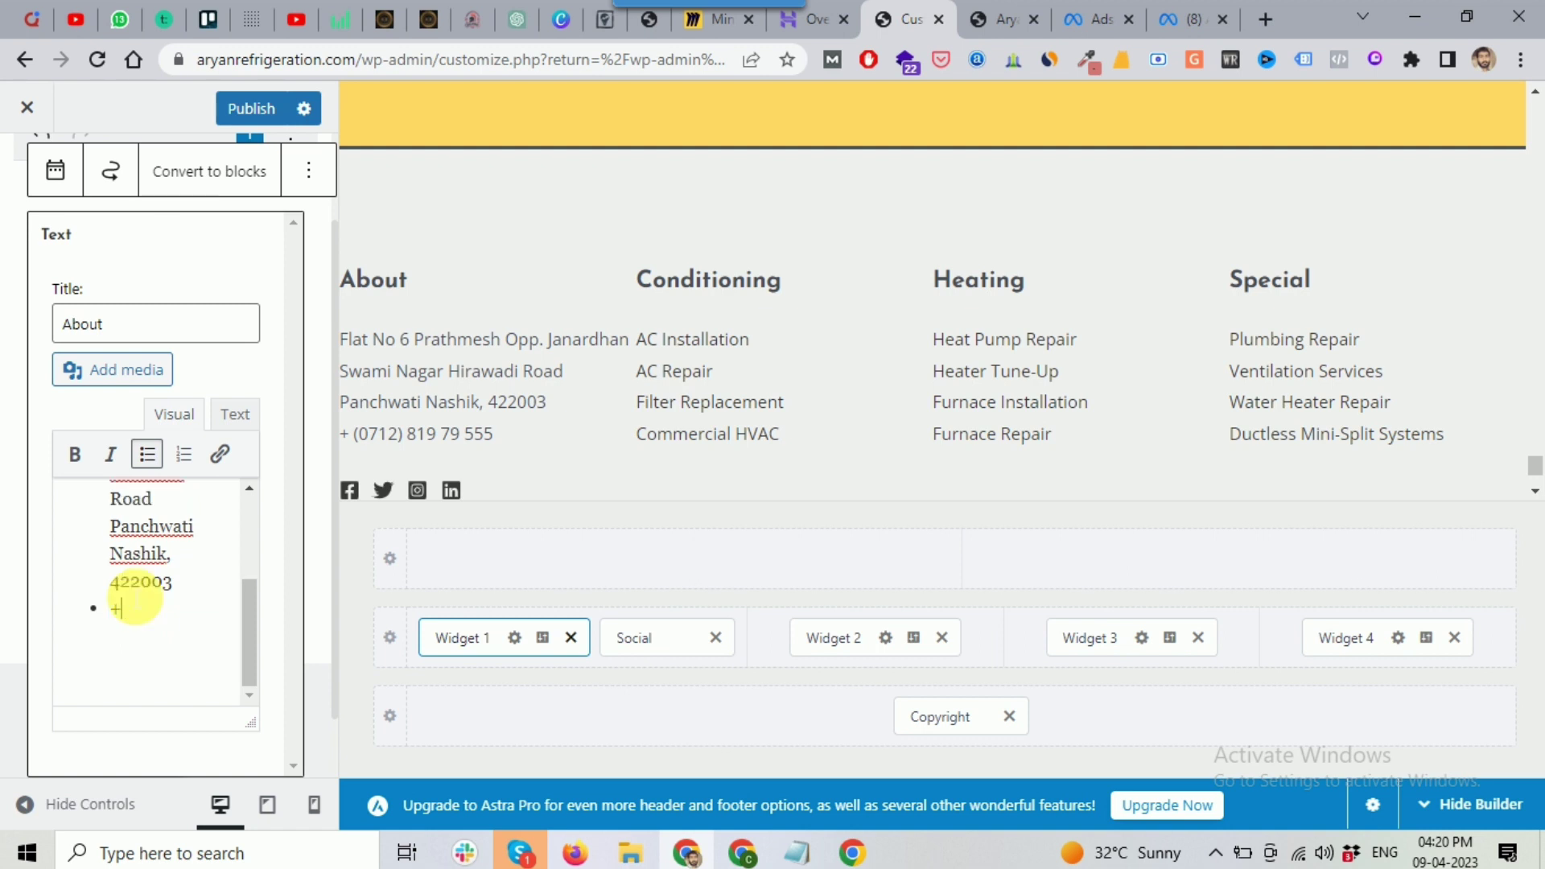
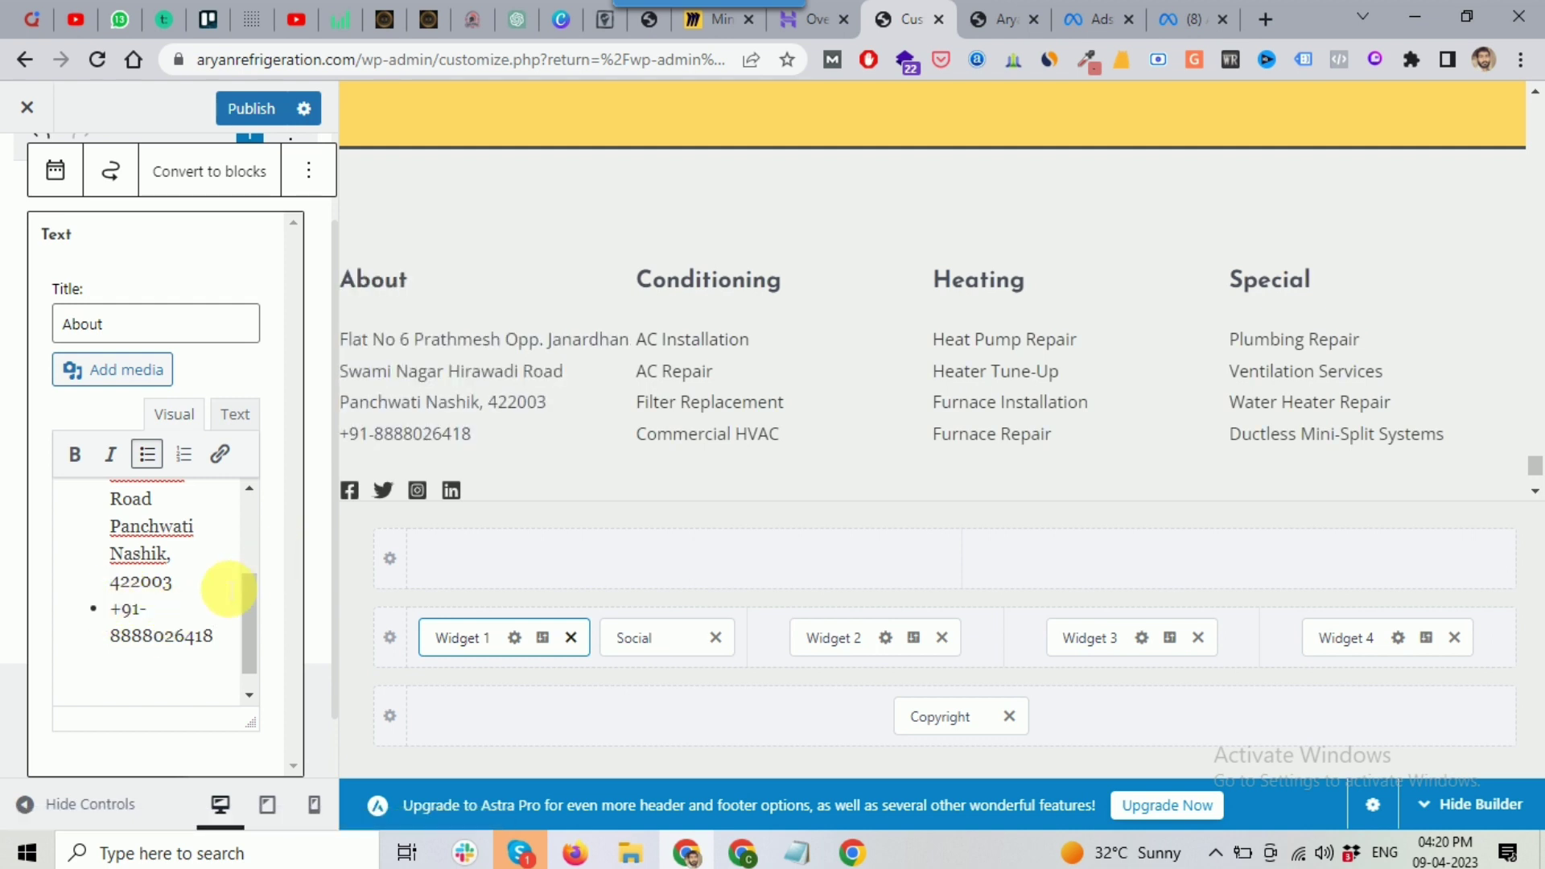
pyautogui.scroll(-1, 193, 555)
pyautogui.scroll(-1, 449, 485)
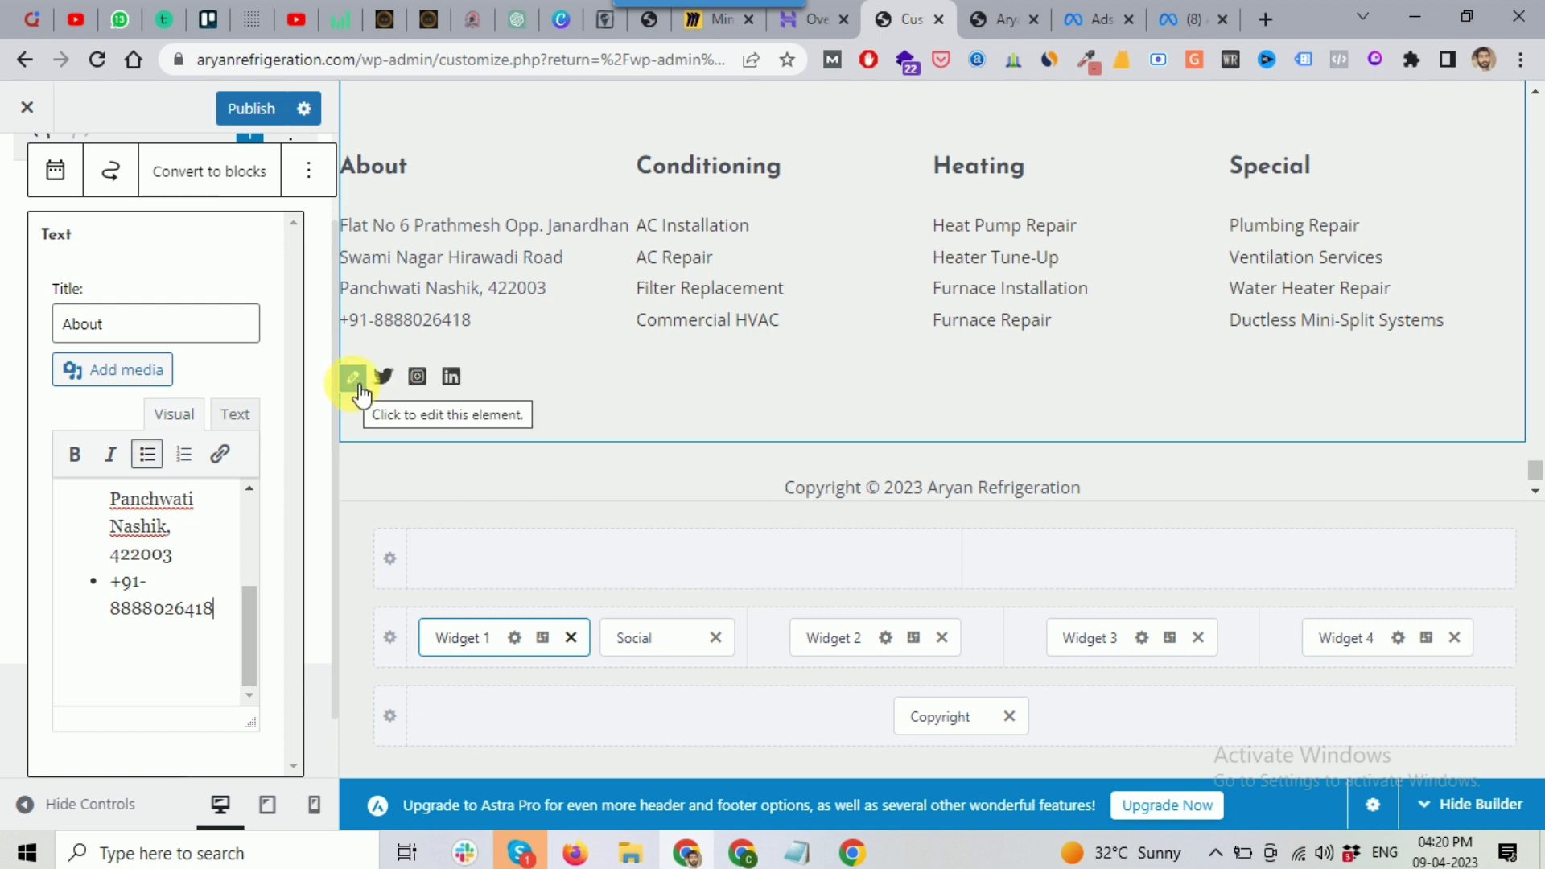
# Step: Open the footer's Conditioning menu in the Menus panel to view its four link items
pyautogui.click(354, 378)
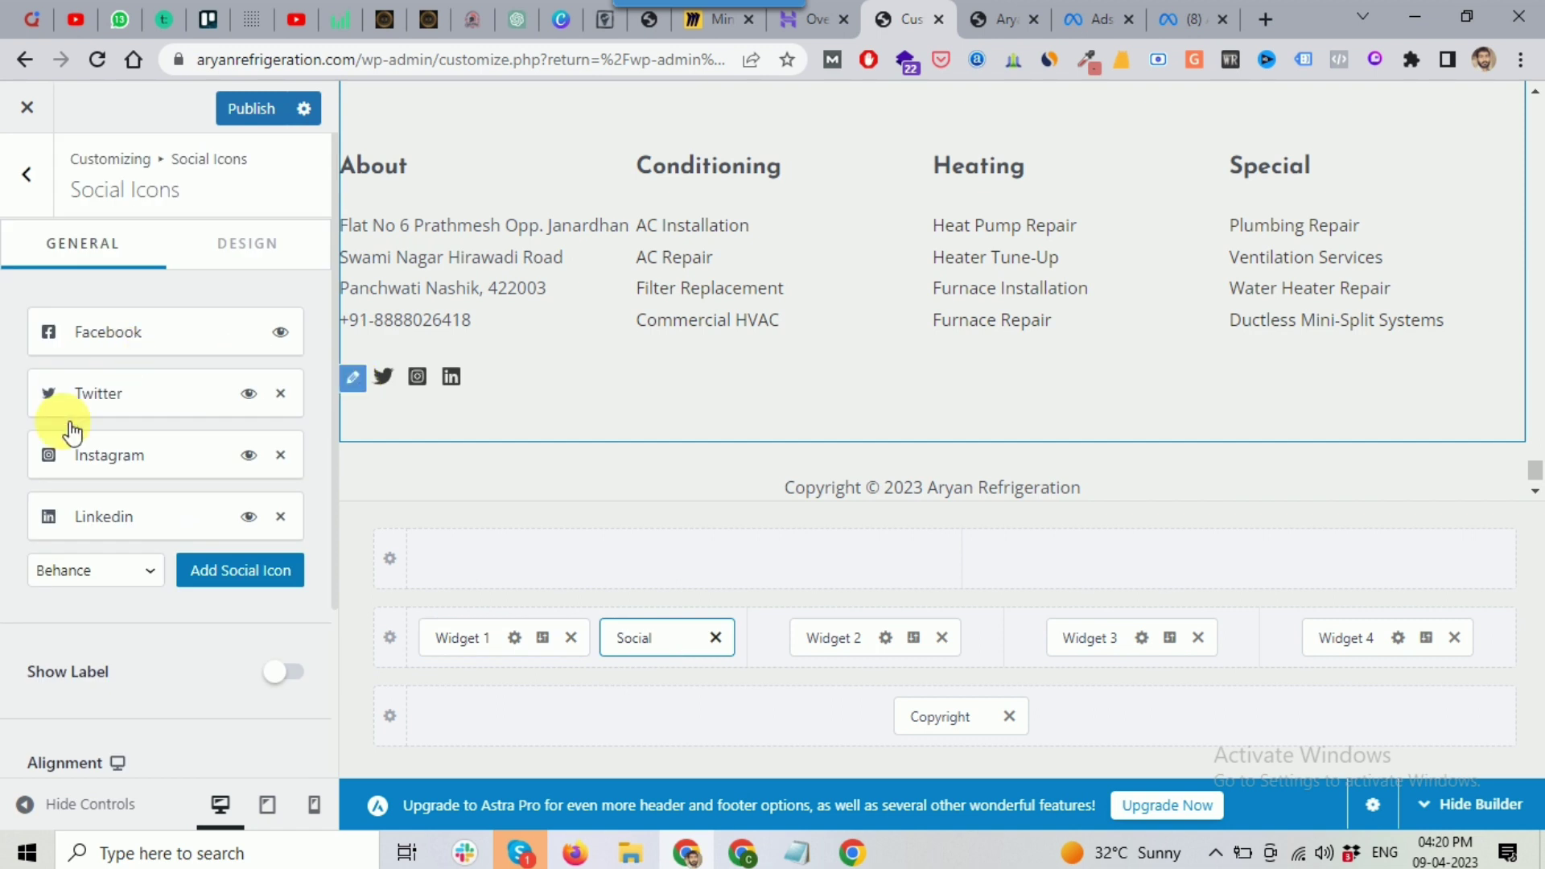
pyautogui.moveTo(674, 172)
pyautogui.moveTo(1299, 178)
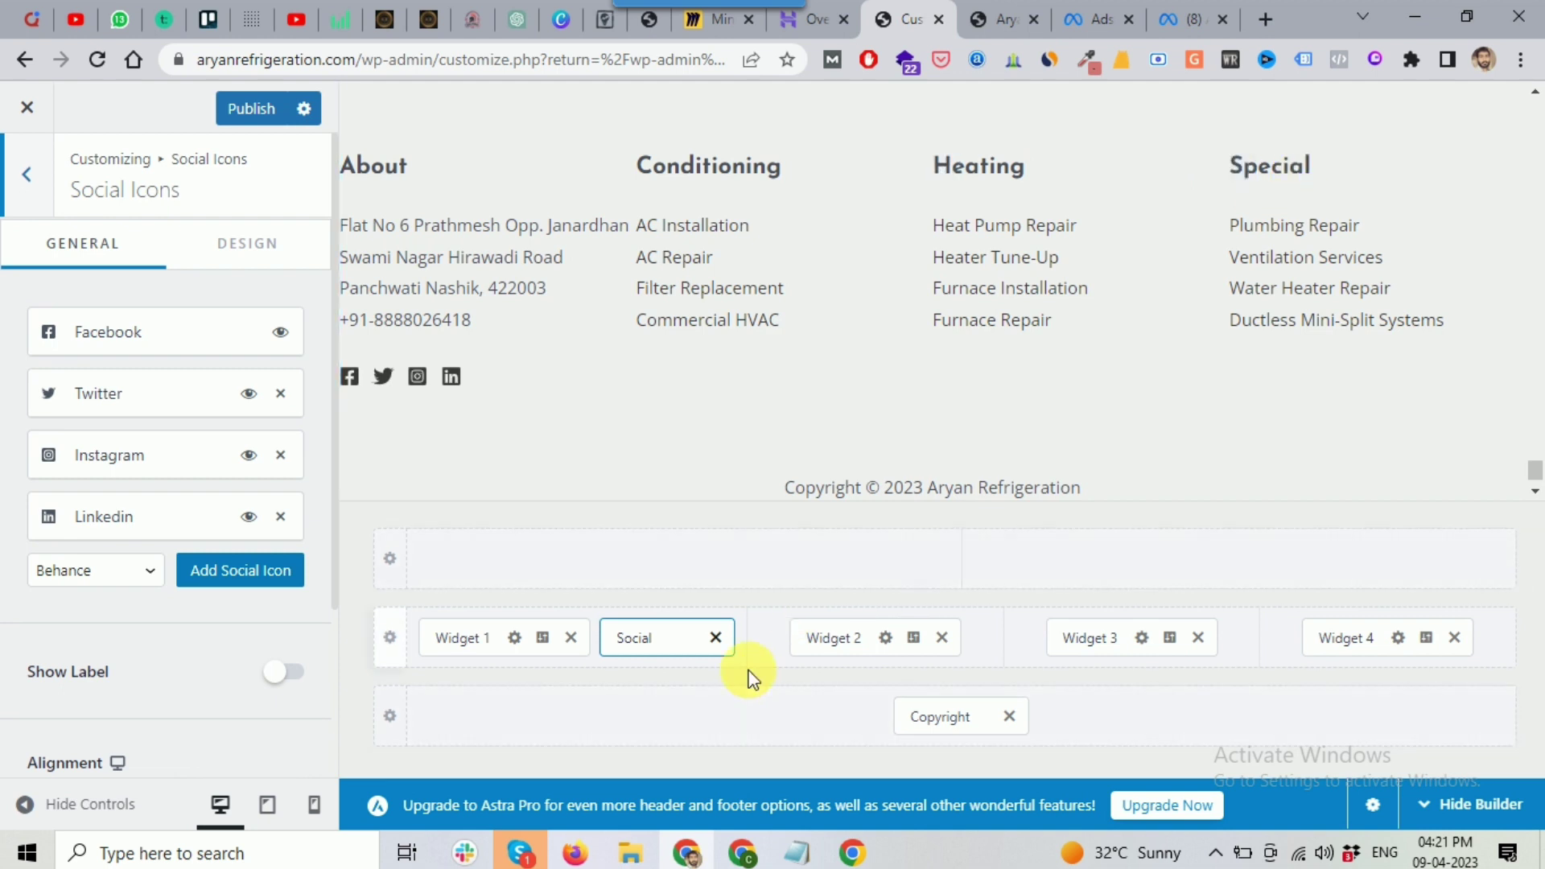
pyautogui.moveTo(648, 225)
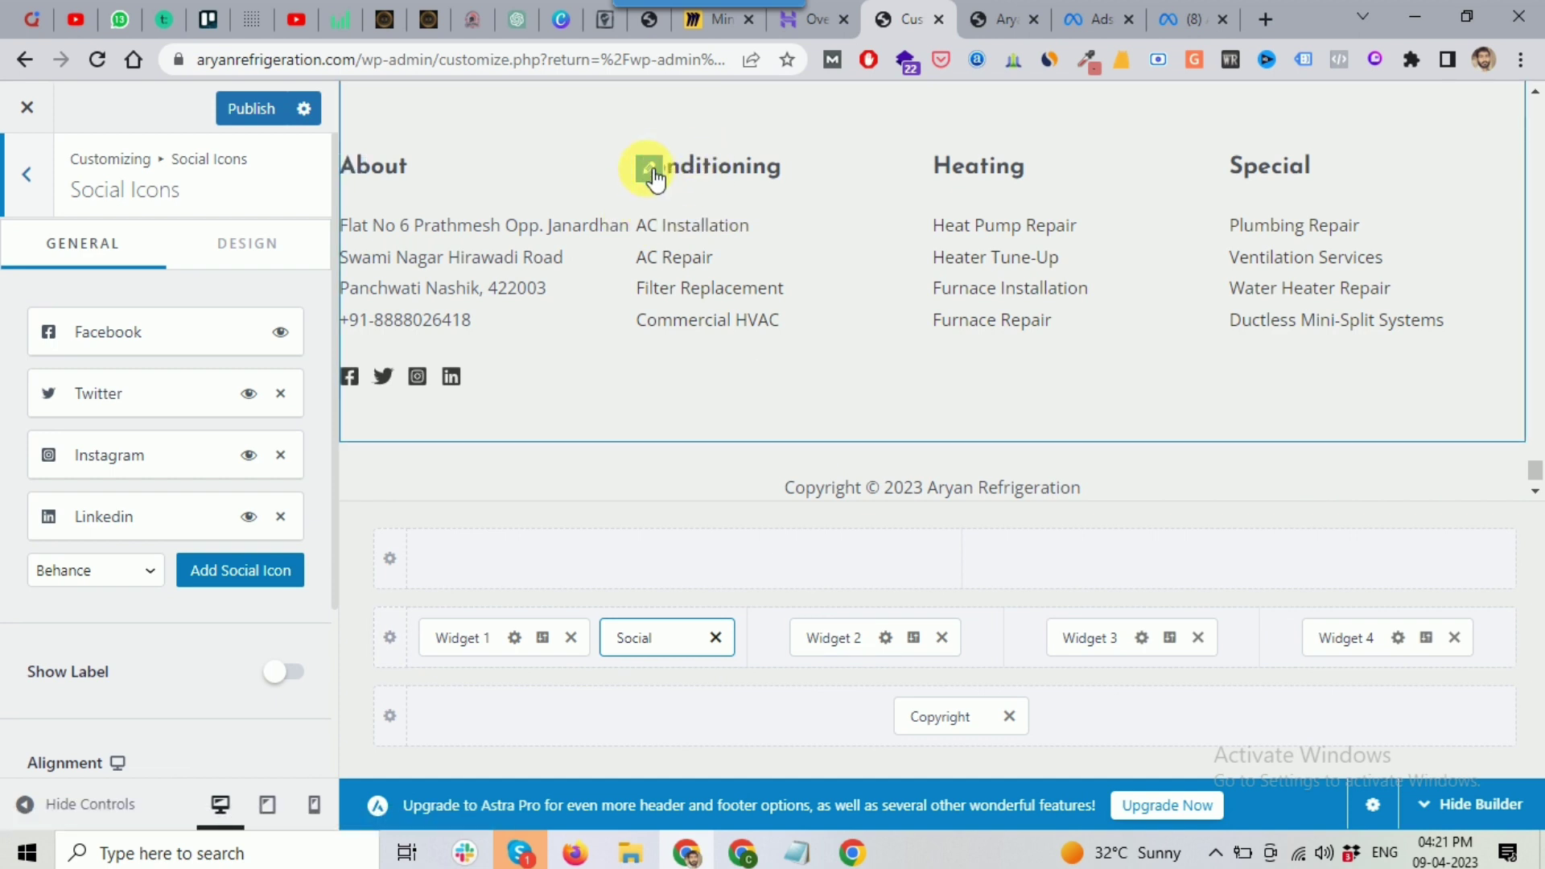
pyautogui.click(650, 170)
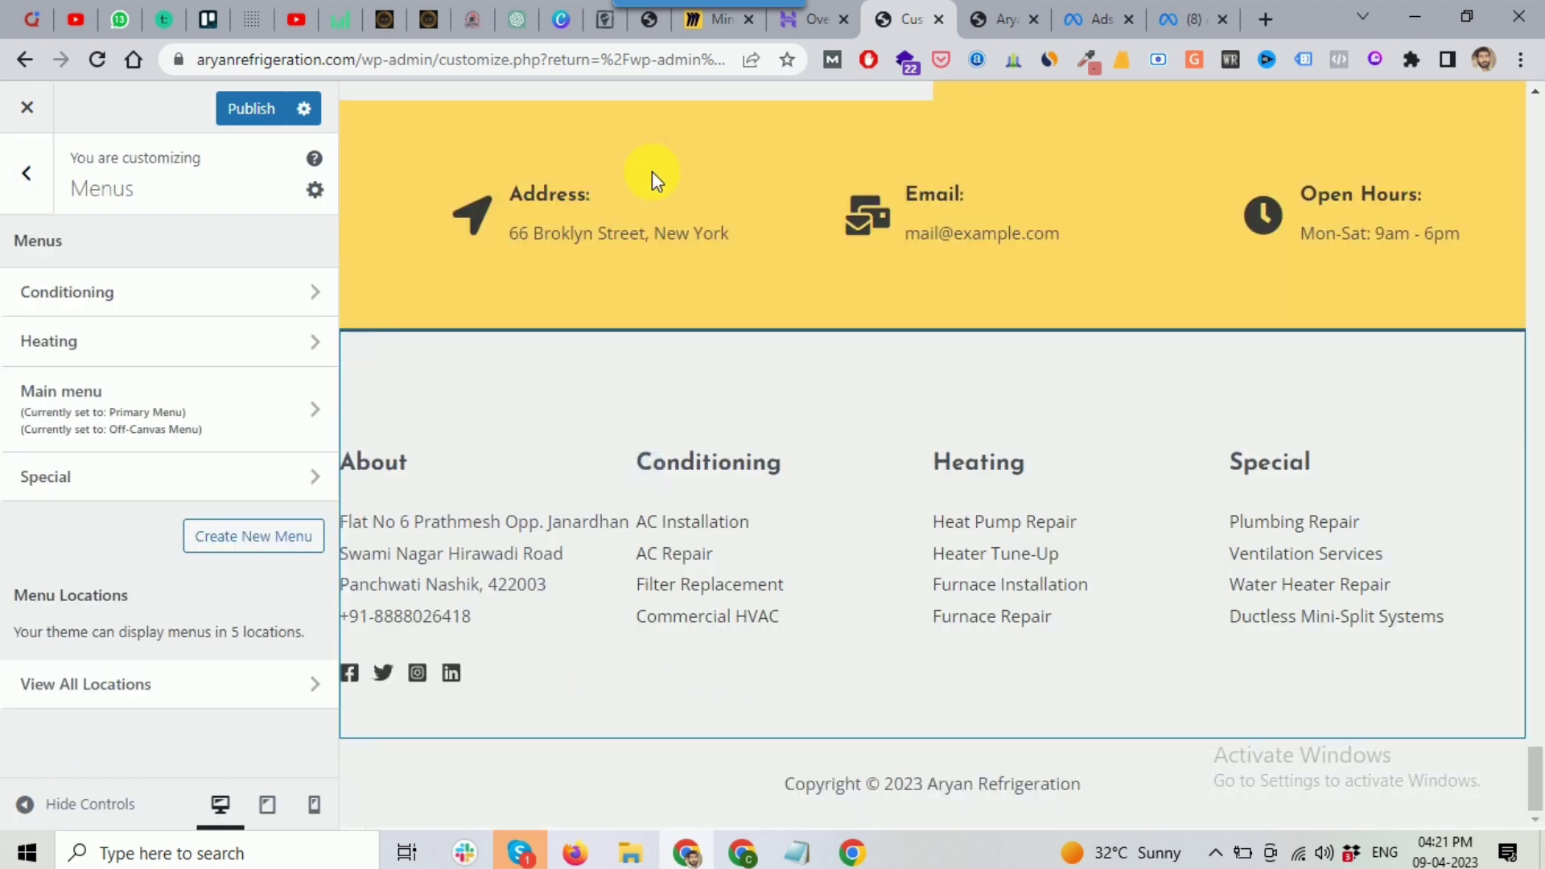
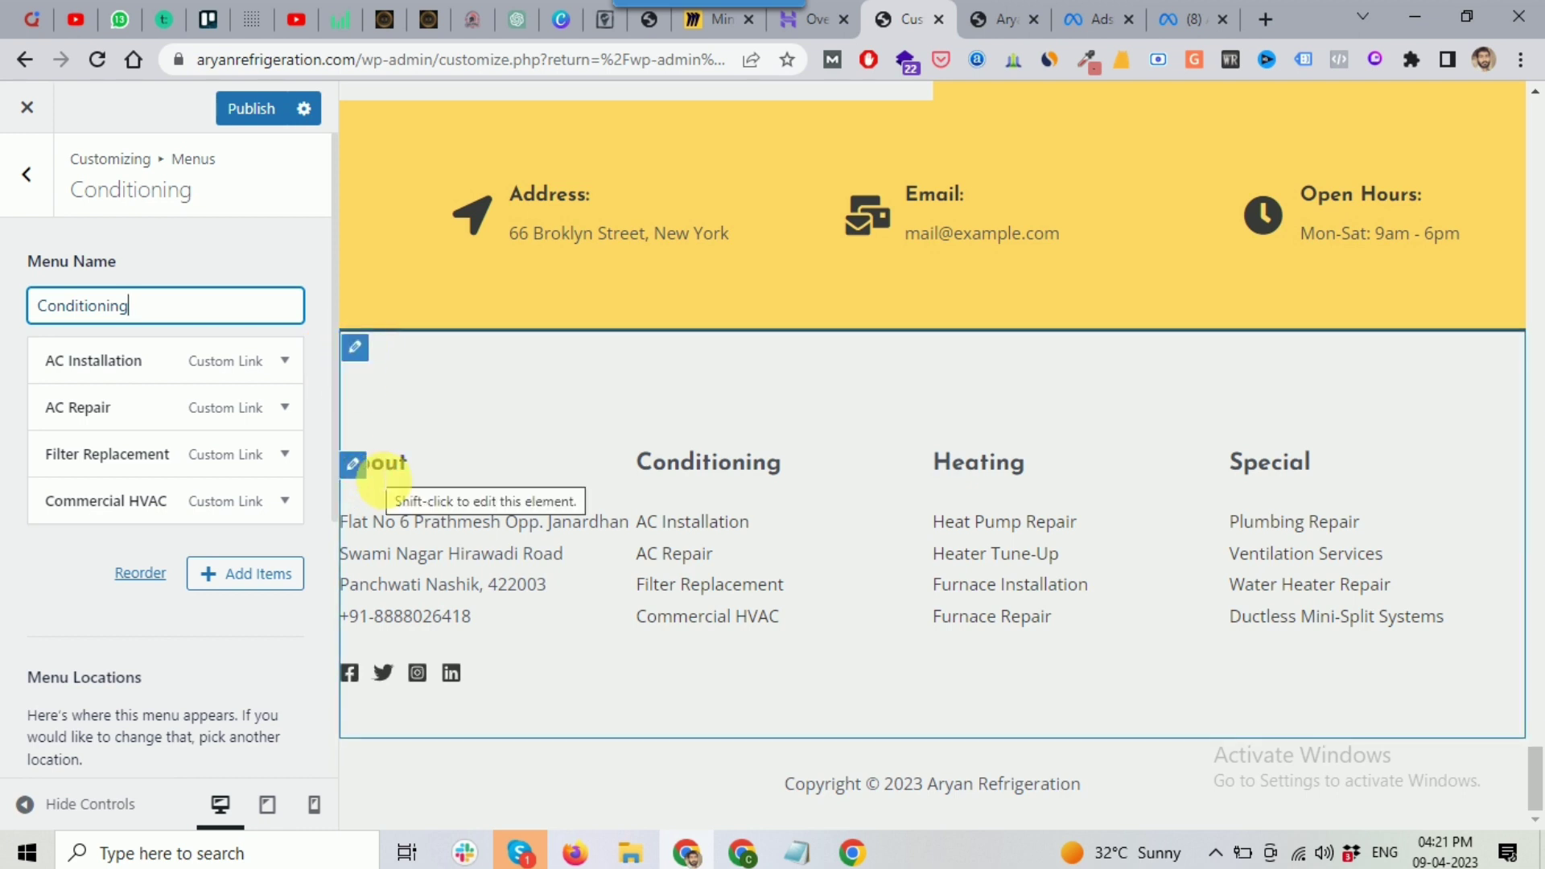
# Step: Open the Primary Footer row's settings, with its 4 columns: About, Conditioning, Heating, Special
pyautogui.click(361, 352)
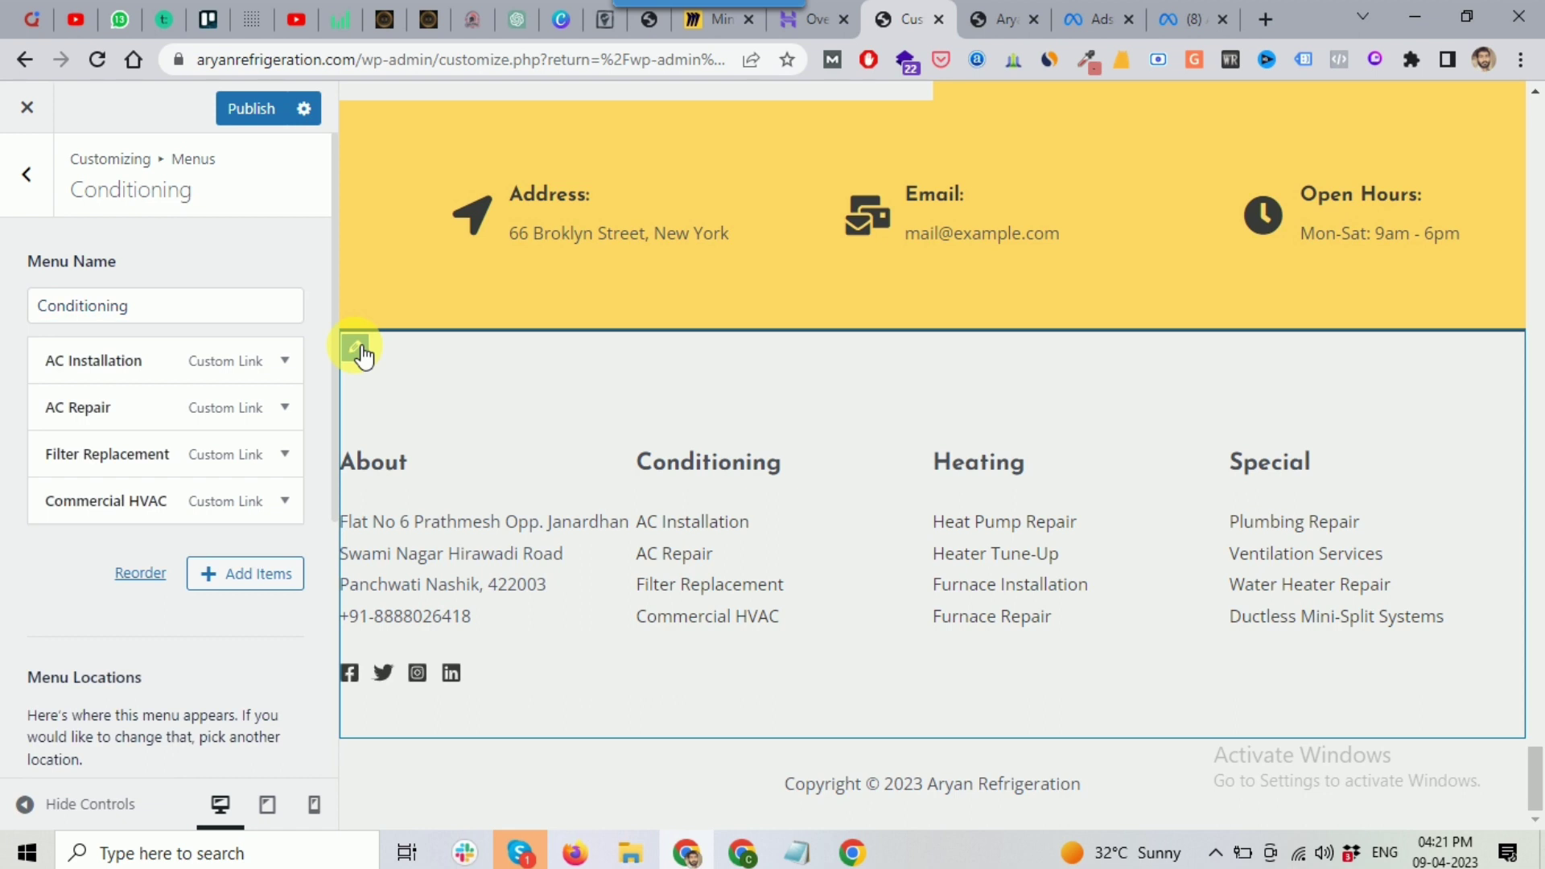
pyautogui.click(360, 353)
pyautogui.click(359, 349)
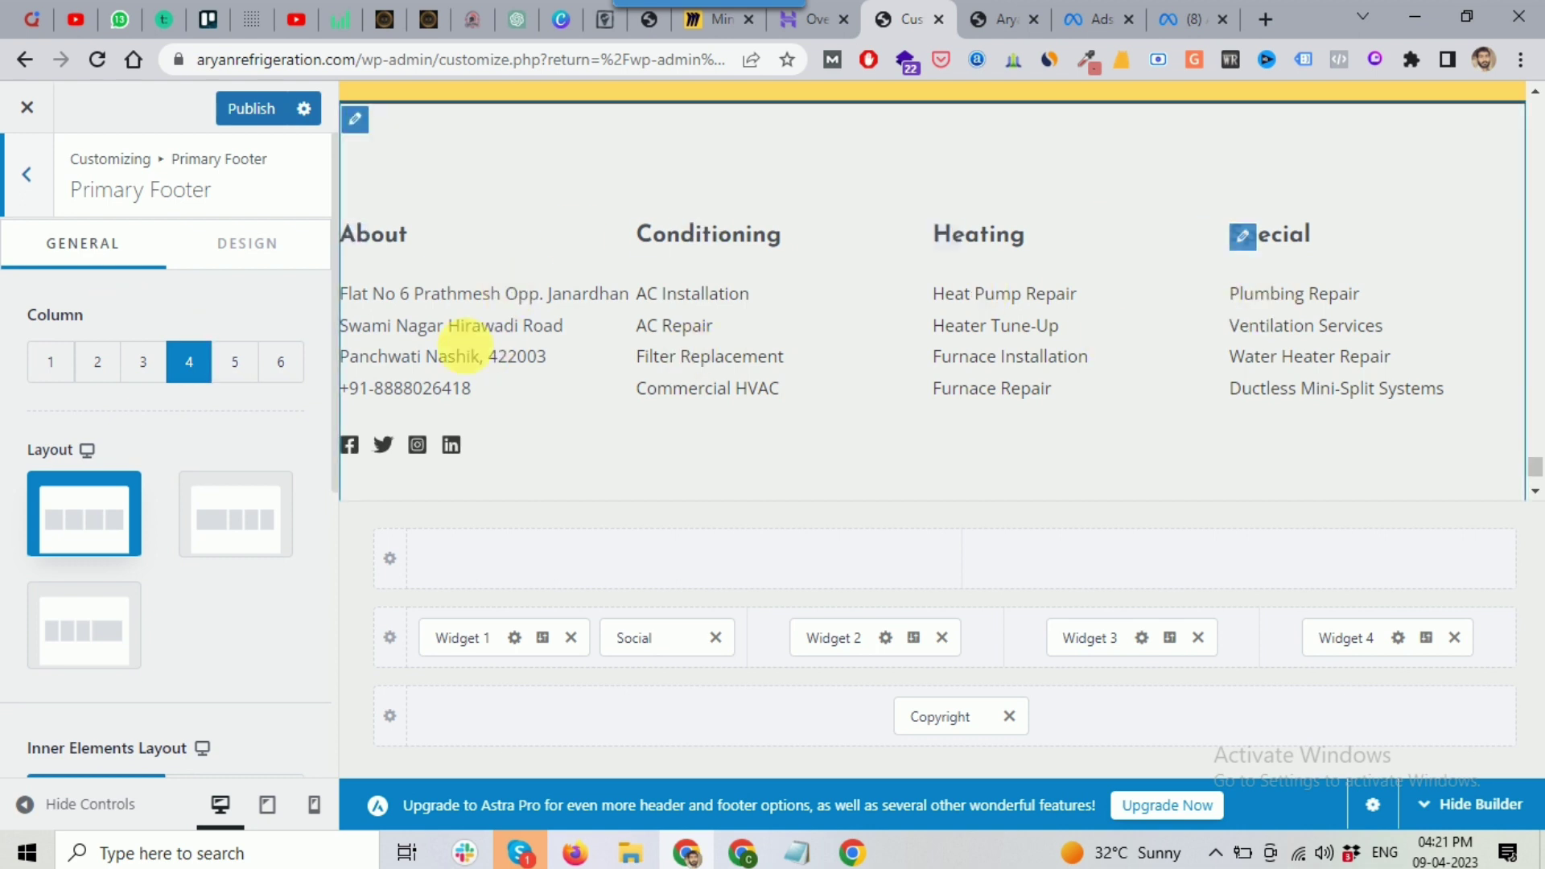
# Step: Set the primary footer to 3 columns, dropping Special, and open footer Widget 2
pyautogui.click(146, 361)
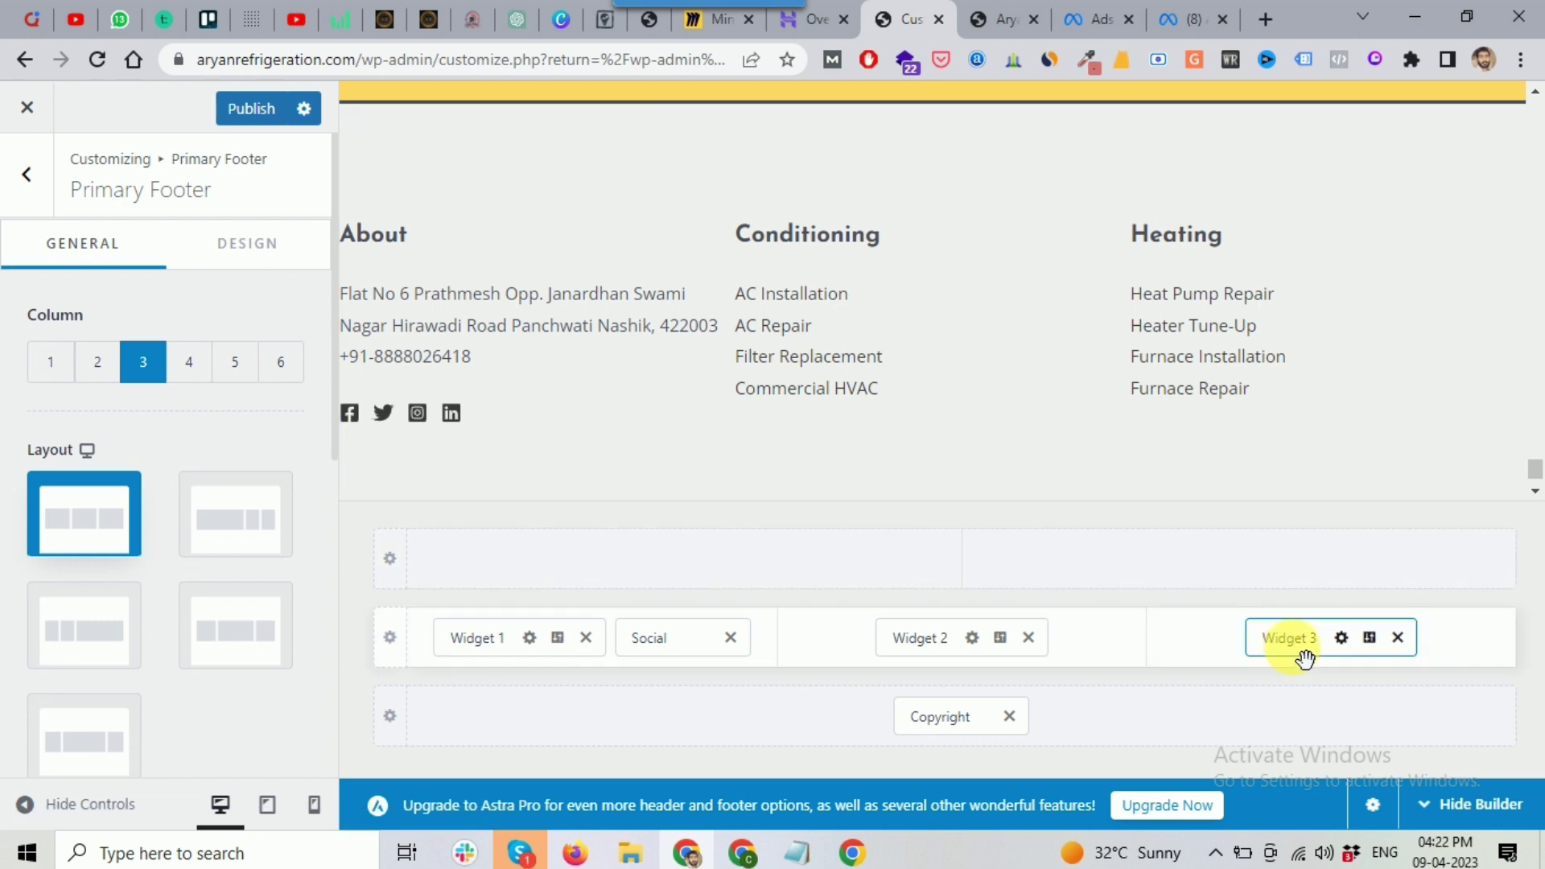
pyautogui.scroll(-1, 917, 423)
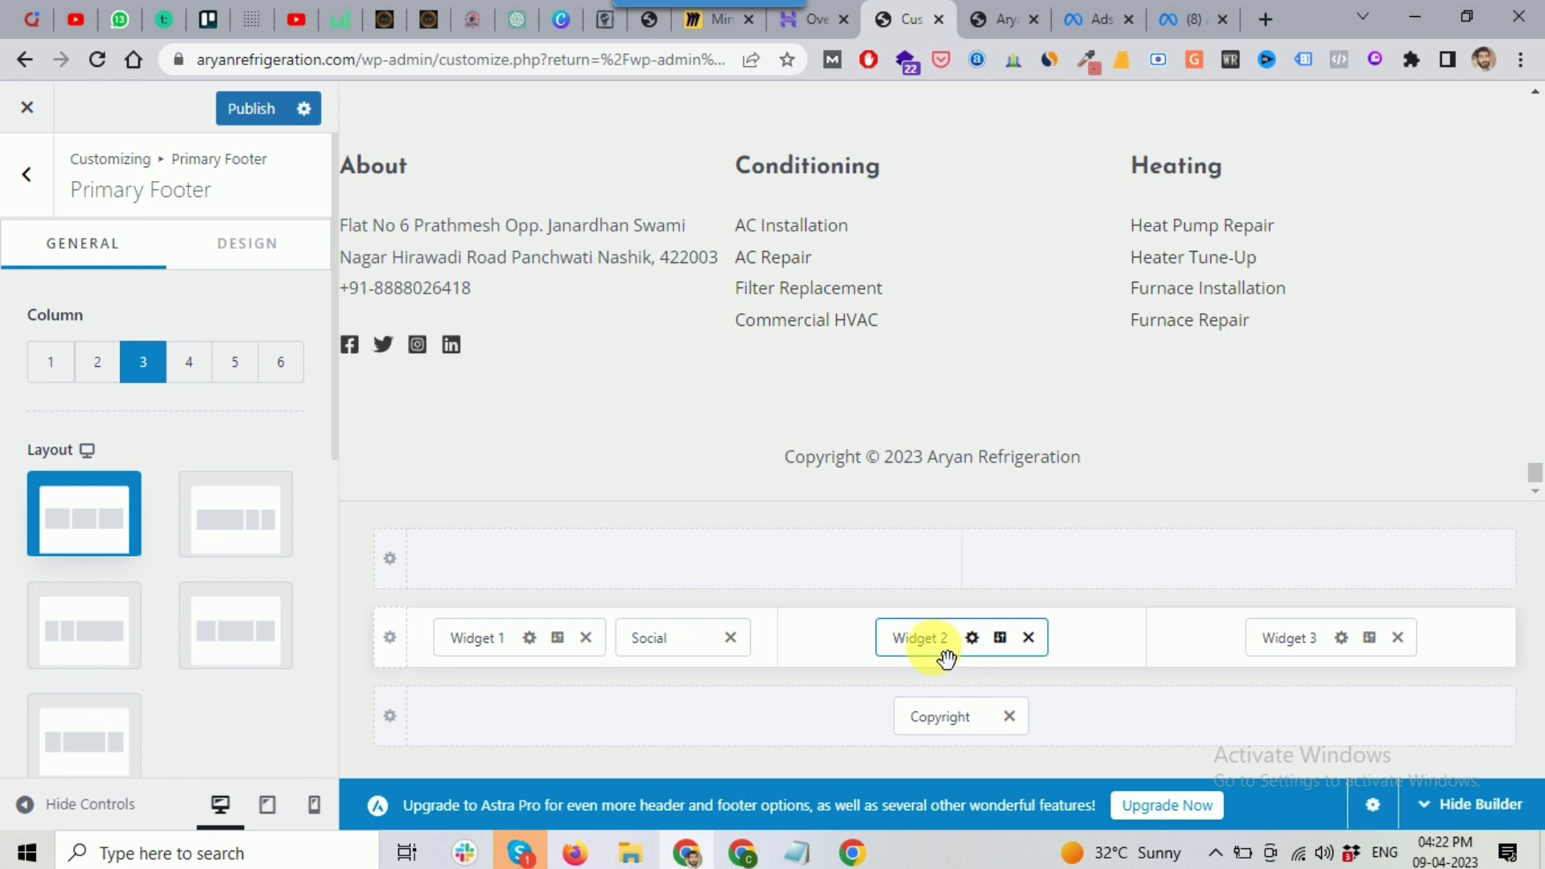
pyautogui.click(920, 637)
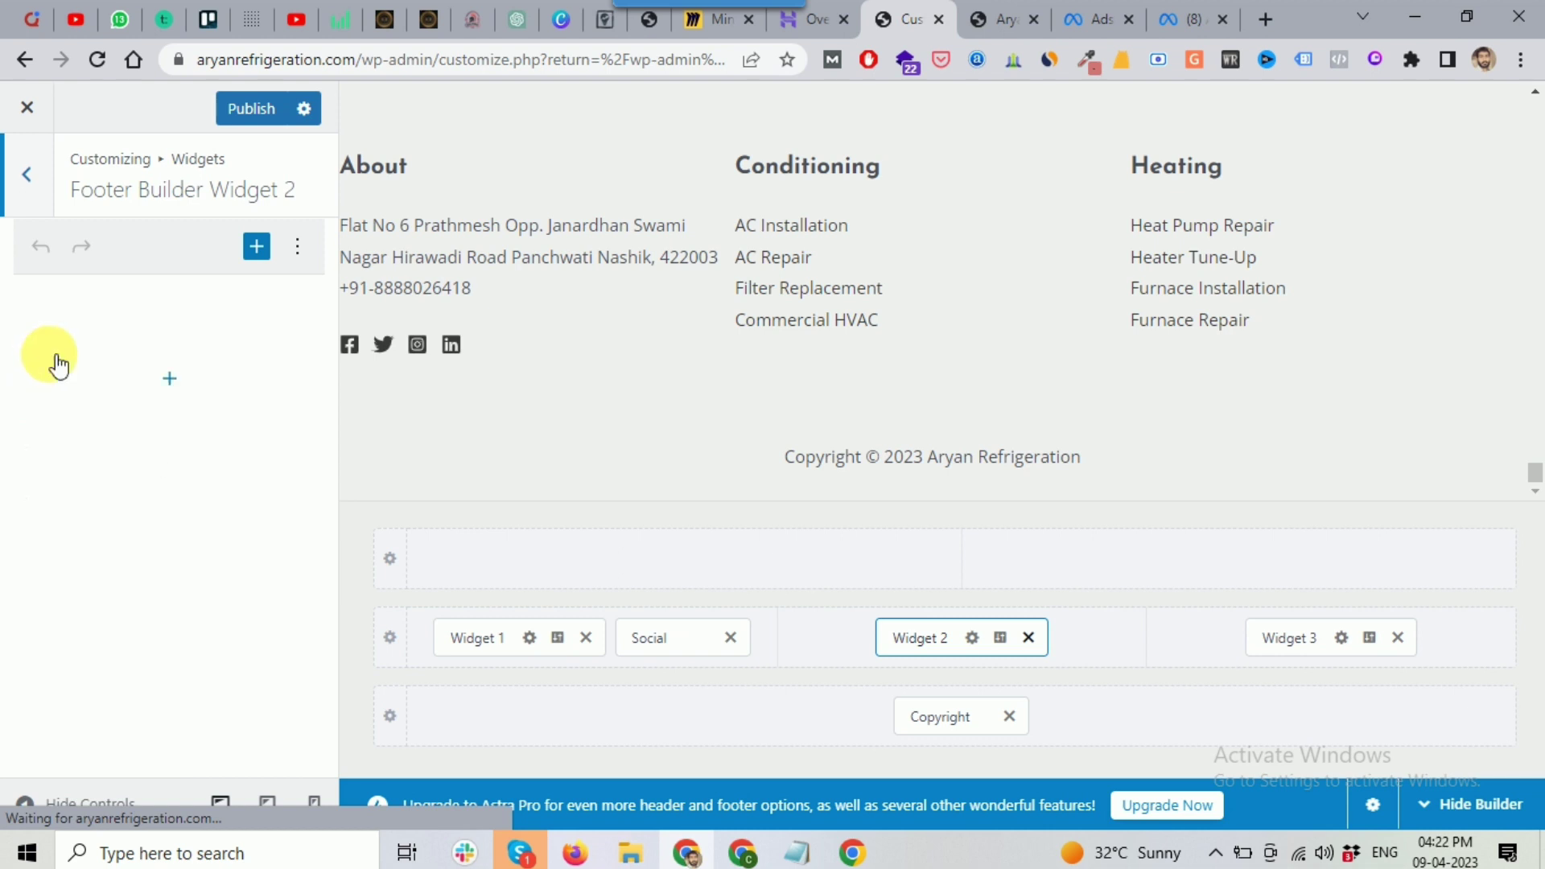
# Step: Insert an empty paragraph block below the Conditioning links in footer Widget 2
pyautogui.click(257, 246)
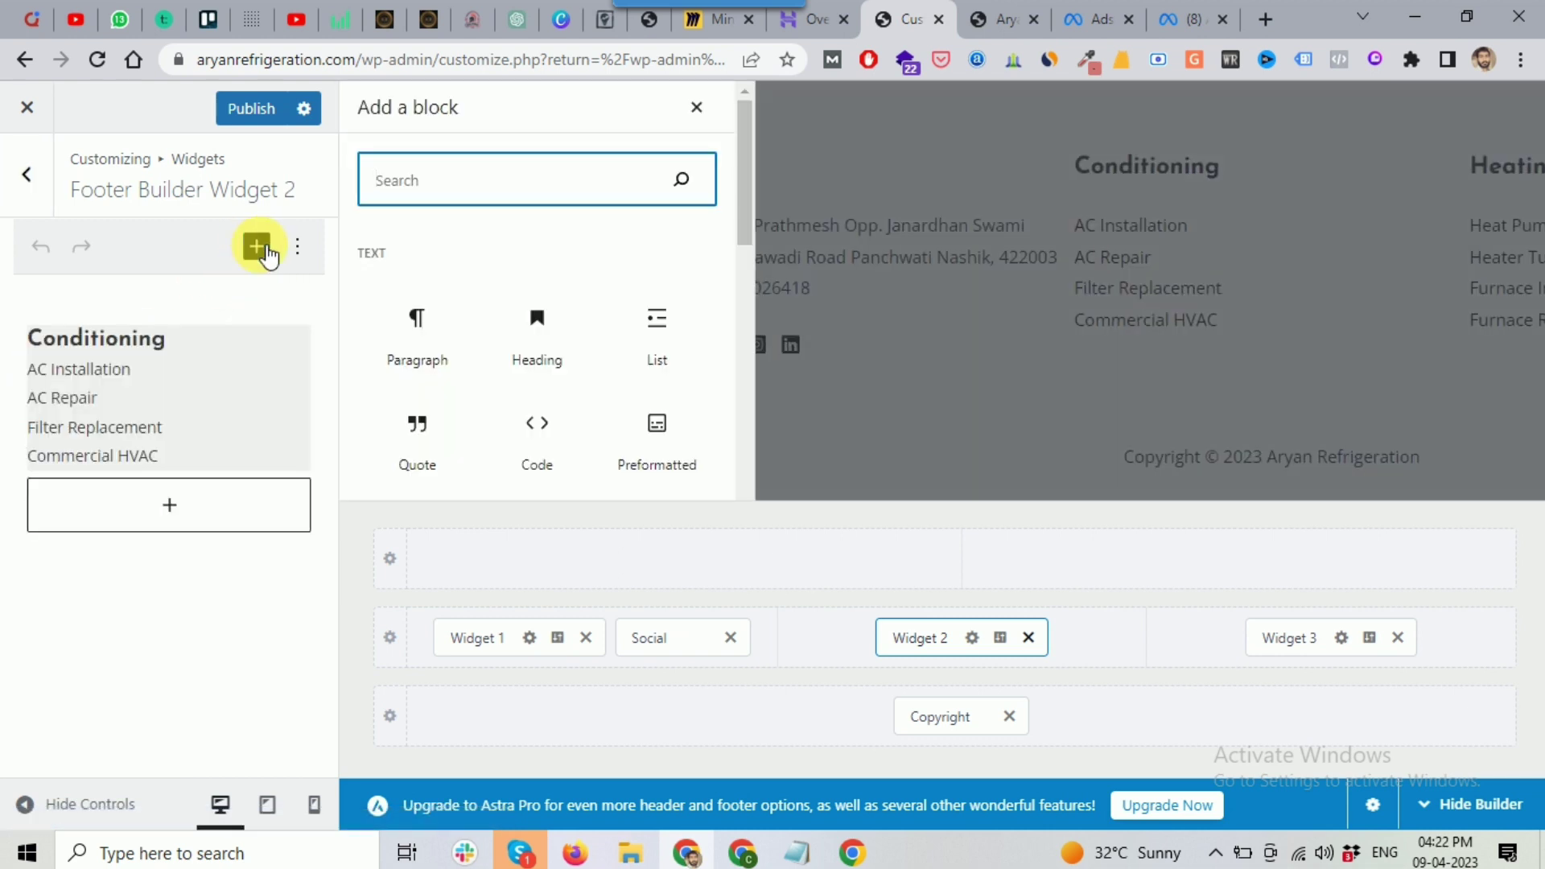
pyautogui.scroll(-3, 658, 370)
pyautogui.scroll(3, 648, 344)
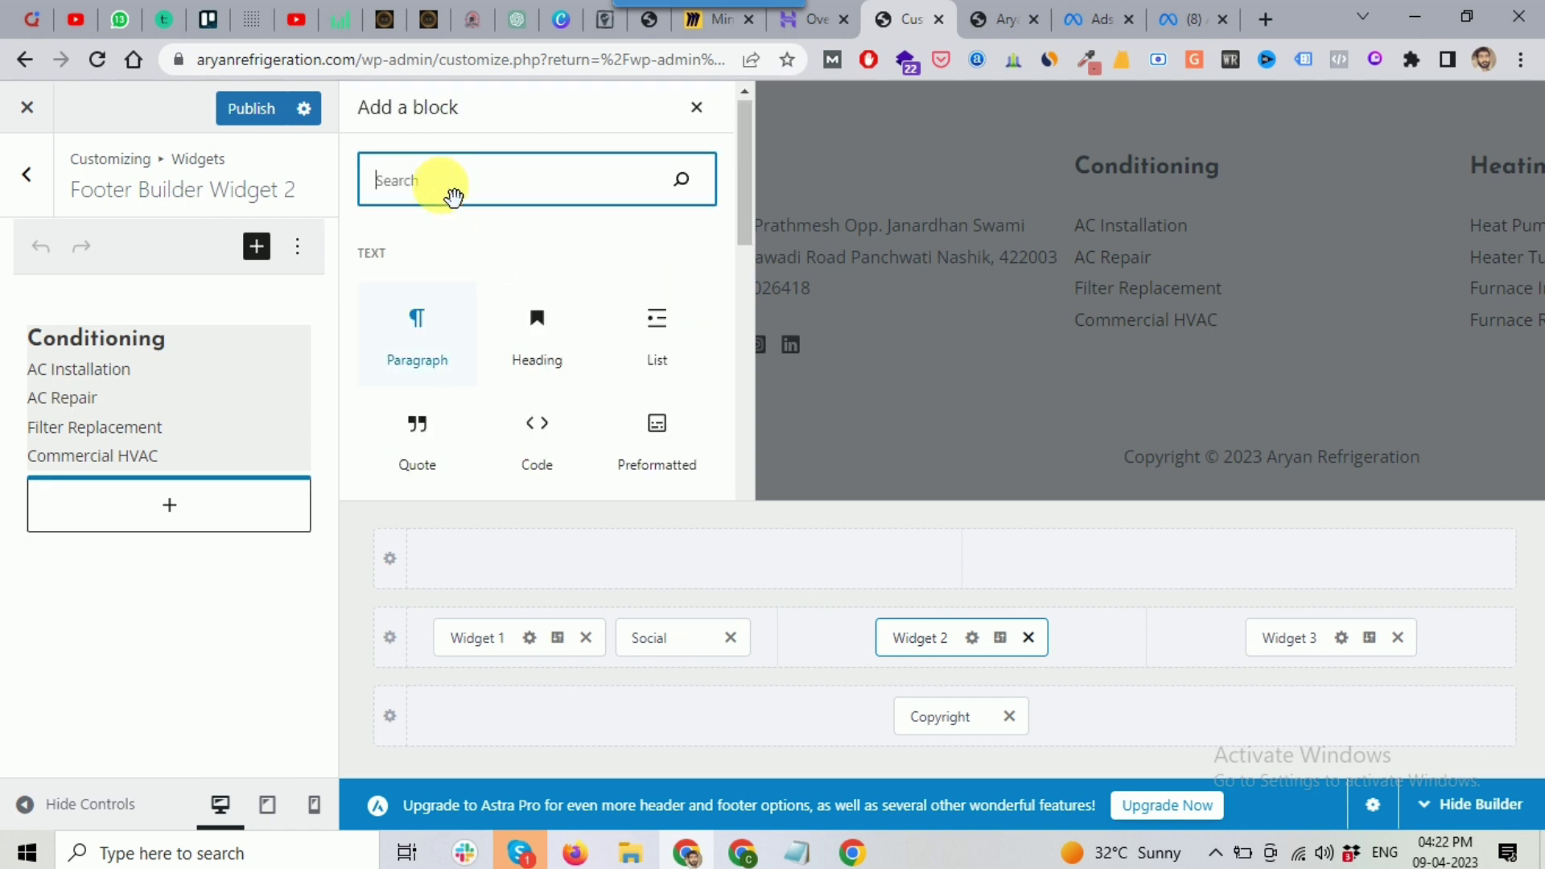
pyautogui.press('Escape')
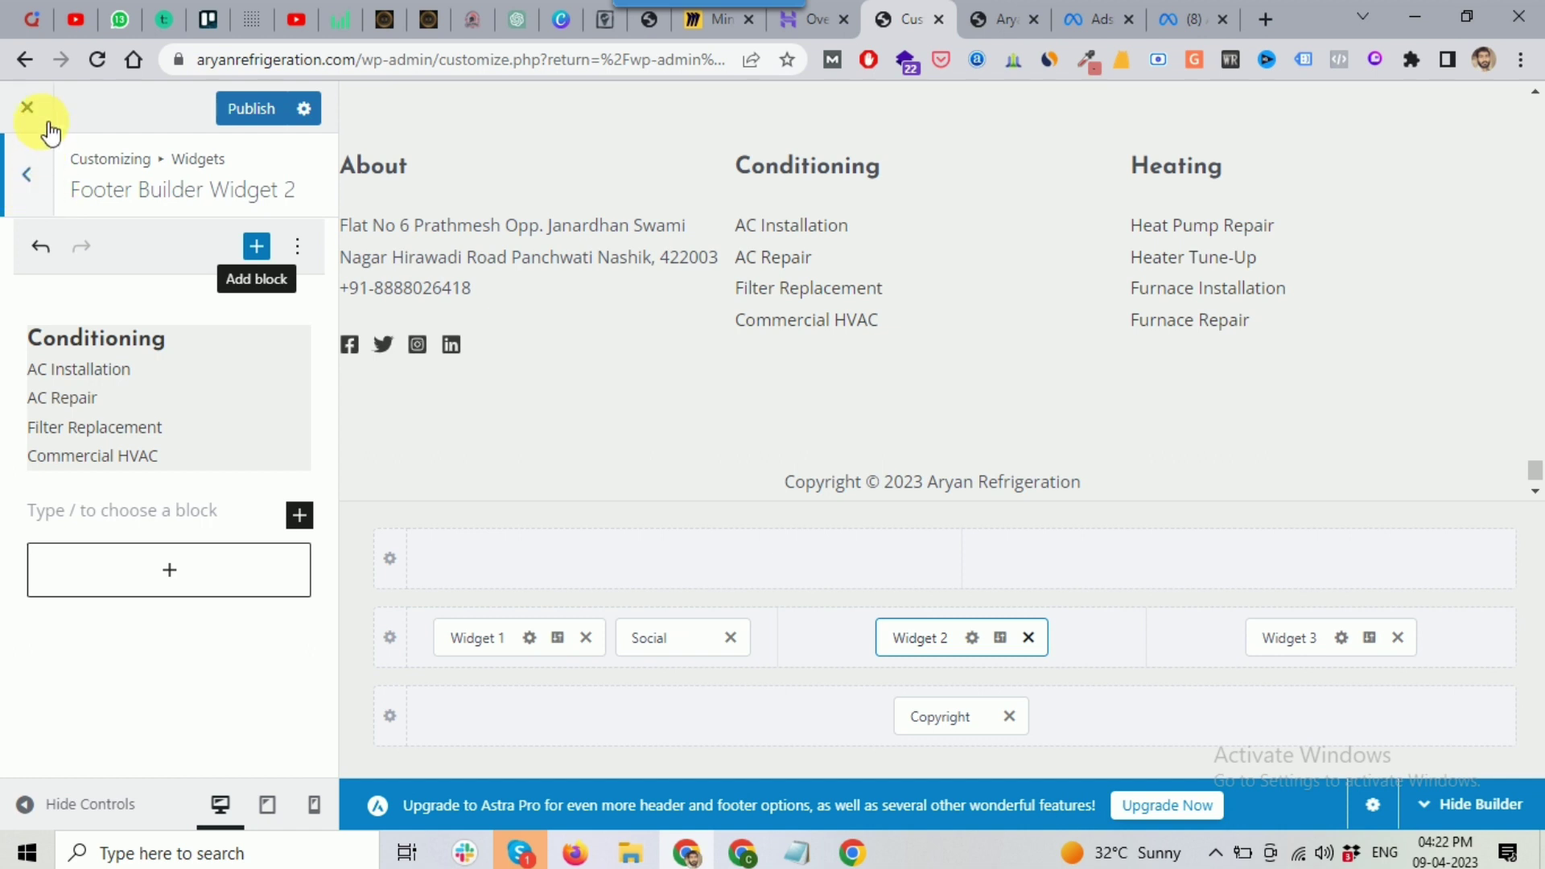
# Step: Leave the footer builder and return to the main Customizer sections list
pyautogui.click(29, 176)
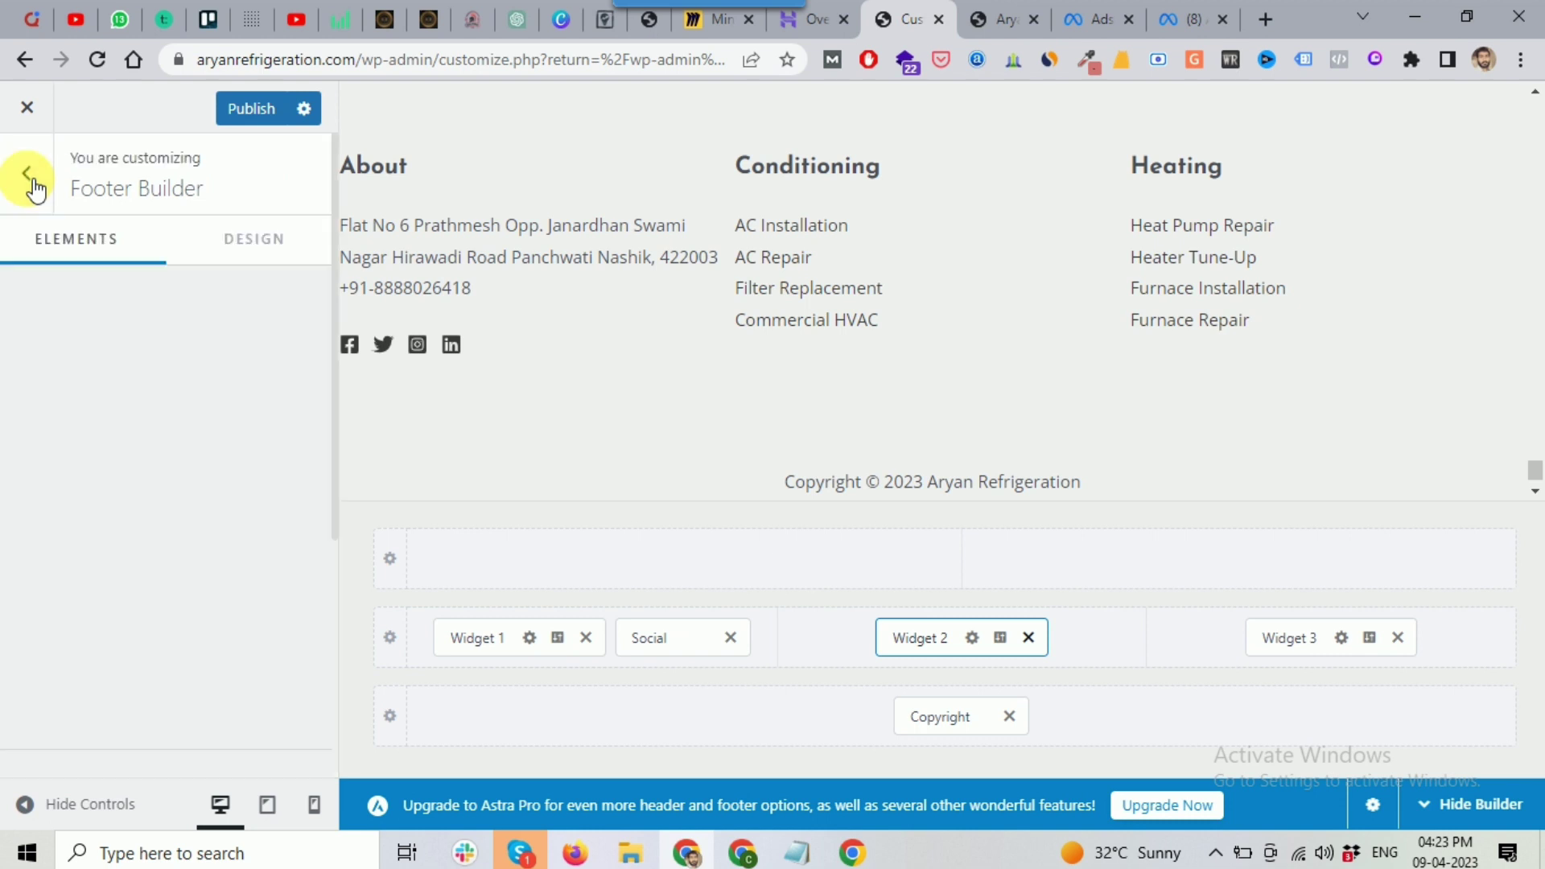
pyautogui.scroll(-2, 184, 599)
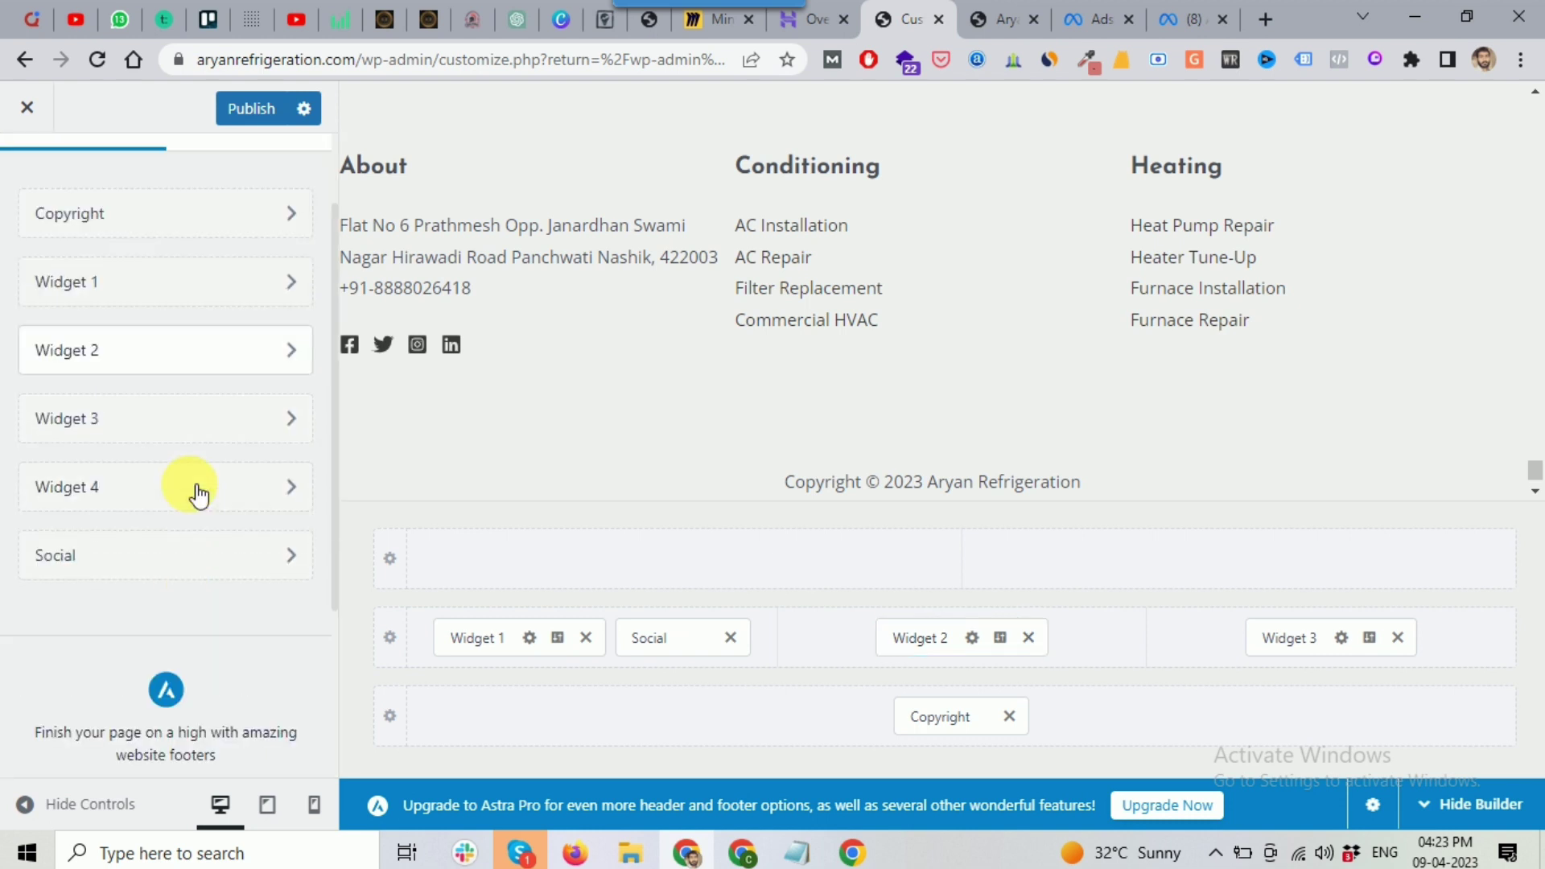
pyautogui.scroll(2, 101, 451)
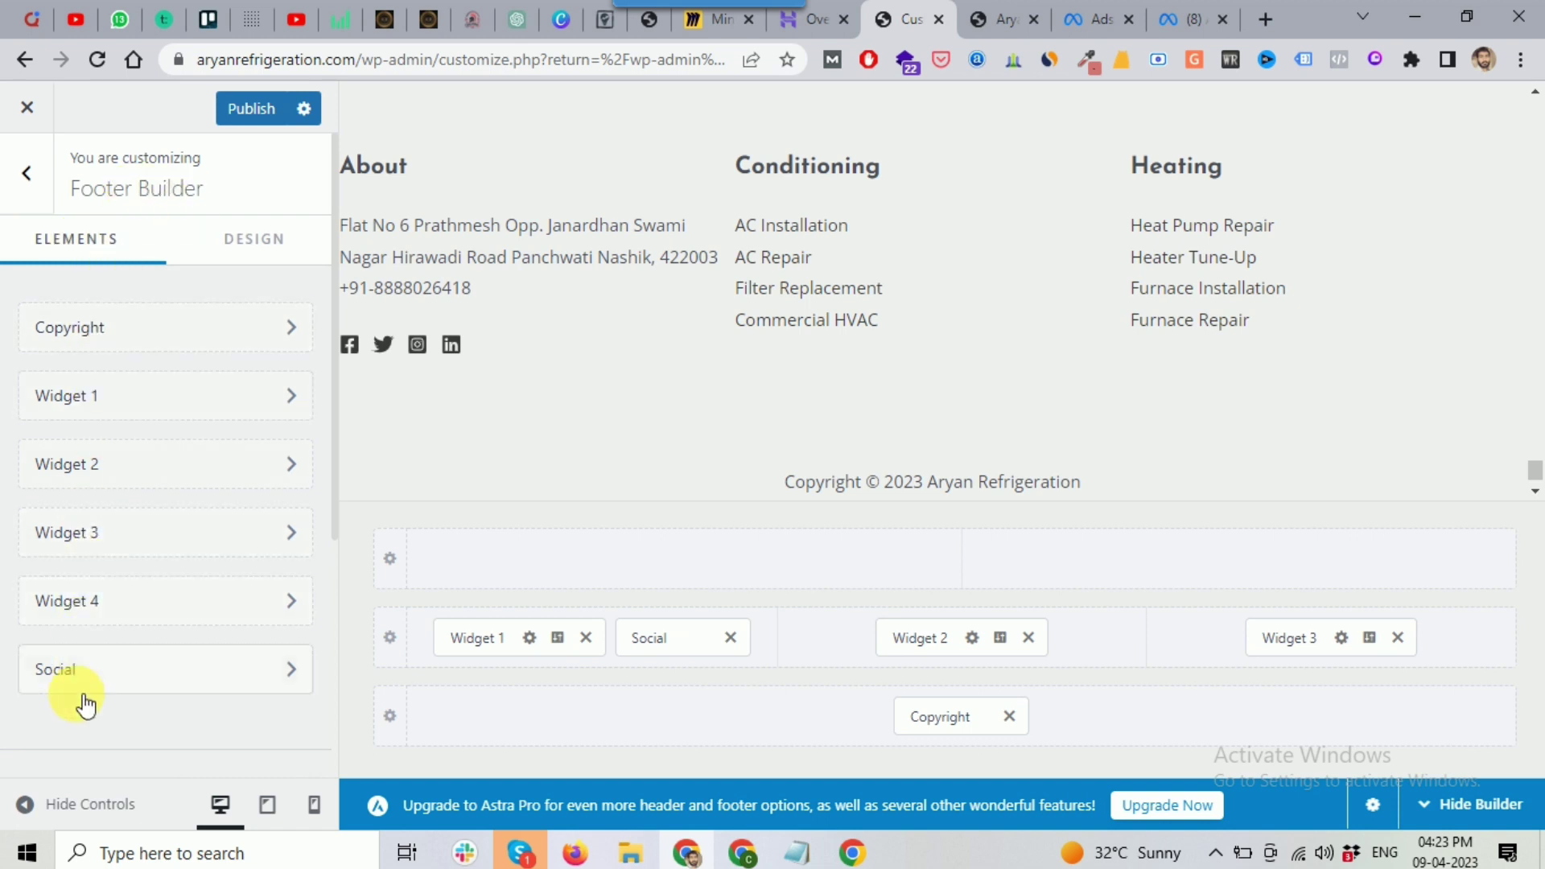
pyautogui.click(16, 191)
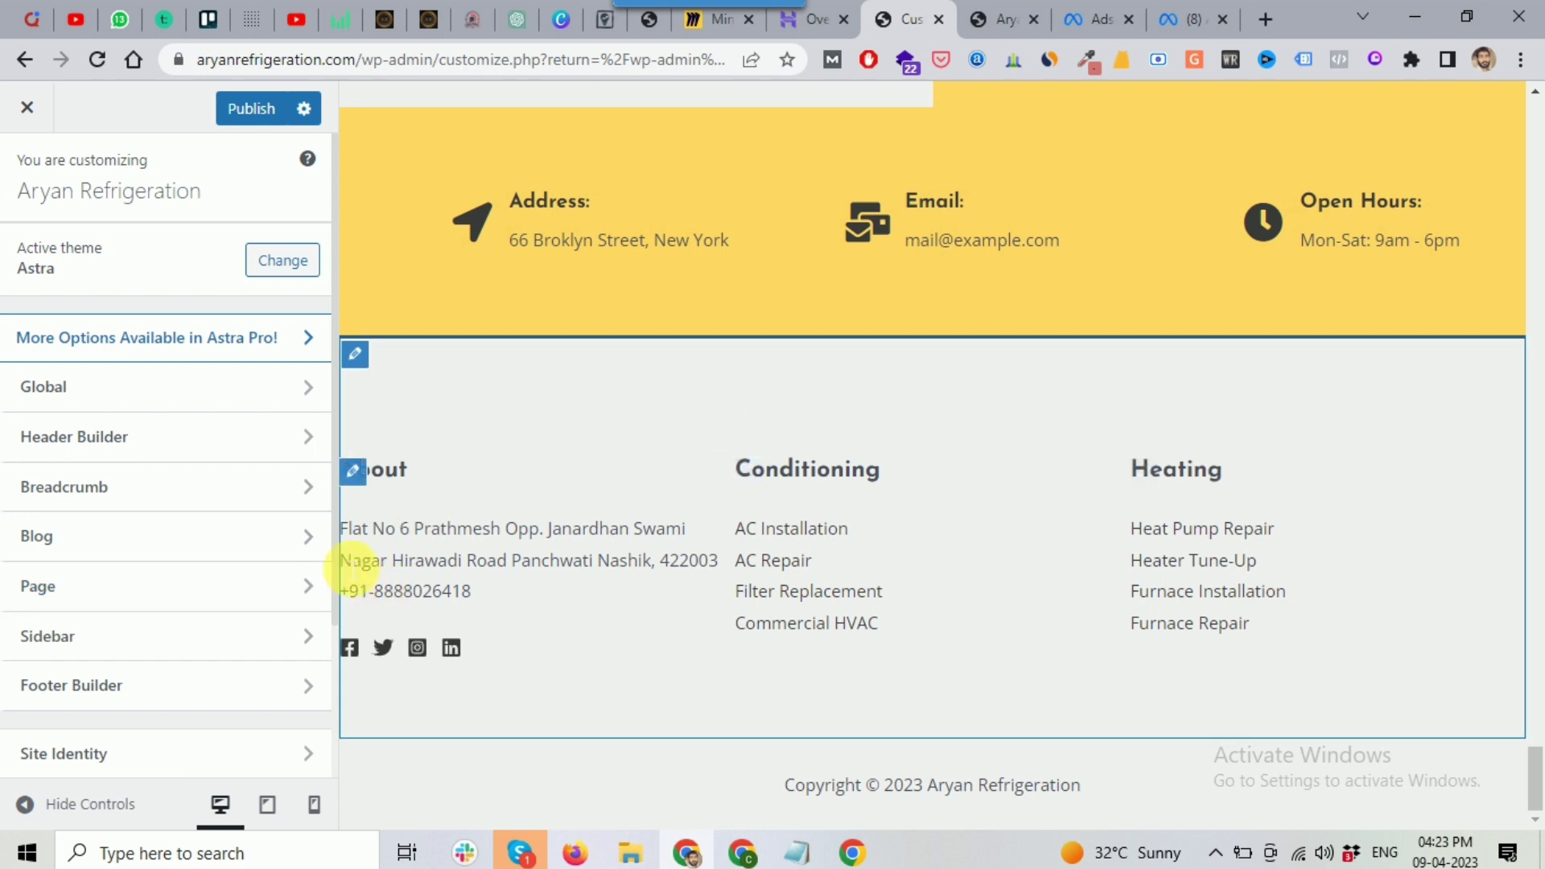
pyautogui.scroll(10, 807, 515)
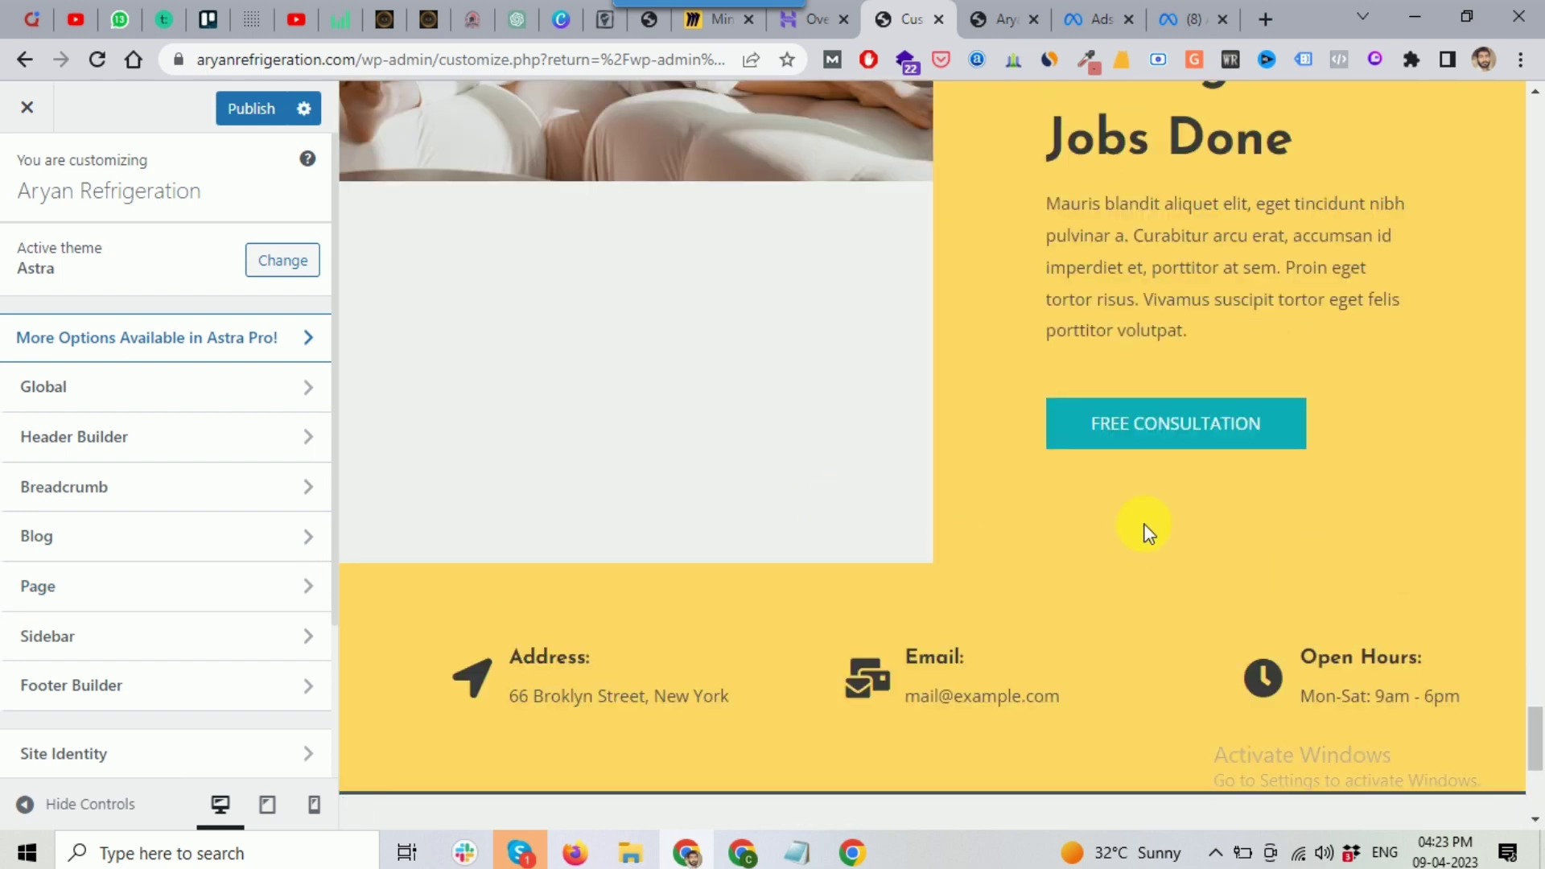
pyautogui.scroll(10, 1124, 523)
pyautogui.moveTo(1533, 631); pyautogui.dragTo(1534, 121)
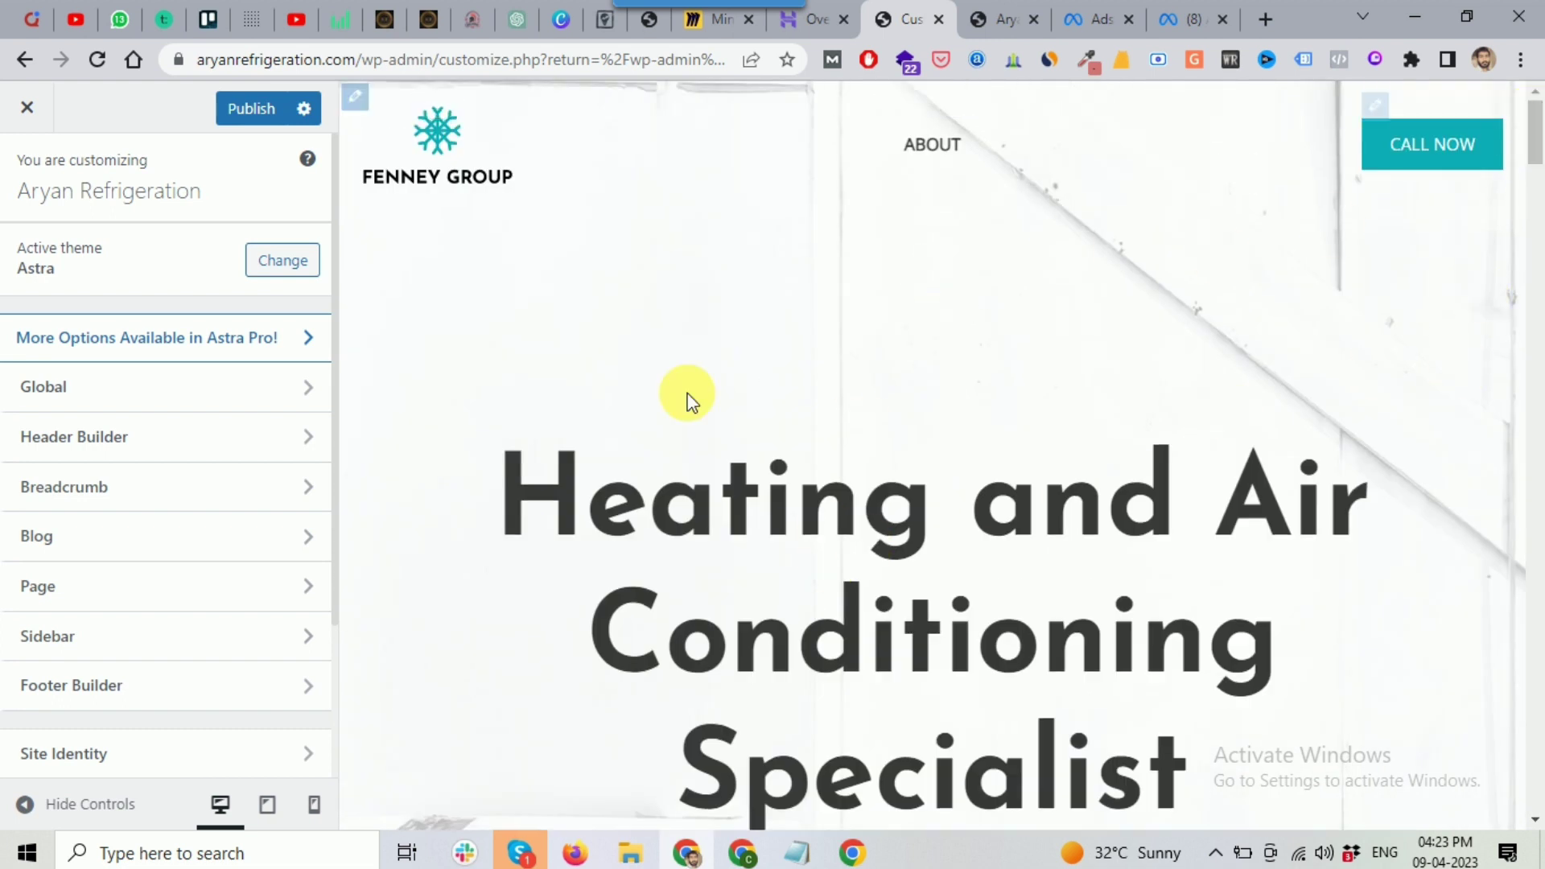
pyautogui.scroll(-5, 52, 546)
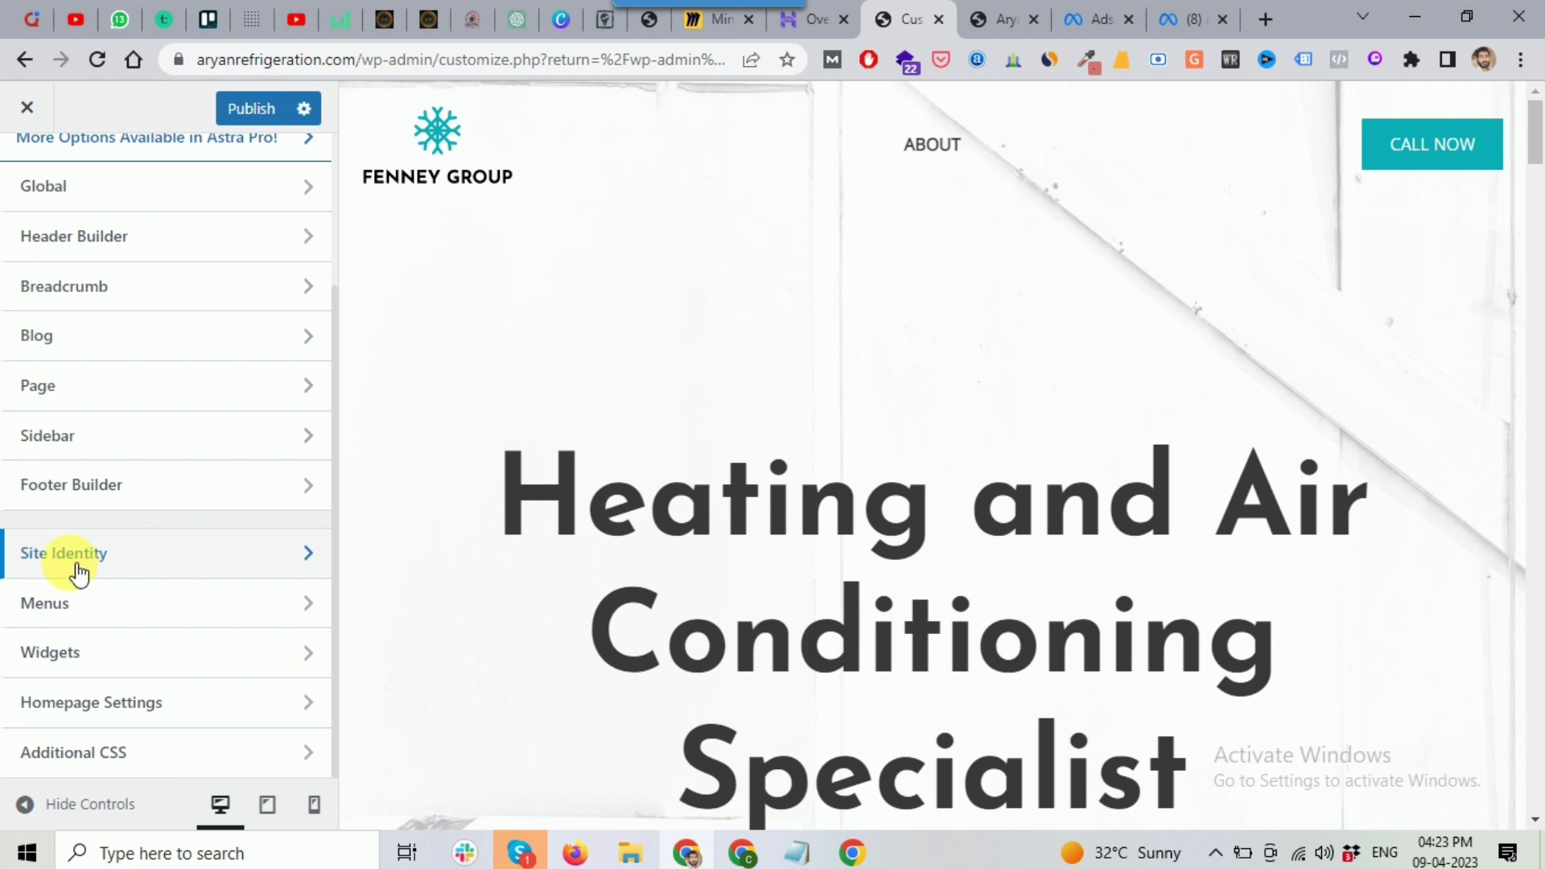
# Step: Open Site Identity, check the logo settings, then return to Site Identity
pyautogui.click(93, 563)
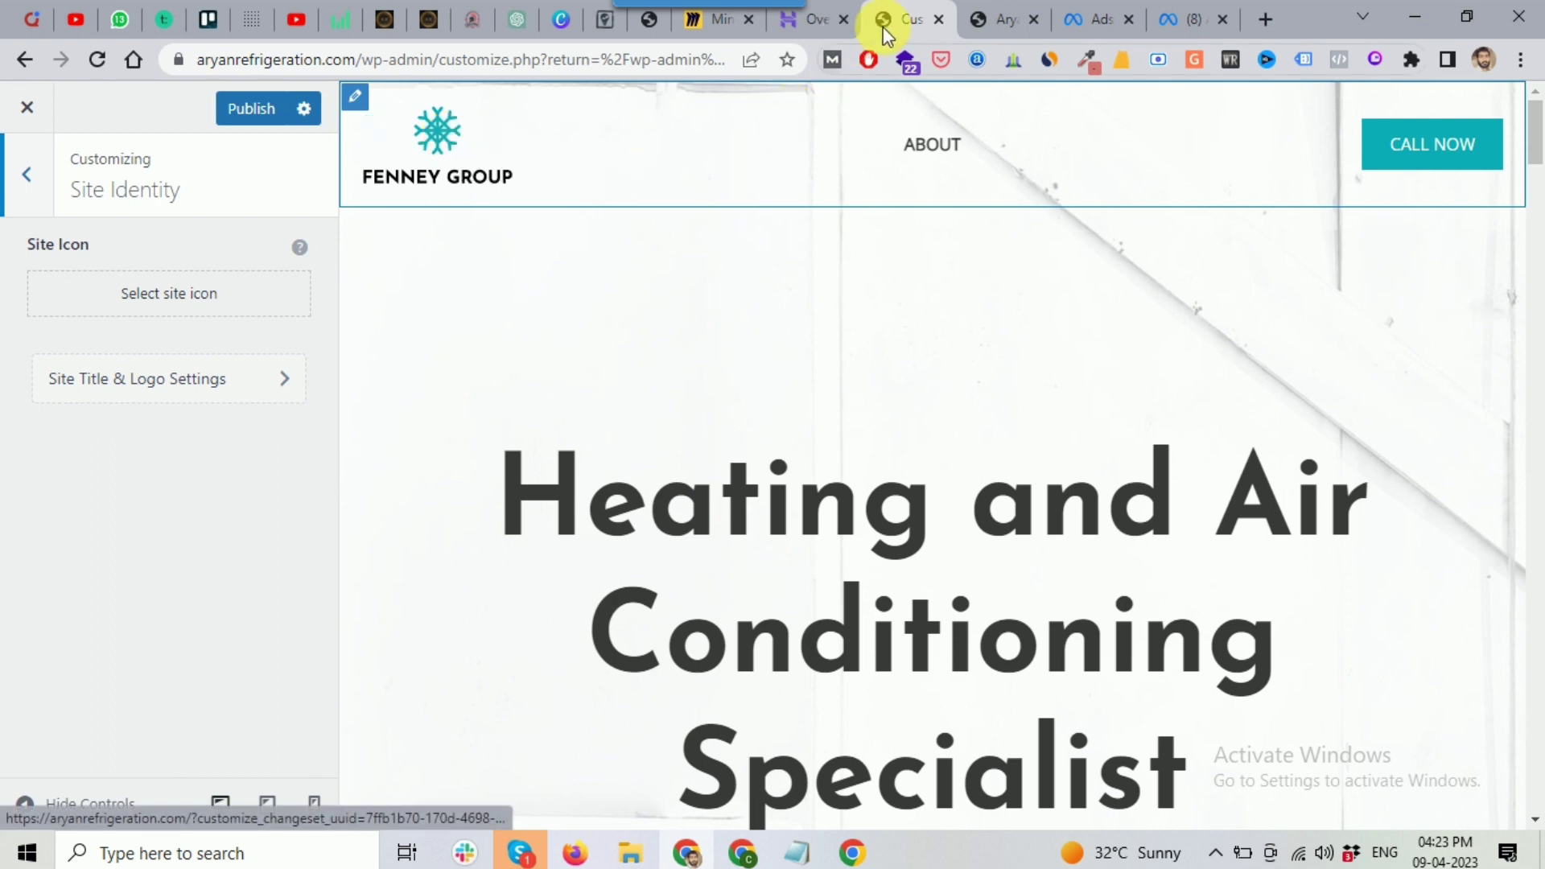
pyautogui.click(163, 393)
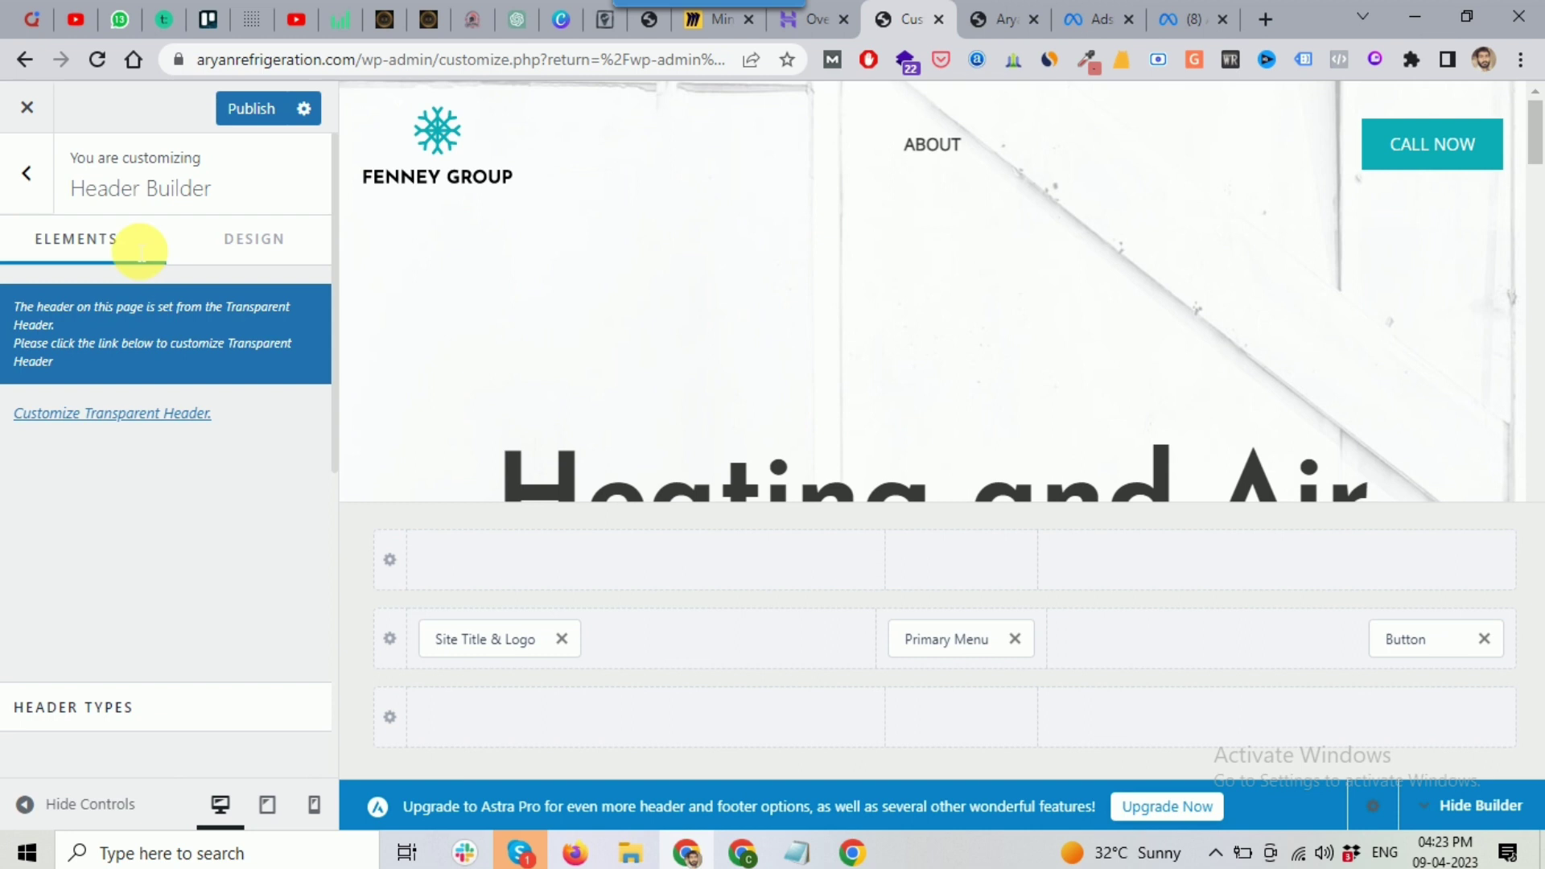
pyautogui.click(33, 183)
pyautogui.click(128, 388)
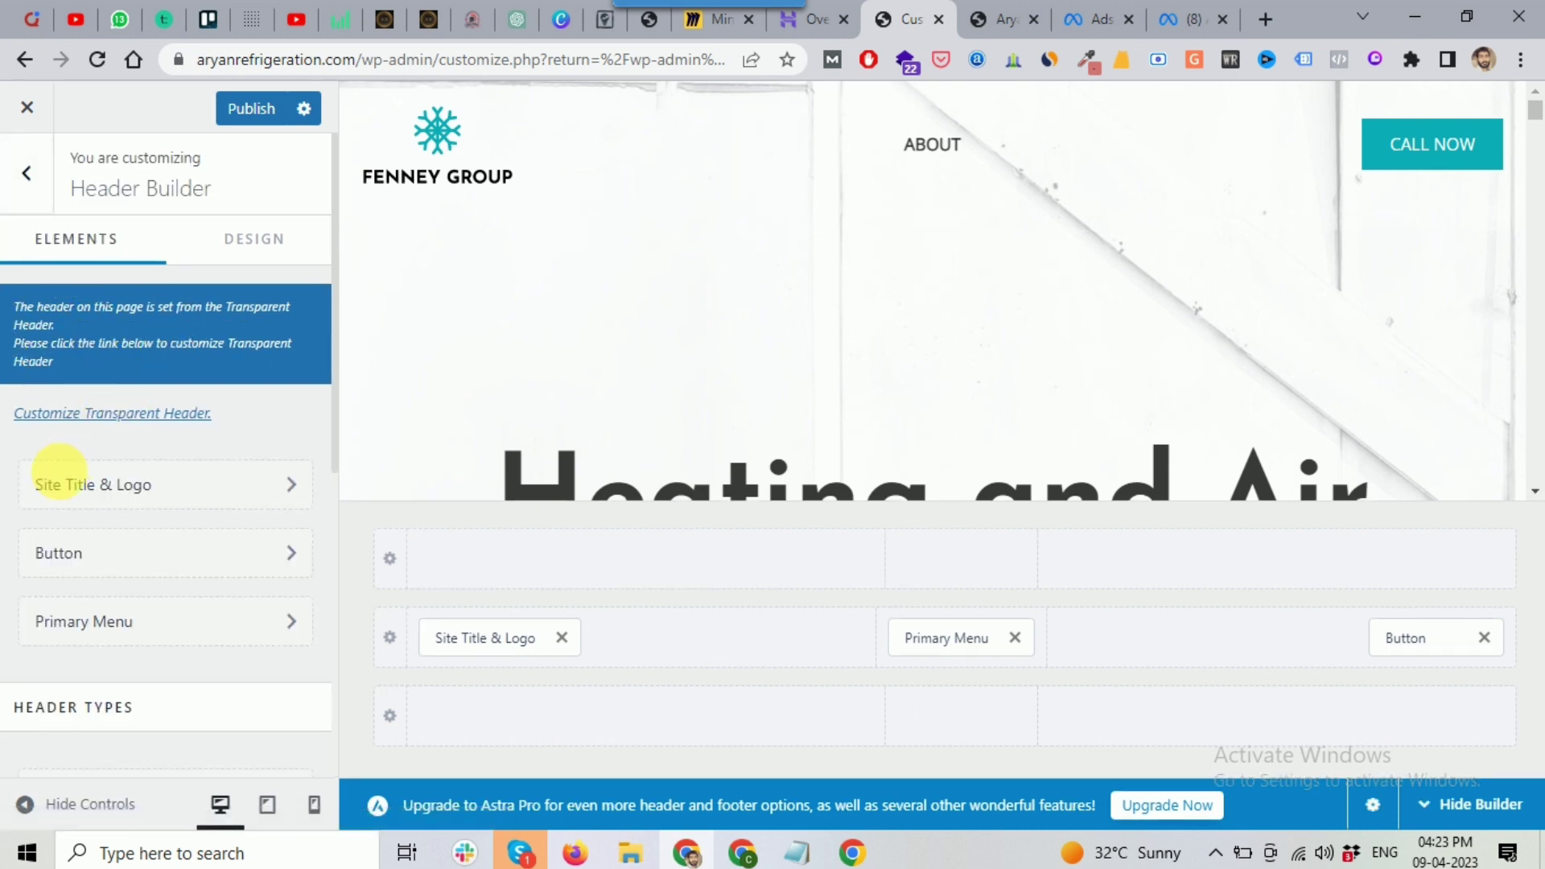
pyautogui.click(31, 179)
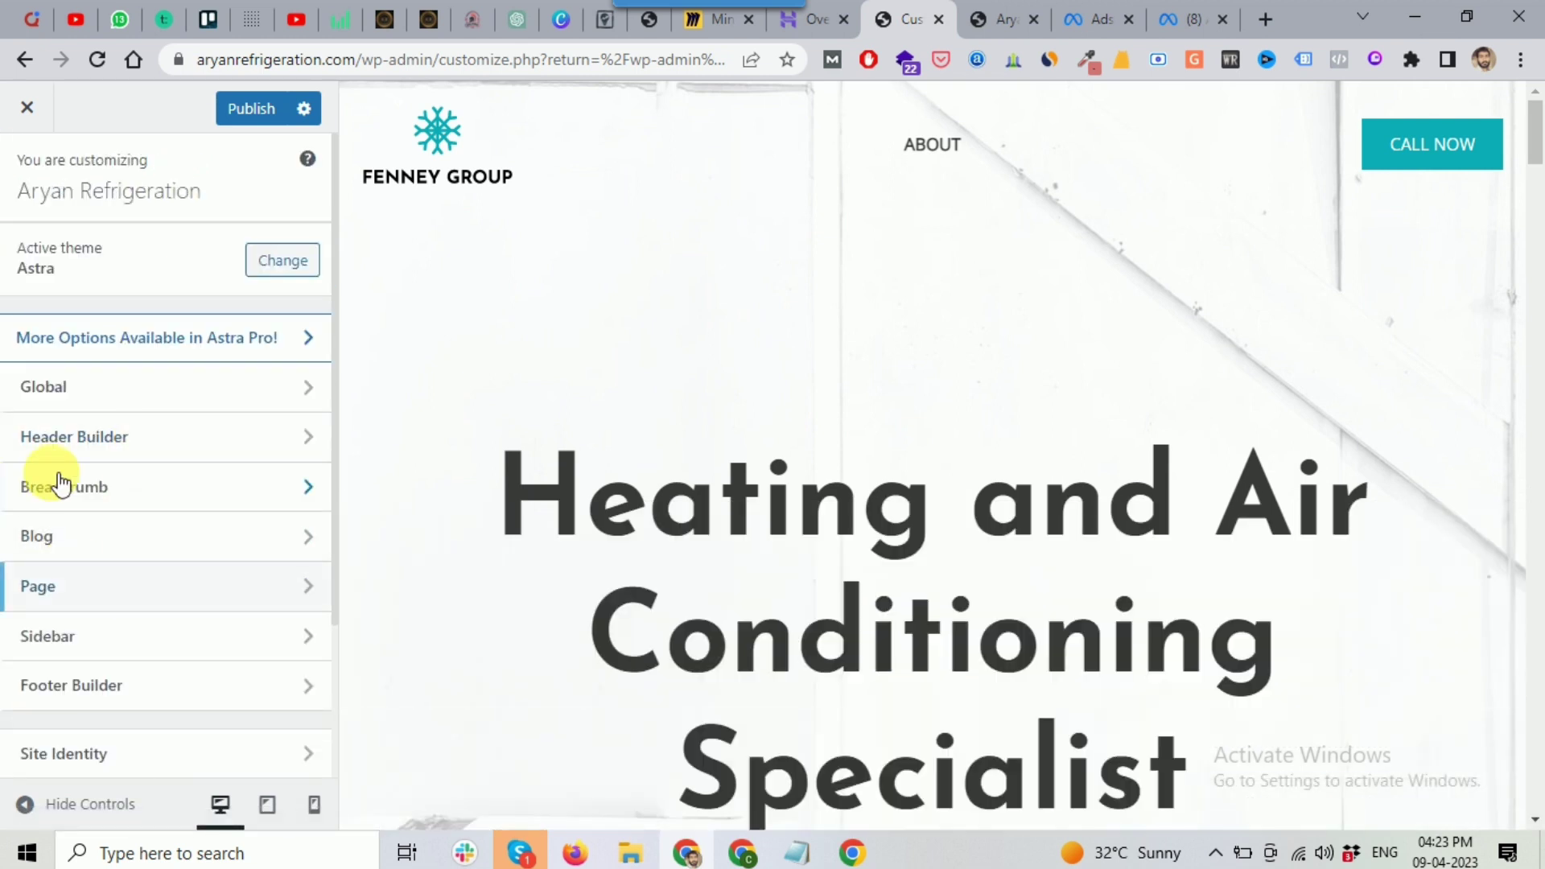
pyautogui.scroll(-3, 80, 491)
pyautogui.click(83, 568)
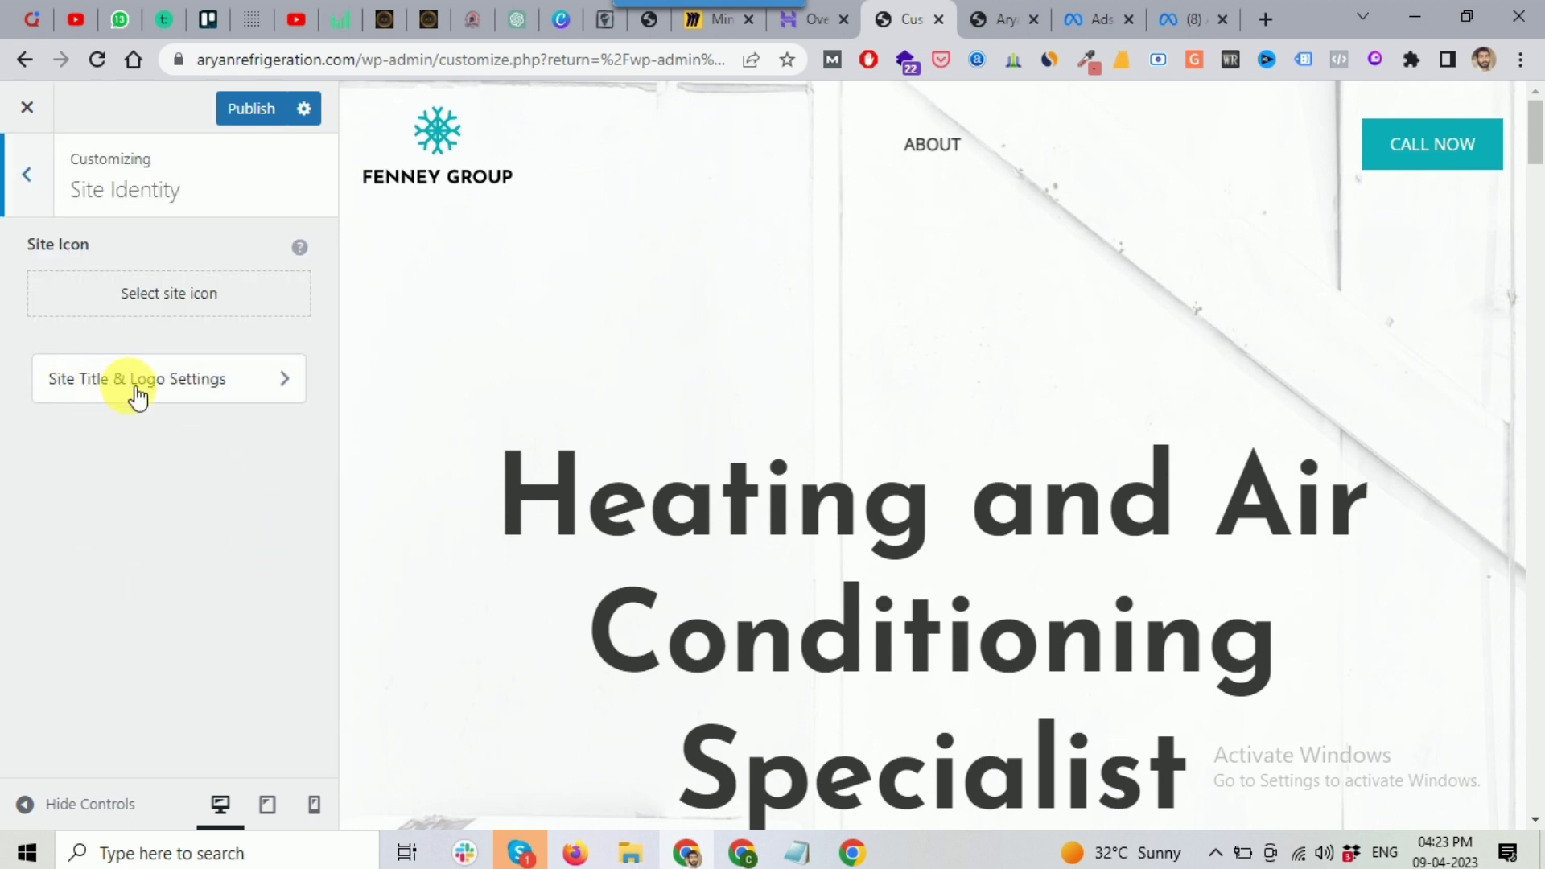
# Step: Add a trailing hyphen after 'Aryan Refrigeration' in the Site Title field
pyautogui.click(190, 390)
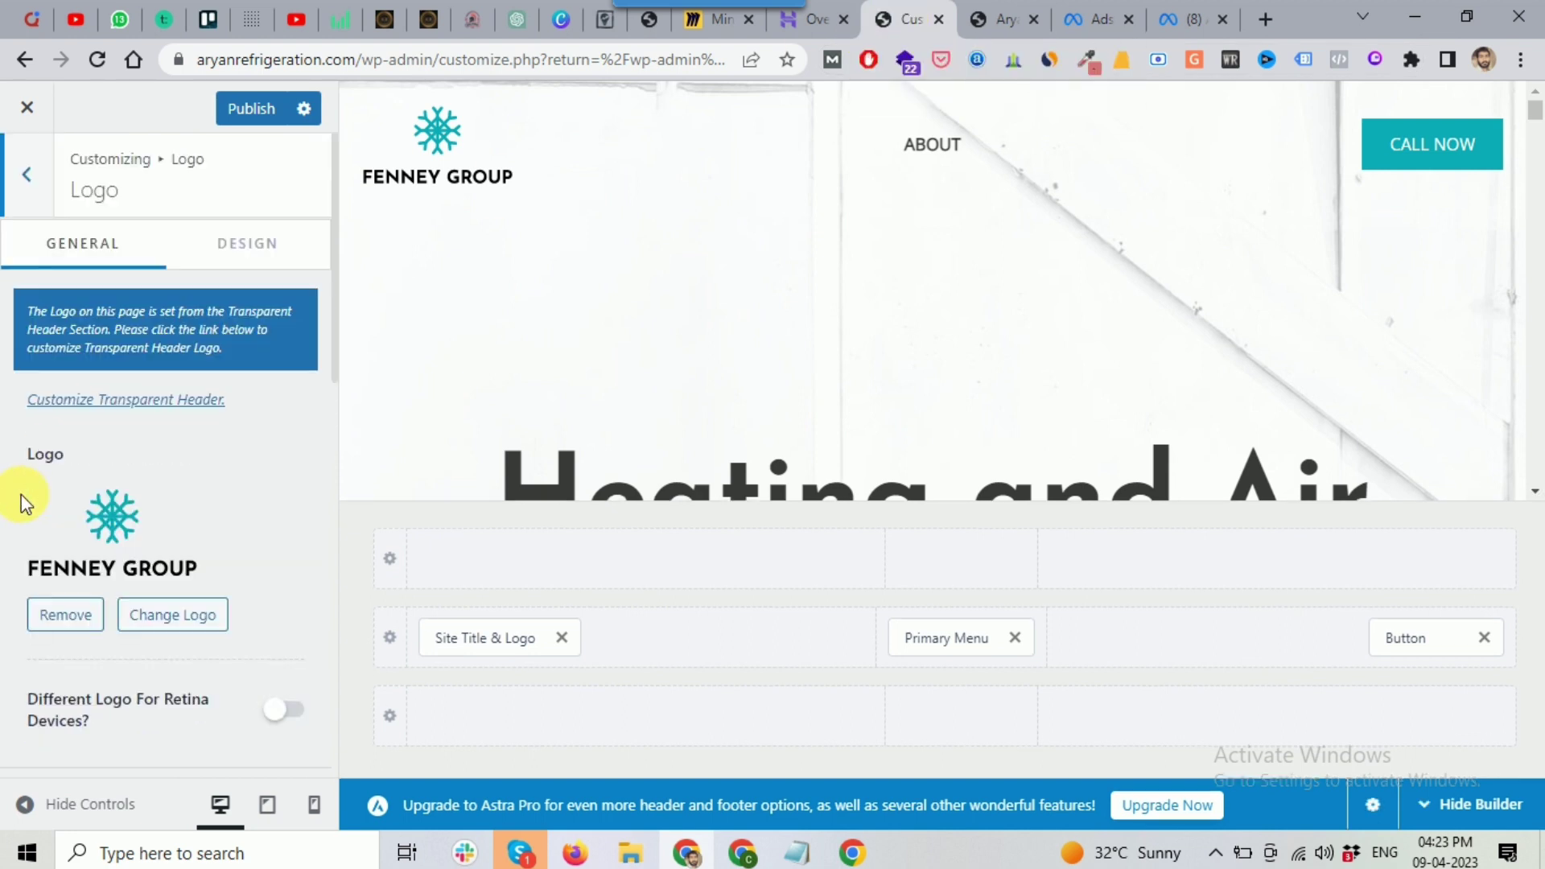
pyautogui.scroll(-1, 21, 503)
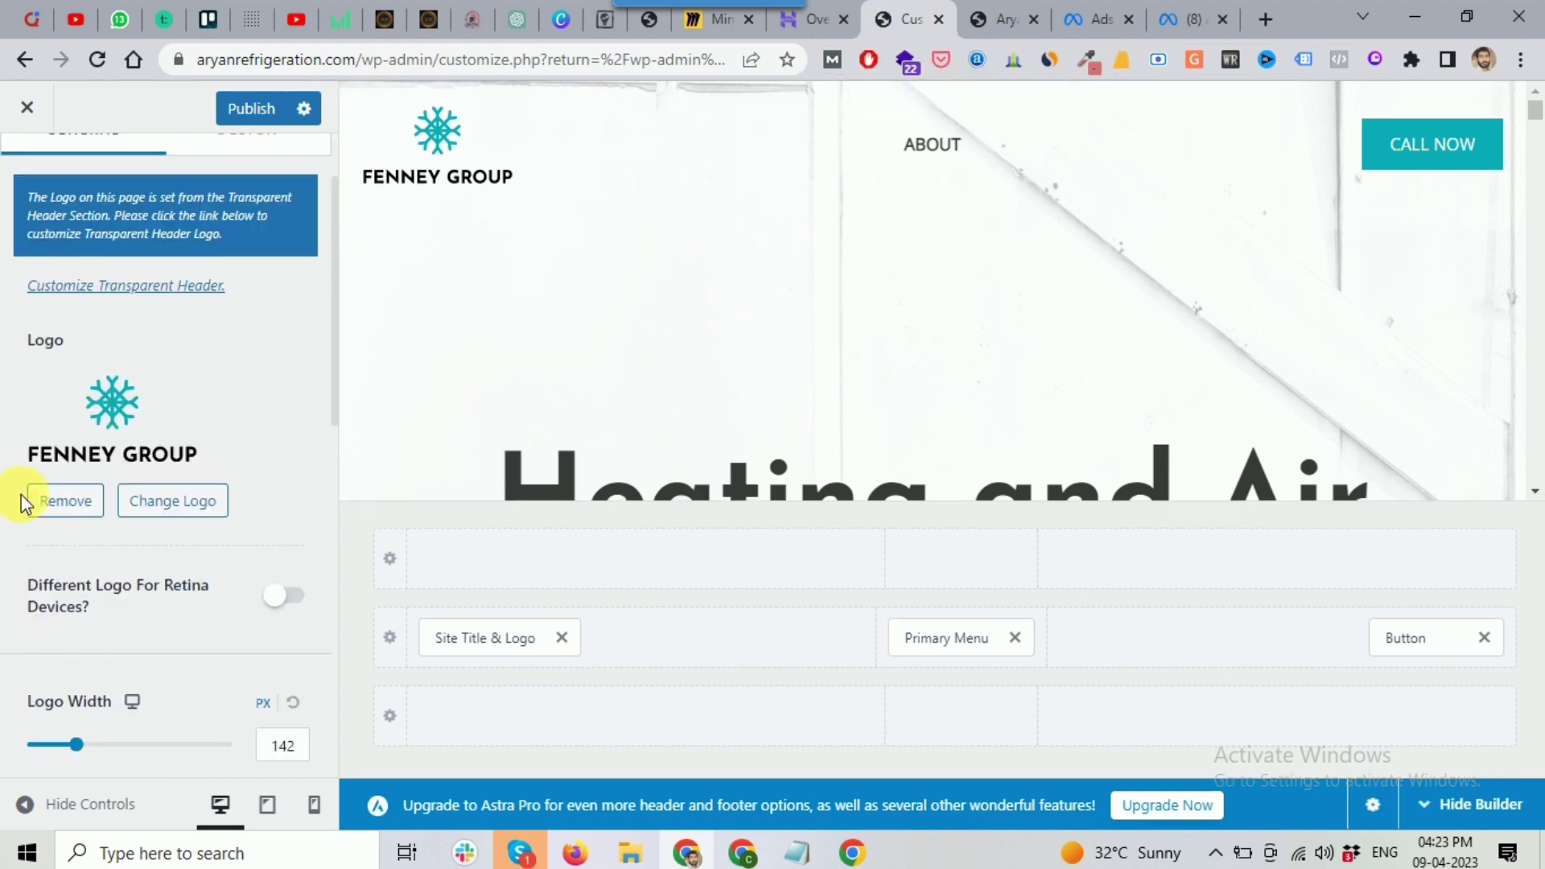
pyautogui.scroll(-5, 21, 494)
pyautogui.click(206, 455)
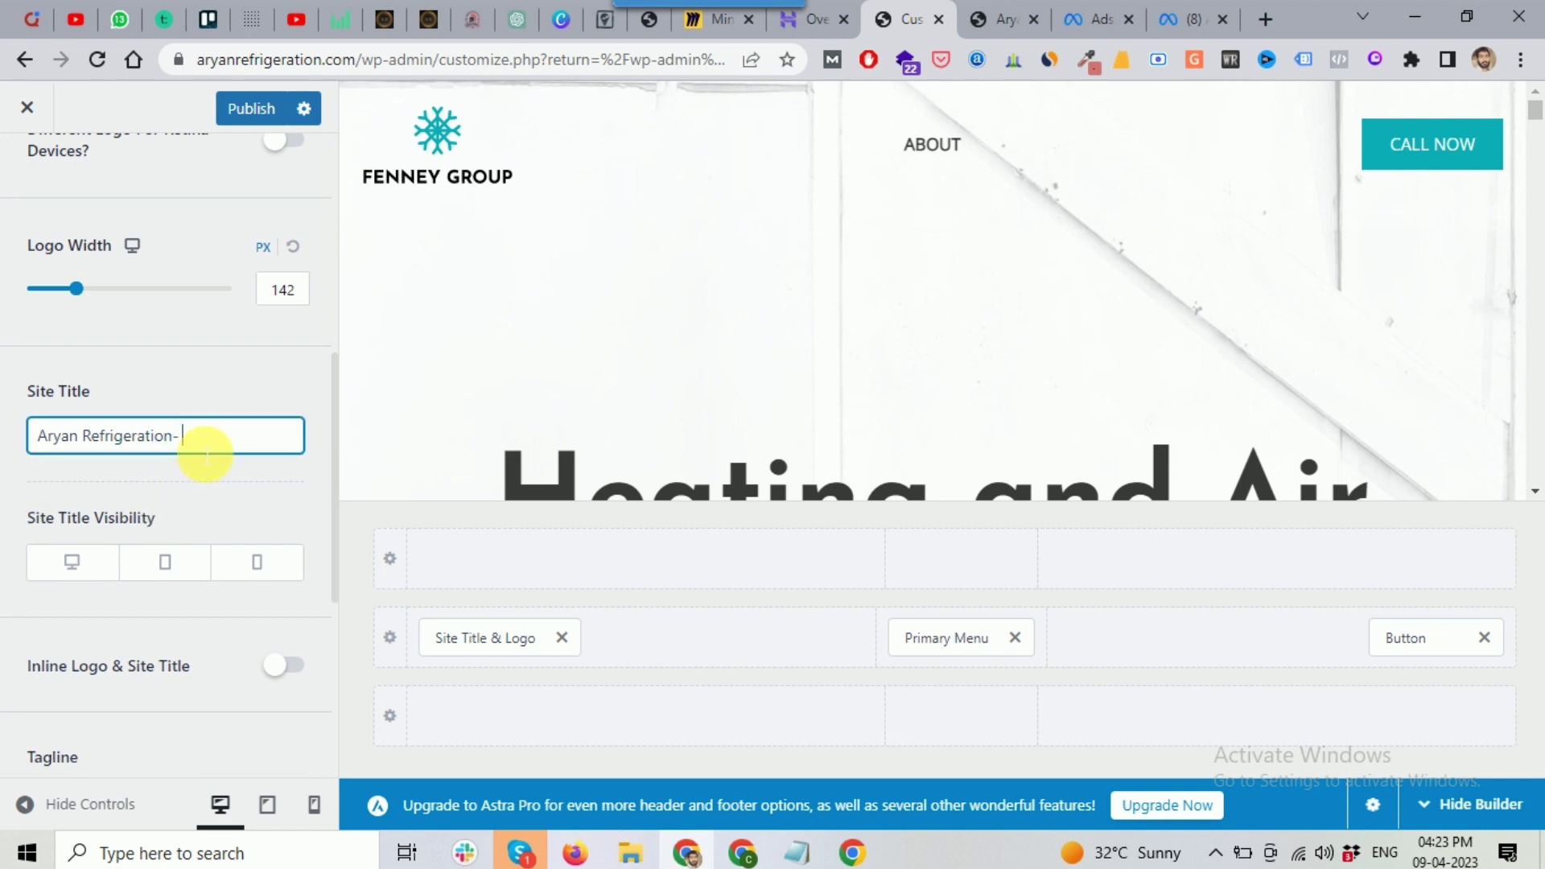
pyautogui.scroll(-1, 206, 455)
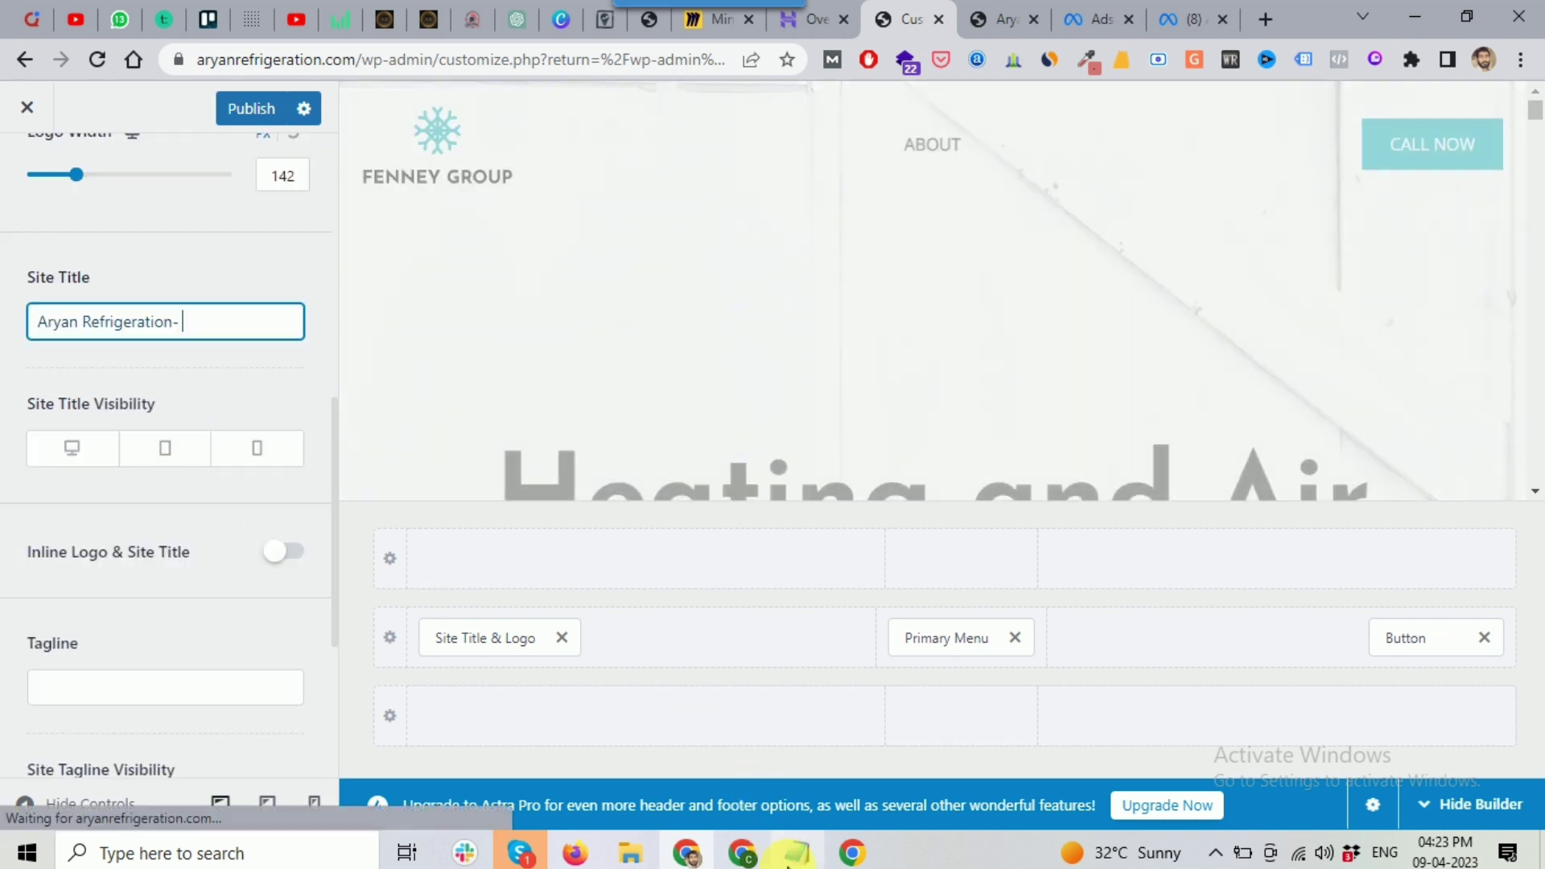
pyautogui.click(797, 853)
# Step: Copy 'Air Conditioner, Refrigerator & Washing Machine Repair Service' from Notepad into the Site Title
pyautogui.click(581, 362)
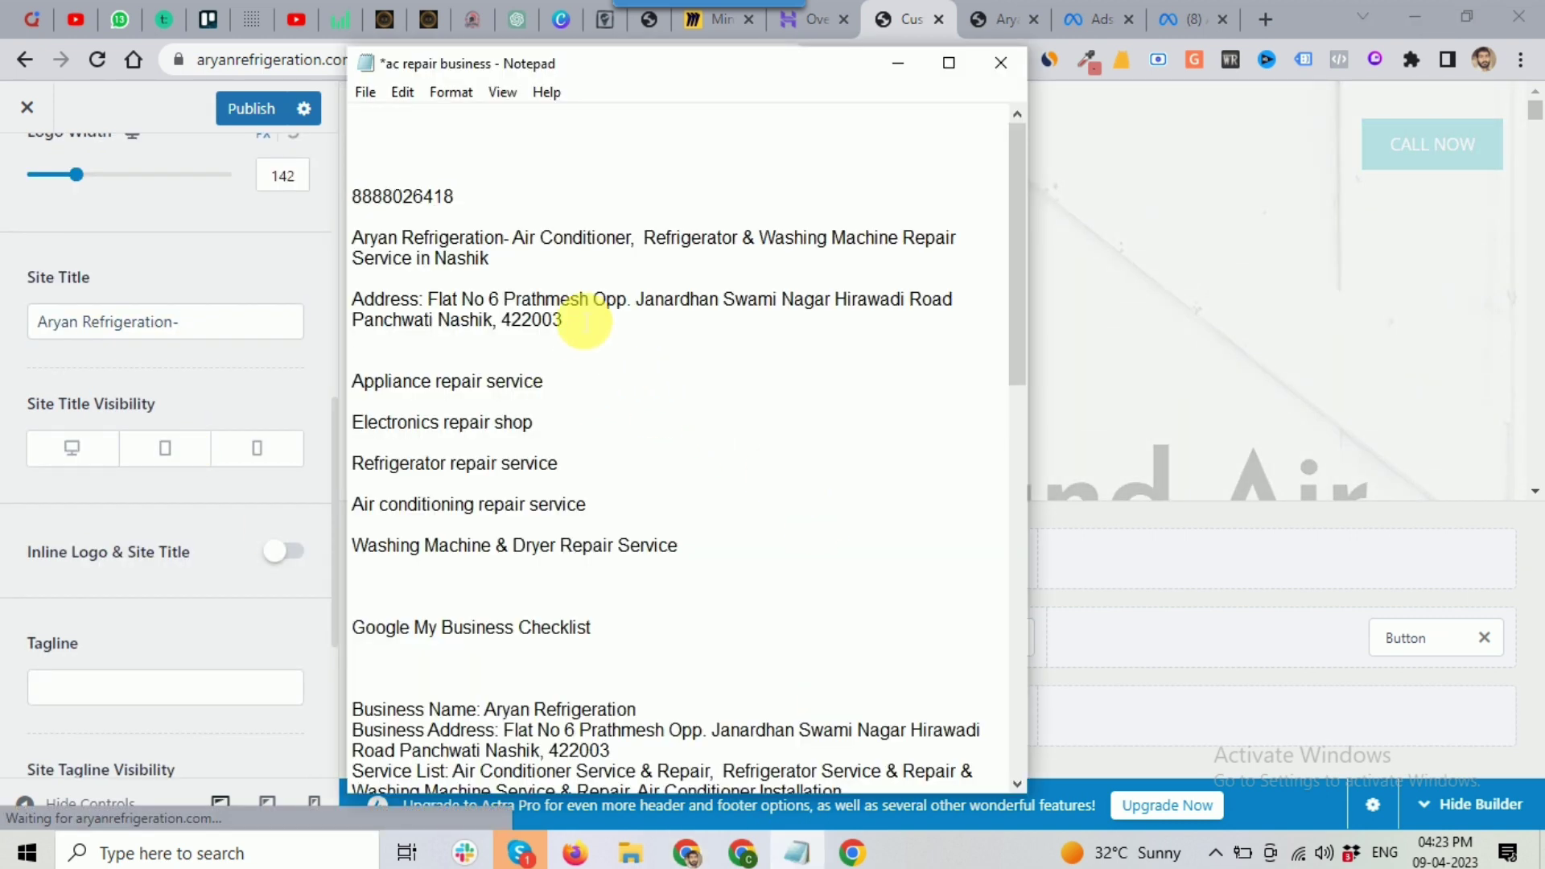
pyautogui.moveTo(544, 245); pyautogui.dragTo(414, 258)
pyautogui.hotkey('ctrl', 'c')
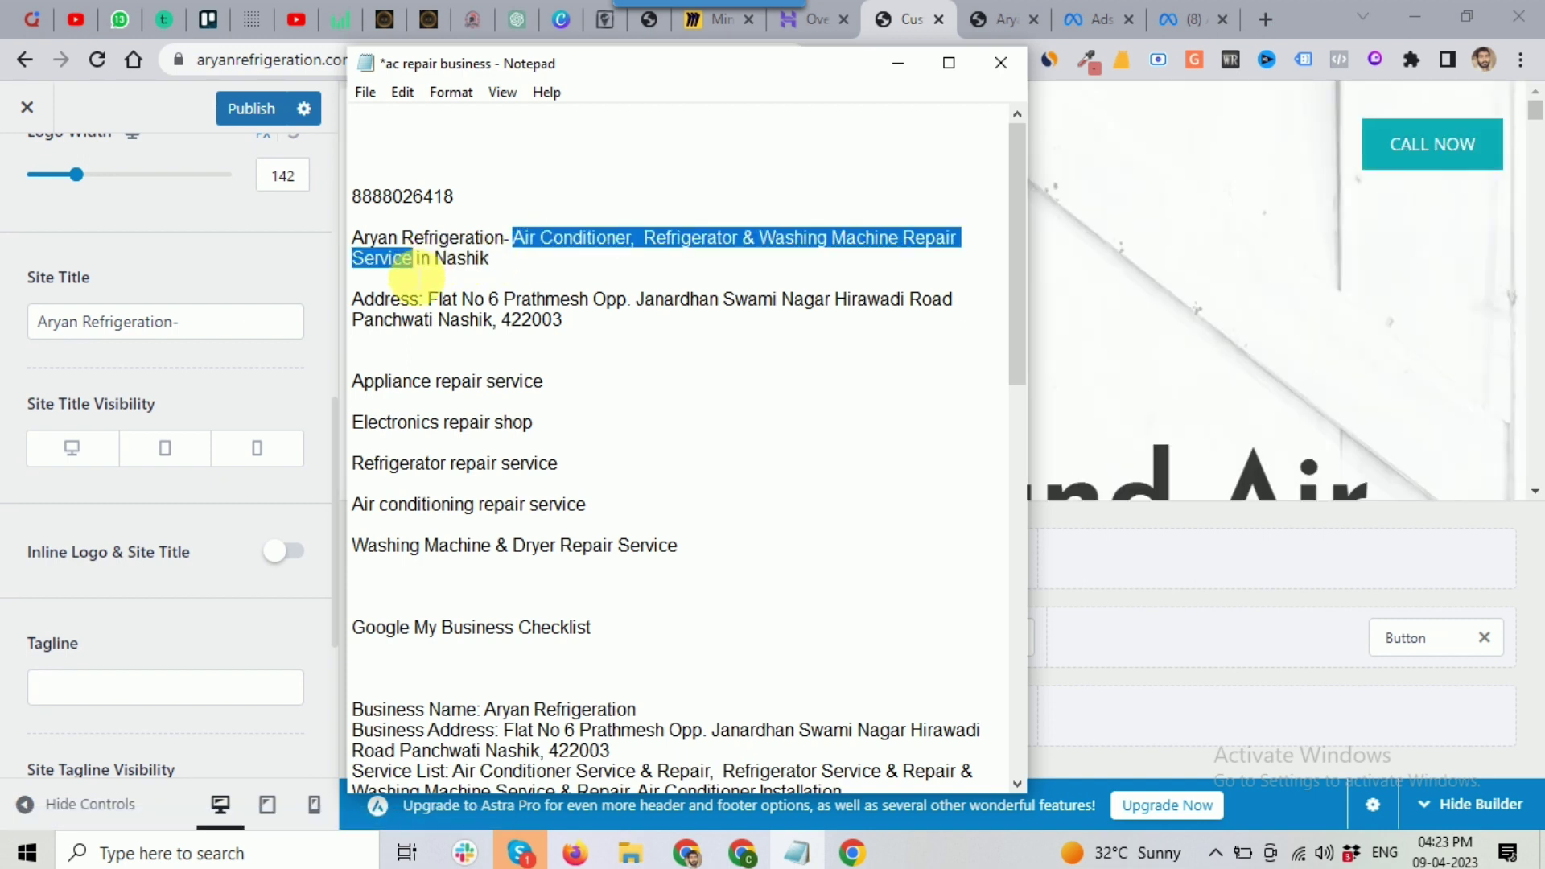
pyautogui.click(207, 330)
pyautogui.hotkey('ctrl', 'v')
pyautogui.click(344, 314)
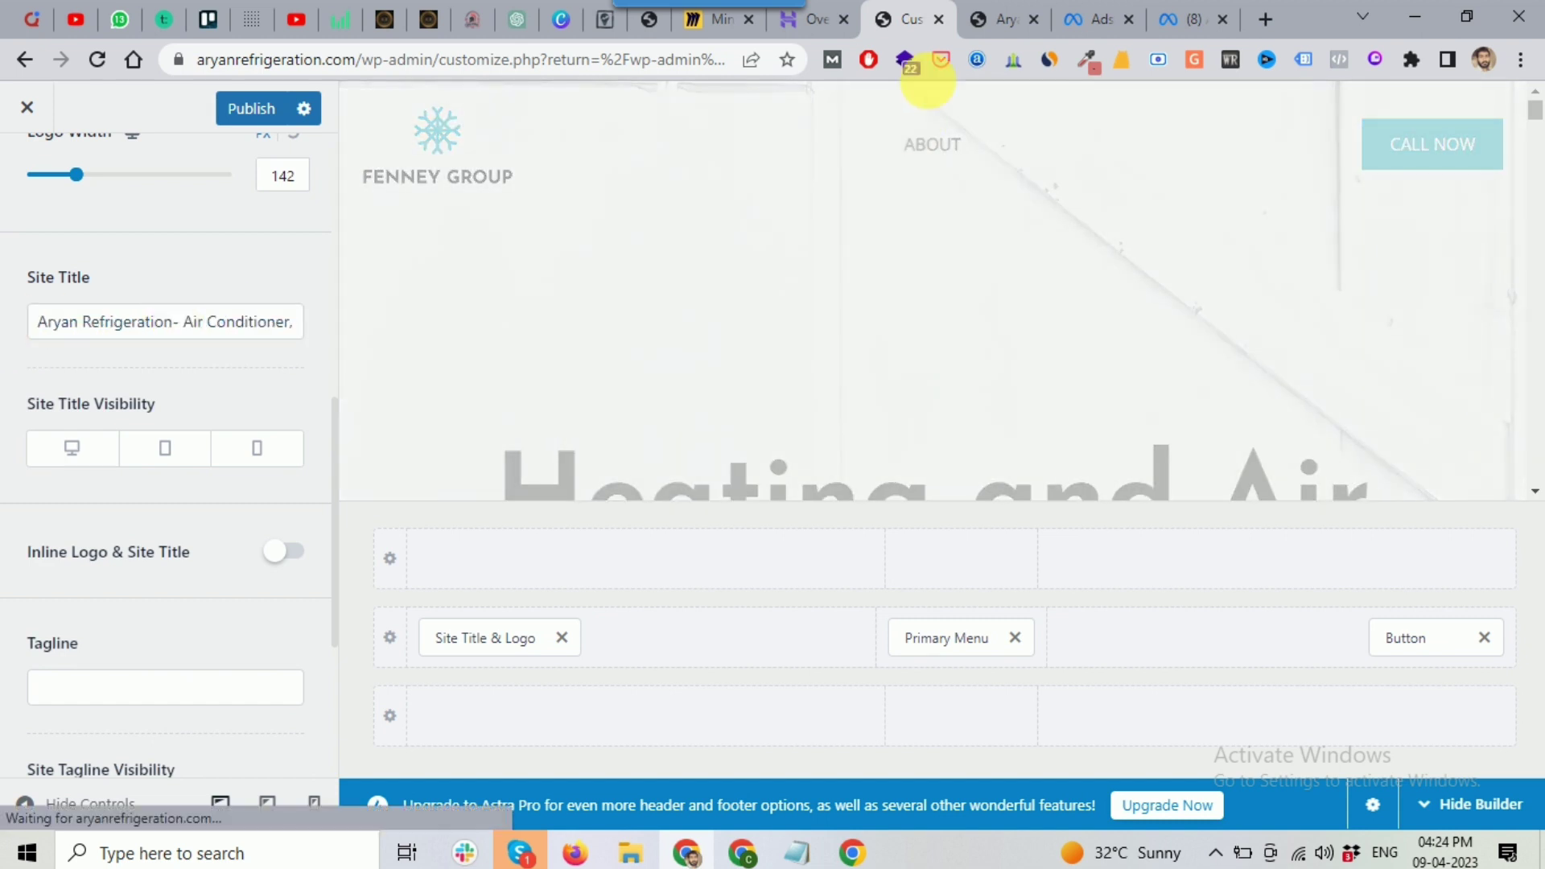
# Step: Replace the Site Title with just 'Aryan Refrigeration', removing the trailing dash
pyautogui.scroll(-2, 153, 378)
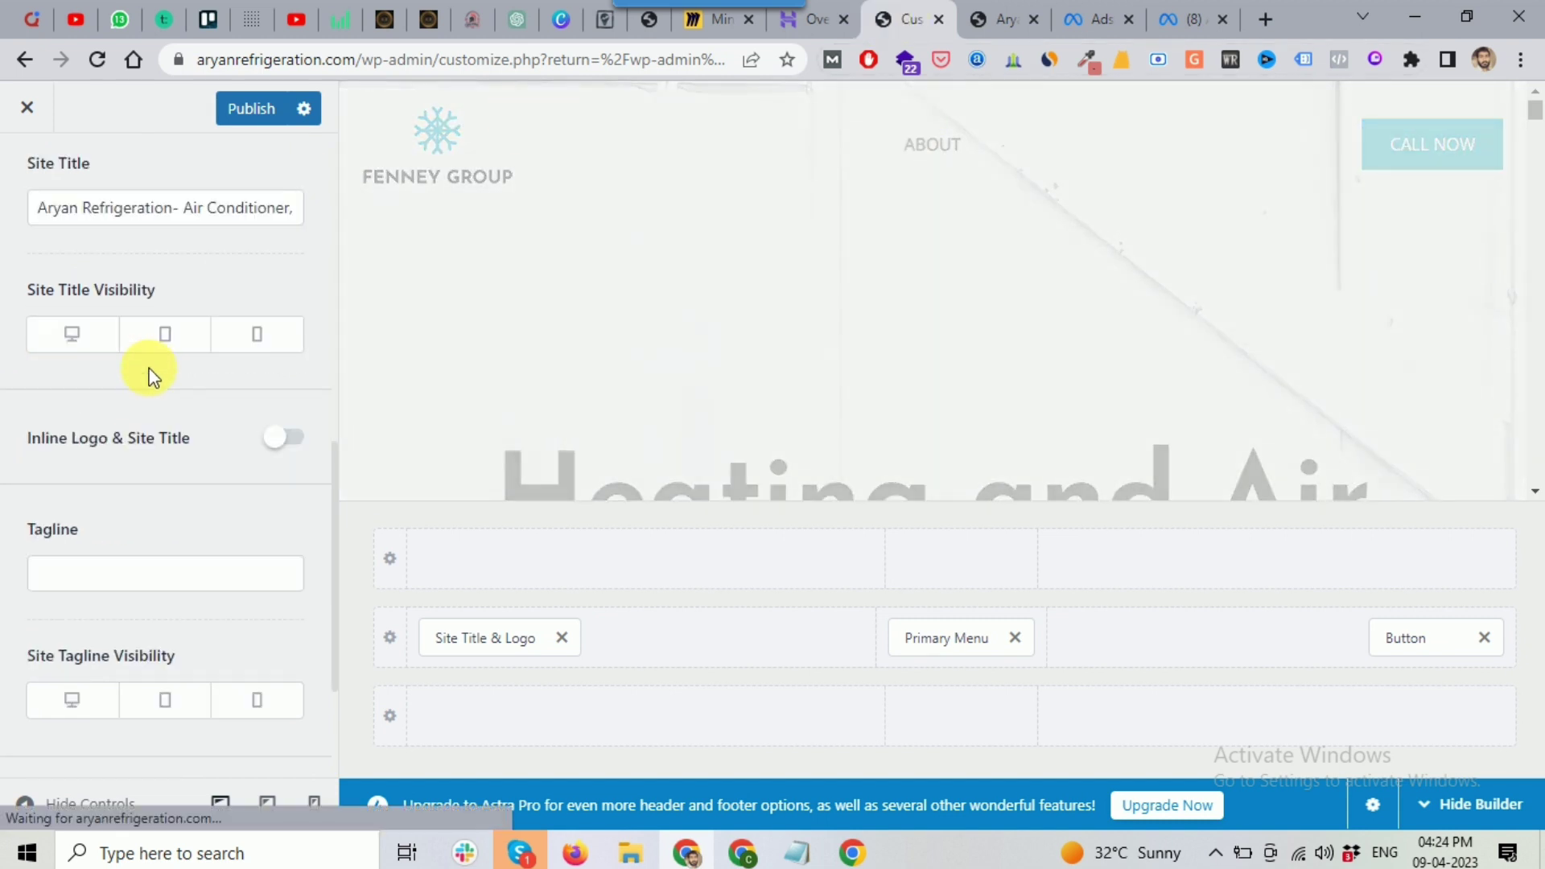
pyautogui.click(183, 208)
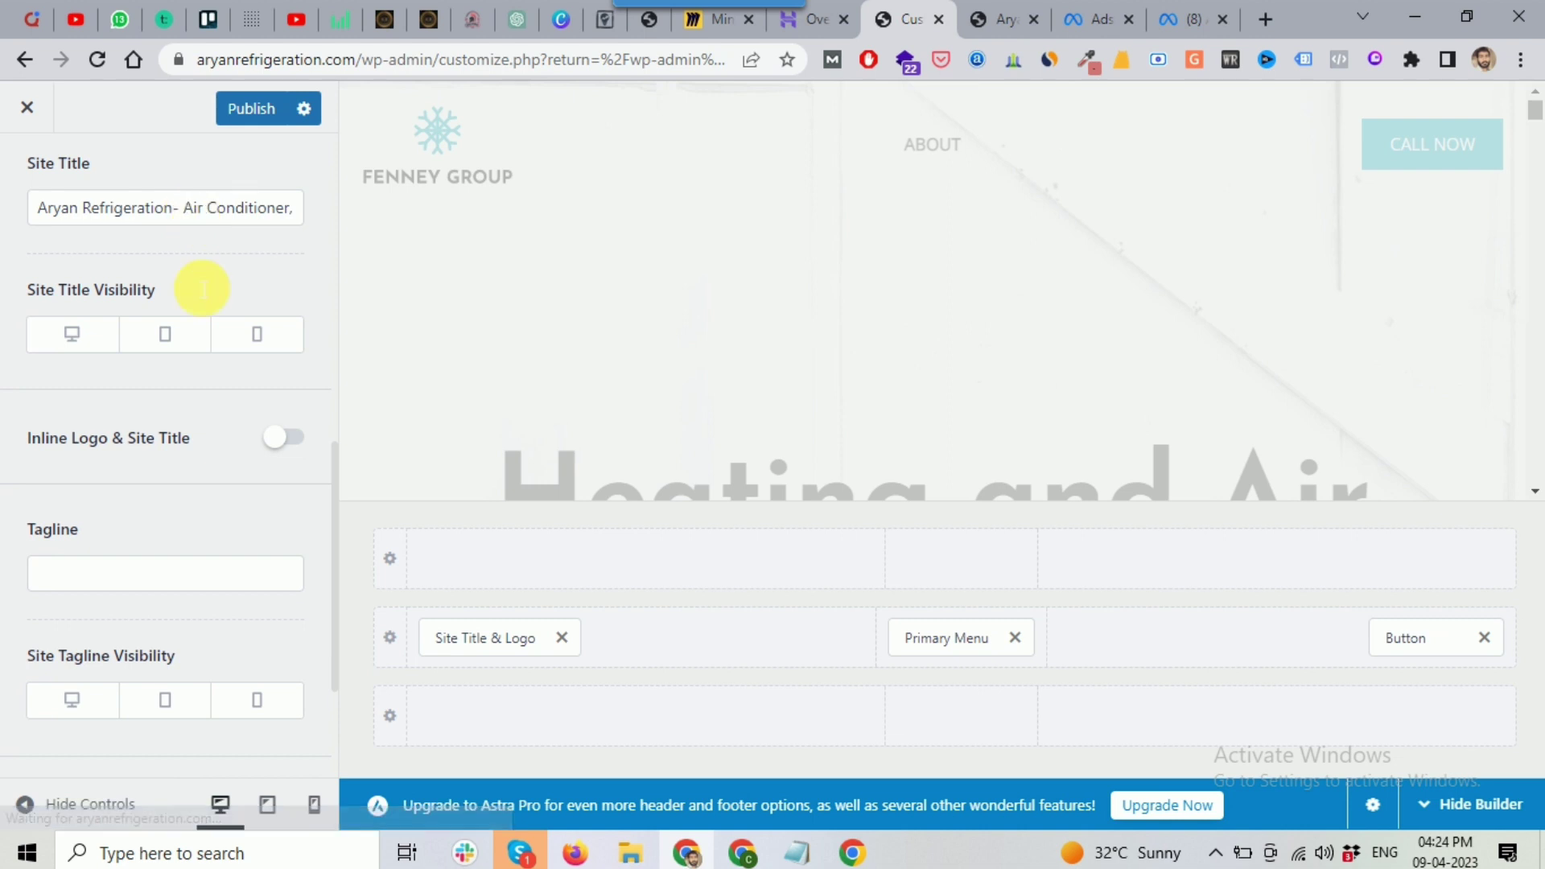
pyautogui.hotkey('ctrl', 'a')
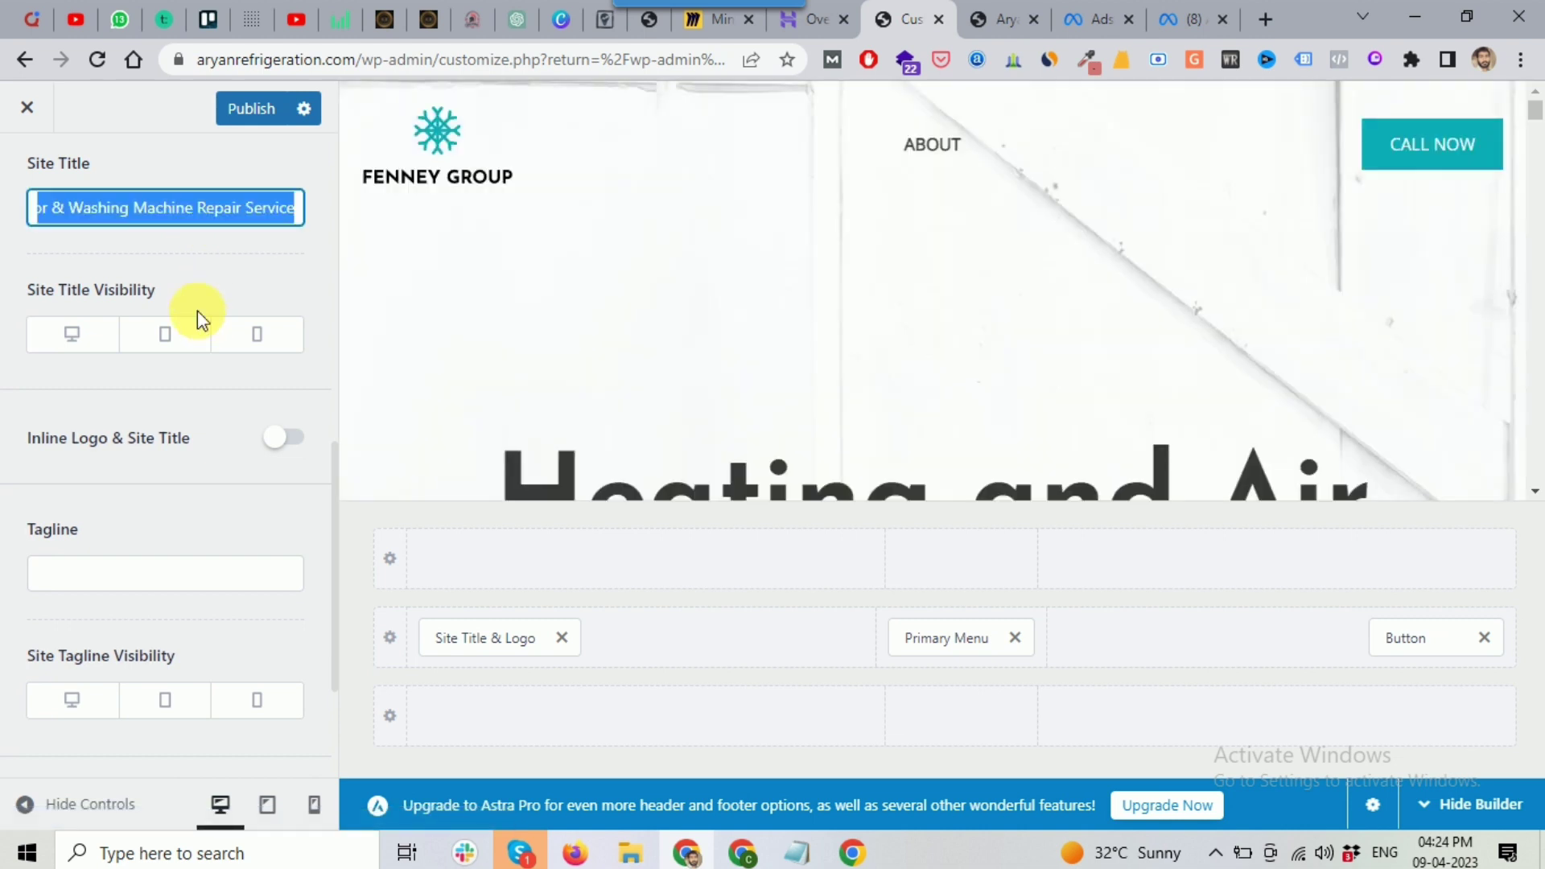
pyautogui.write('Aryan Refrigeration-')
pyautogui.press('BackSpace')
pyautogui.press('BackSpace')
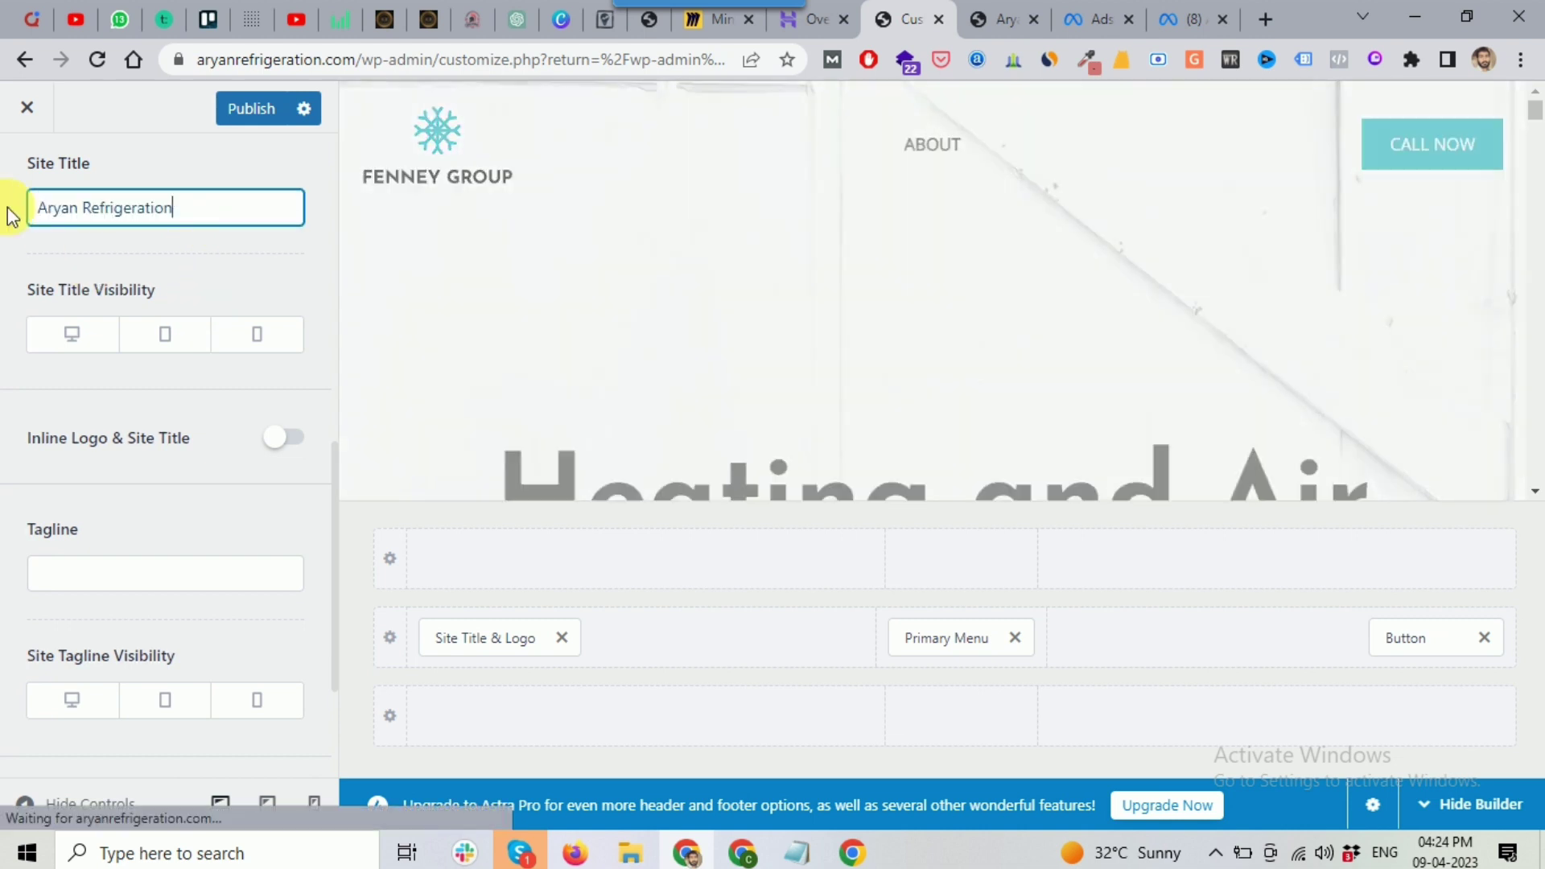
# Step: Paste the appliance repair service description into the empty Tagline field
pyautogui.click(45, 578)
pyautogui.hotkey('ctrl', 'v')
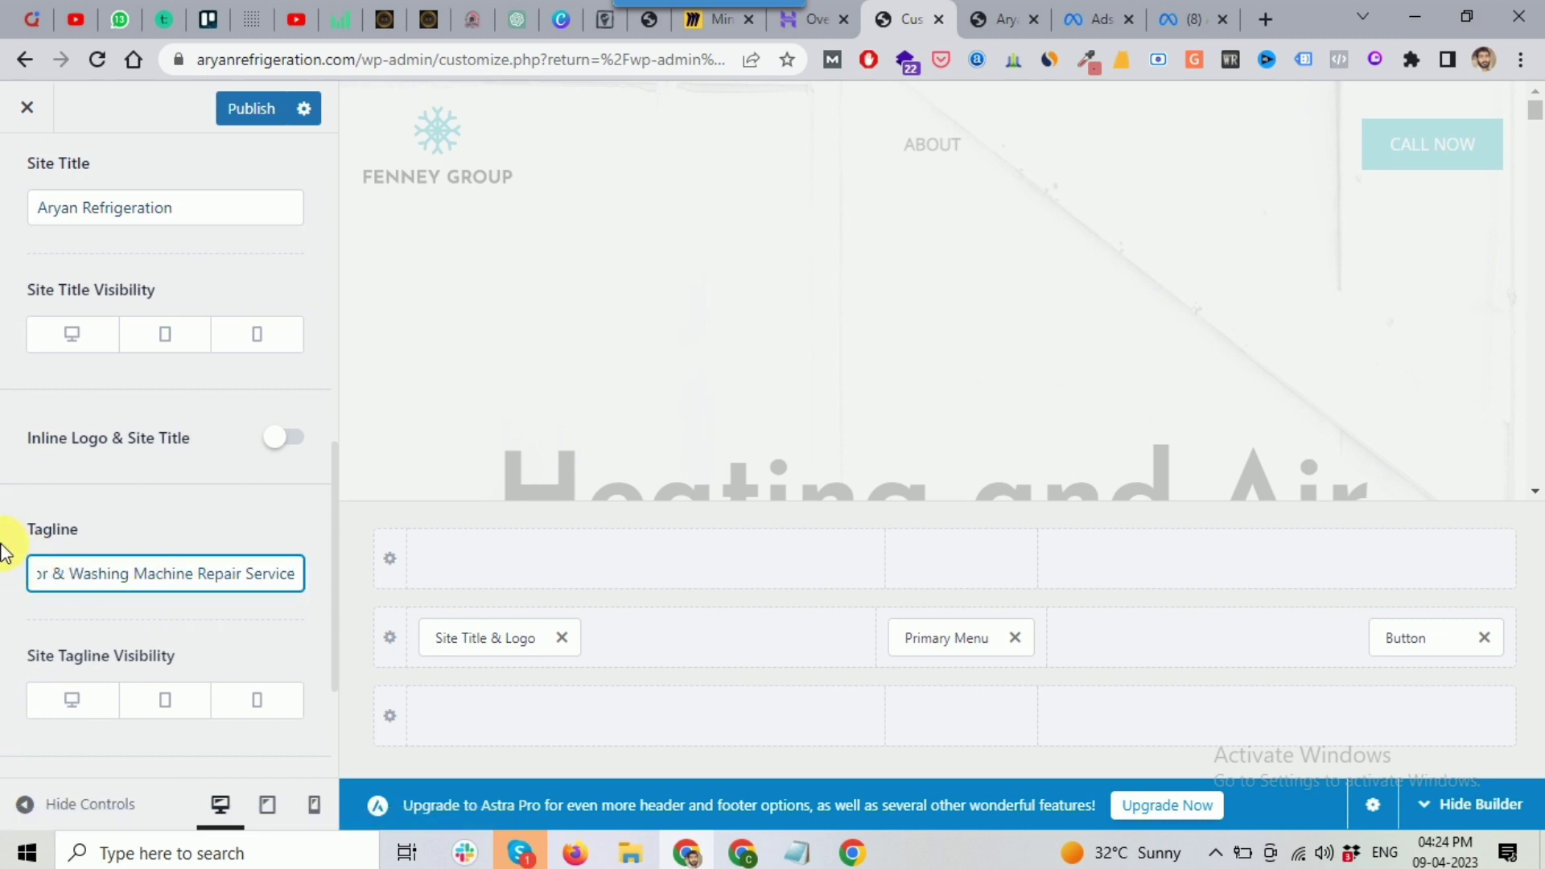
pyautogui.click(183, 531)
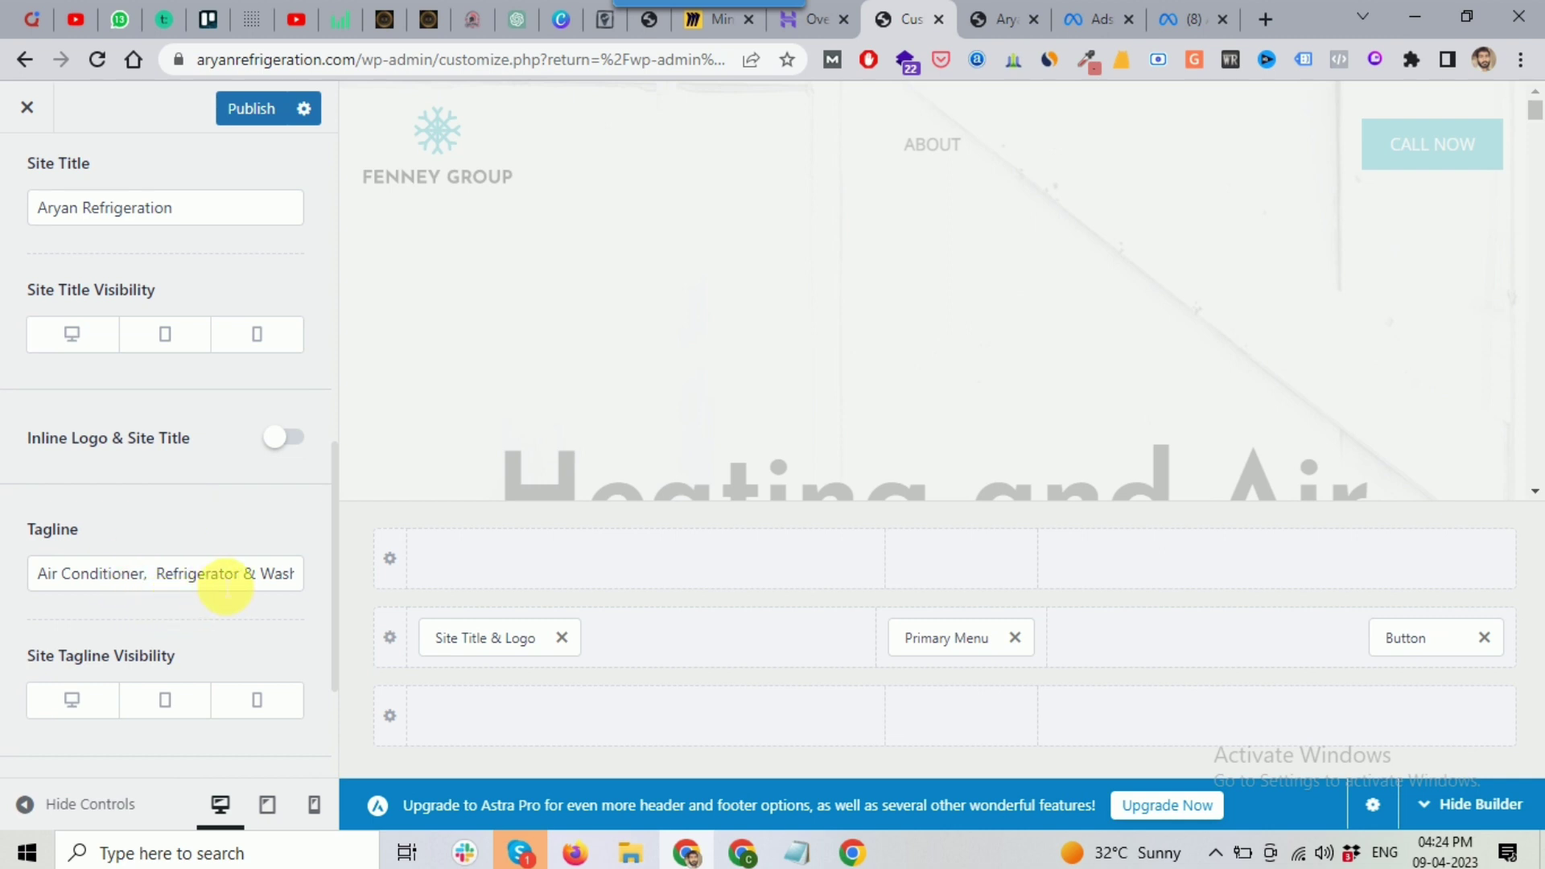
pyautogui.scroll(-3, 215, 575)
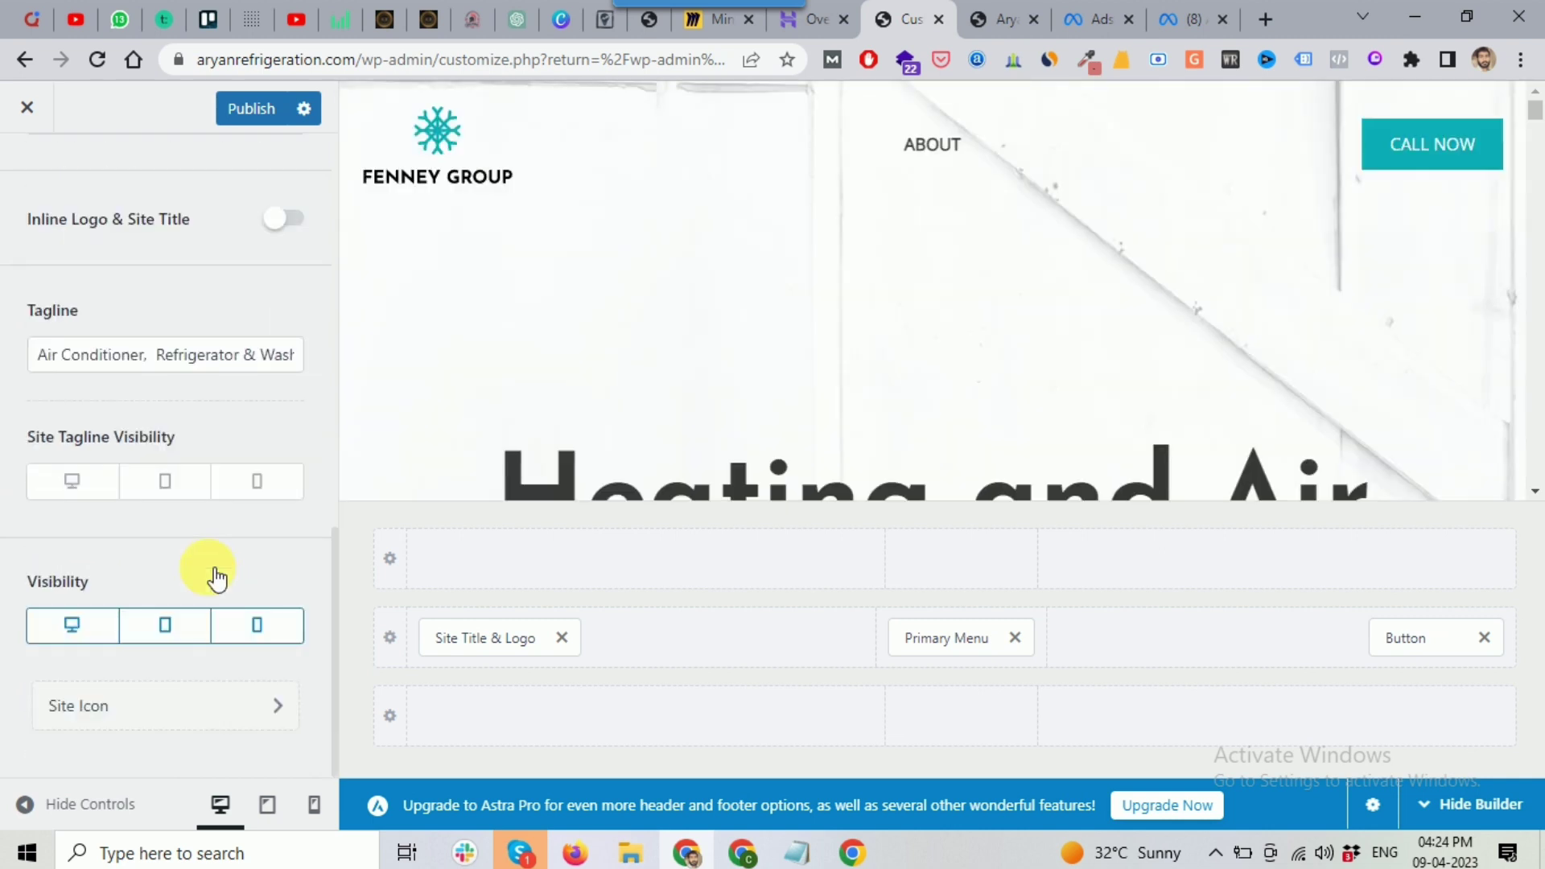
pyautogui.scroll(5, 214, 576)
pyautogui.scroll(5, 321, 451)
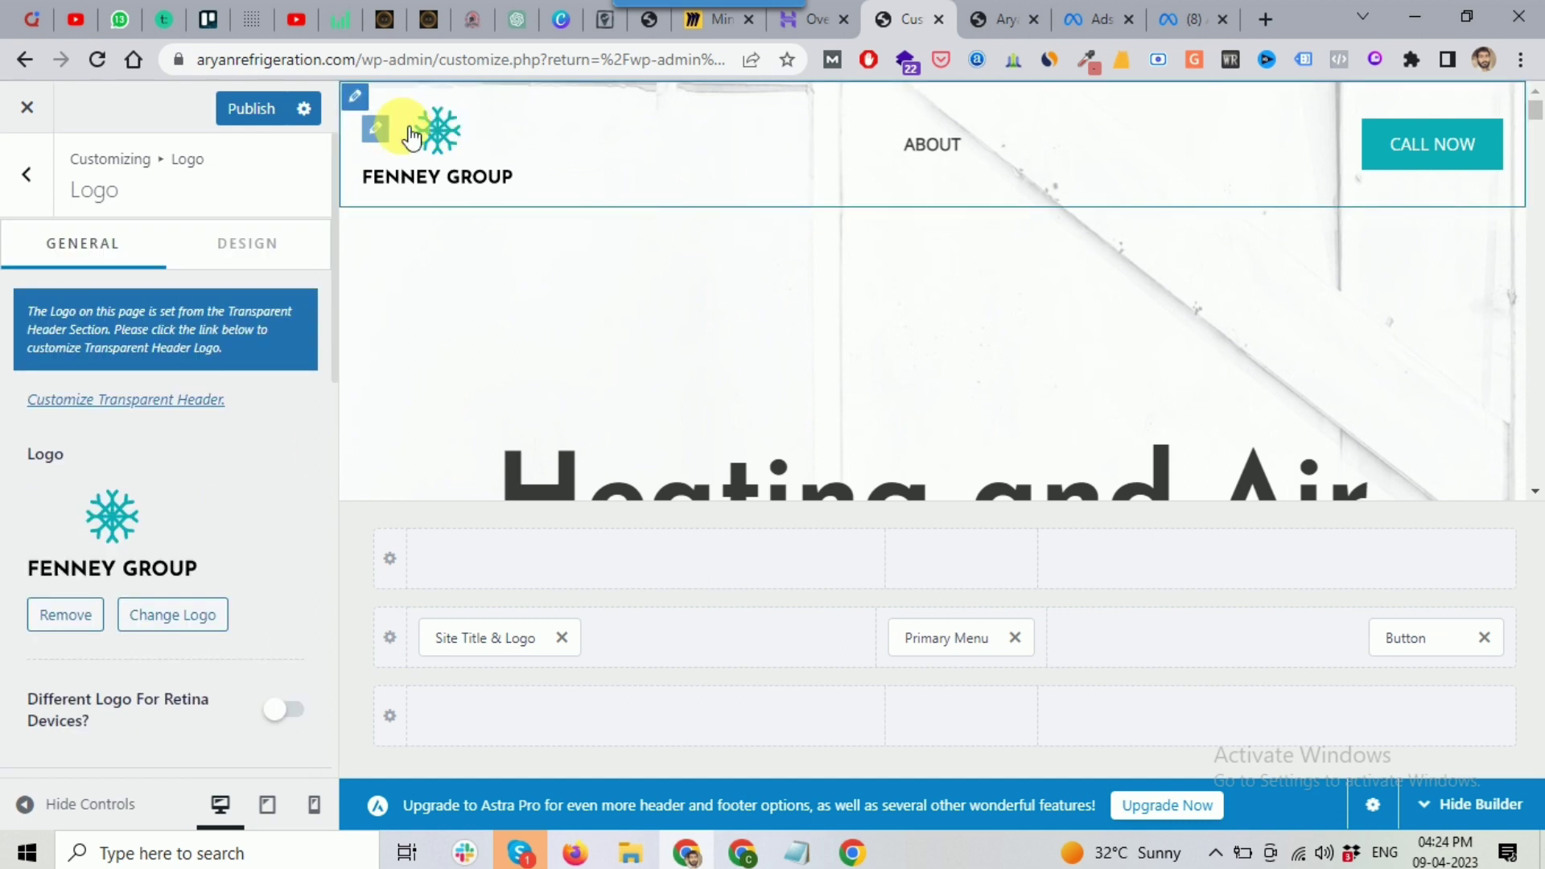
# Step: Reapply the FENNEY GROUP image as the site logo and return to Header Builder
pyautogui.scroll(-1, 109, 465)
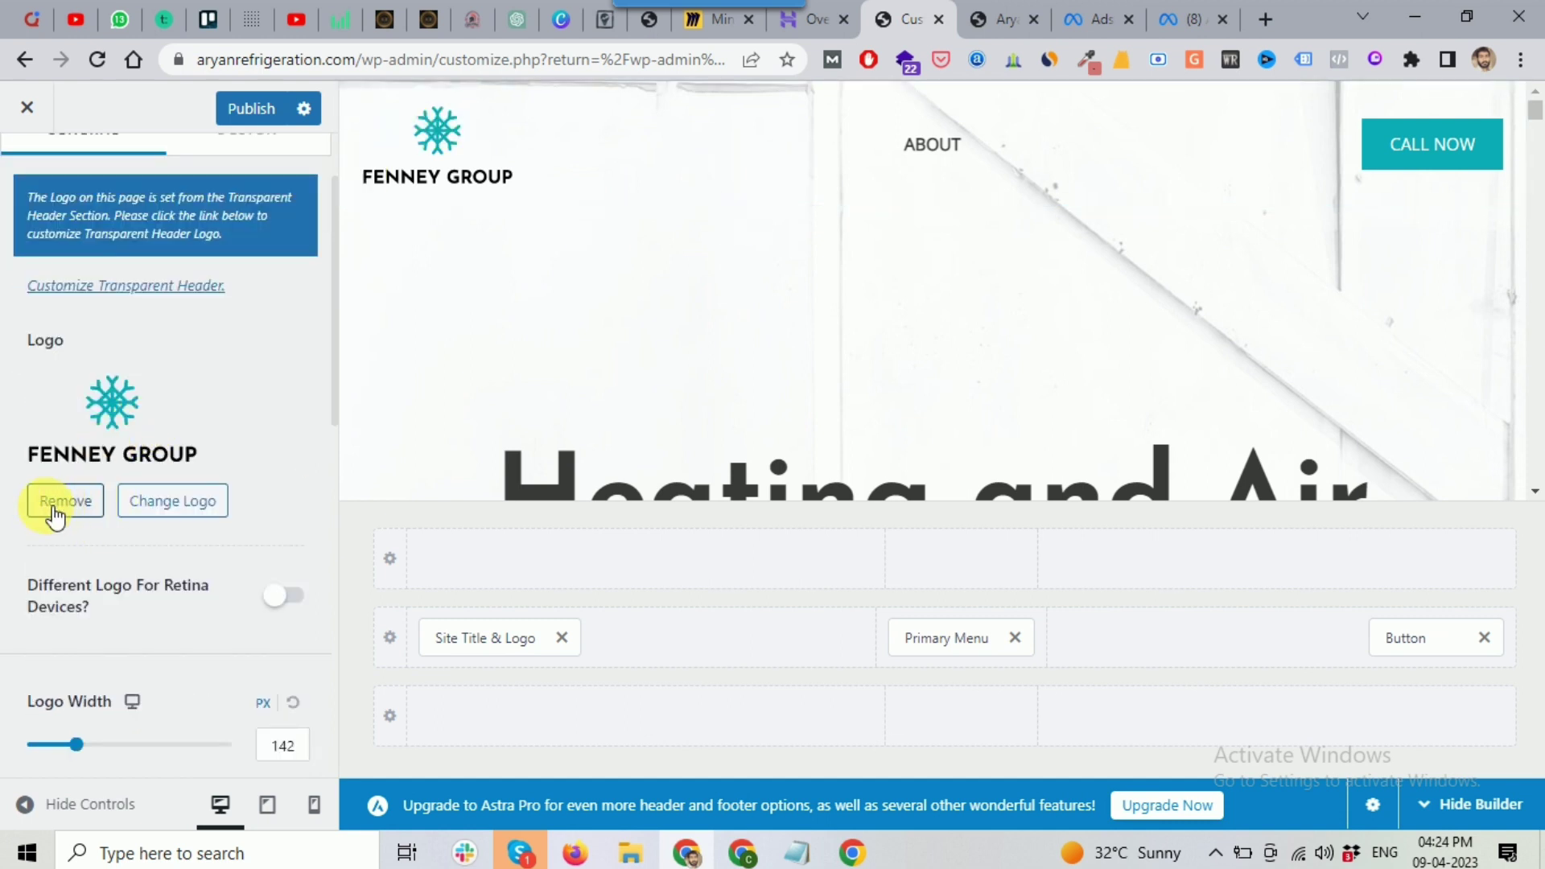
pyautogui.click(51, 509)
pyautogui.click(1459, 762)
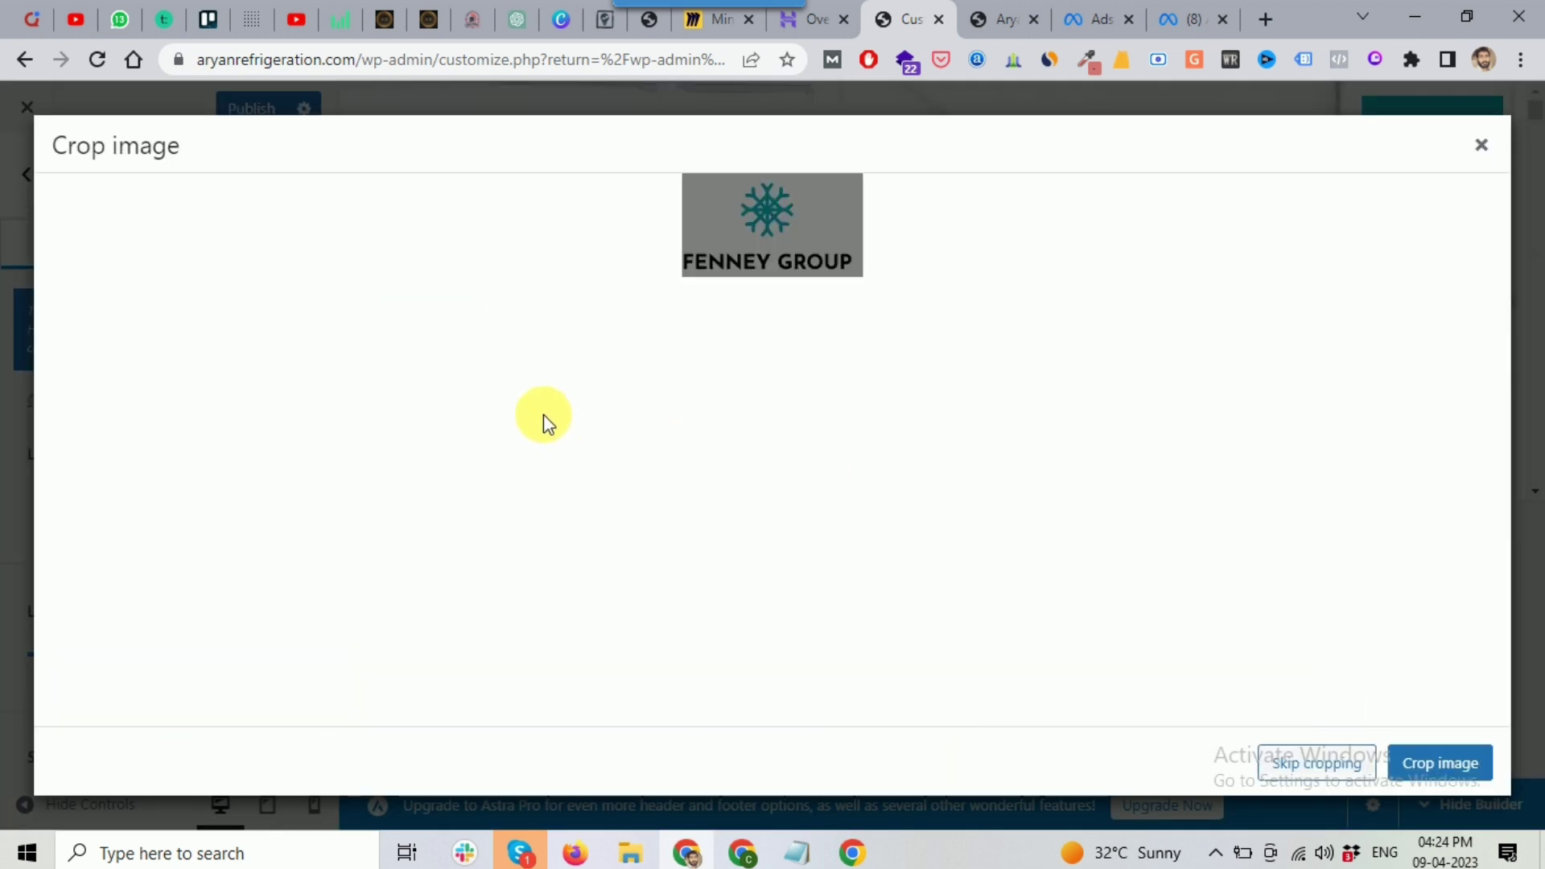
pyautogui.click(1324, 764)
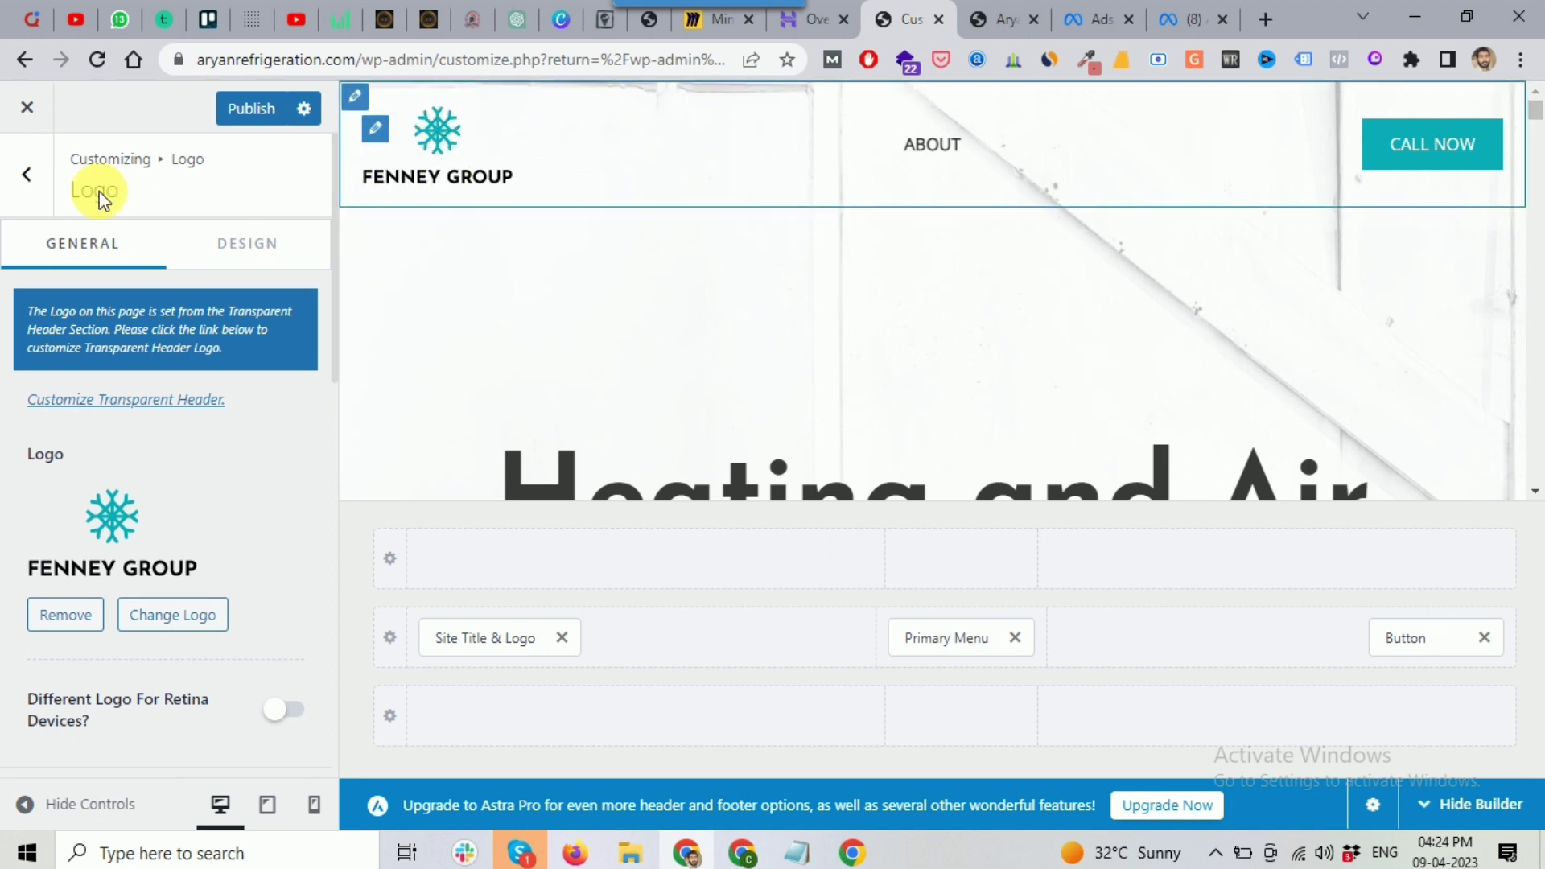
pyautogui.click(32, 192)
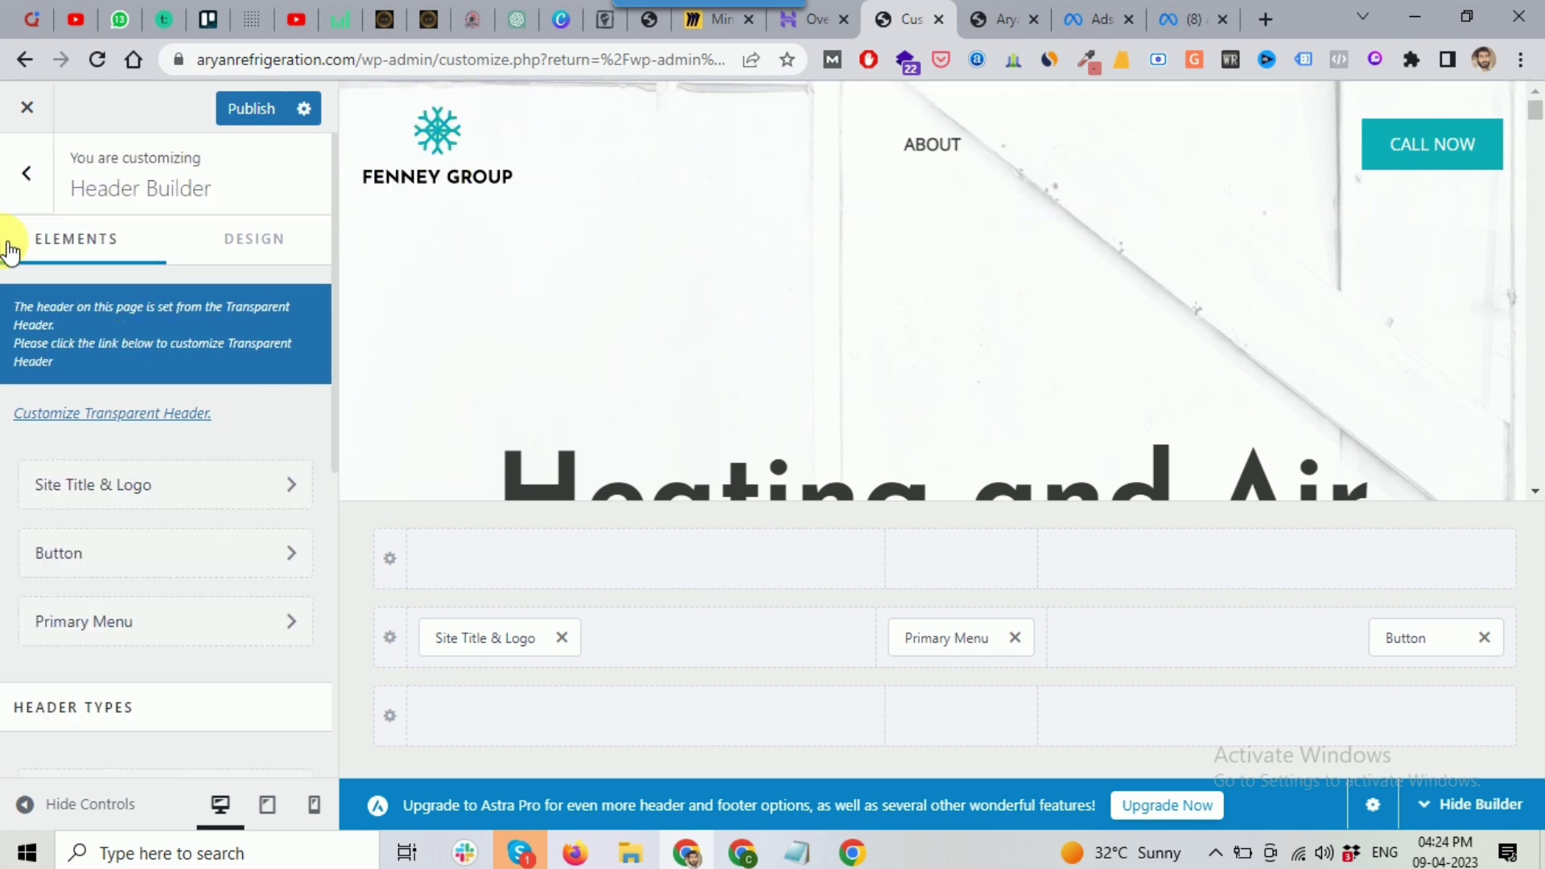
# Step: Keep the static Home page as the homepage and publish the Customizer changes
pyautogui.click(24, 187)
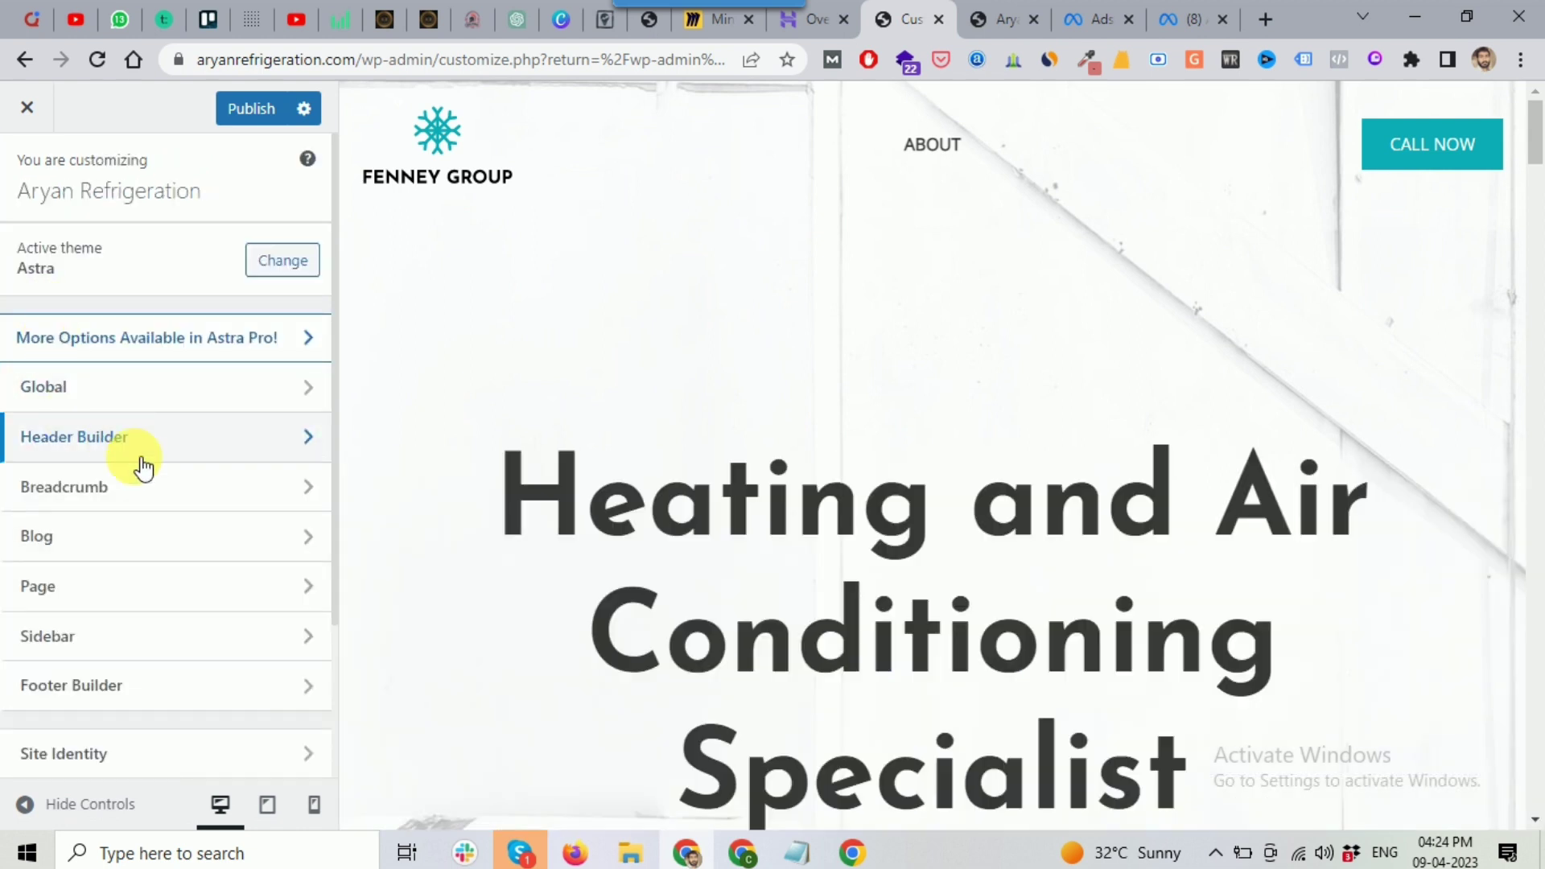
pyautogui.scroll(-3, 137, 475)
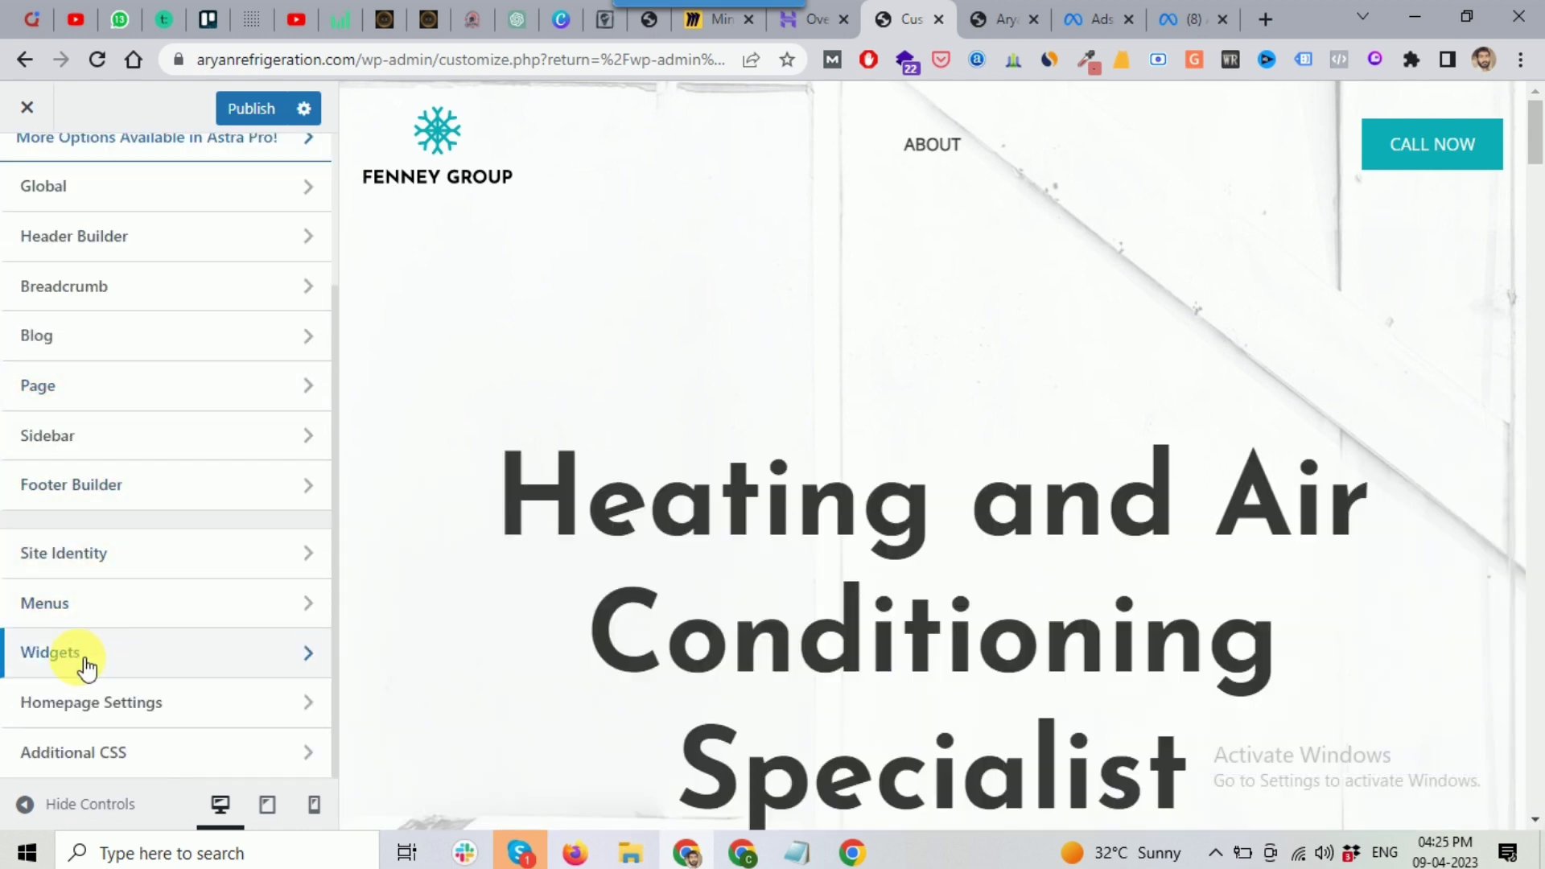
pyautogui.click(103, 724)
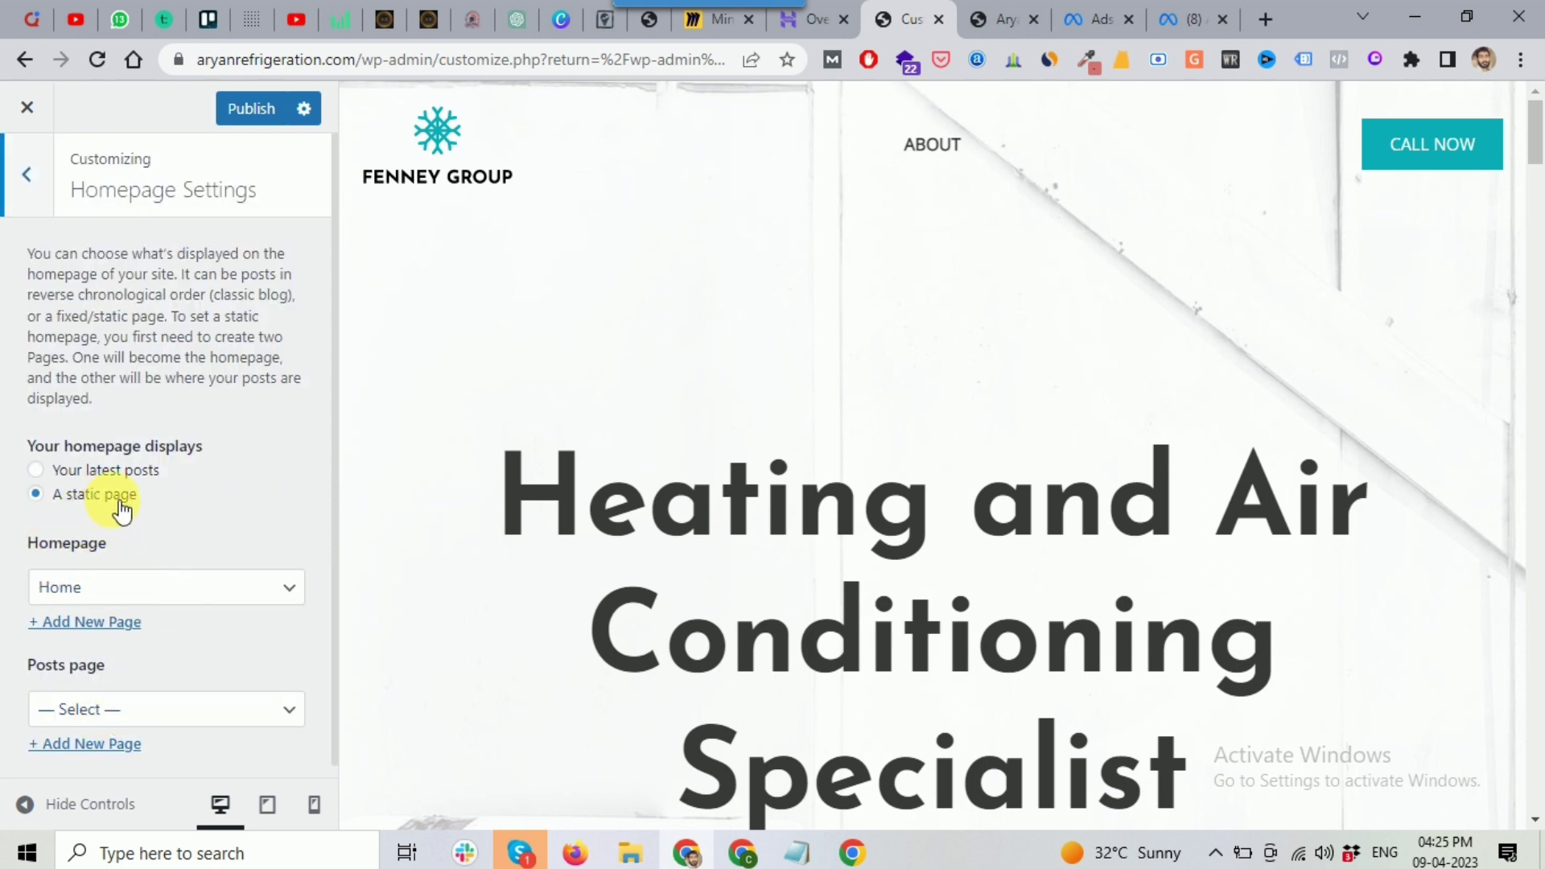
pyautogui.click(155, 588)
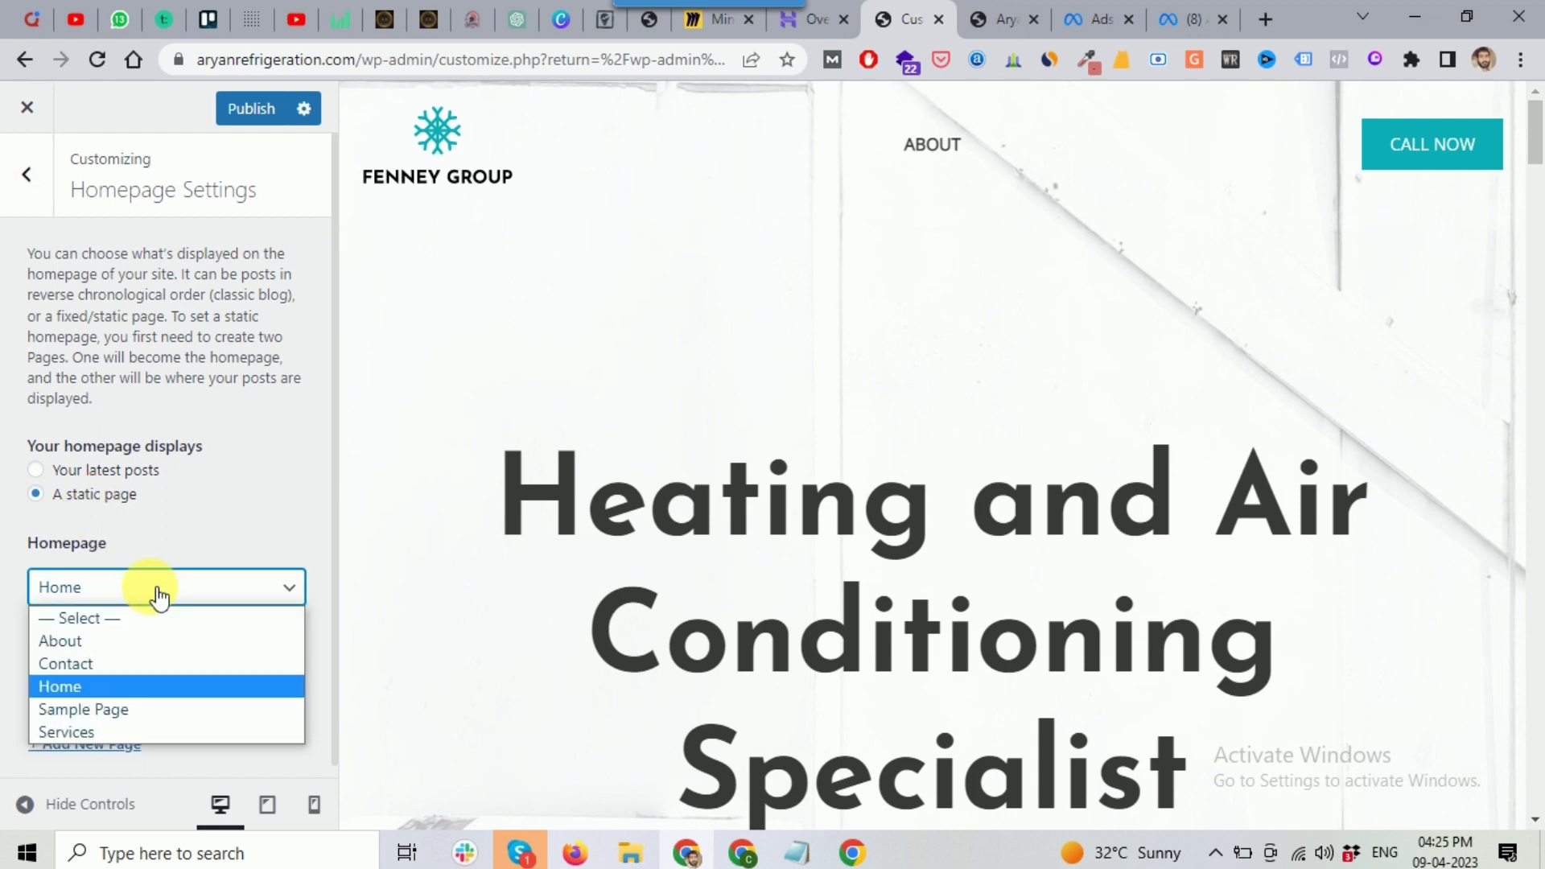
pyautogui.click(8, 592)
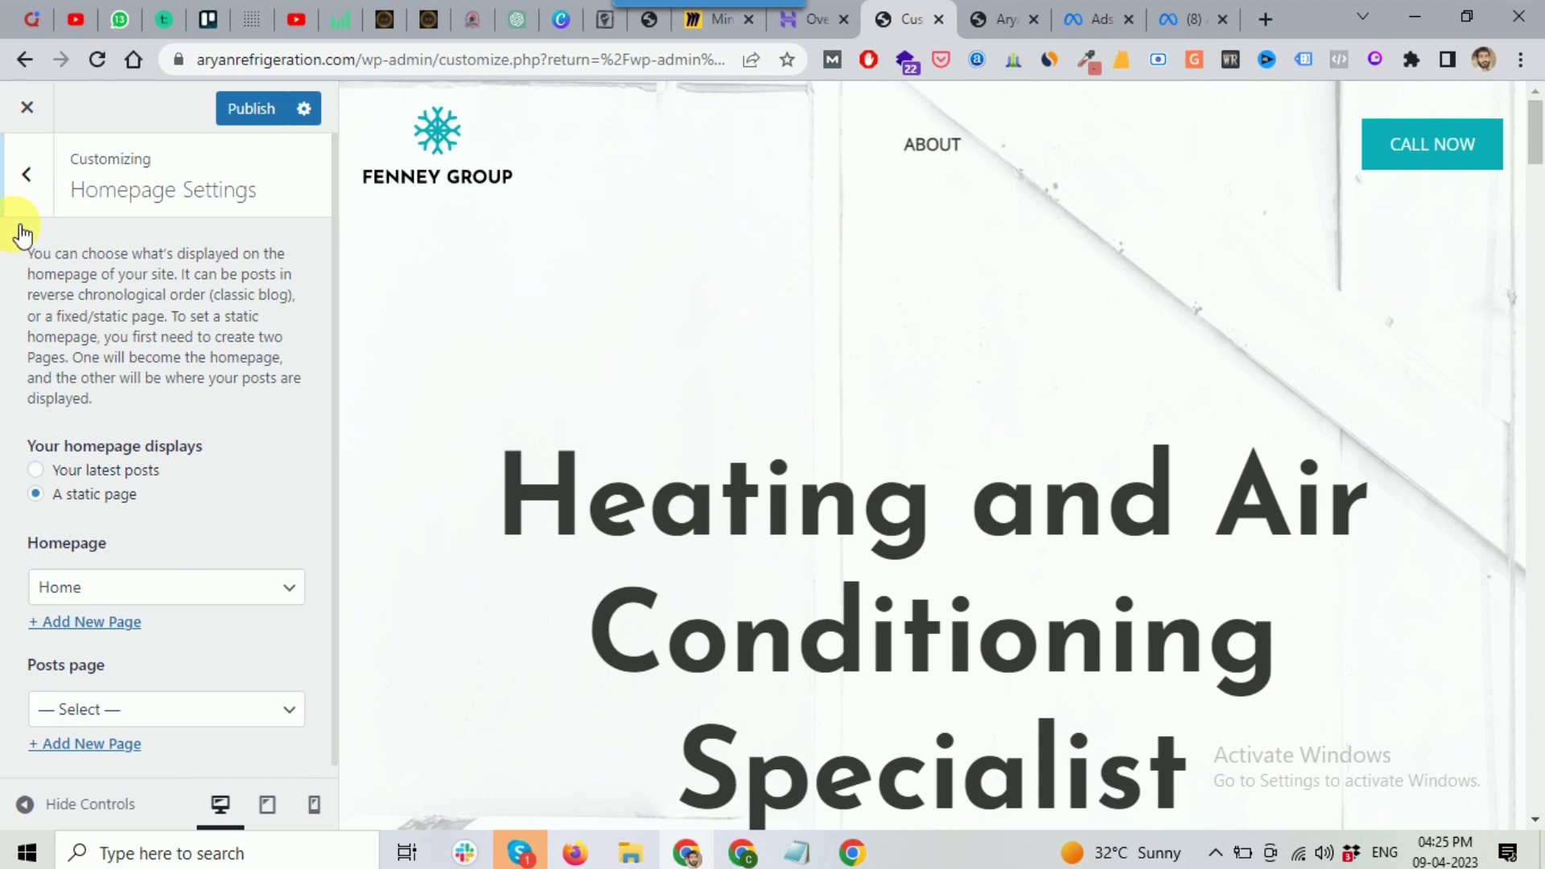
pyautogui.click(31, 202)
pyautogui.scroll(3, 260, 286)
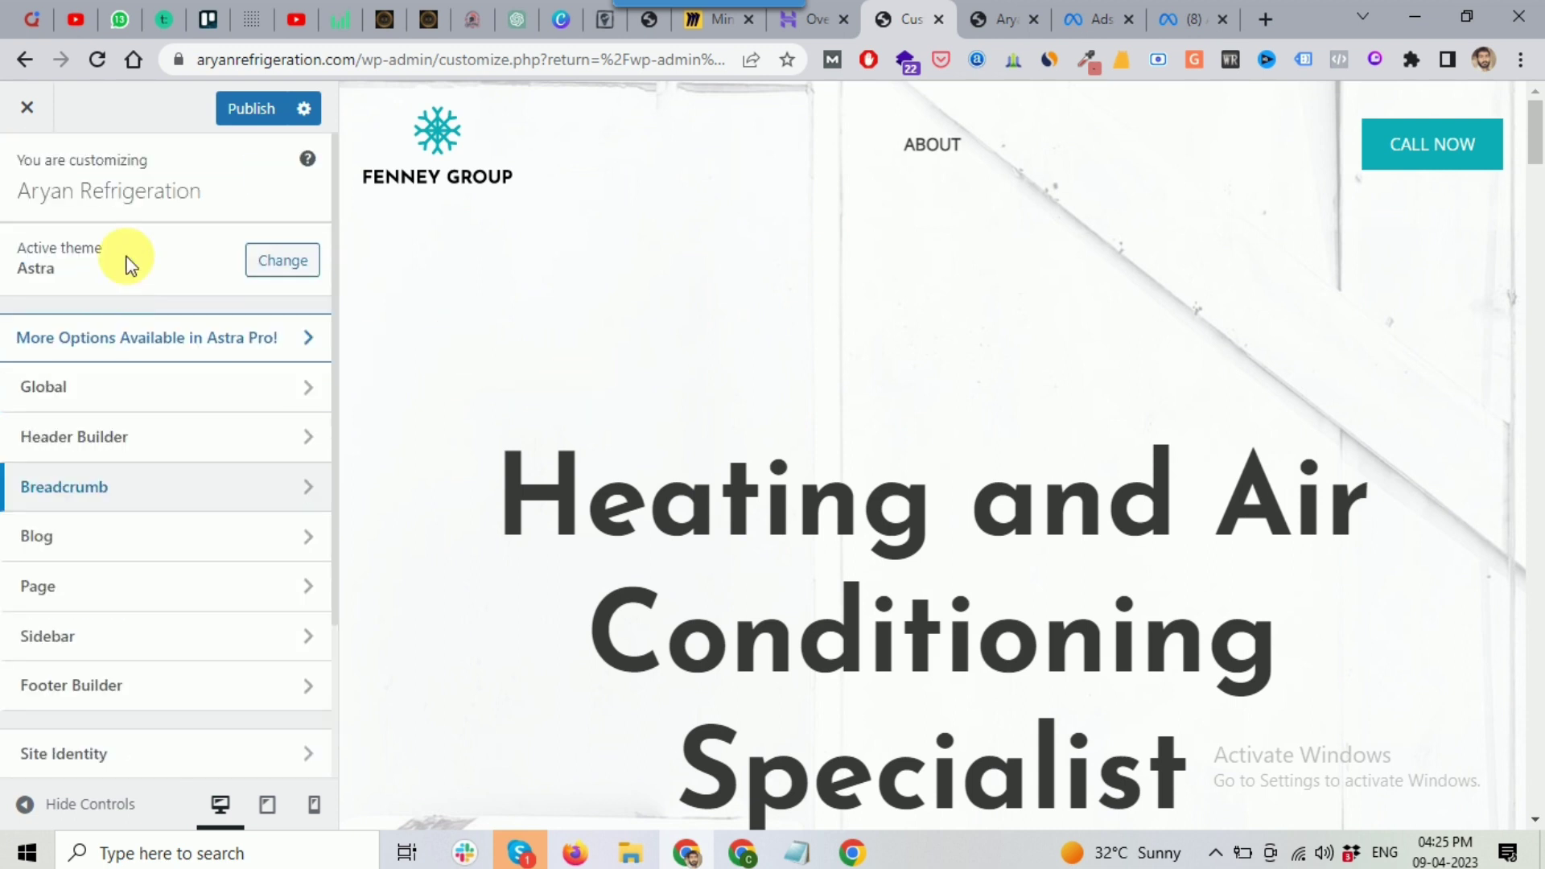
pyautogui.click(255, 113)
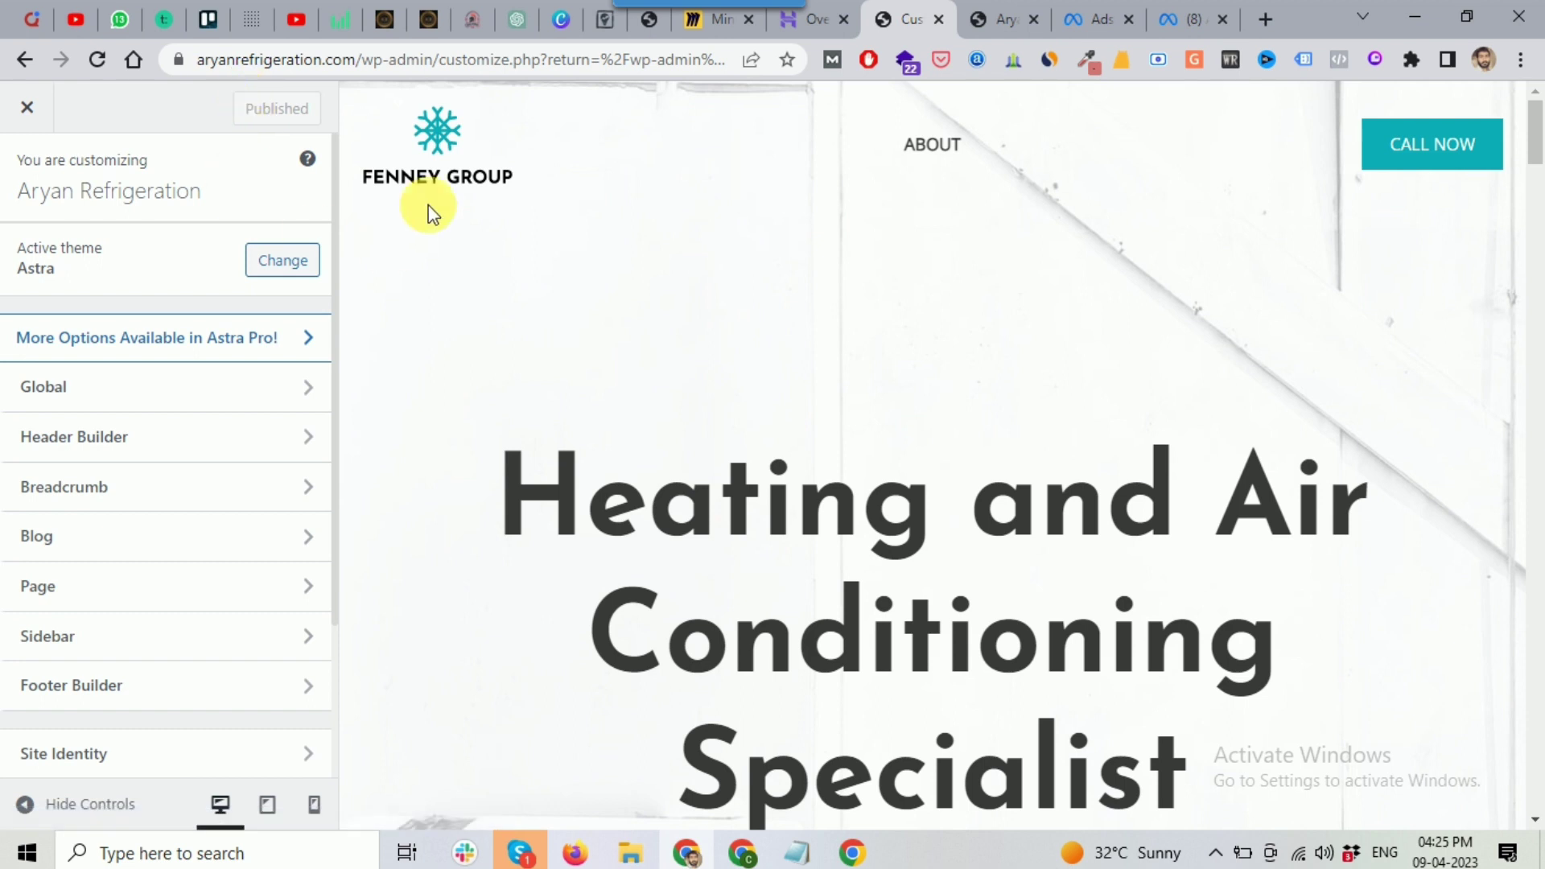
# Step: Leave the Customizer and open the WordPress Settings > General page
pyautogui.click(33, 113)
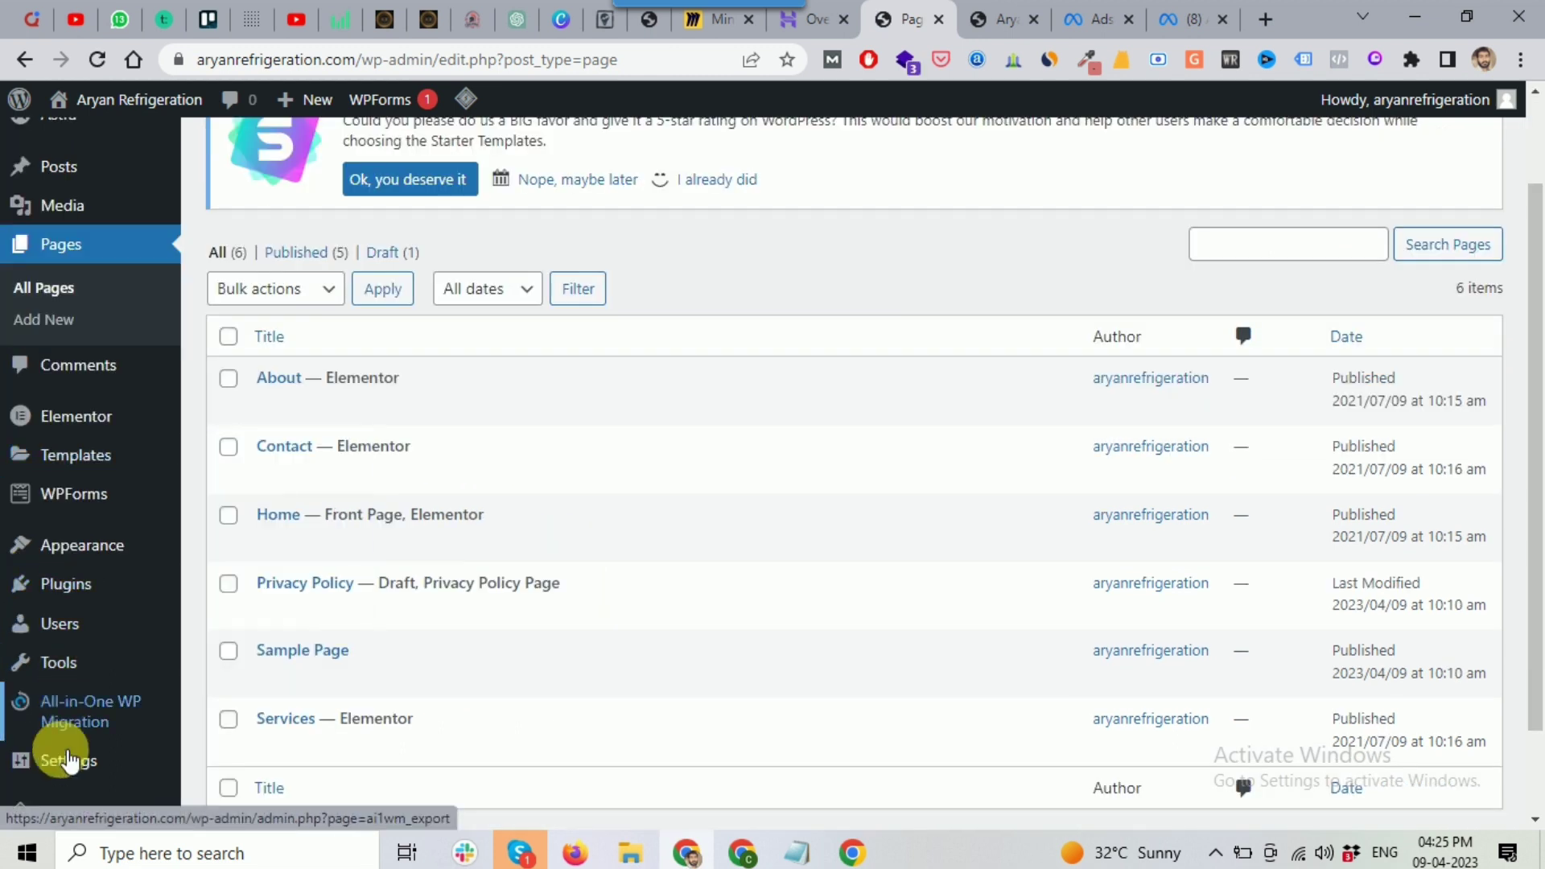
pyautogui.moveTo(56, 761)
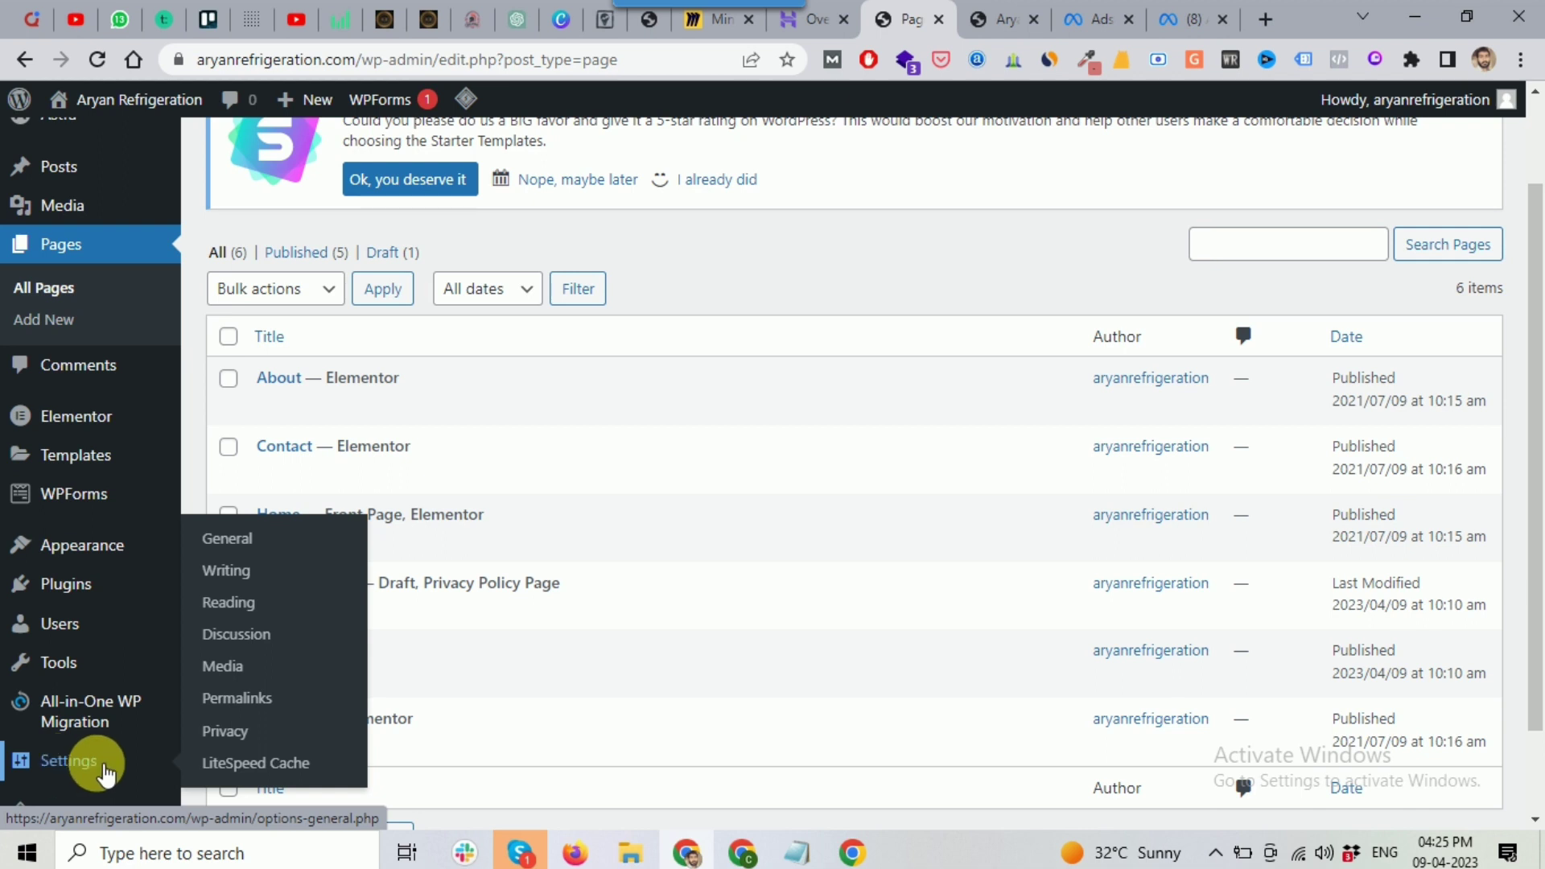
pyautogui.click(234, 553)
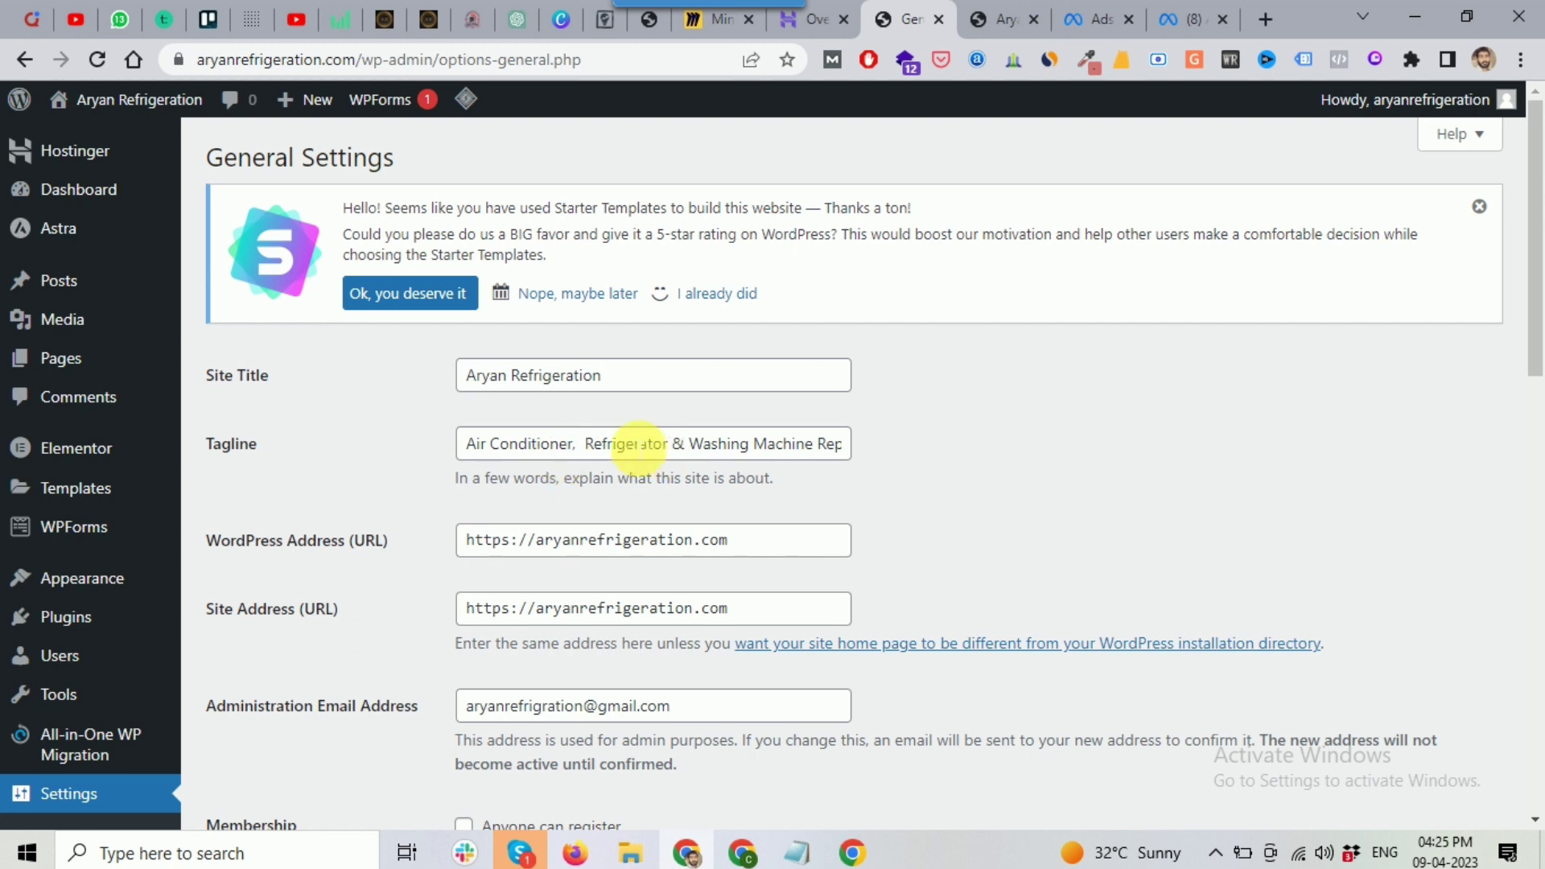
pyautogui.scroll(-1, 616, 451)
pyautogui.scroll(-3, 607, 442)
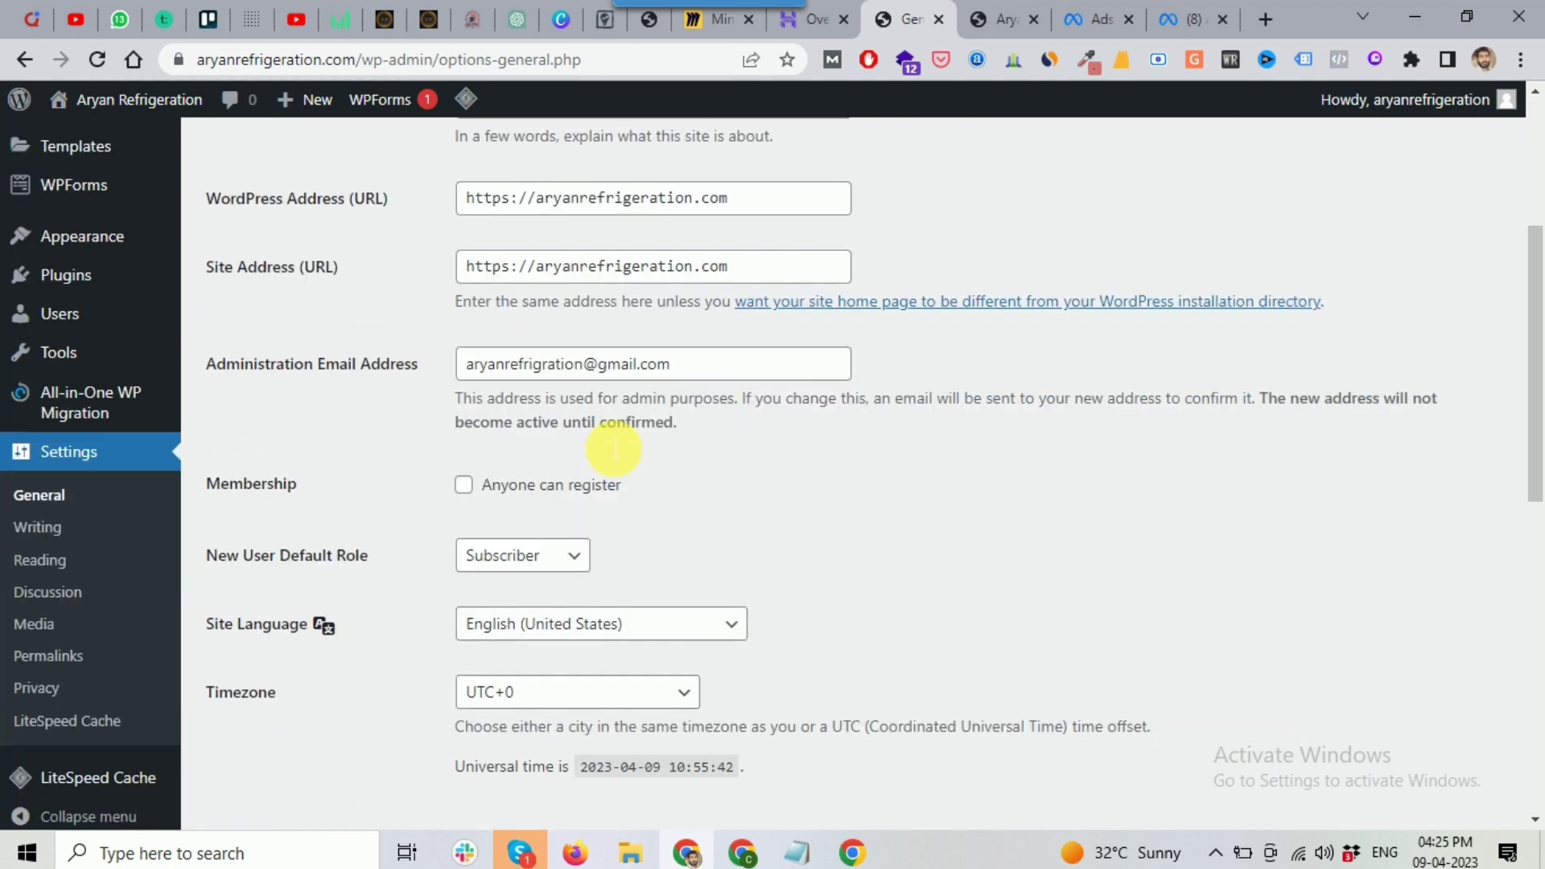
pyautogui.scroll(-1, 483, 446)
# Step: Set the timezone to Kolkata and save the general settings
pyautogui.click(527, 457)
pyautogui.scroll(-6, 568, 377)
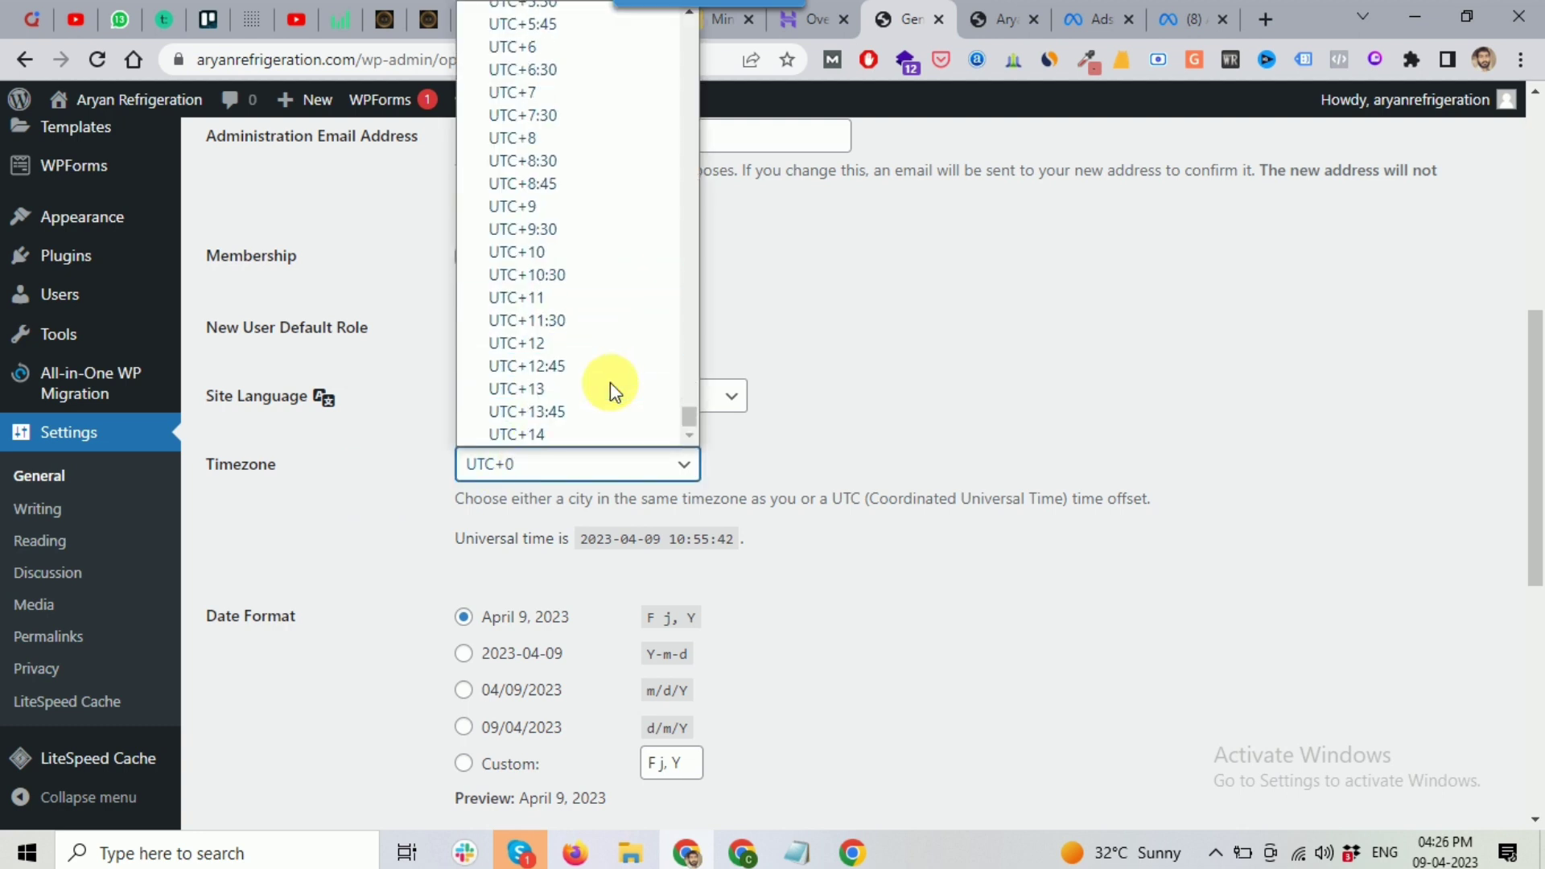
pyautogui.scroll(3, 586, 330)
pyautogui.scroll(8, 583, 330)
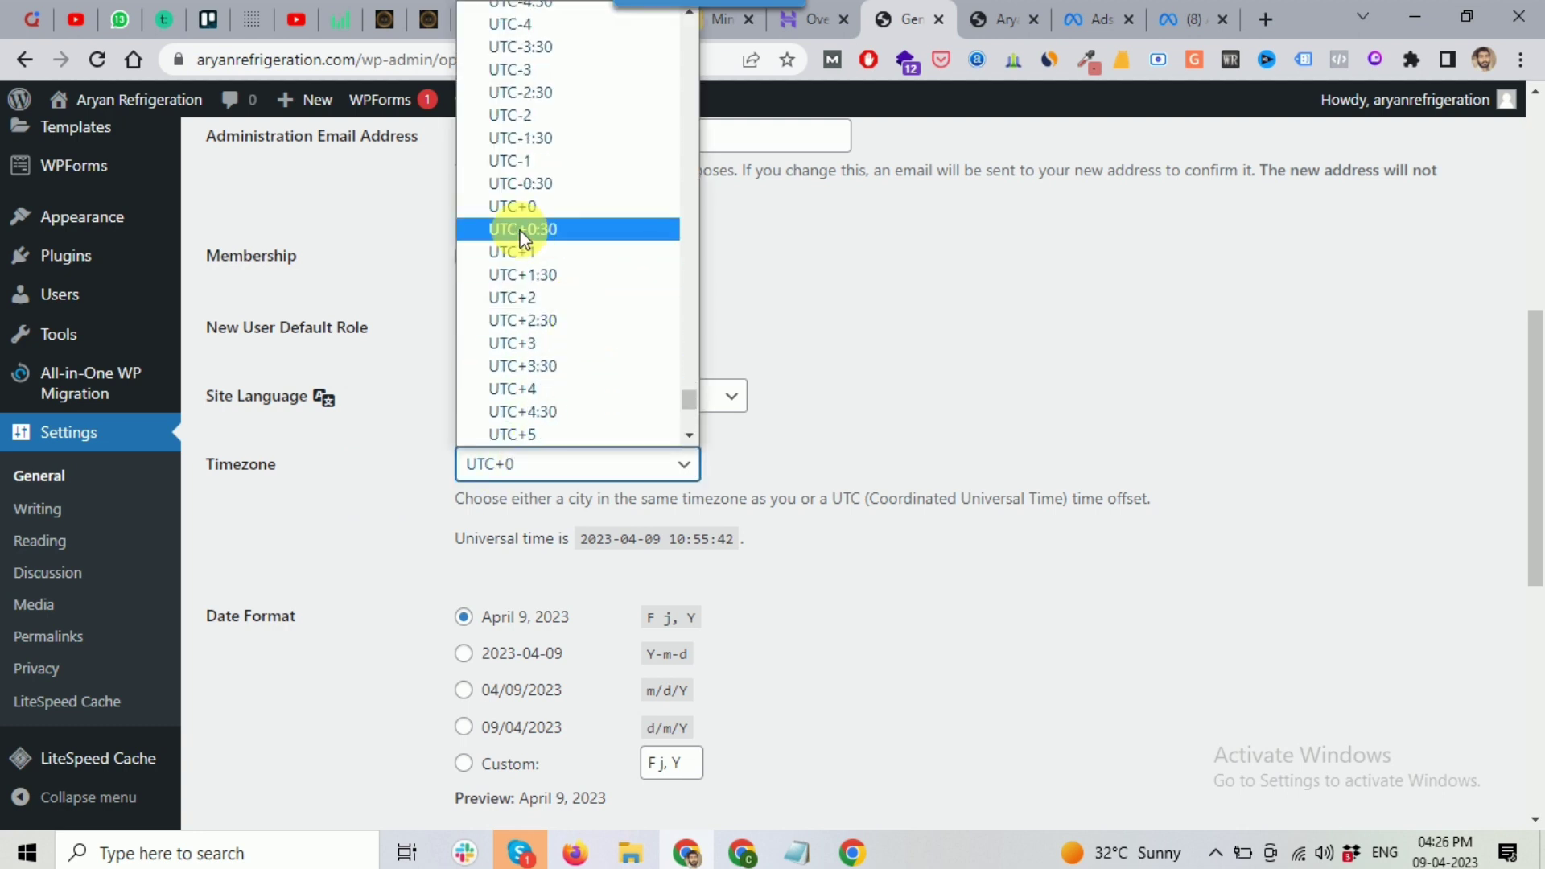
pyautogui.scroll(20, 602, 301)
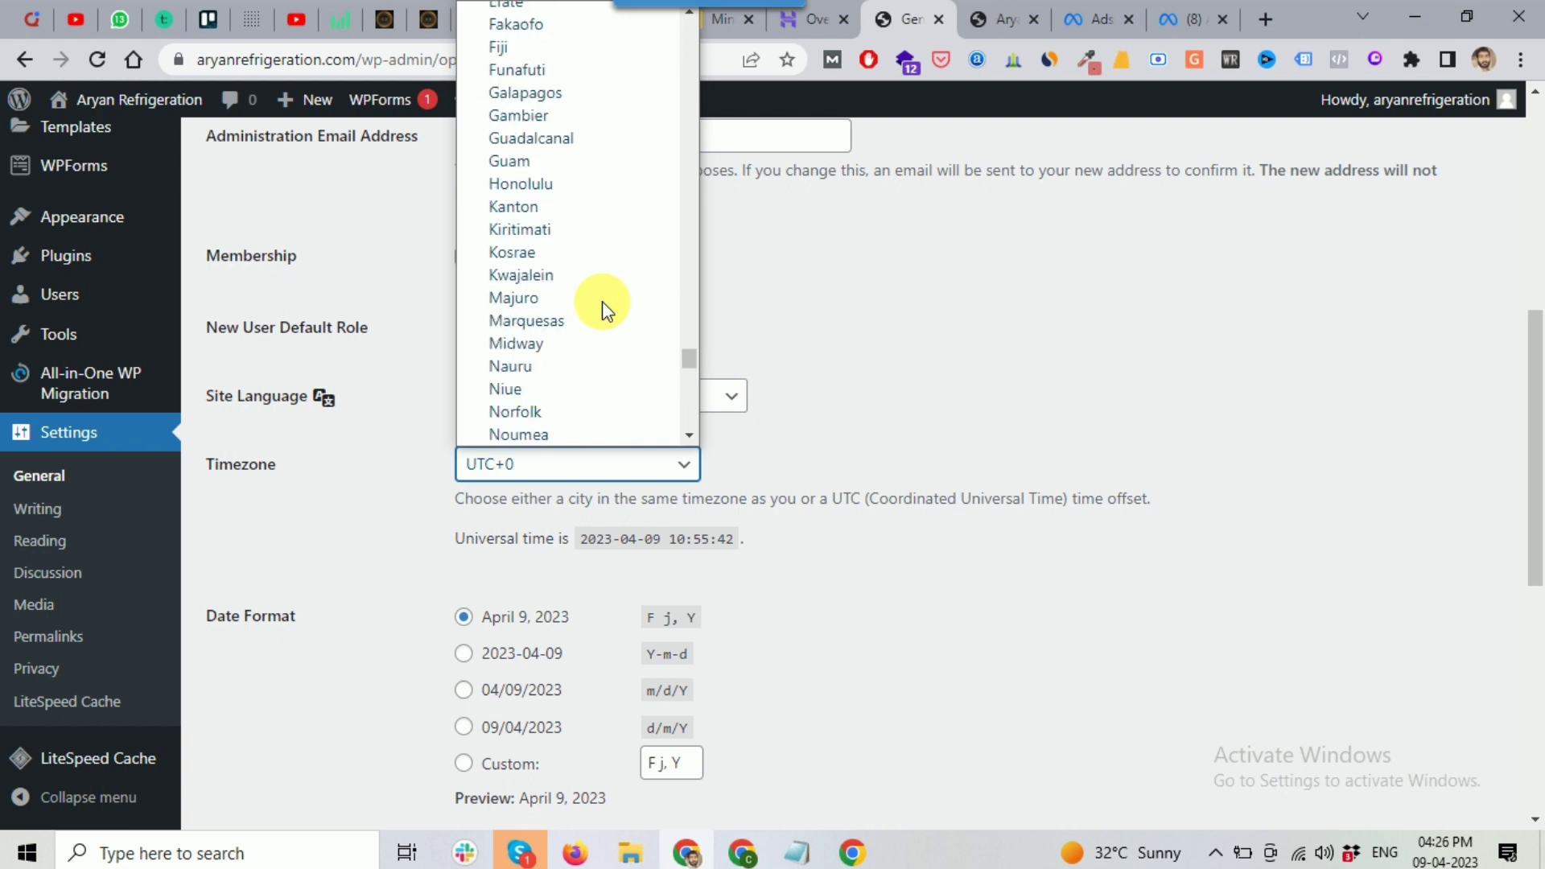
pyautogui.scroll(20, 602, 301)
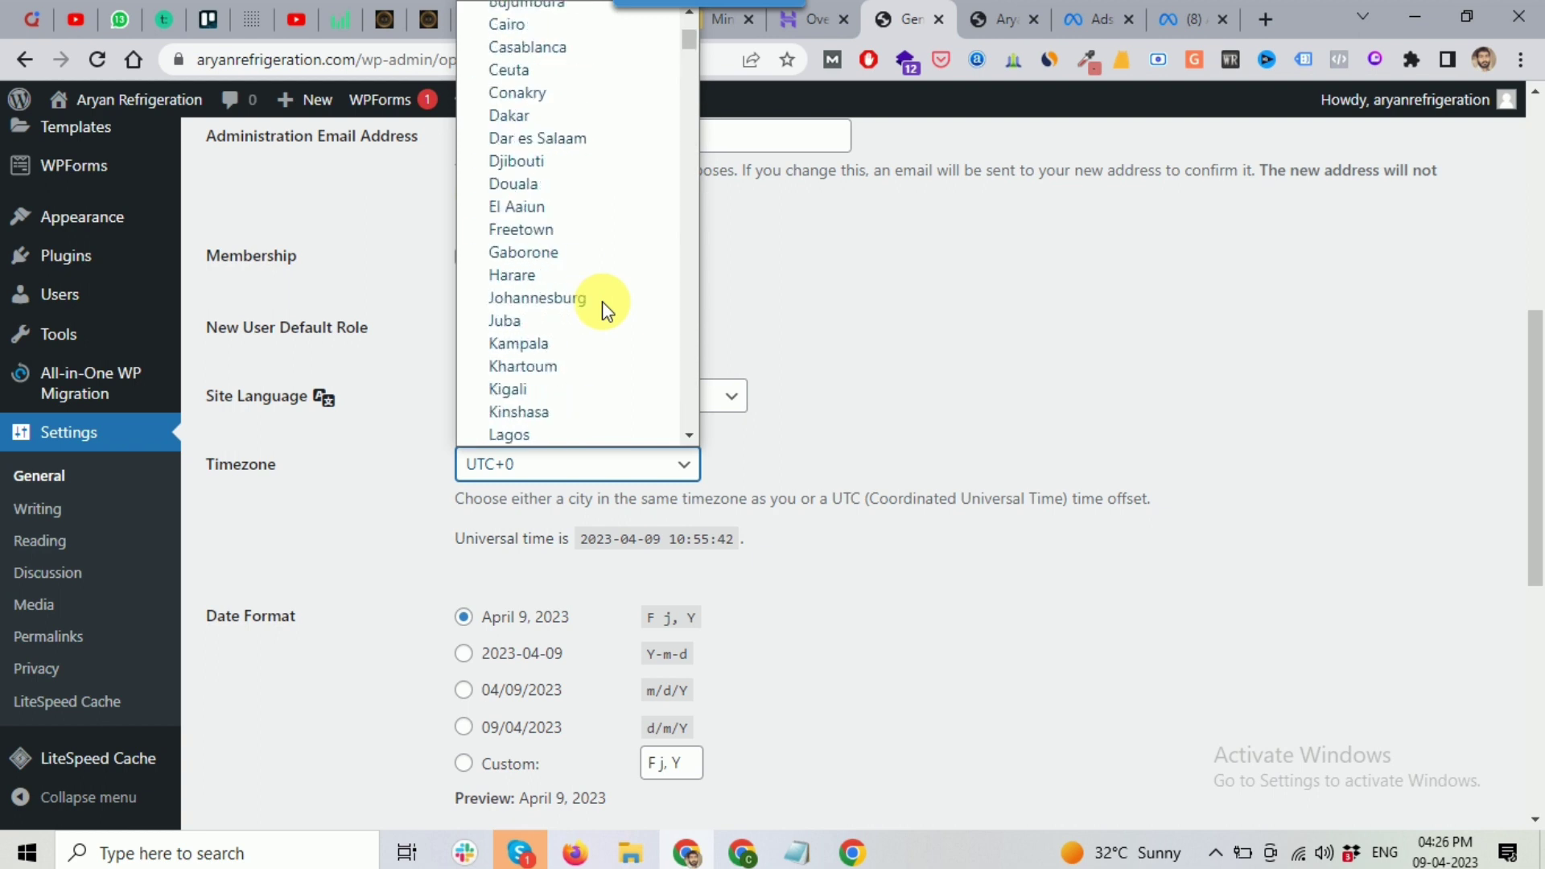
pyautogui.scroll(-10, 602, 301)
pyautogui.press('d')
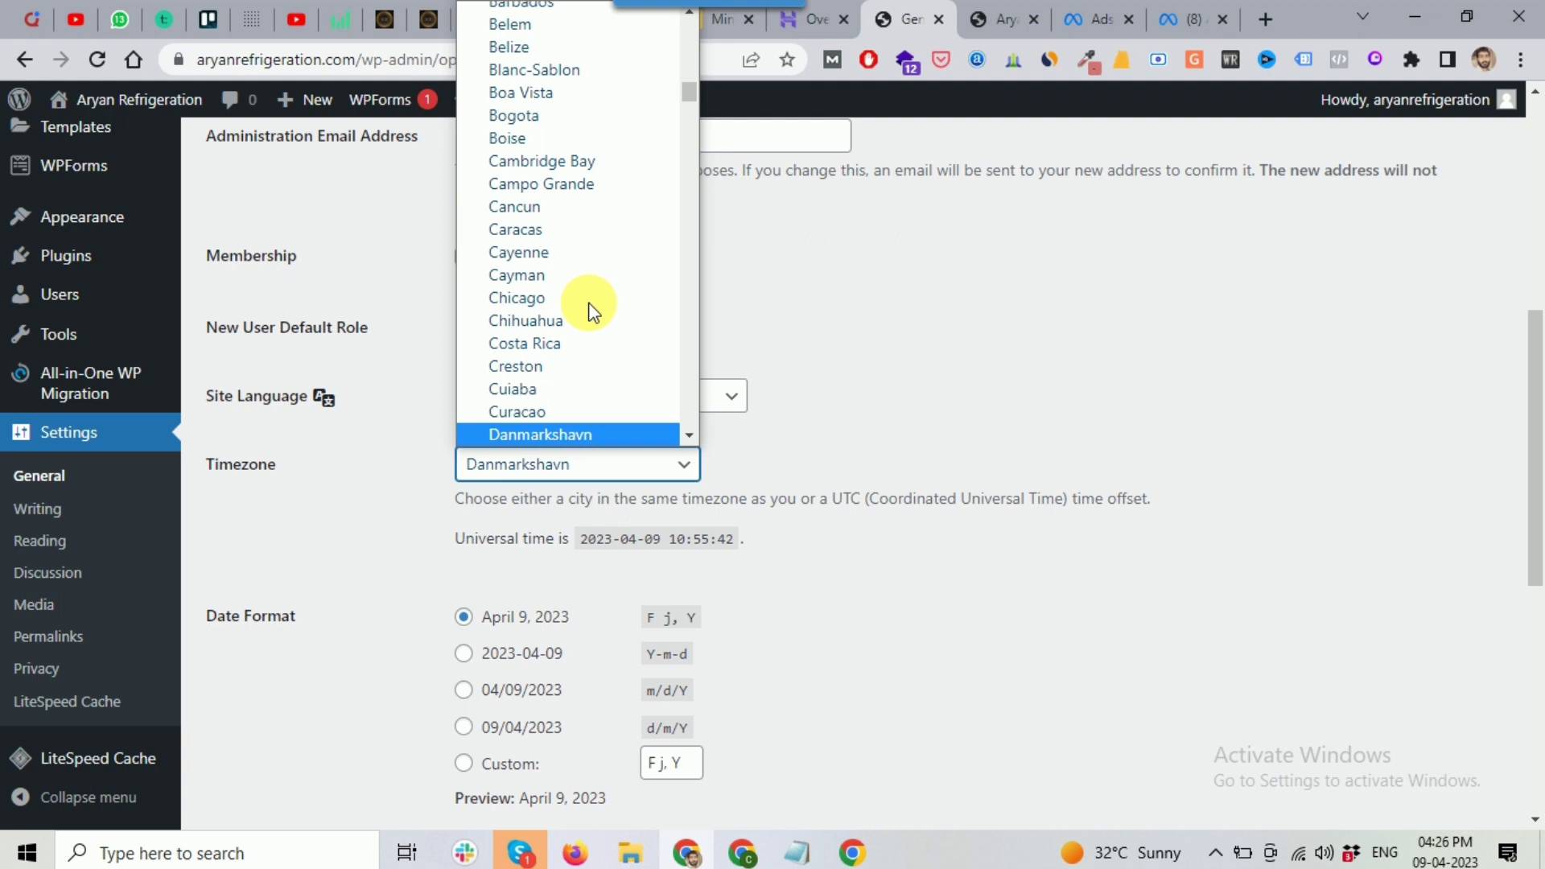
pyautogui.press('c')
pyautogui.press('k')
pyautogui.press('k')
pyautogui.press('k')
pyautogui.press('k')
pyautogui.press('k')
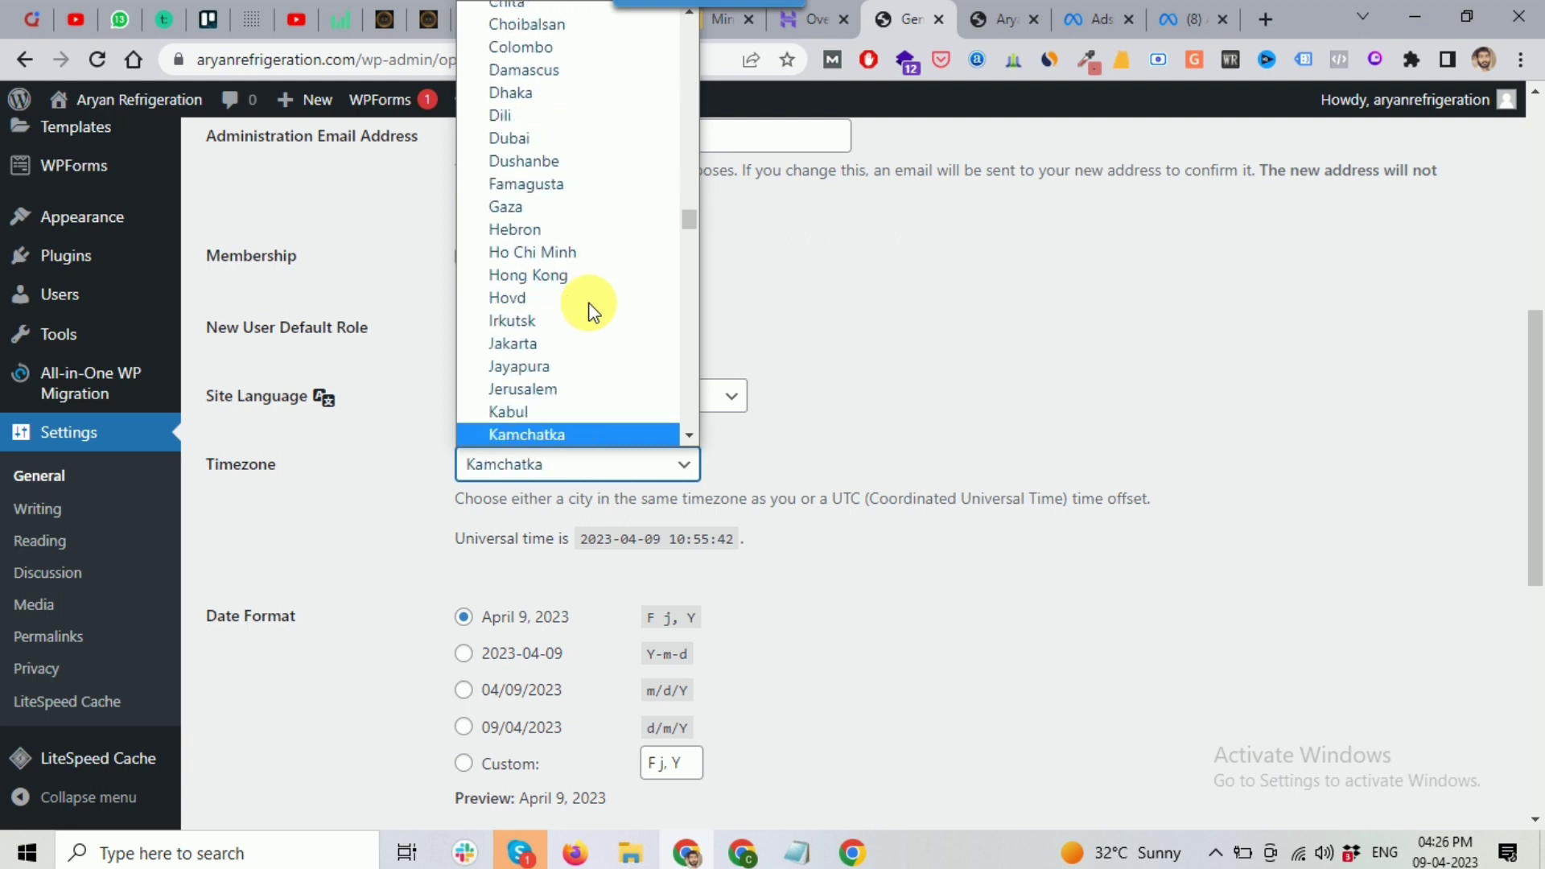
pyautogui.press('k')
pyautogui.press('k')
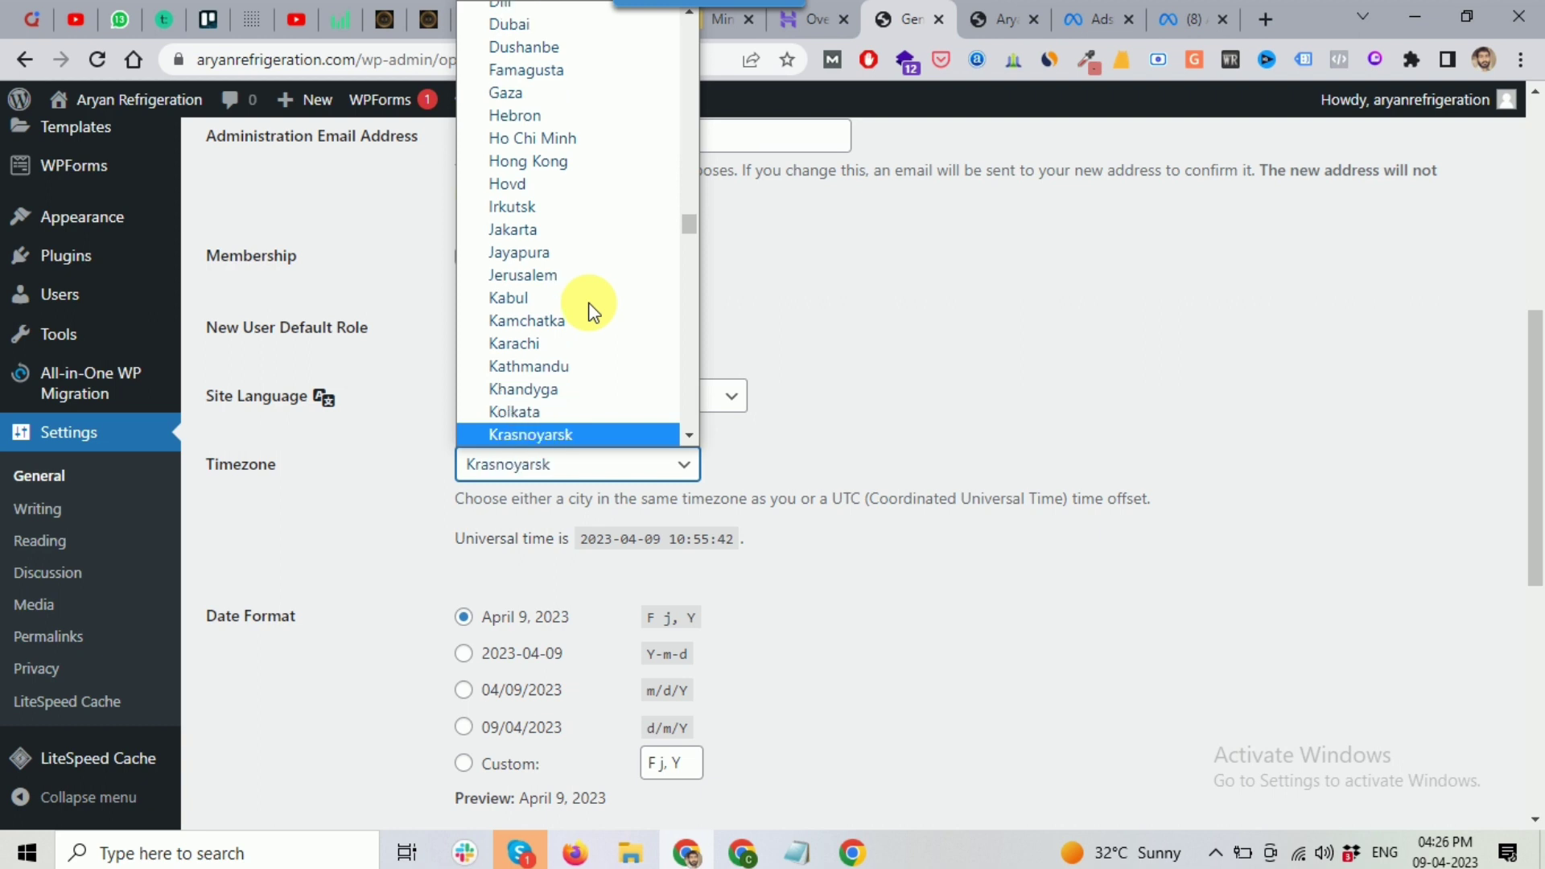
pyautogui.click(514, 425)
pyautogui.press('Up')
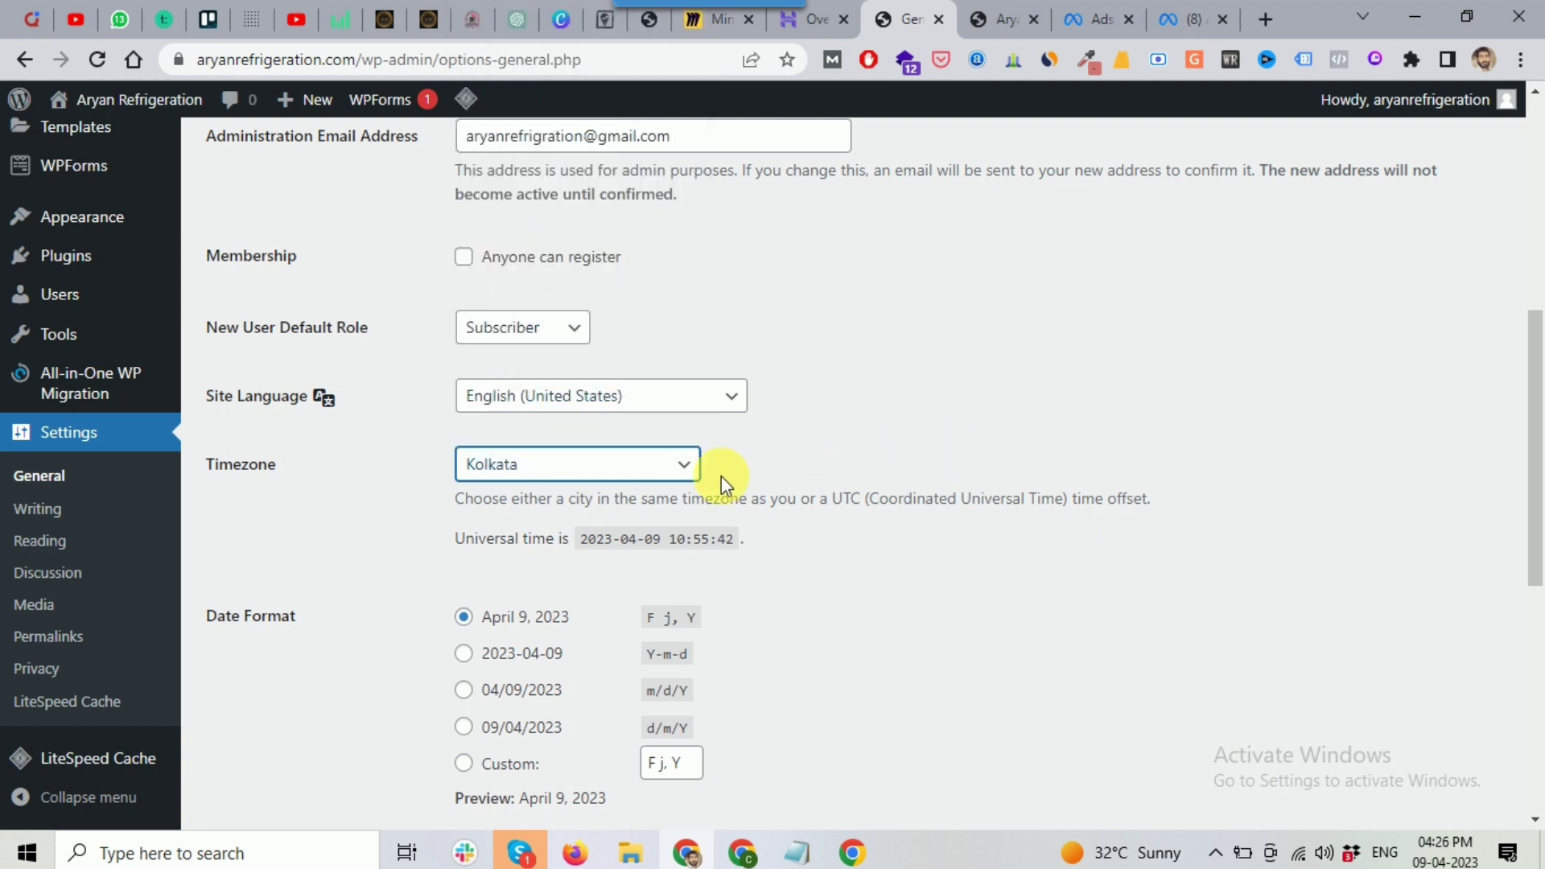
pyautogui.scroll(-7, 721, 476)
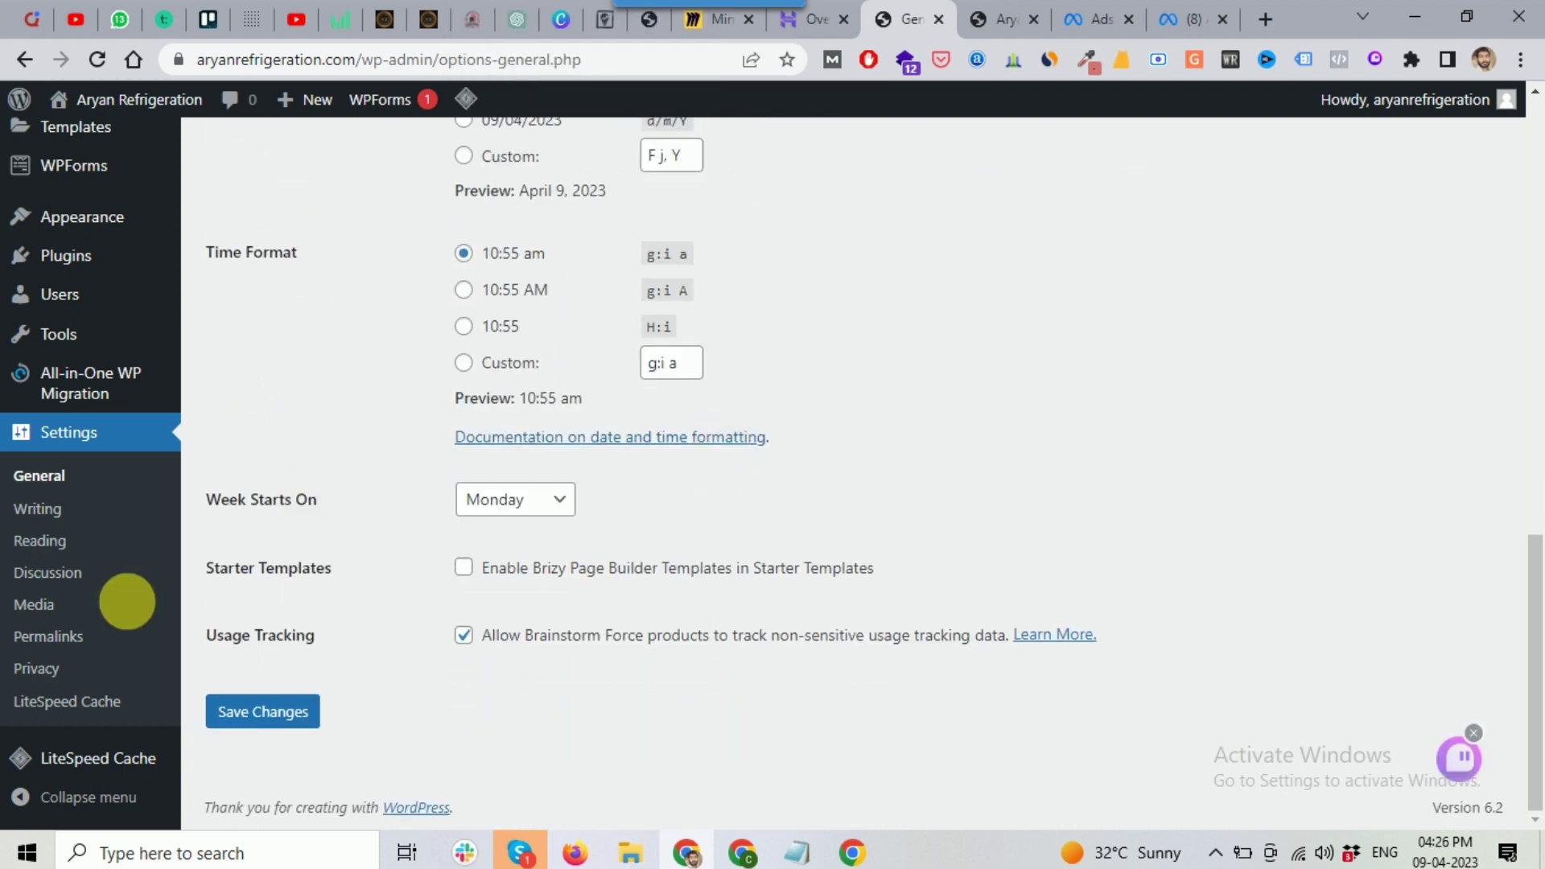
pyautogui.click(263, 713)
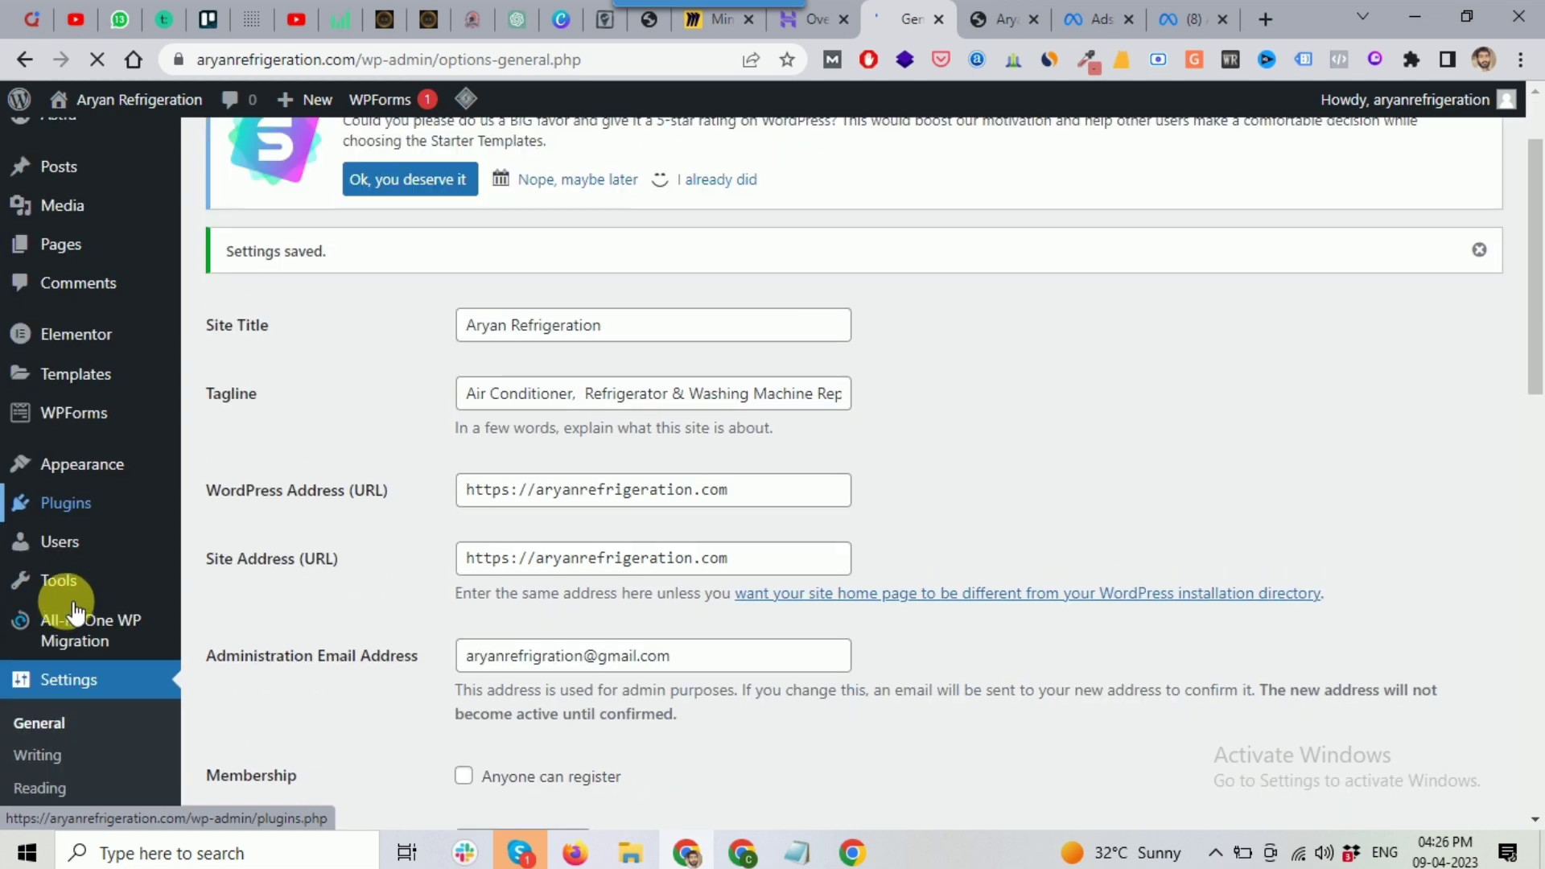
pyautogui.scroll(-3, 72, 595)
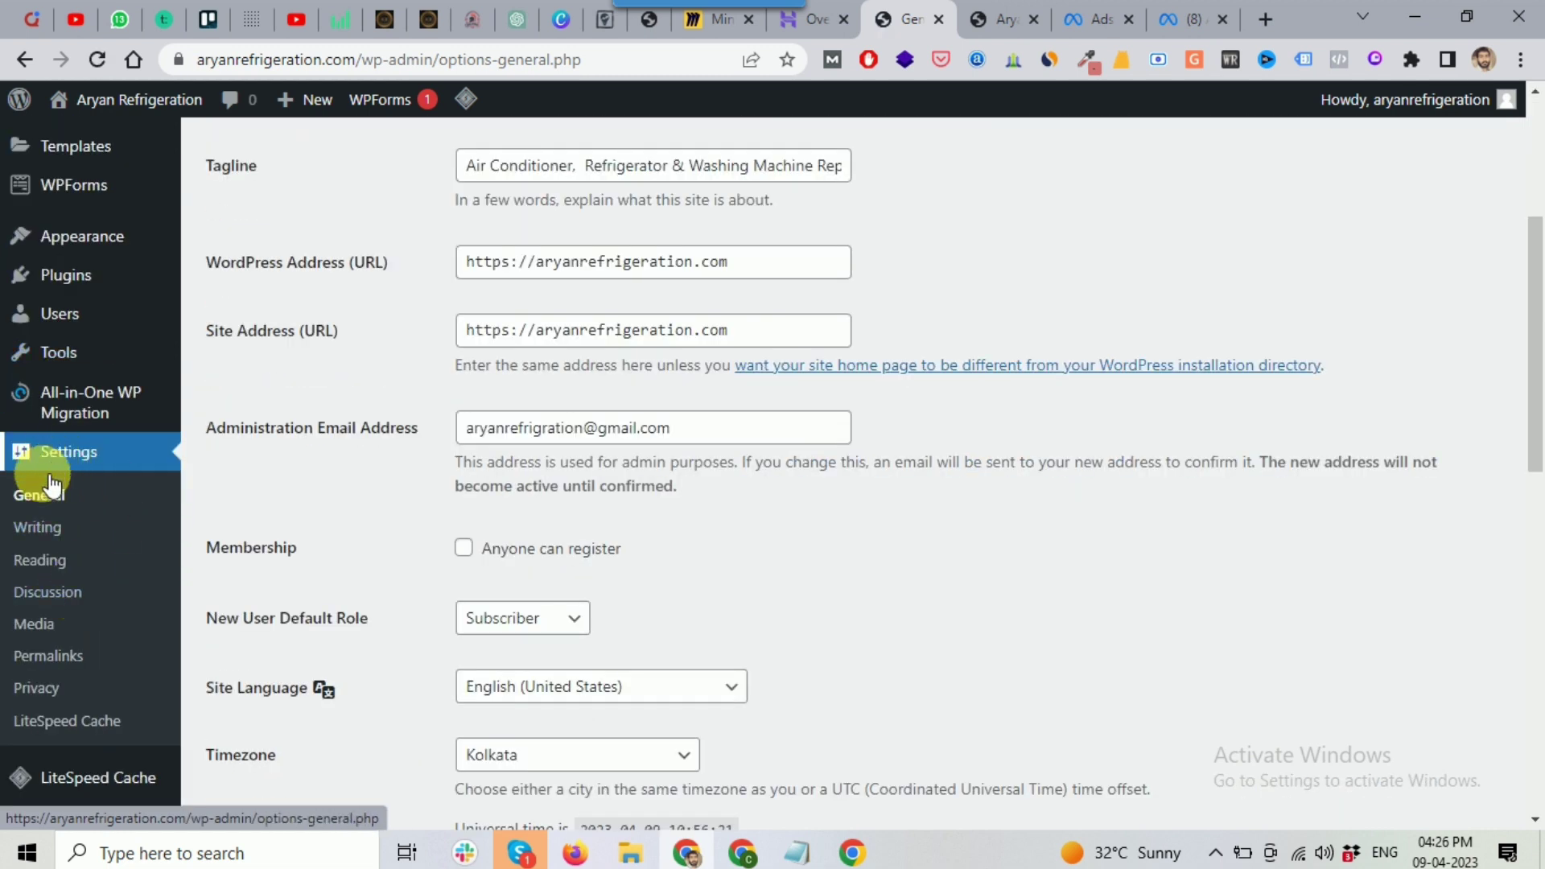
# Step: Switch the WordPress permalink structure to Post name and save the setting
pyautogui.click(50, 656)
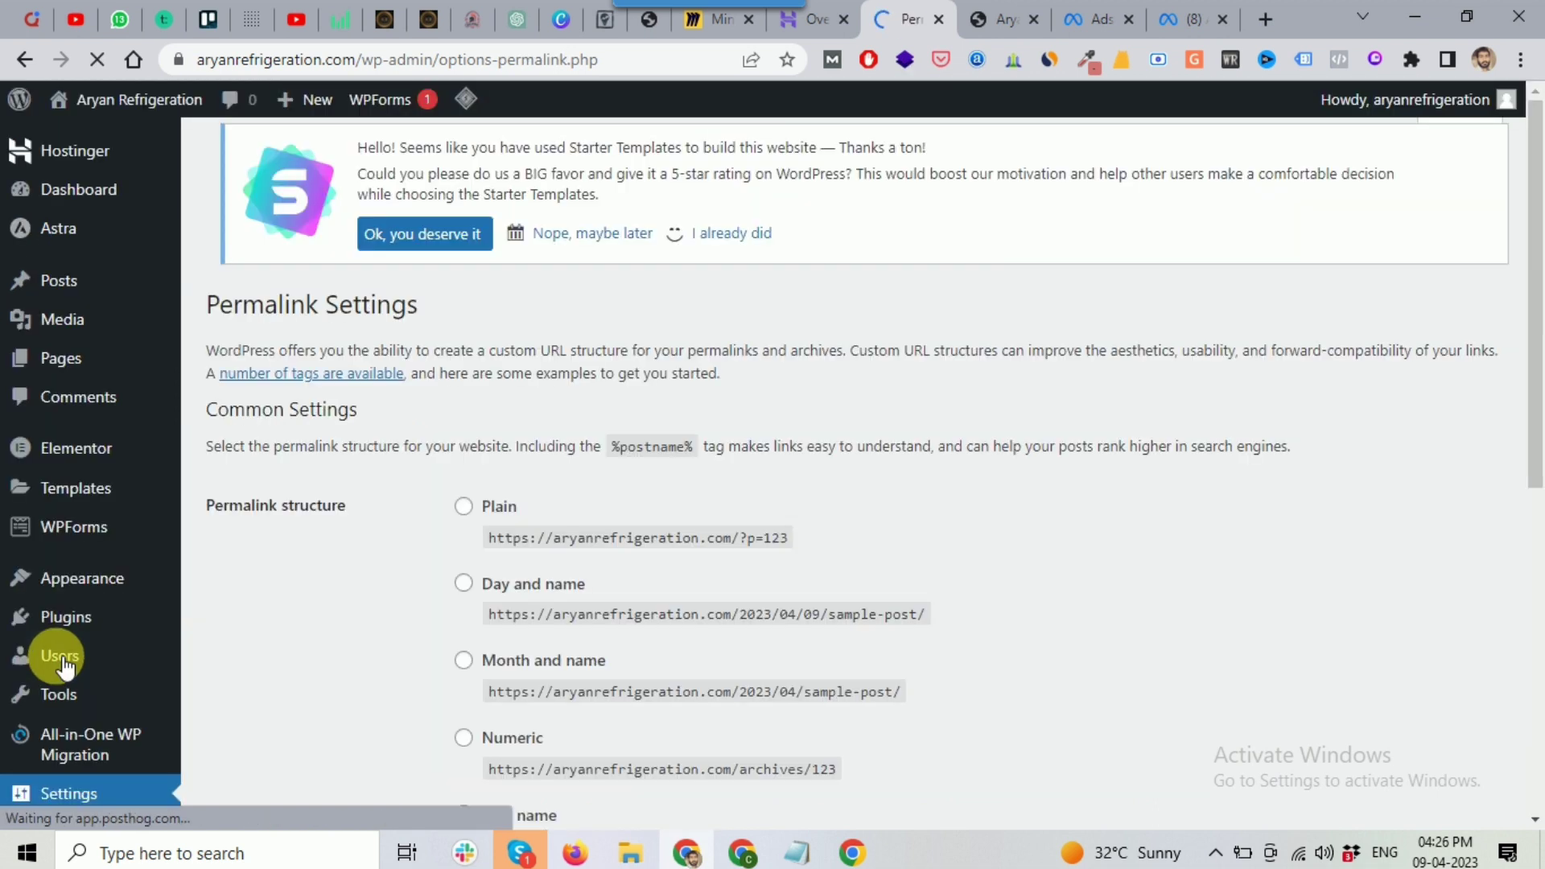
pyautogui.scroll(-4, 690, 493)
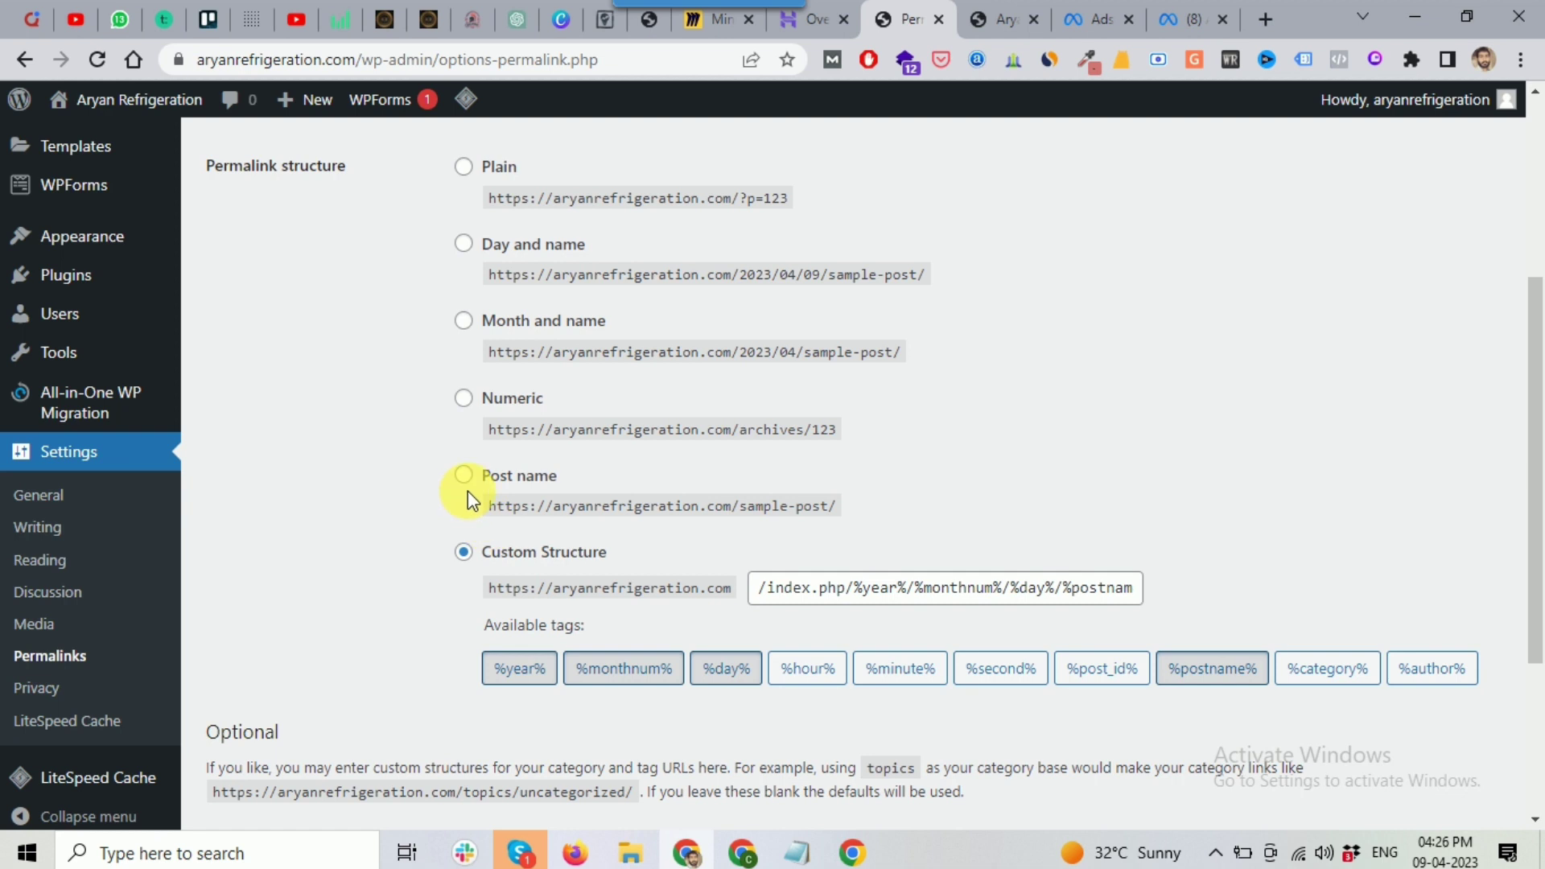
pyautogui.click(464, 476)
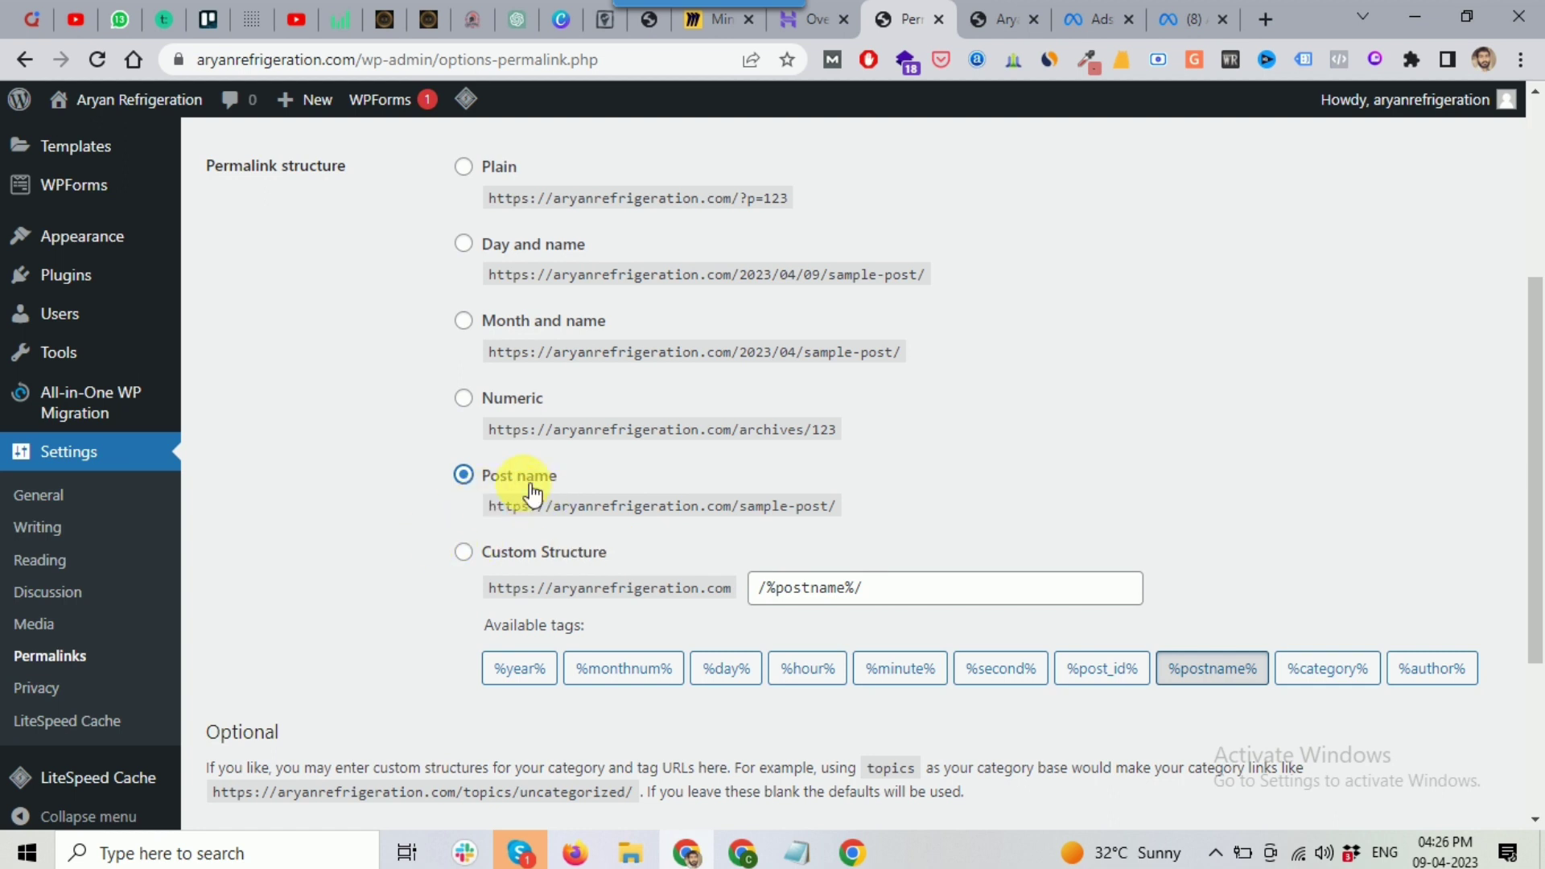
pyautogui.scroll(-4, 548, 493)
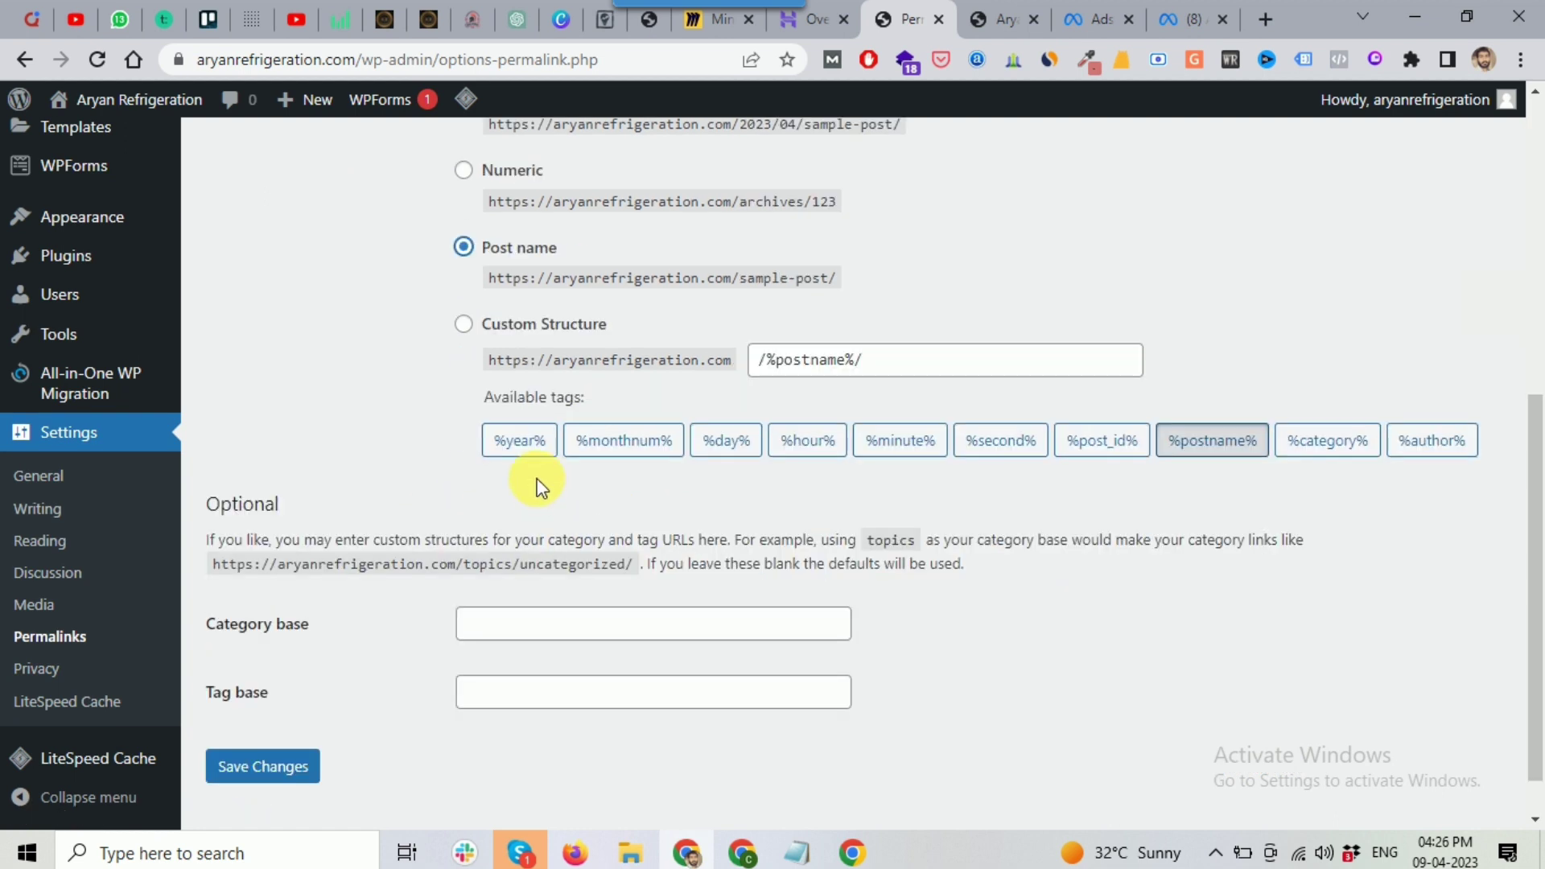
pyautogui.click(291, 718)
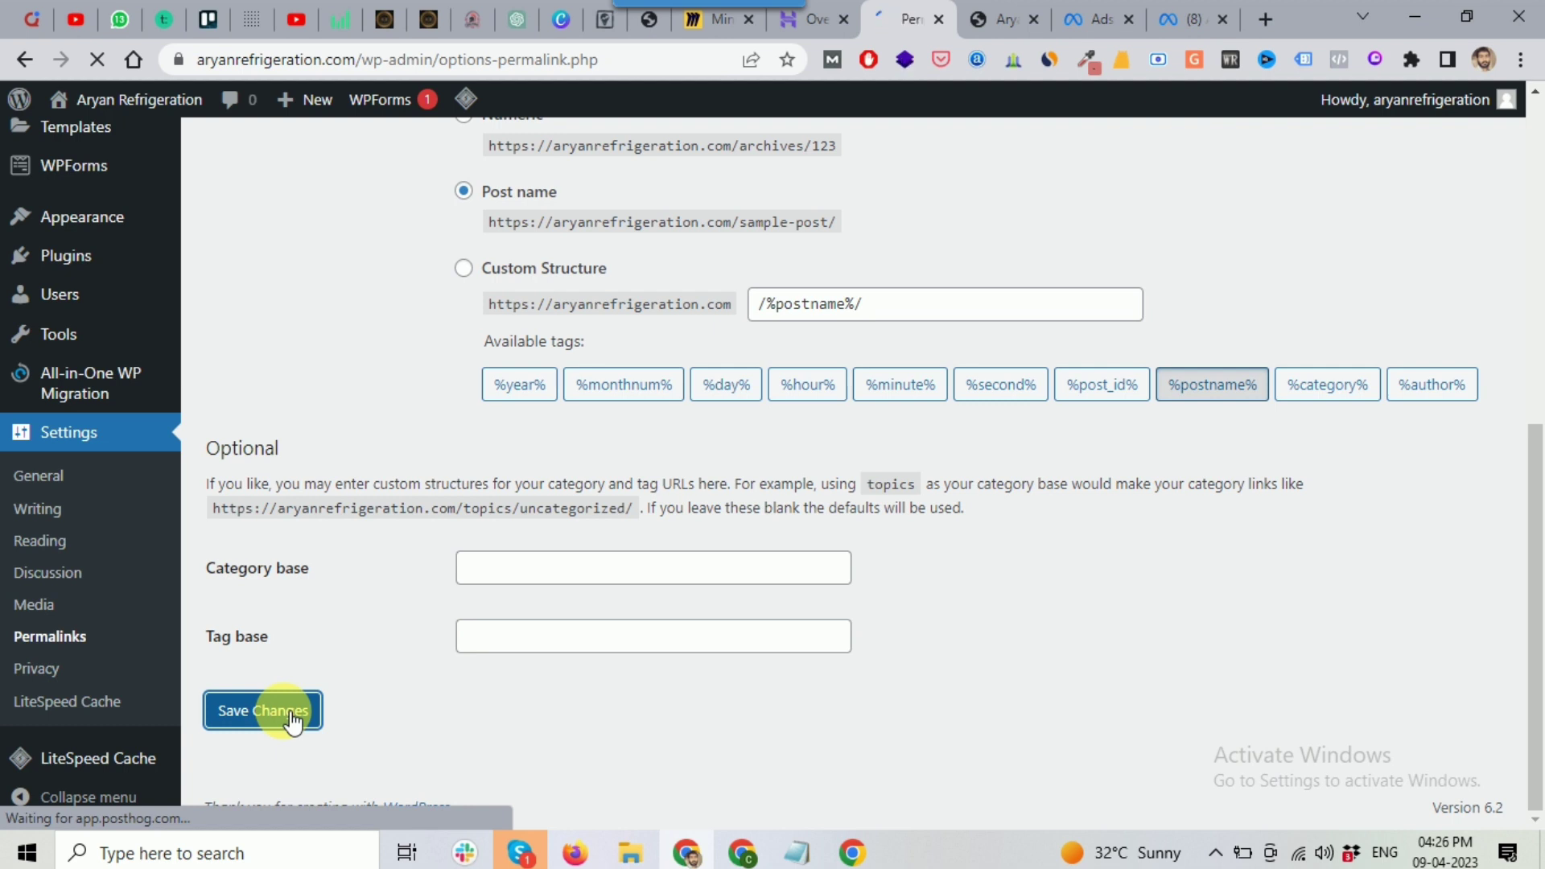
pyautogui.scroll(-8, 78, 650)
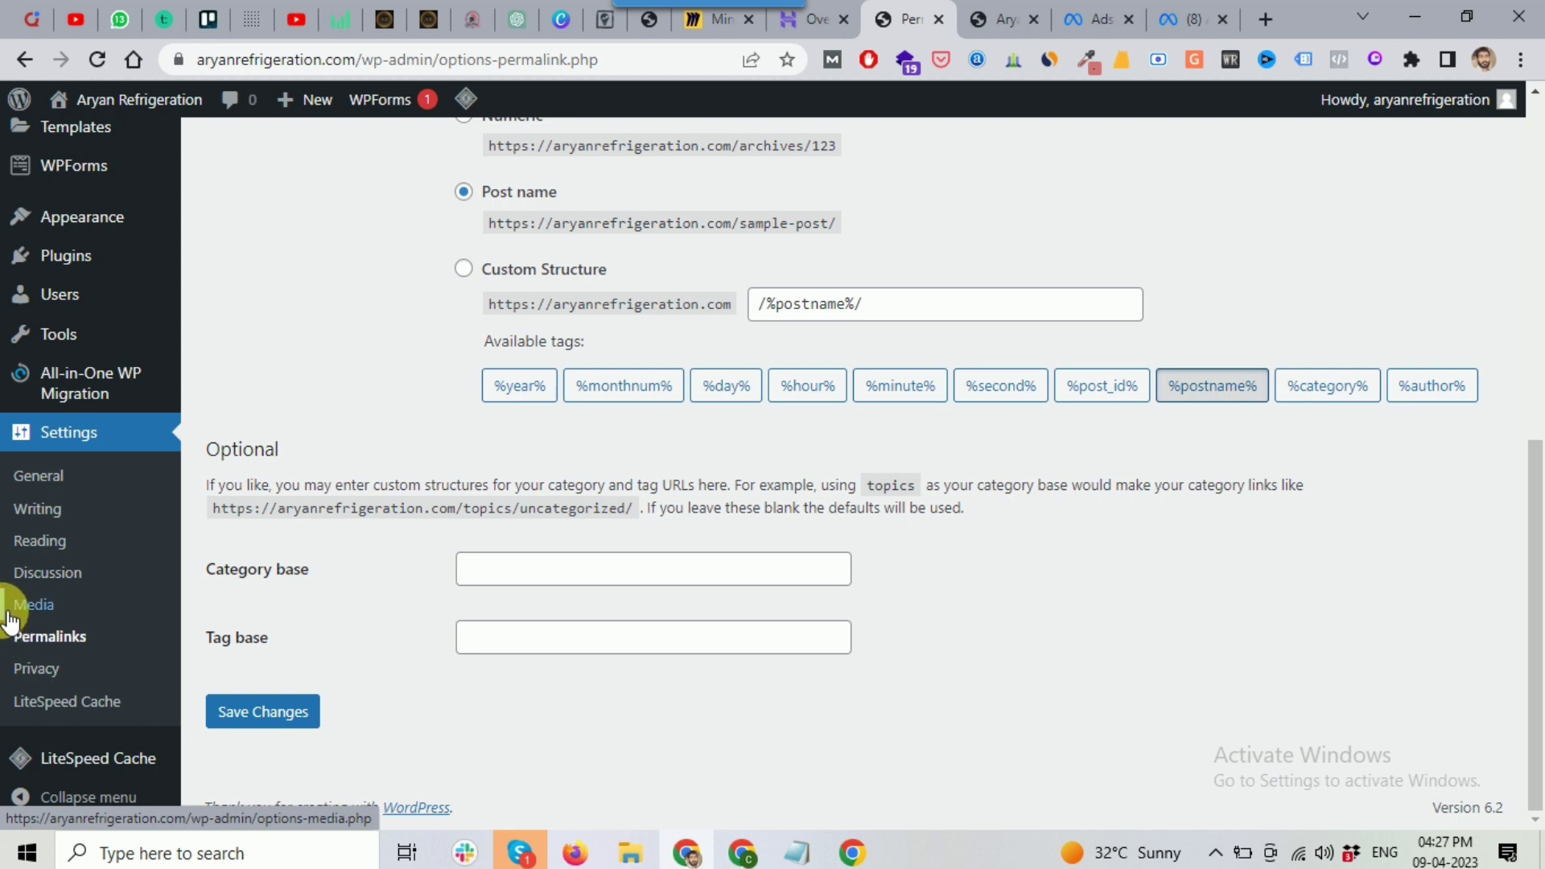
pyautogui.scroll(3, 10, 611)
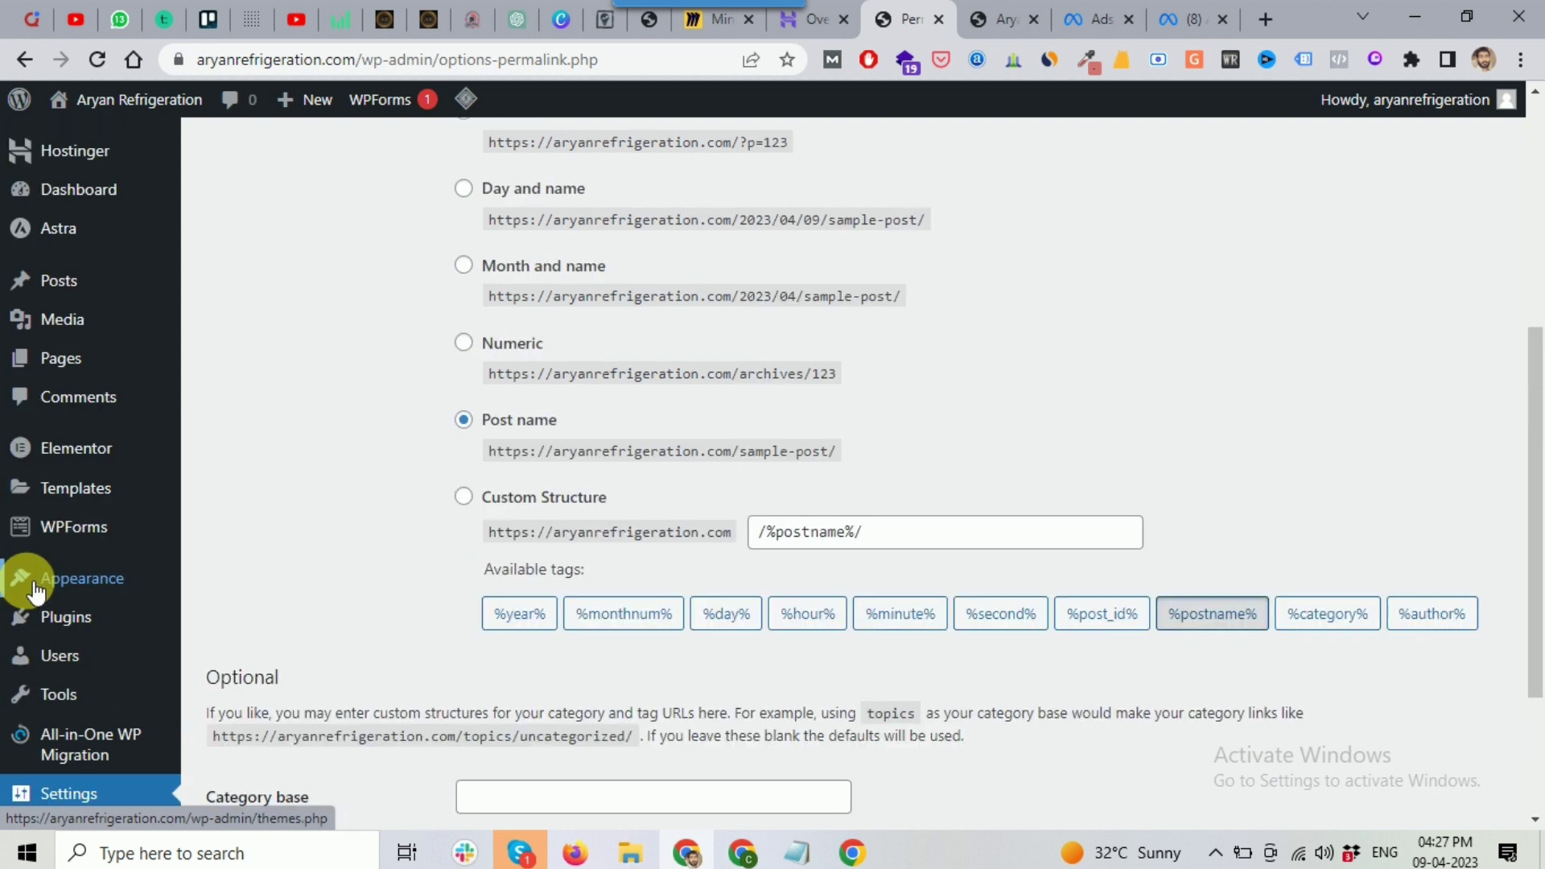
pyautogui.scroll(1, 9, 547)
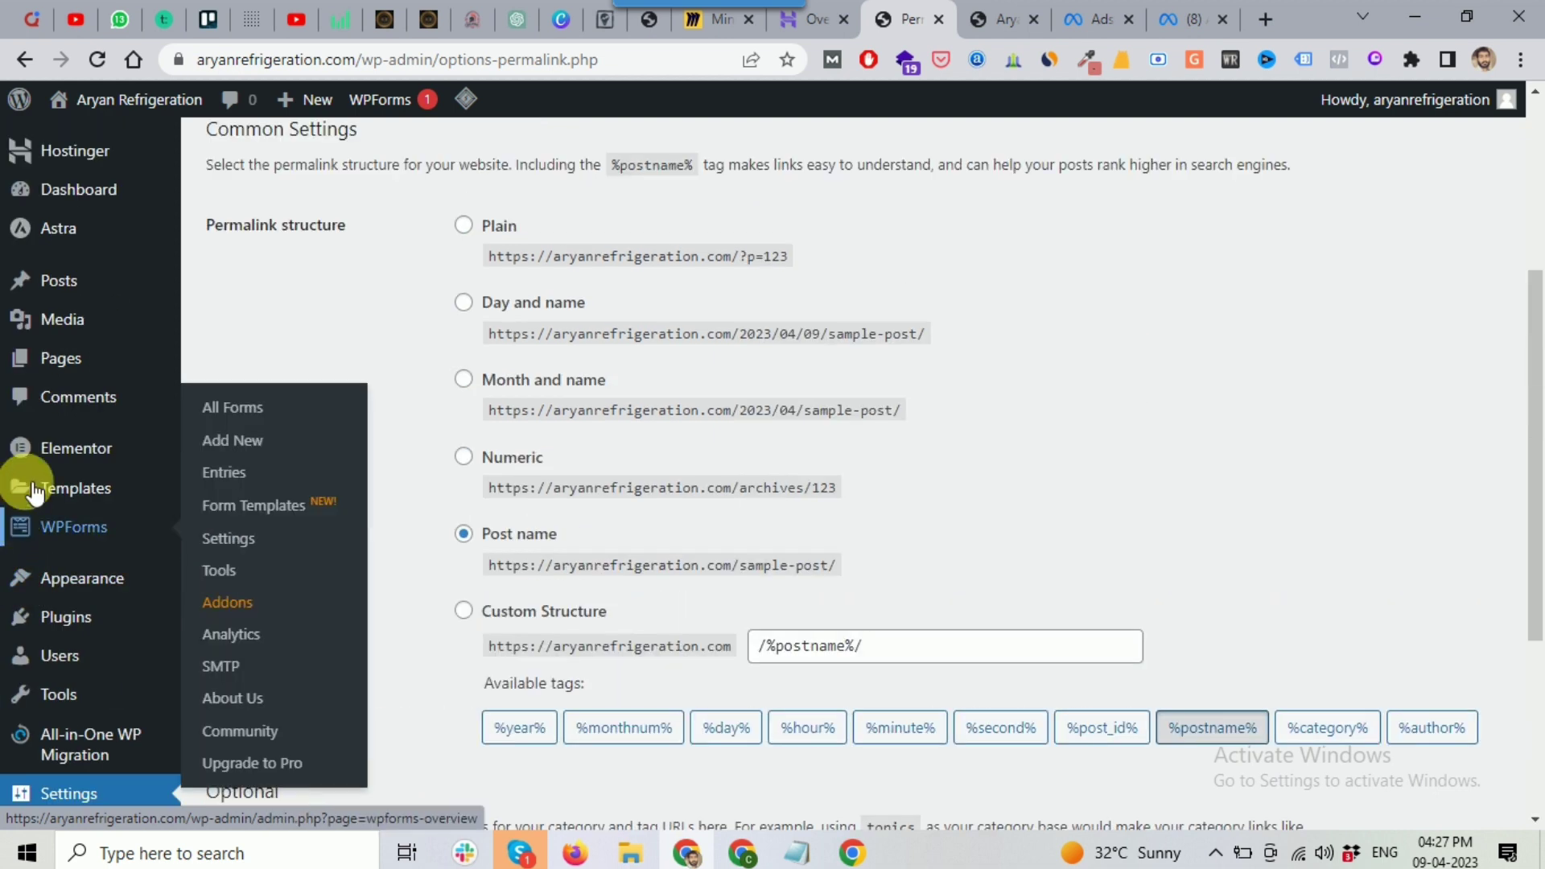
pyautogui.moveTo(29, 453)
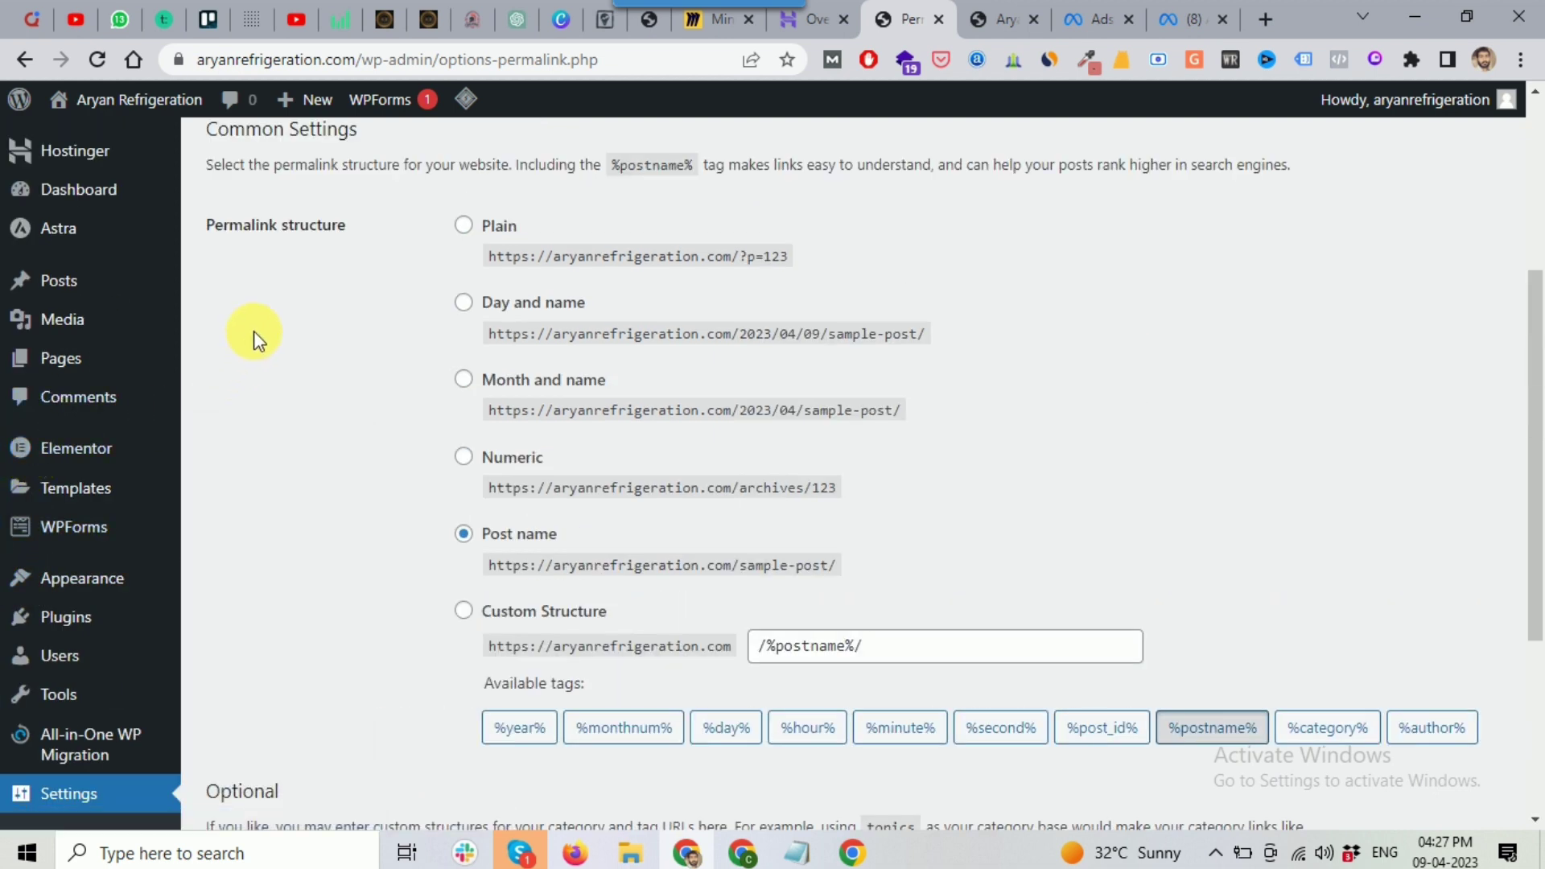
pyautogui.moveTo(159, 370)
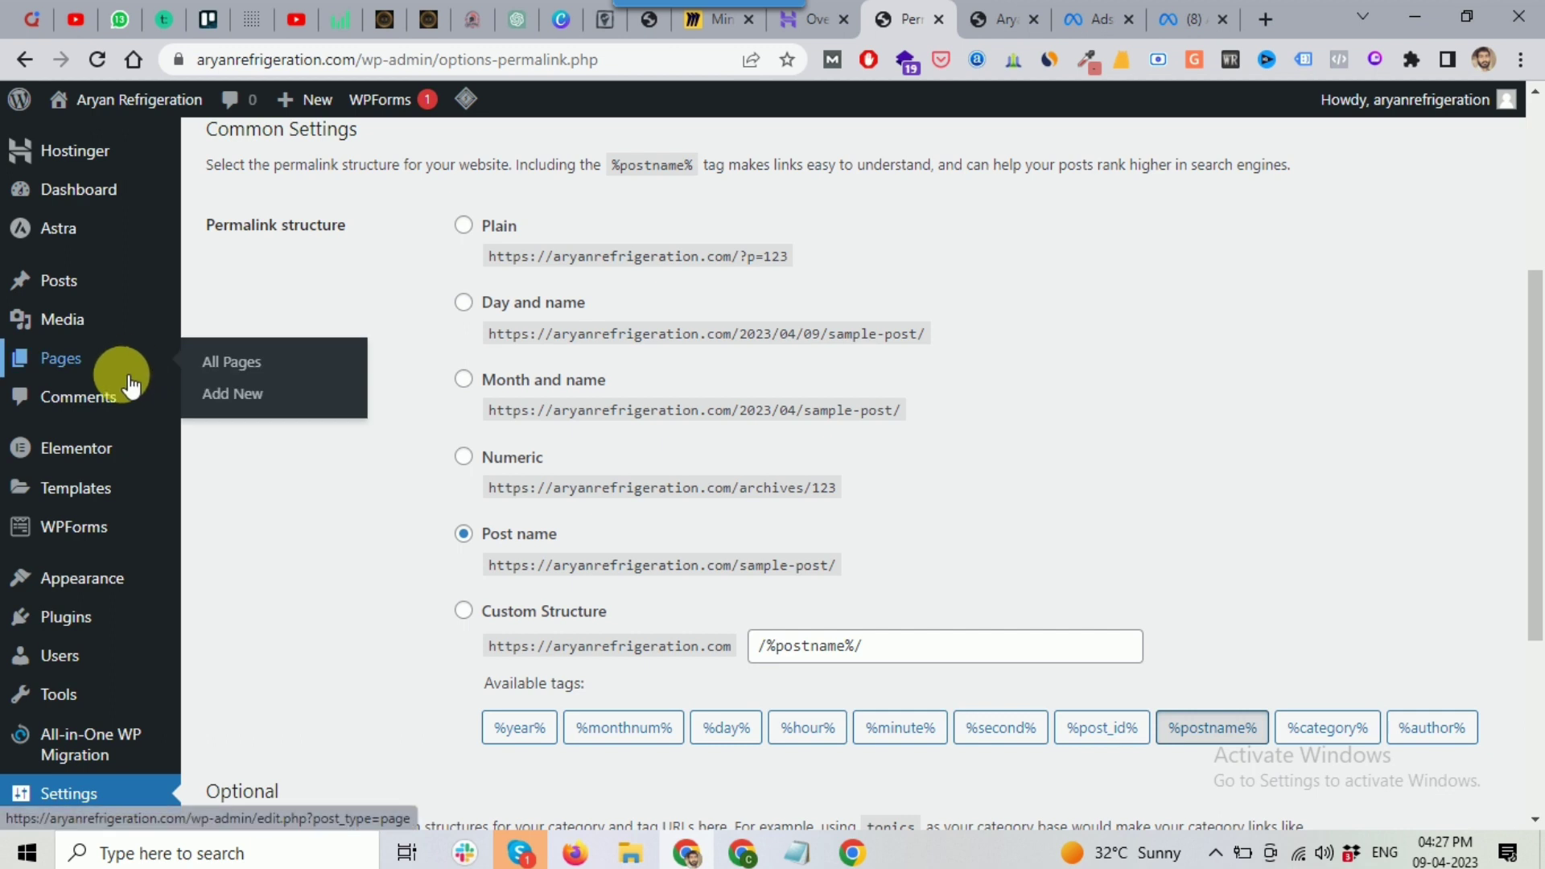
pyautogui.moveTo(104, 572)
pyautogui.scroll(1, 106, 574)
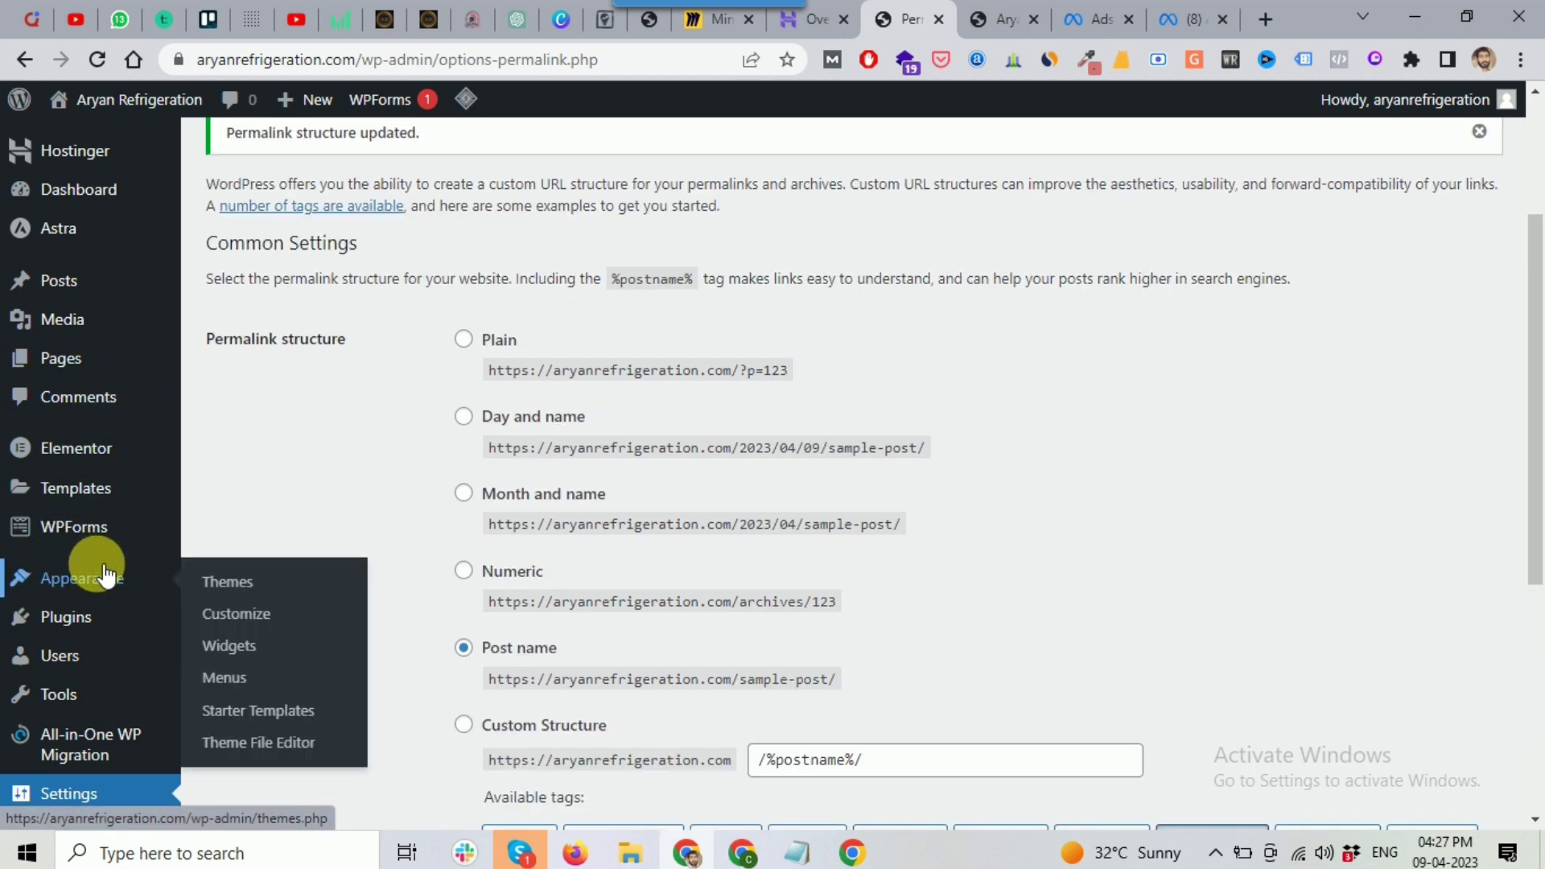
pyautogui.moveTo(65, 371)
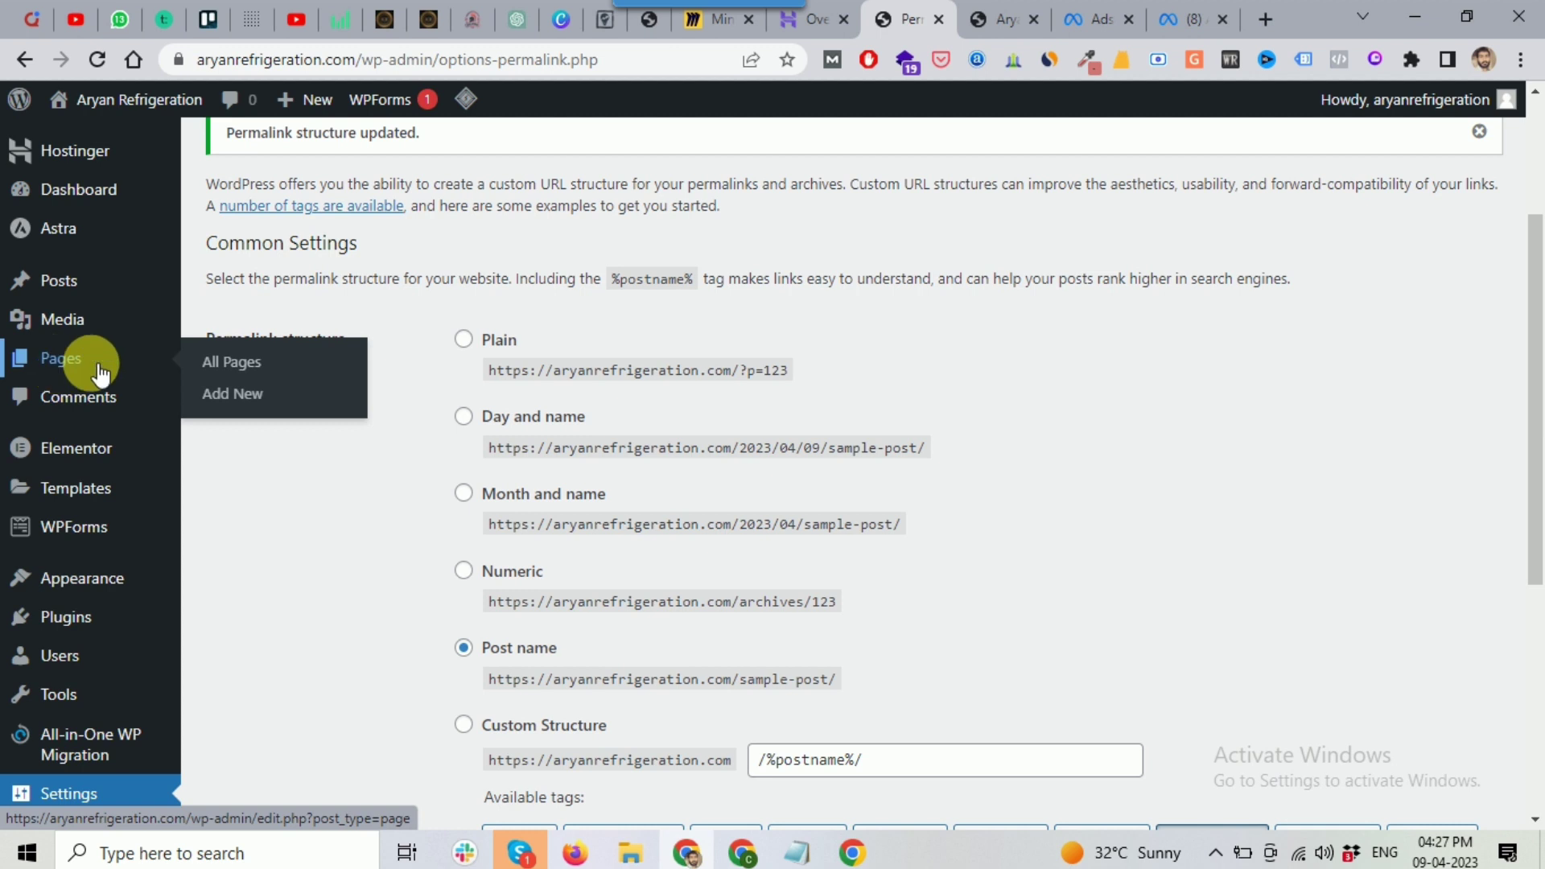
# Step: Move the Sample Page to the trash from the All Pages list
pyautogui.click(239, 373)
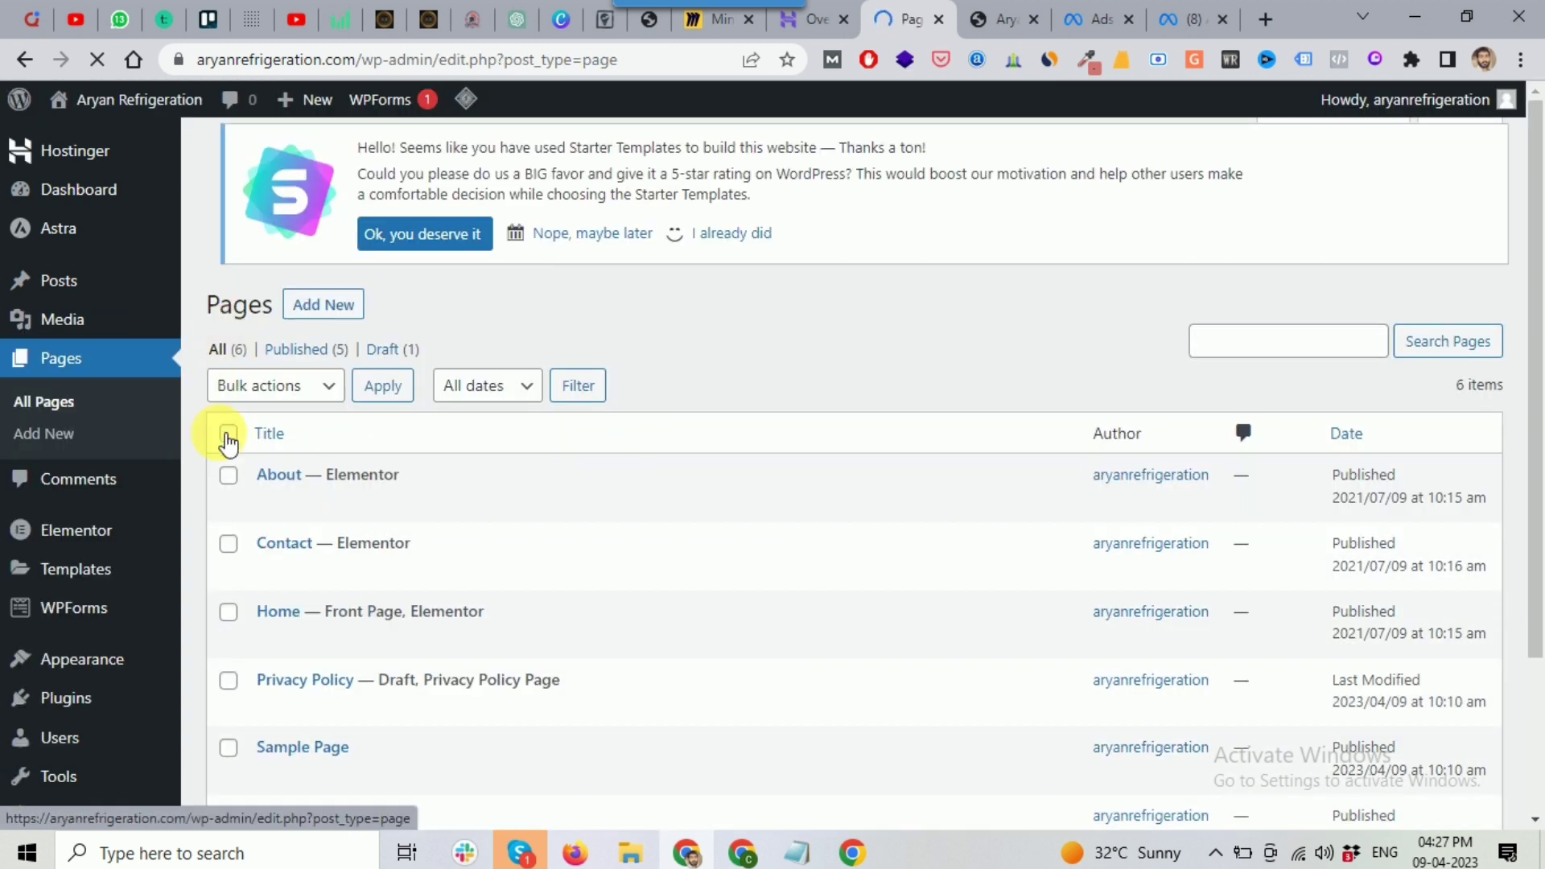
pyautogui.scroll(-1, 744, 362)
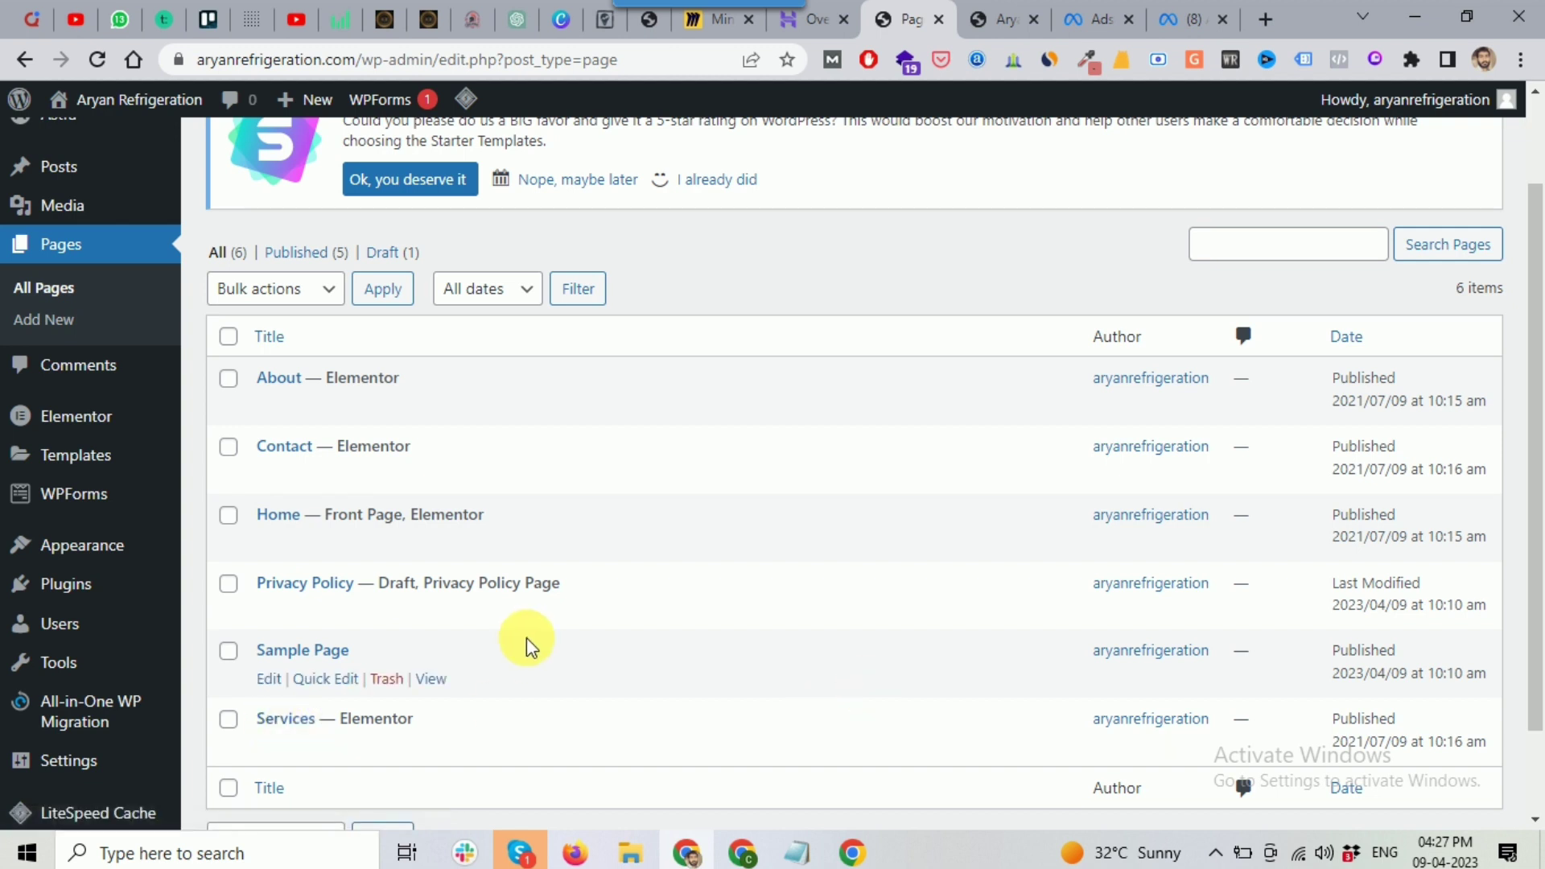
pyautogui.scroll(-2, 527, 644)
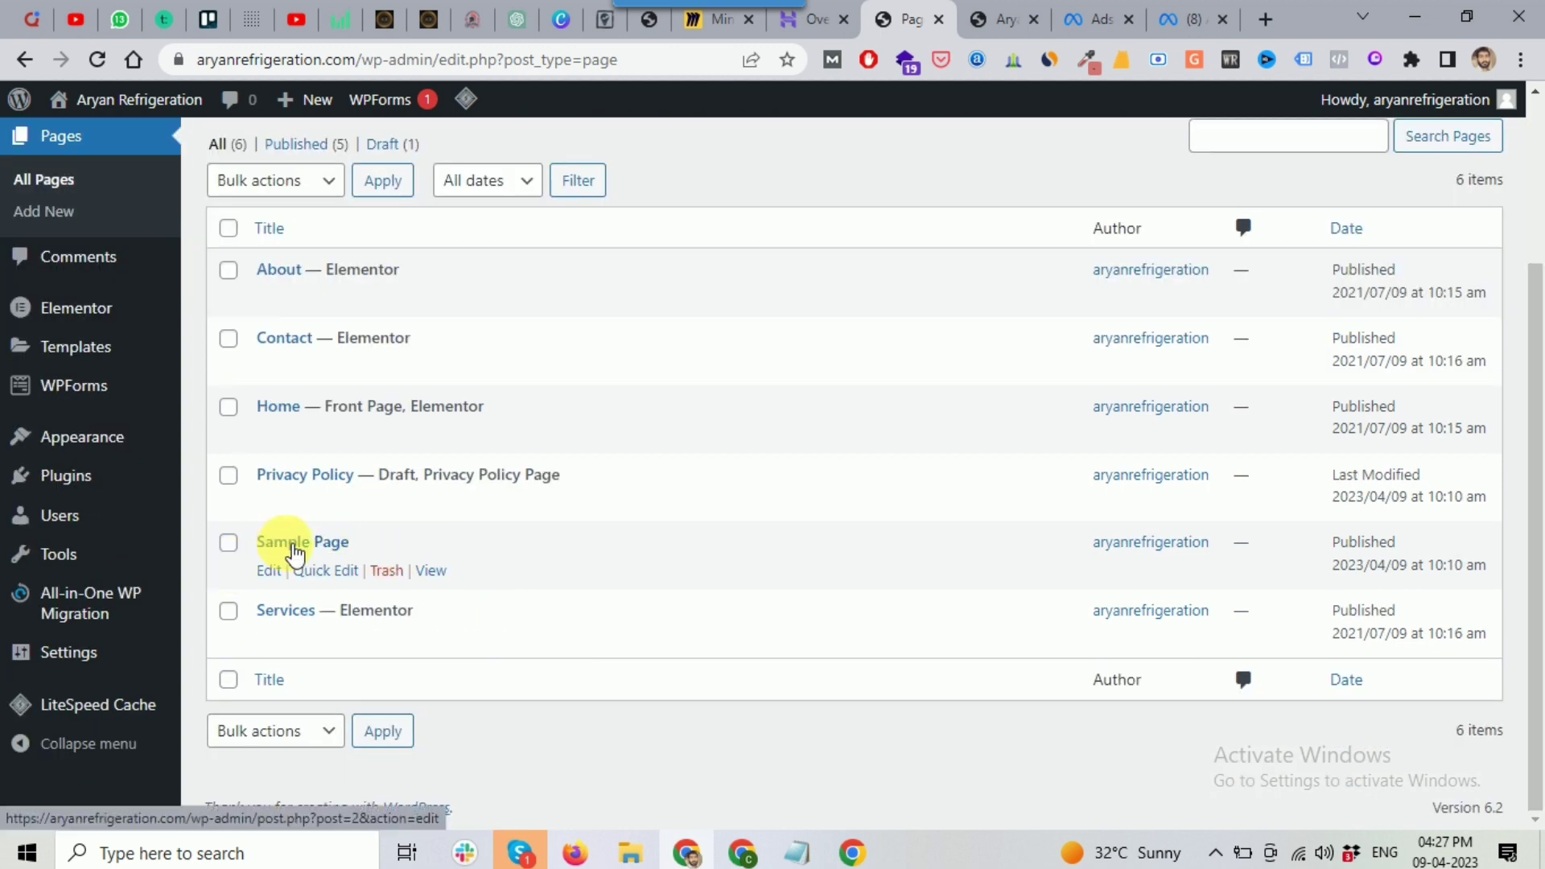
pyautogui.click(386, 569)
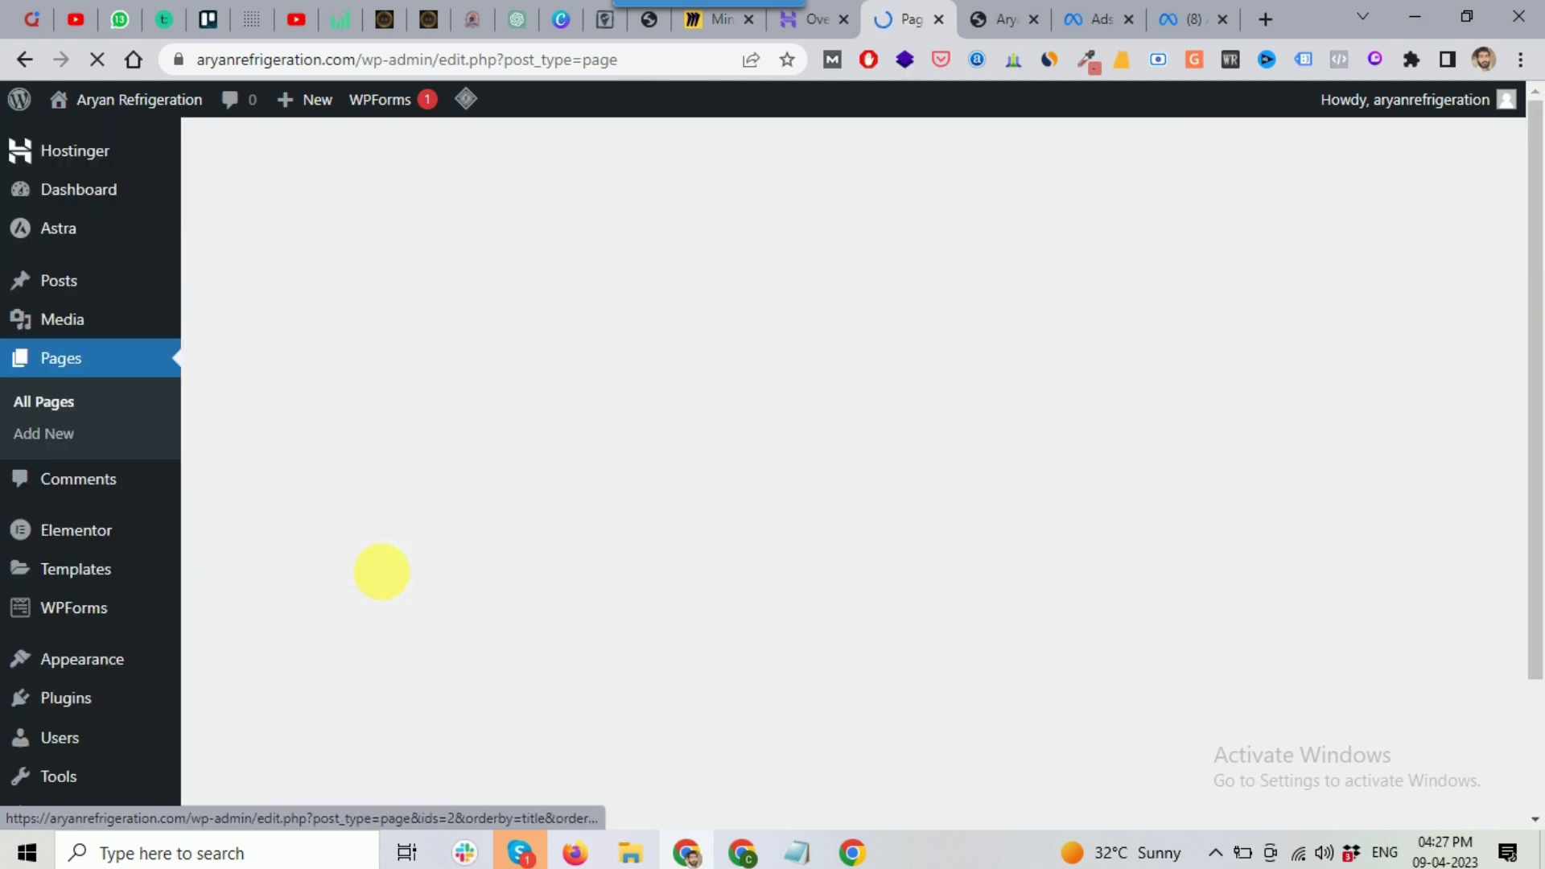
# Step: Open the Home page's Edit with Elementor link in a new tab and switch to it
pyautogui.scroll(-3, 391, 580)
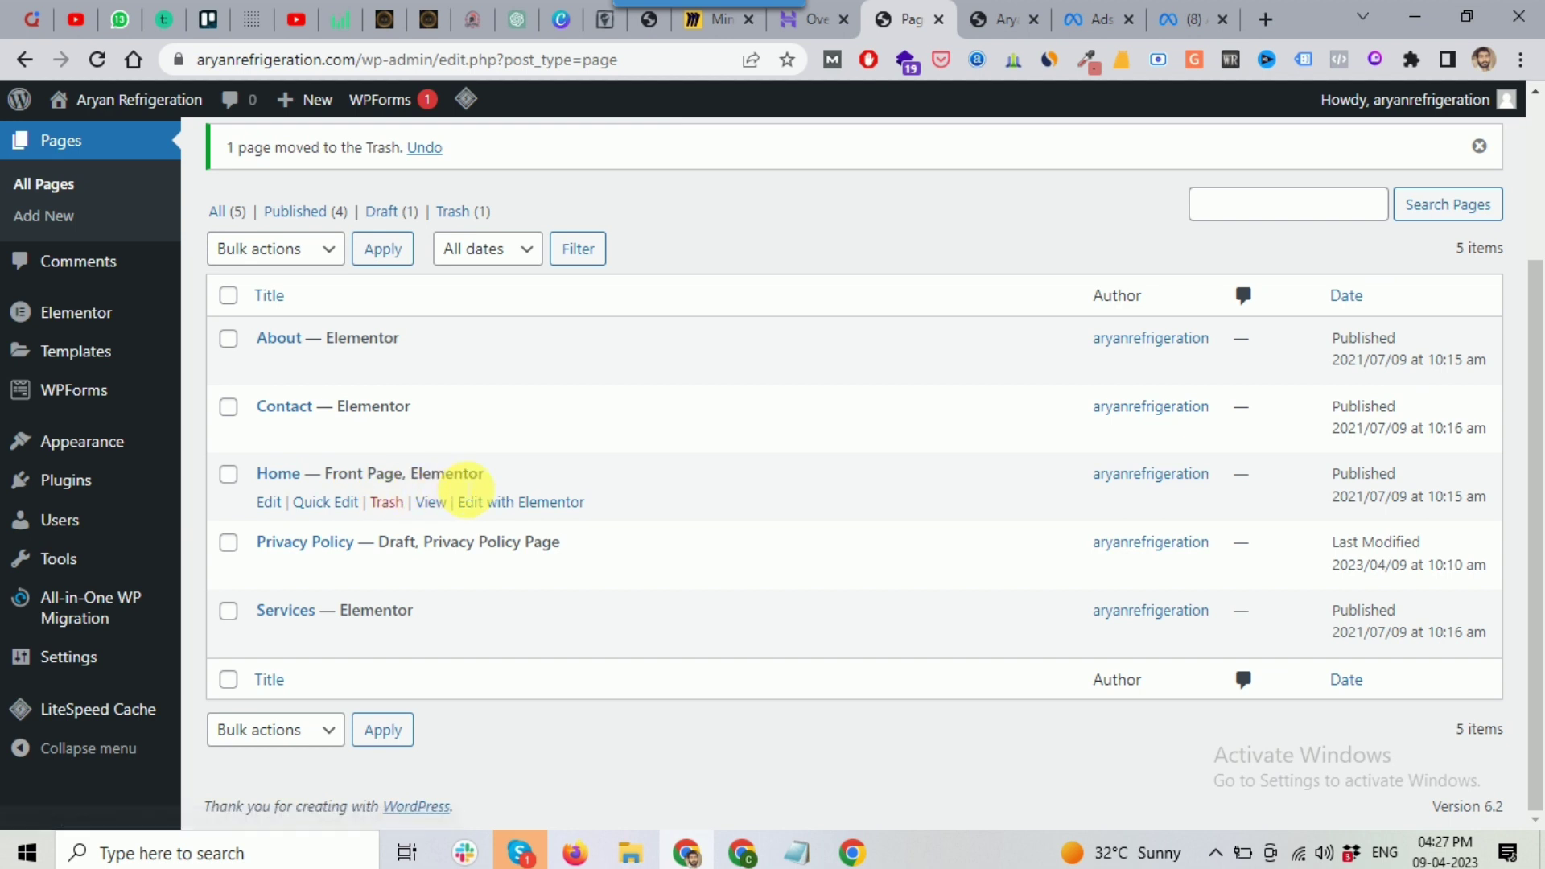
pyautogui.click(528, 505)
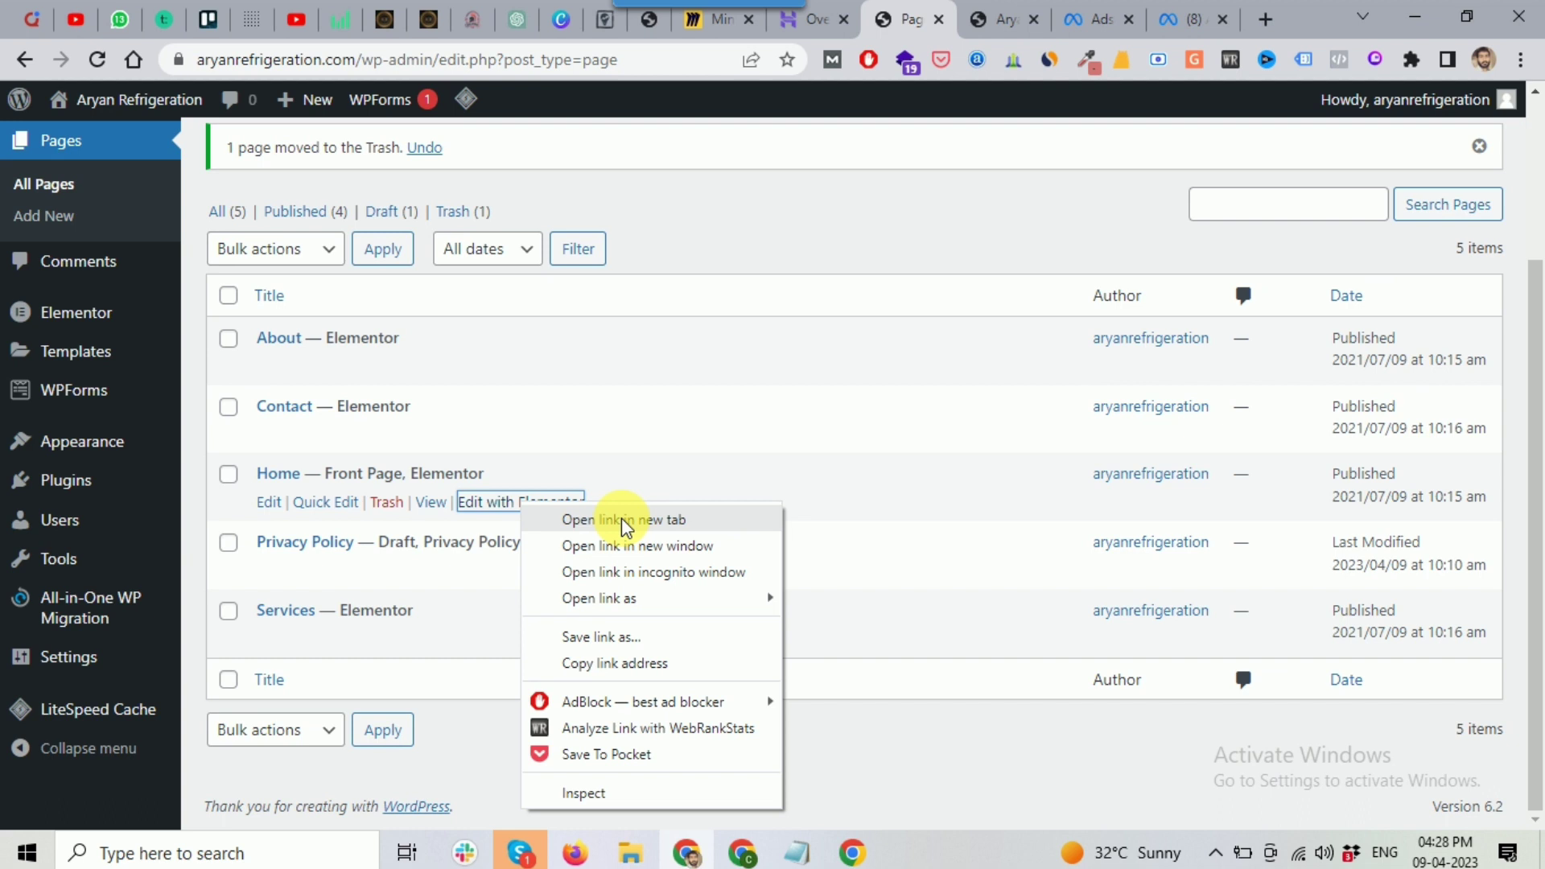
pyautogui.click(626, 521)
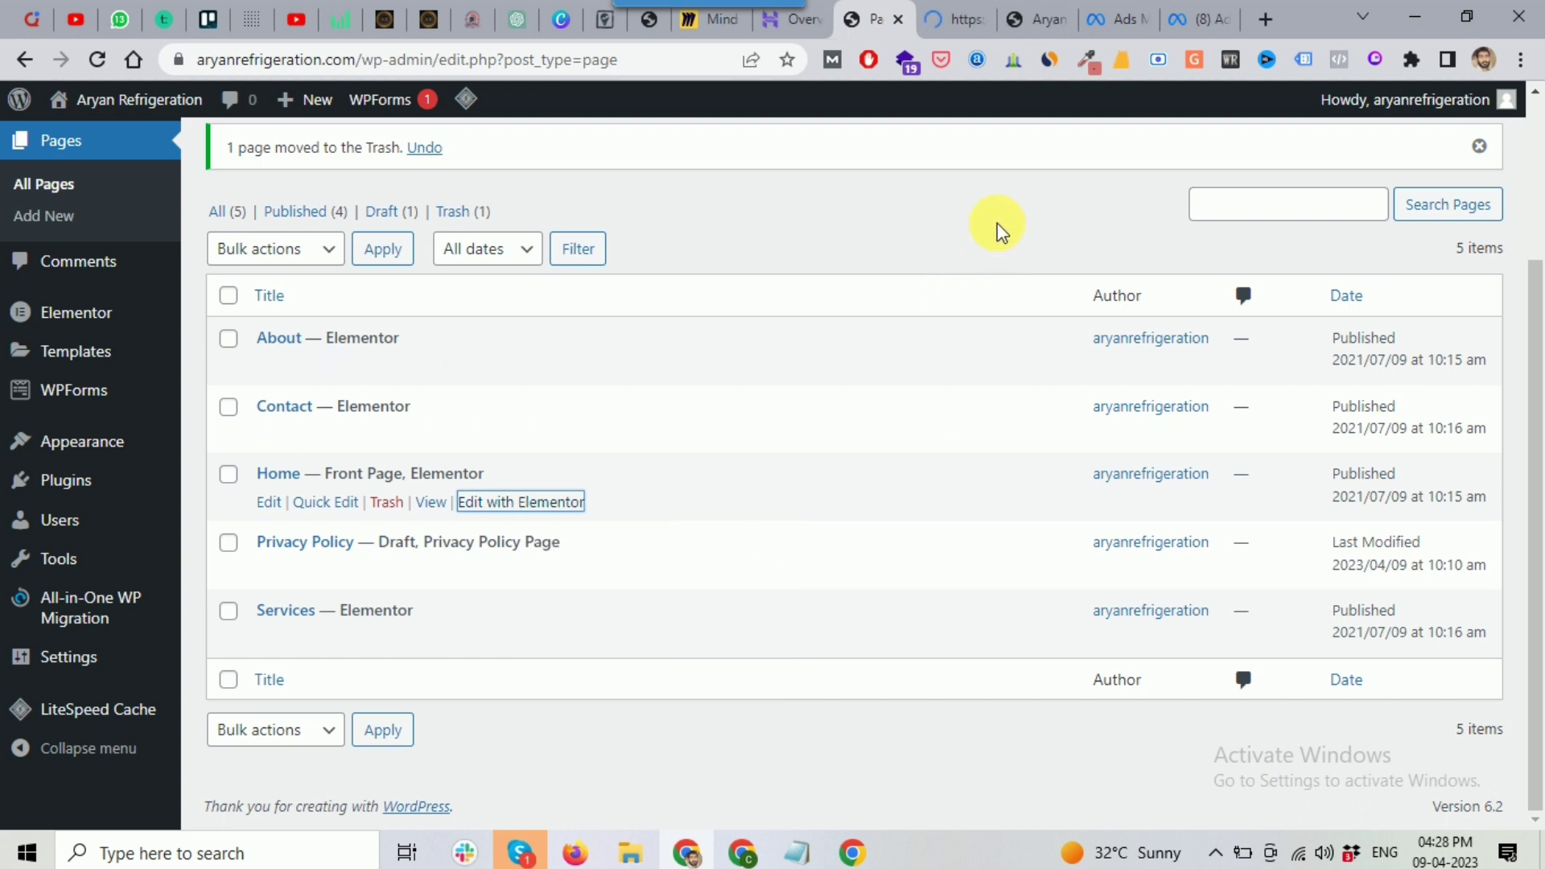
pyautogui.click(943, 29)
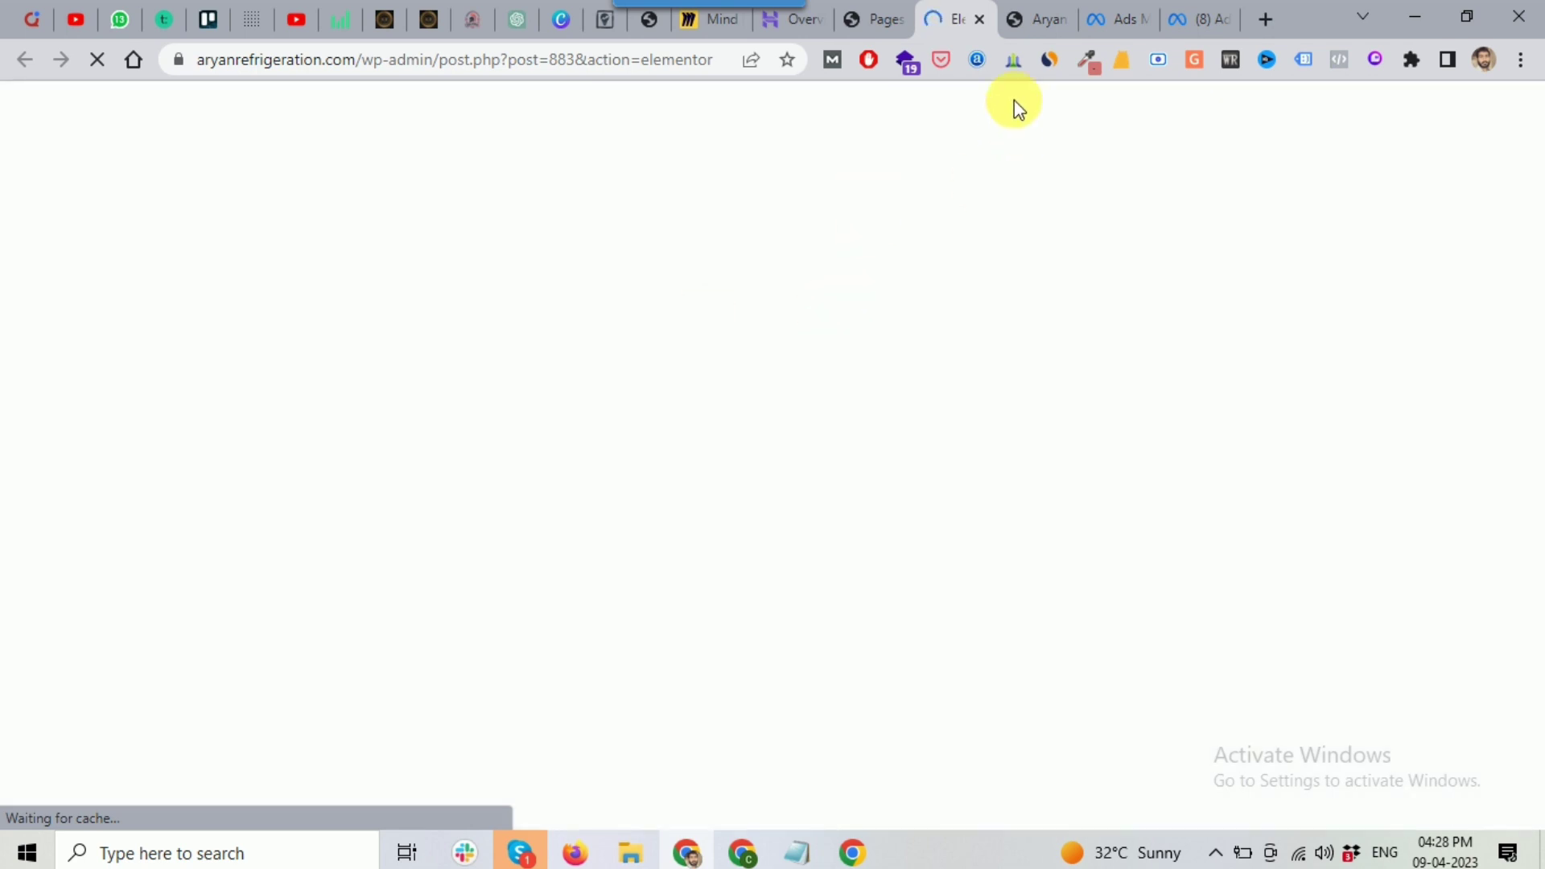
# Step: Reload the live homepage, test its CALL NOW phone link, and return to Elementor
pyautogui.click(1032, 18)
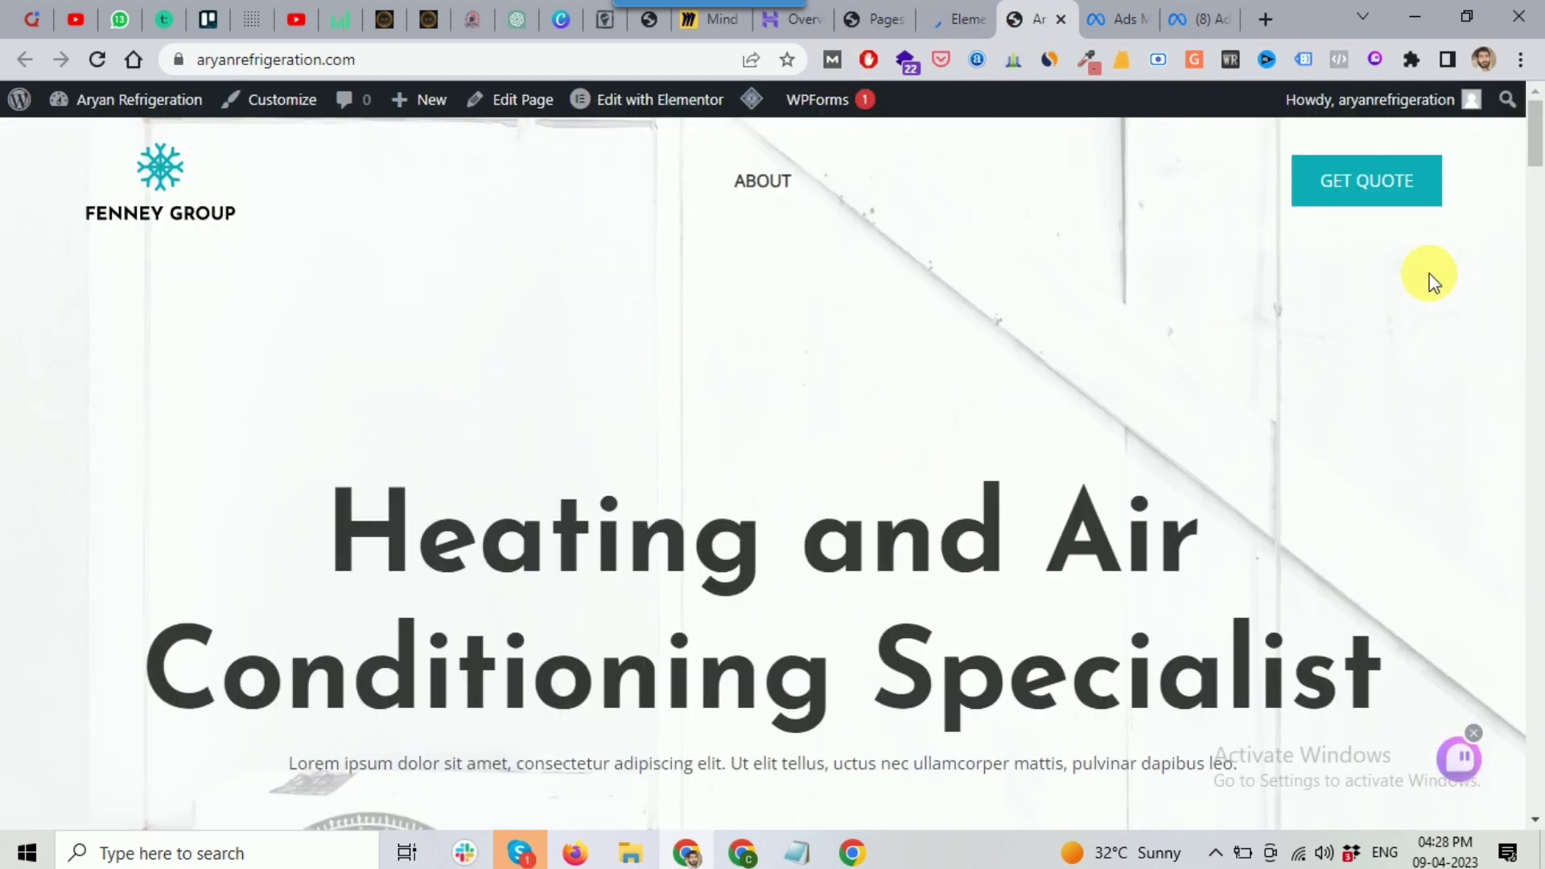
pyautogui.click(96, 60)
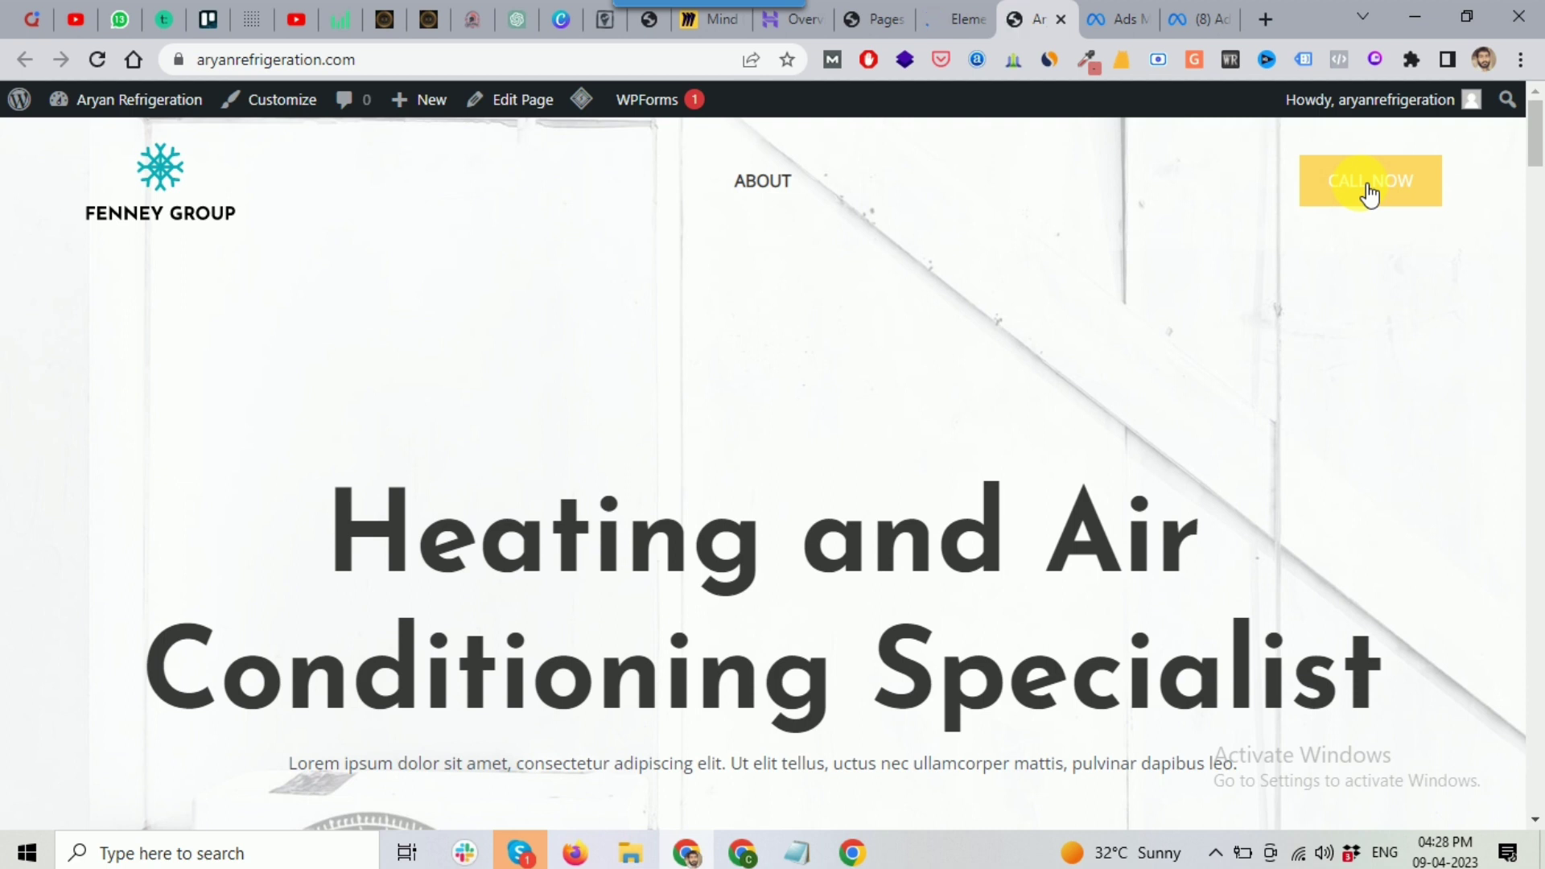
pyautogui.click(1369, 193)
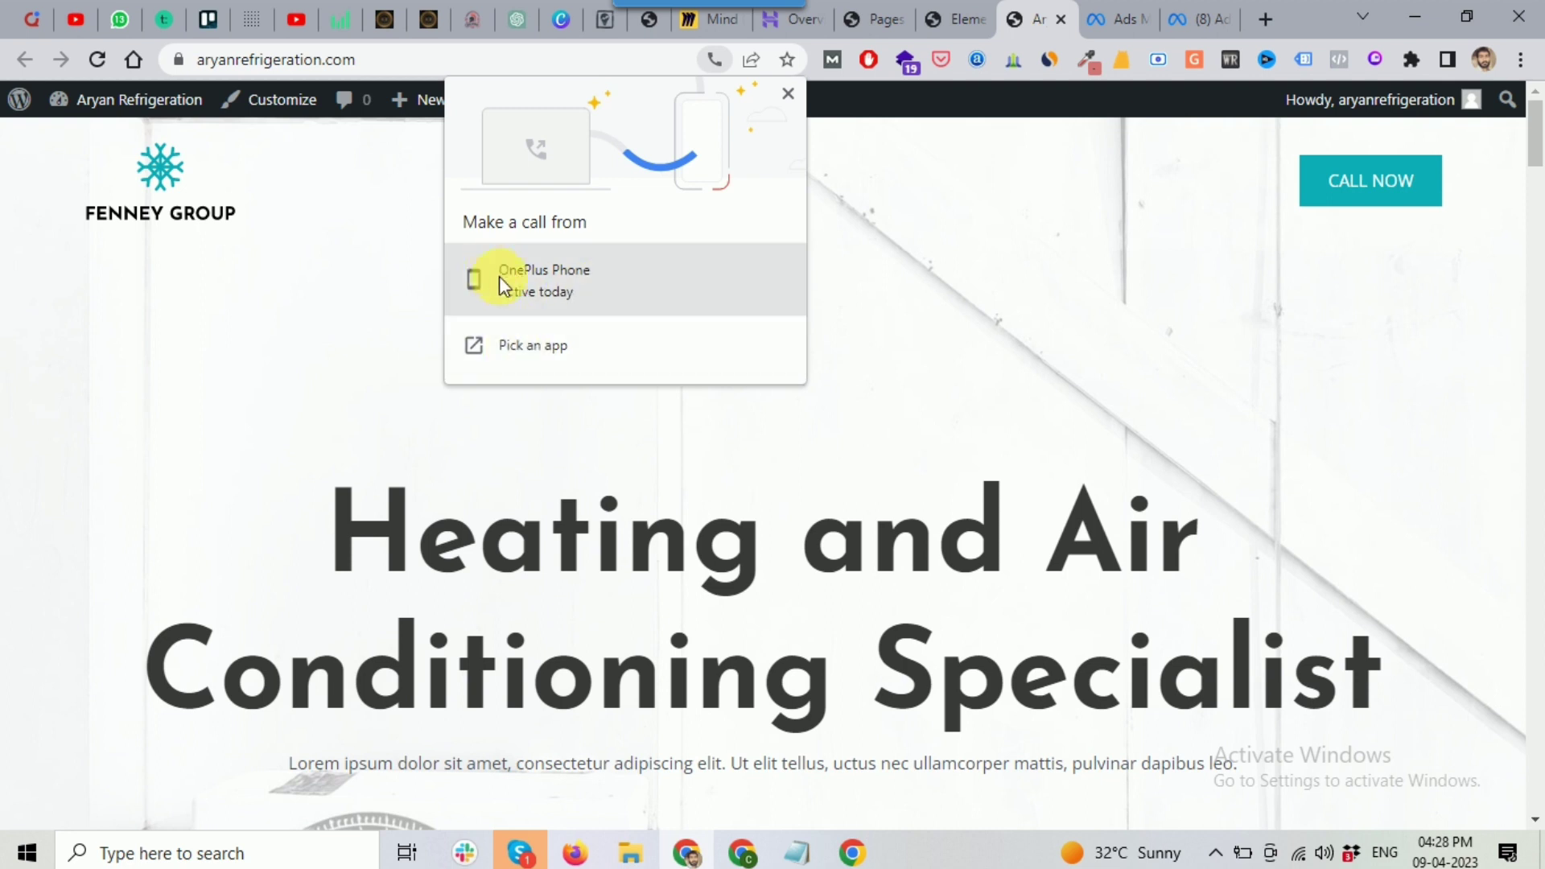
pyautogui.click(935, 62)
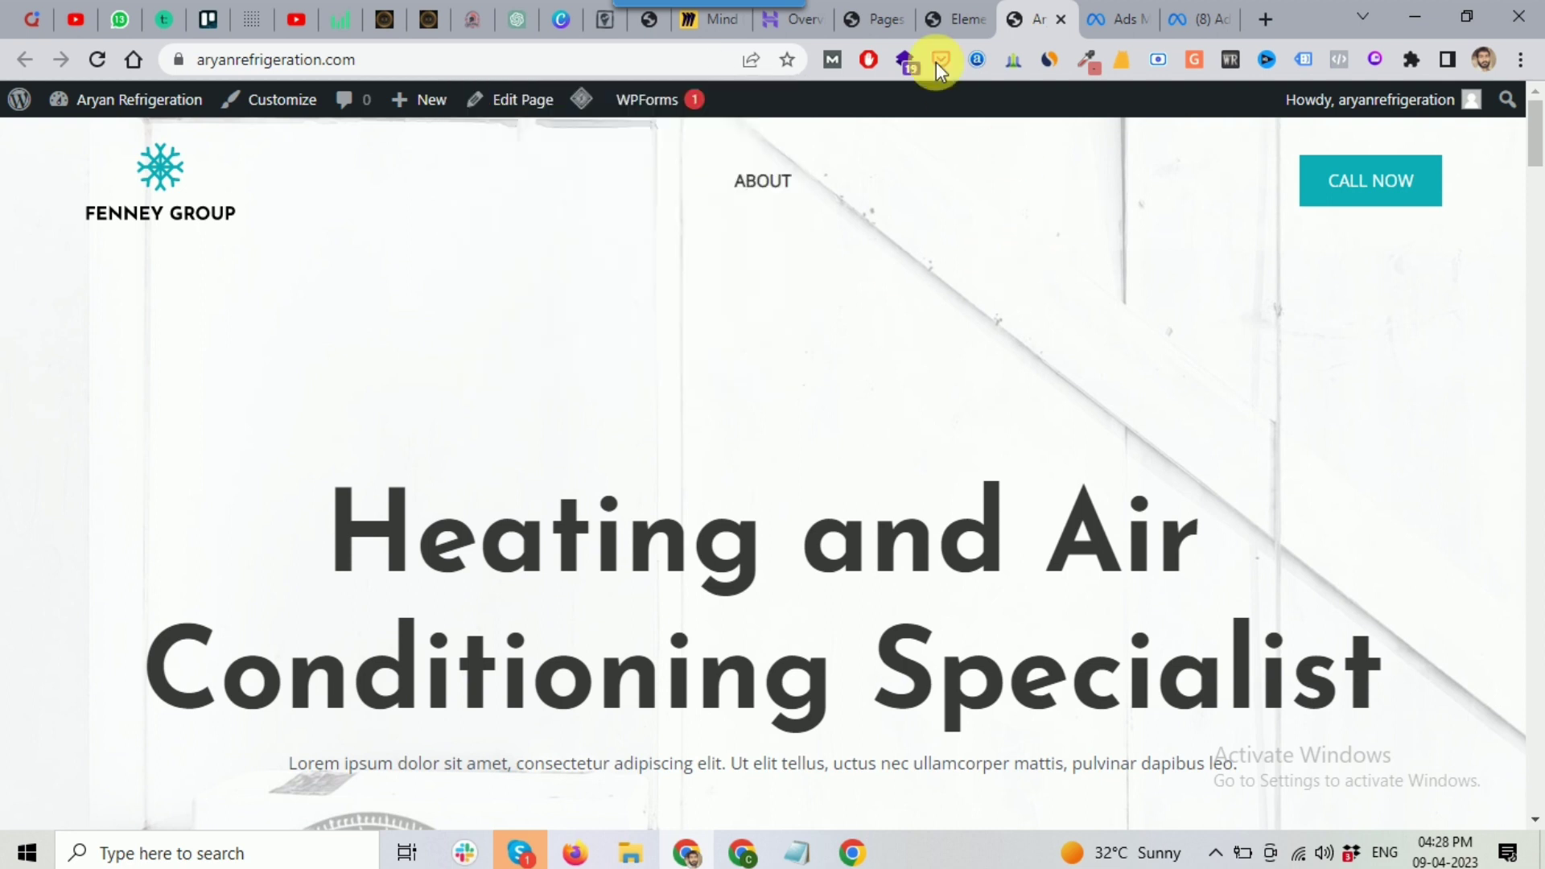
pyautogui.click(942, 21)
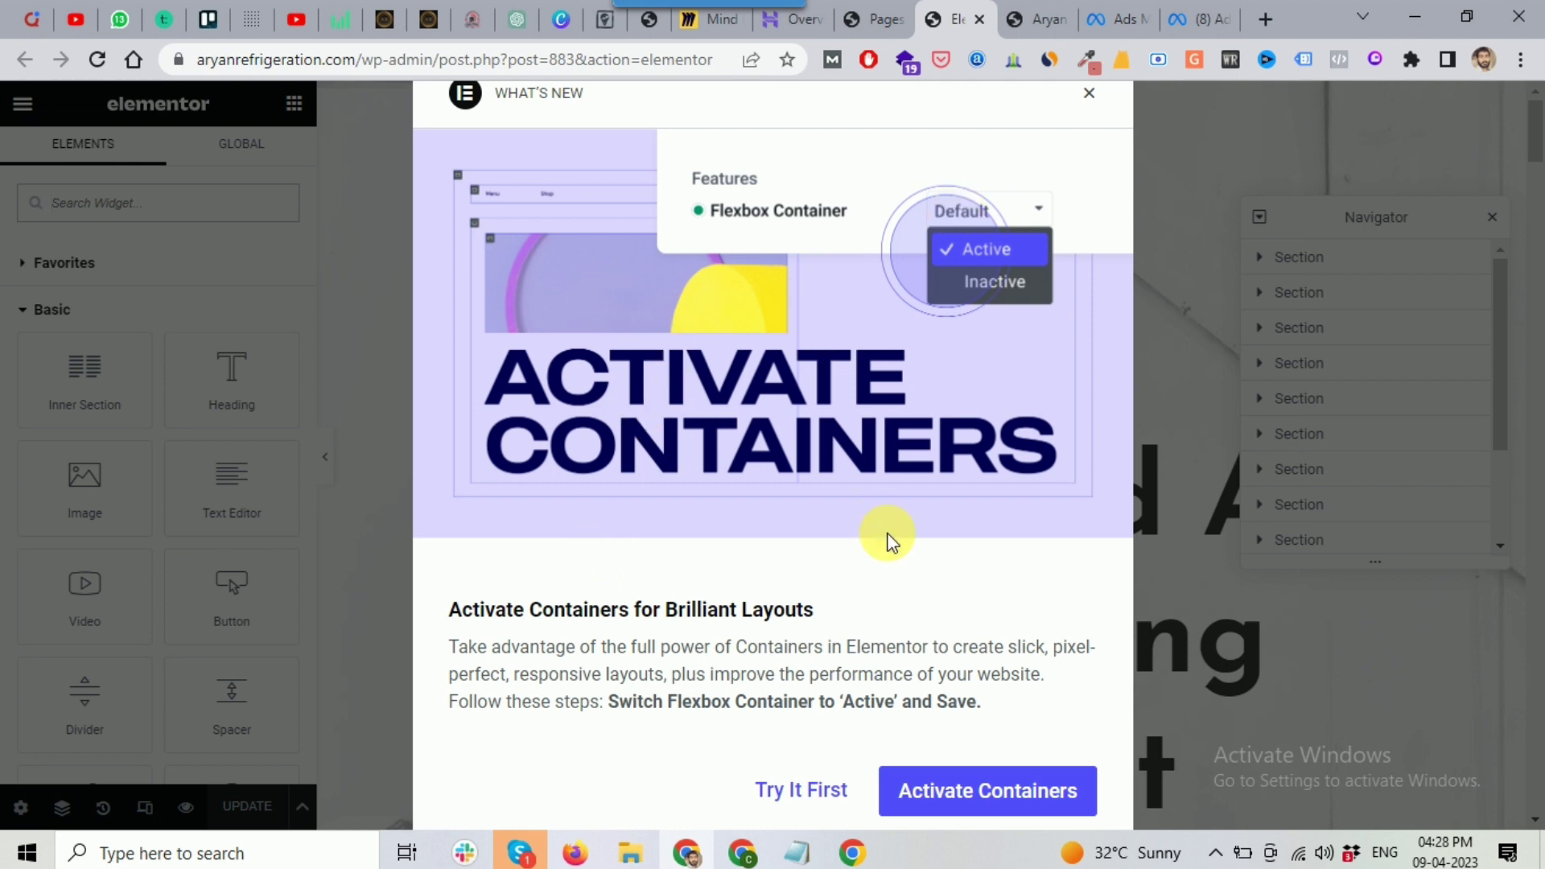
# Step: Dismiss the Activate Containers notice and close the section outline panel beside the Home page
pyautogui.click(1091, 97)
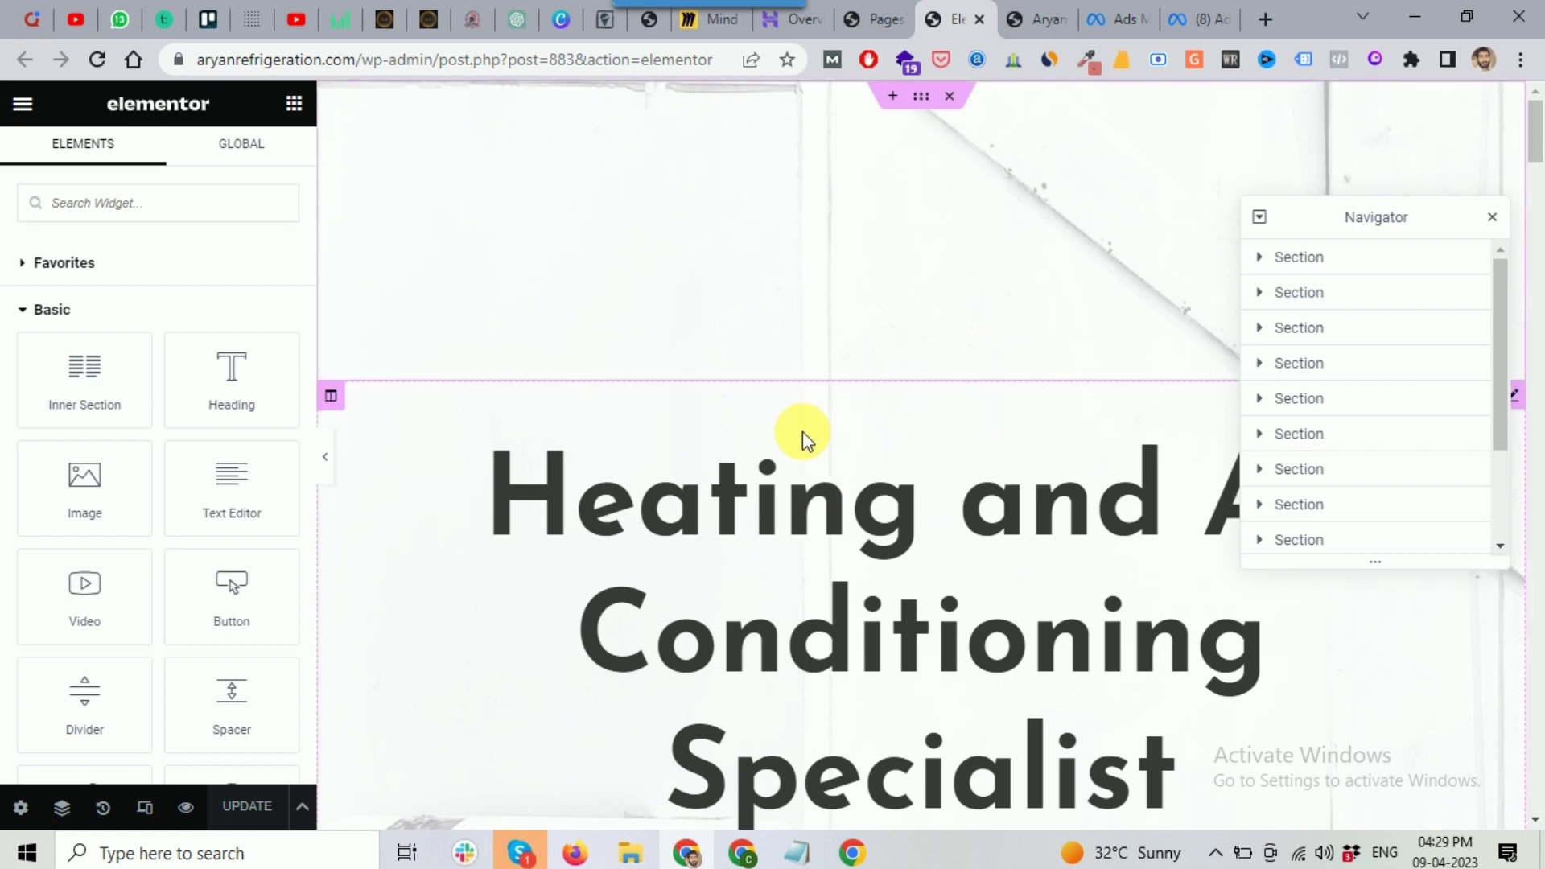
pyautogui.moveTo(1401, 224); pyautogui.dragTo(1382, 222)
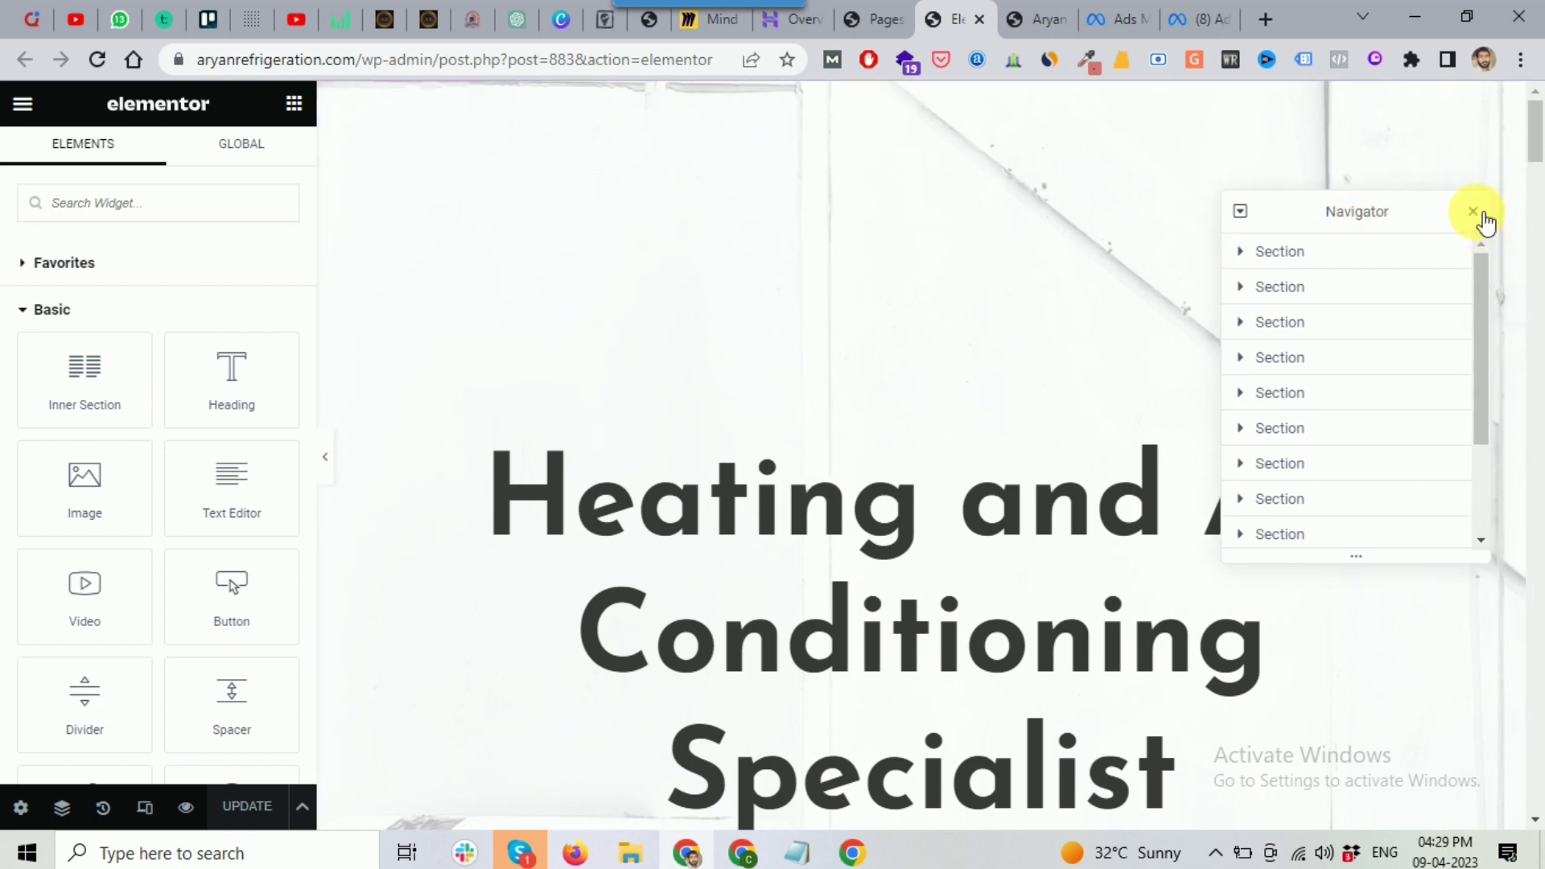
pyautogui.click(1474, 213)
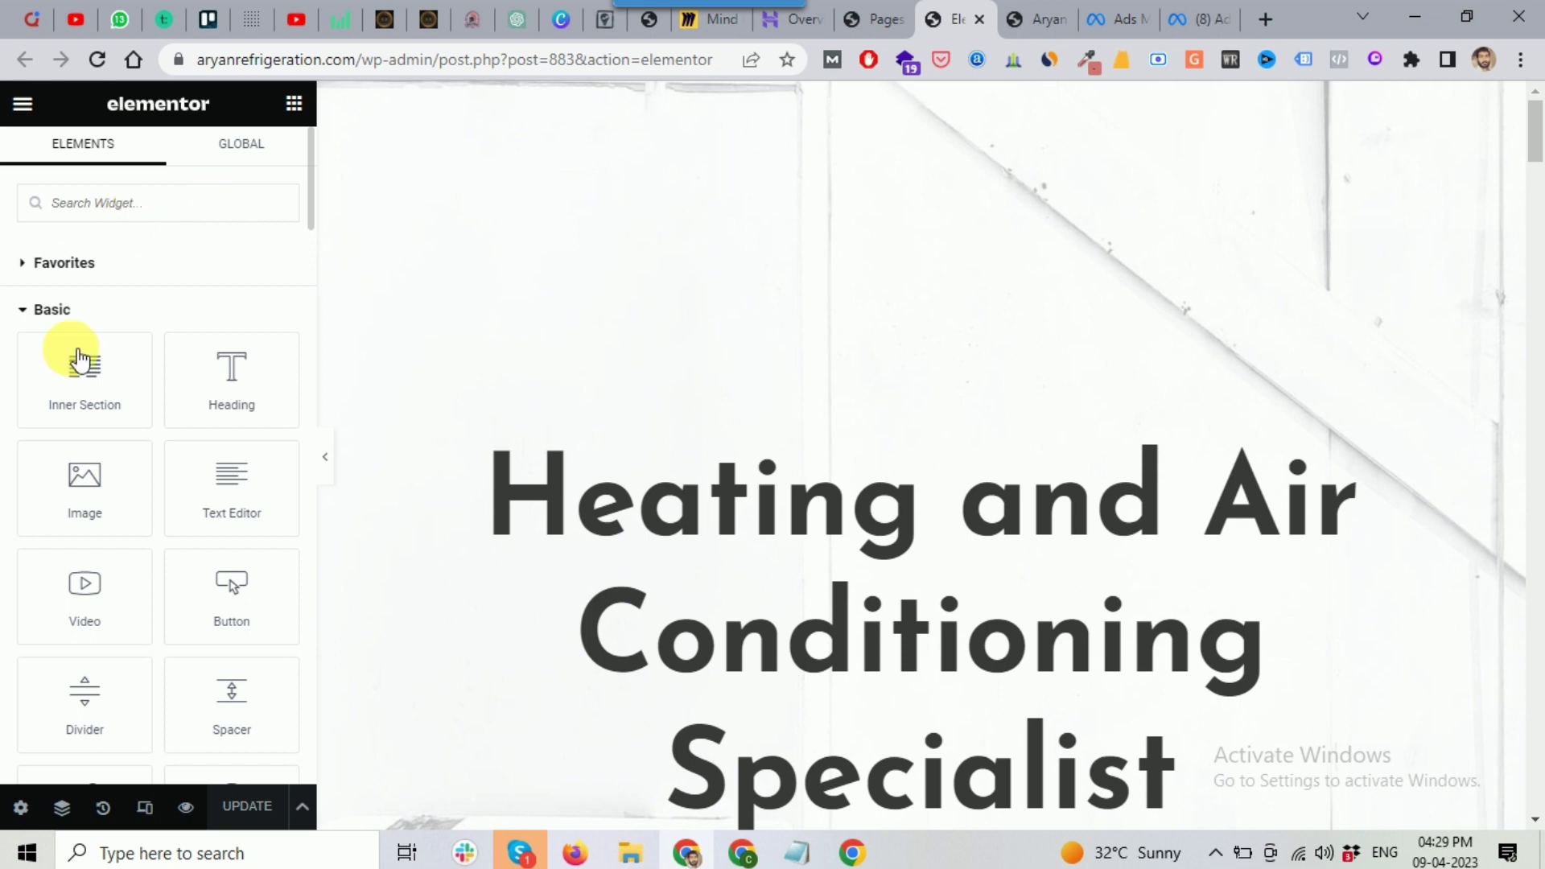
pyautogui.scroll(-1, 201, 374)
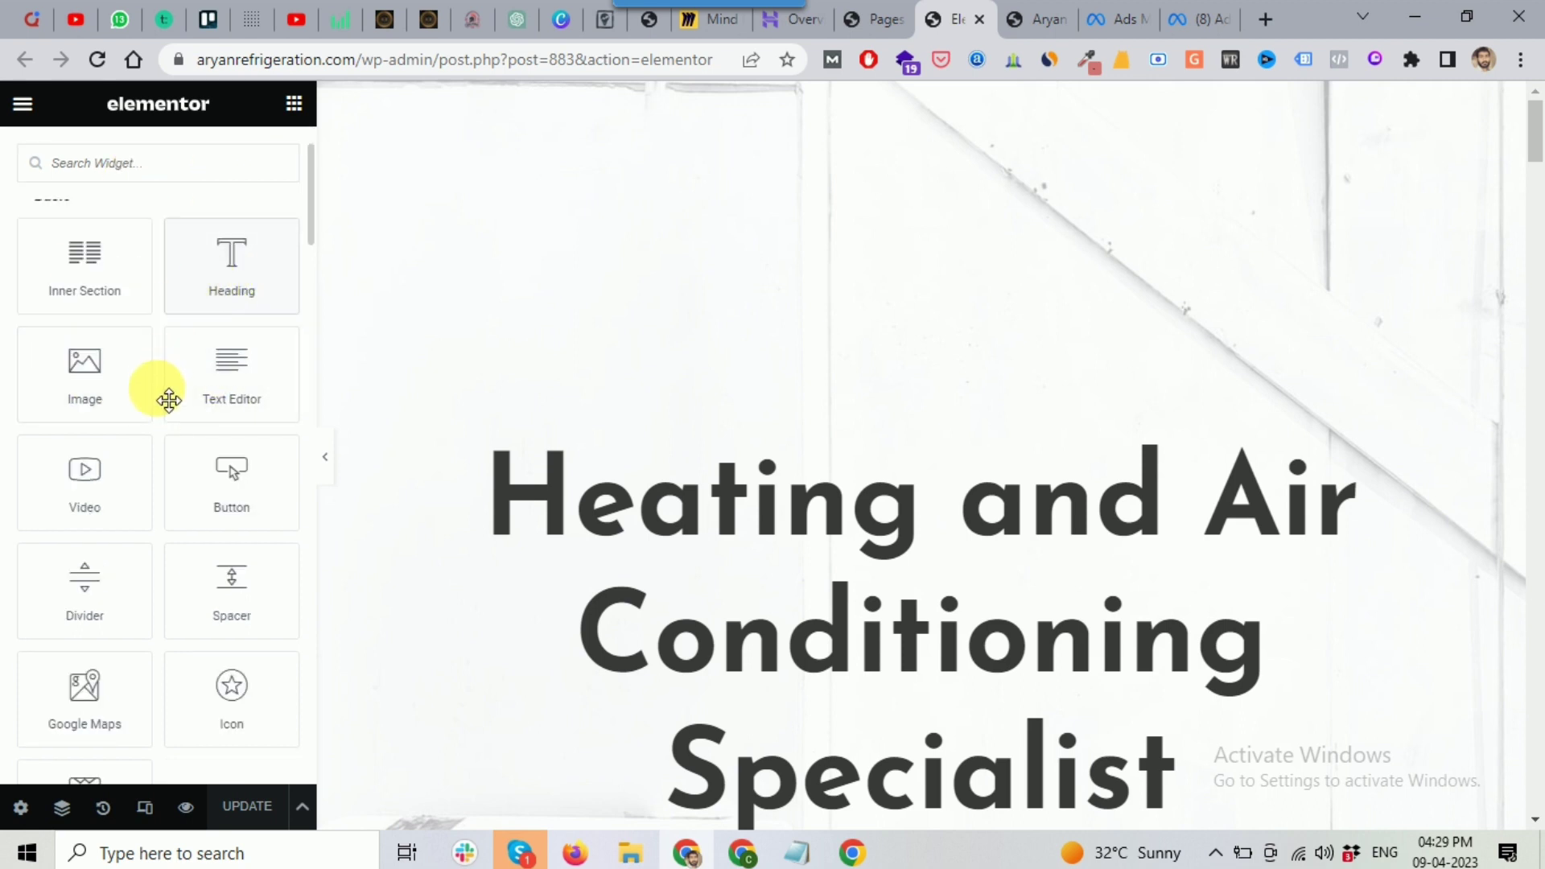
pyautogui.scroll(-1, 167, 400)
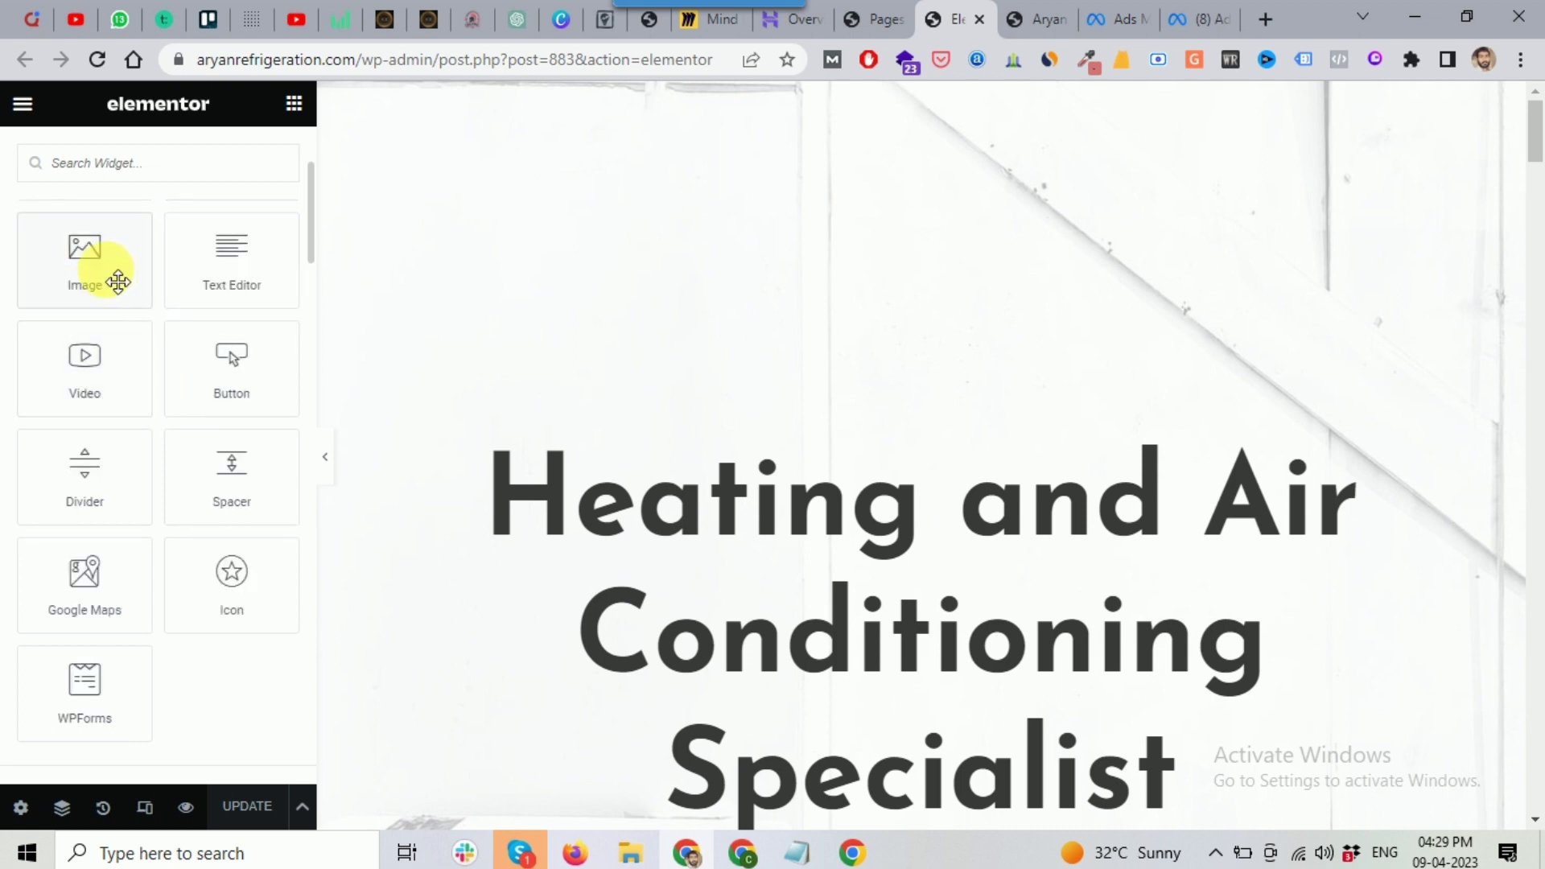
pyautogui.scroll(2, 145, 318)
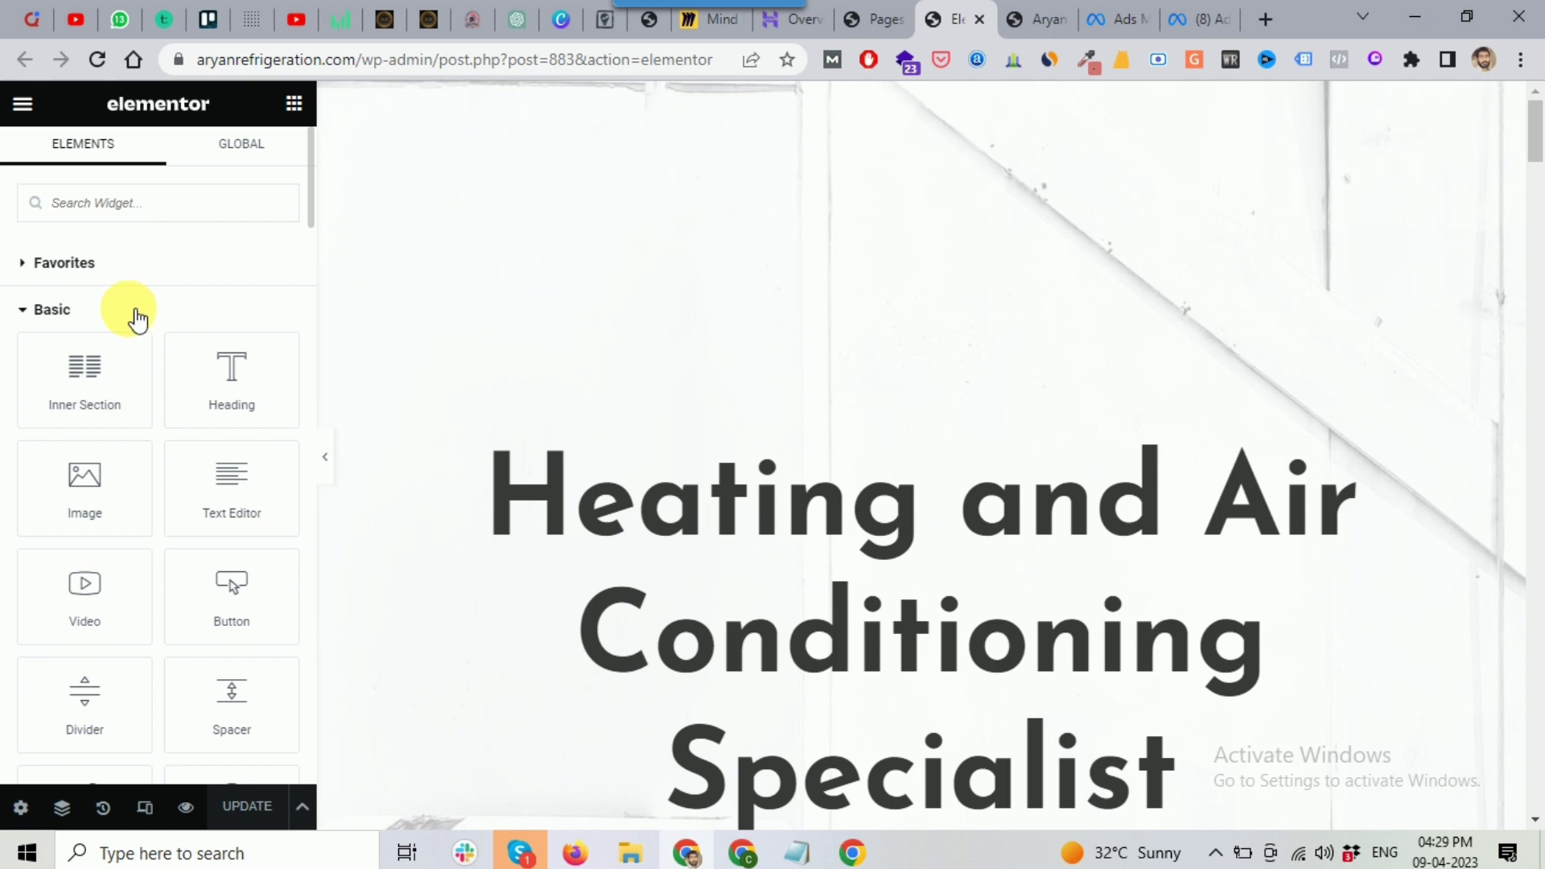
pyautogui.scroll(-2, 137, 318)
pyautogui.scroll(2, 145, 326)
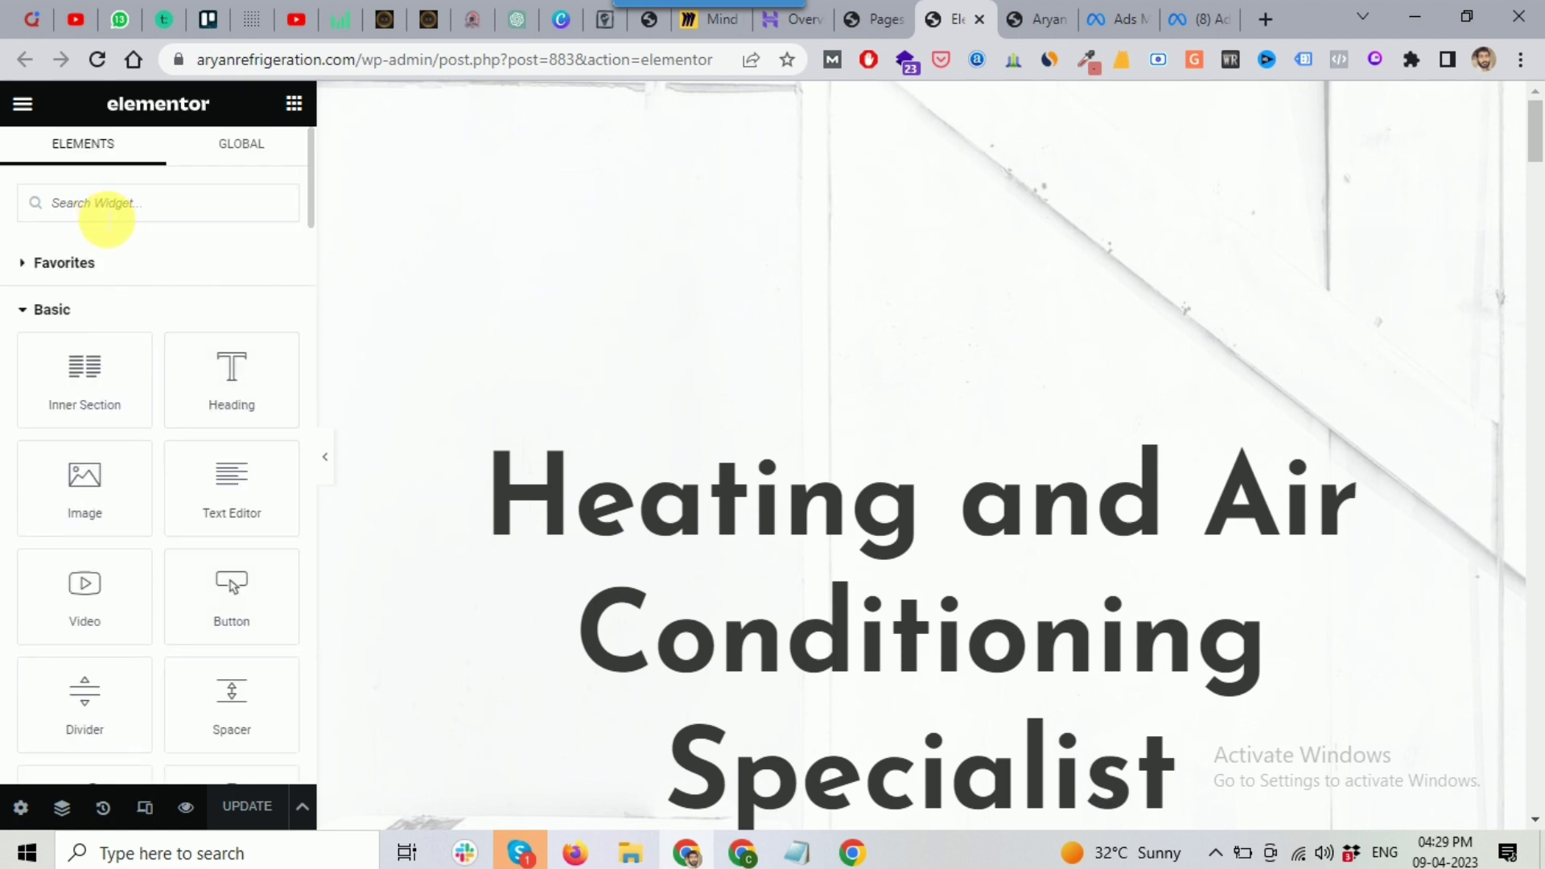
pyautogui.moveTo(254, 406); pyautogui.dragTo(867, 399)
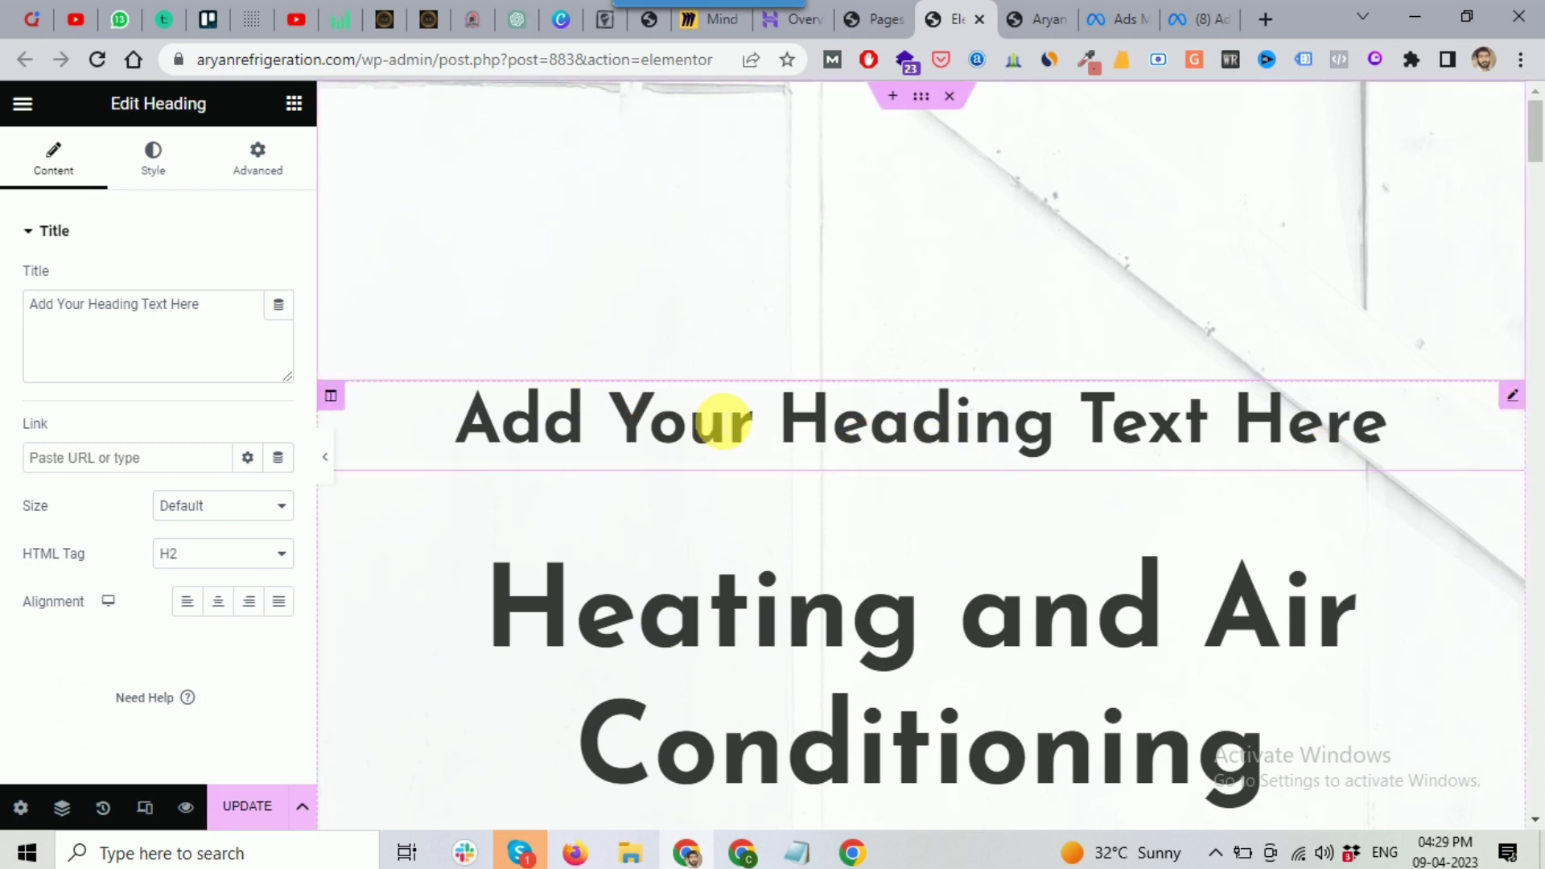
pyautogui.rightClick(1521, 407)
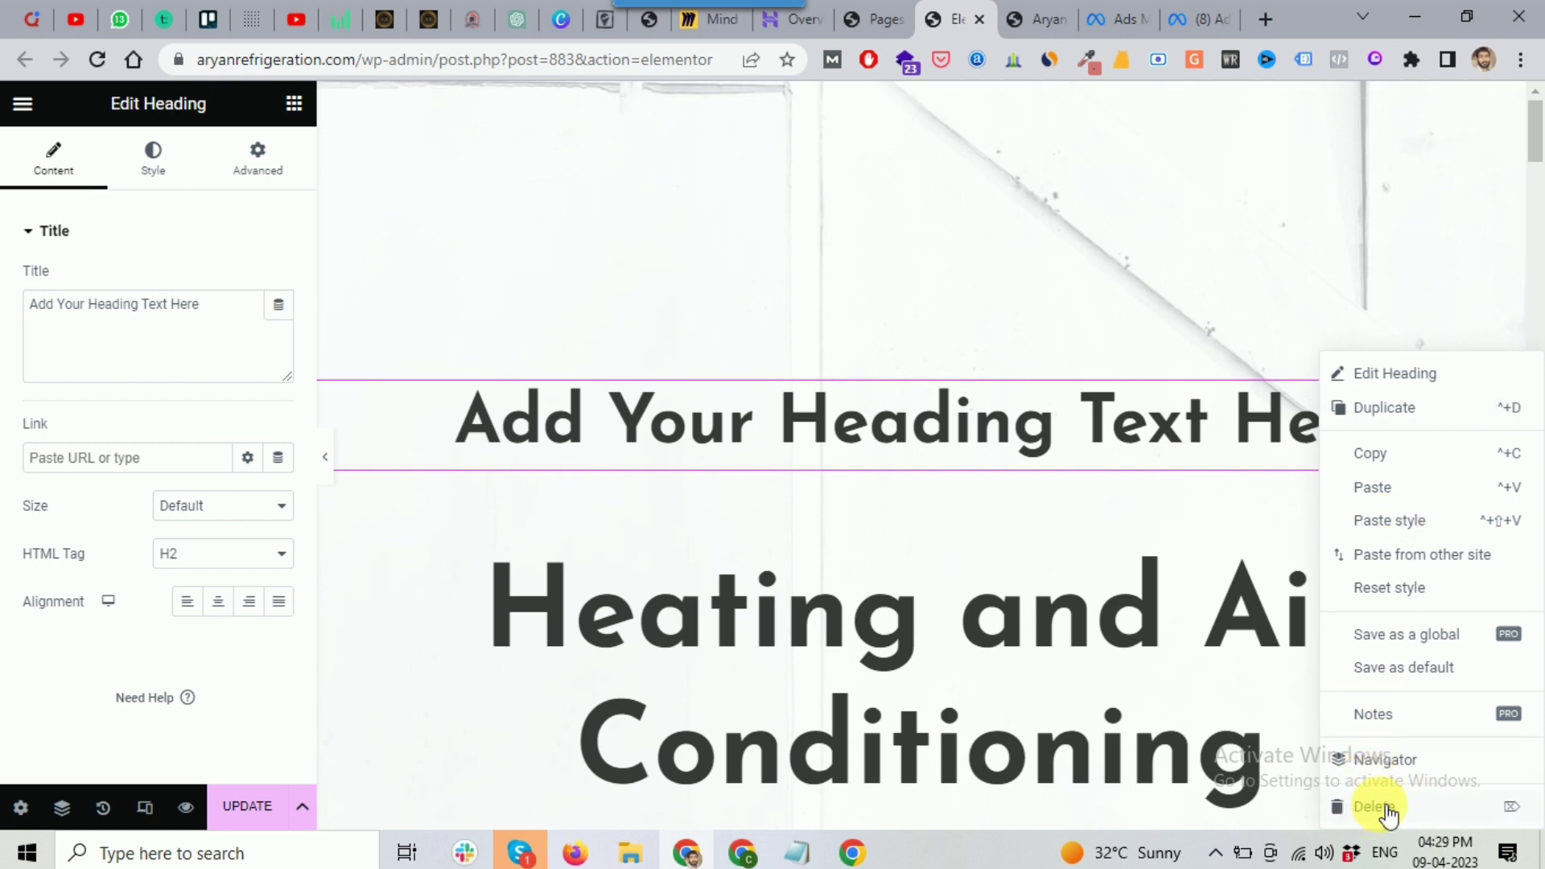
pyautogui.press('Delete')
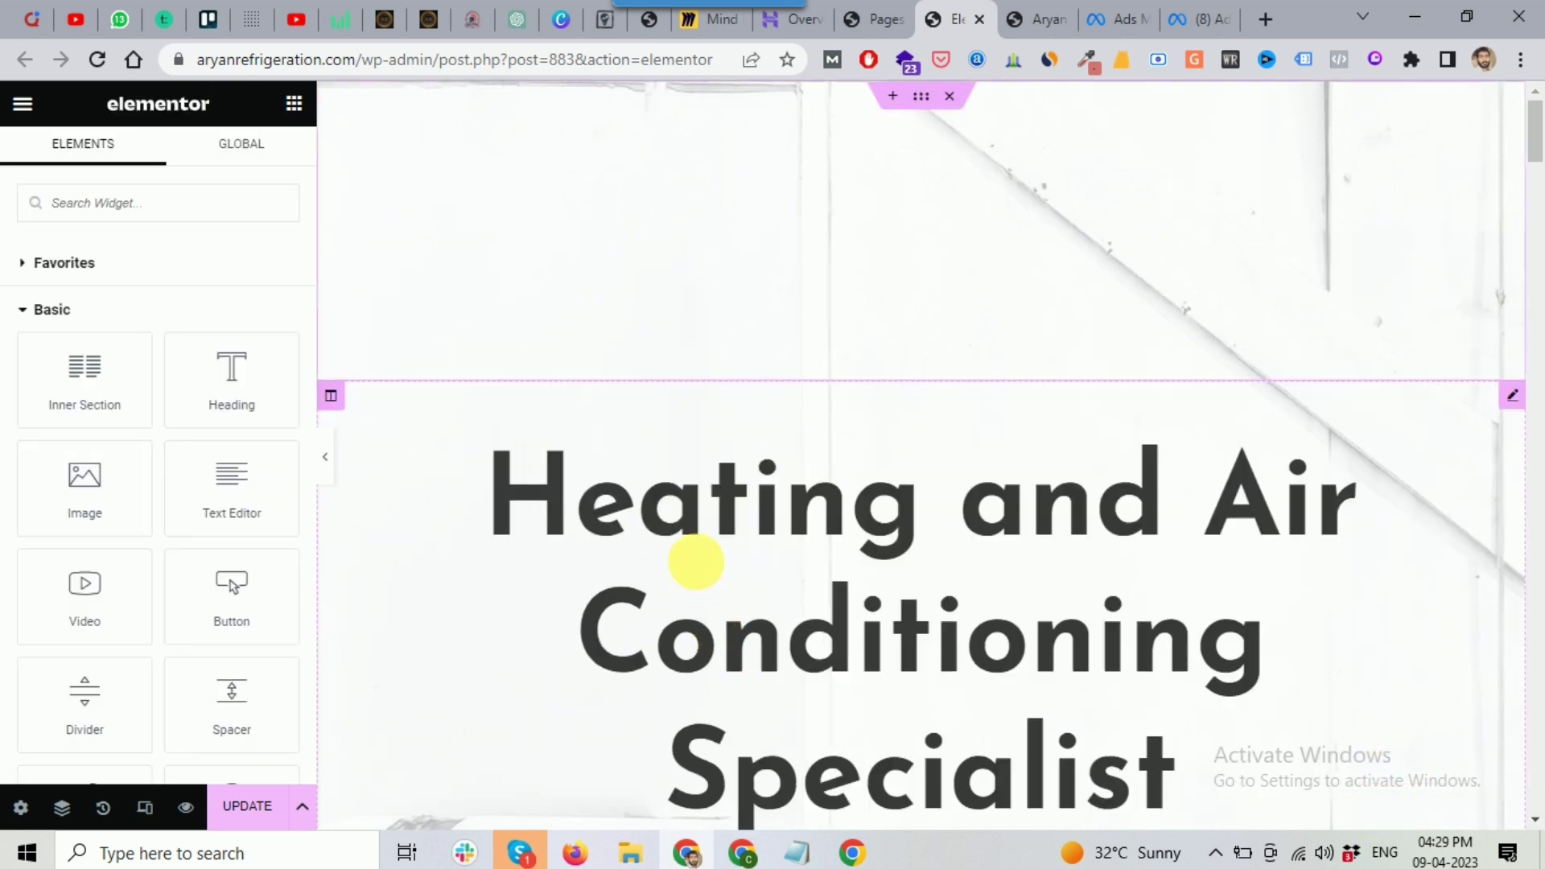
# Step: Open the hero Icon Box settings and check its Title and Description fields
pyautogui.scroll(-1, 869, 378)
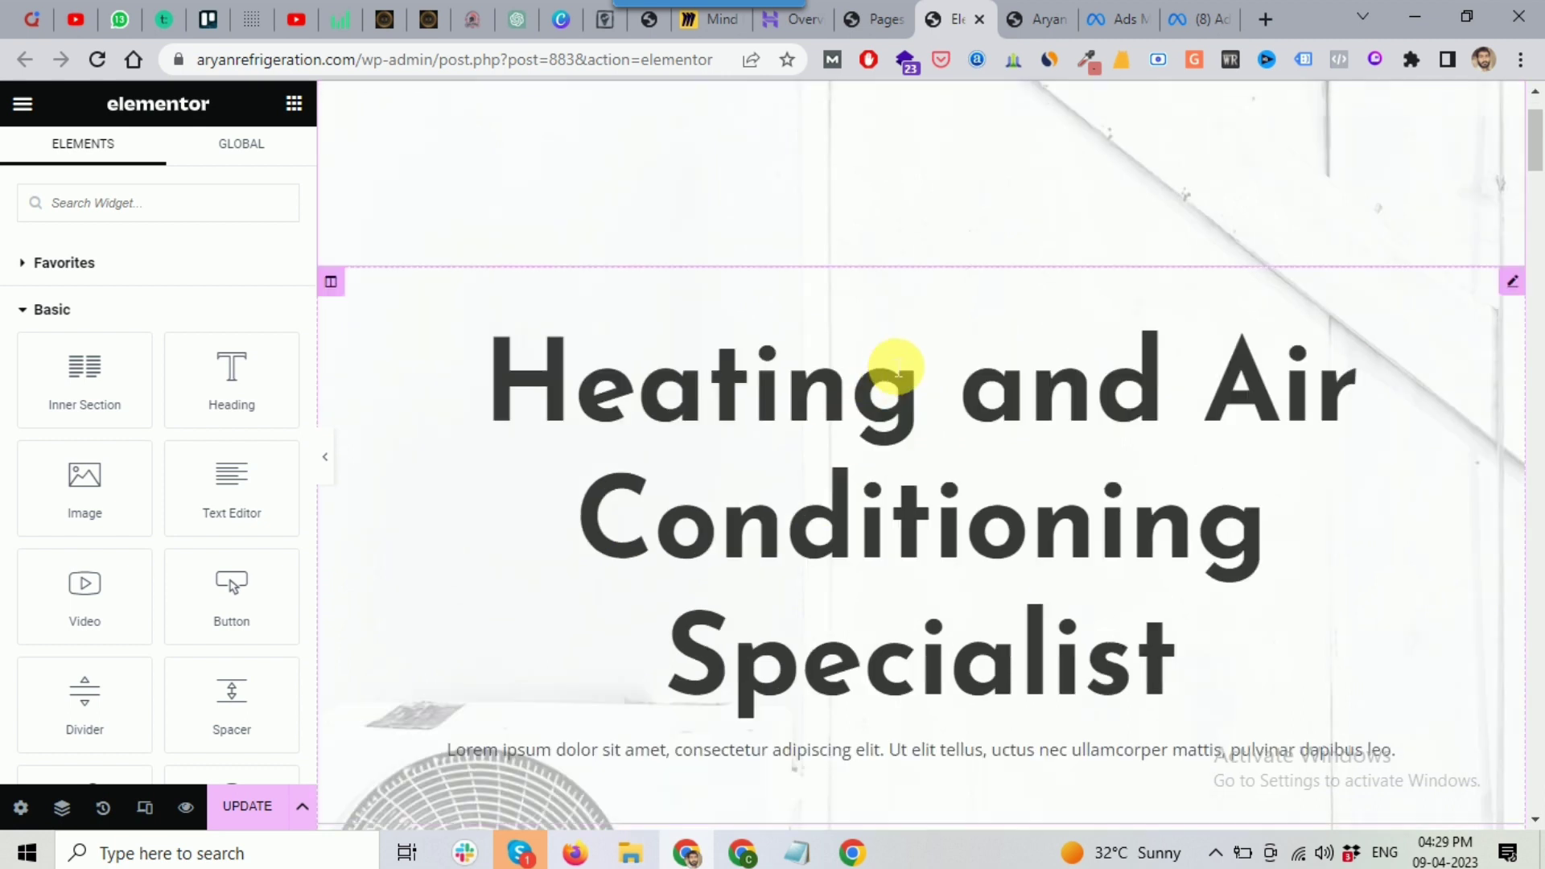
pyautogui.scroll(-2, 897, 373)
pyautogui.scroll(1, 1049, 330)
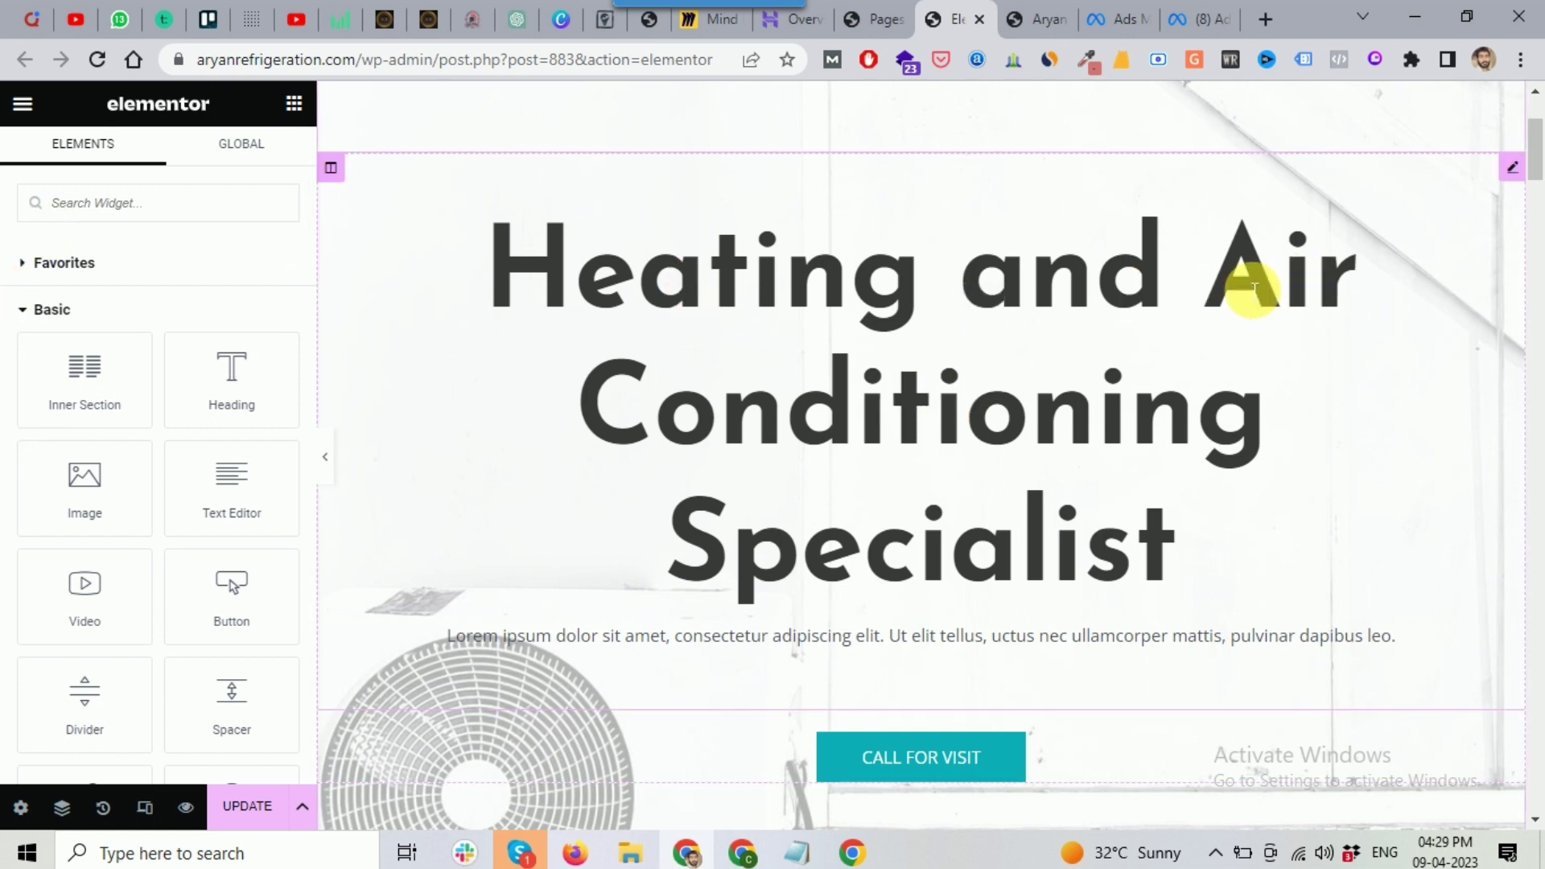
pyautogui.scroll(-1, 1020, 372)
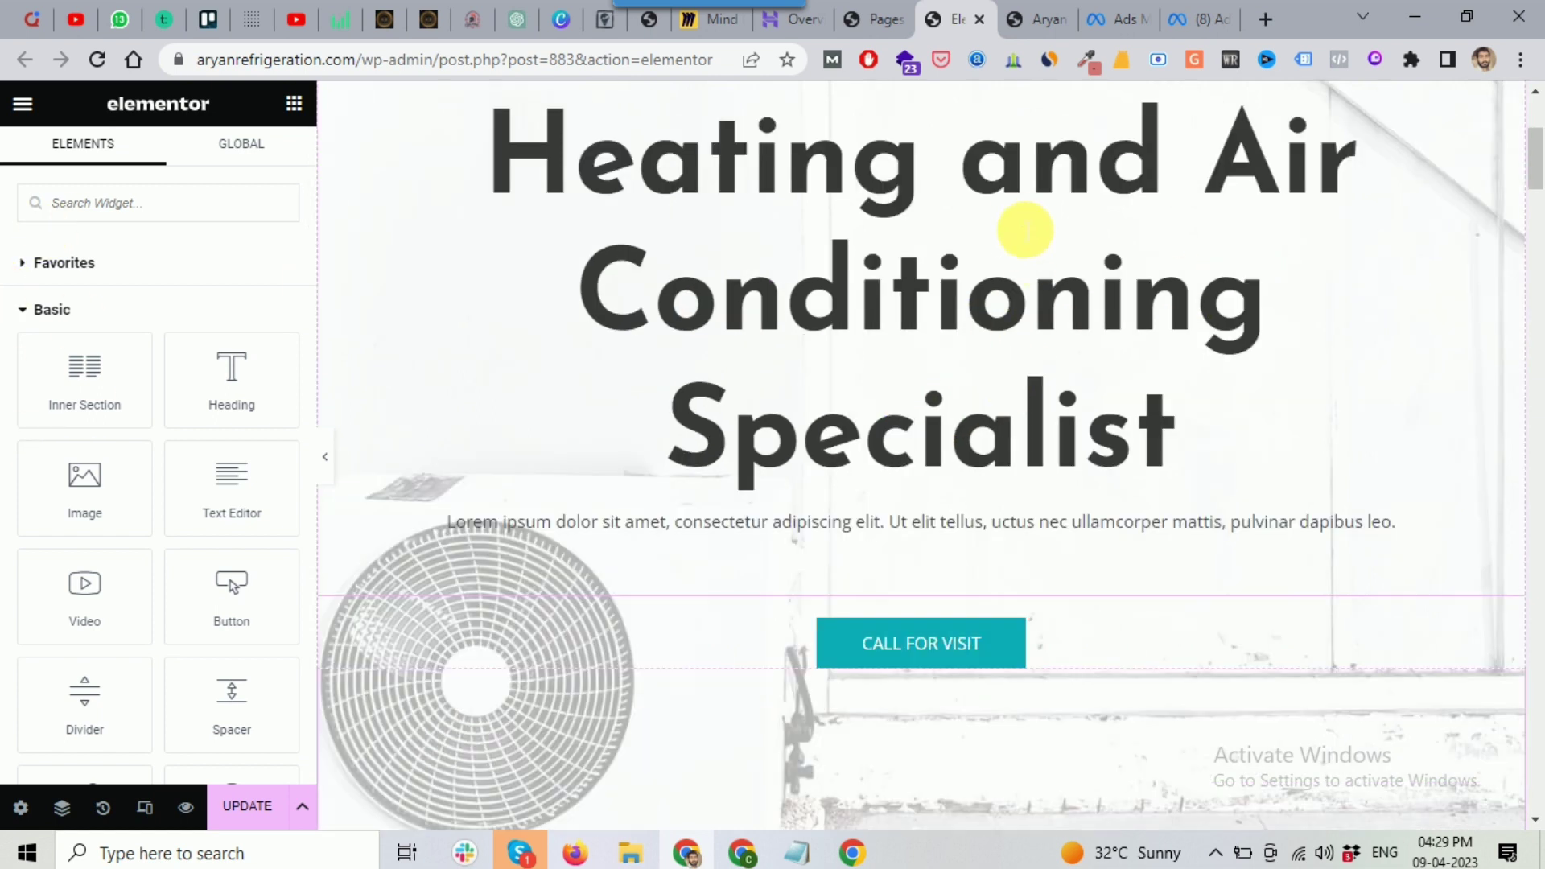
pyautogui.click(1025, 231)
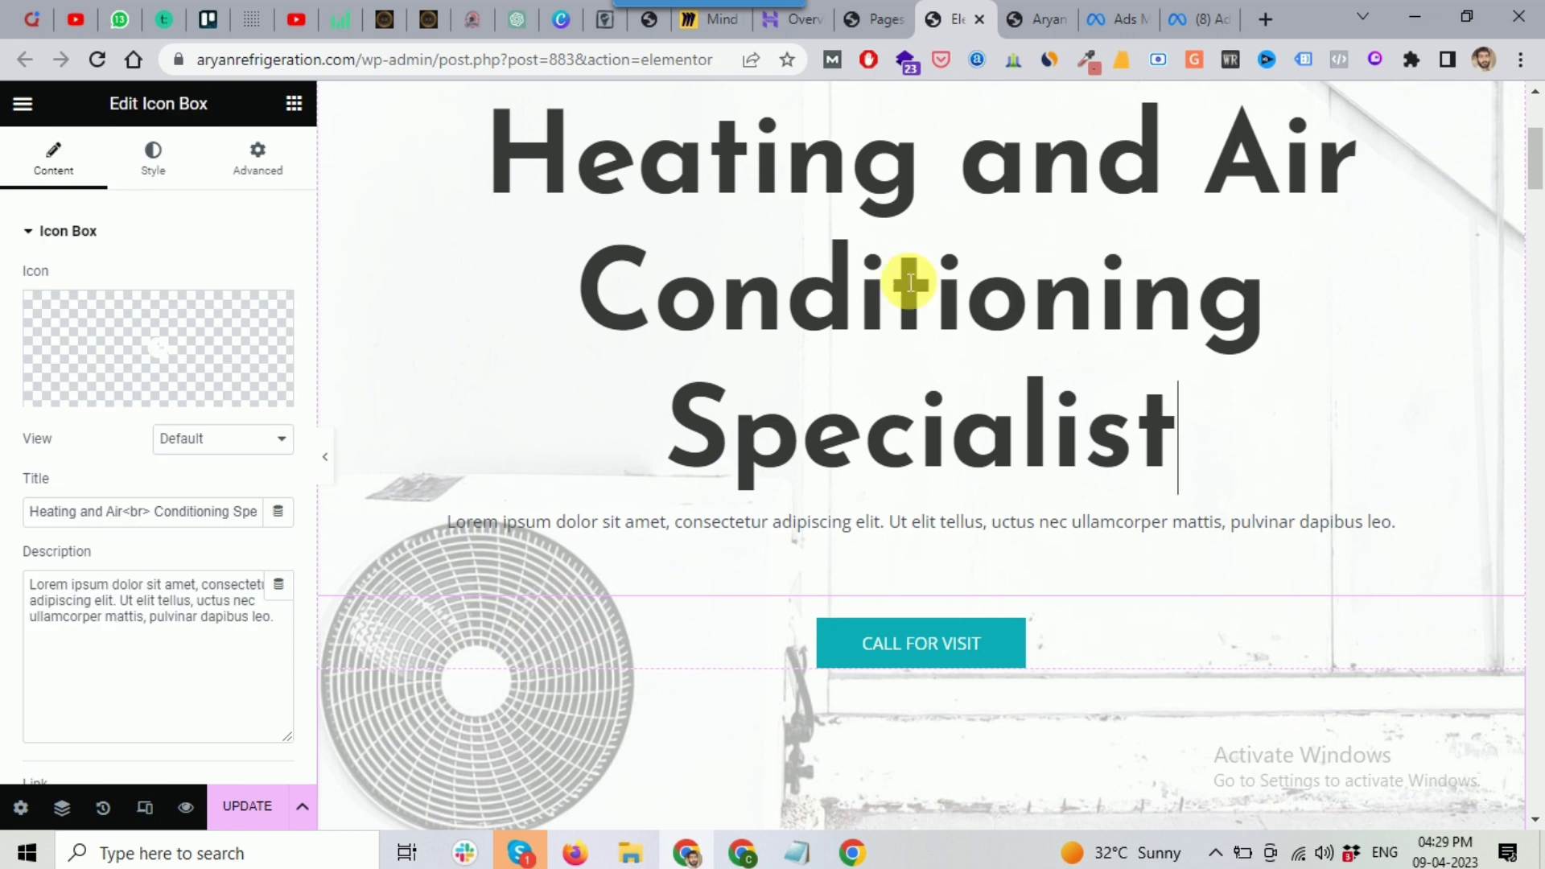
pyautogui.scroll(1, 1081, 294)
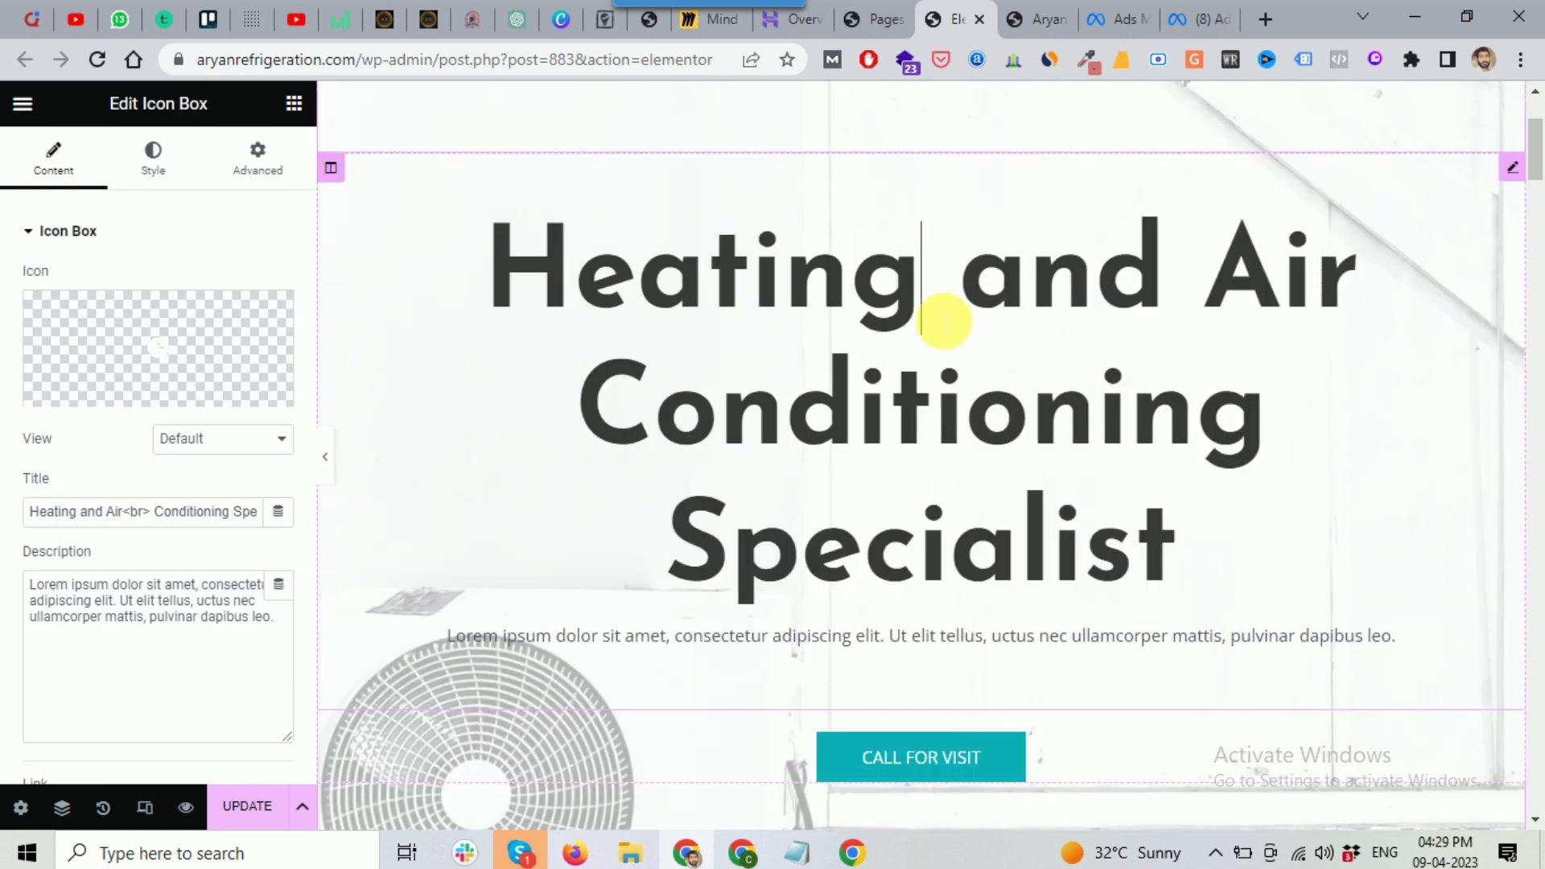
pyautogui.click(133, 387)
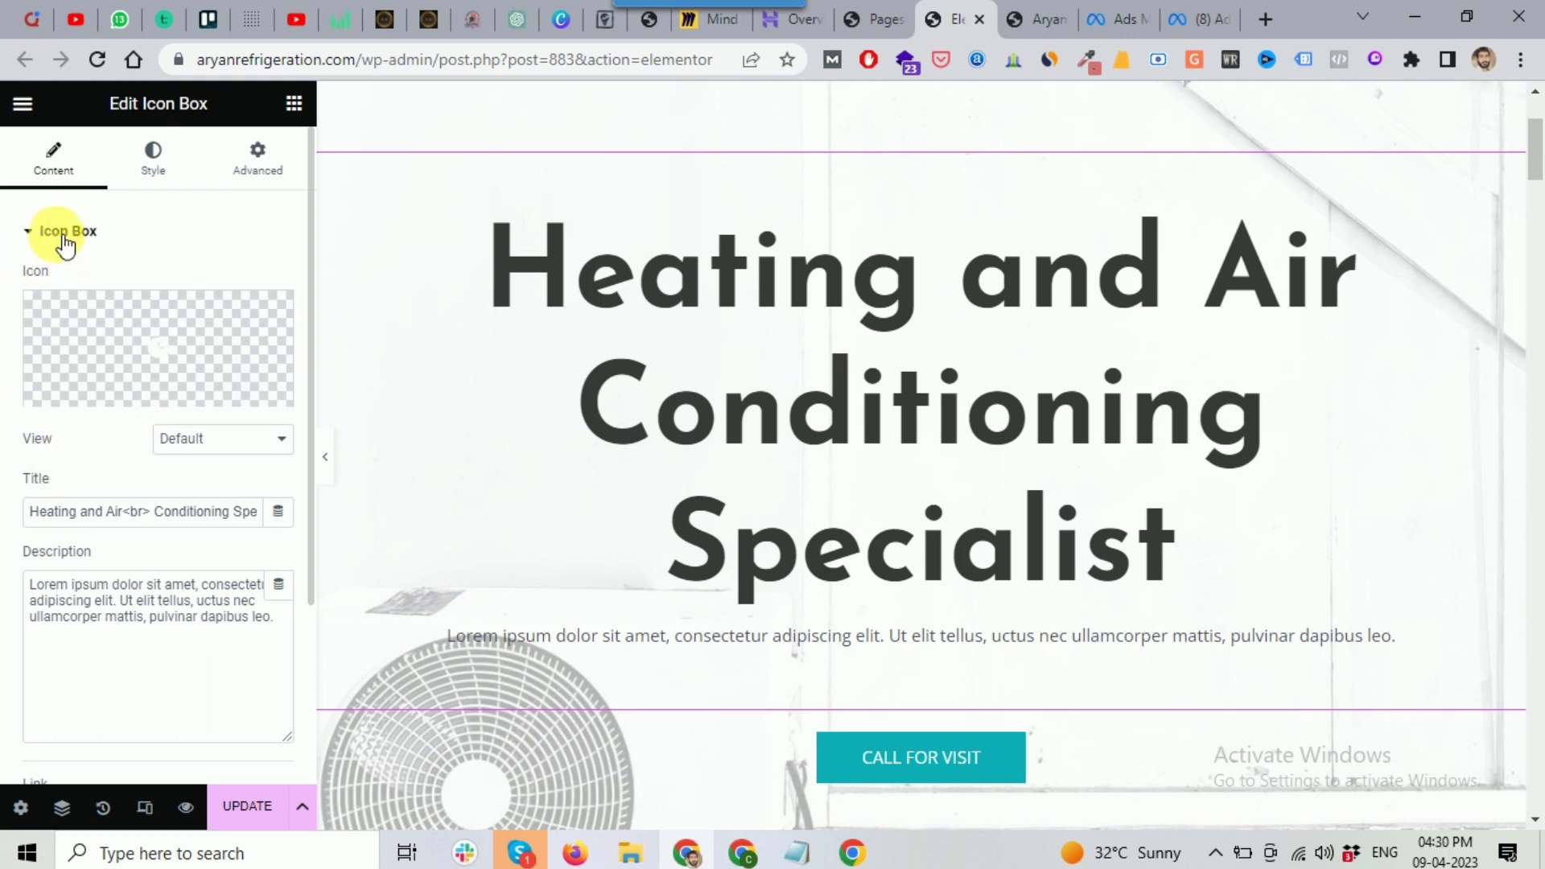
pyautogui.click(223, 513)
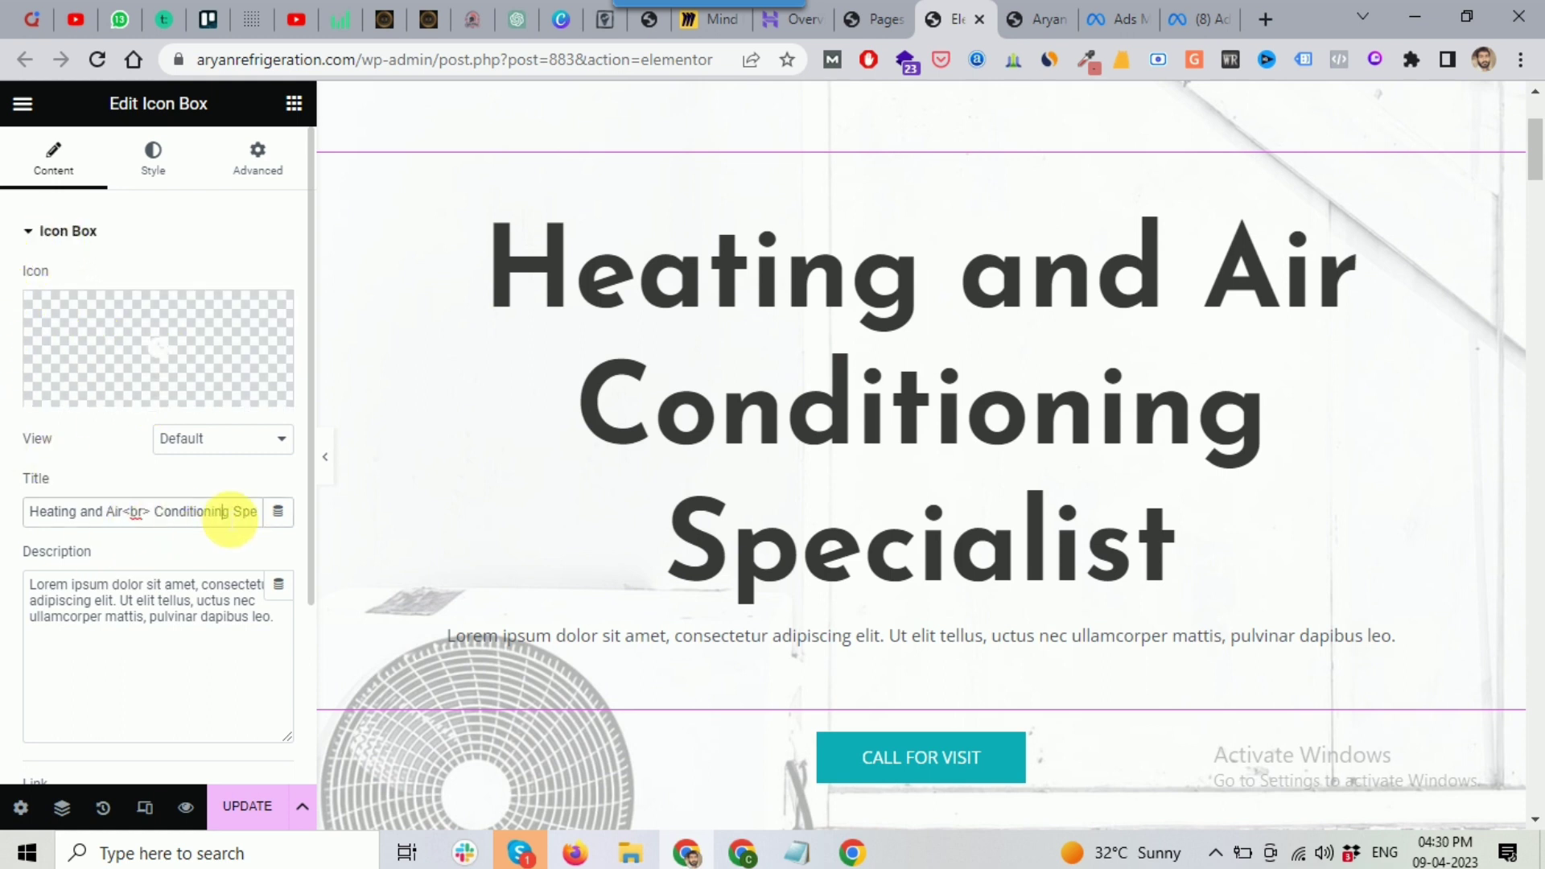
pyautogui.click(87, 586)
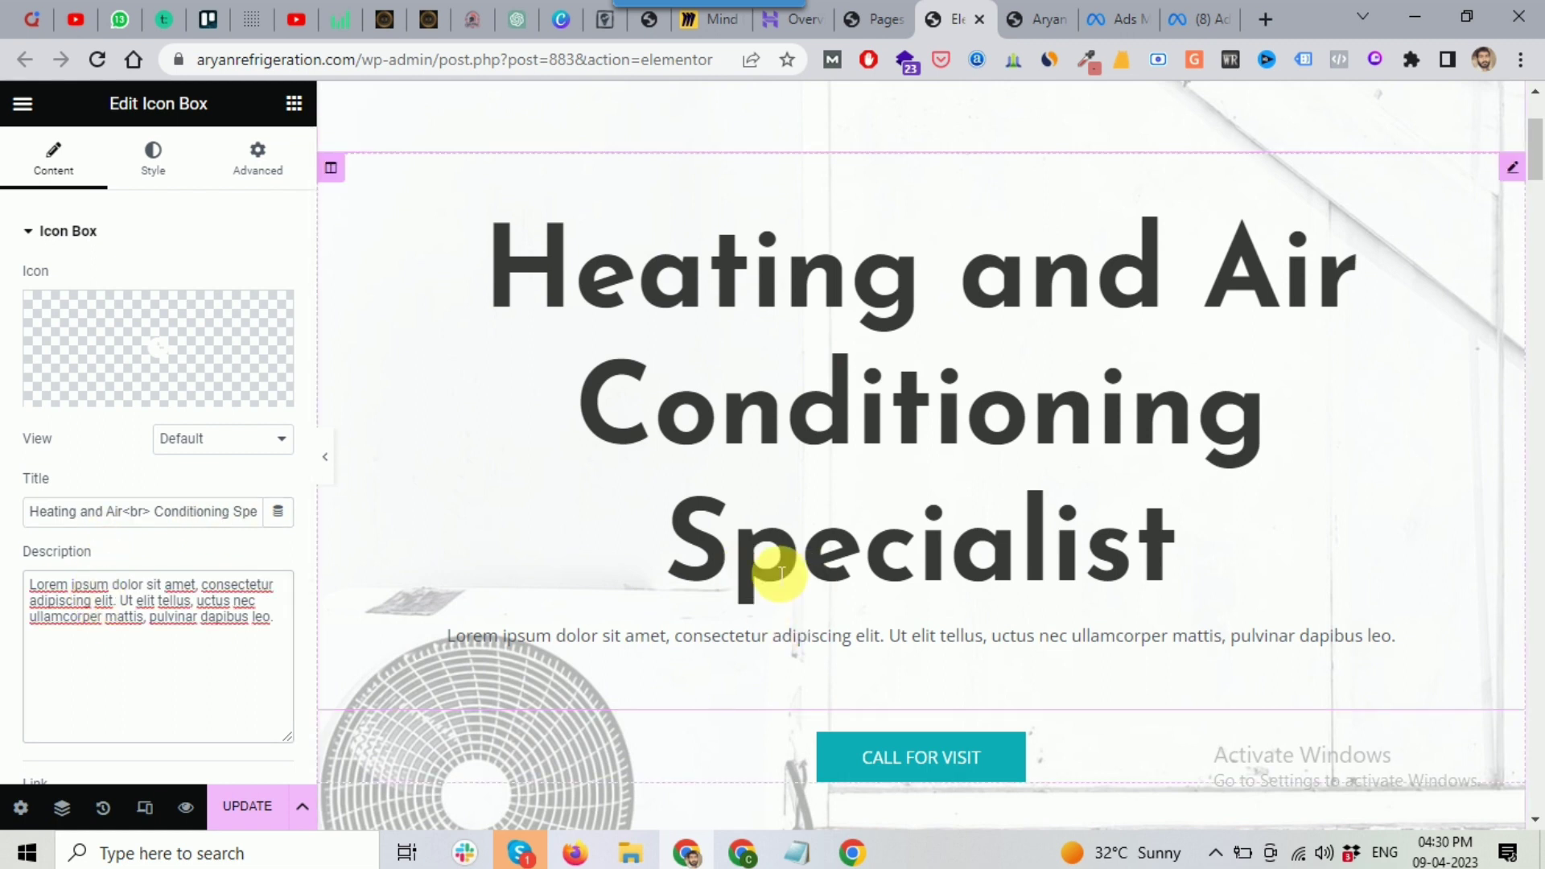
# Step: Consult the business notes in Notepad and the ChatGPT tab, then return to the editor
pyautogui.scroll(-2, 805, 547)
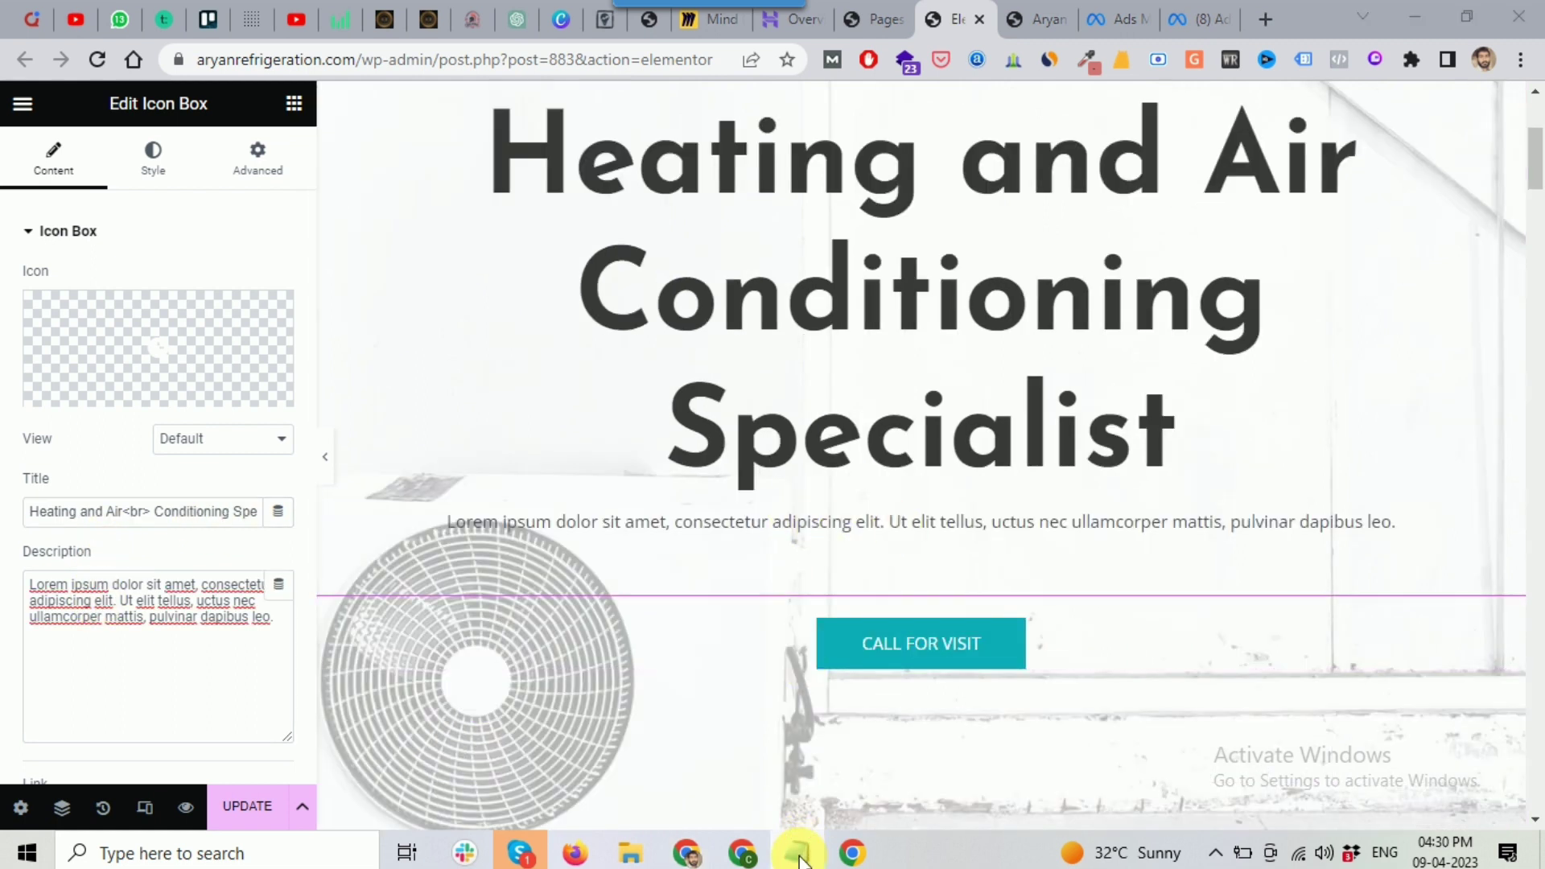
pyautogui.click(797, 851)
pyautogui.scroll(-8, 386, 384)
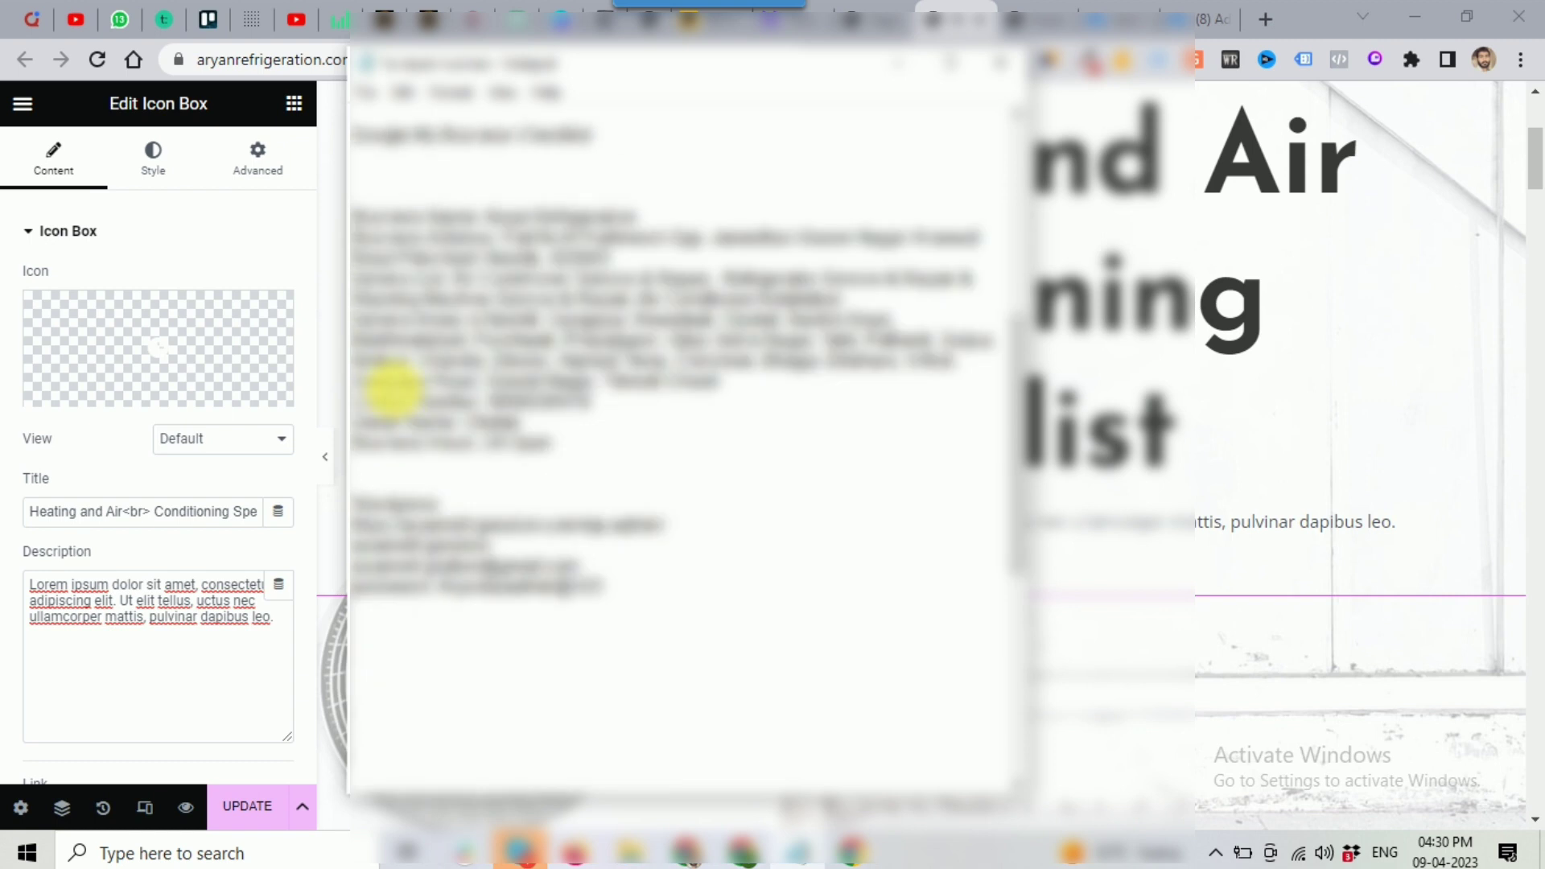
pyautogui.scroll(8, 391, 386)
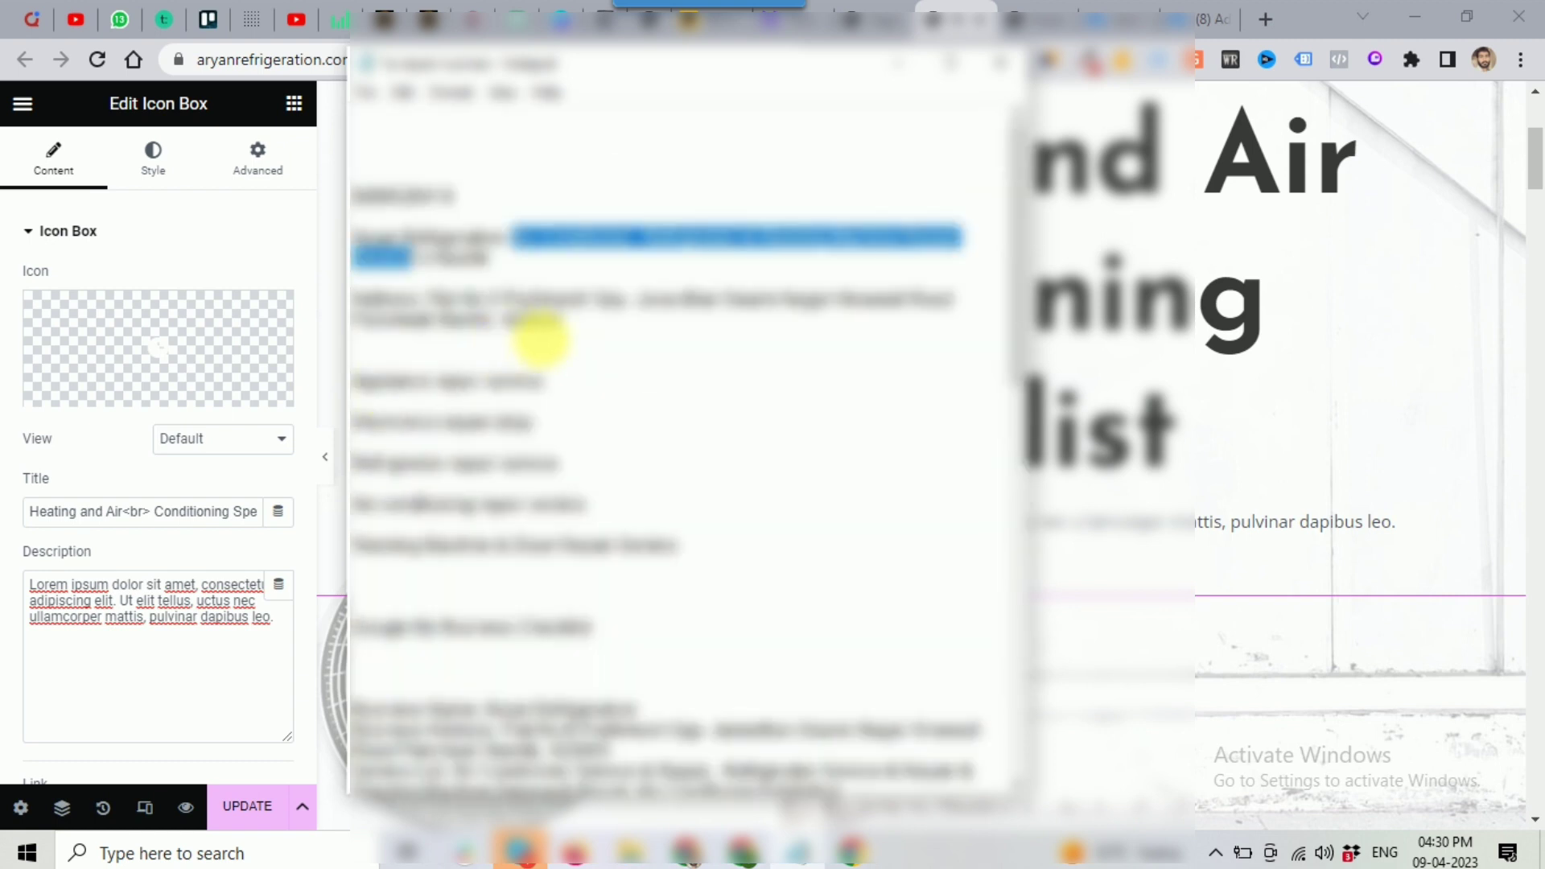
pyautogui.click(105, 610)
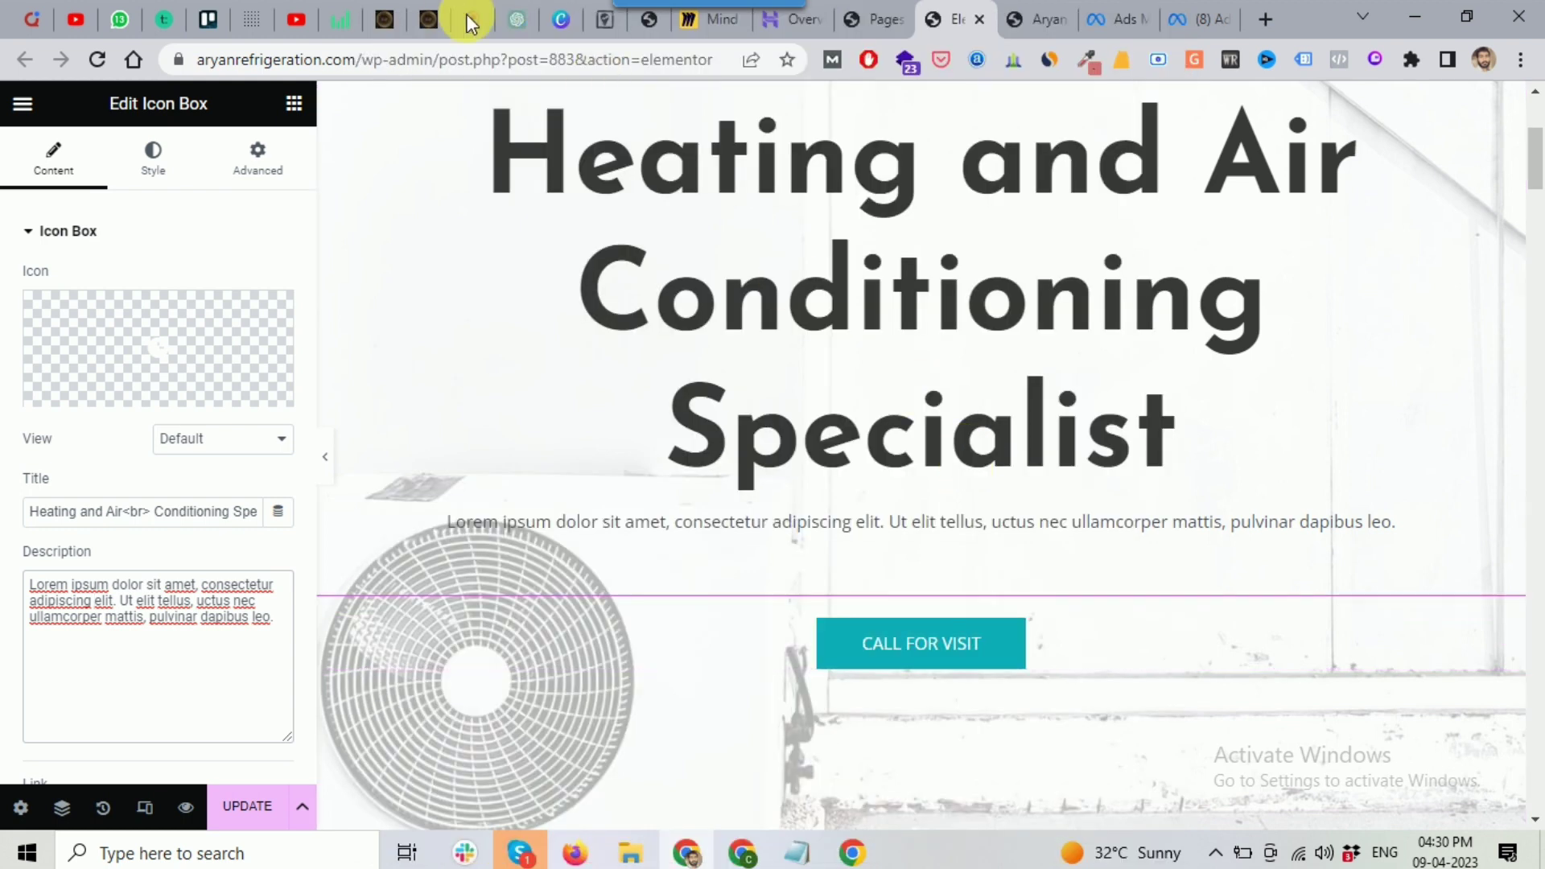
pyautogui.click(515, 20)
pyautogui.click(969, 11)
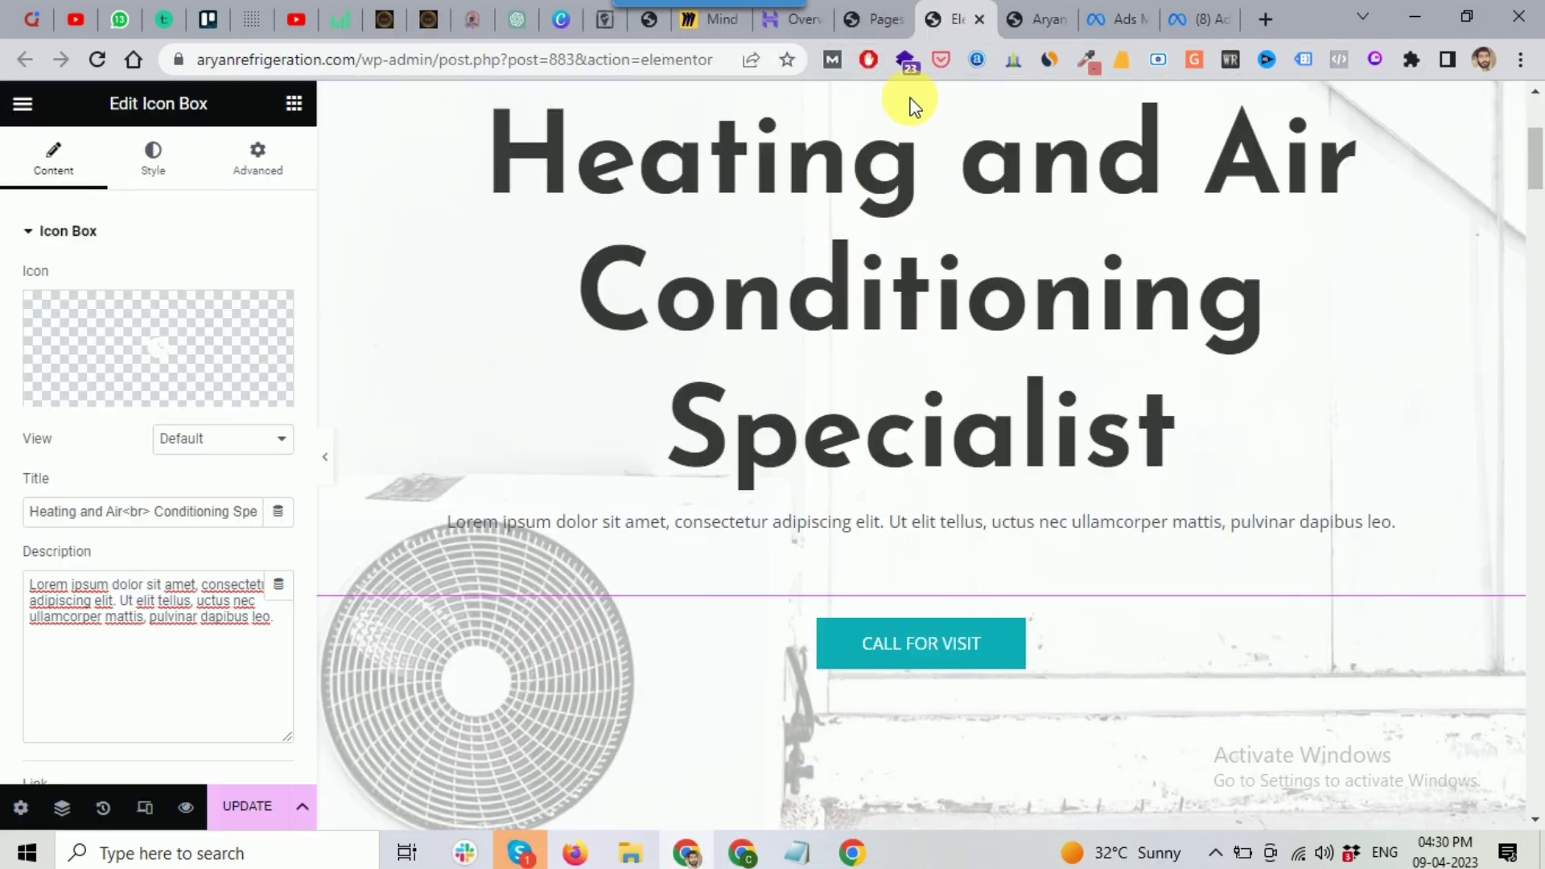
pyautogui.scroll(-1, 1143, 403)
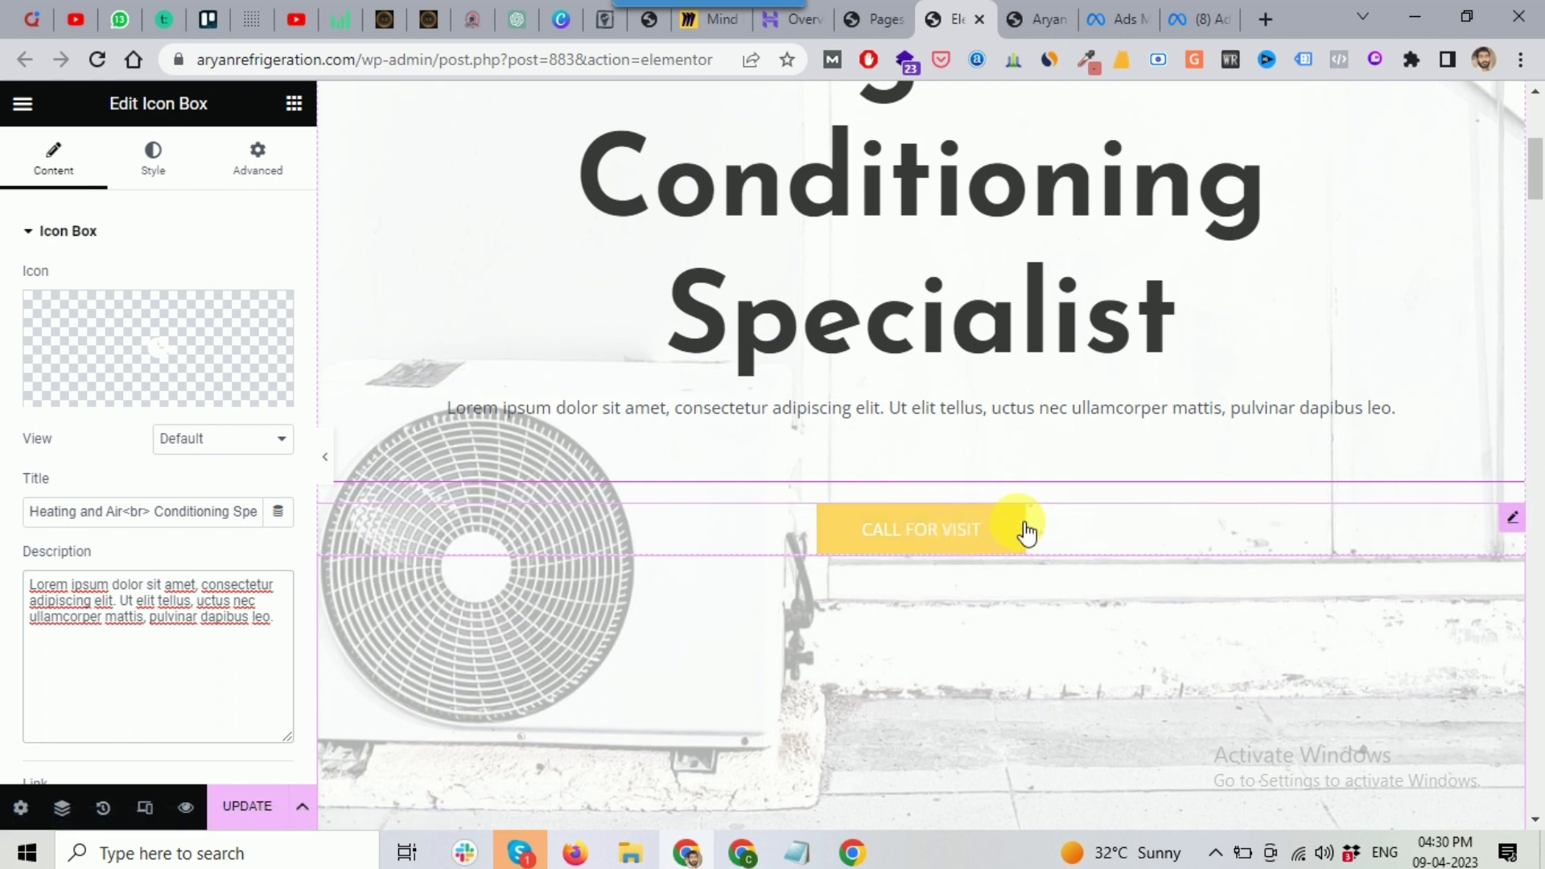
# Step: Set the CALL FOR VISIT button link to tel: plus the business phone number from the notes
pyautogui.click(976, 533)
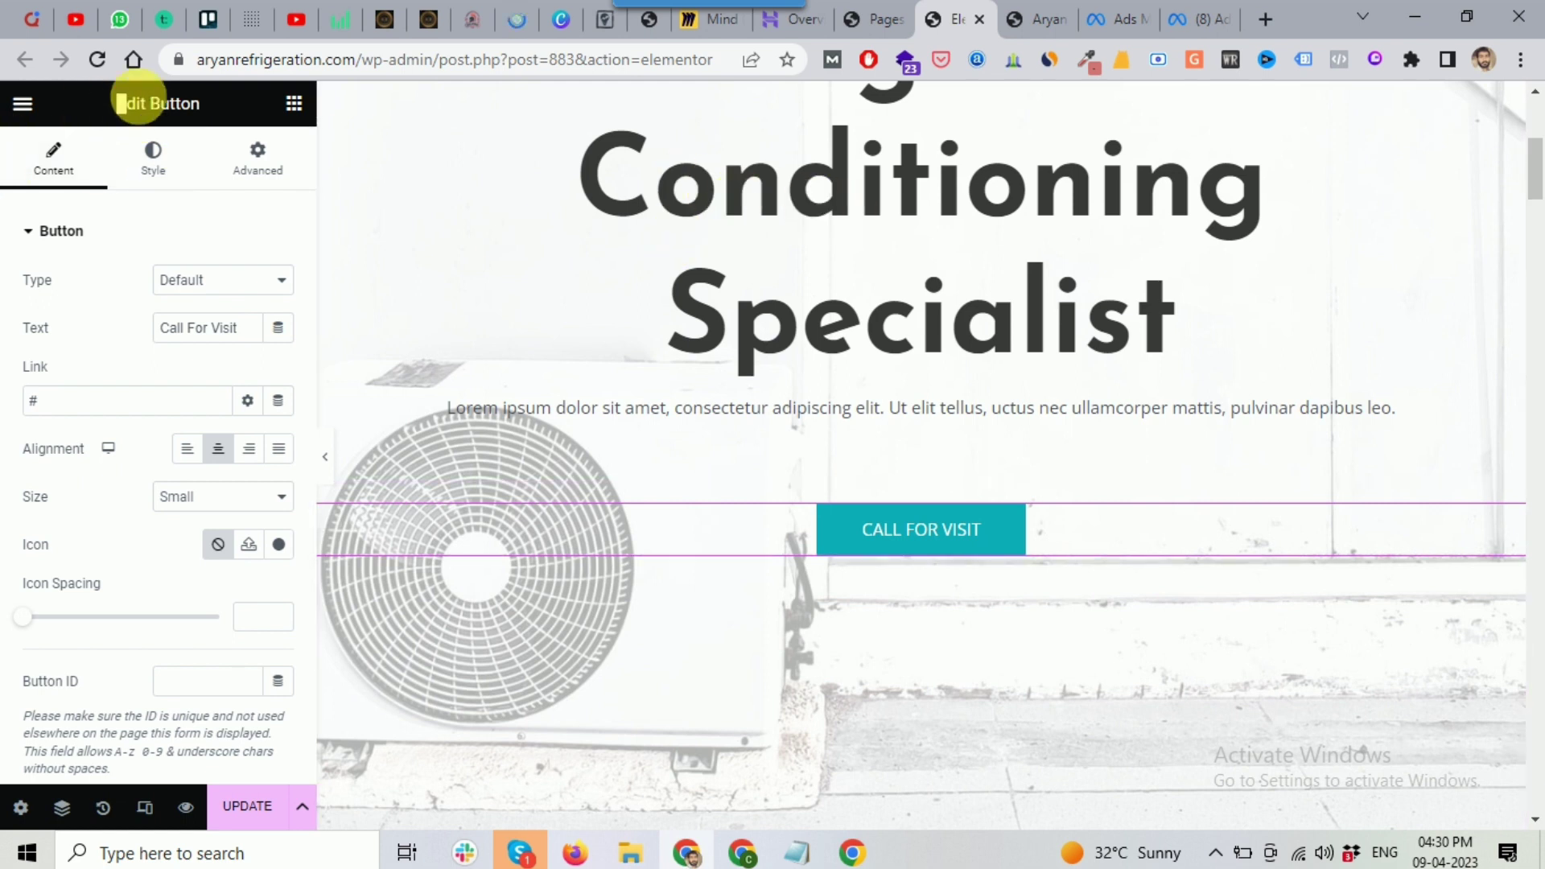
pyautogui.moveTo(118, 103); pyautogui.dragTo(221, 105)
pyautogui.click(96, 103)
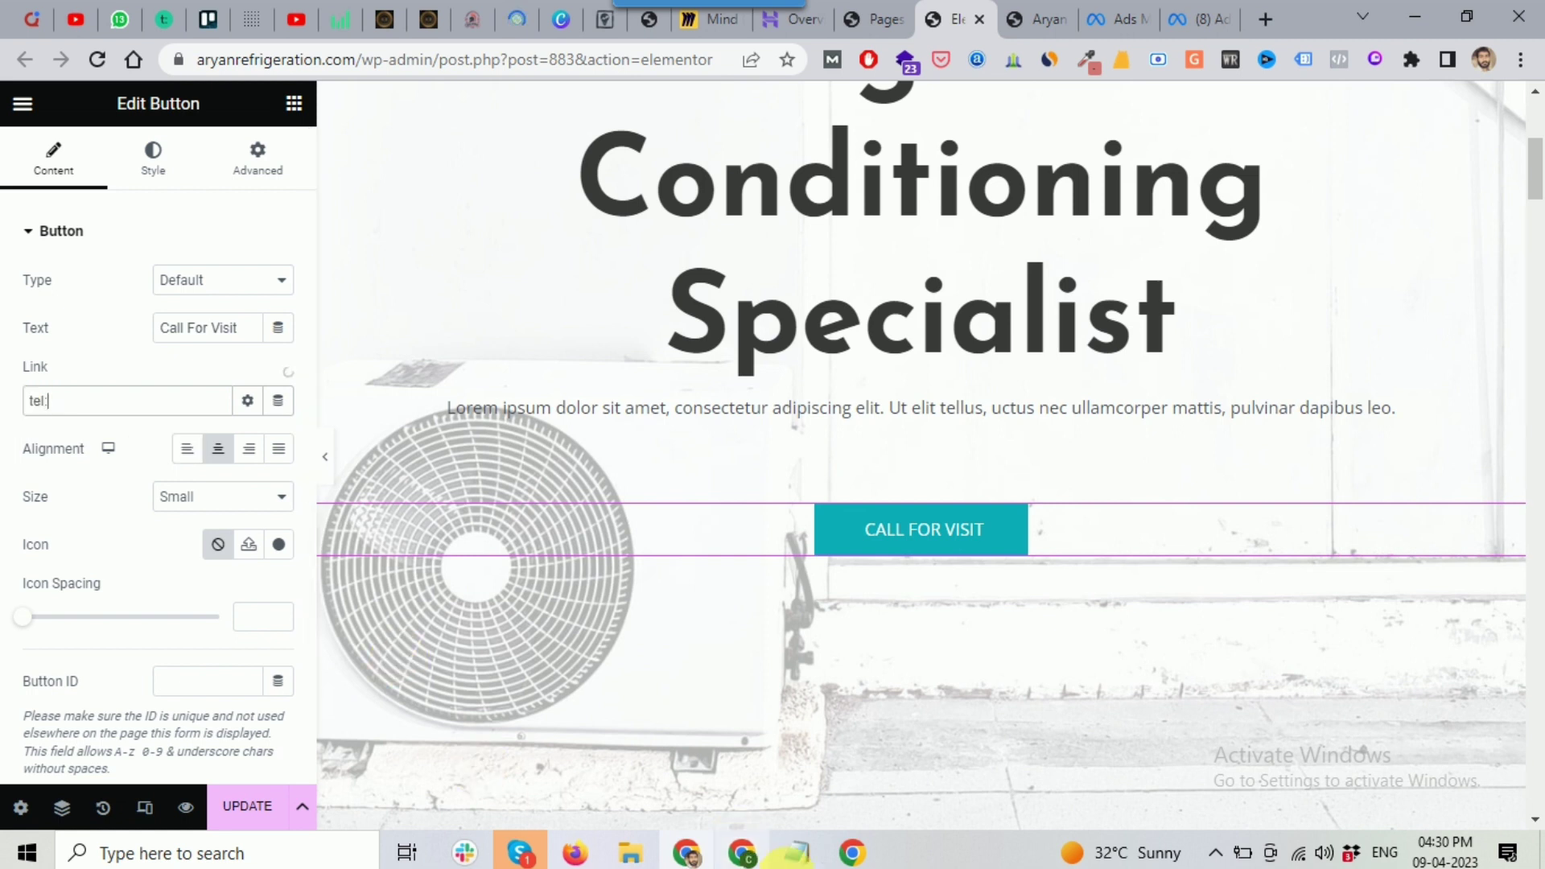
pyautogui.click(792, 855)
pyautogui.moveTo(455, 197); pyautogui.dragTo(367, 200)
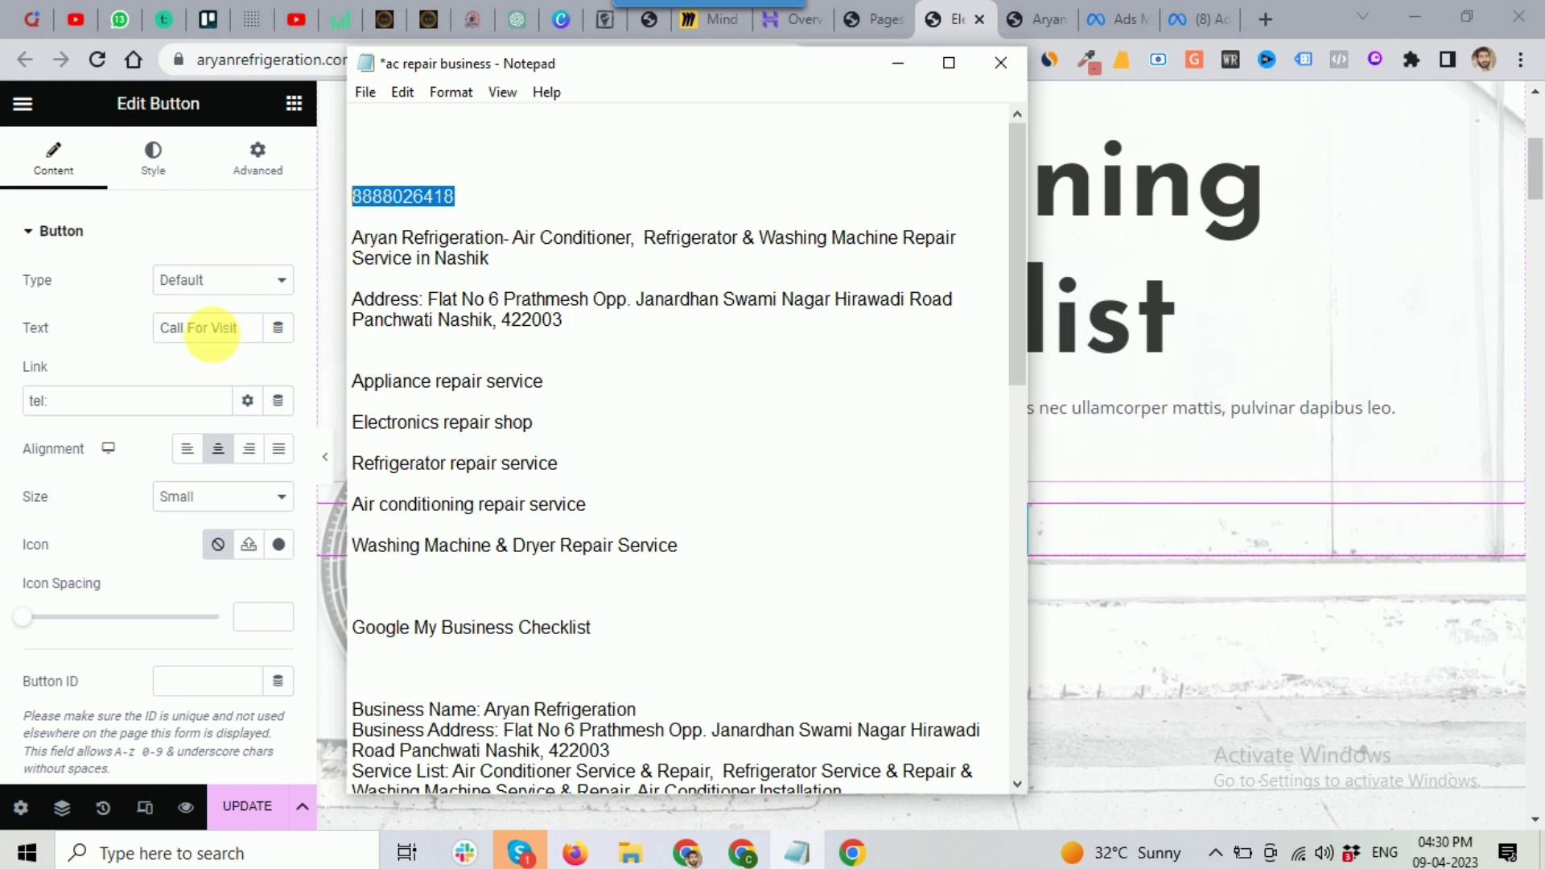
pyautogui.click(79, 406)
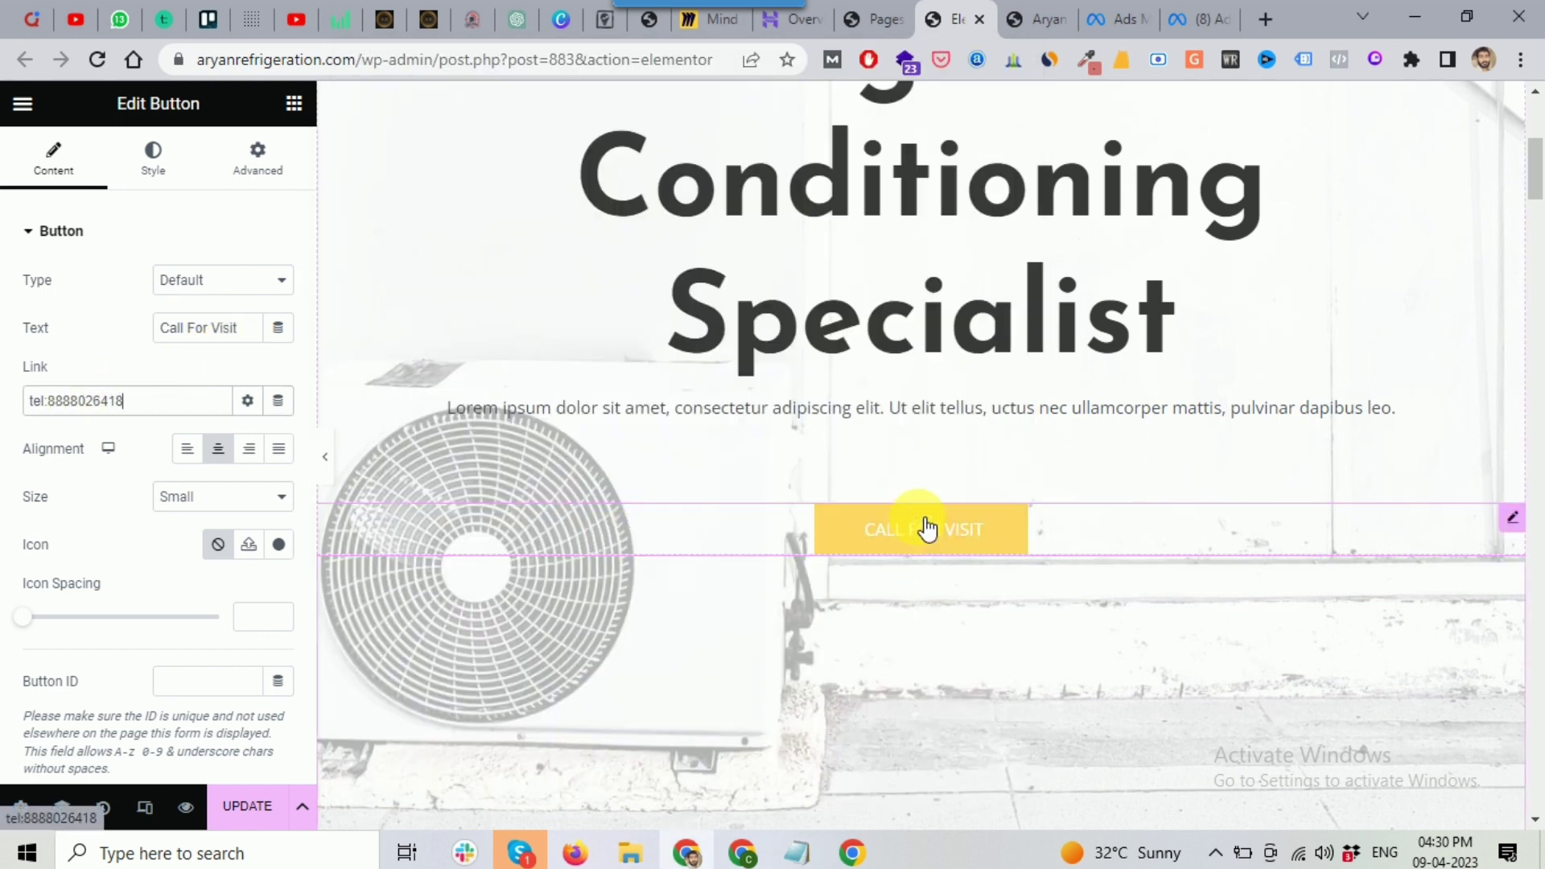
pyautogui.scroll(-2, 207, 614)
pyautogui.scroll(2, 88, 475)
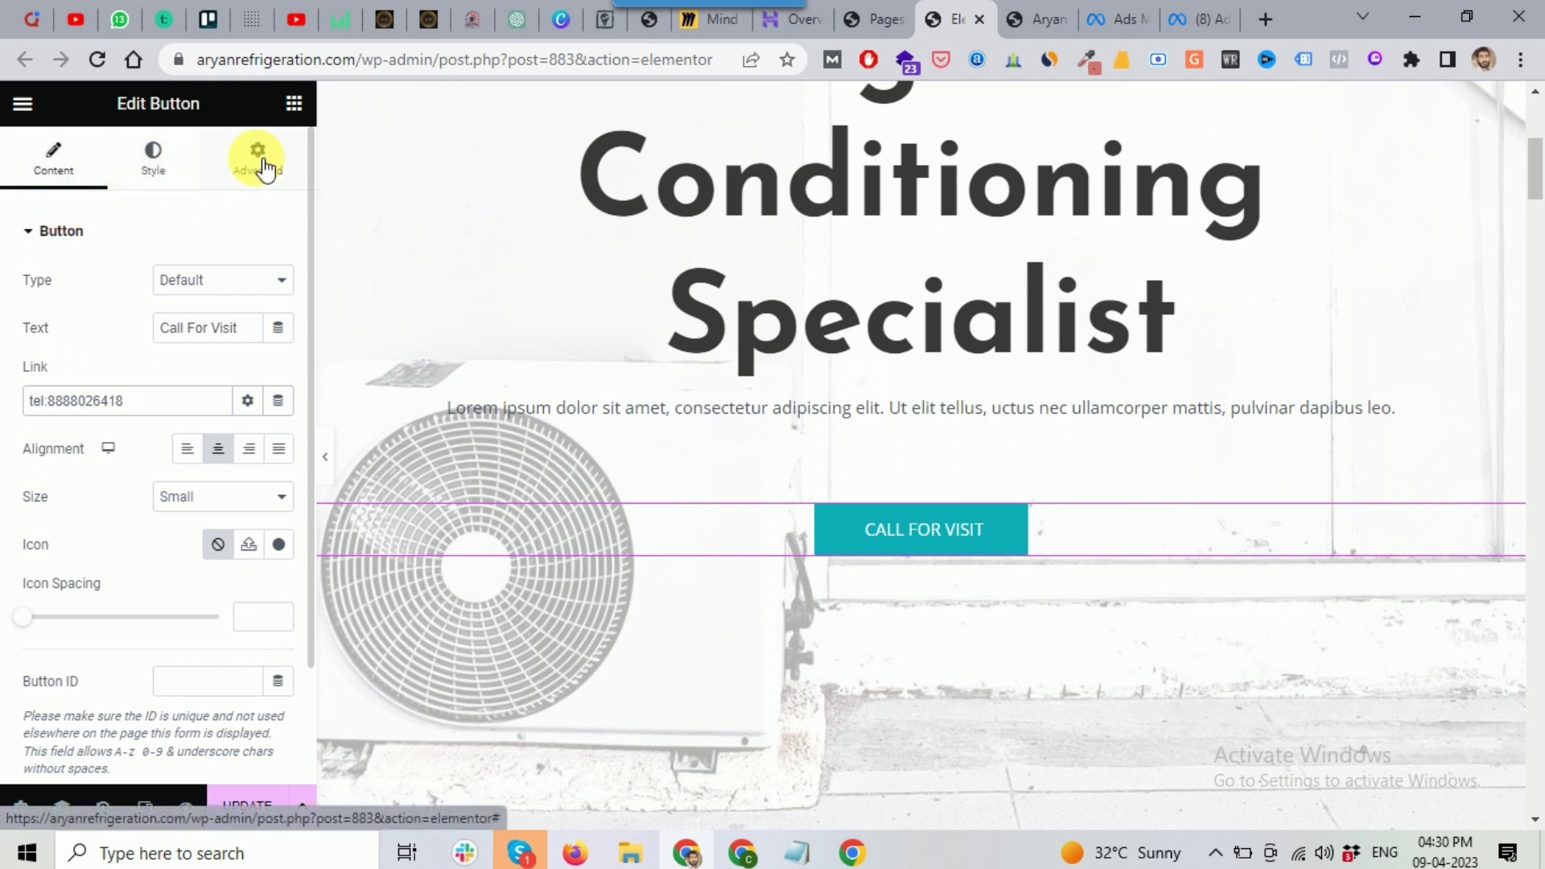
pyautogui.click(946, 238)
pyautogui.scroll(2, 857, 262)
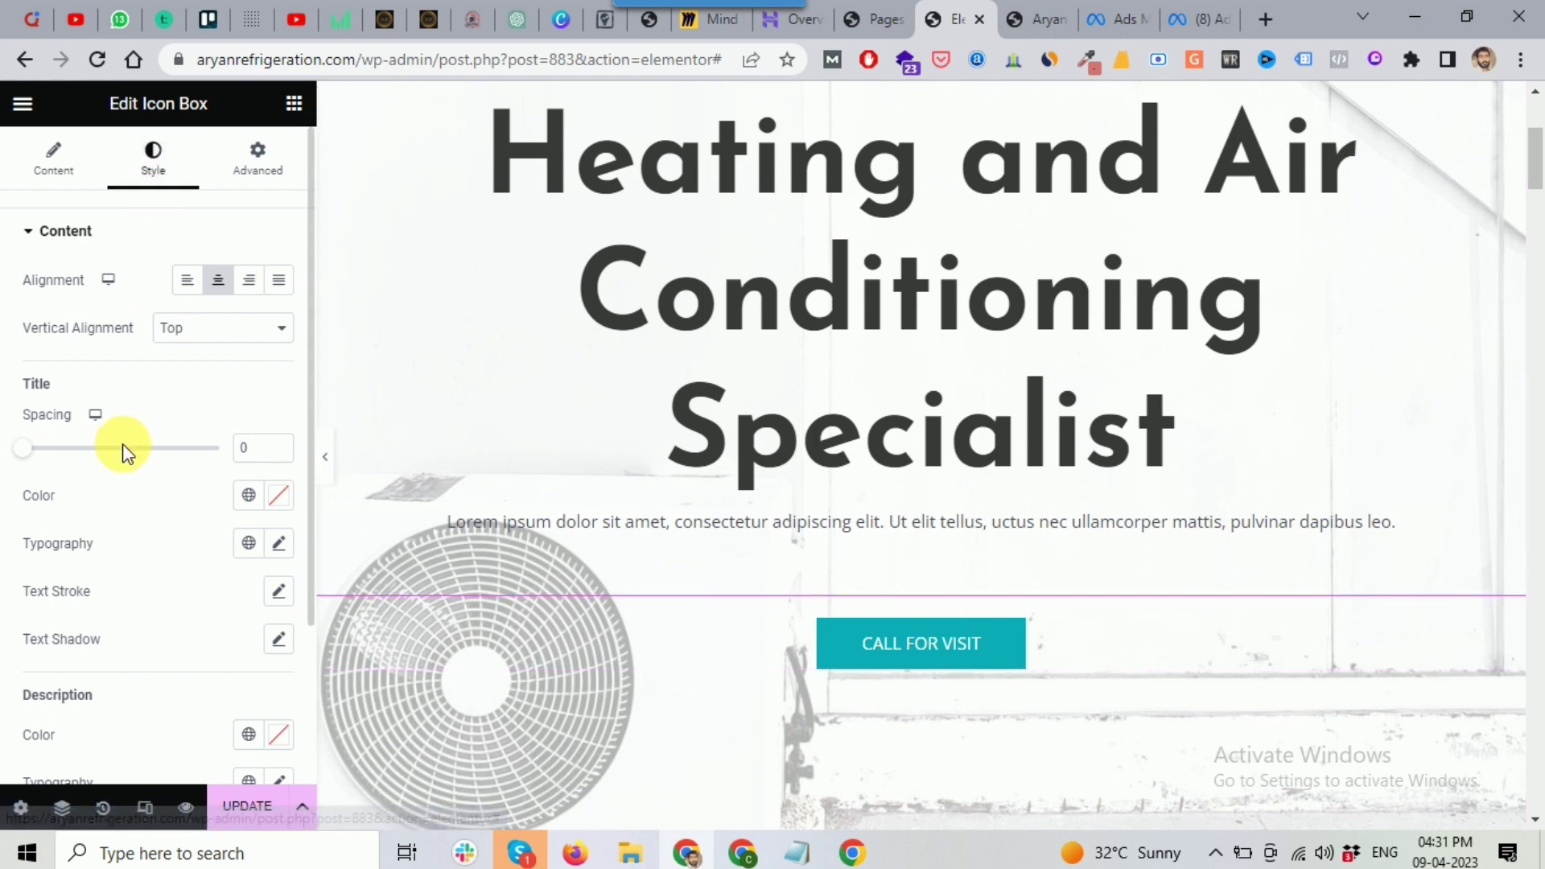
# Step: Select the CALL FOR VISIT button and bring up its Style options
pyautogui.click(1024, 644)
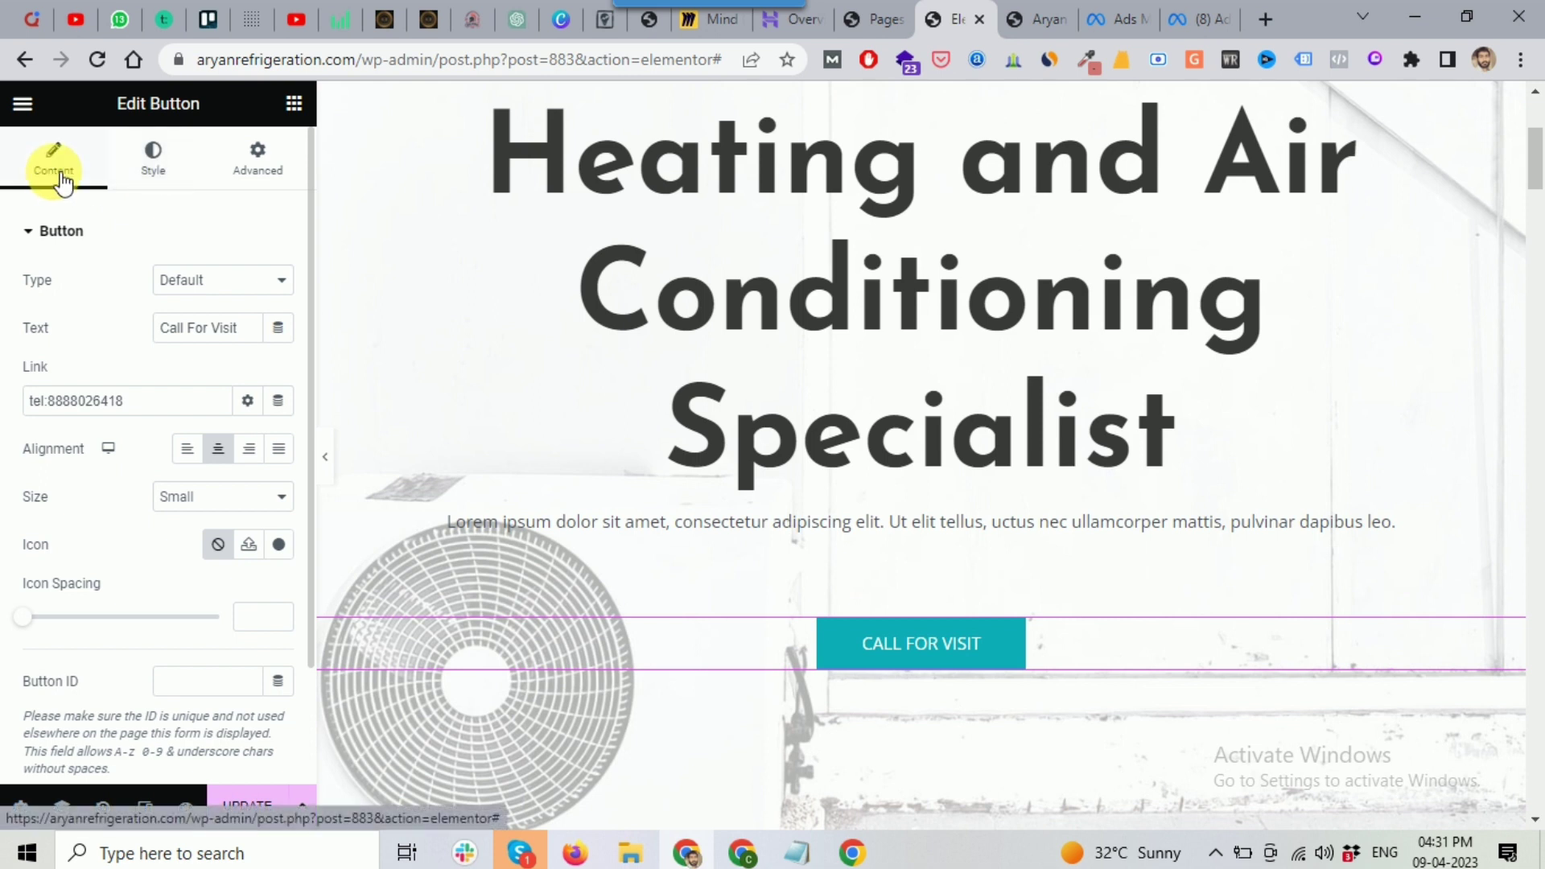
pyautogui.click(210, 330)
pyautogui.press('Home')
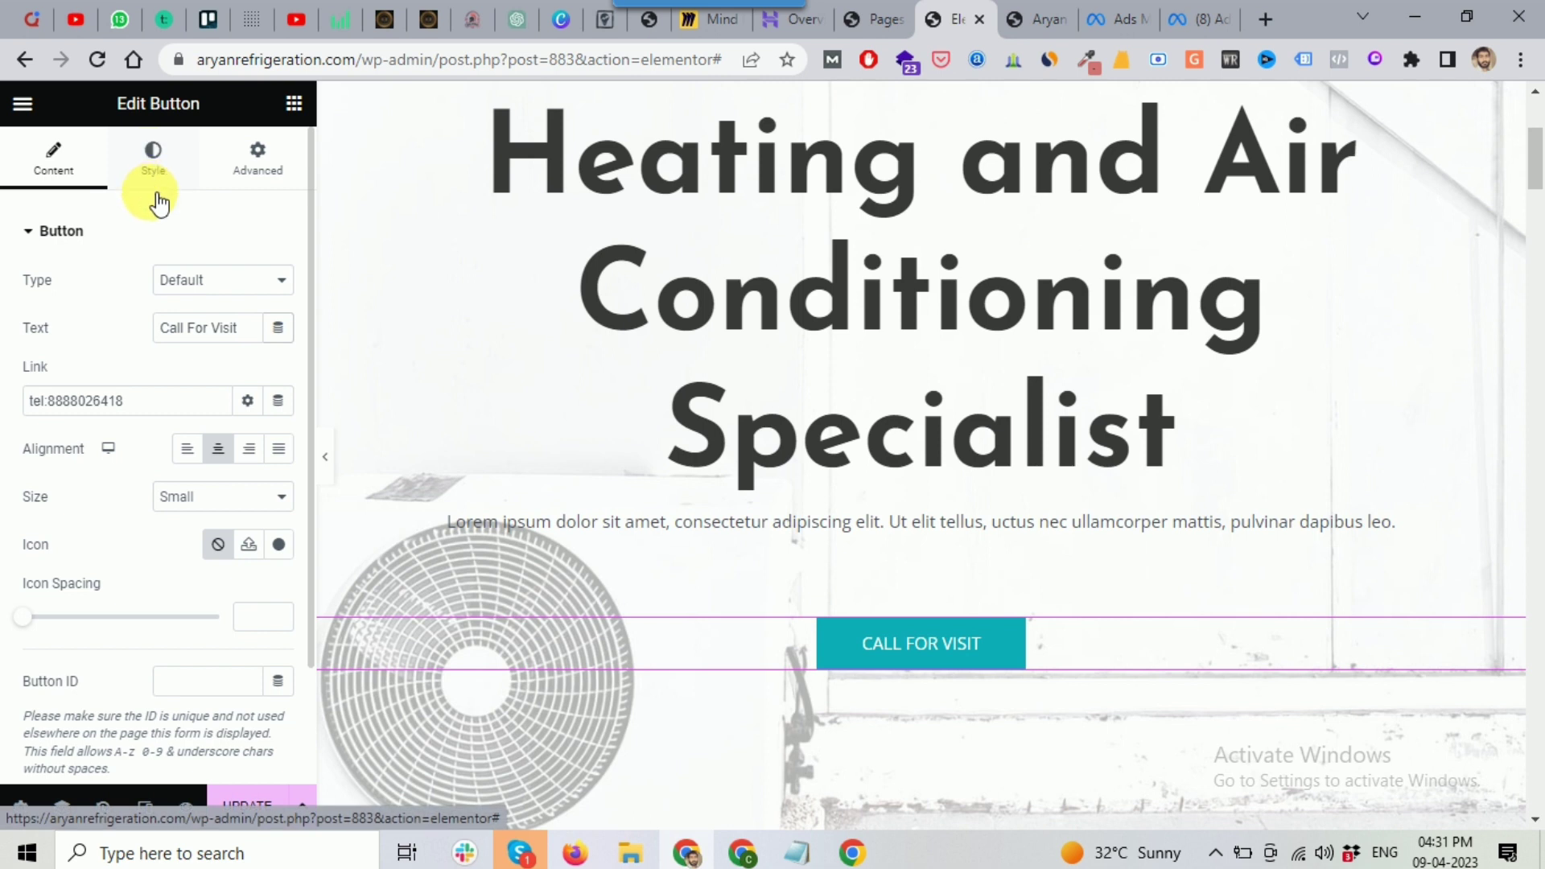
pyautogui.click(153, 158)
pyautogui.scroll(-1, 127, 483)
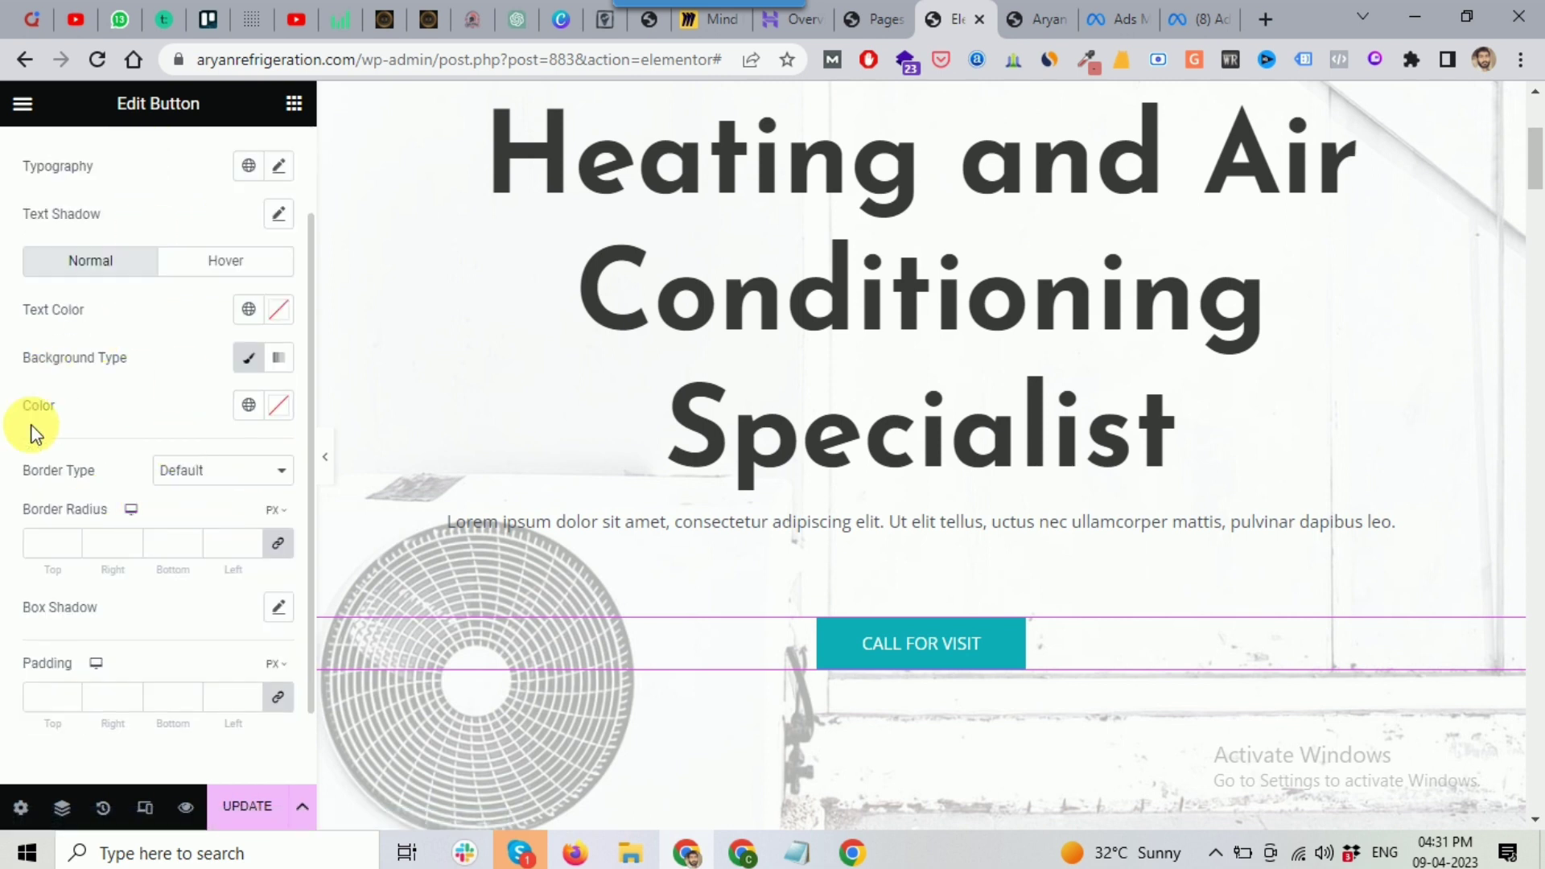
pyautogui.scroll(-1, 34, 483)
pyautogui.scroll(2, 145, 491)
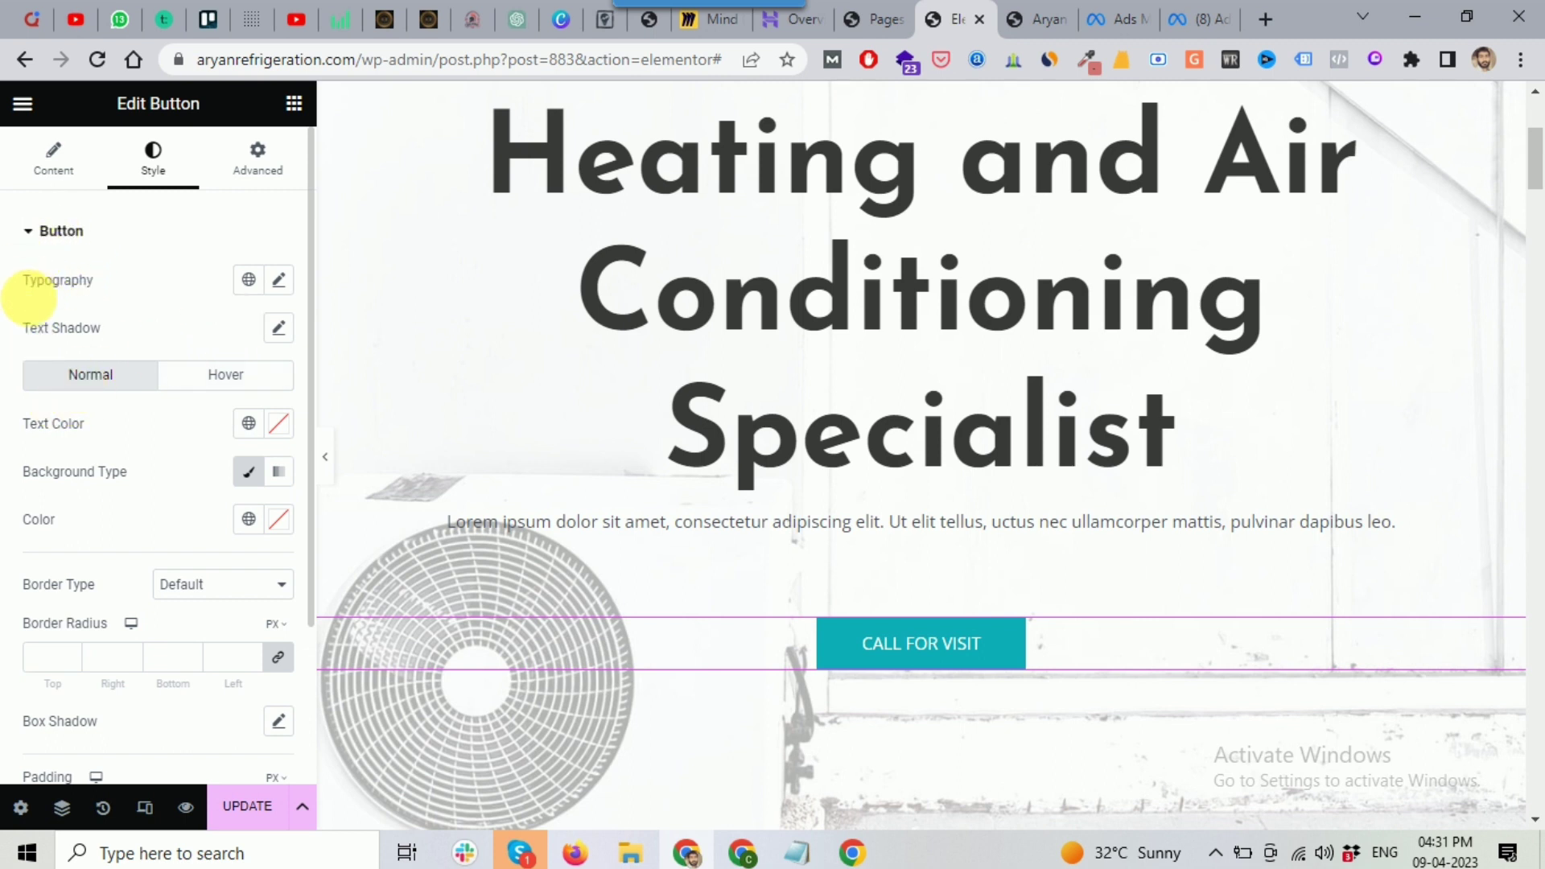
pyautogui.scroll(-3, 136, 398)
pyautogui.scroll(3, 131, 388)
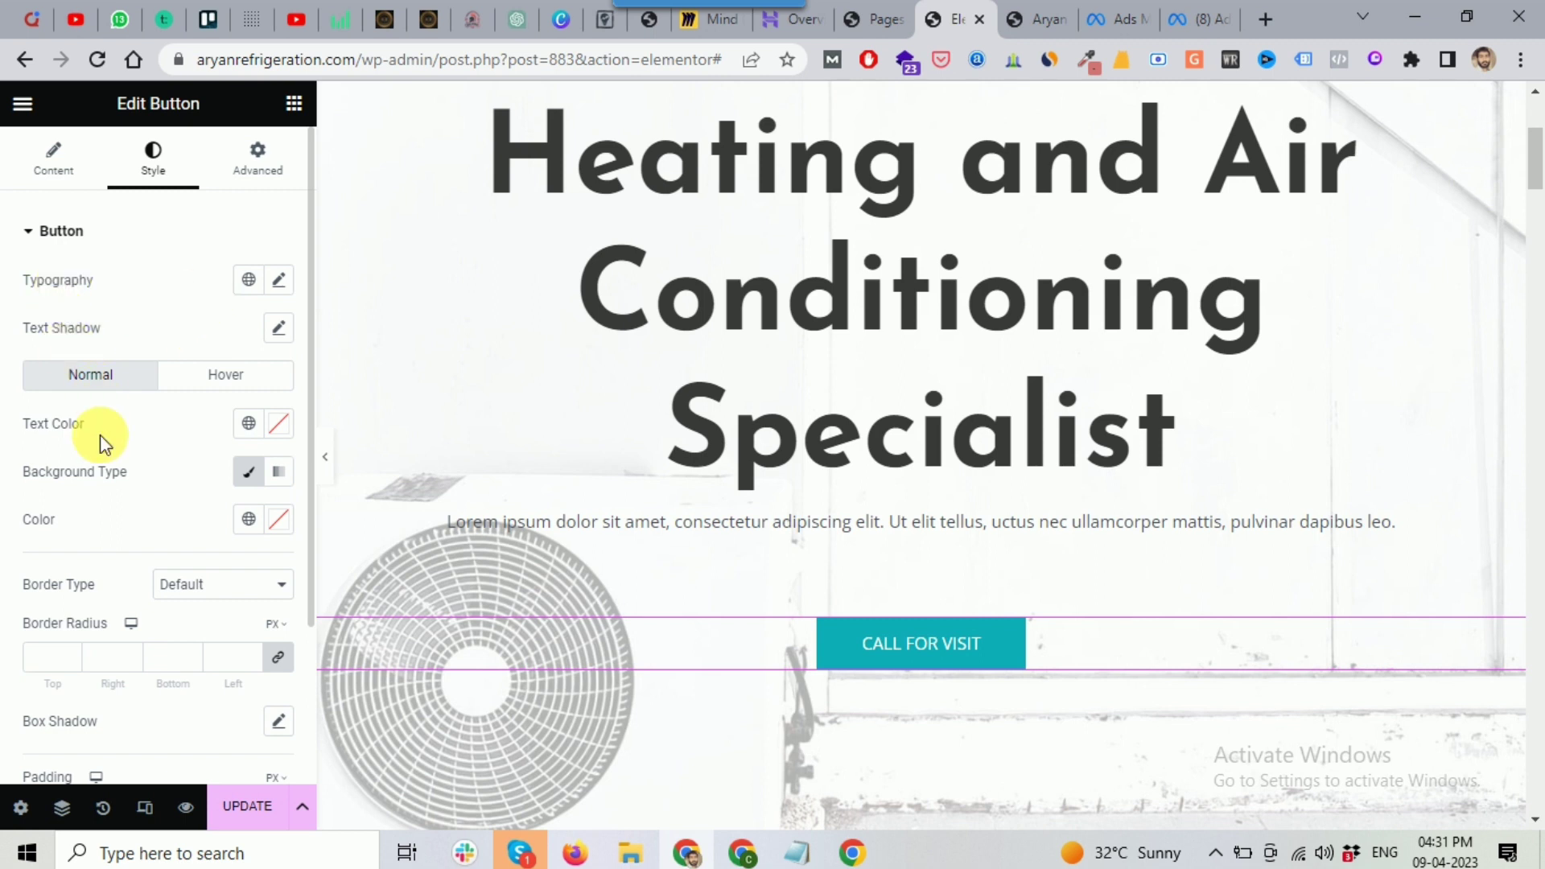
pyautogui.scroll(-1, 93, 442)
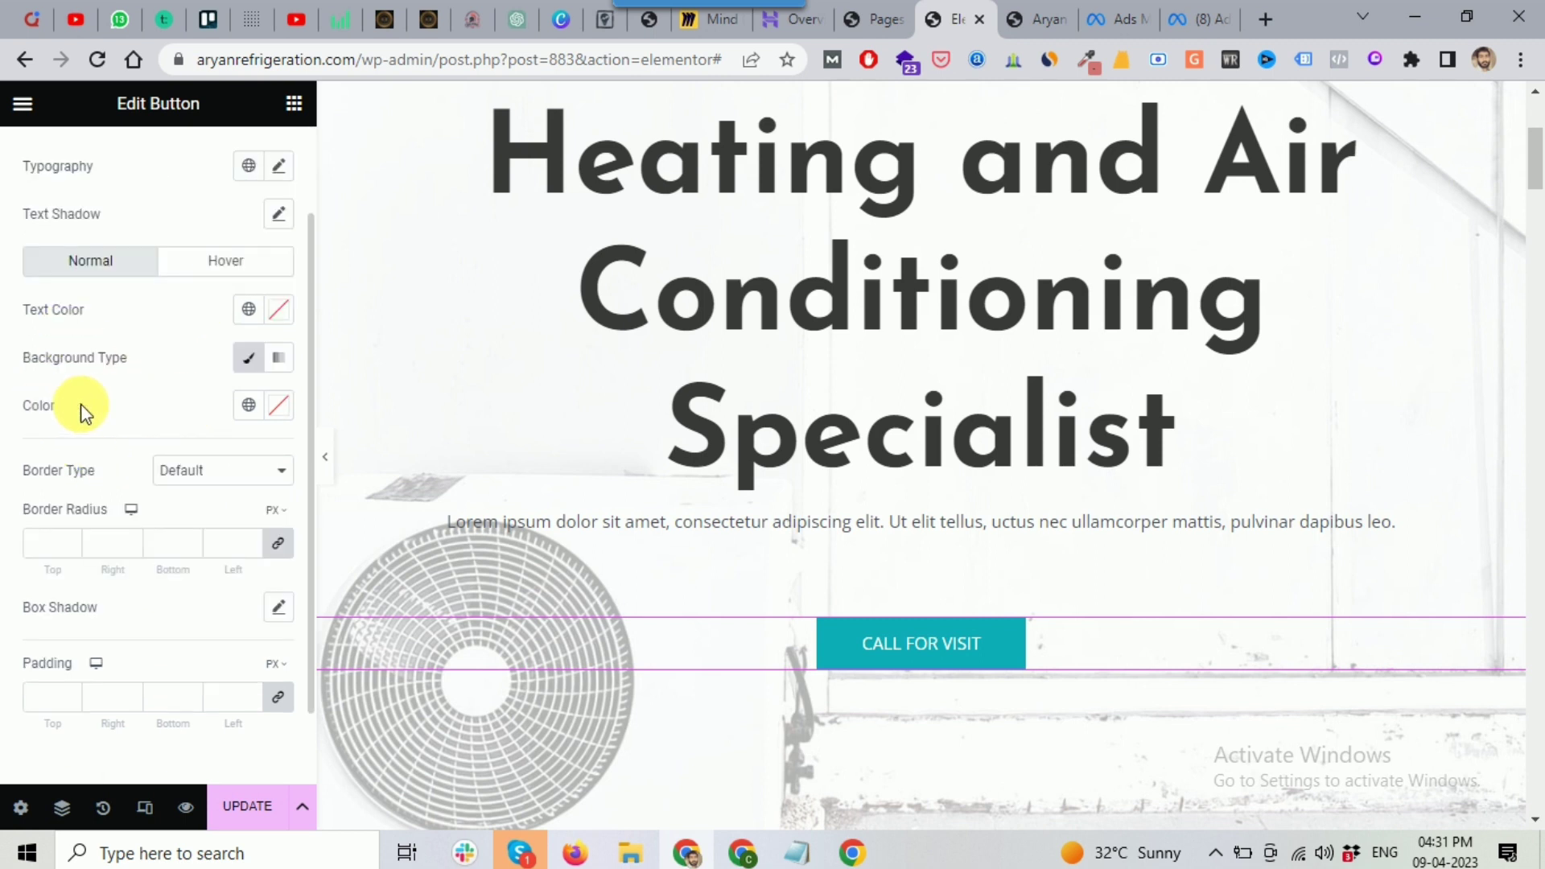
# Step: Set the button background to the teal global Theme Color 1 instead of Secondary
pyautogui.click(249, 404)
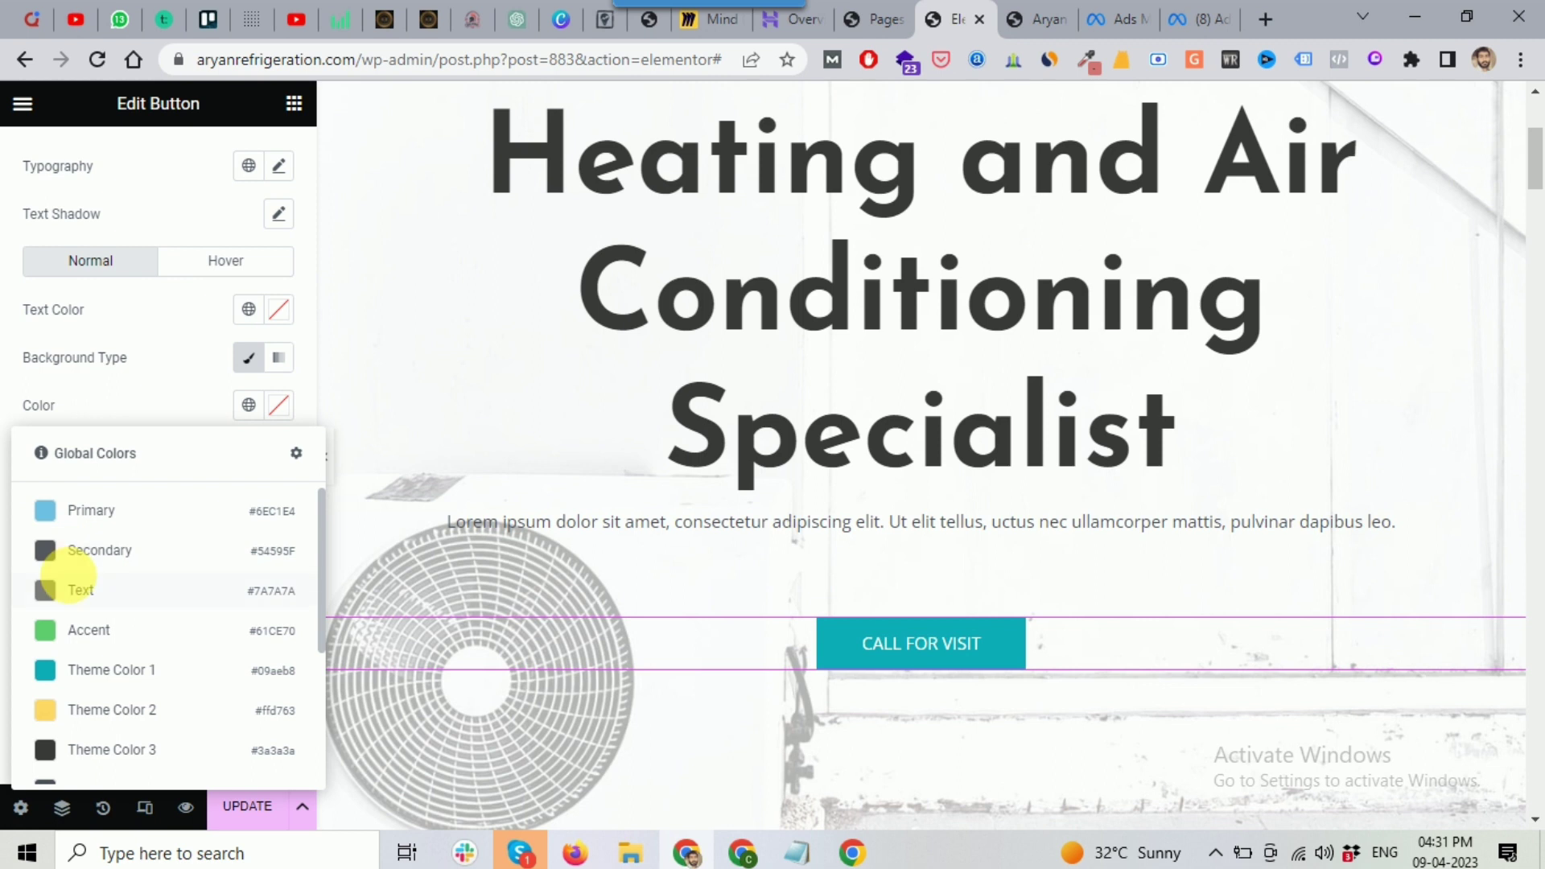
pyautogui.click(94, 567)
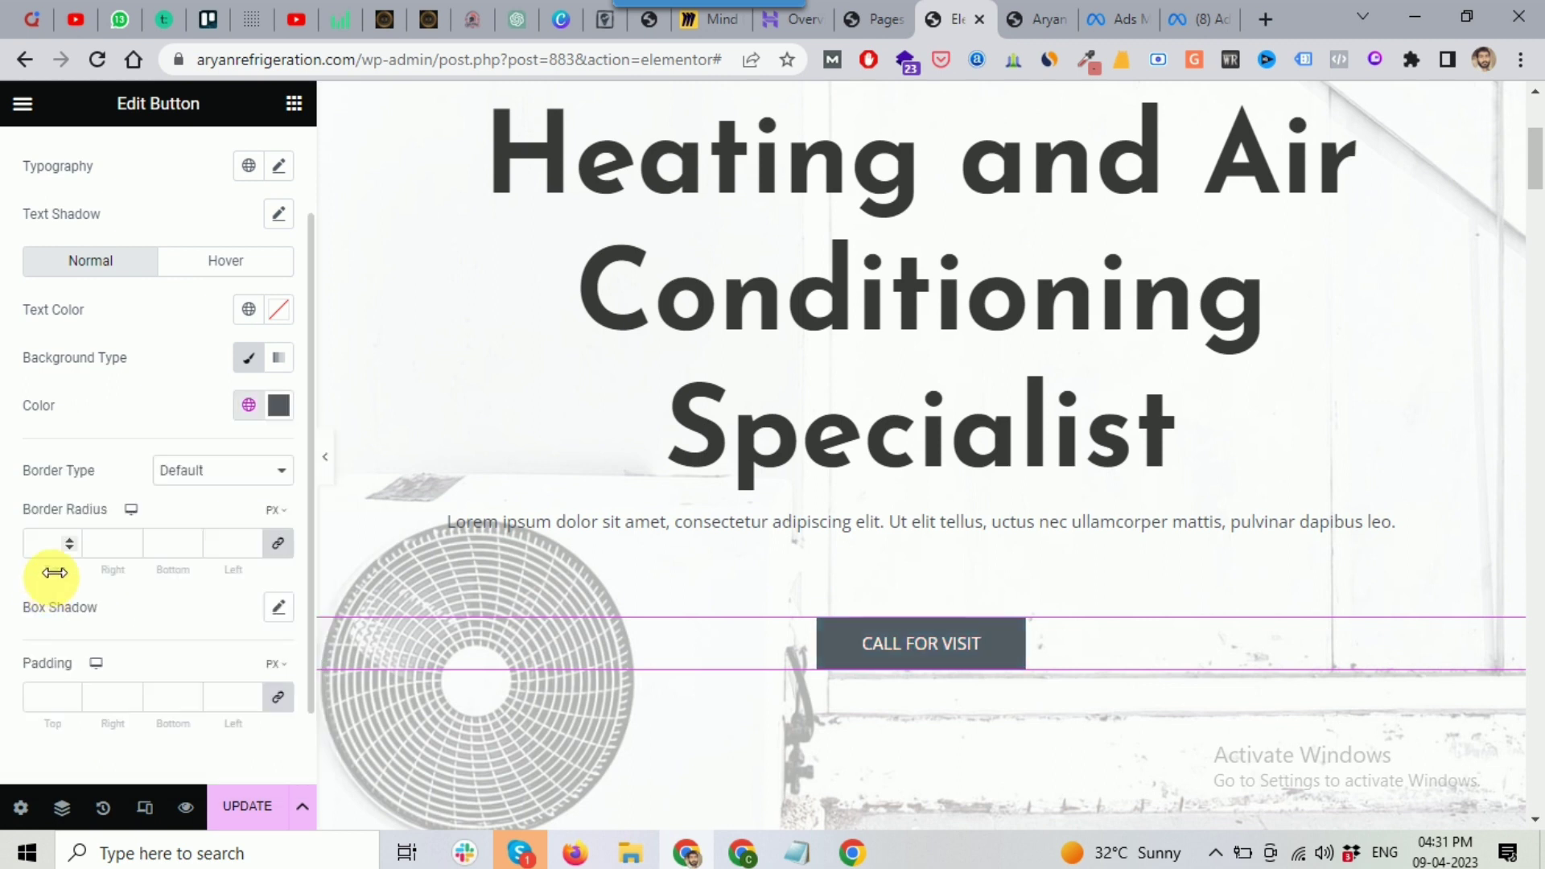
pyautogui.click(249, 404)
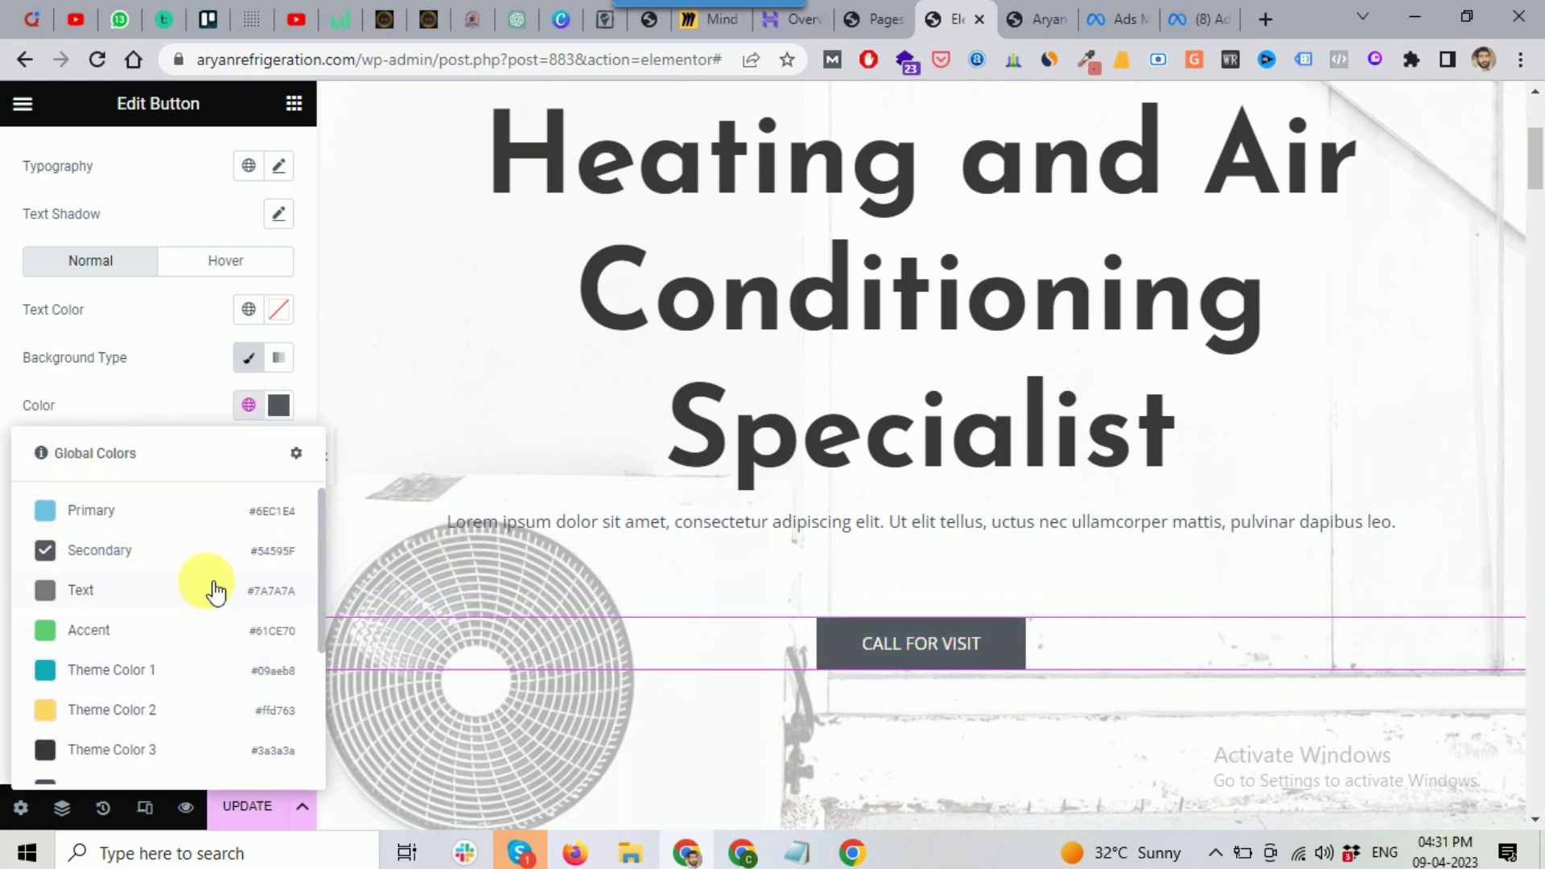
pyautogui.scroll(-3, 211, 595)
pyautogui.scroll(3, 124, 547)
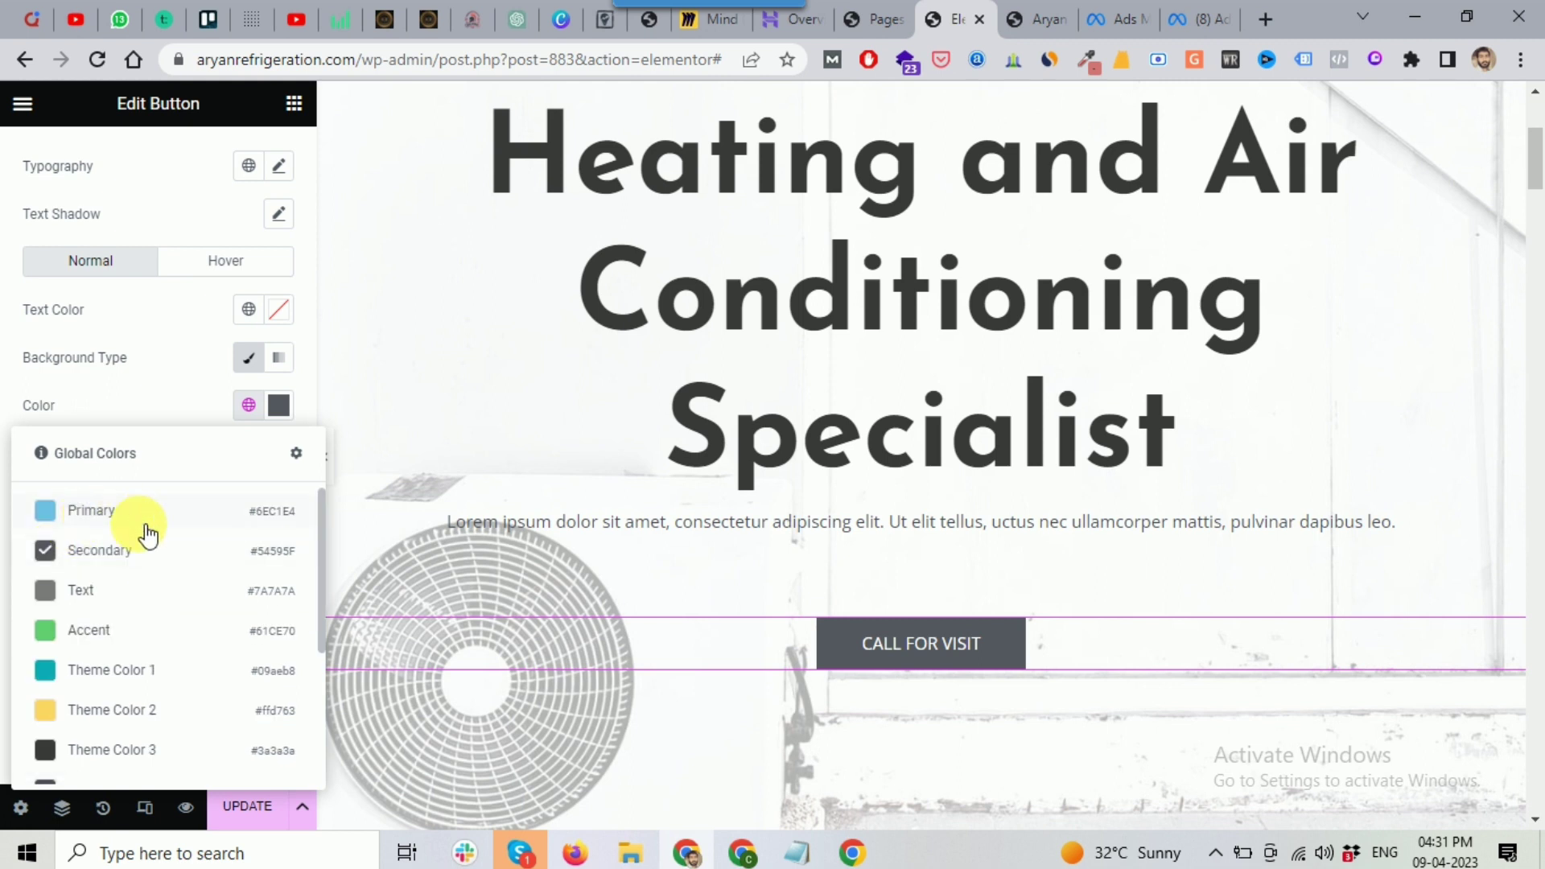
pyautogui.click(67, 684)
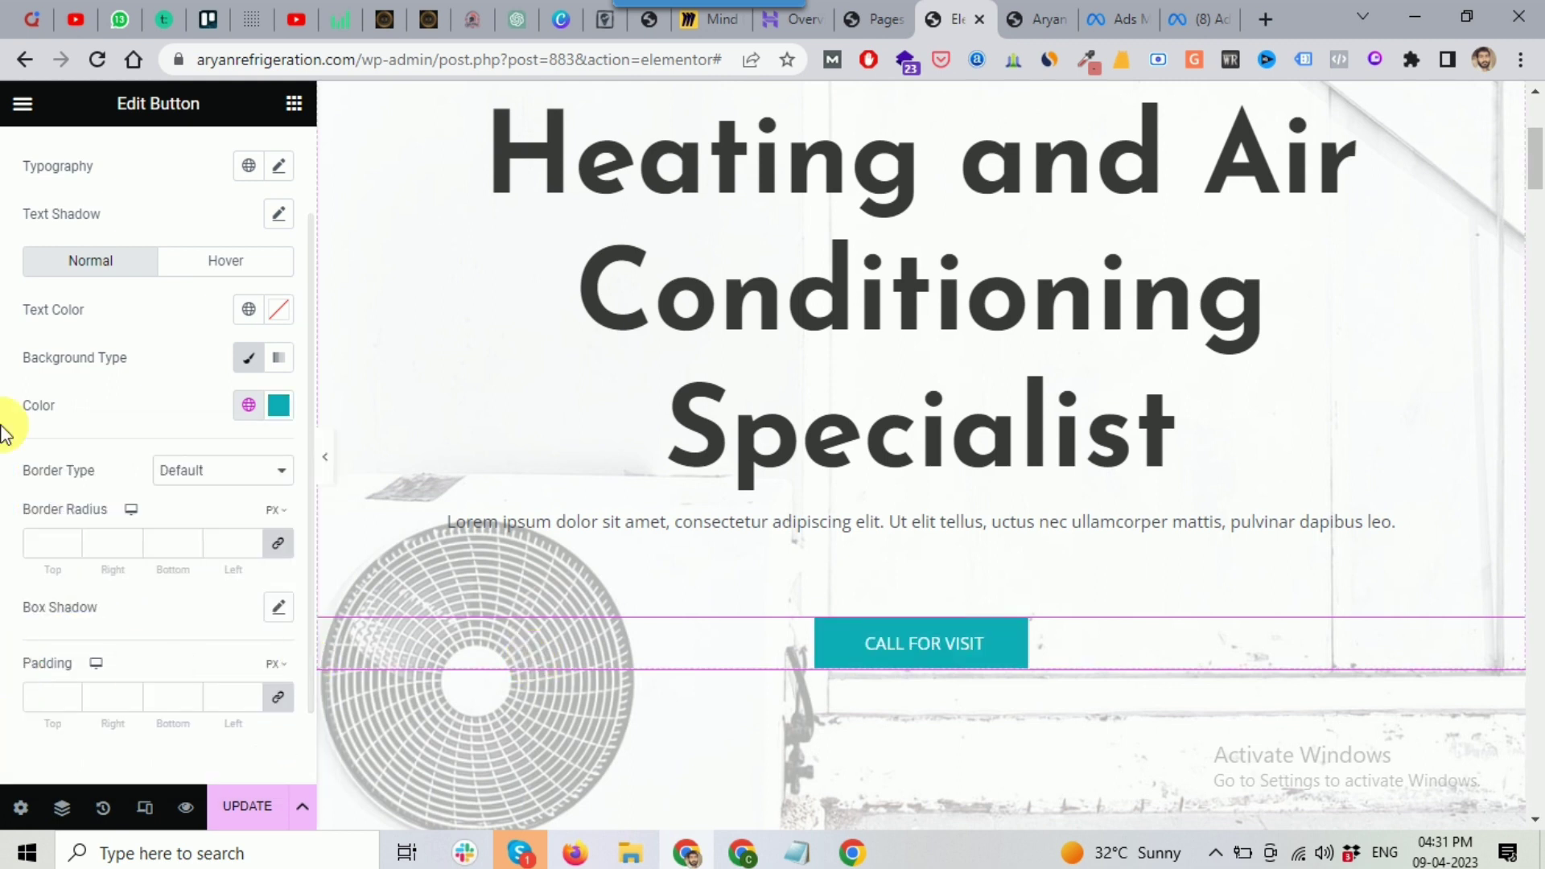
pyautogui.scroll(-1, 138, 511)
pyautogui.scroll(3, 137, 510)
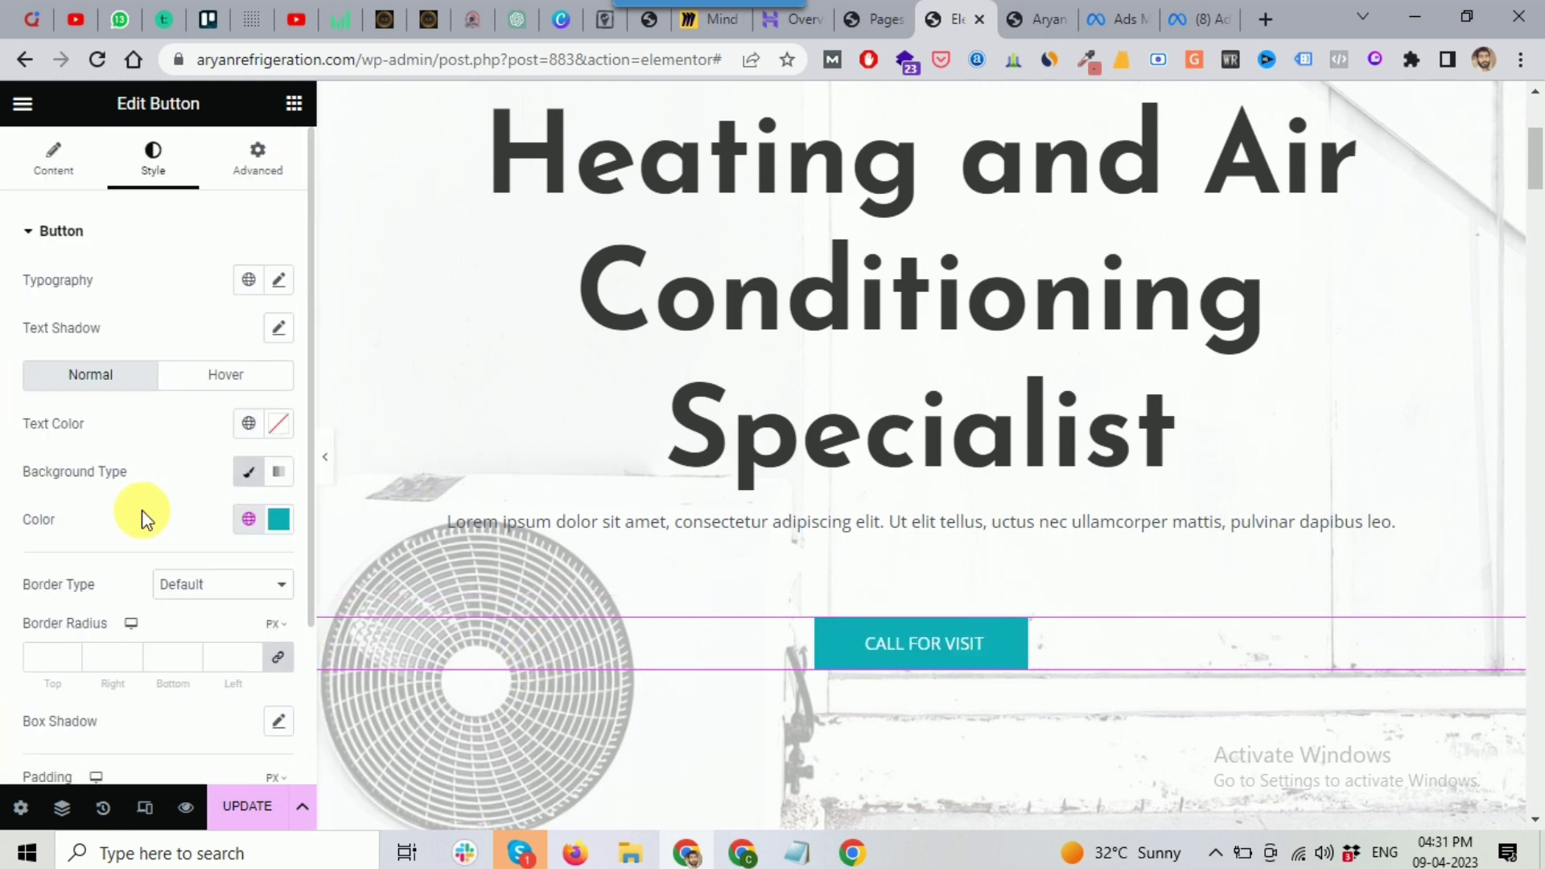
pyautogui.click(56, 163)
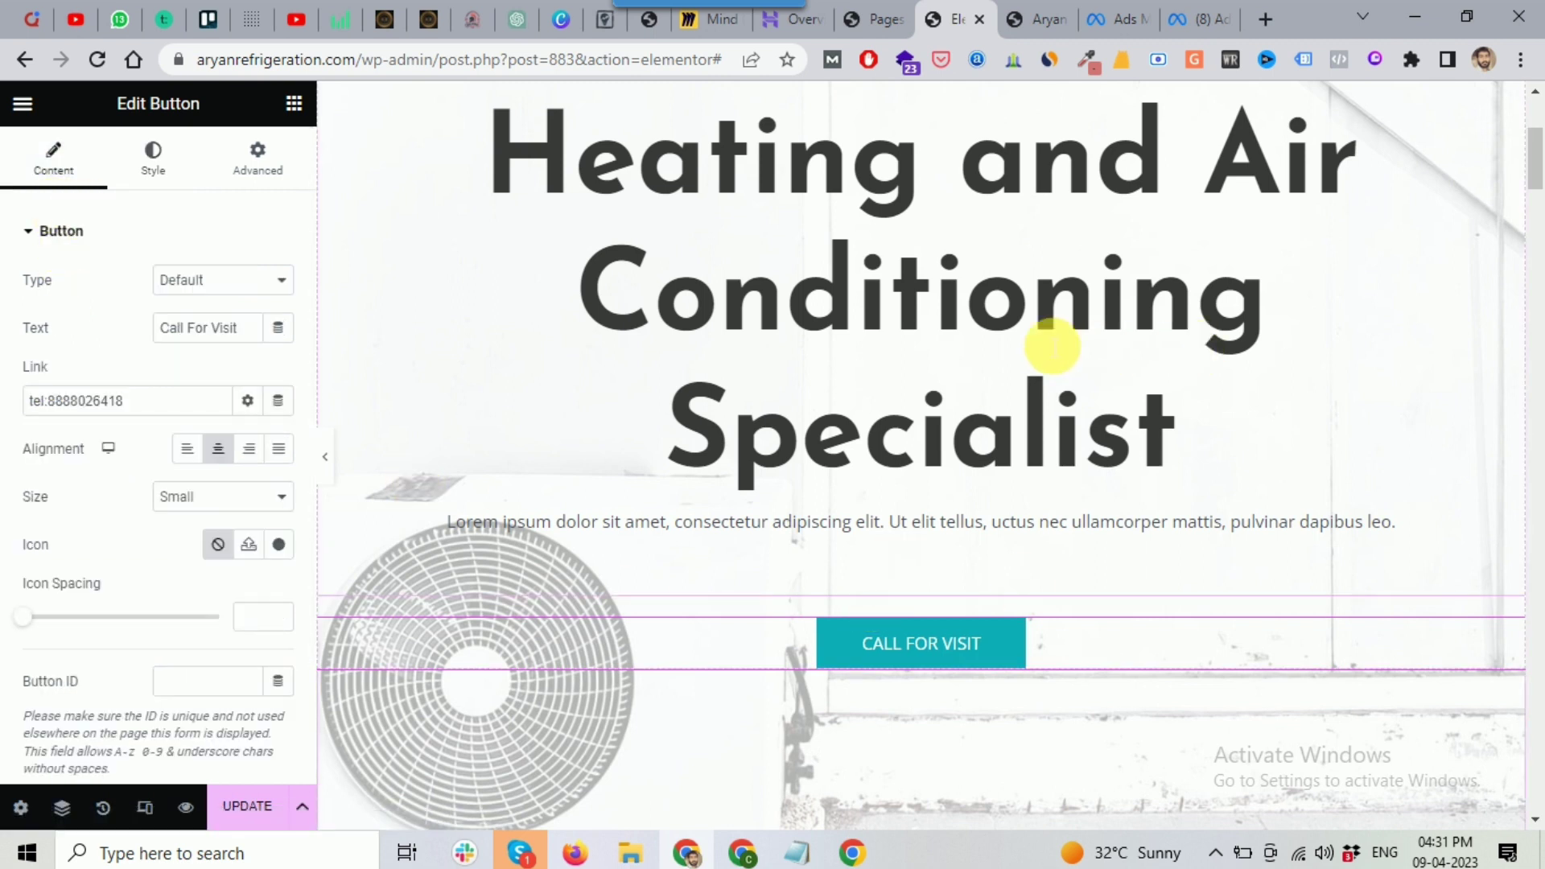
pyautogui.scroll(-4, 1052, 345)
pyautogui.scroll(-1, 1043, 341)
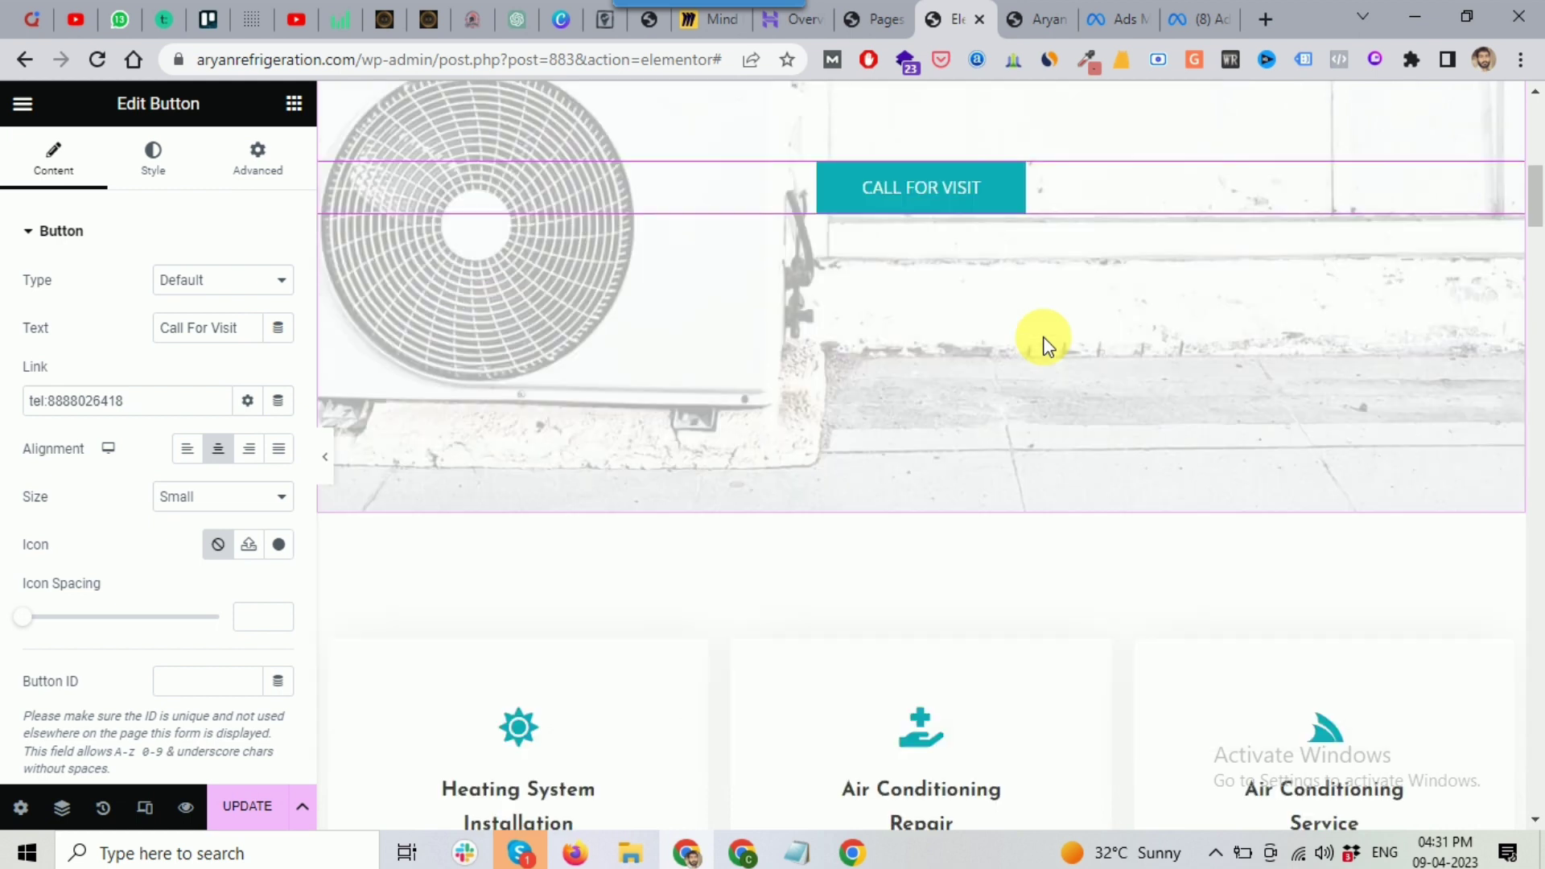
pyautogui.scroll(3, 1044, 341)
pyautogui.scroll(7, 593, 507)
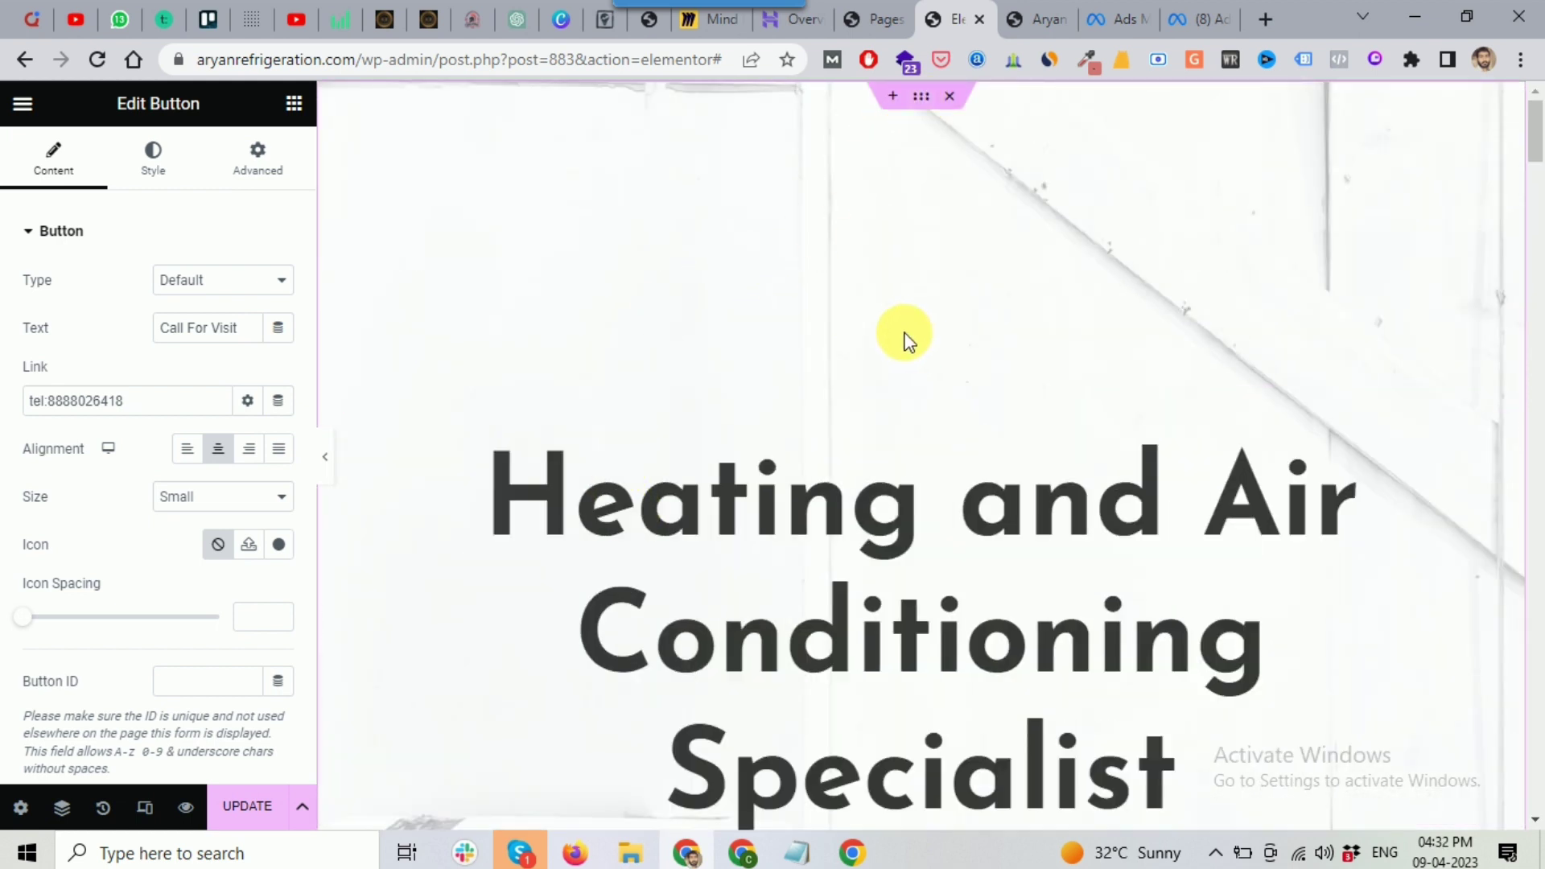
# Step: Select the hero section and show its Background style settings
pyautogui.click(907, 135)
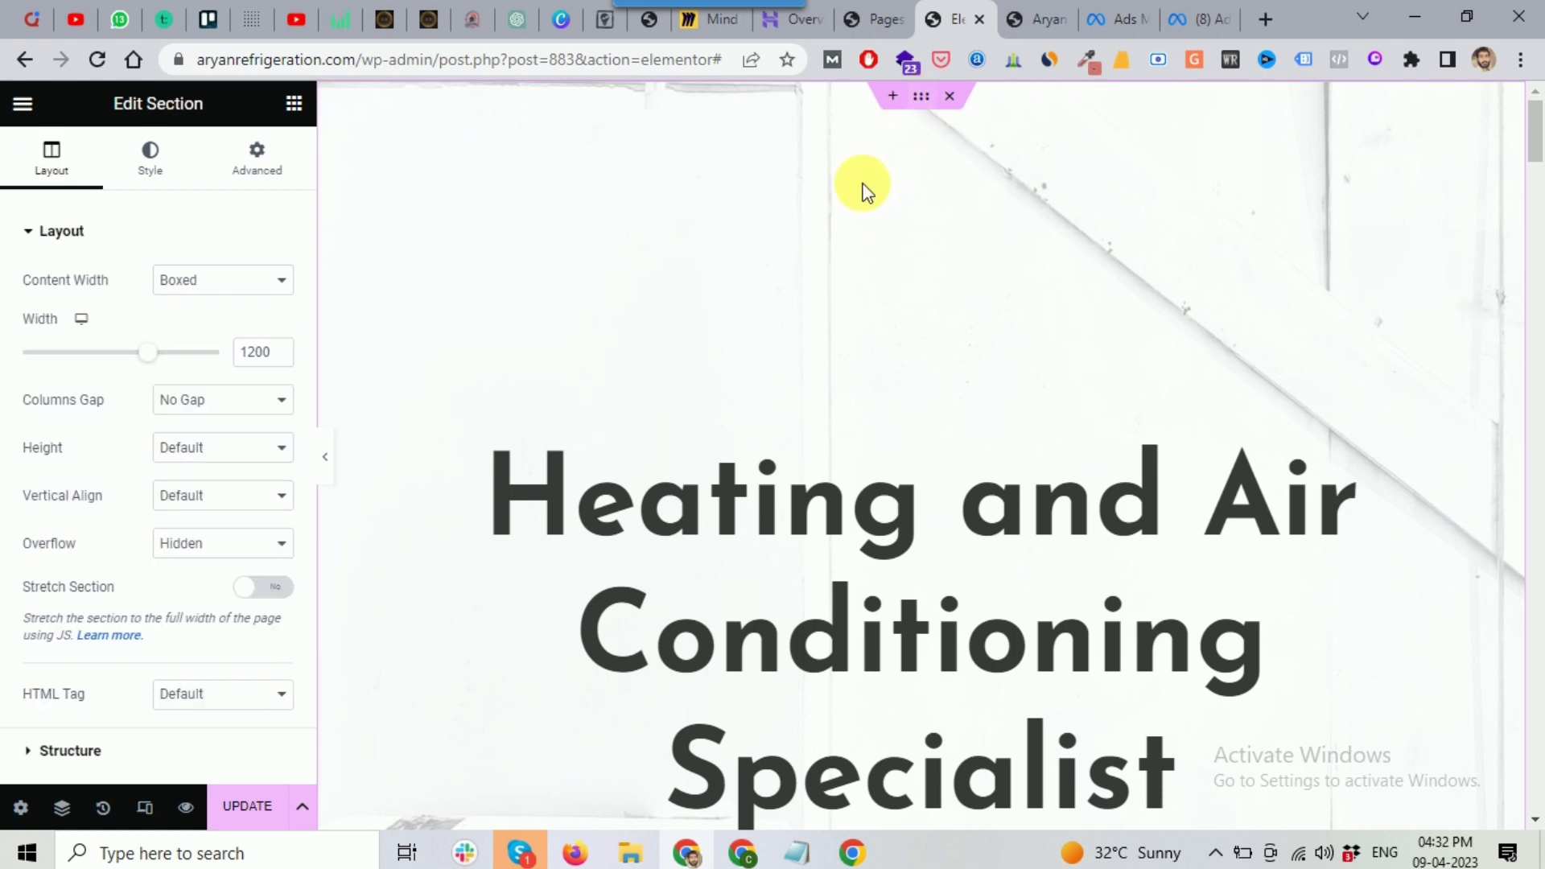
pyautogui.click(155, 165)
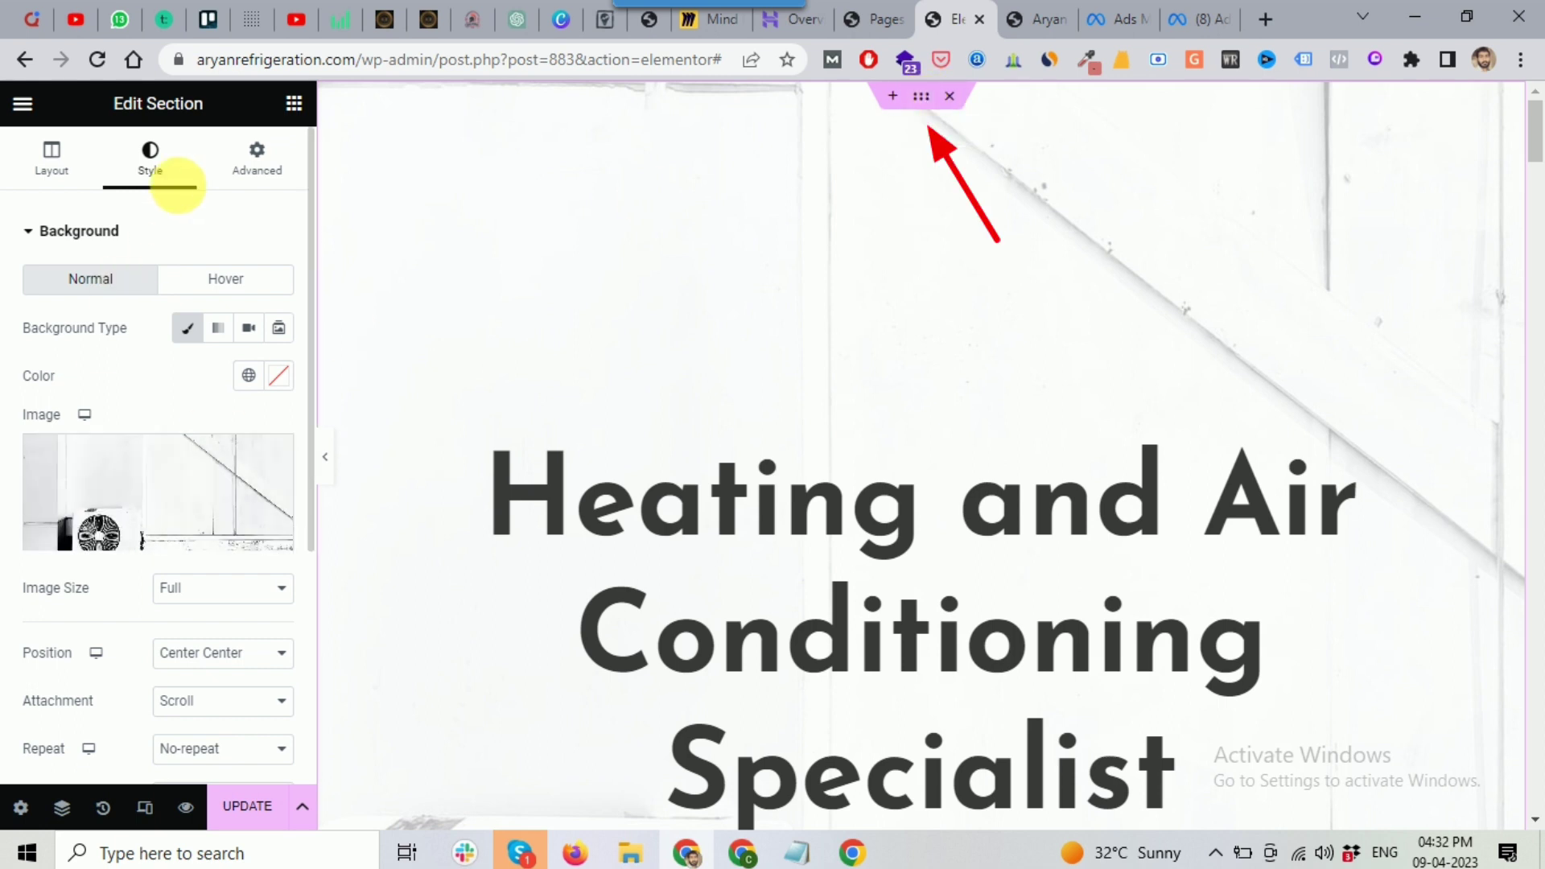
pyautogui.click(146, 537)
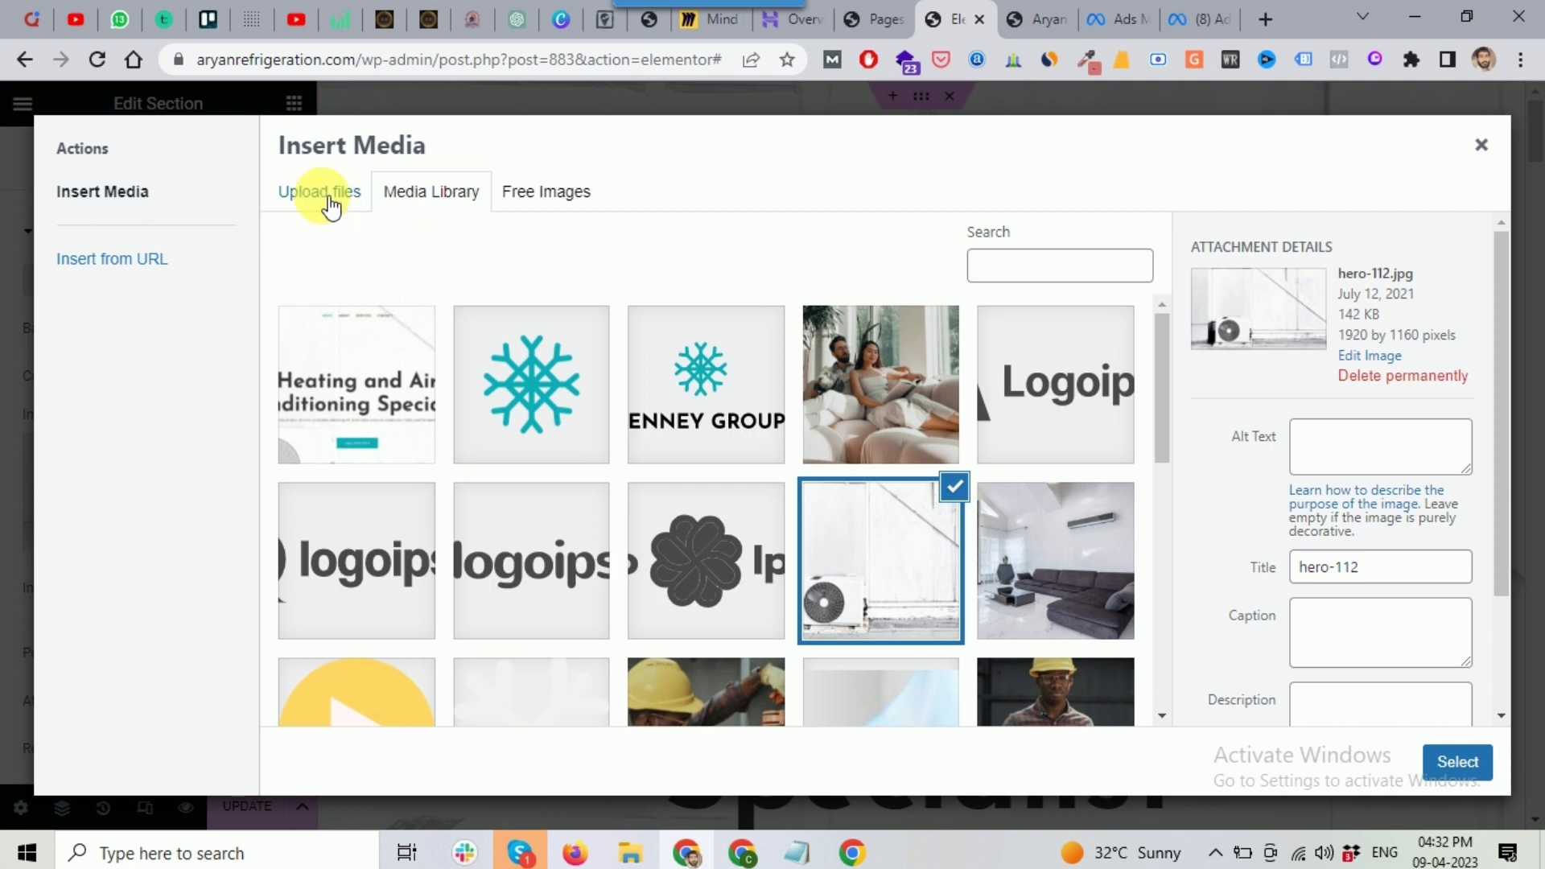
pyautogui.click(330, 198)
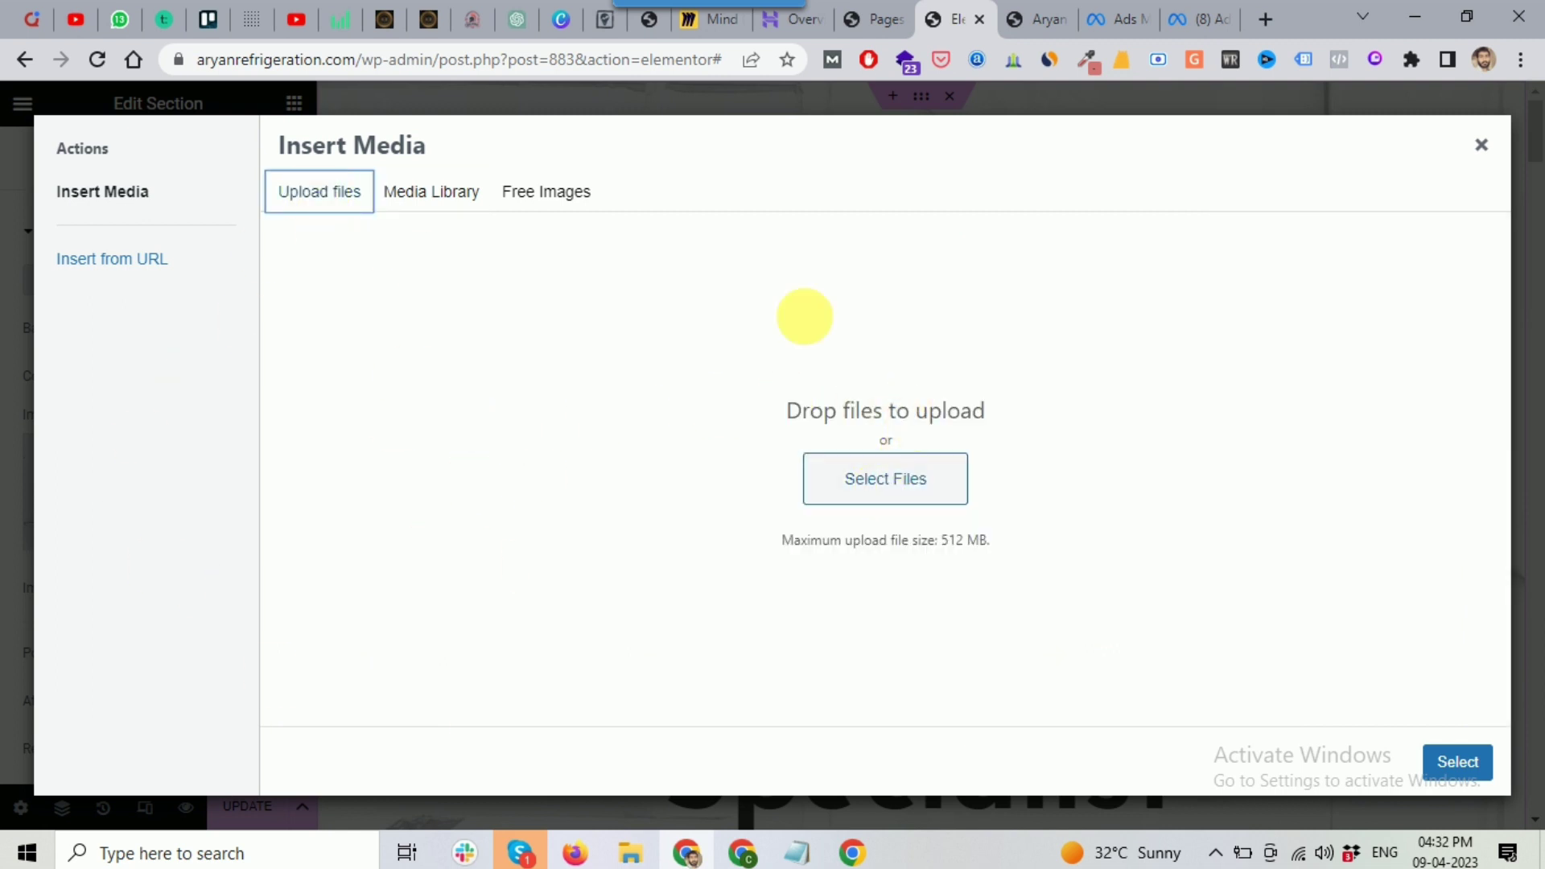
pyautogui.click(552, 195)
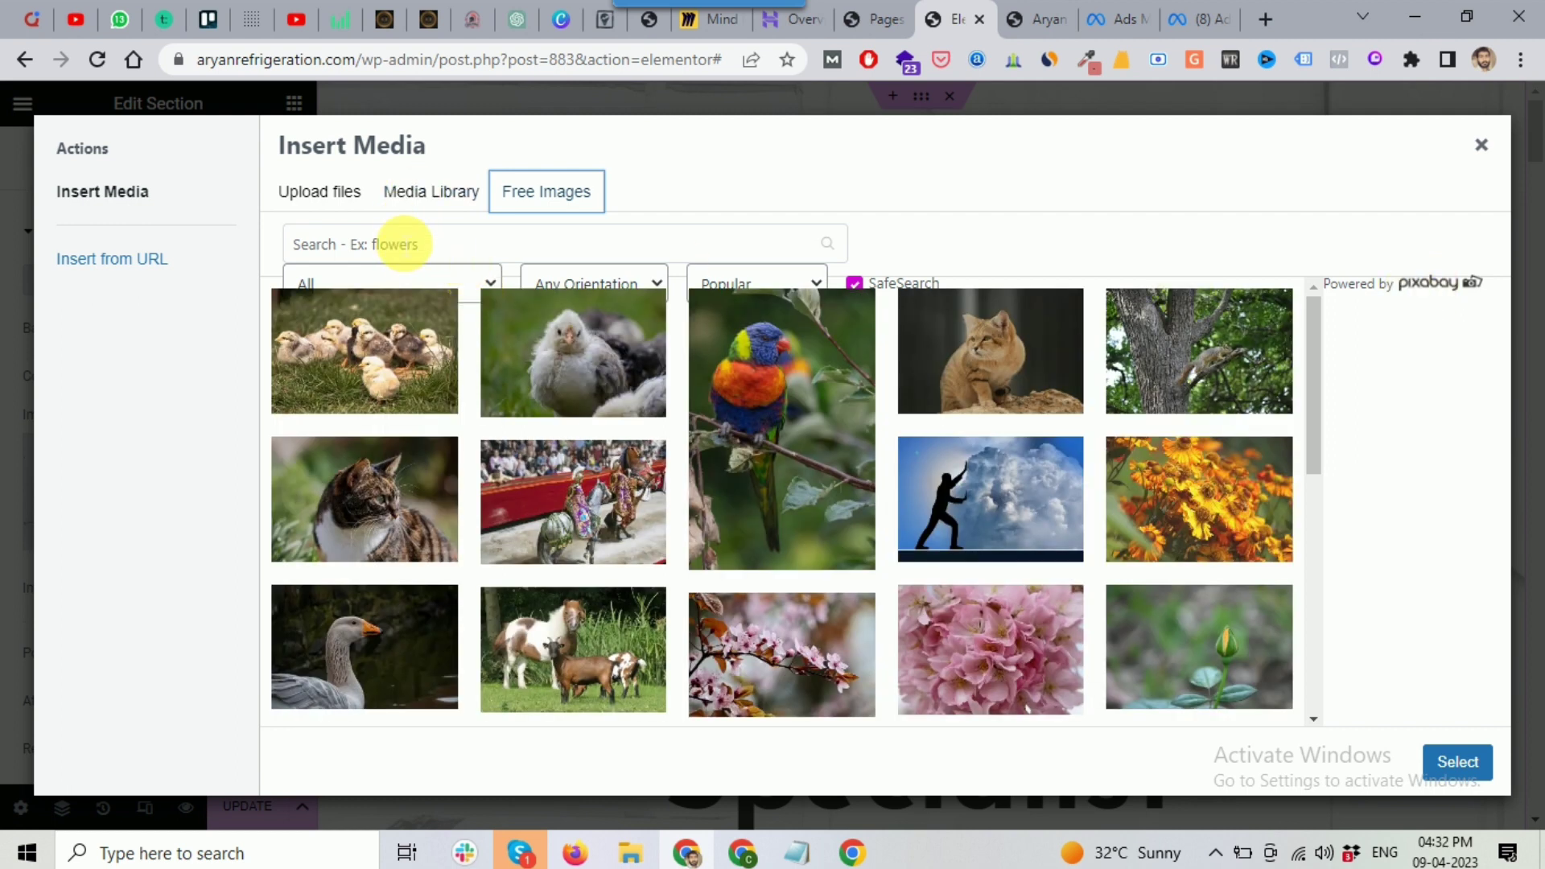
pyautogui.click(400, 245)
pyautogui.write('ac')
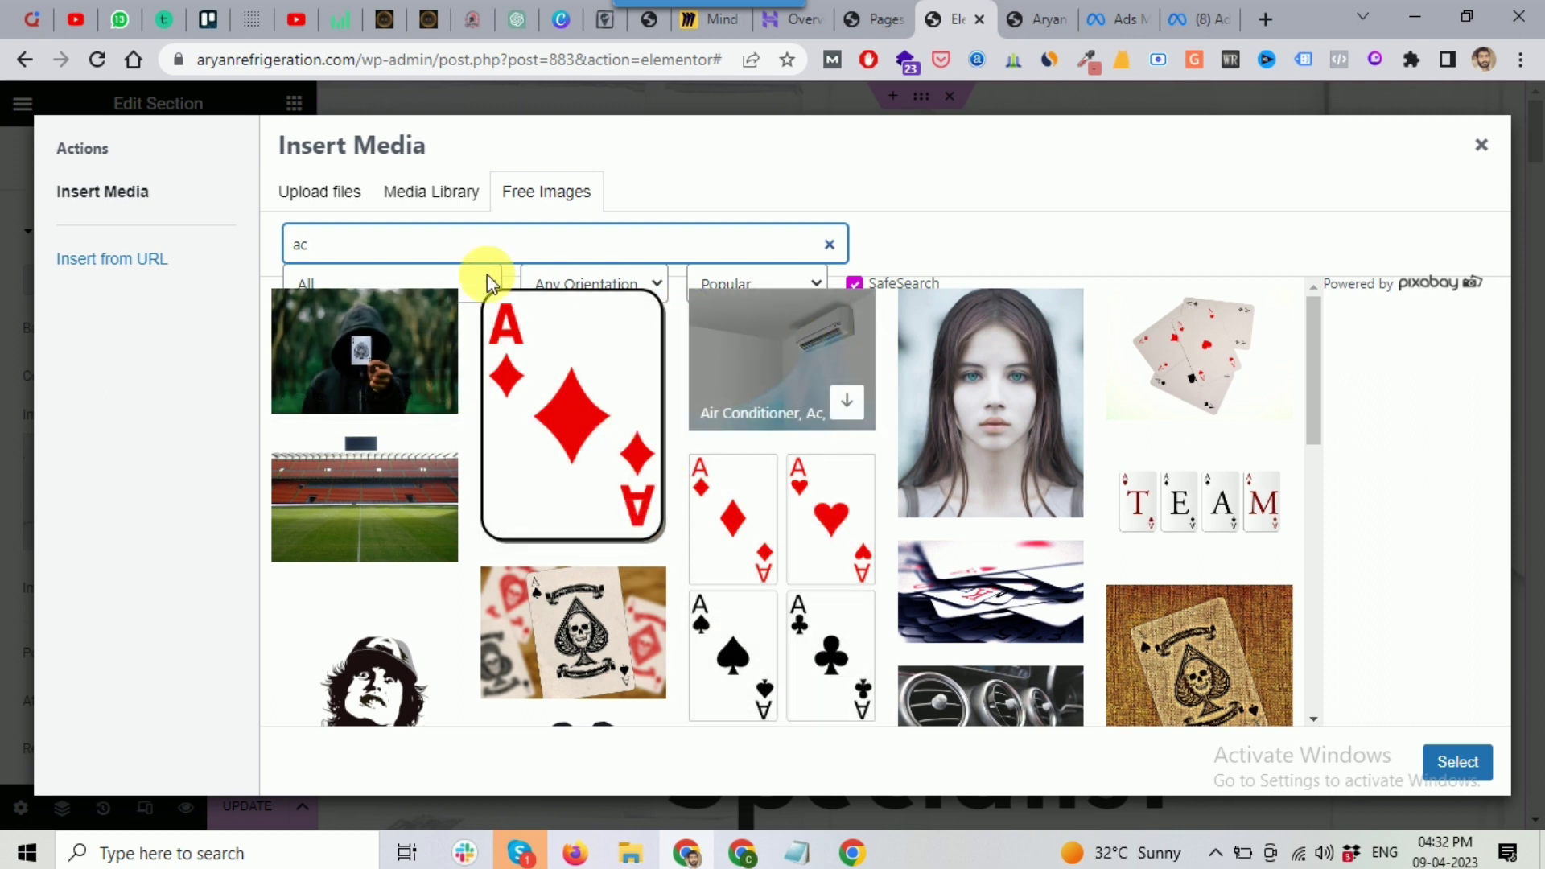
pyautogui.doubleClick(300, 245)
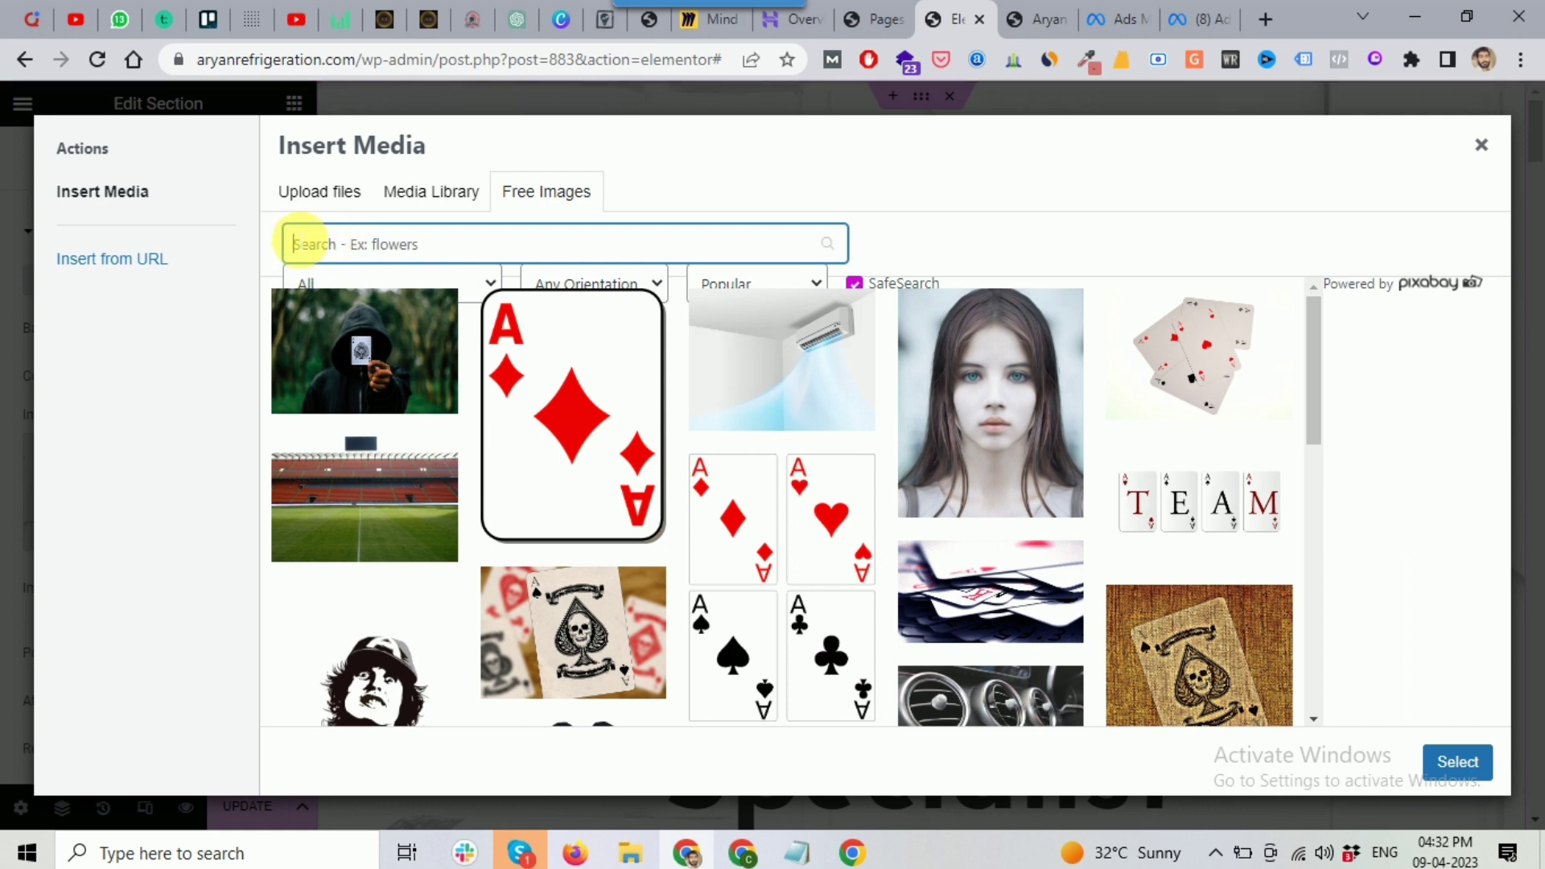
pyautogui.click(306, 191)
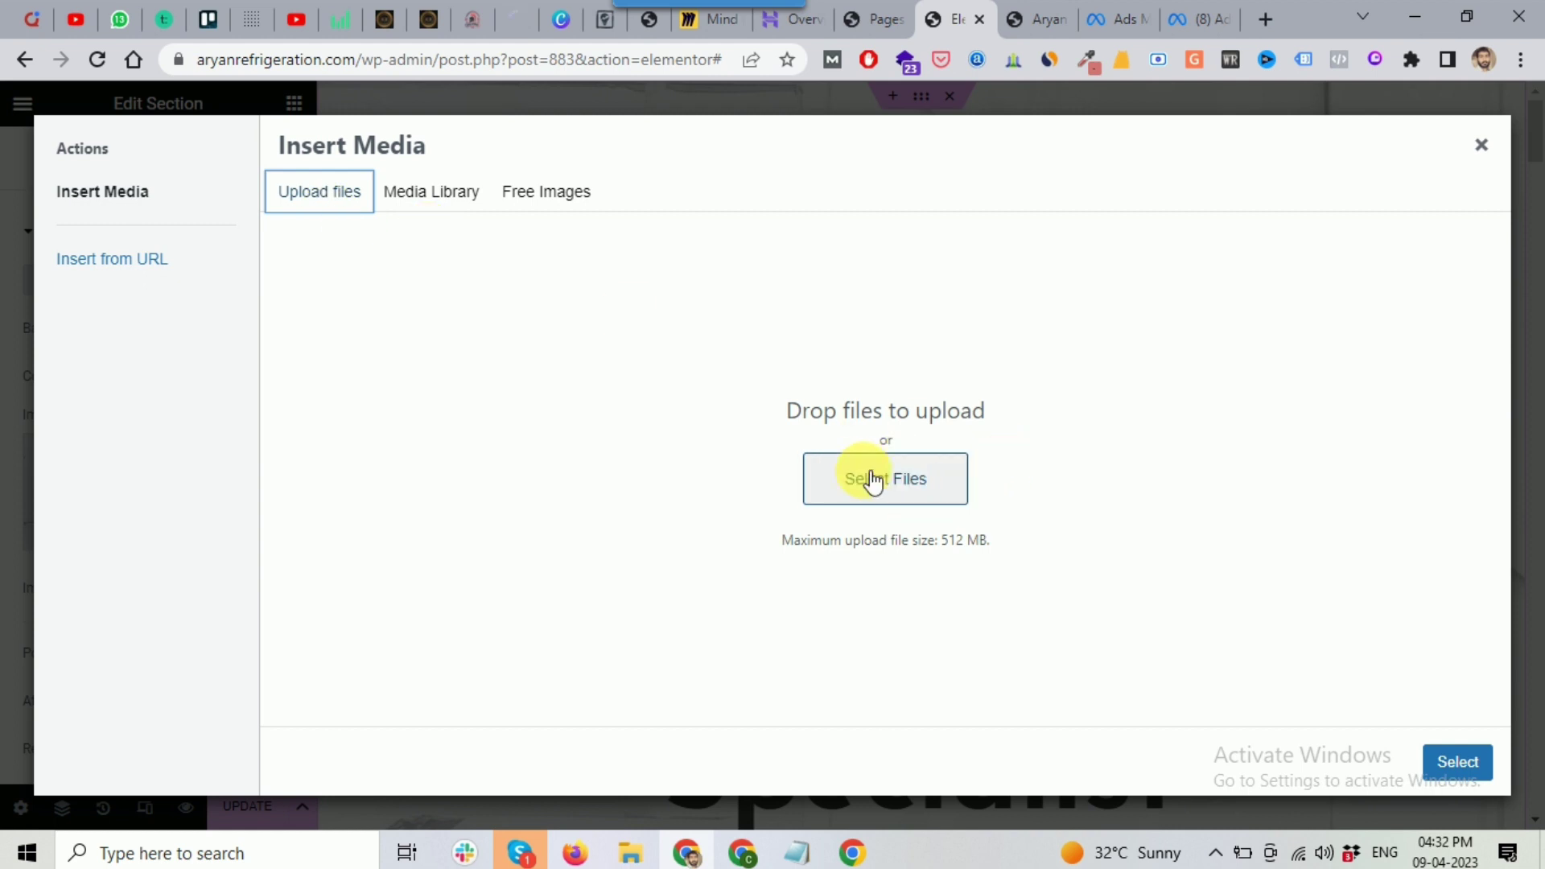
pyautogui.click(1482, 144)
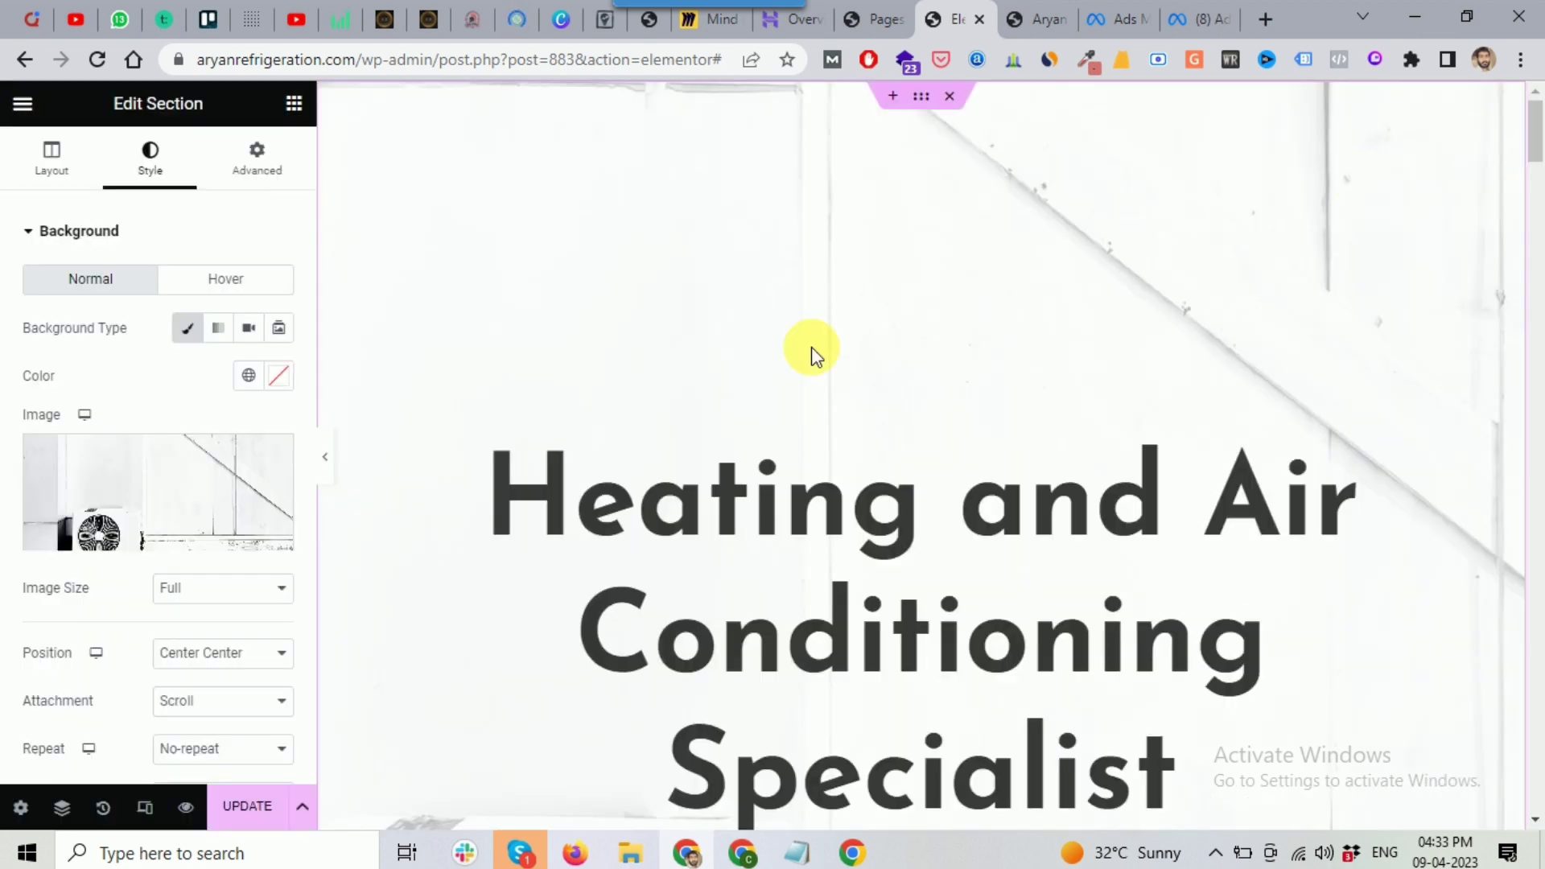
pyautogui.scroll(-10, 931, 535)
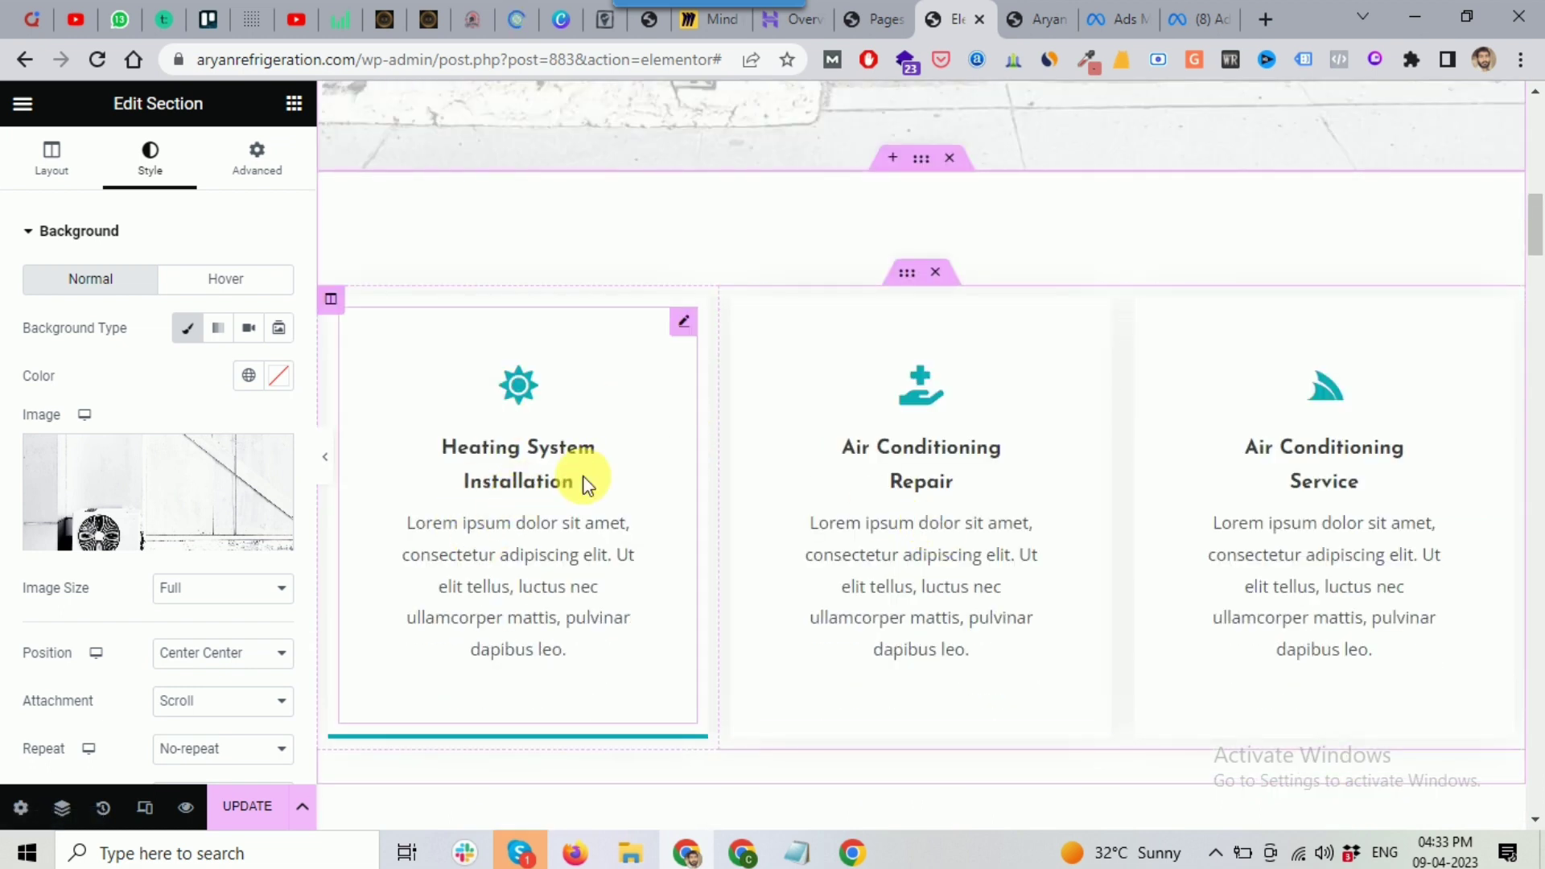
pyautogui.click(586, 475)
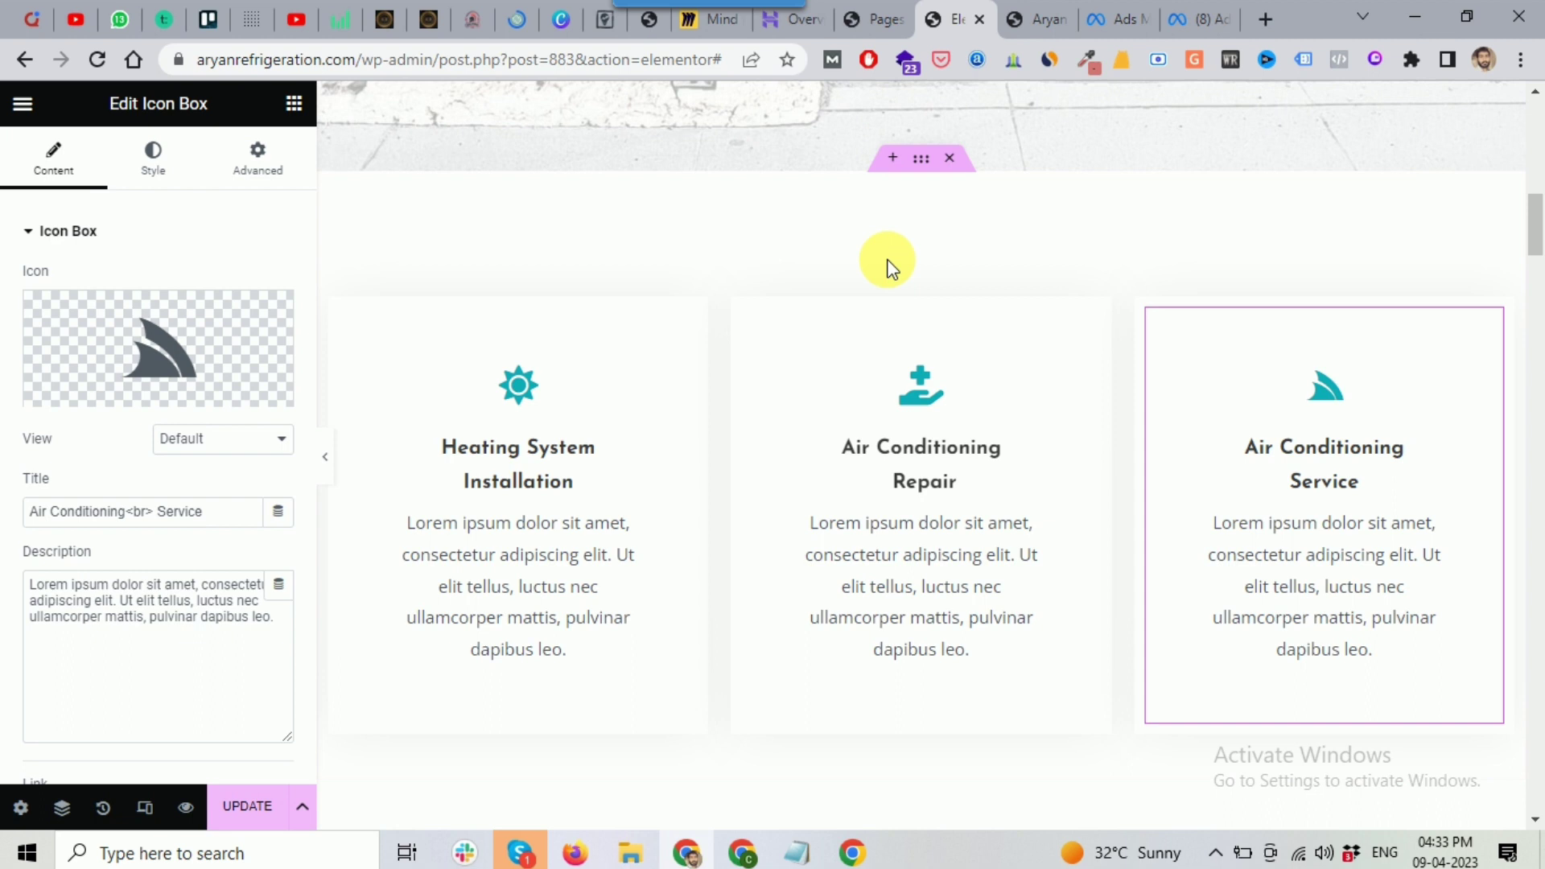
pyautogui.scroll(1, 890, 266)
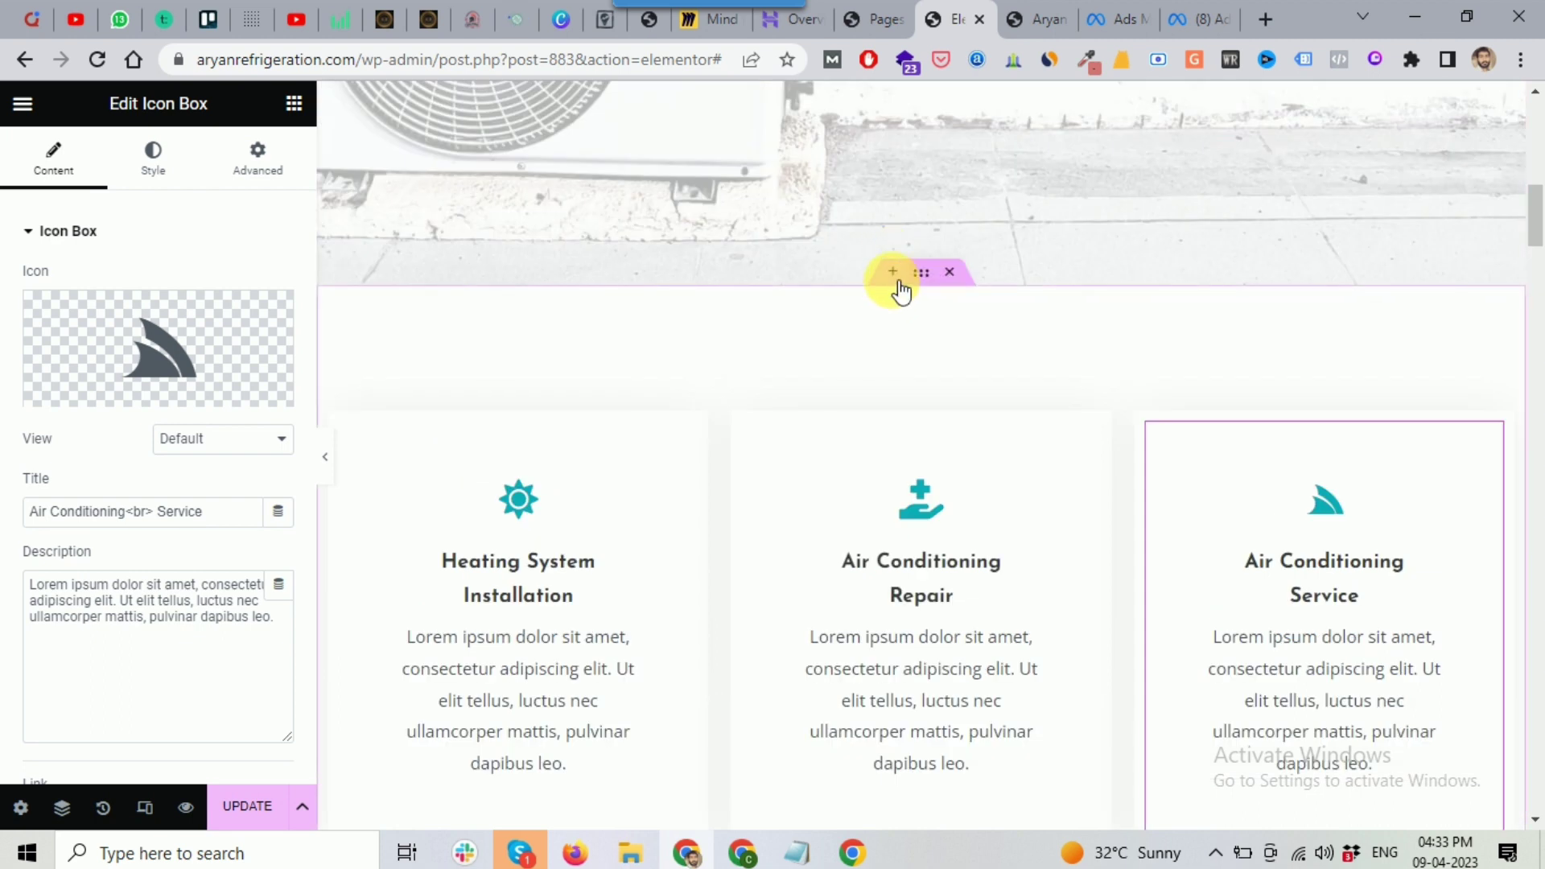
pyautogui.click(894, 278)
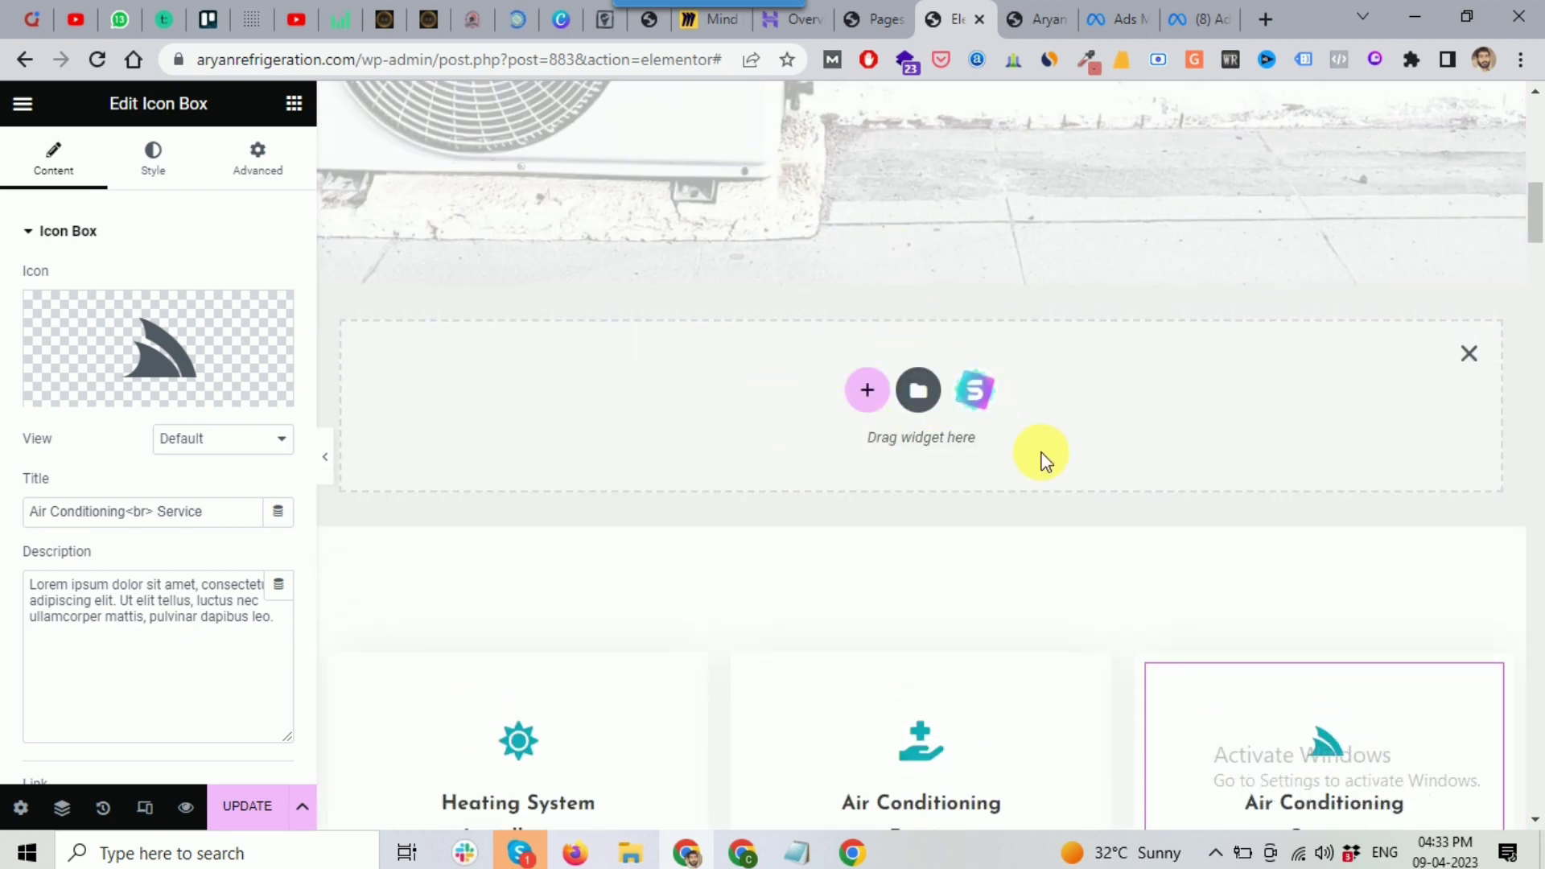
pyautogui.click(1464, 369)
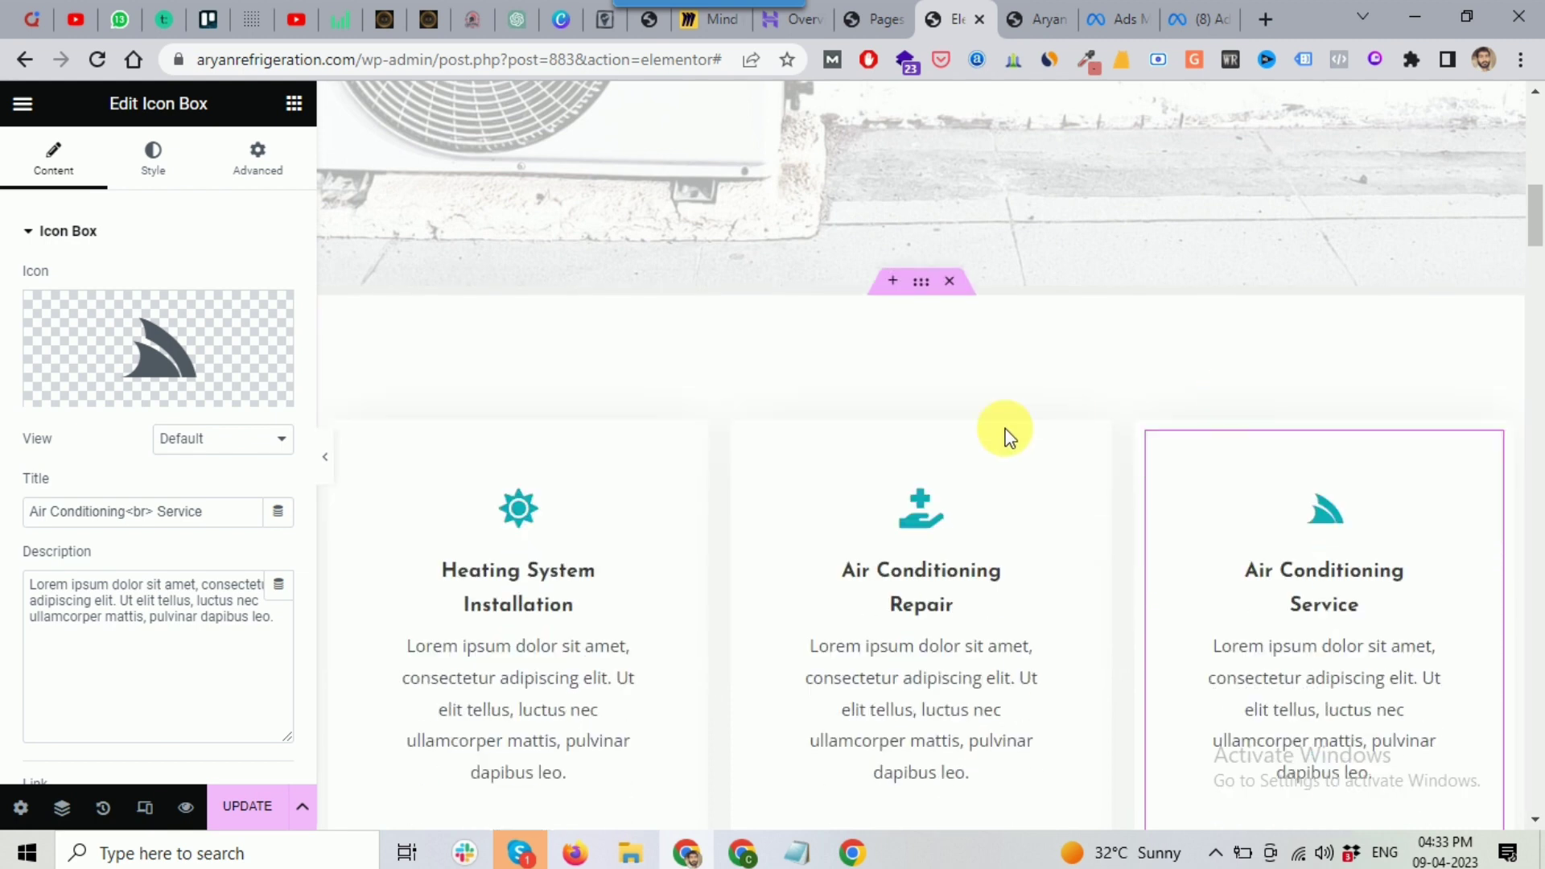
pyautogui.scroll(-7, 1001, 449)
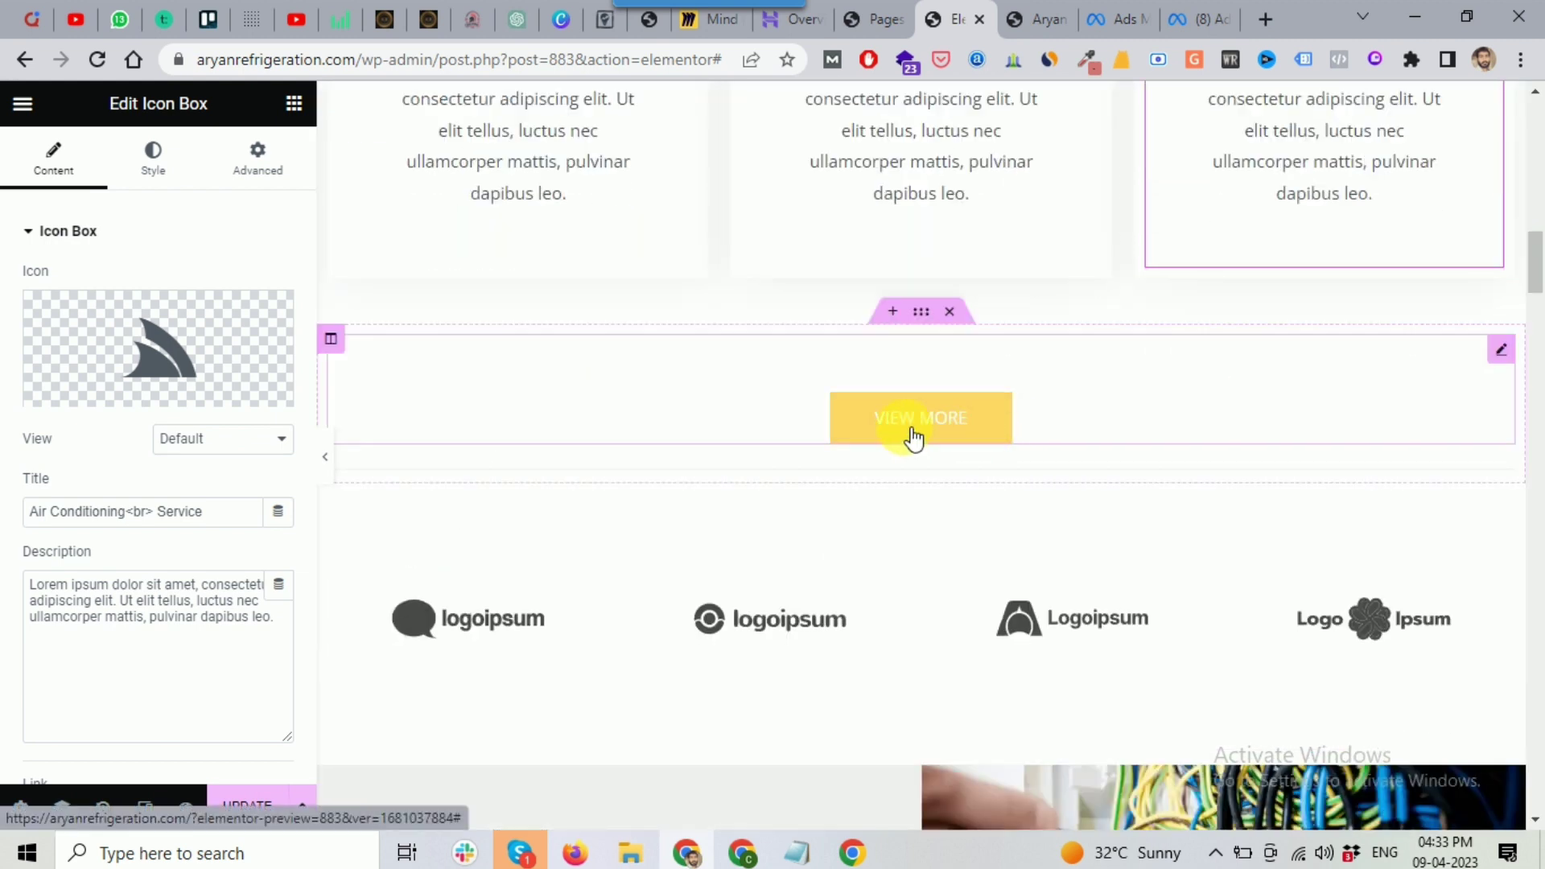
pyautogui.scroll(-3, 1092, 417)
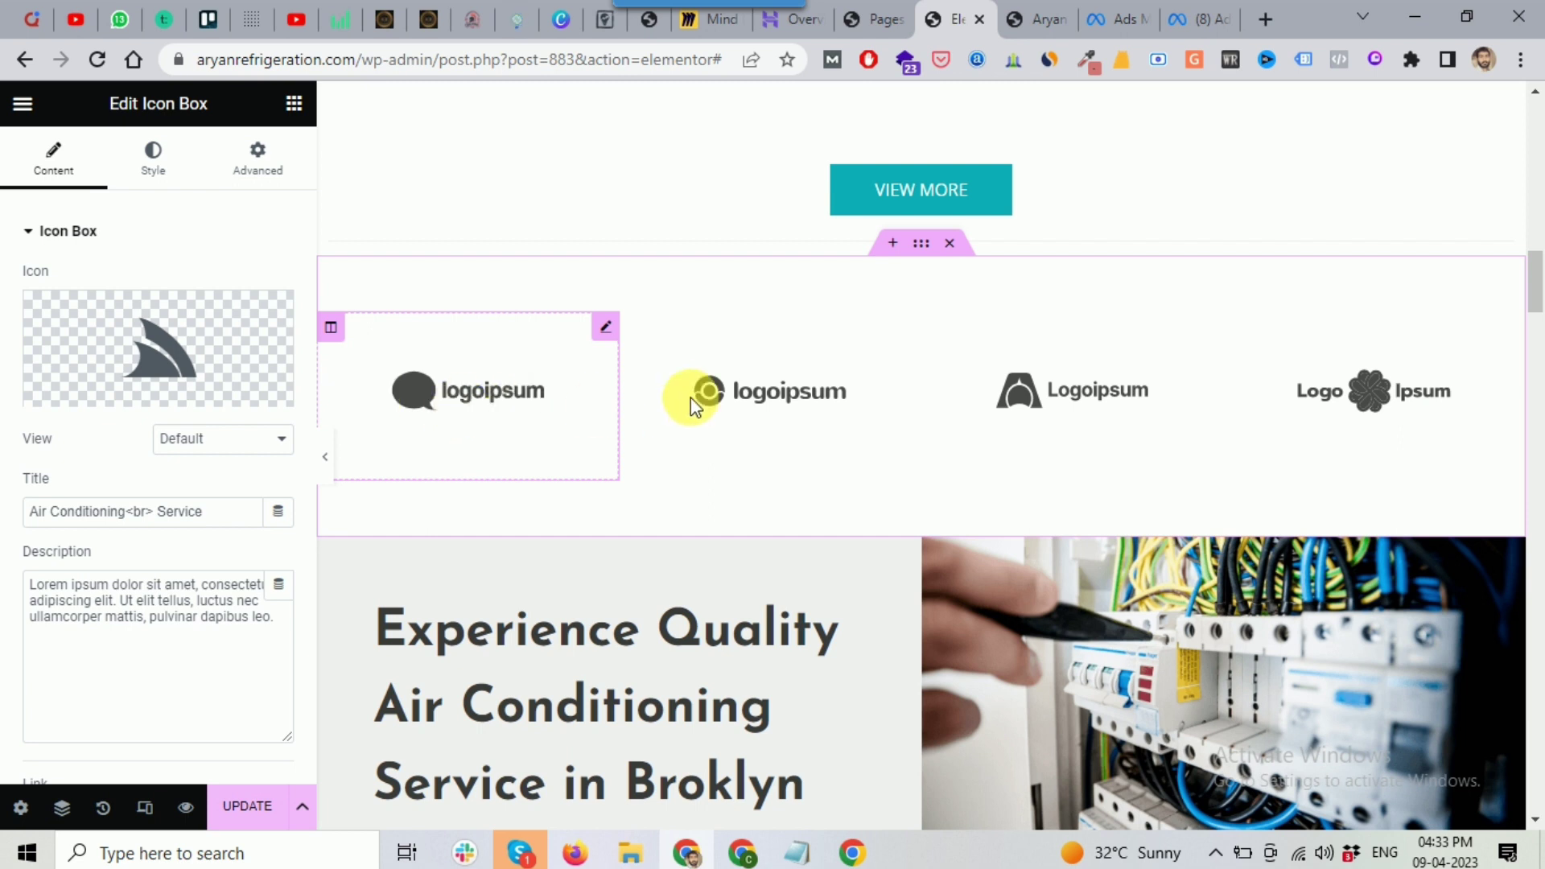
# Step: Select the placeholder Logo Ipsum logos section and delete it entirely
pyautogui.click(527, 400)
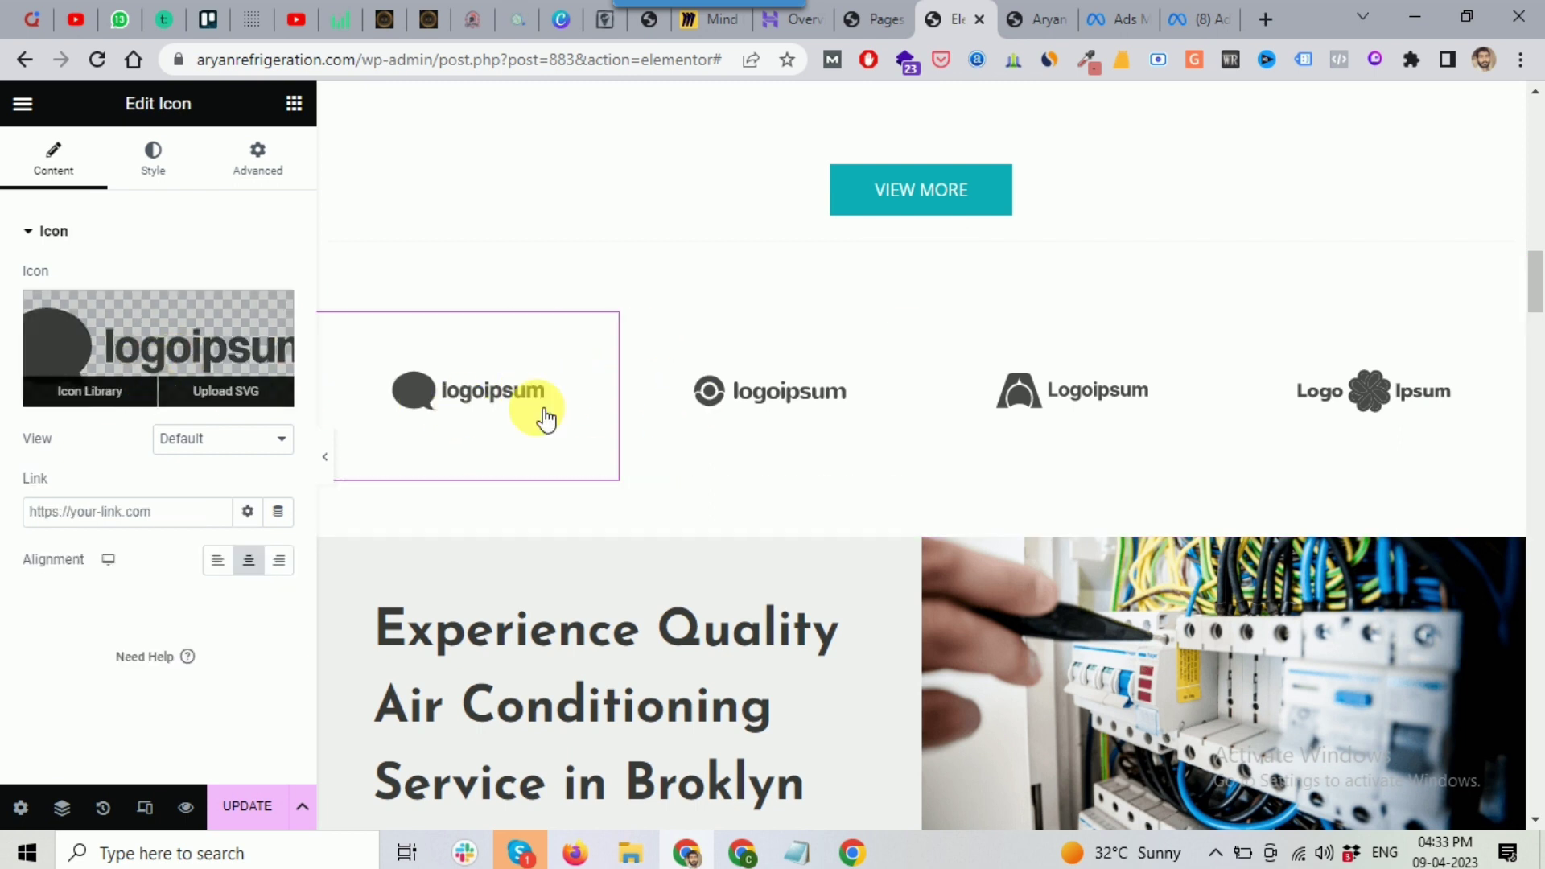
pyautogui.click(865, 405)
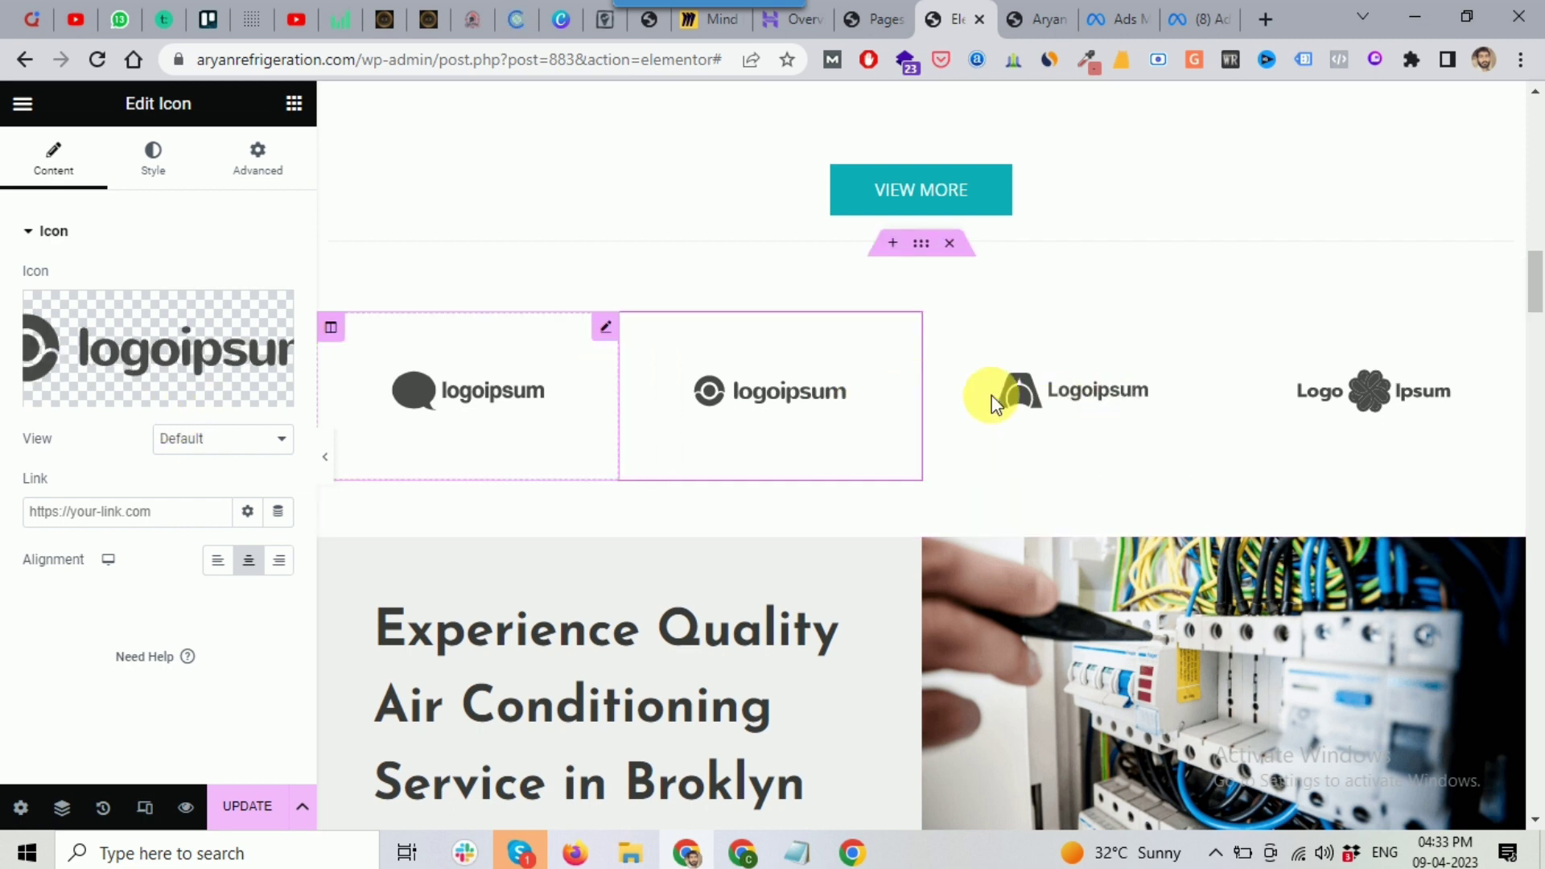
pyautogui.click(1370, 390)
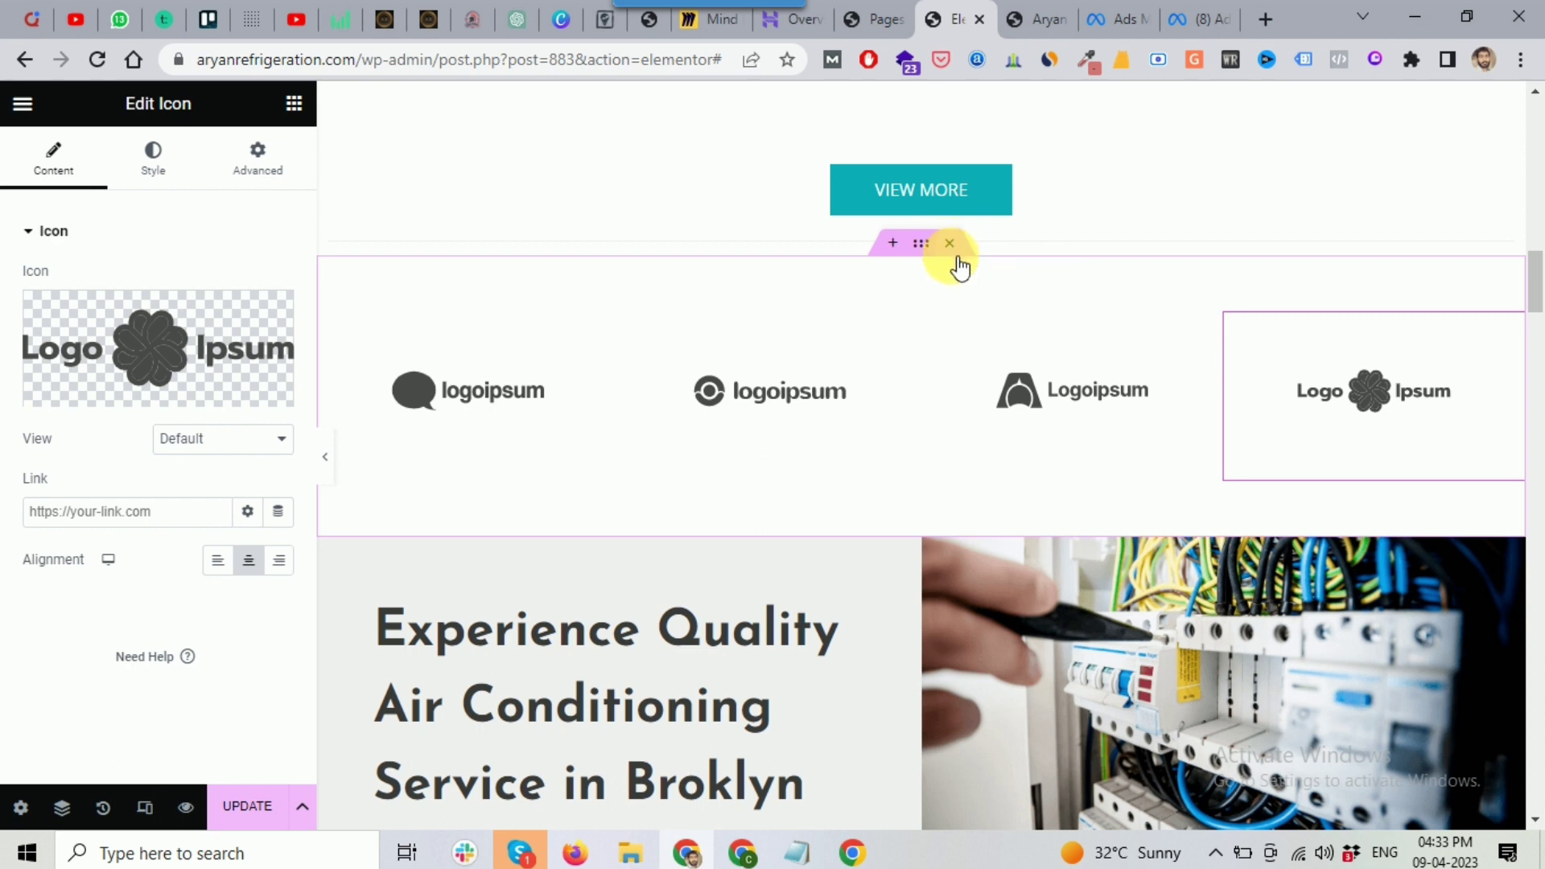
pyautogui.click(926, 250)
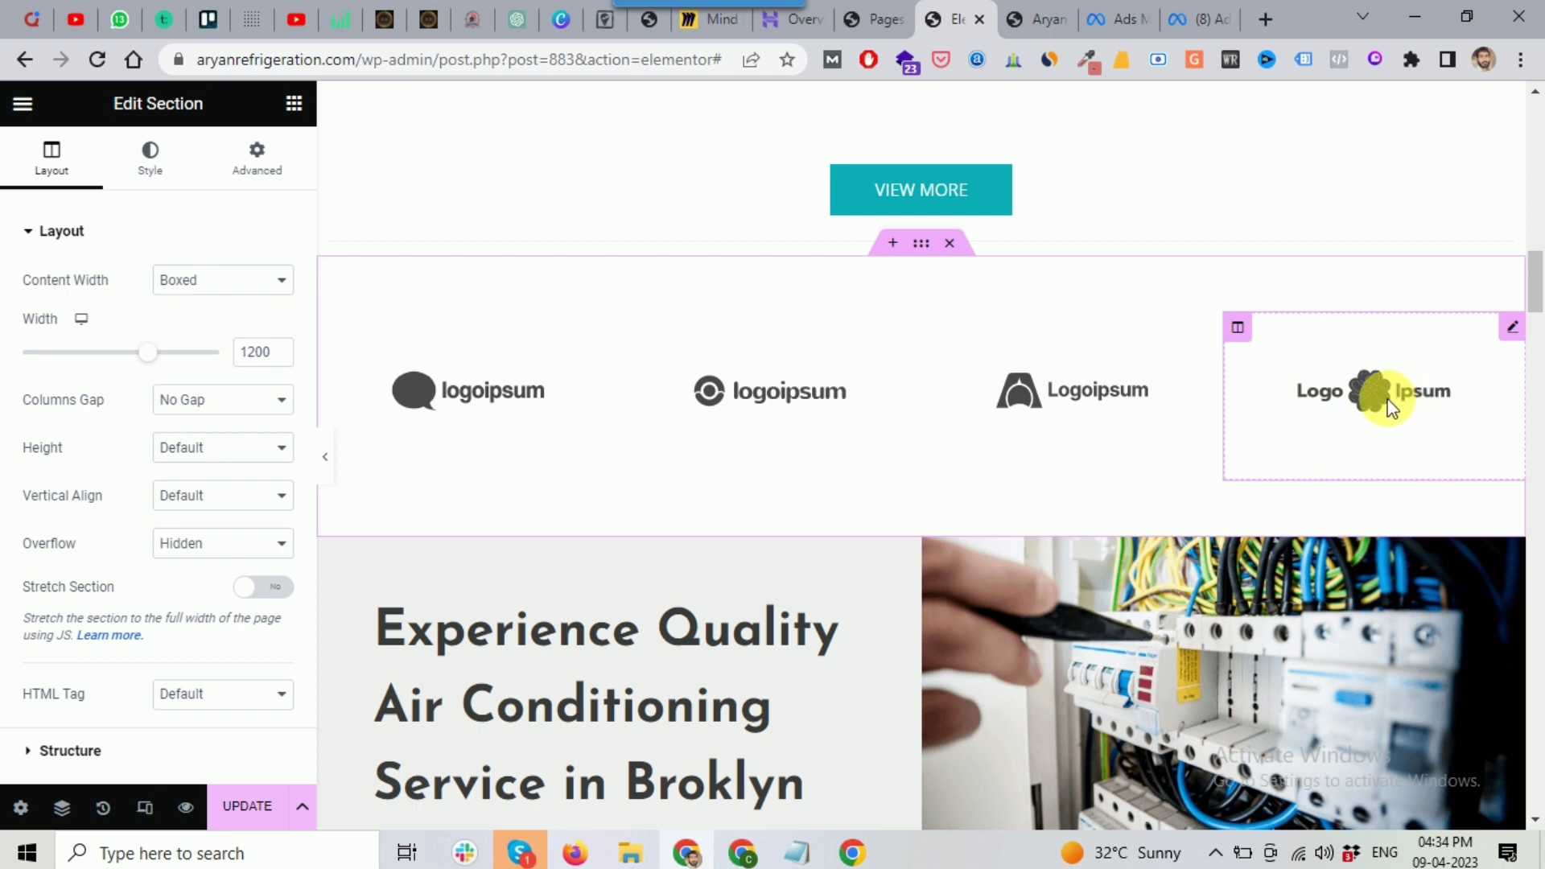
pyautogui.click(1391, 409)
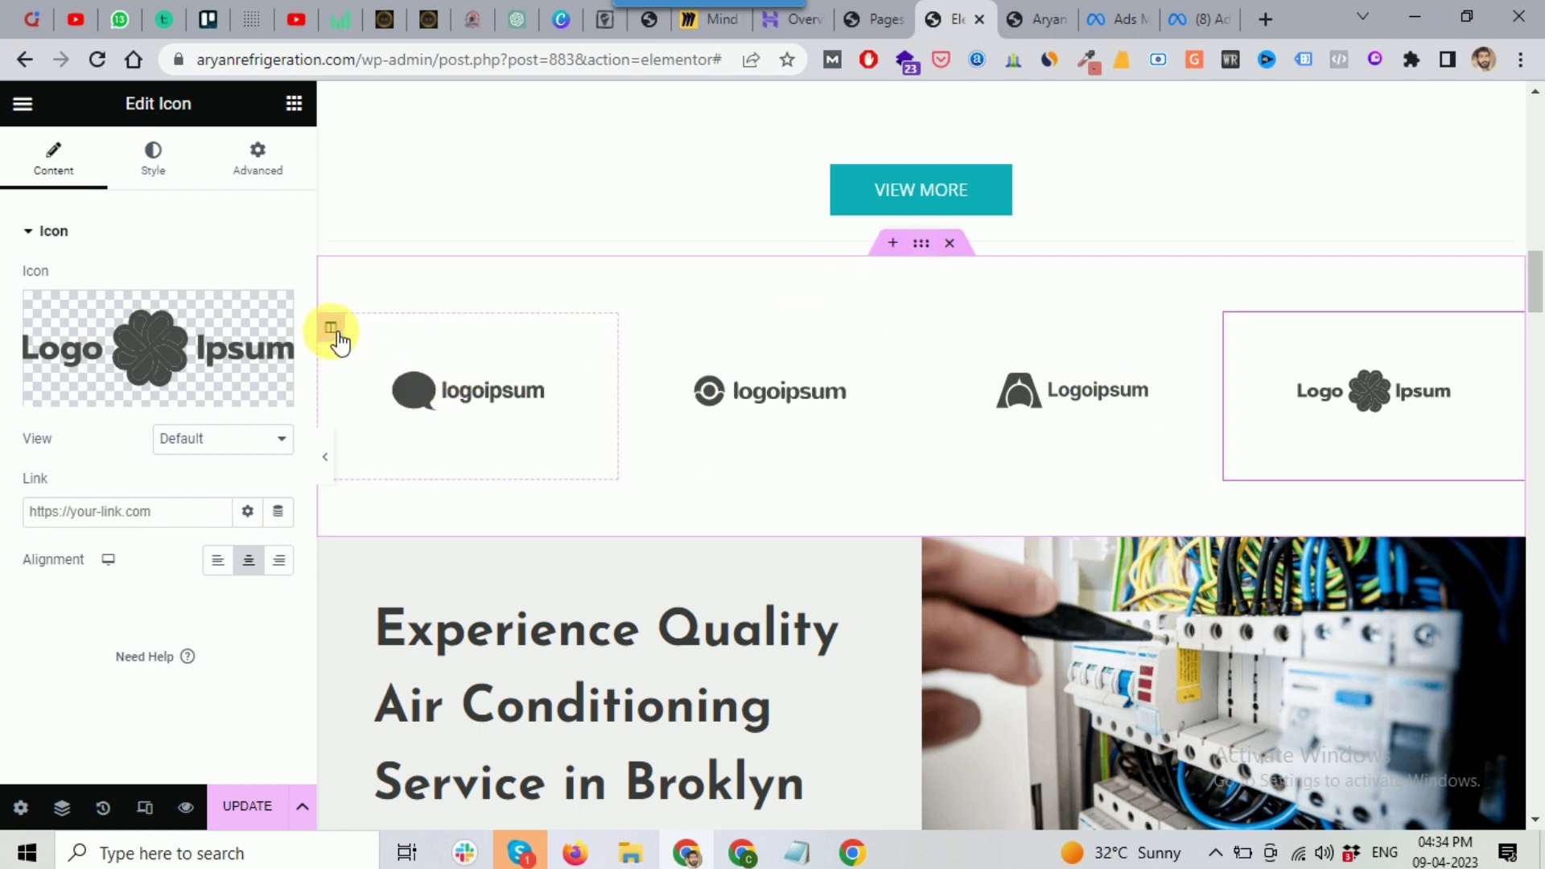
pyautogui.click(336, 333)
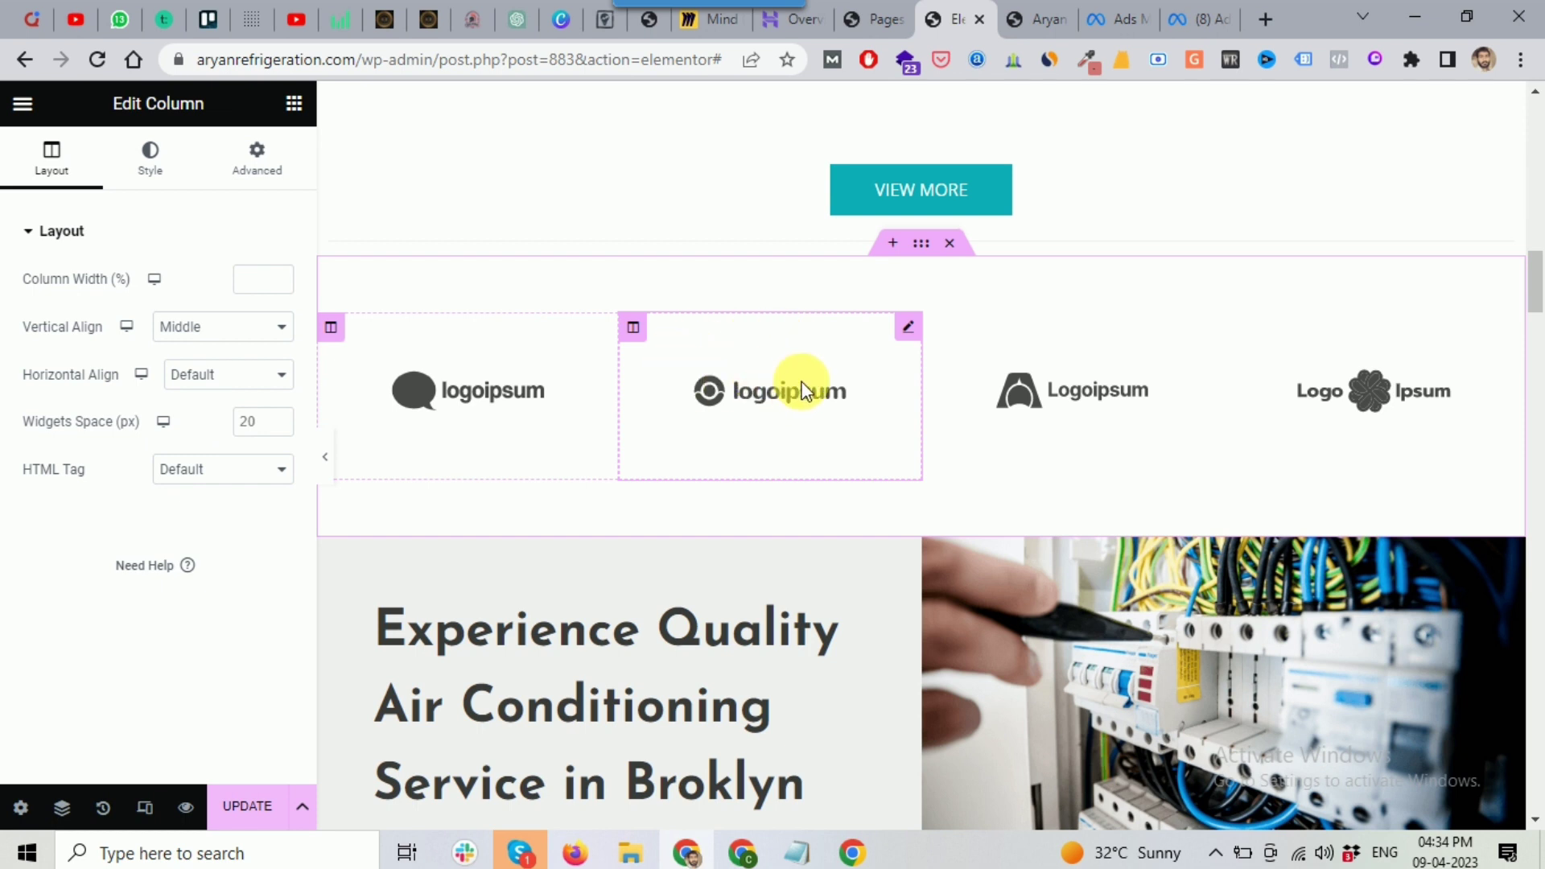
pyautogui.click(950, 243)
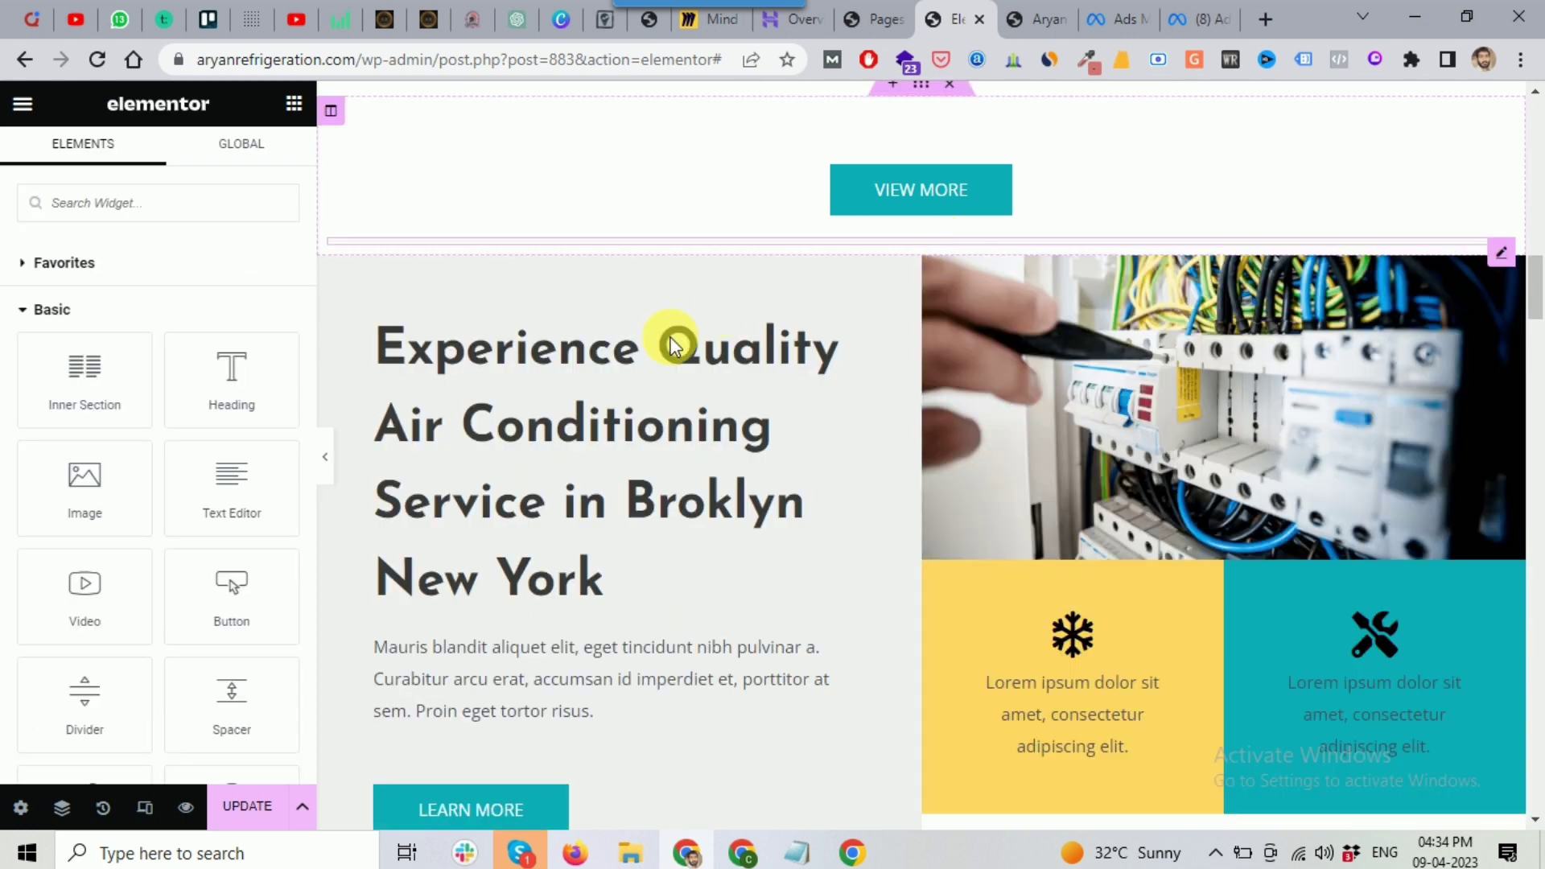
# Step: Replace 'Broklyn New York' in the heading title with 'Nashik' copied from the business notes
pyautogui.scroll(-1, 660, 354)
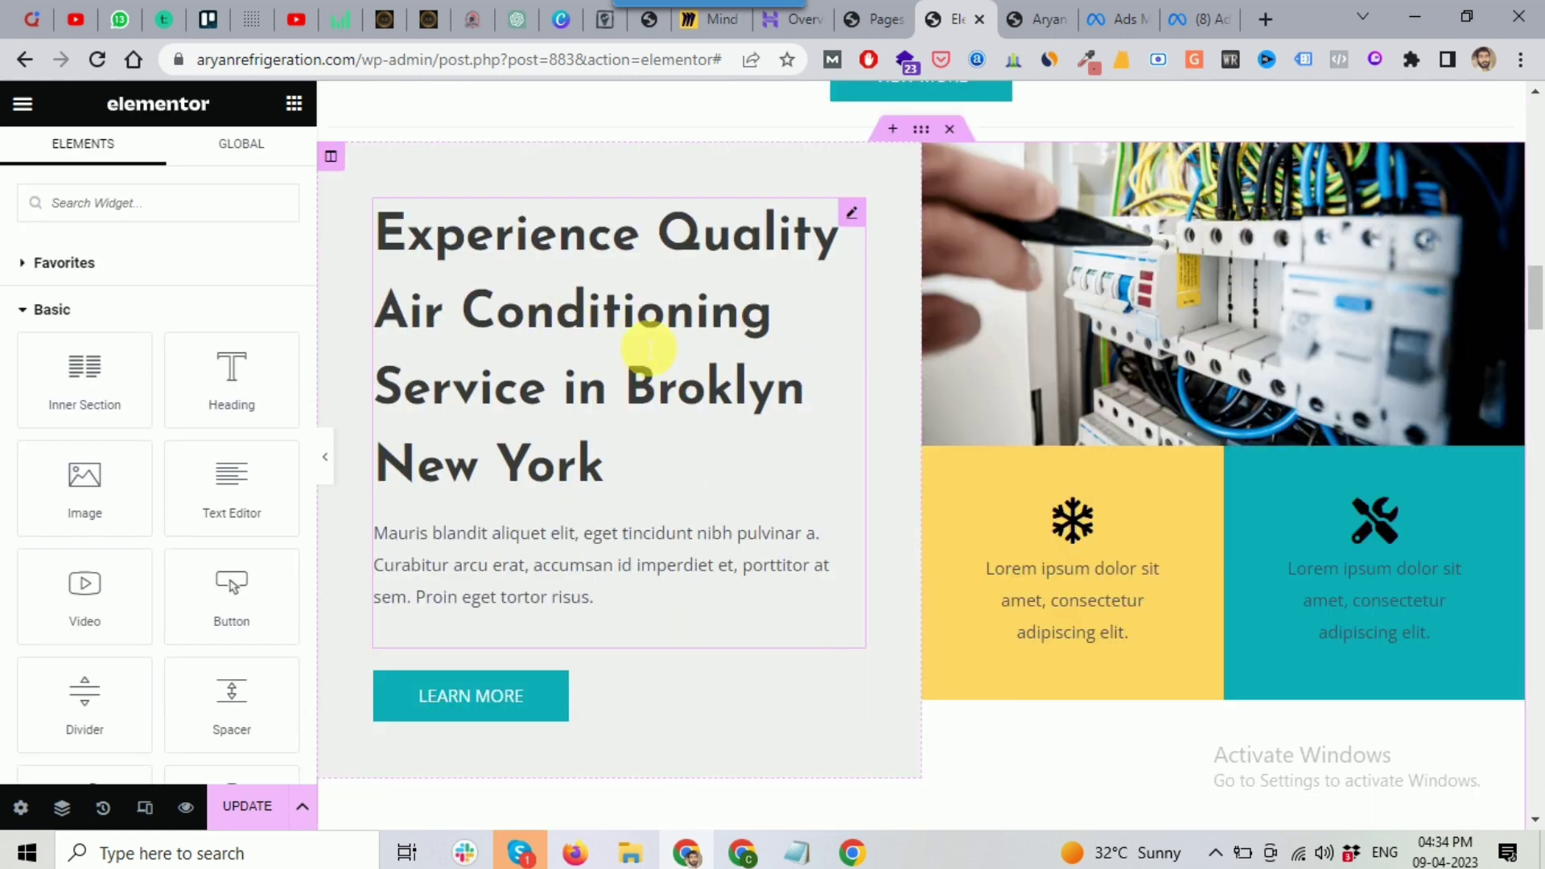
pyautogui.click(680, 394)
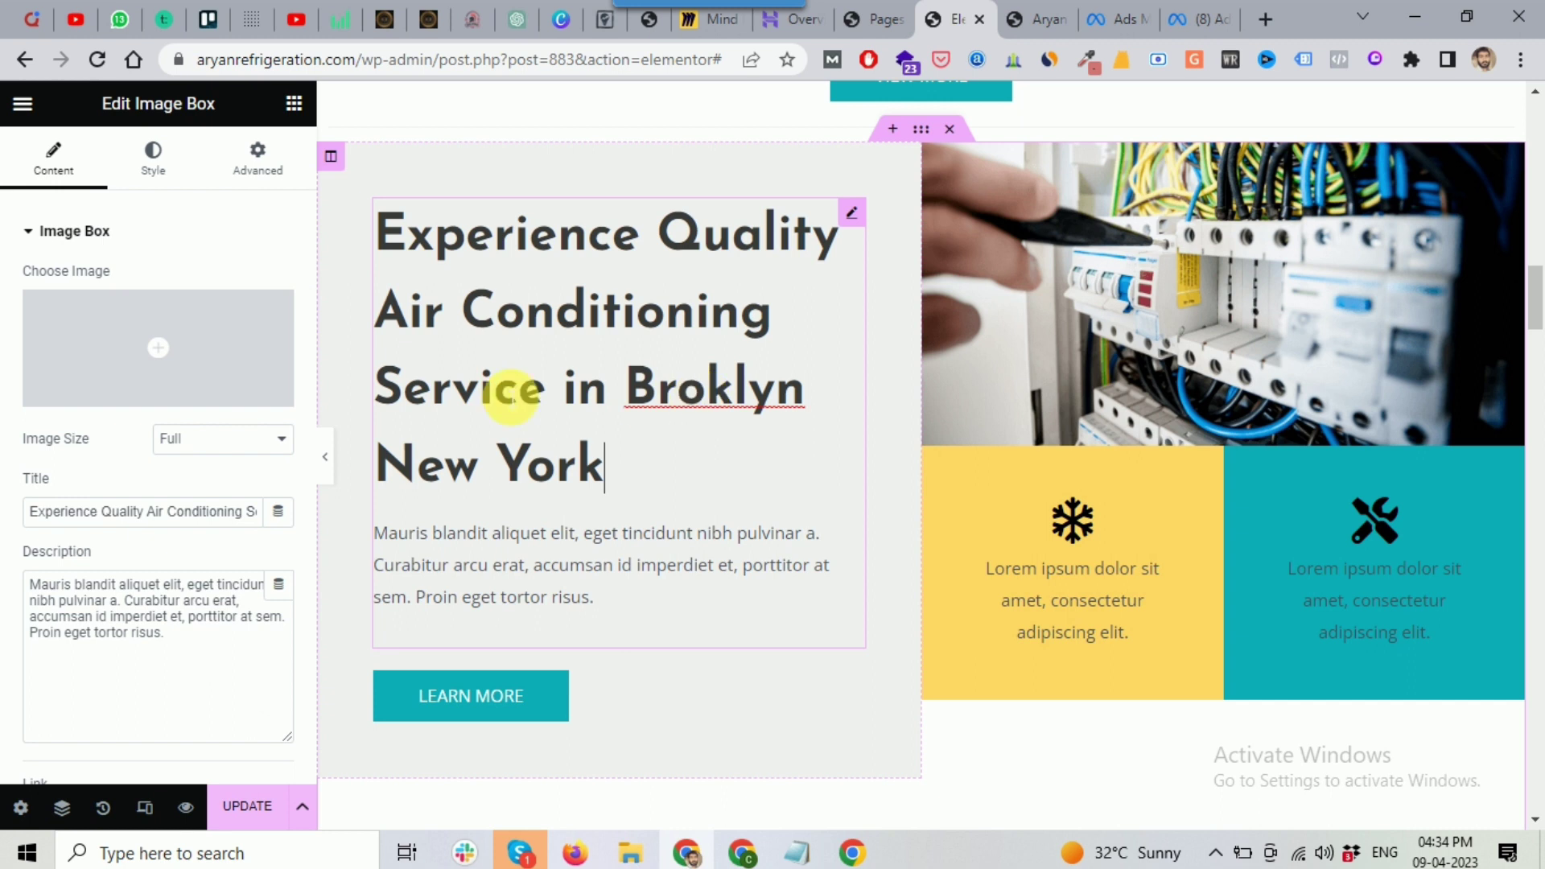
pyautogui.click(798, 855)
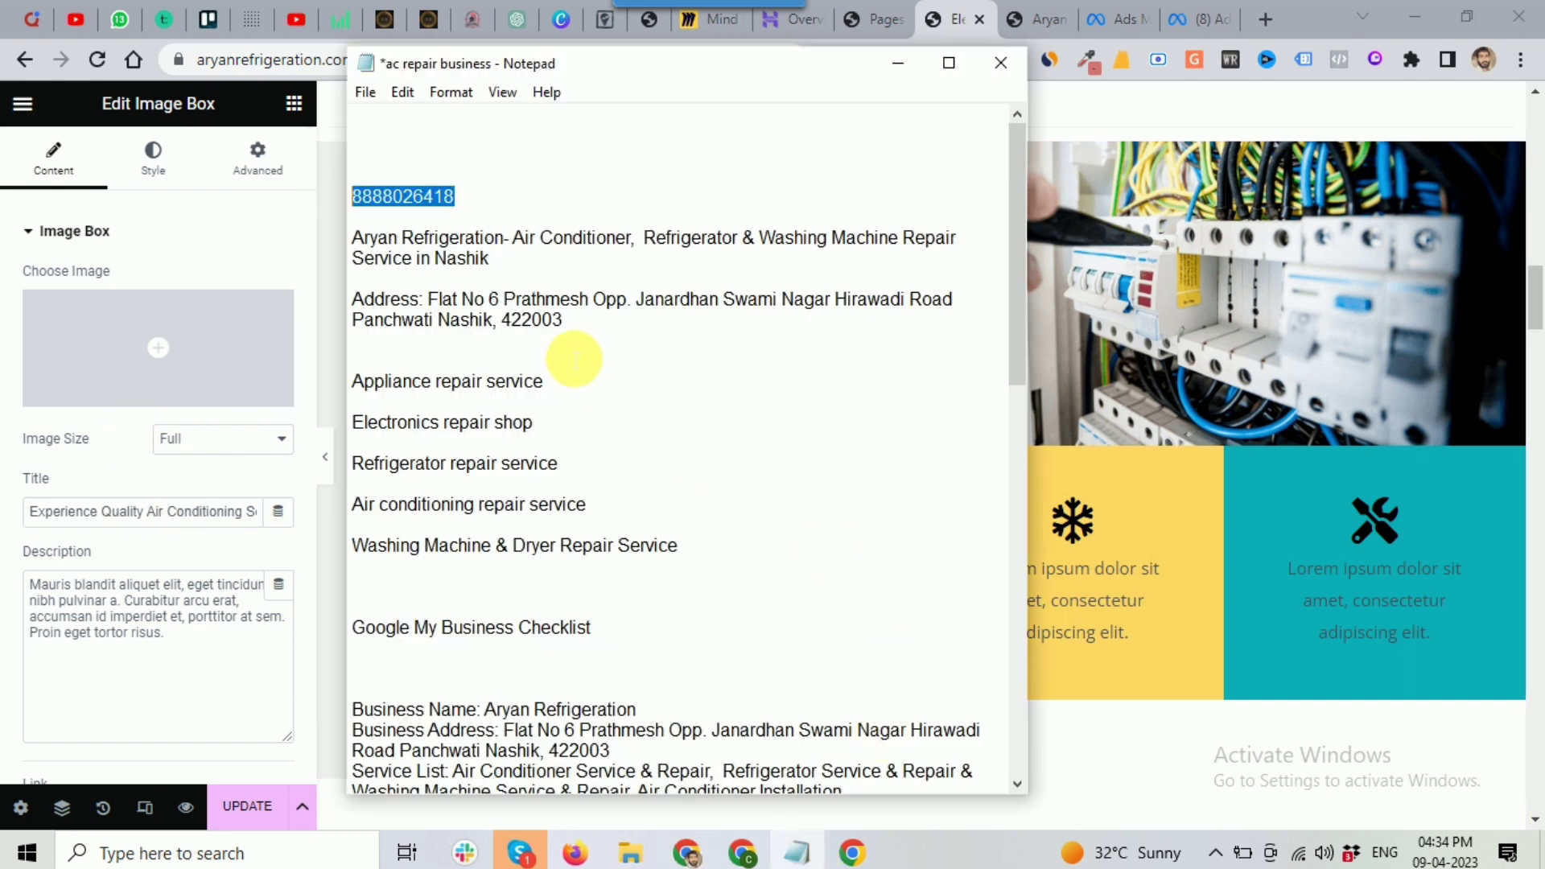
pyautogui.click(497, 262)
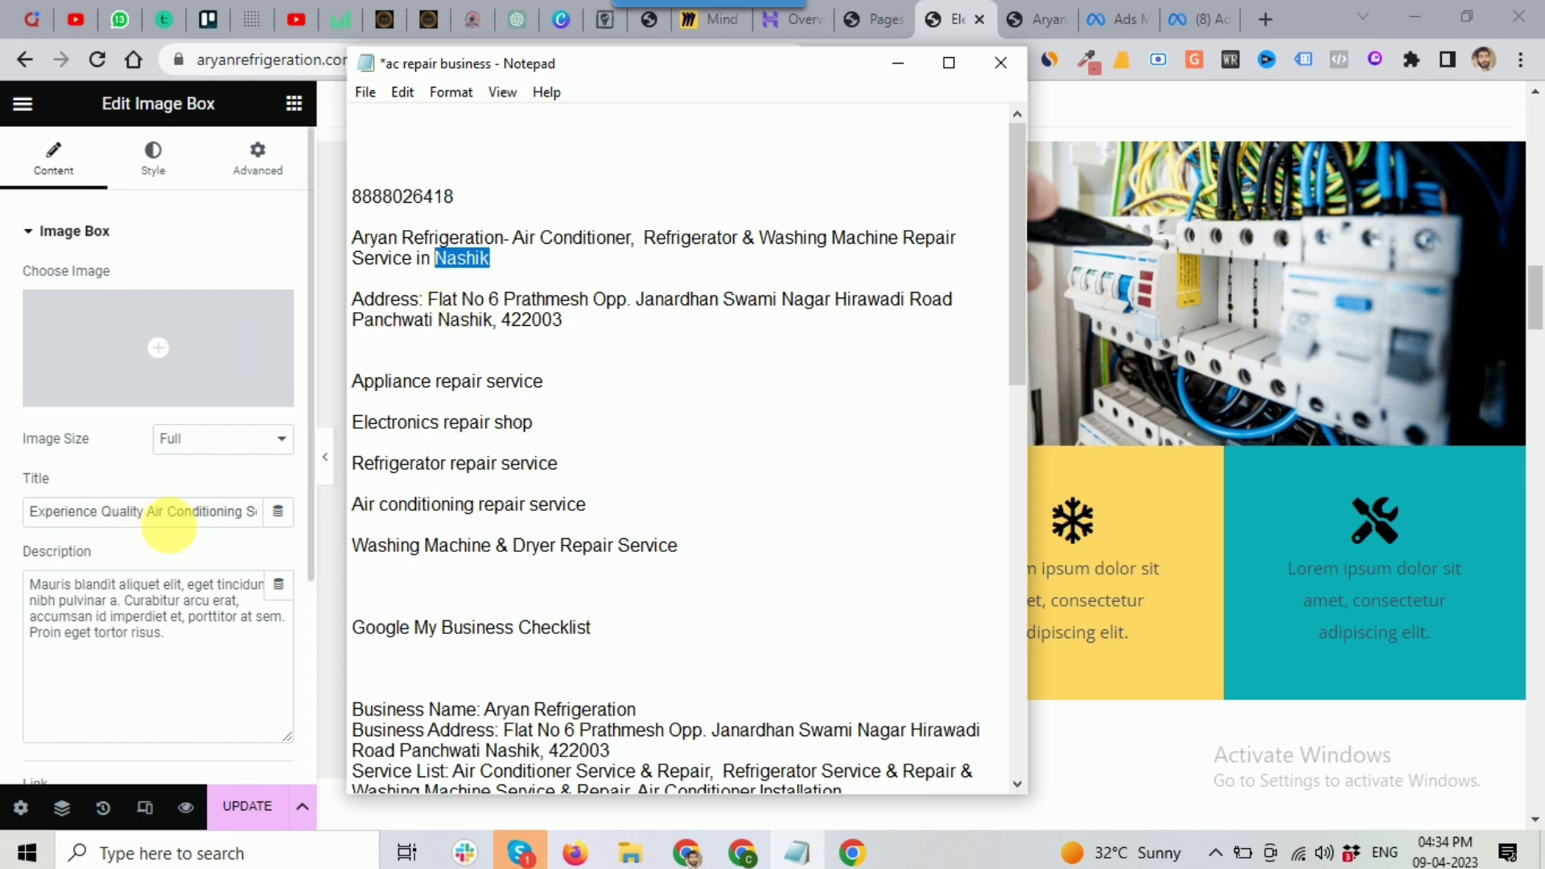
pyautogui.click(168, 511)
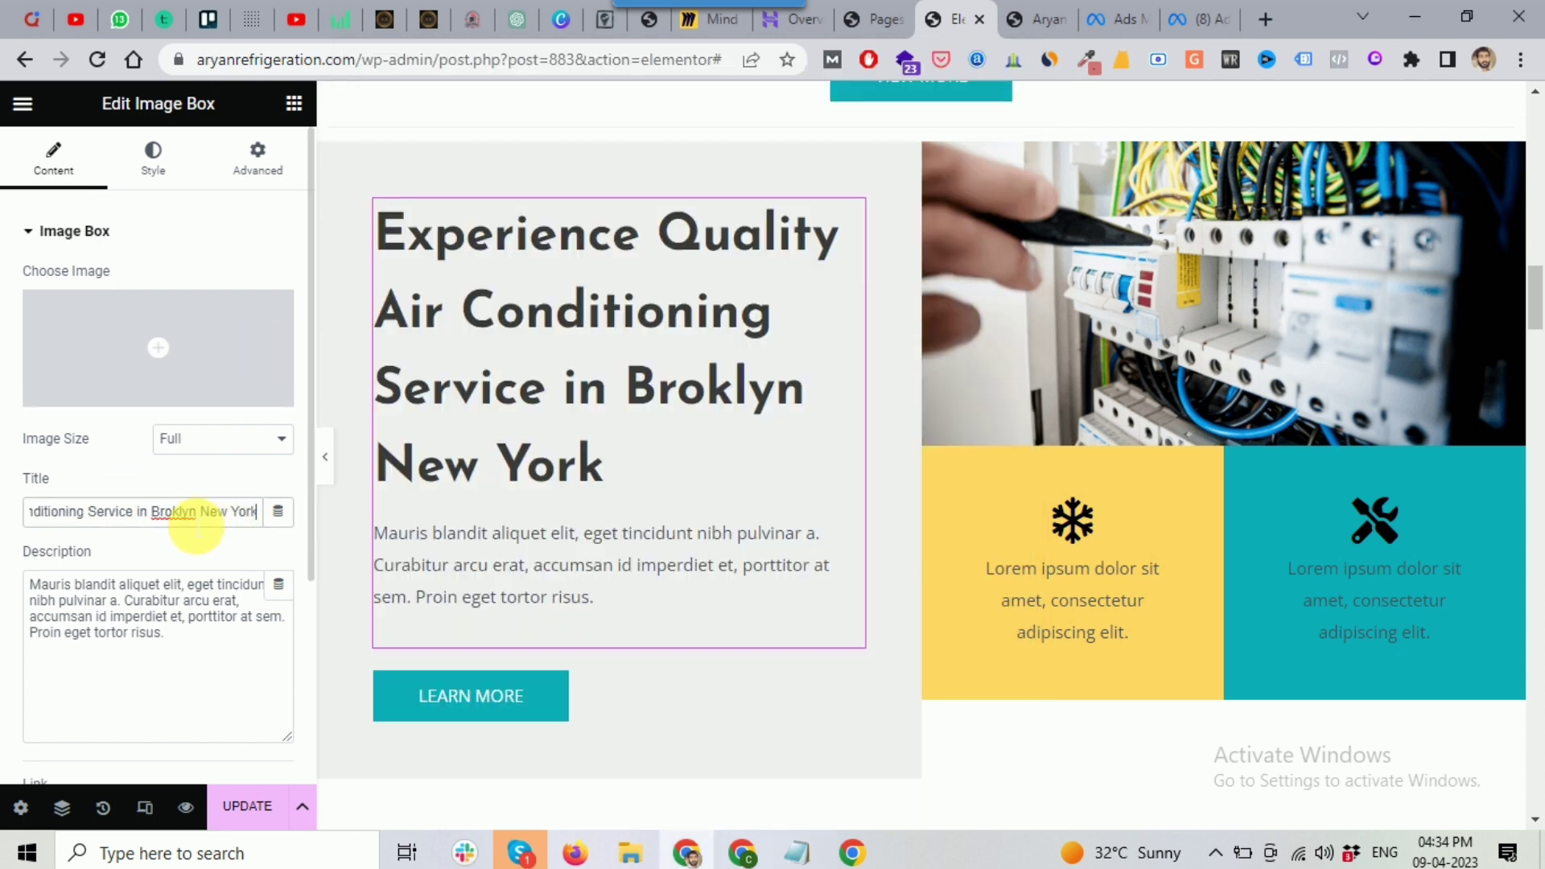
pyautogui.moveTo(150, 515); pyautogui.dragTo(293, 533)
pyautogui.write('Nashik')
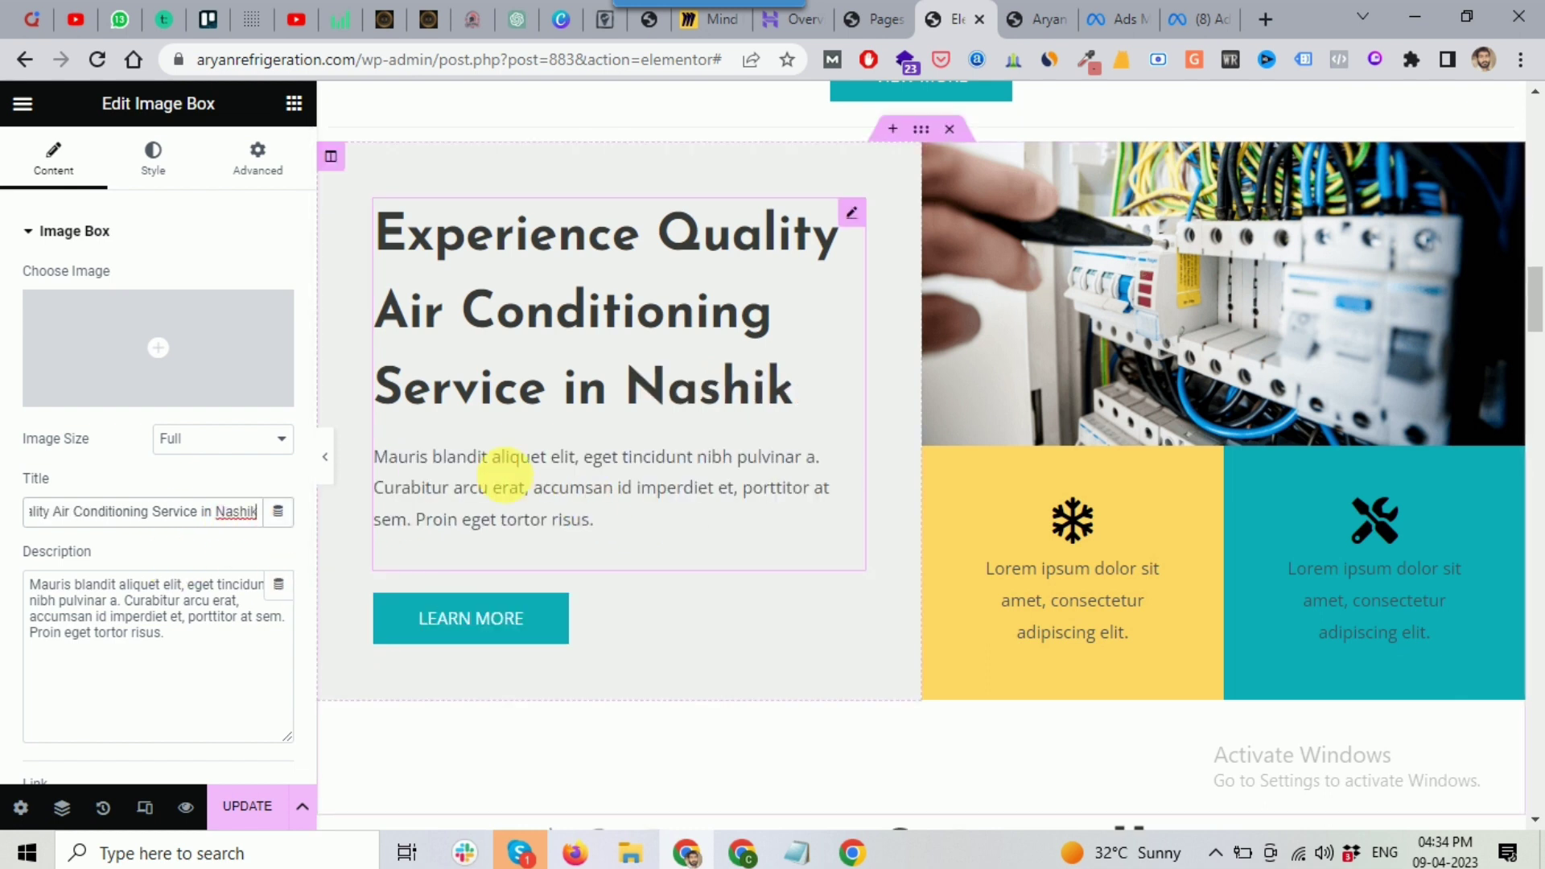
# Step: Select the placeholder description text, then open a Chrome guest browser window
pyautogui.click(200, 606)
pyautogui.click(456, 488)
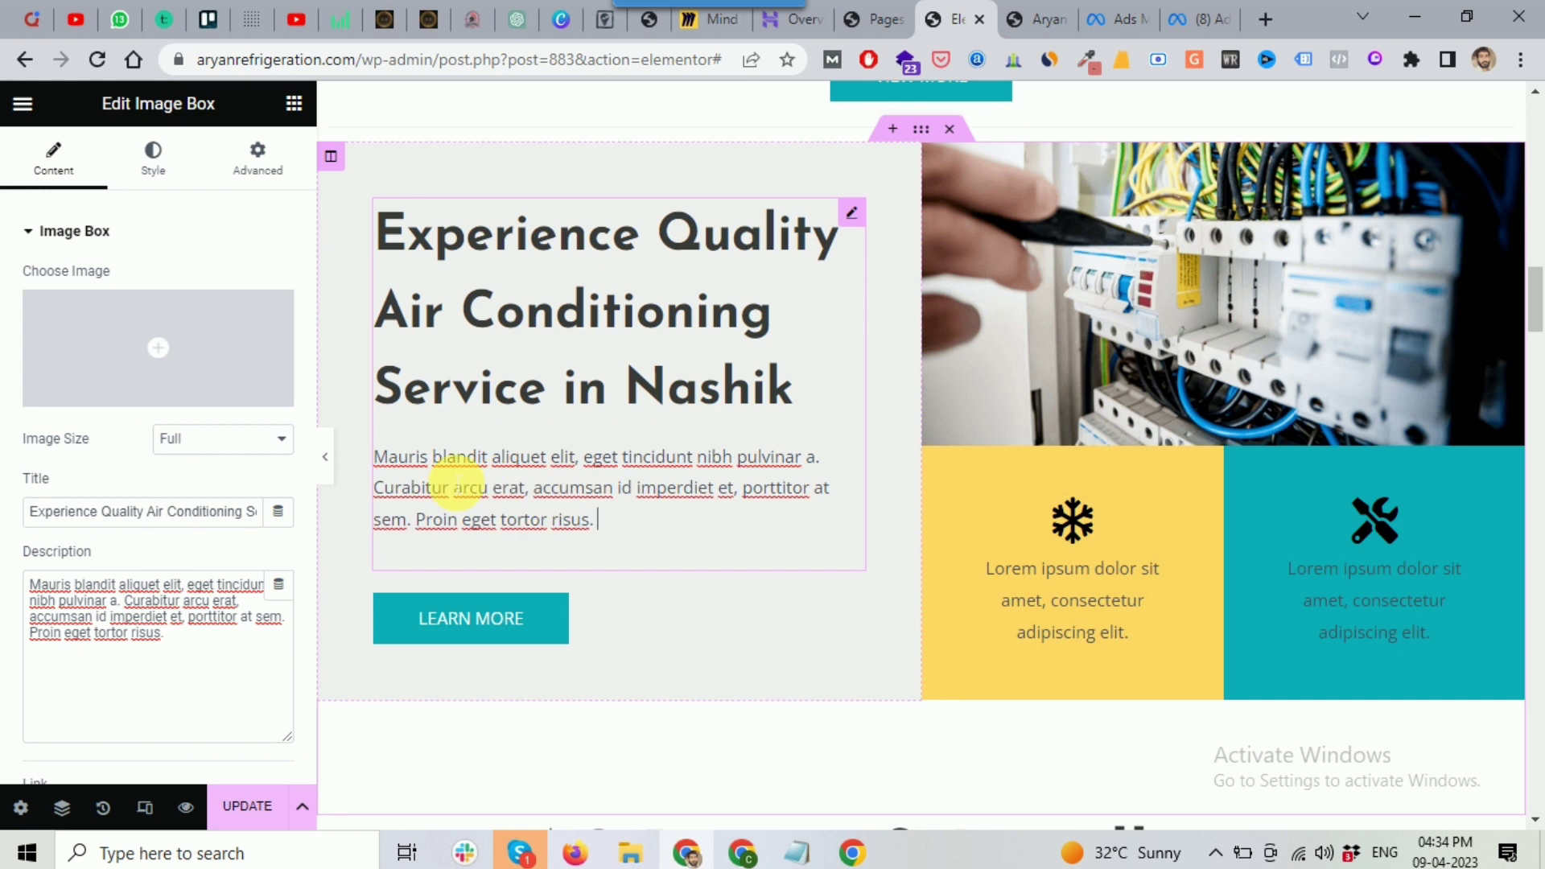
pyautogui.click(853, 853)
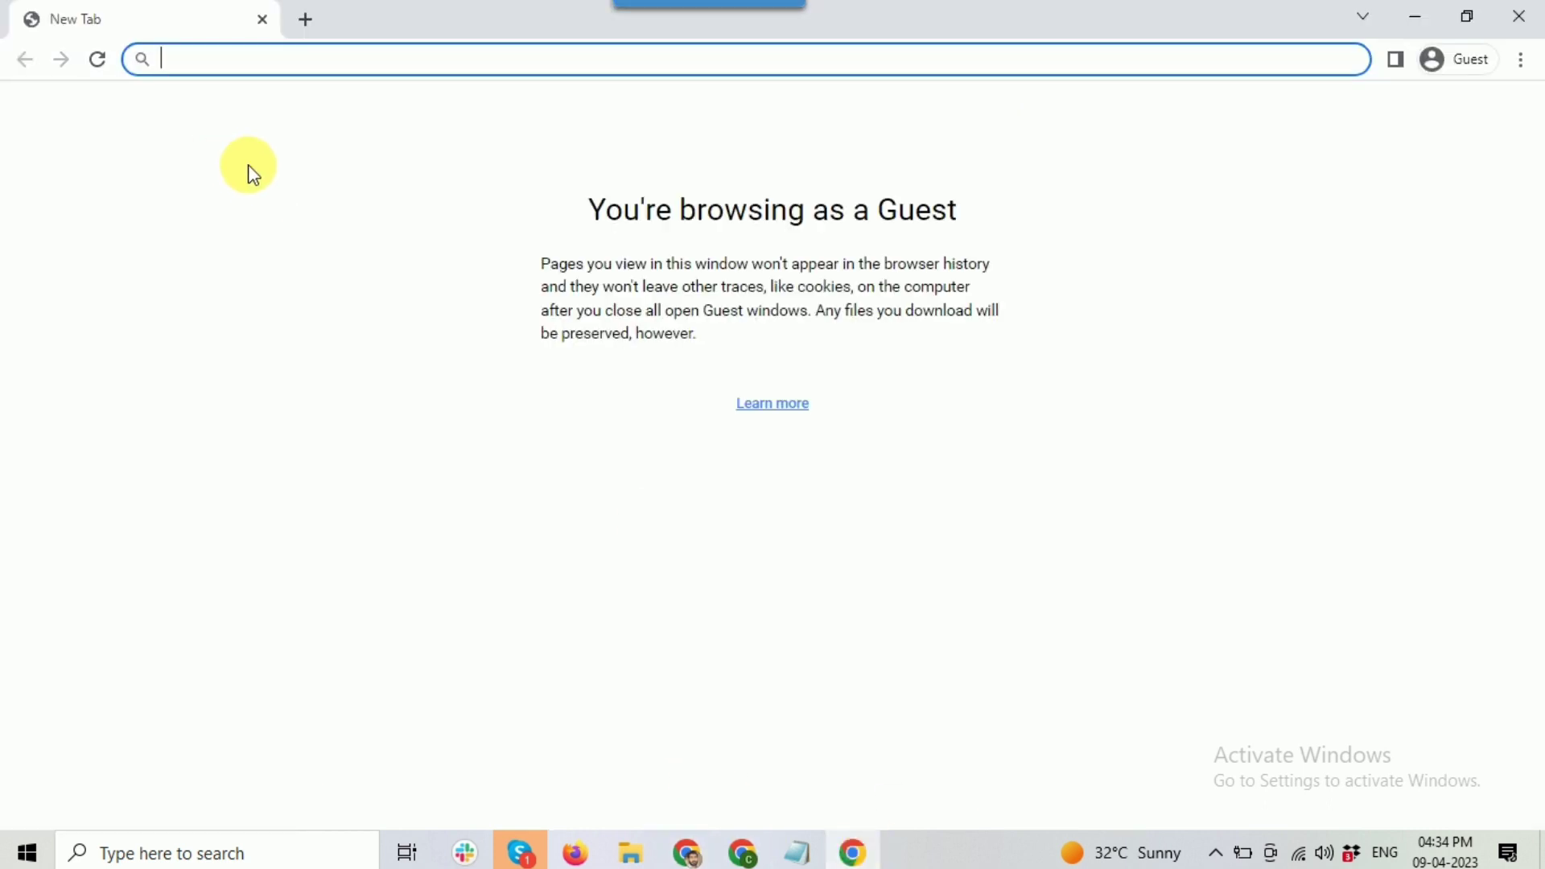
# Step: Search Google for 'ac repair' and dismiss the location permission request
pyautogui.write('ac')
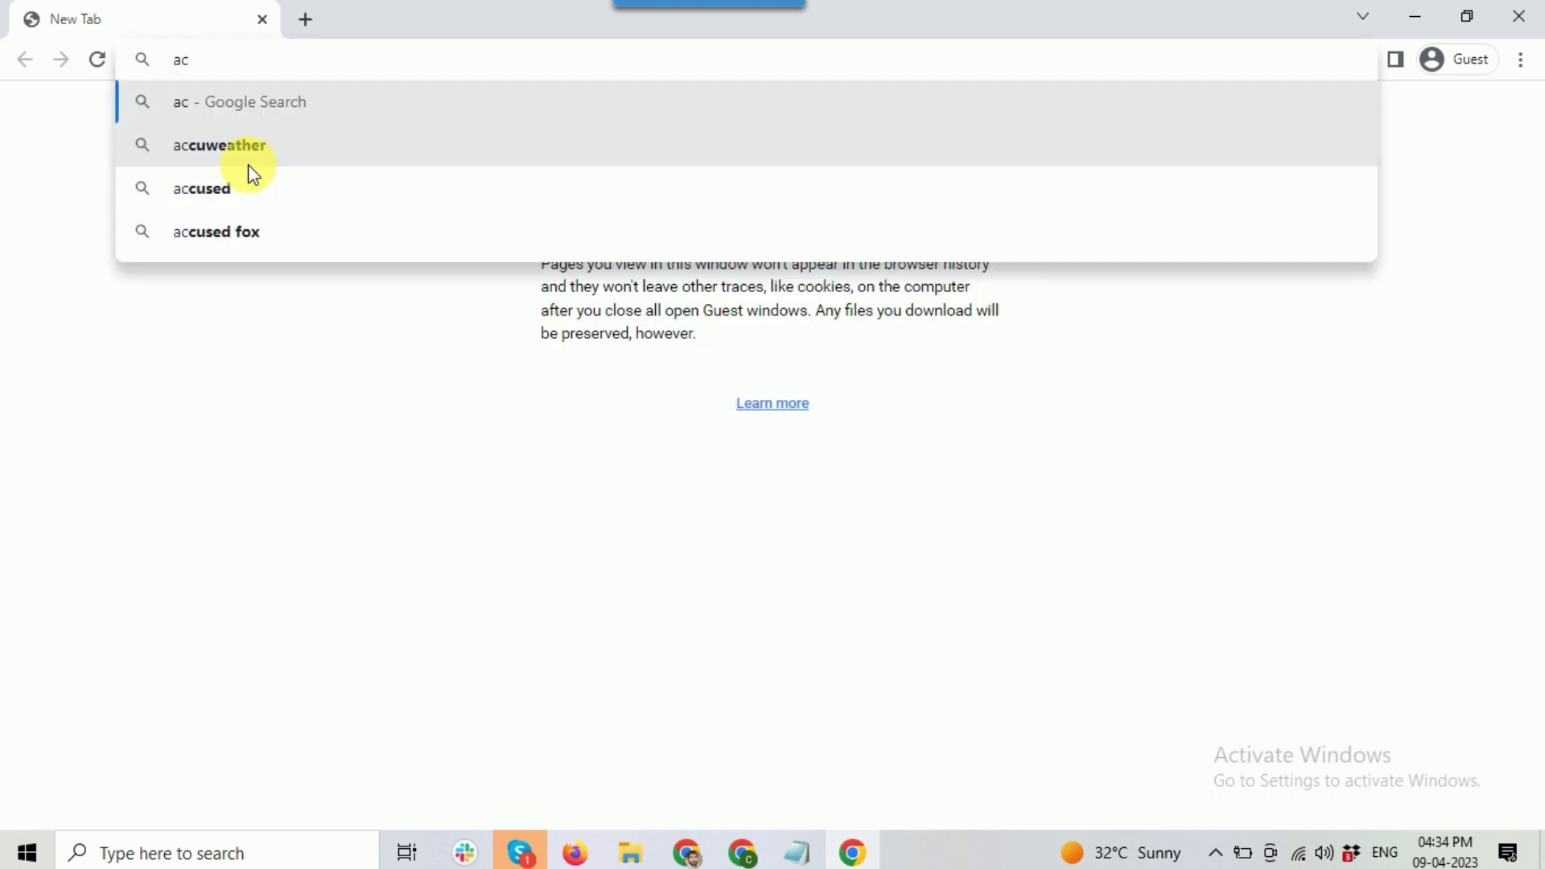
pyautogui.write(' repair')
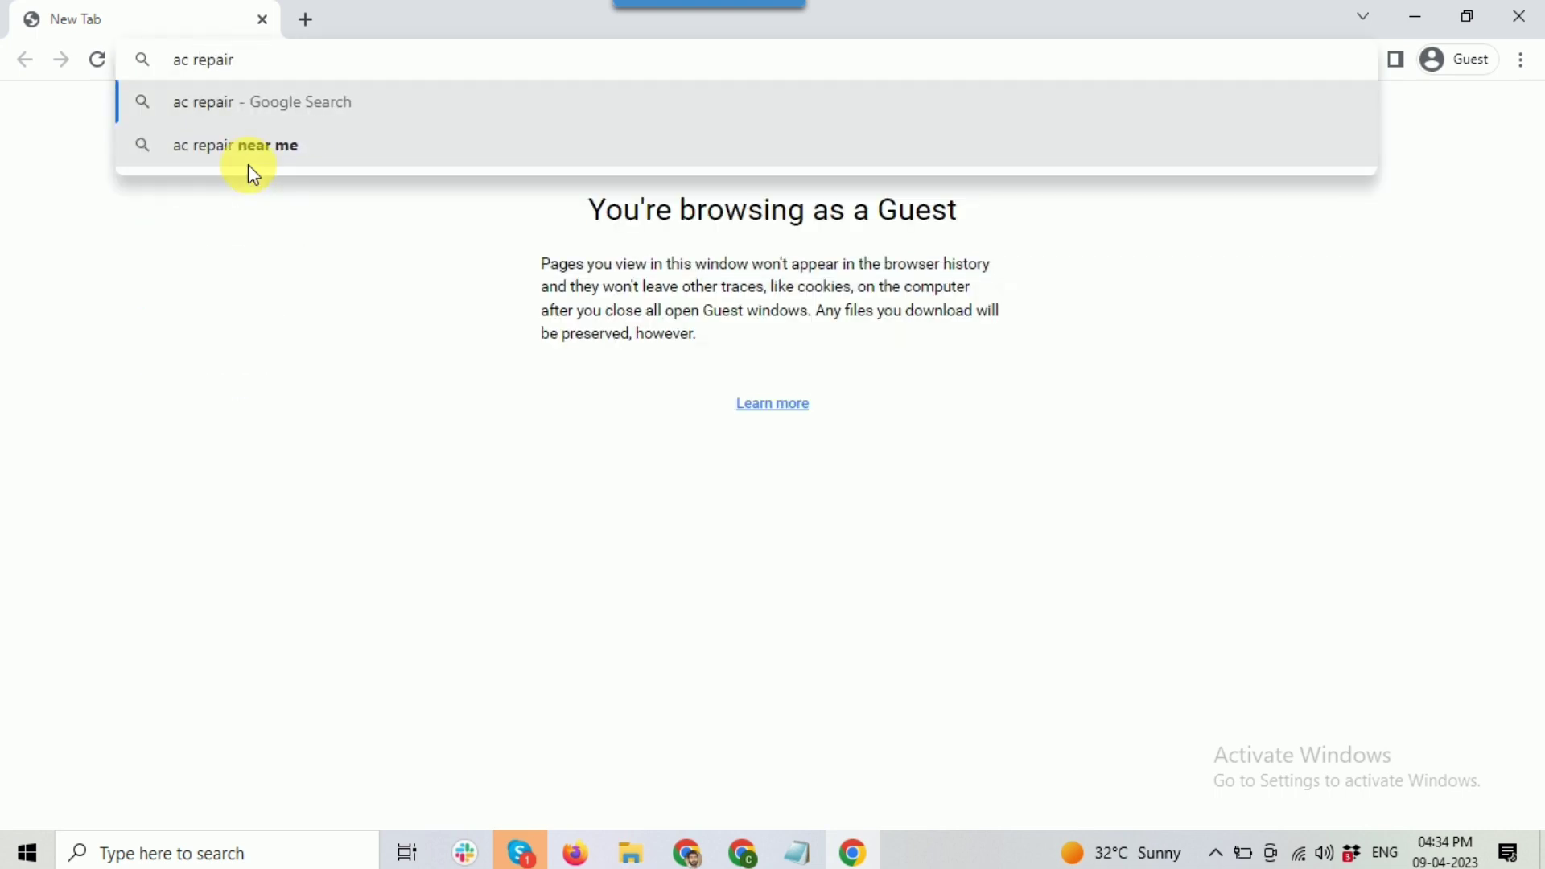
pyautogui.press('Return')
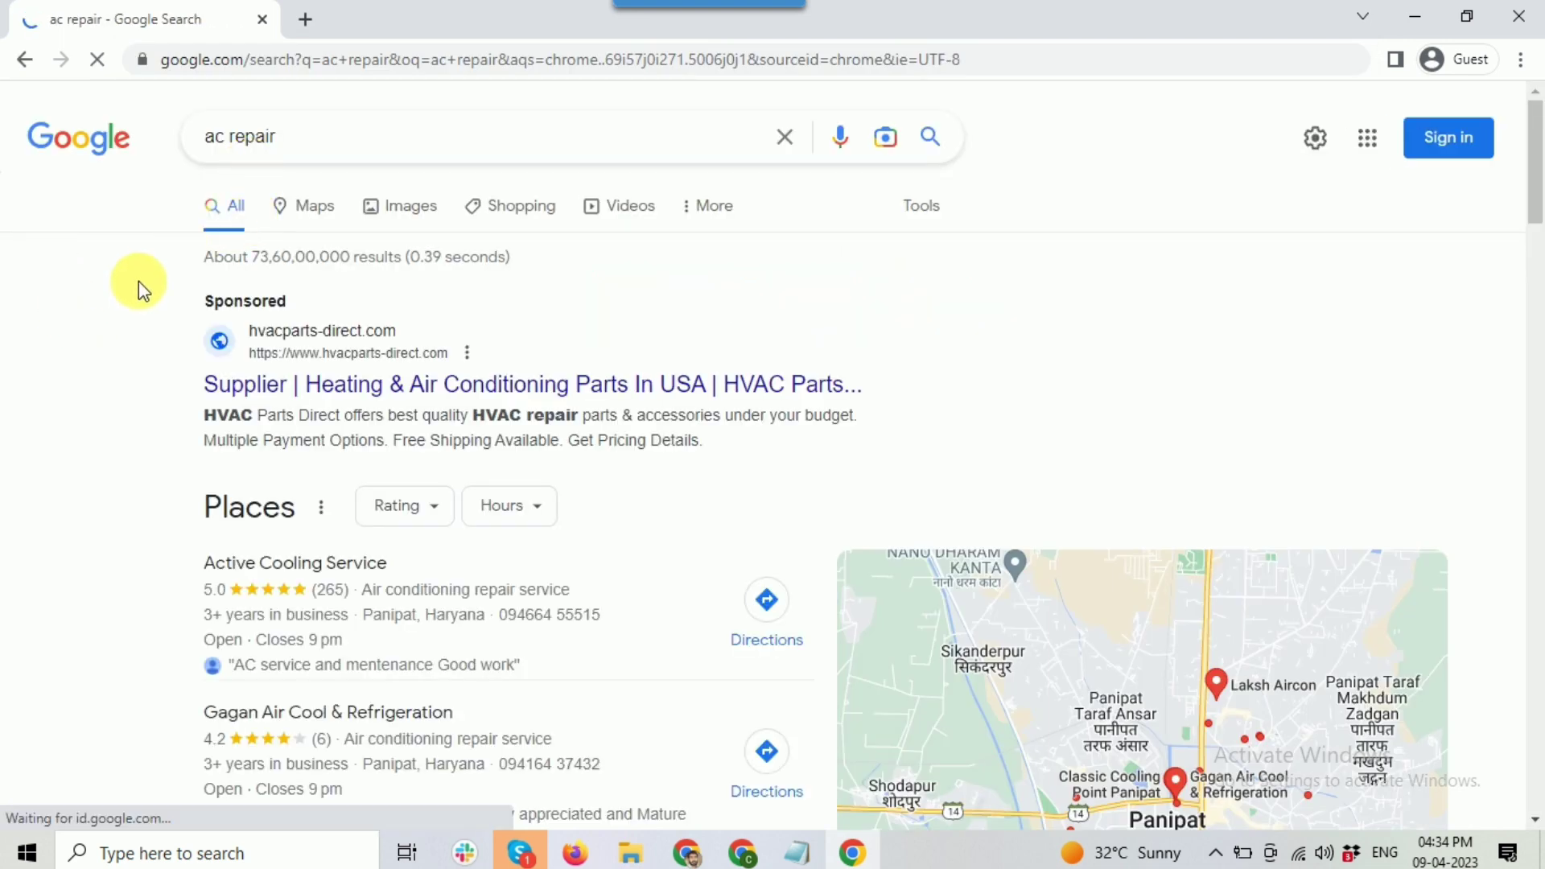
pyautogui.scroll(-10, 138, 282)
pyautogui.scroll(-1, 142, 279)
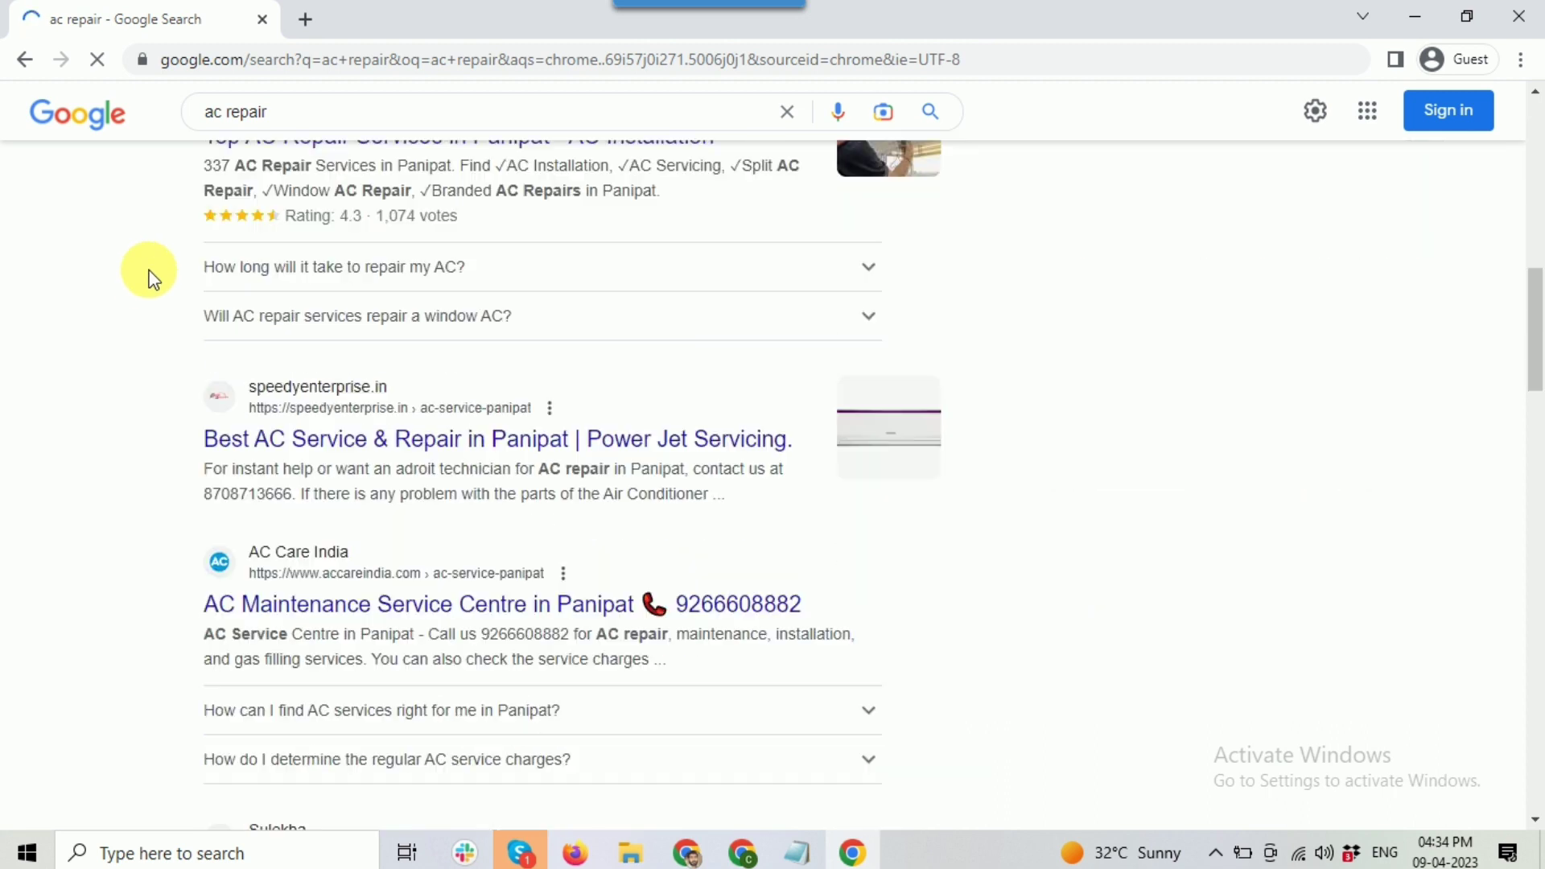
pyautogui.scroll(-1, 143, 258)
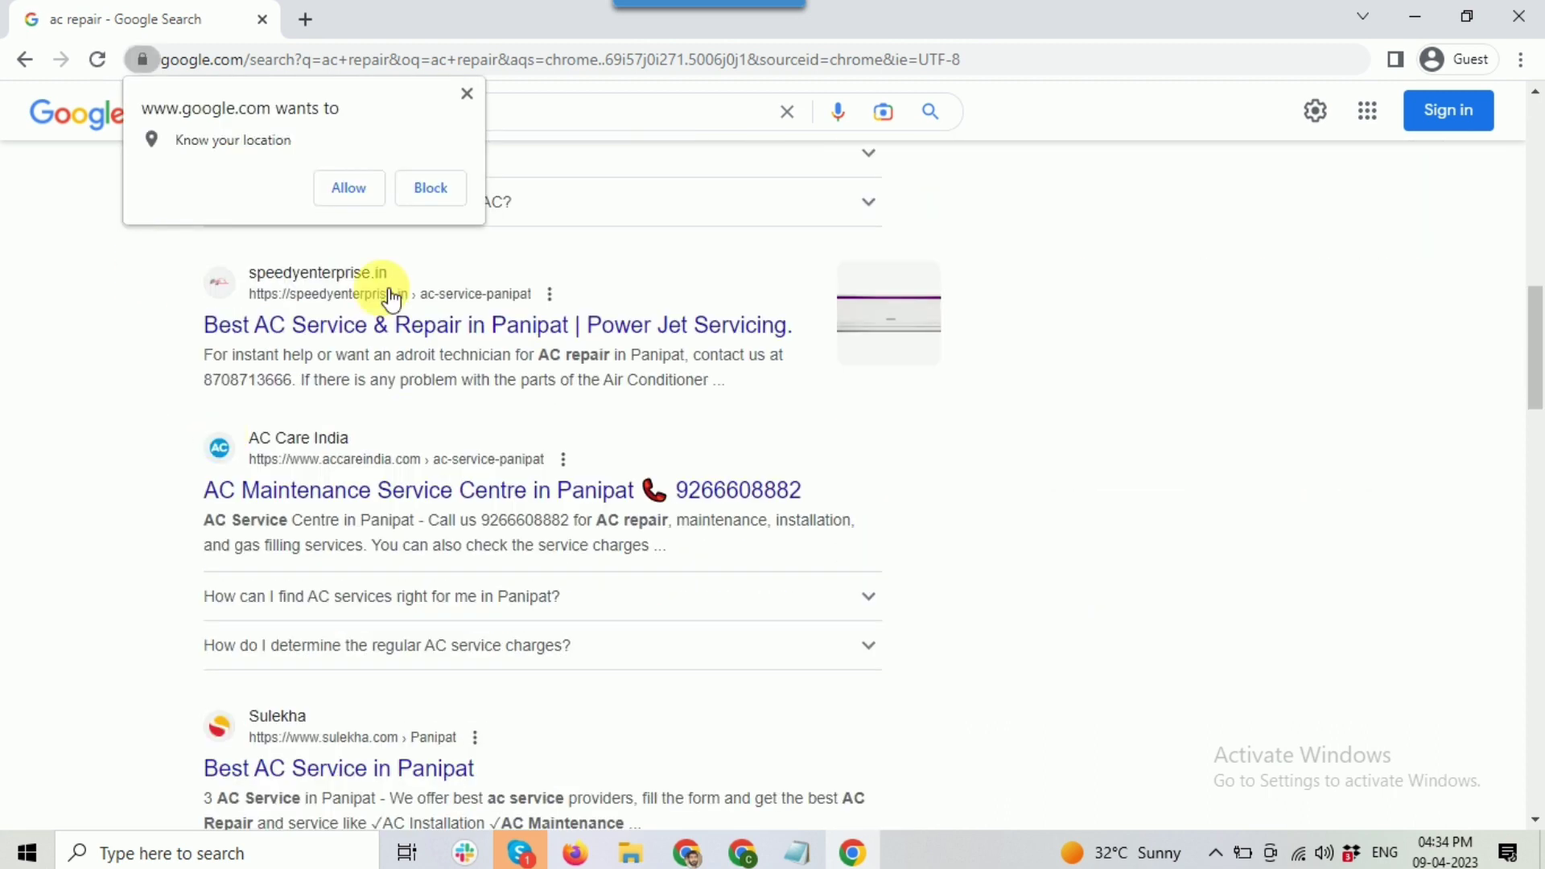
pyautogui.click(472, 93)
# Step: Open the Panipat AC repair result in a new tab
pyautogui.scroll(-1, 372, 407)
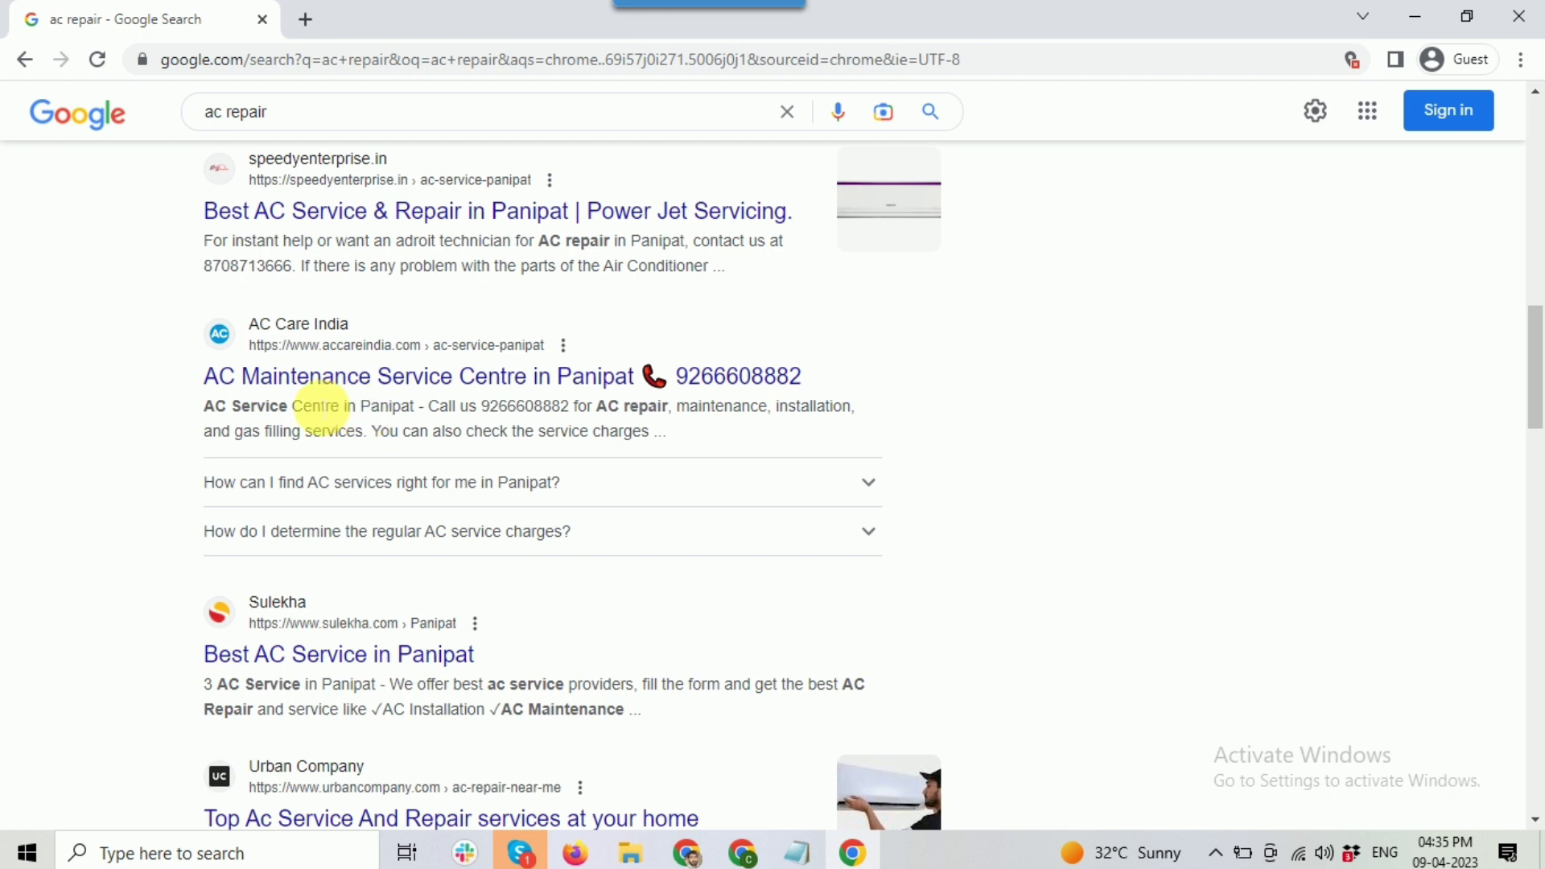
pyautogui.scroll(-3, 322, 406)
pyautogui.scroll(-2, 322, 406)
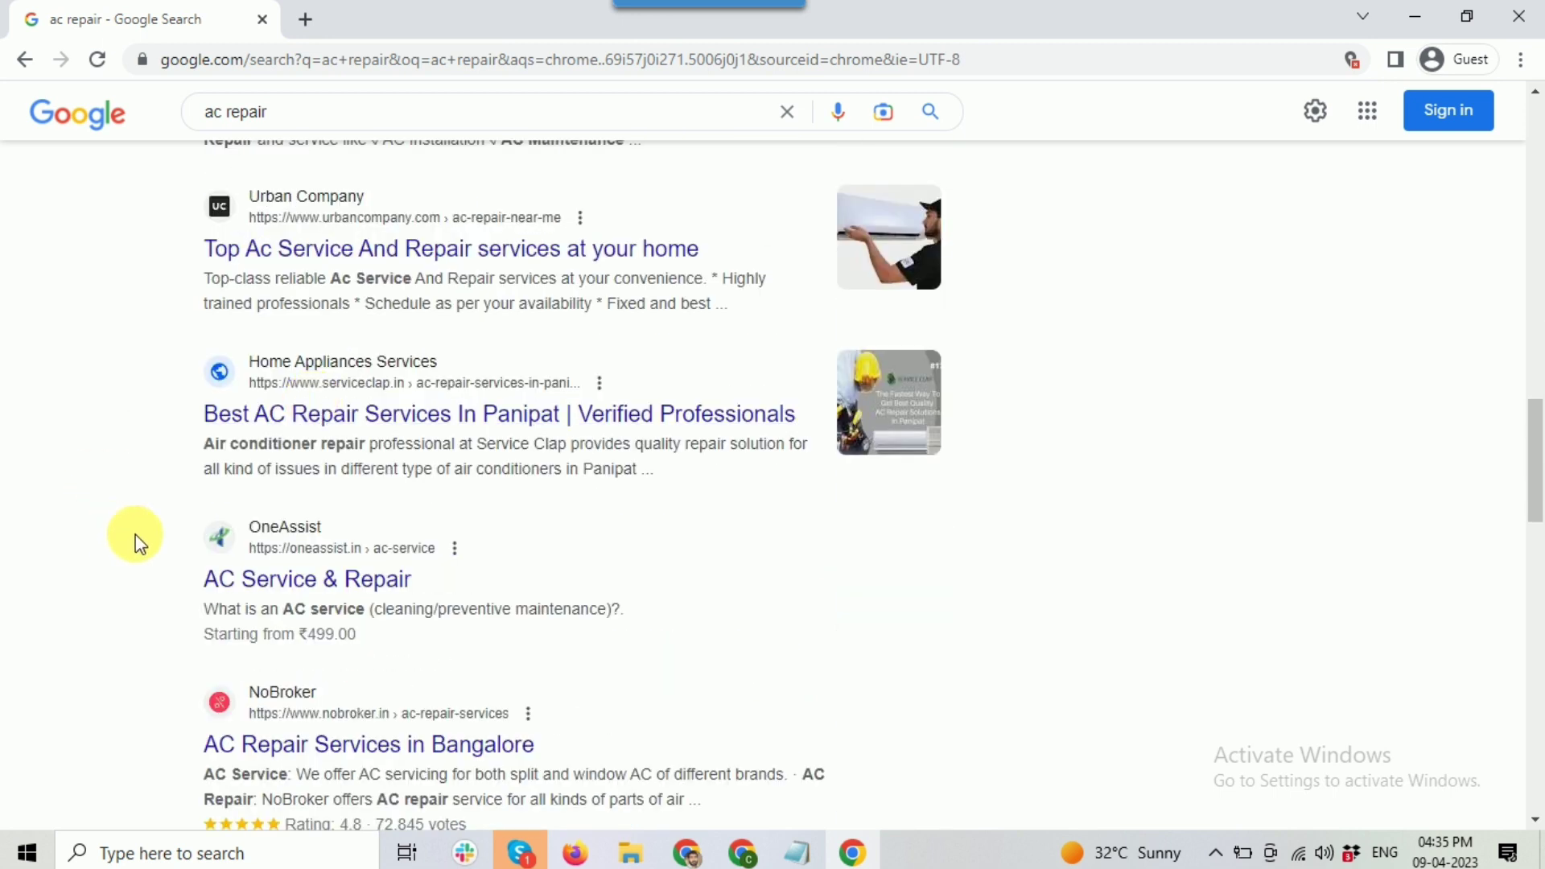
pyautogui.scroll(-1, 497, 561)
pyautogui.scroll(-5, 862, 486)
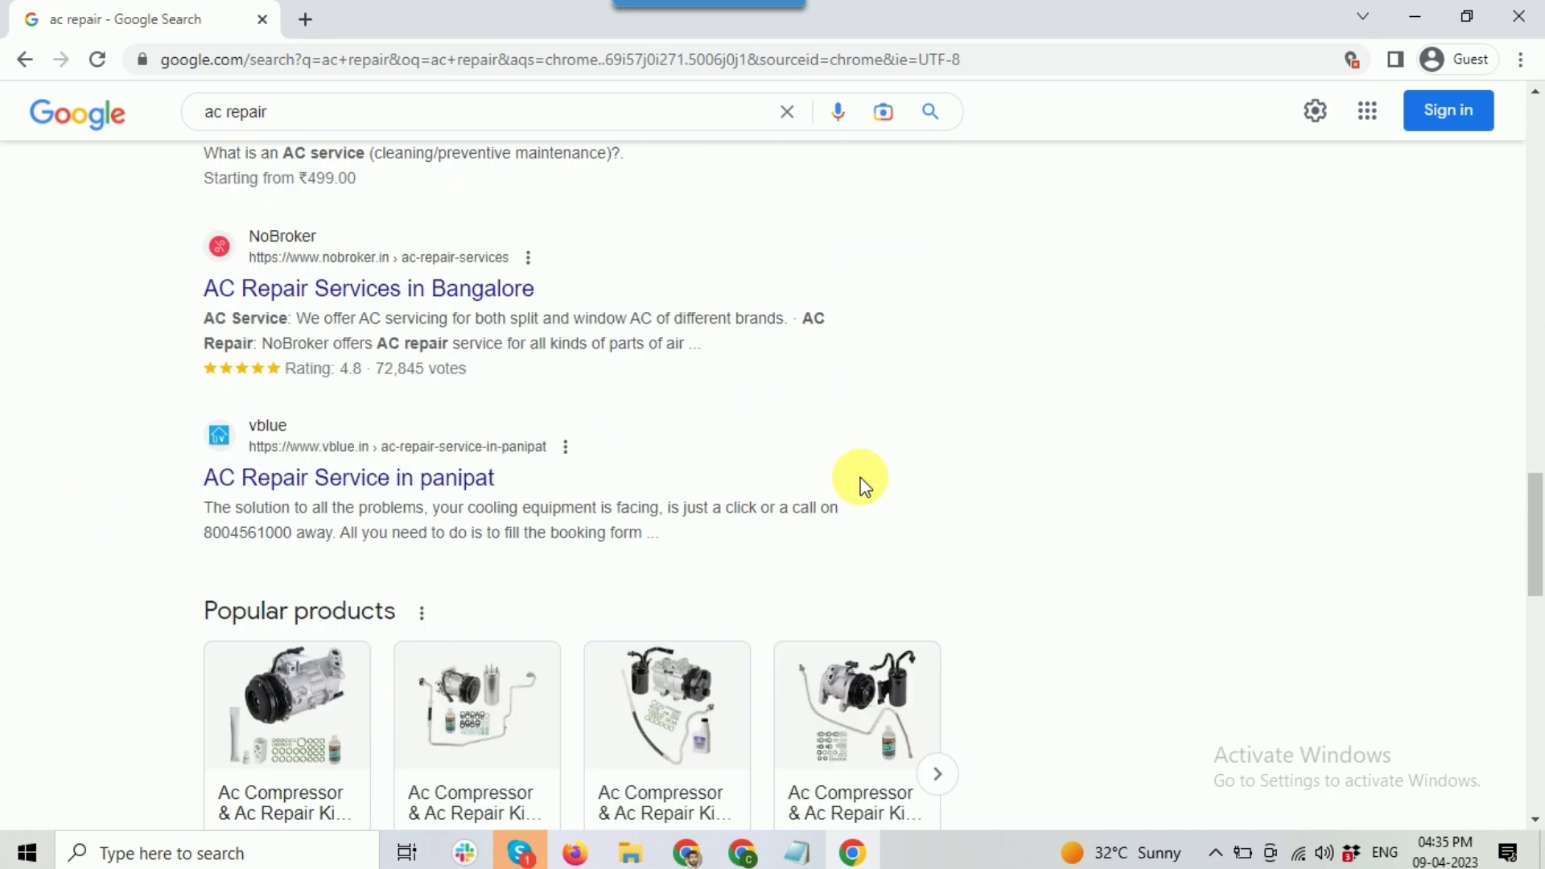
pyautogui.scroll(-4, 373, 379)
pyautogui.scroll(4, 373, 359)
pyautogui.rightClick(370, 365)
pyautogui.click(373, 372)
# Step: Move on to page 3 of the ac repair search results
pyautogui.scroll(-13, 712, 545)
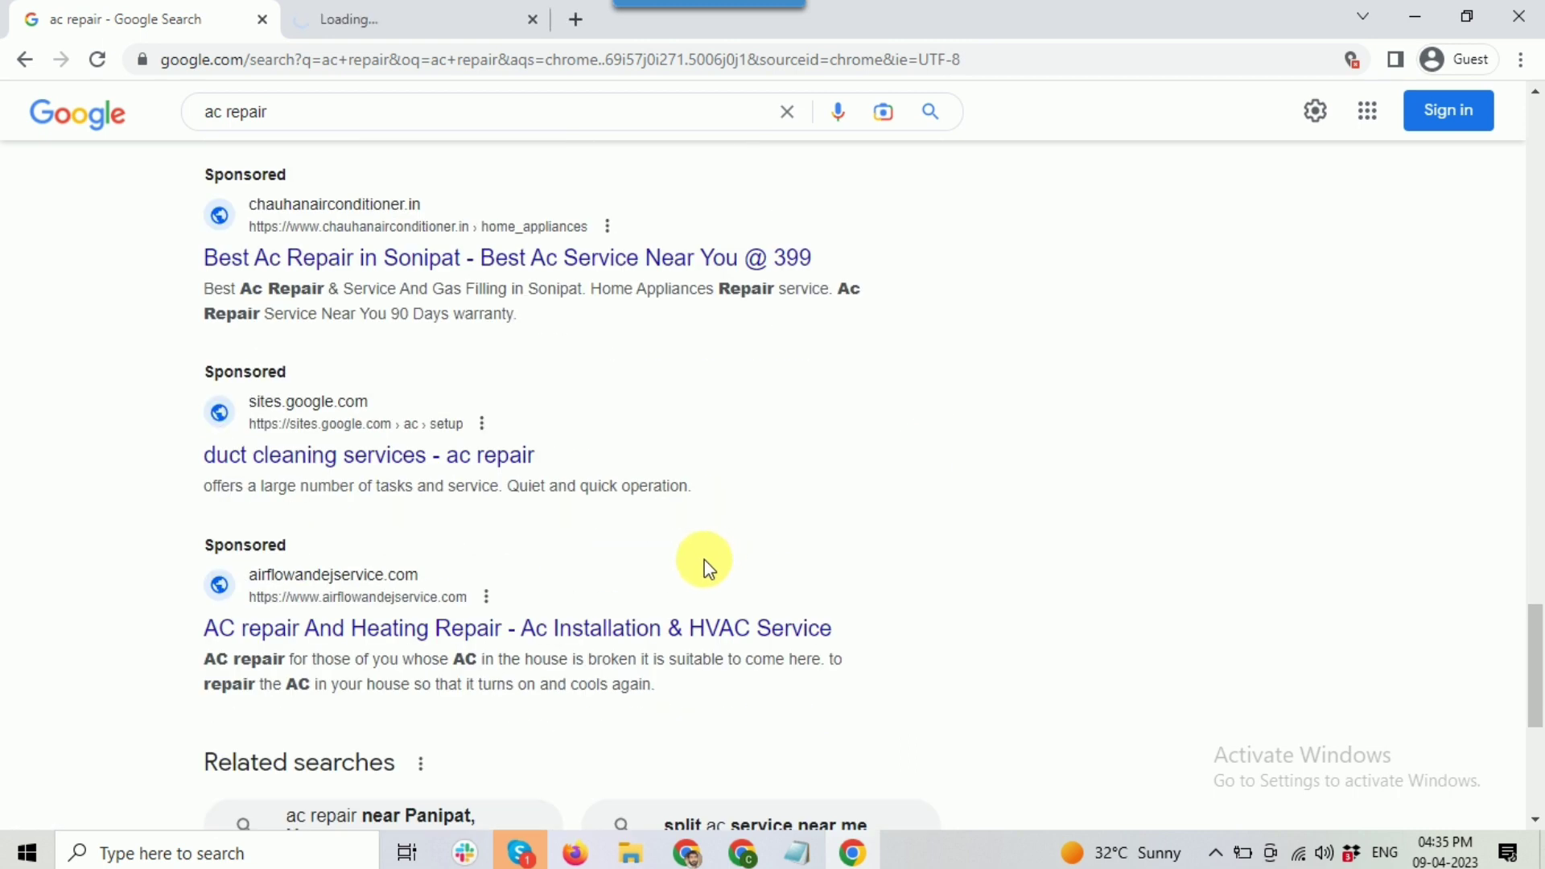
pyautogui.scroll(5, 694, 658)
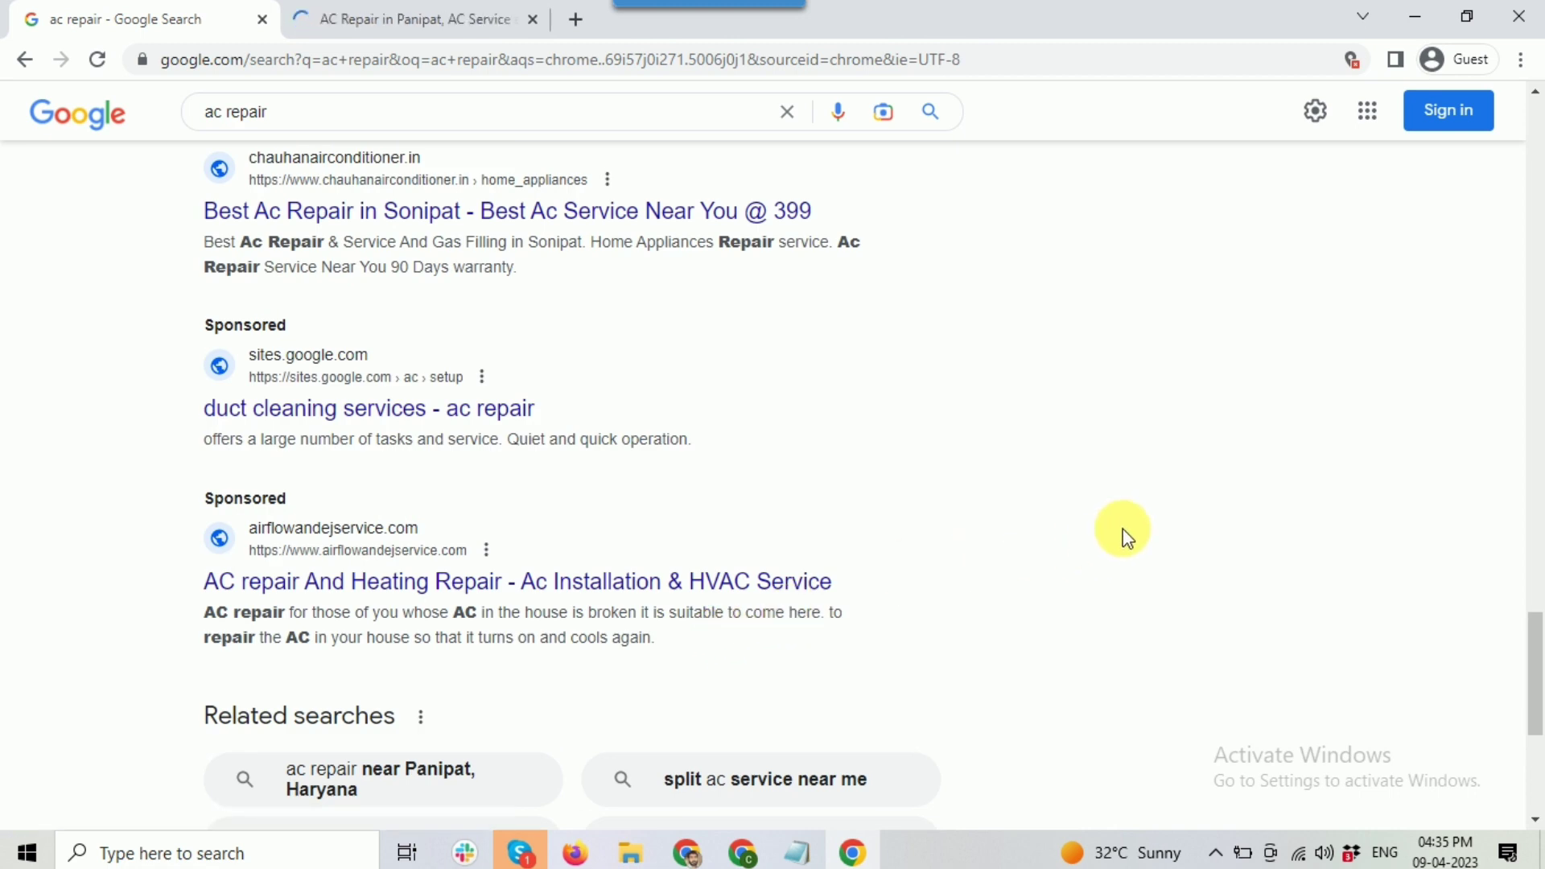
pyautogui.scroll(-5, 808, 690)
pyautogui.click(728, 649)
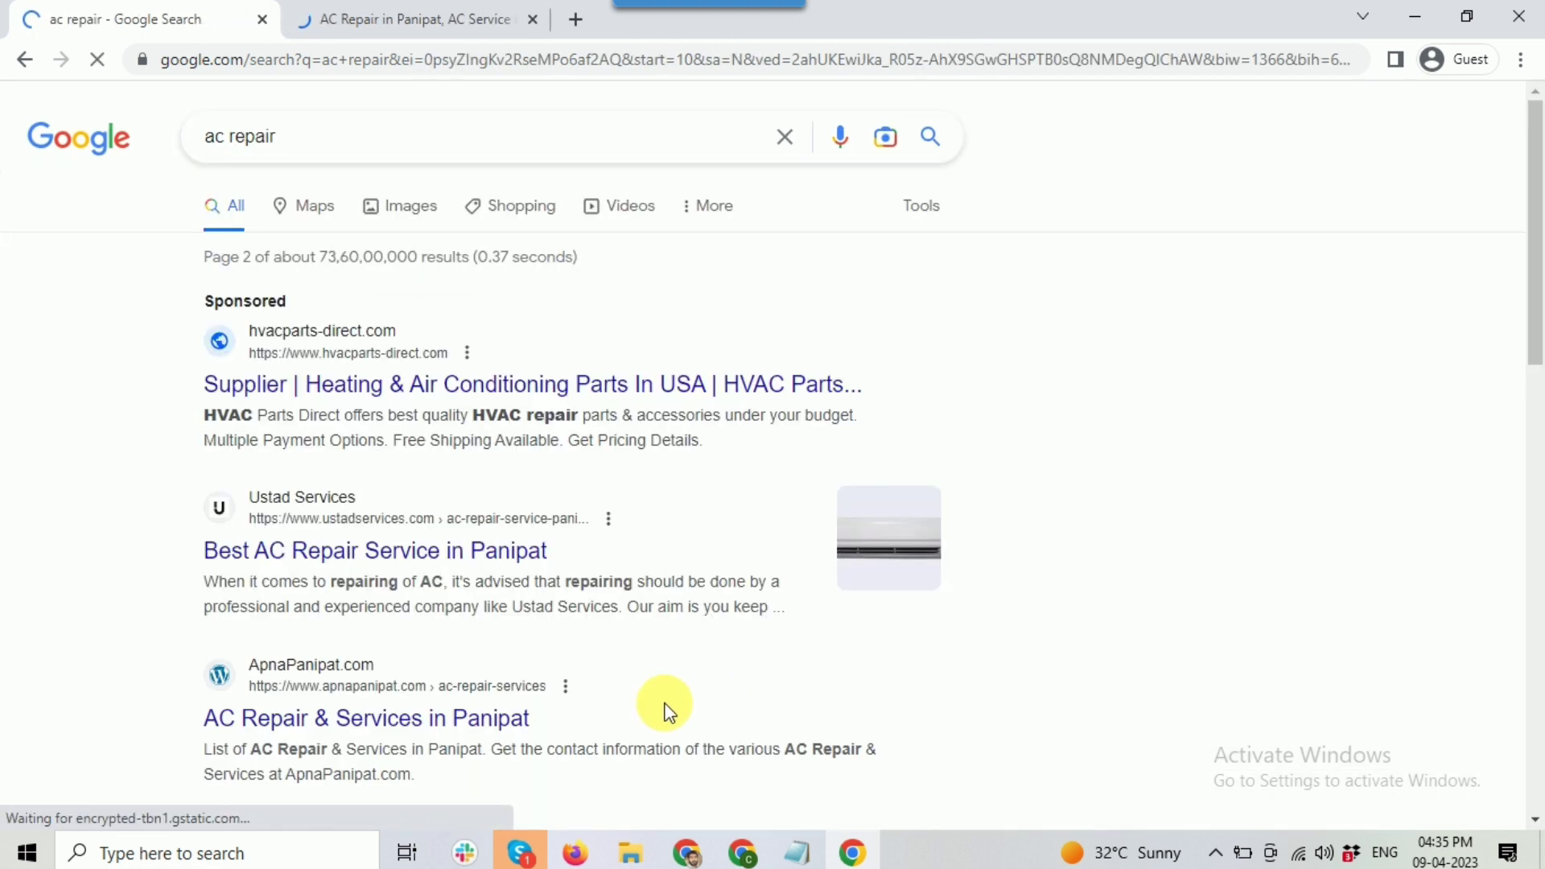
pyautogui.scroll(-3, 341, 470)
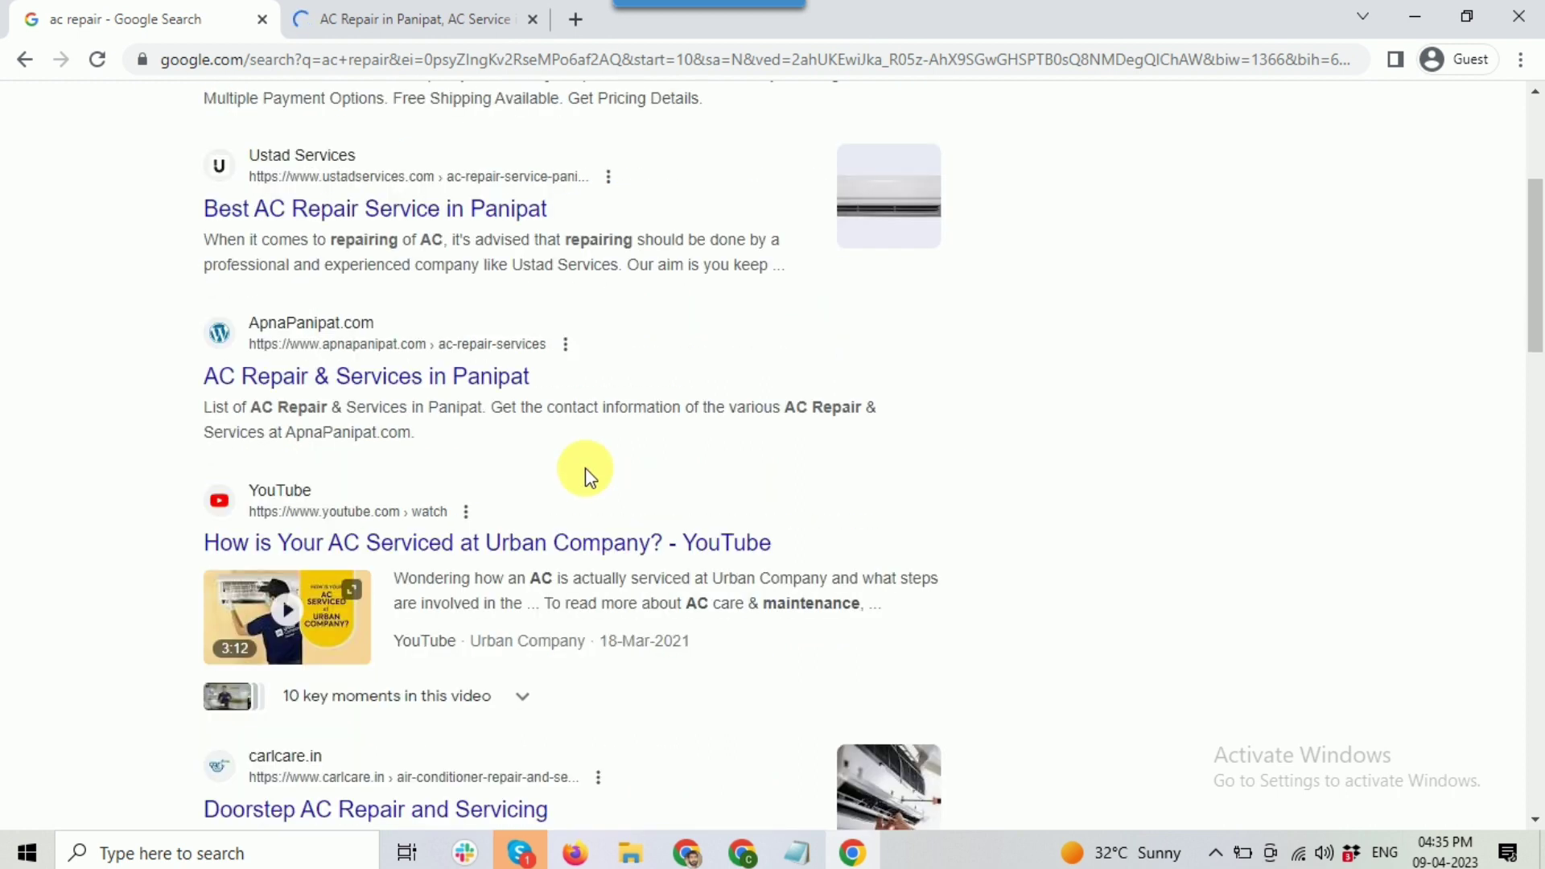
pyautogui.scroll(-6, 586, 470)
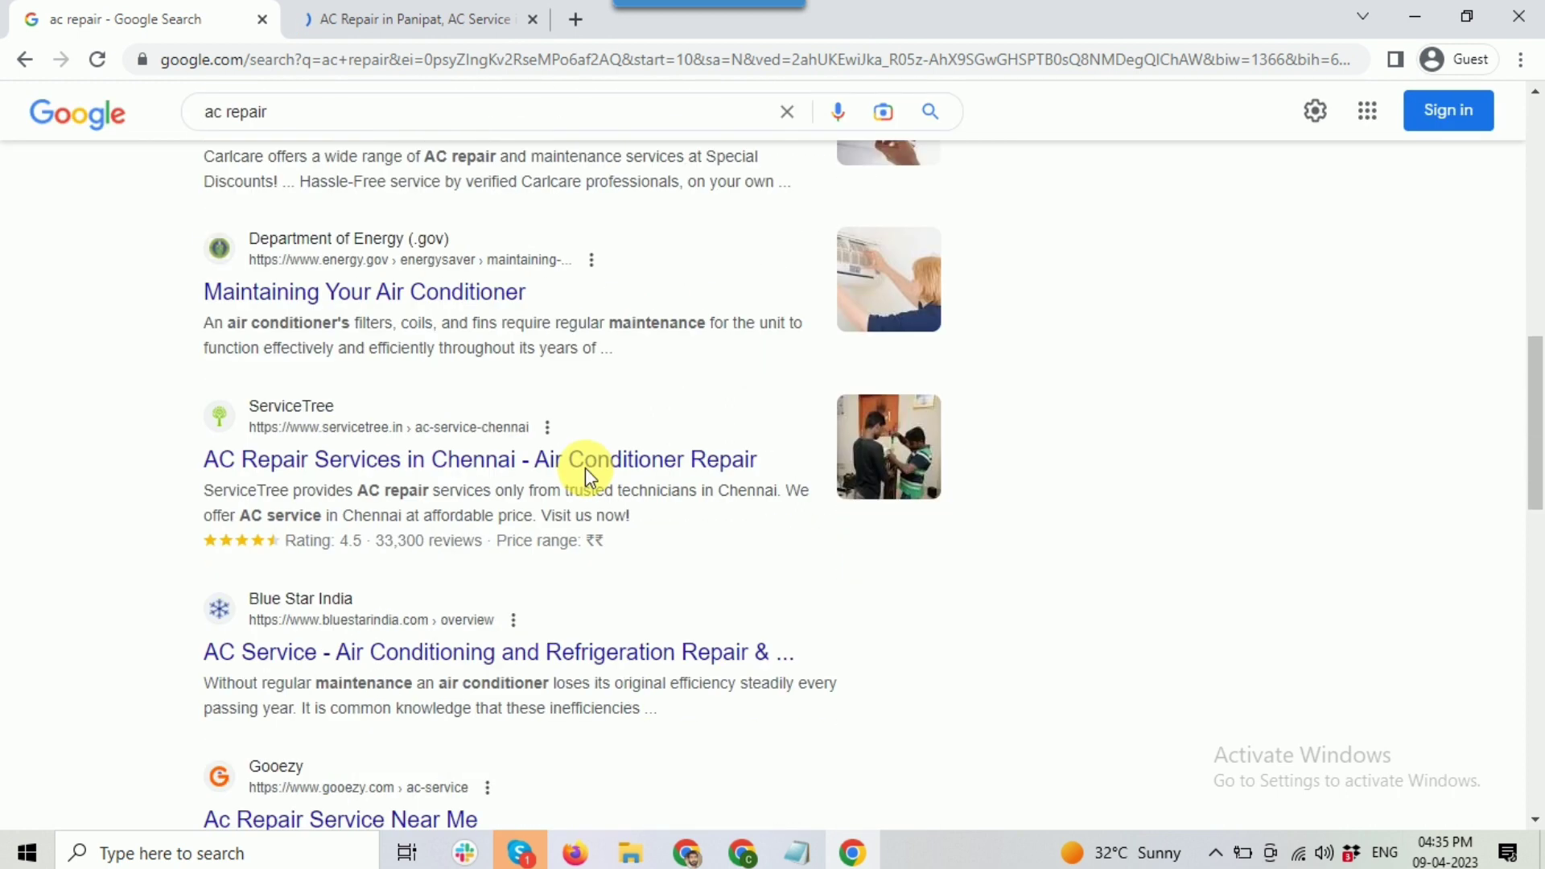
pyautogui.scroll(-4, 586, 467)
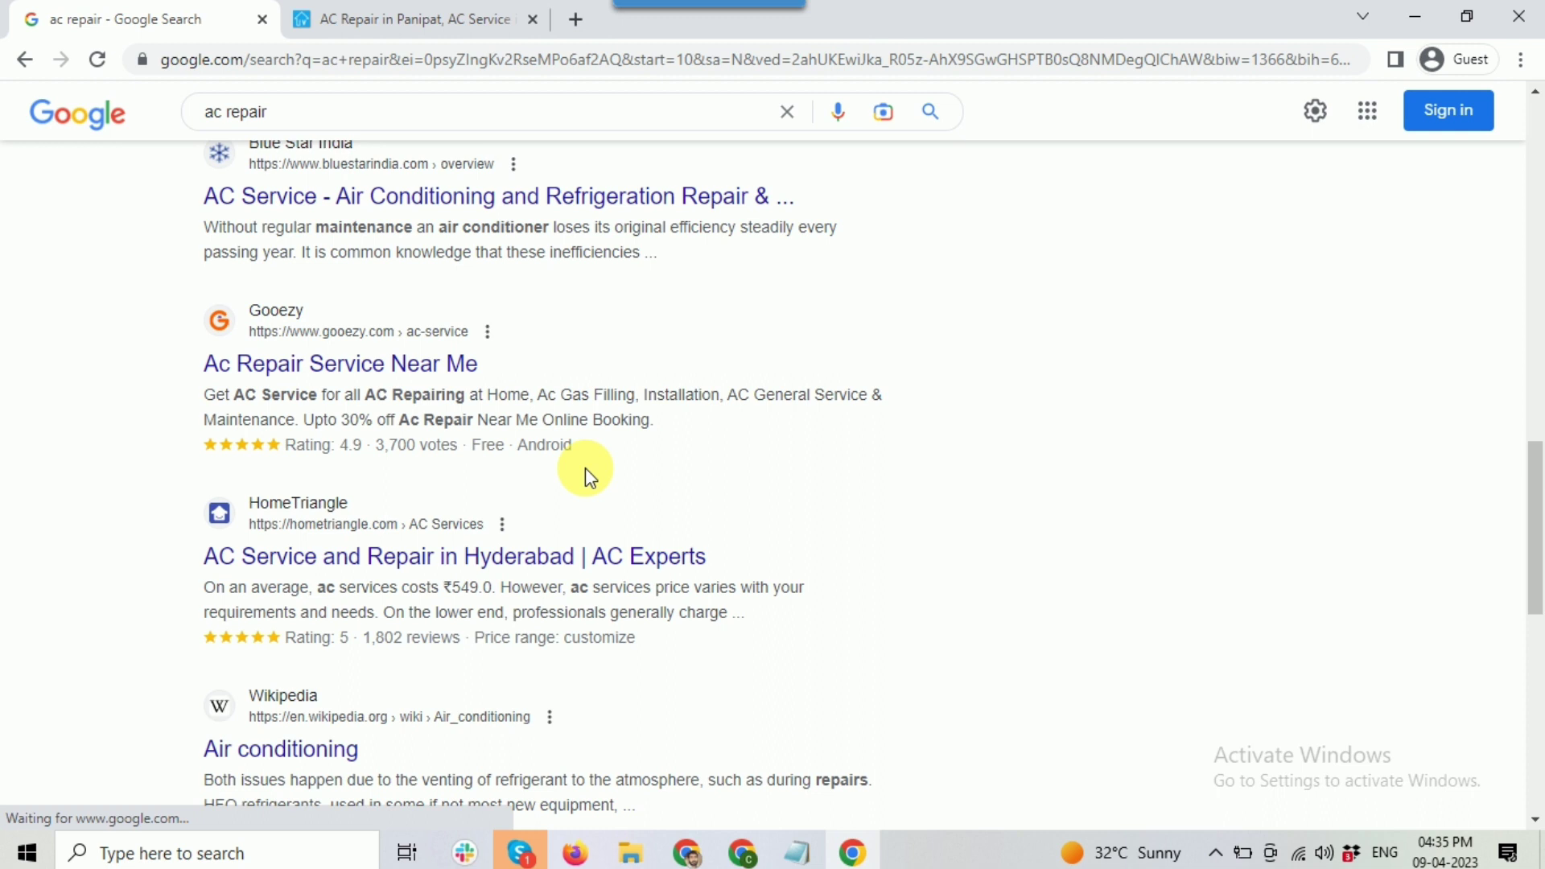
pyautogui.scroll(-2, 586, 467)
pyautogui.scroll(-2, 592, 462)
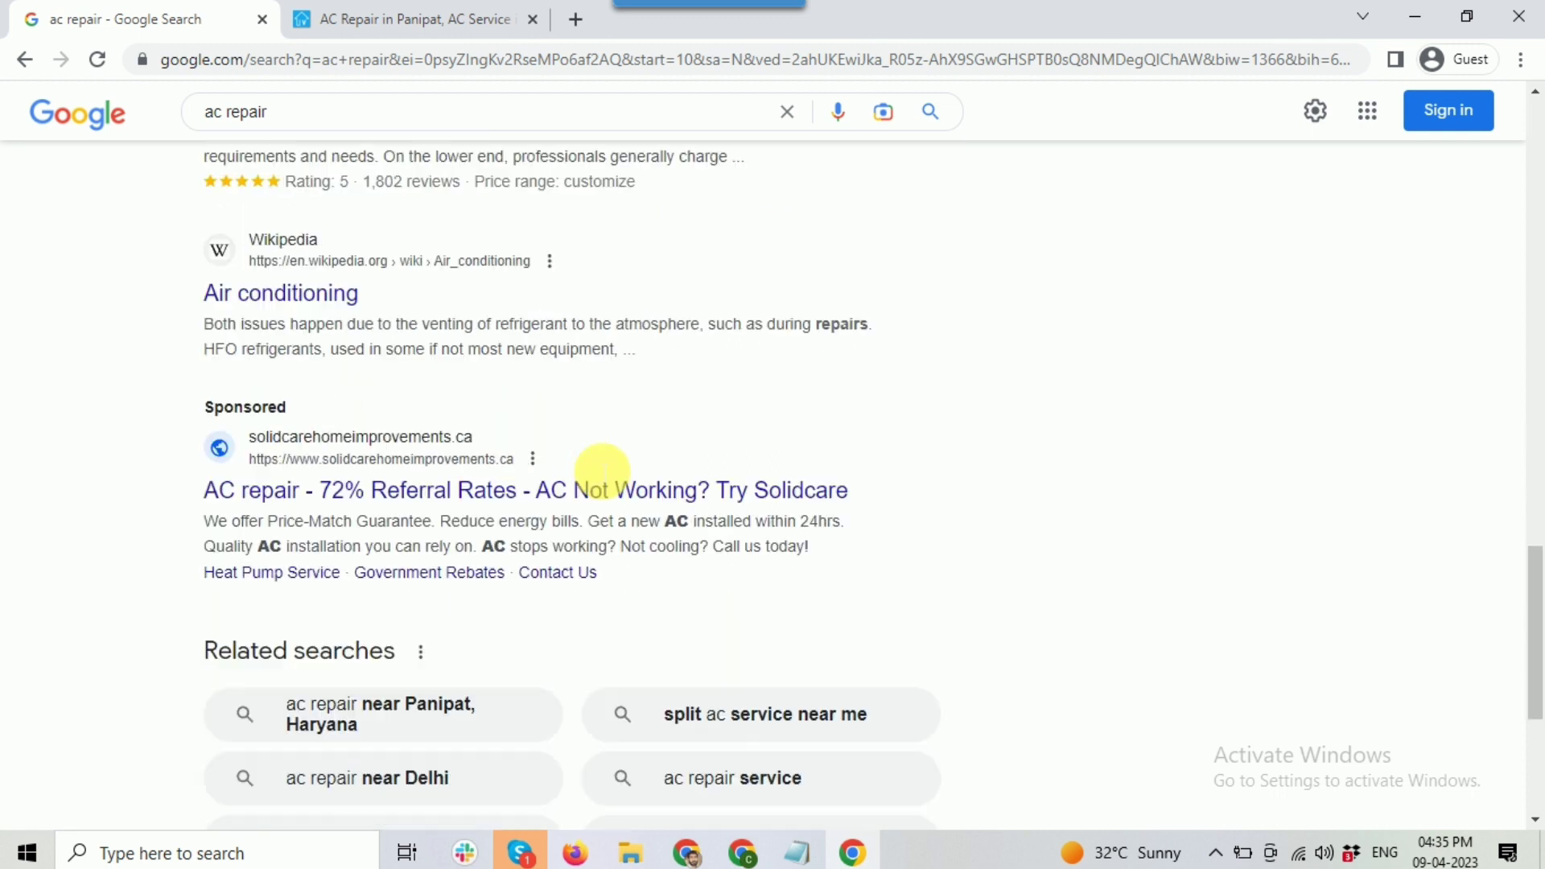
pyautogui.scroll(-4, 595, 466)
pyautogui.click(779, 657)
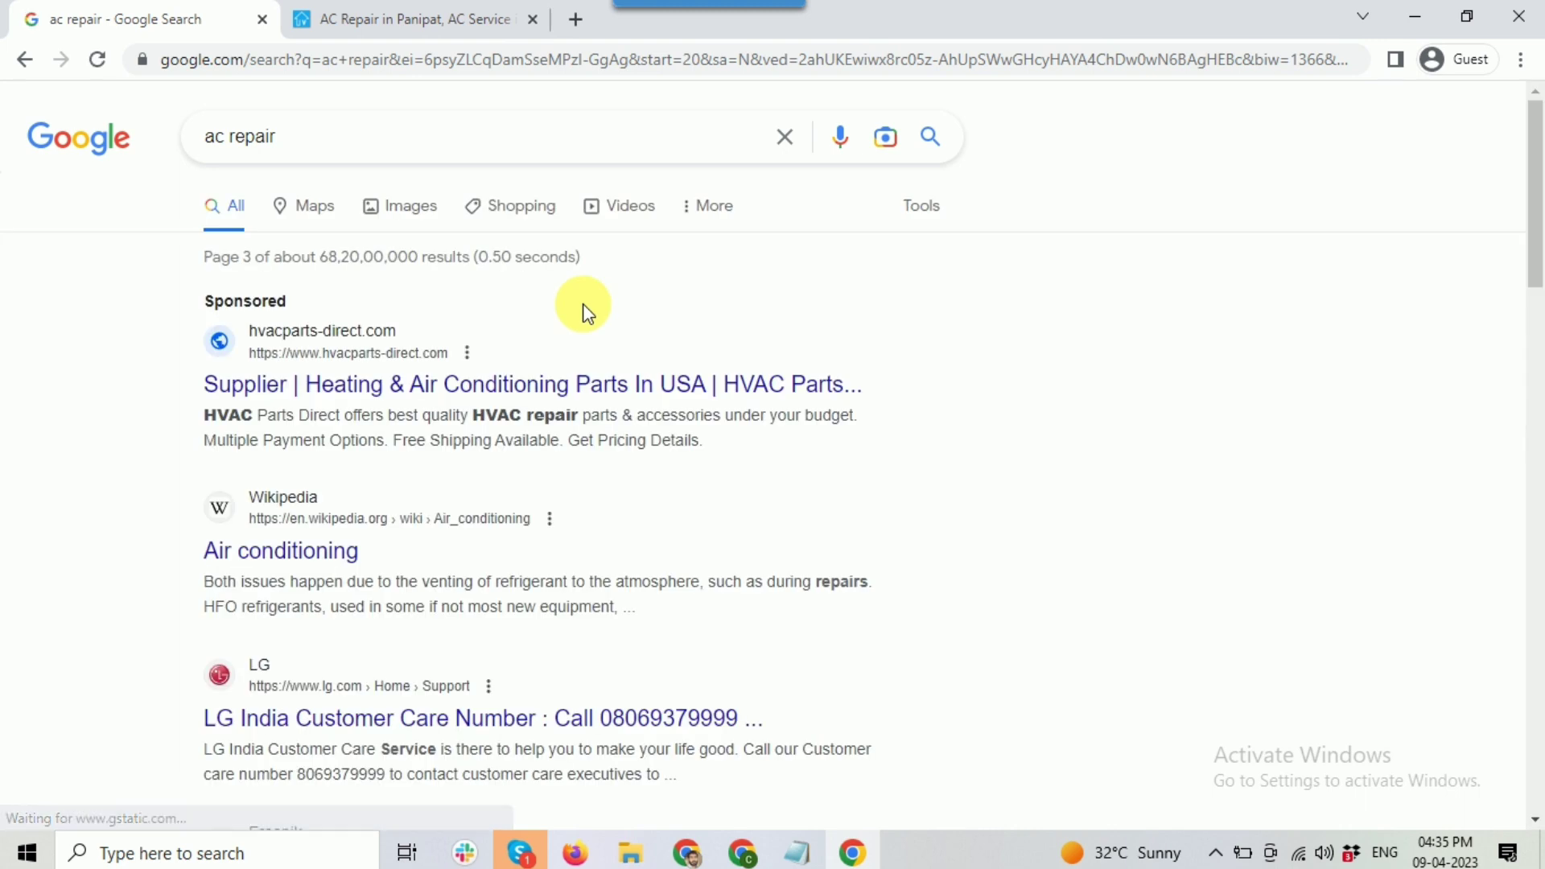
# Step: Open the acservicedwarka.in 'AC Repair in Dwarka' result in a new tab
pyautogui.scroll(-2, 584, 306)
pyautogui.scroll(-2, 585, 306)
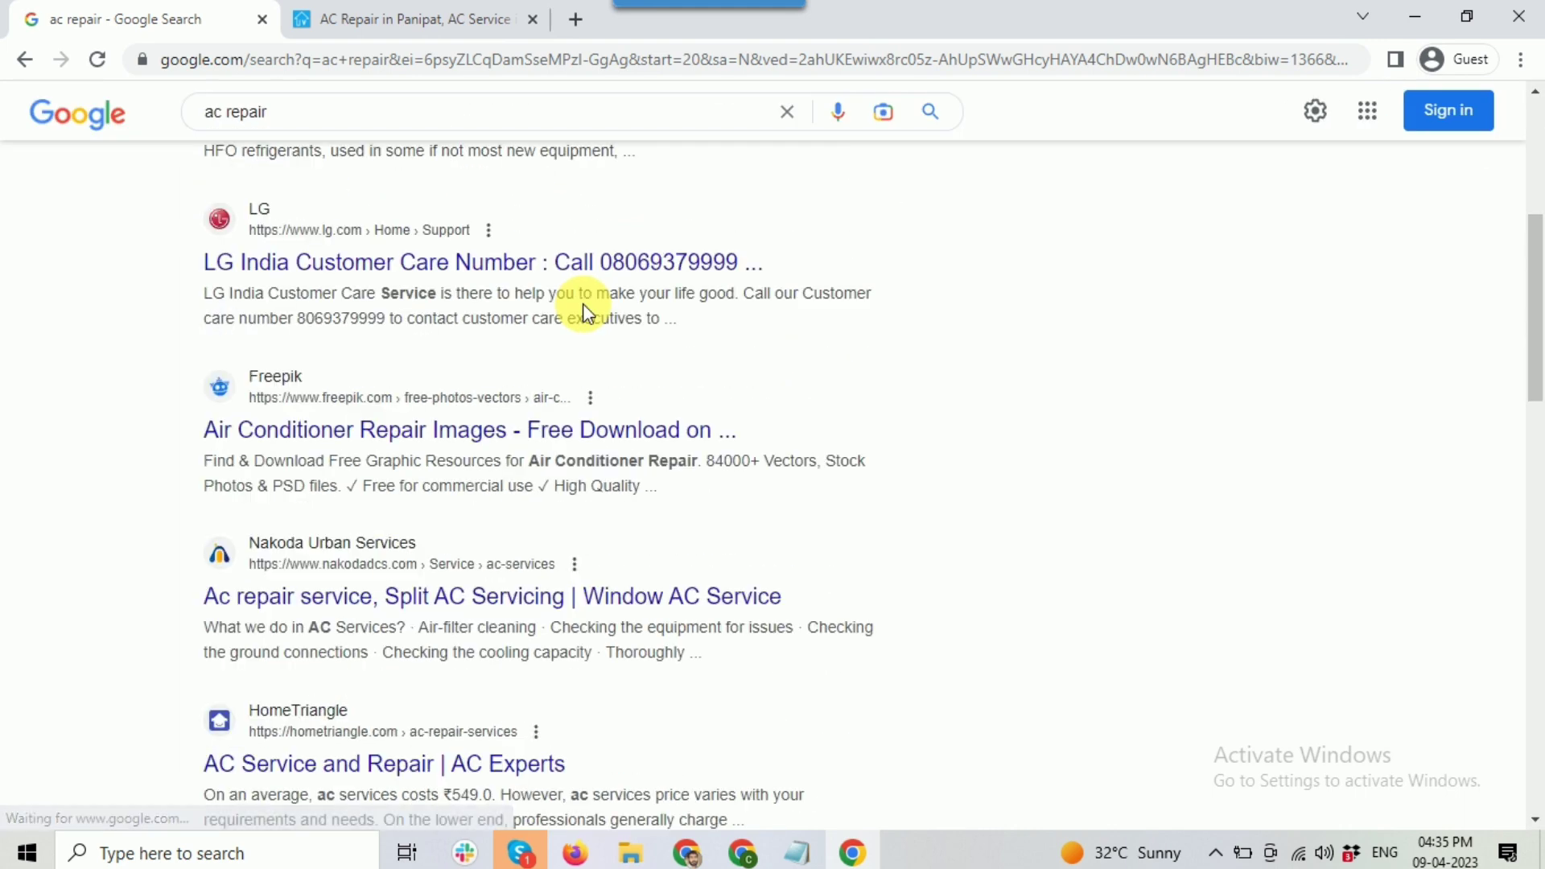
pyautogui.scroll(-3, 583, 302)
pyautogui.scroll(-2, 592, 314)
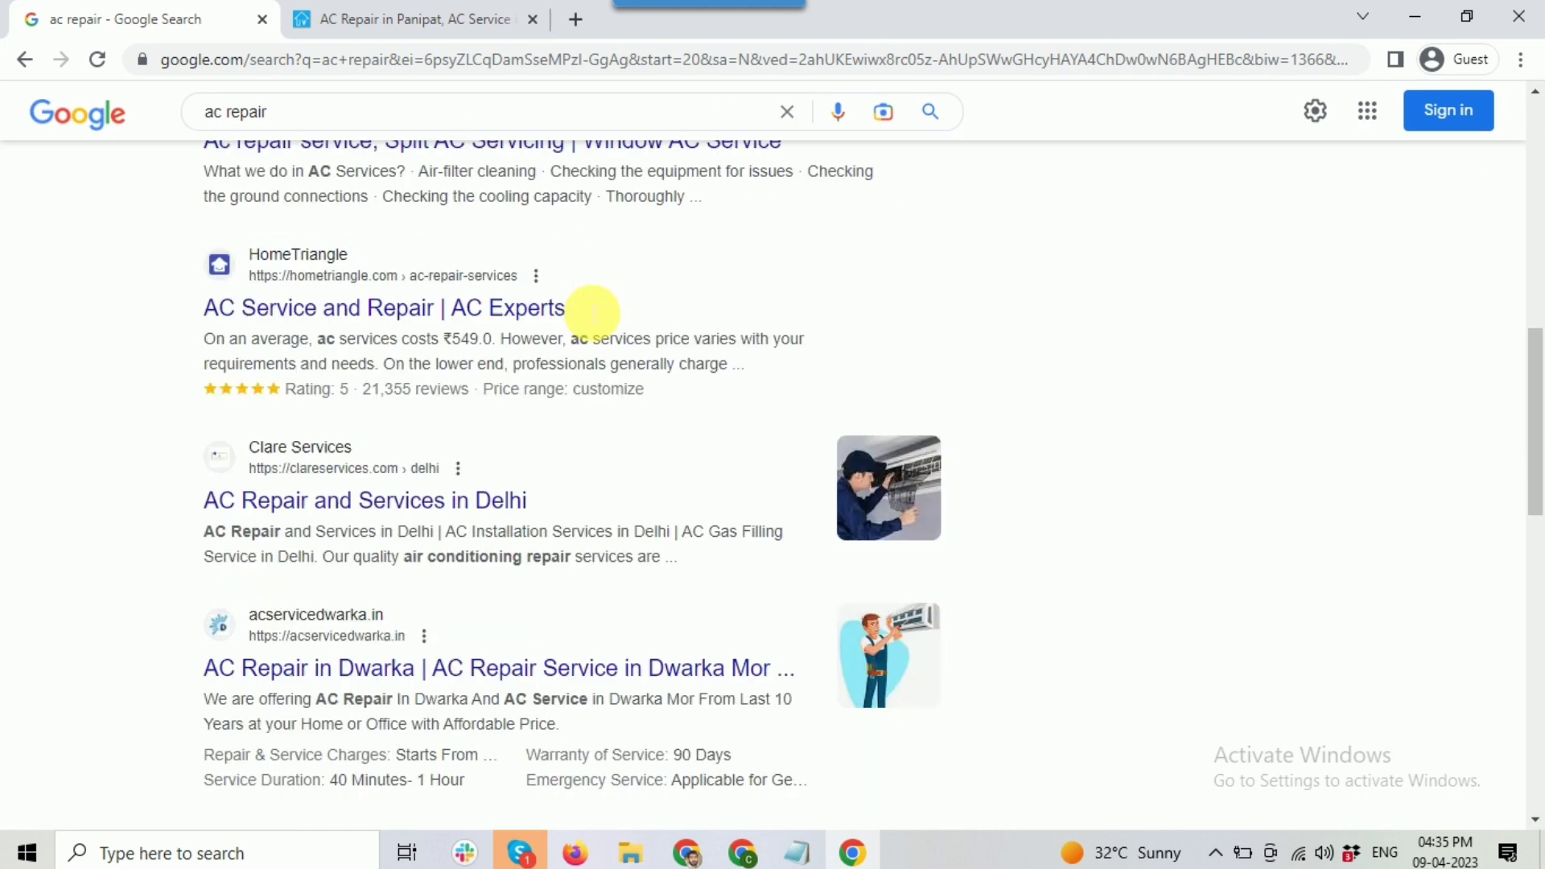
pyautogui.rightClick(372, 555)
pyautogui.click(375, 565)
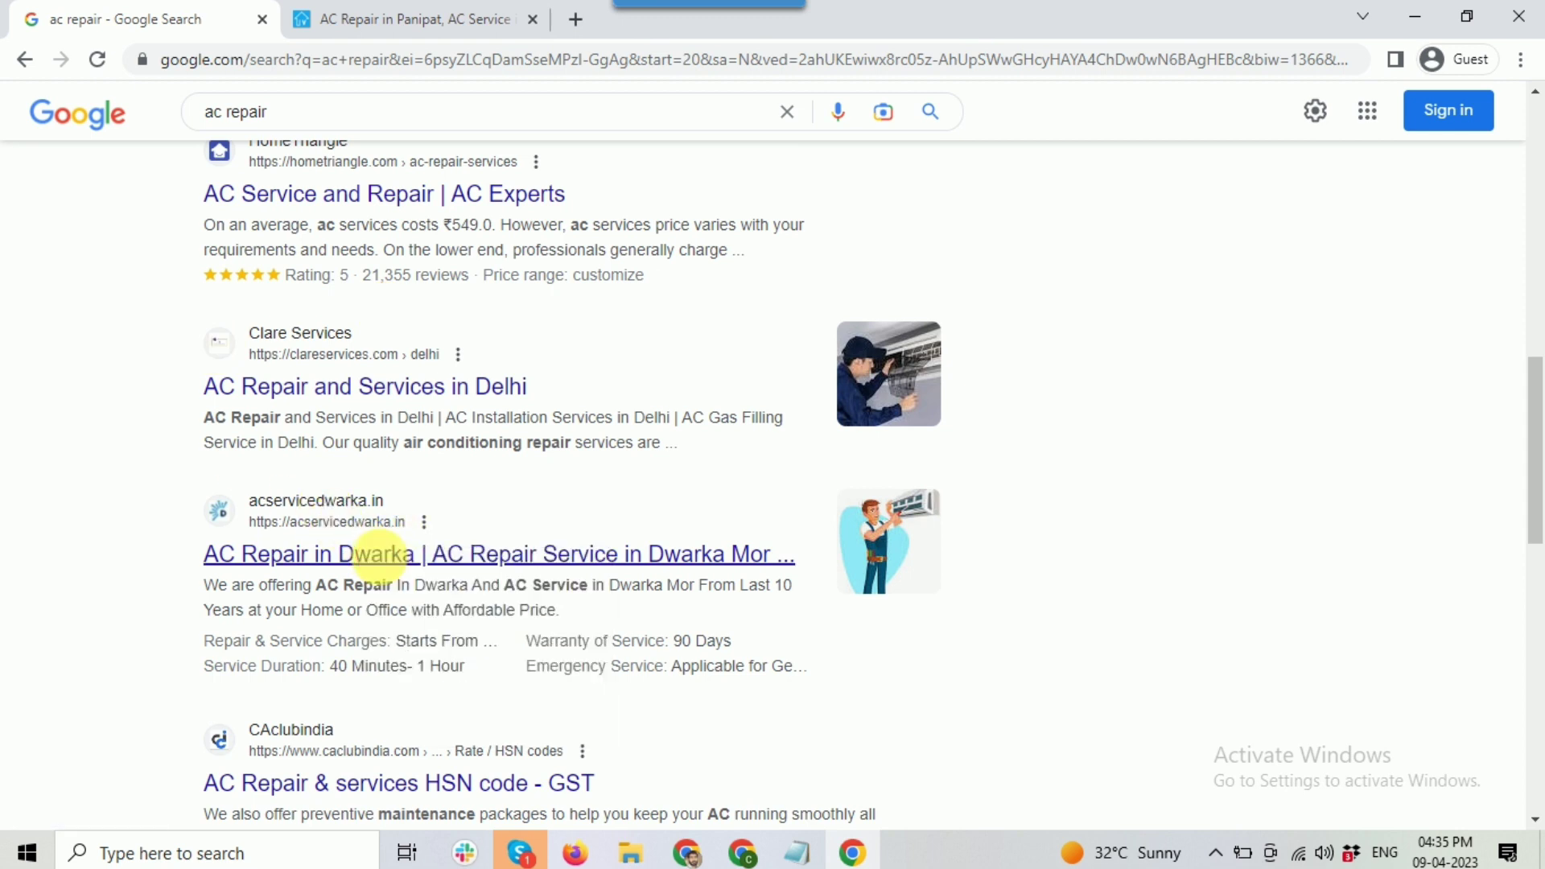
pyautogui.scroll(-3, 774, 504)
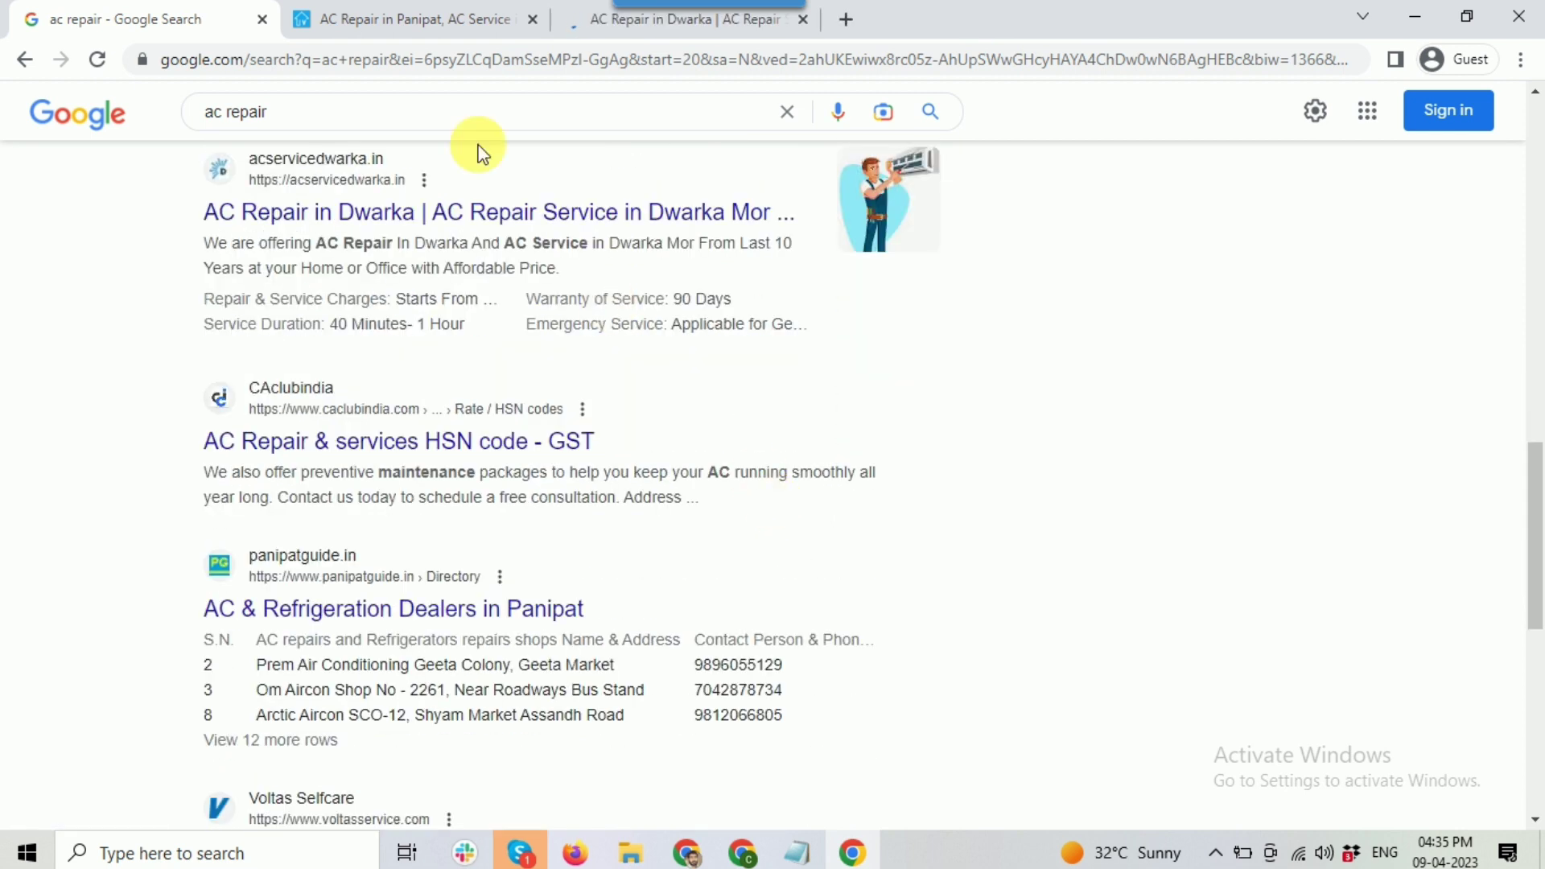
# Step: Look over the AC Repair in Panipat competitor page
pyautogui.click(414, 19)
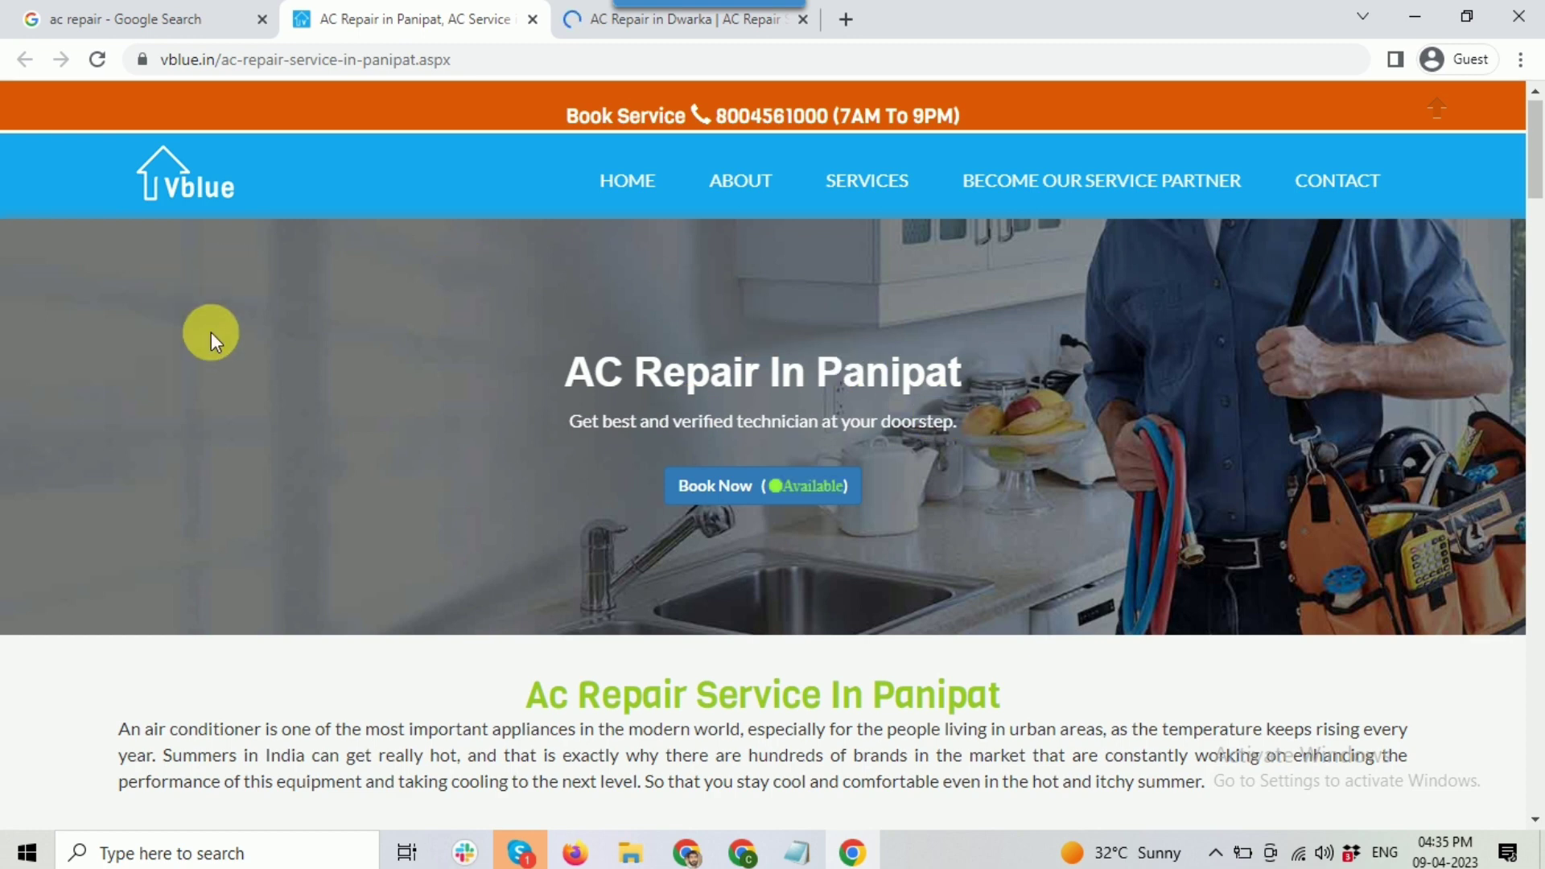
pyautogui.scroll(-10, 662, 365)
pyautogui.scroll(-15, 704, 386)
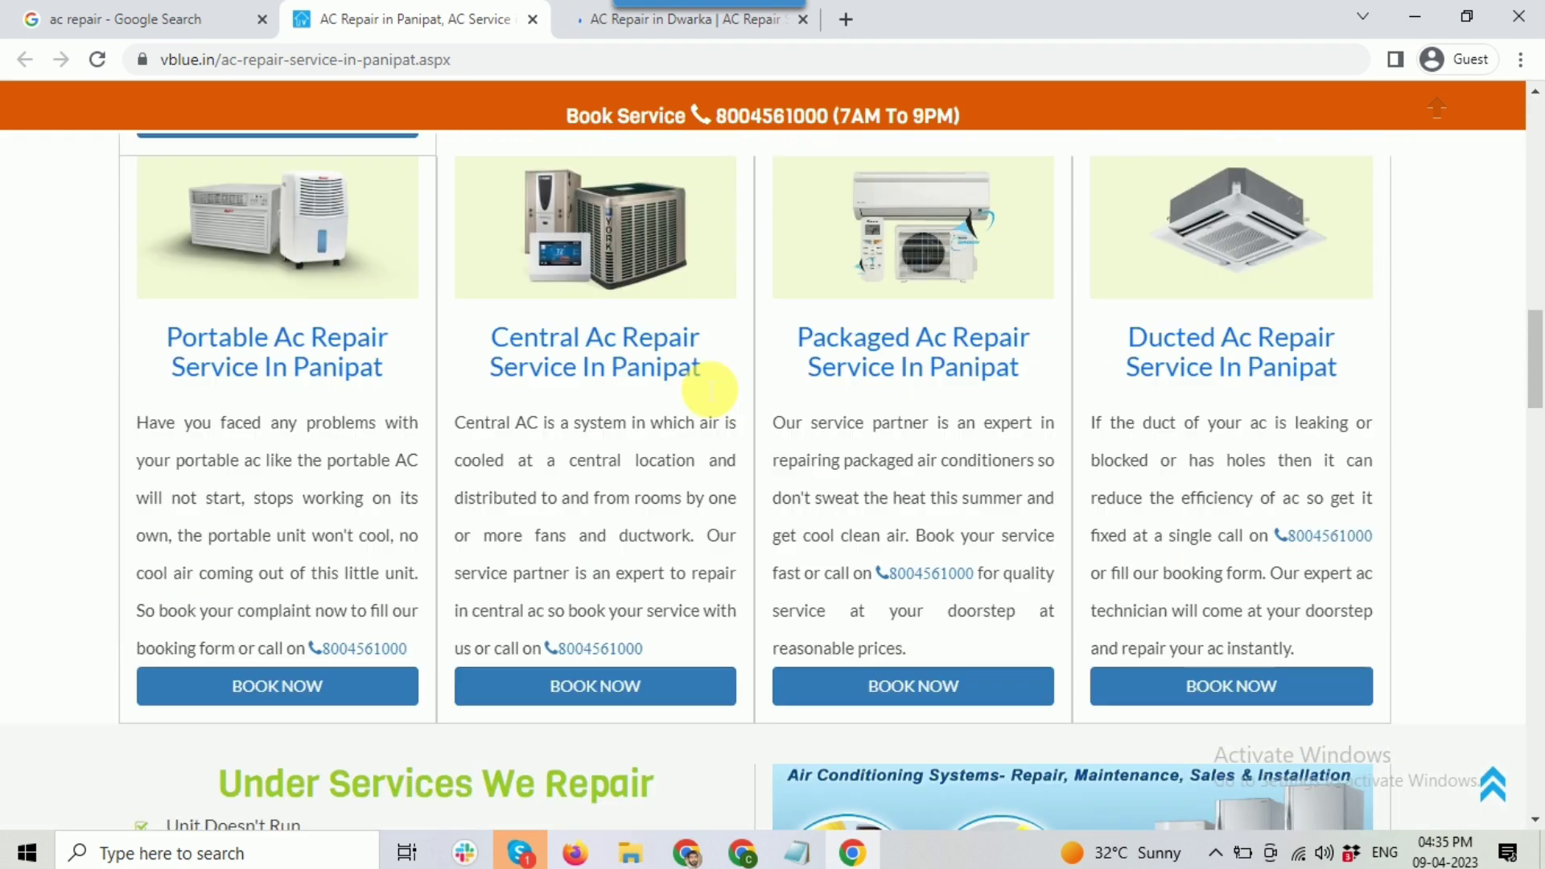
pyautogui.scroll(-3, 728, 395)
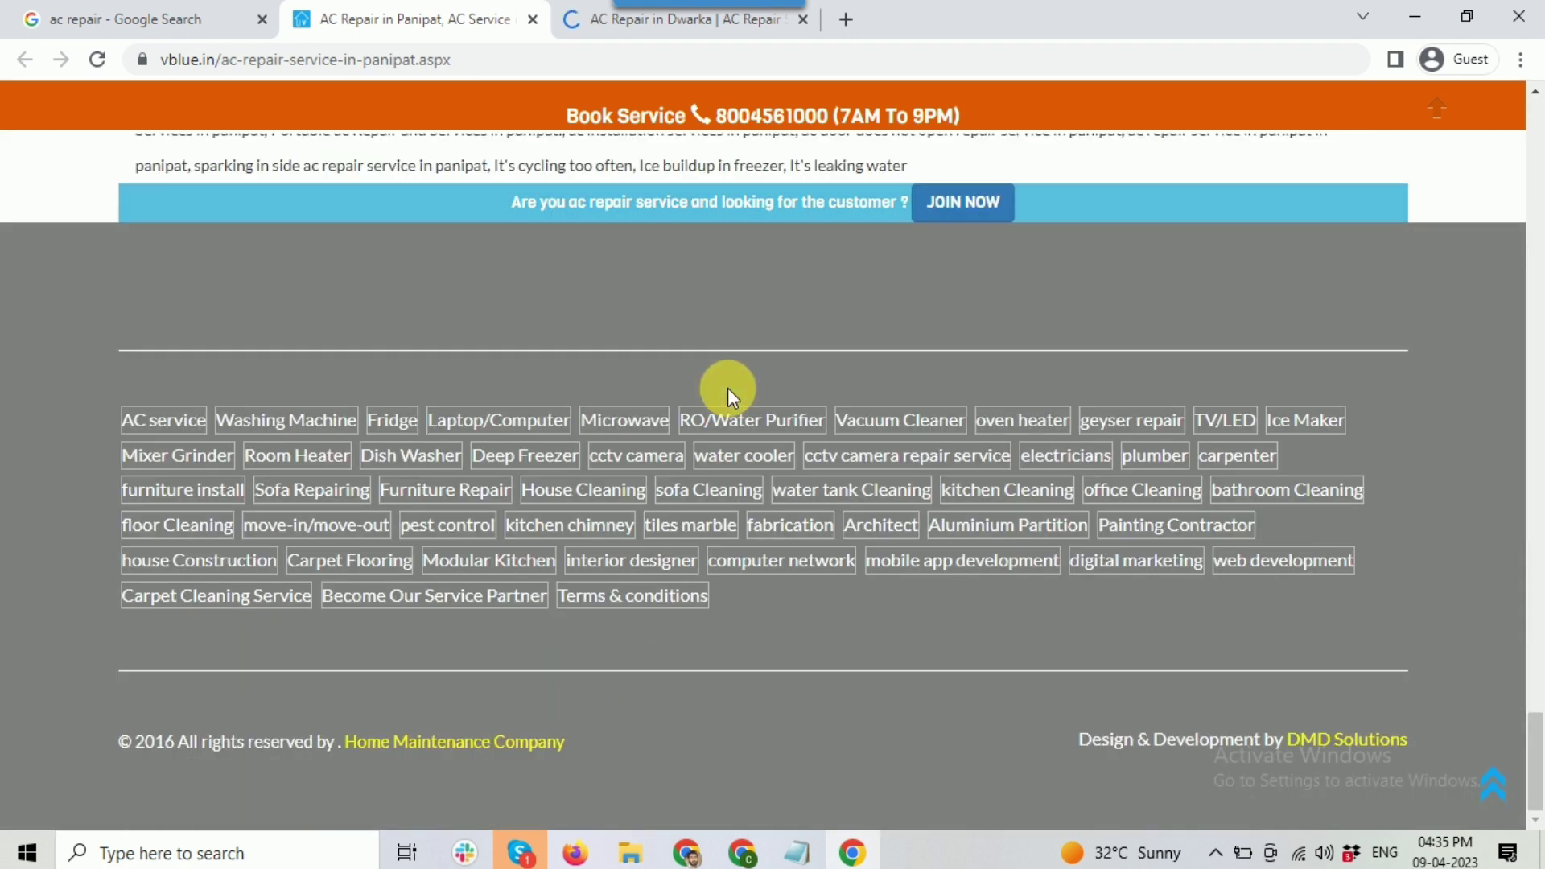
pyautogui.scroll(8, 724, 389)
pyautogui.scroll(10, 1518, 345)
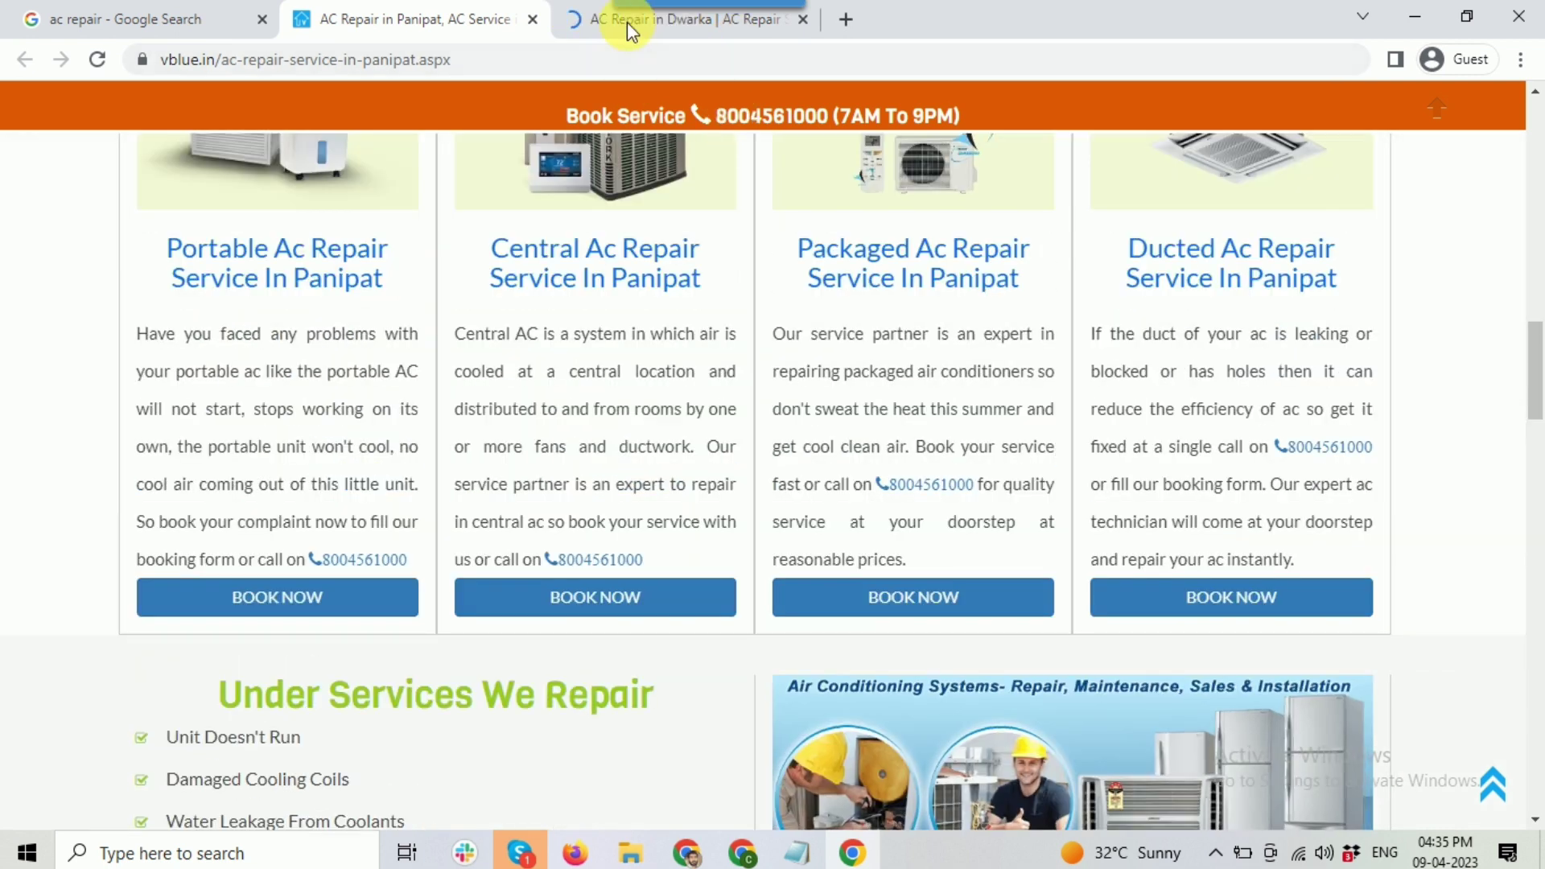
# Step: On the Dwarka AC repair page, close the 'Air Conditioner Is Not Working' popup
pyautogui.click(620, 21)
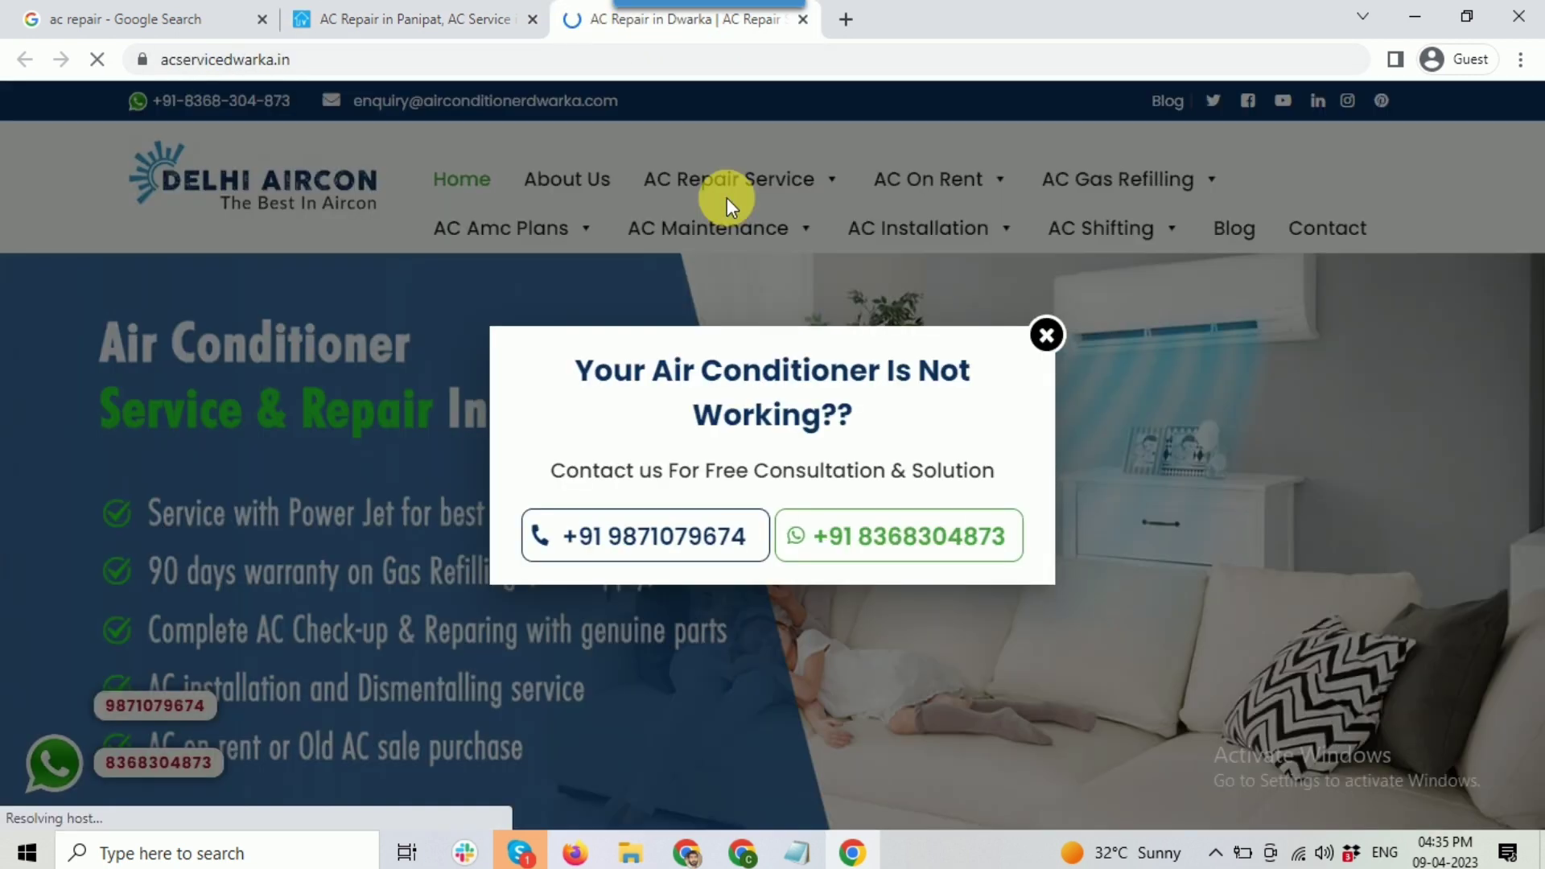
pyautogui.click(1045, 334)
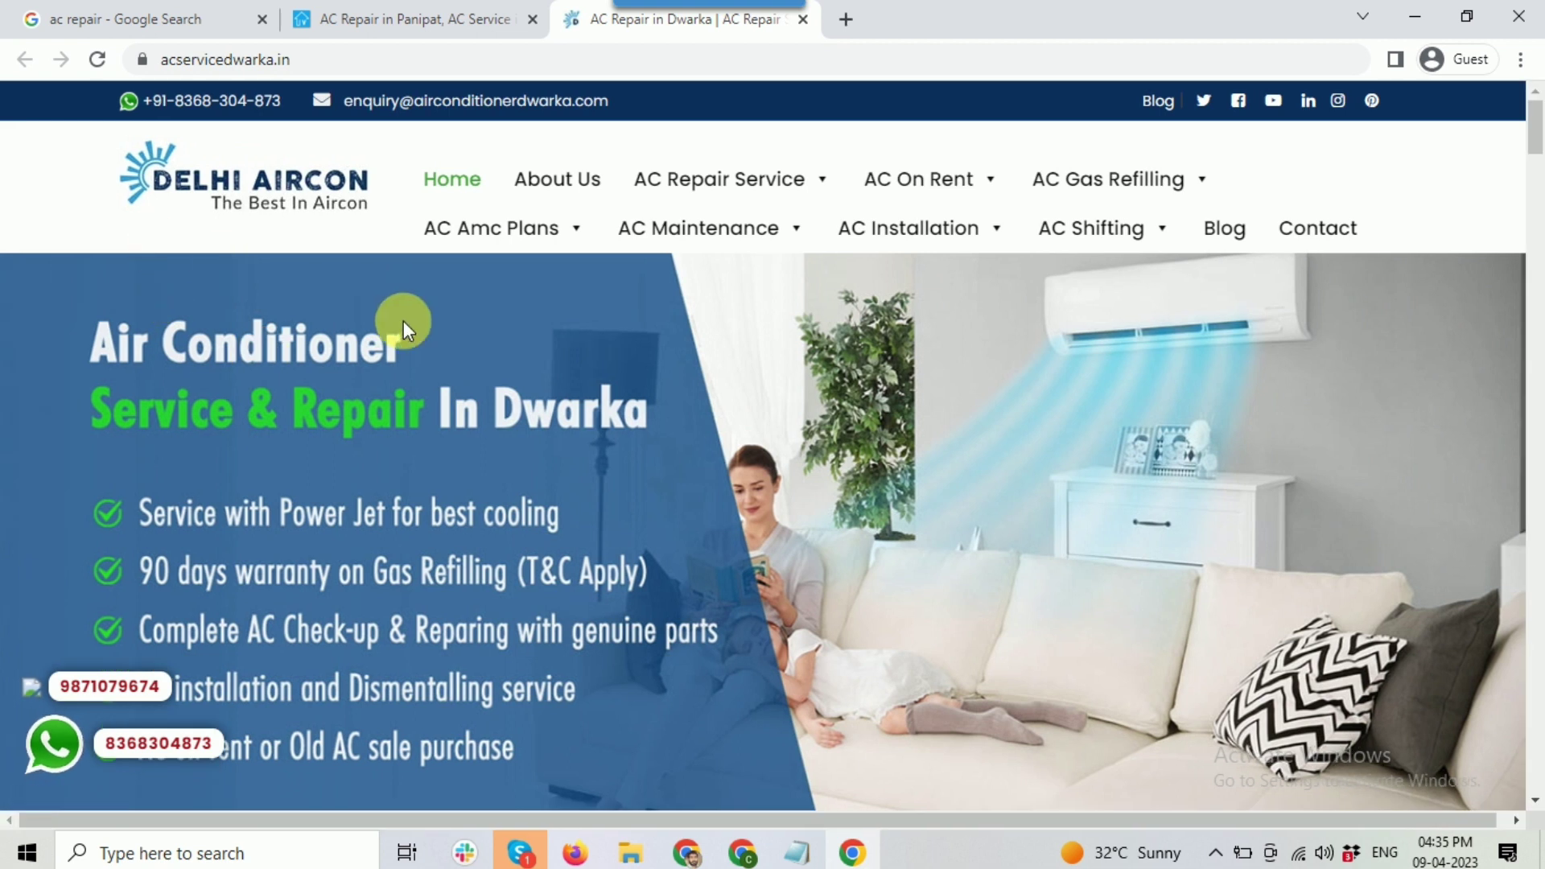
pyautogui.scroll(-2, 320, 315)
pyautogui.scroll(2, 237, 270)
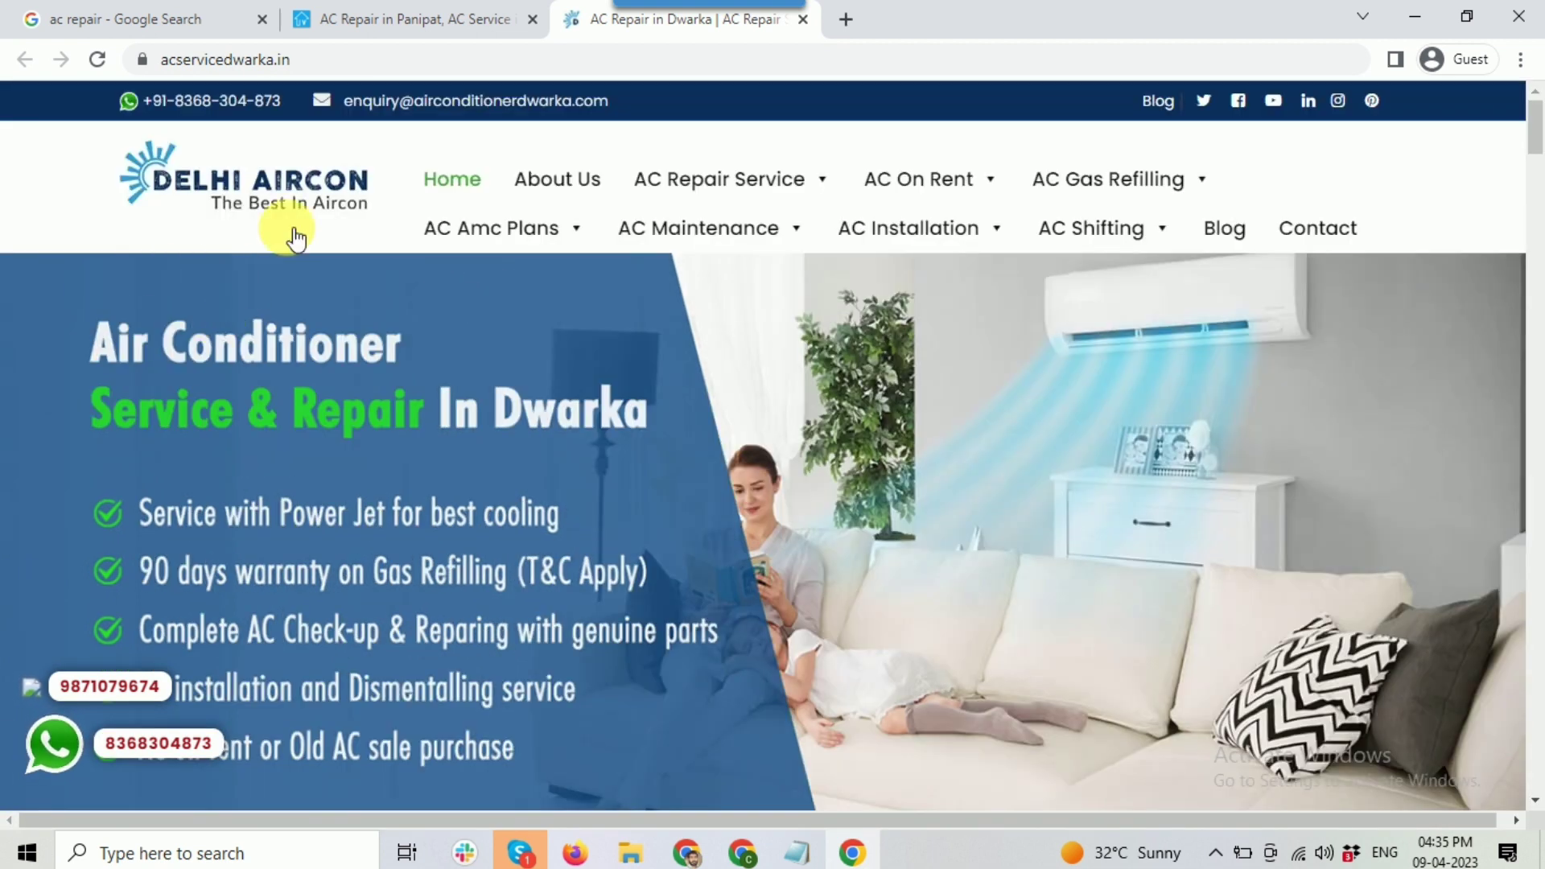
pyautogui.scroll(-5, 431, 369)
pyautogui.scroll(3, 446, 359)
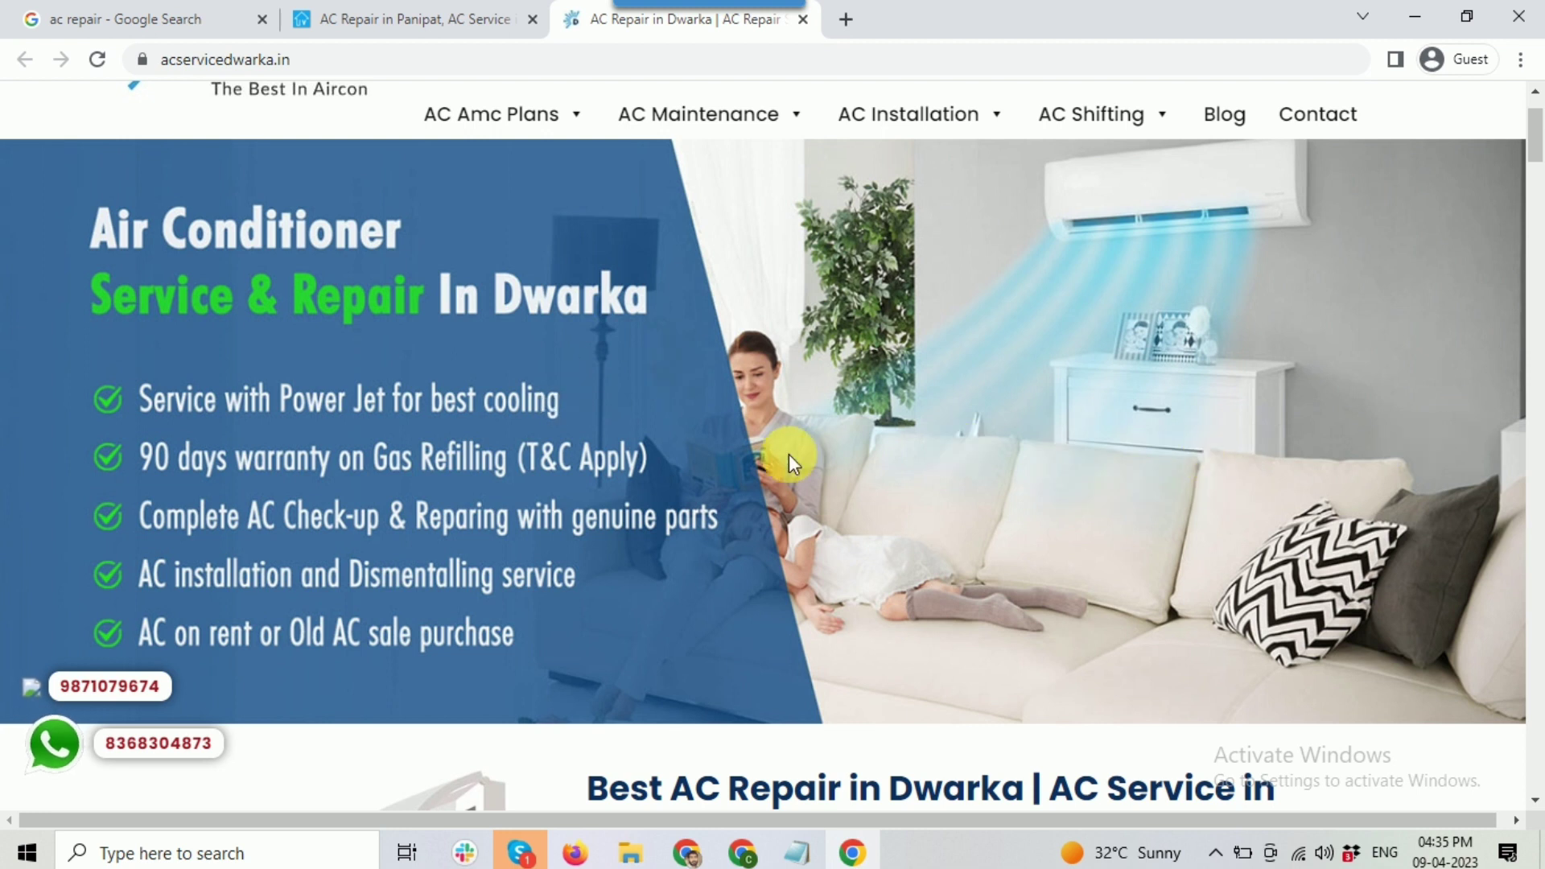
pyautogui.scroll(-6, 789, 454)
# Step: Read the Delhi Aircon page's heading text and its What Peoples Ask FAQ
pyautogui.moveTo(590, 329); pyautogui.dragTo(664, 426)
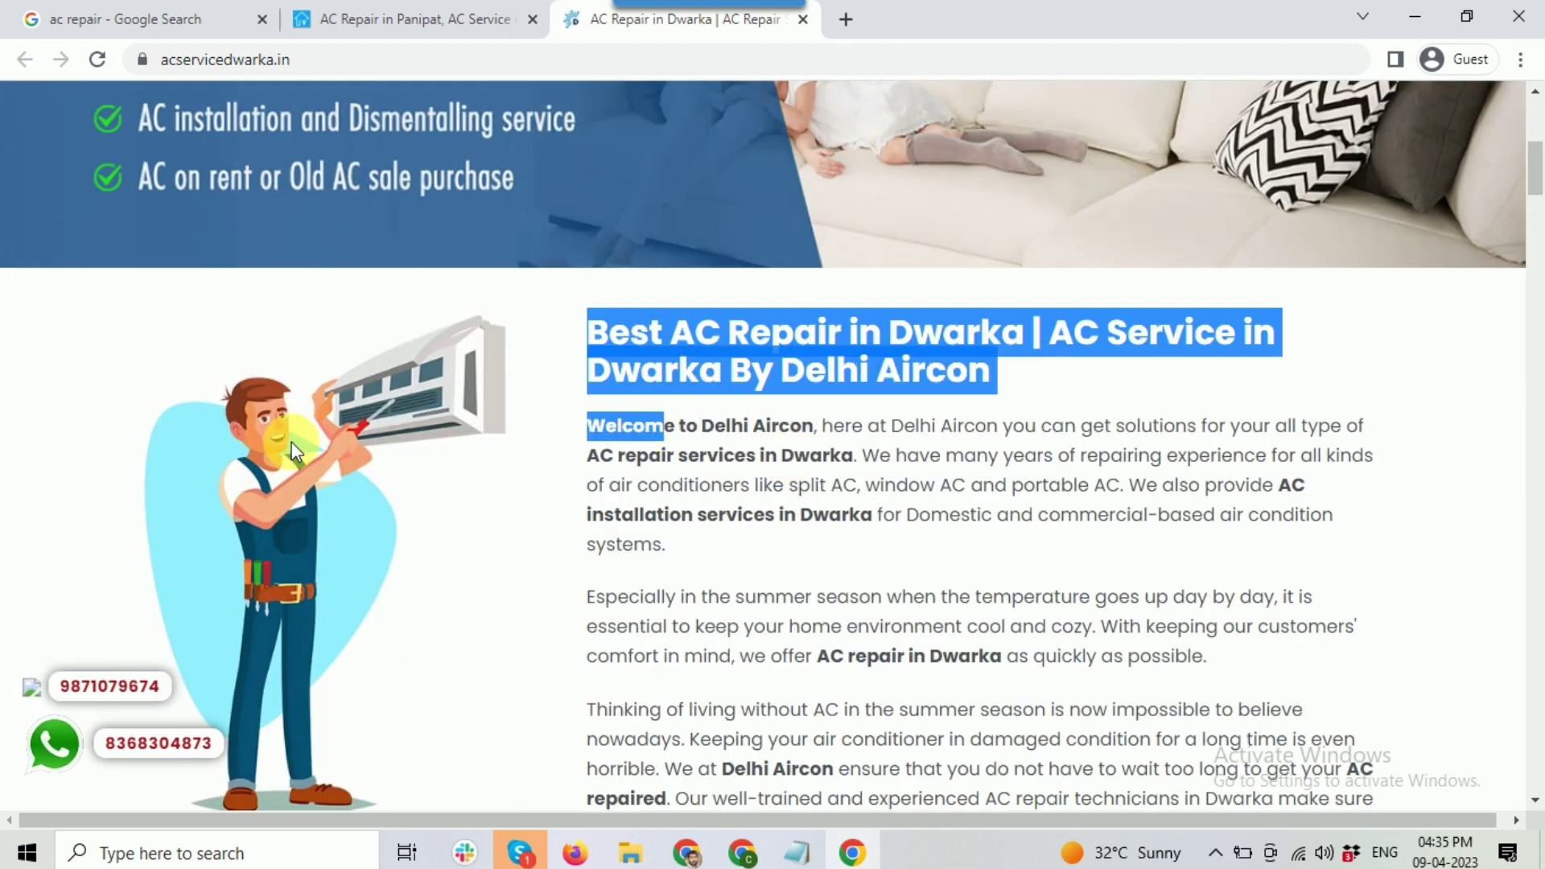
pyautogui.click(862, 495)
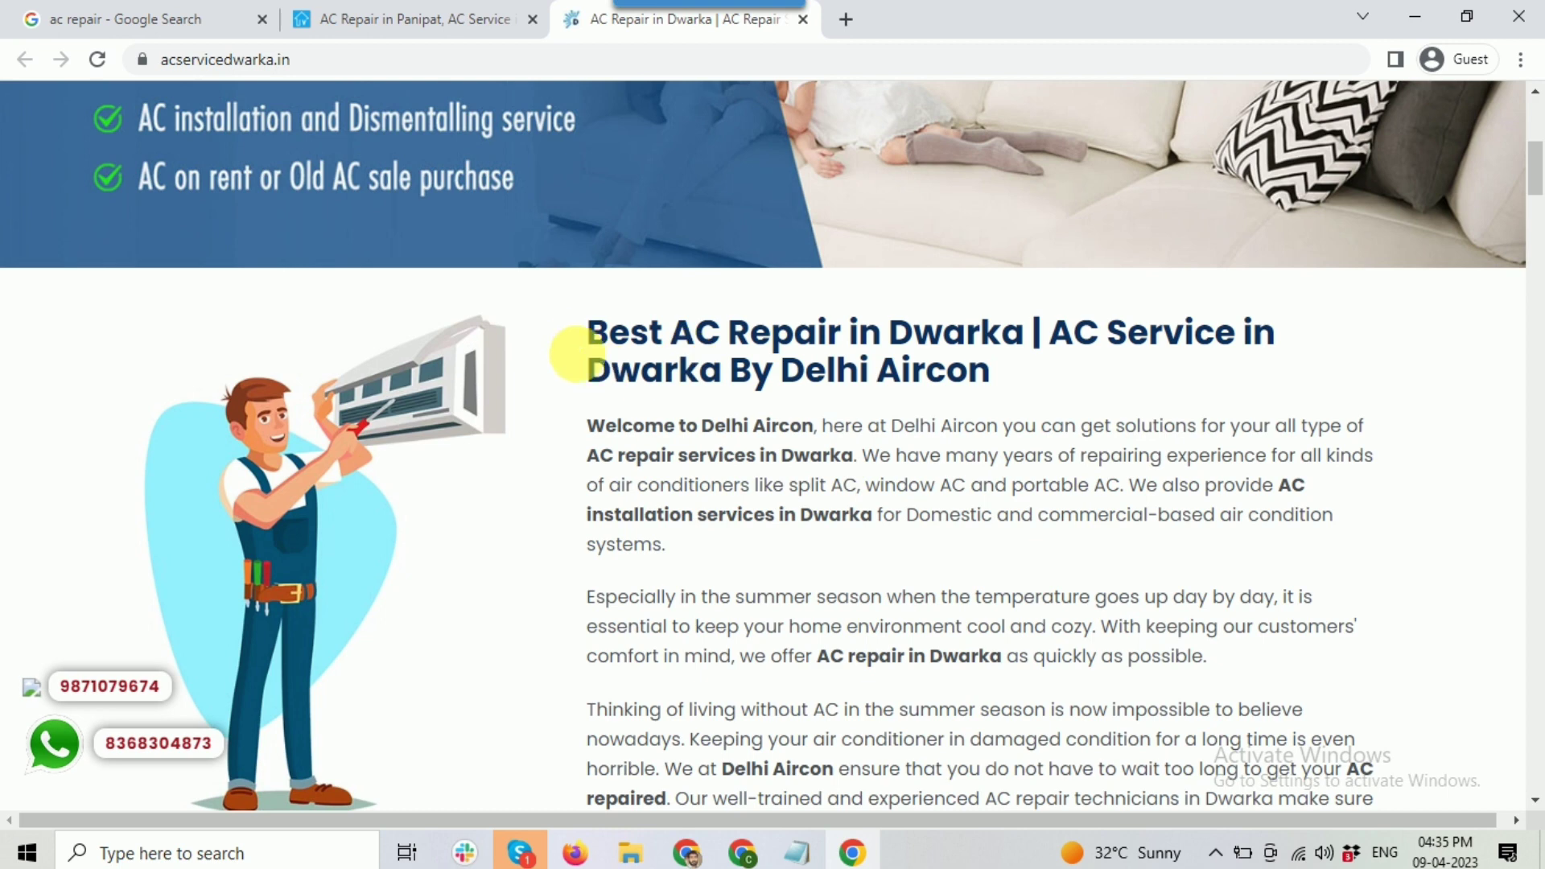
pyautogui.moveTo(588, 329); pyautogui.dragTo(982, 656)
pyautogui.scroll(-10, 973, 555)
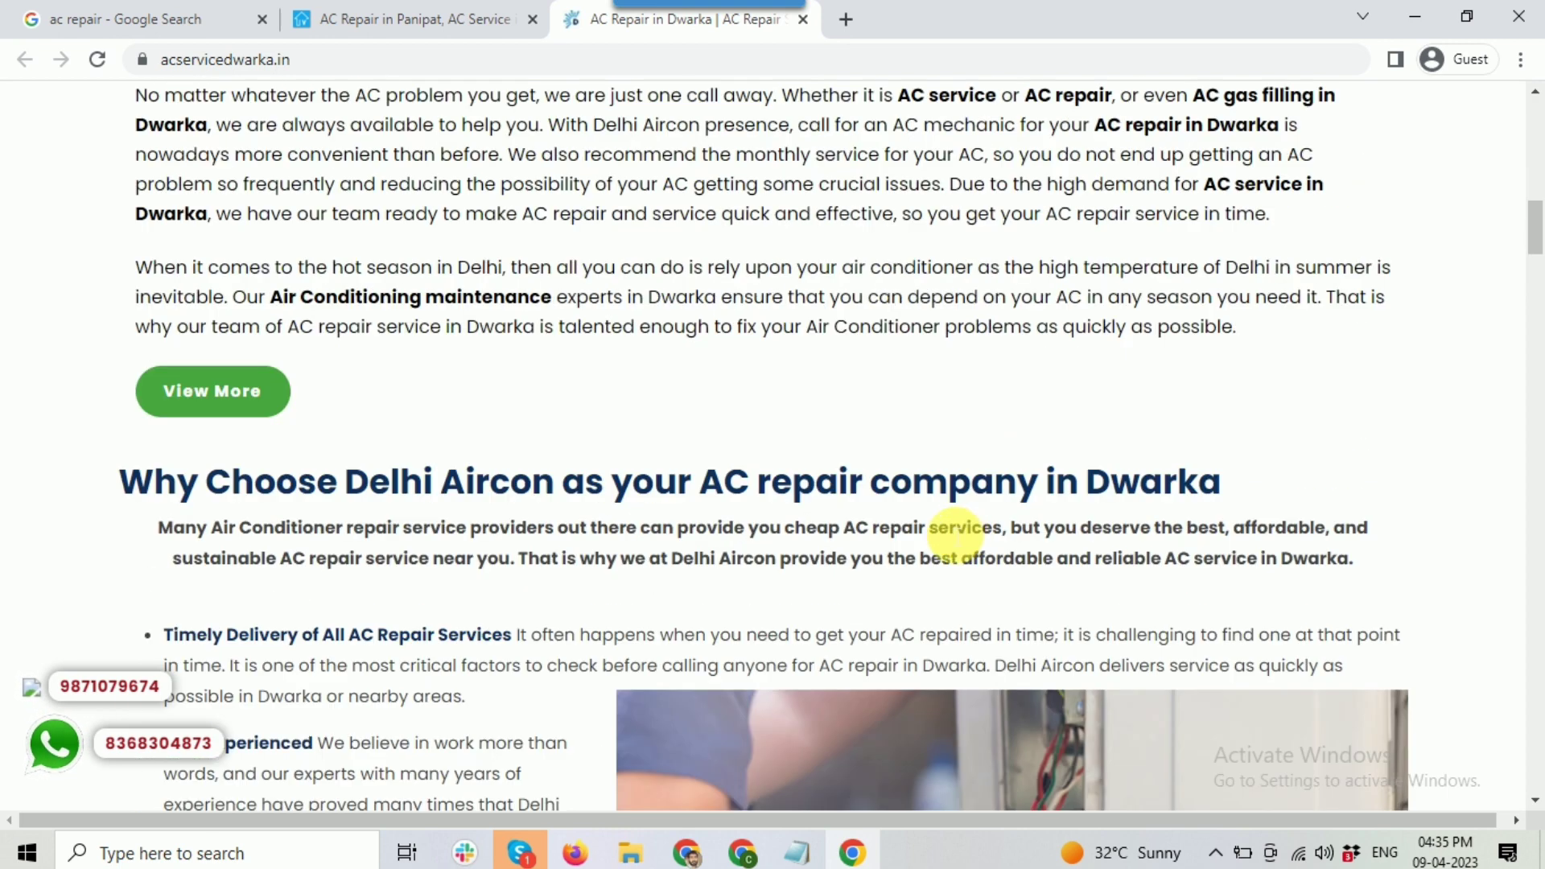
pyautogui.scroll(-20, 958, 535)
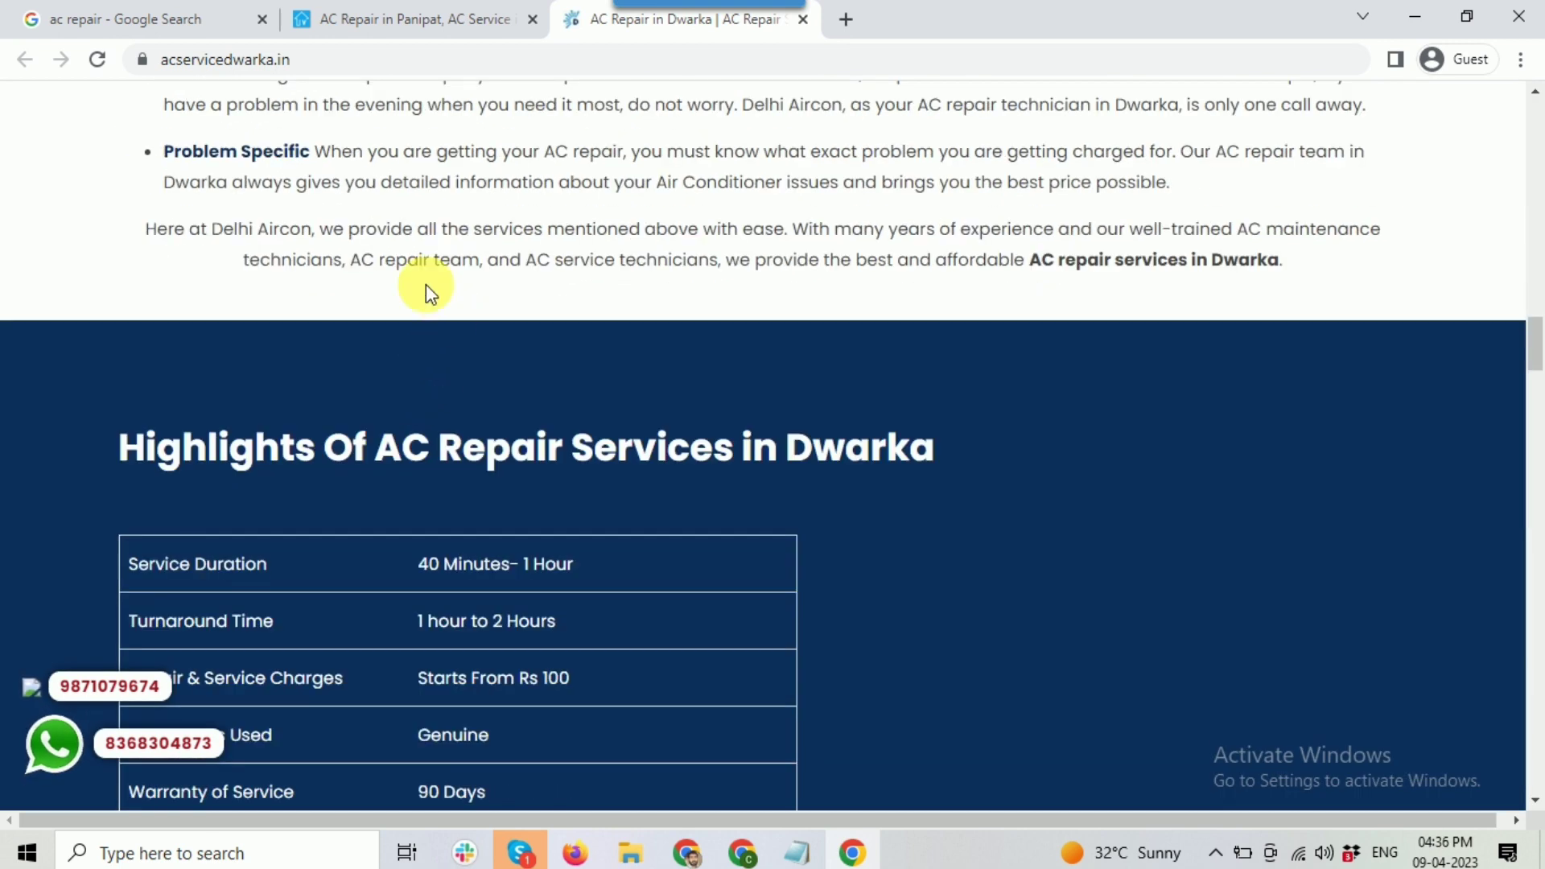
pyautogui.scroll(-11, 432, 283)
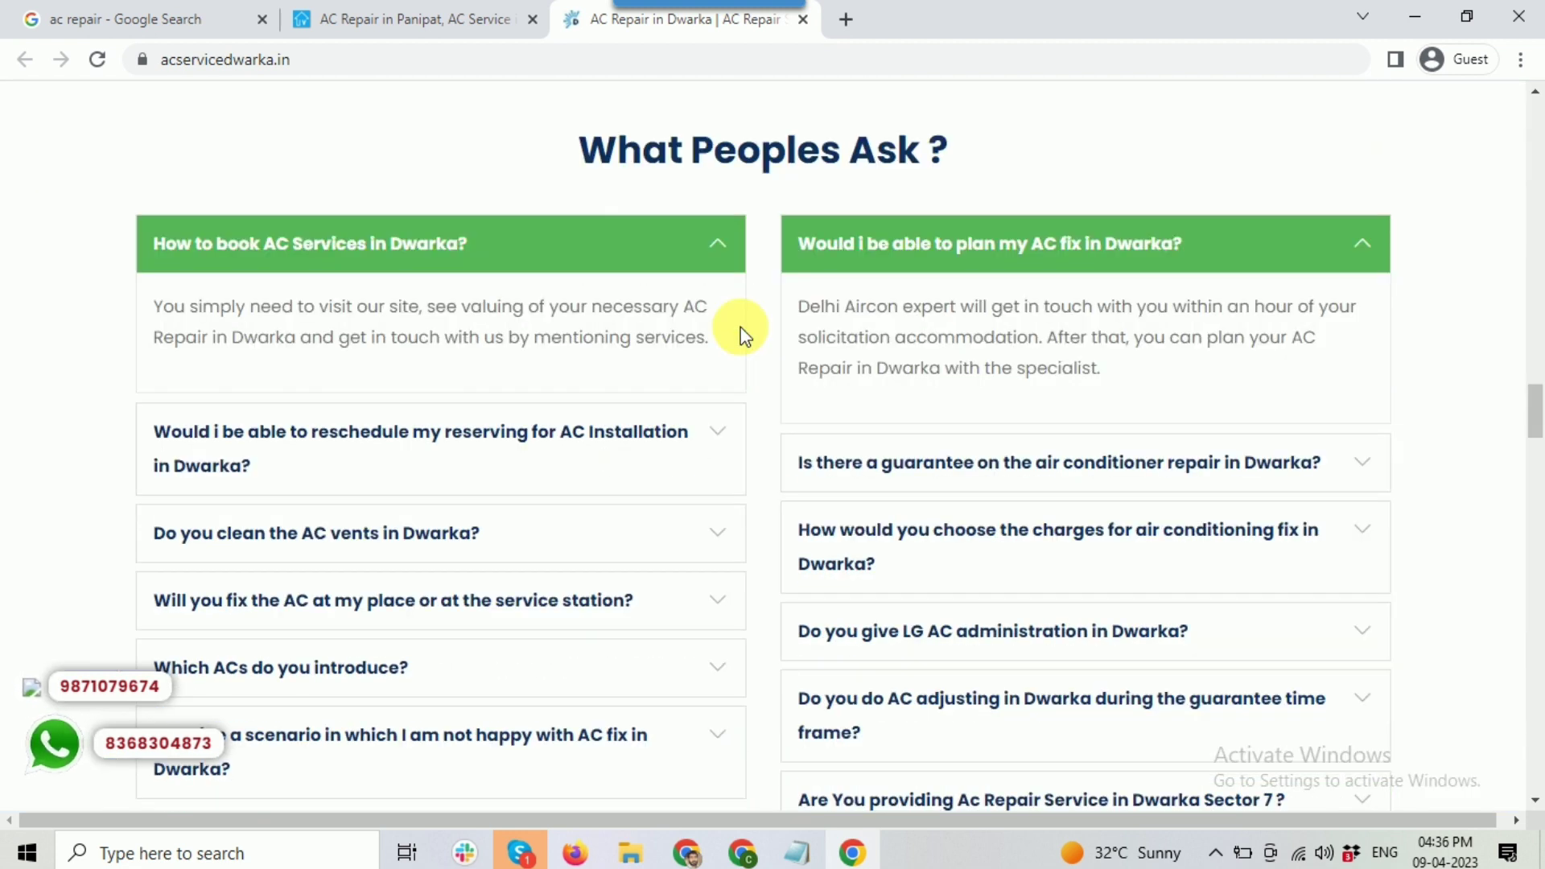
pyautogui.click(707, 855)
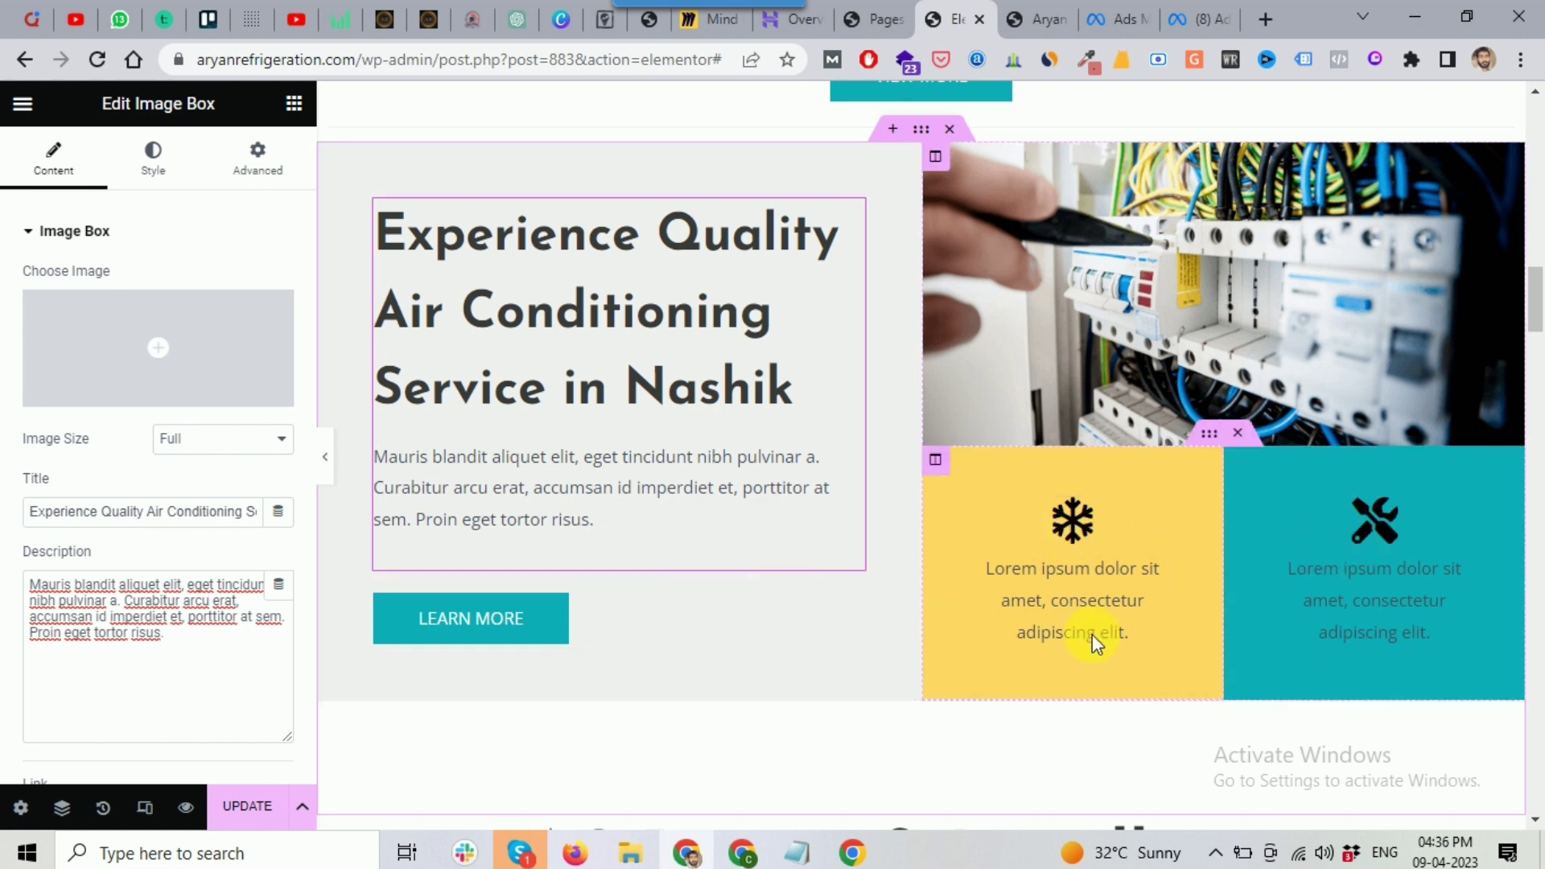
# Step: Inspect the READ MORE button's text and link settings
pyautogui.scroll(-2, 1203, 604)
pyautogui.scroll(-5, 741, 438)
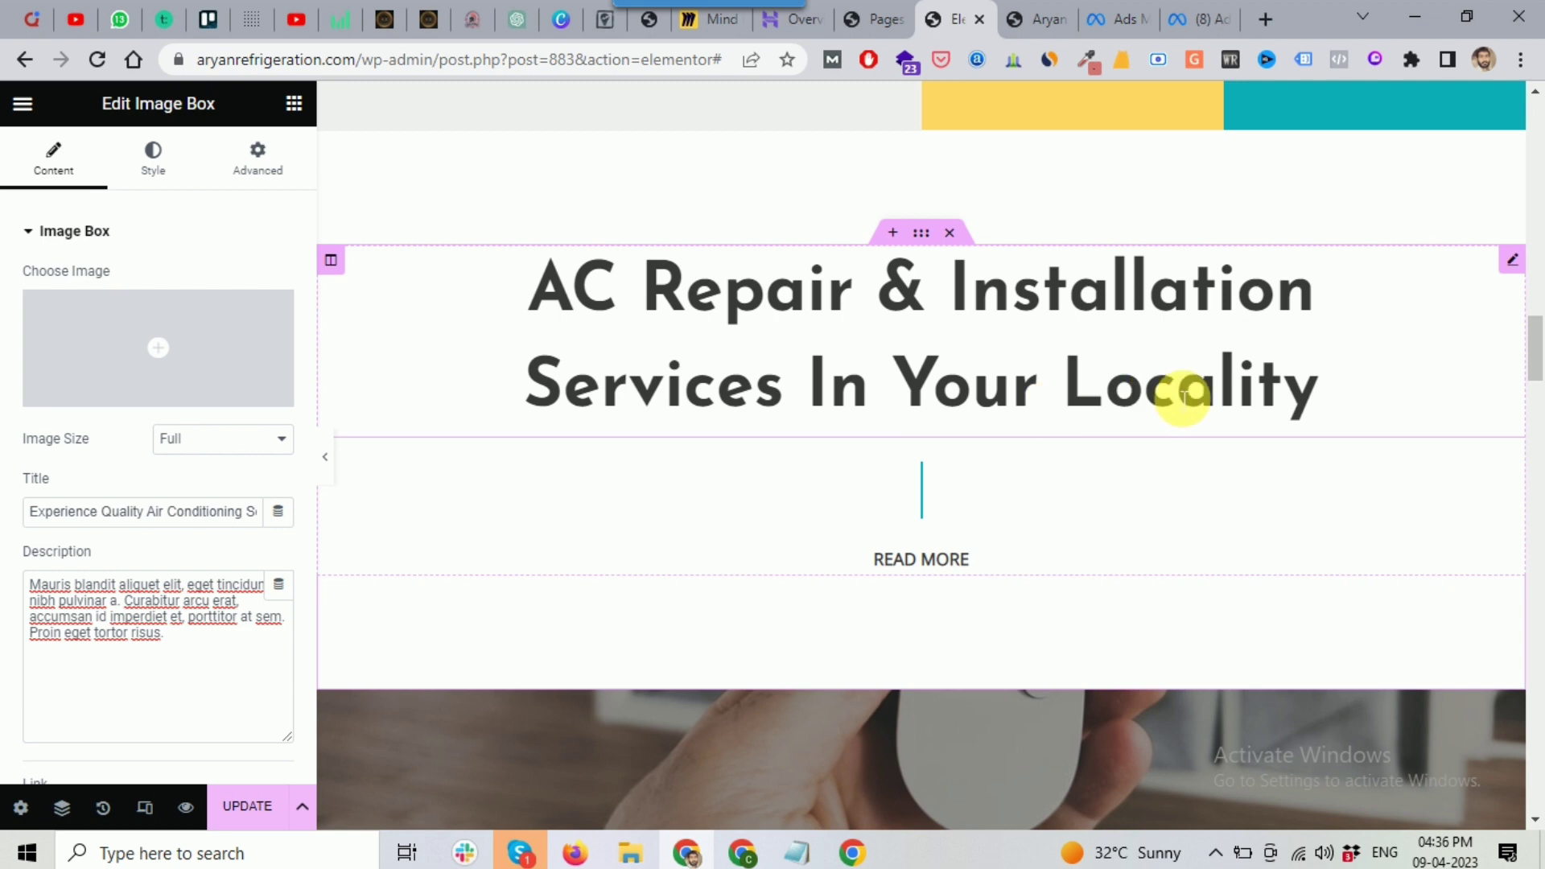
pyautogui.scroll(-3, 899, 432)
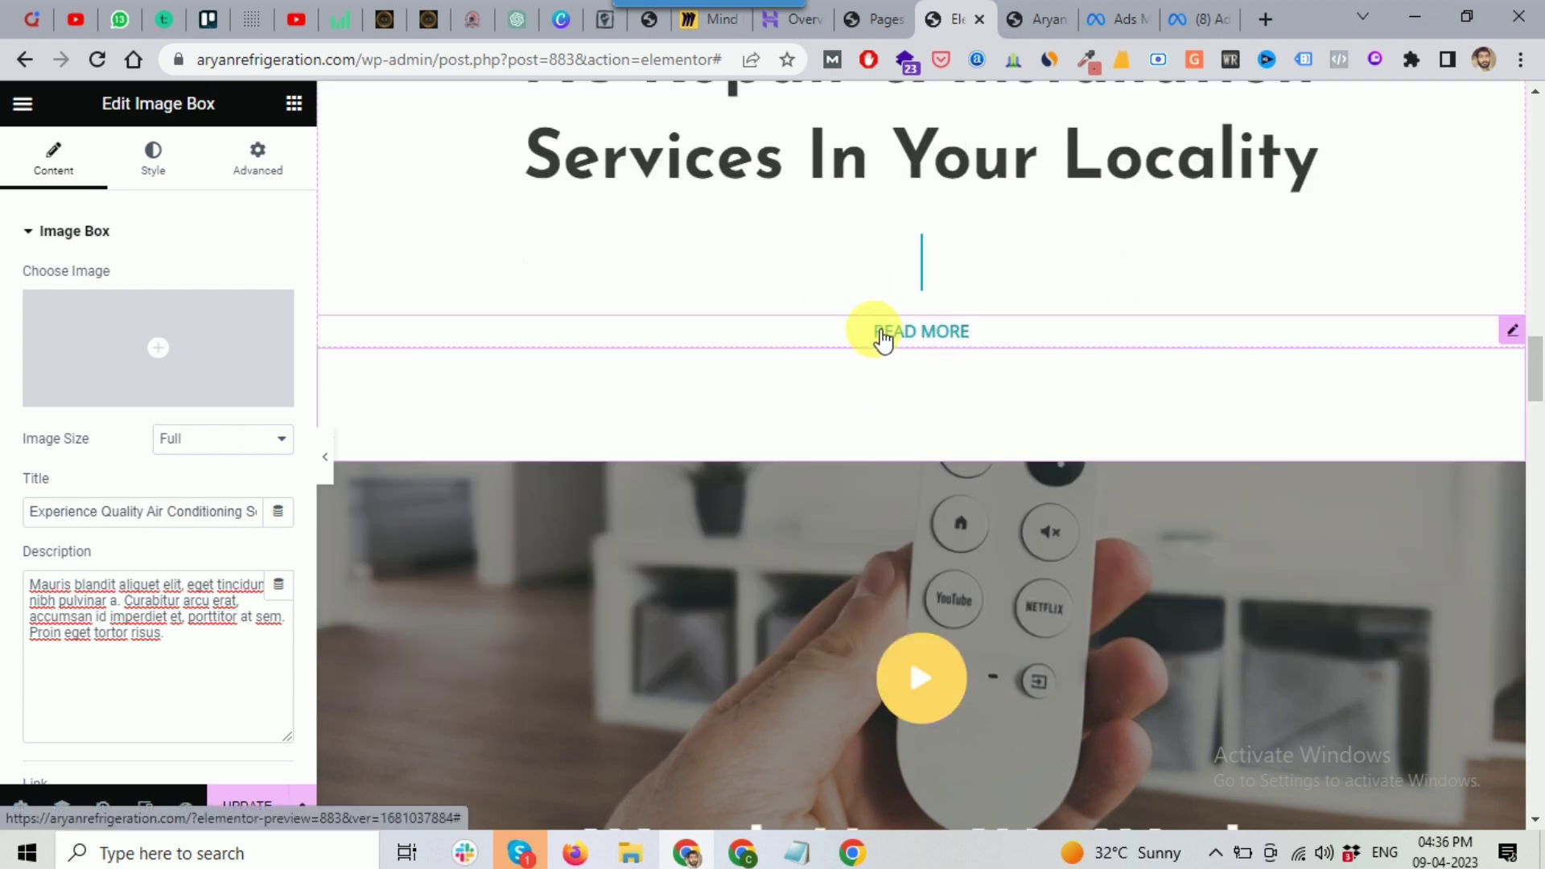
pyautogui.click(1011, 336)
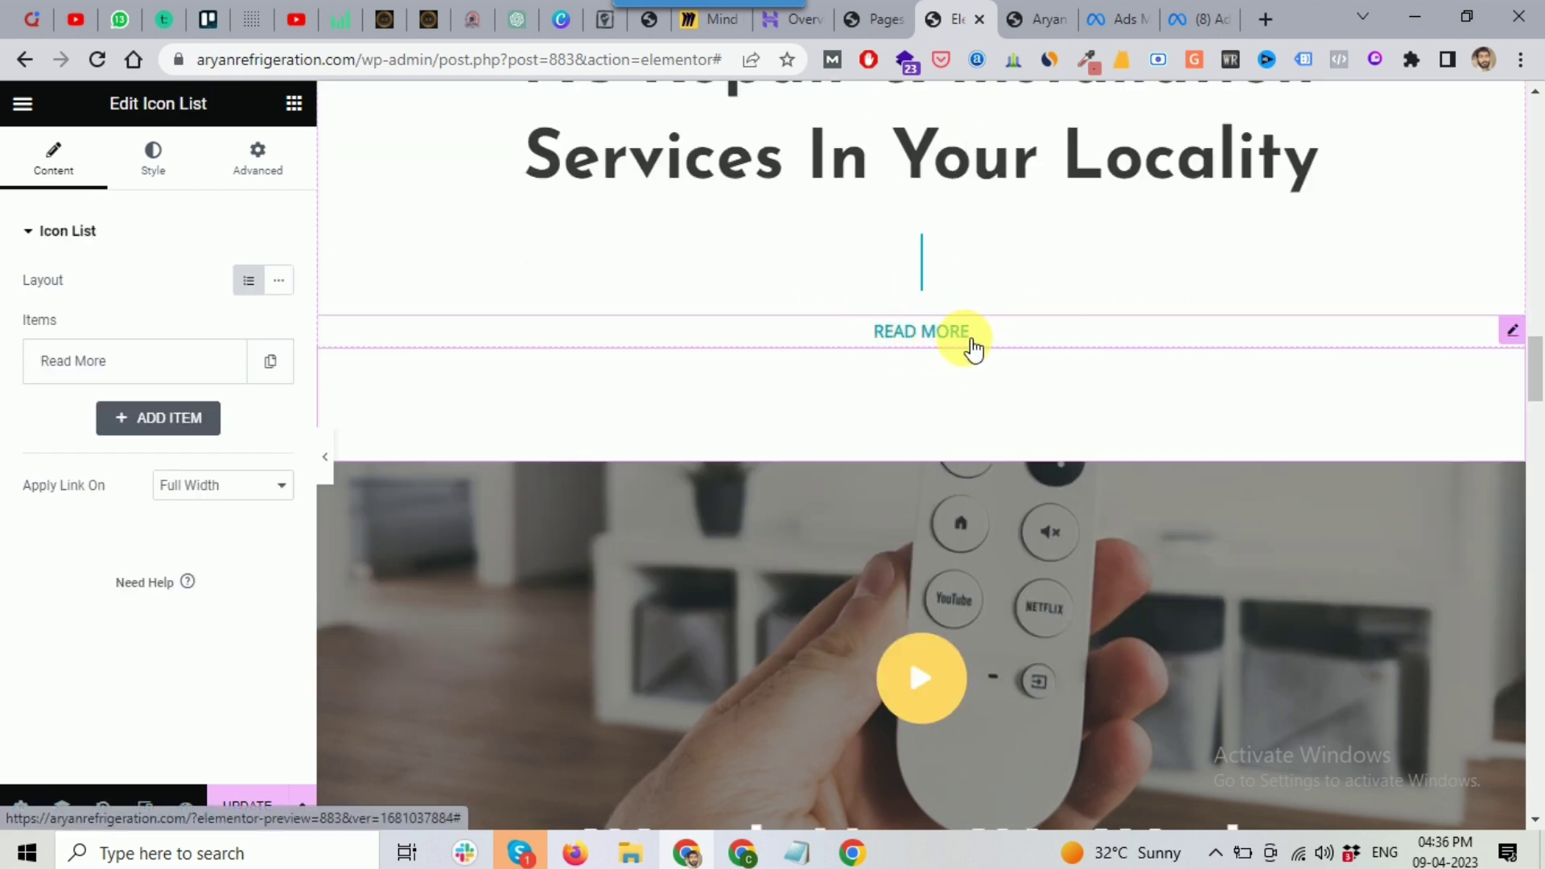
pyautogui.click(64, 366)
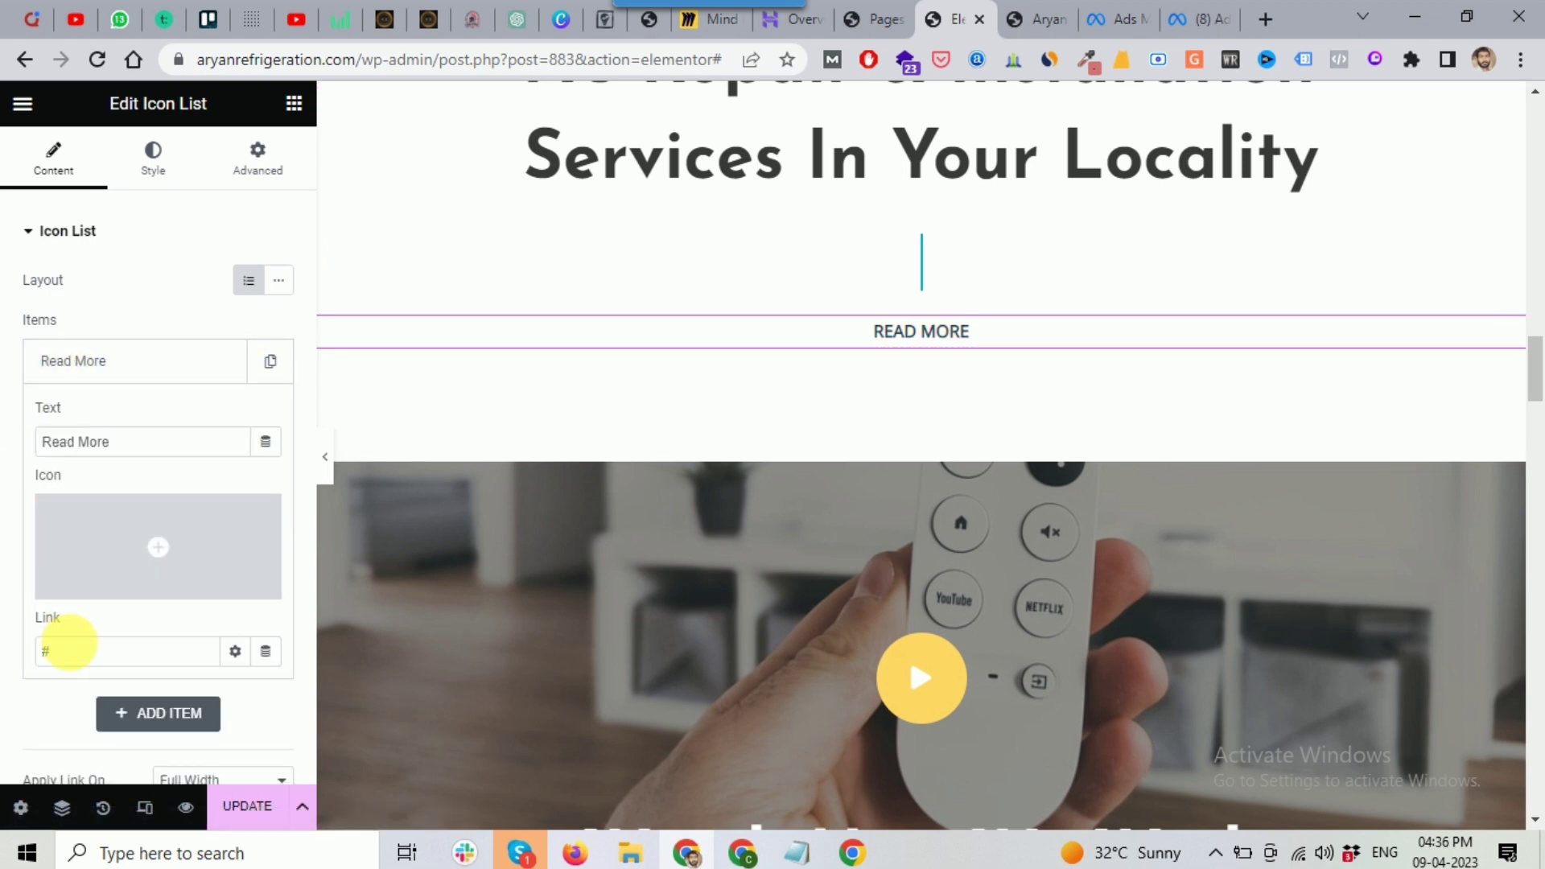
# Step: Delete the 'AC Repair & Installation Services In Your Locality' section
pyautogui.scroll(-4, 1011, 336)
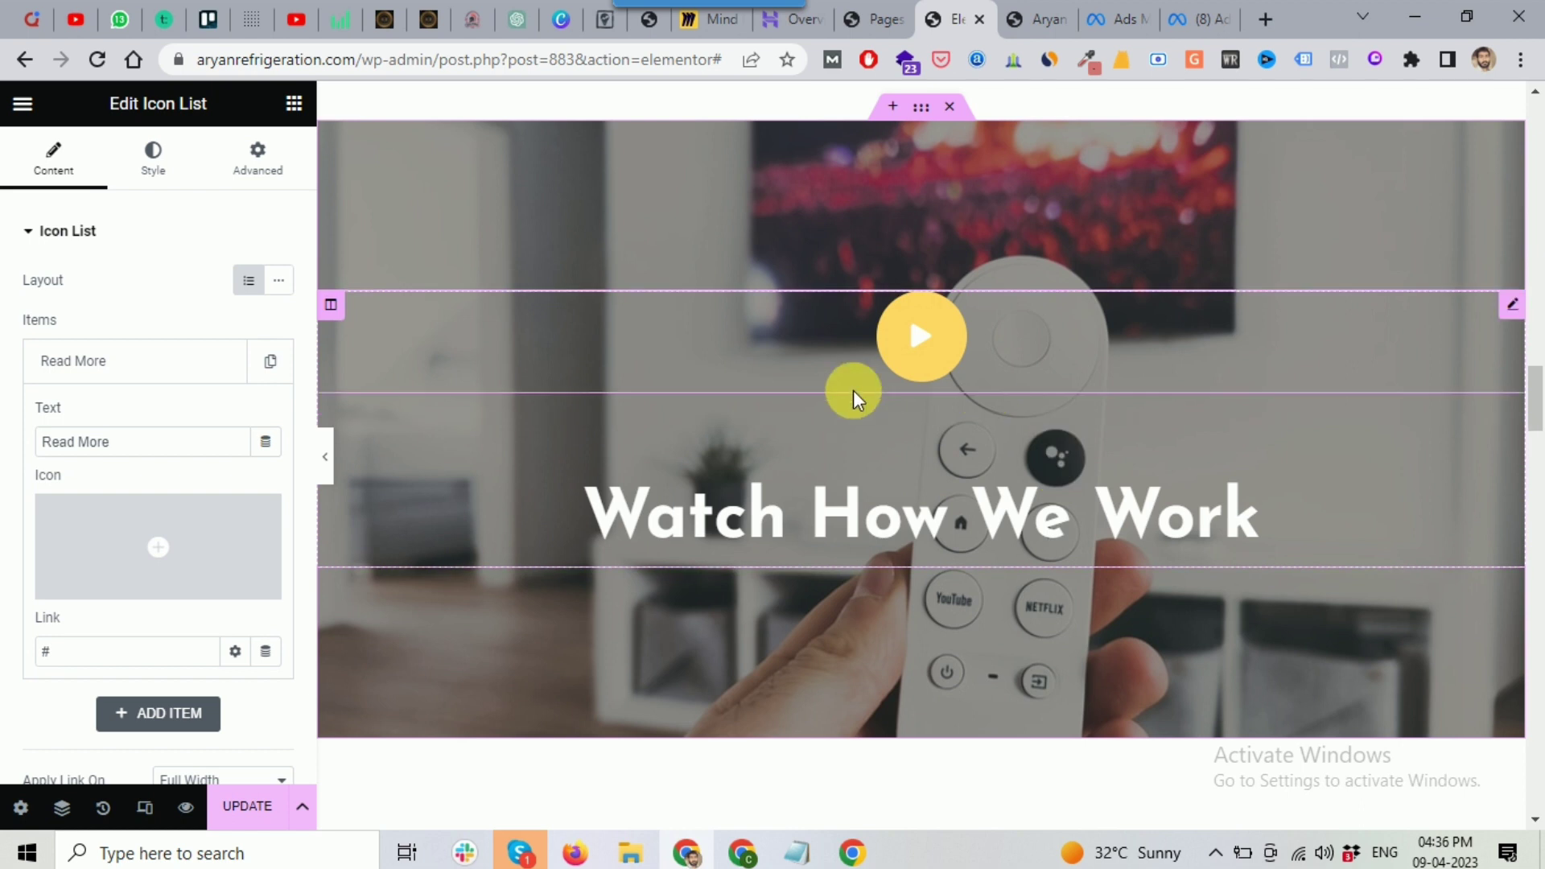
pyautogui.scroll(1, 928, 326)
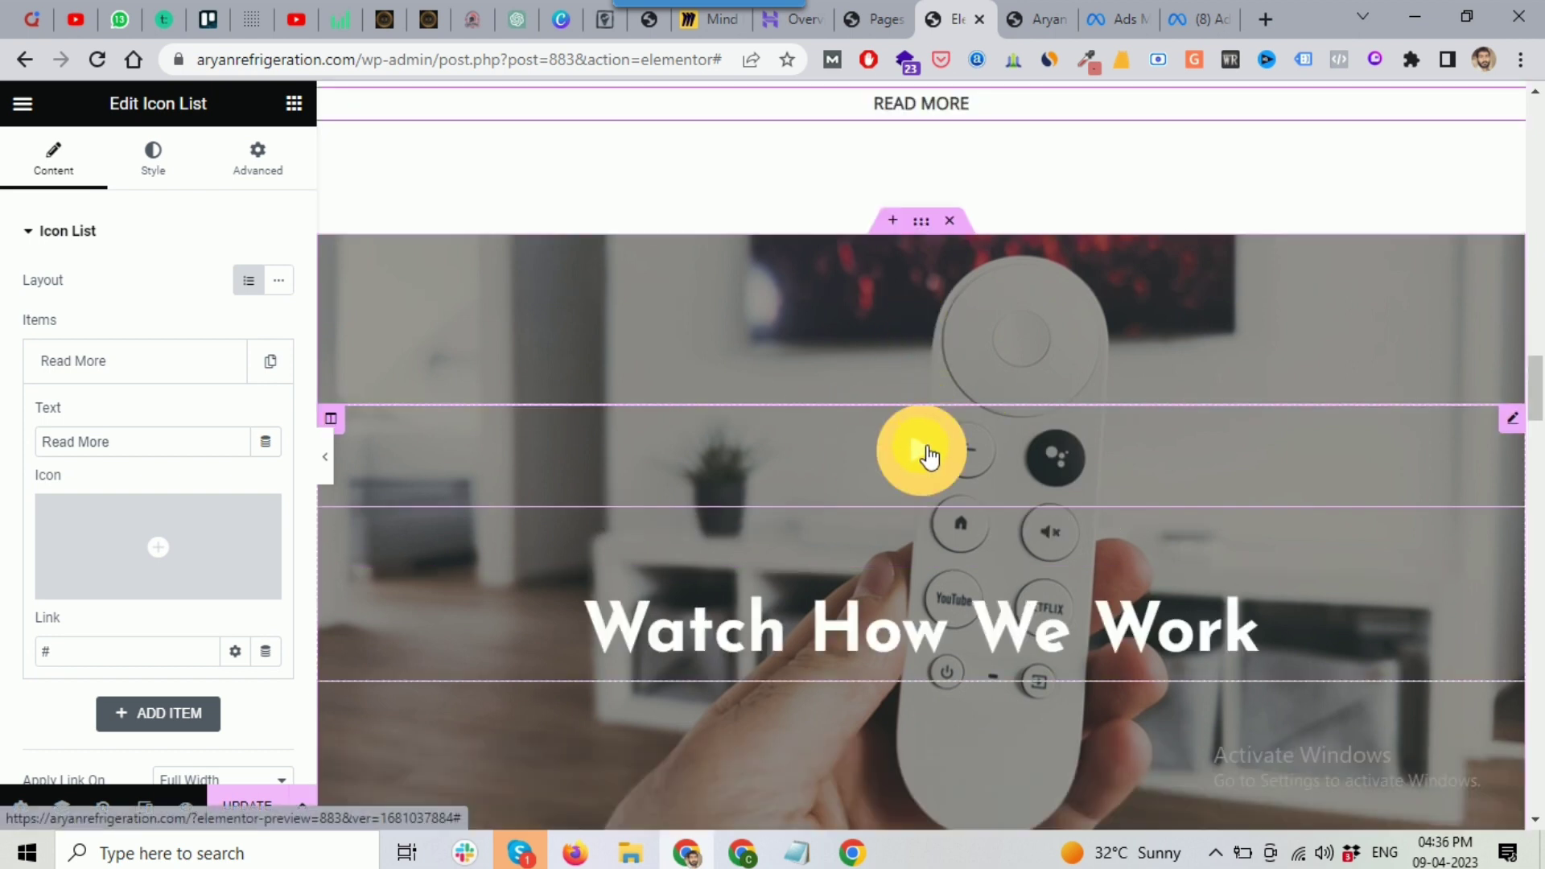
pyautogui.scroll(-1, 922, 338)
pyautogui.scroll(1, 880, 298)
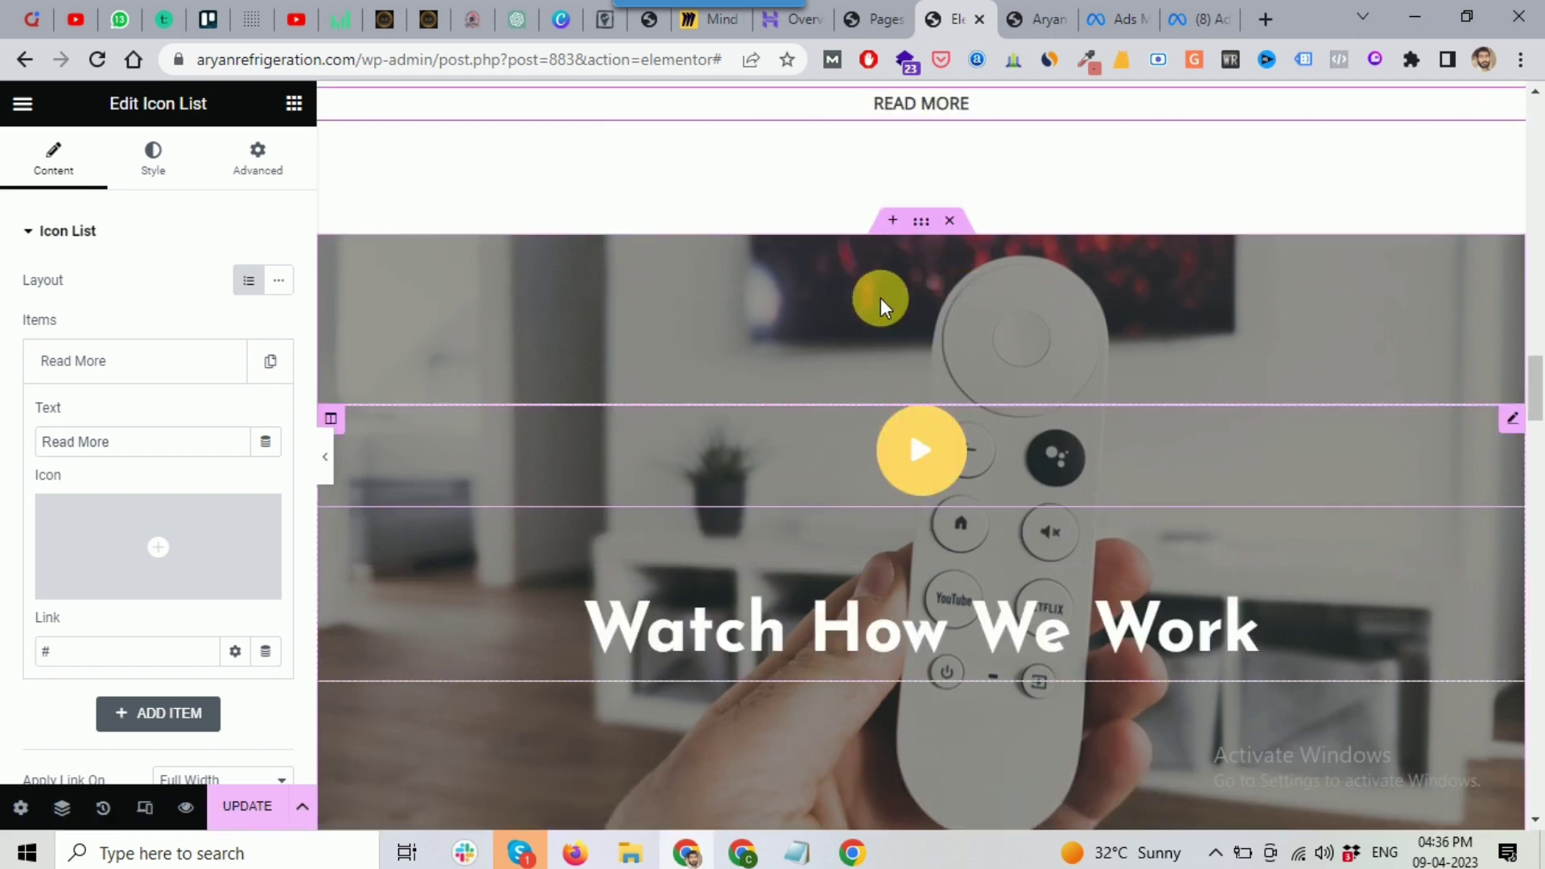
pyautogui.scroll(1, 918, 318)
pyautogui.scroll(3, 946, 370)
pyautogui.scroll(-8, 934, 386)
pyautogui.scroll(4, 844, 332)
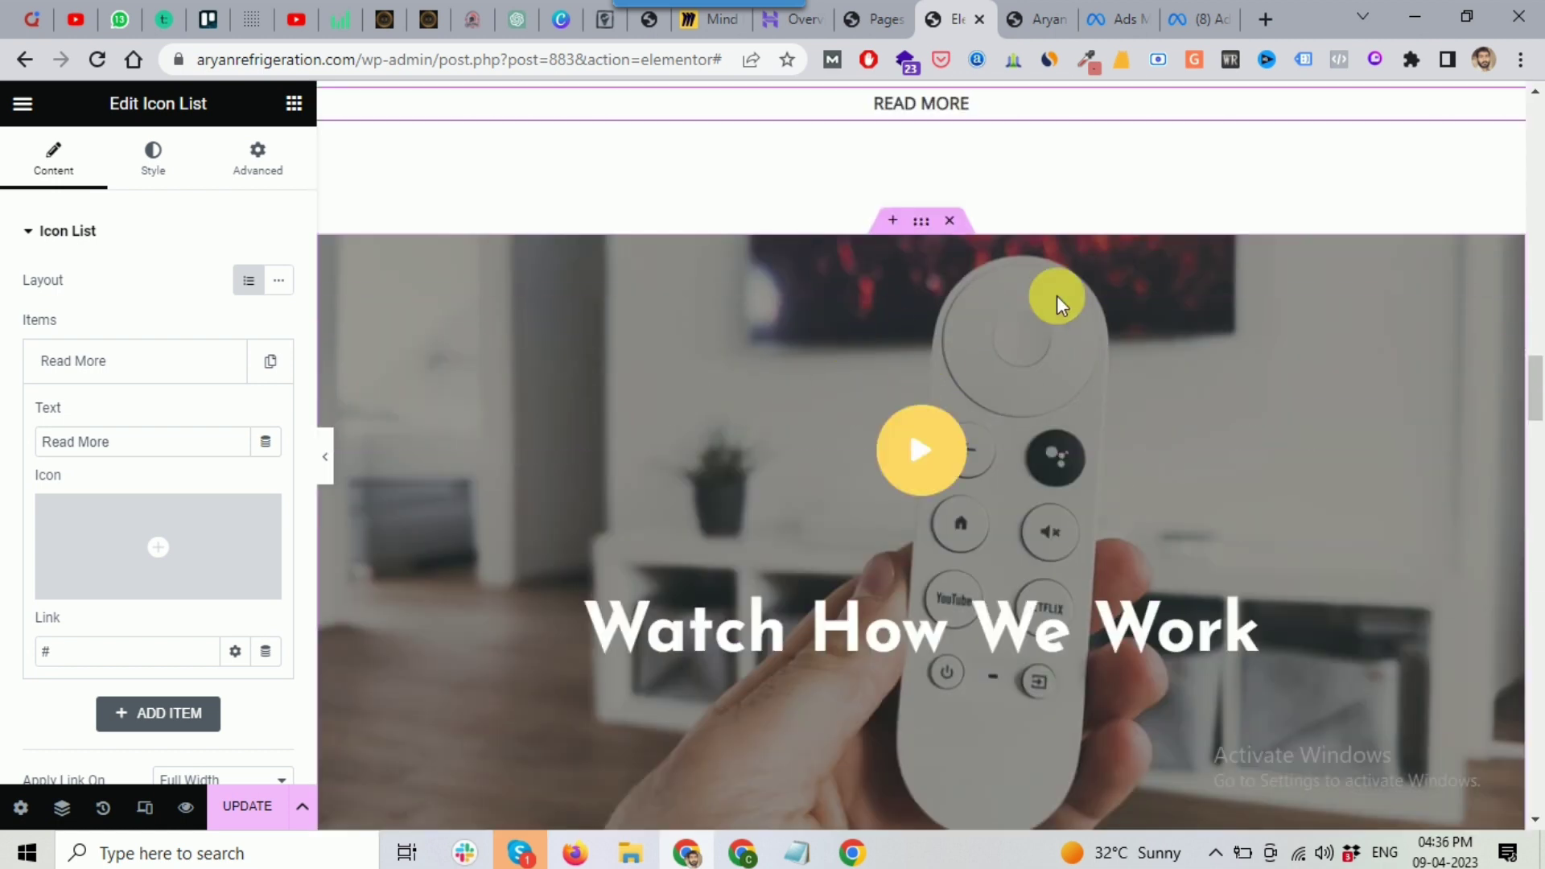
pyautogui.scroll(4, 958, 339)
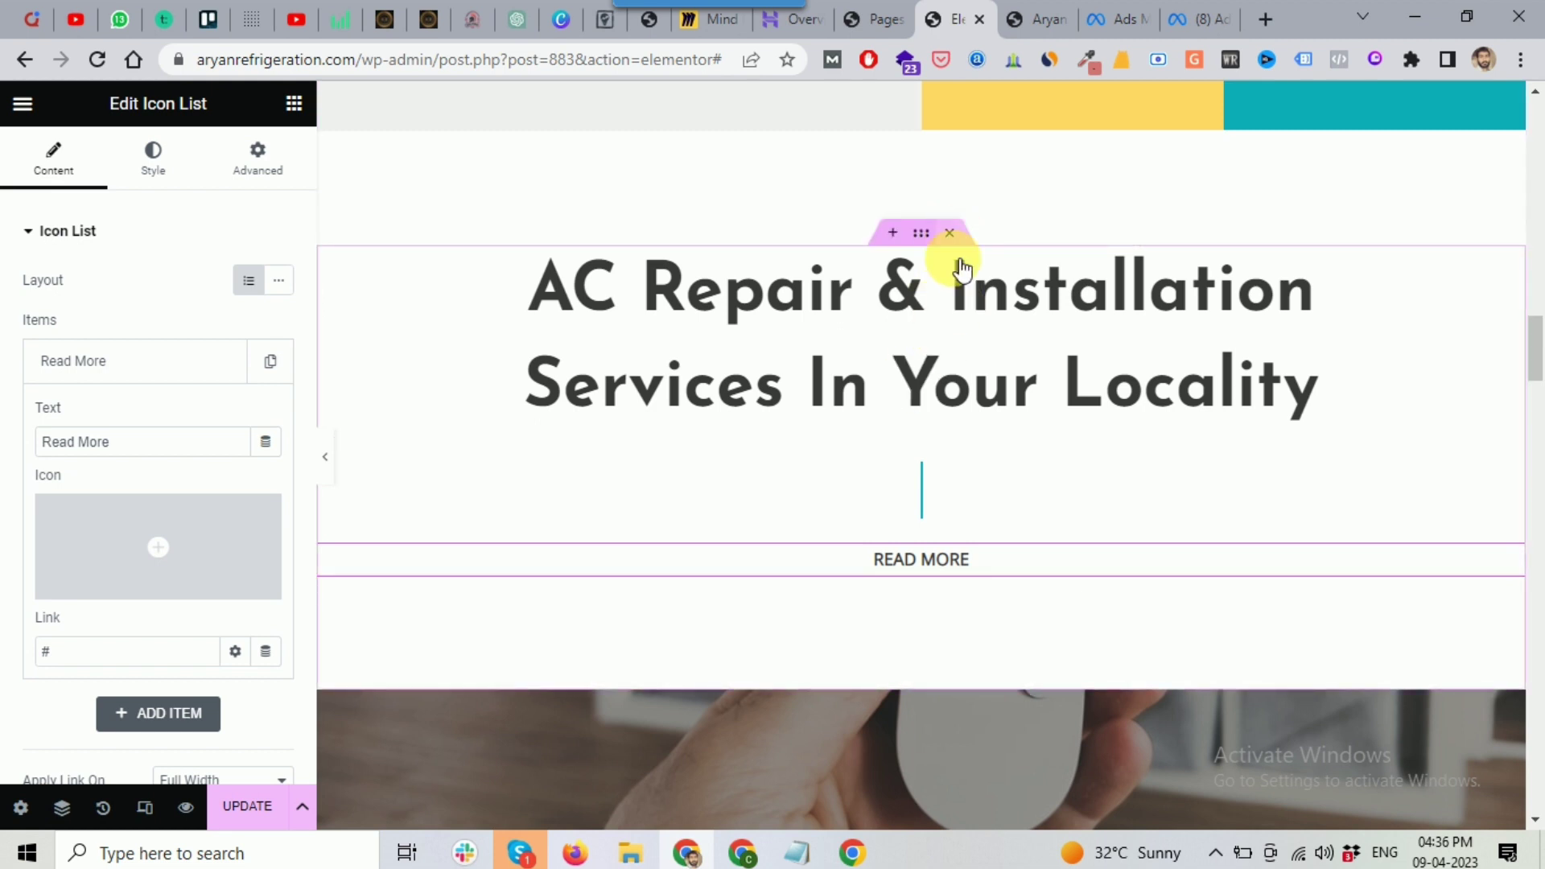
pyautogui.click(950, 233)
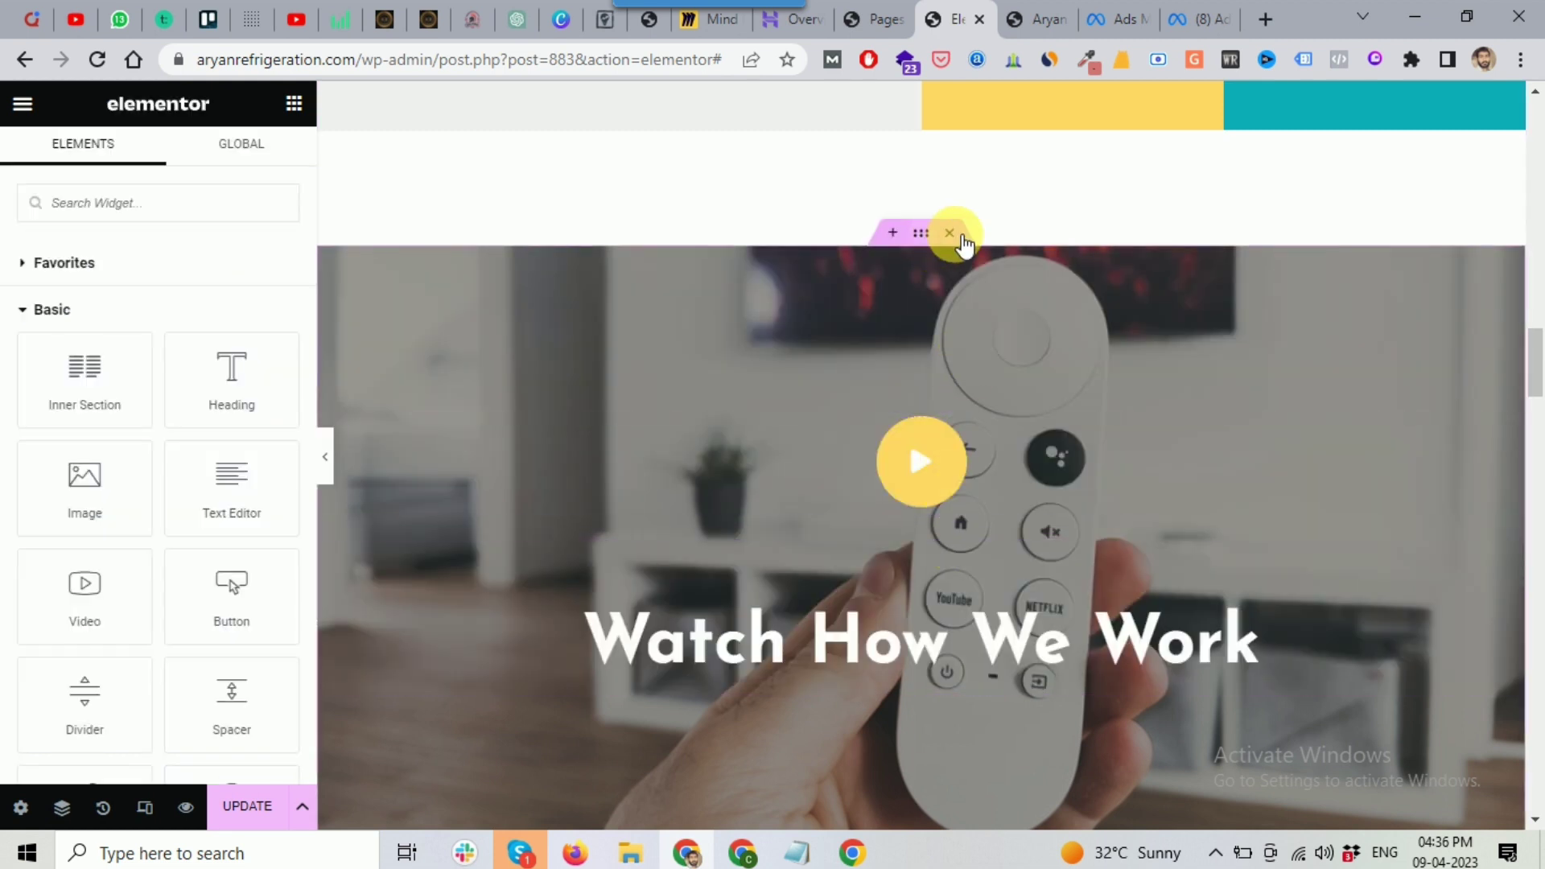
pyautogui.press('Delete')
pyautogui.scroll(-1, 879, 362)
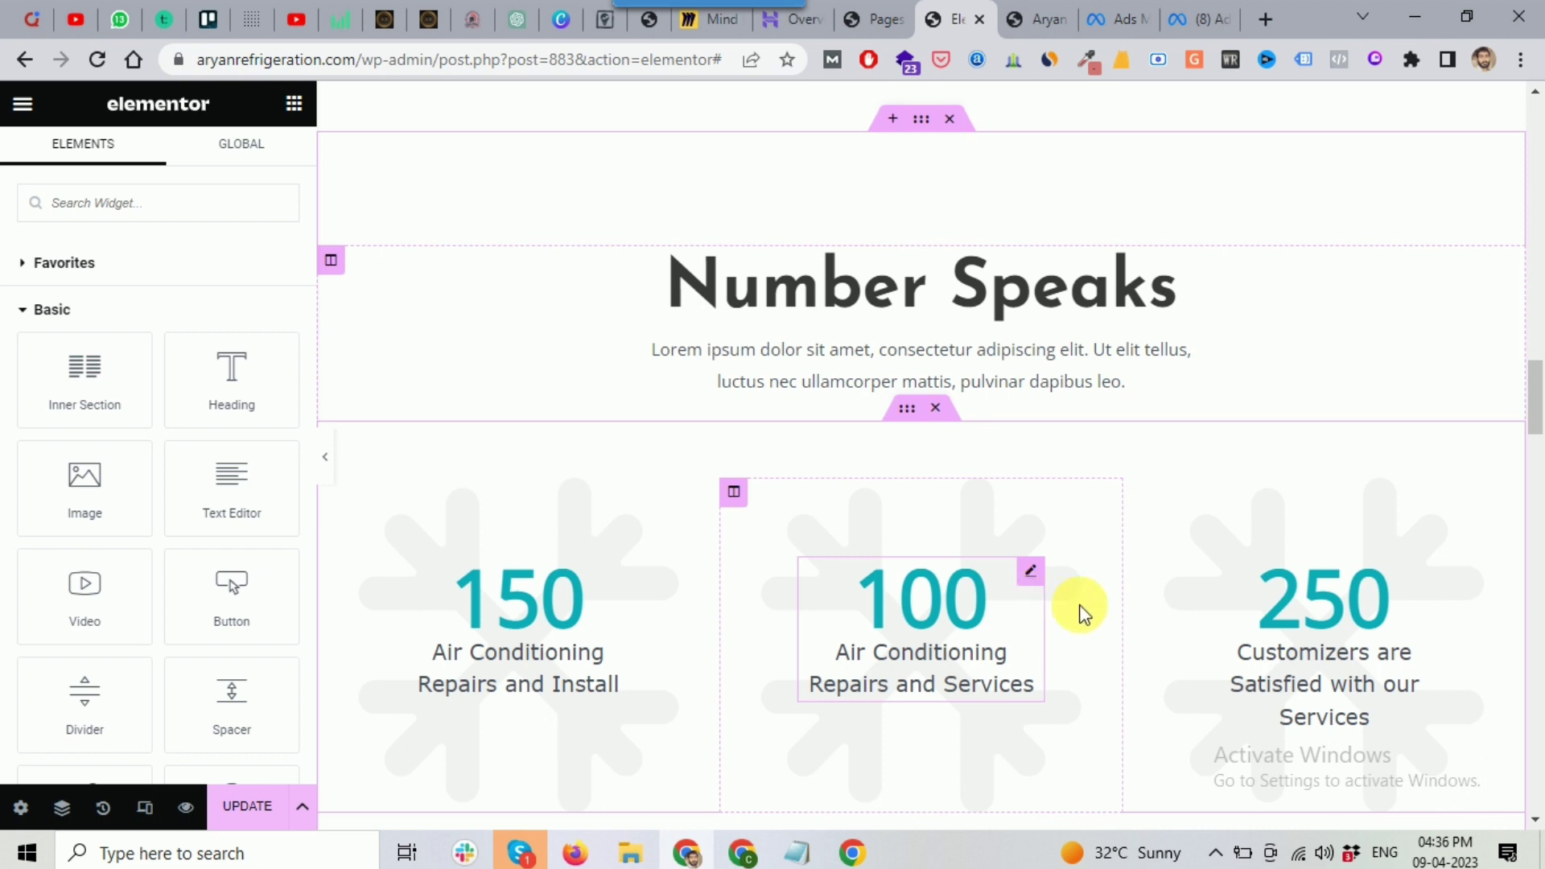
pyautogui.scroll(-1, 1081, 613)
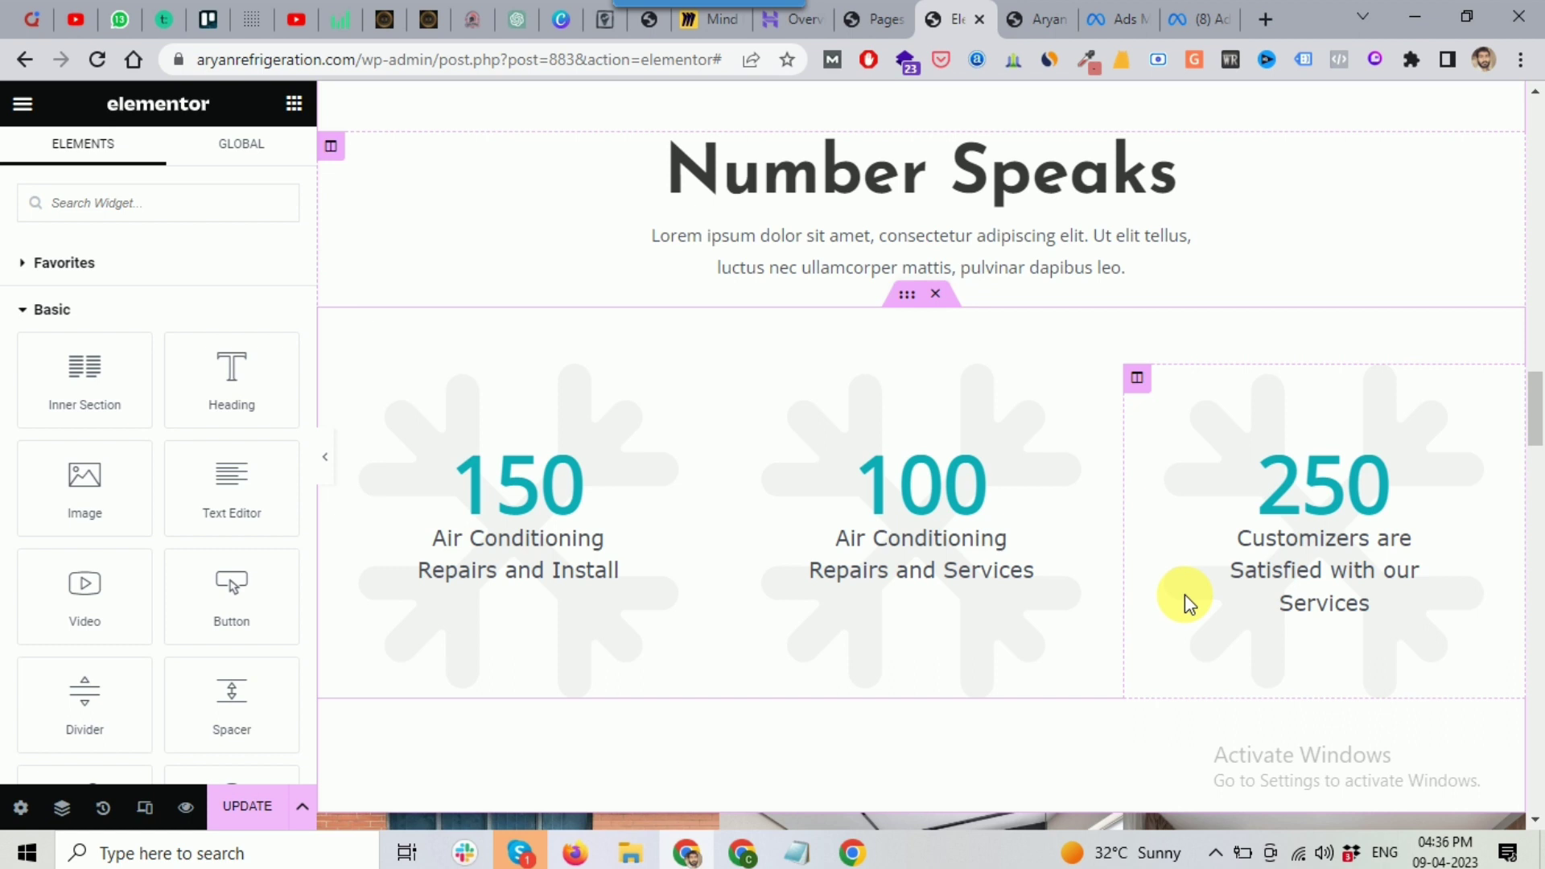
pyautogui.scroll(-1, 897, 369)
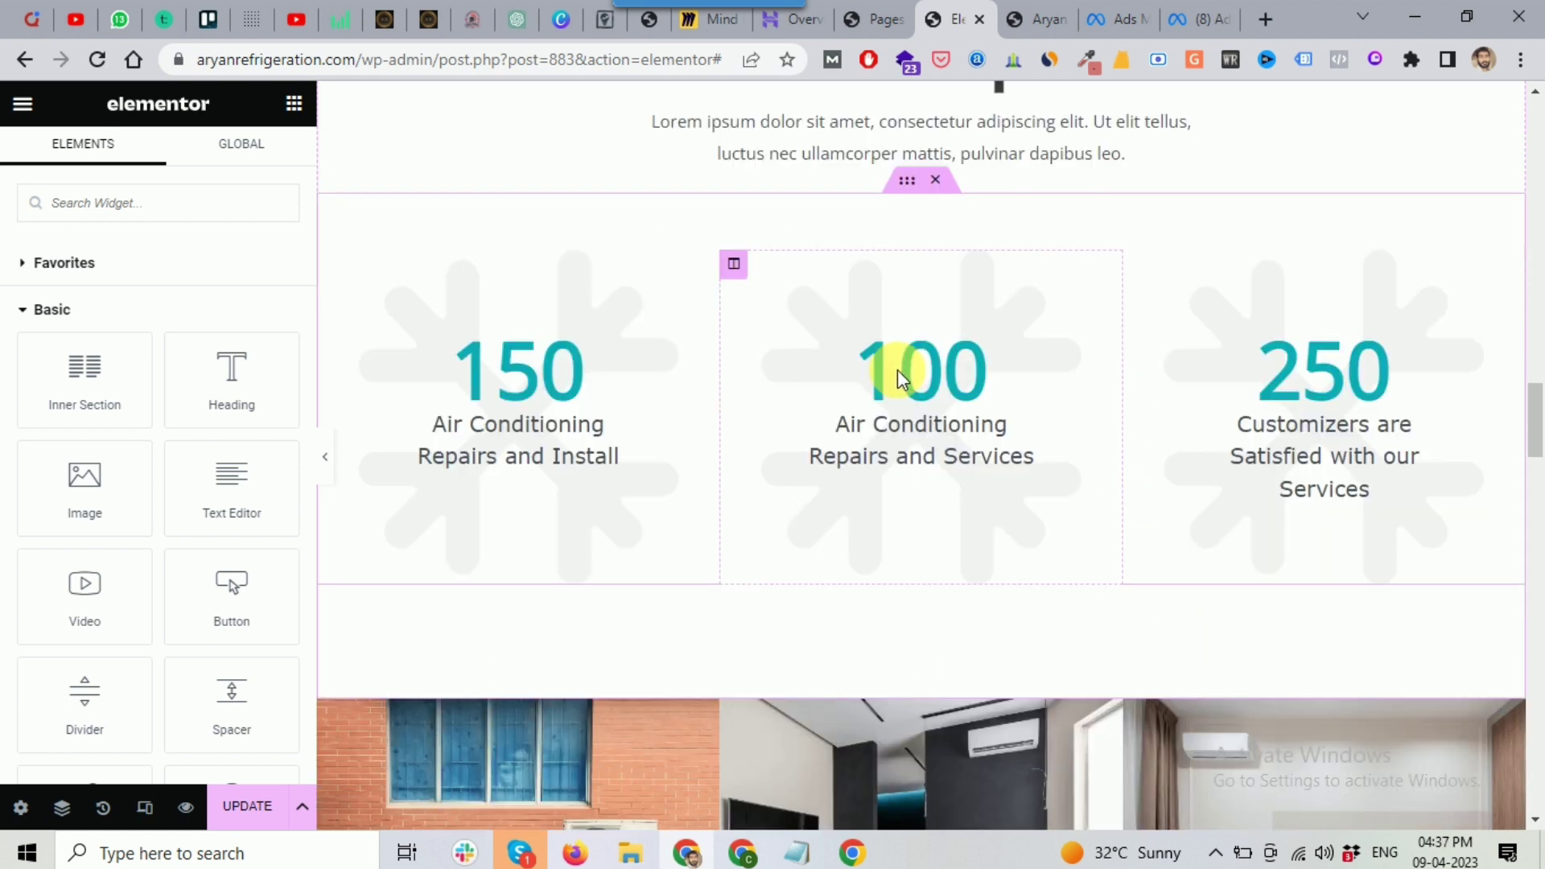
pyautogui.scroll(-4, 896, 370)
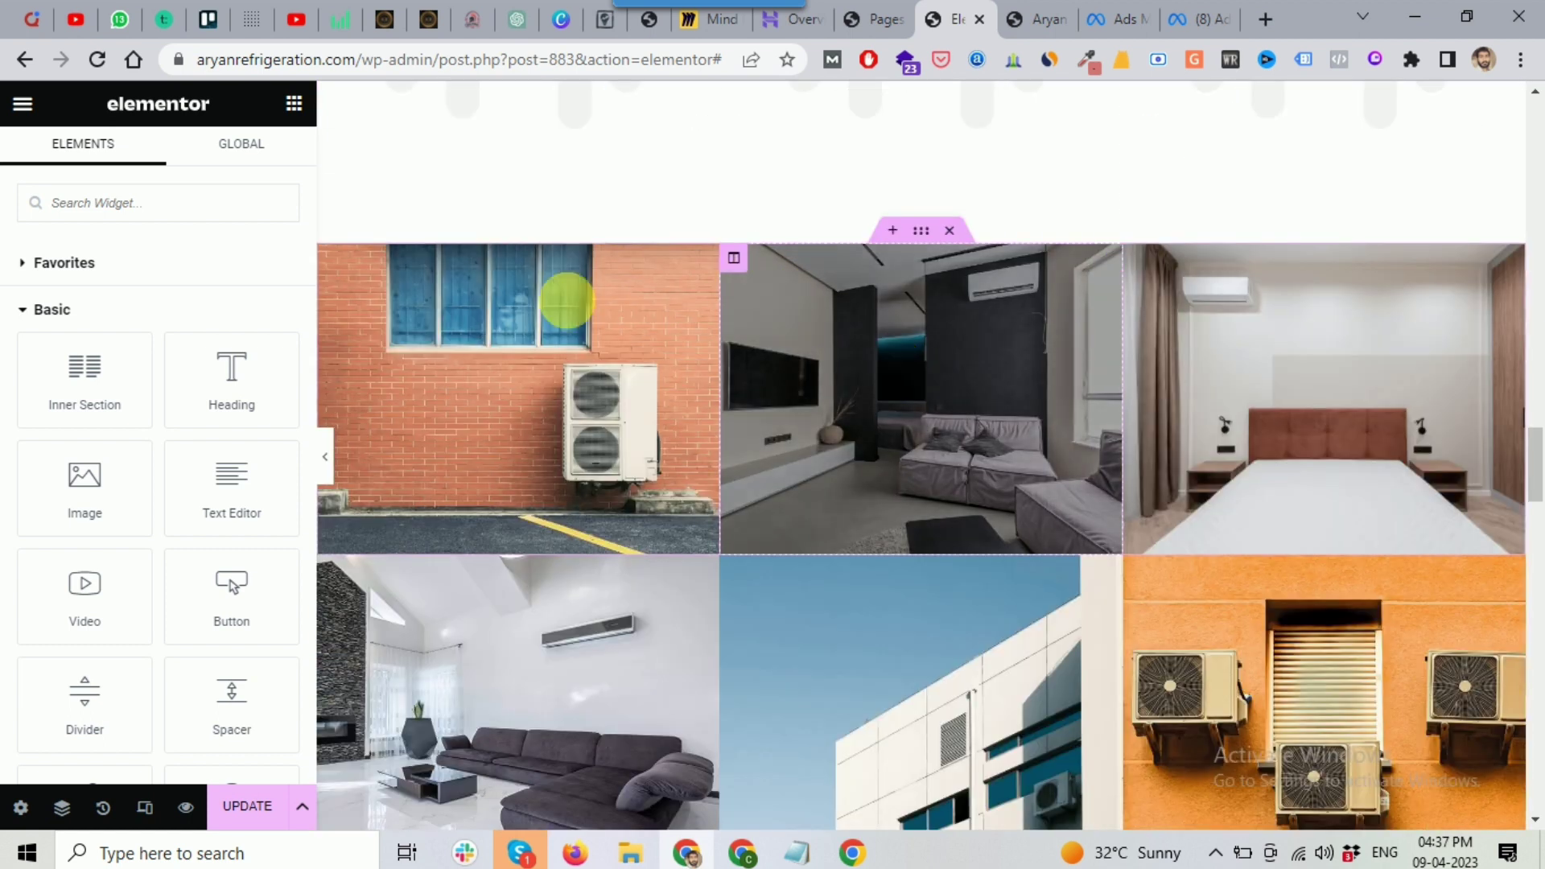
pyautogui.scroll(-1, 1290, 355)
pyautogui.scroll(2, 997, 369)
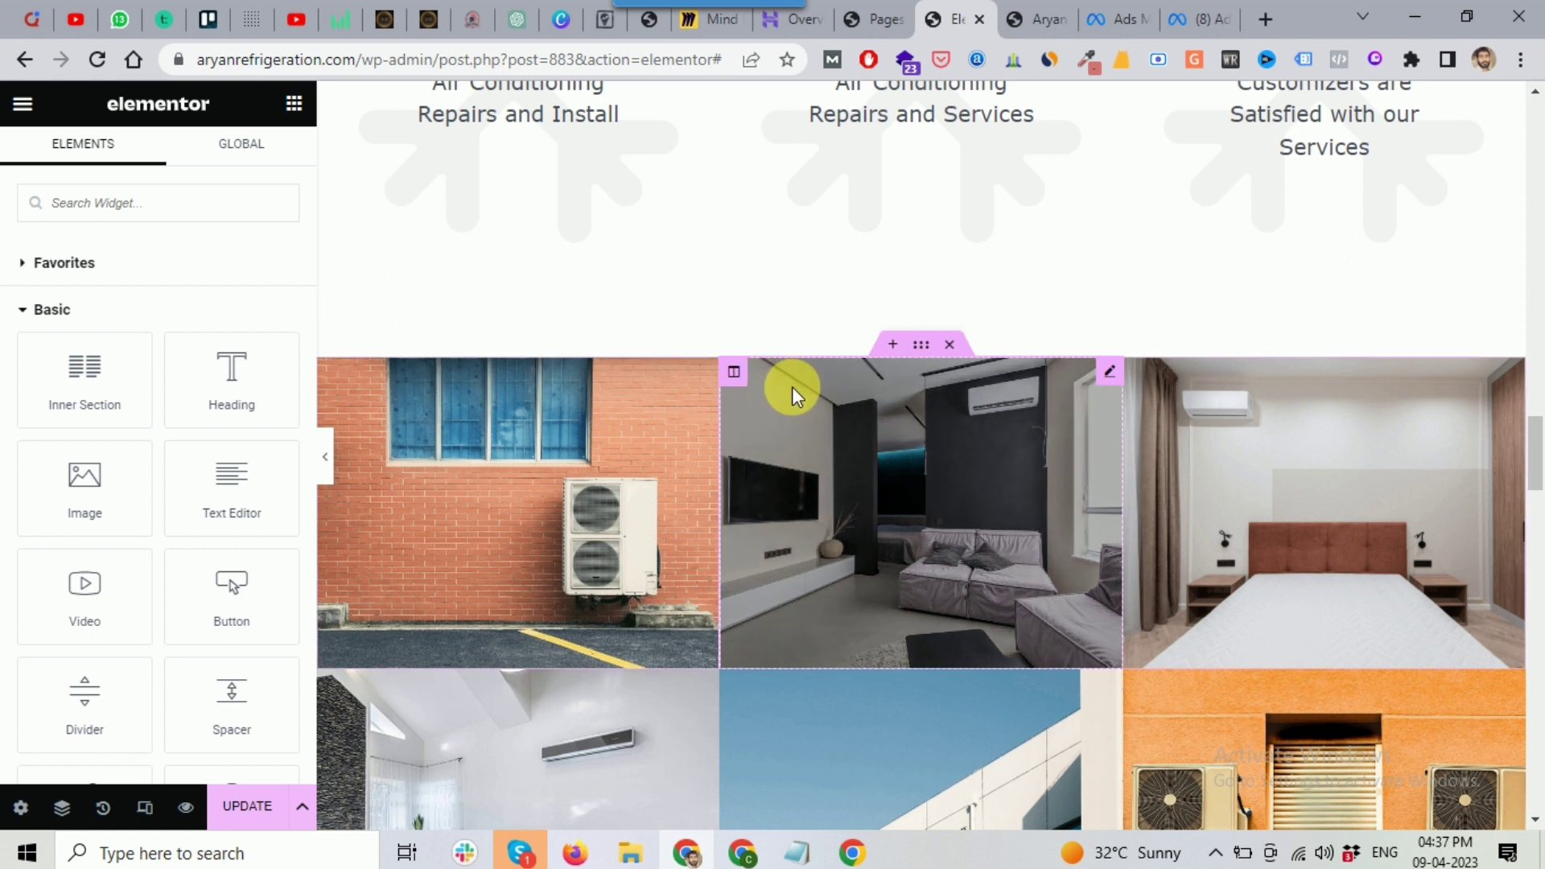
# Step: Insert a new single-column section above the photo grid
pyautogui.click(894, 344)
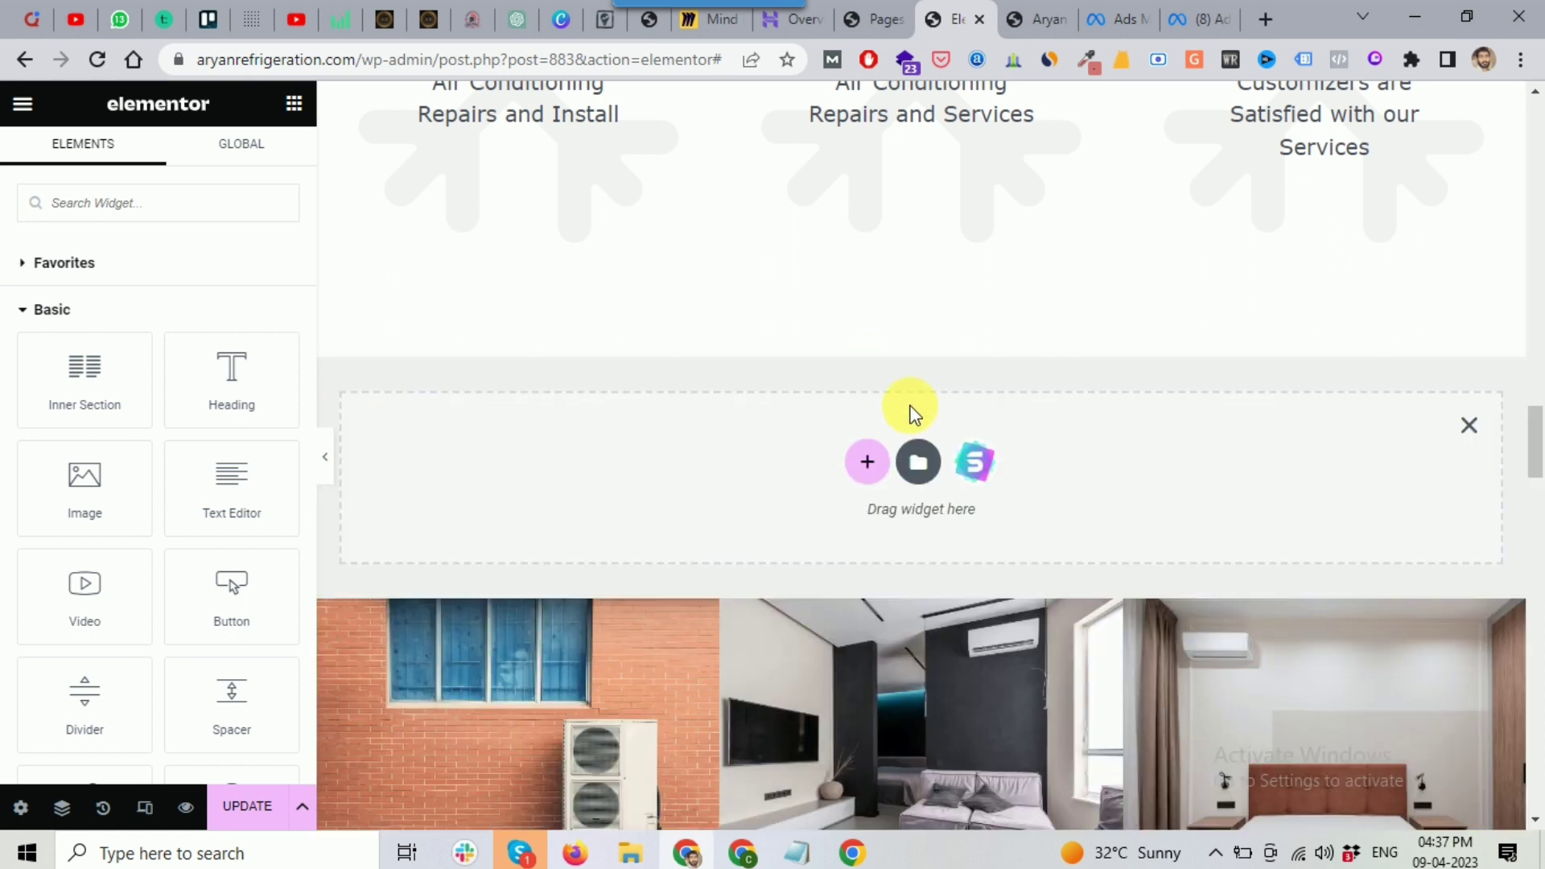
pyautogui.click(869, 464)
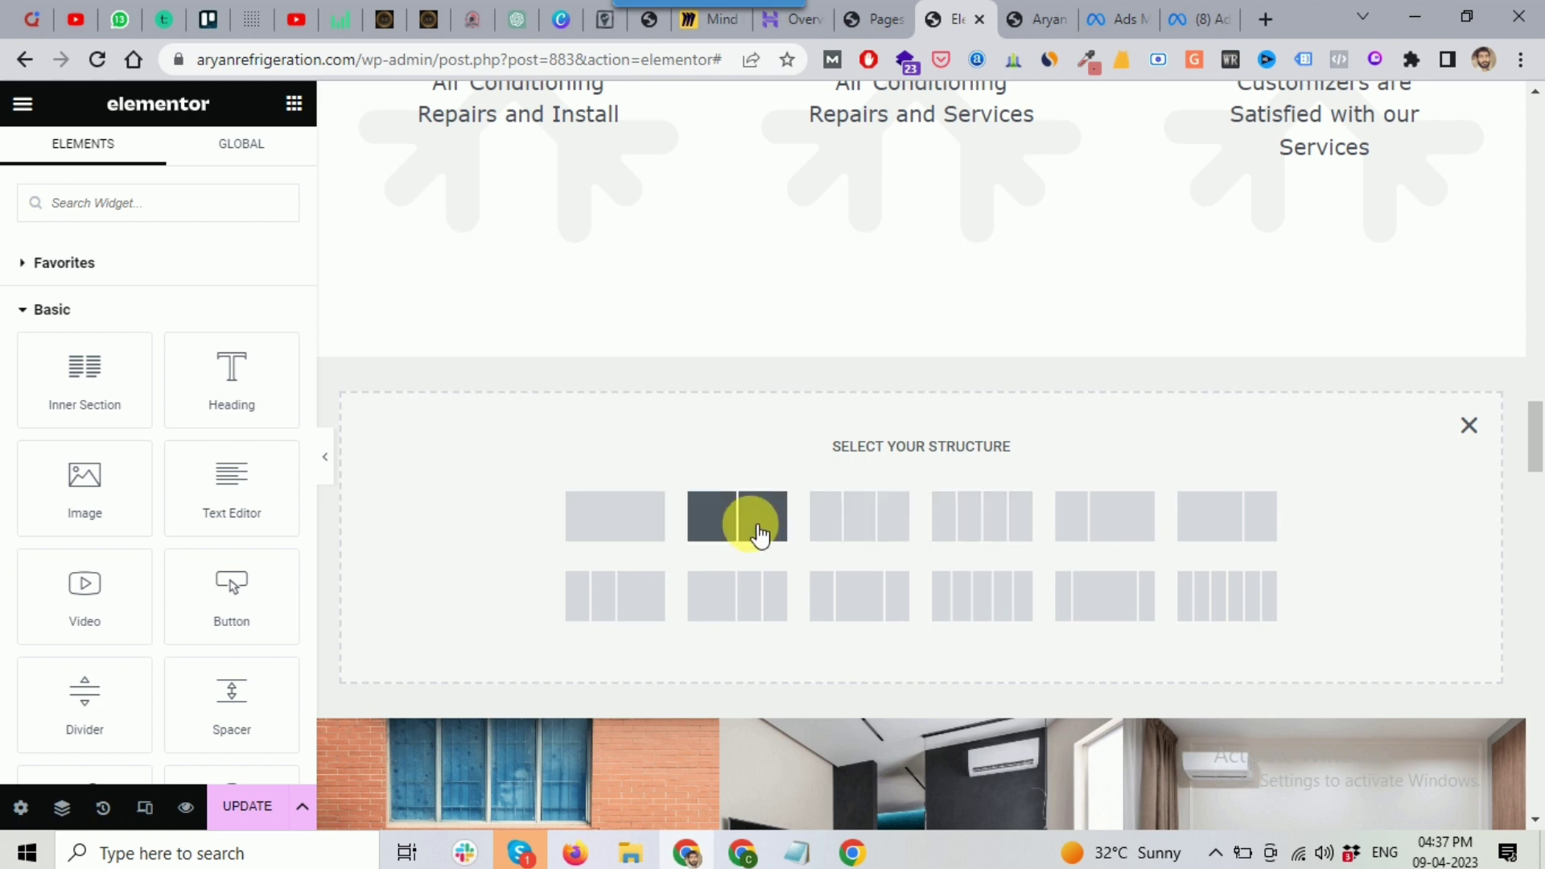
pyautogui.click(631, 531)
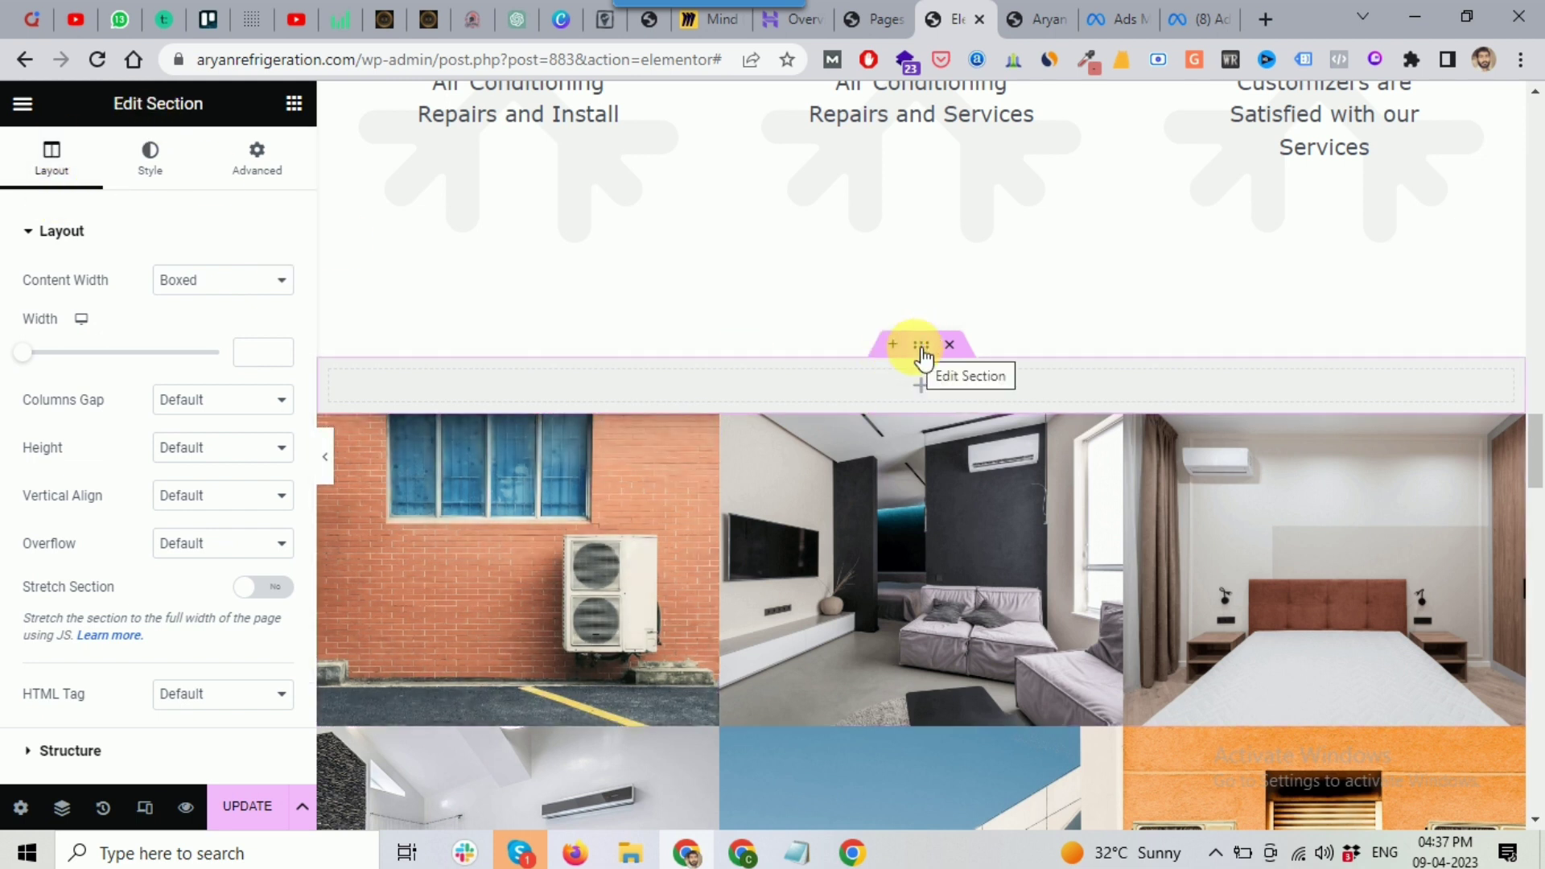
# Step: Search widgets for 'ga' and place a Basic Gallery widget in the new section
pyautogui.click(294, 104)
pyautogui.scroll(-4, 172, 427)
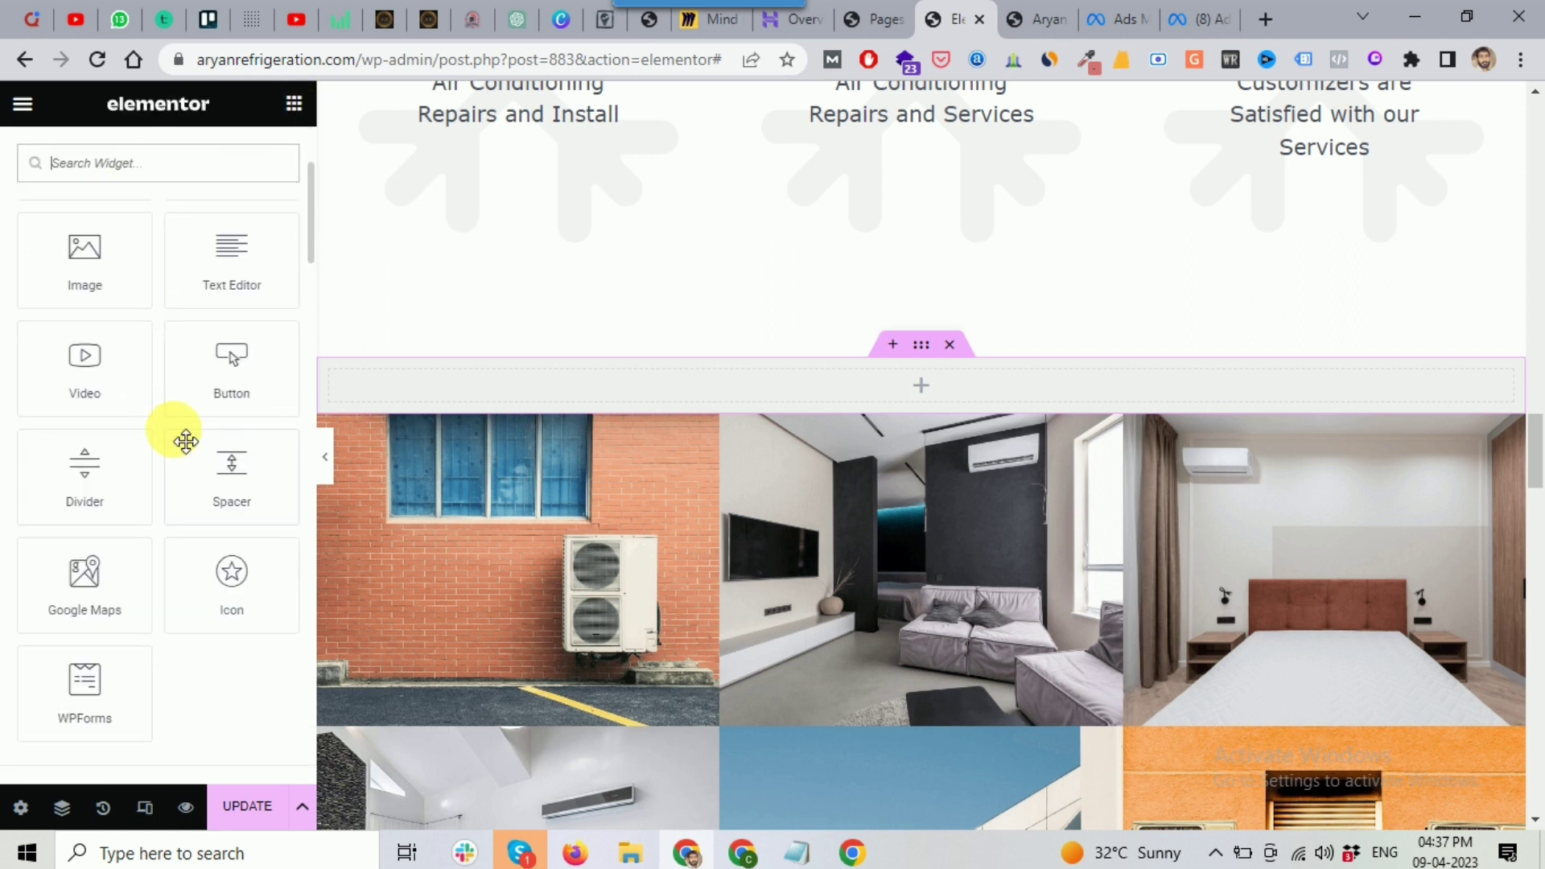
pyautogui.scroll(5, 153, 407)
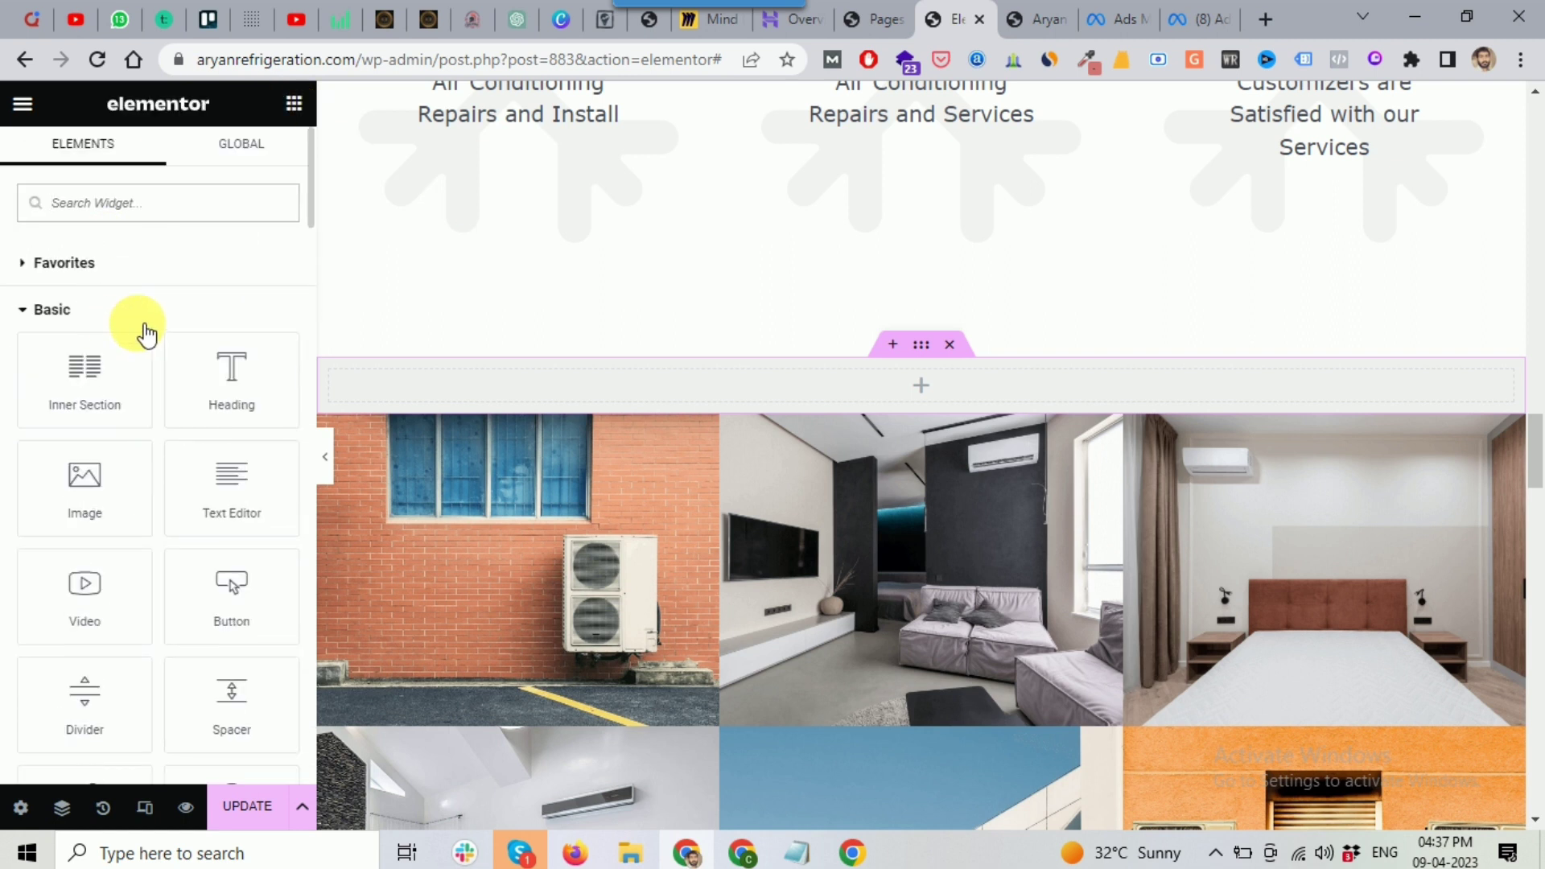
pyautogui.write('ga')
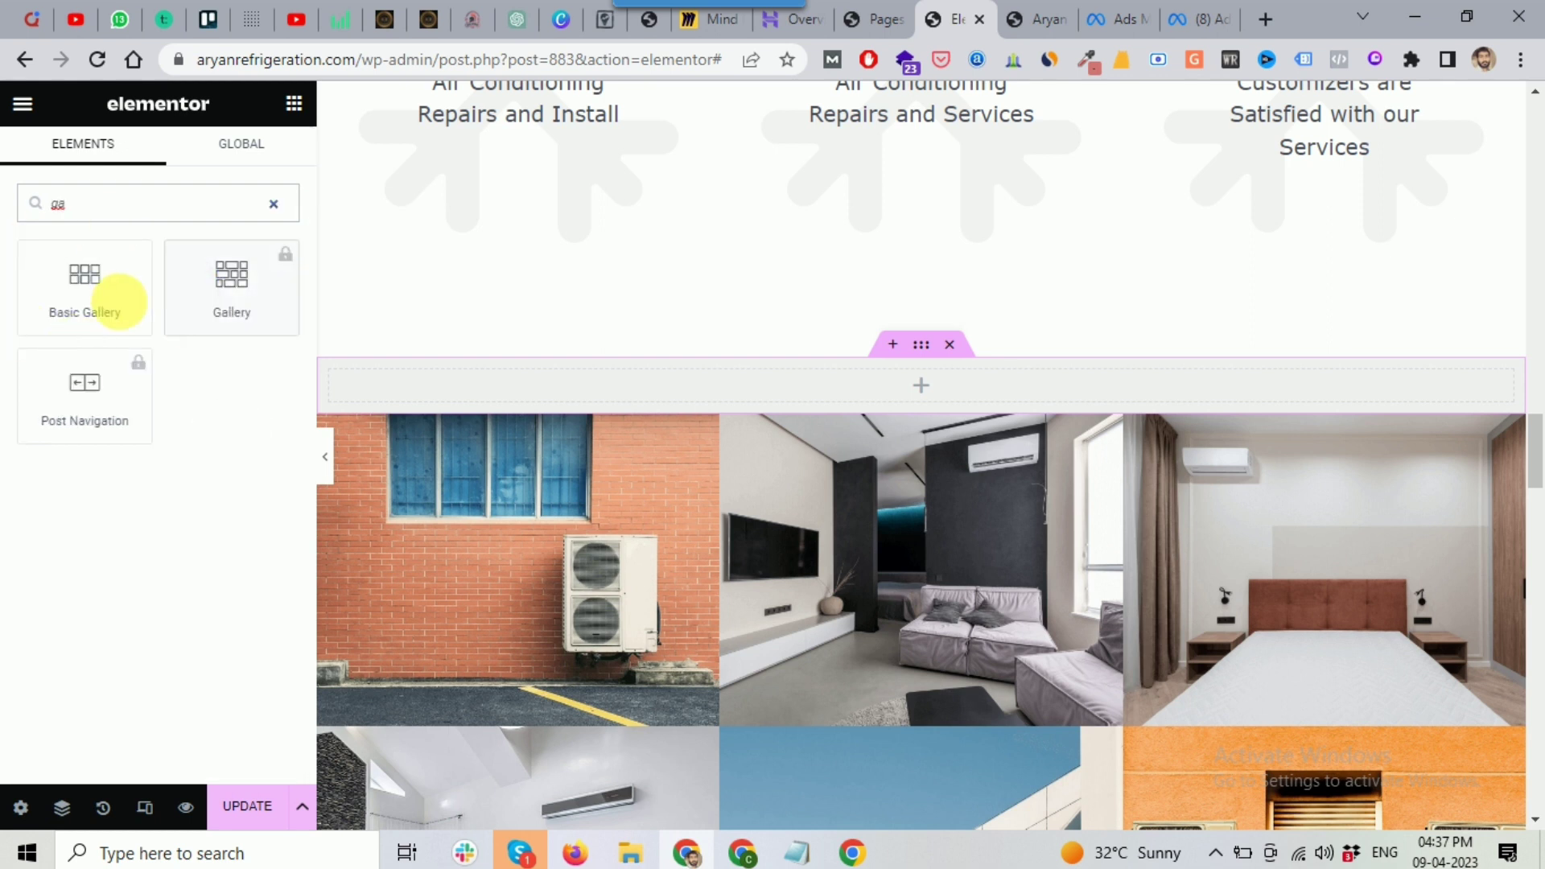
pyautogui.moveTo(89, 306); pyautogui.dragTo(924, 393)
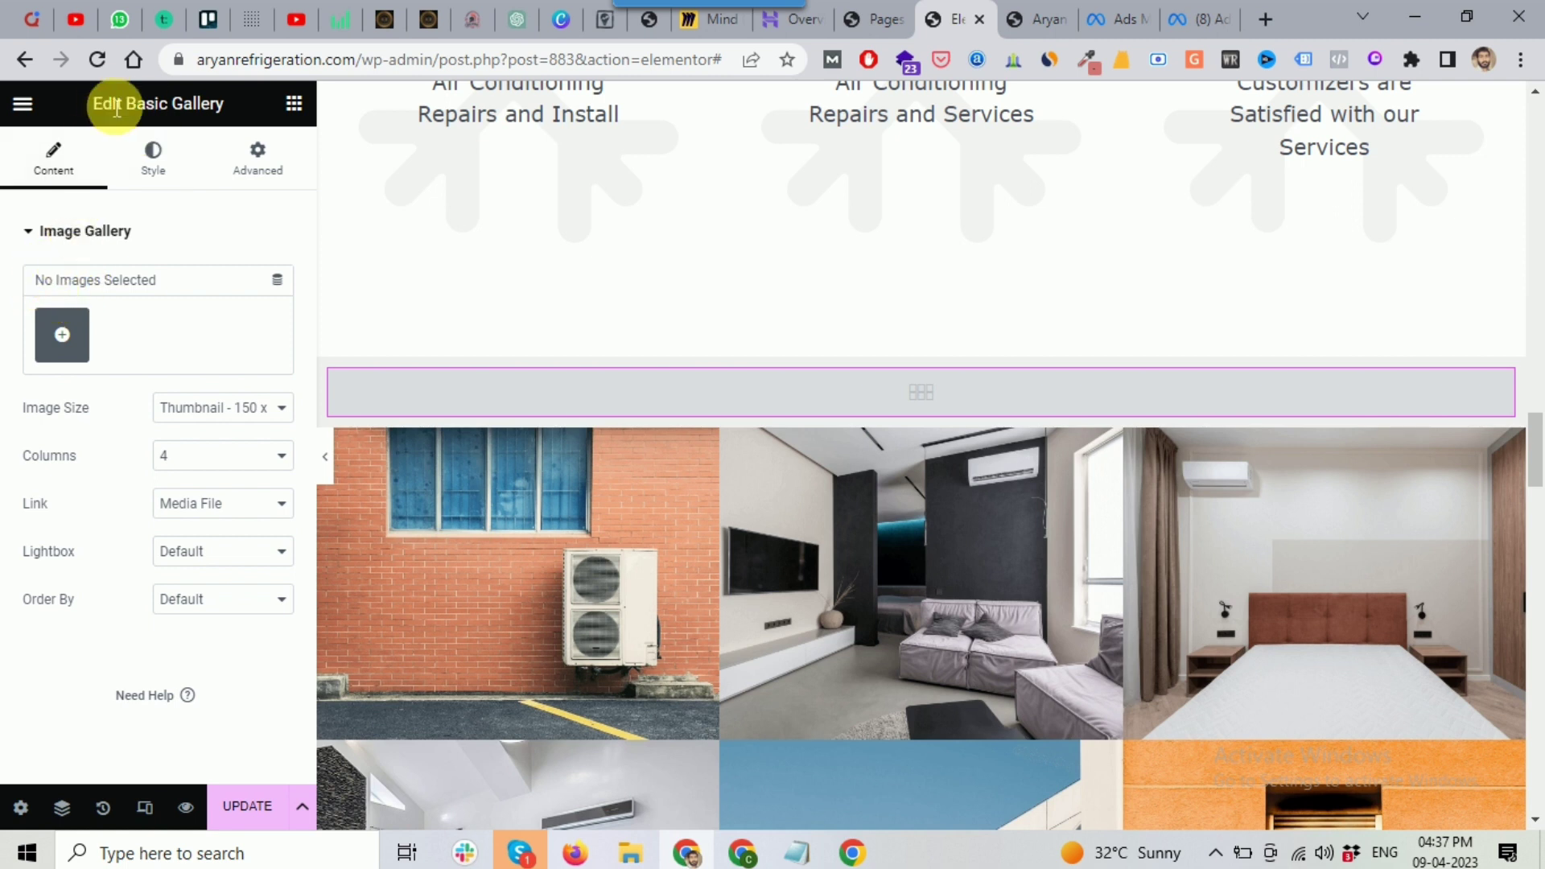
# Step: Start adding gallery images and browse the Media Library
pyautogui.moveTo(88, 115); pyautogui.dragTo(188, 111)
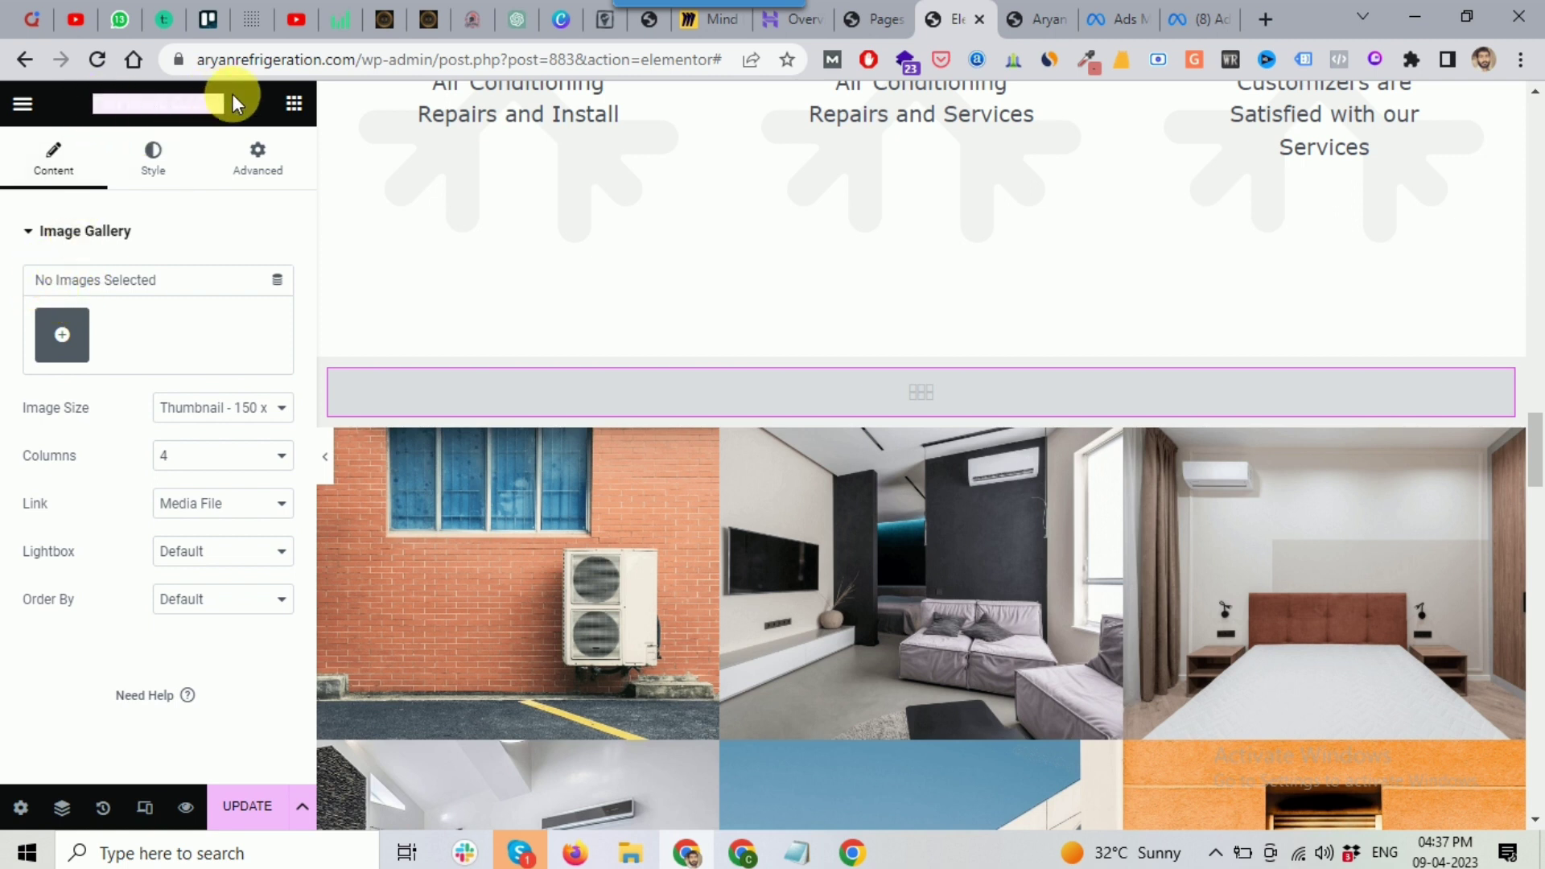
pyautogui.click(63, 338)
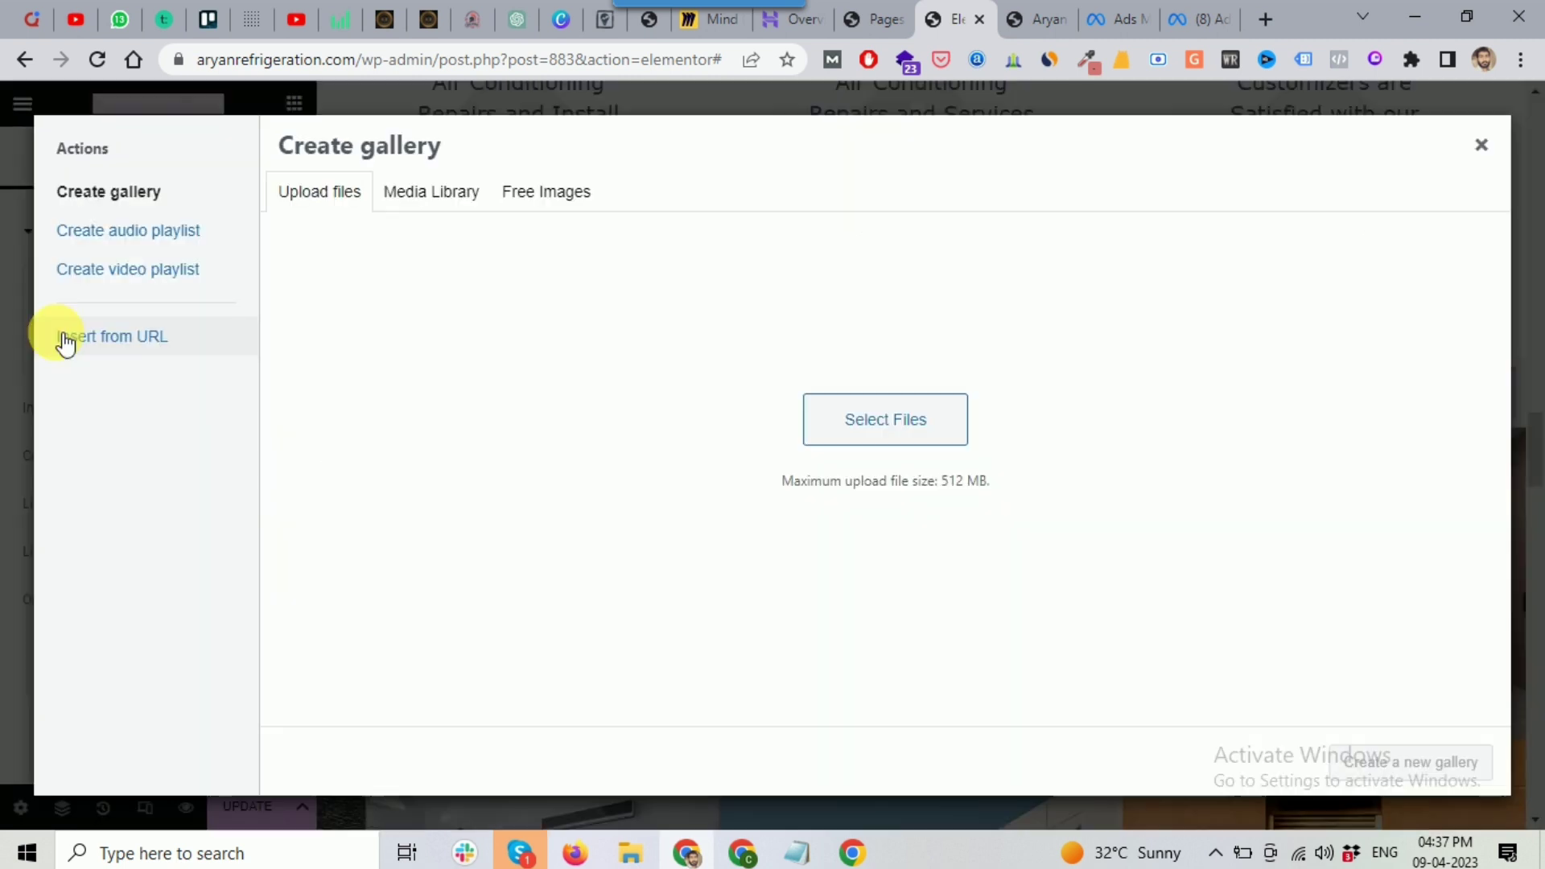
pyautogui.click(451, 187)
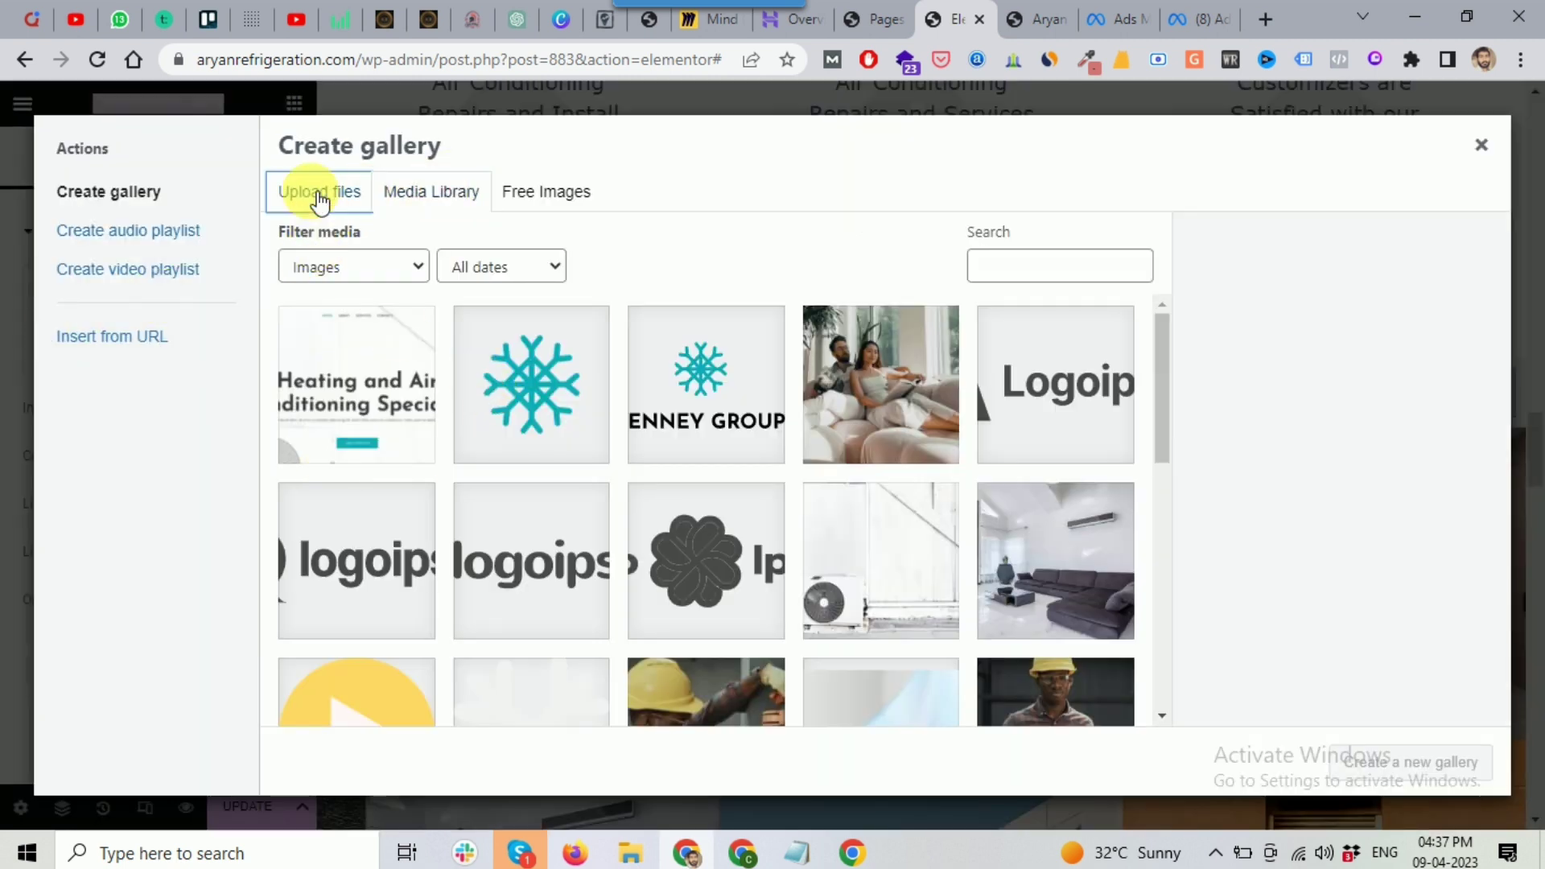
pyautogui.click(320, 194)
pyautogui.click(432, 193)
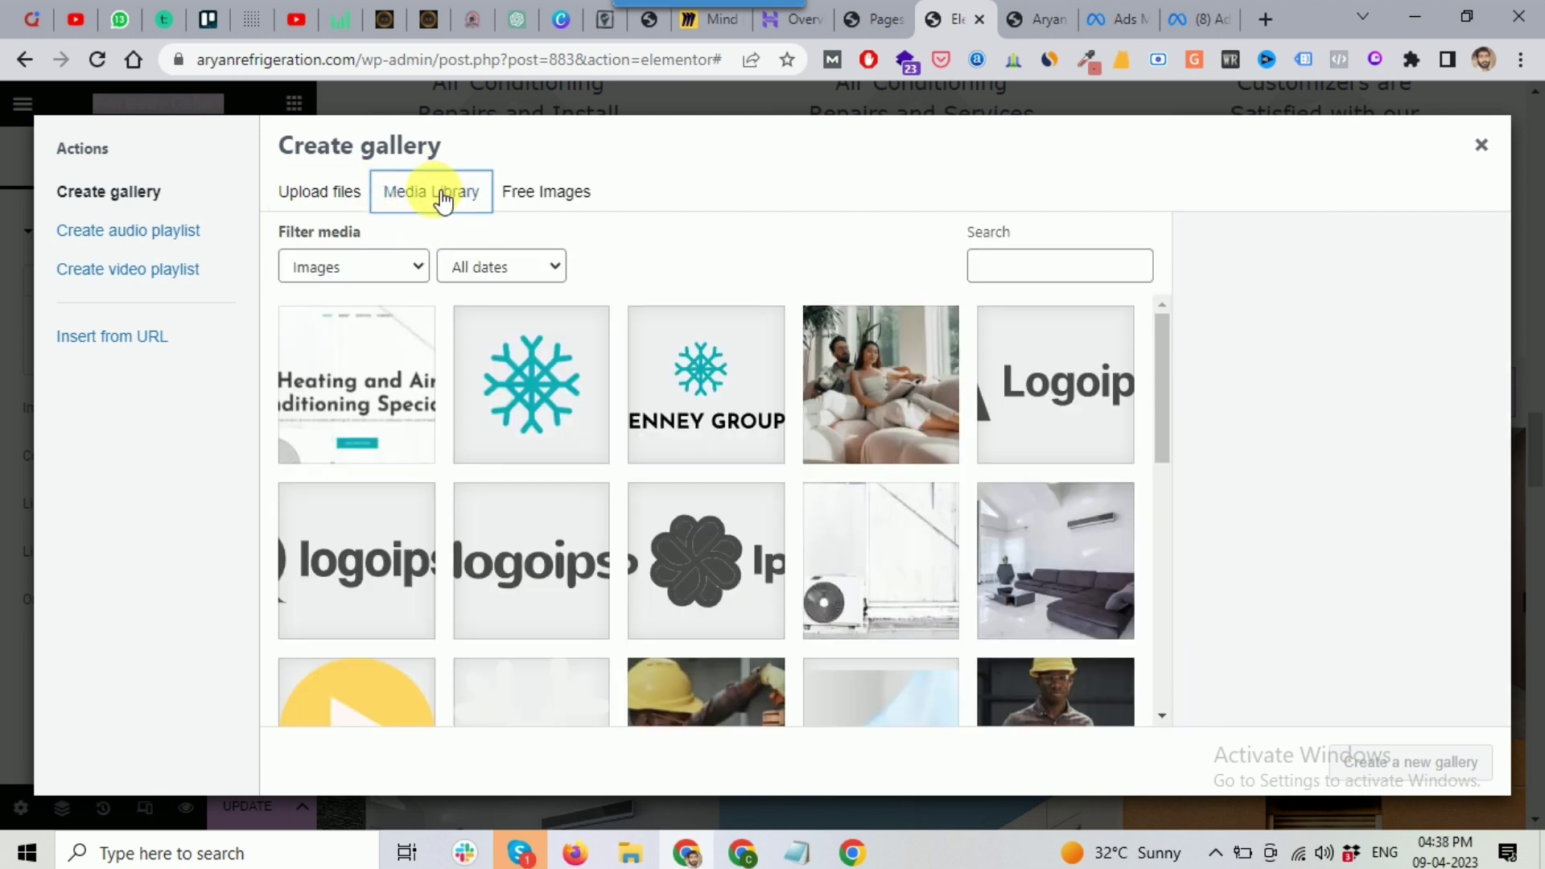
pyautogui.scroll(-9, 1030, 455)
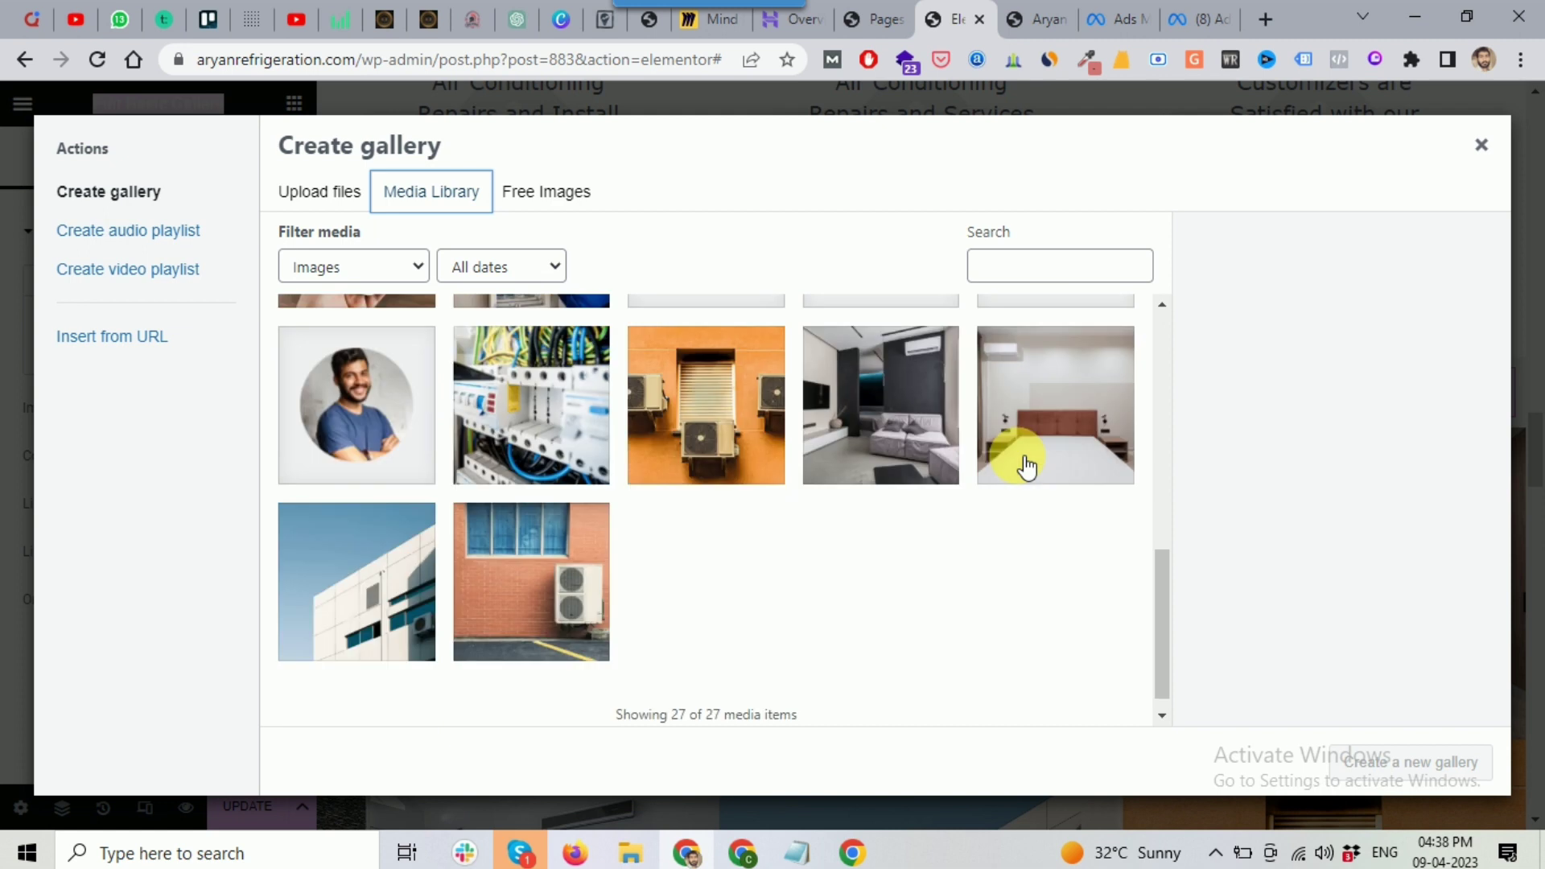
# Step: Select the orange AC, living-room, bedroom, white building and brick-wall photos and create a gallery
pyautogui.click(708, 430)
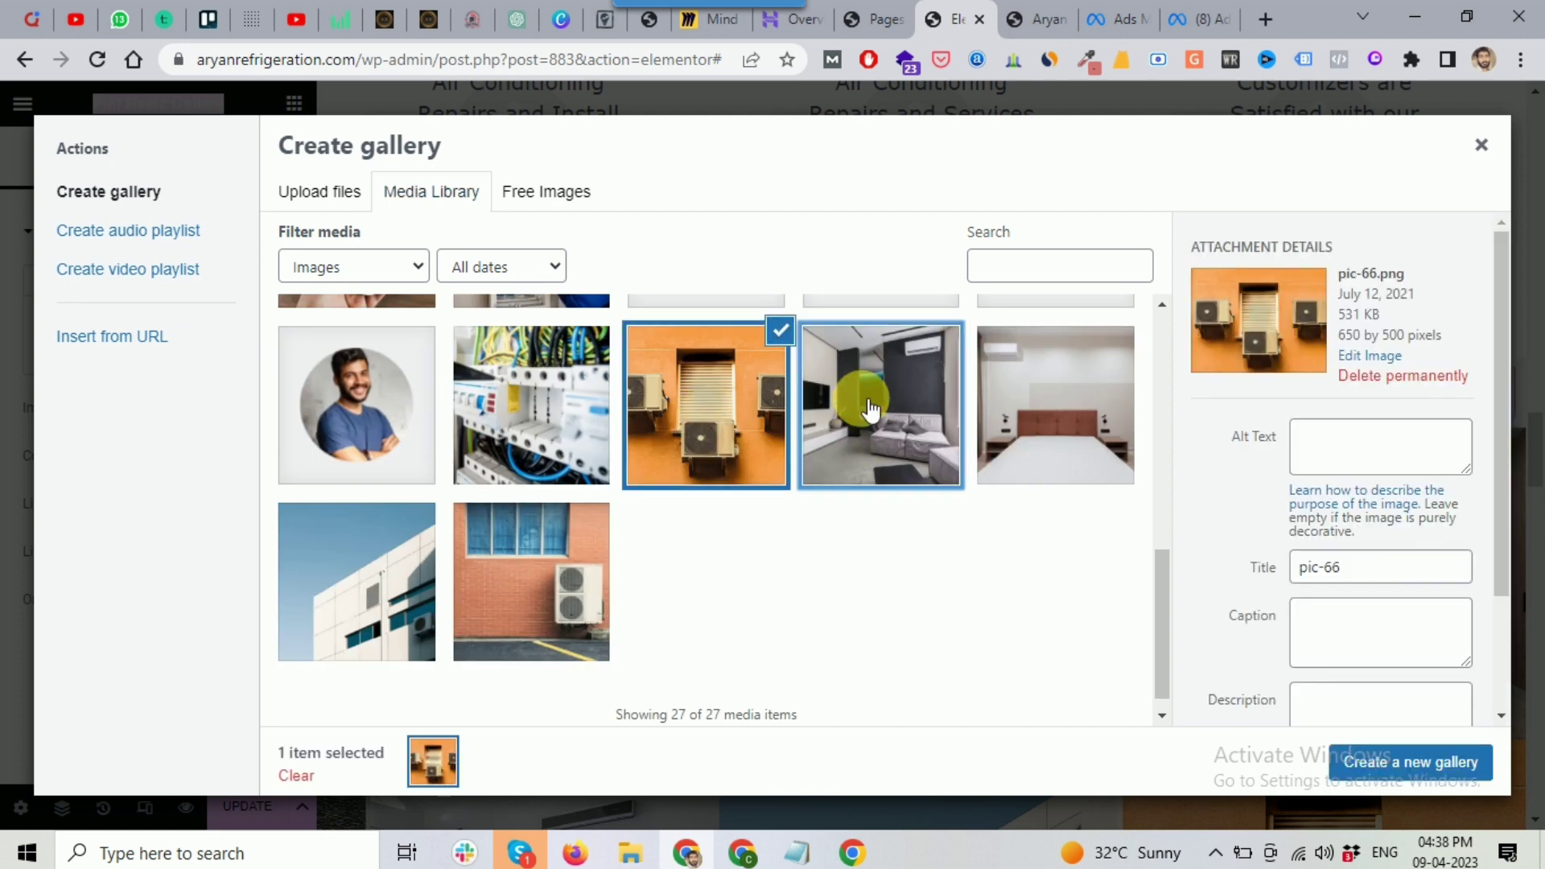
pyautogui.click(873, 413)
pyautogui.click(1050, 379)
pyautogui.click(405, 586)
pyautogui.click(528, 558)
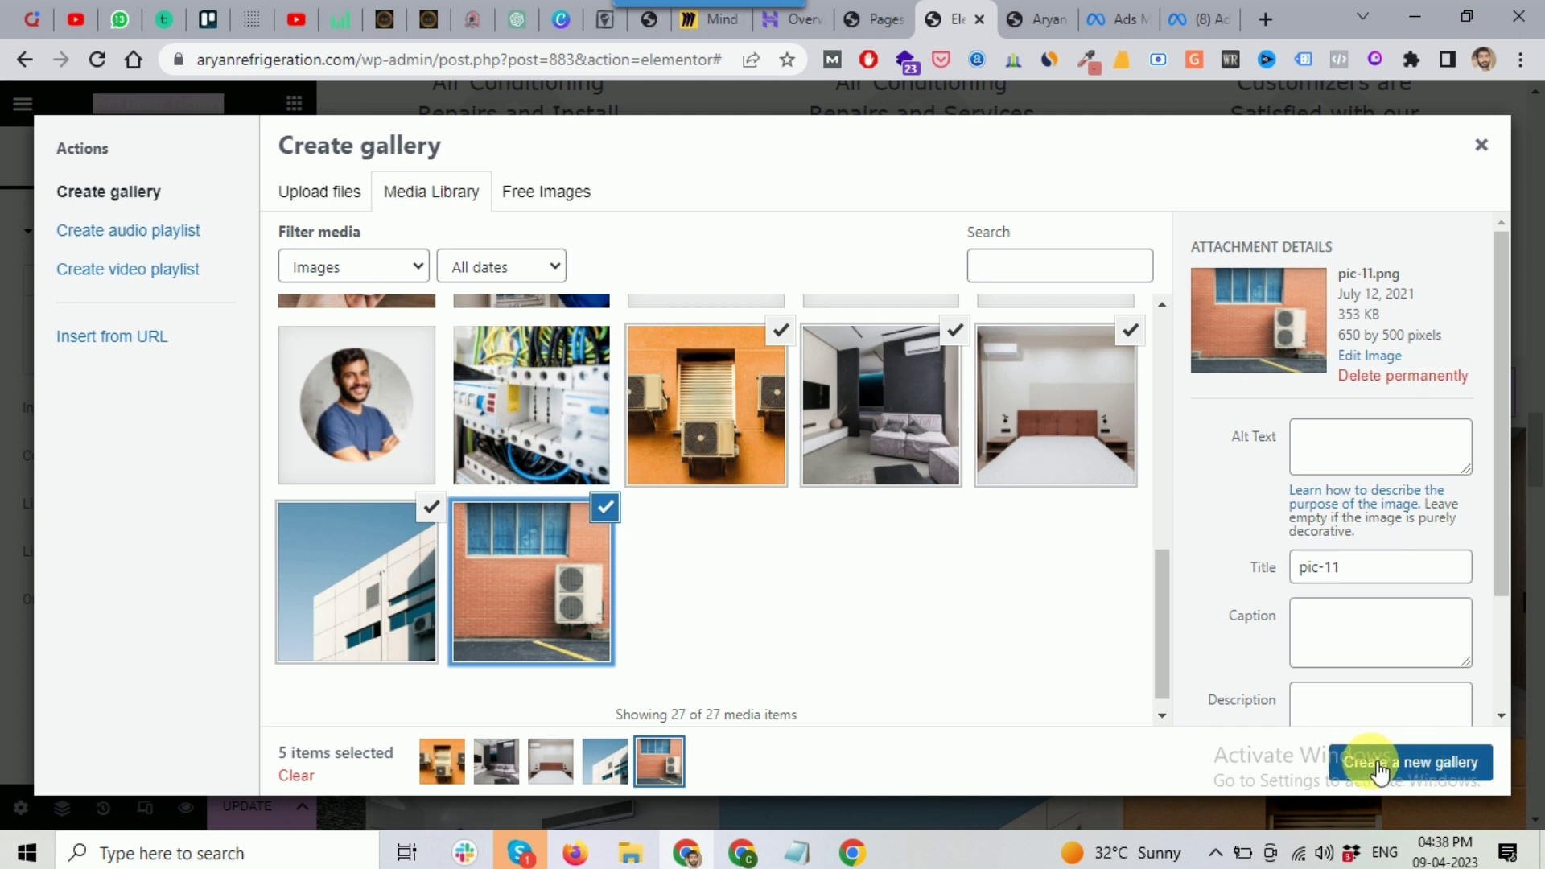
pyautogui.click(1414, 769)
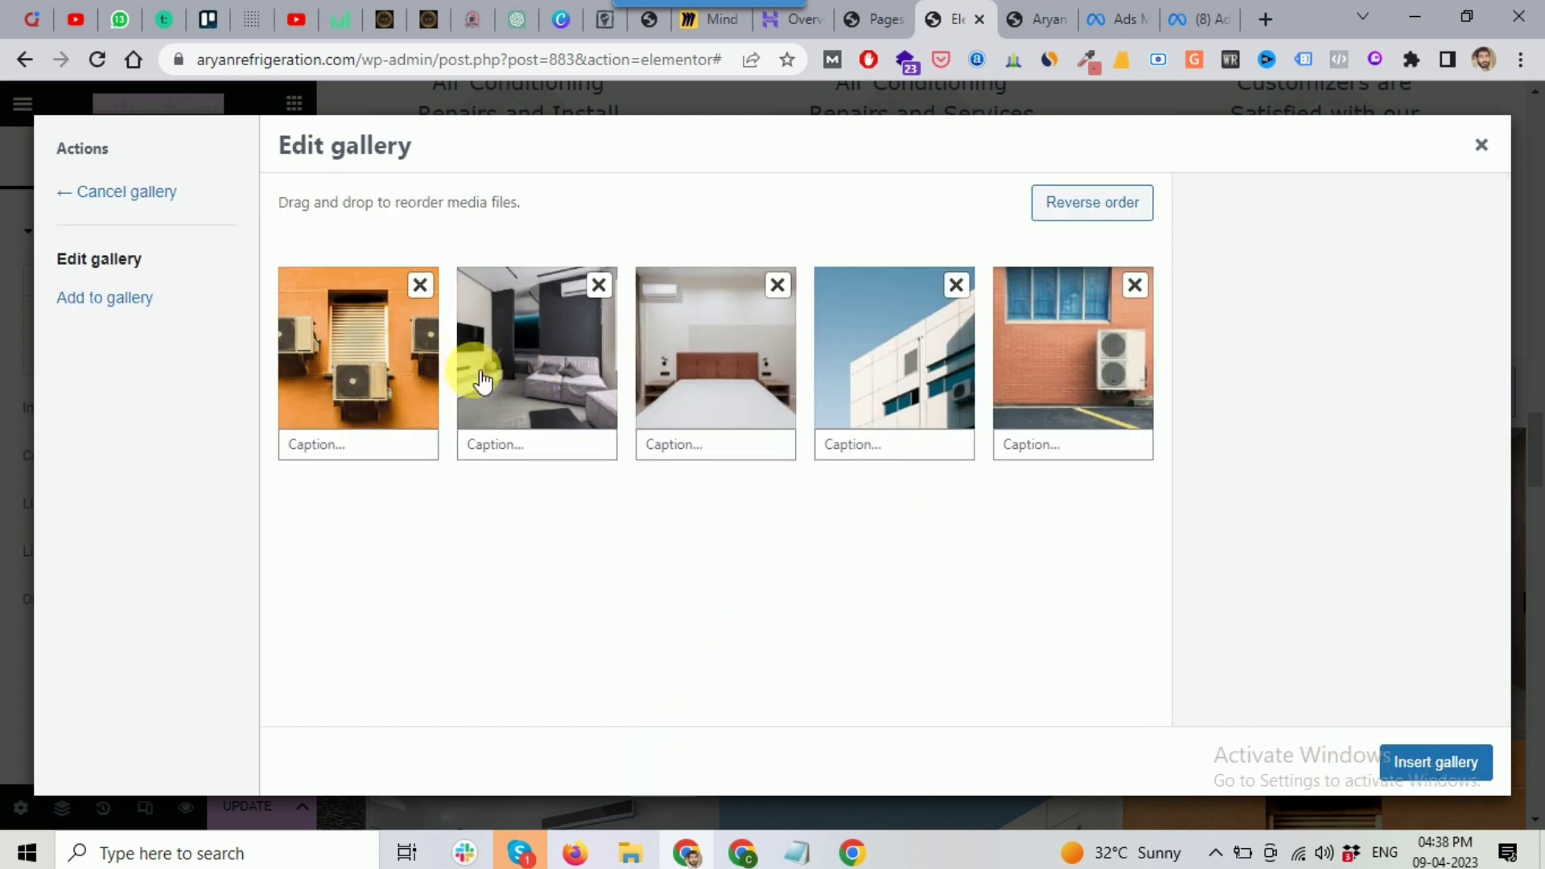
pyautogui.moveTo(512, 351); pyautogui.dragTo(549, 383)
# Step: Insert the five-photo gallery and lay it out in 3 columns
pyautogui.click(1432, 761)
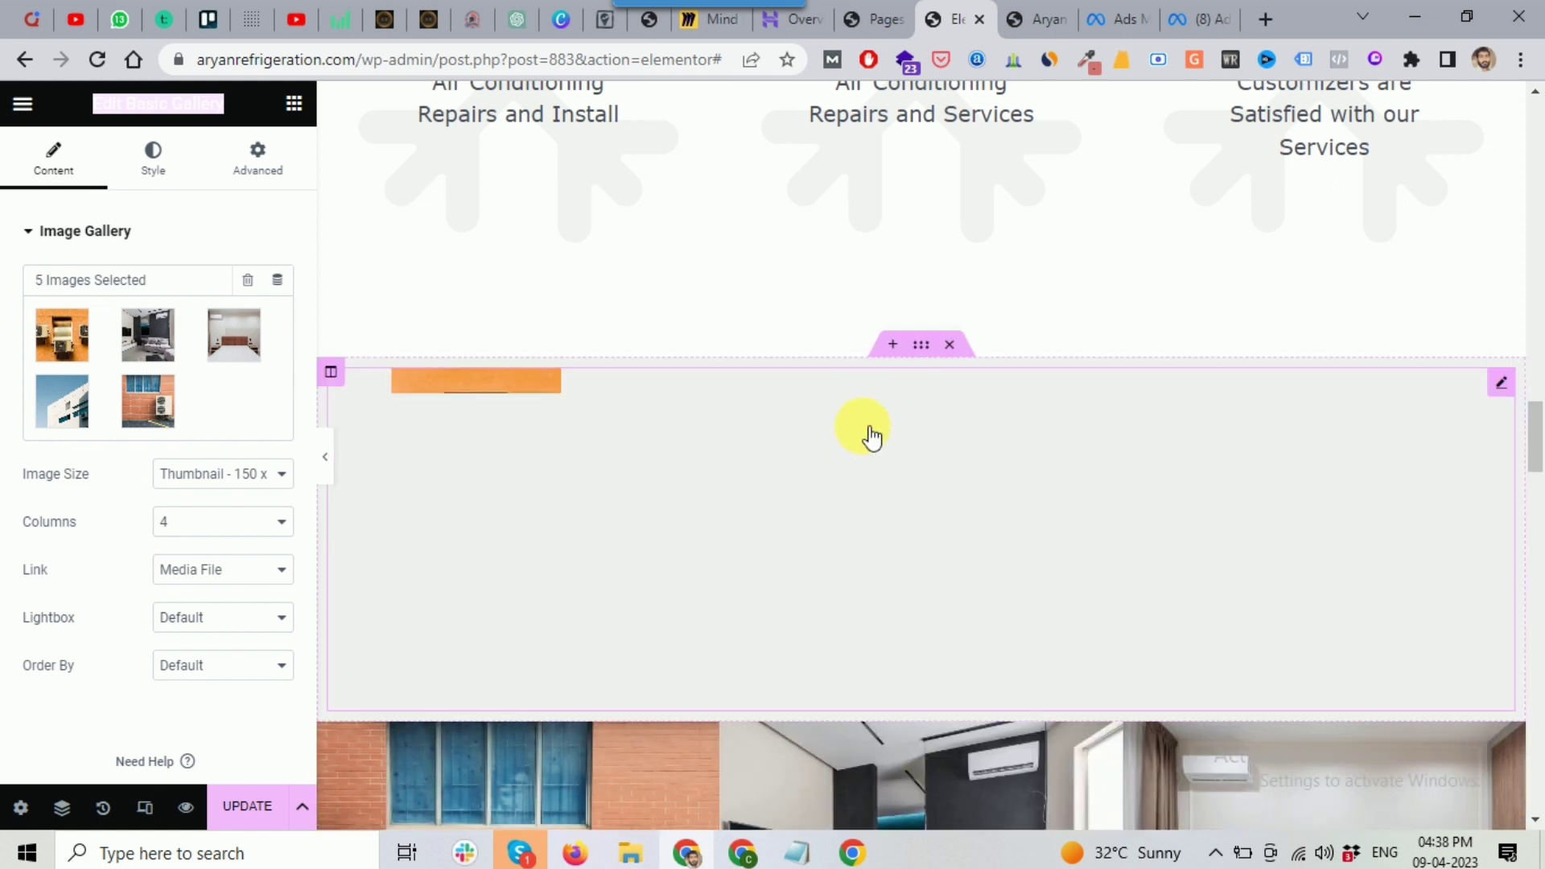
pyautogui.scroll(-1, 888, 420)
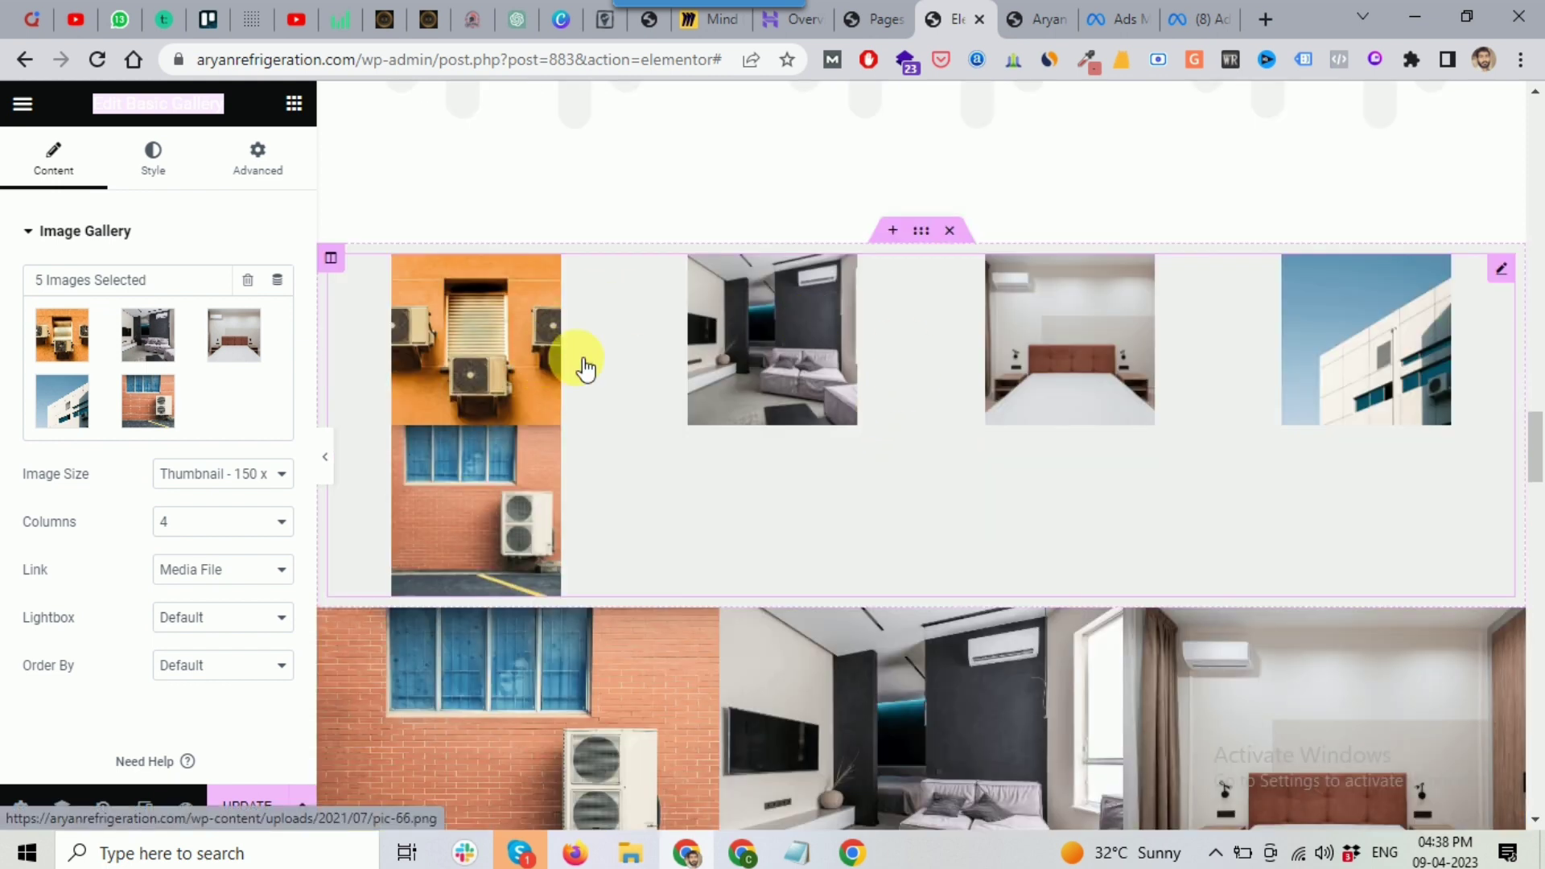
pyautogui.scroll(-1, 945, 393)
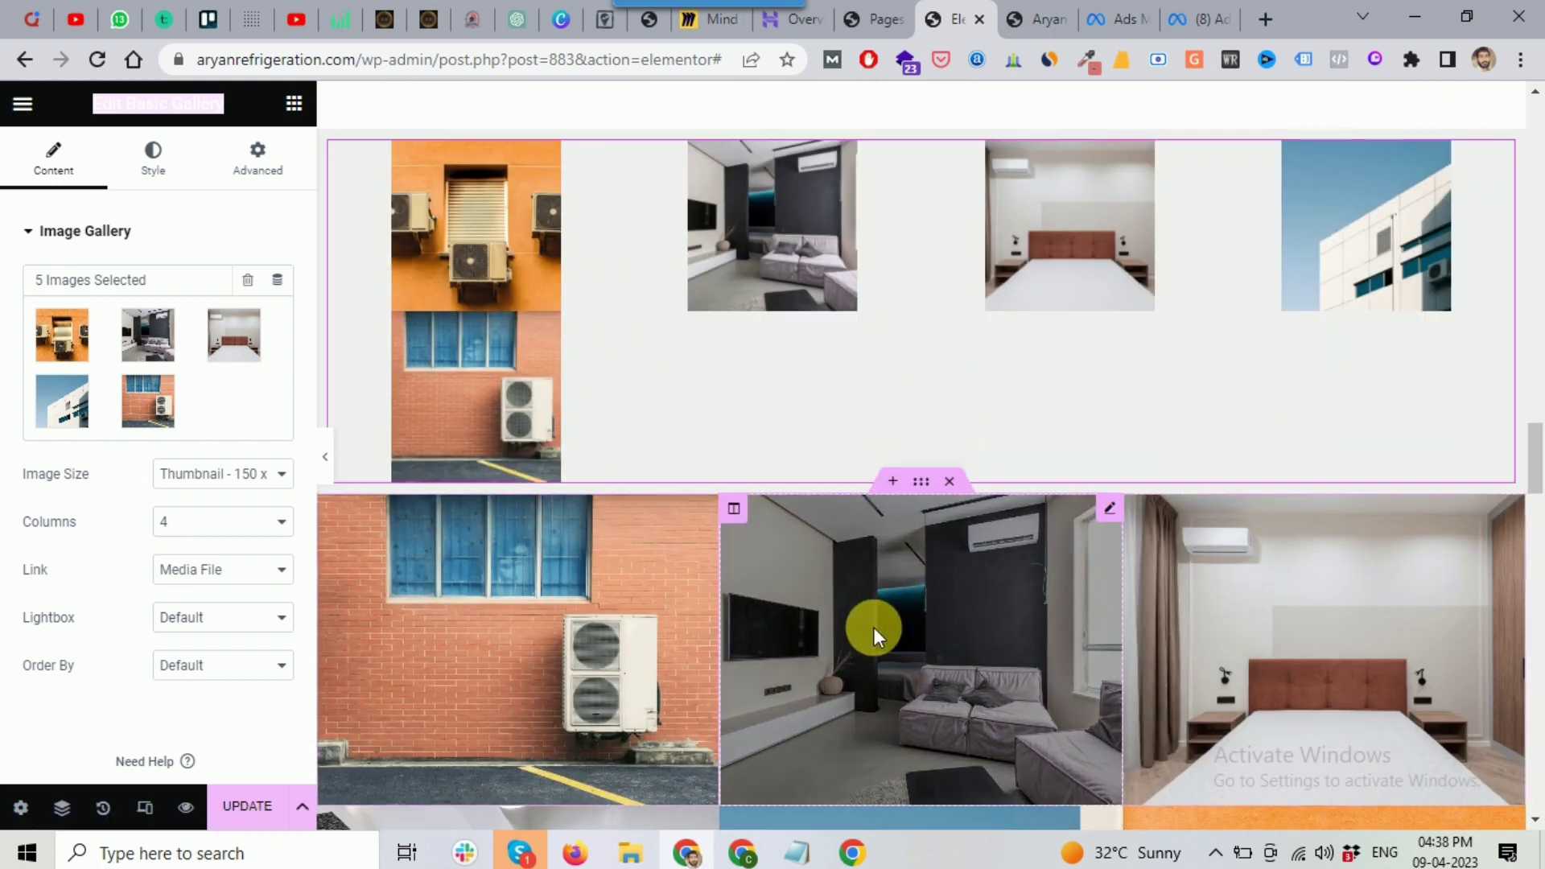
pyautogui.scroll(1, 712, 481)
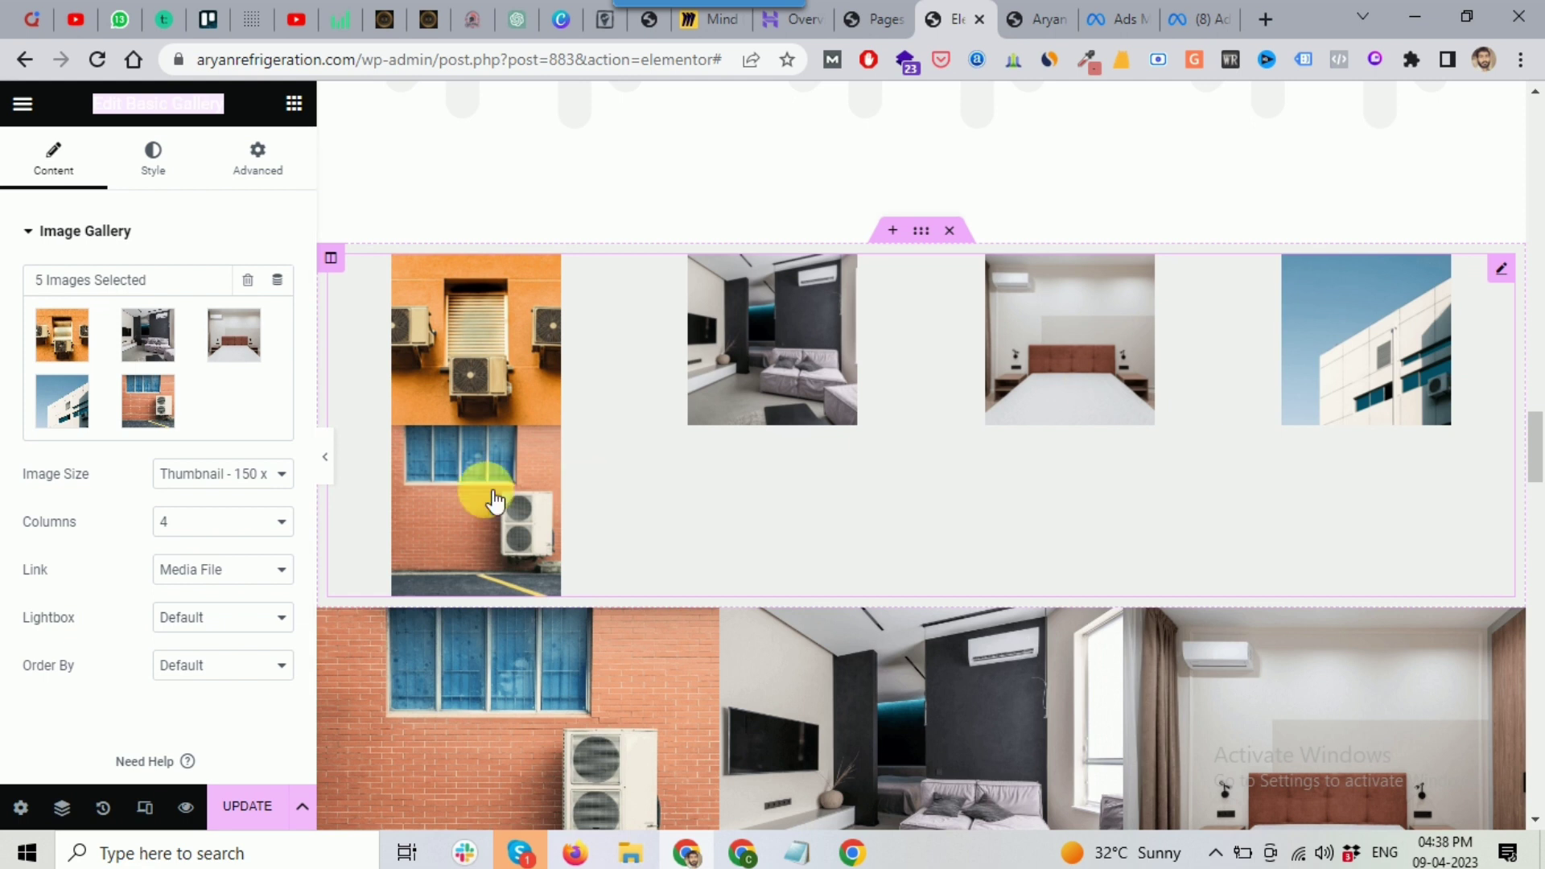
pyautogui.click(218, 536)
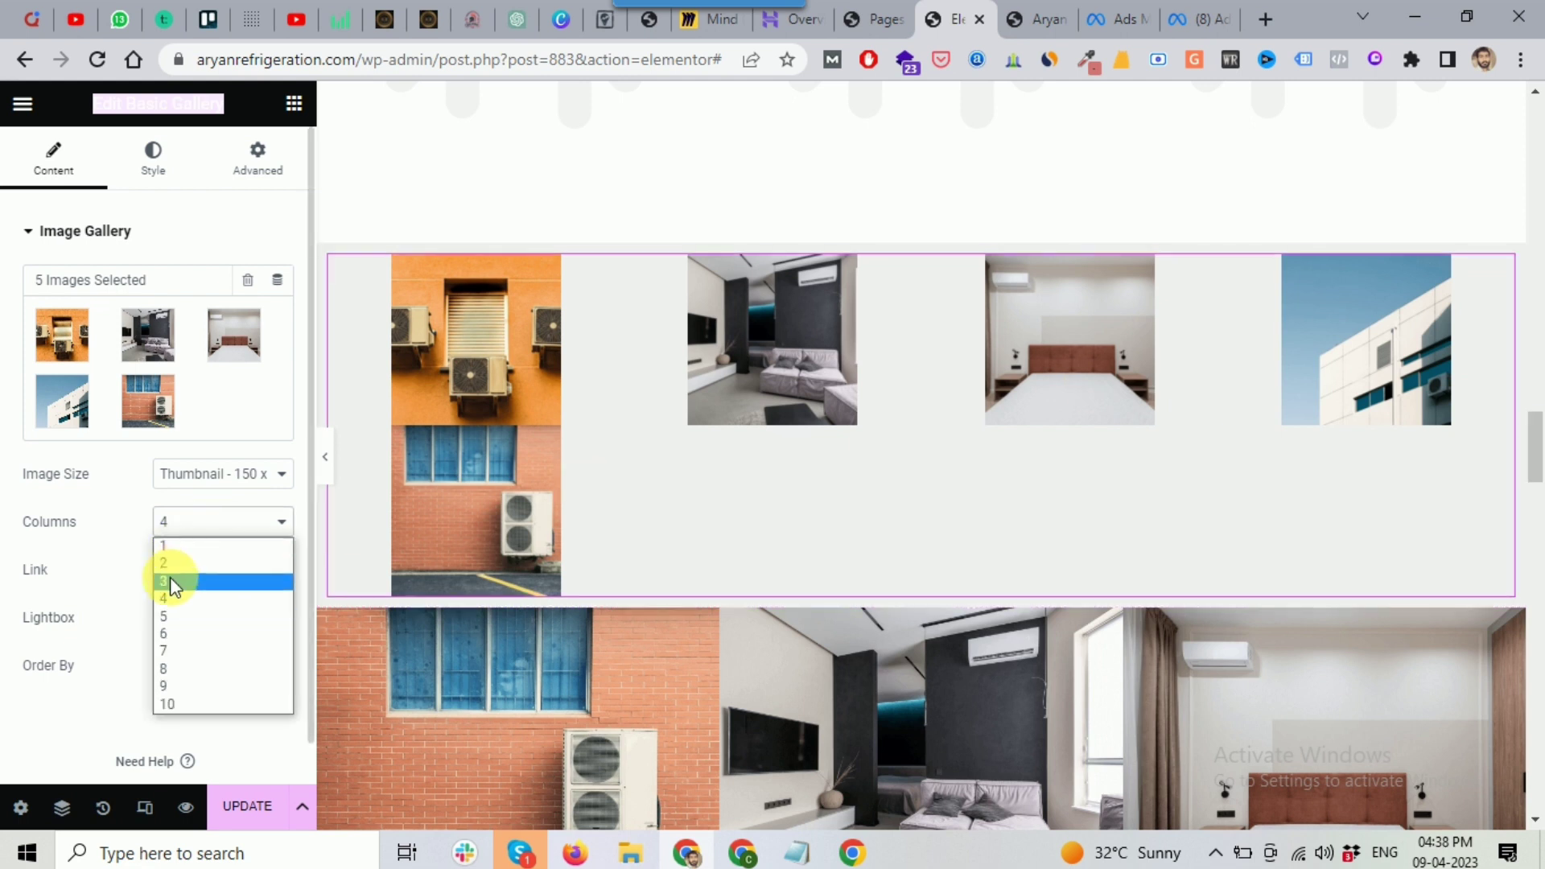
pyautogui.click(171, 583)
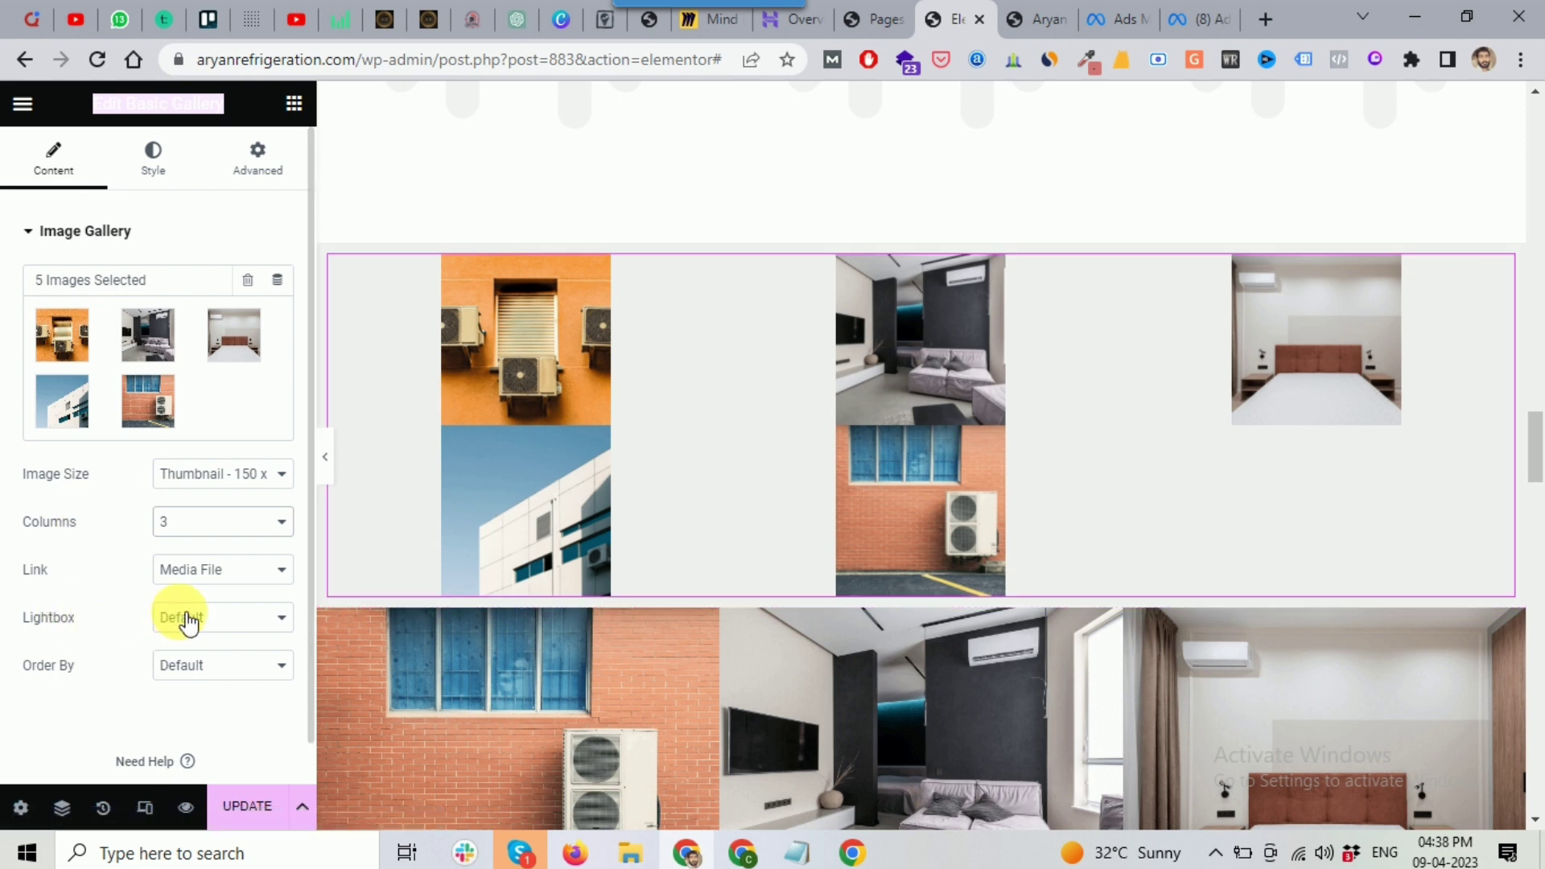
# Step: Set the gallery image size to Full, then delete the gallery widget
pyautogui.scroll(-1, 200, 594)
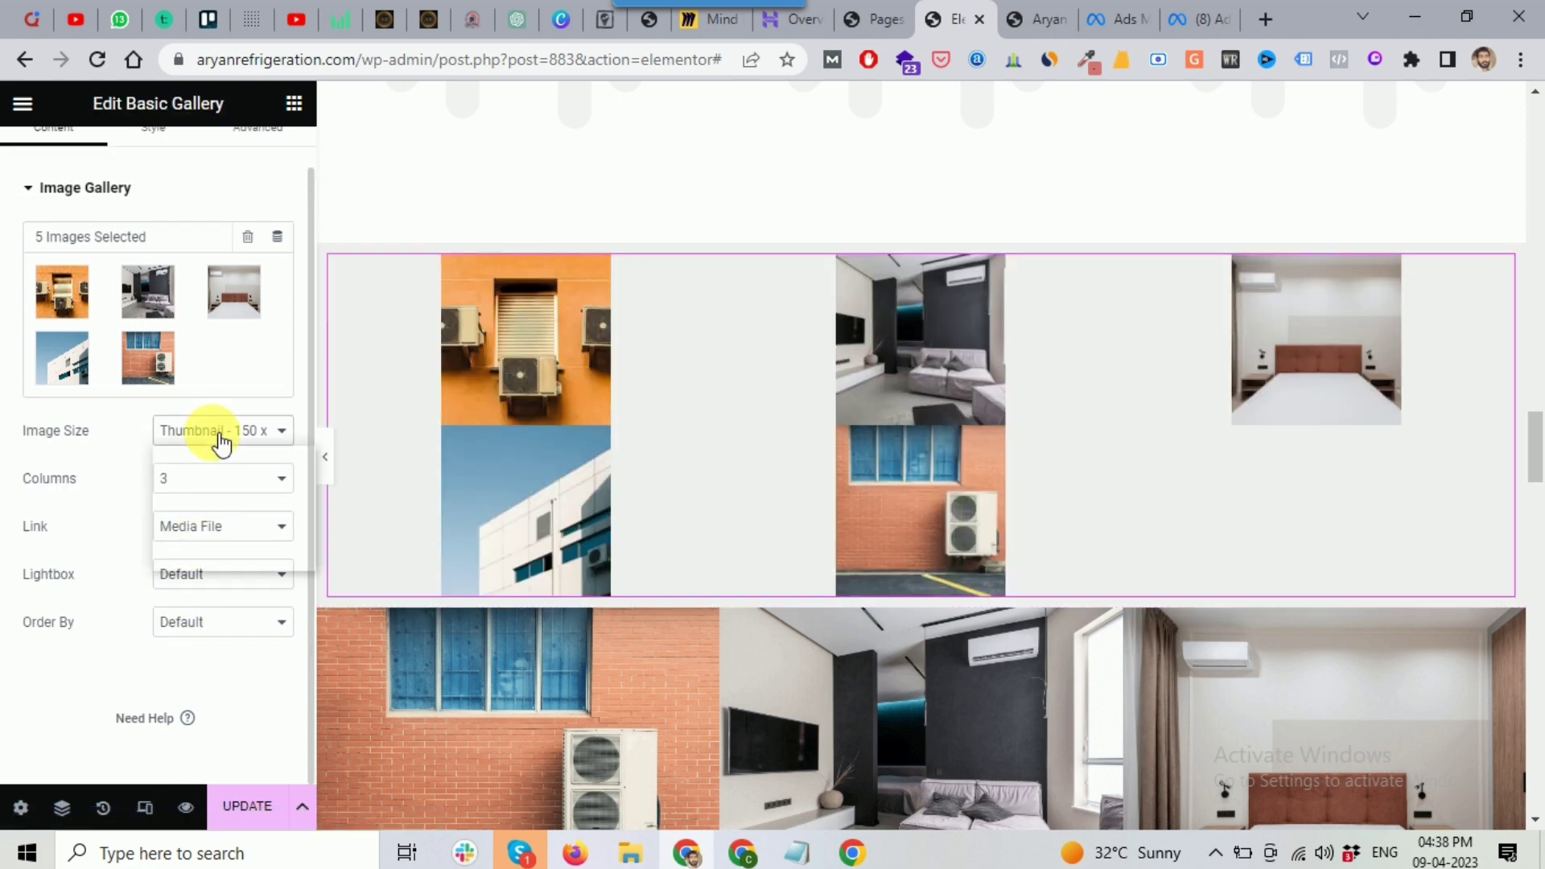
pyautogui.click(211, 432)
pyautogui.click(182, 563)
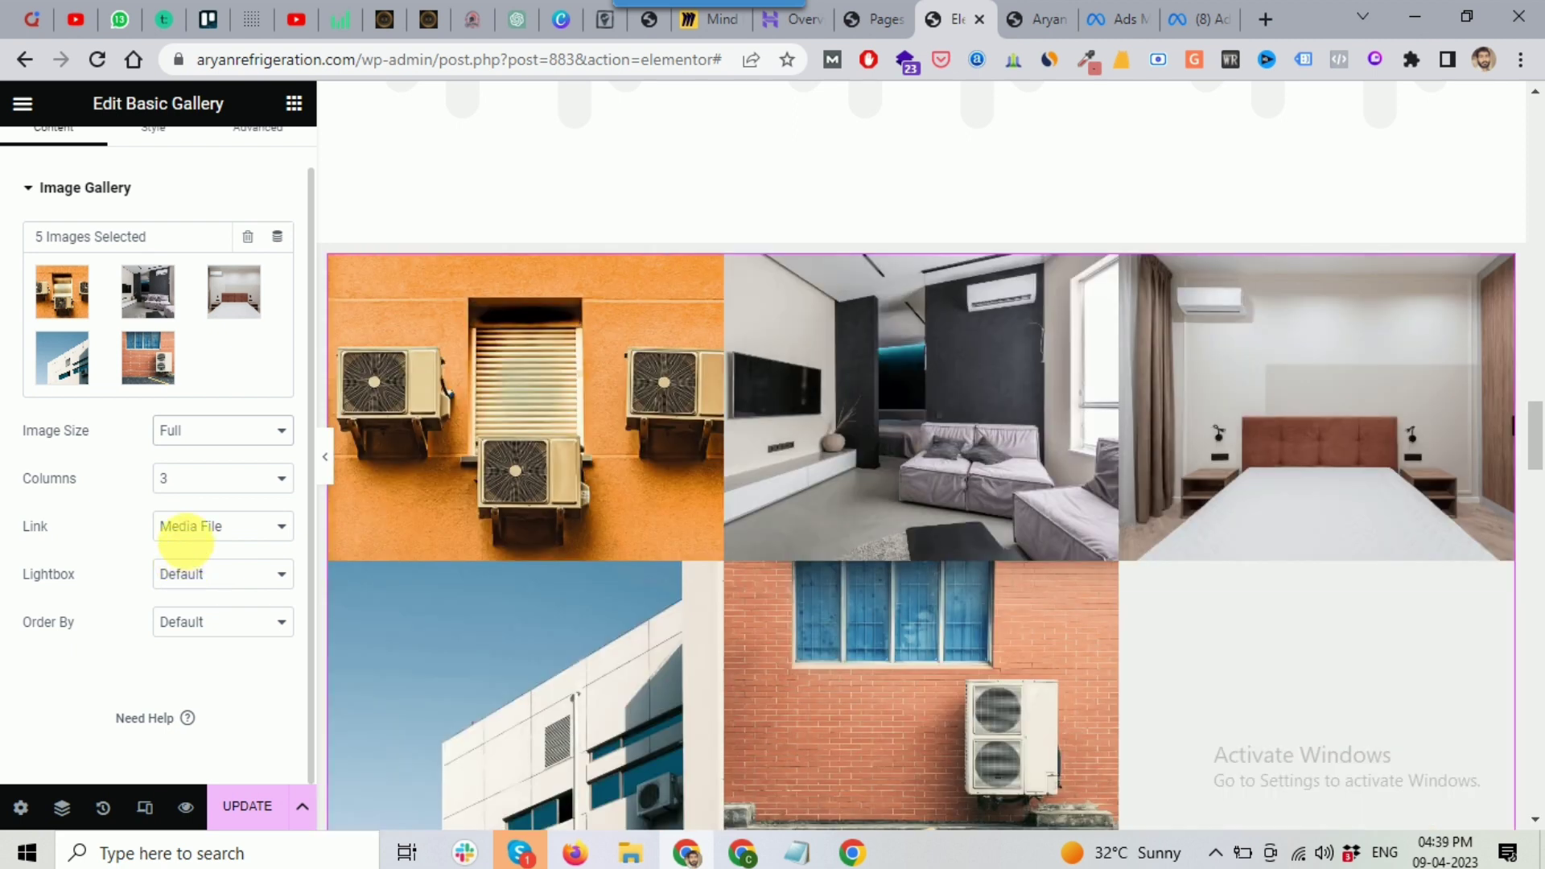
pyautogui.click(172, 435)
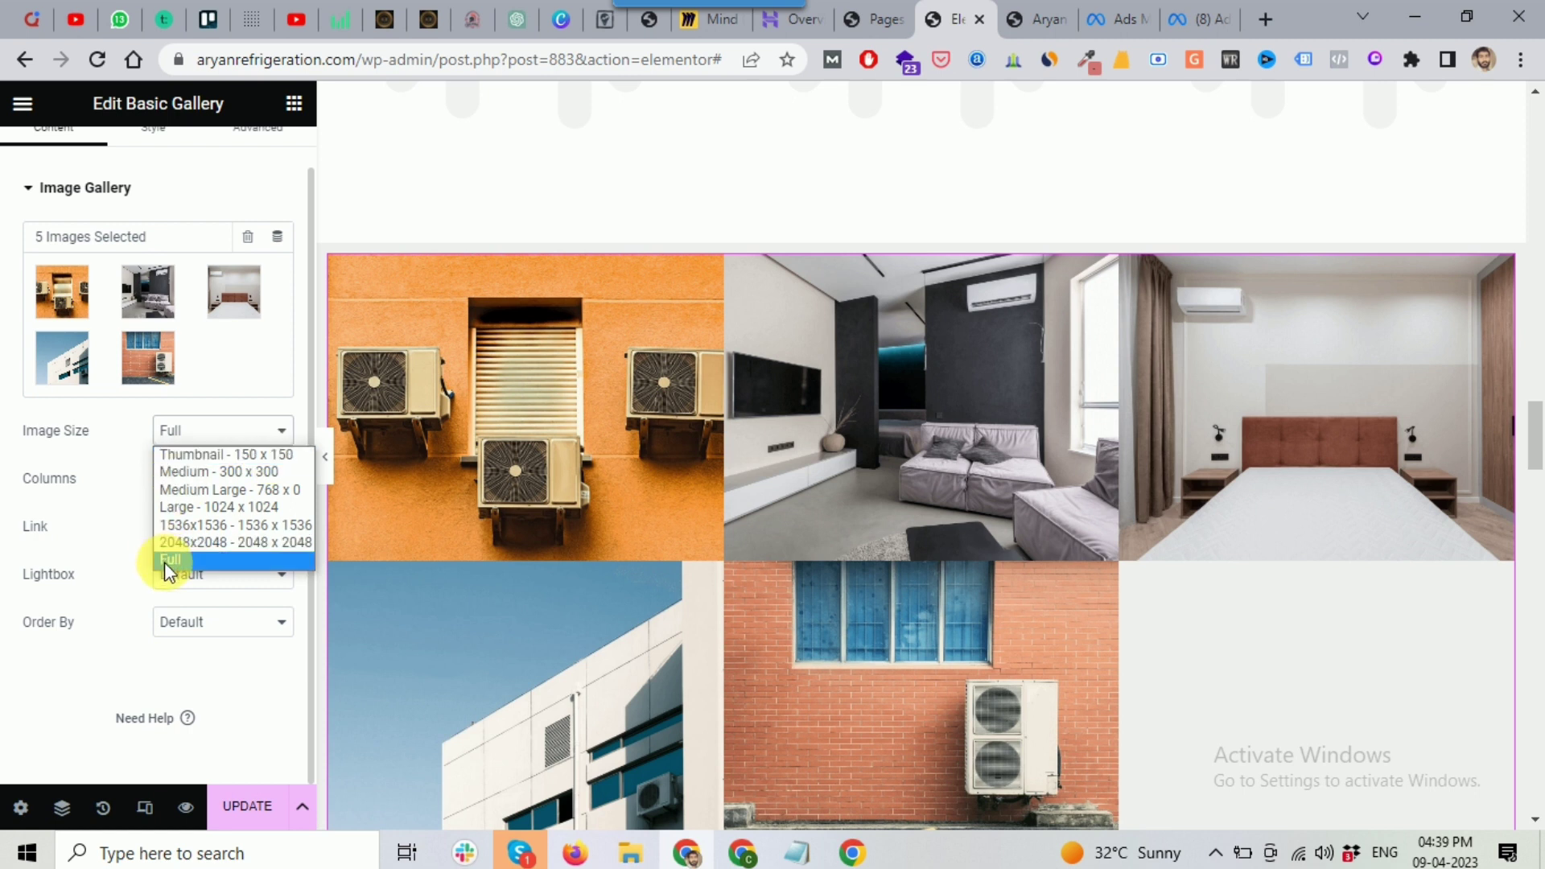
pyautogui.click(64, 665)
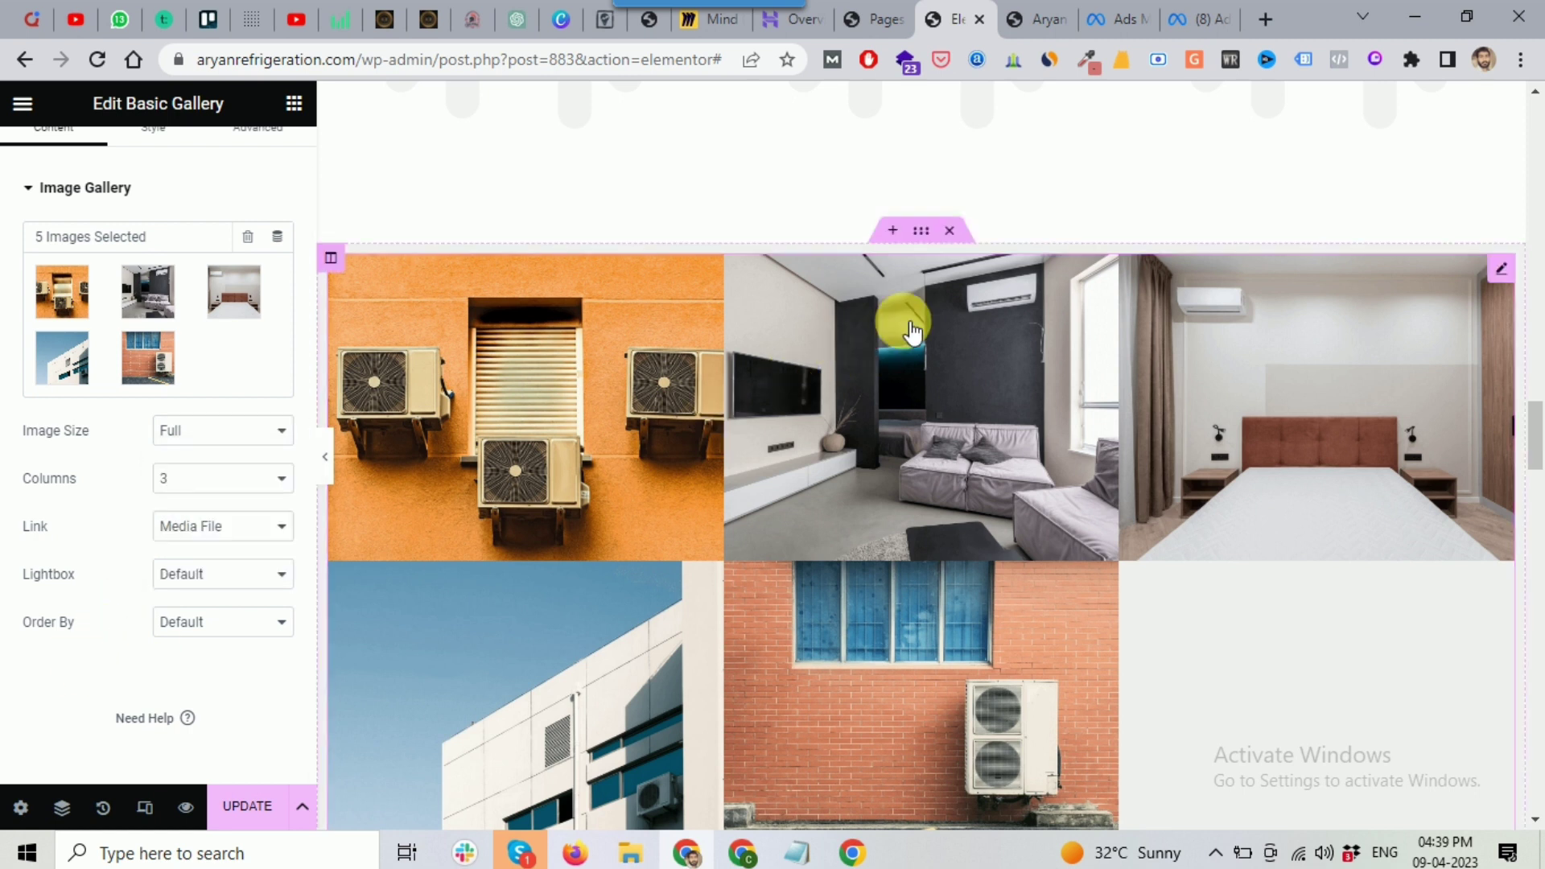
pyautogui.scroll(-4, 1224, 397)
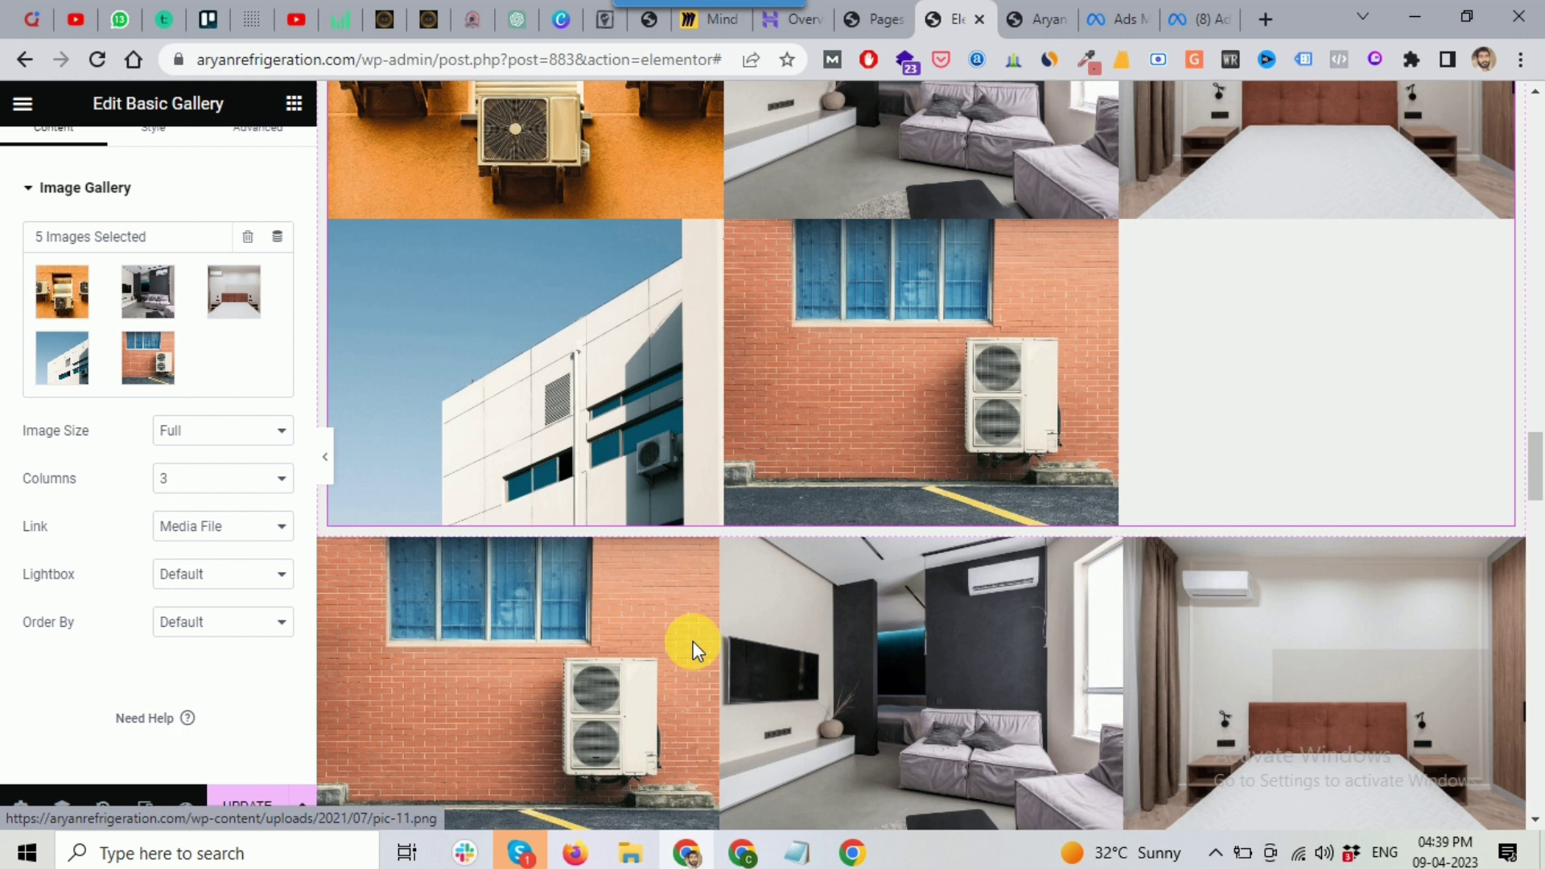
pyautogui.scroll(-1, 706, 638)
pyautogui.scroll(5, 845, 603)
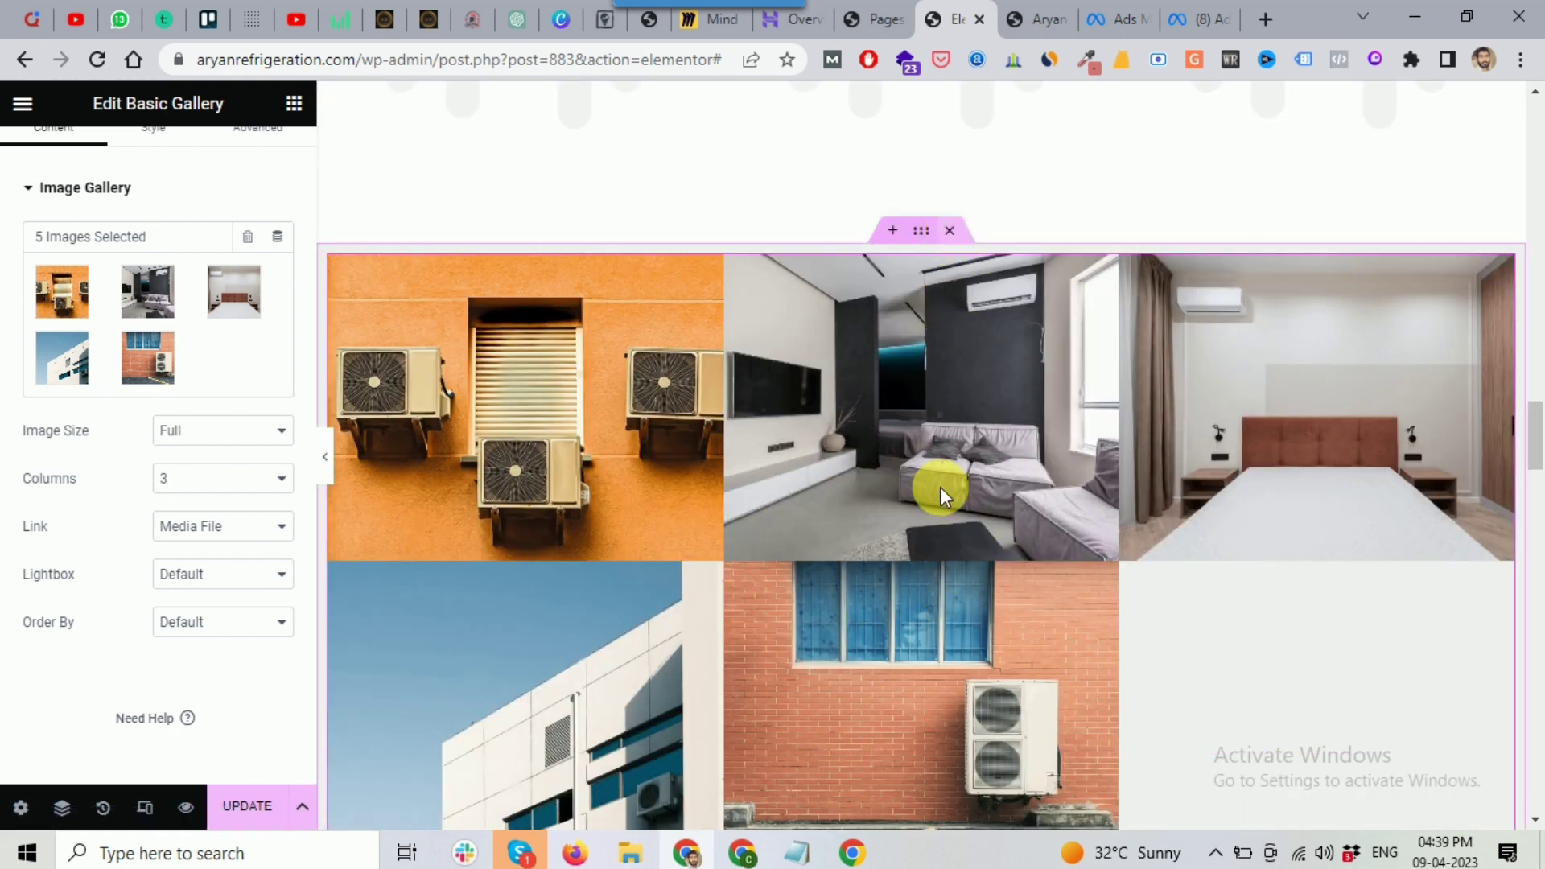
pyautogui.press('Delete')
# Step: Open the Testimonials heading icon box in the Edit Icon Box panel
pyautogui.scroll(3, 810, 427)
pyautogui.scroll(-1, 797, 484)
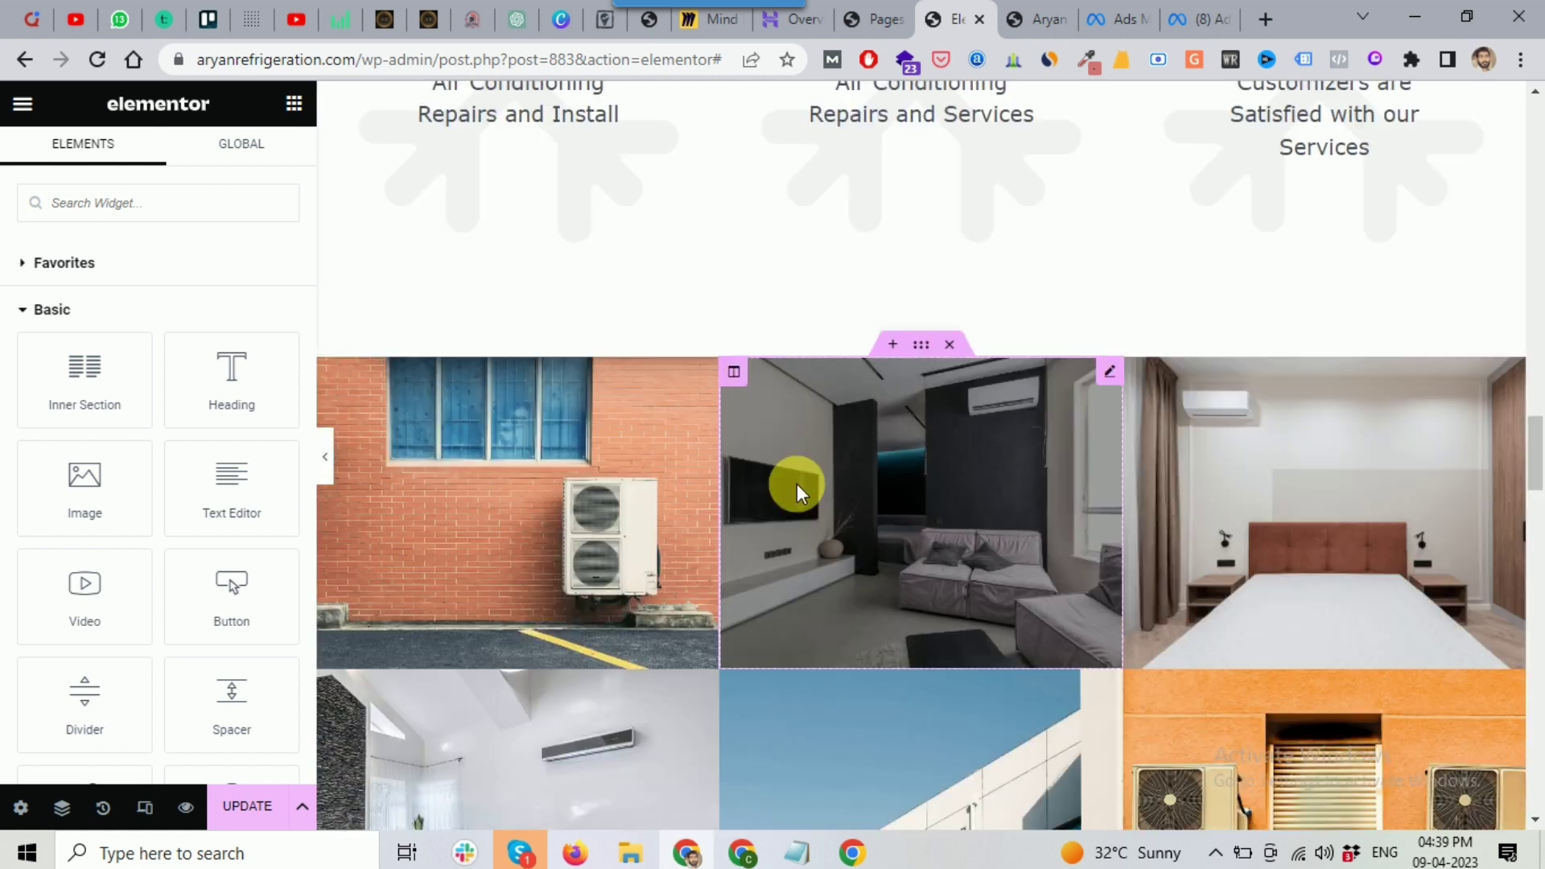
pyautogui.scroll(-10, 796, 485)
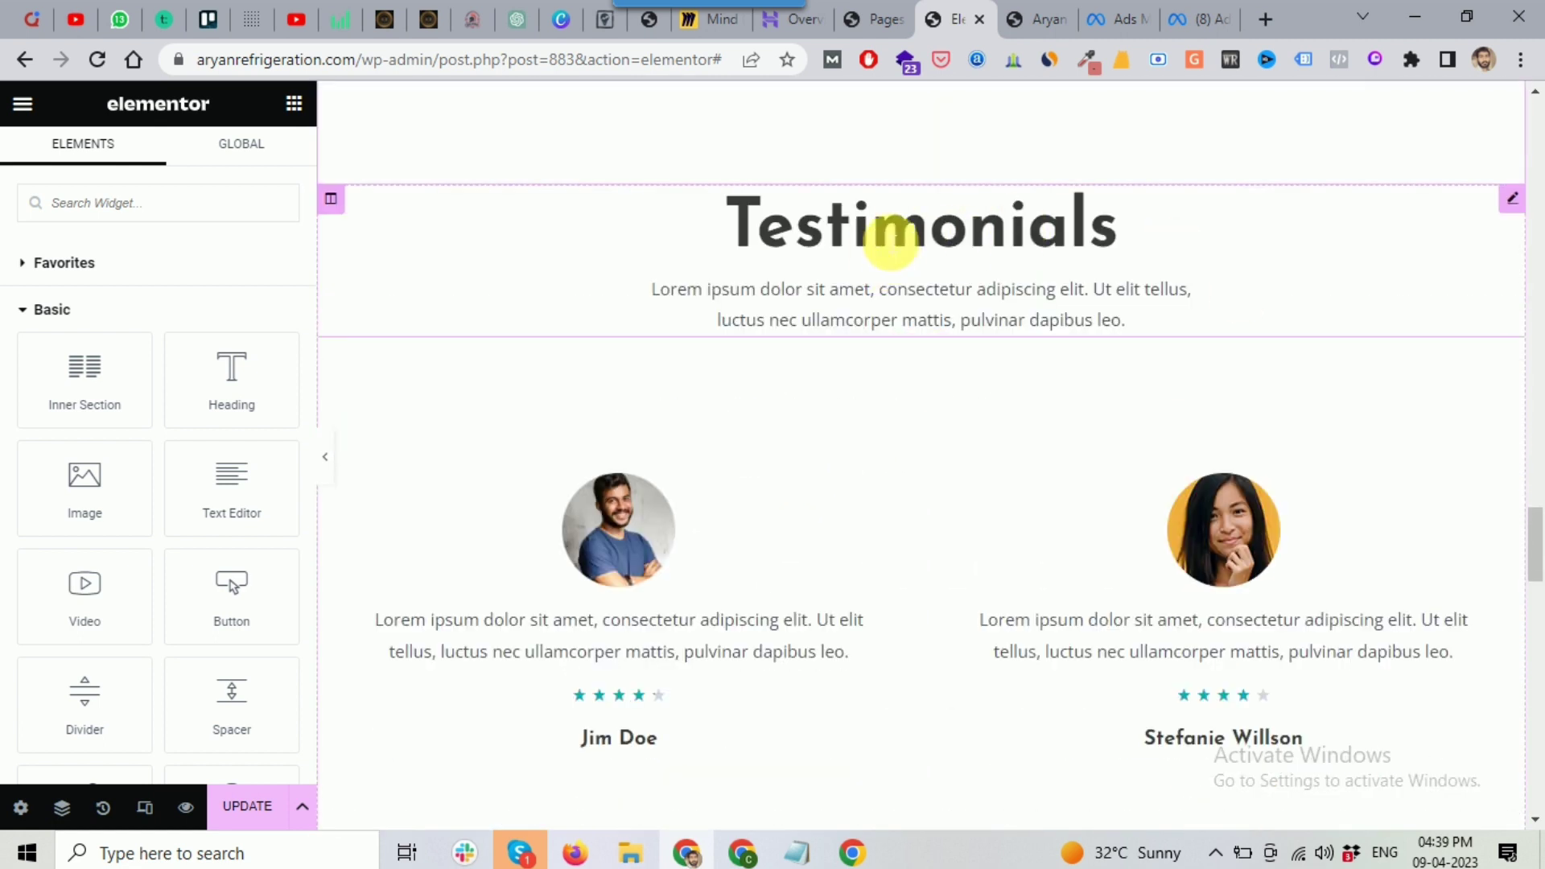
pyautogui.click(891, 237)
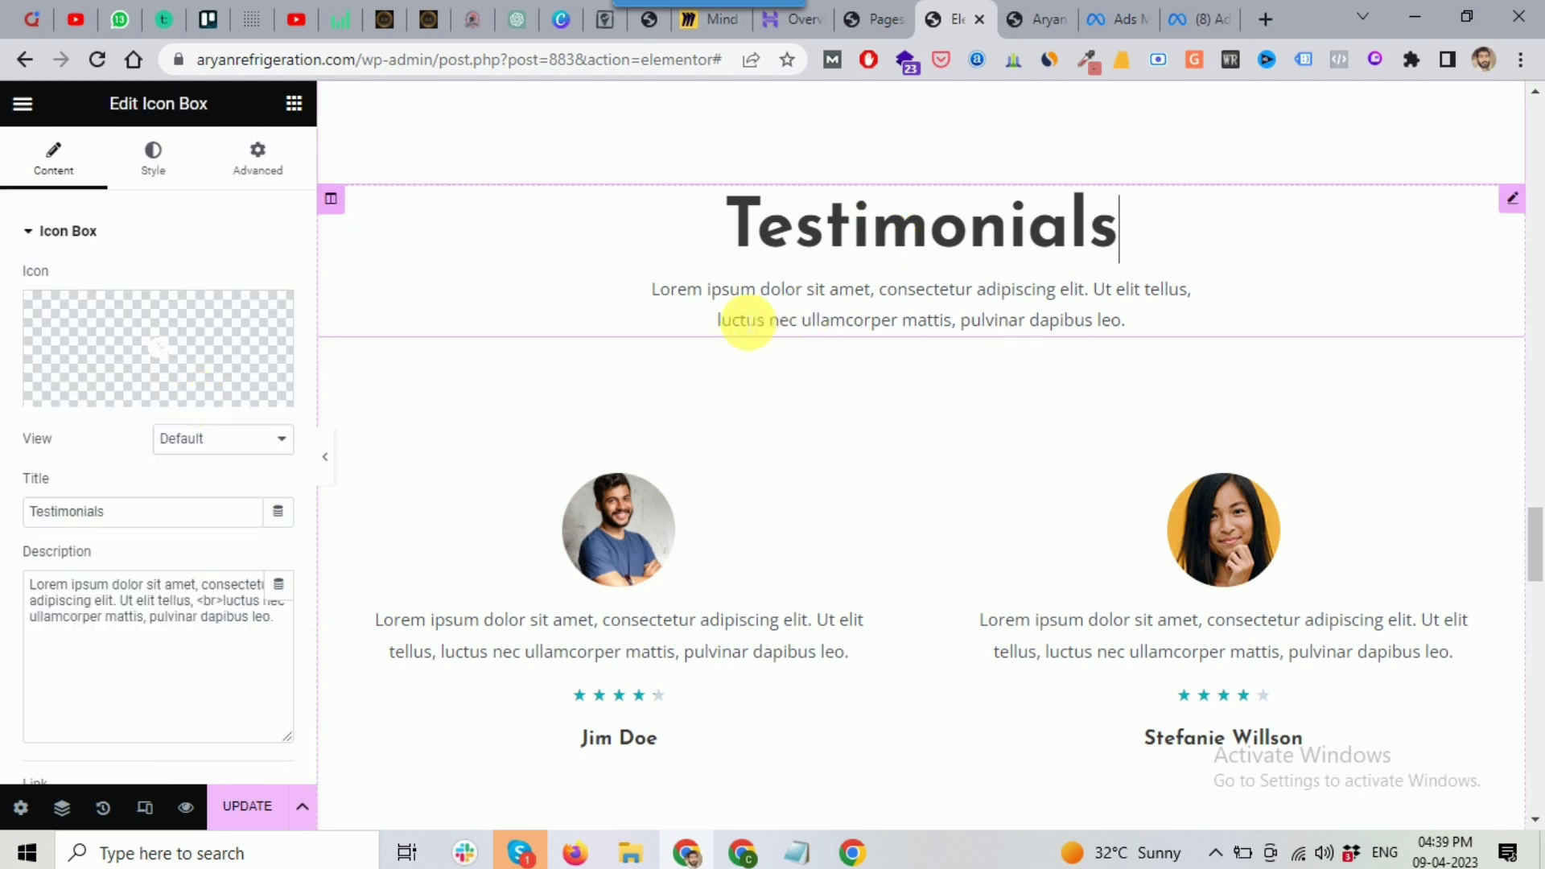
# Step: Review the homepage down to the footer's About, Conditioning and Heating columns
pyautogui.scroll(-1, 722, 433)
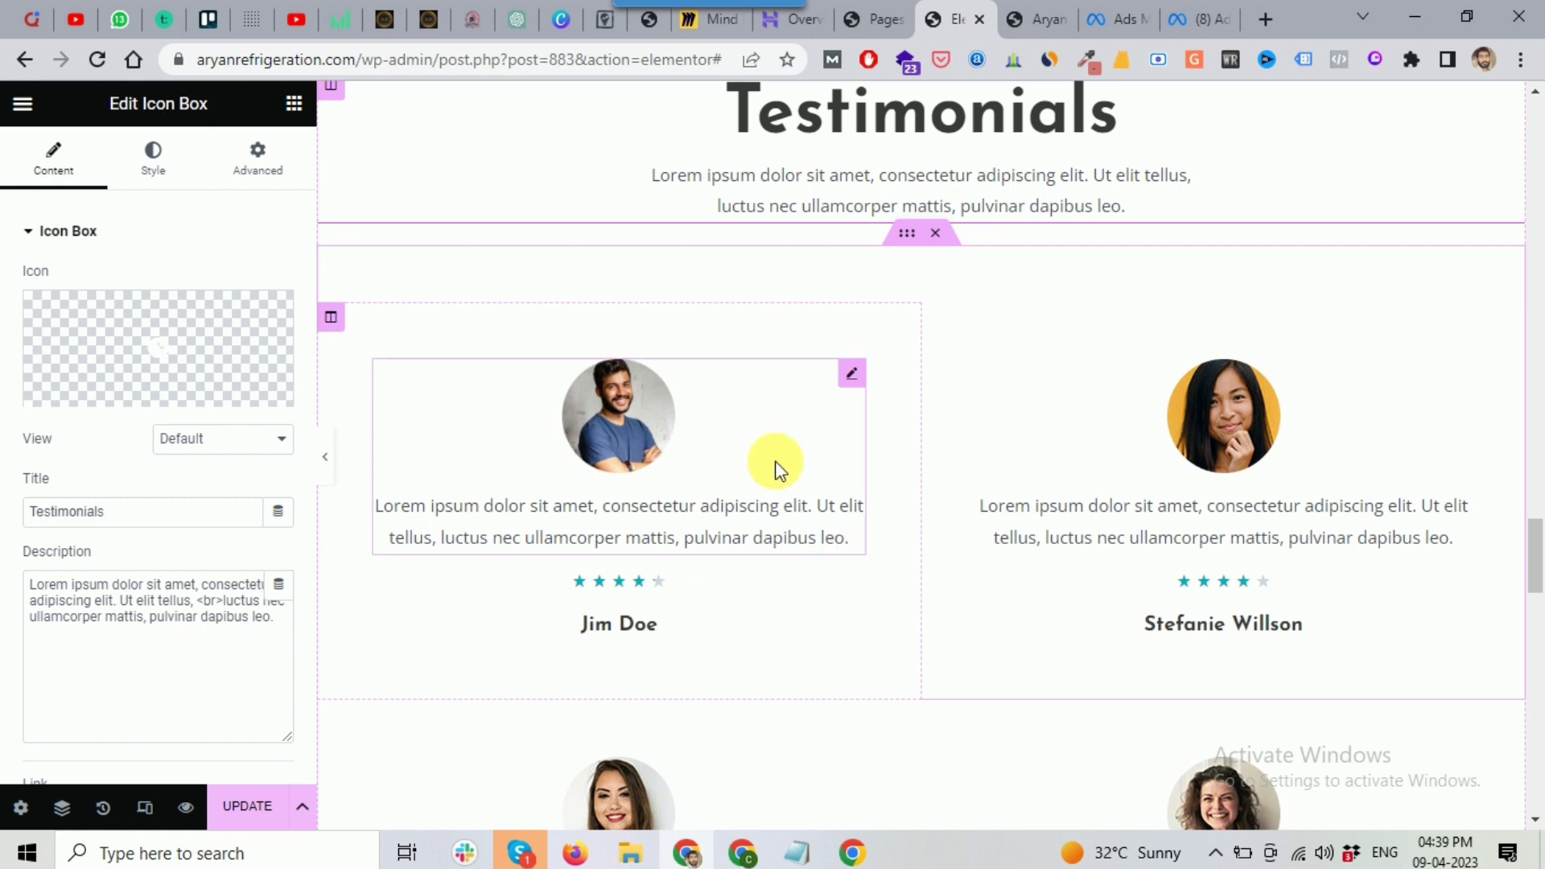
pyautogui.scroll(-2, 1103, 430)
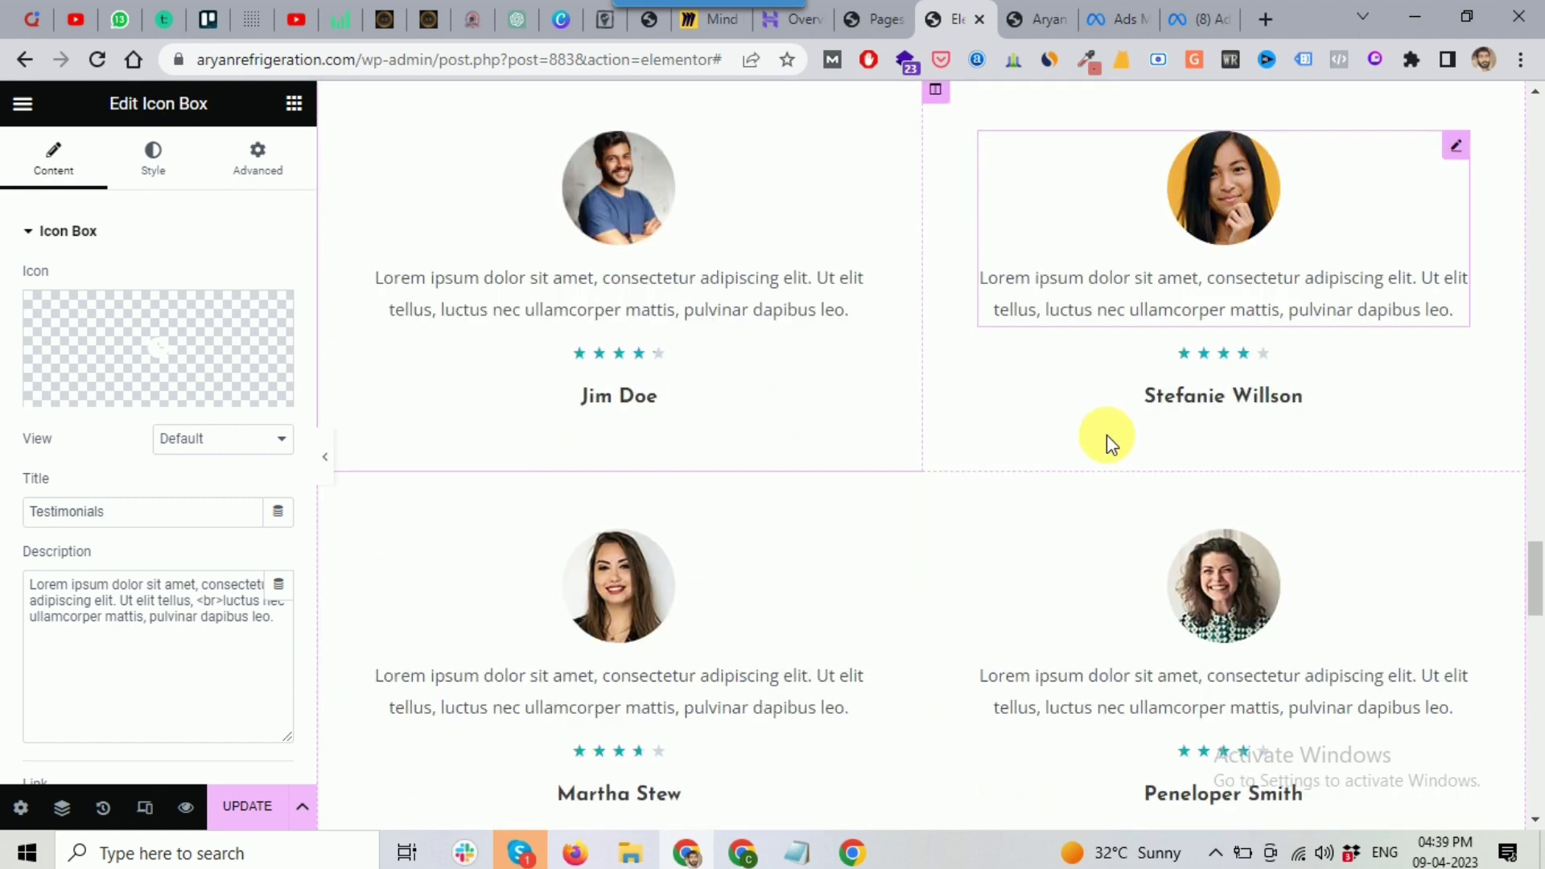
pyautogui.scroll(-7, 847, 564)
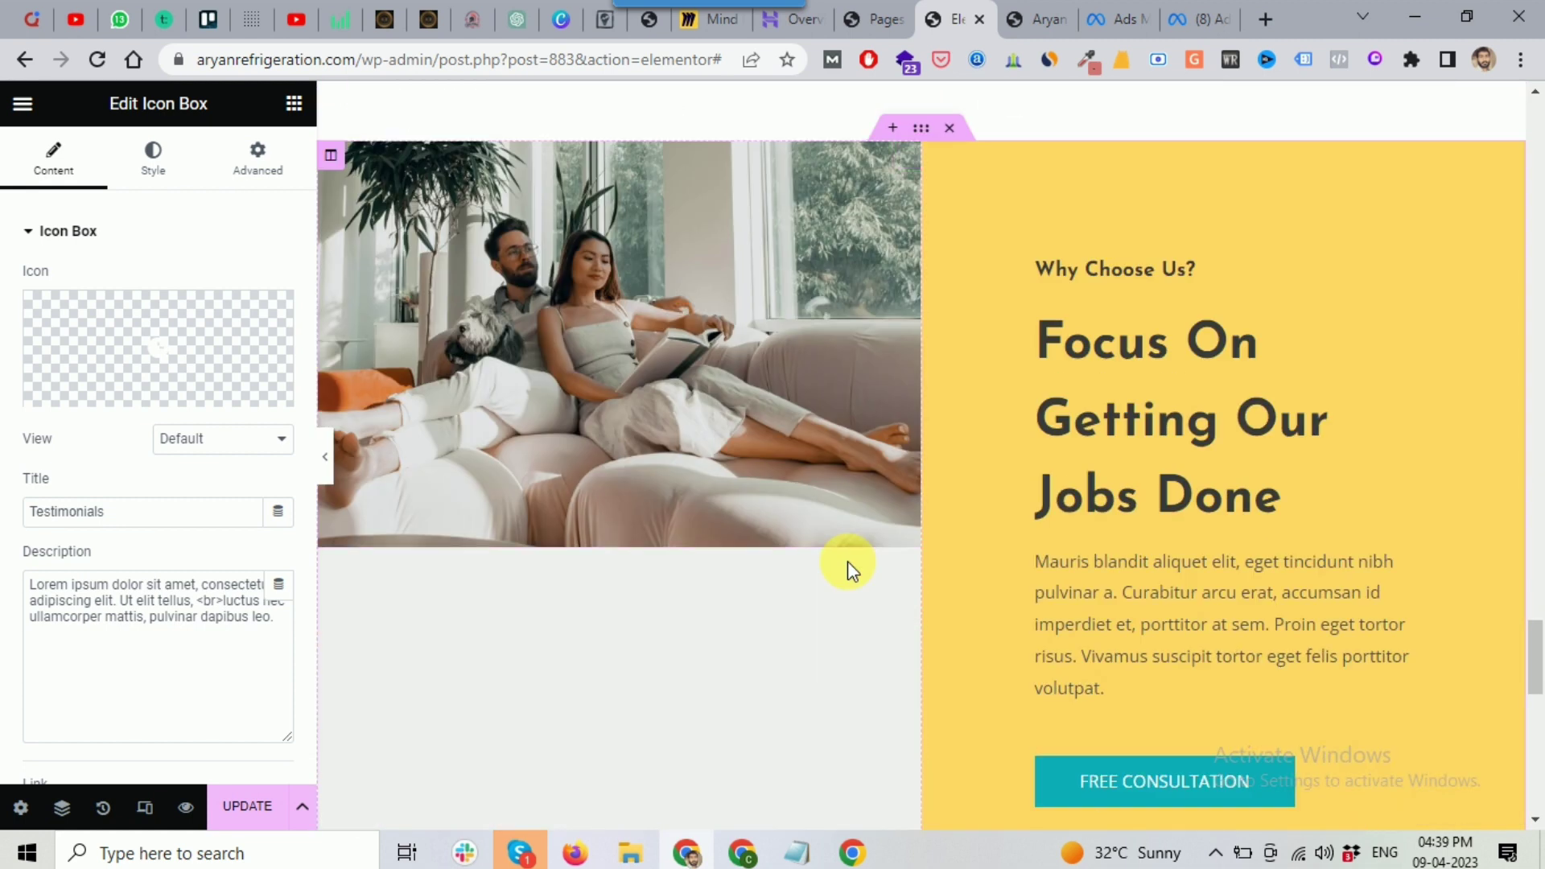
pyautogui.scroll(-2, 1094, 394)
pyautogui.scroll(-3, 1096, 383)
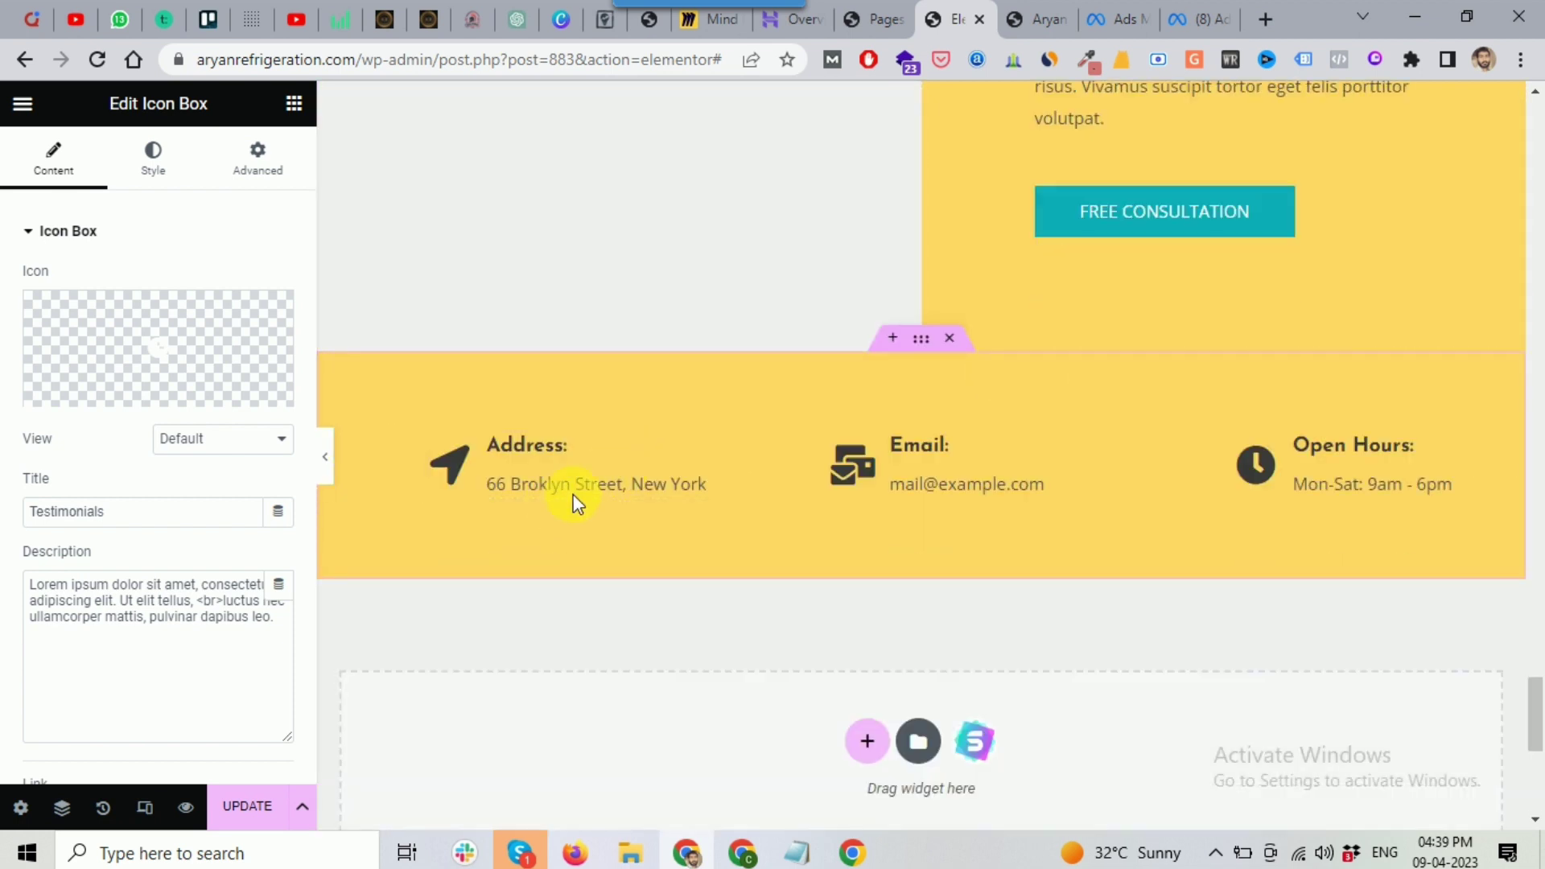
pyautogui.scroll(-2, 1409, 458)
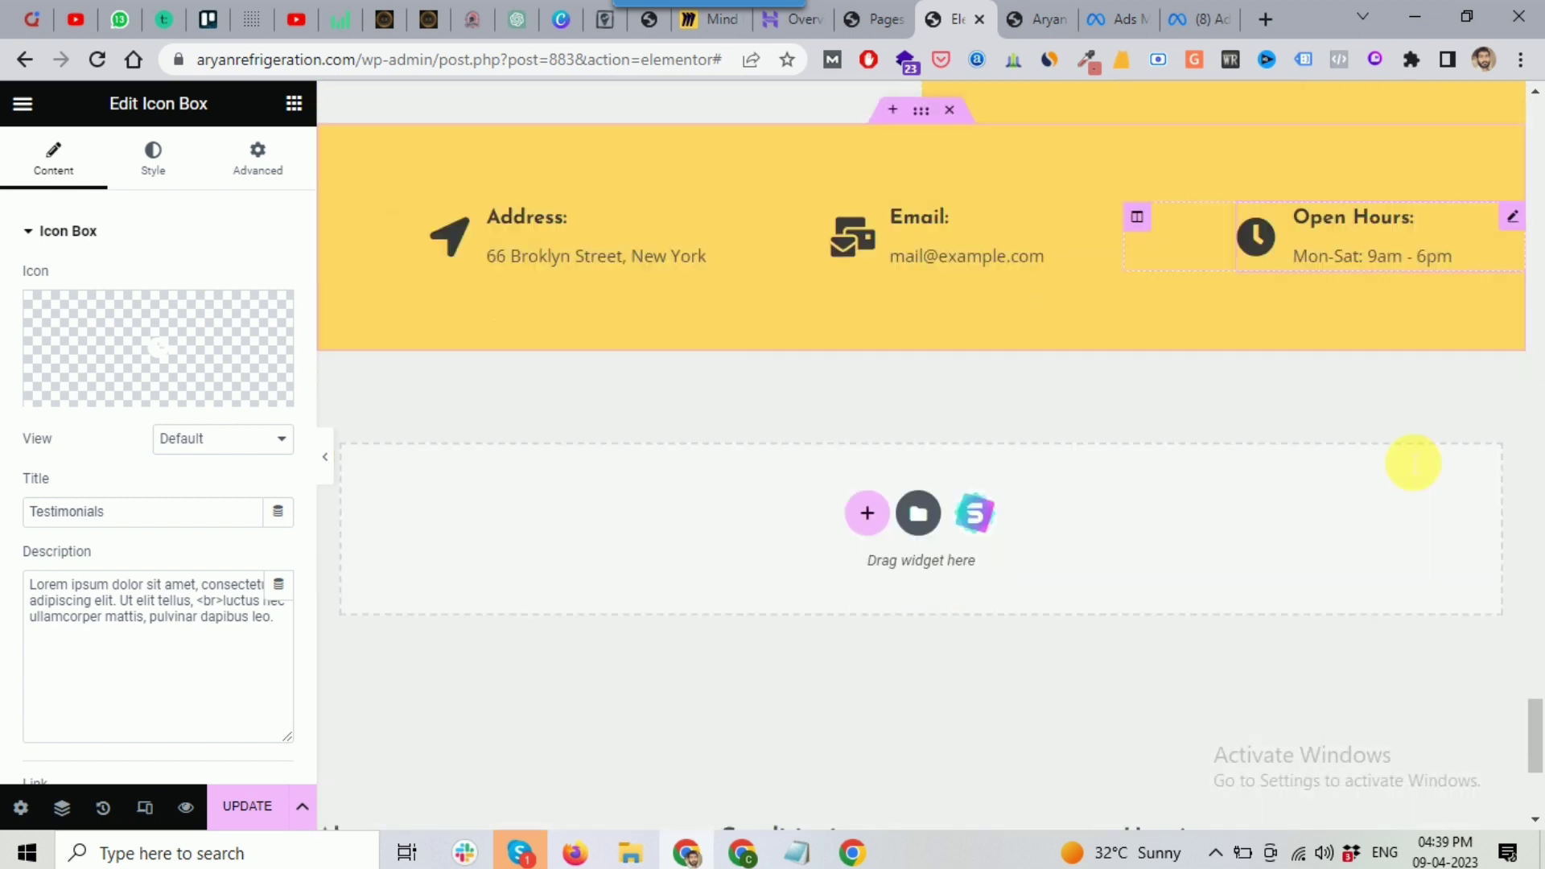
pyautogui.scroll(-3, 829, 522)
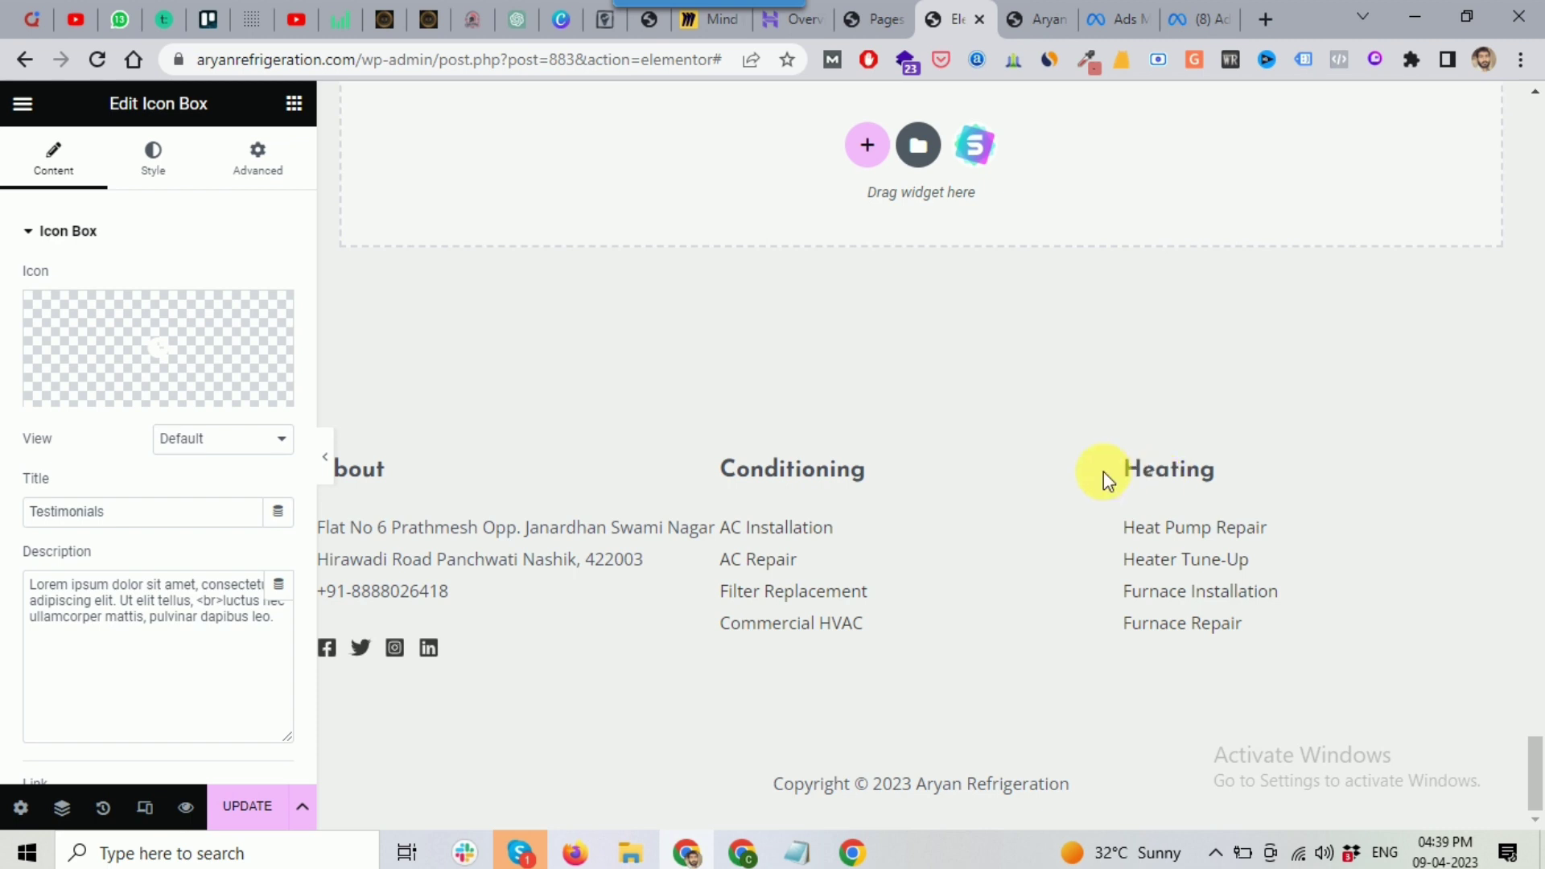
pyautogui.scroll(2, 1102, 481)
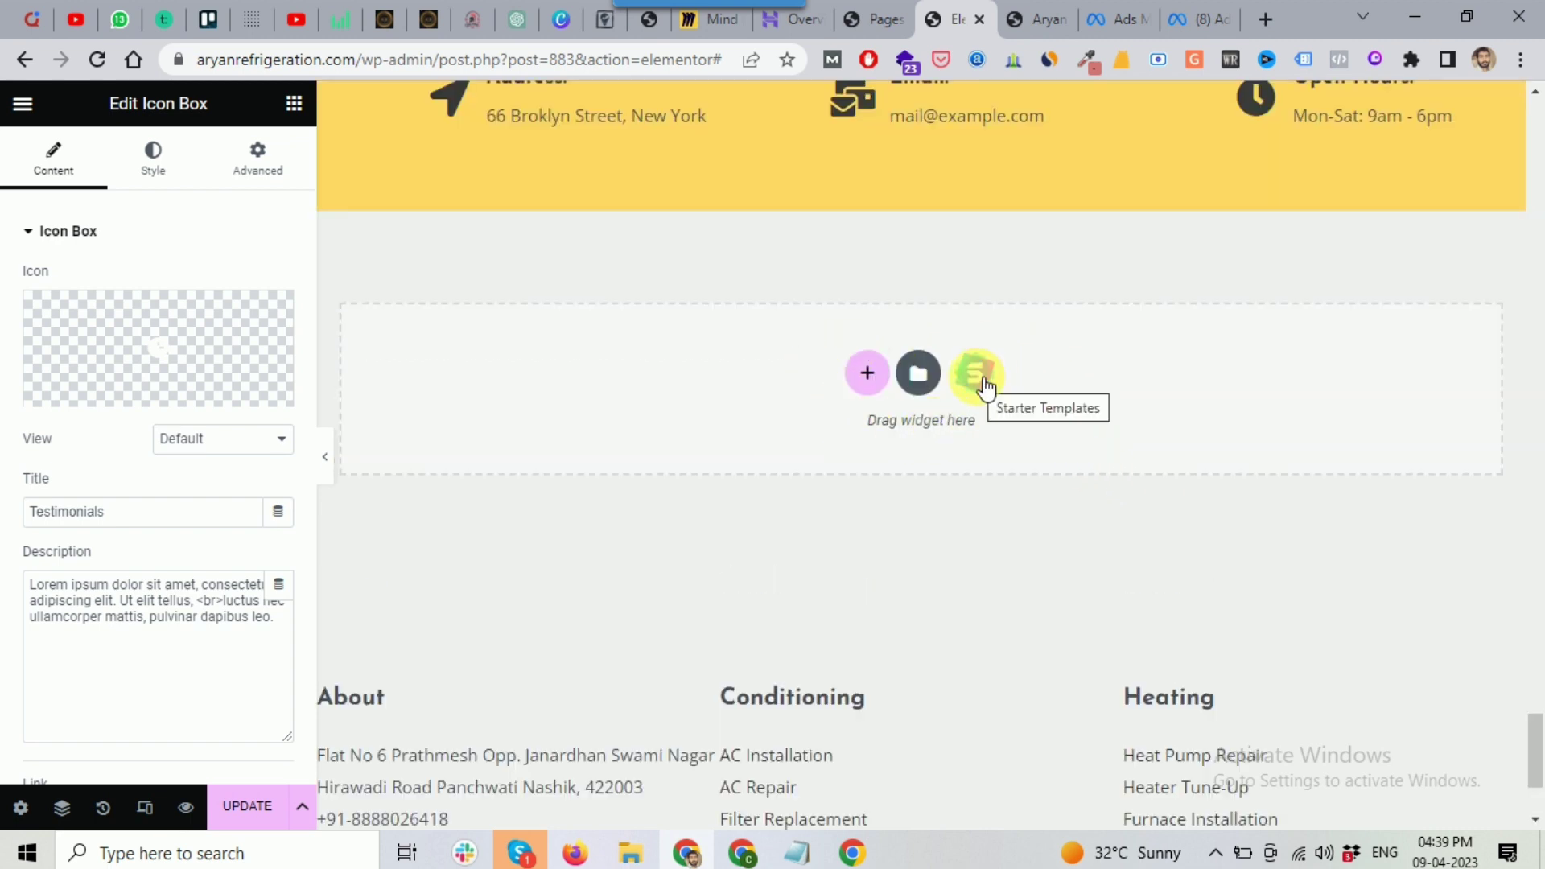
pyautogui.click(917, 374)
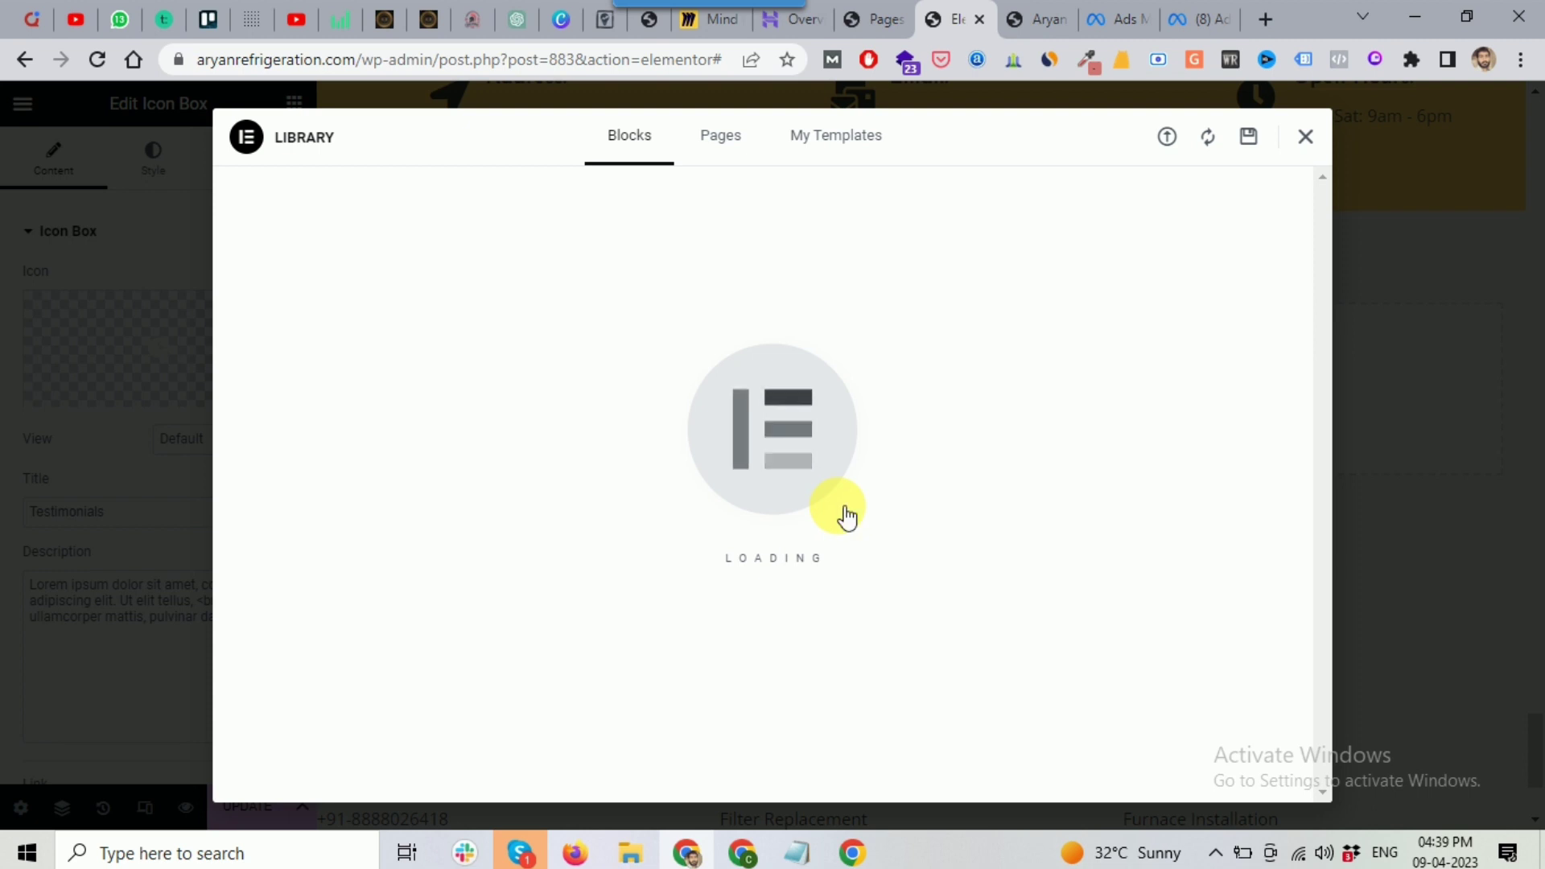
pyautogui.press('Escape')
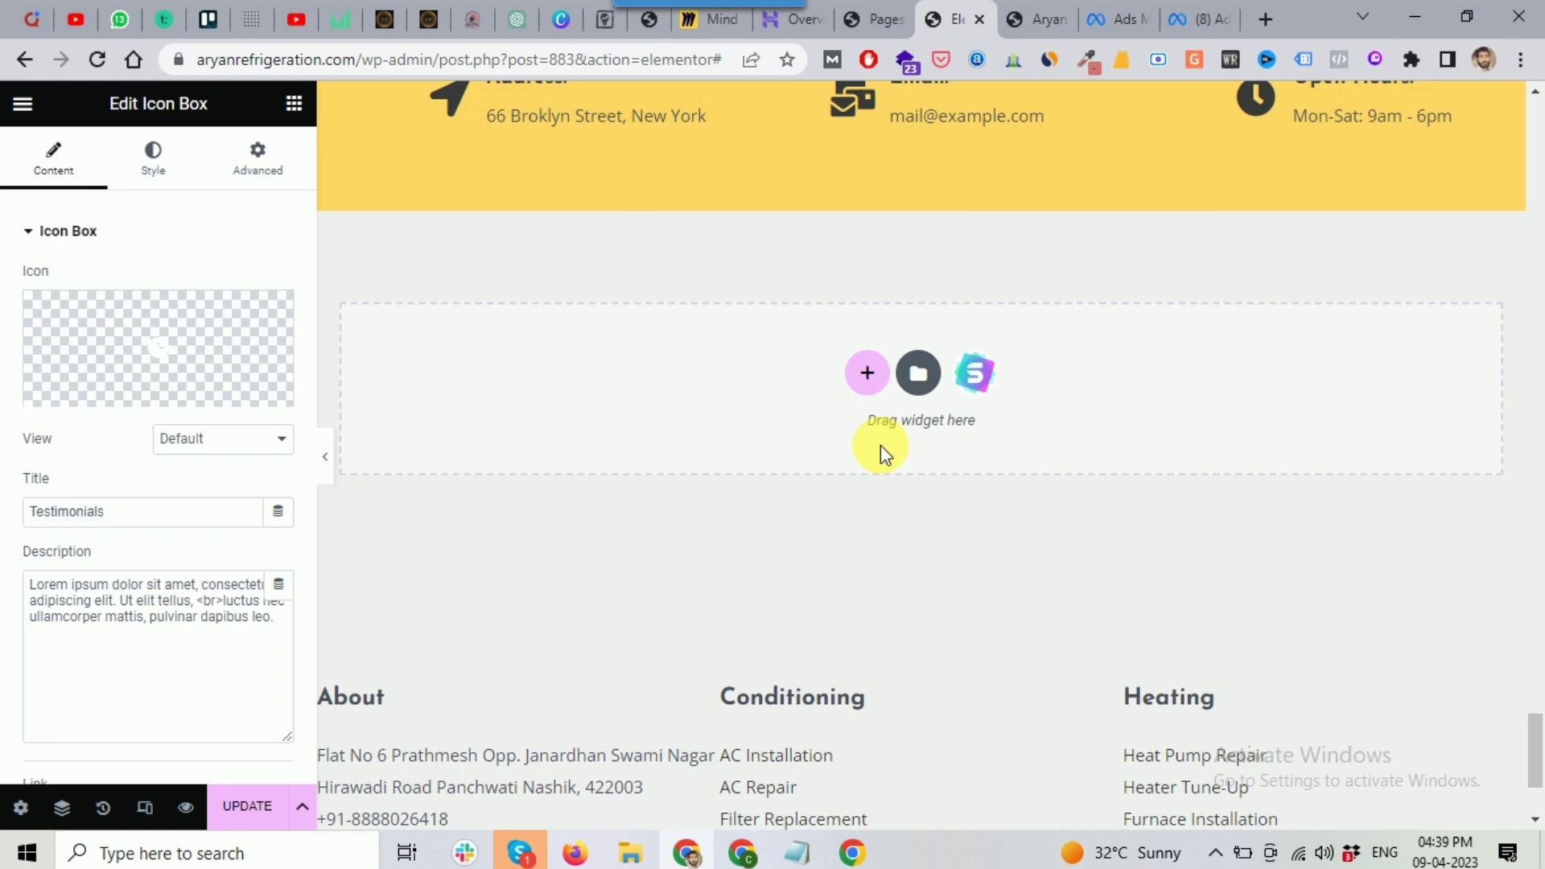
pyautogui.scroll(5, 879, 449)
pyautogui.scroll(4, 1196, 410)
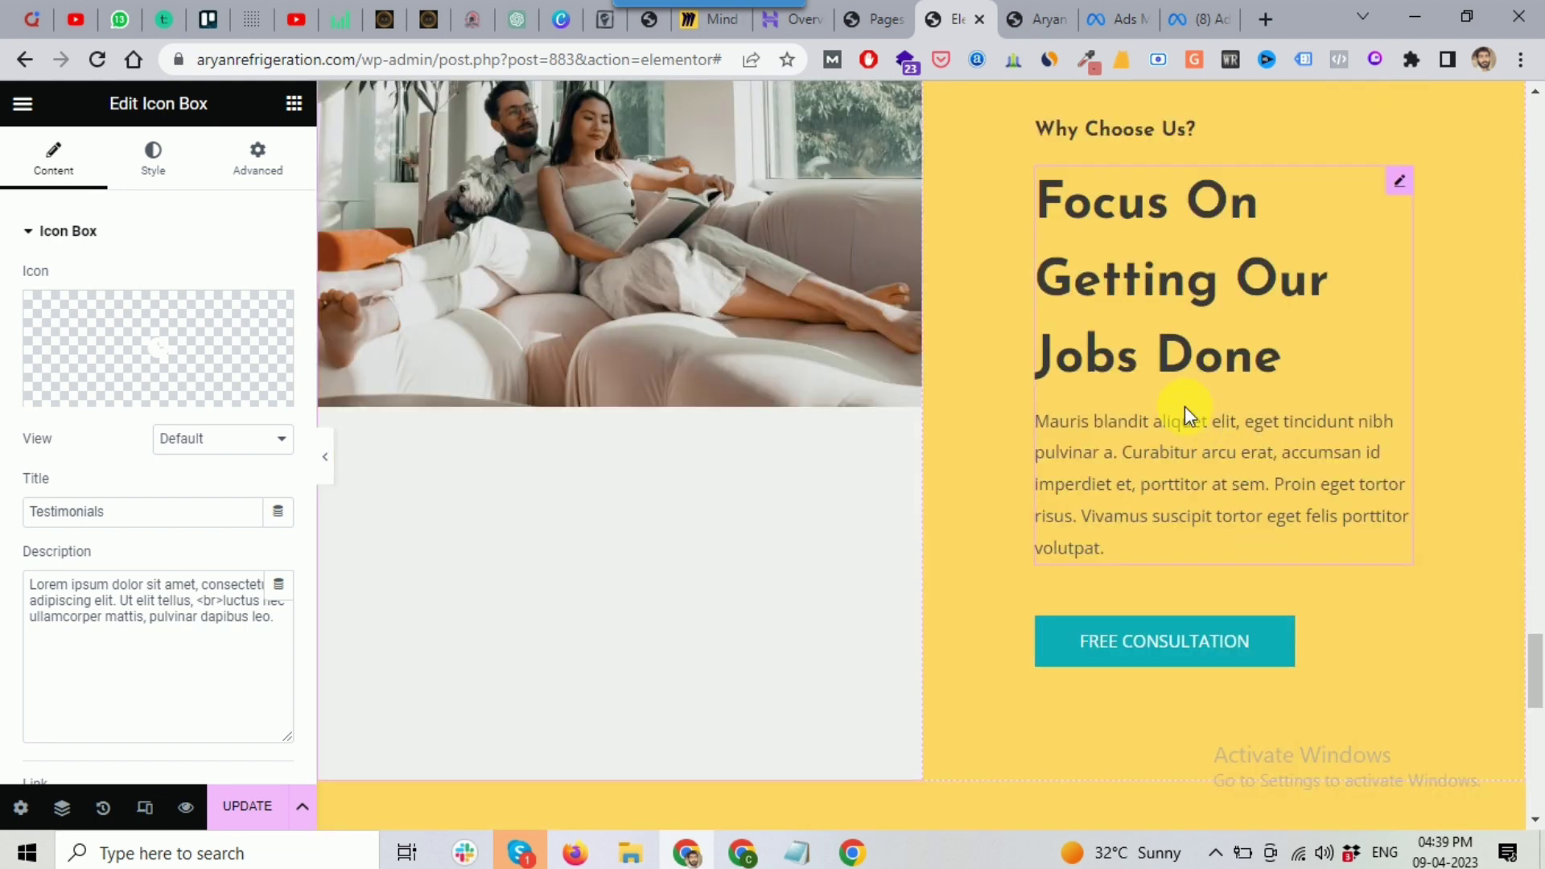
pyautogui.scroll(1, 997, 339)
pyautogui.scroll(-5, 997, 340)
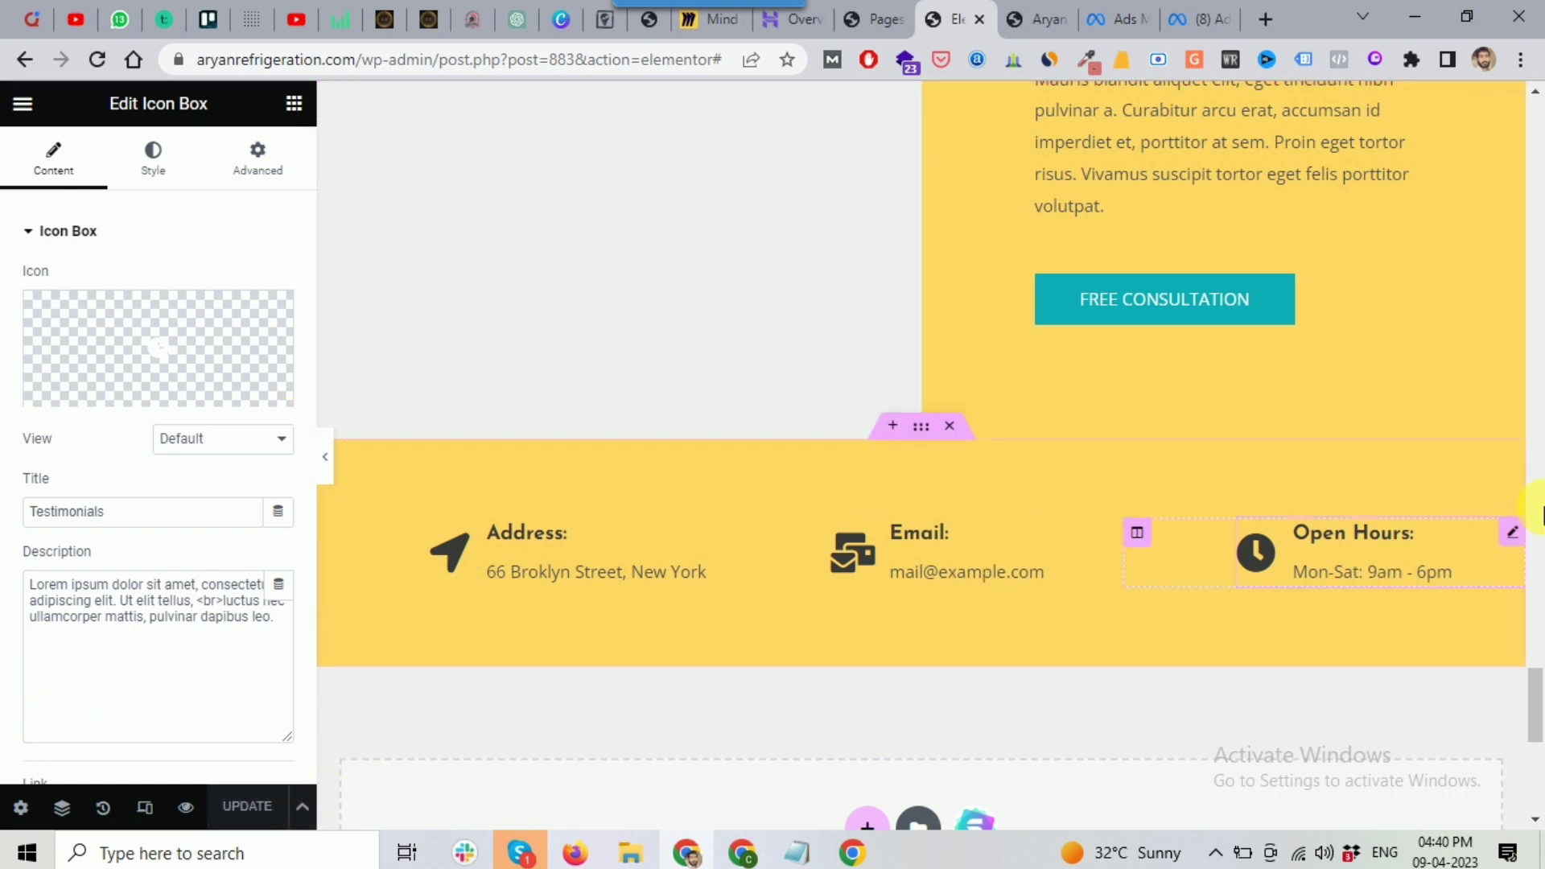
pyautogui.moveTo(1527, 687); pyautogui.dragTo(1525, 121)
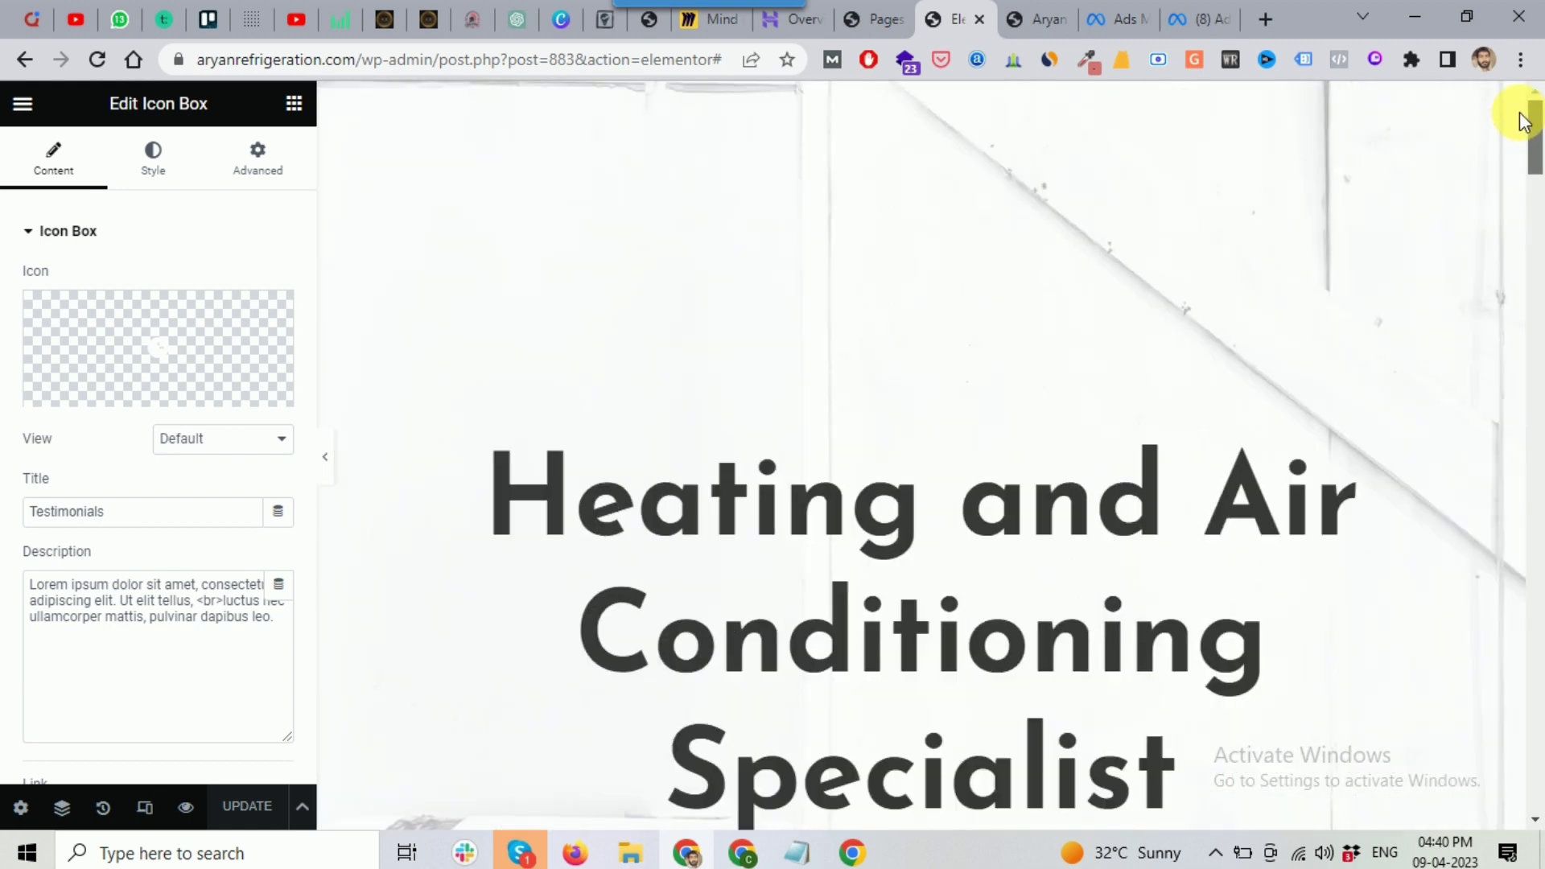
pyautogui.click(1039, 18)
pyautogui.click(100, 63)
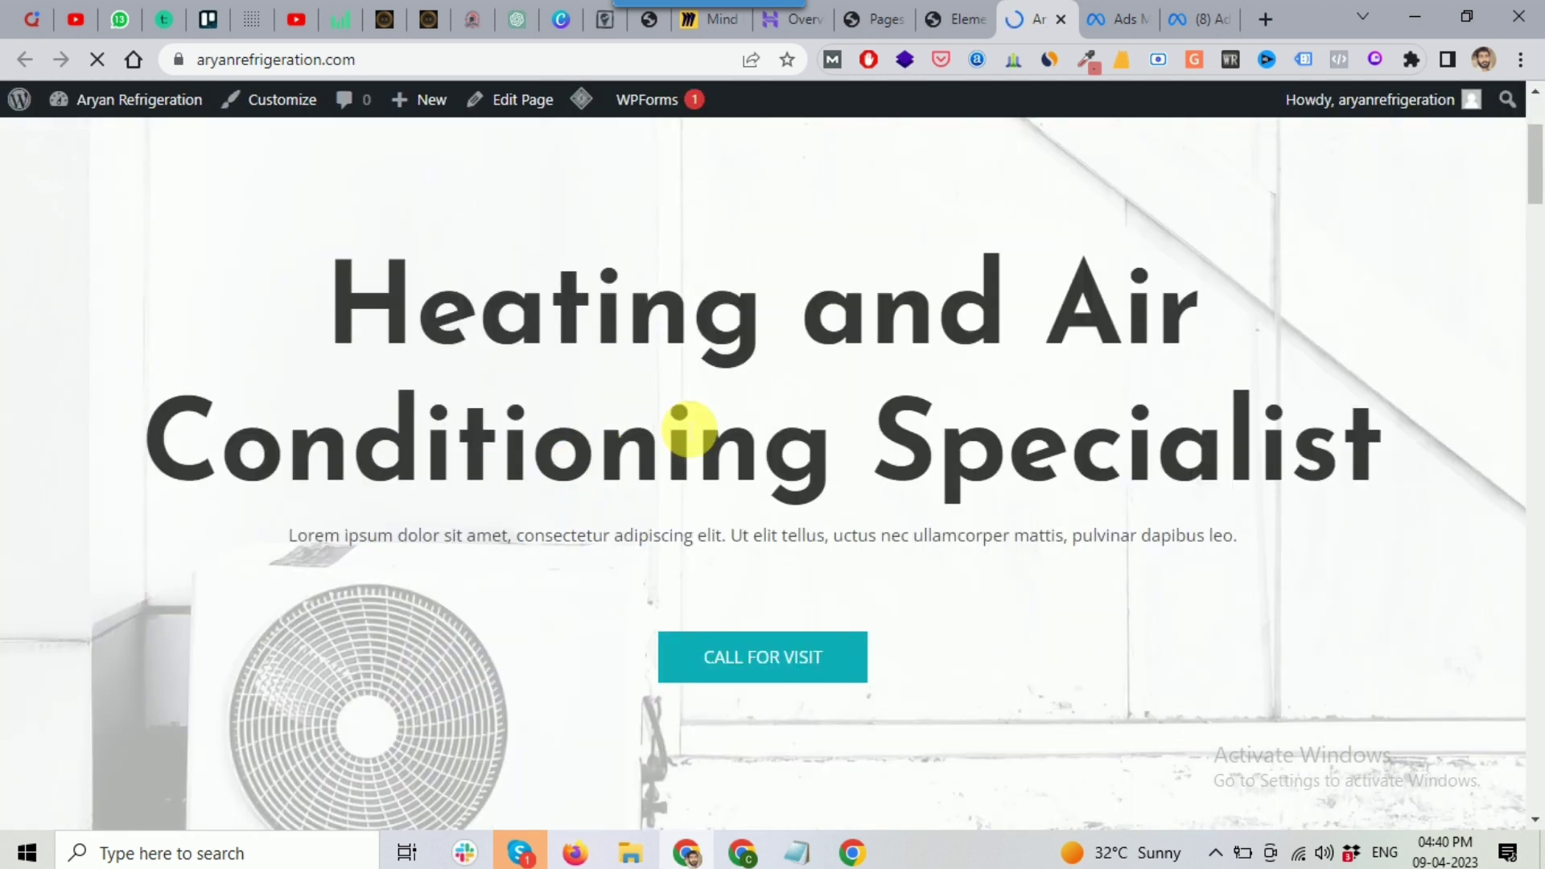
pyautogui.scroll(-12, 716, 418)
pyautogui.scroll(-1, 713, 412)
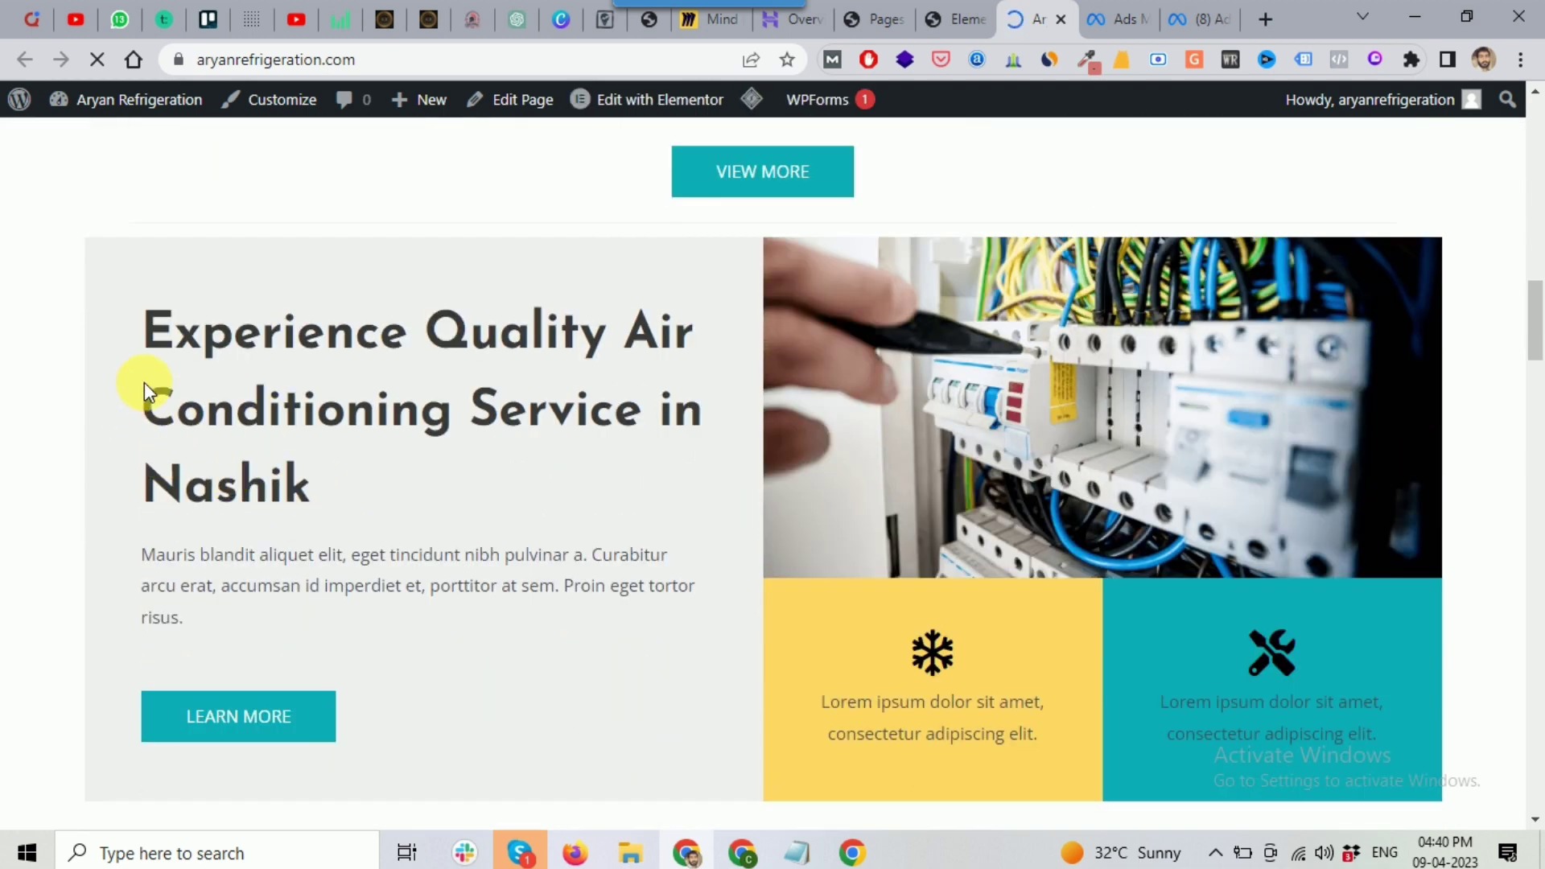
pyautogui.moveTo(143, 383); pyautogui.dragTo(557, 441)
pyautogui.click(523, 470)
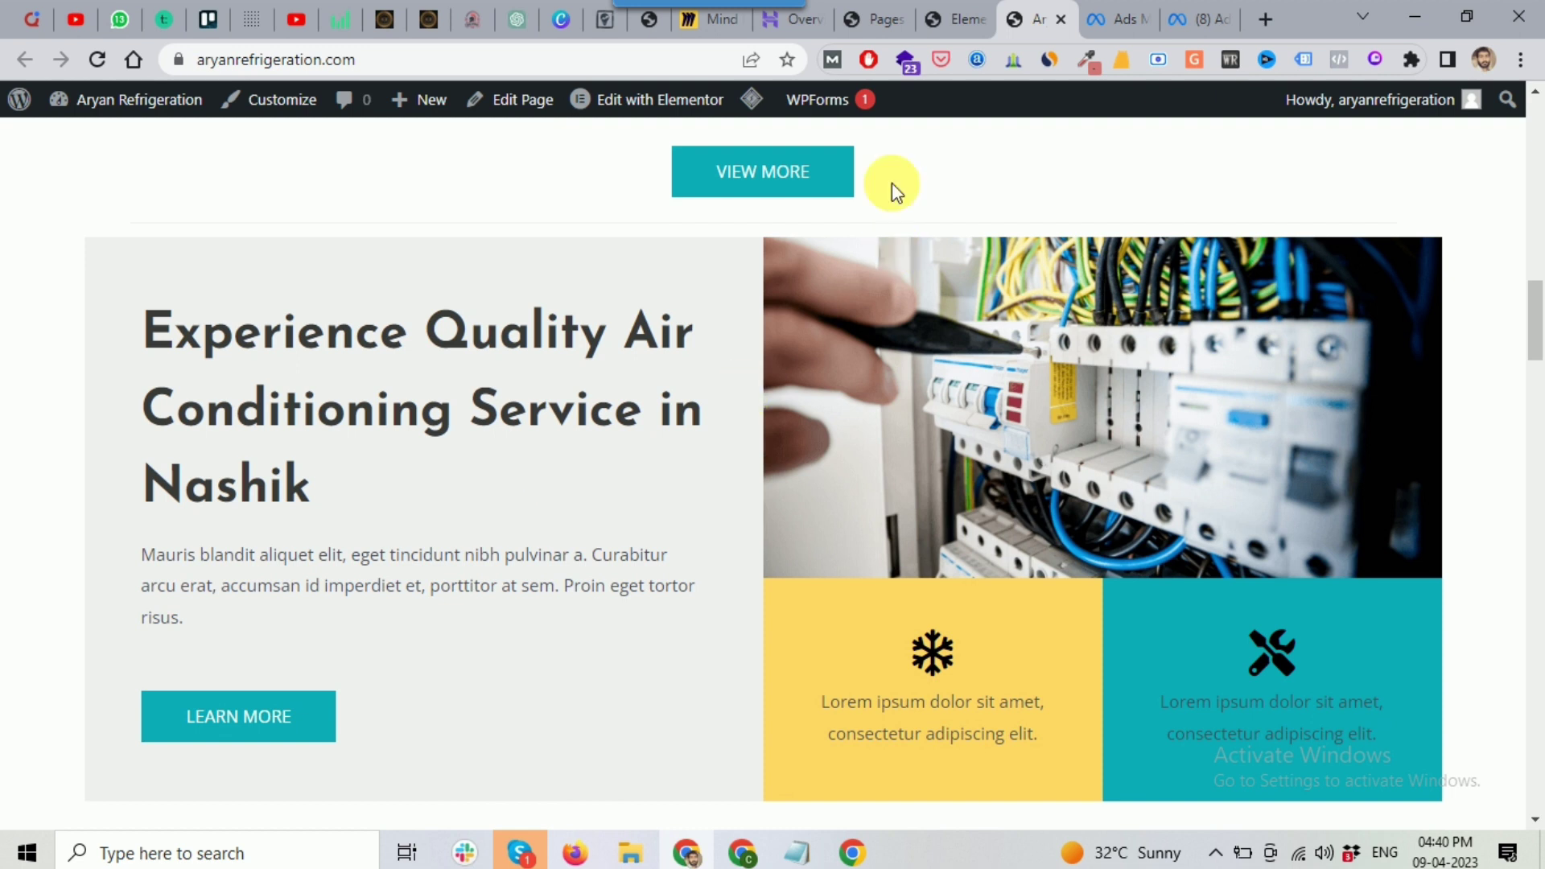
pyautogui.click(956, 24)
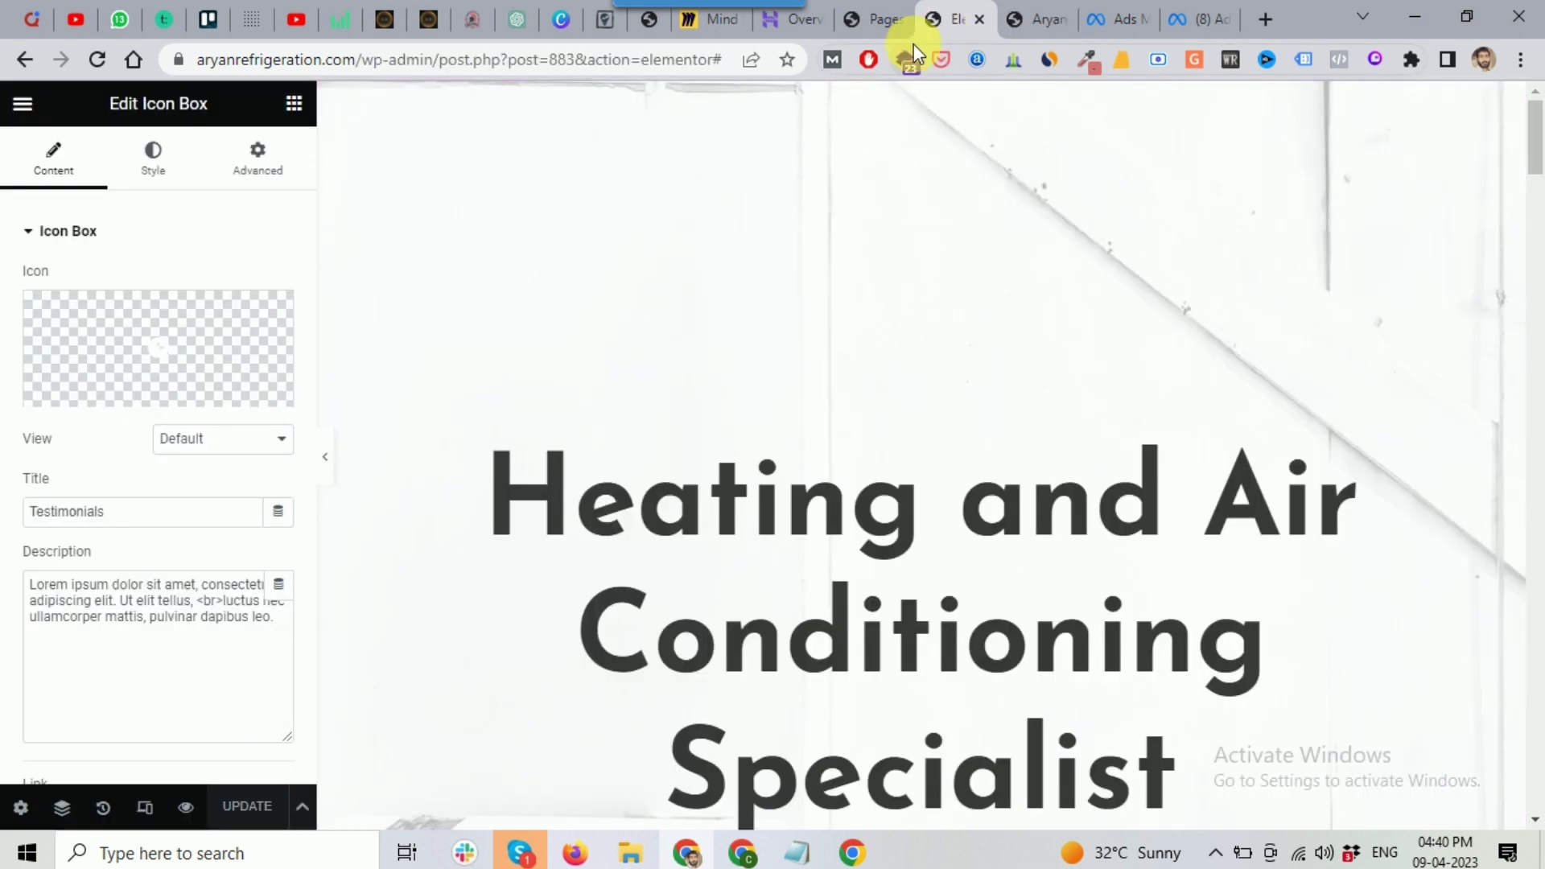
# Step: Close the Elementor editor and open the live About page in a new tab
pyautogui.scroll(-3, 805, 515)
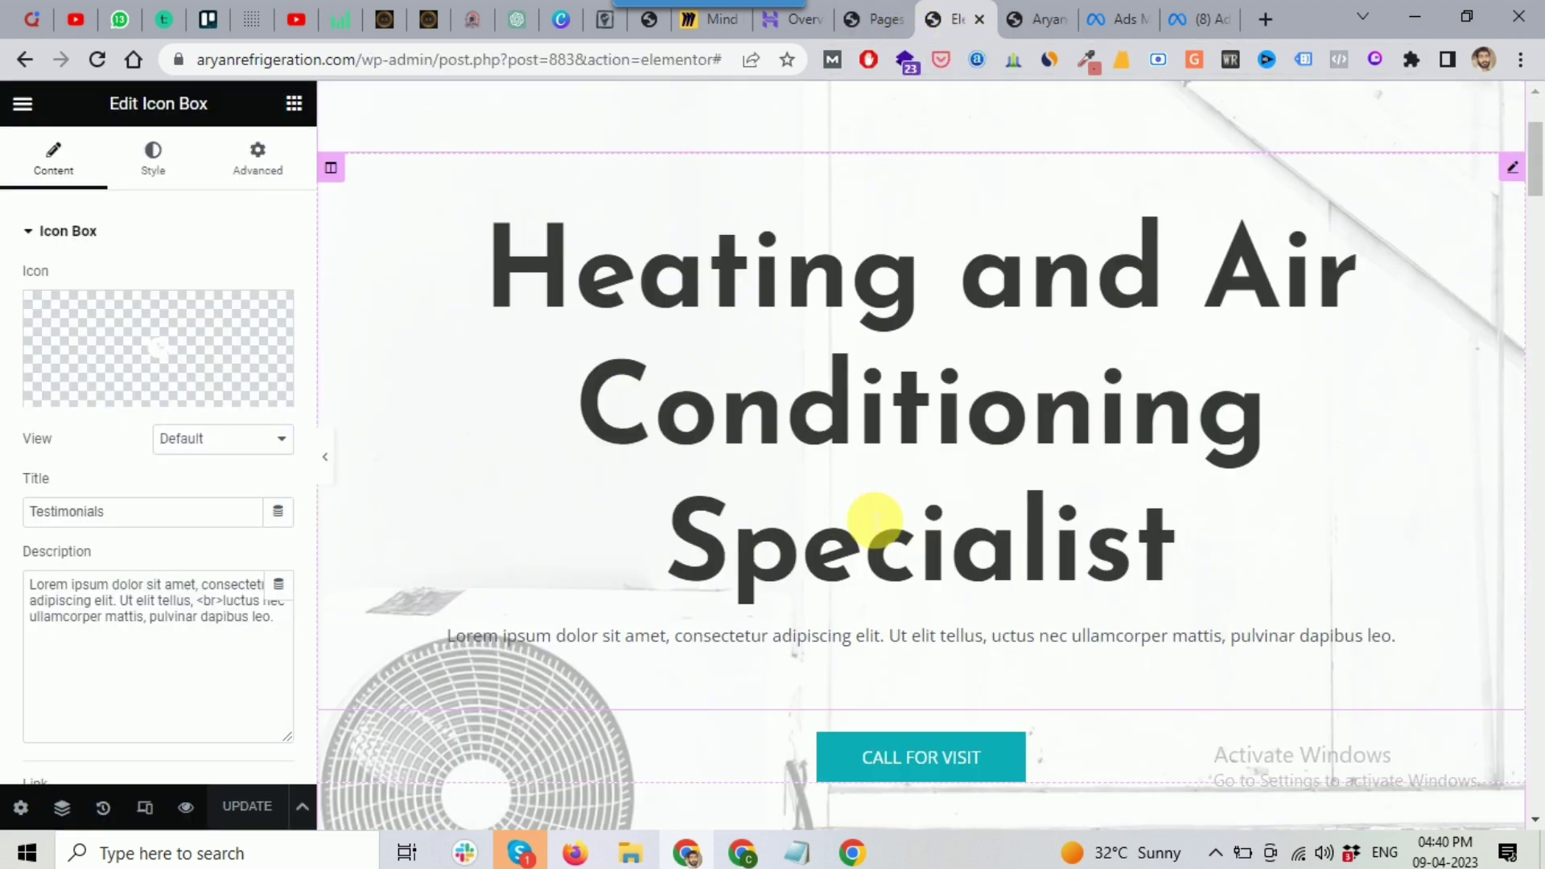
pyautogui.click(979, 20)
pyautogui.click(869, 24)
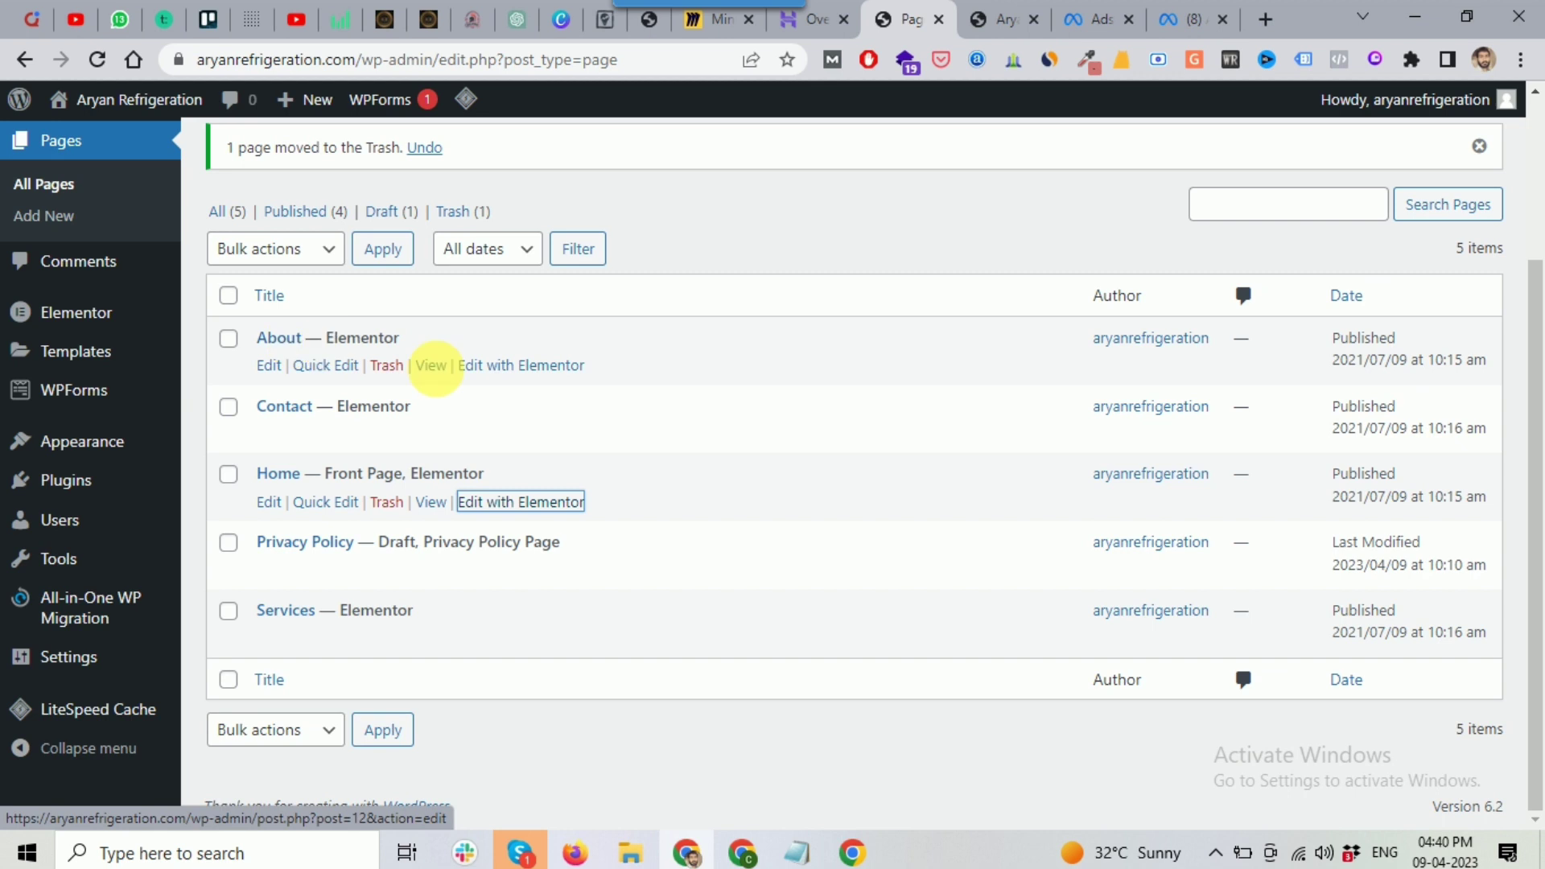
pyautogui.rightClick(435, 369)
pyautogui.click(537, 388)
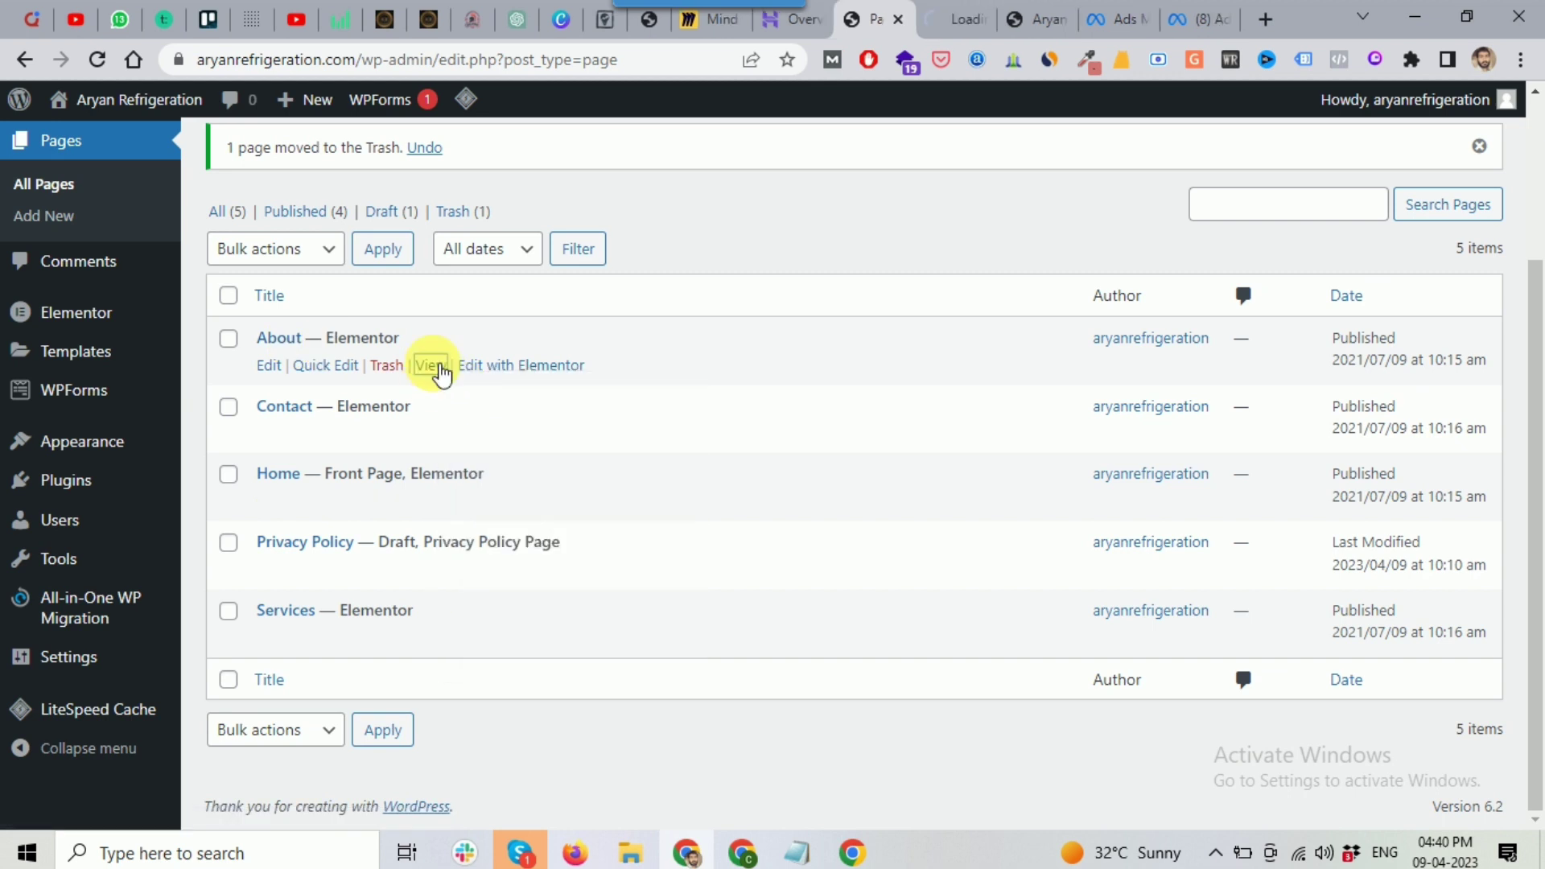
pyautogui.click(943, 19)
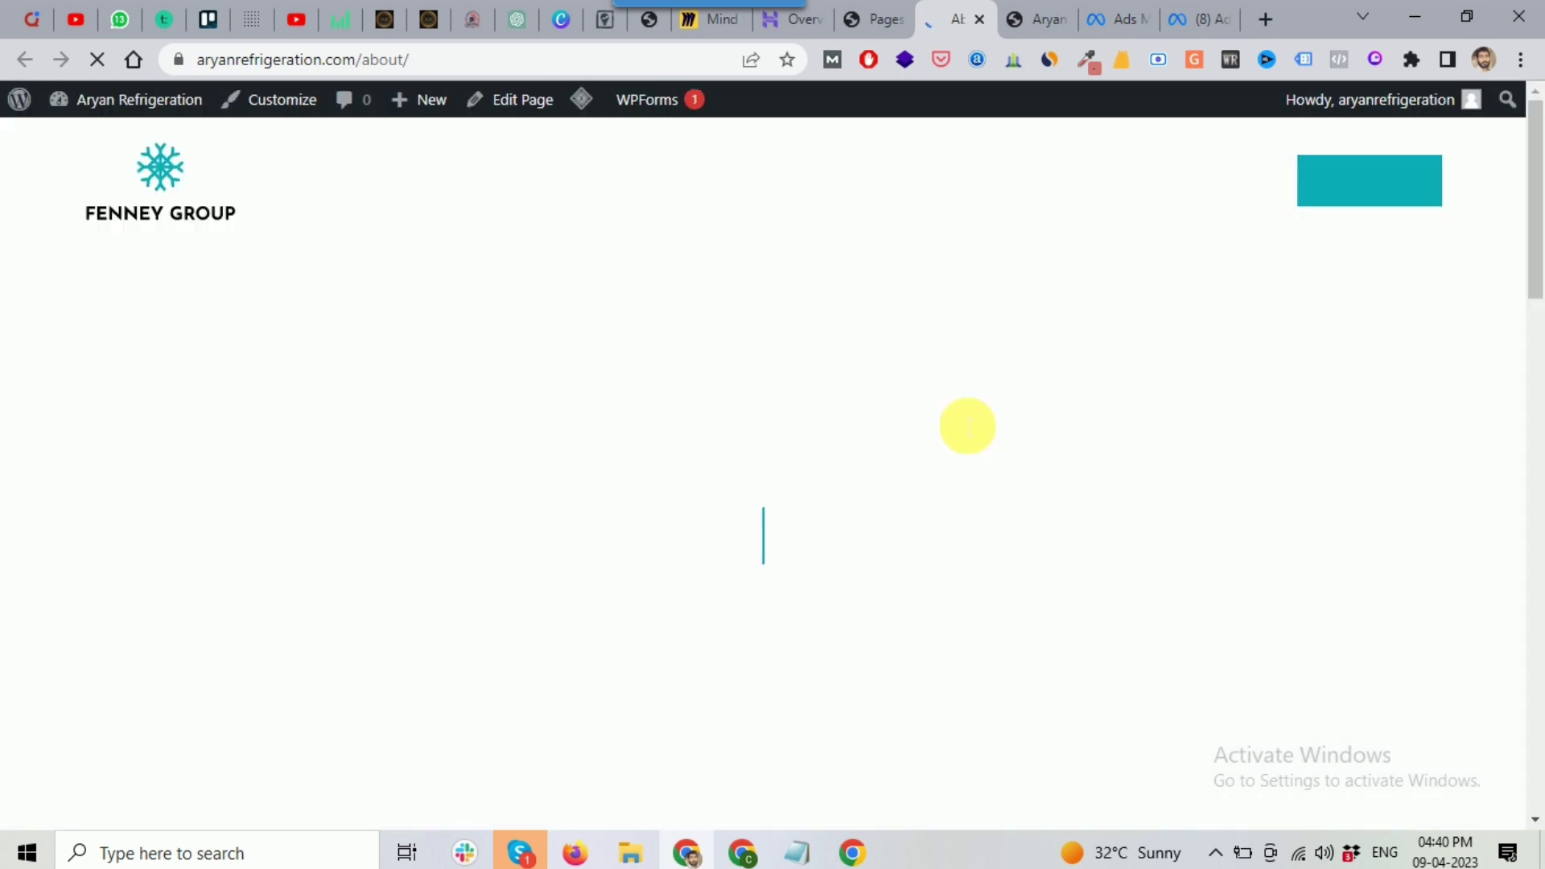
# Step: Scroll through the live About page, ending on its Watch How We Work banner
pyautogui.scroll(-7, 652, 447)
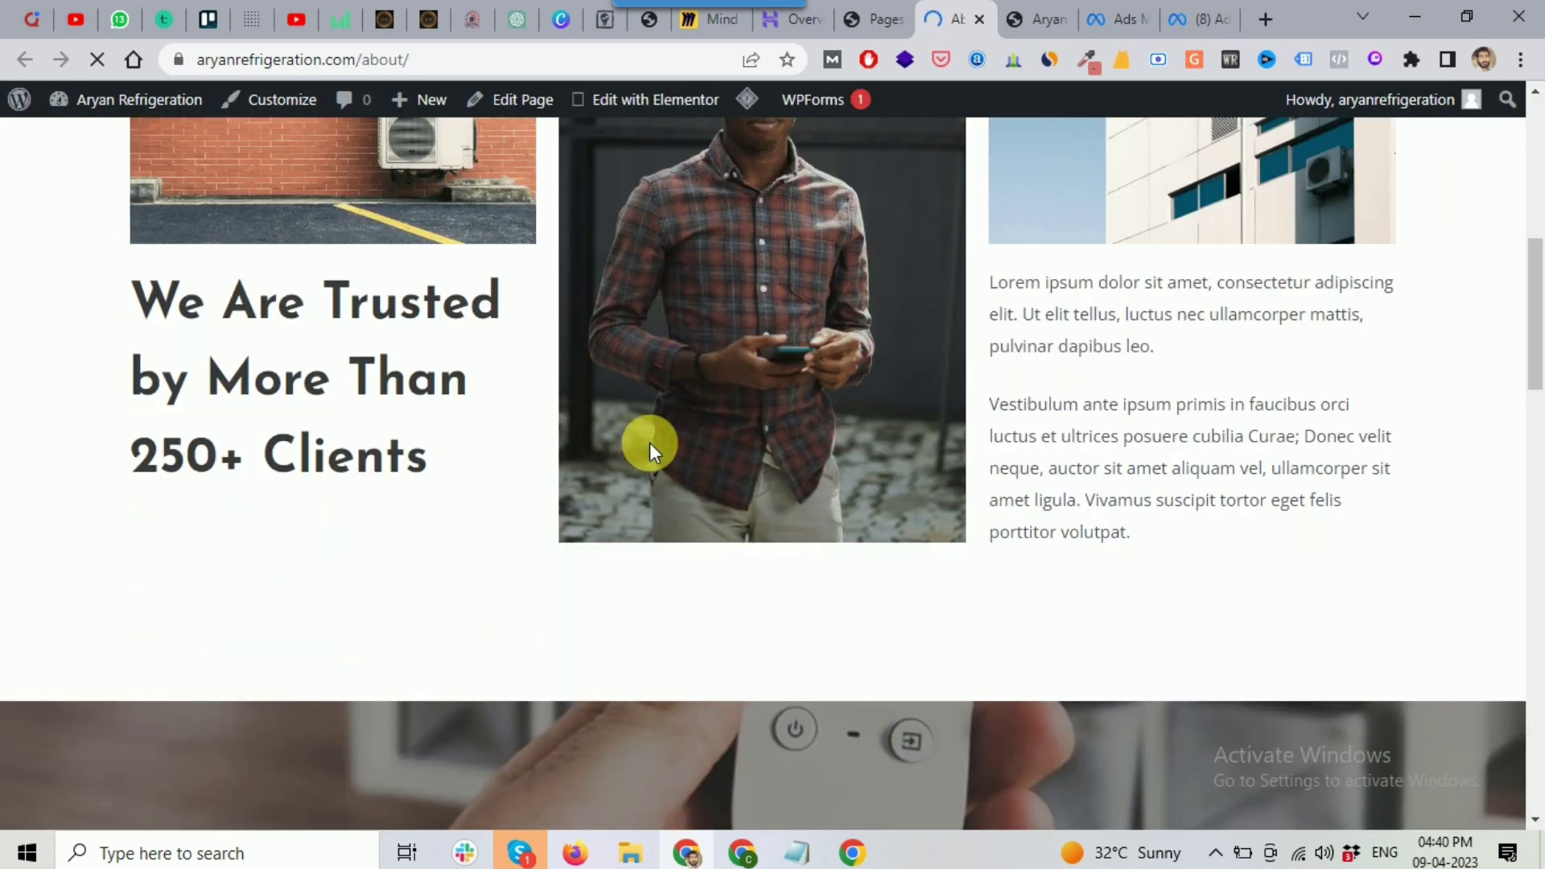
pyautogui.scroll(-6, 650, 443)
pyautogui.scroll(-3, 650, 443)
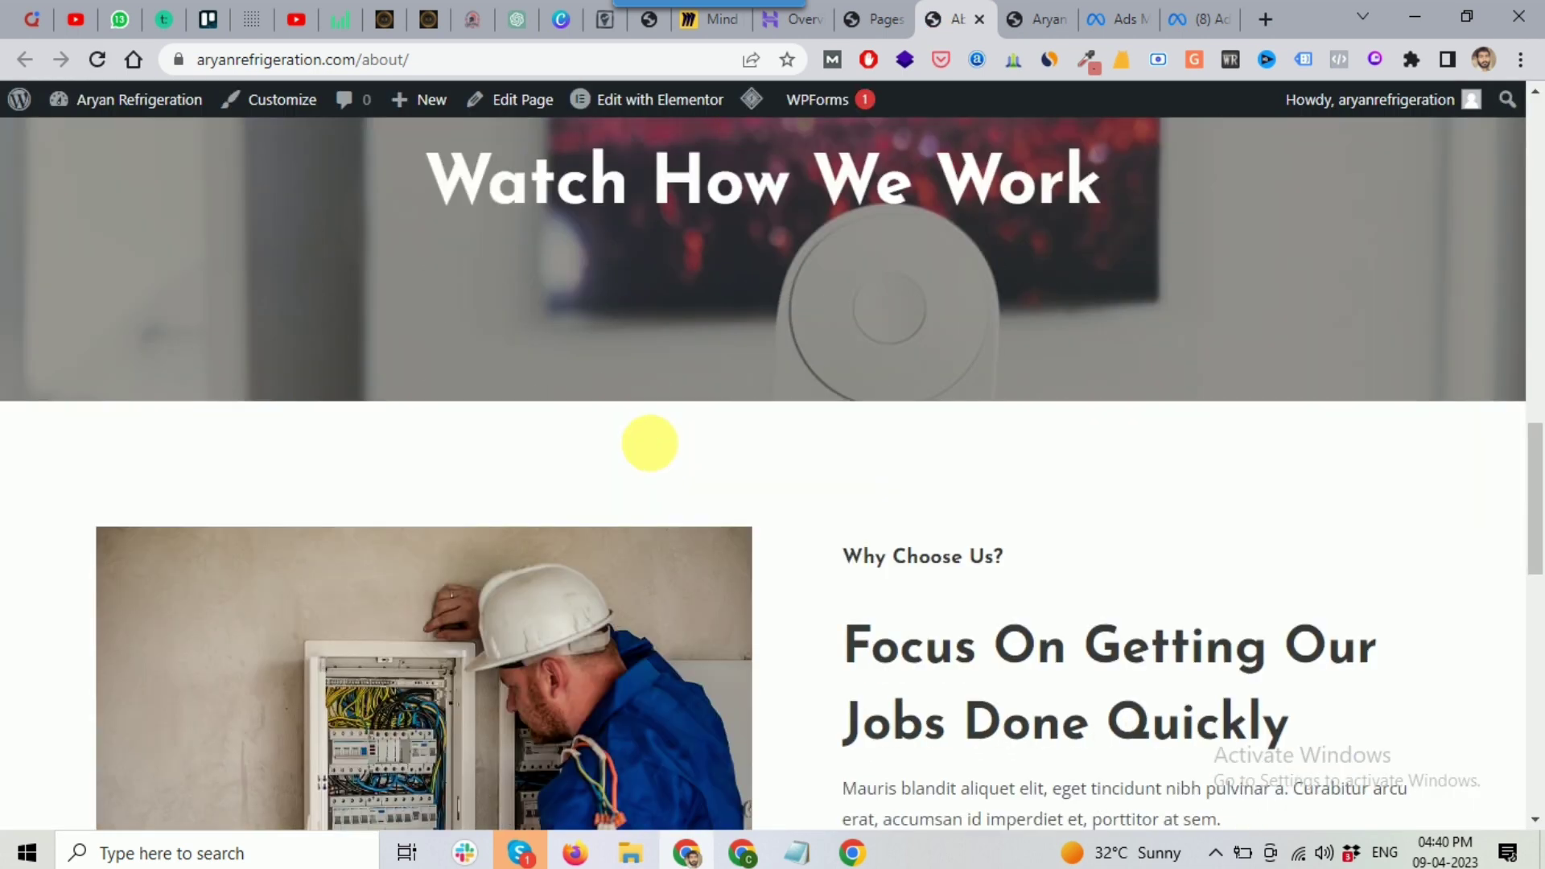
pyautogui.scroll(-6, 649, 442)
pyautogui.scroll(-9, 649, 443)
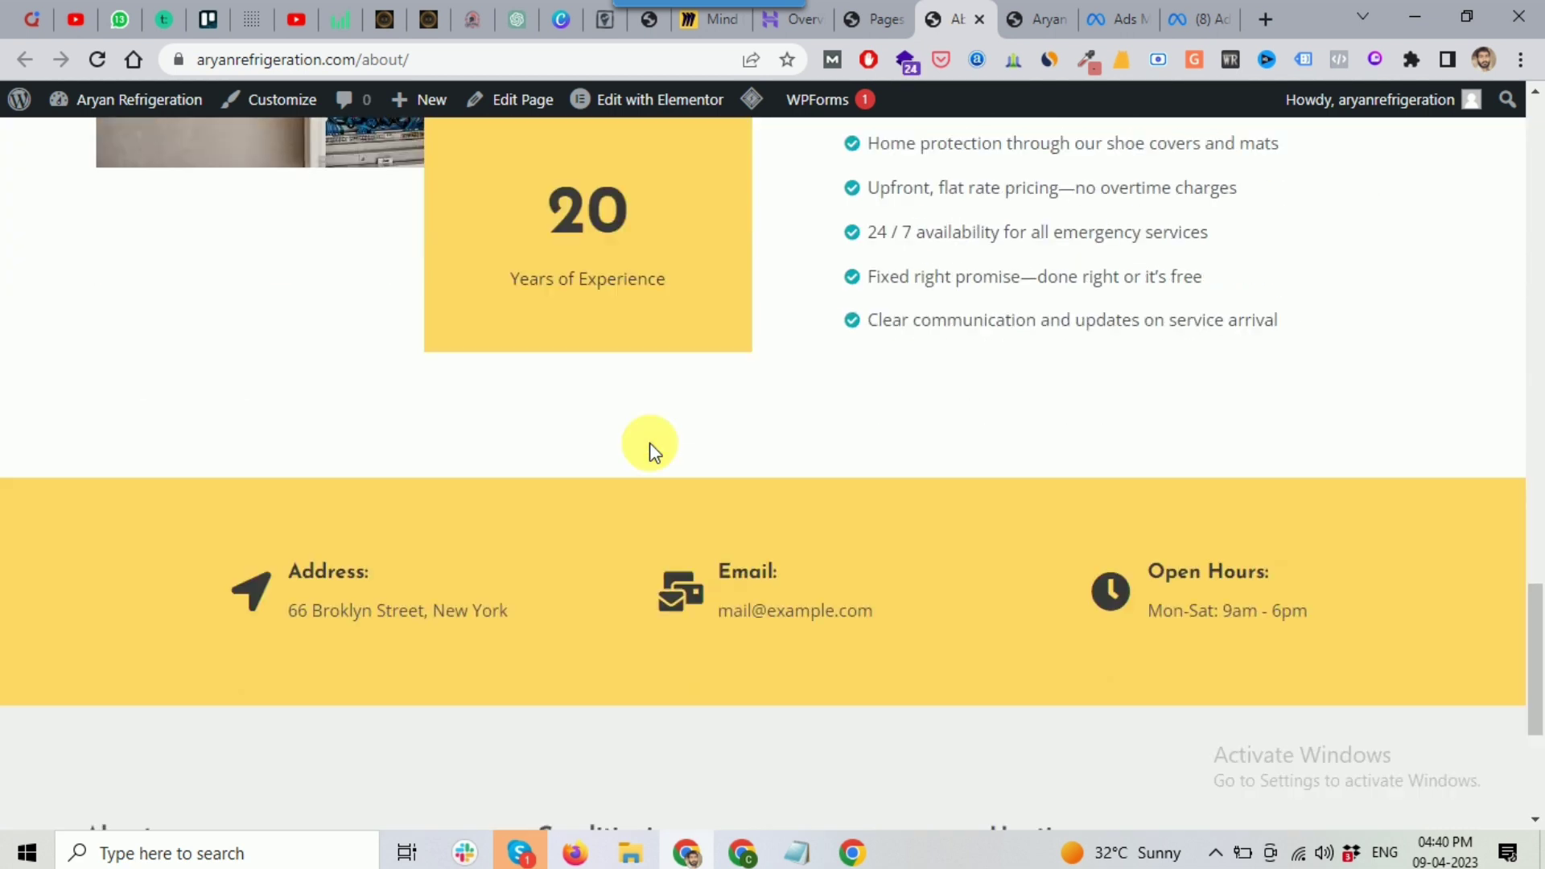
pyautogui.scroll(12, 650, 443)
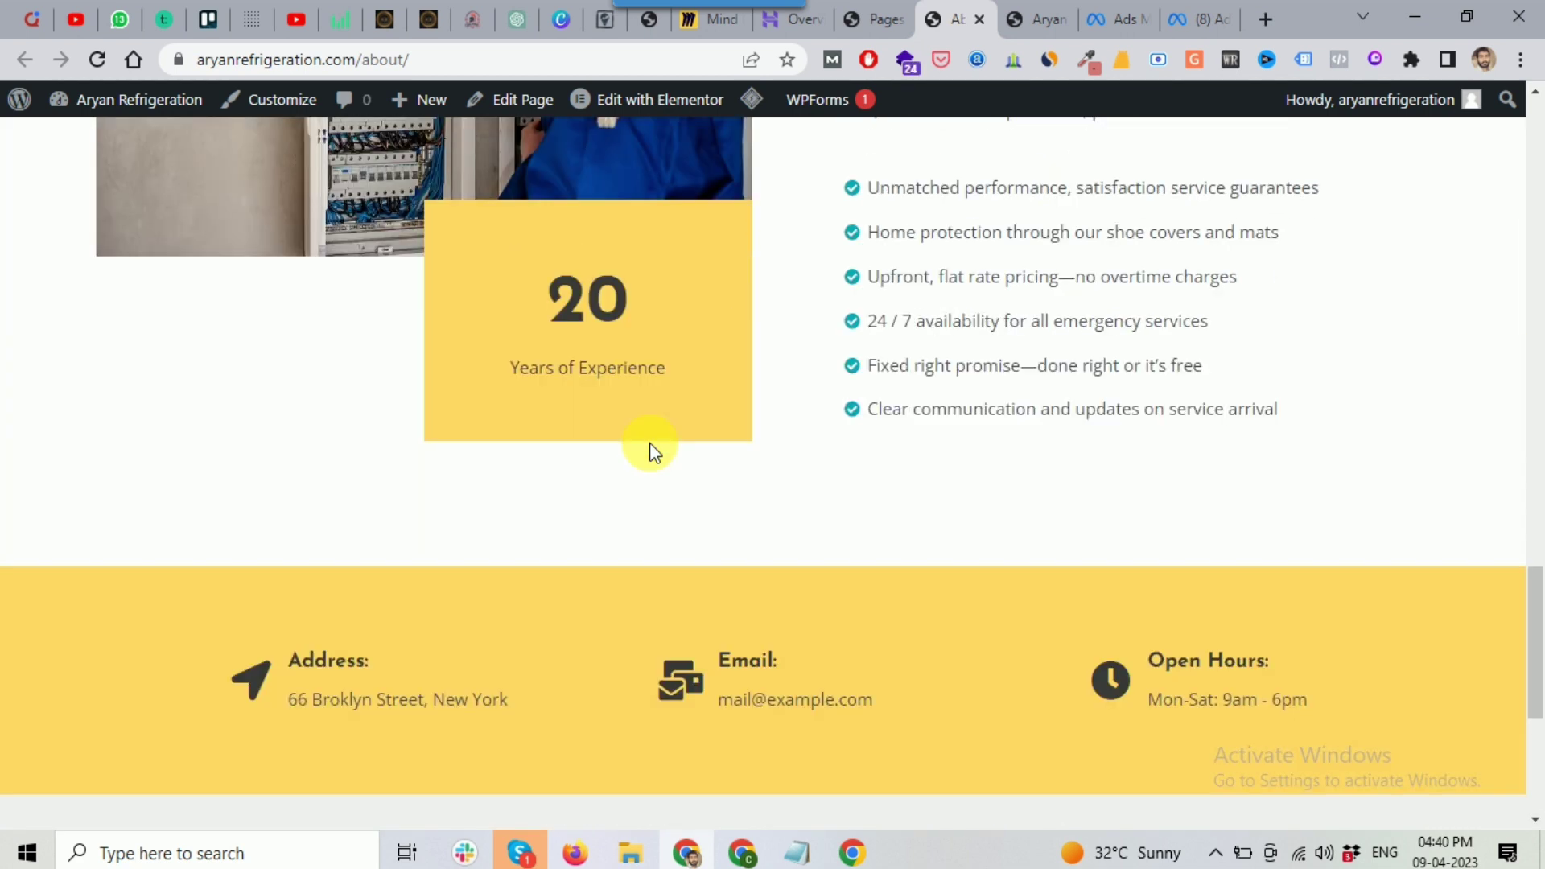
pyautogui.scroll(5, 650, 442)
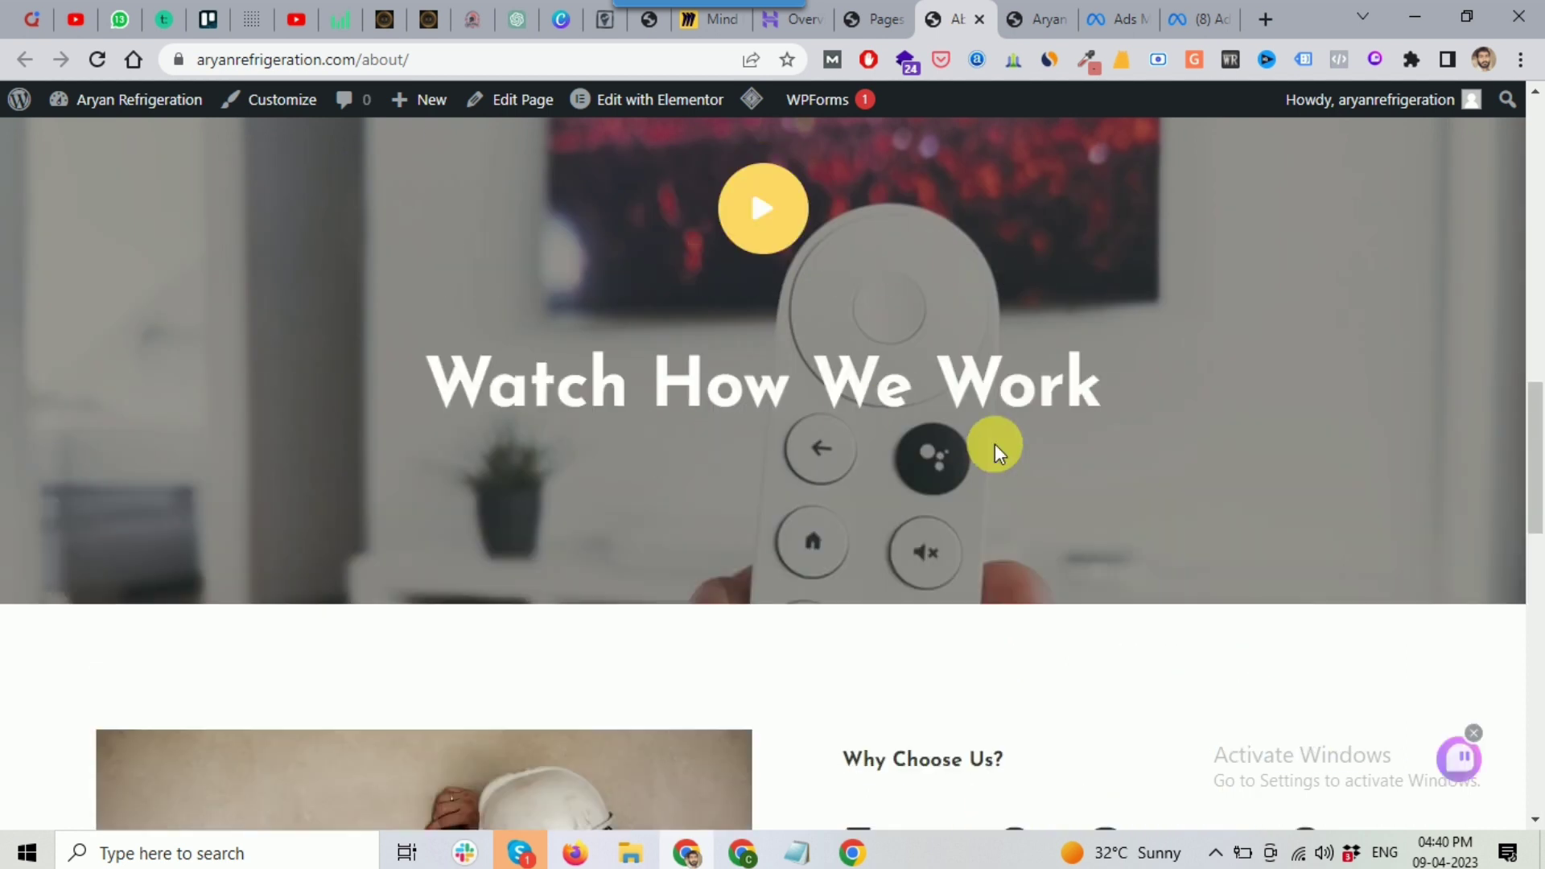
pyautogui.scroll(15, 942, 283)
# Step: From the Pages list, open the Services page in a new browser tab and view it
pyautogui.click(877, 19)
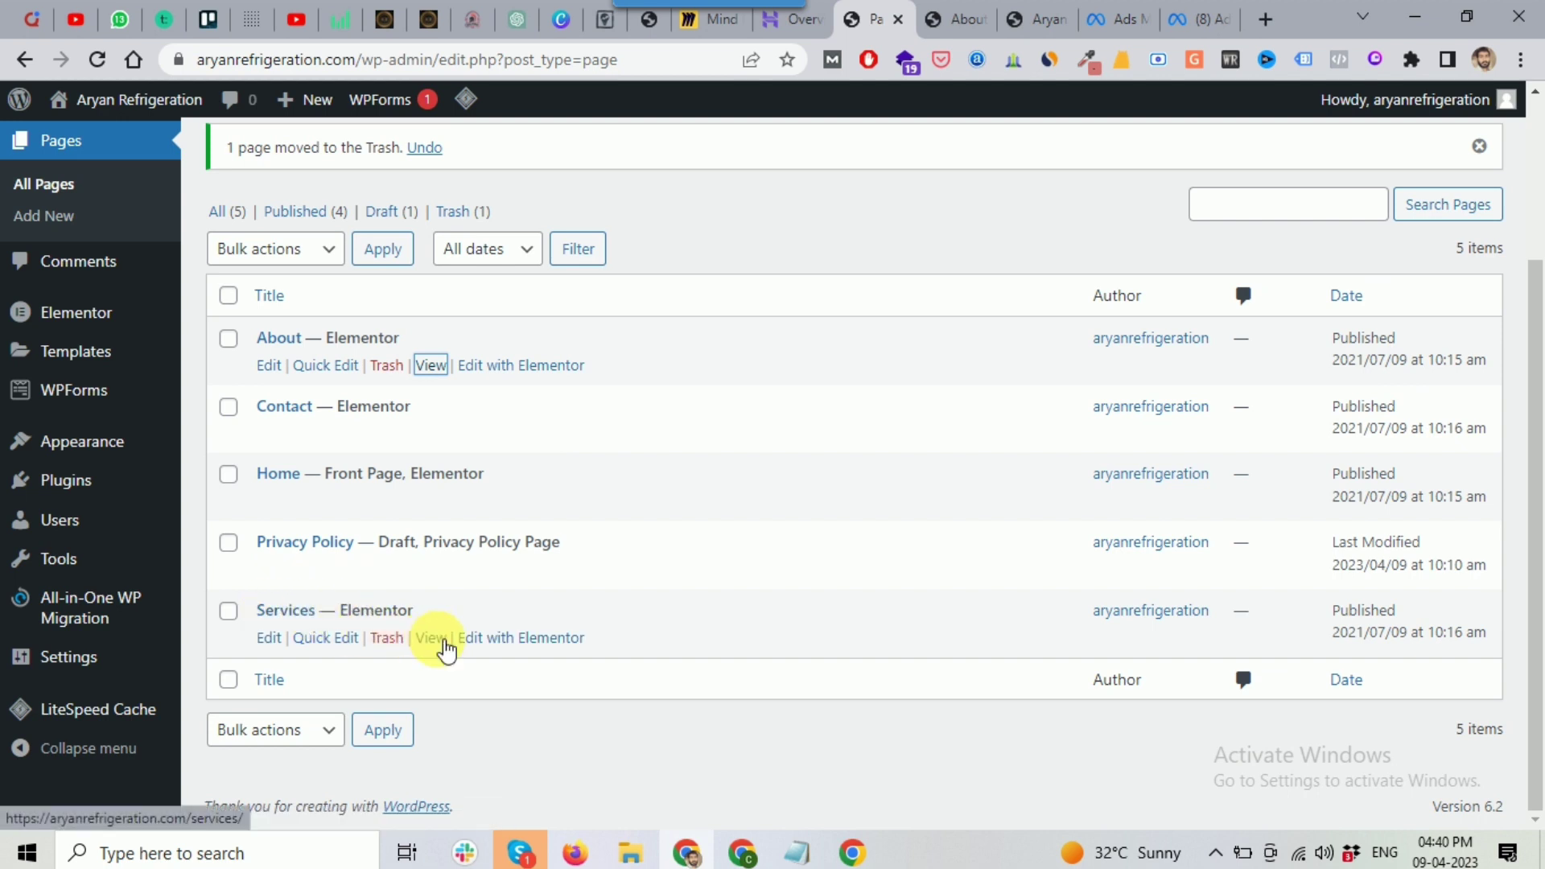
pyautogui.rightClick(447, 639)
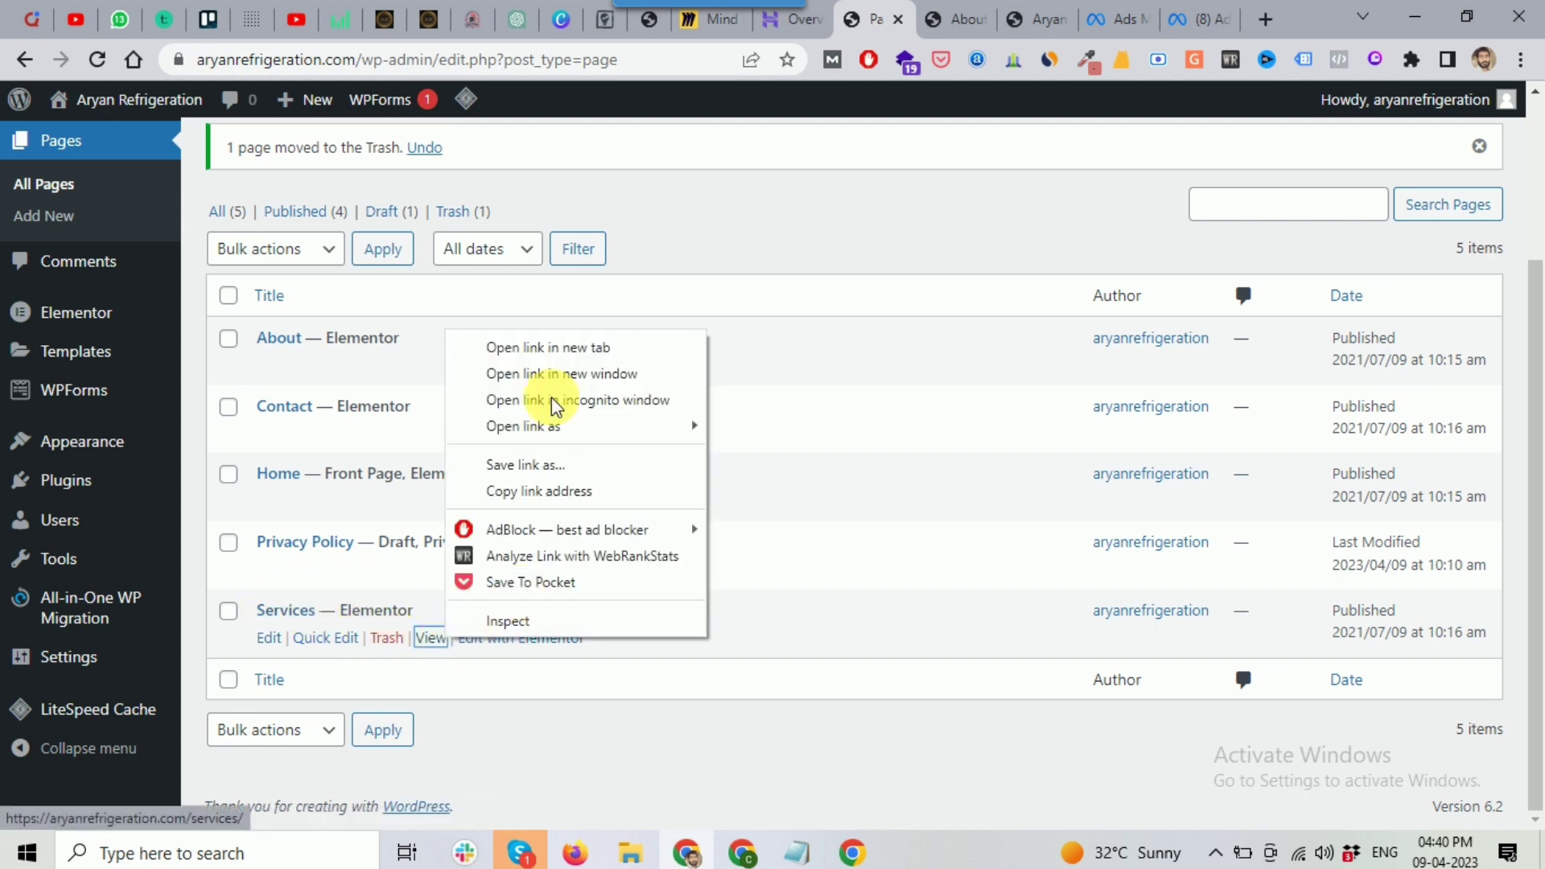
pyautogui.click(558, 350)
pyautogui.click(978, 19)
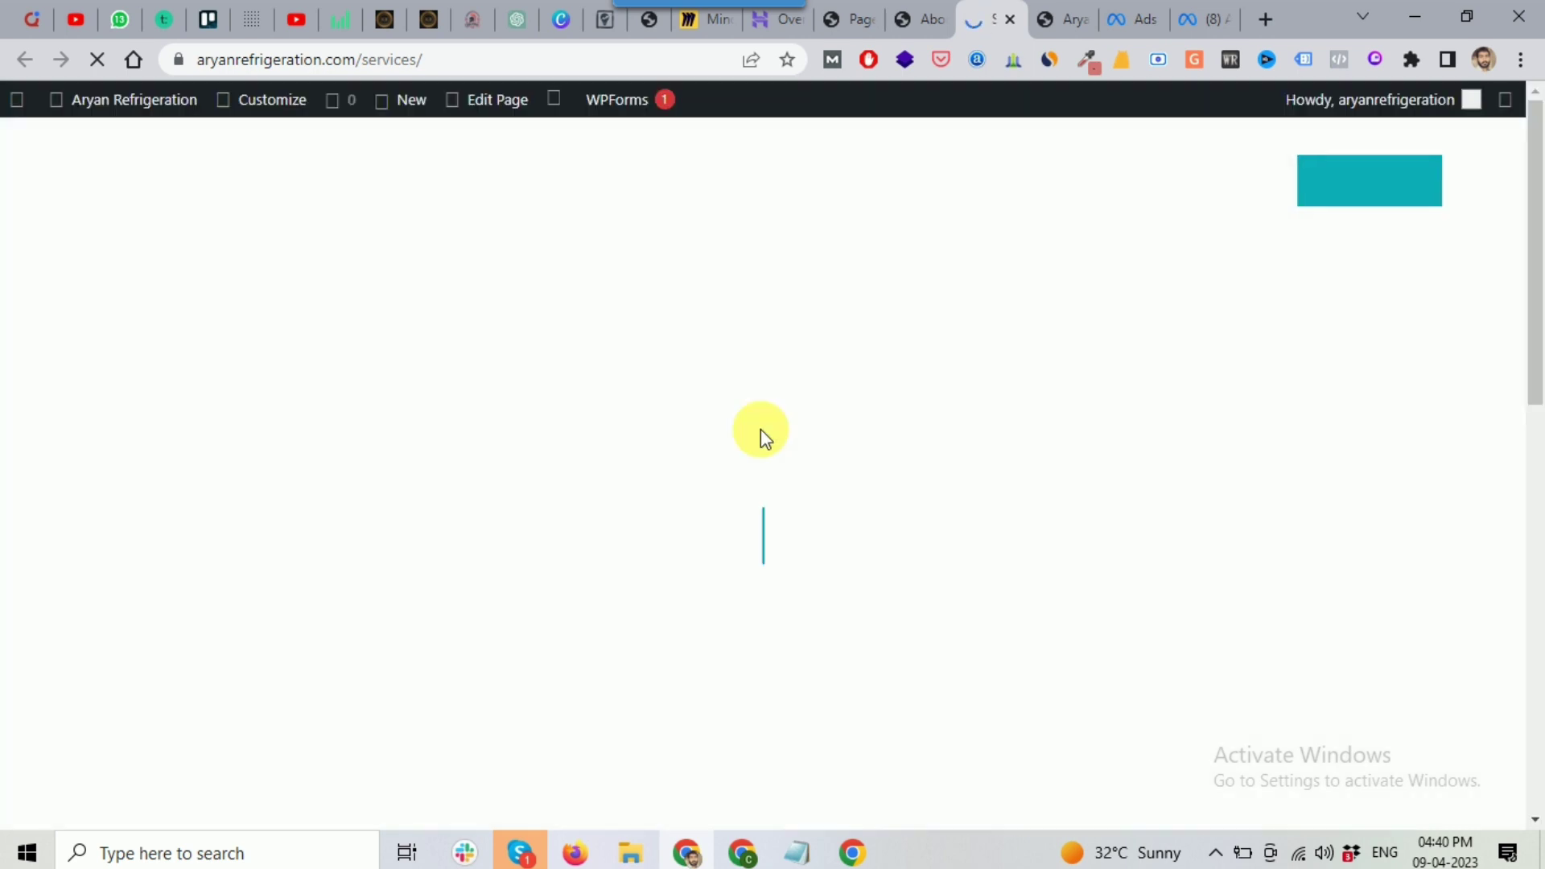
# Step: Scroll through the live Services page, glance at About, then return to the Pages admin list
pyautogui.scroll(-20, 678, 441)
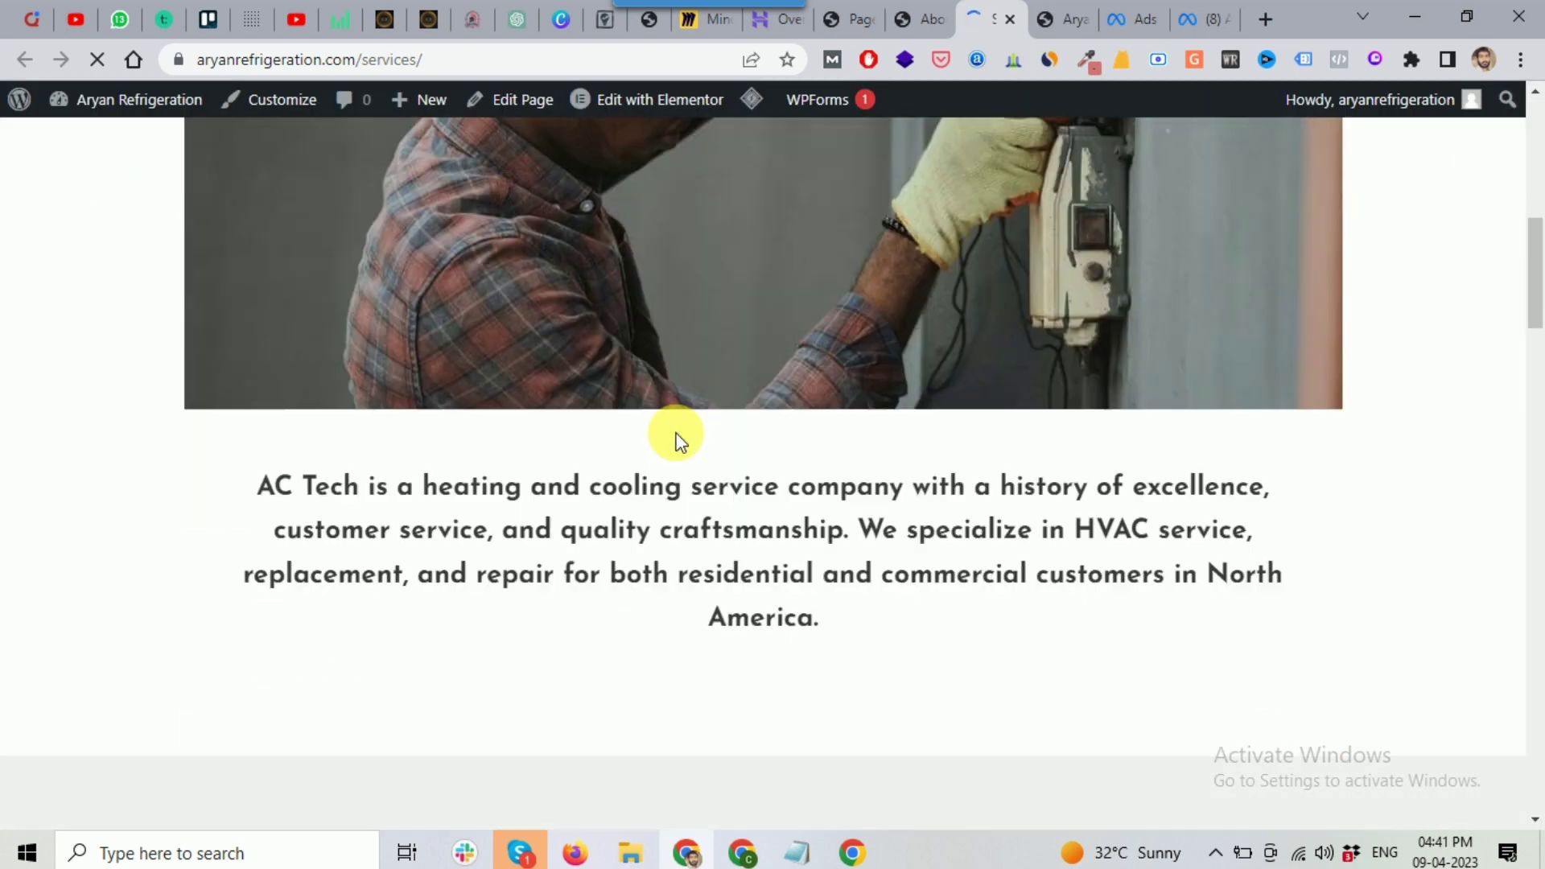
pyautogui.scroll(-5, 676, 442)
pyautogui.scroll(15, 674, 441)
pyautogui.scroll(10, 668, 432)
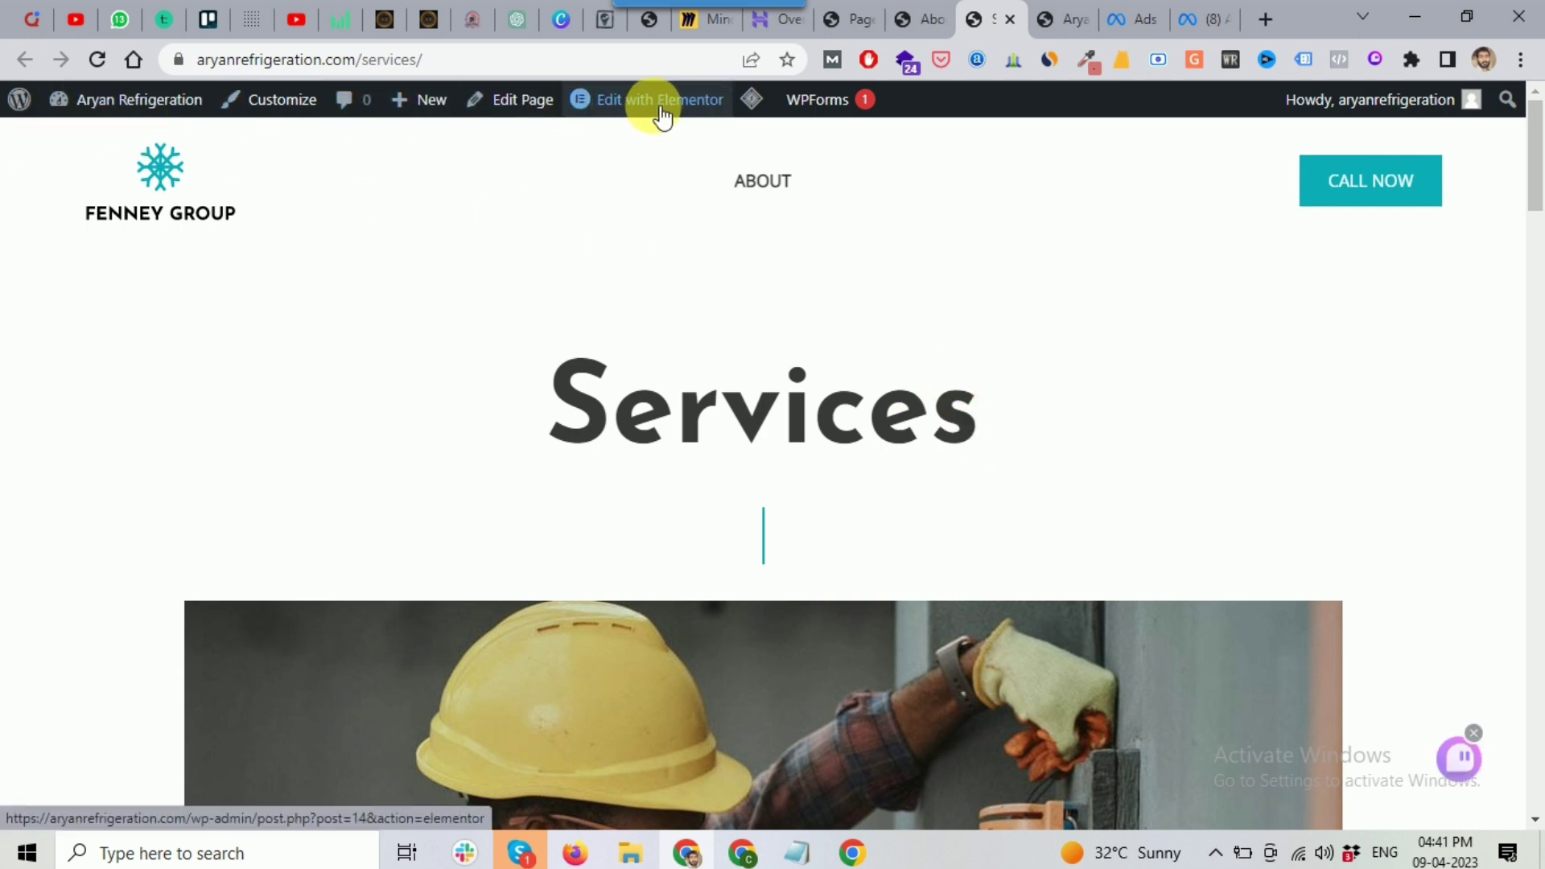
pyautogui.moveTo(655, 111)
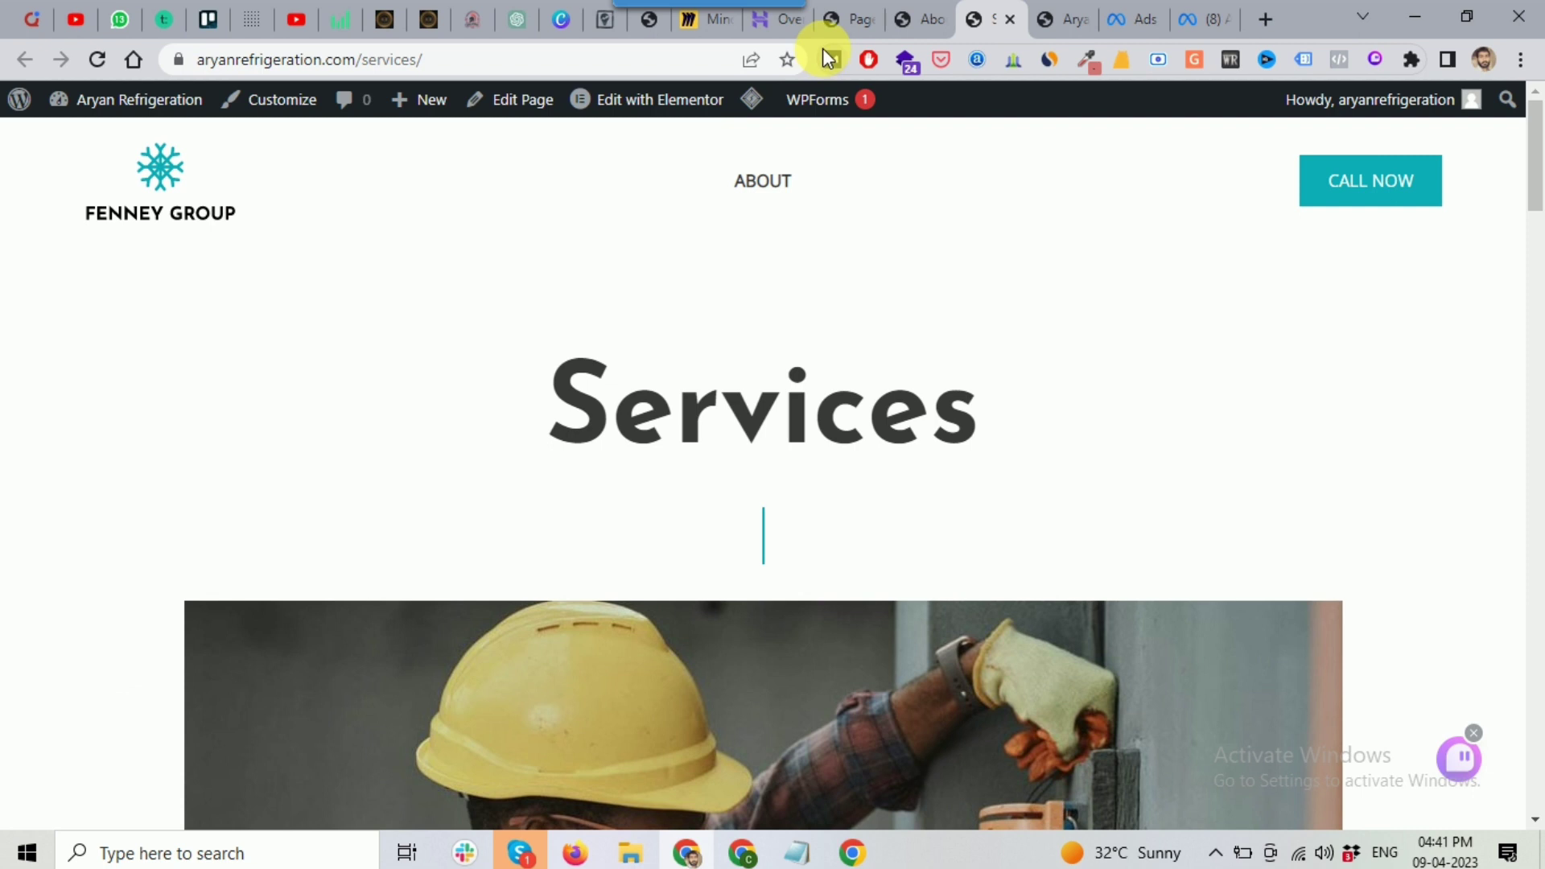
pyautogui.click(912, 25)
pyautogui.click(834, 16)
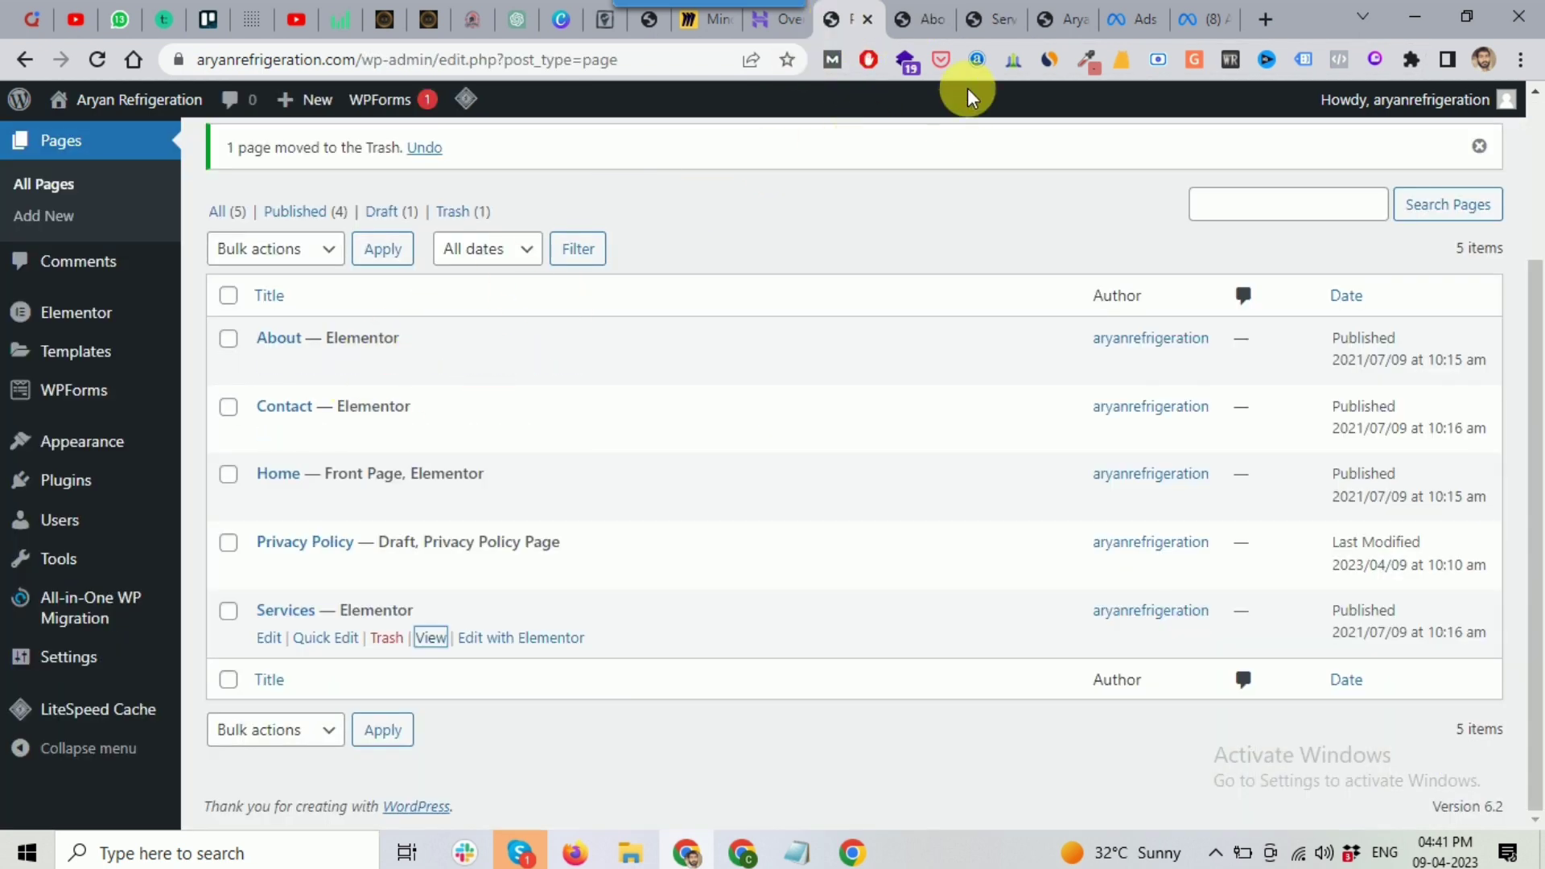
# Step: Glance at the live homepage, then return to the admin Pages list
pyautogui.click(1047, 22)
pyautogui.scroll(10, 885, 266)
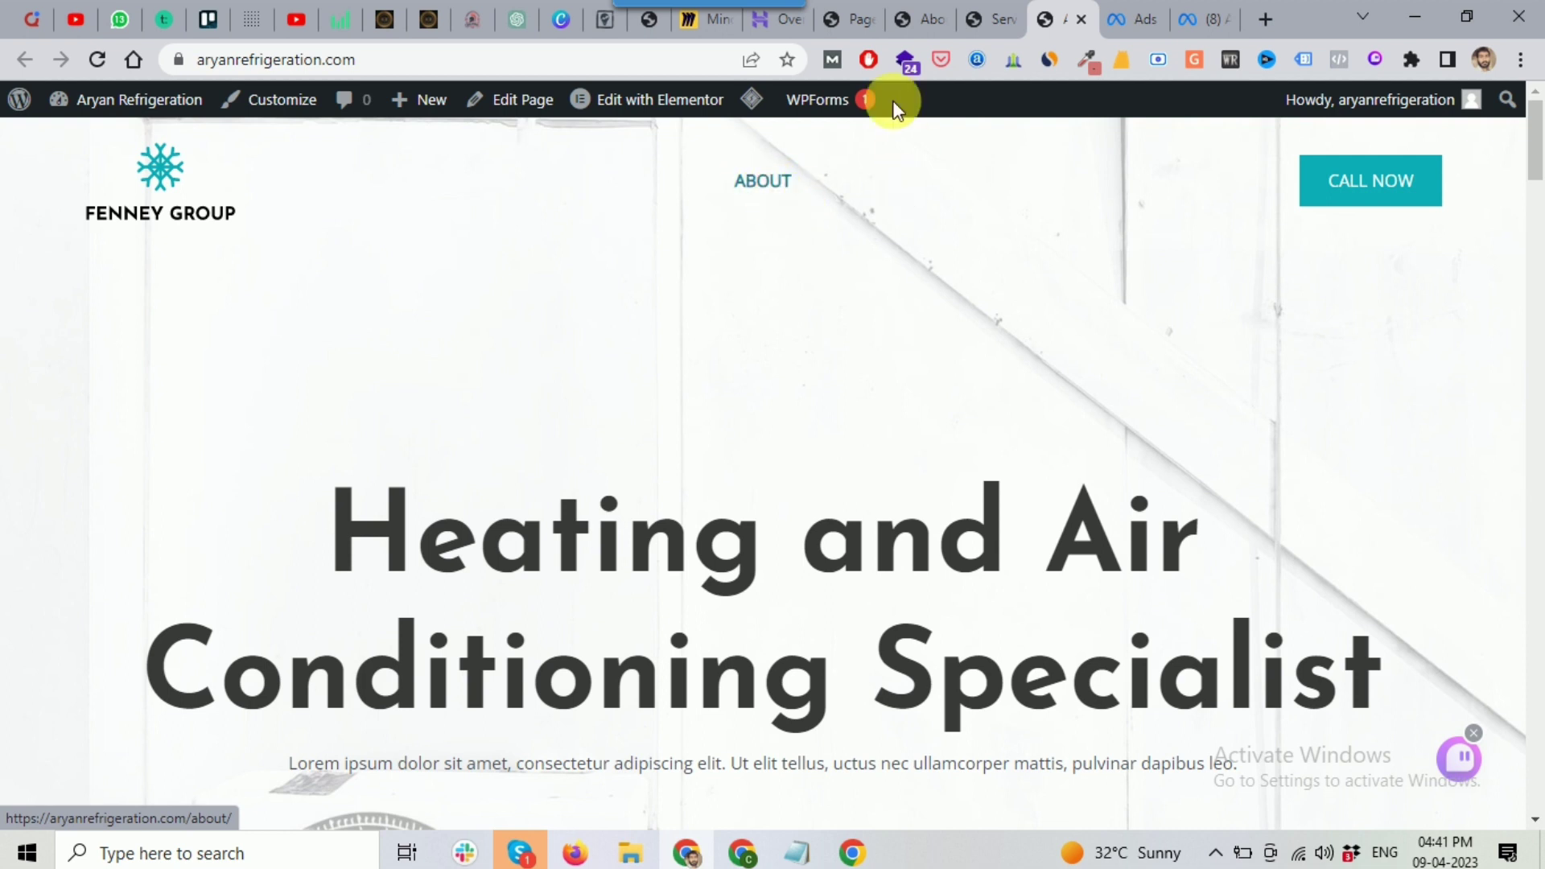
pyautogui.click(841, 17)
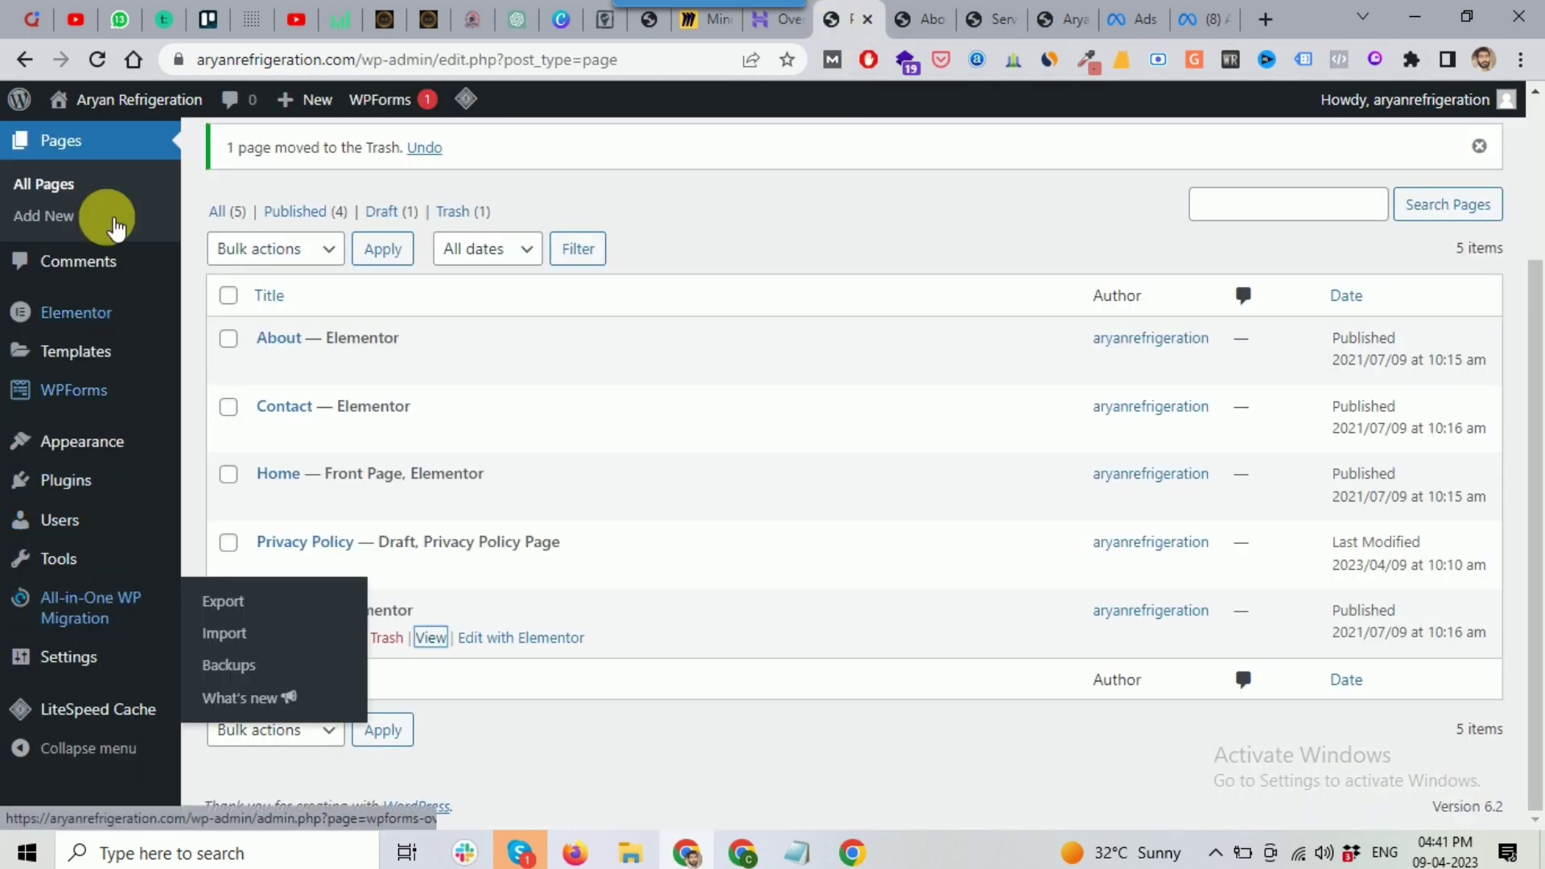
# Step: Go to Appearance > Menus, showing the Conditioning menu with its AC Installation link
pyautogui.moveTo(49, 391)
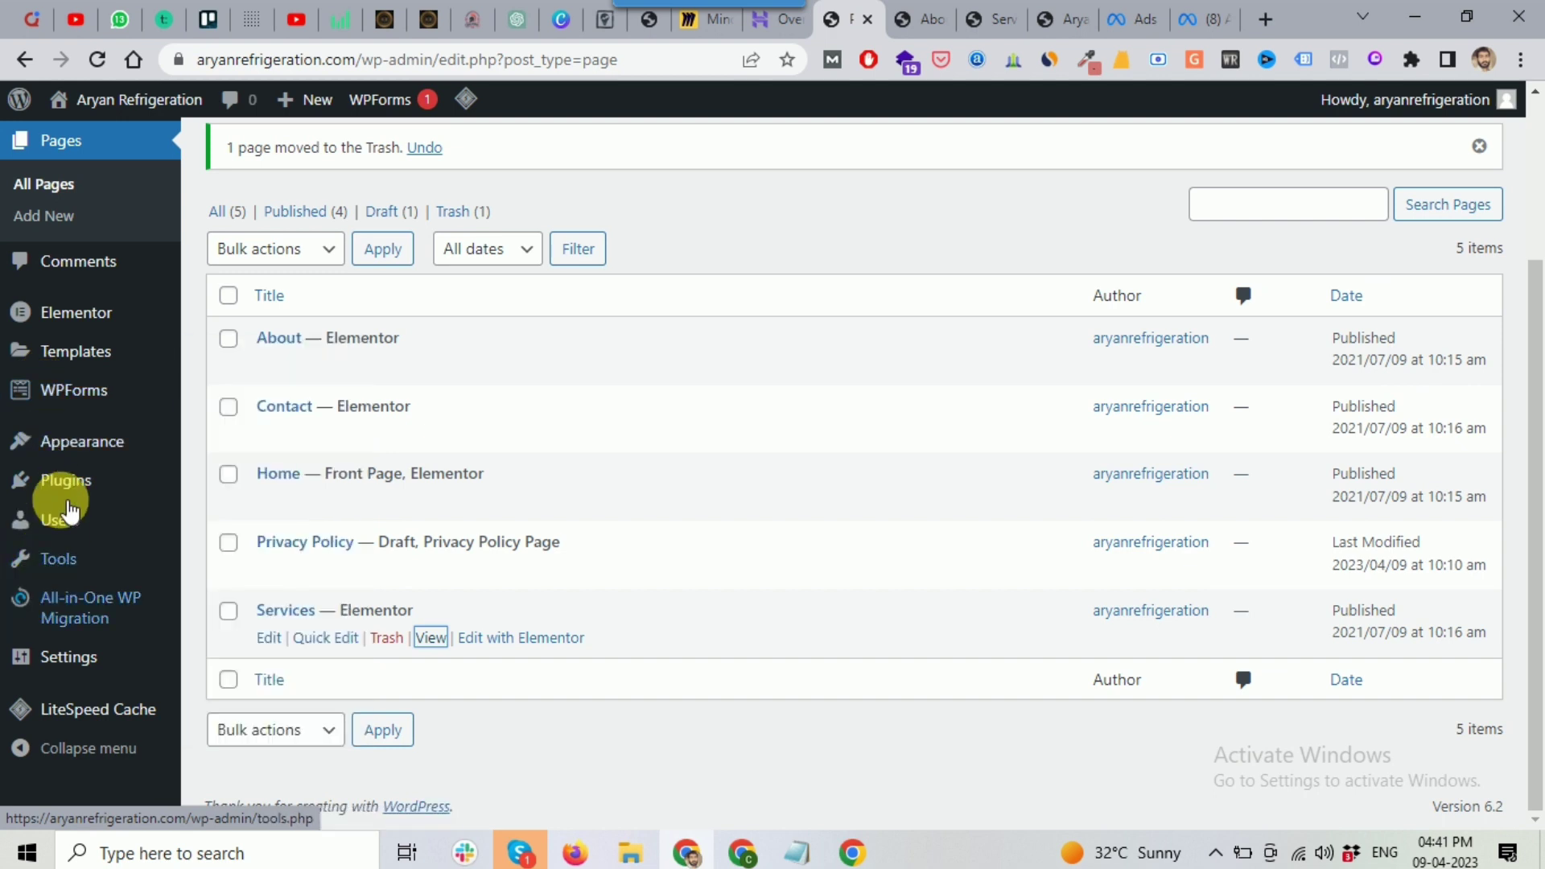
pyautogui.moveTo(56, 670)
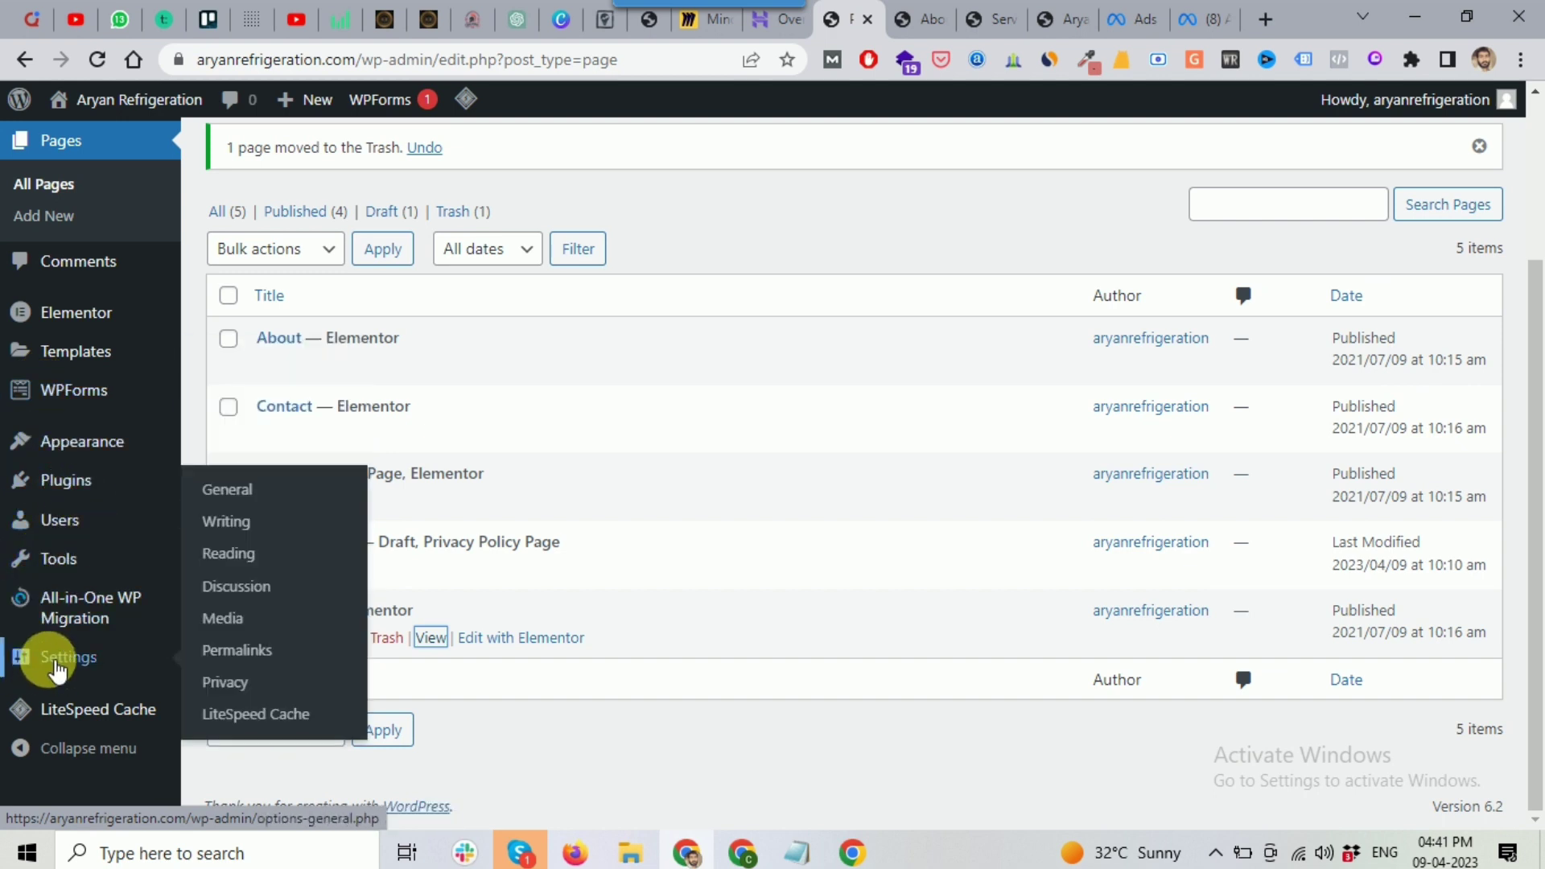
pyautogui.moveTo(73, 444)
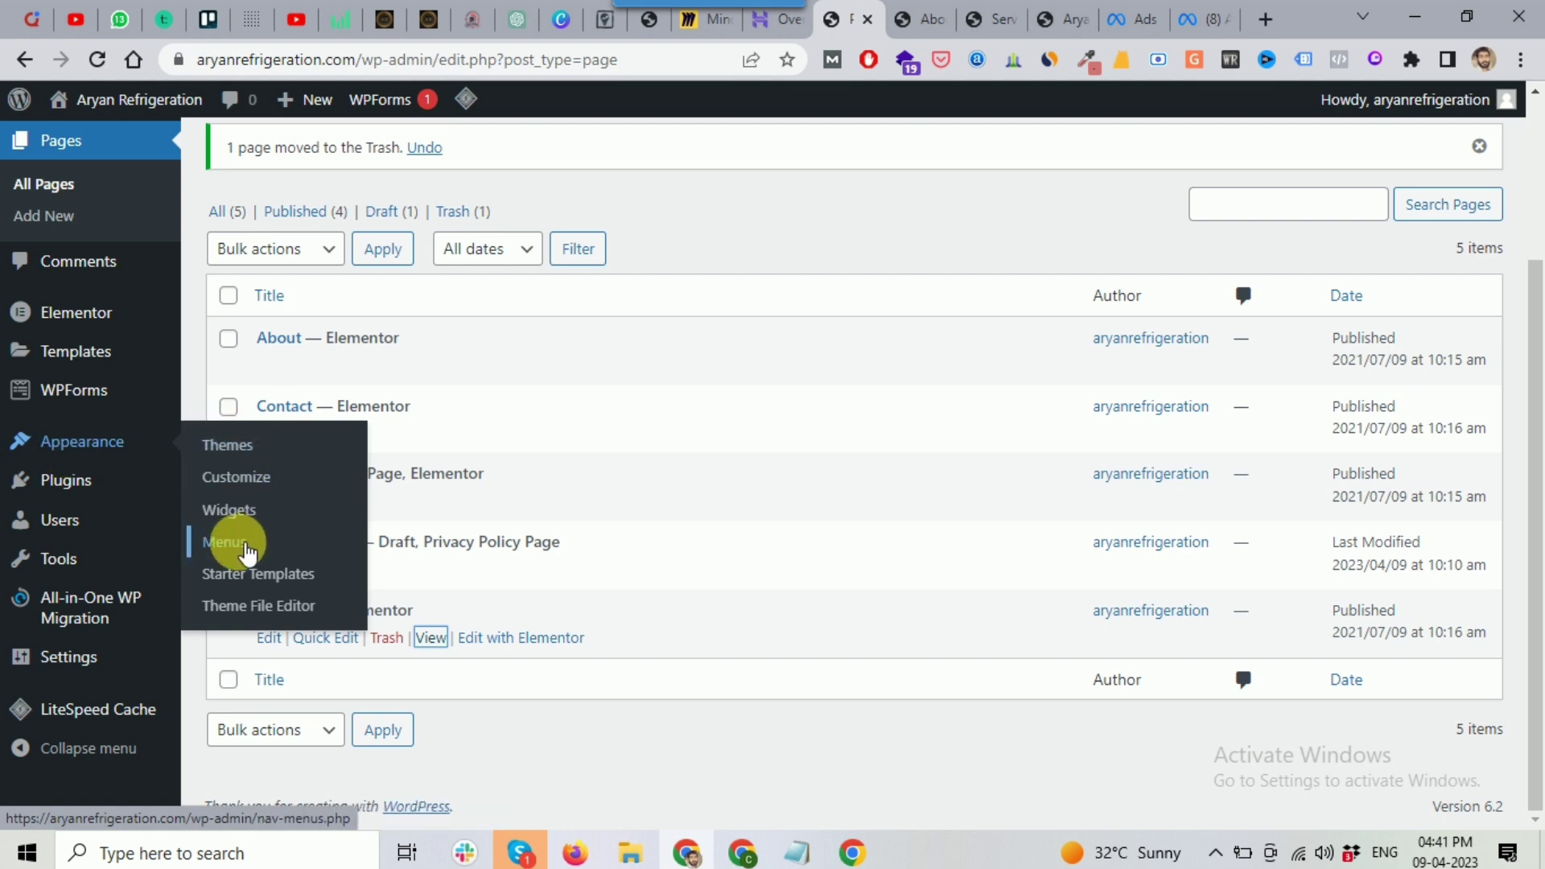
pyautogui.click(239, 554)
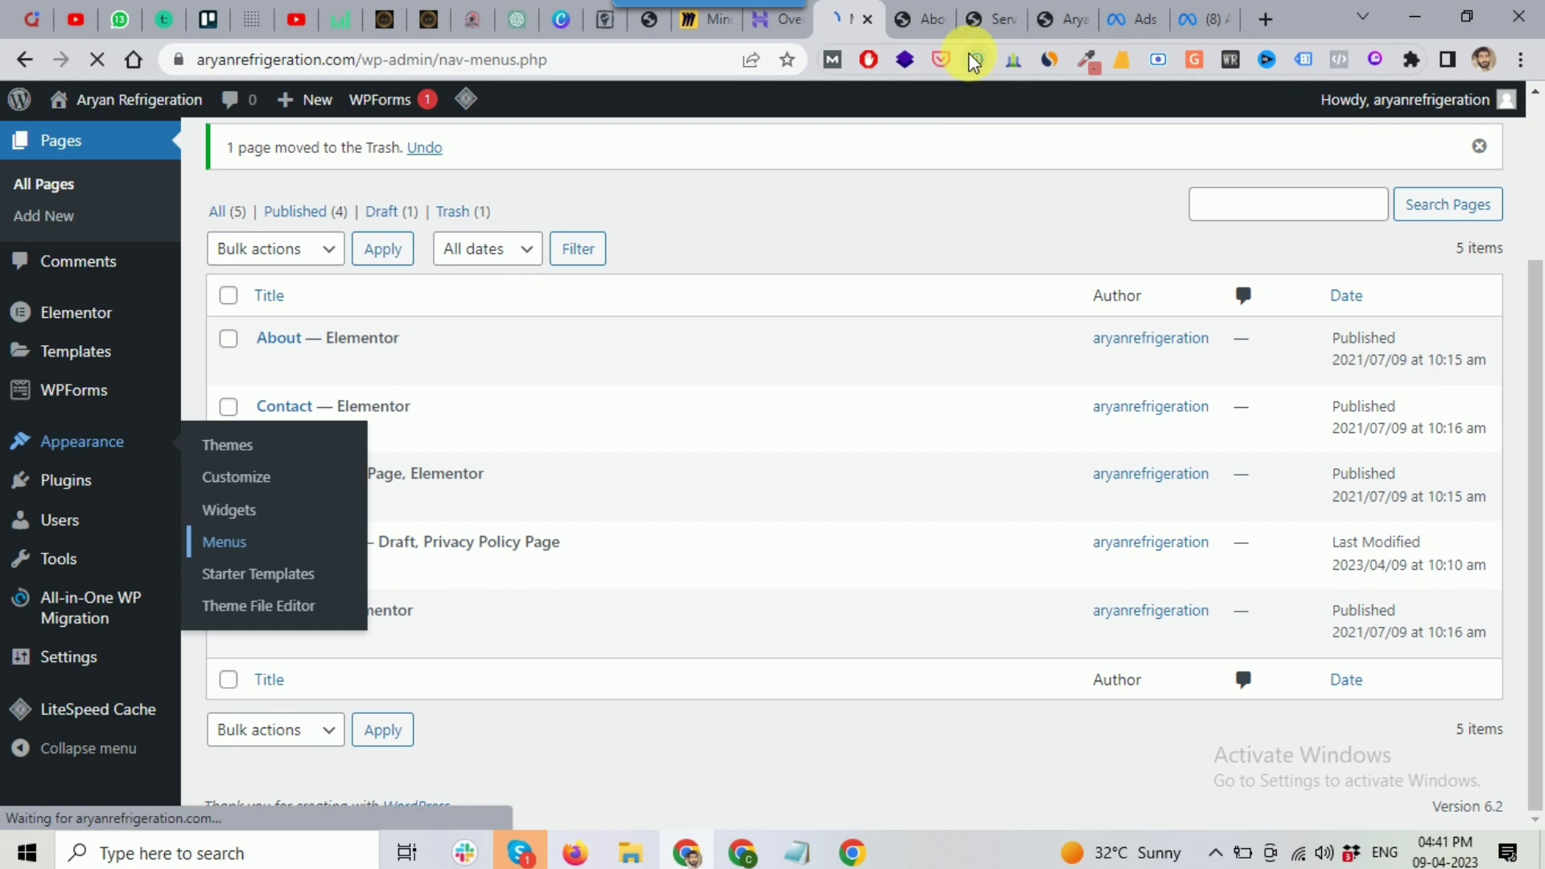
pyautogui.click(1052, 21)
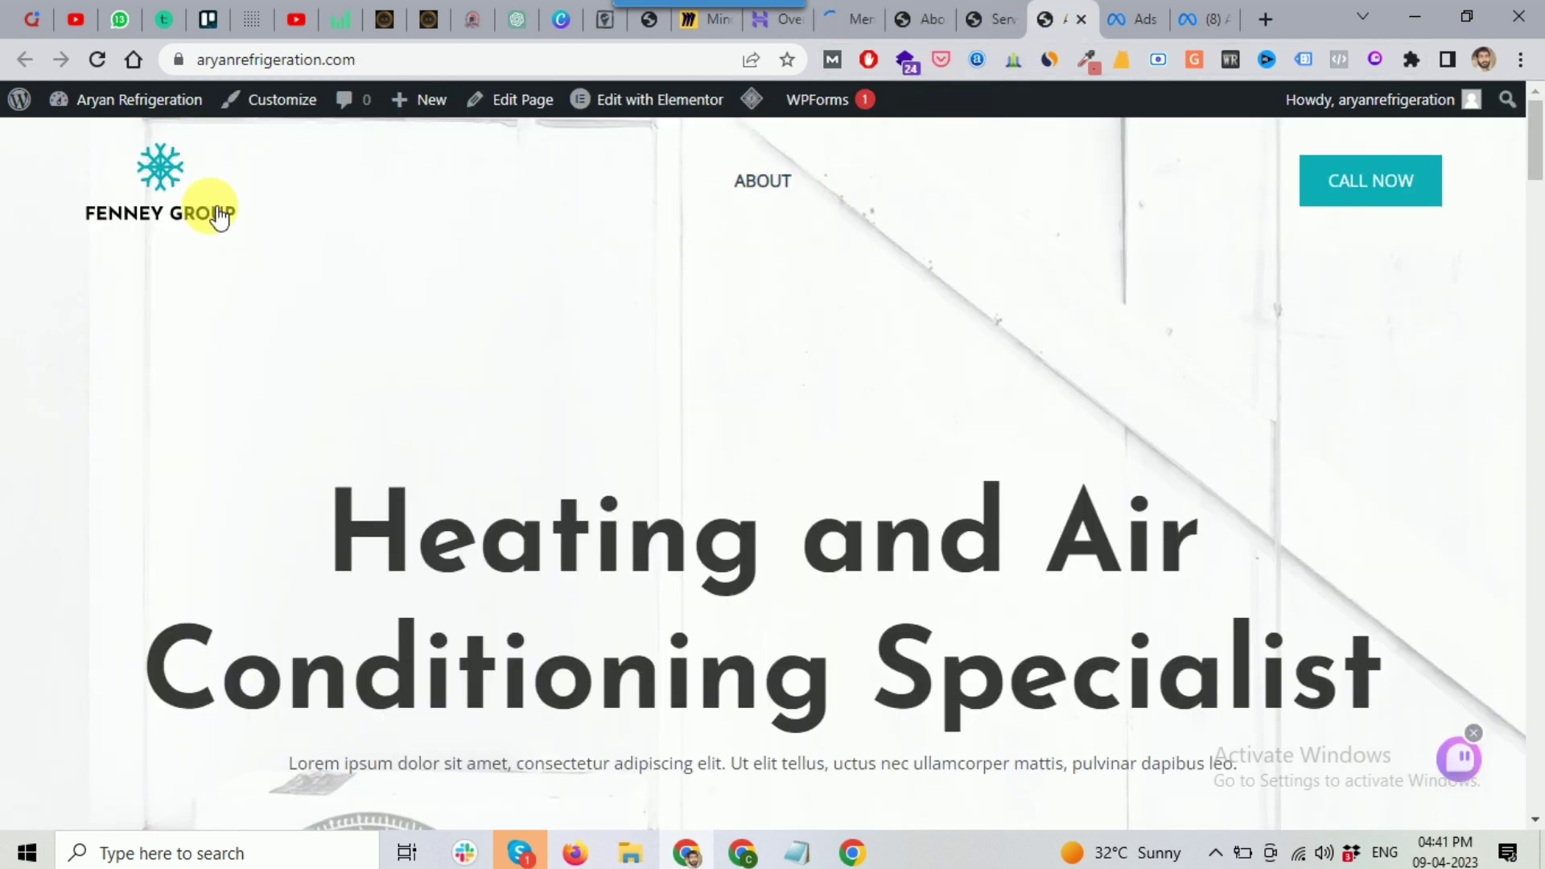
pyautogui.click(859, 24)
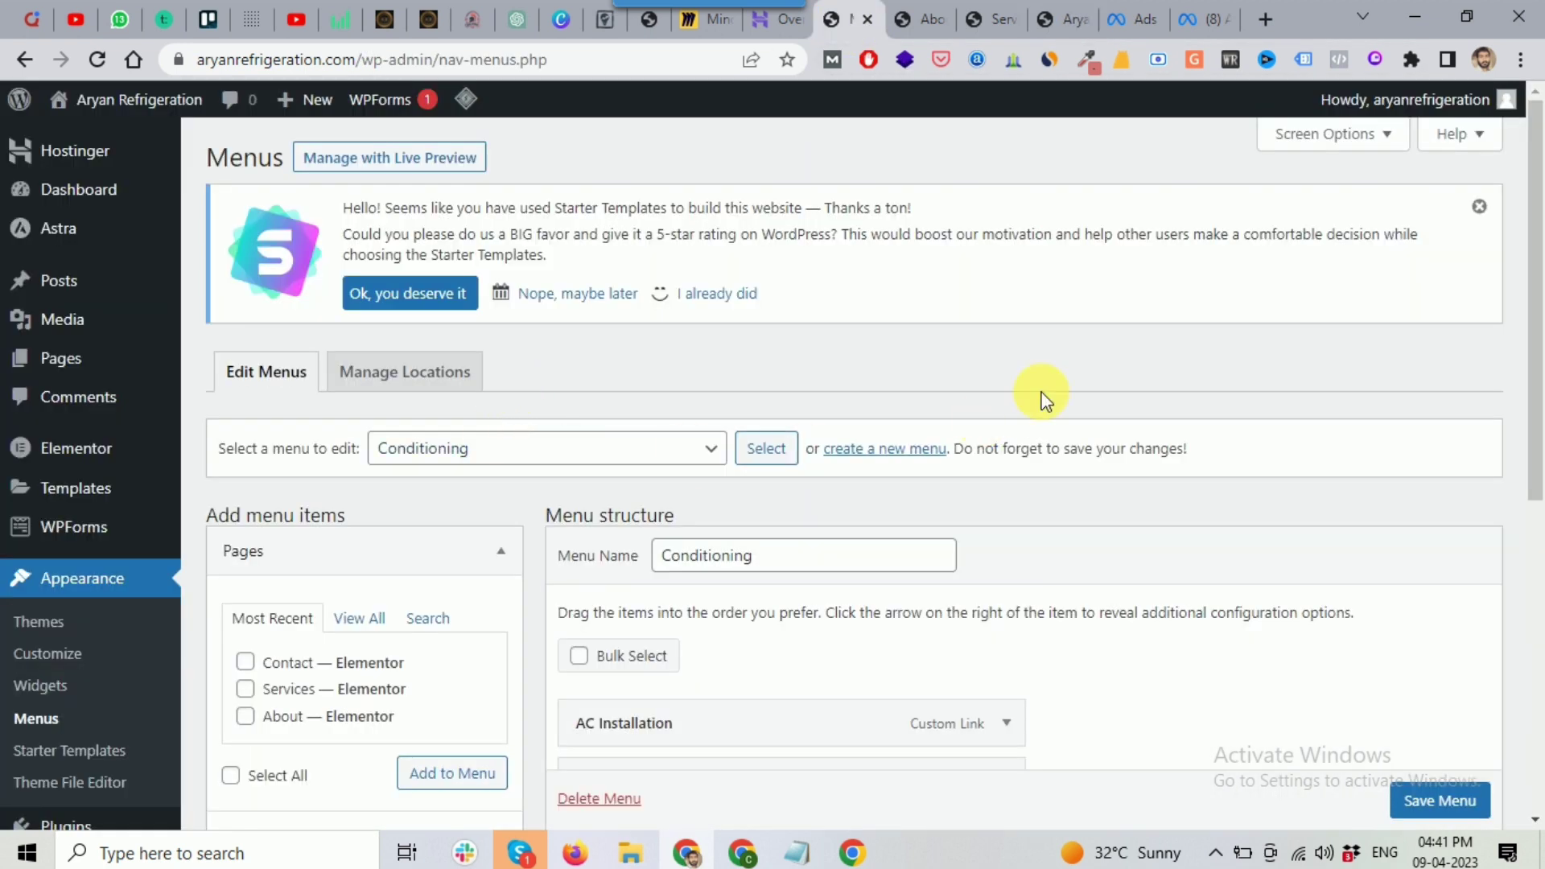
# Step: Select Main menu in 'Select a menu to edit' and load it into the editor
pyautogui.scroll(-4, 1041, 394)
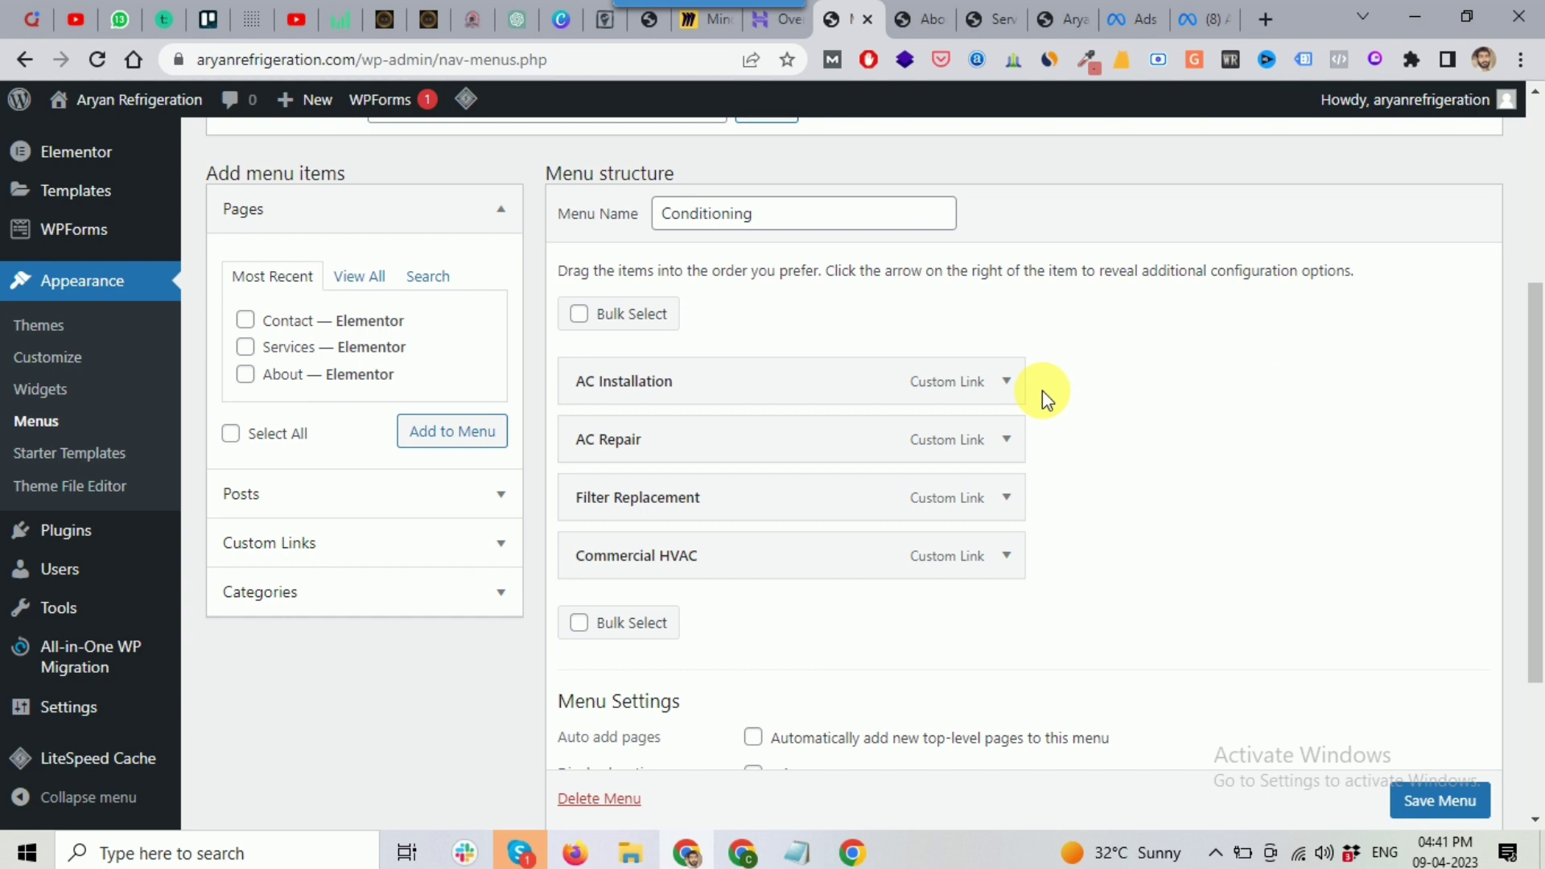
pyautogui.scroll(1, 1041, 389)
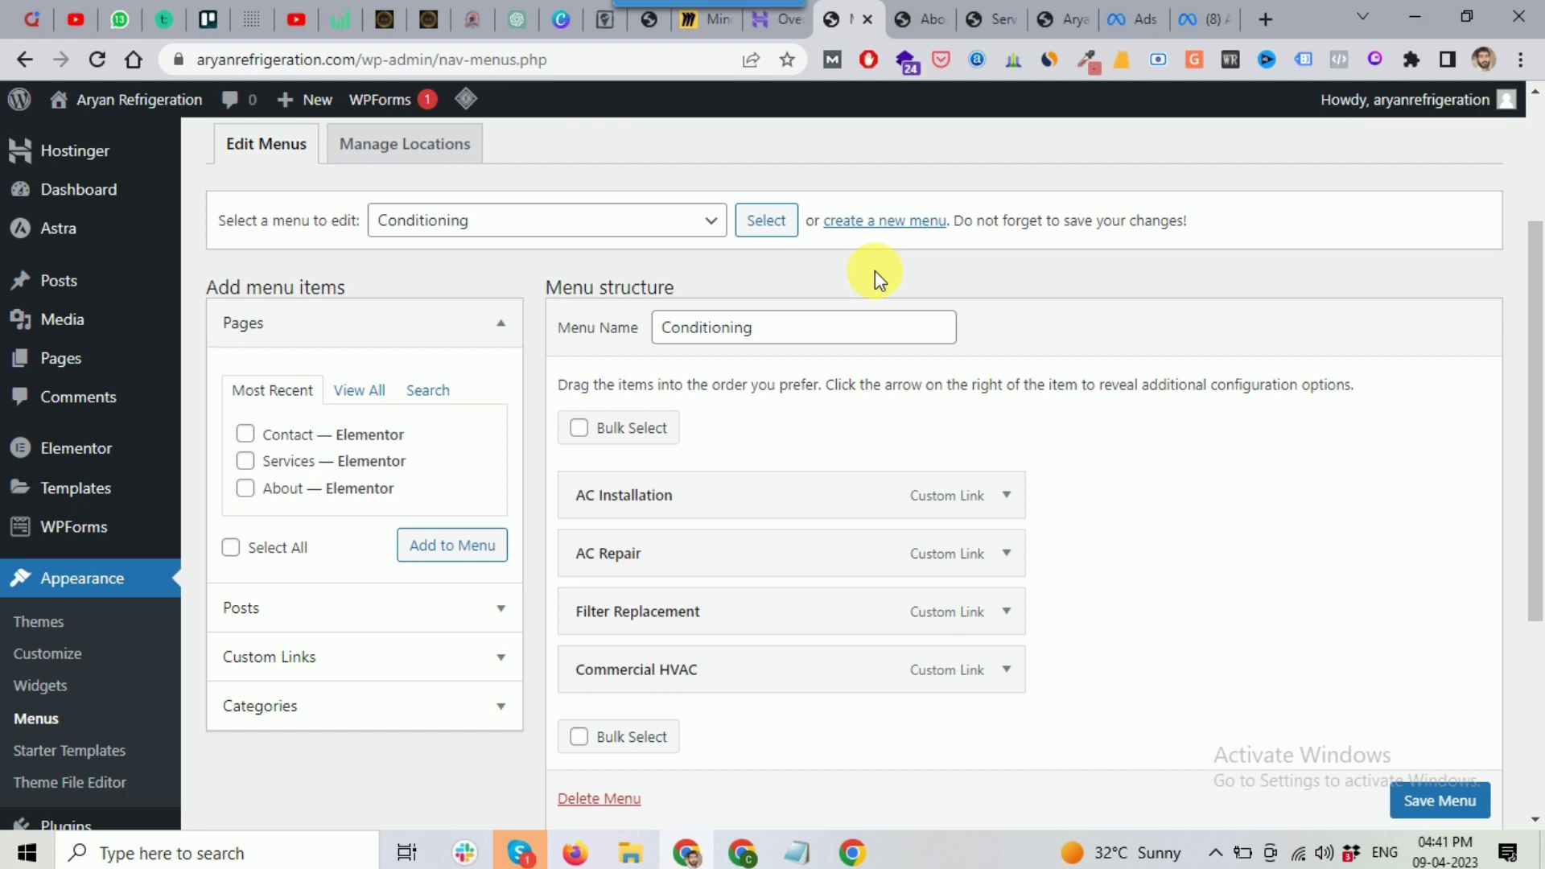
pyautogui.scroll(-1, 875, 270)
pyautogui.scroll(2, 667, 294)
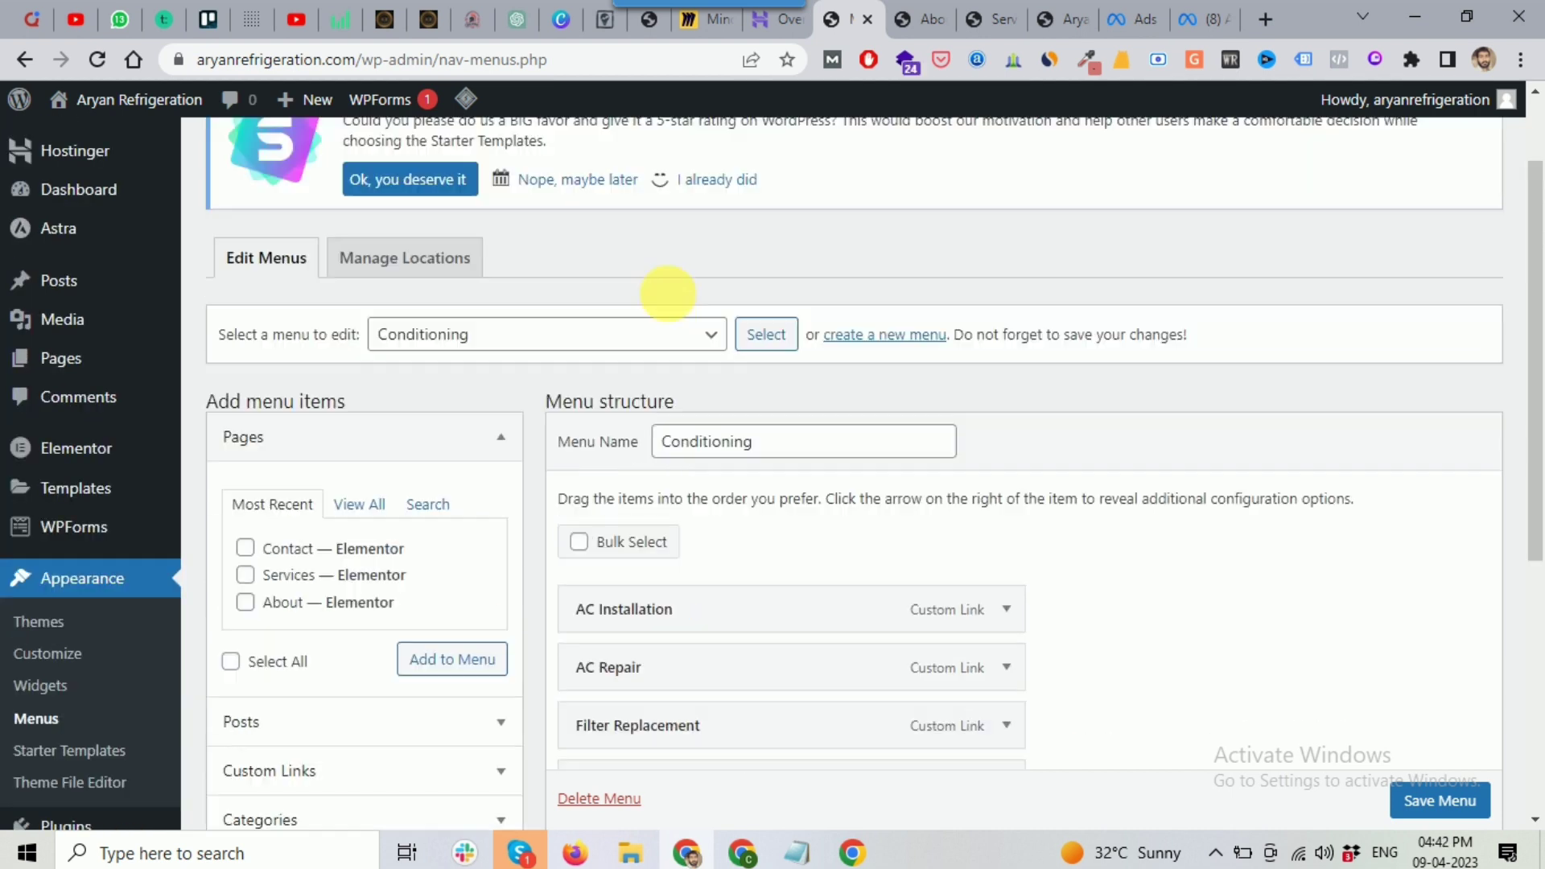
pyautogui.click(422, 334)
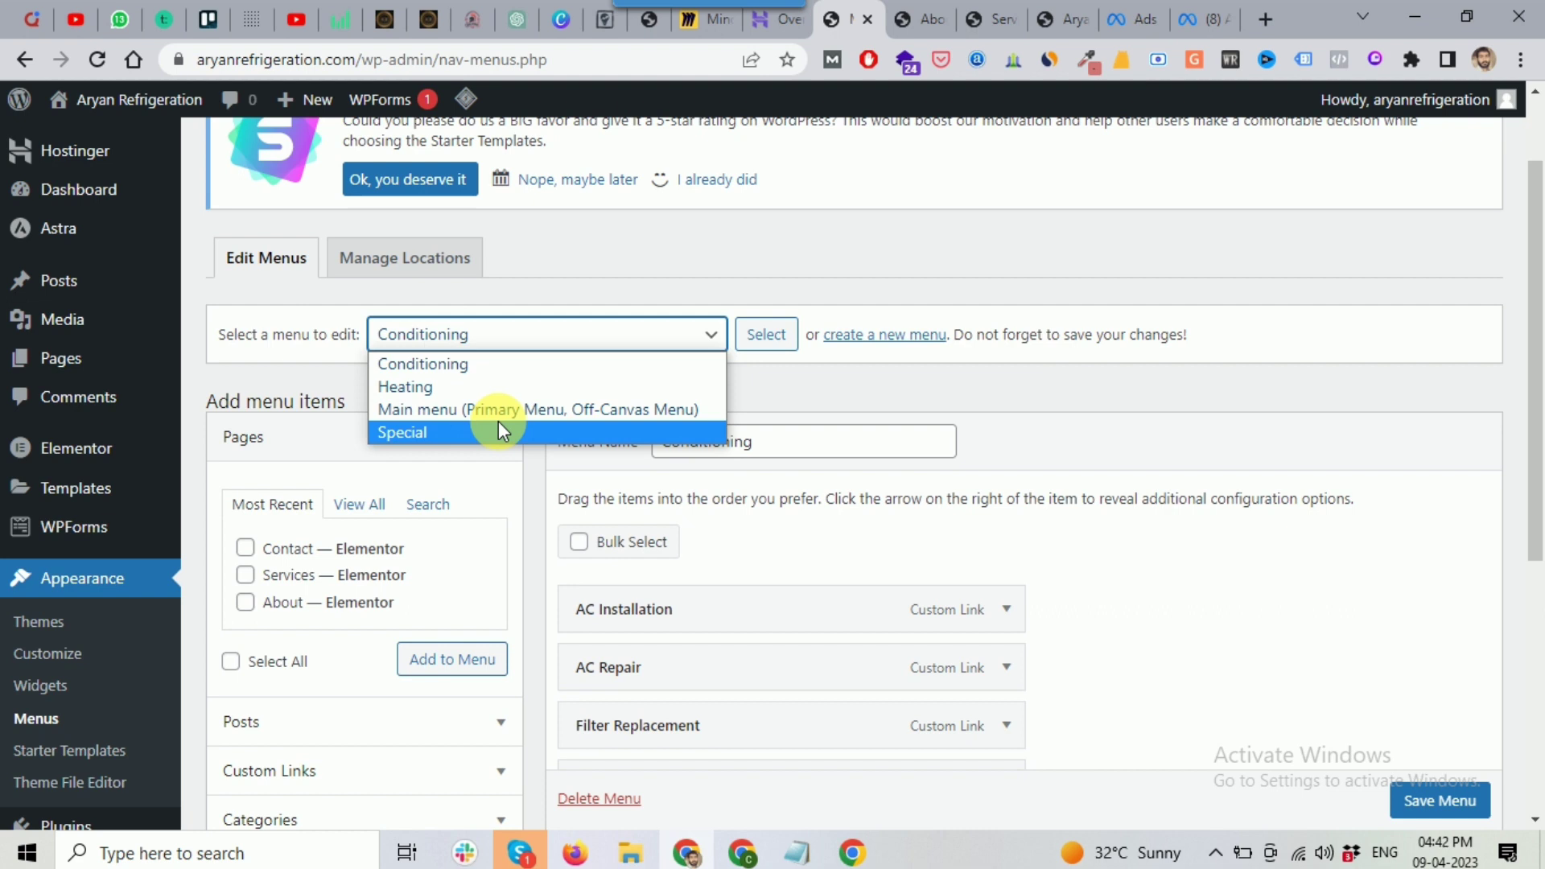
pyautogui.click(535, 409)
pyautogui.click(769, 336)
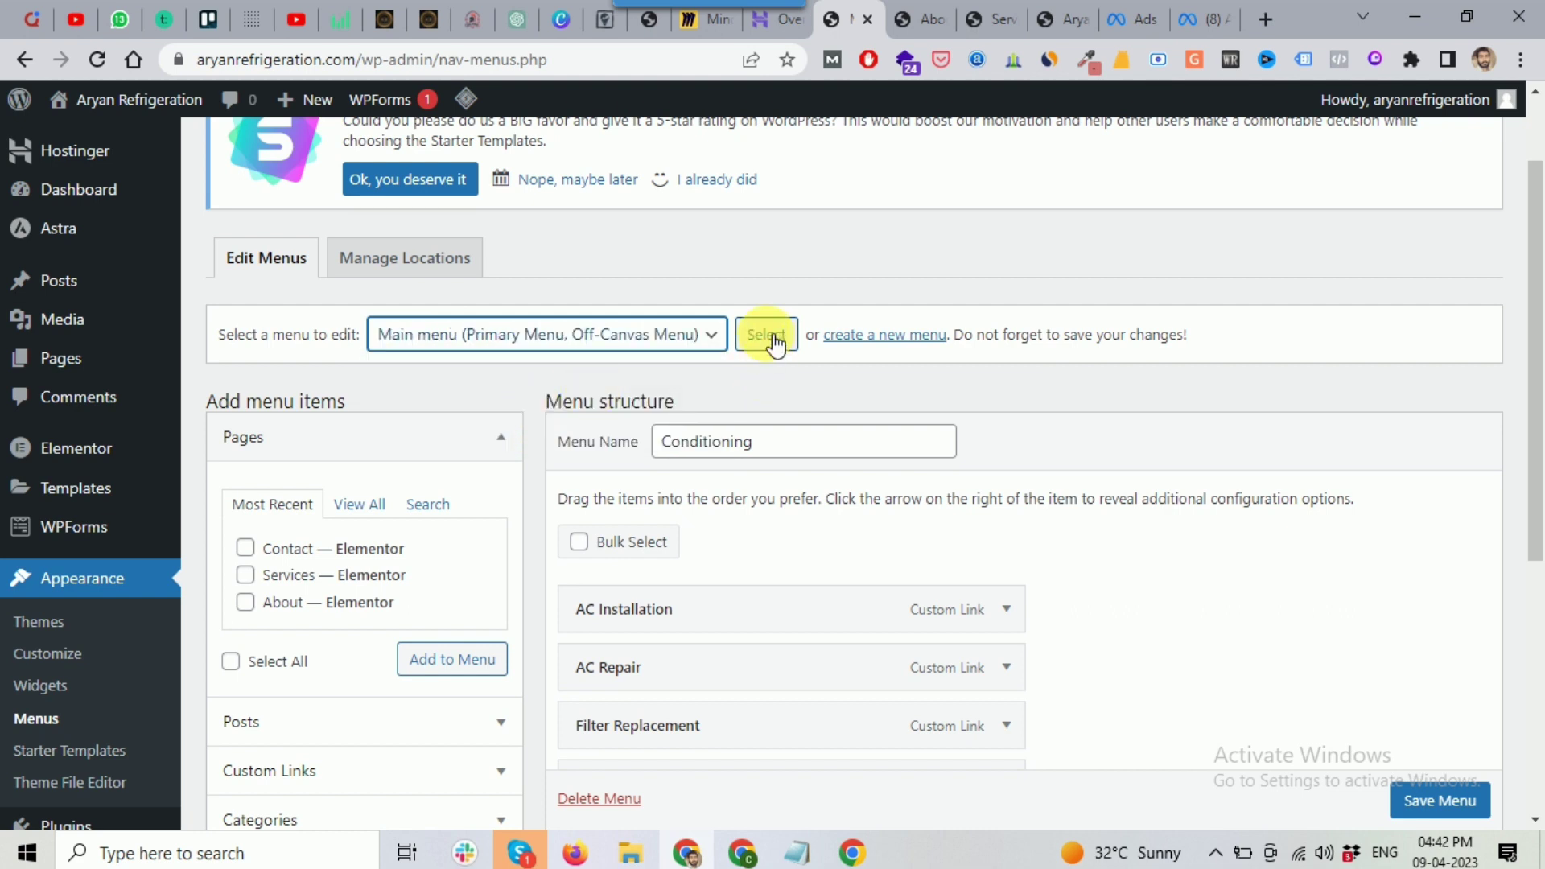
pyautogui.click(766, 336)
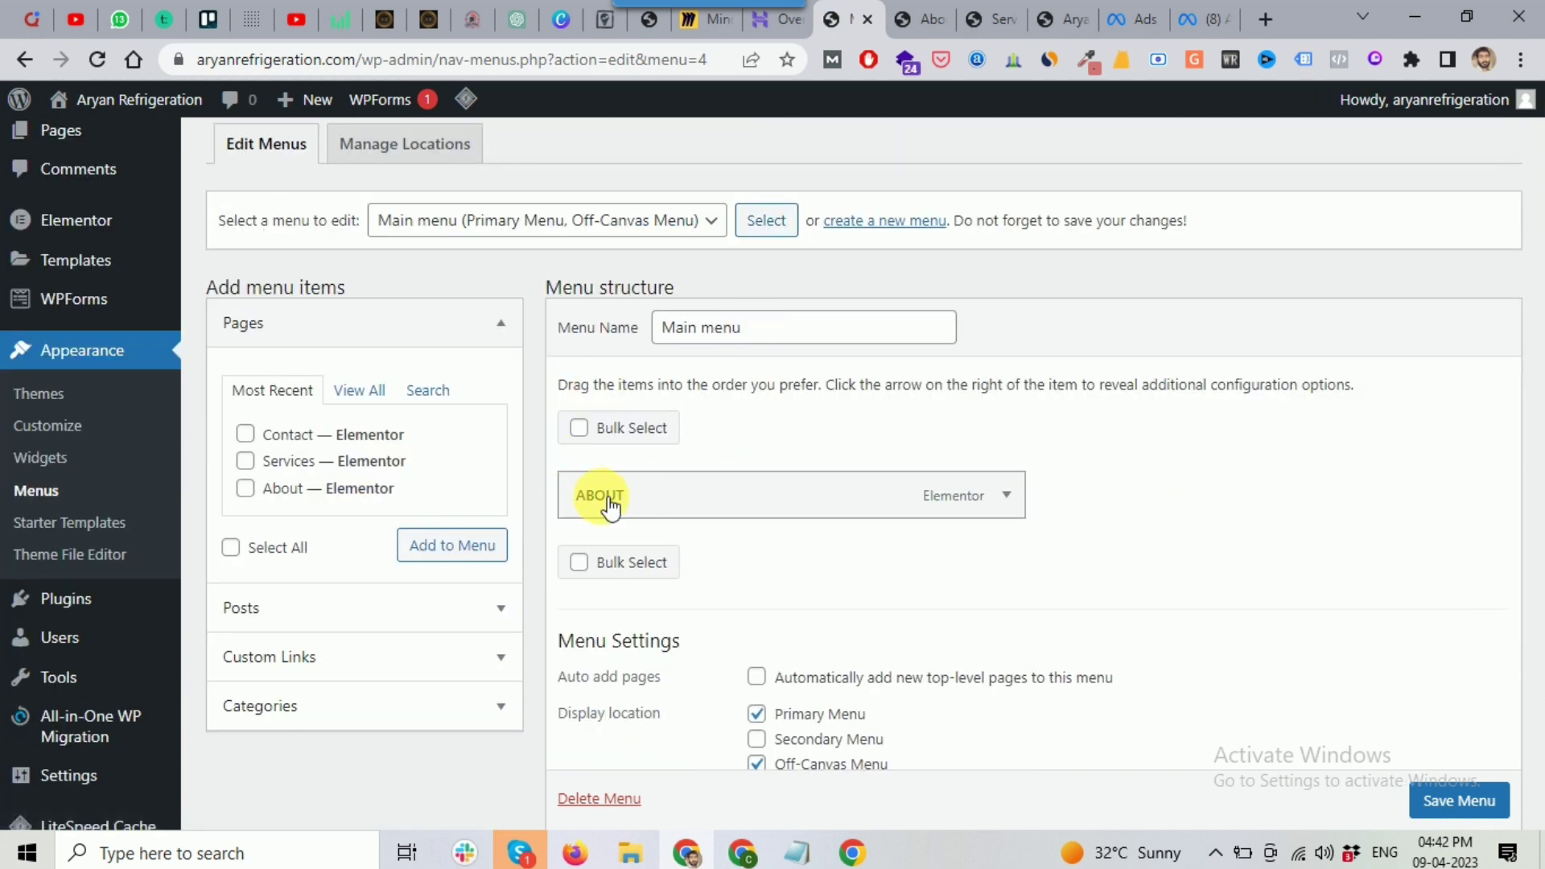
# Step: Add the Services and Contact pages to the Main menu and save it
pyautogui.click(249, 462)
pyautogui.click(256, 437)
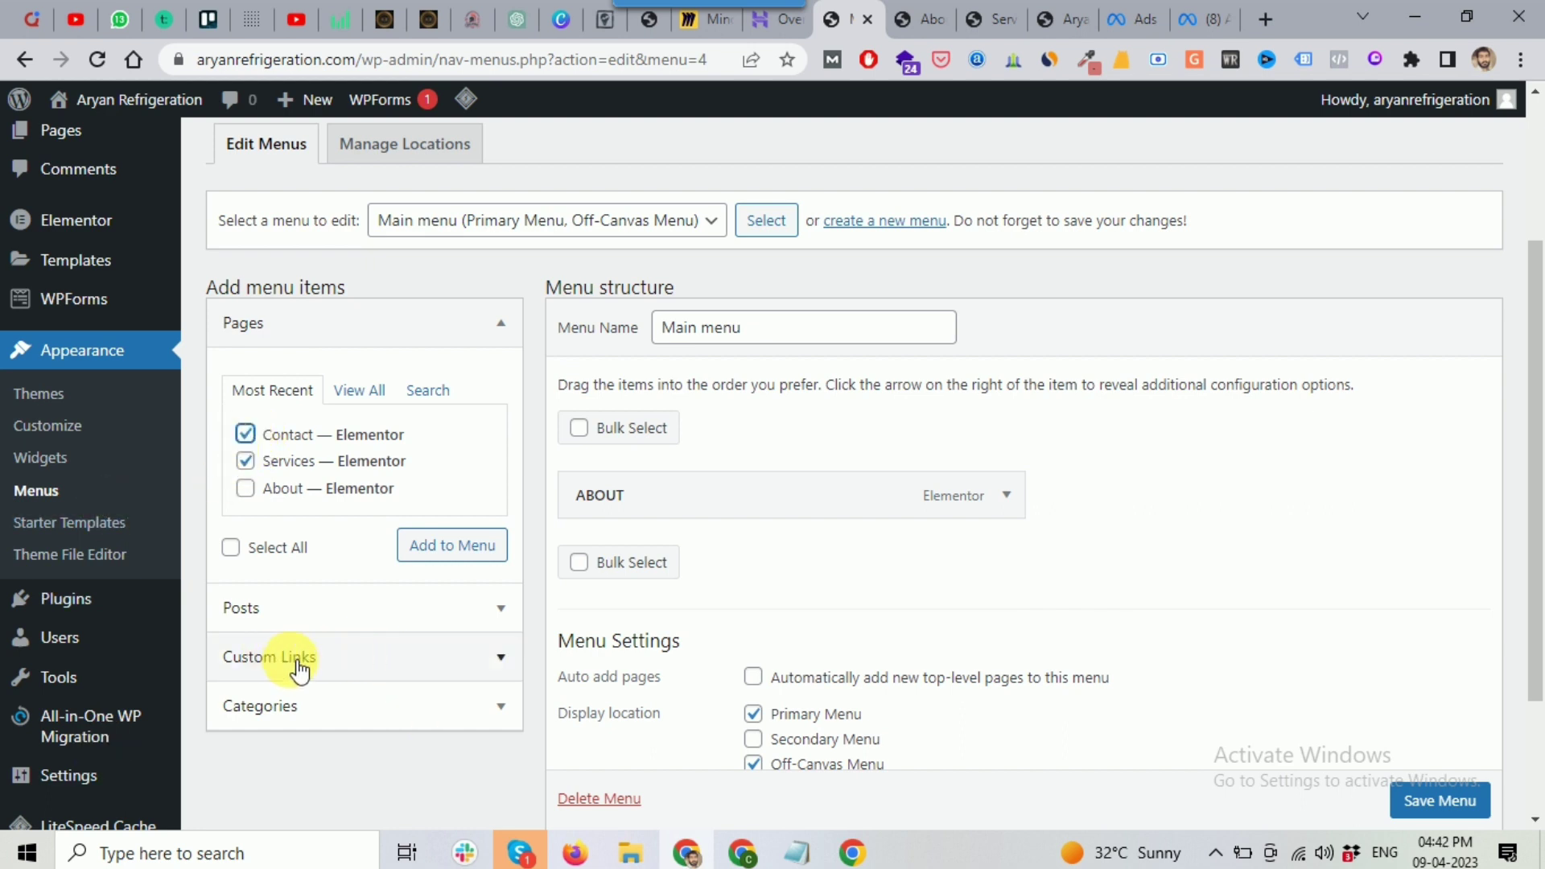
pyautogui.click(469, 552)
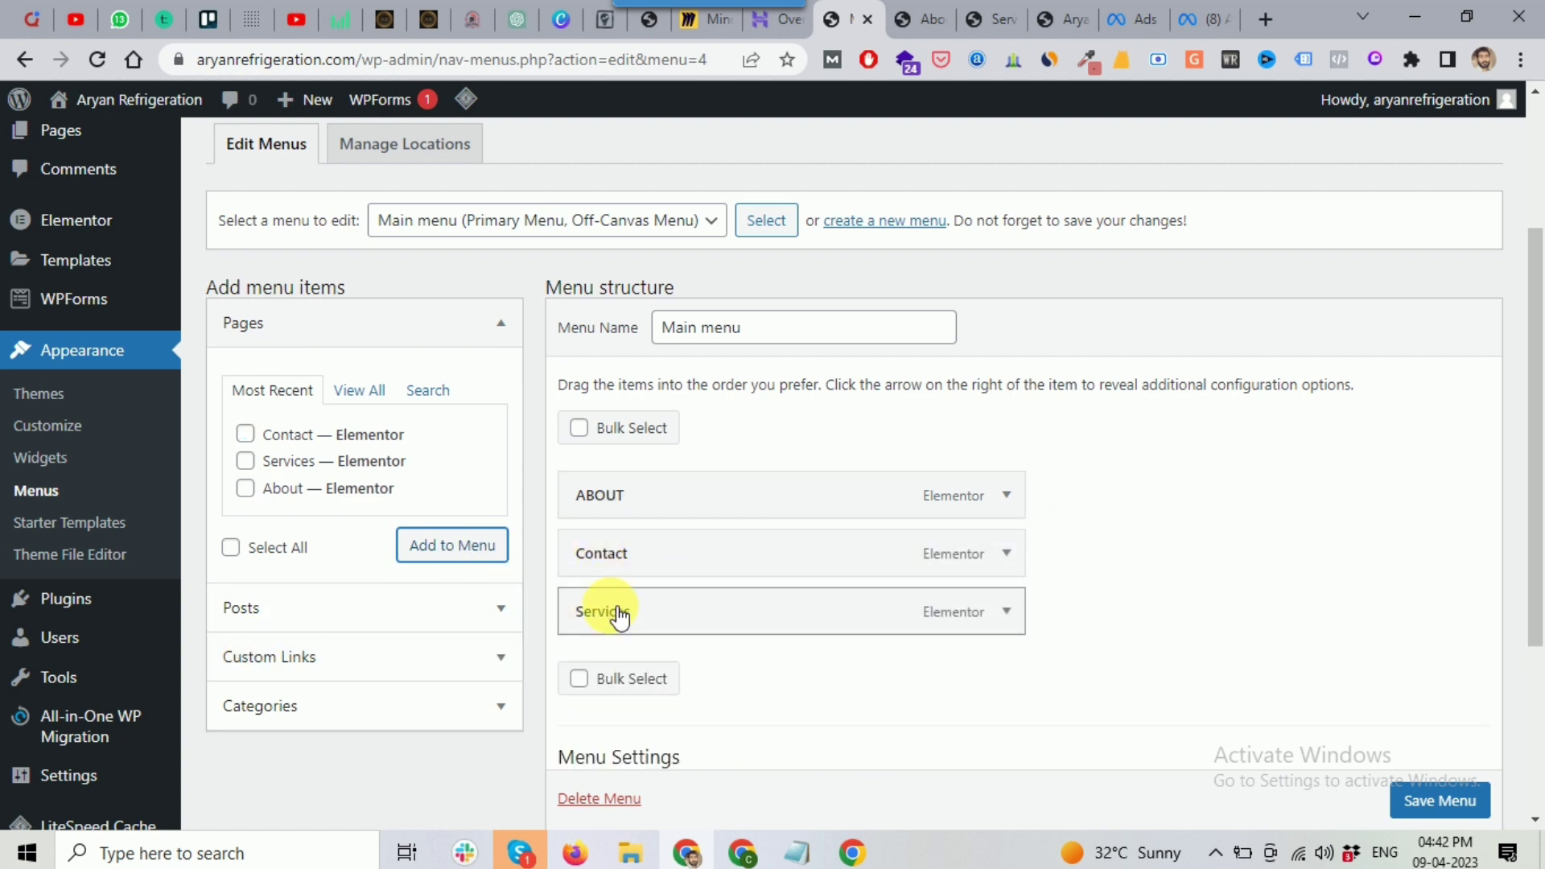
pyautogui.scroll(-1, 1443, 811)
pyautogui.click(1441, 801)
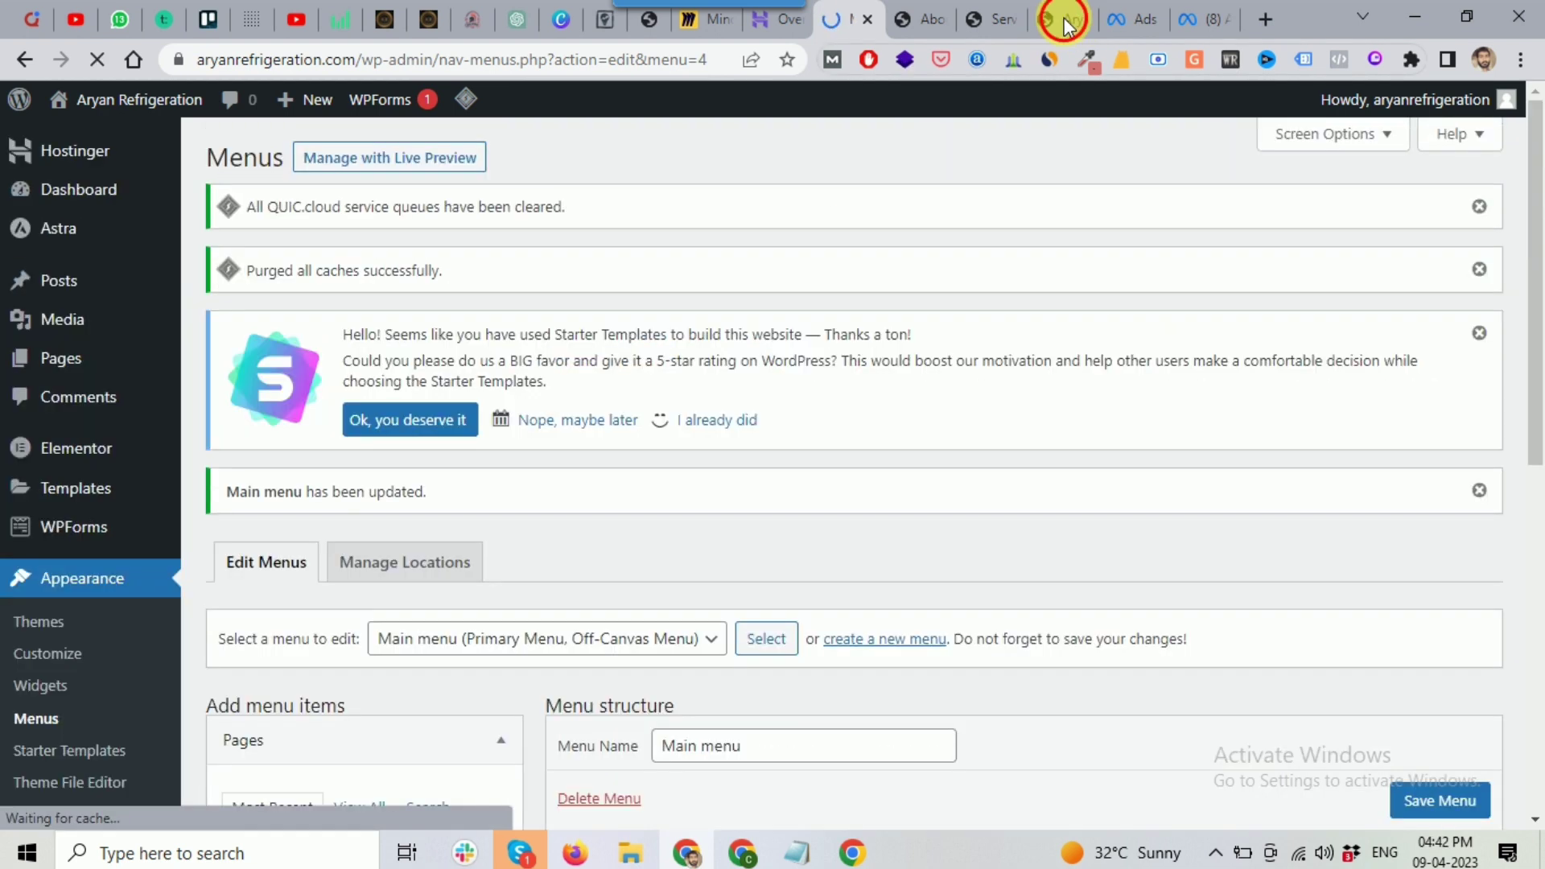
# Step: Check the live homepage header menu now showing ABOUT, Contact and Services
pyautogui.click(1054, 31)
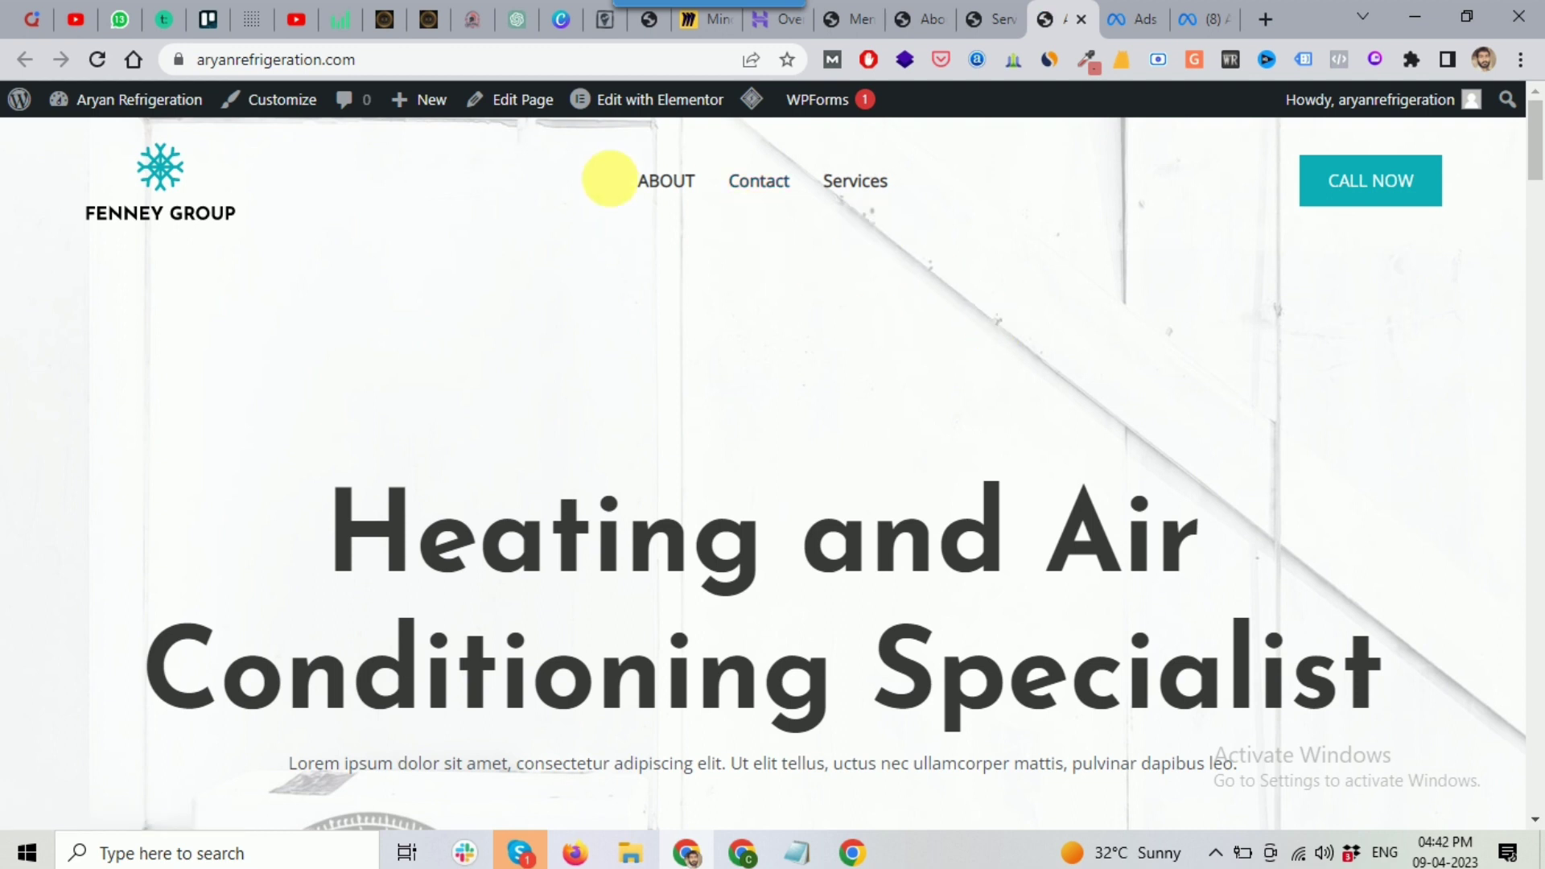
pyautogui.scroll(-4, 915, 204)
pyautogui.scroll(4, 921, 208)
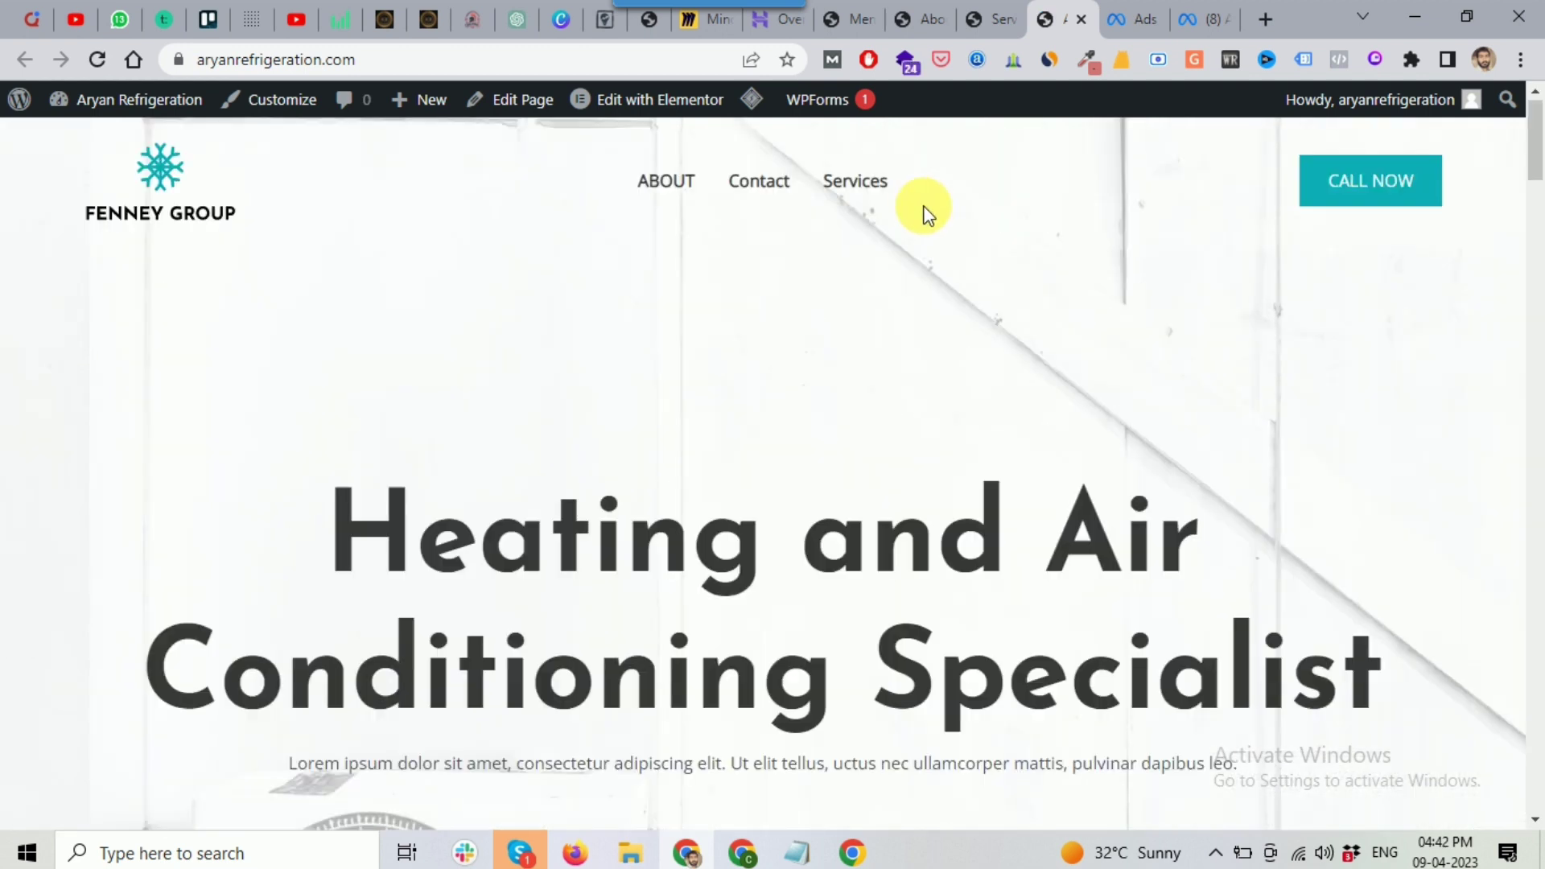
# Step: Review the saved Main menu in the Menus editor, then return to the live homepage
pyautogui.click(845, 19)
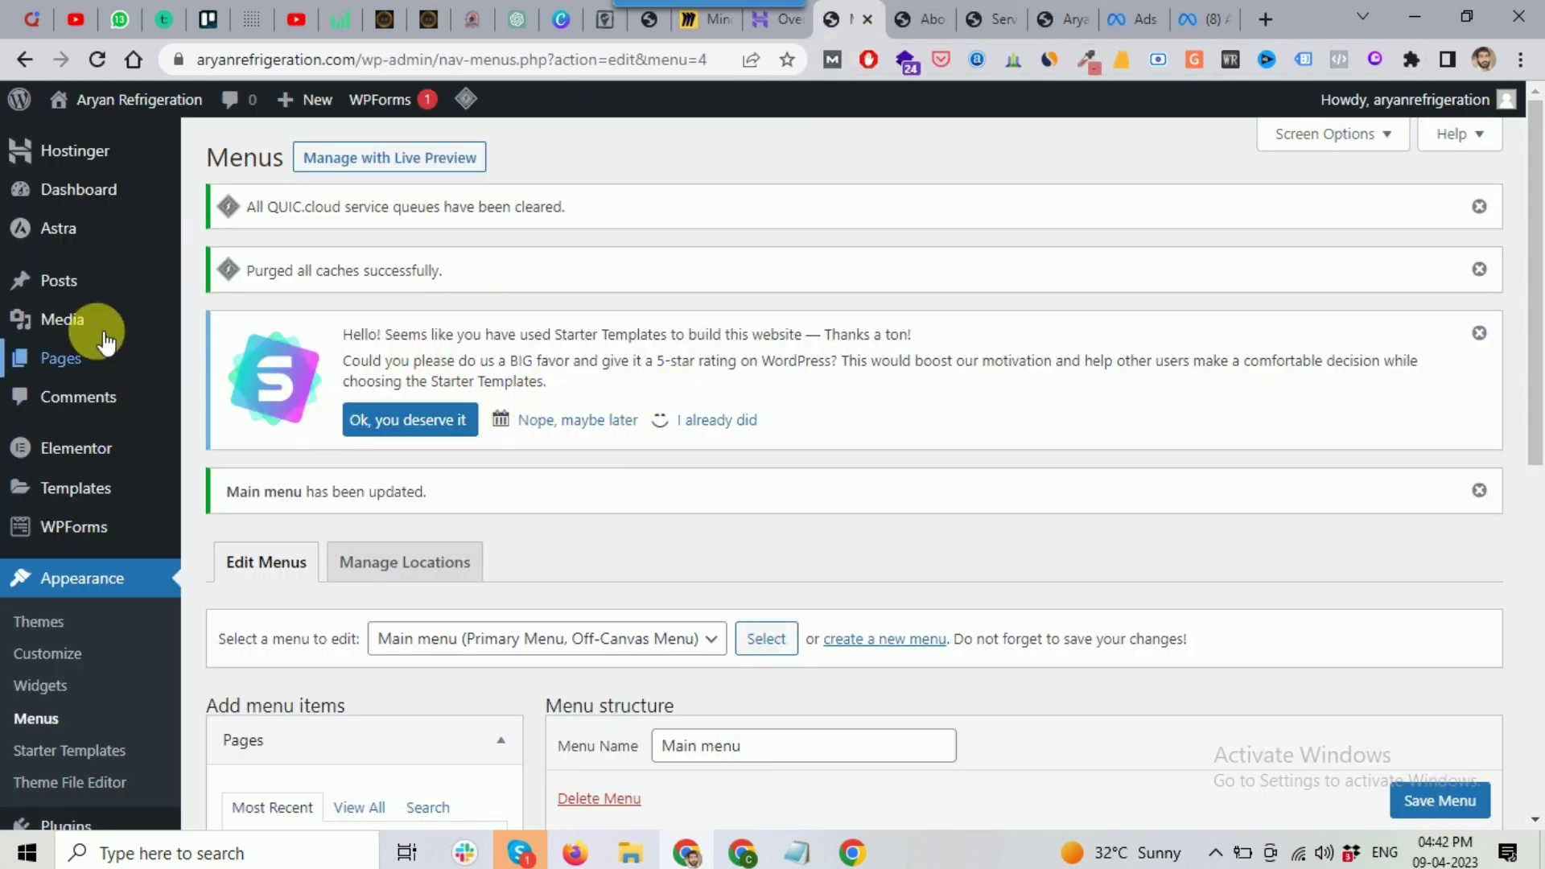
pyautogui.scroll(-4, 32, 403)
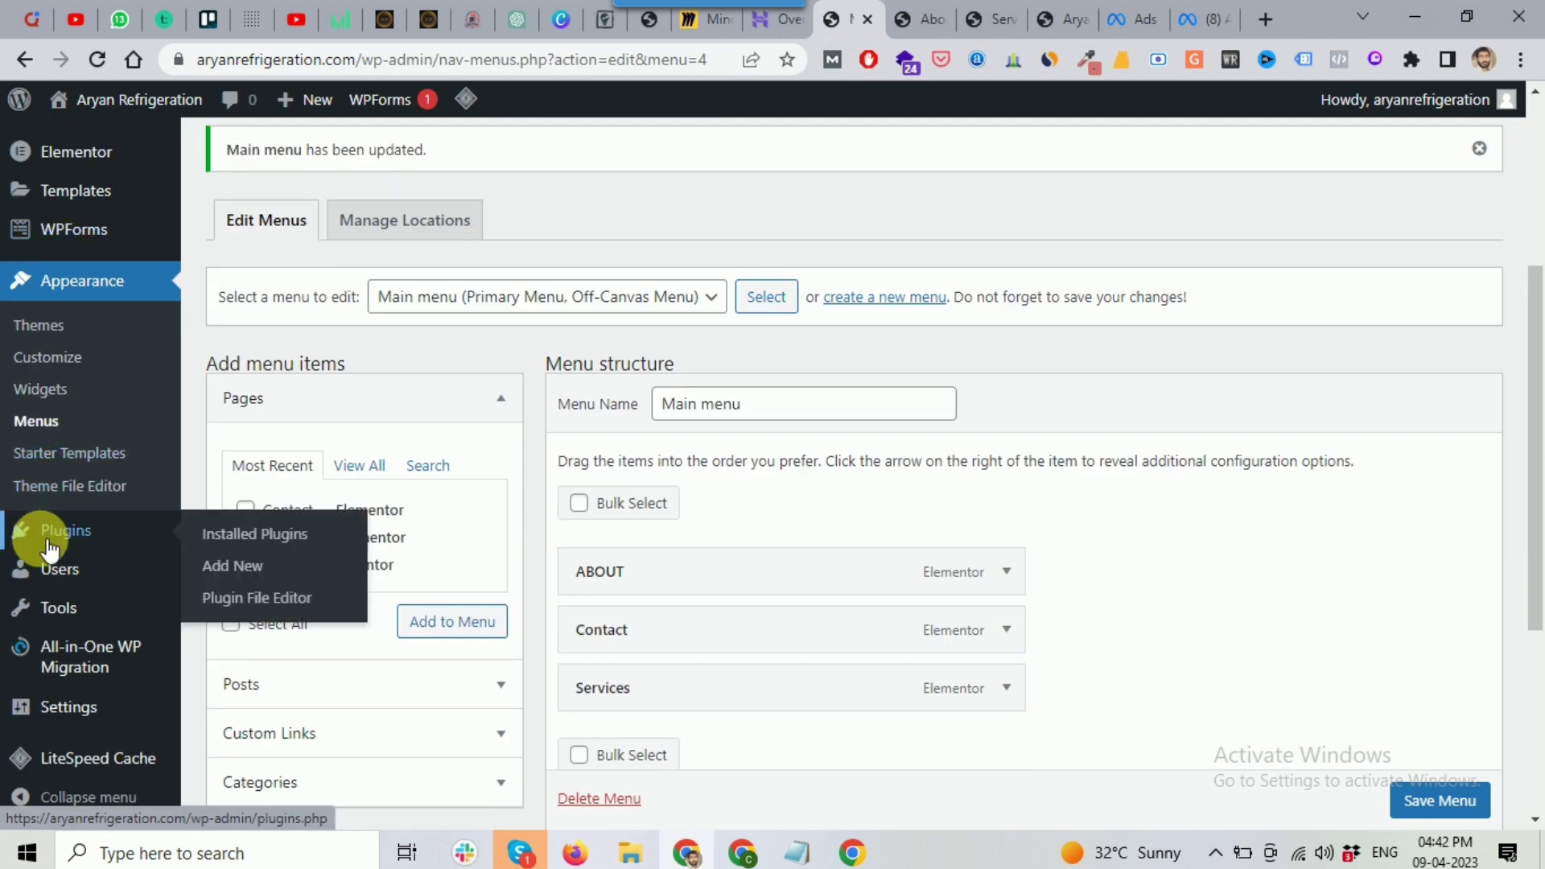
pyautogui.scroll(-3, 35, 532)
pyautogui.scroll(7, 141, 567)
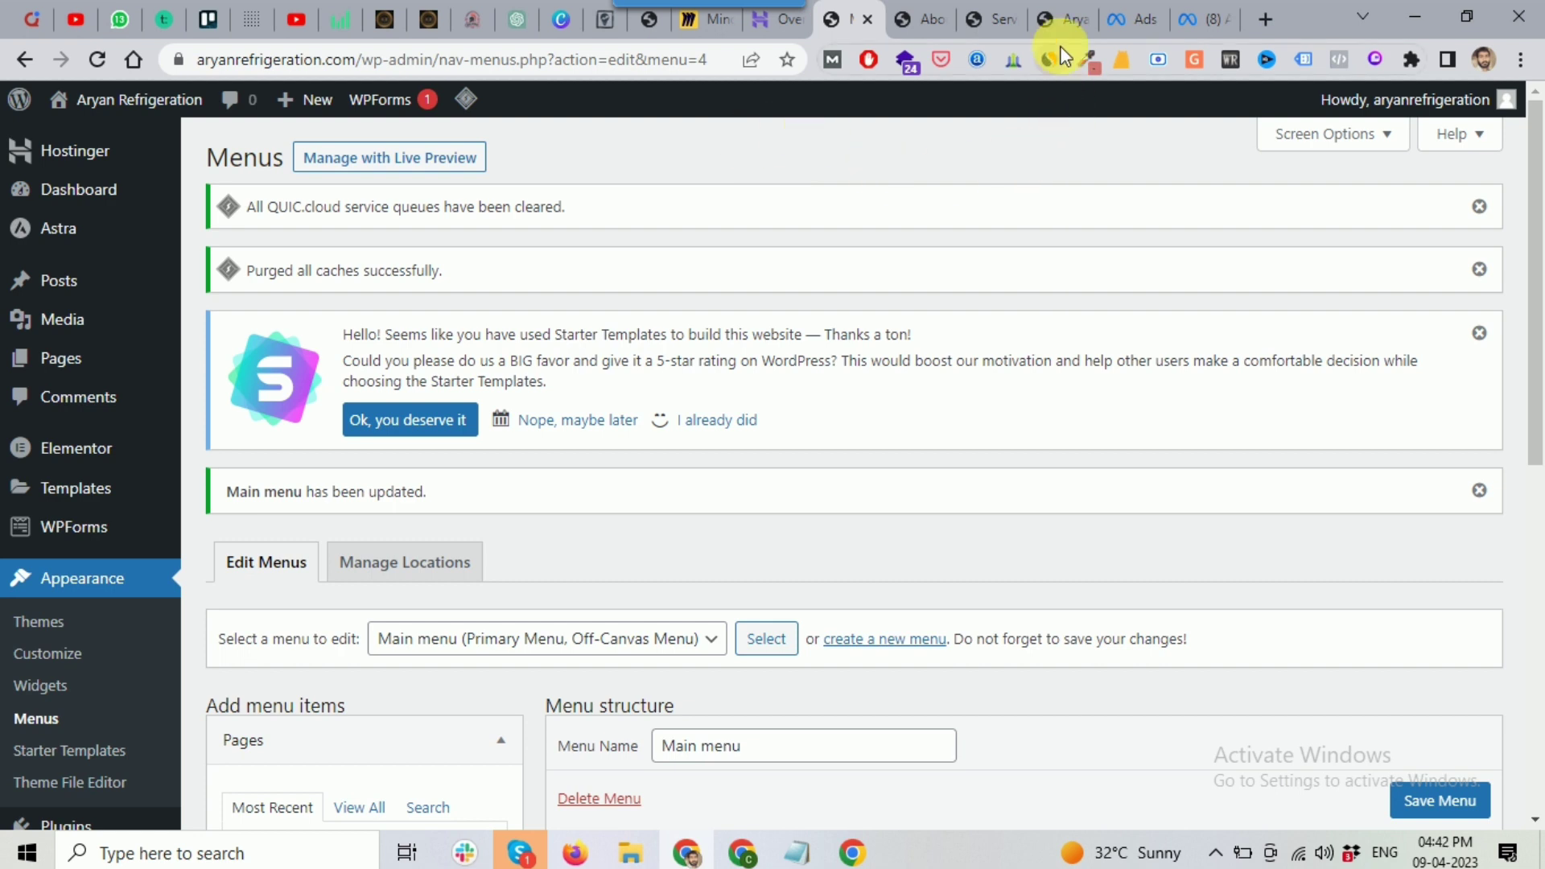
pyautogui.click(1054, 18)
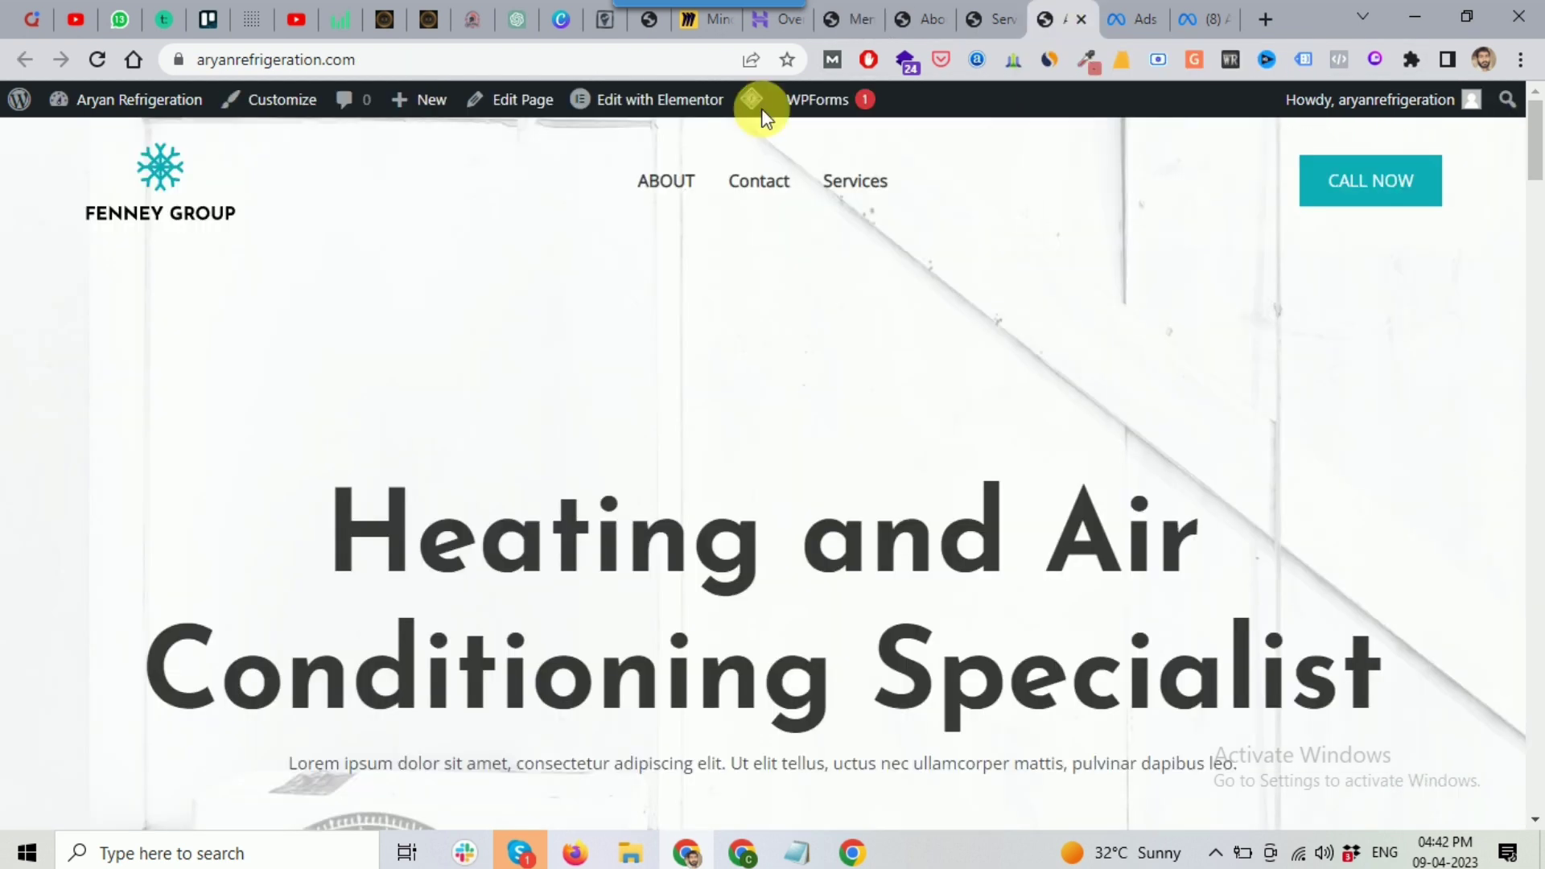
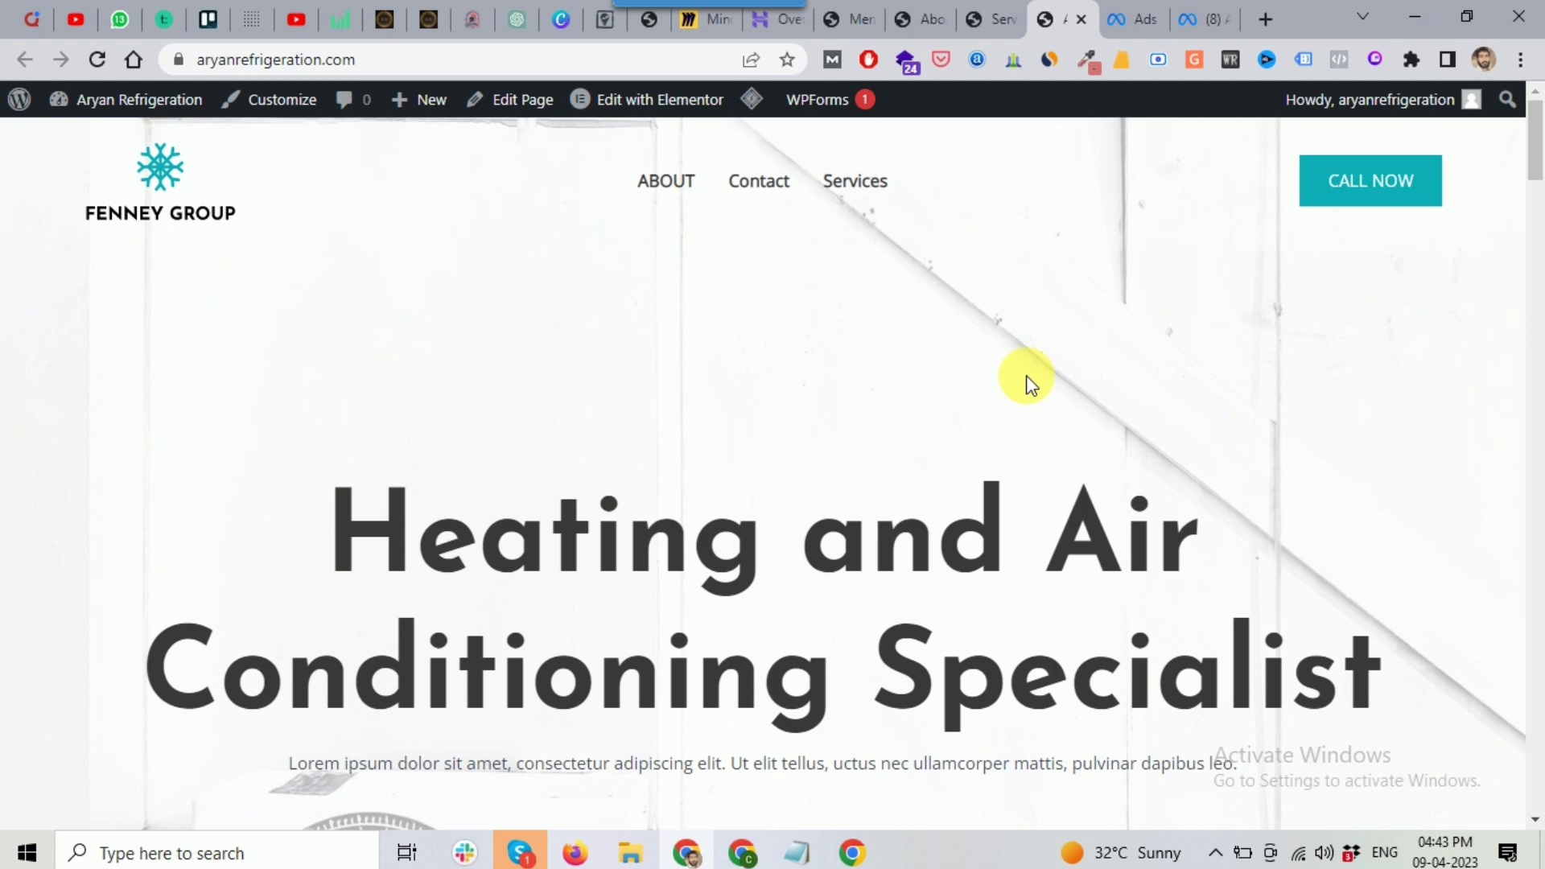
pyautogui.click(637, 855)
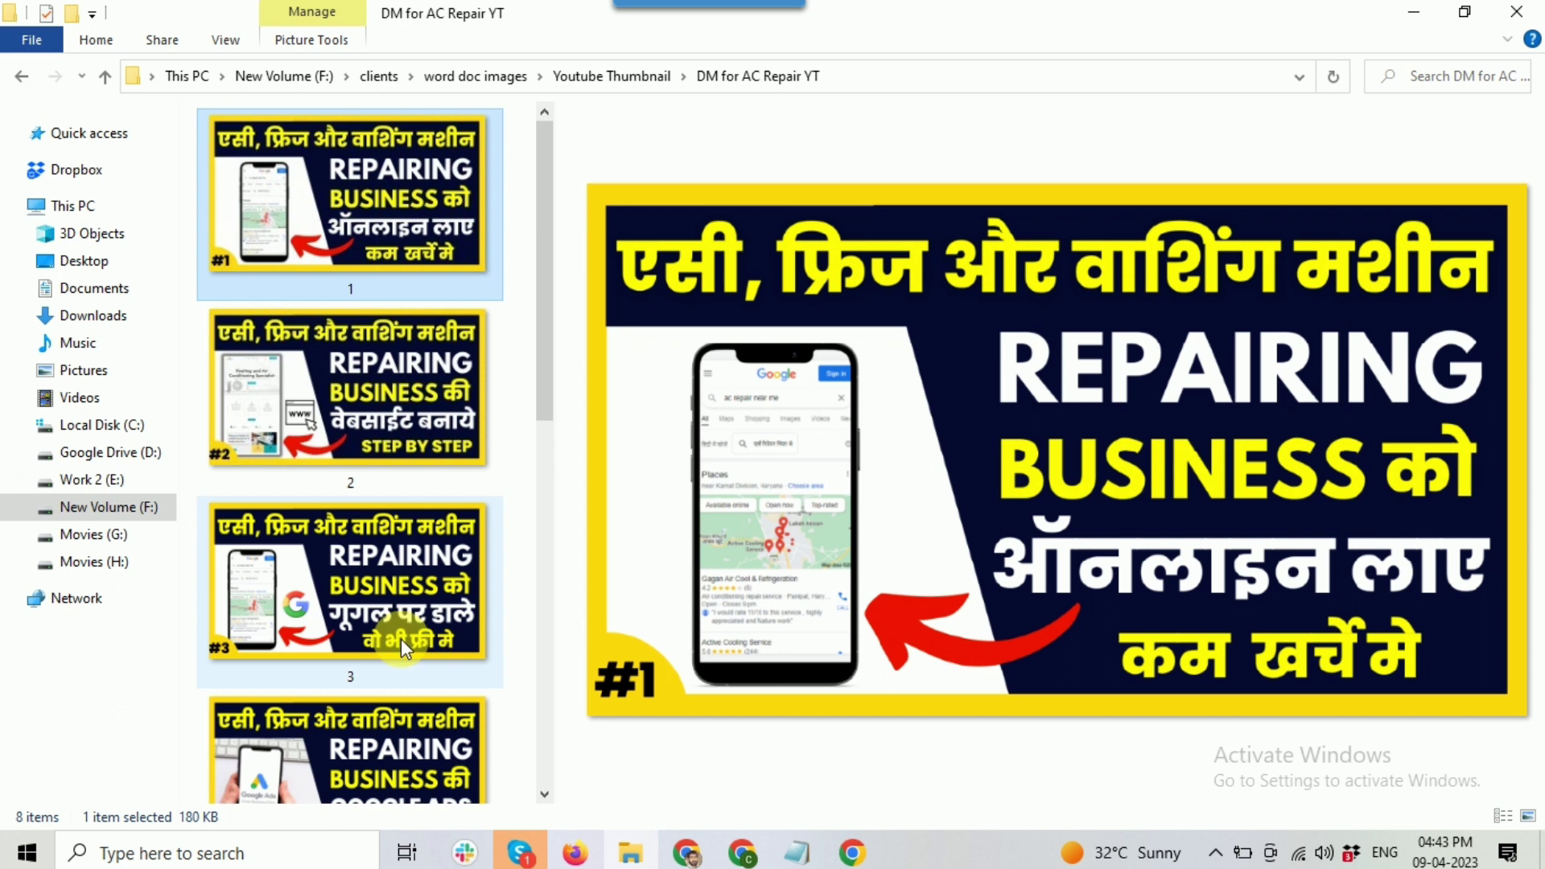
pyautogui.click(388, 366)
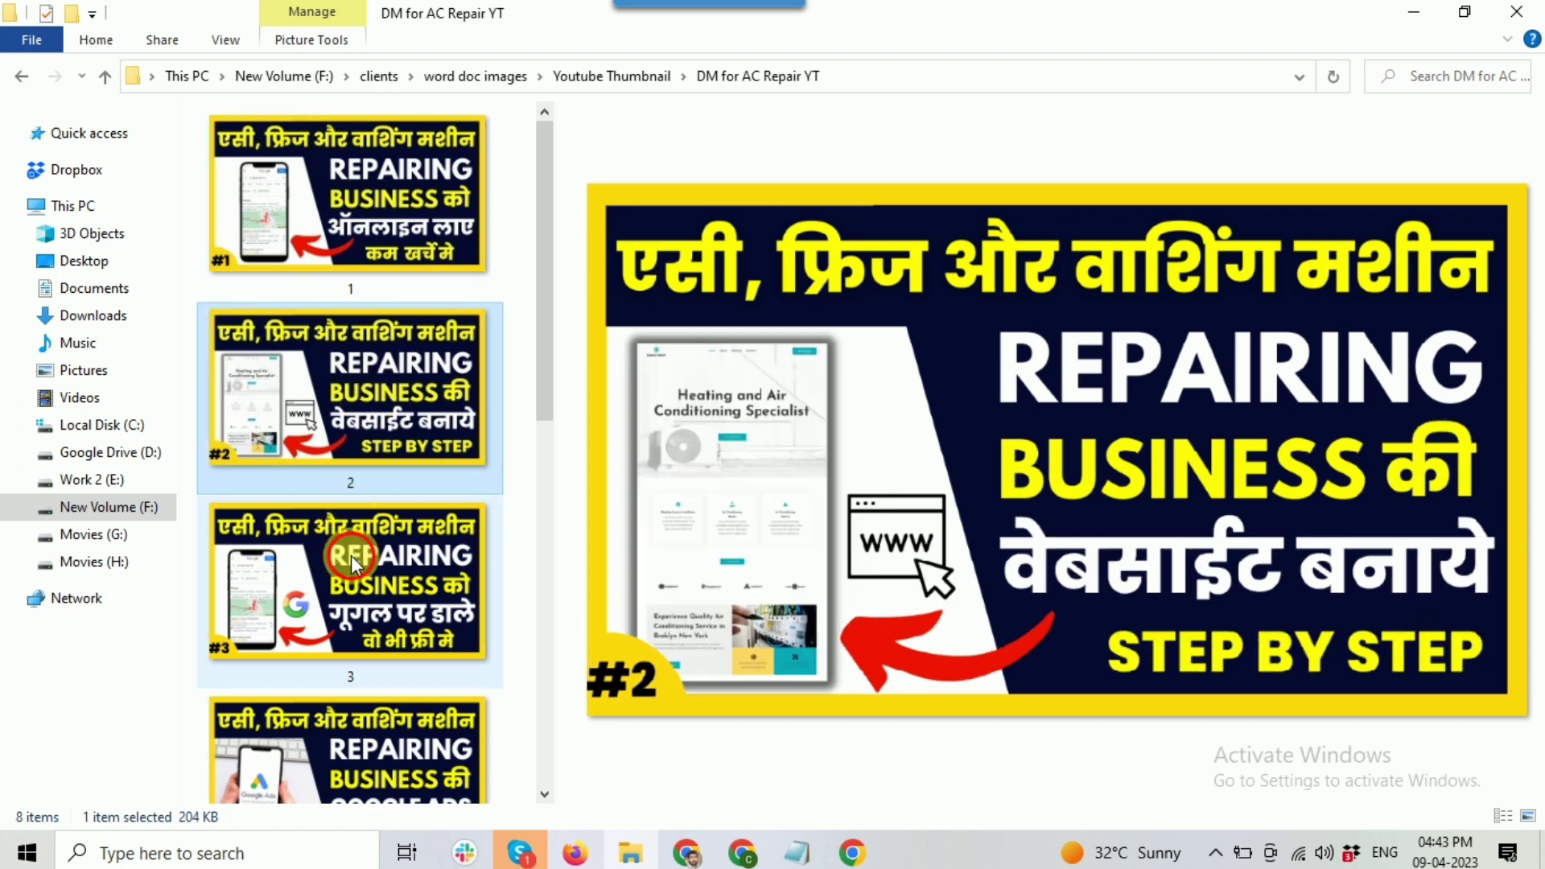
pyautogui.click(351, 556)
pyautogui.click(406, 213)
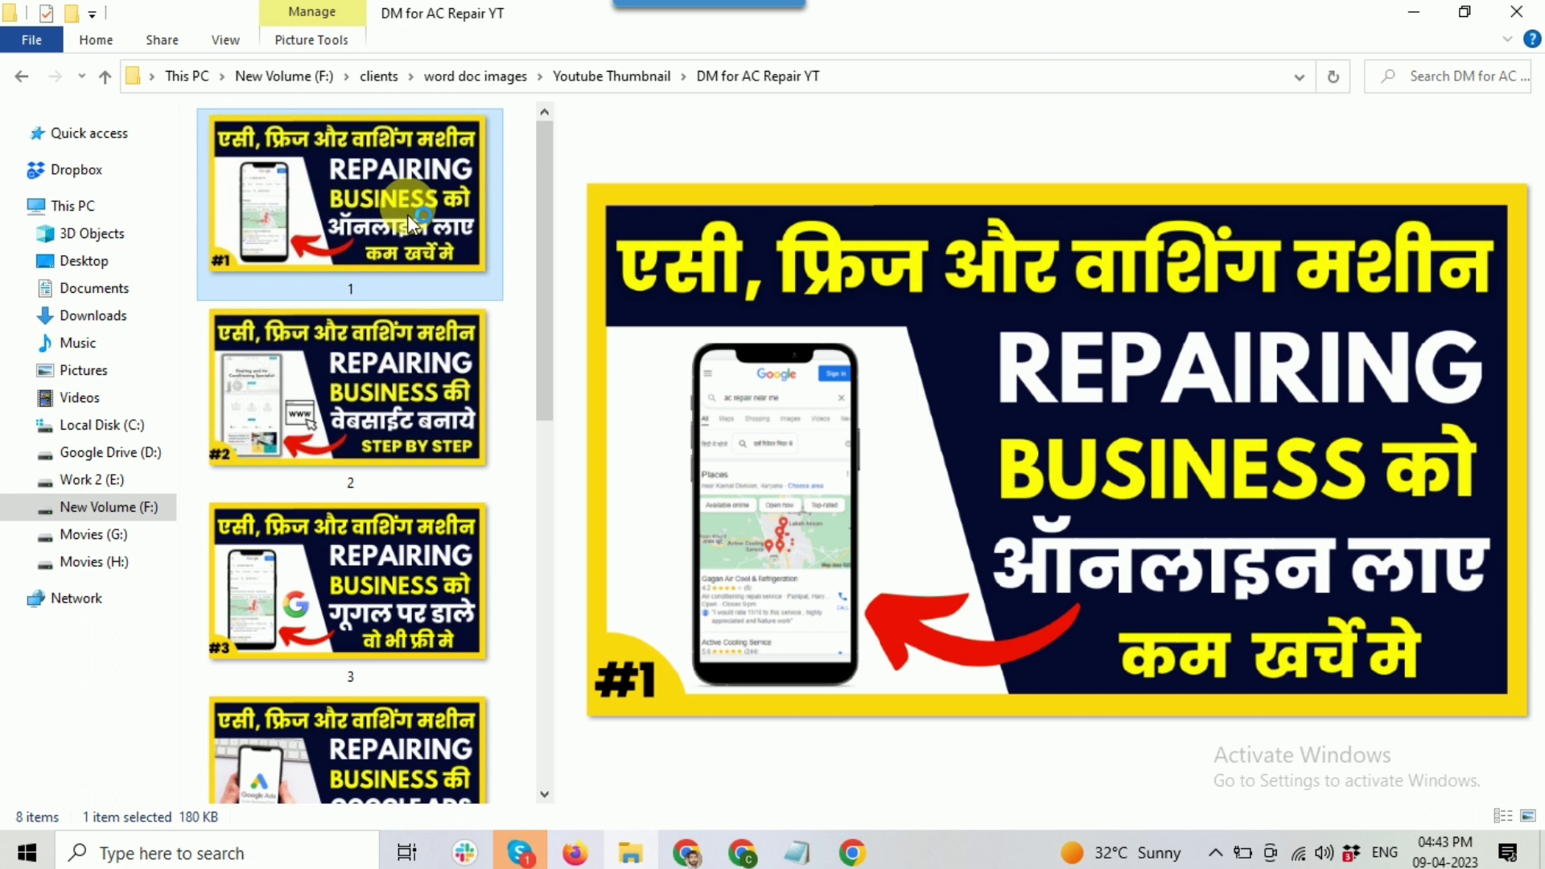
pyautogui.doubleClick(407, 214)
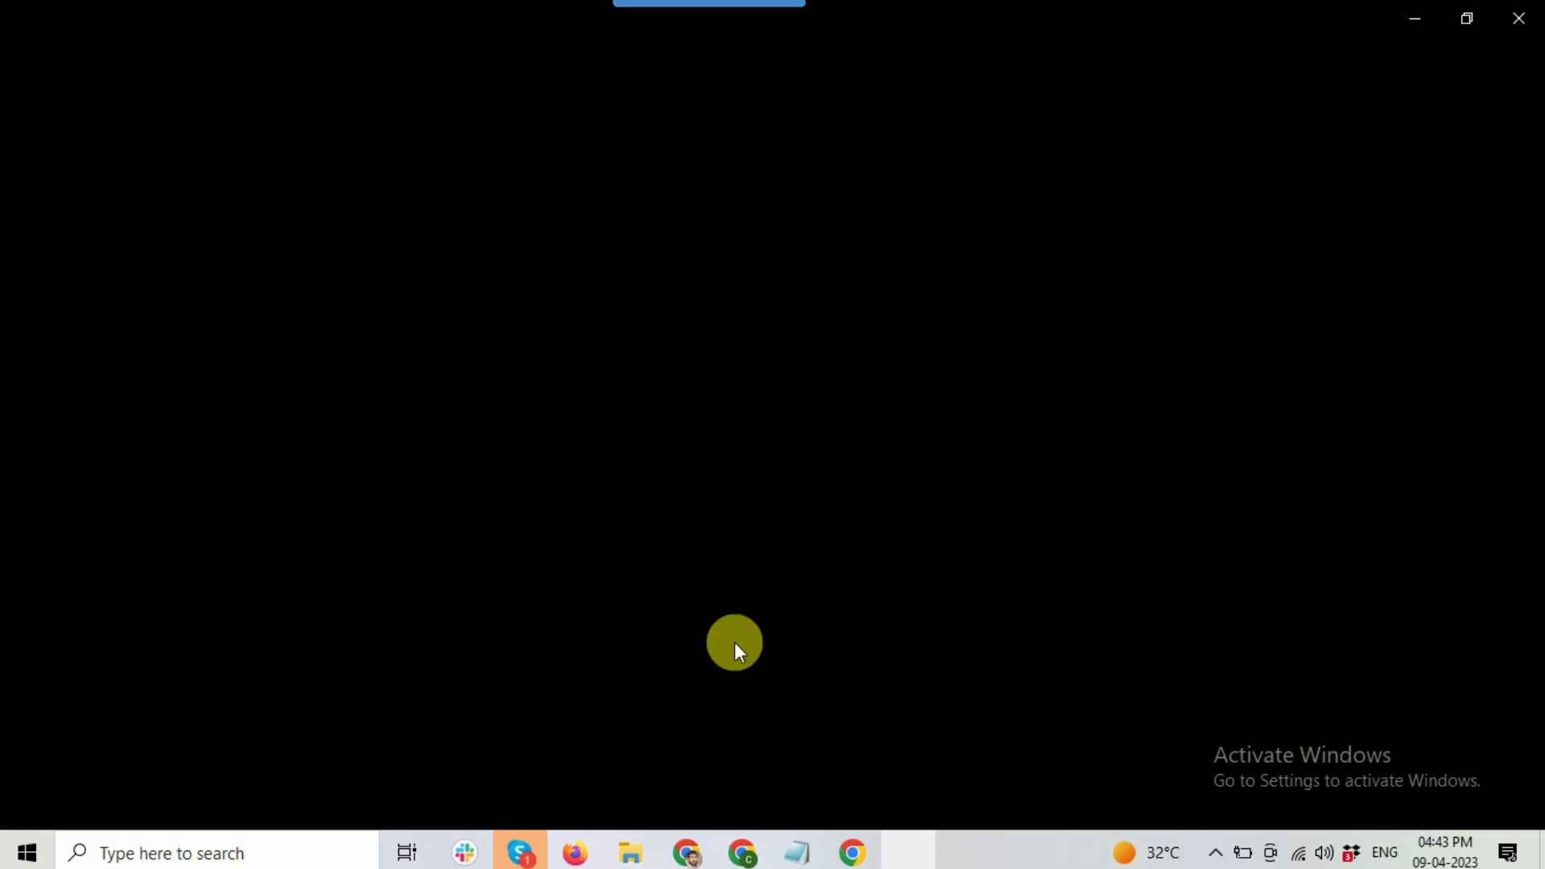
pyautogui.click(1522, 21)
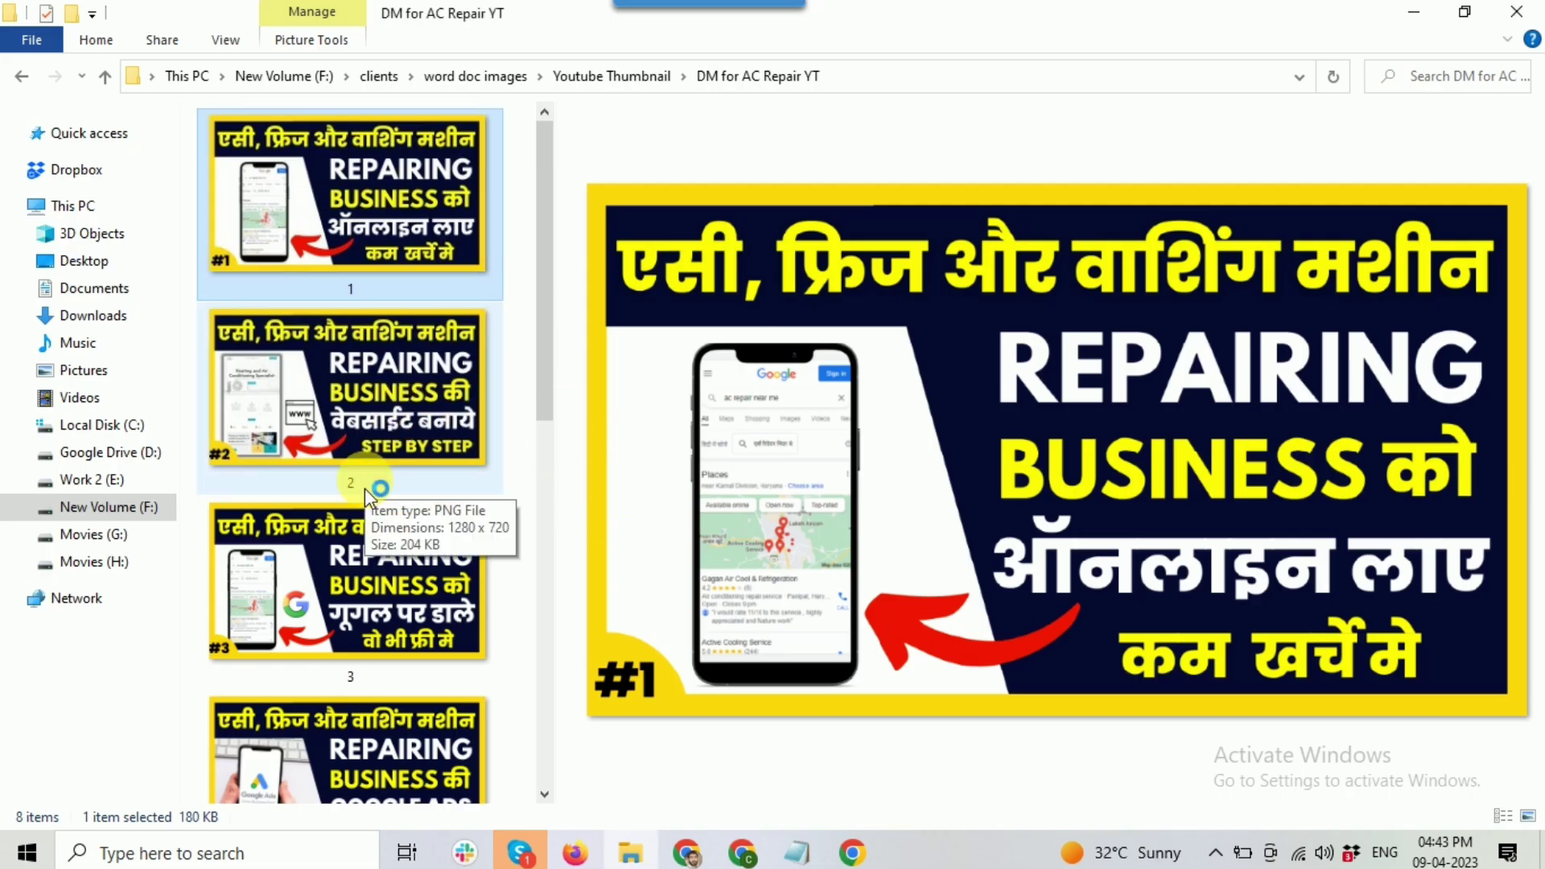
pyautogui.scroll(-3, 366, 490)
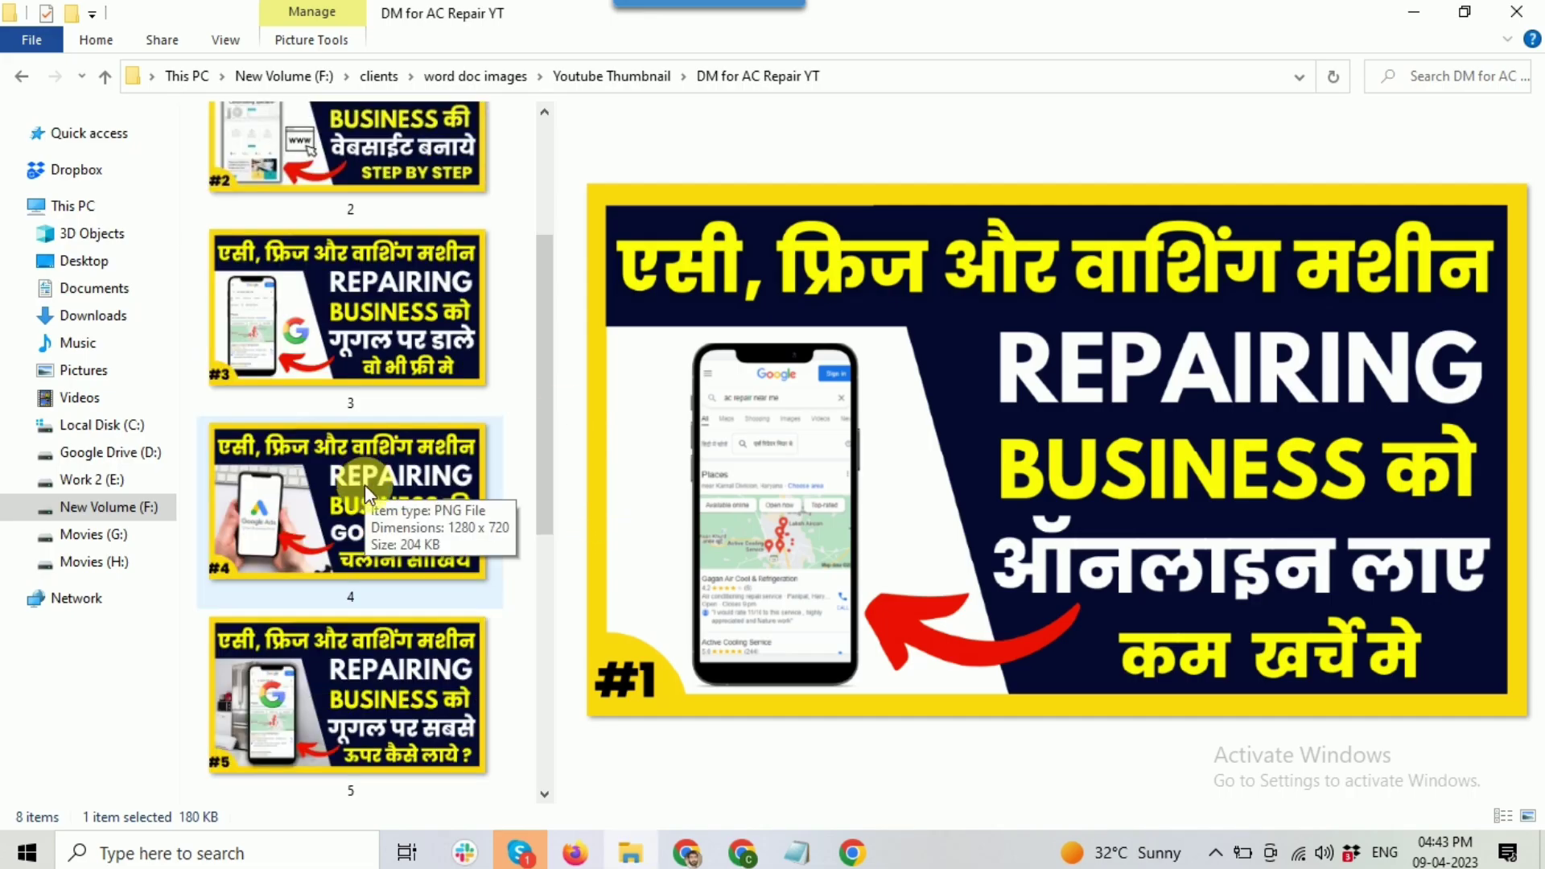
pyautogui.click(356, 542)
pyautogui.scroll(-4, 357, 541)
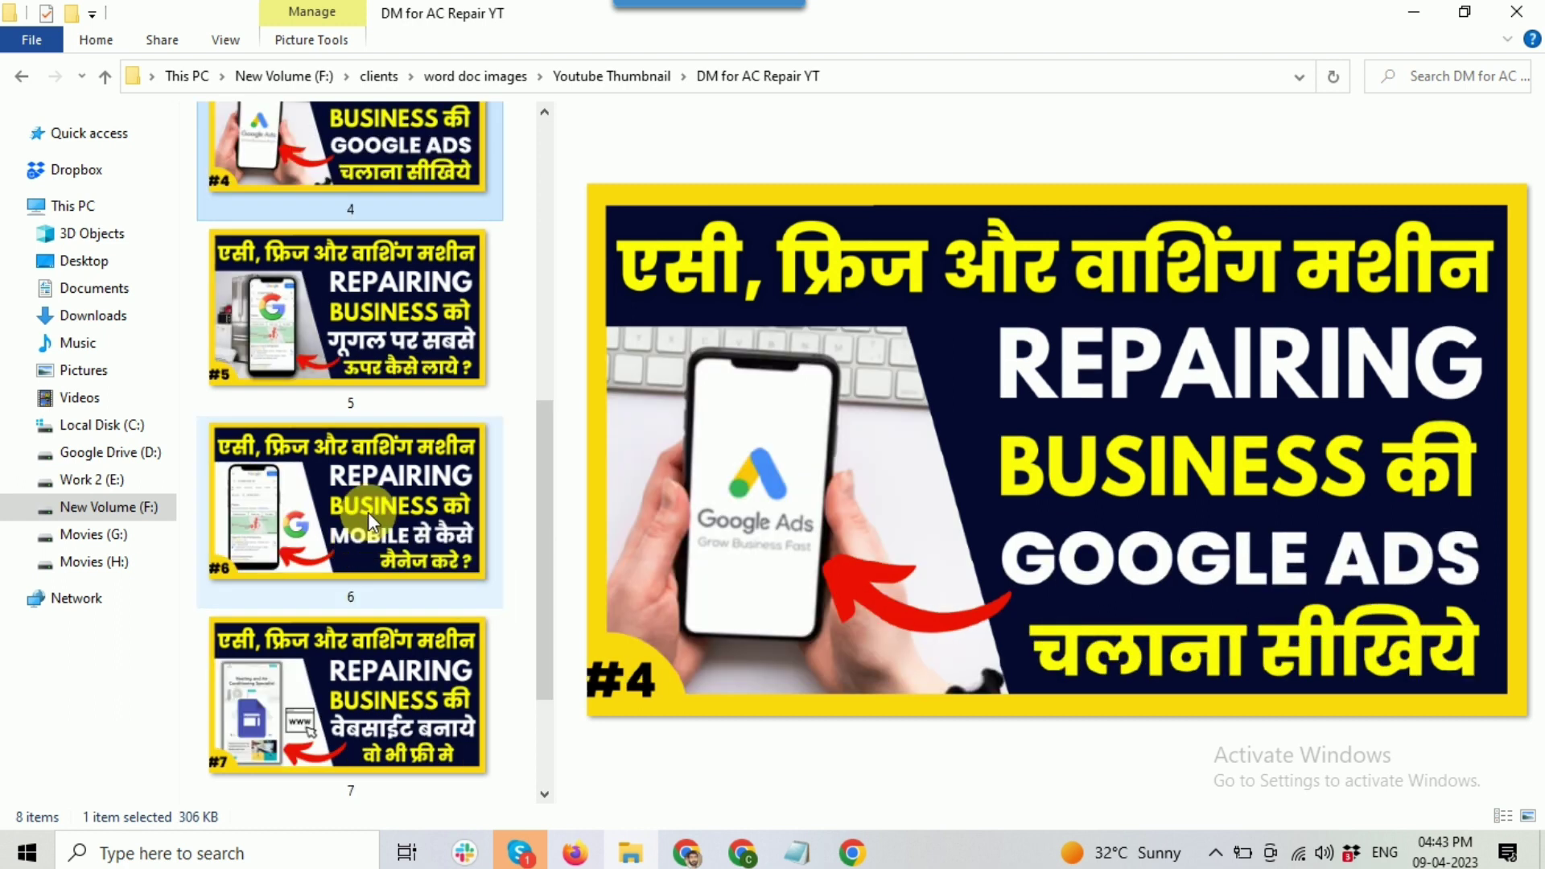
pyautogui.click(369, 510)
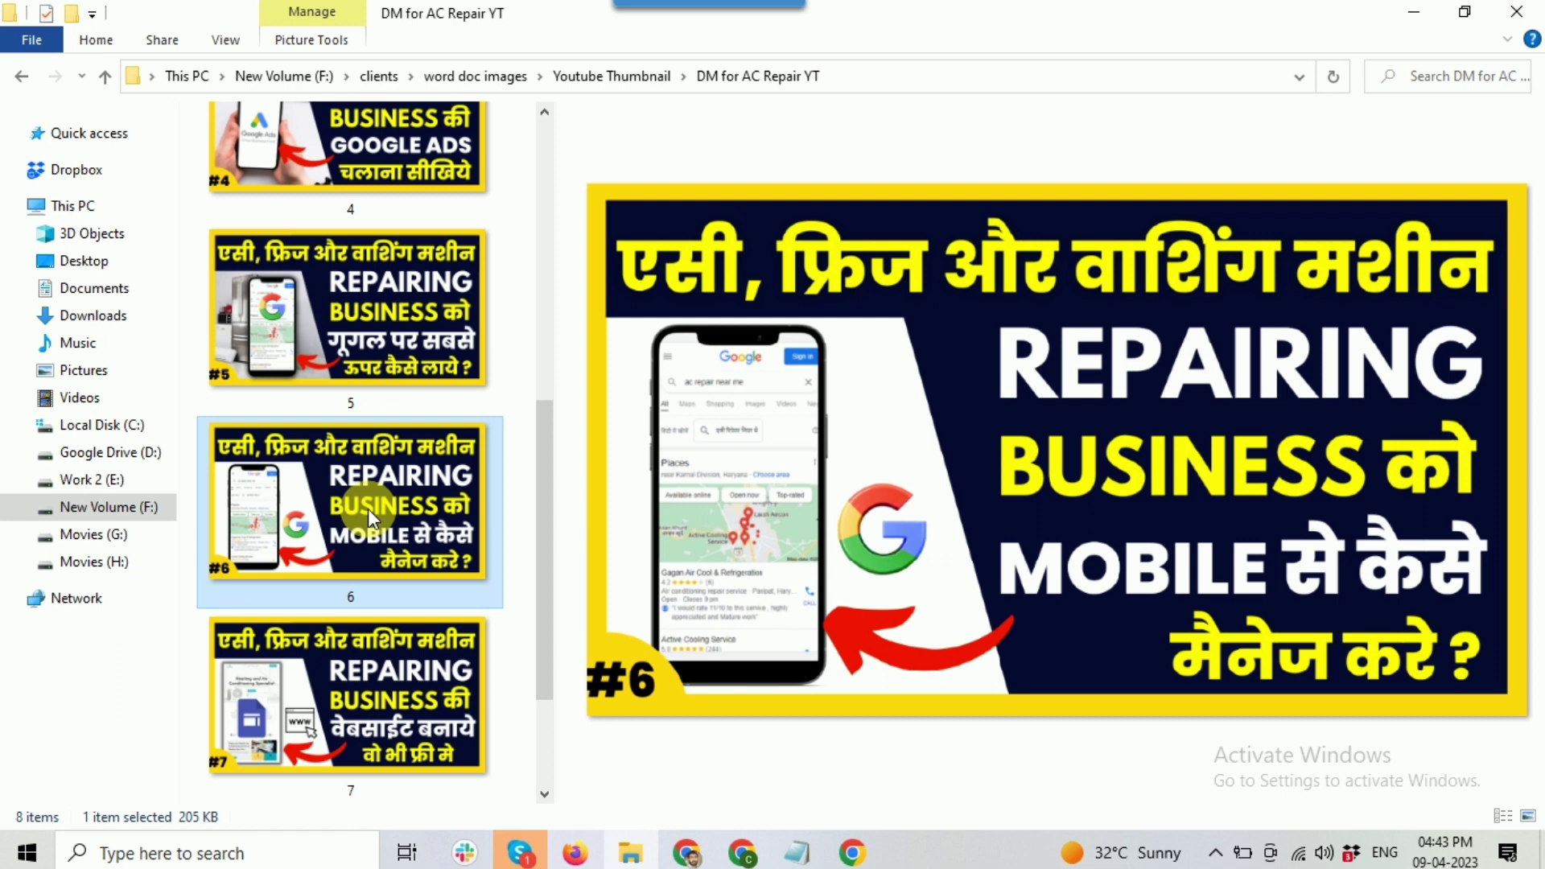
pyautogui.scroll(-2, 368, 508)
pyautogui.click(312, 698)
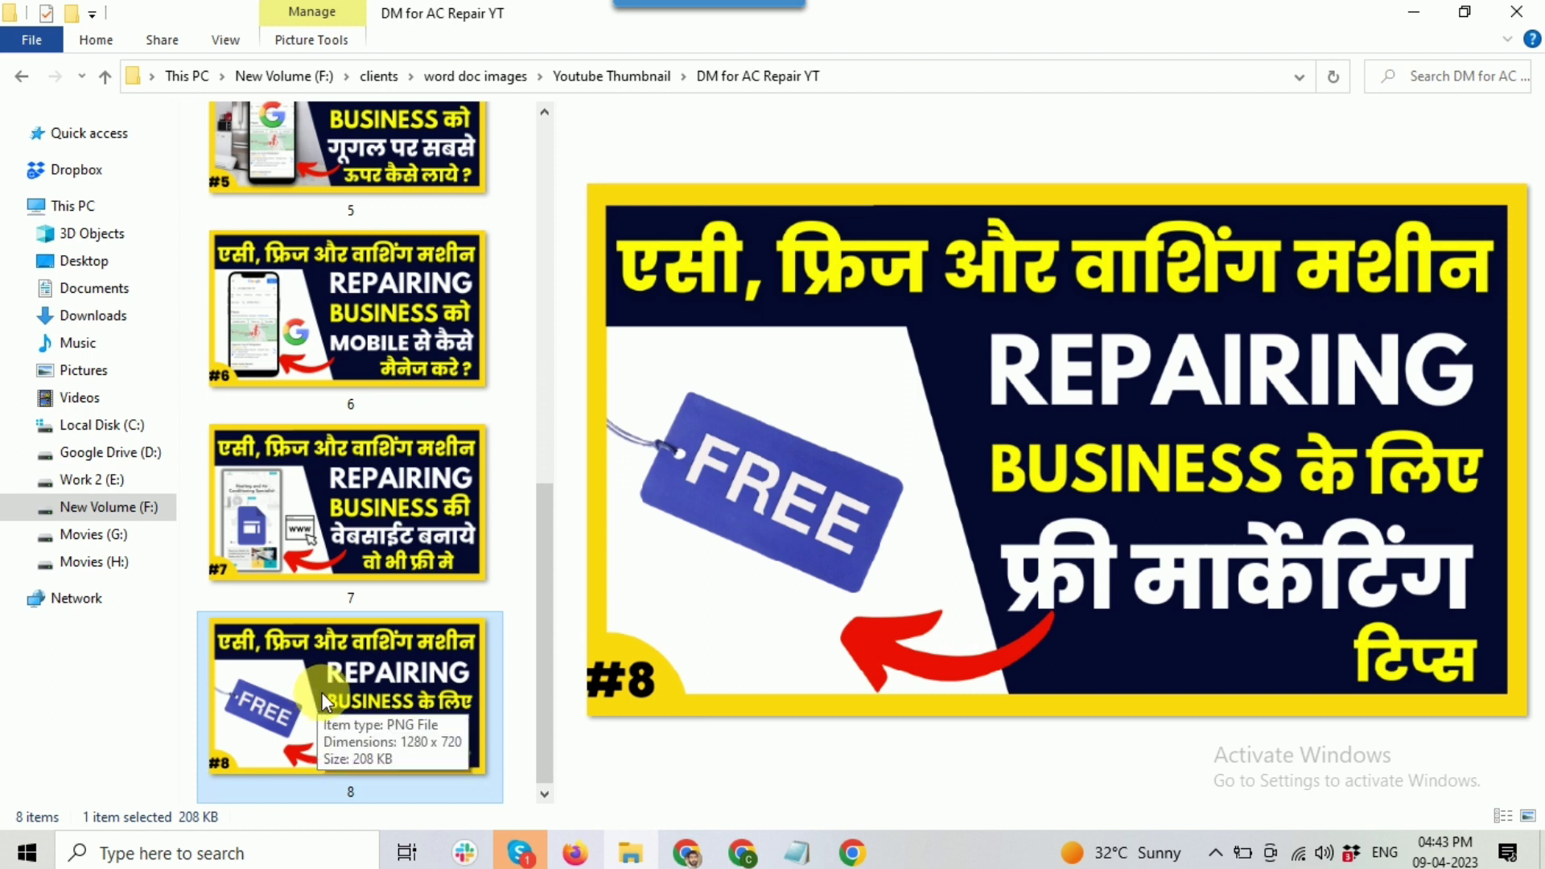
pyautogui.click(697, 851)
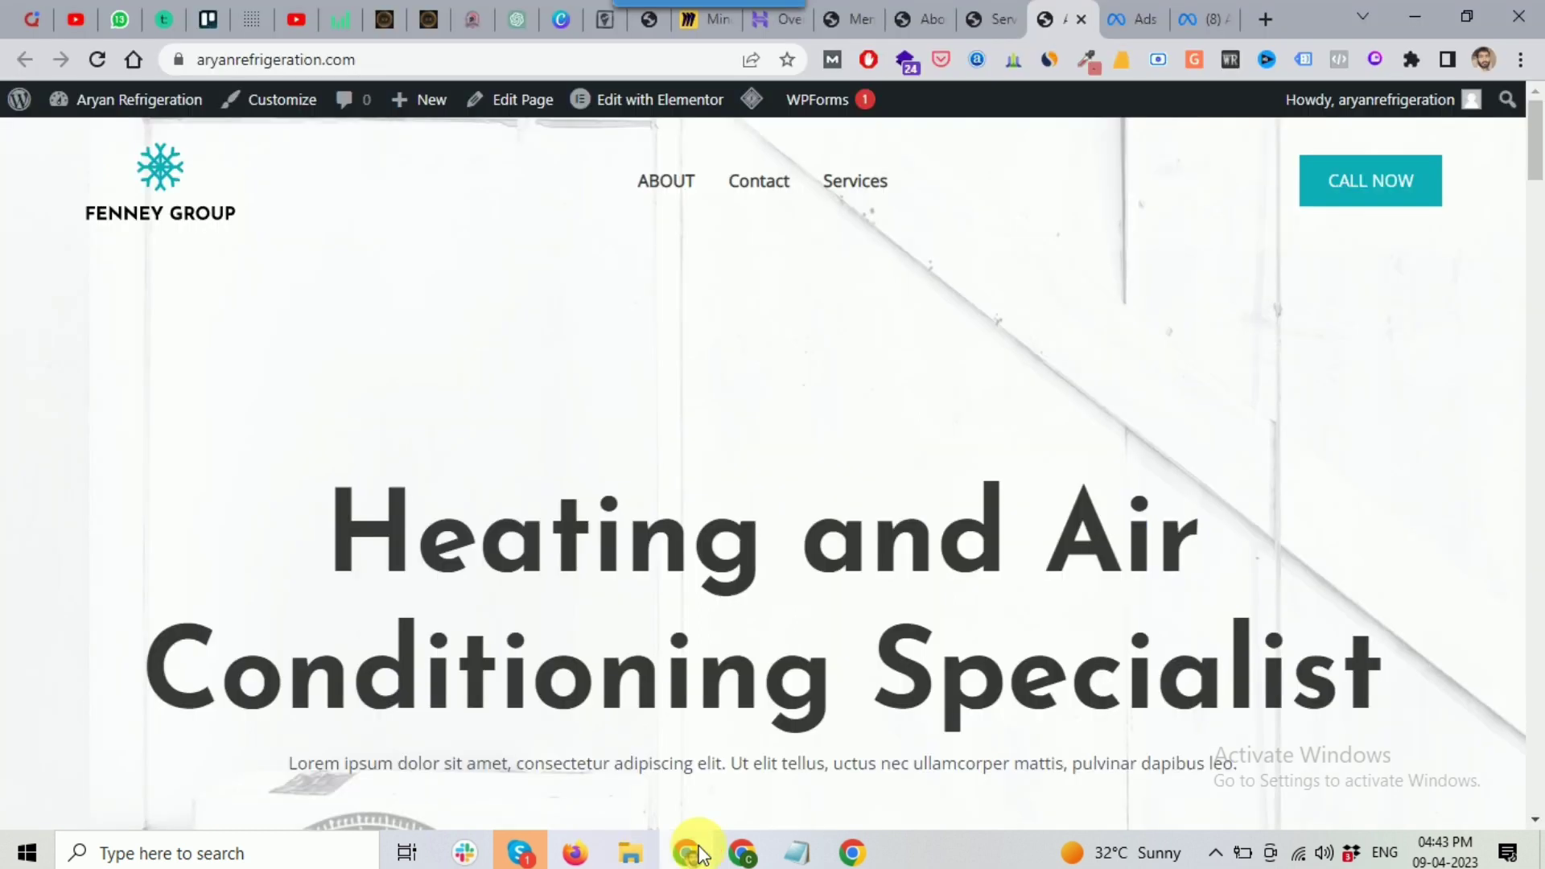